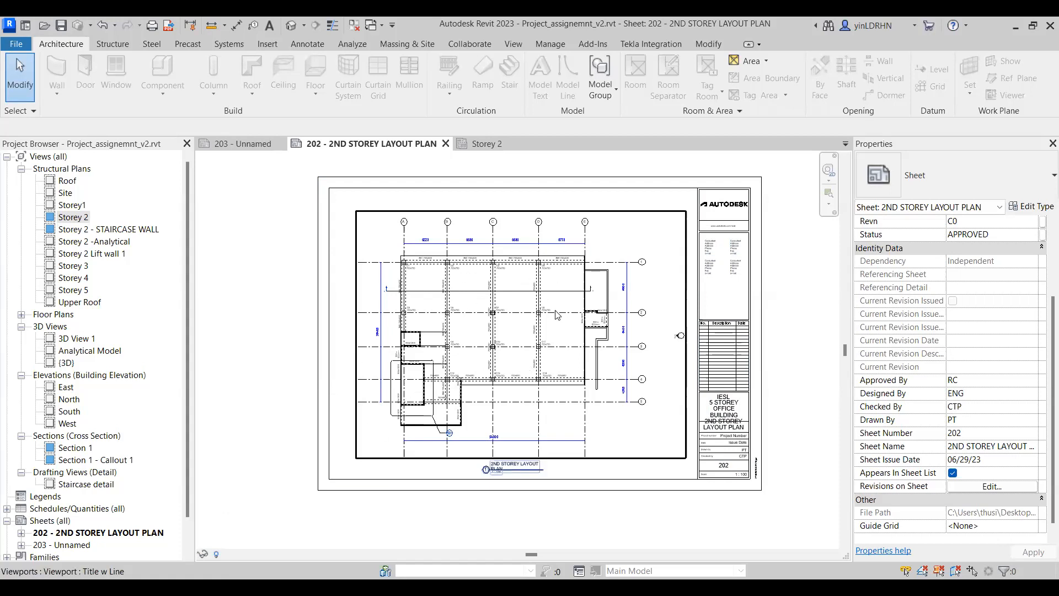
- Examine the beam and column labels on the 2ND STOREY LAYOUT PLAN sheet and compare with the Storey 2 plan
scroll(556, 315, "up", 1)
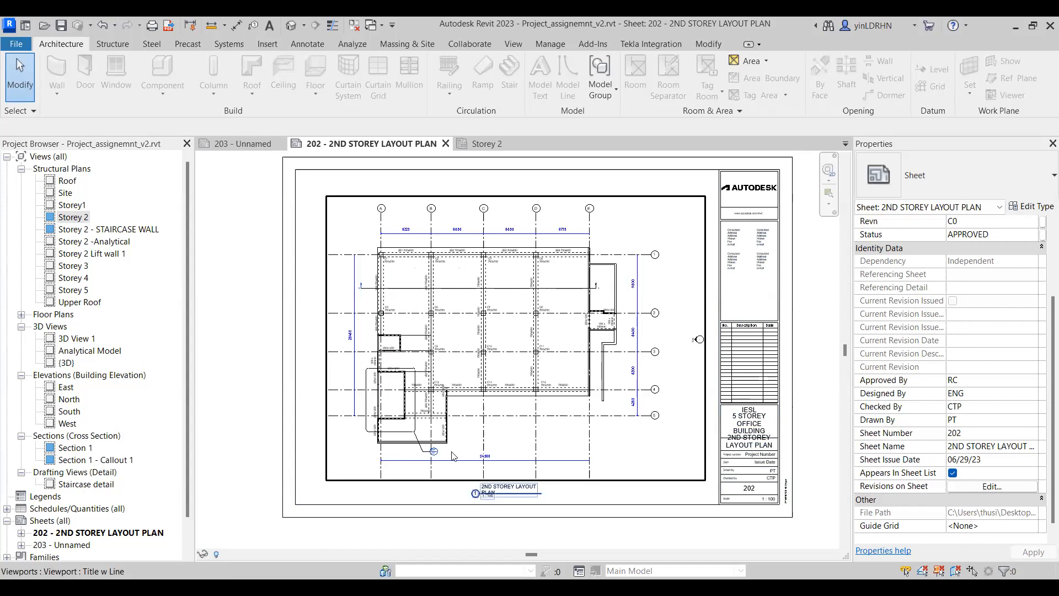
scroll(522, 336, "up", 3)
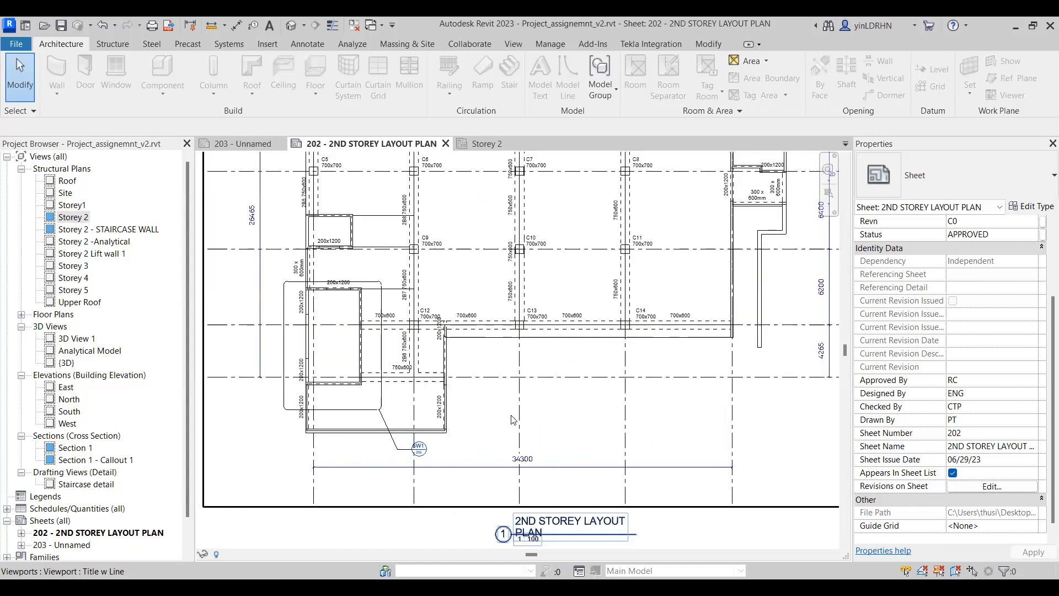
scroll(512, 419, "down", 3)
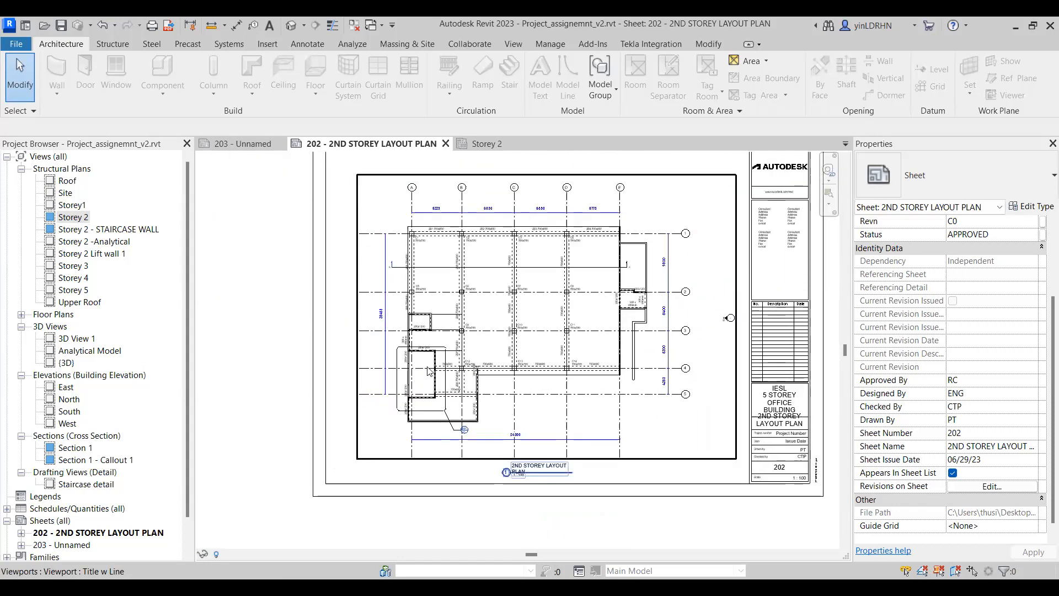
scroll(474, 350, "down", 1)
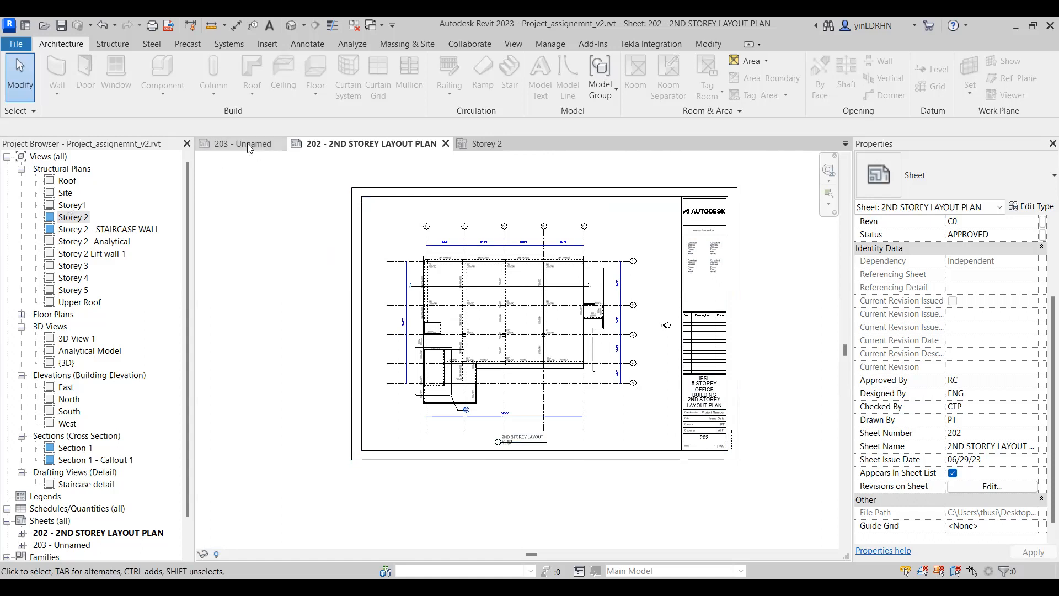
left_click(479, 144)
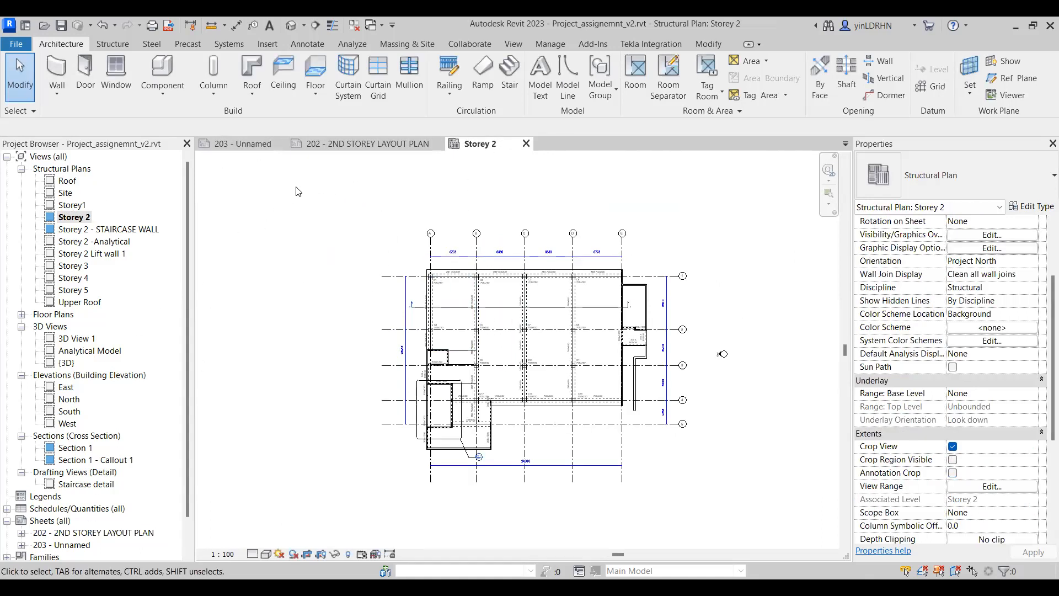
left_click(367, 144)
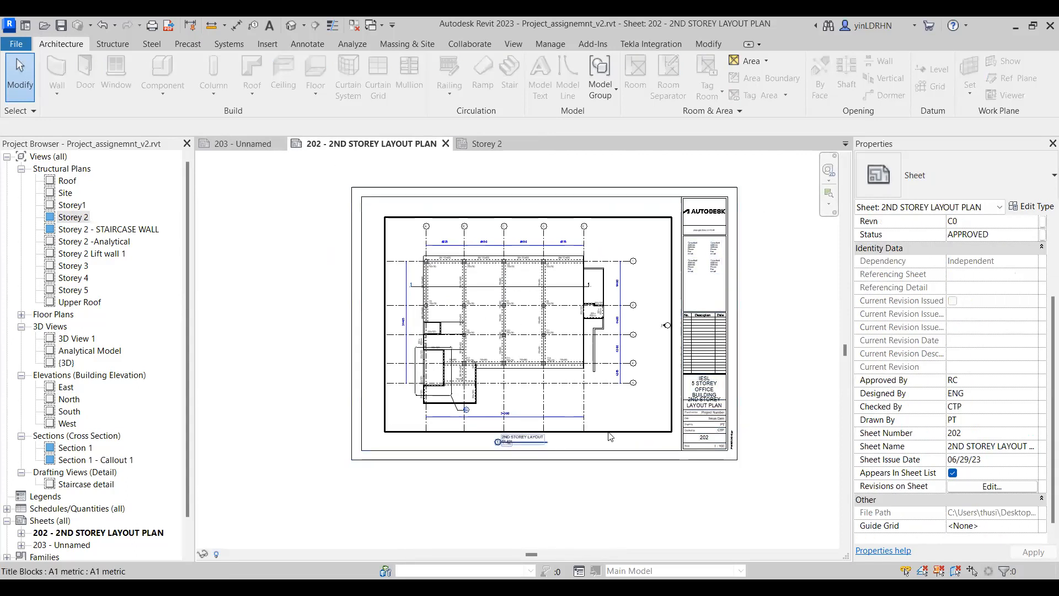
scroll(544, 441, "up", 3)
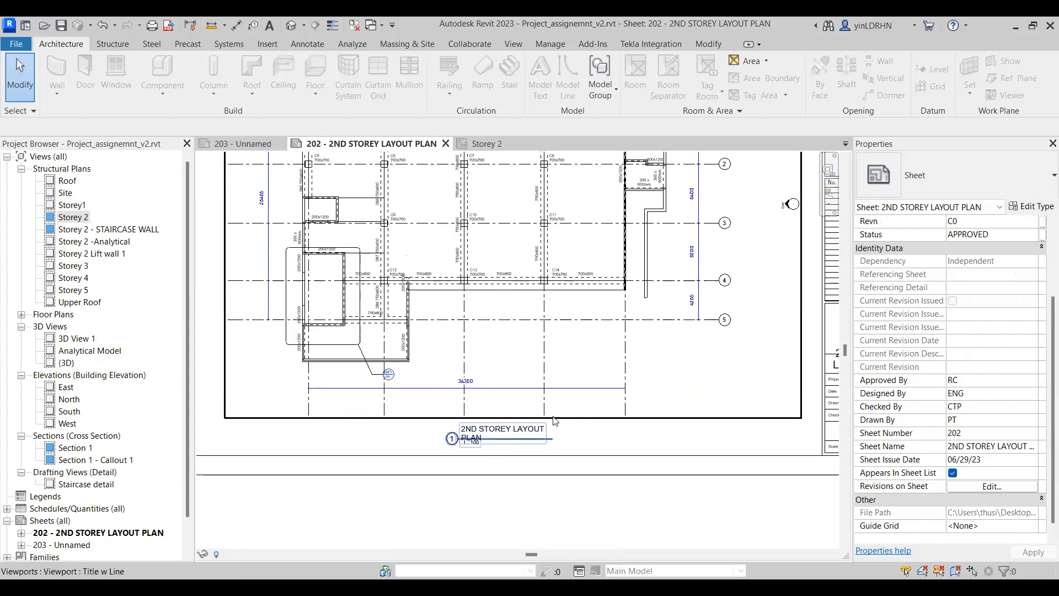
scroll(552, 413, "down", 2)
scroll(468, 243, "up", 3)
middle_click_drag(453, 249, 456, 323)
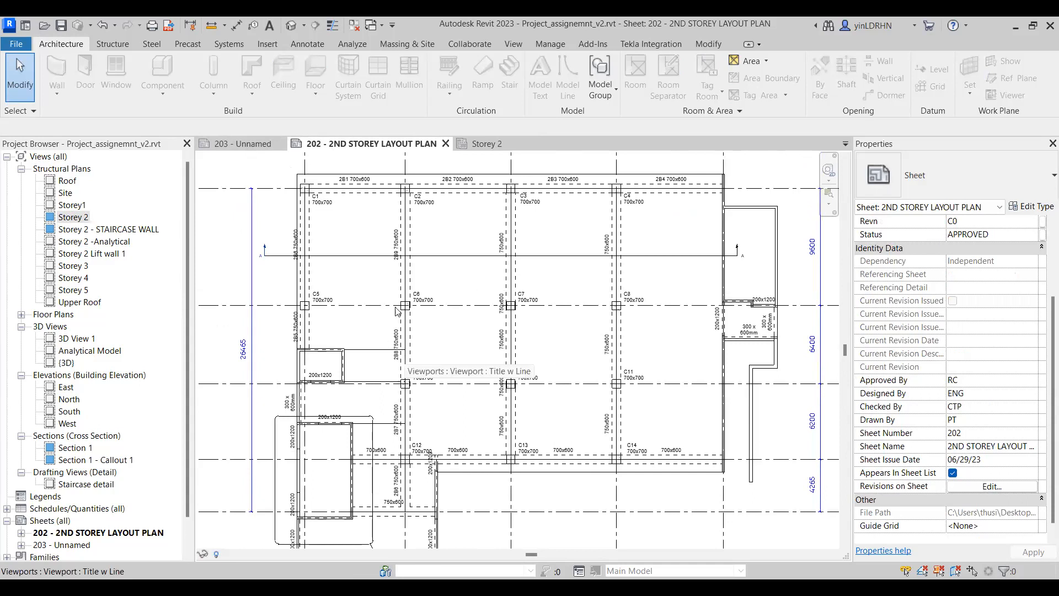
scroll(504, 437, "up", 2)
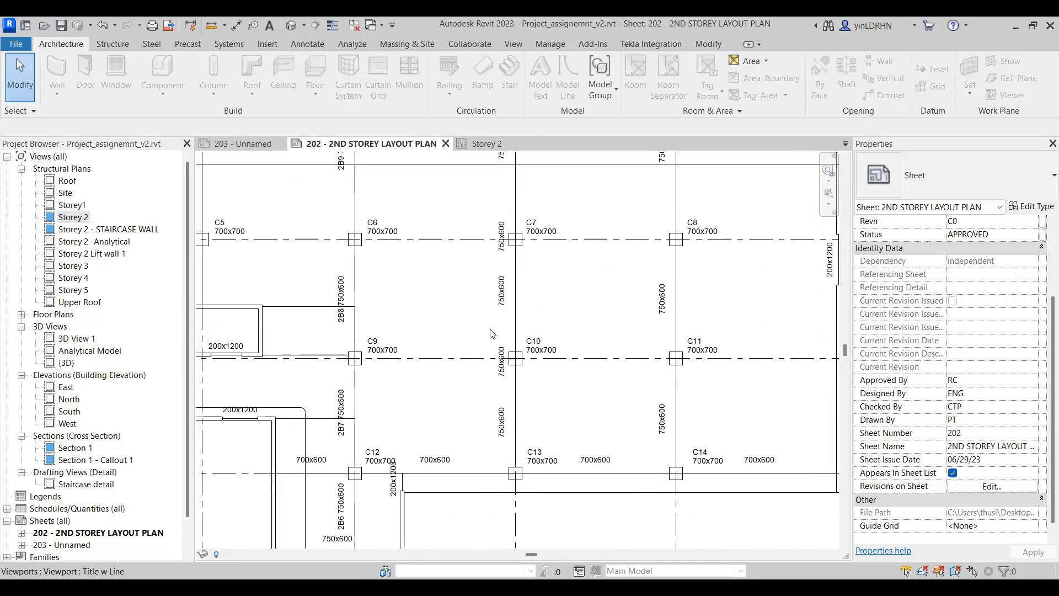
scroll(635, 331, "down", 3)
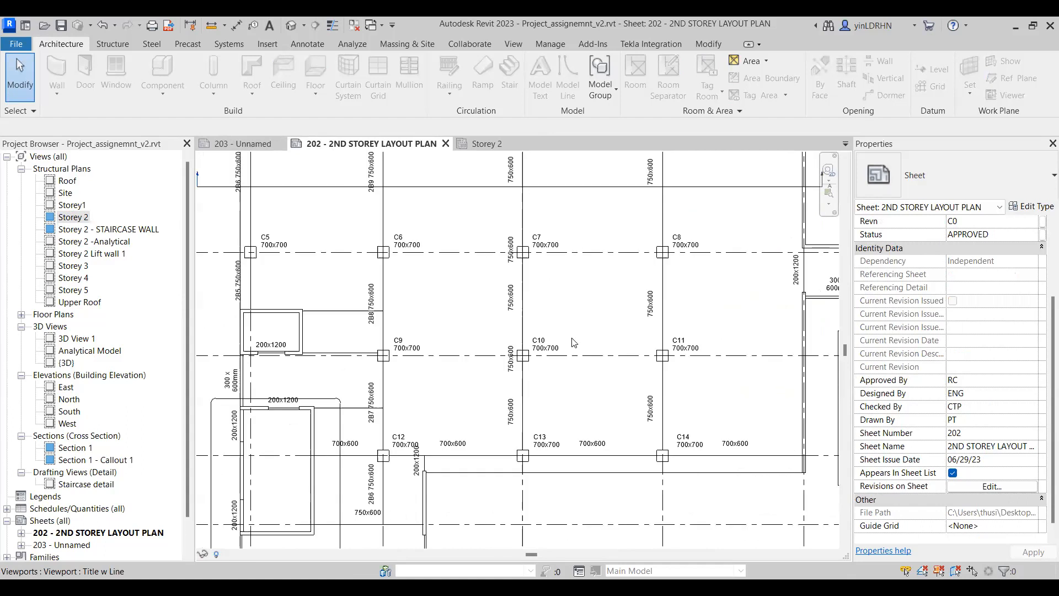
scroll(740, 313, "down", 2)
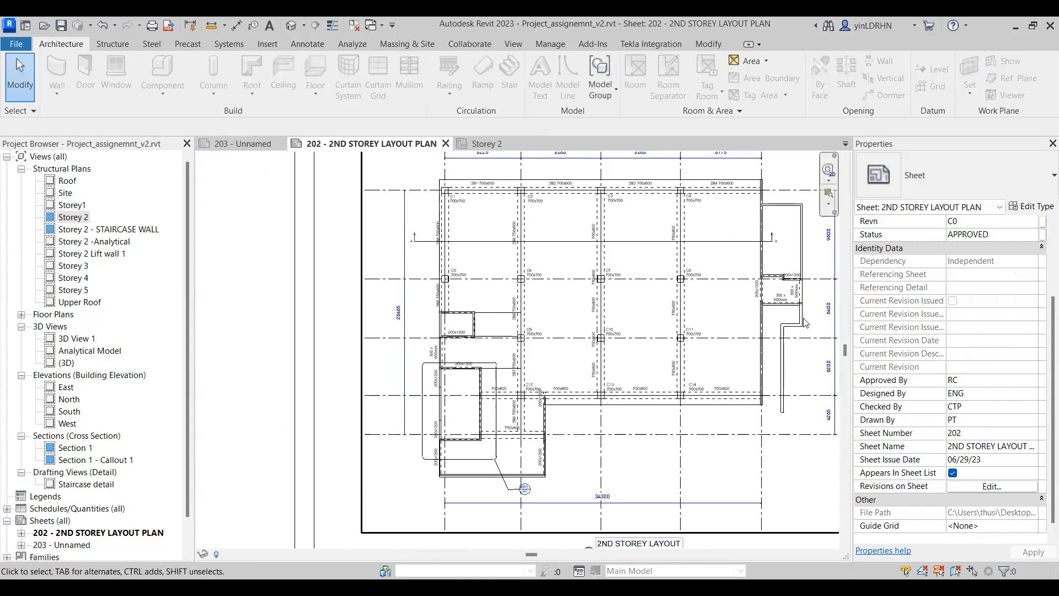
scroll(600, 251, "down", 2)
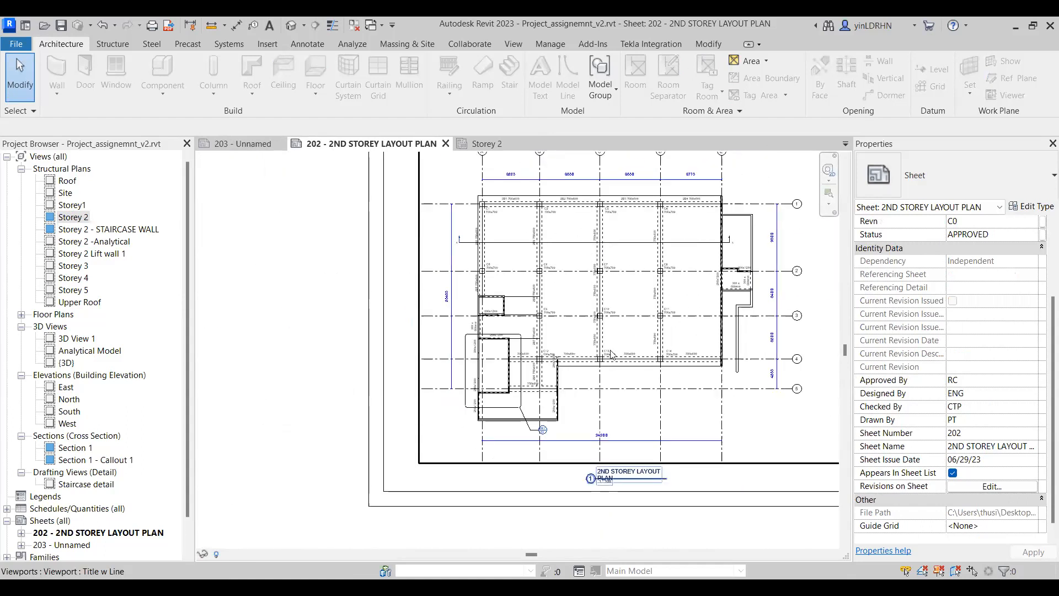
- In the Storey 2 structural plan, set the Mark of the 750x600 beam between columns C10 and C13 to 2B10
left_click(482, 142)
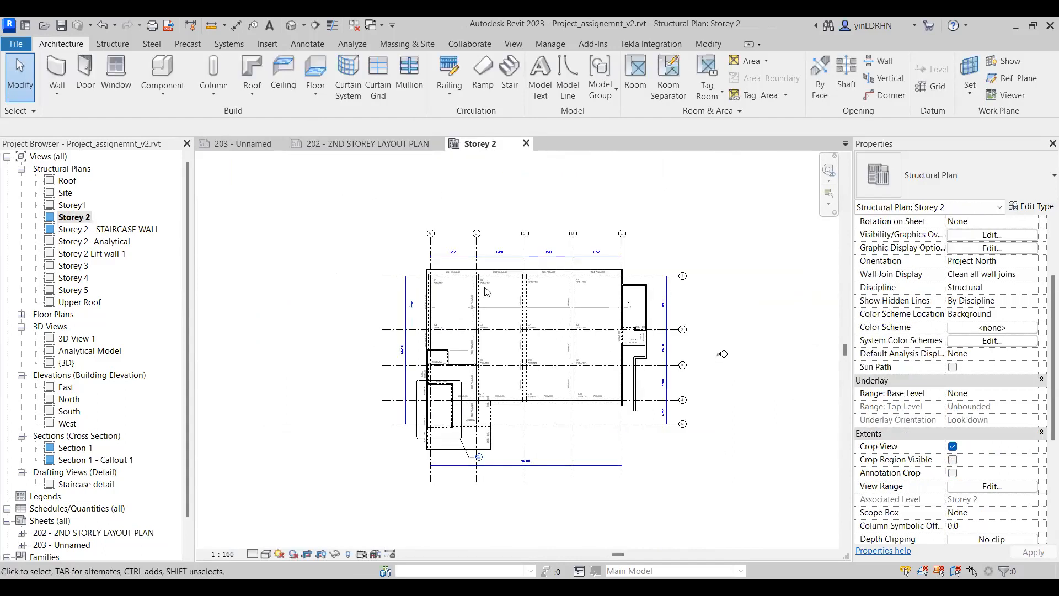
scroll(538, 408, "up", 6)
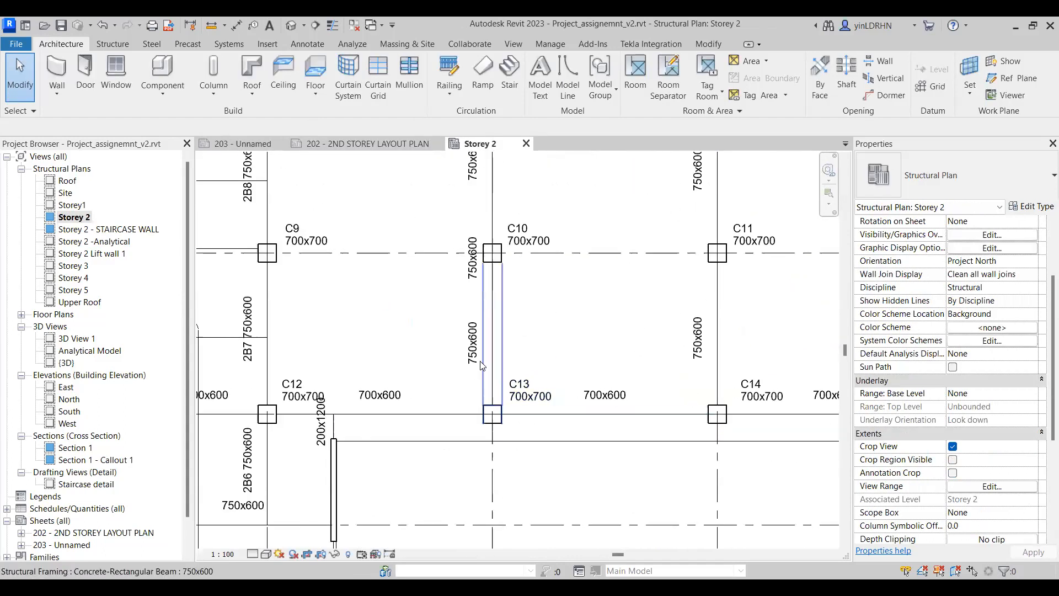
left_click(473, 361)
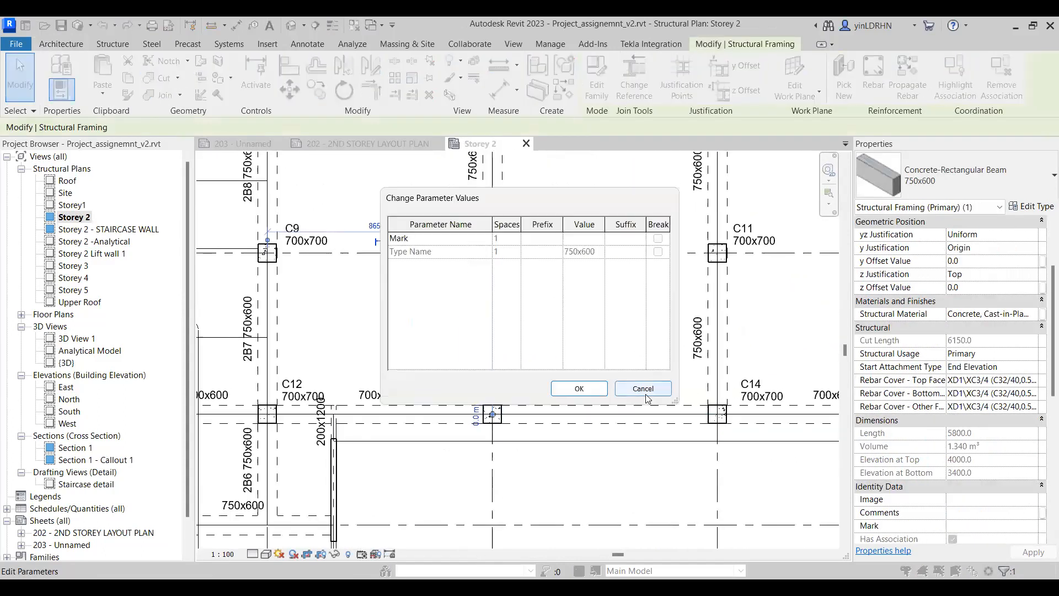
left_click(642, 392)
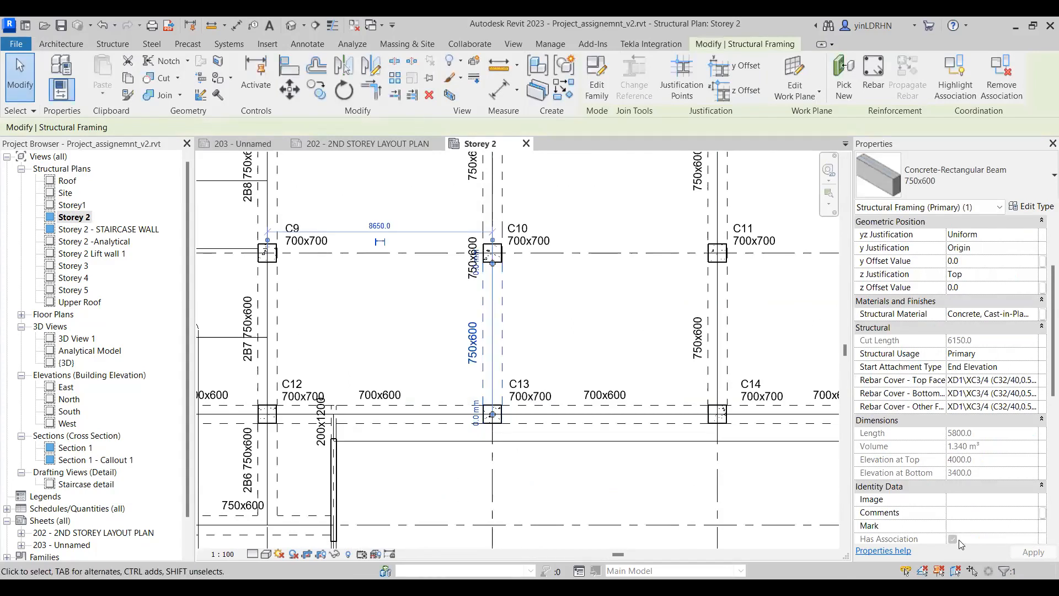
scroll(450, 346, "down", 1)
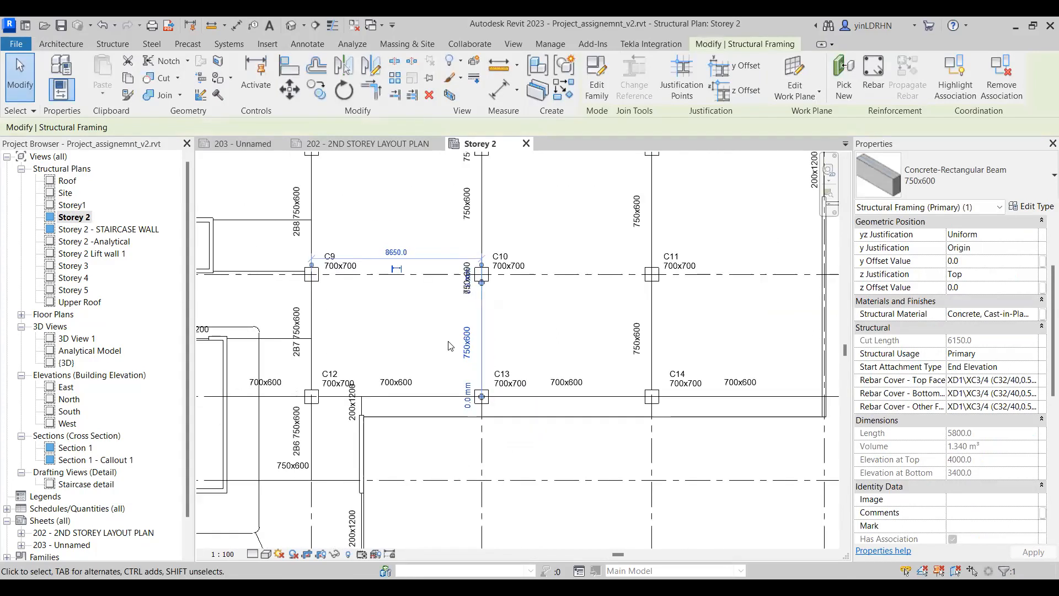
middle_click_drag(416, 263, 415, 373)
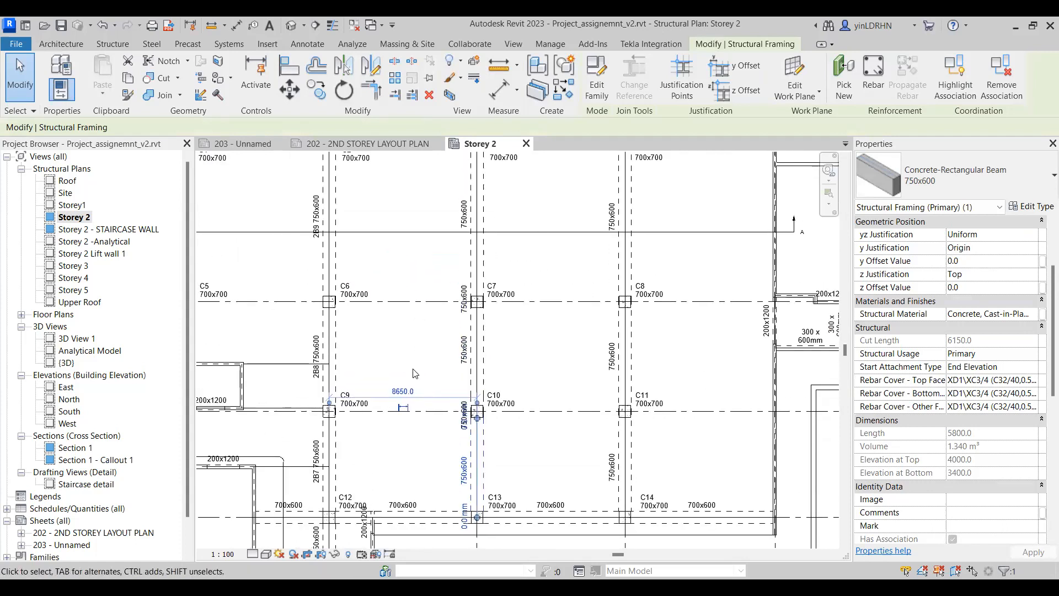
scroll(412, 273, "down", 2)
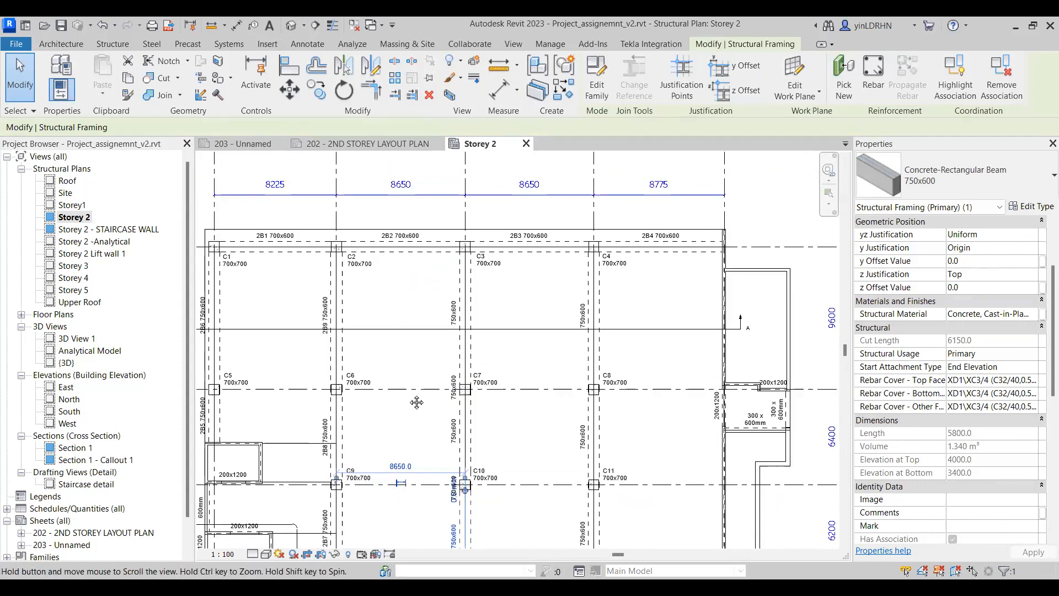
scroll(401, 283, "up", 1)
scroll(452, 356, "up", 1)
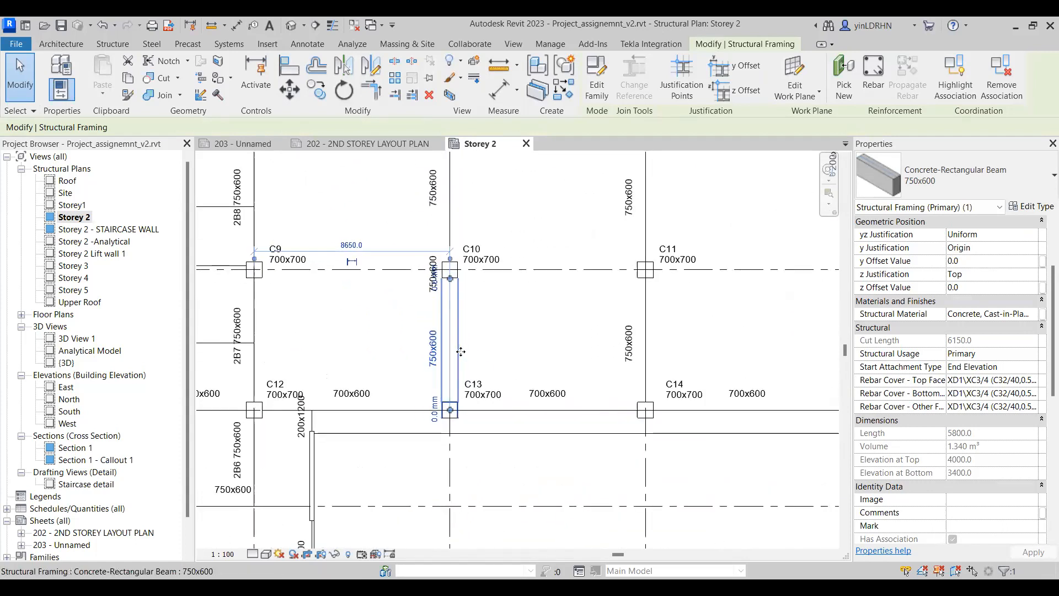
scroll(452, 356, "up", 1)
left_click(960, 528)
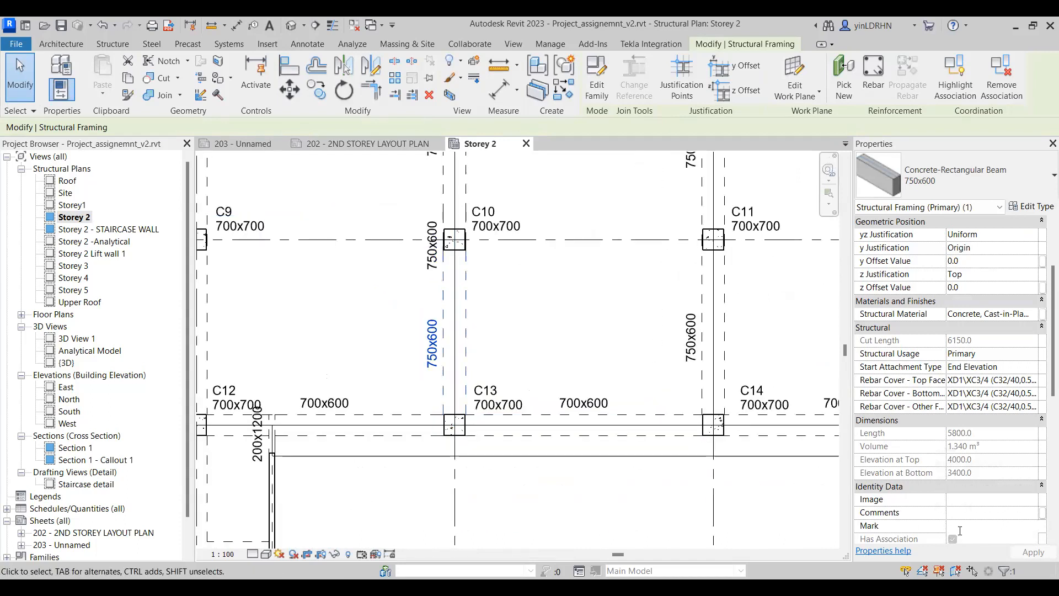
type("2B10")
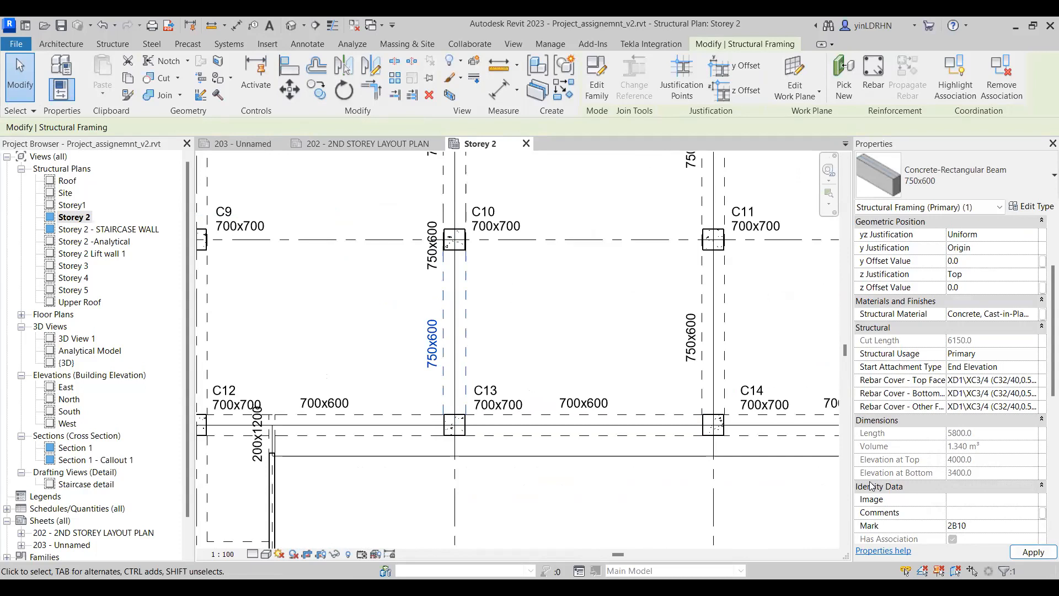
left_click(606, 339)
- Delete the redundant 750x600 beam tag beside column C10
middle_click_drag(583, 302, 567, 377)
left_click(415, 332)
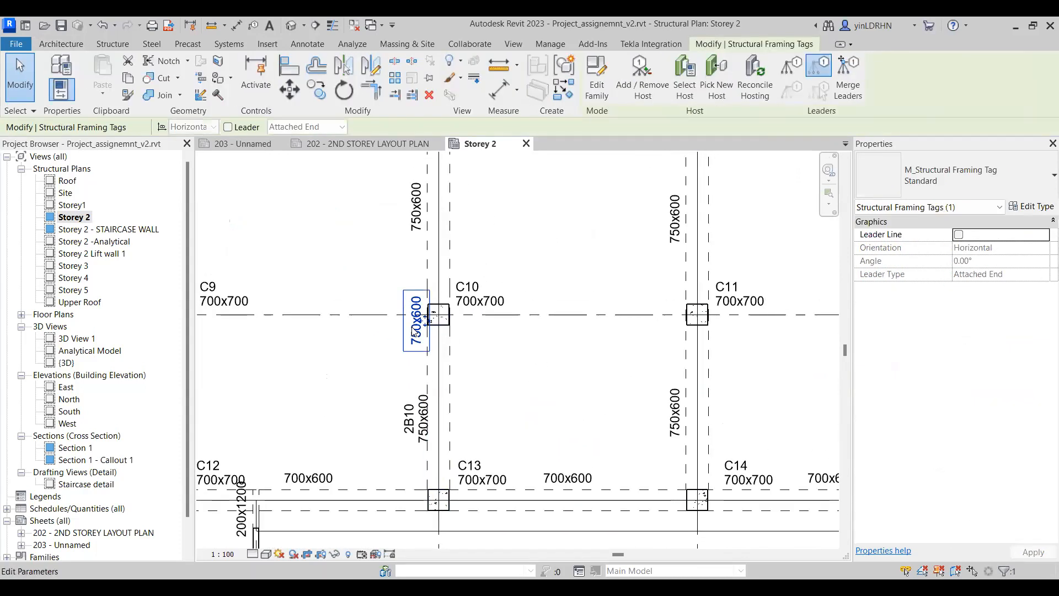
left_click_drag(407, 323, 444, 256)
left_click(562, 277)
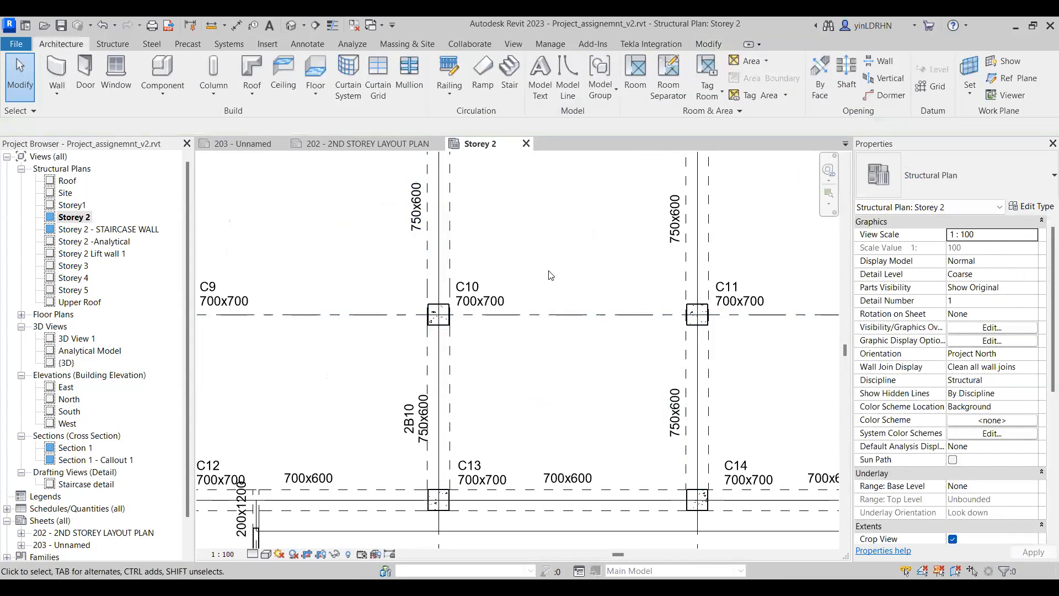
- Set the Mark of the 750x600 beam between columns C7 and C10 to 2B11
left_click(451, 248)
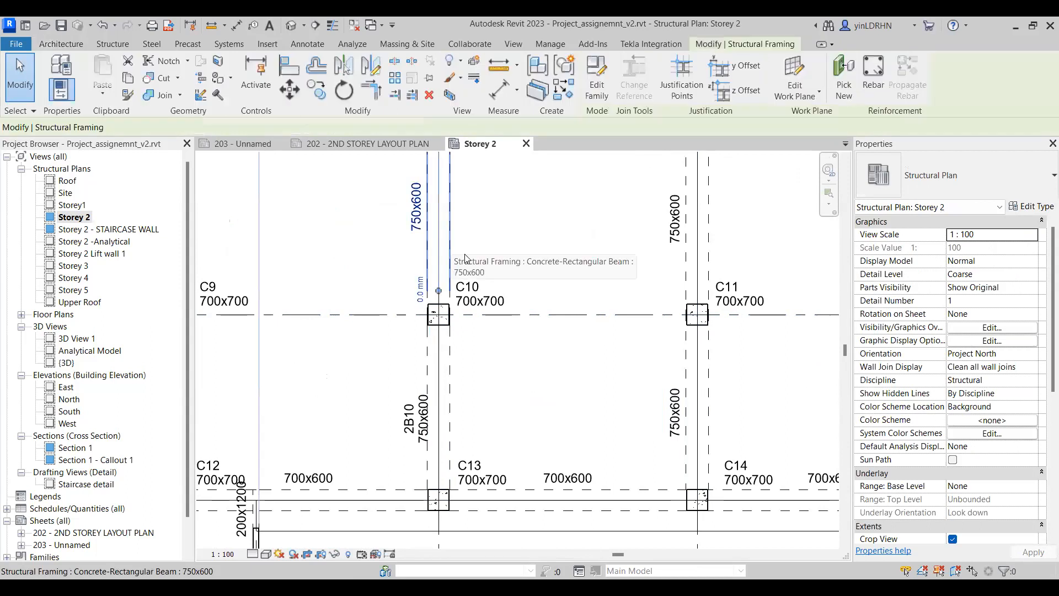
scroll(969, 436, "down", 5)
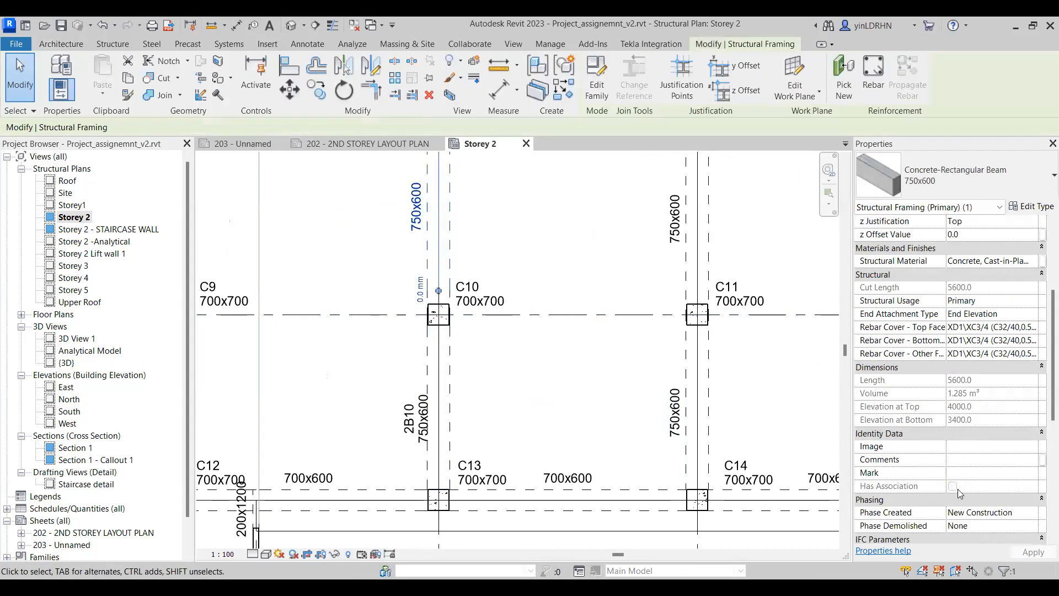
left_click(970, 474)
type("2B11")
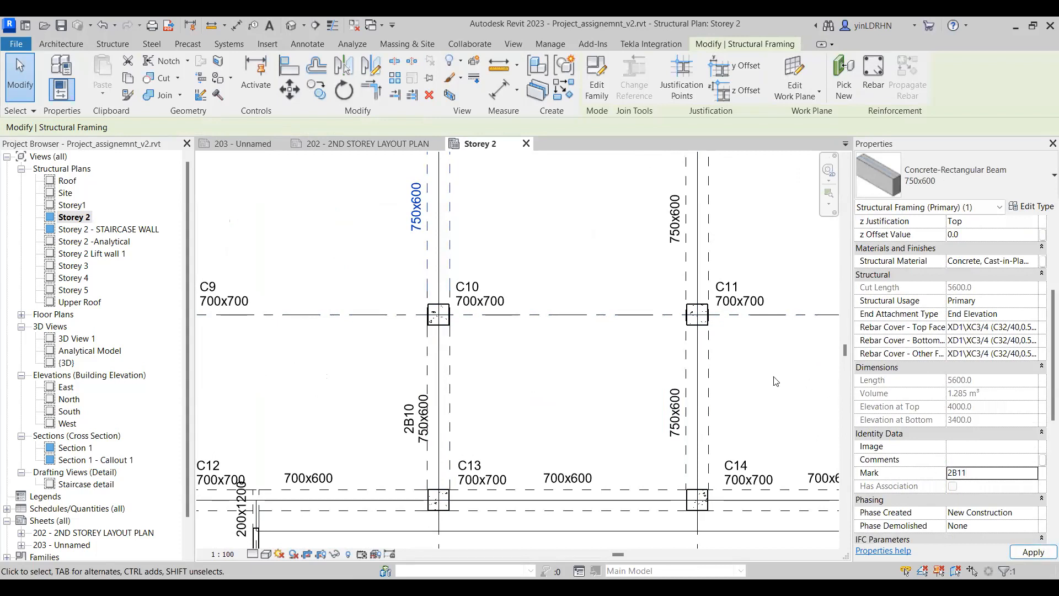
left_click(572, 362)
- Delete the redundant 750x600 beam tag beside column C7
middle_click_drag(559, 261, 566, 483)
left_click(423, 353)
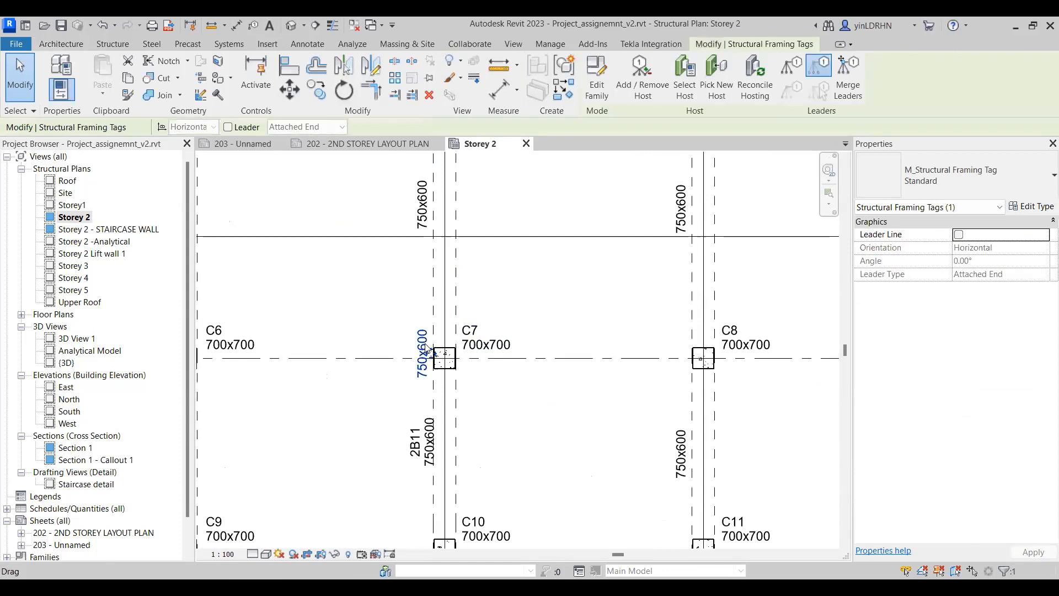
key("Delete")
- Set the Mark of the 750x600 beam between columns C3 and C7 to 2B12
middle_click_drag(427, 348, 448, 444)
left_click(444, 301)
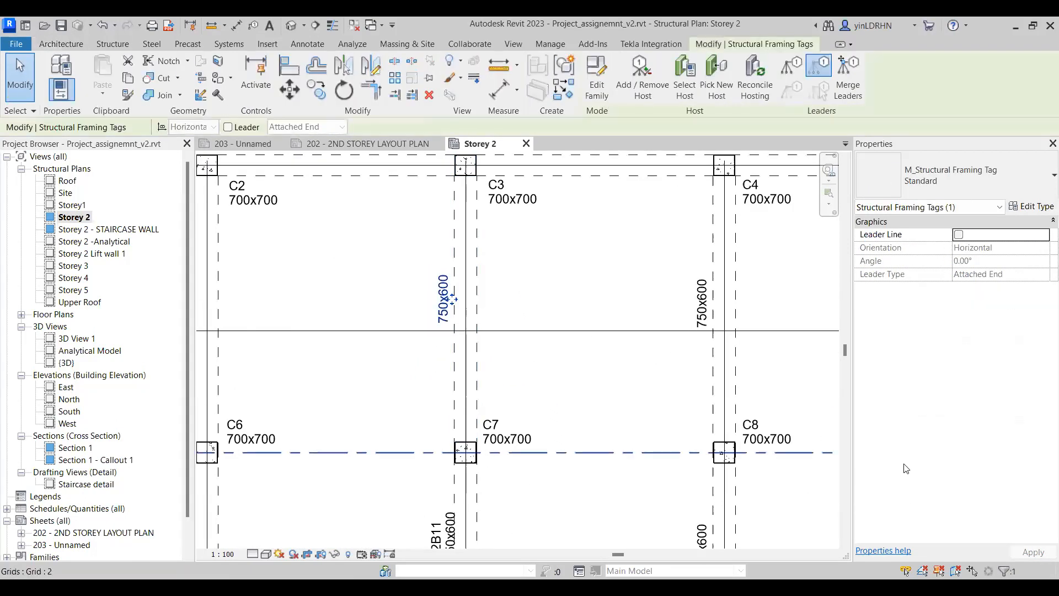
left_click(491, 292)
left_click(466, 298)
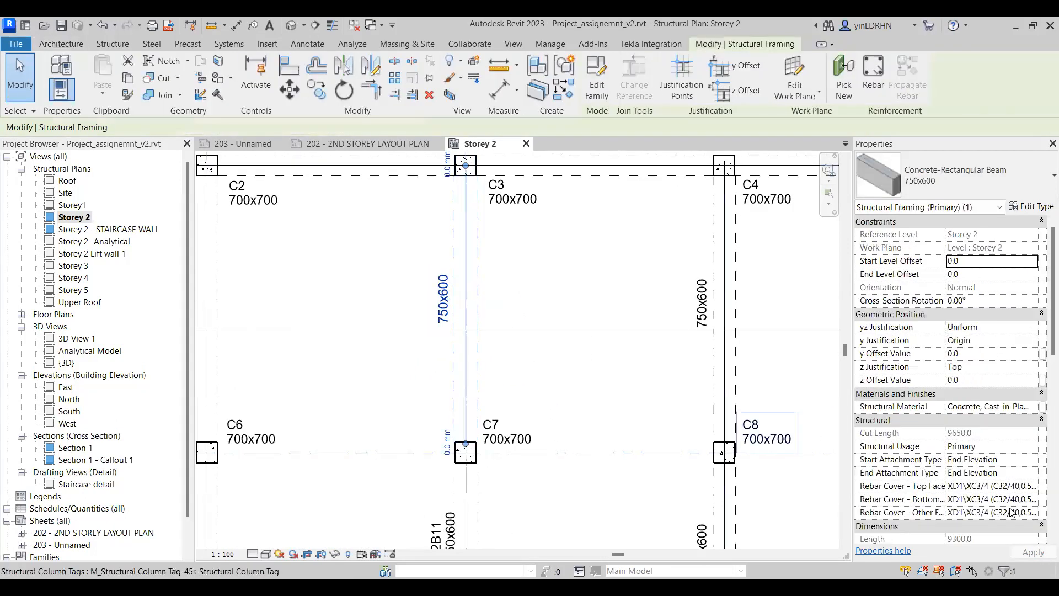
scroll(1043, 351, "down", 10)
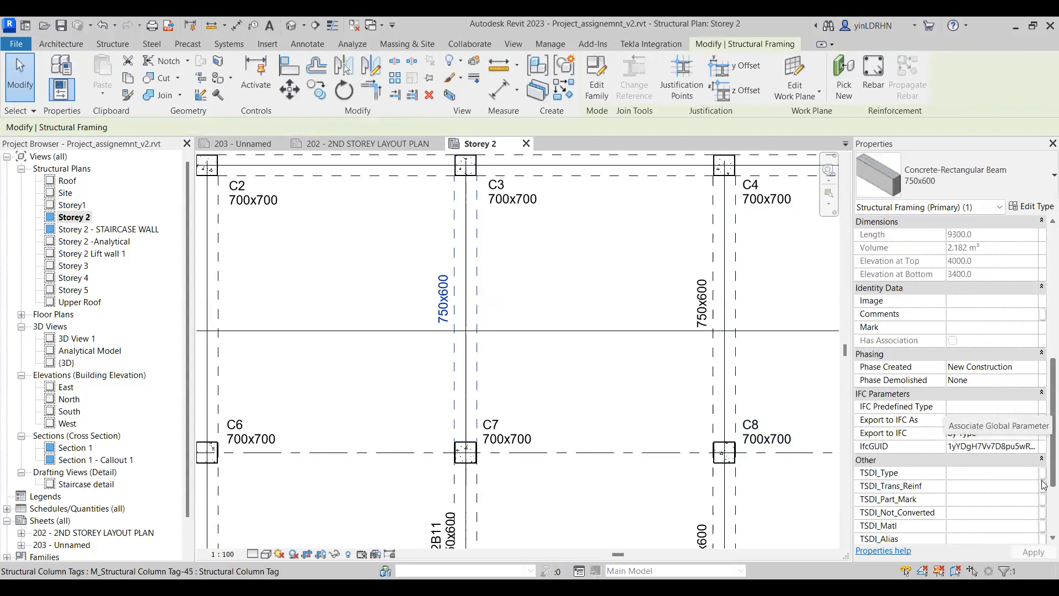
left_click(974, 314)
type("2B12")
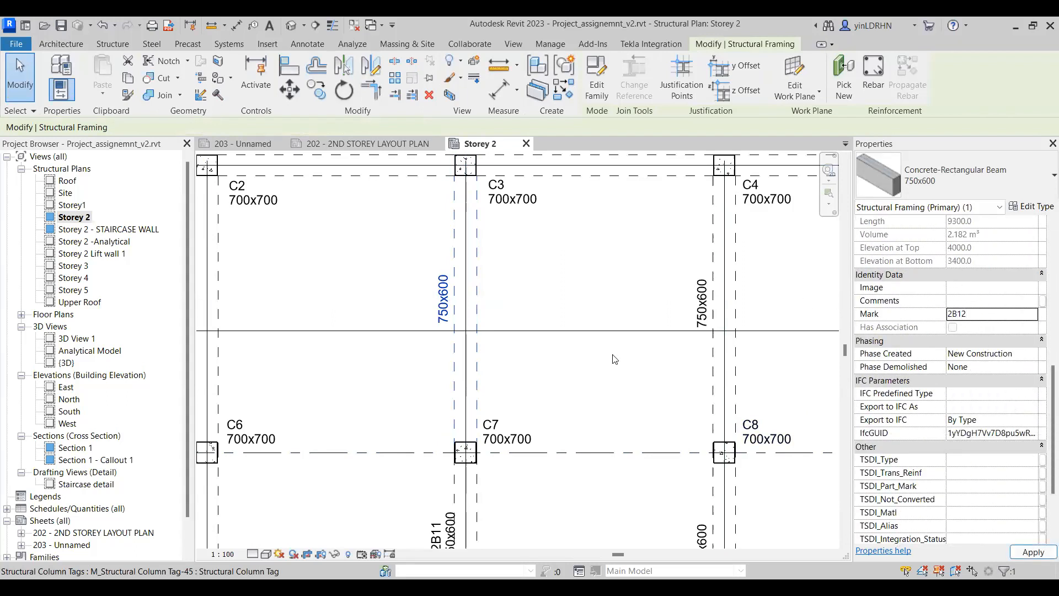
left_click(614, 359)
- Set the Mark of the 750x600 beam between columns C11 and C14 to 2B13
scroll(615, 353, "down", 2)
middle_click_drag(631, 438, 569, 257)
left_click(606, 422)
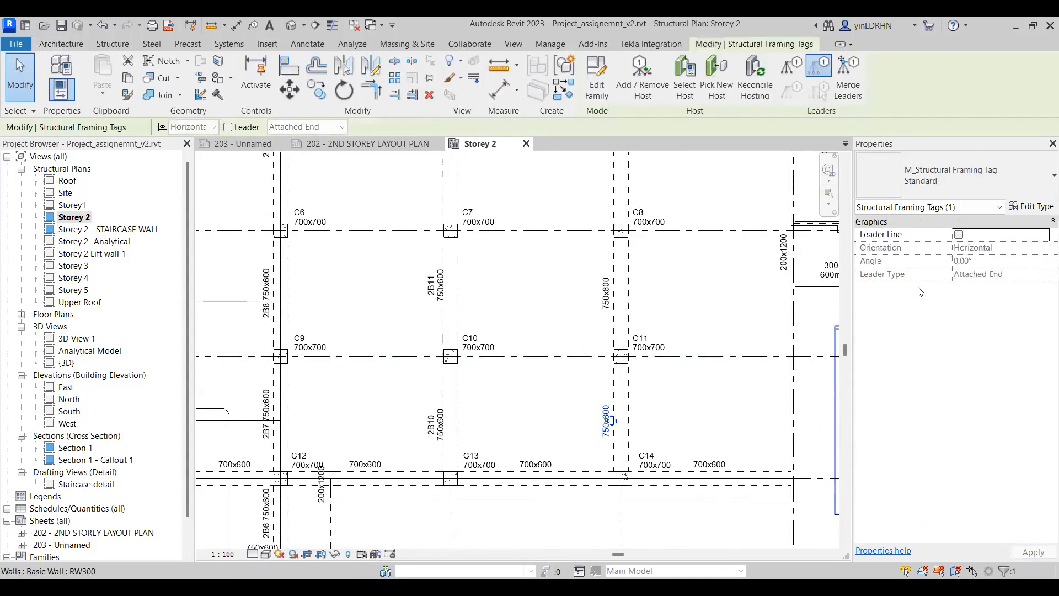
left_click(623, 413)
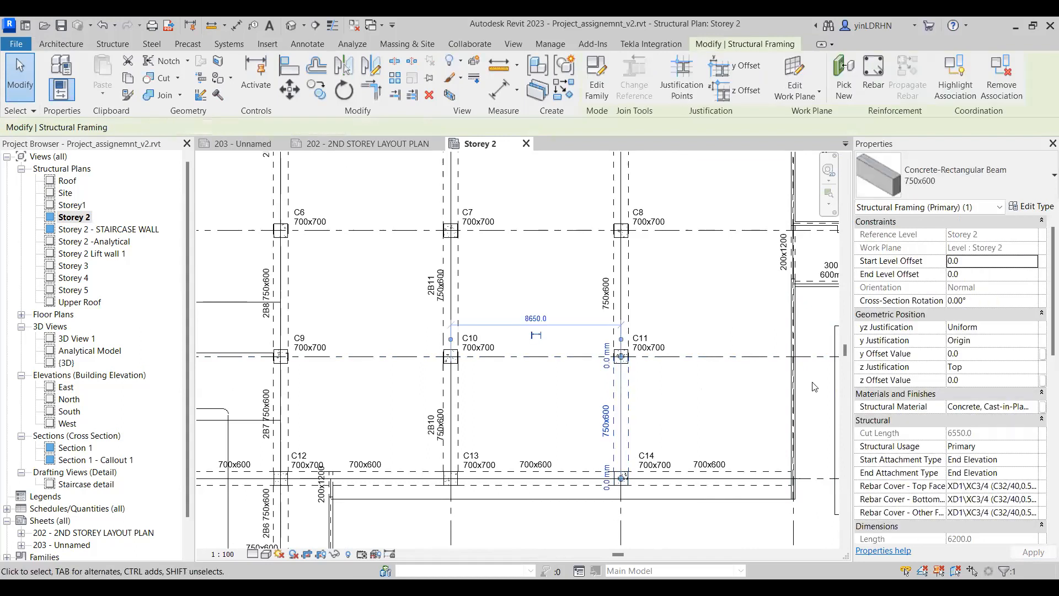
scroll(967, 449, "down", 4)
left_click(963, 459)
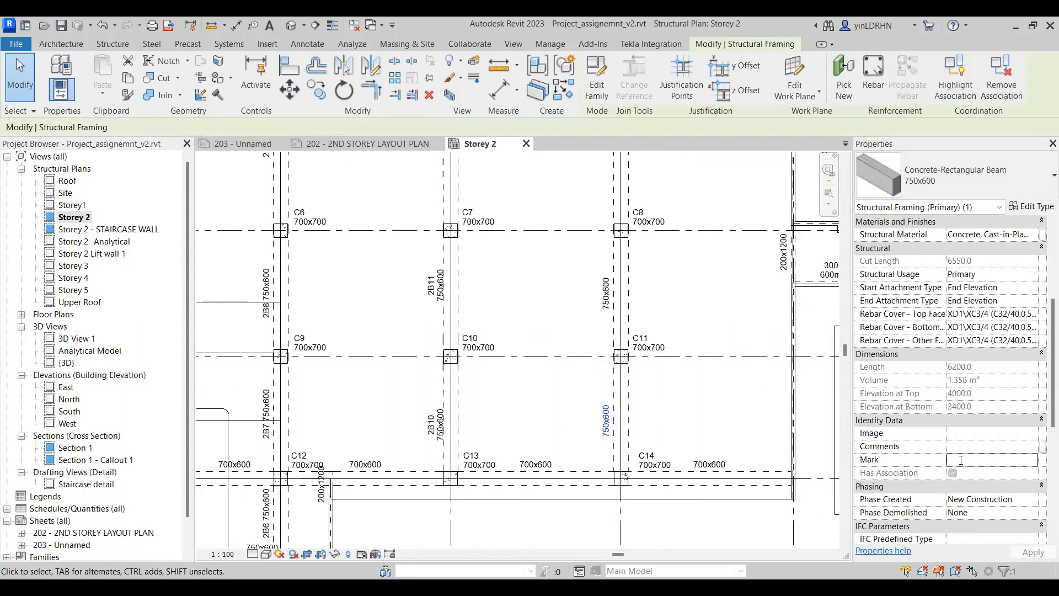
type("2B13")
left_click(692, 395)
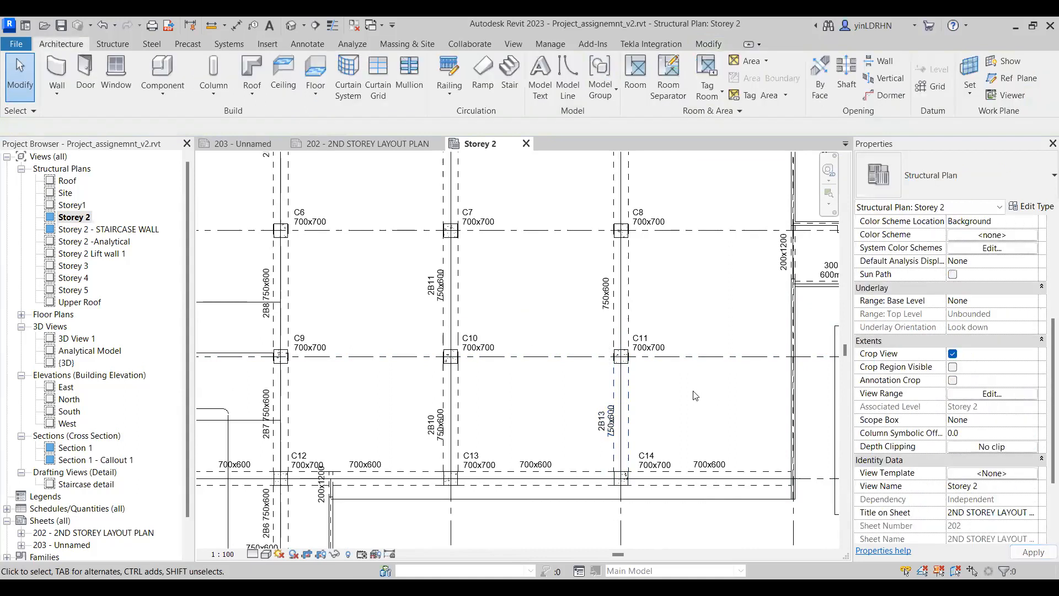
- Set the Mark of the 750x600 beam between columns C8 and C11 to 2B14
left_click(966, 460)
type("2B14")
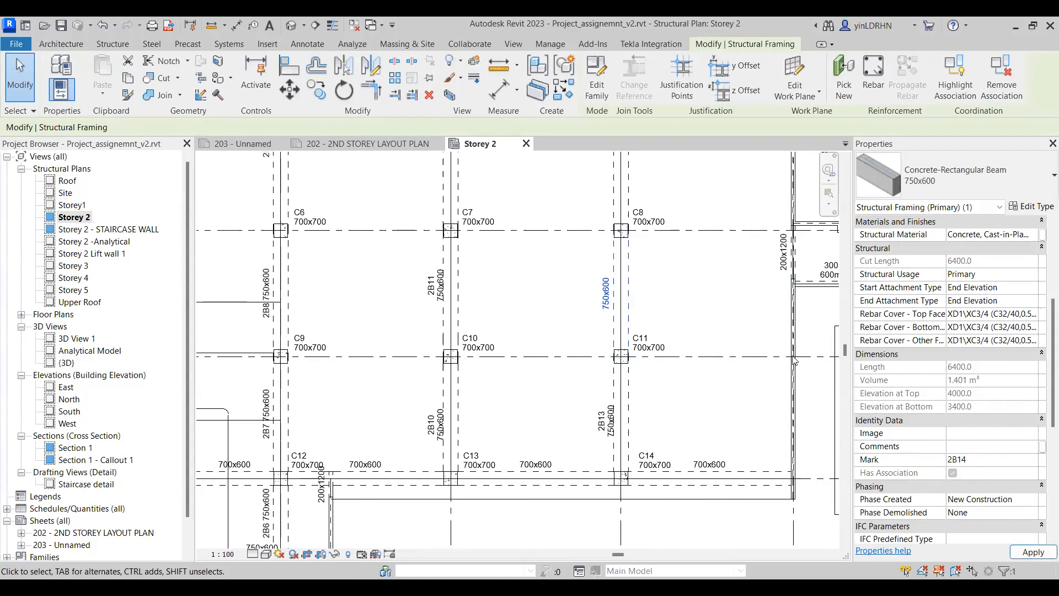
left_click(728, 303)
- Set the Mark of the 750x600 beam between columns C4 and C8 to 2B15
middle_click_drag(723, 281, 710, 440)
left_click(612, 349)
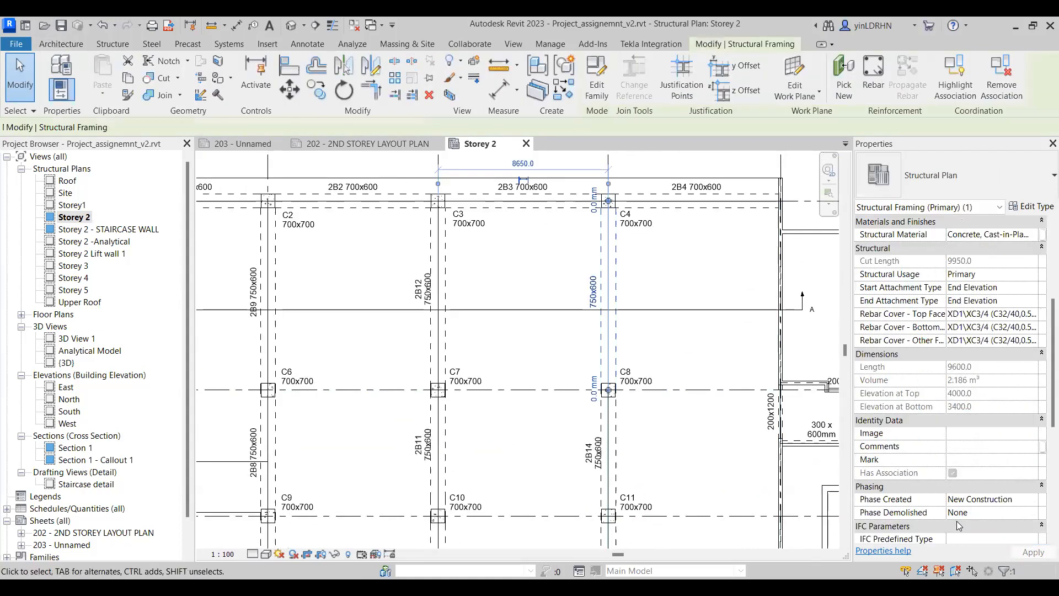
left_click(957, 460)
type("2B15")
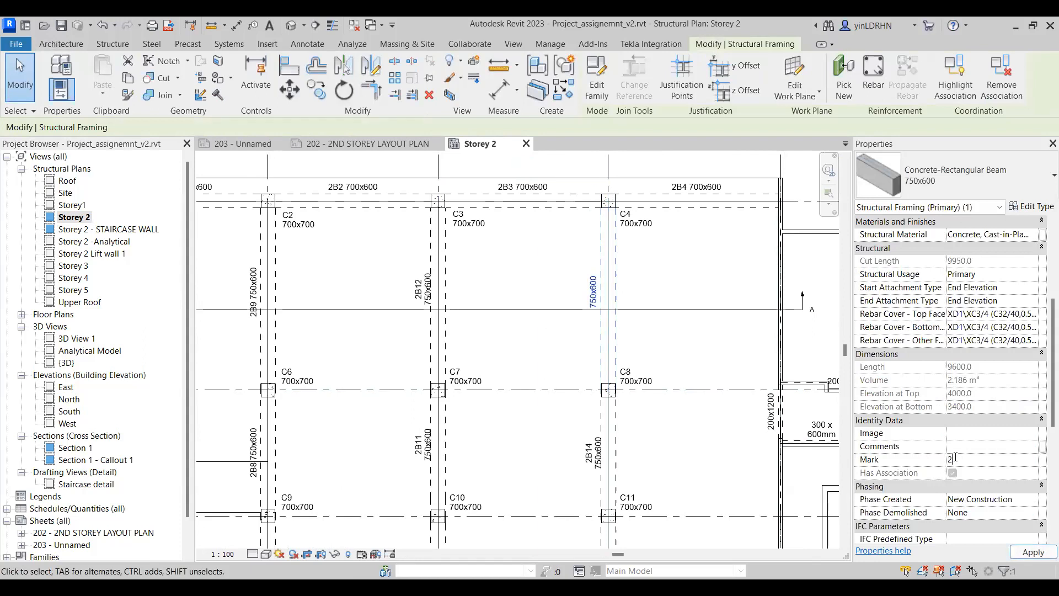
left_click(689, 337)
- Set the Mark of the vertical 200x1200 beam on the building's east edge, beside column C8, to 2B16
middle_click_drag(682, 516, 597, 376)
middle_click_drag(635, 340, 599, 415)
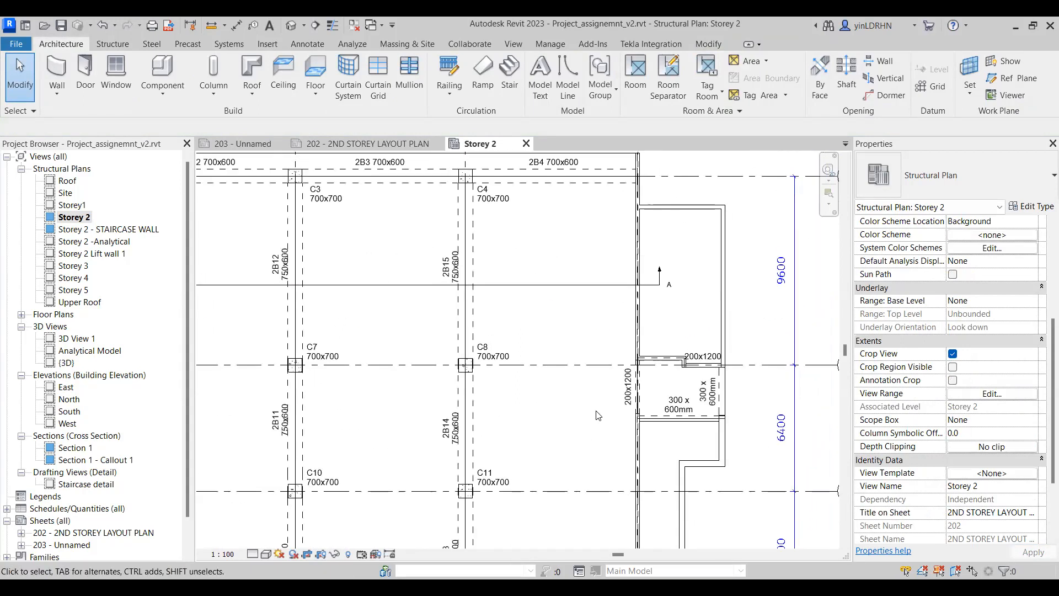
left_click(628, 389)
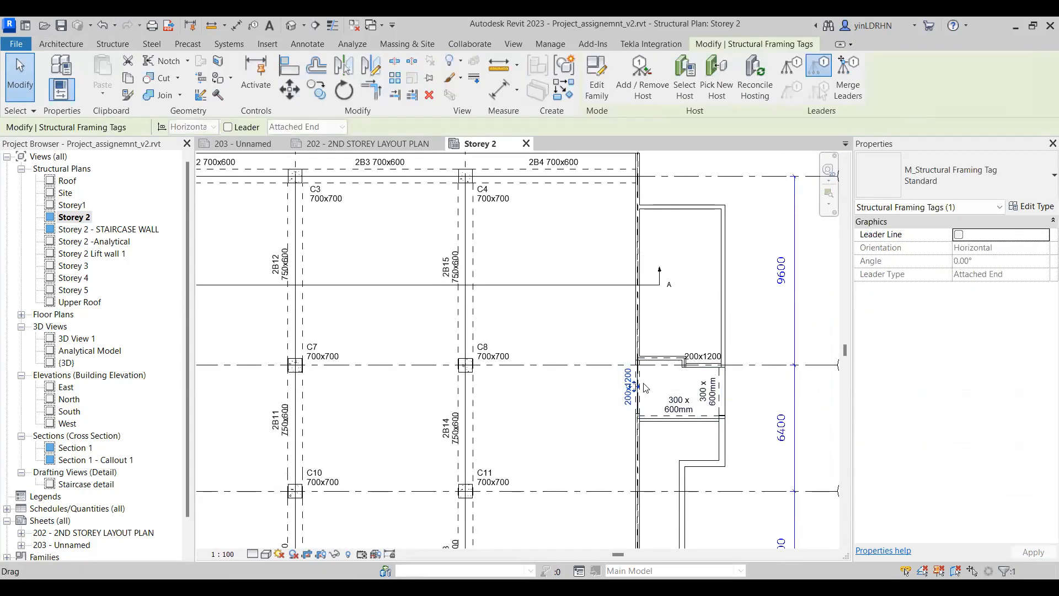
key("Escape")
scroll(666, 390, "up", 2)
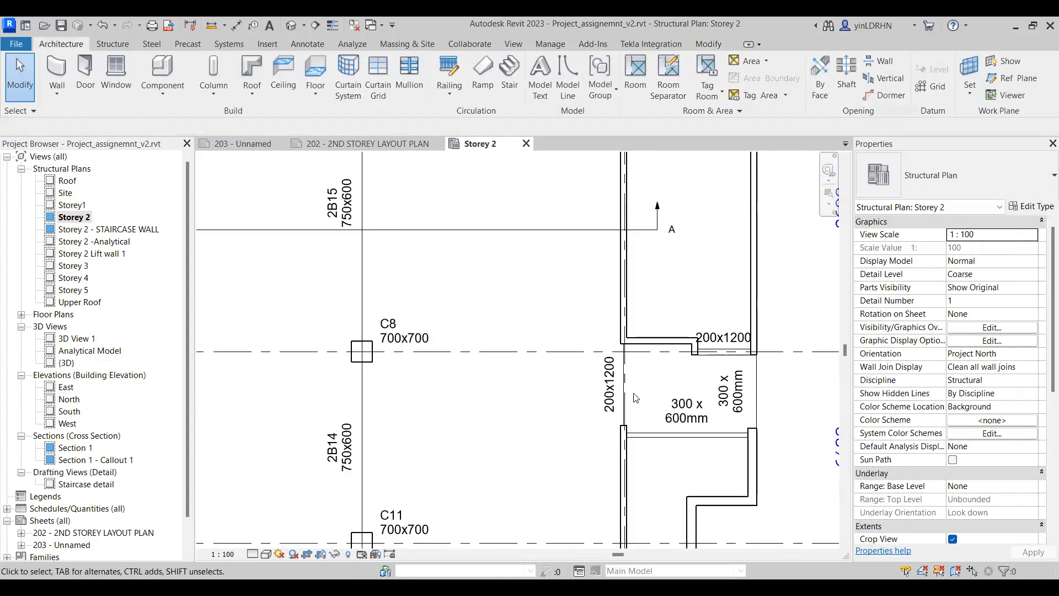
left_click(624, 380)
scroll(971, 499, "down", 3)
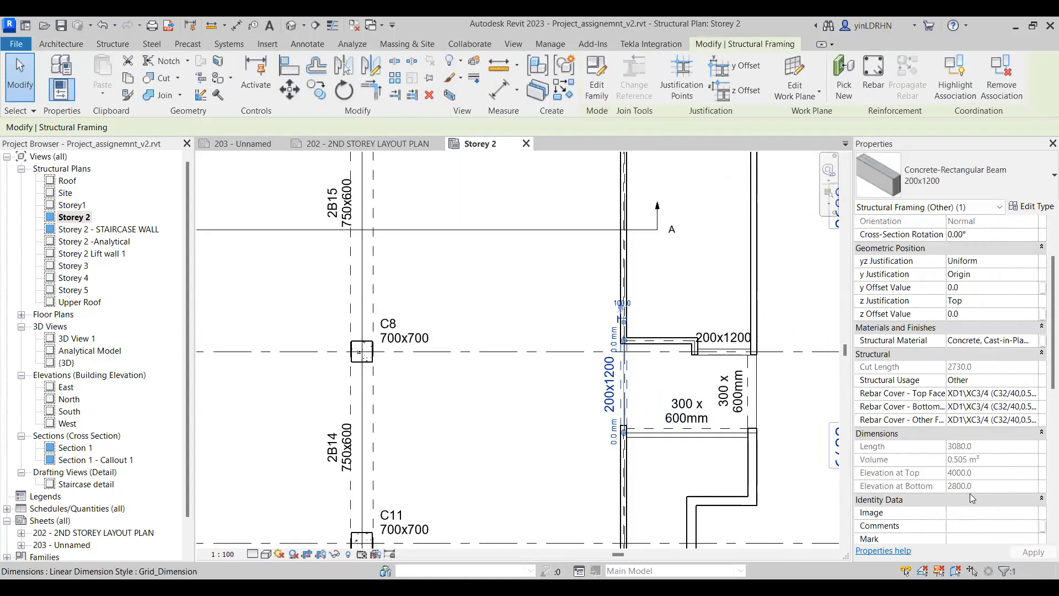
left_click(952, 539)
type("2")
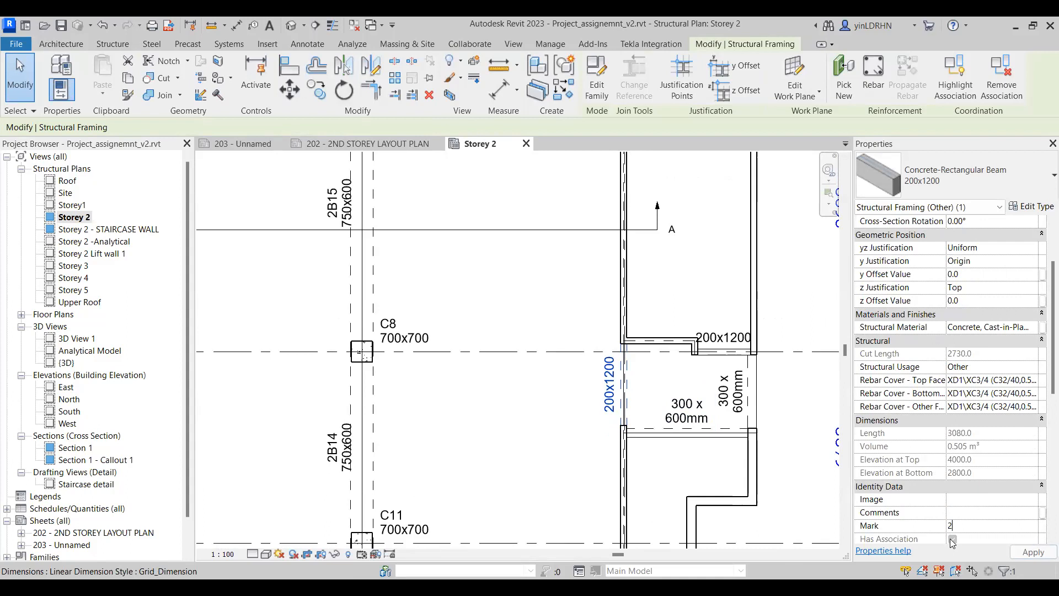
type("B16")
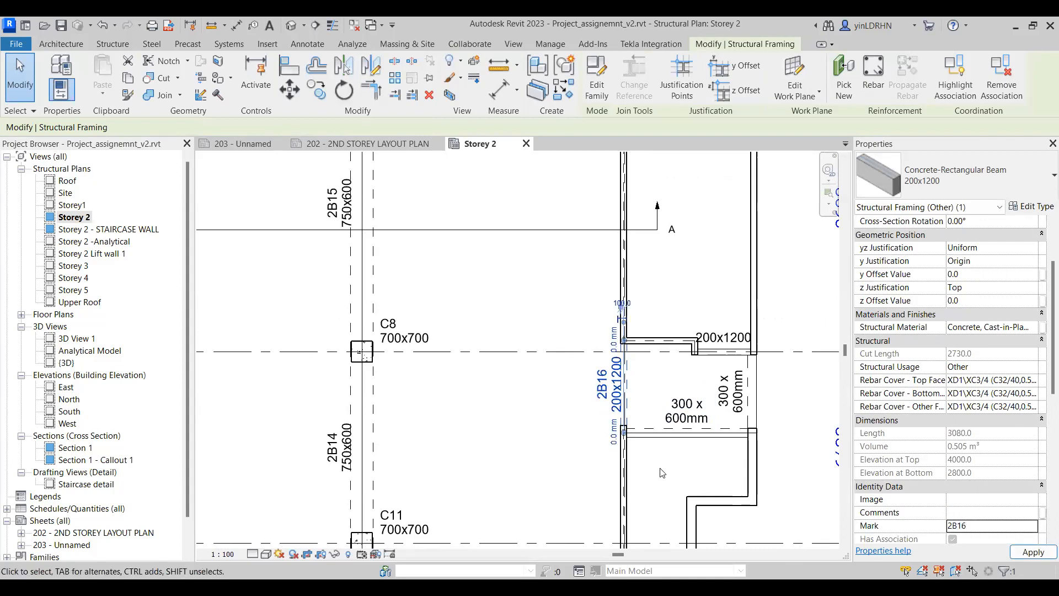
- Set the Mark of the horizontal 300 x 600mm beam southeast of beam 2B16 to 2B17
left_click(674, 422)
left_click(674, 422)
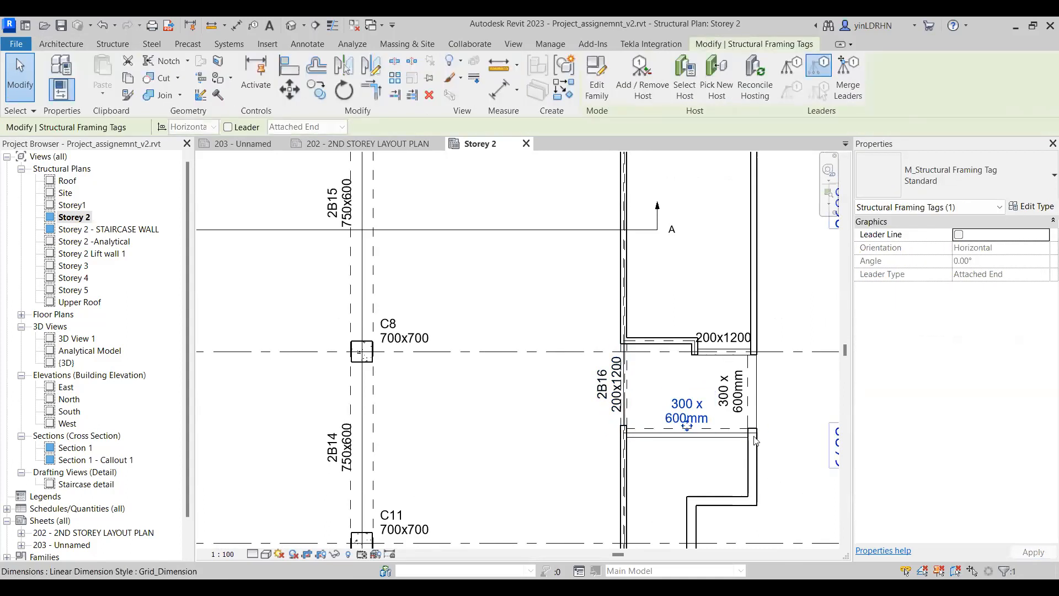
left_click(727, 431)
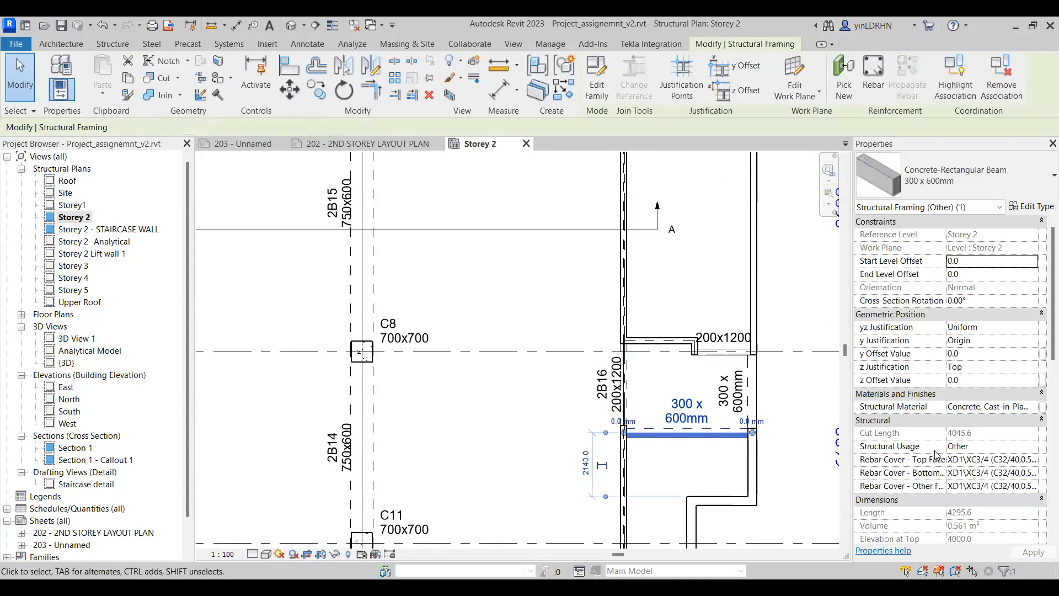
scroll(983, 510, "down", 2)
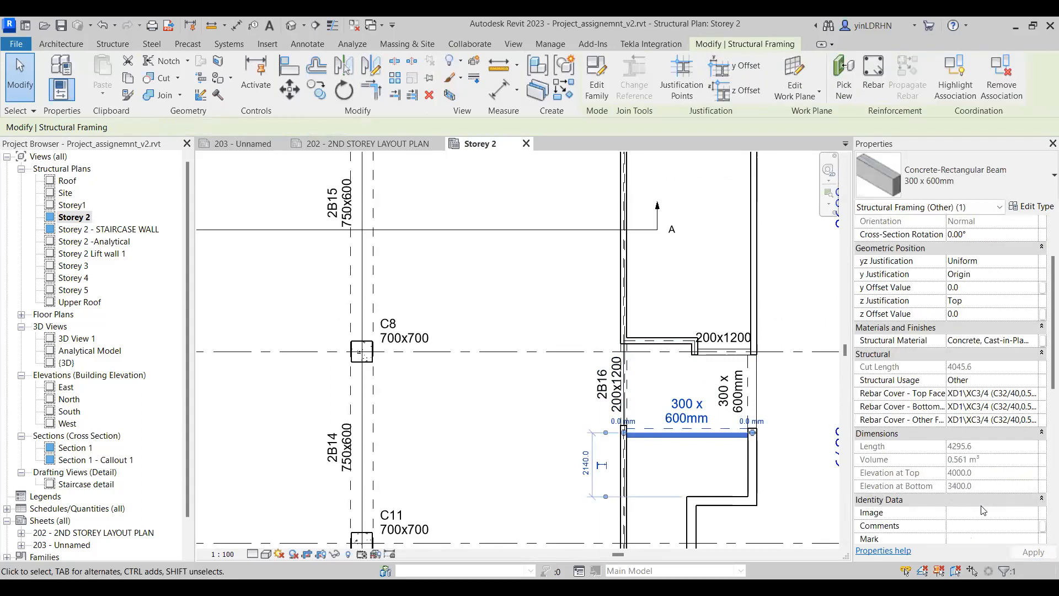
scroll(946, 538, "down", 1)
left_click(955, 499)
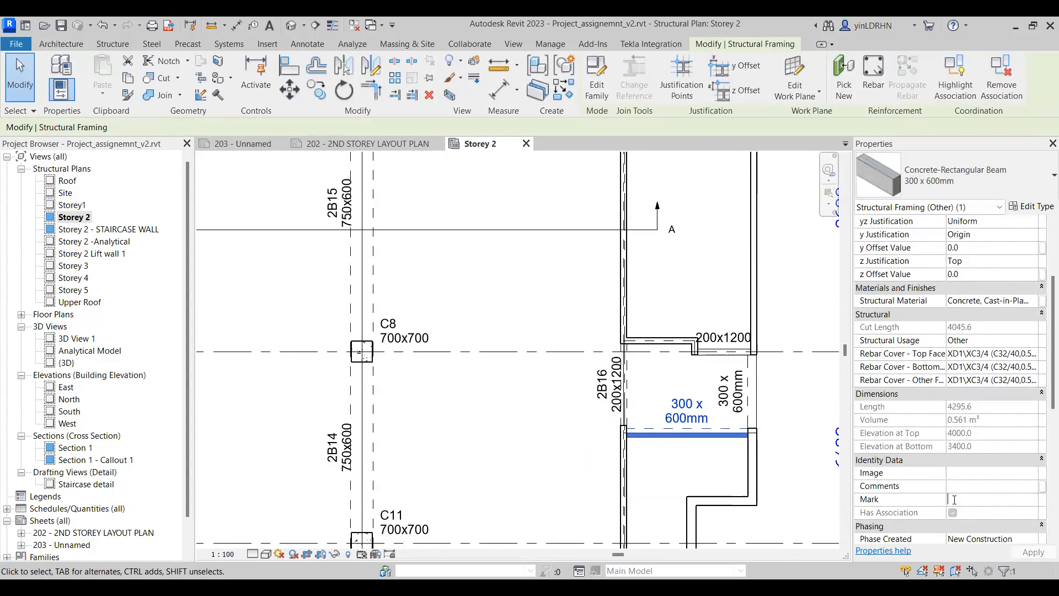
type("2B17")
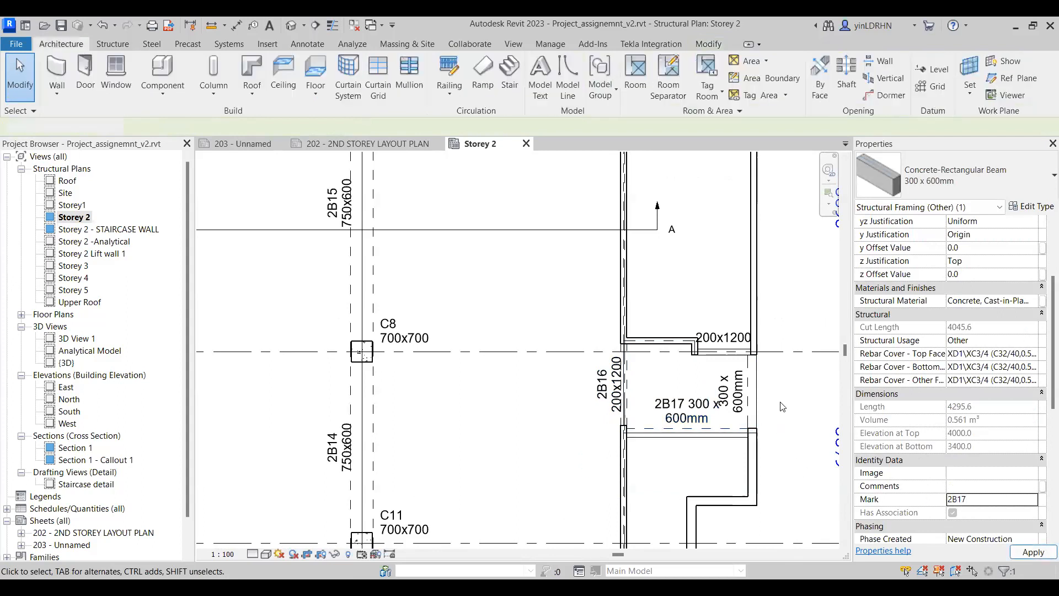
left_click(783, 407)
- Set the Mark of the vertical 300 x 600mm beam at the east end of beam 2B17 to 2B18
left_click(760, 396)
left_click(780, 397)
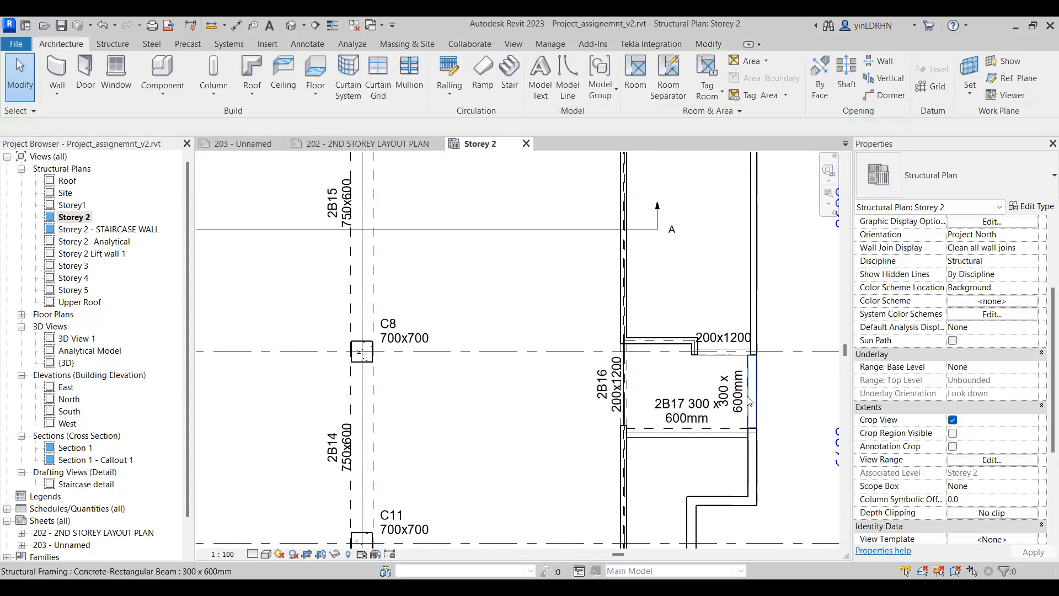
left_click(750, 401)
left_click(960, 500)
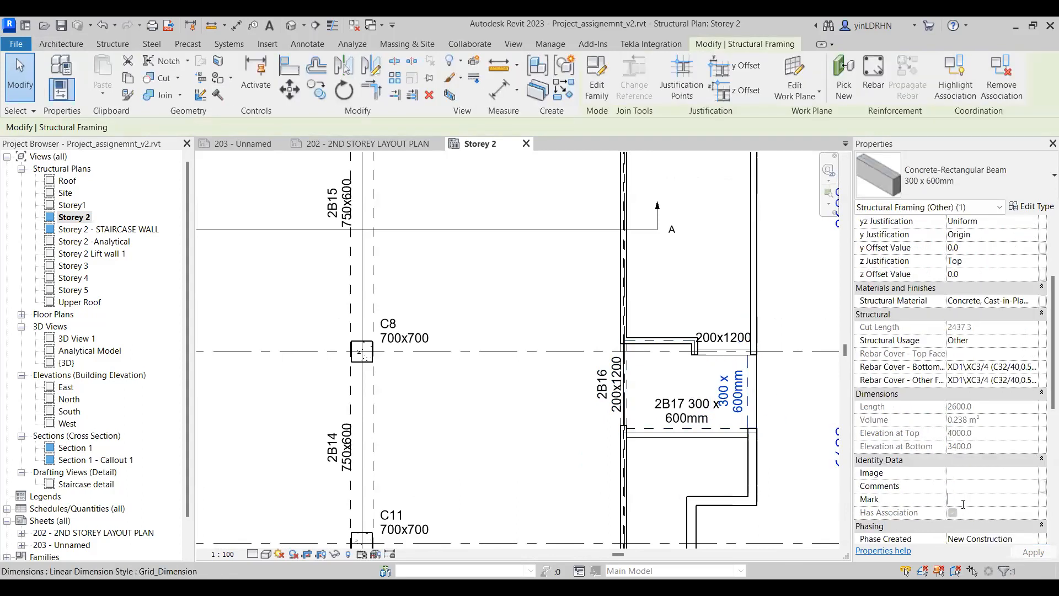
type("2B18")
left_click(796, 408)
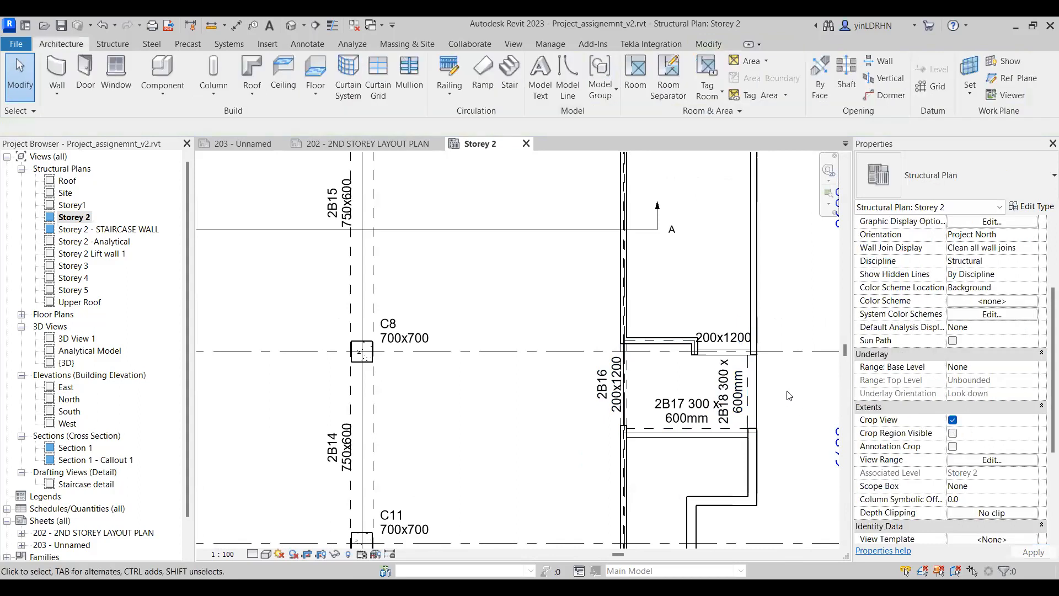
- Set the Mark of the short horizontal 200x1200 beam north of beam 2B18 to 2B19
left_click(724, 354)
left_click(956, 500)
type("2B19")
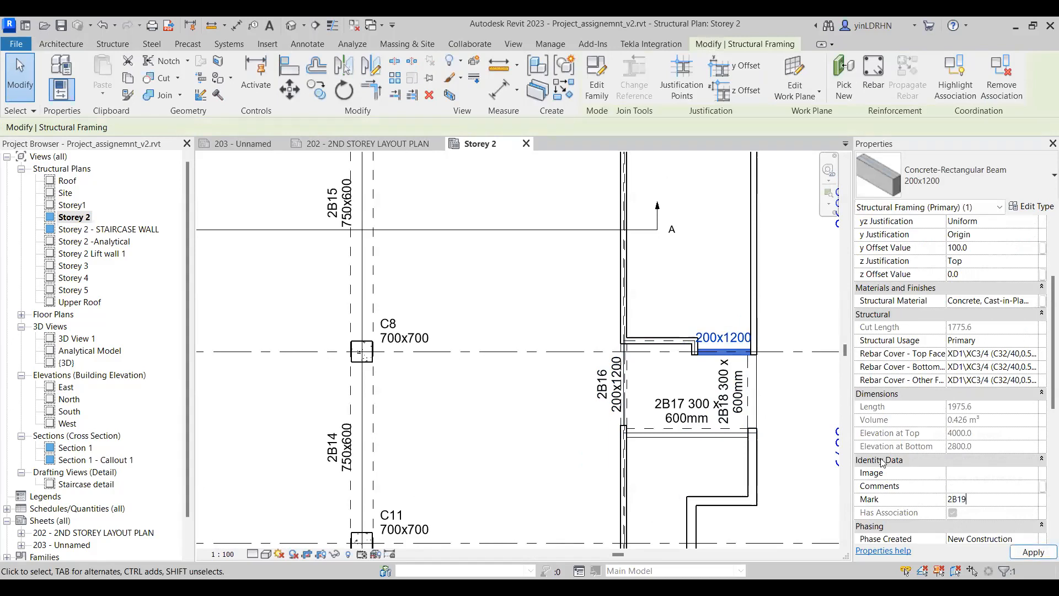
left_click(799, 393)
- Set the Mark of the vertical 200x1200 beam at the plan's southwest corner to 2B20
scroll(802, 365, "down", 2)
scroll(803, 365, "down", 2)
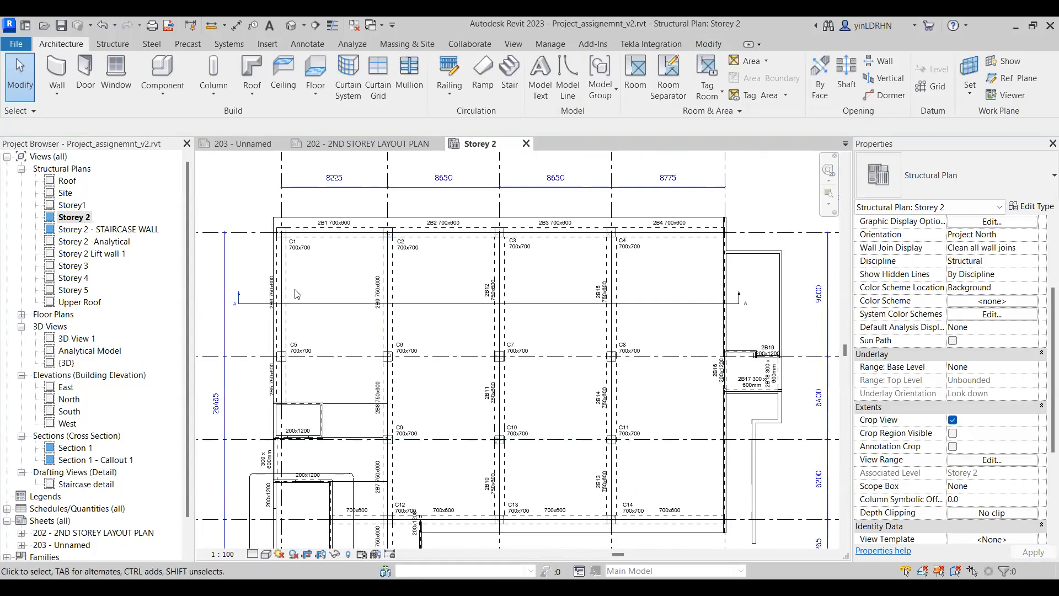
middle_click_drag(225, 461, 266, 273)
scroll(254, 430, "up", 3)
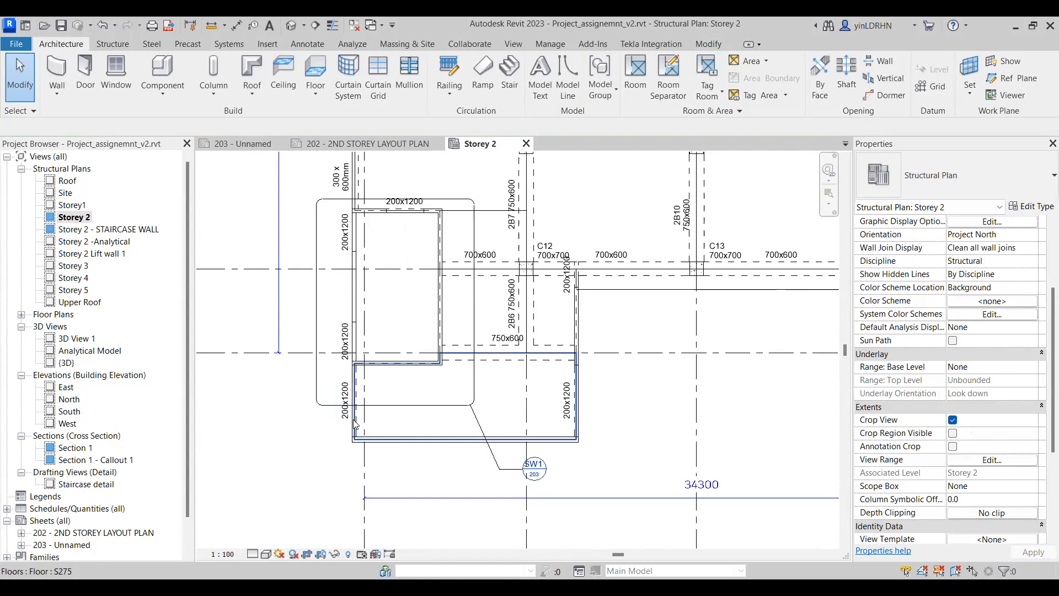
left_click(354, 425)
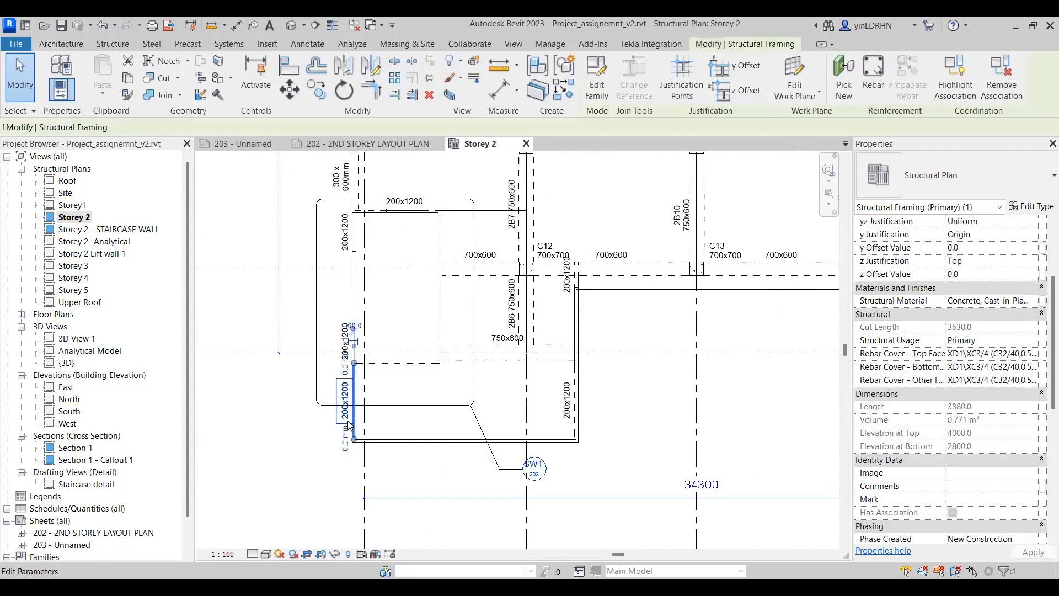
left_click(968, 501)
type("2B20")
key("Return")
left_click(331, 344)
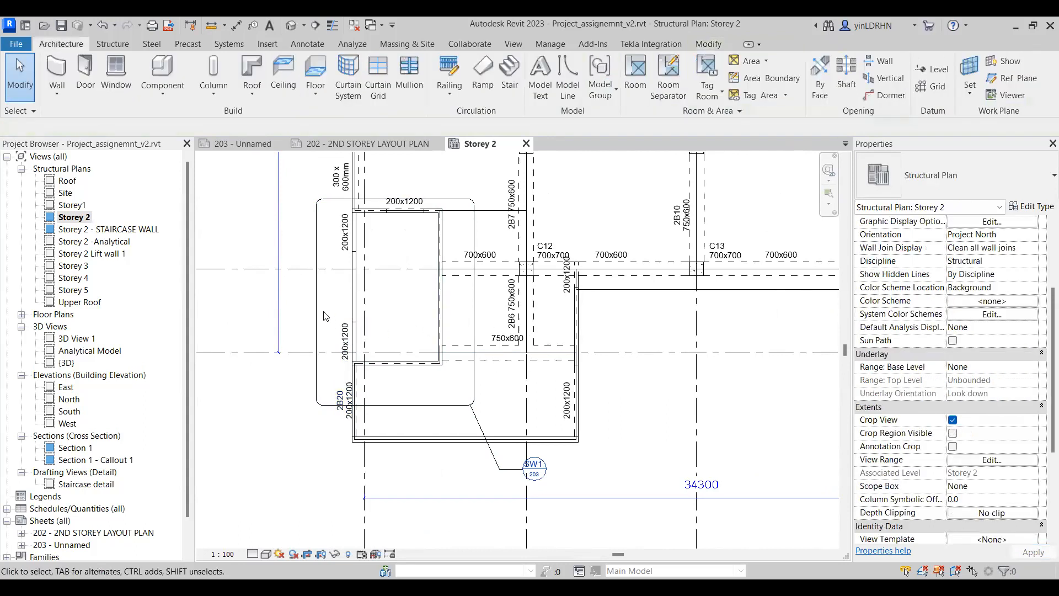
- Set the Mark of the vertical 200x1200 beam directly north of beam 2B20 to 2B21
scroll(332, 344, "up", 1)
scroll(332, 344, "up", 1)
left_click(369, 342)
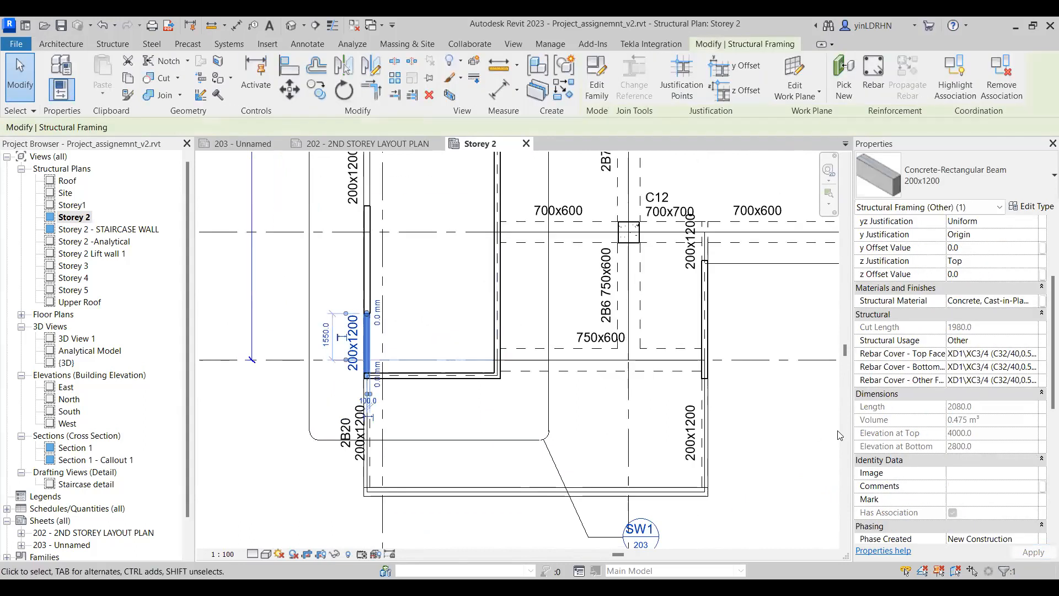
left_click(955, 500)
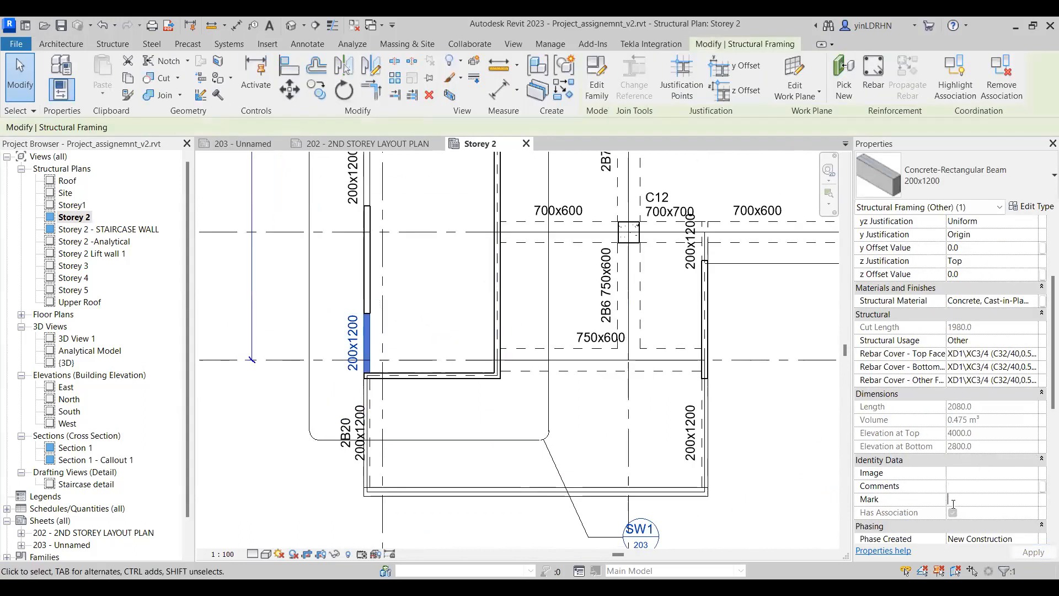
type("2B21")
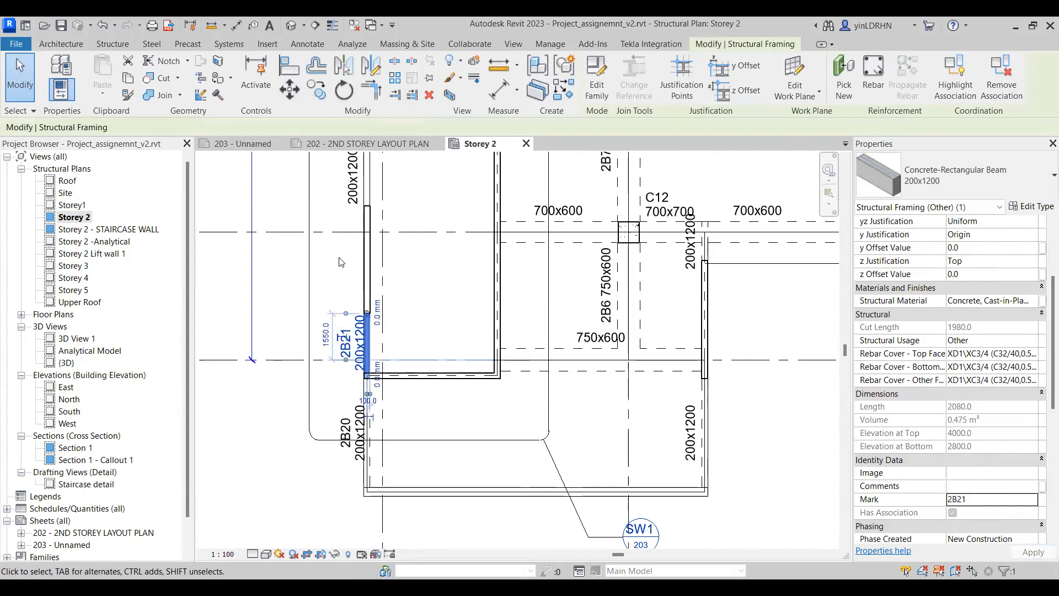
left_click(340, 261)
- Set the Mark of the 200x1200 beam at the north end of the same west wall as beam 2B21 to 2B22
middle_click_drag(338, 260, 333, 401)
left_click(365, 310)
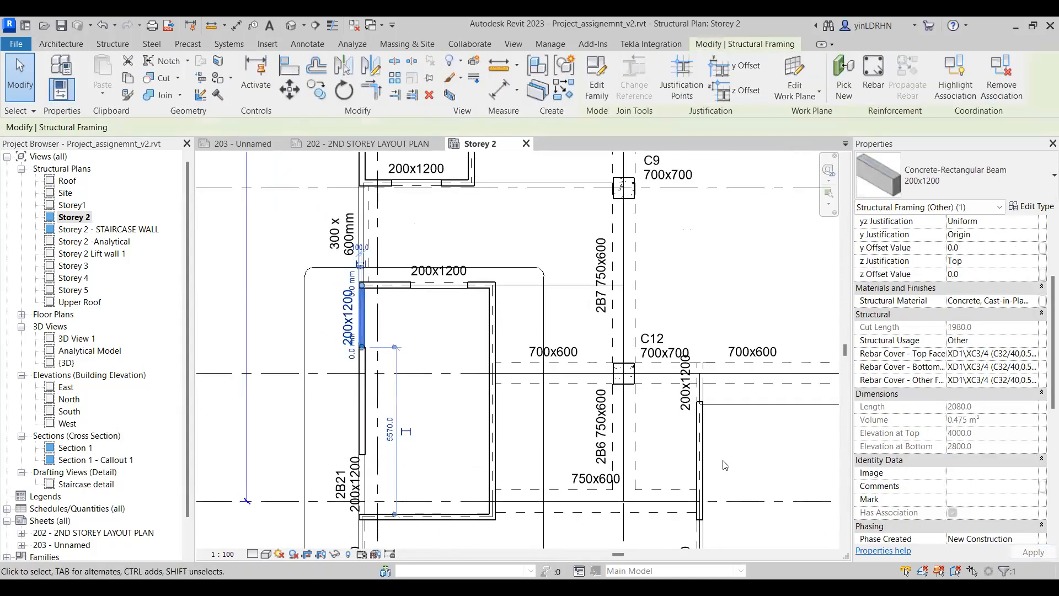
left_click(951, 499)
type("2B22")
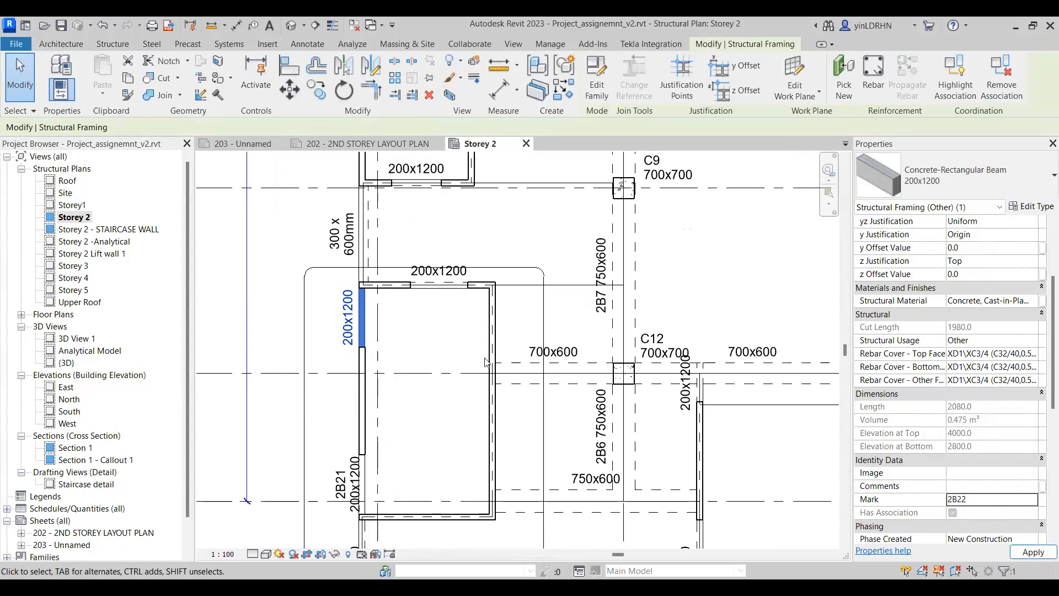
key("Return")
key("Escape")
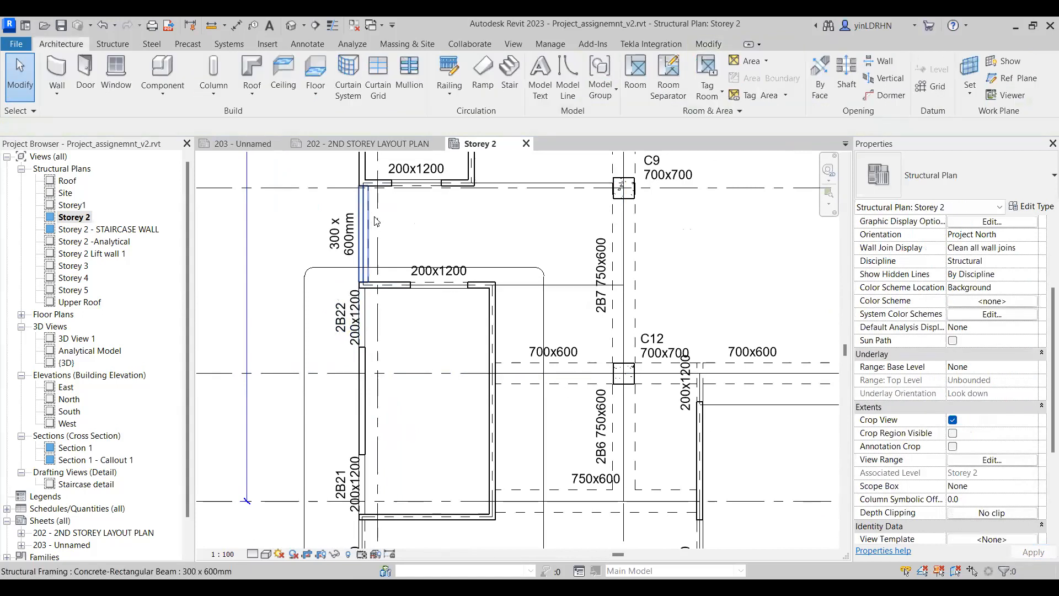
- Set the Mark of the vertical 300 x 600mm beam directly north of beam 2B22 to 2B23
left_click(377, 221)
left_click(955, 499)
type("2B23")
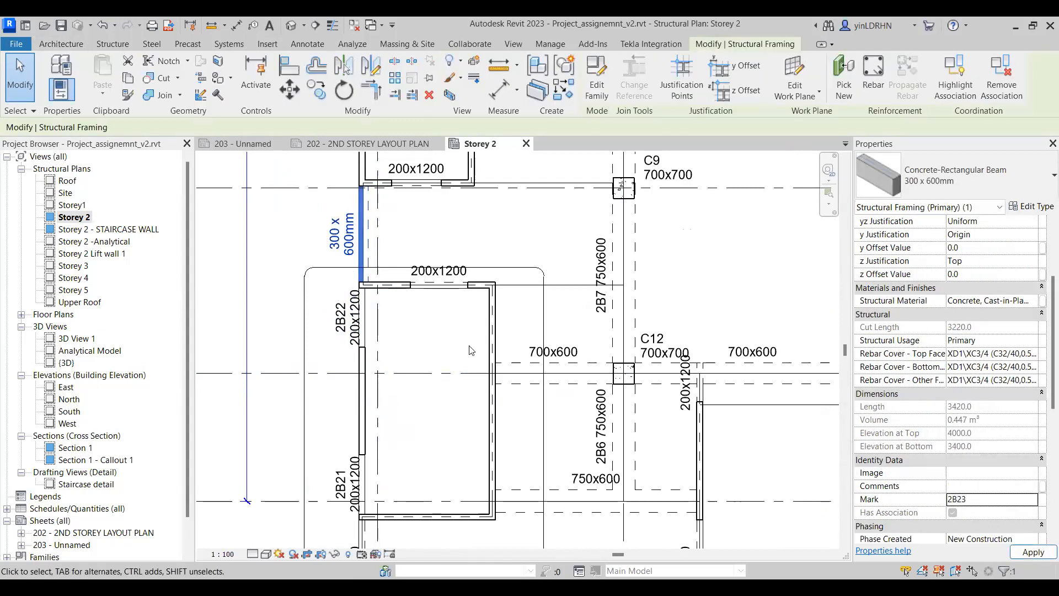
left_click(246, 287)
- Set the Mark of the vertical 200x1200 beam on the east side of the southwest staircase enclosure to 2B24
scroll(286, 308, "down", 1)
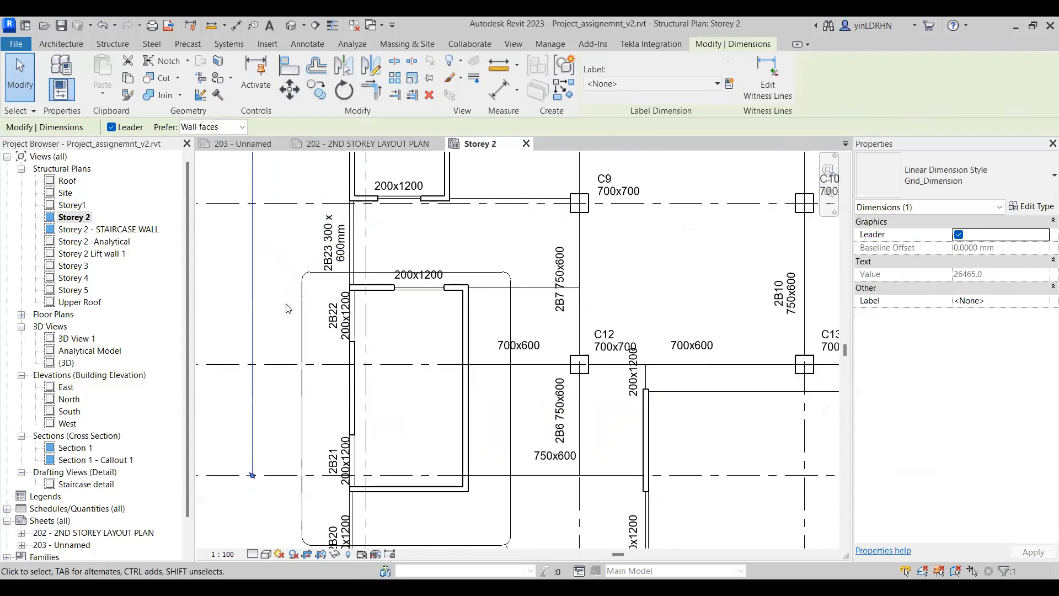
middle_click_drag(737, 470, 611, 392)
left_click(508, 412)
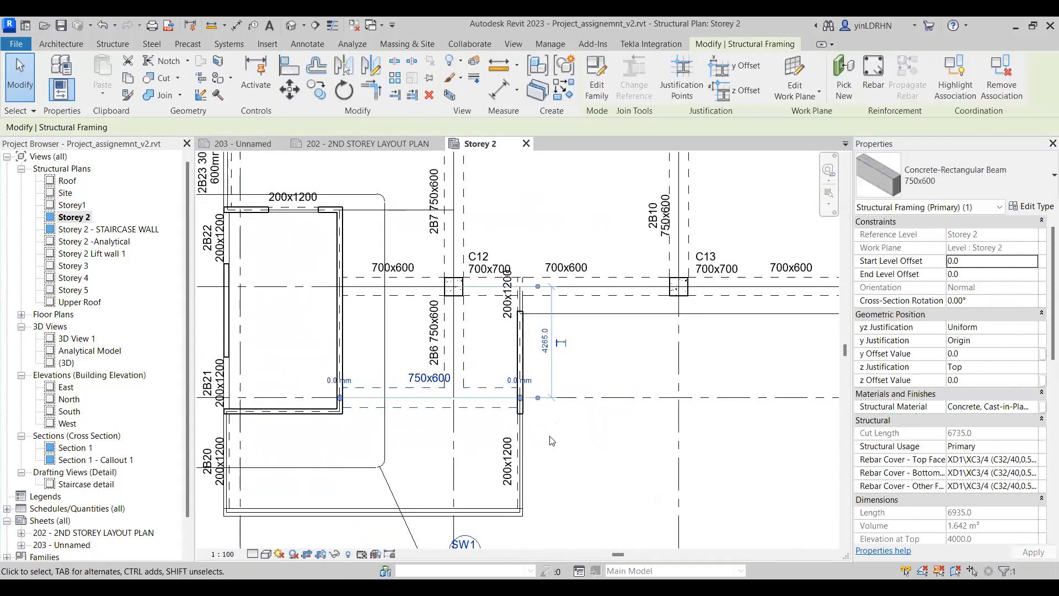
left_click(520, 441)
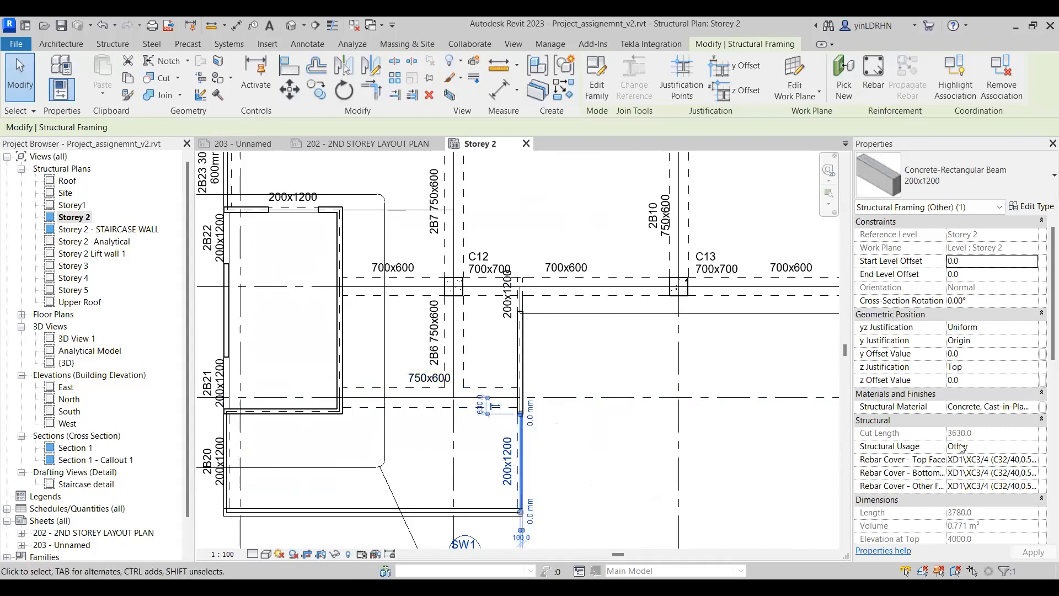
scroll(961, 456, "down", 5)
left_click(961, 456)
type("2B24")
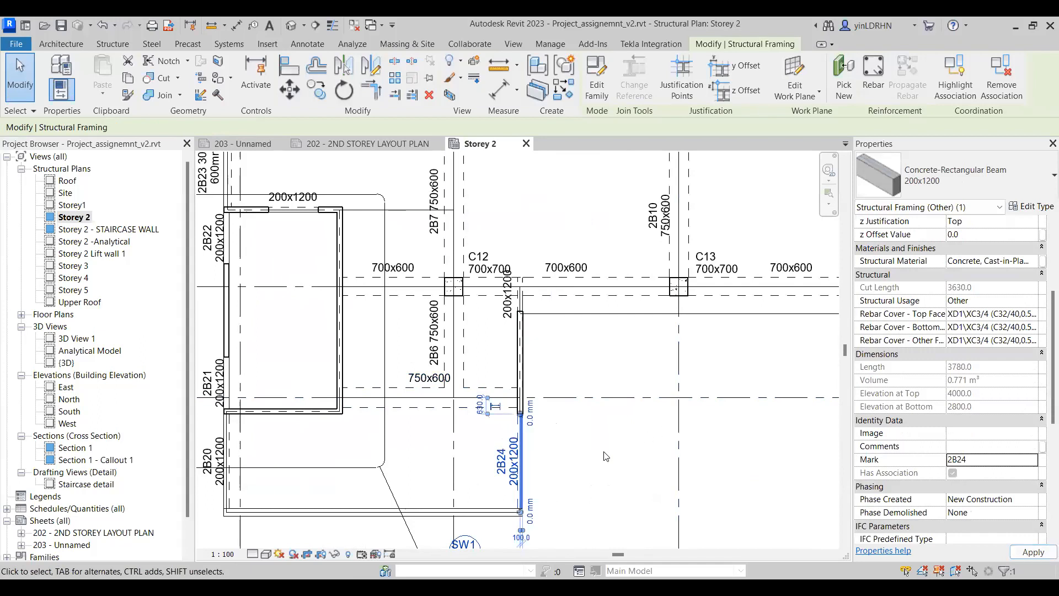
left_click(730, 415)
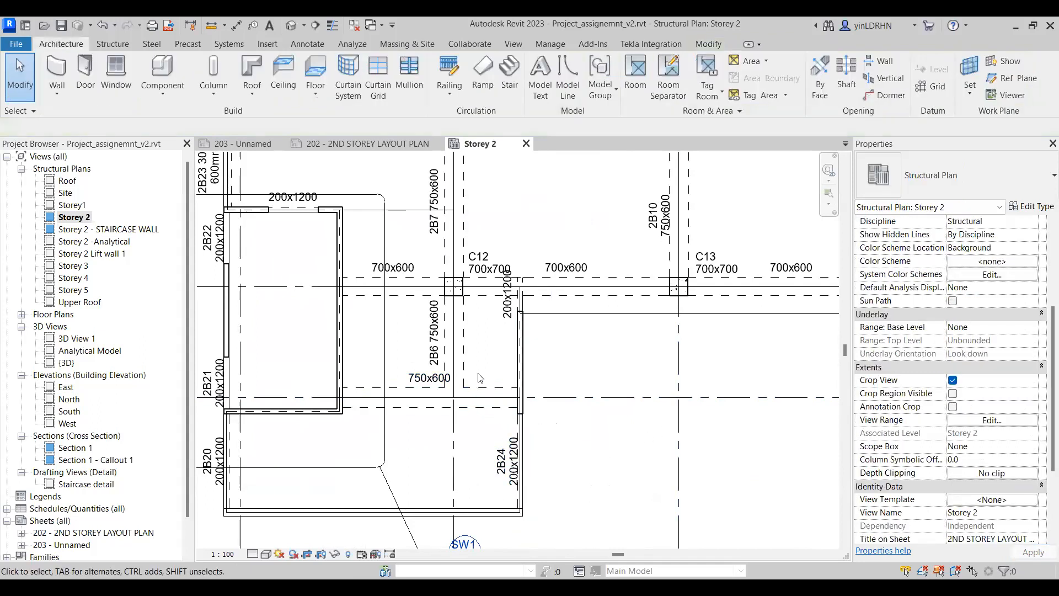
- Set the Mark of the horizontal 750x600 beam south of column C12 to 2B25
left_click(494, 407)
left_click(955, 460)
type("2B2")
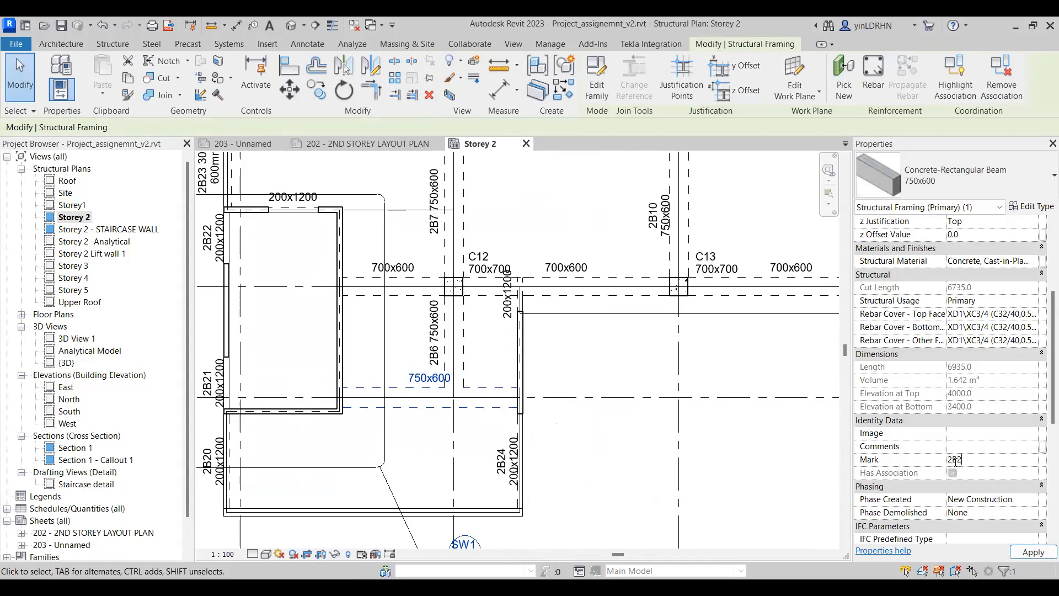
type("5")
left_click(629, 466)
- Set the Mark of the horizontal 700x600 beam directly west of column C12 to 2B26
middle_click_drag(421, 290, 417, 399)
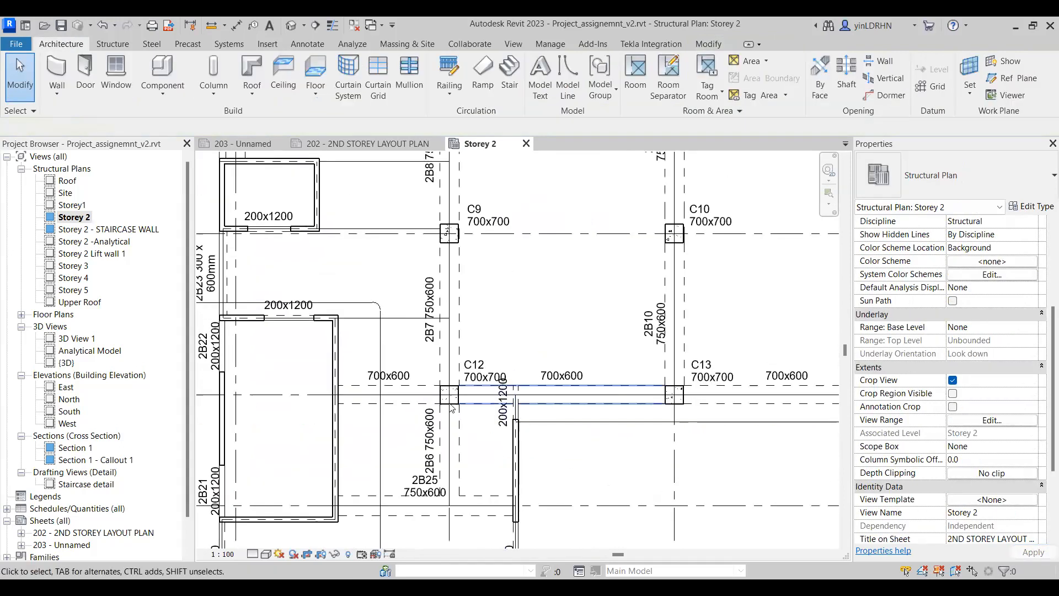
left_click(417, 395)
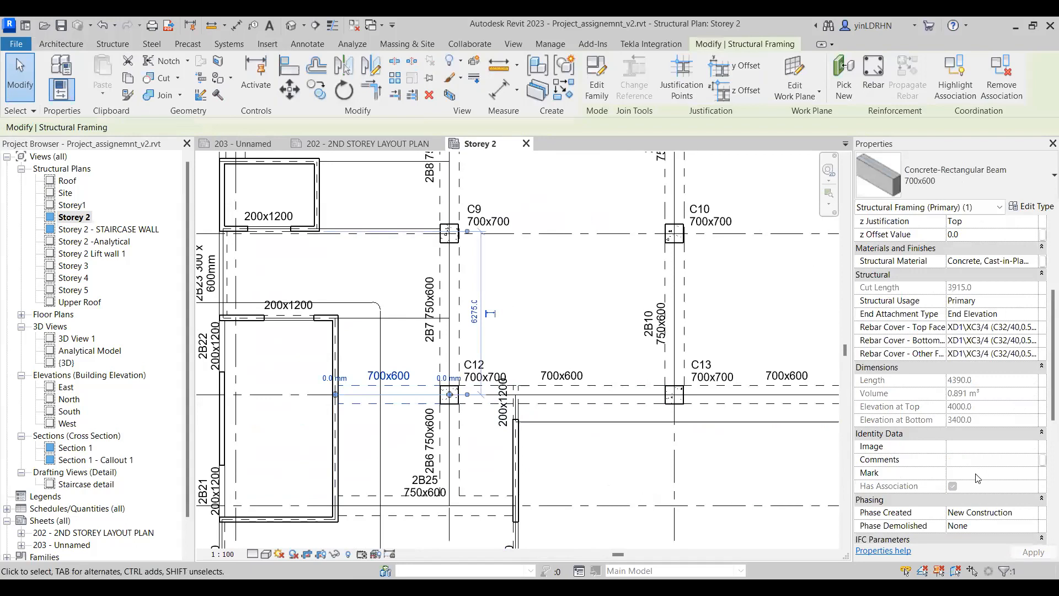
left_click(977, 473)
type("2B26")
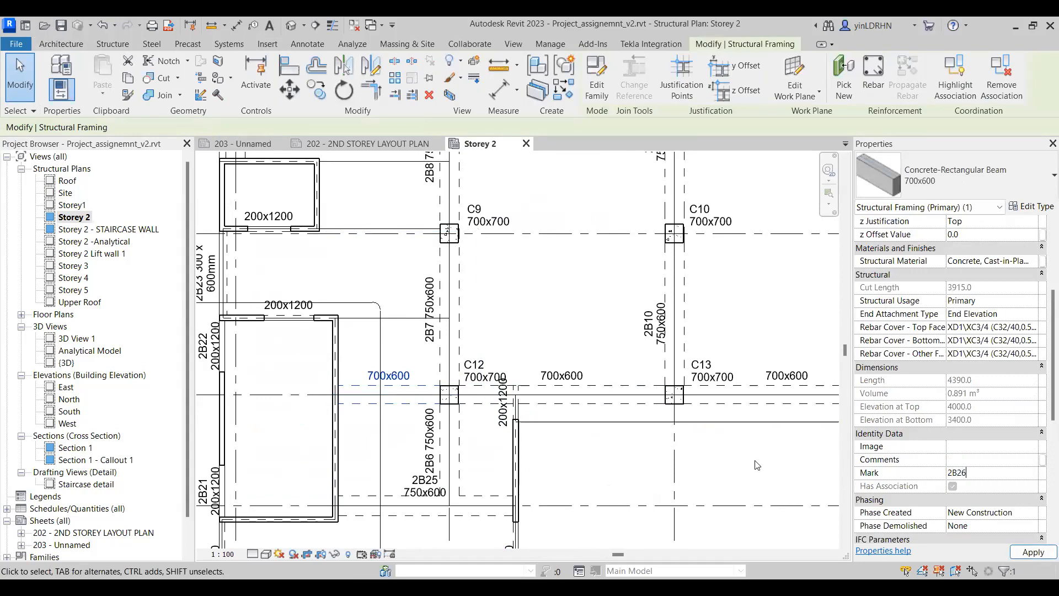
key("Return")
key("Escape")
- Set the Mark of the 700x600 beam between columns C12 and C13 to 2B27
left_click(679, 433)
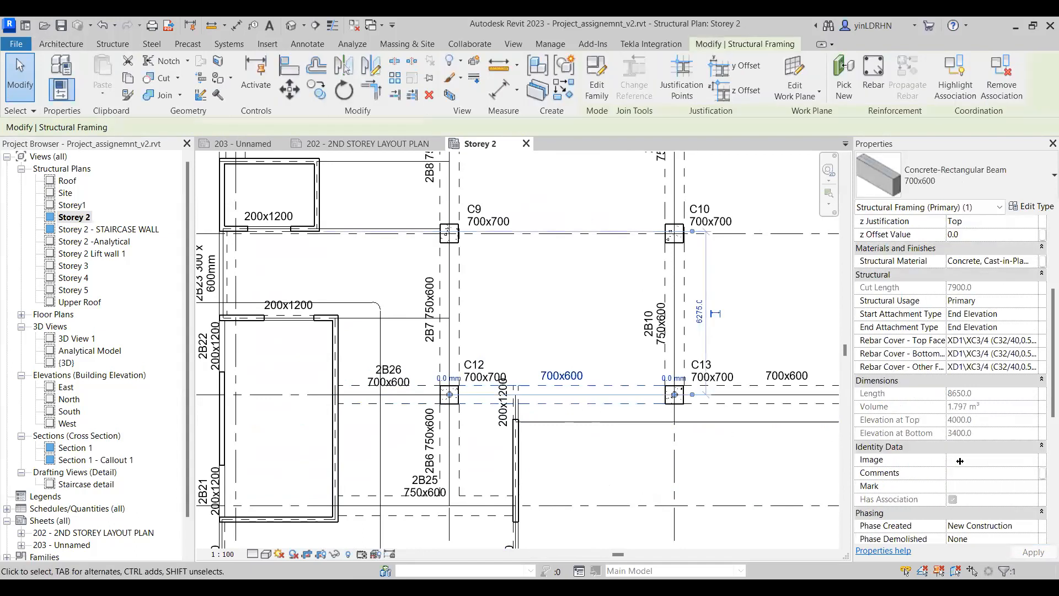
left_click(958, 489)
type("2B")
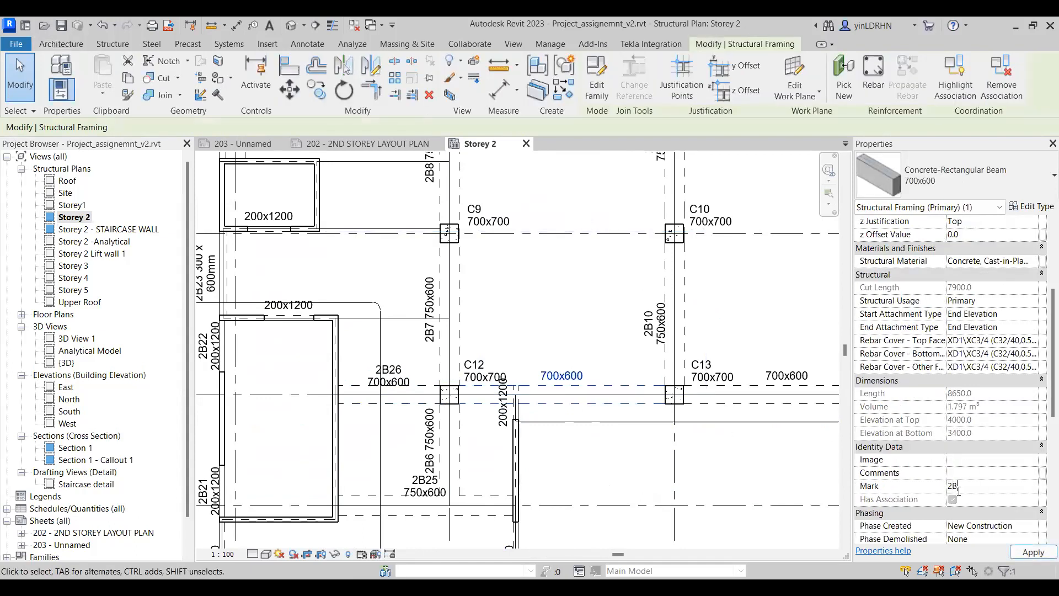
type("27")
key("Escape")
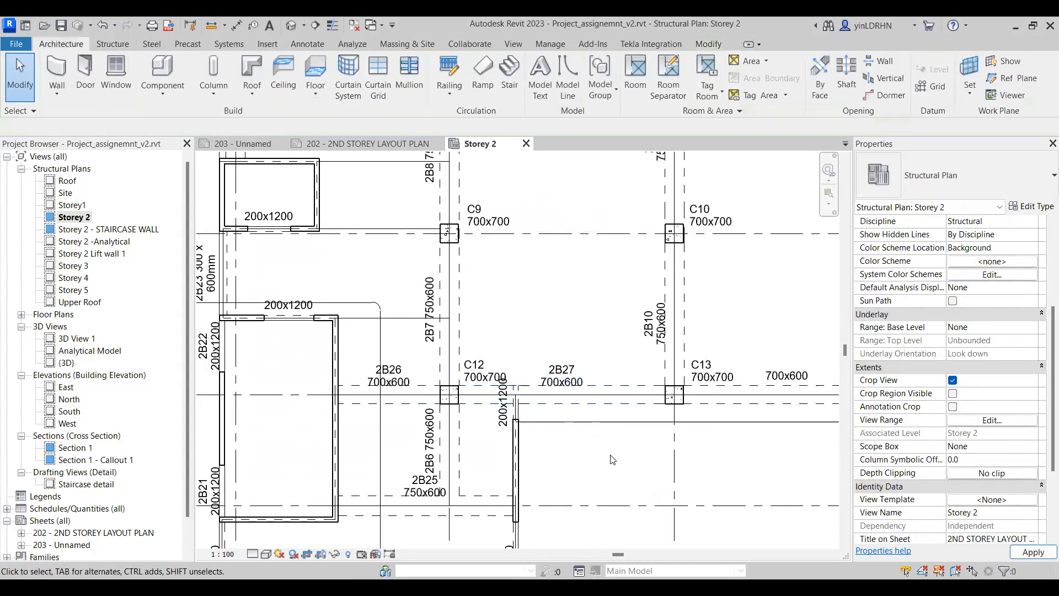
- Set the Mark of the 700x600 beam between columns C13 and C14 to 2B28
middle_click_drag(752, 460, 574, 445)
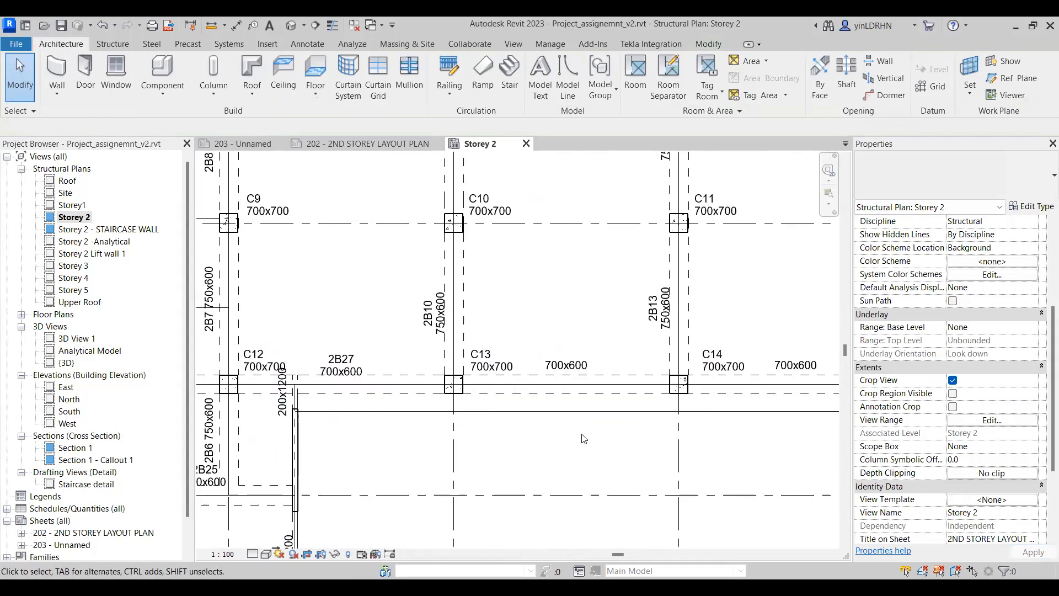
left_click(561, 398)
left_click(969, 488)
type("2B28")
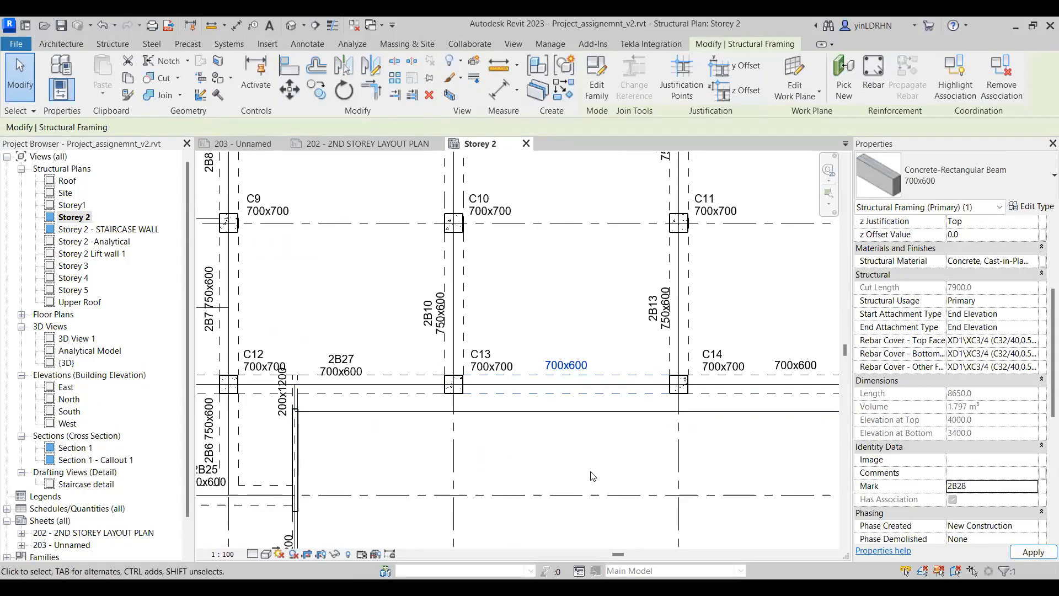
key("Escape")
- Set the Mark of the 700x600 beam directly east of column C14 to 2B29
middle_click_drag(809, 397, 507, 397)
left_click(508, 397)
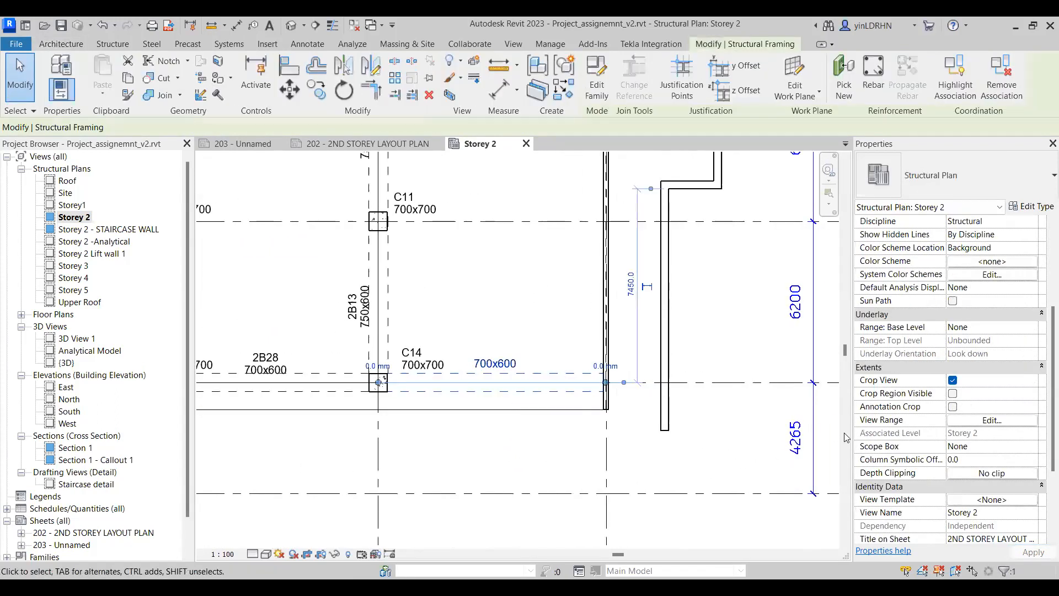
left_click(968, 474)
type("2B")
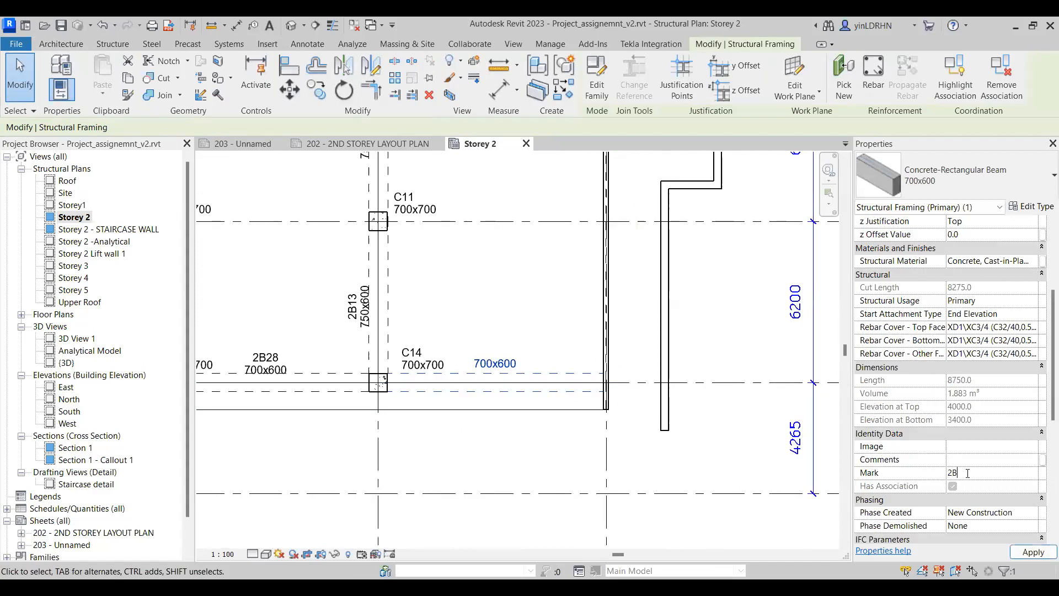
type("29")
key("Escape")
- Set the Mark of the short vertical 200x1200 beam just southeast of column C12 to 2B30
middle_click_drag(201, 463, 698, 435)
scroll(491, 386, "up", 2)
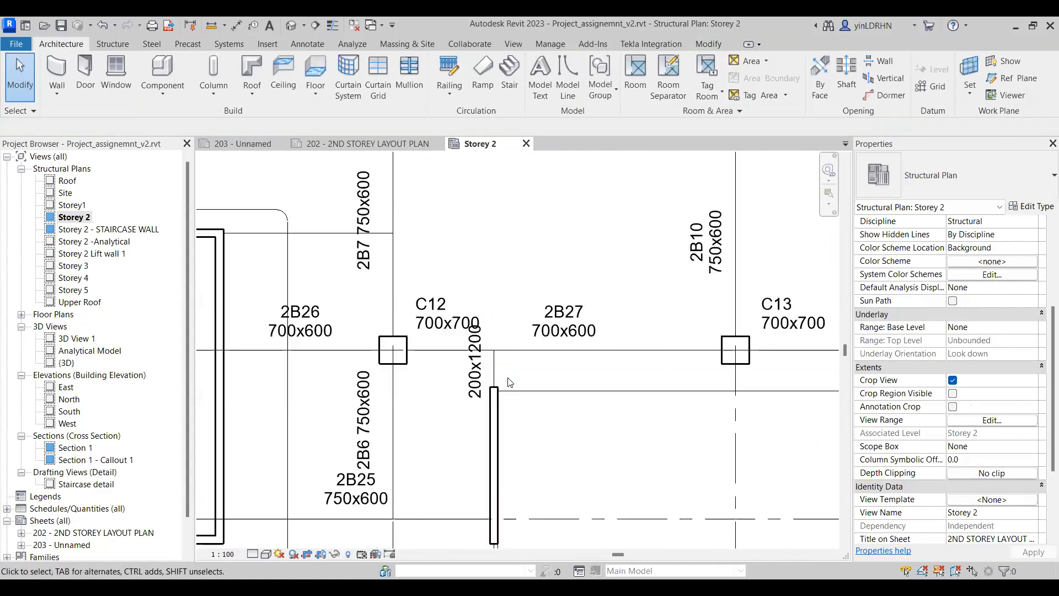
left_click(503, 375)
left_click(970, 458)
type("2B30")
left_click(645, 449)
- Place a 2.5mm Arial text note reading LW1 inside the small wall enclosure west of column C9 and keep the text
scroll(631, 445, "down", 2)
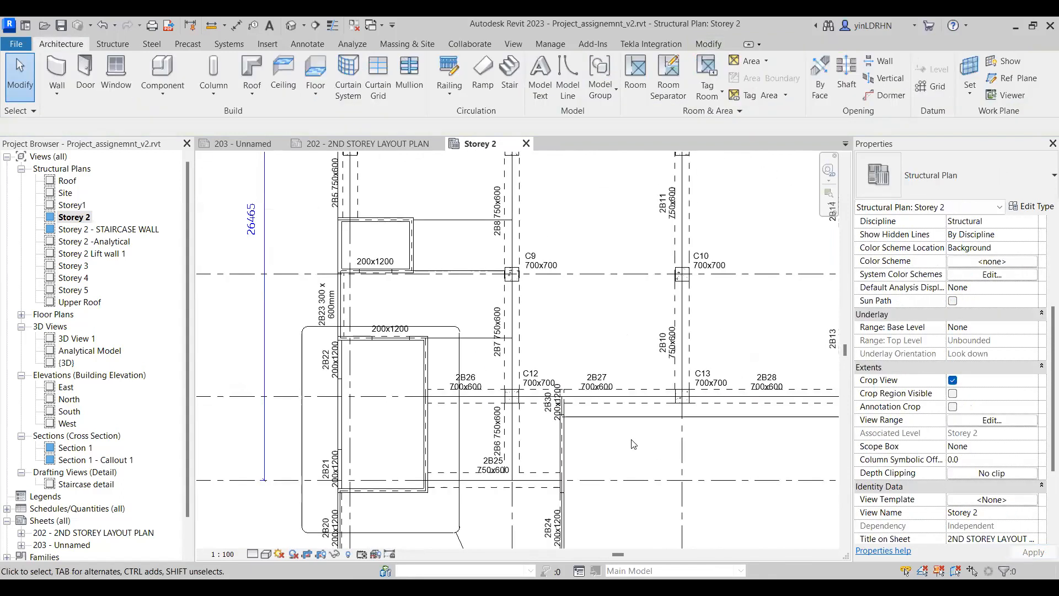
scroll(605, 306, "down", 1)
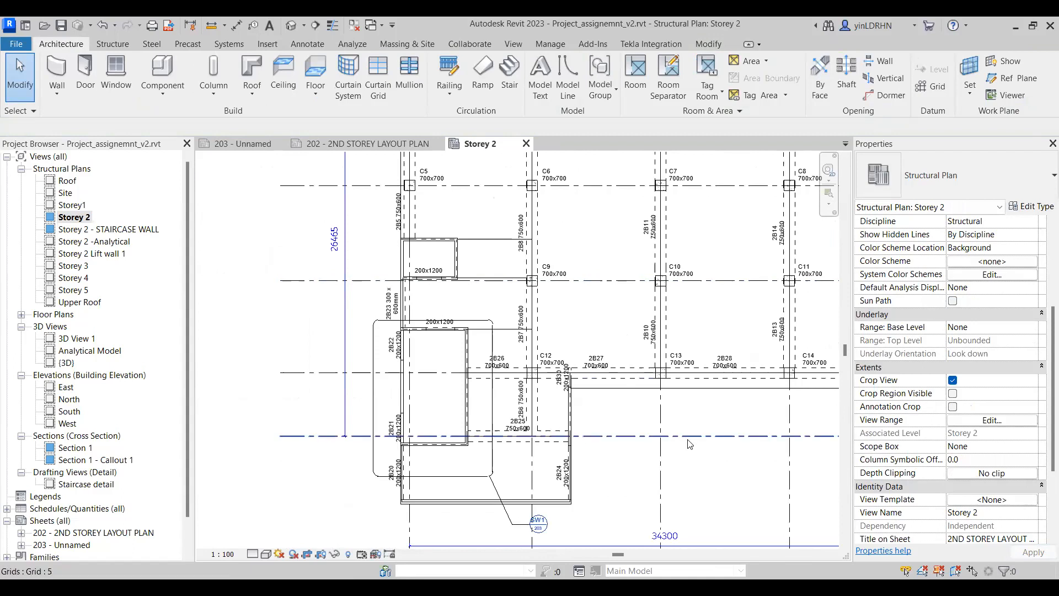
middle_click_drag(719, 479, 513, 467)
scroll(524, 467, "down", 2)
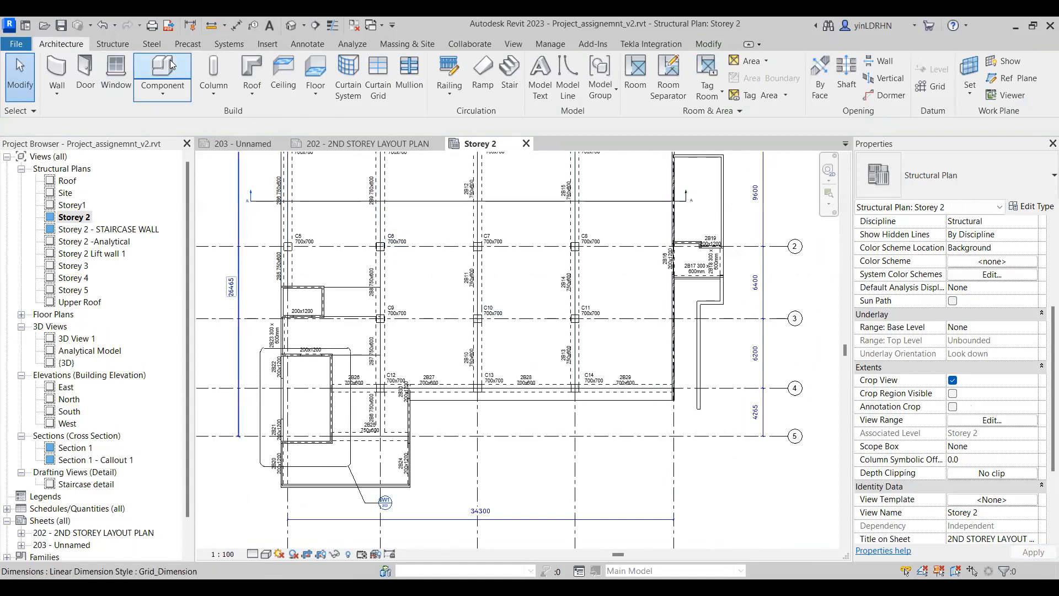
left_click(307, 45)
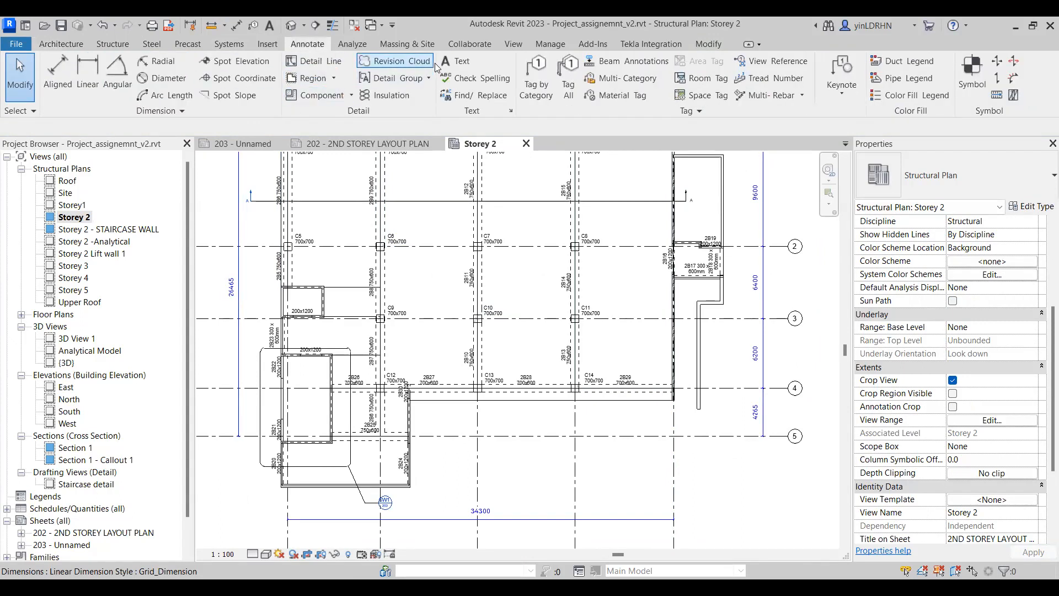
left_click(458, 61)
scroll(308, 292, "up", 2)
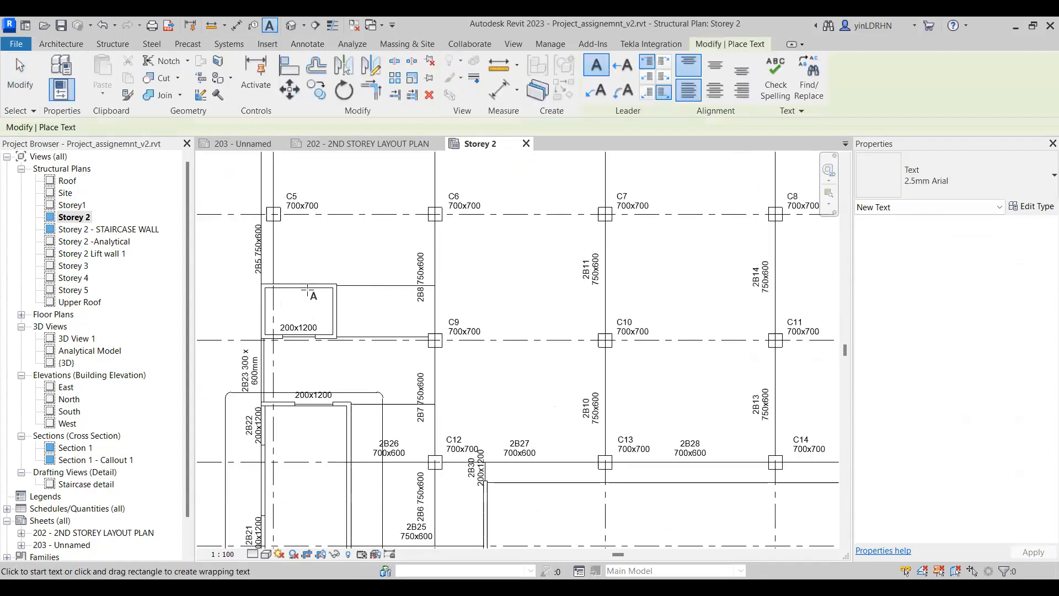
scroll(284, 305, "up", 1)
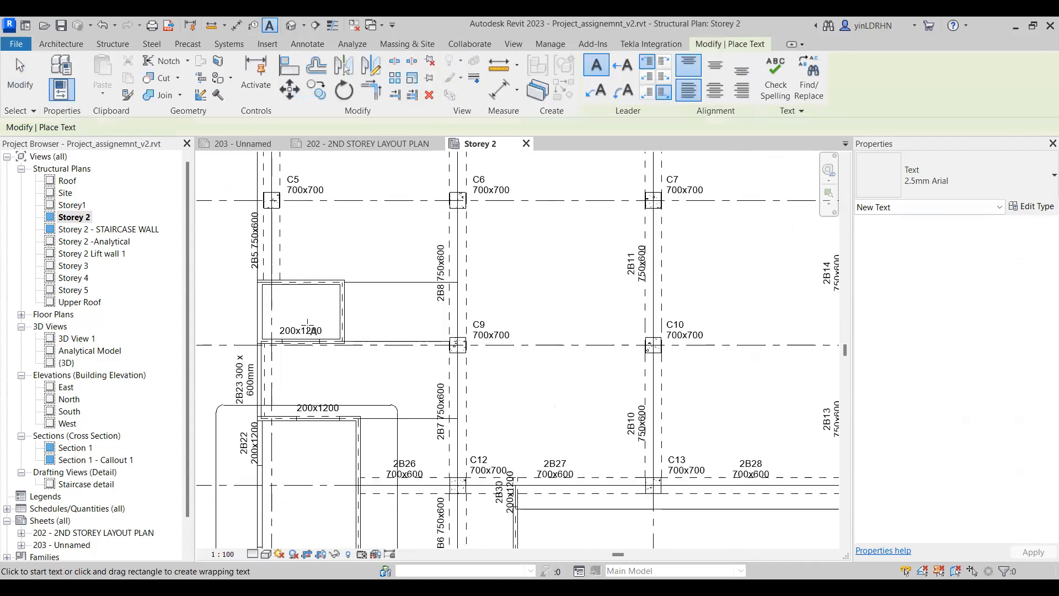
scroll(292, 309, "up", 2)
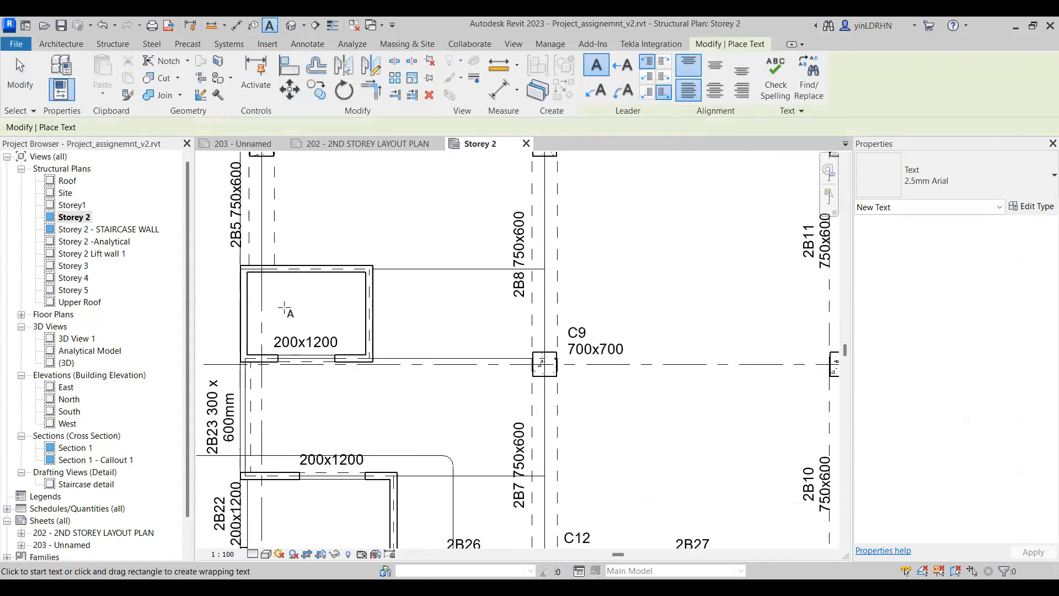
left_click(282, 304)
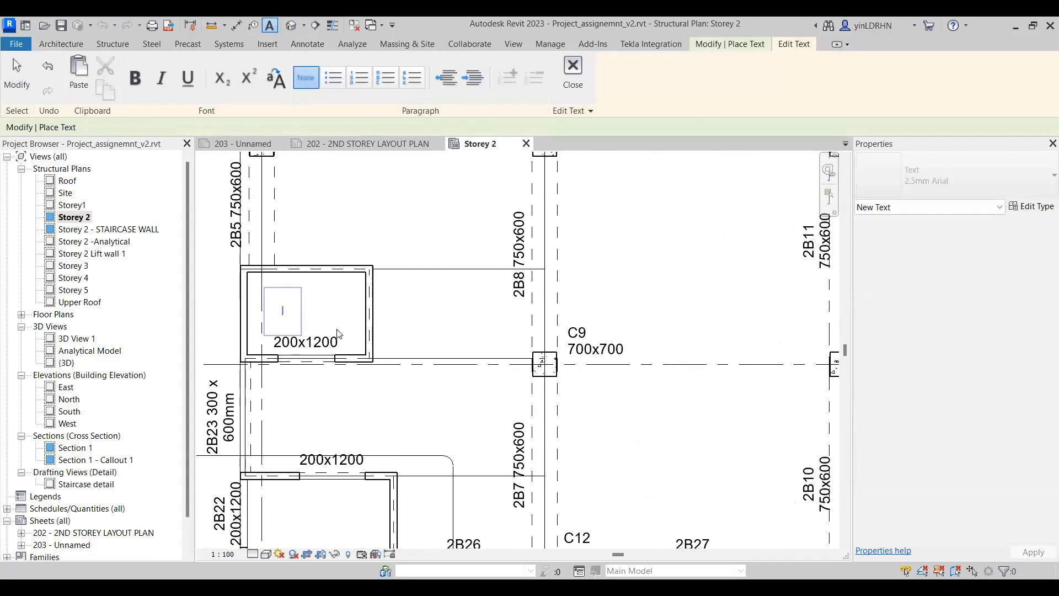
type("LW1")
key("Escape")
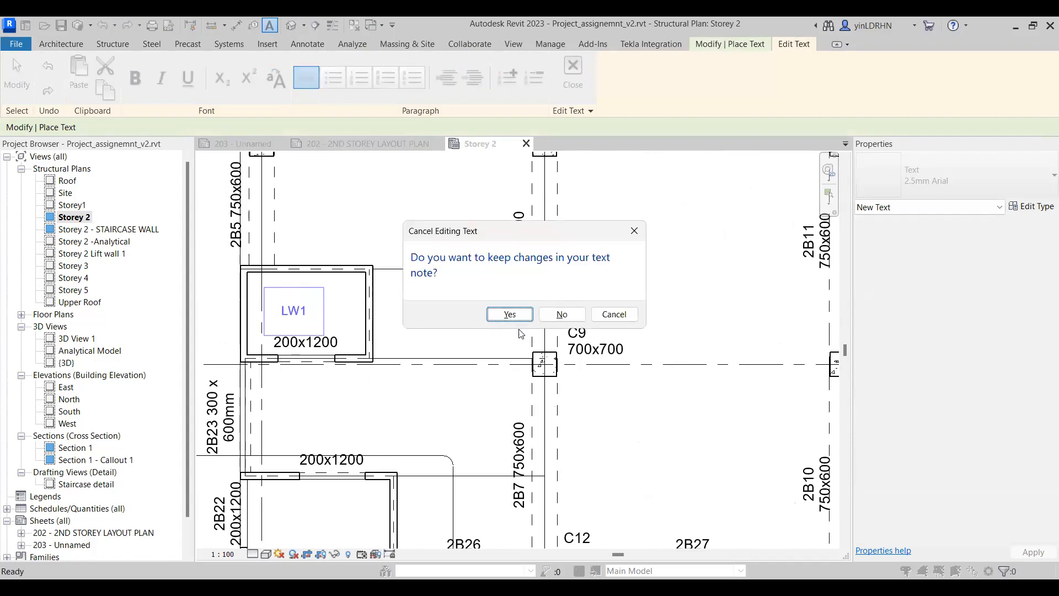
key("Return")
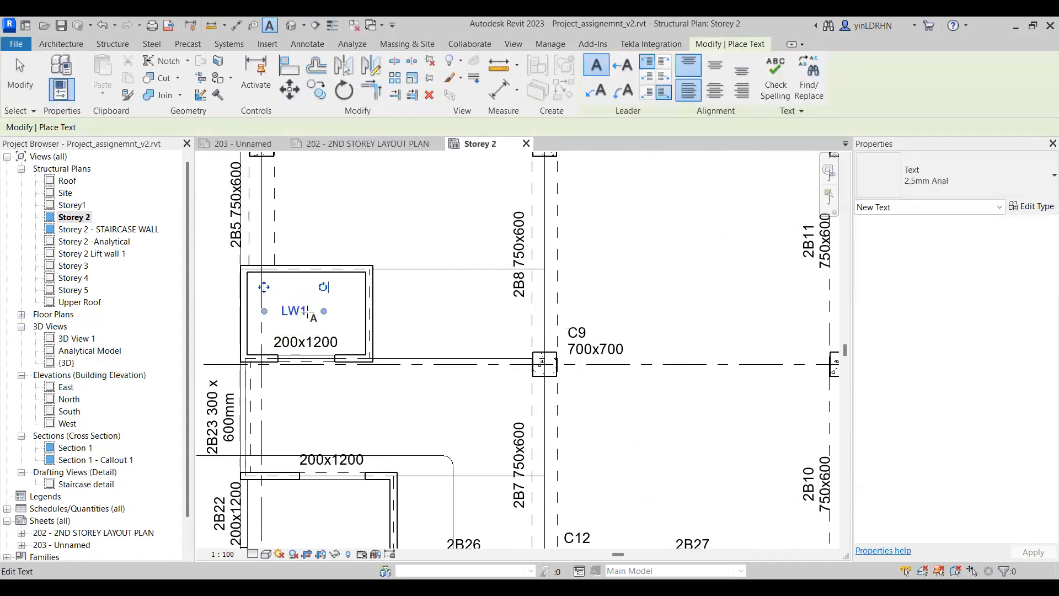
key("Escape")
left_click(305, 318)
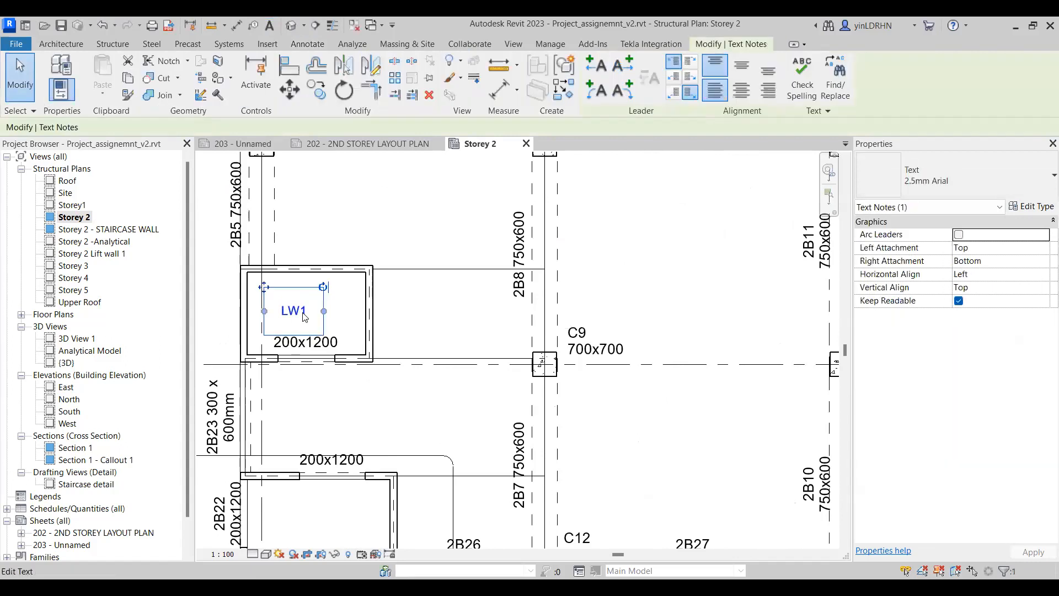
double_click(305, 316)
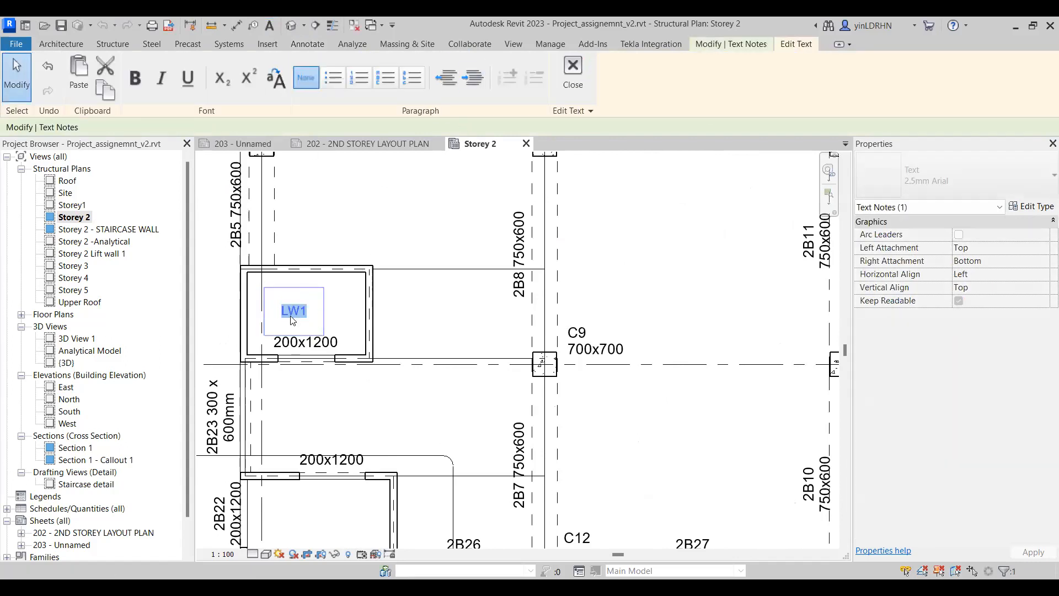
right_click(294, 317)
left_click(309, 302)
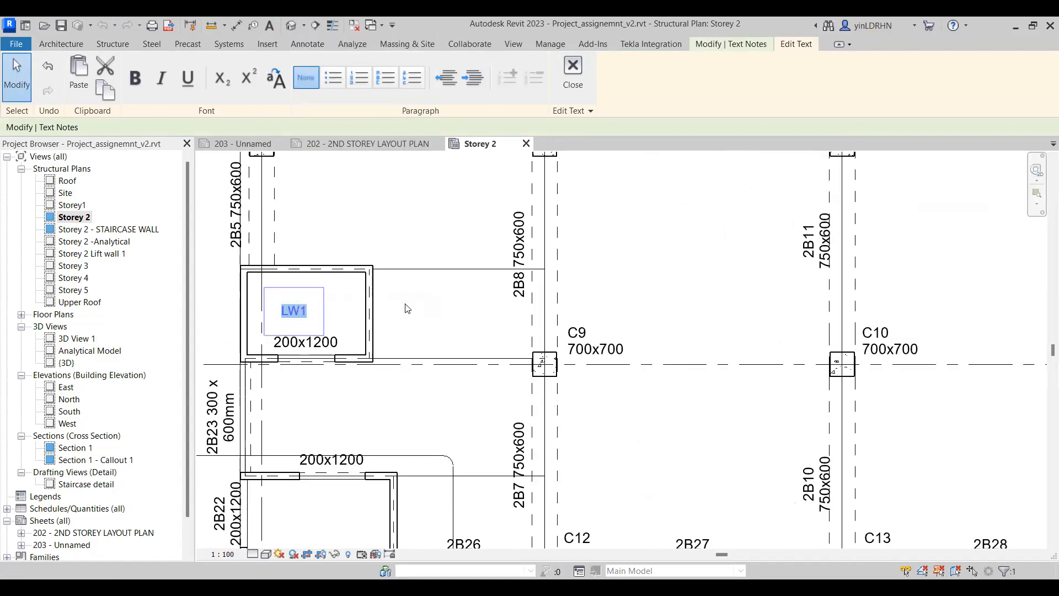
left_click(396, 316)
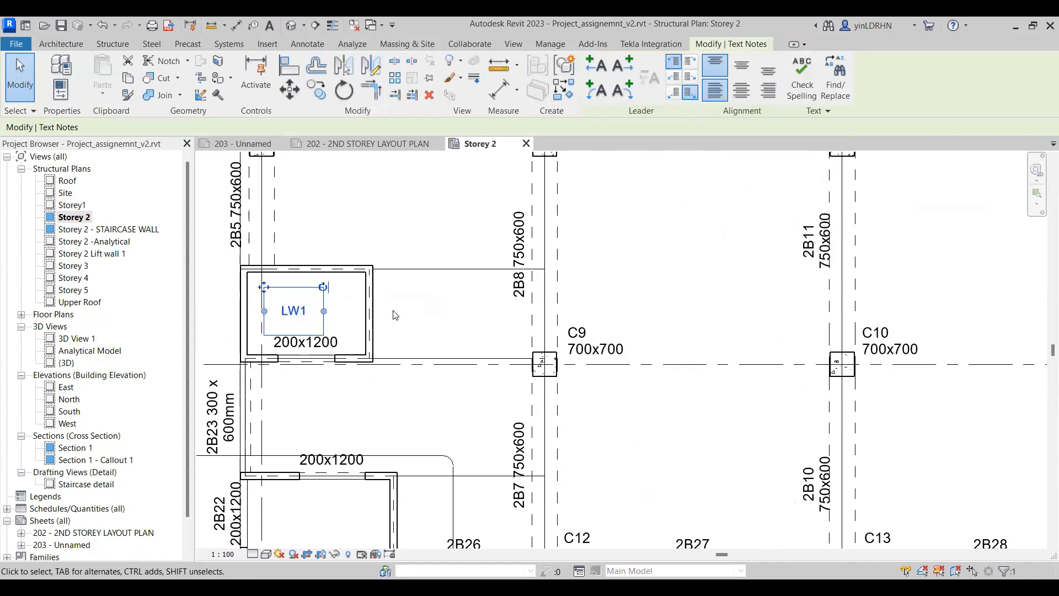
left_click(396, 315)
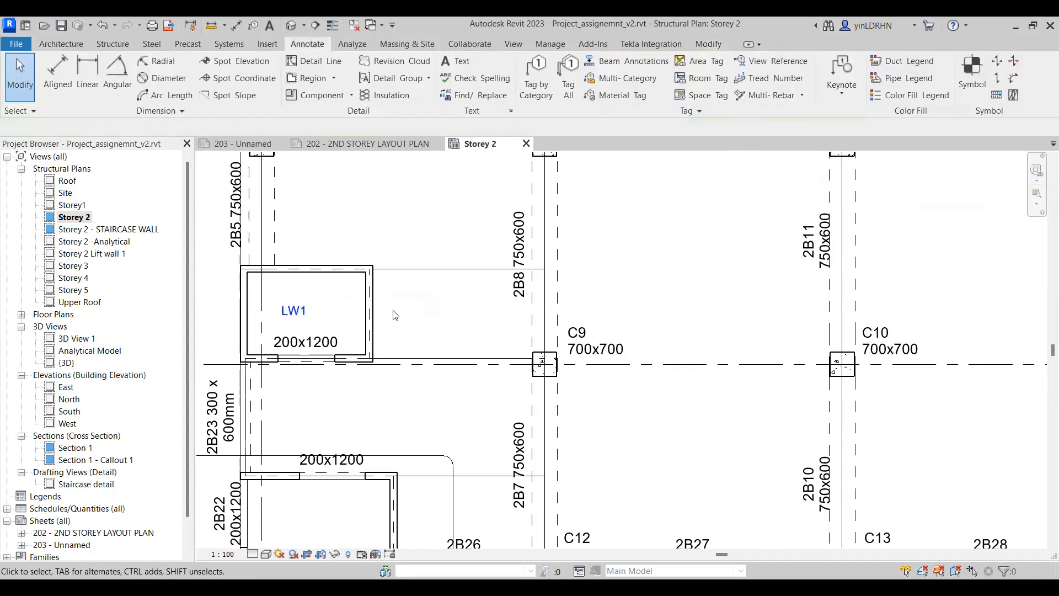
- Copy the LW1 text note and paste it inside the large wall enclosure west of column C12
left_click(301, 324)
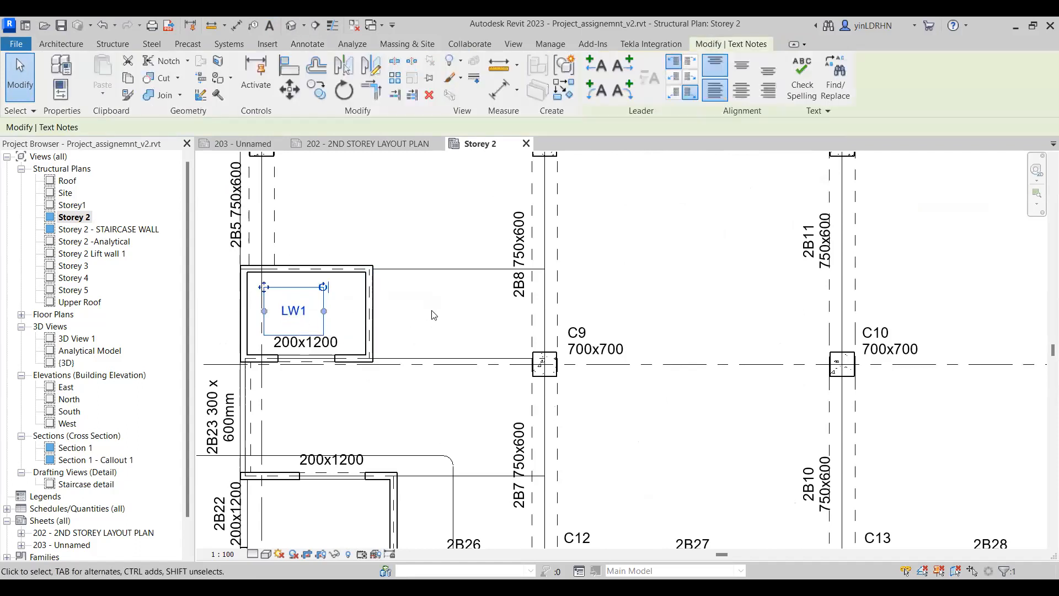
scroll(432, 315, "down", 2)
middle_click_drag(412, 458, 370, 355)
left_click(343, 369)
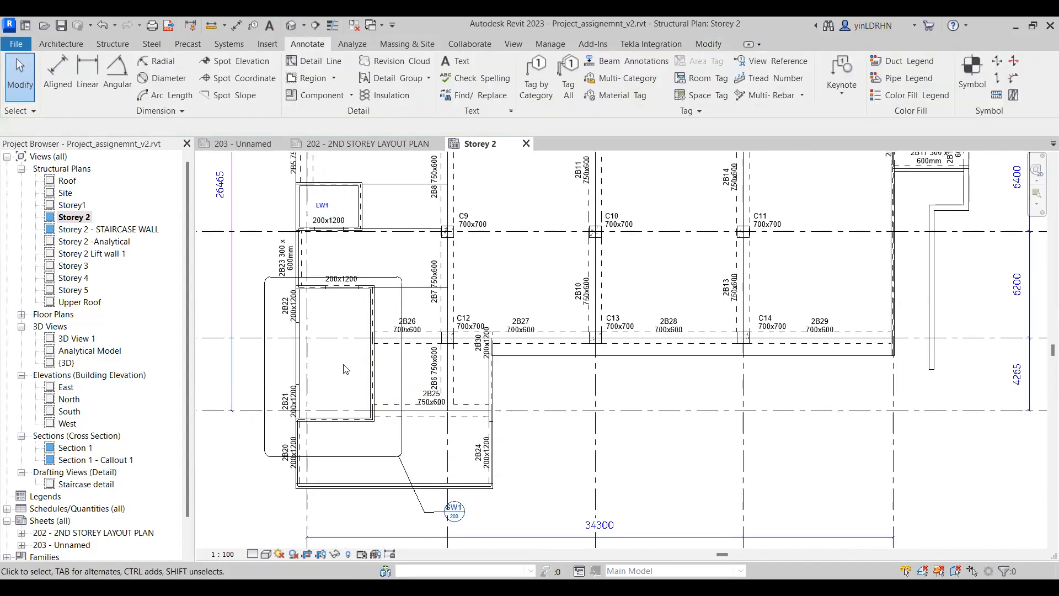
key("ctrl+v")
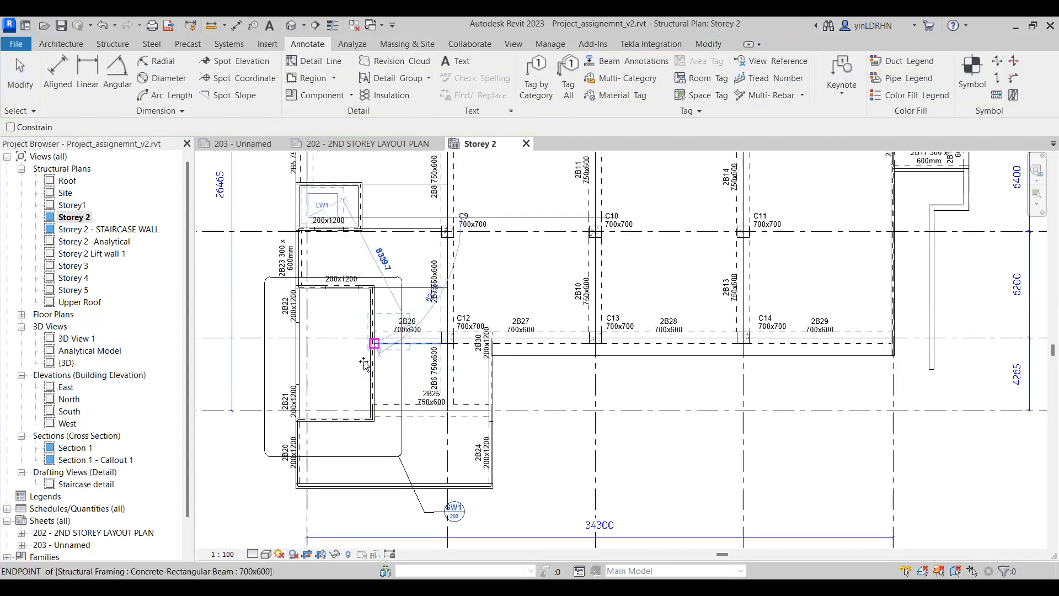
scroll(339, 373, "up", 1)
scroll(334, 370, "up", 1)
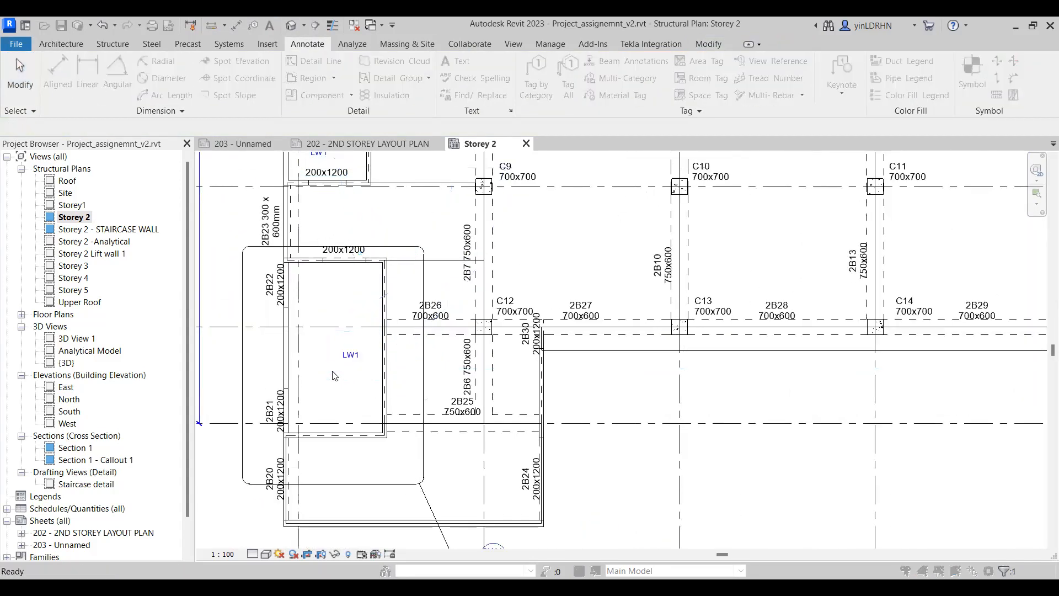
left_click(354, 369)
scroll(359, 367, "up", 2)
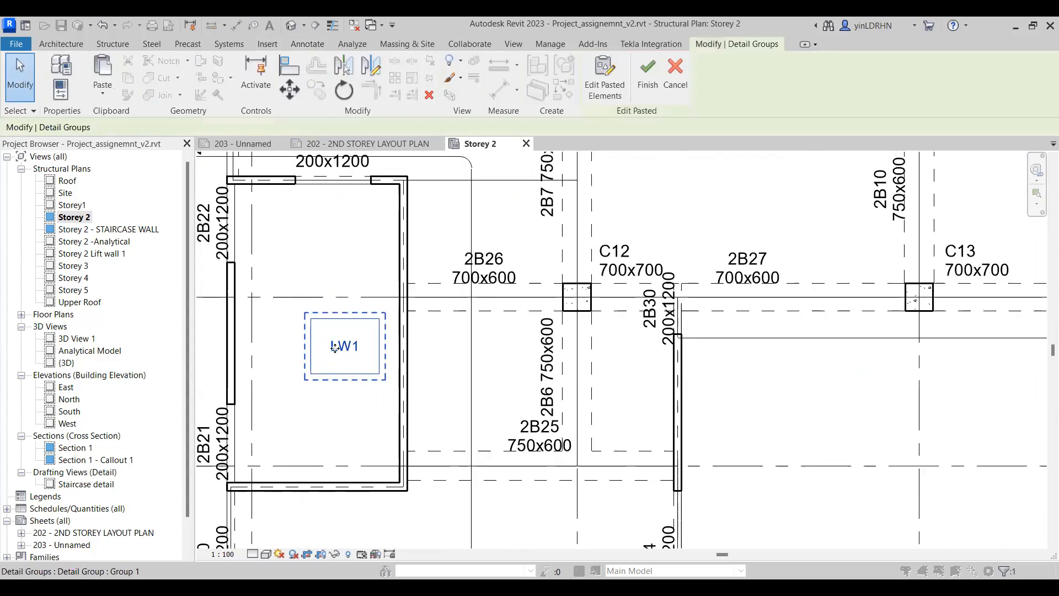
- Change the pasted note in the large wall enclosure west of column C12 to read SW1
key("Escape")
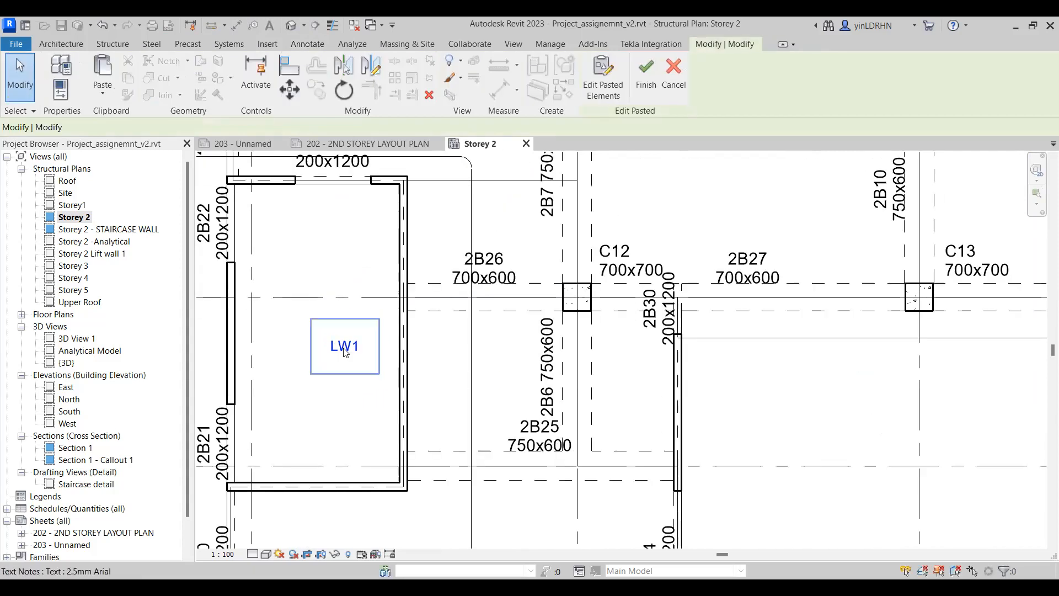
double_click(343, 347)
key("BackSpace")
type("S")
left_click(341, 434)
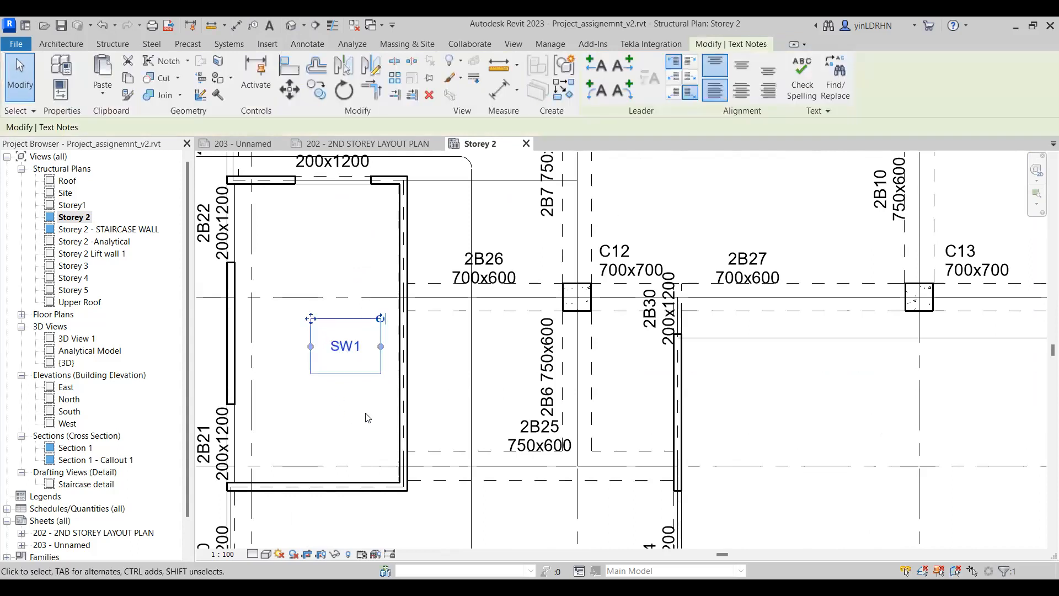
scroll(367, 418, "down", 1)
key("Escape")
scroll(244, 376, "down", 1)
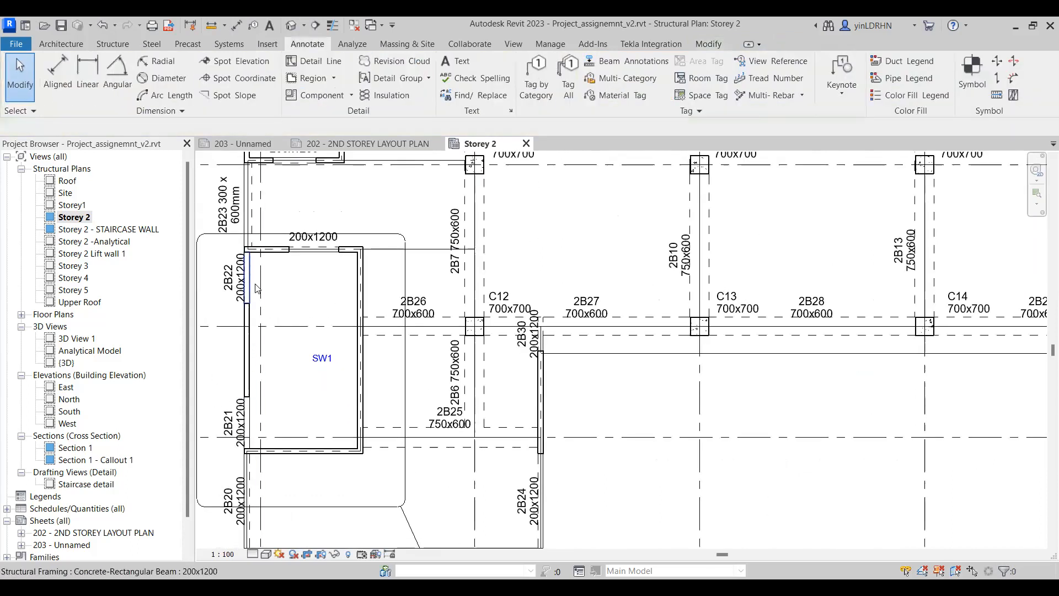
- Paste another copy of the LW1 note inside the wall enclosure on the plan's east side between grids 1 and 2
scroll(414, 349, "down", 1)
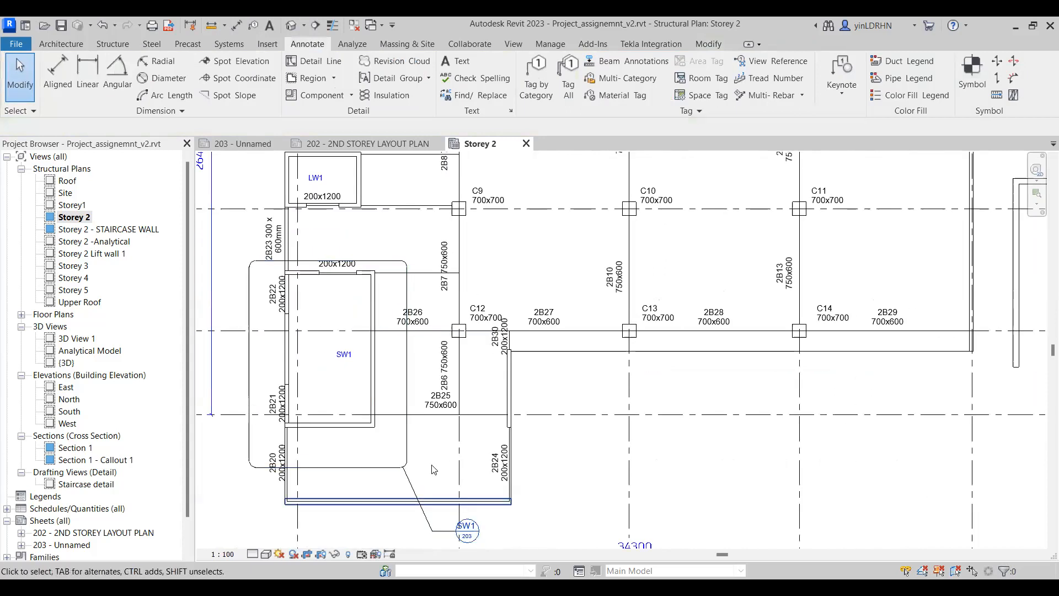
middle_click_drag(654, 433, 650, 364)
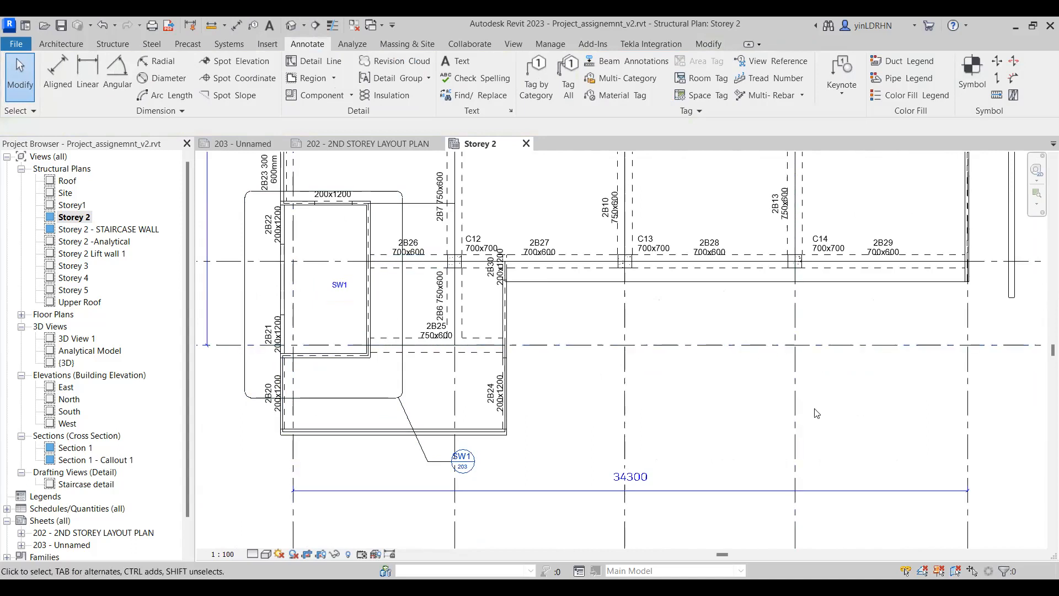
middle_click_drag(871, 418, 591, 491)
middle_click_drag(802, 276, 720, 495)
middle_click_drag(818, 362, 808, 472)
scroll(651, 324, "up", 2)
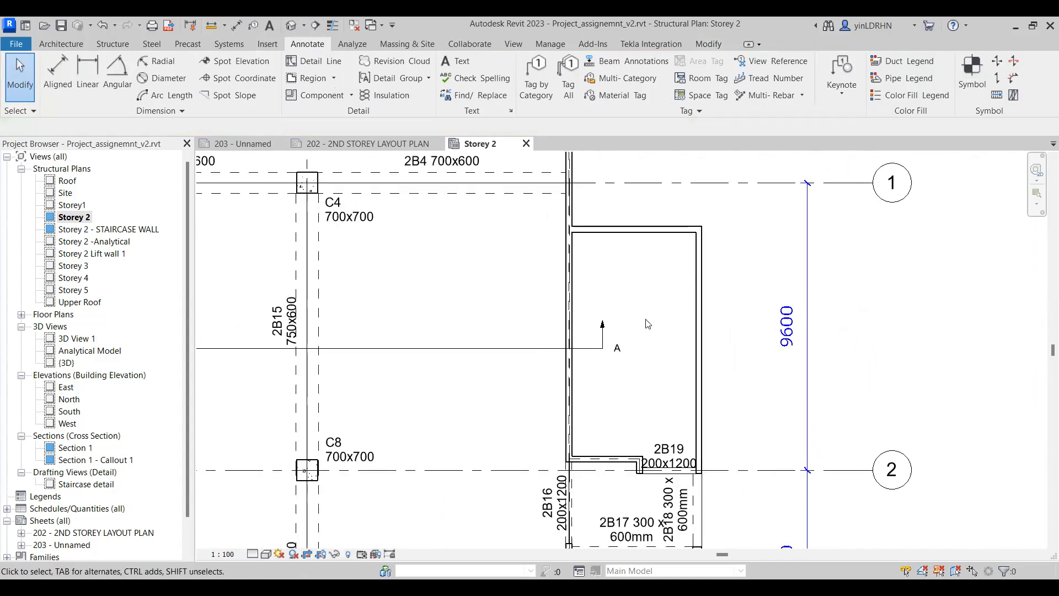
key("ctrl+v")
scroll(634, 336, "up", 2)
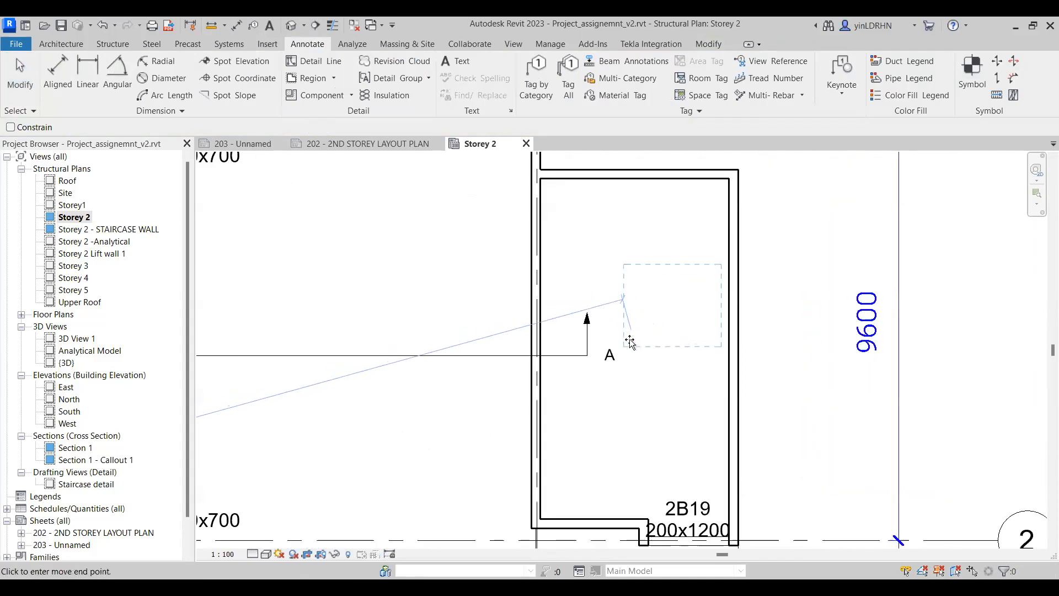
left_click(656, 292)
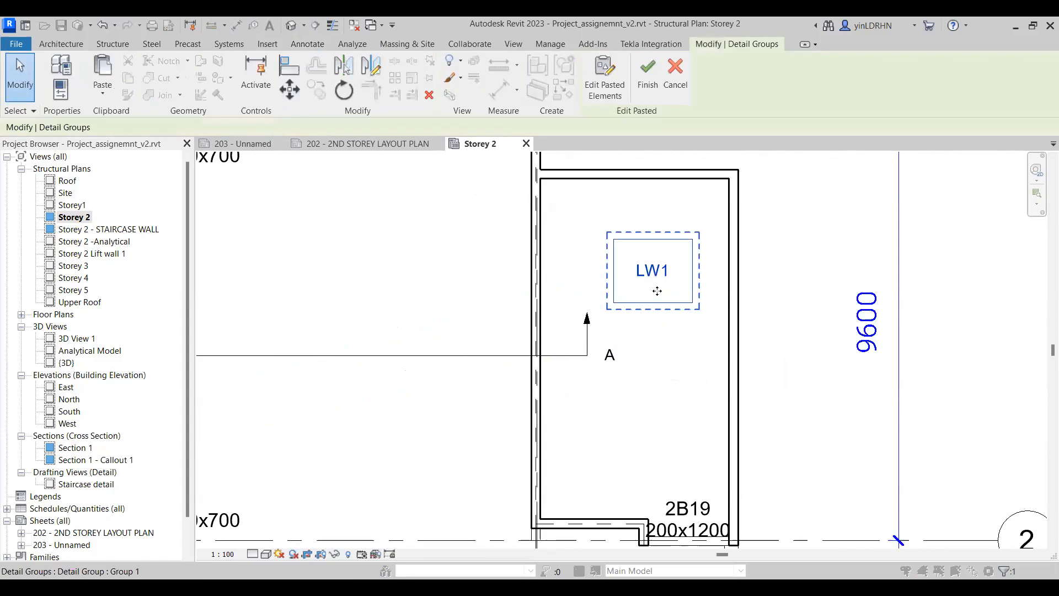
- Change the note in the east wall enclosure between grids 1 and 2 to read SW1
double_click(641, 275)
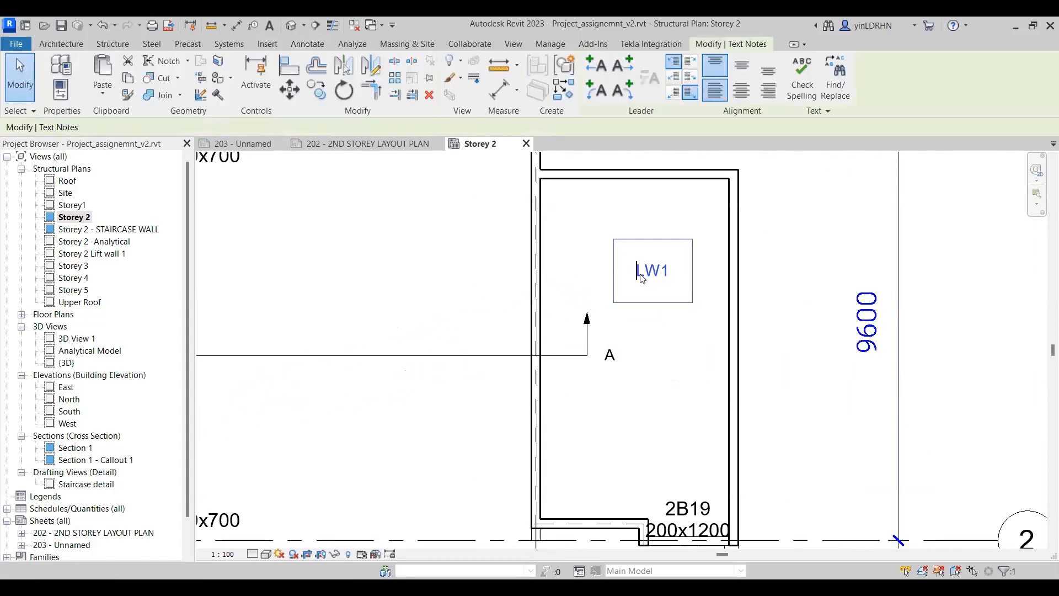
key("Delete")
type("S")
left_click(777, 358)
- Paste a copy of the LW1 note beside the long vertical wall east of columns C11 and C14, between grids 3 and 4
scroll(777, 355, "down", 3)
middle_click_drag(805, 455, 751, 163)
middle_click_drag(730, 445, 738, 353)
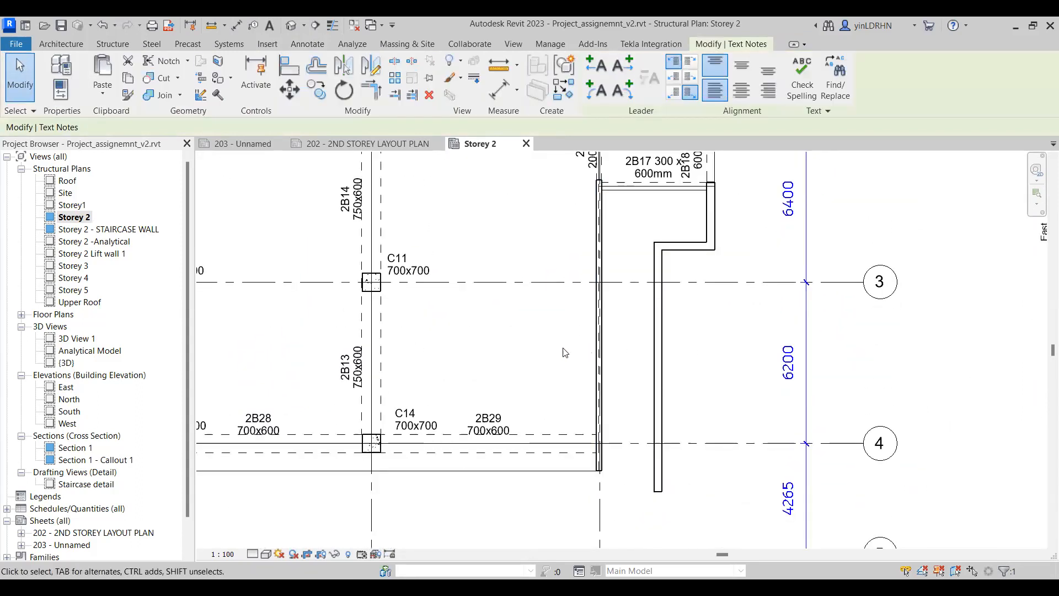
key("m")
key("v")
left_click(566, 352)
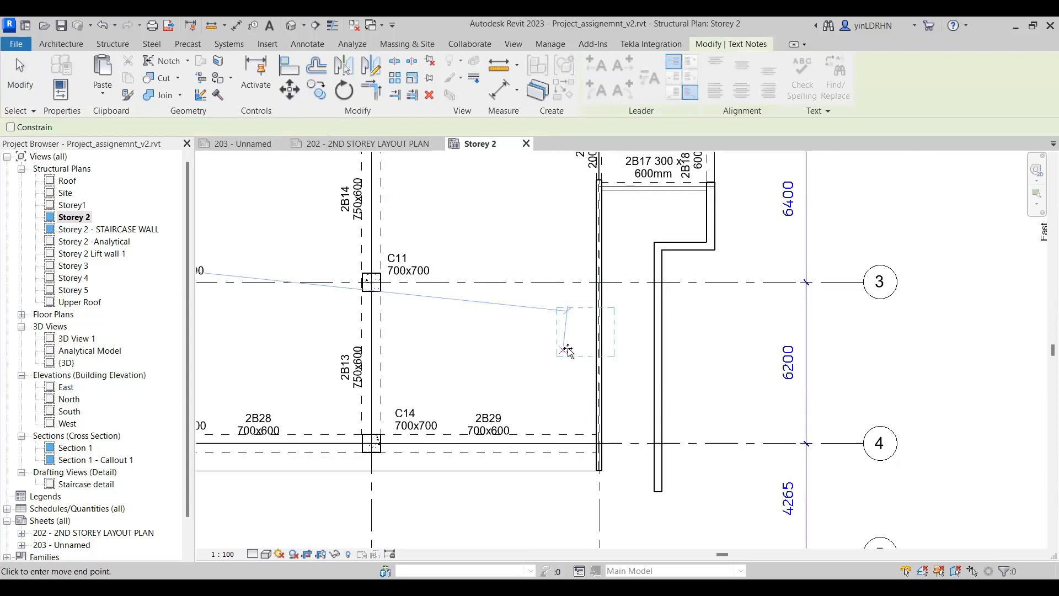
left_click(562, 349)
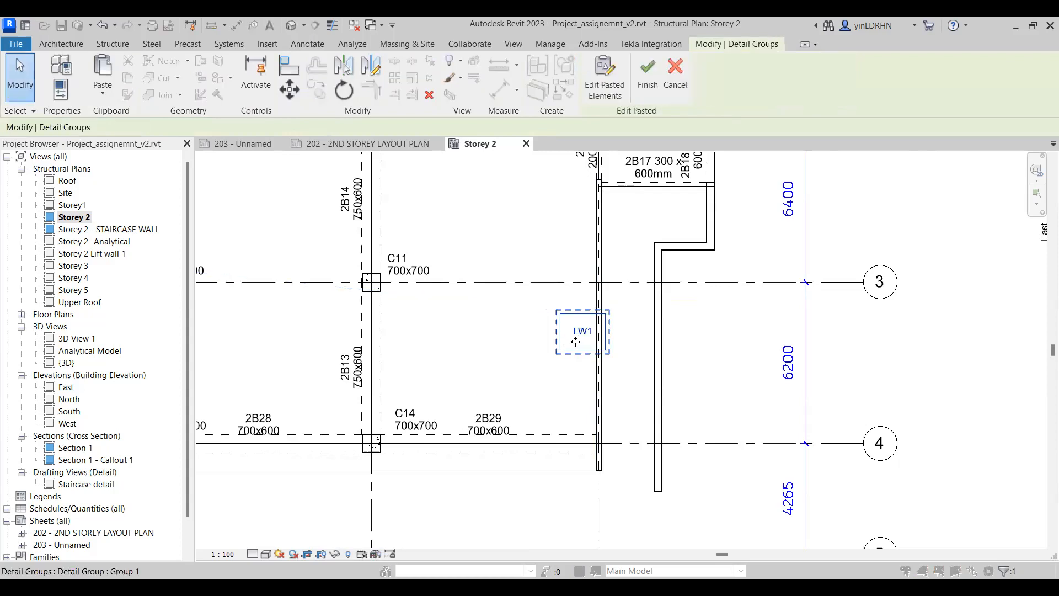
- Change the note beside the long vertical wall between grids 3 and 4 to read W1
double_click(582, 336)
left_click(623, 364)
left_click(629, 391)
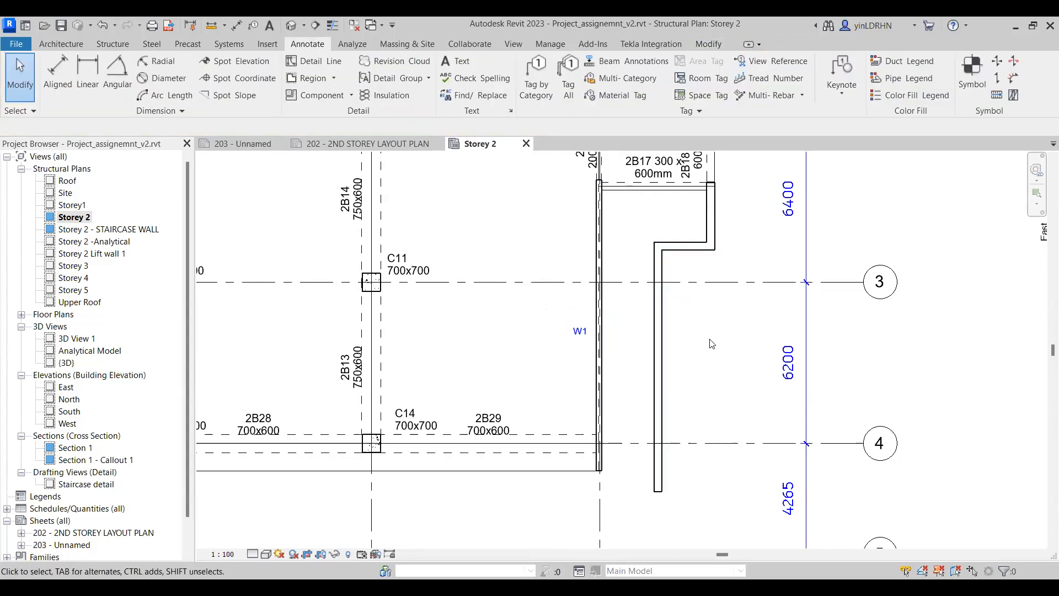
- Paste a copy of the LW1 note east of the outer stepped wall between grids 3 and 4 and change its text to RW1
key("ctrl+v")
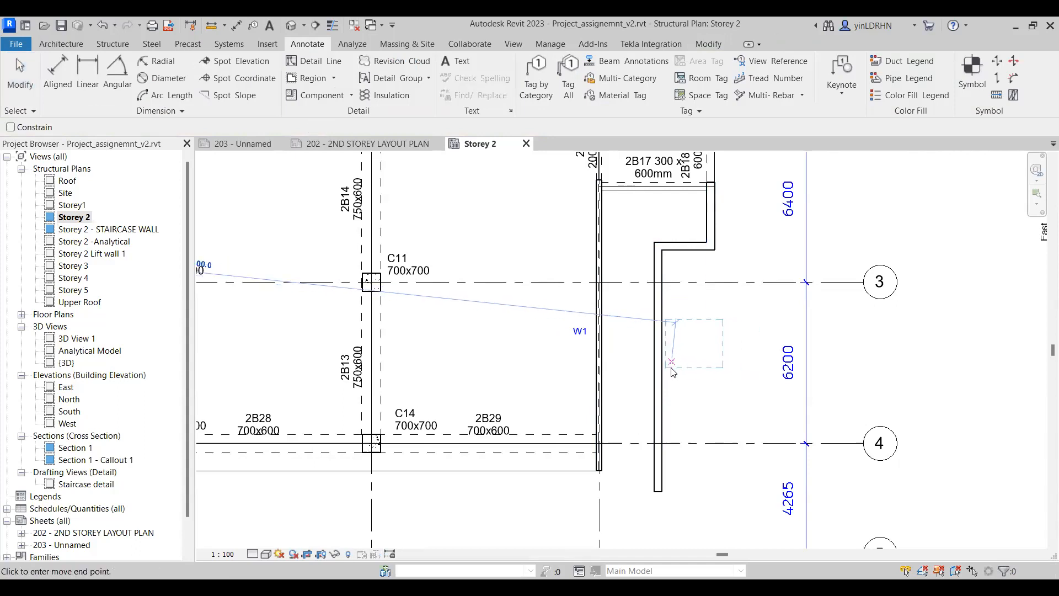
left_click(688, 352)
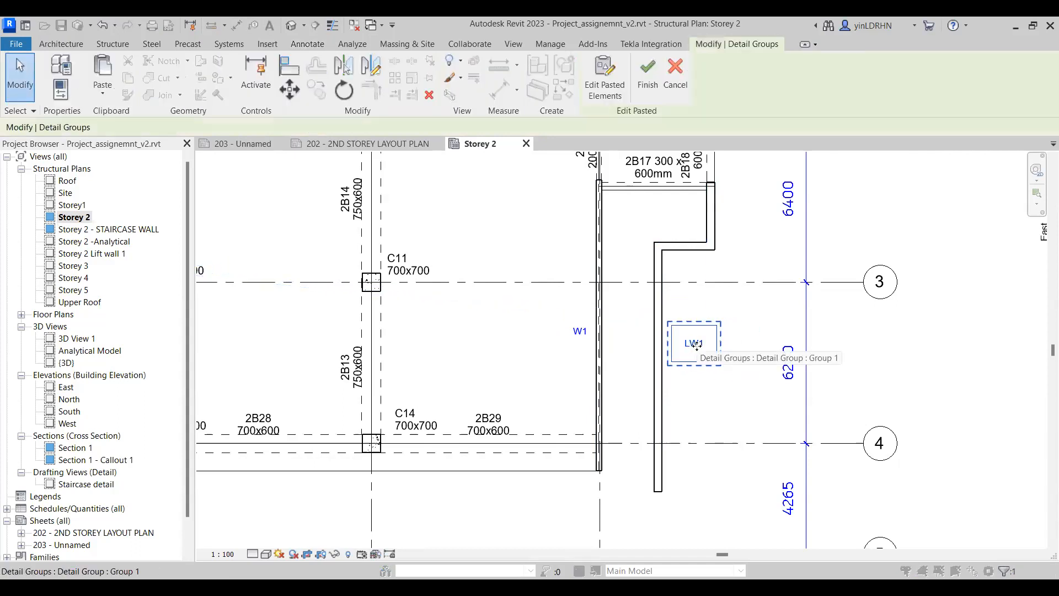
key("Escape")
double_click(692, 346)
key("BackSpace")
type("R")
left_click(703, 398)
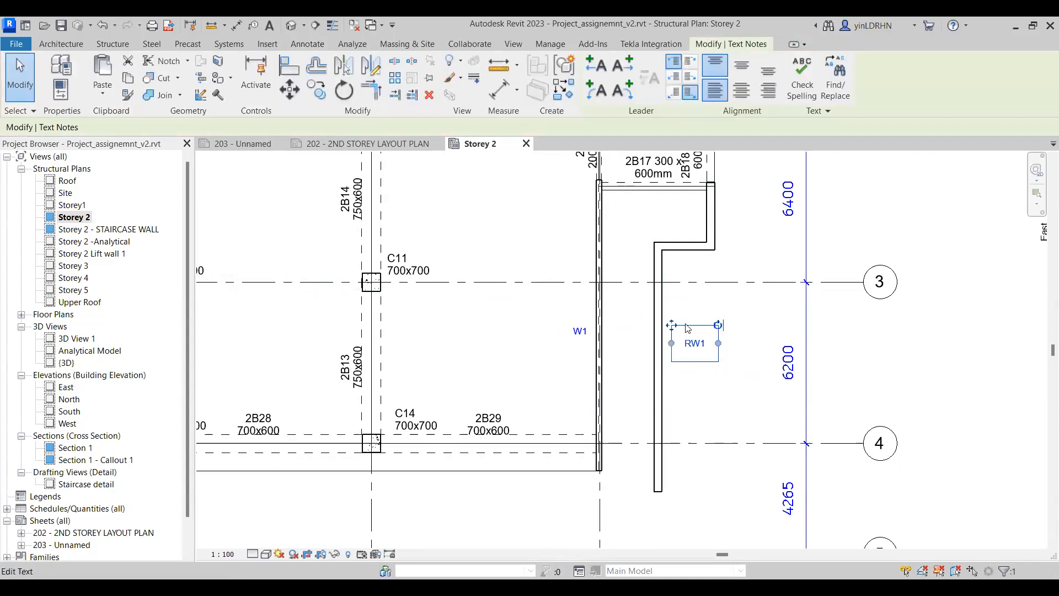
- Move the RW1 note slightly west so it sits close to the outer stepped wall
left_click(705, 379)
left_click(696, 343)
left_click(700, 337)
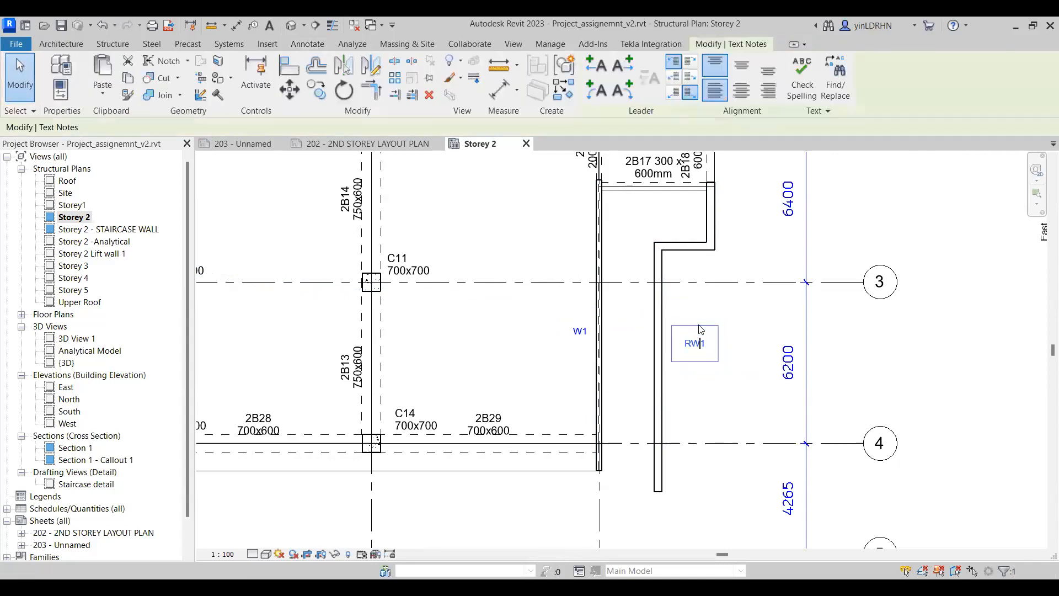
left_click(700, 395)
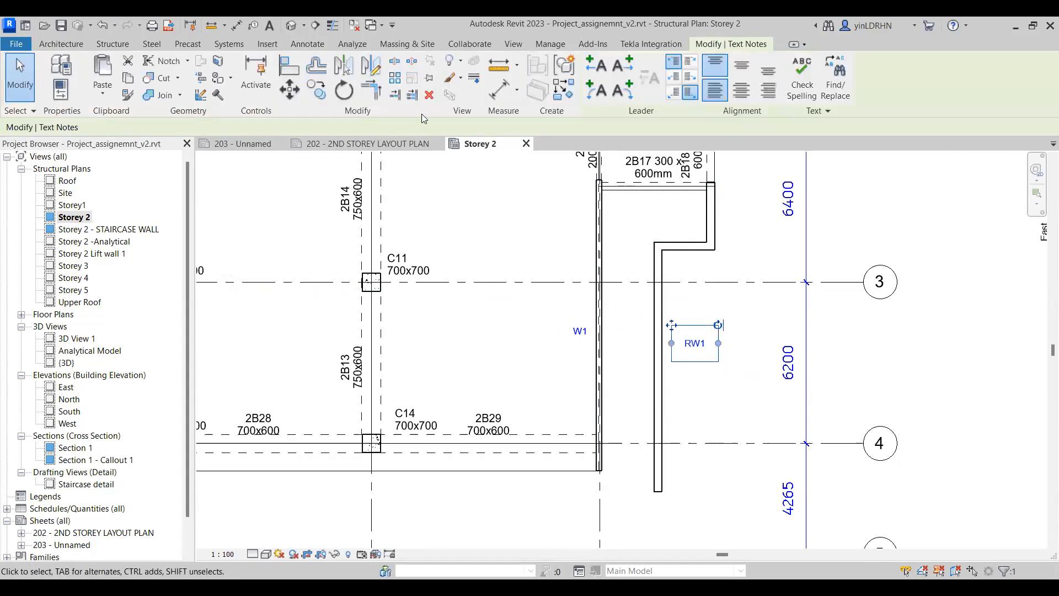
left_click(290, 90)
left_click(698, 343)
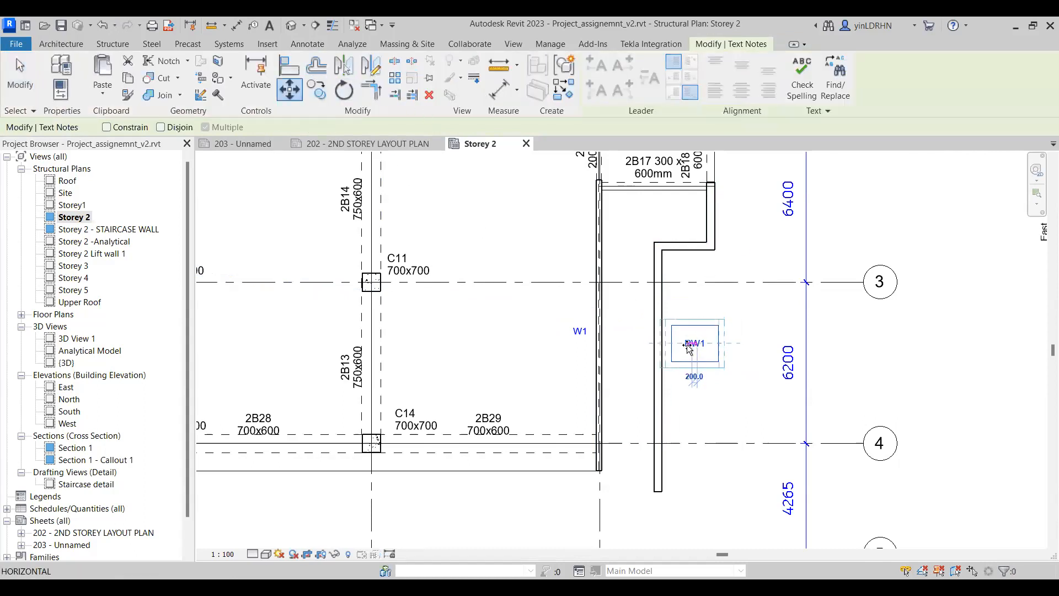
left_click(679, 346)
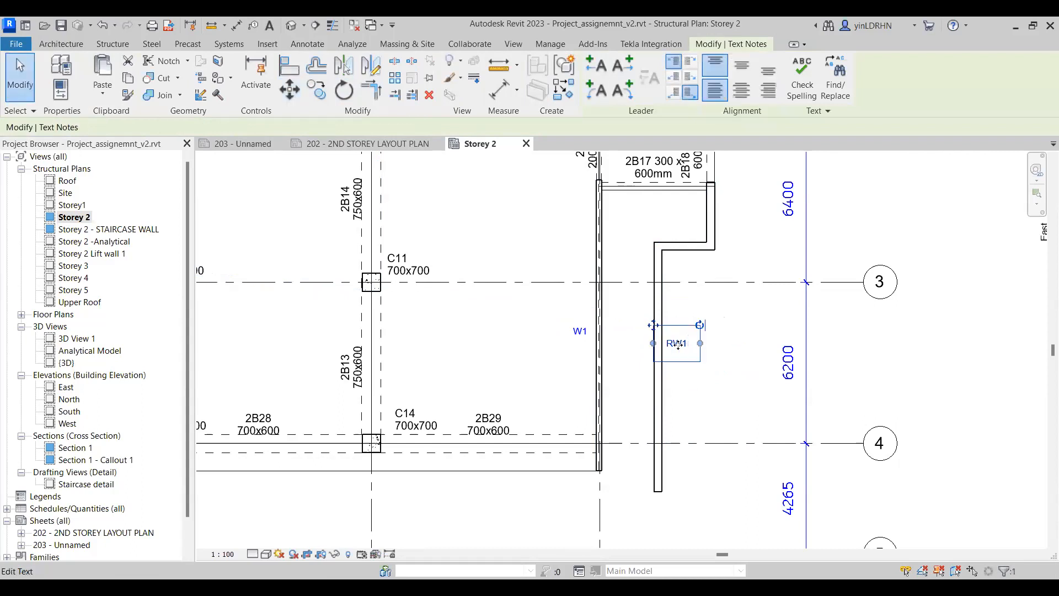
left_click(707, 386)
- Place a text note reading 275 in the slab panel between beams 2B9 and 2B12, south of beam 2B2
scroll(712, 386, "down", 5)
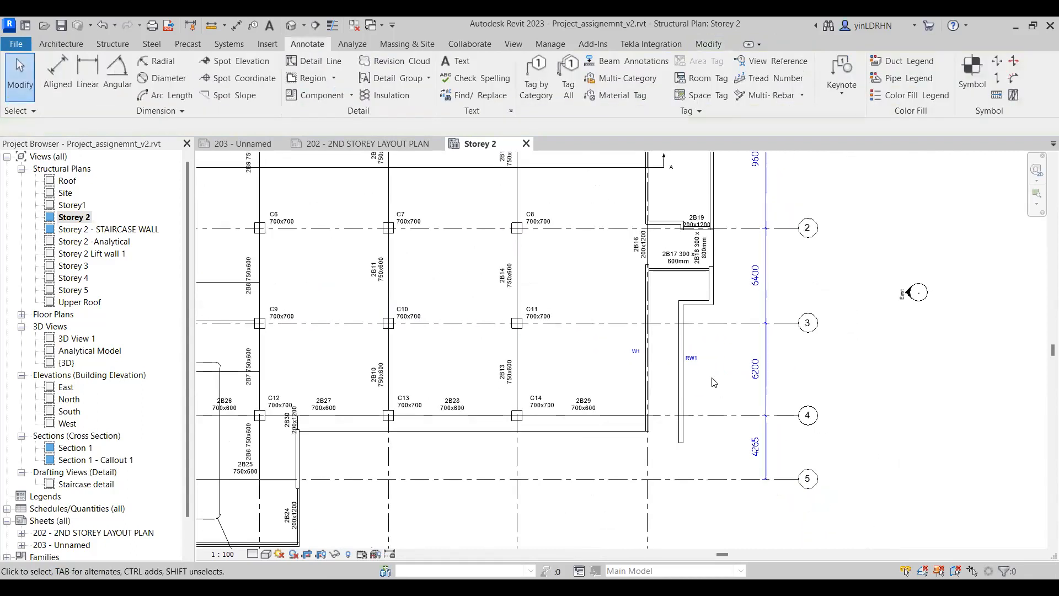
middle_click_drag(442, 232, 537, 268)
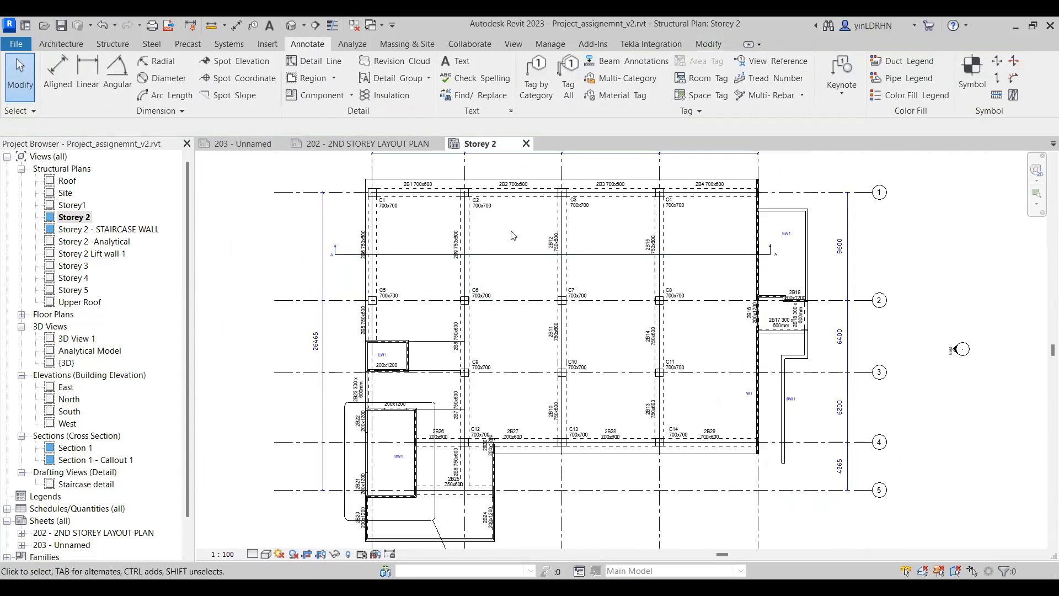
scroll(503, 236, "up", 3)
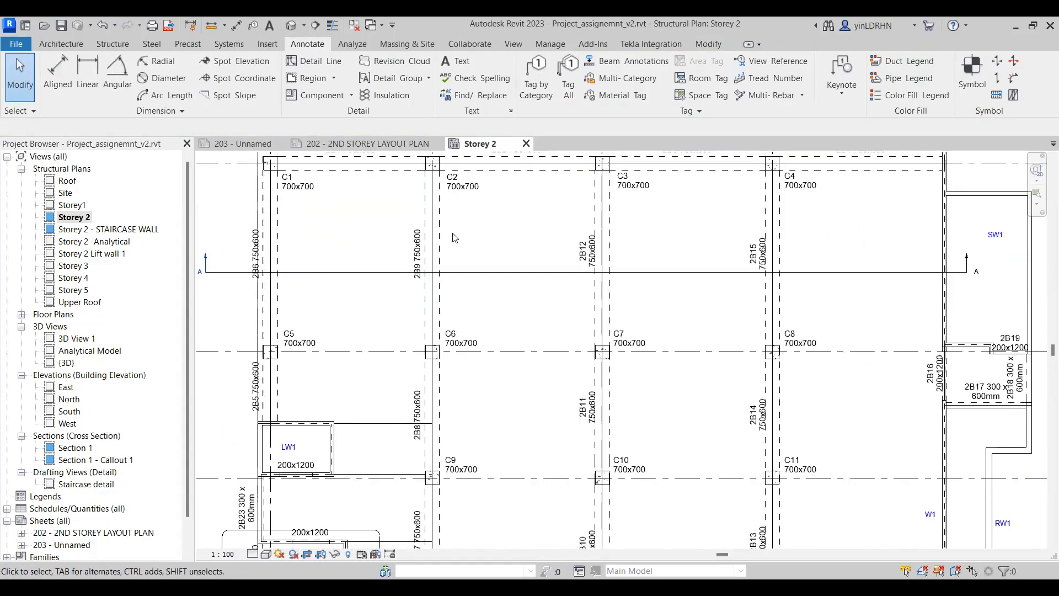
scroll(521, 217, "up", 1)
middle_click_drag(489, 176, 464, 249)
scroll(464, 249, "up", 1)
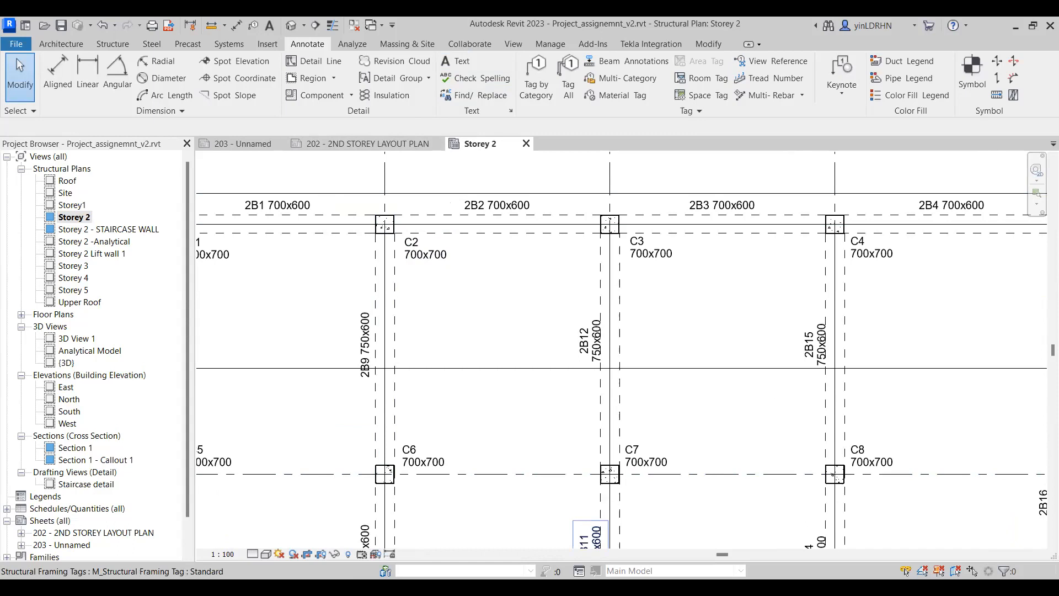
left_click(455, 60)
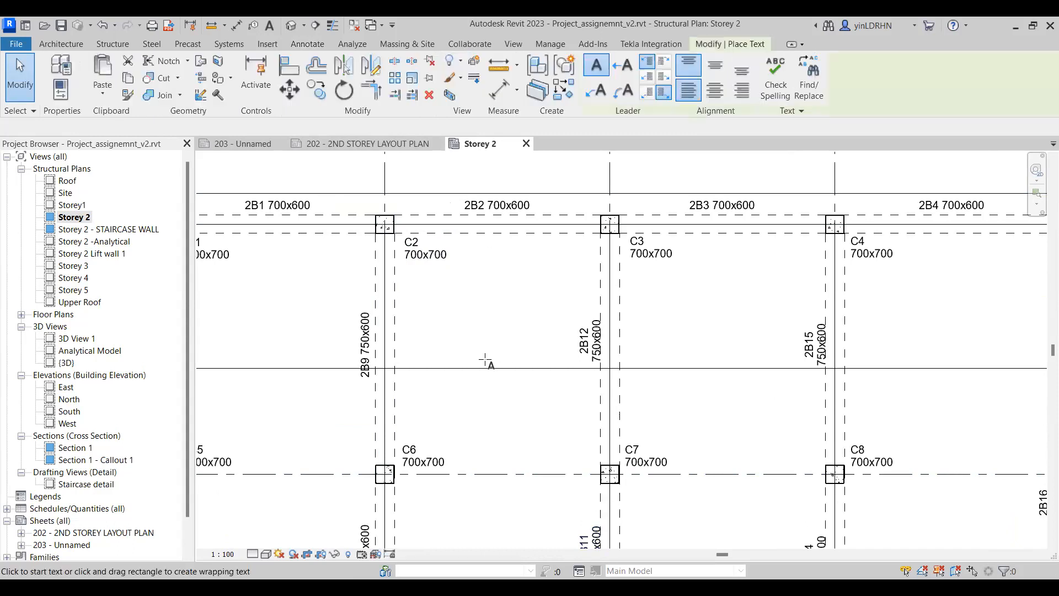
left_click(501, 326)
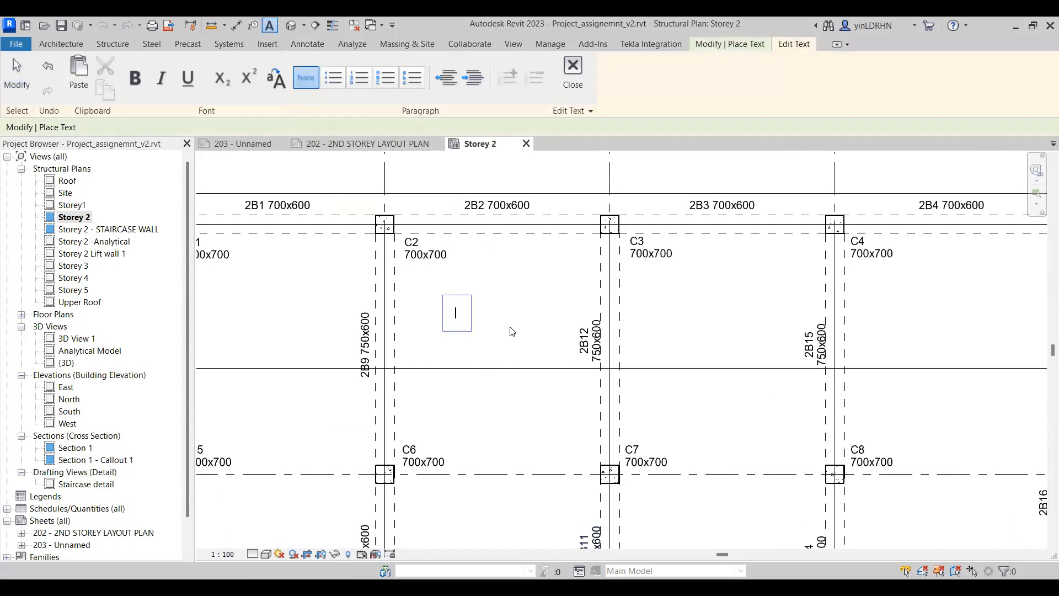
type("275")
key("Escape")
key("Escape")
key("Escape")
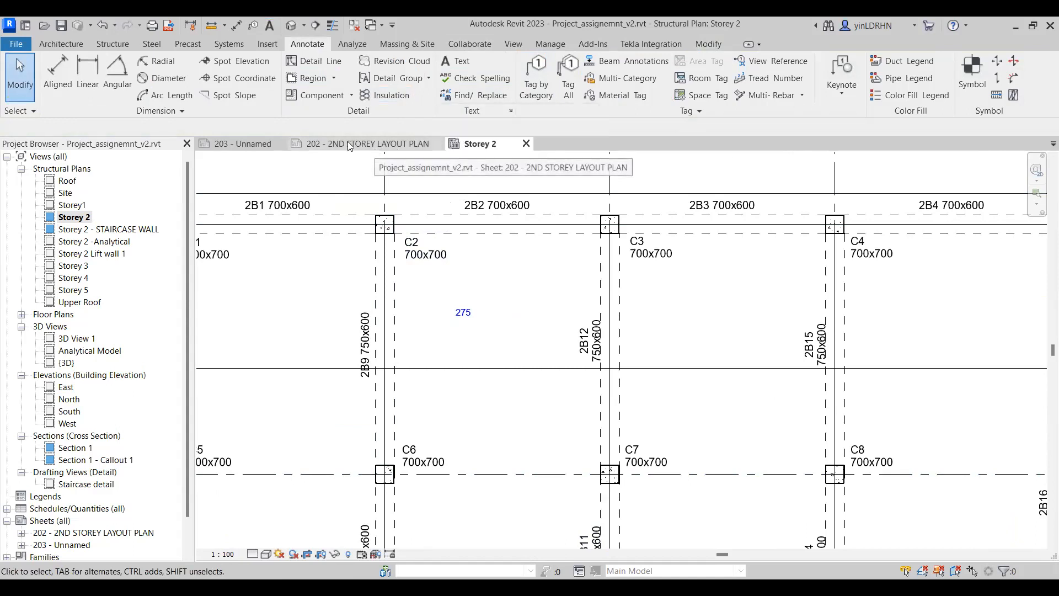
- Draw a horizontal Thin Lines detail ellipse with semi-axes of about 900 and 400 mm, just northwest of the 275 note
left_click(323, 62)
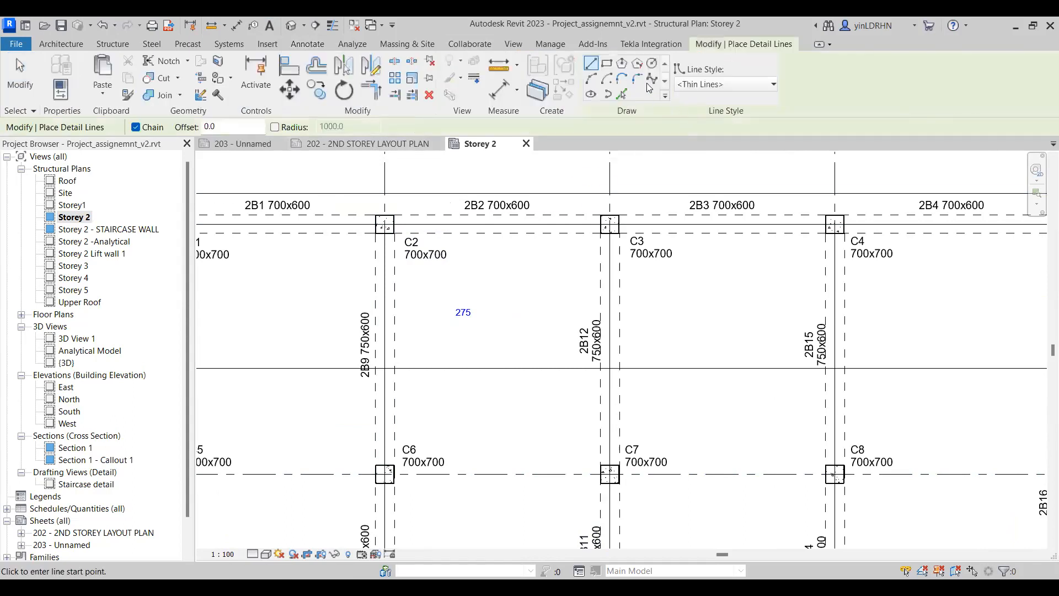
left_click(591, 93)
scroll(469, 323, "up", 5)
left_click(416, 269)
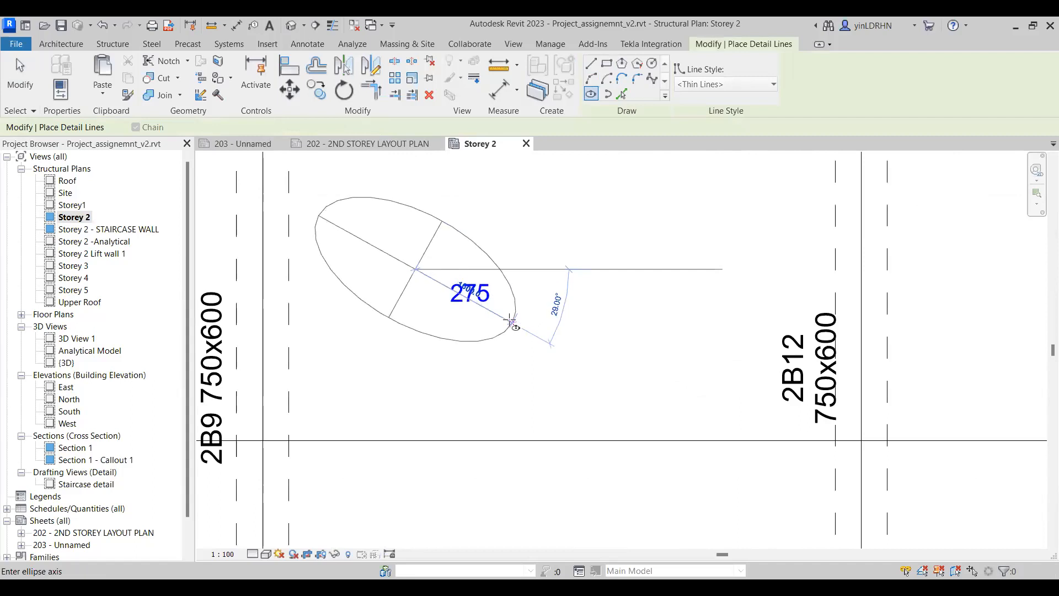
left_click(495, 275)
left_click(448, 296)
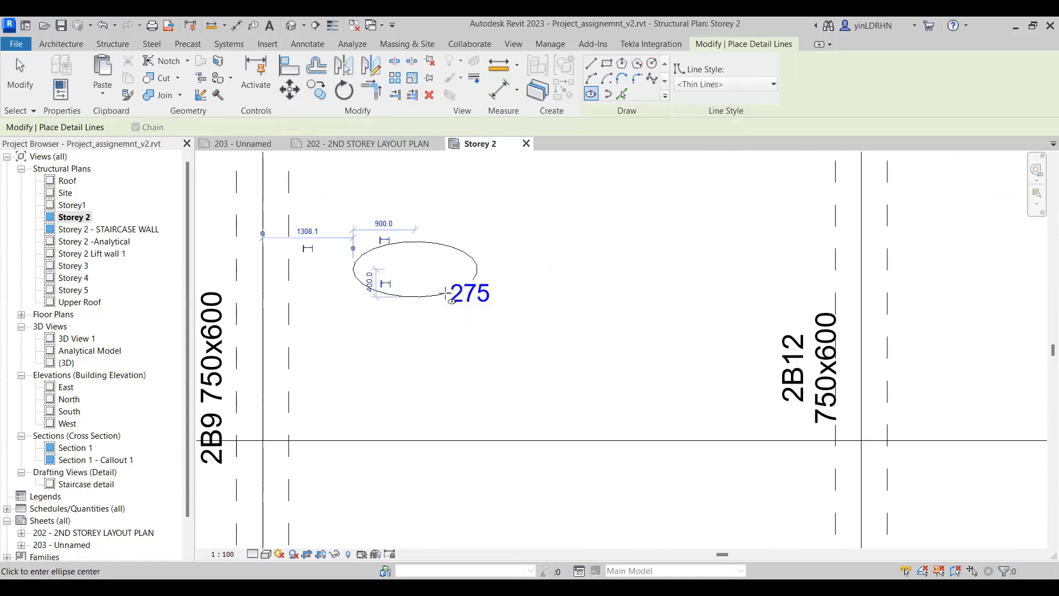
- Move the detail ellipse southeast so that it is centred around the 275 slab note
key("Escape")
left_click(435, 297)
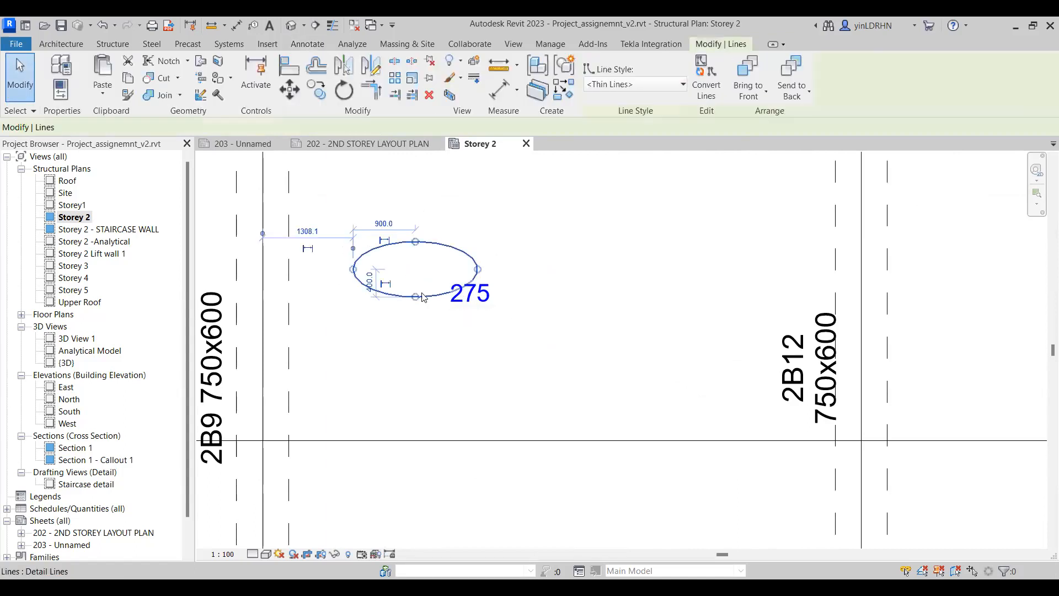
left_click(290, 89)
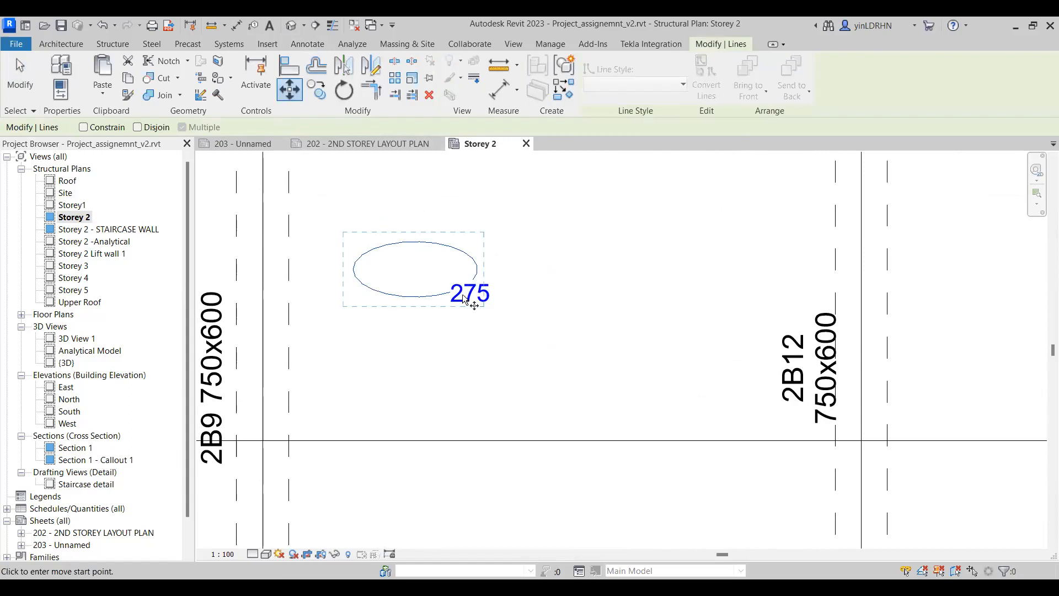
left_click(428, 290)
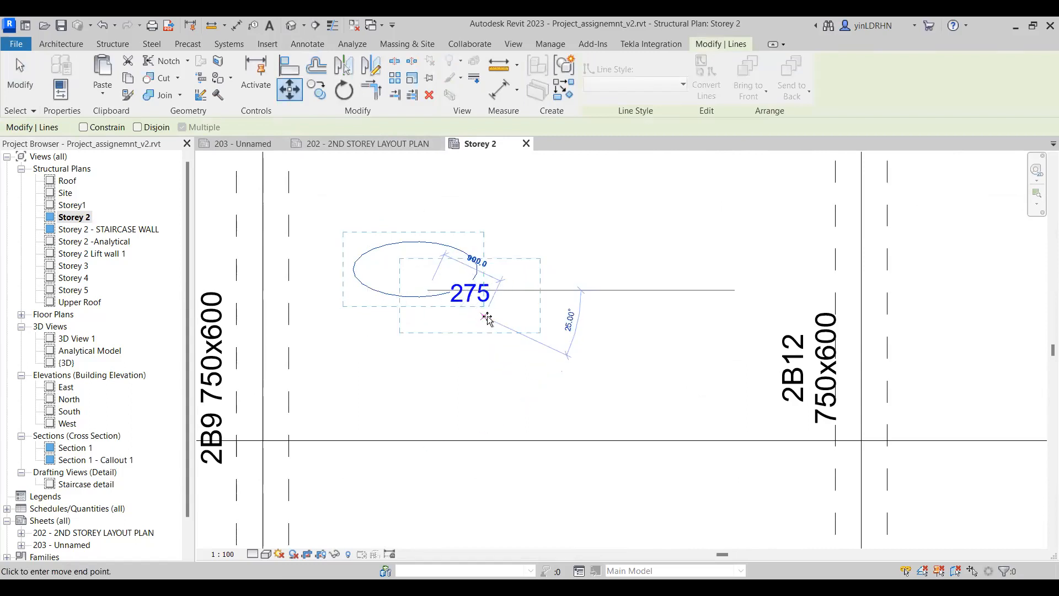
left_click(486, 318)
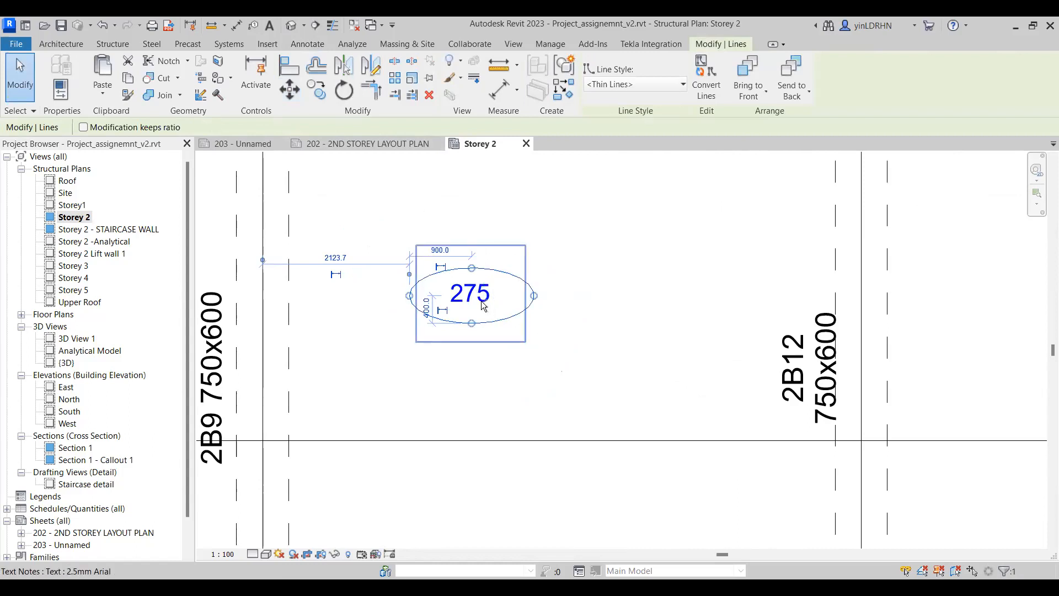
left_click(546, 352)
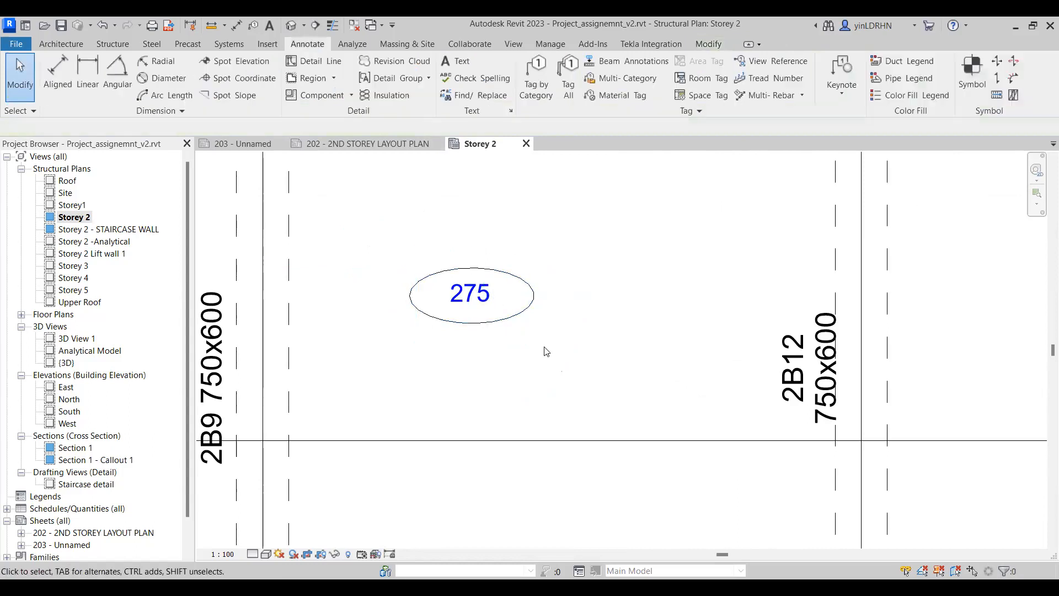
- Look over the Storey 2 plan from the circled 275 note down to the callout south of grid 5 and back
scroll(546, 352, "down", 2)
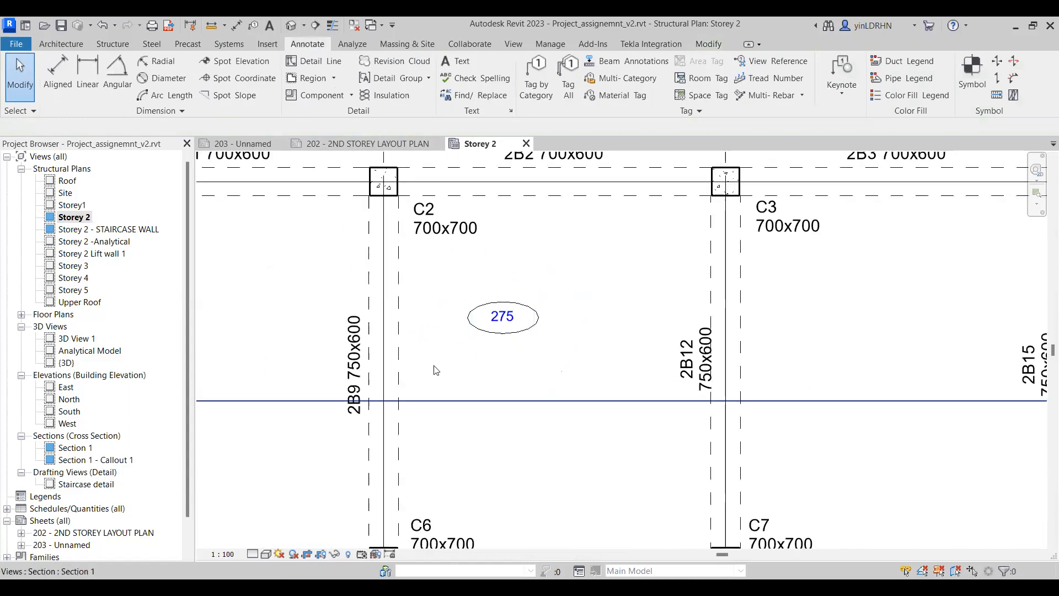
scroll(487, 364, "down", 5)
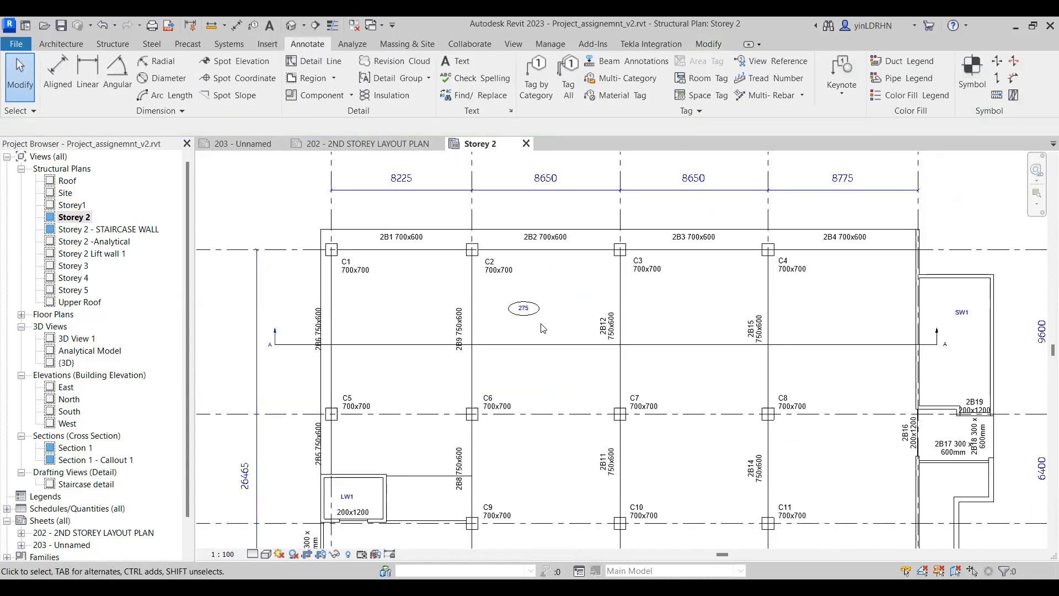
middle_click_drag(530, 419, 534, 239)
scroll(442, 510, "down", 1)
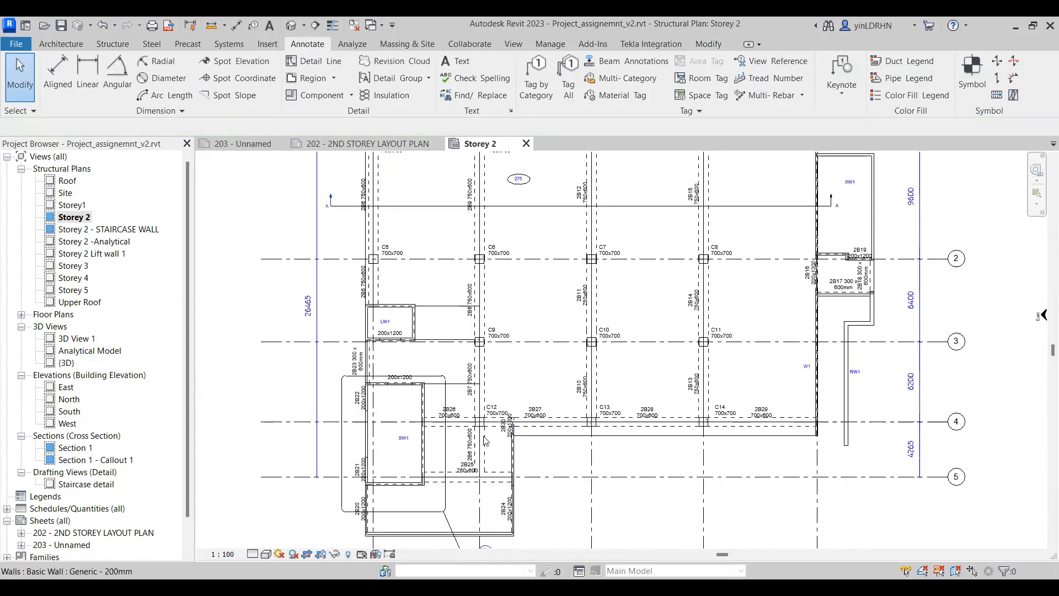
middle_click_drag(441, 510, 443, 457)
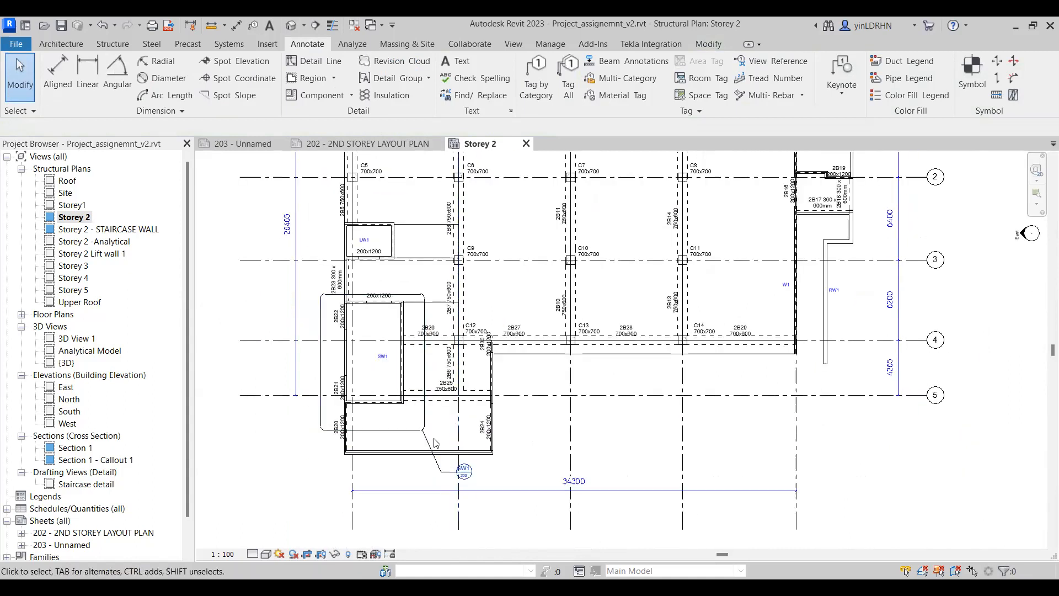
middle_click_drag(568, 276, 566, 403)
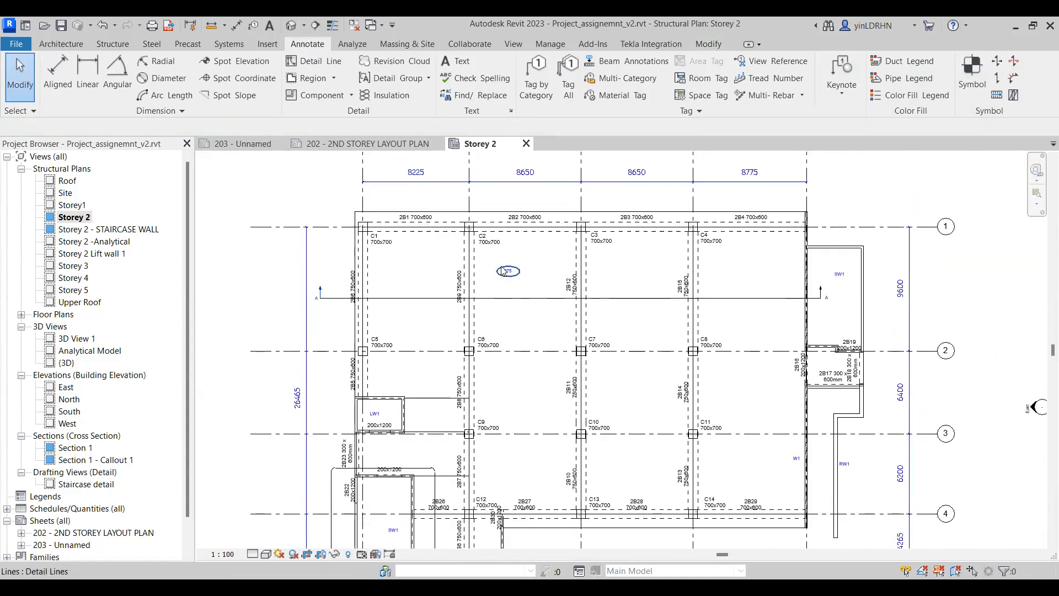
scroll(502, 269, "up", 2)
scroll(502, 269, "up", 1)
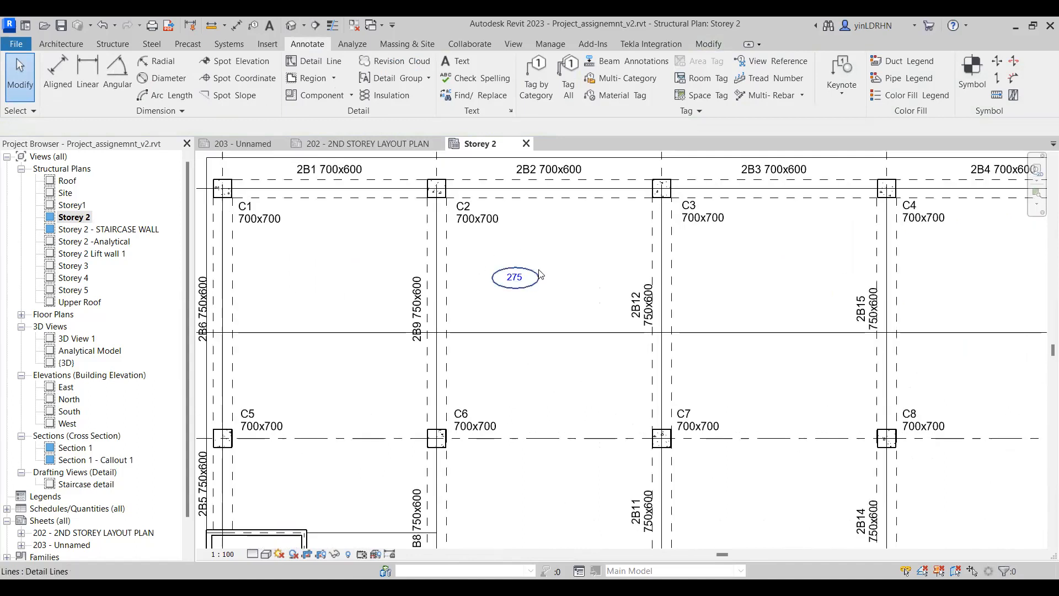
- Draw a horizontal Thin Lines detail line above the circled 275 note, with a short barb running back southwest from its east end
left_click(317, 61)
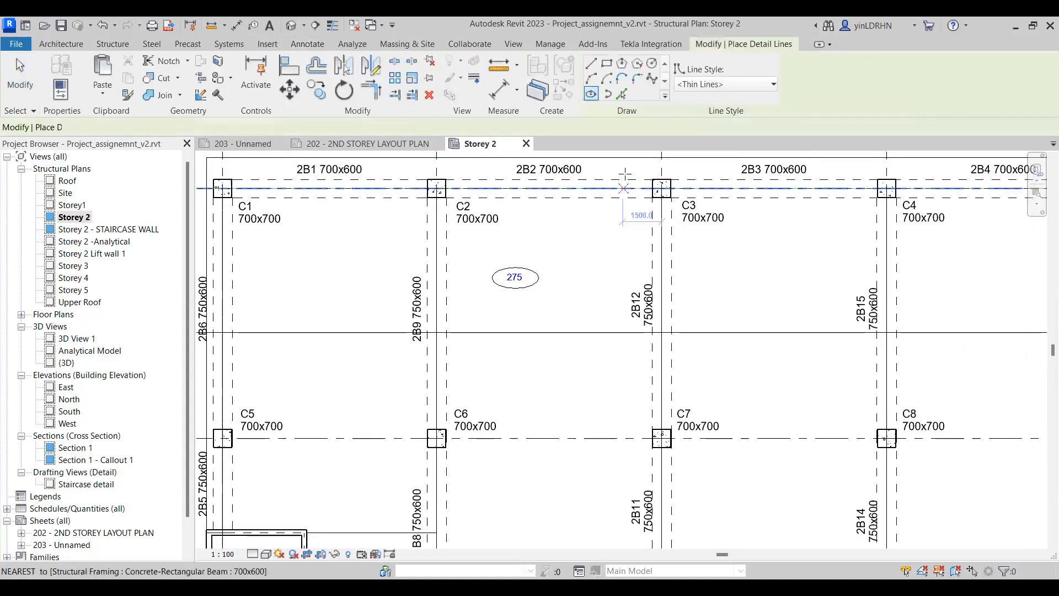
scroll(521, 258, "up", 2)
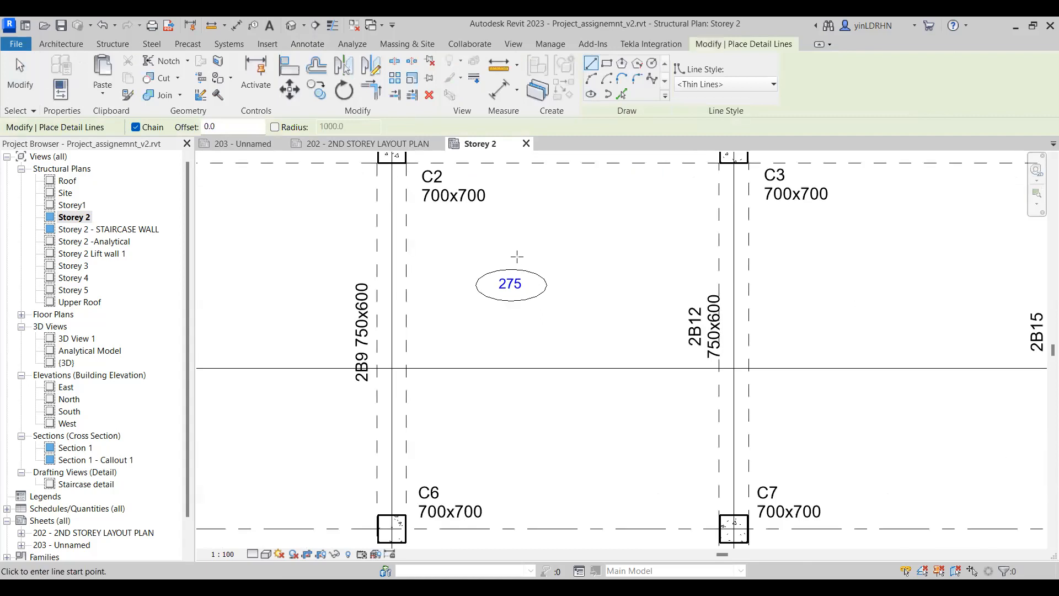
scroll(517, 256, "up", 1)
left_click(466, 238)
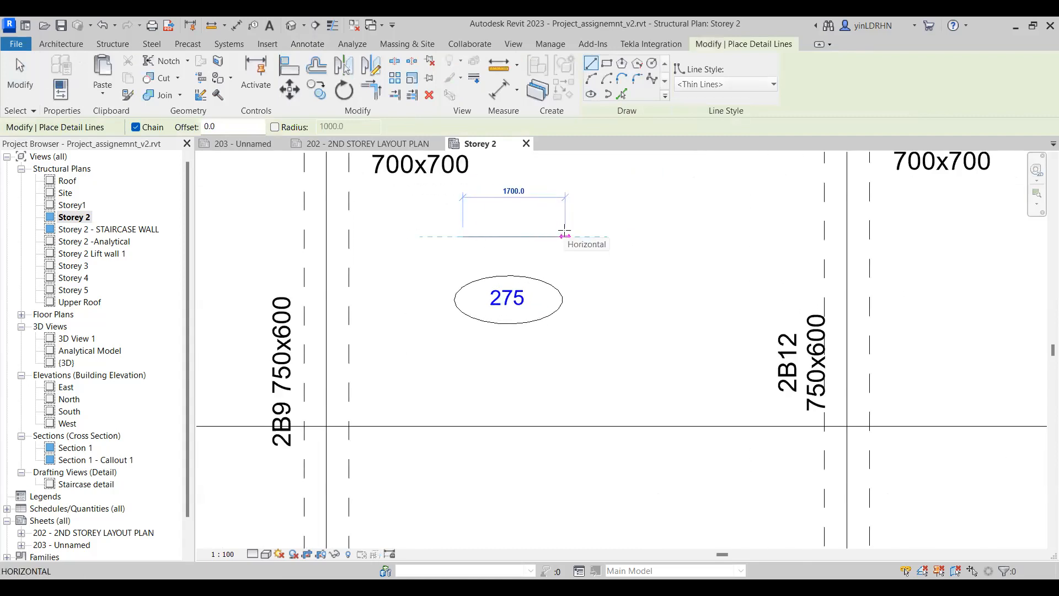
left_click(542, 236)
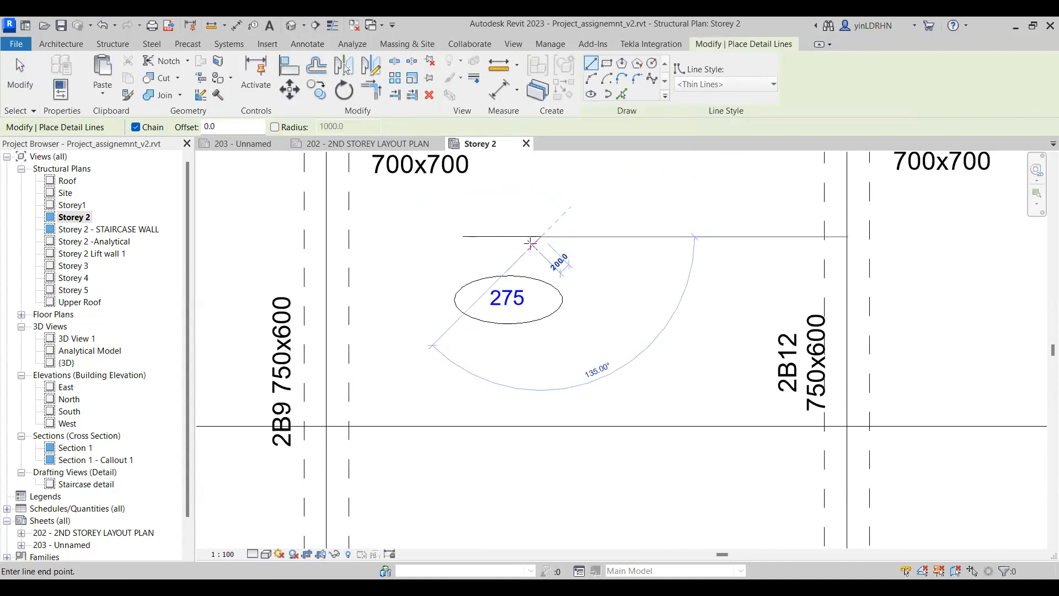
scroll(529, 245, "up", 2)
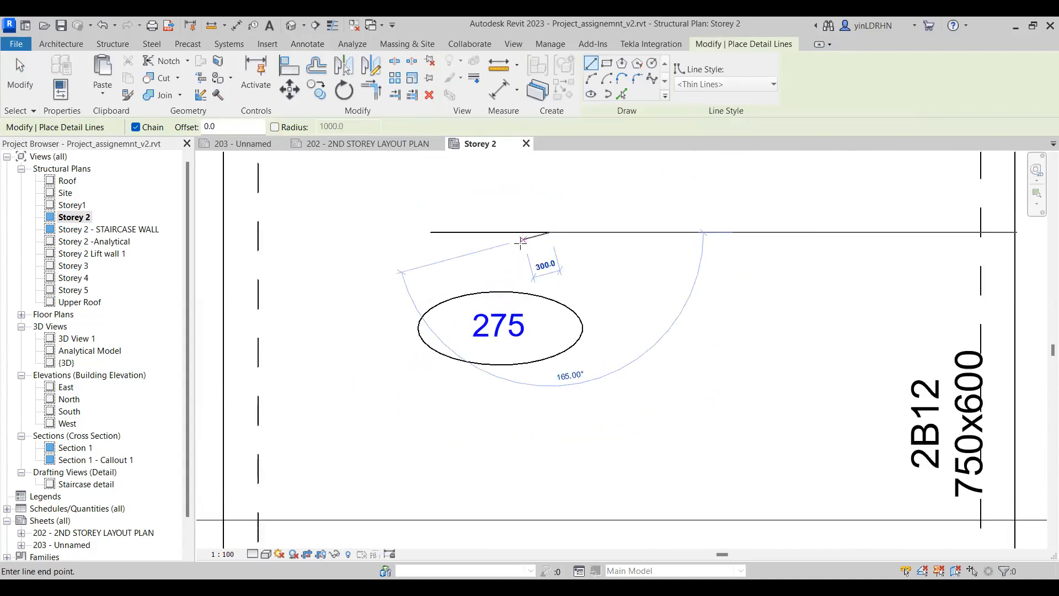
scroll(517, 243, "up", 1)
left_click(520, 247)
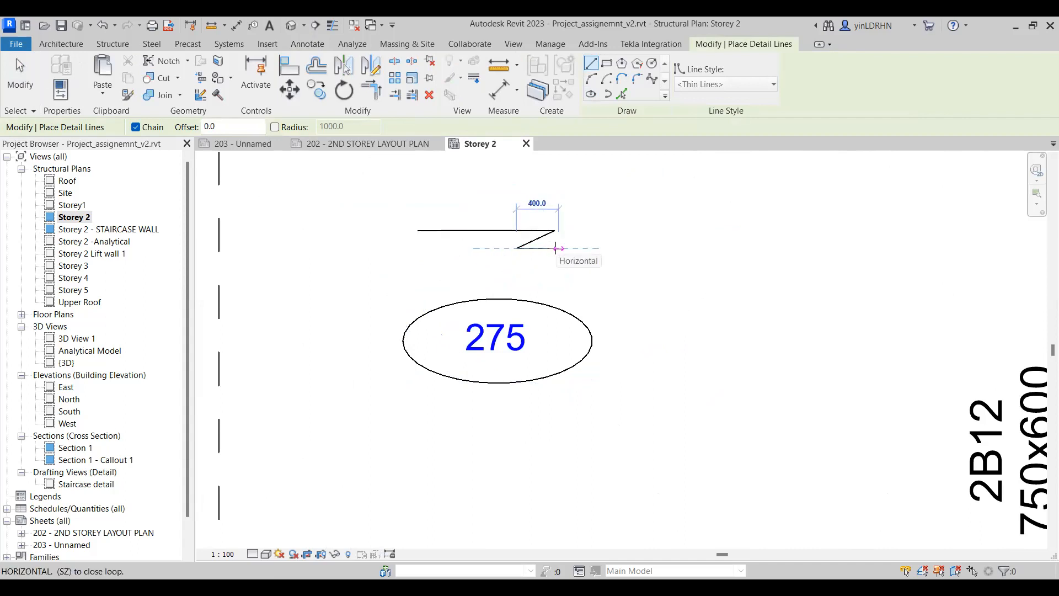
key("Escape")
- Draw a barb about 440 mm long from the west end of the horizontal line, rising northeast at 15°
left_click(419, 230)
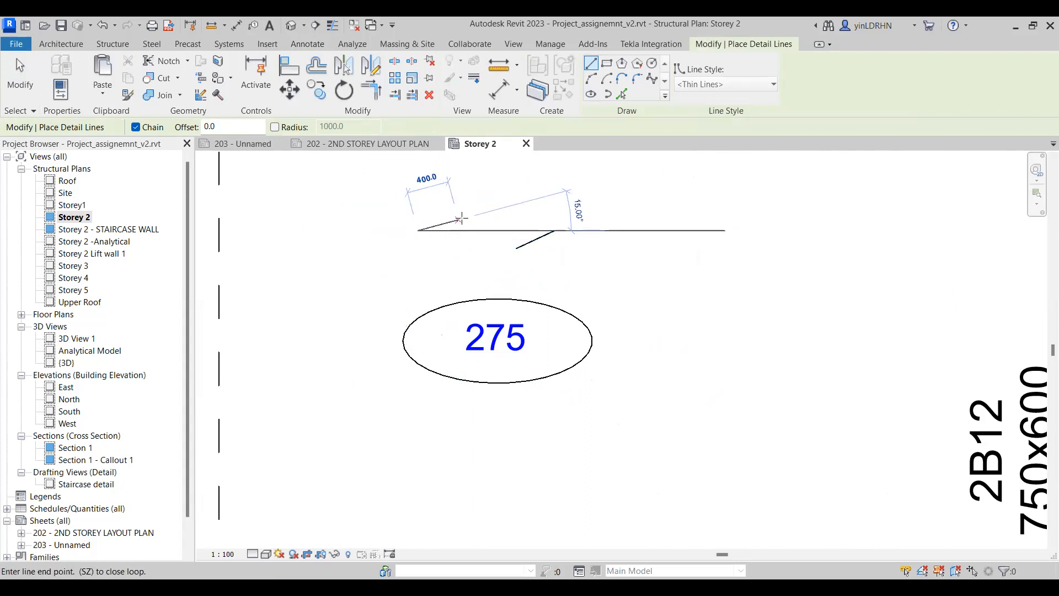
scroll(458, 220, "up", 3)
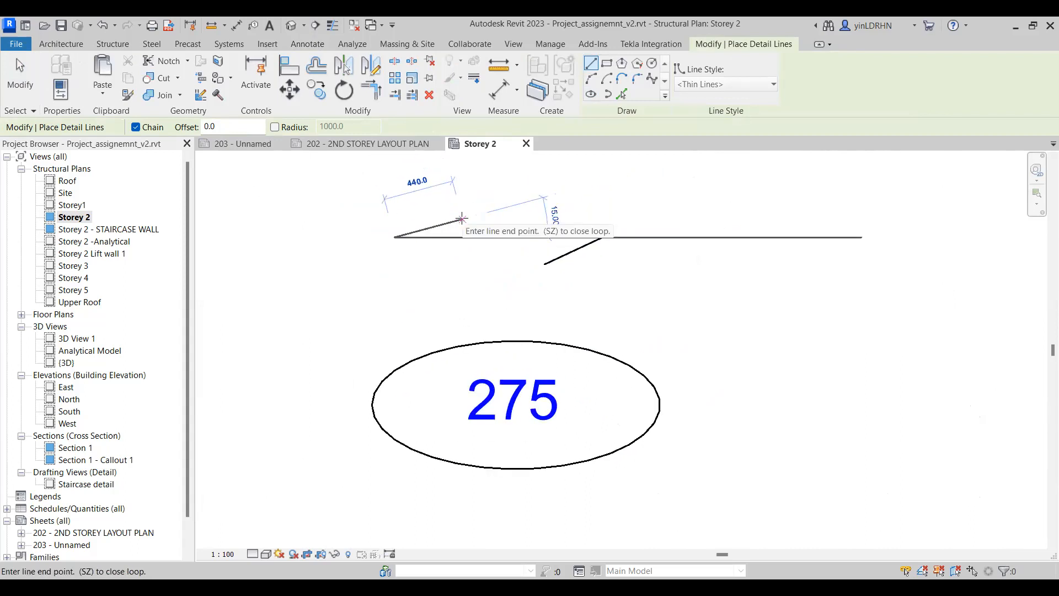
left_click(463, 219)
key("Escape")
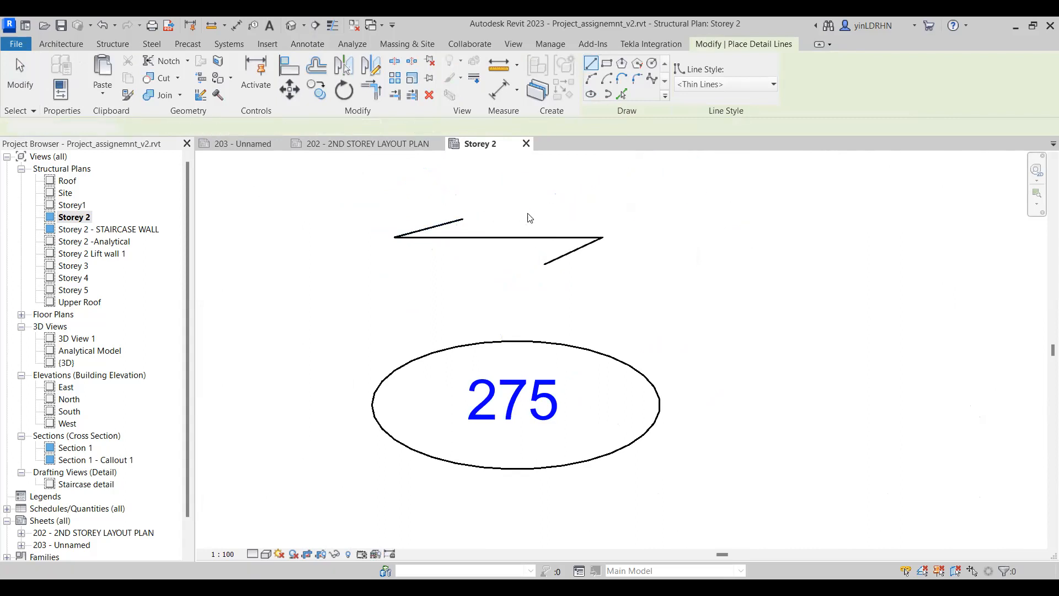
key("Escape")
- Steepen the west barb of the span symbol to 25° above the horizontal line
left_click(460, 221)
left_click_drag(463, 219, 459, 208)
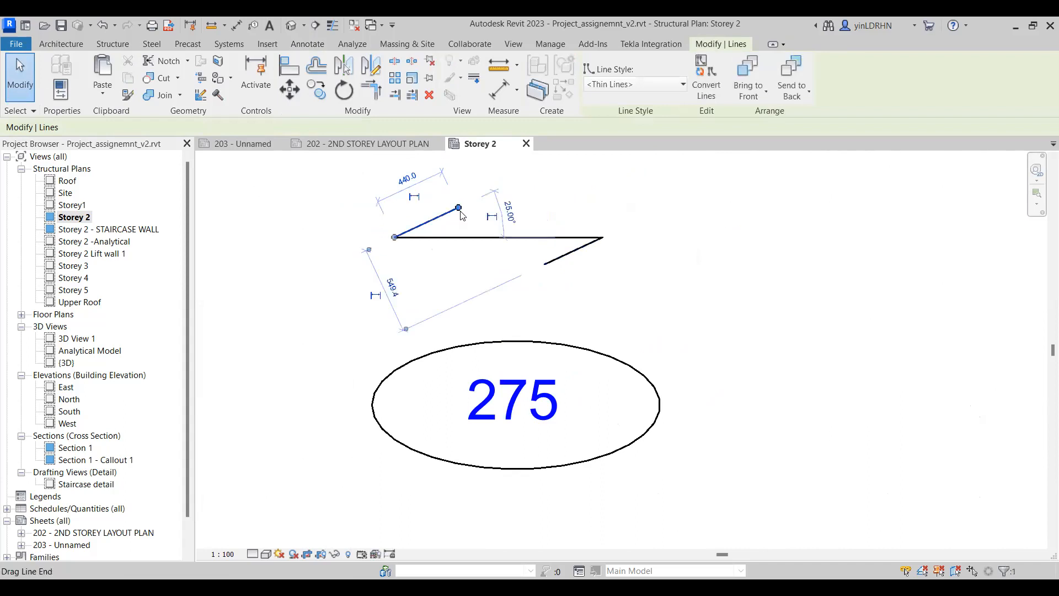
key("Escape")
- Group the horizontal line and its two barbs above the 275 note as a detail group named SLAB MARK
scroll(598, 249, "down", 5)
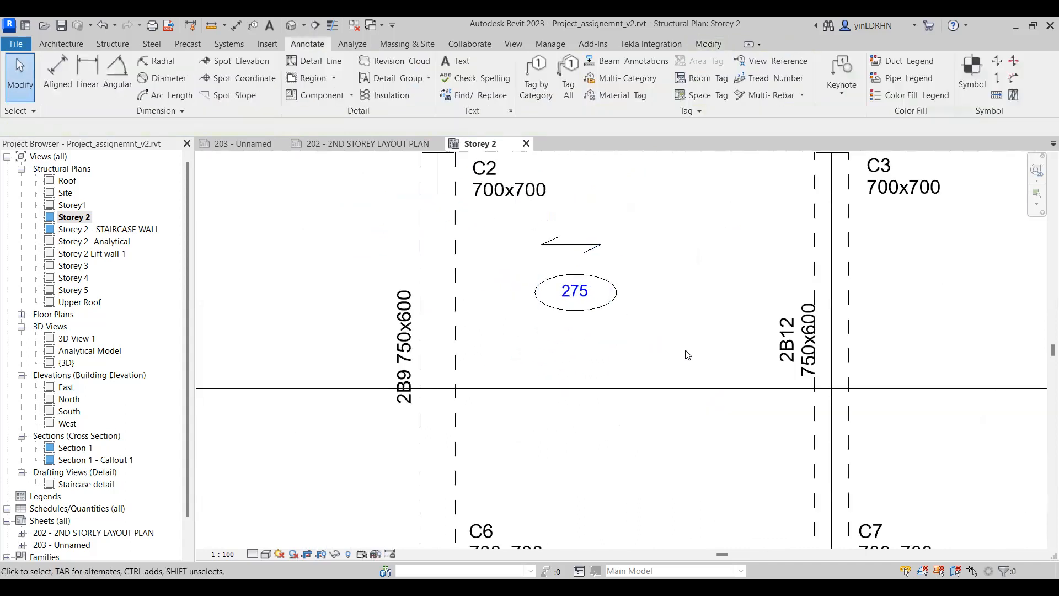
scroll(688, 354, "down", 2)
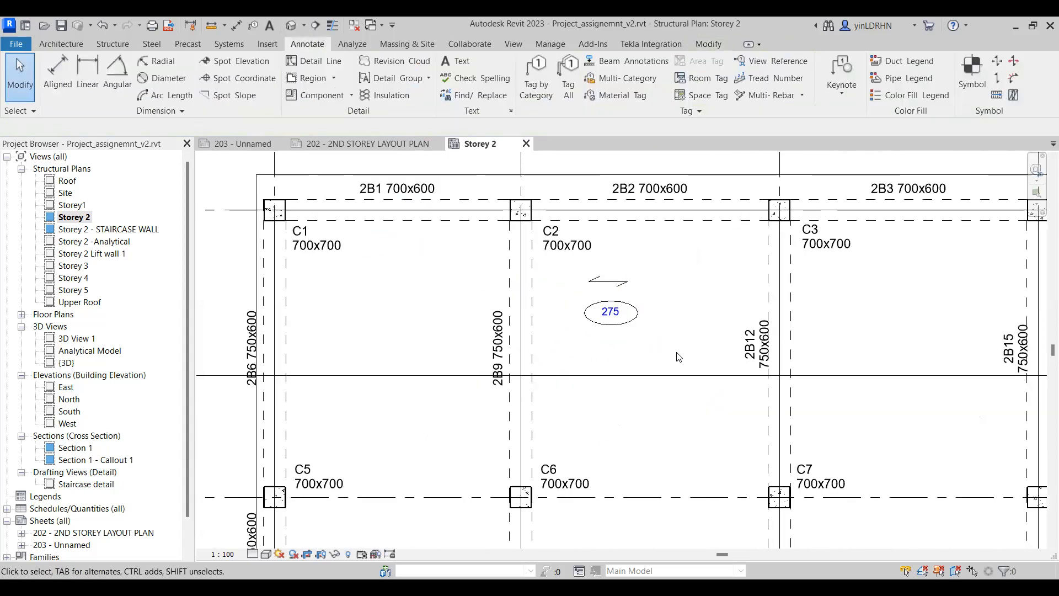
scroll(678, 357, "up", 3)
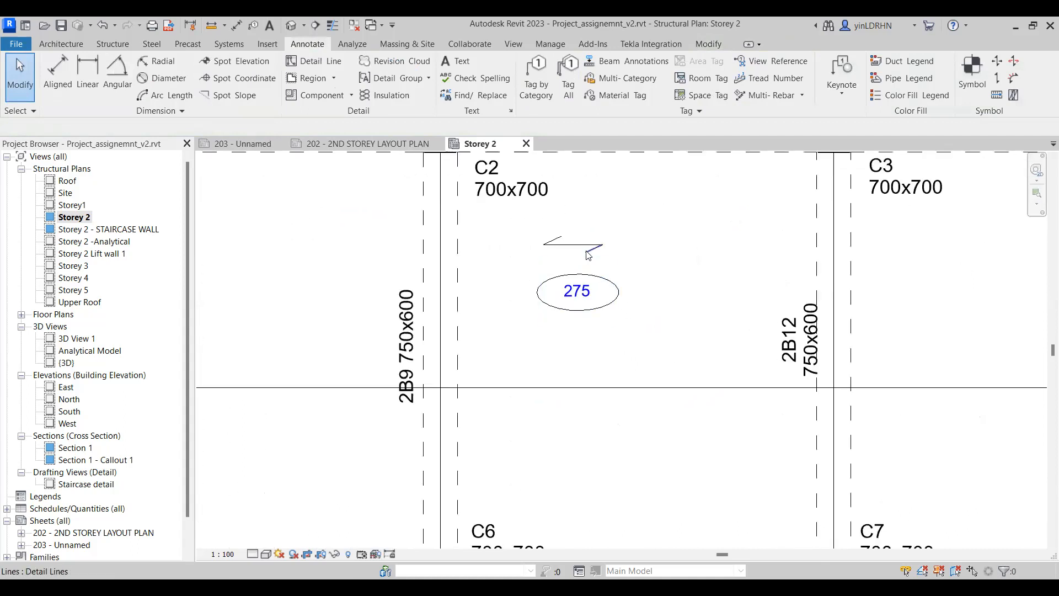
left_click(583, 250)
scroll(641, 263, "up", 2)
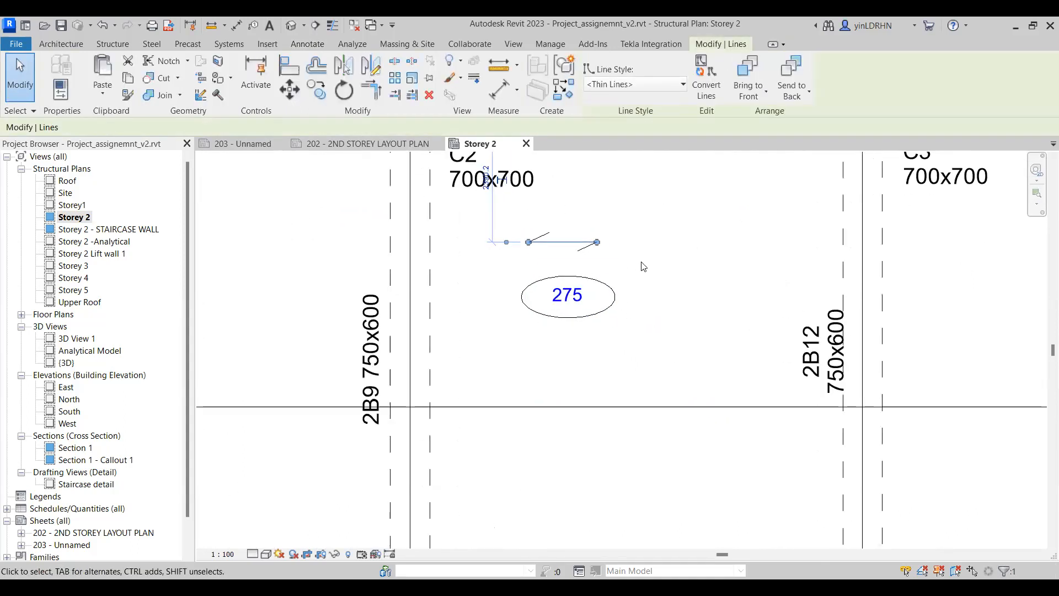
scroll(643, 267, "up", 2)
left_click(530, 230, "ctrl")
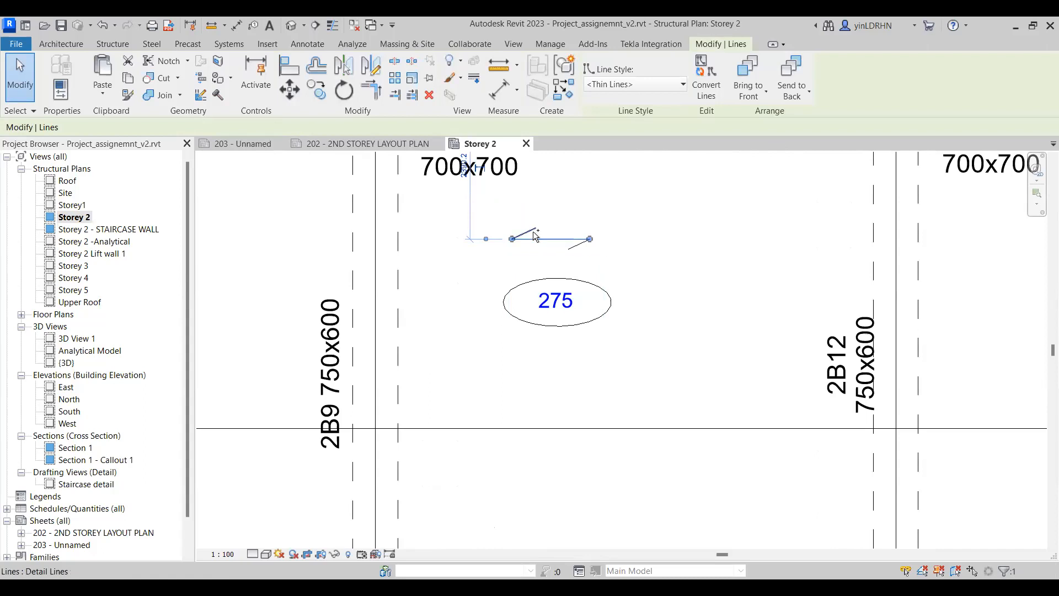
left_click(575, 251, "ctrl")
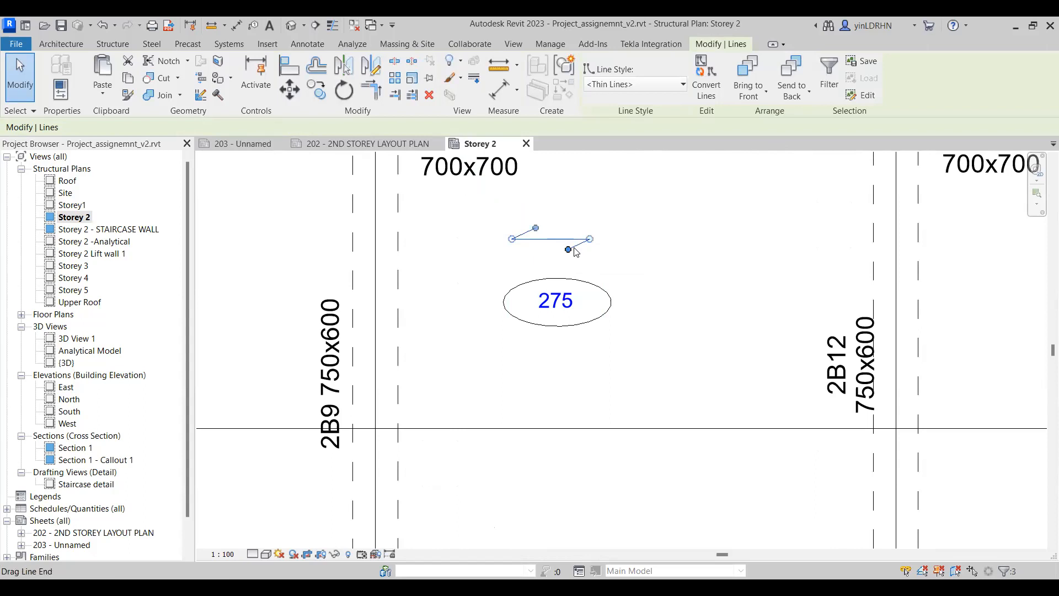
right_click(575, 252)
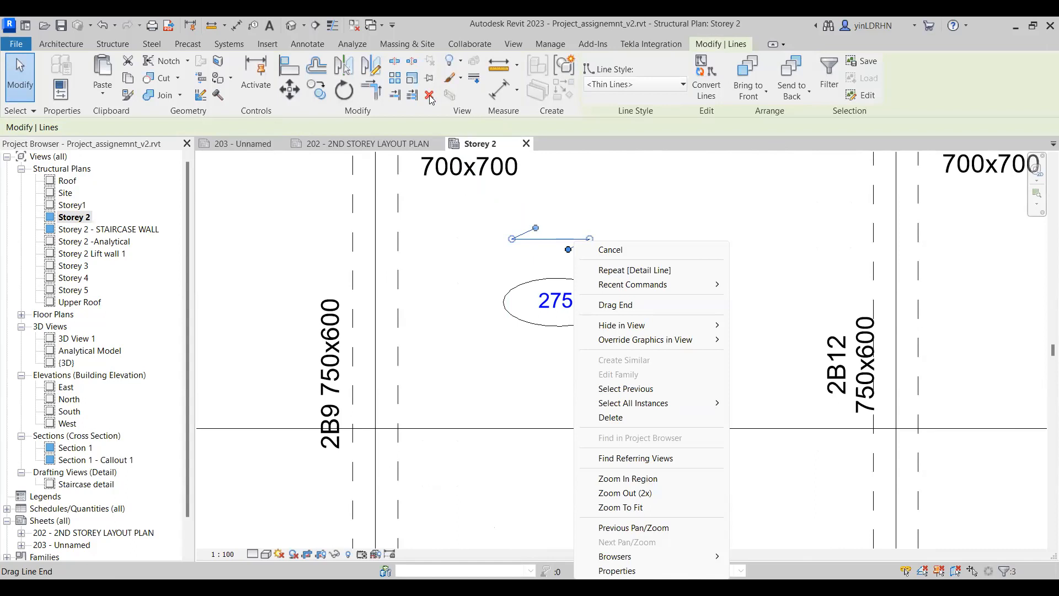
left_click(567, 242)
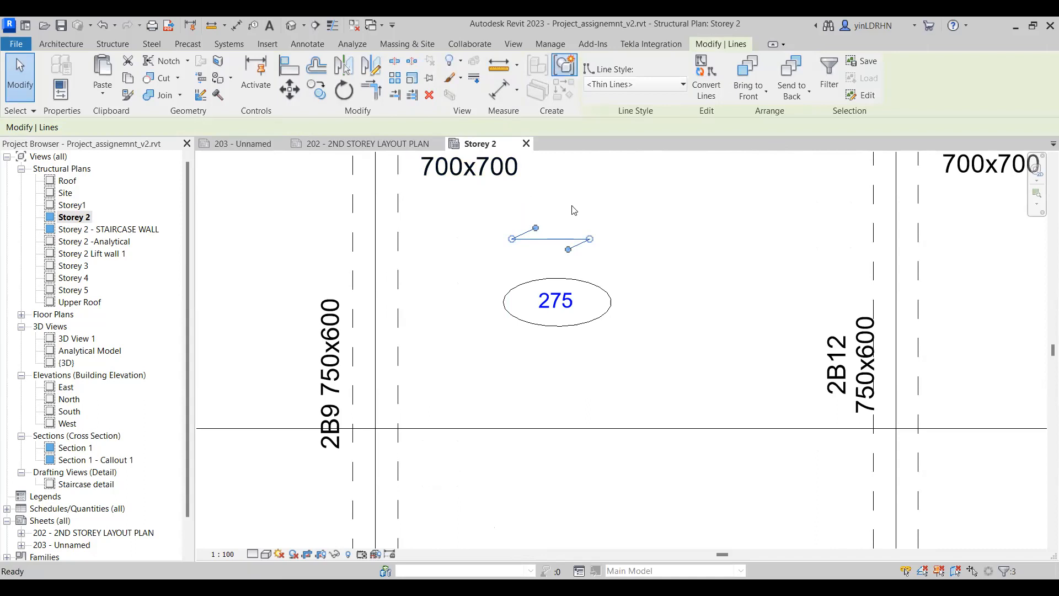
key("g")
key("p")
type("SLAB MARK")
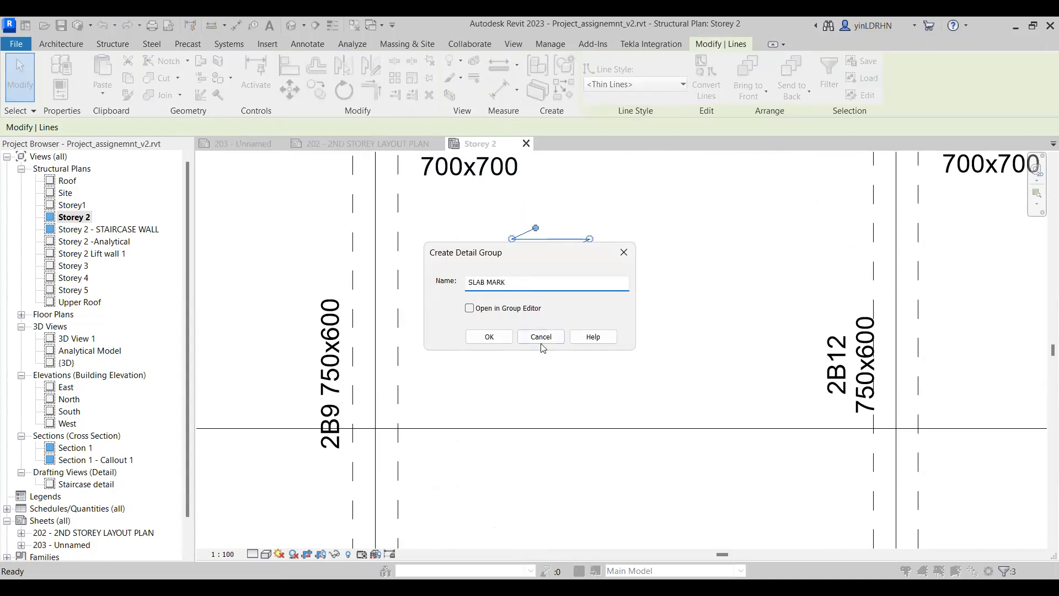
left_click(497, 336)
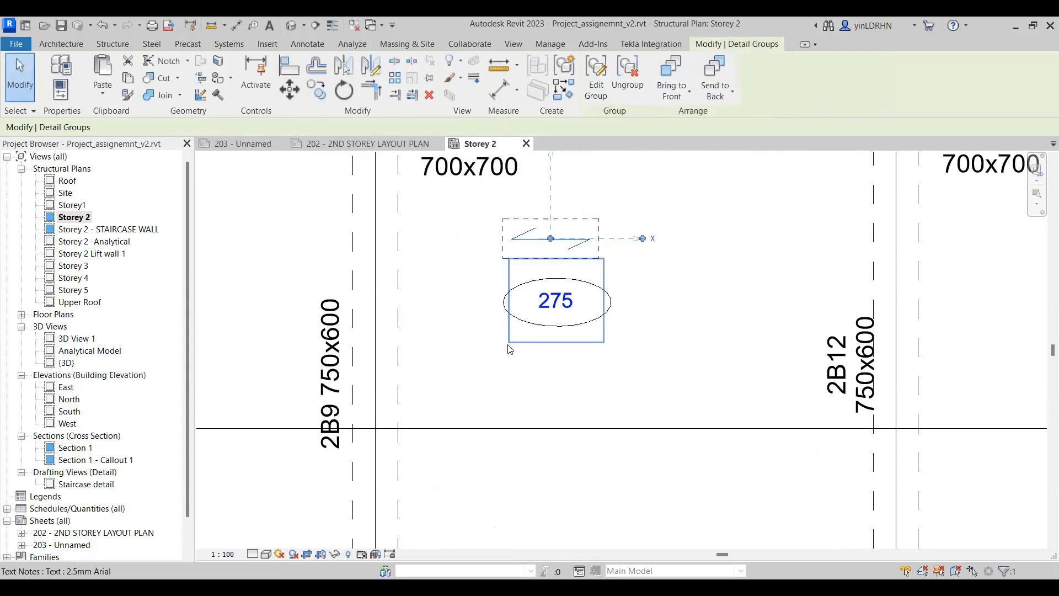
key("Escape")
left_click(545, 309)
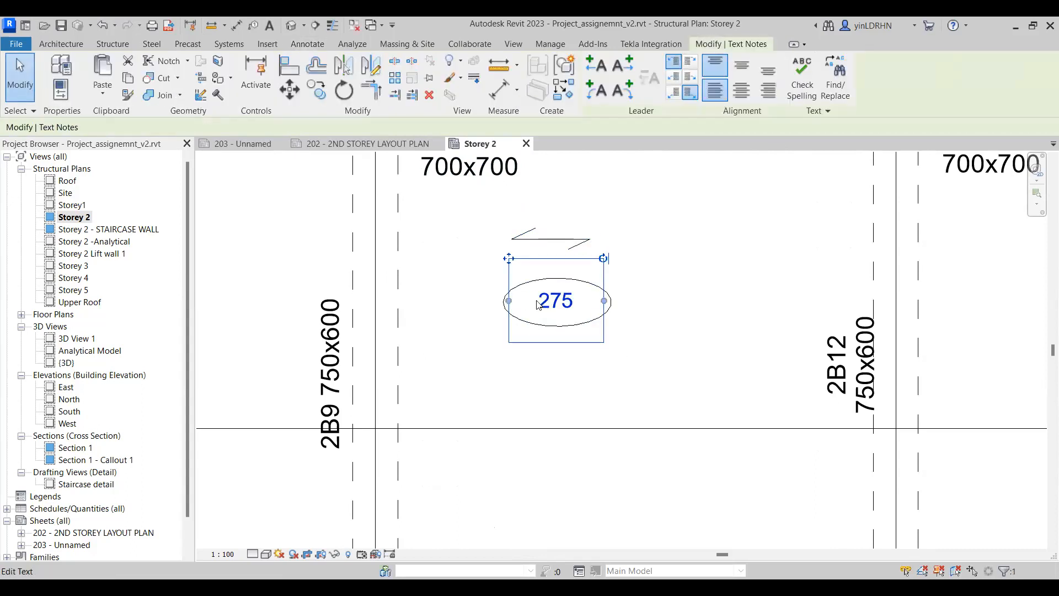
scroll(620, 316, "up", 2)
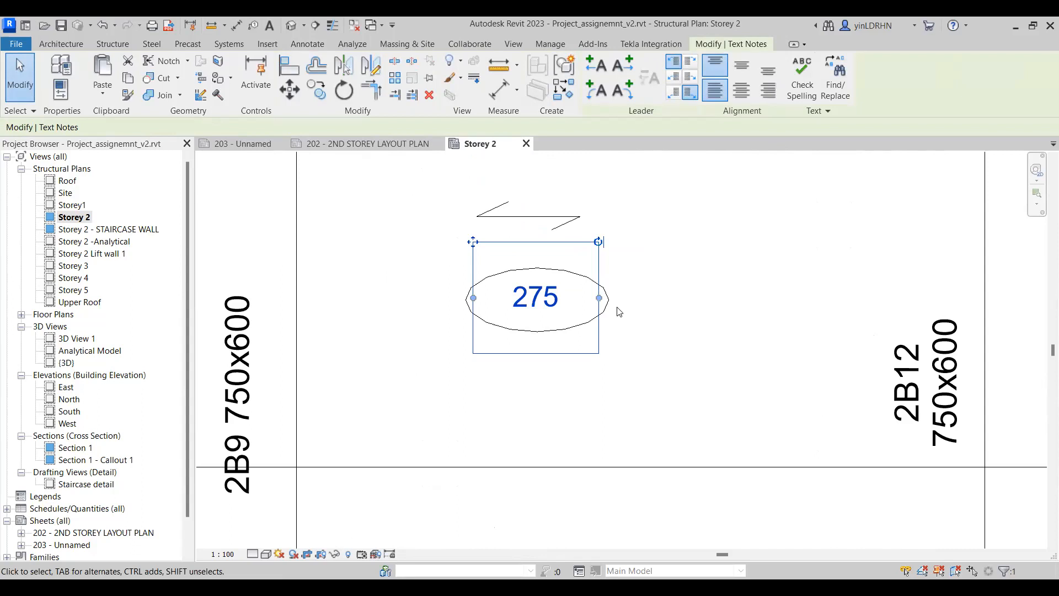
left_click(607, 306)
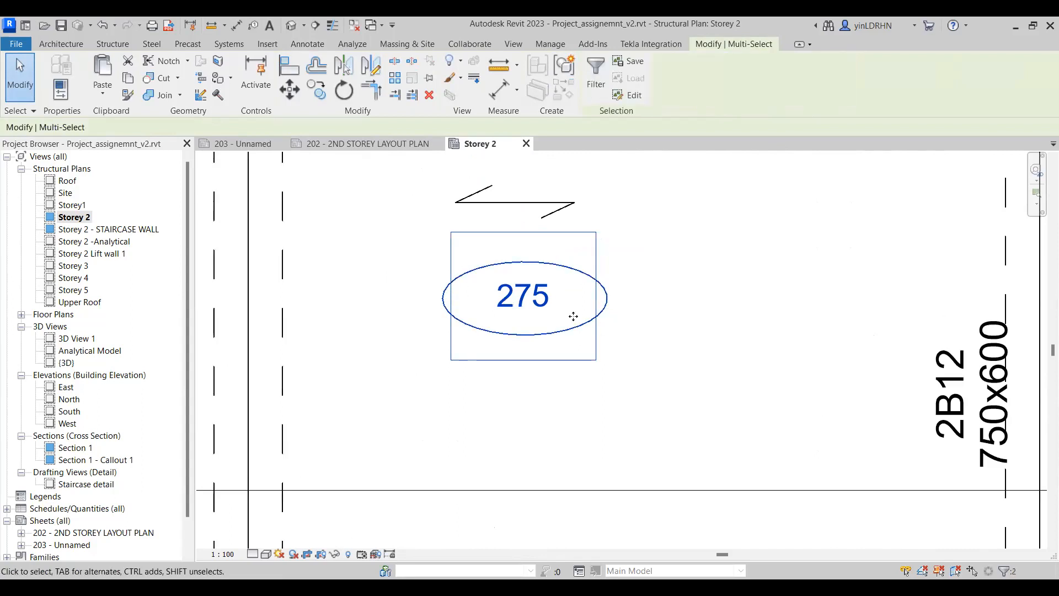
left_click(404, 292)
scroll(406, 285, "down", 1)
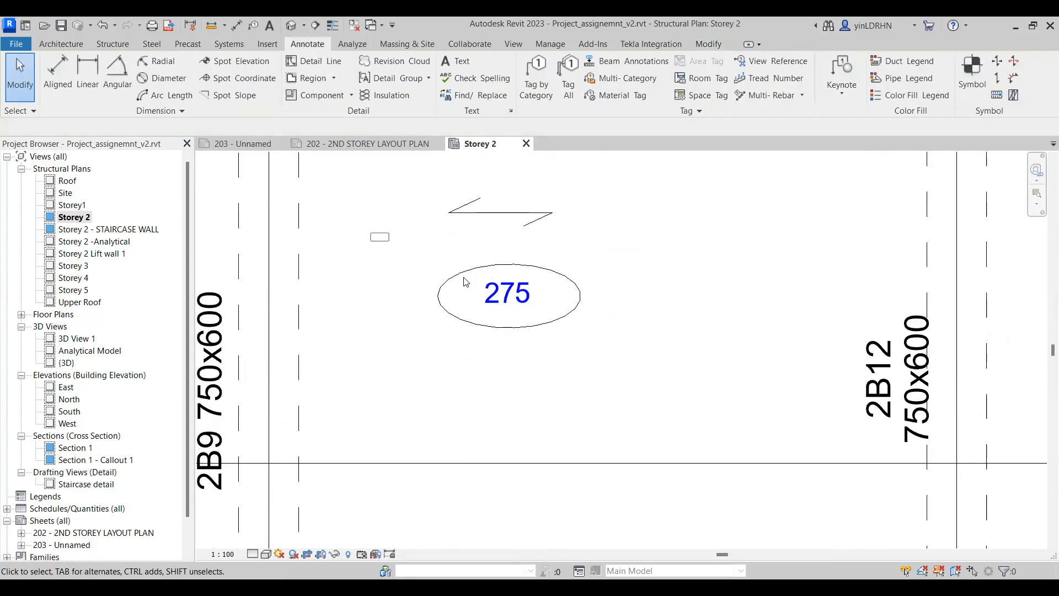
- Group the 275 text and its ellipse as a detail group named S275, and shift the group's origin southeast within the ellipse's frame
left_click_drag(464, 278, 664, 401)
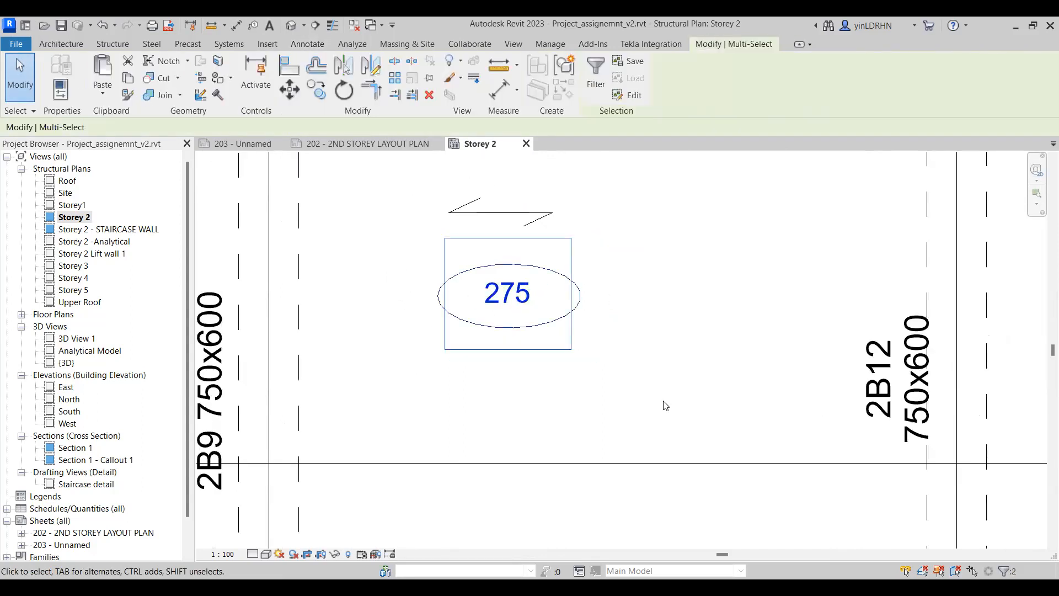
left_click(562, 66)
type("S27")
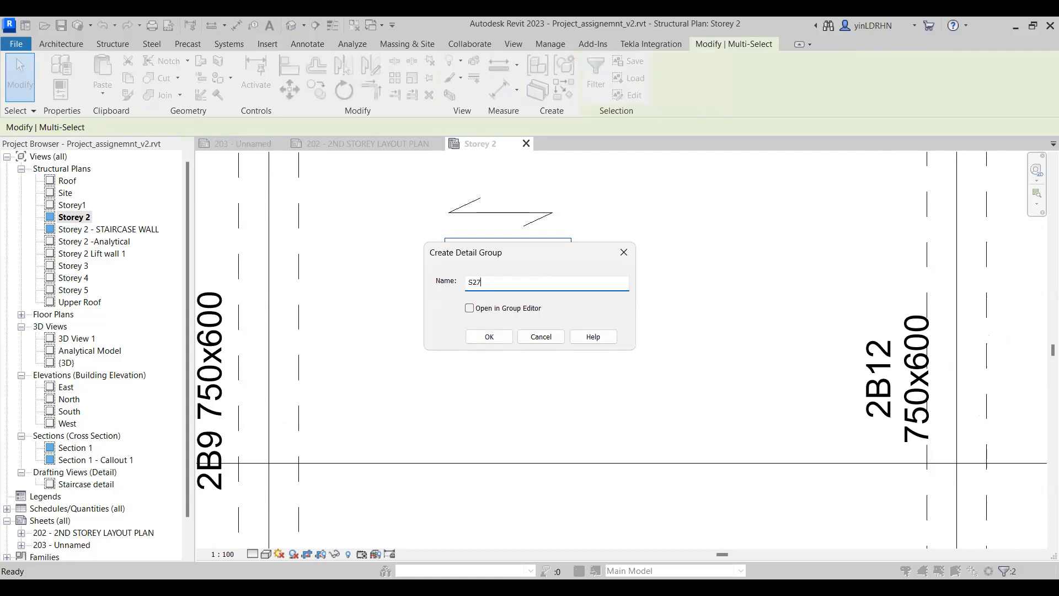
left_click(489, 336)
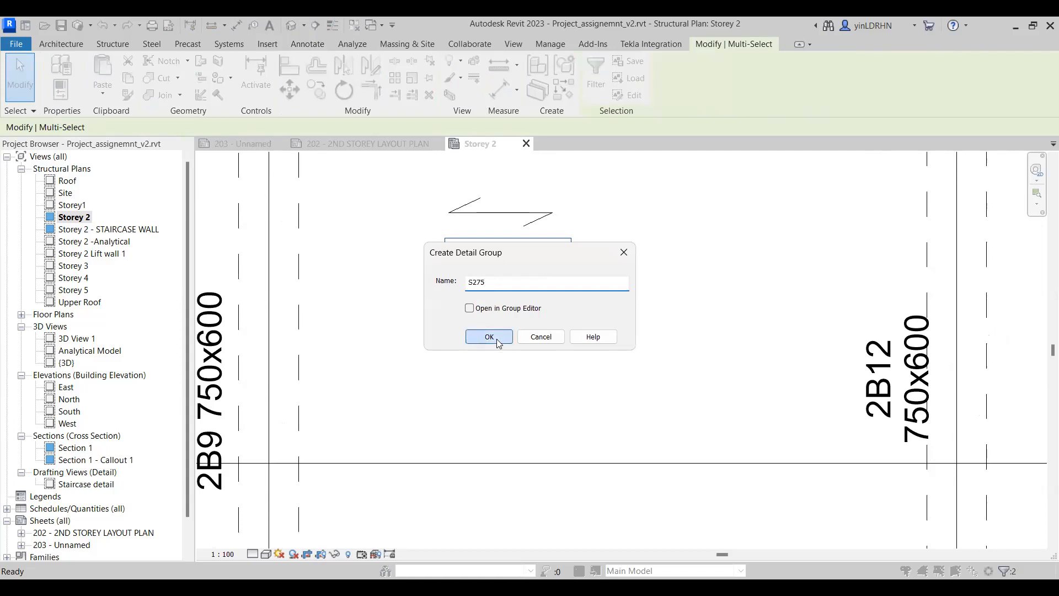
scroll(554, 331, "down", 2)
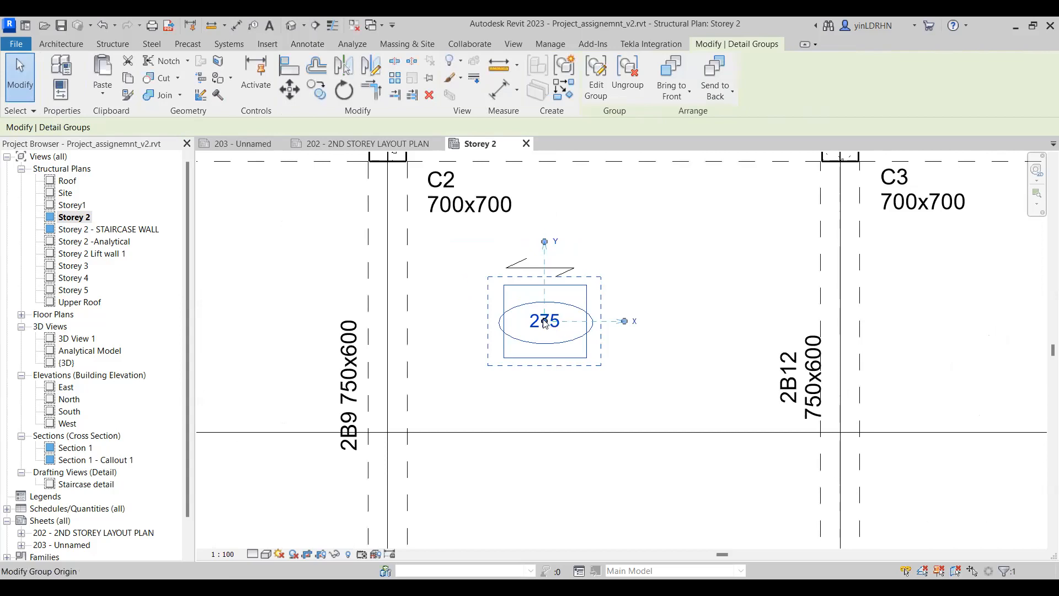
left_click_drag(545, 323, 593, 350)
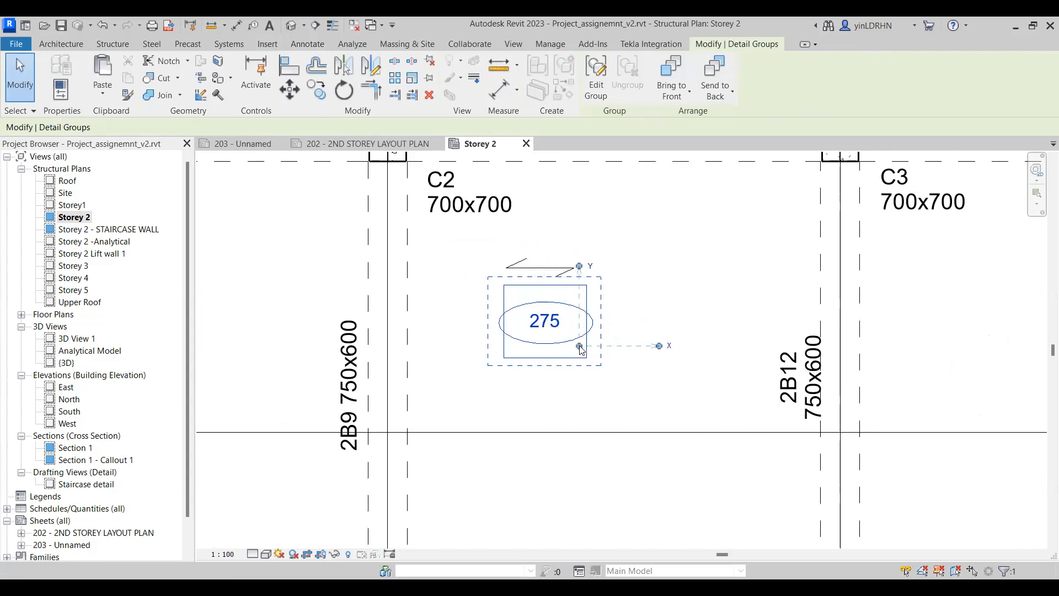
left_click(640, 387)
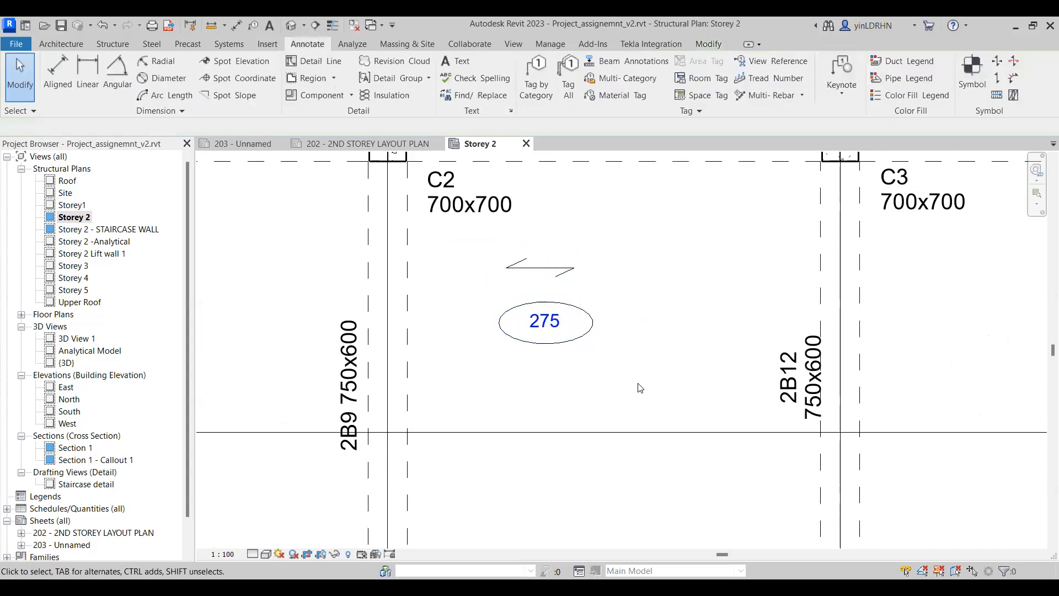
- Move the circled 275 note group horizontally about 1300 mm east, toward the middle of the bay between beams 2B9 and 2B12
left_click(560, 347)
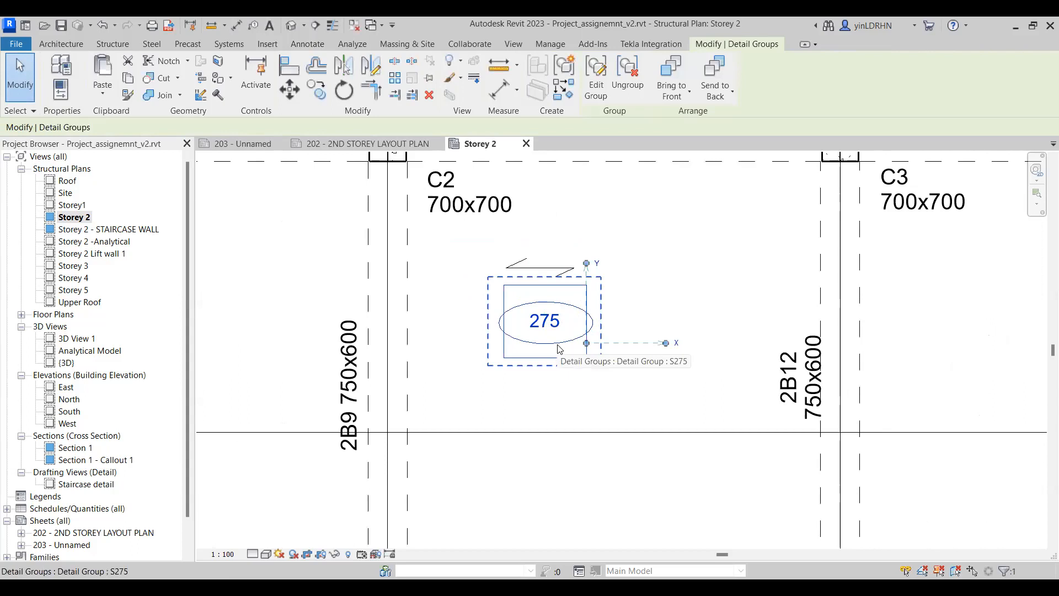
left_click(289, 89)
left_click(544, 314)
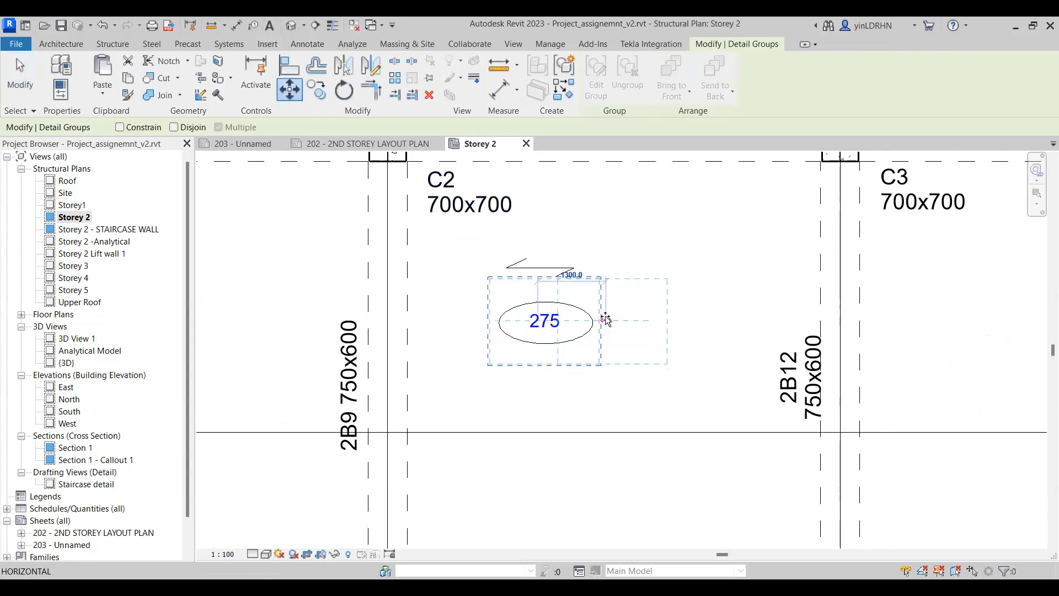
left_click(605, 321)
left_click(521, 321)
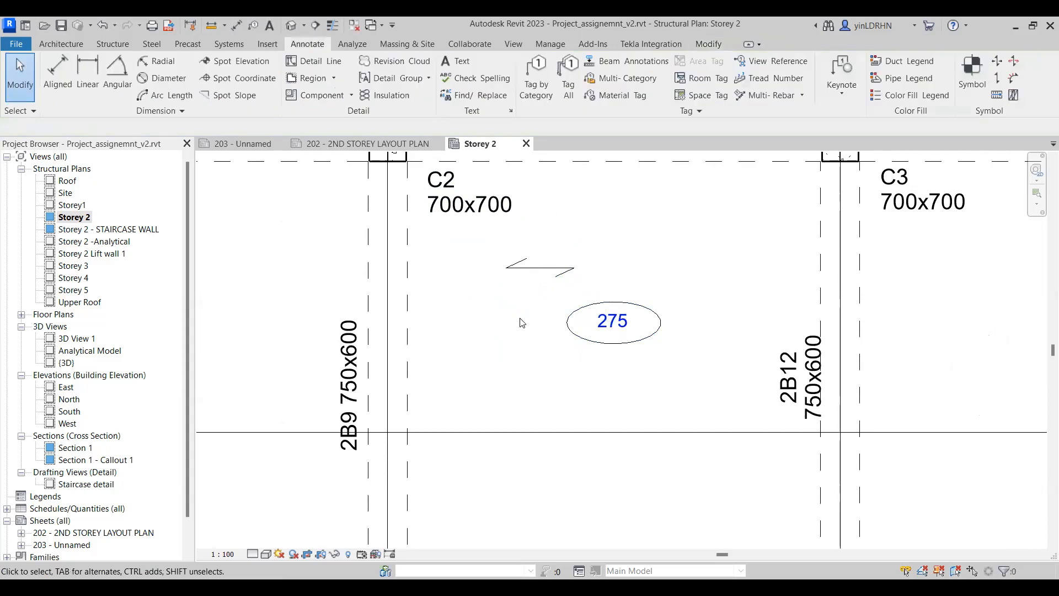
- Move the span-direction symbol horizontally about 1600 mm east so it sits above the circled 275 note
left_click(544, 271)
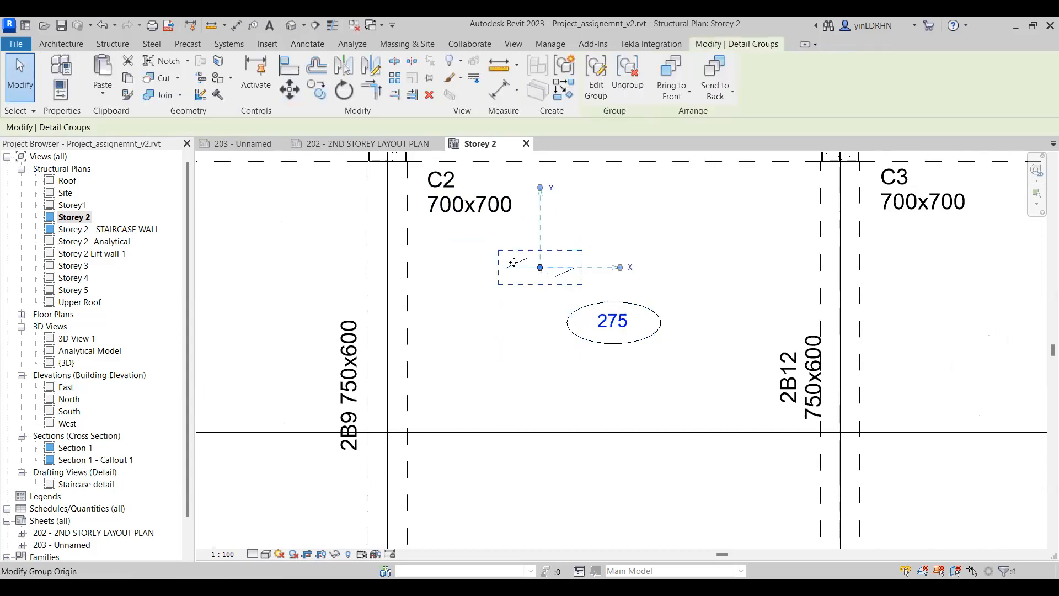
left_click(290, 89)
left_click(540, 270)
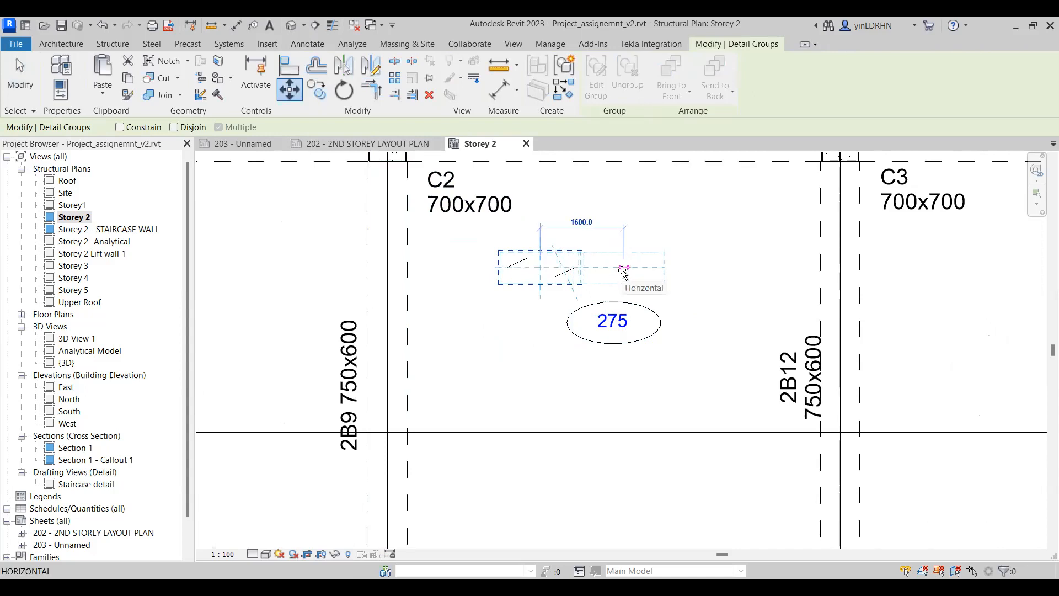
left_click(623, 270)
key("Escape")
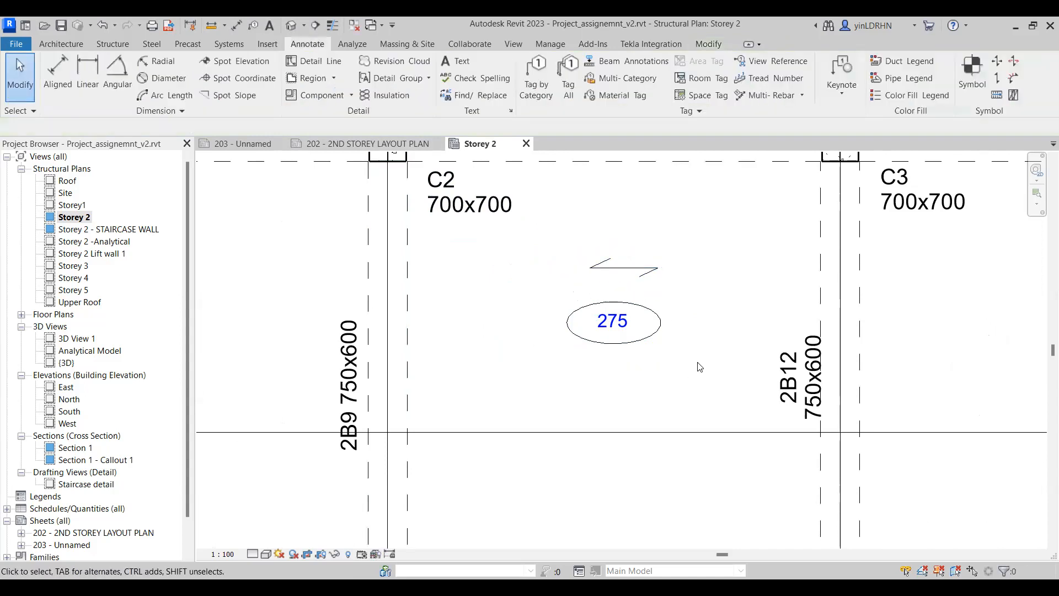
- Copy the span-direction symbol from above the 275 note into the southern slab bay, just west of beam 2B24
scroll(696, 386, "down", 3)
middle_click_drag(694, 405, 660, 230)
scroll(659, 229, "down", 3)
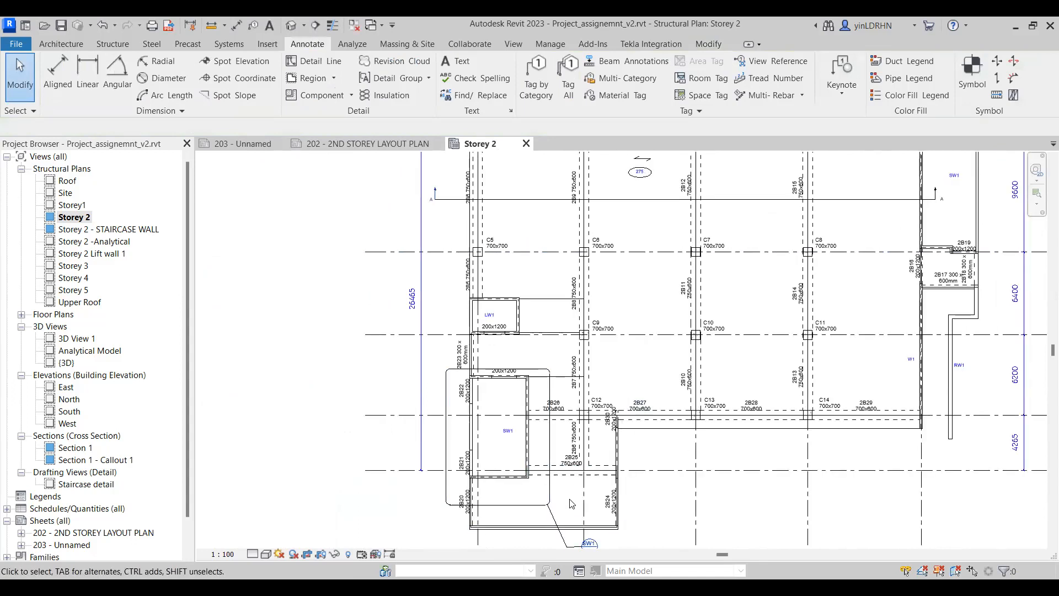
scroll(587, 268, "up", 3)
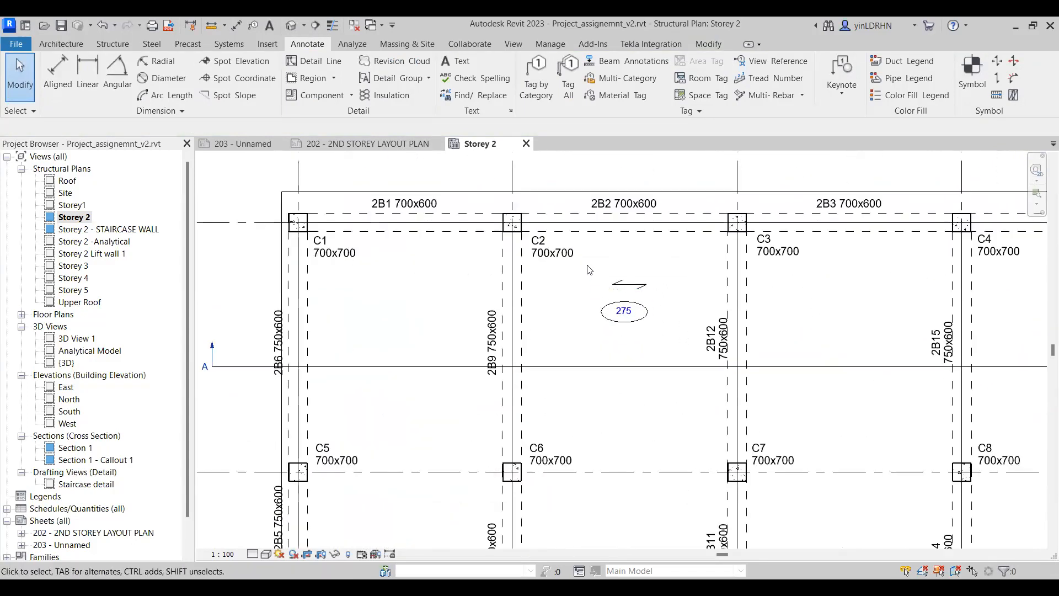
left_click(609, 278)
left_click_drag(630, 284, 623, 280)
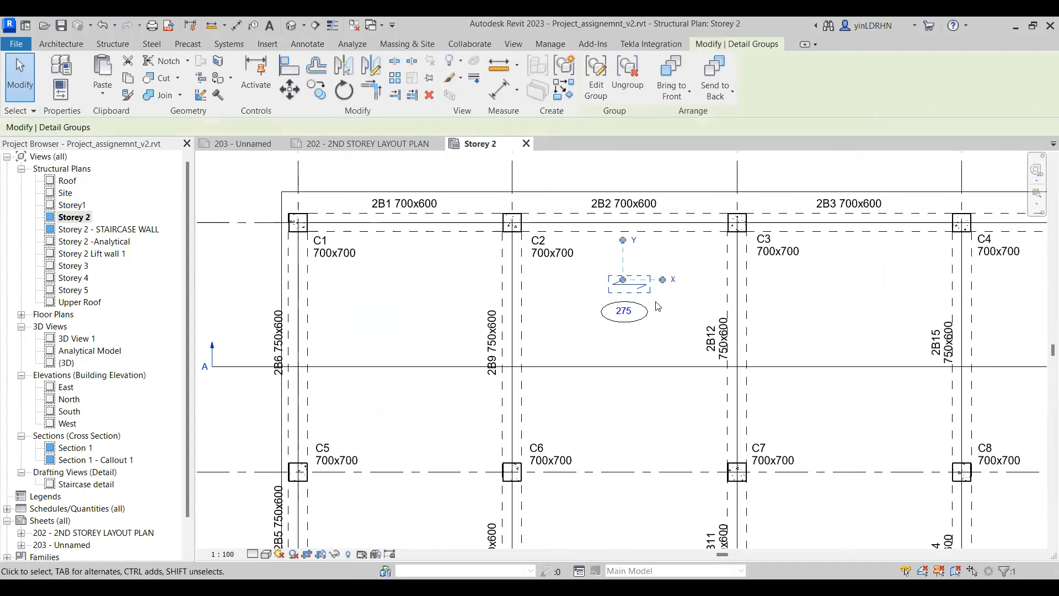
scroll(589, 313, "down", 2)
middle_click_drag(547, 414, 555, 246)
middle_click_drag(540, 326, 575, 122)
scroll(578, 342, "up", 4)
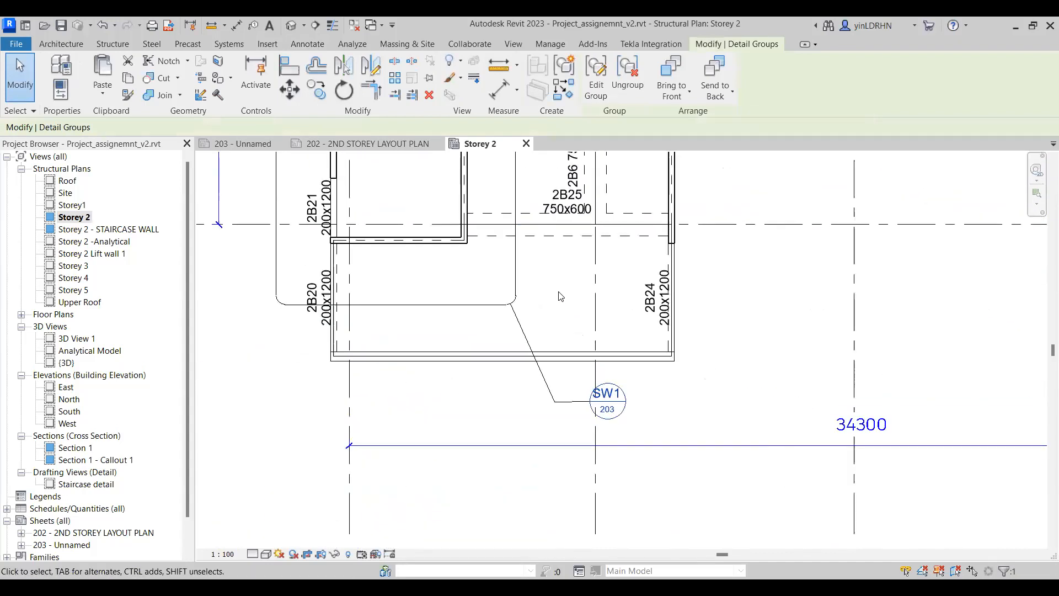
left_click(559, 291)
key("ctrl+v")
scroll(557, 298, "up", 3)
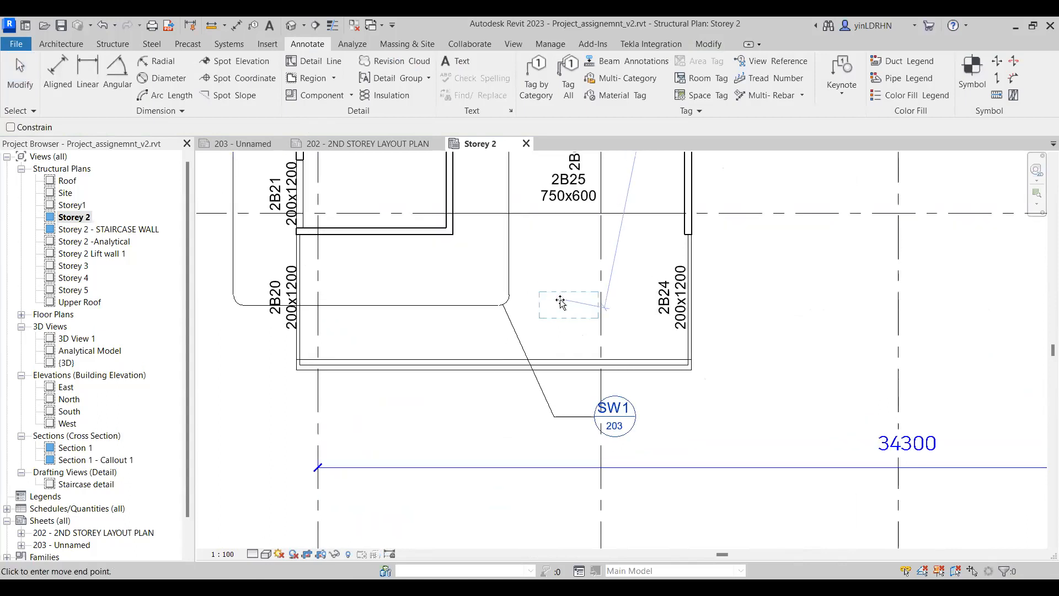
left_click(536, 296)
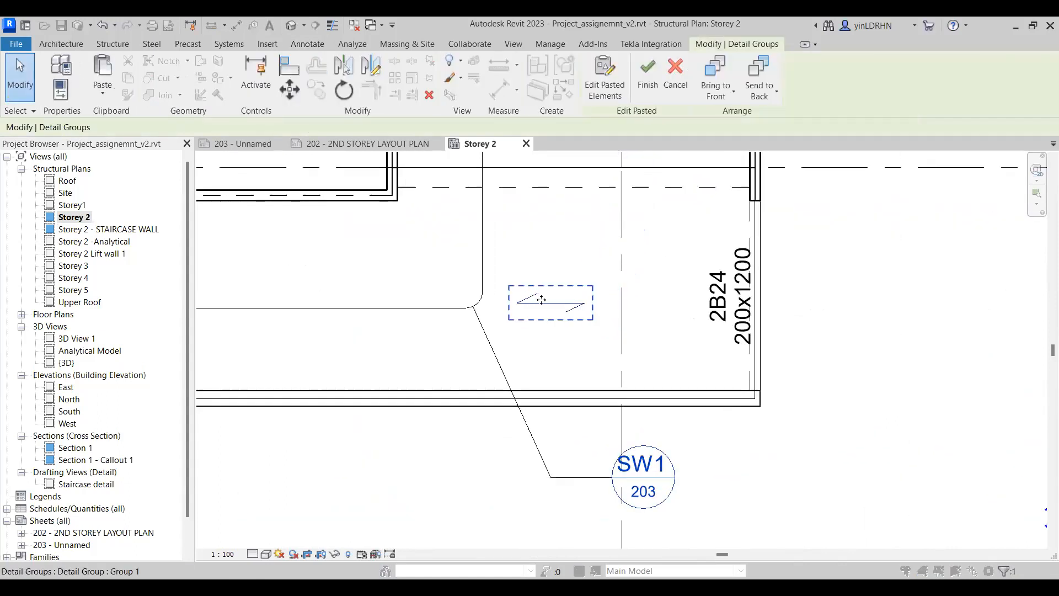
- Rotate the pasted span-direction symbol 90° clockwise so it runs north-south, and finish the paste
left_click(344, 90)
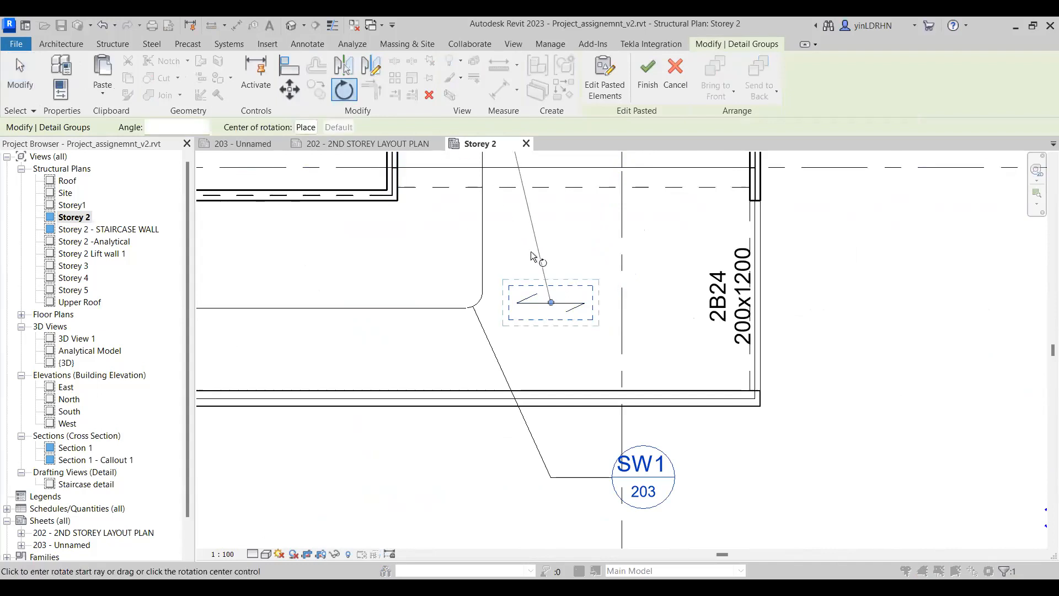
left_click(551, 257)
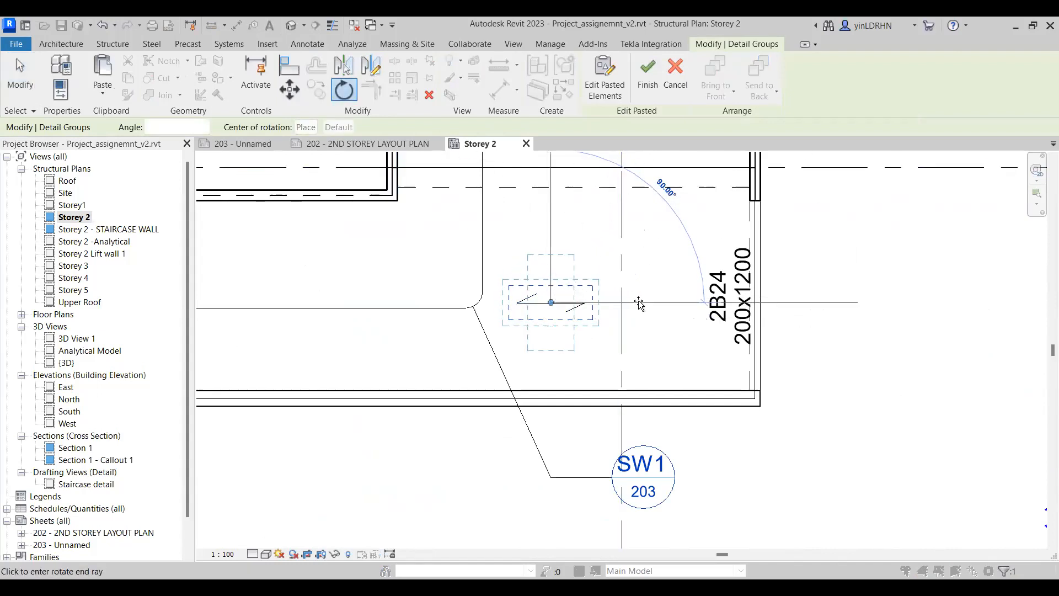
left_click(639, 303)
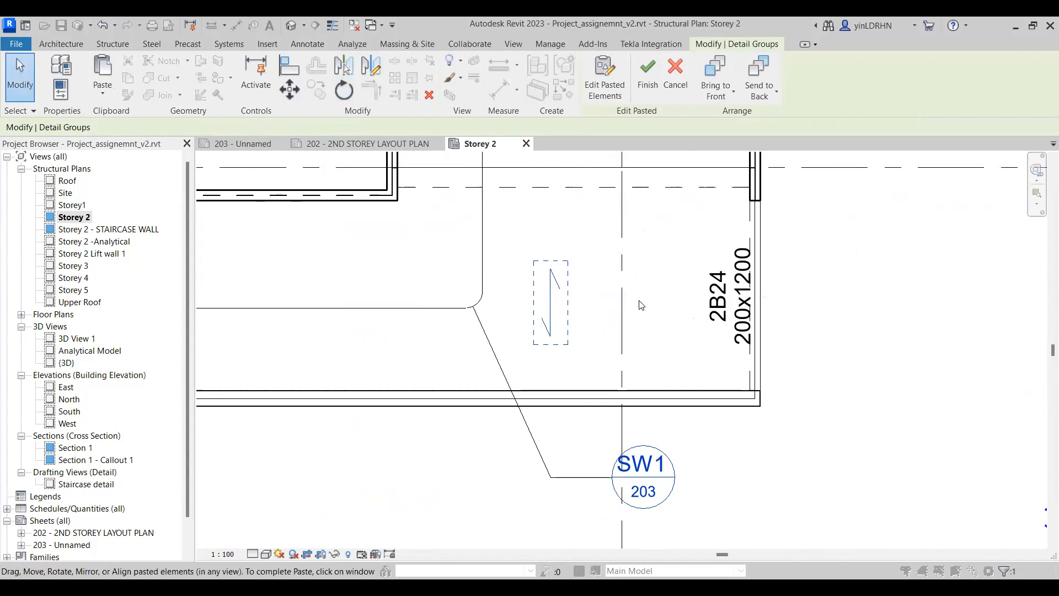
left_click(671, 323)
- Review the annotated Storey 2 plan, including how its slab marks and labels appear on sheet 202 - 2ND STOREY LAYOUT PLAN
scroll(575, 388, "down", 6)
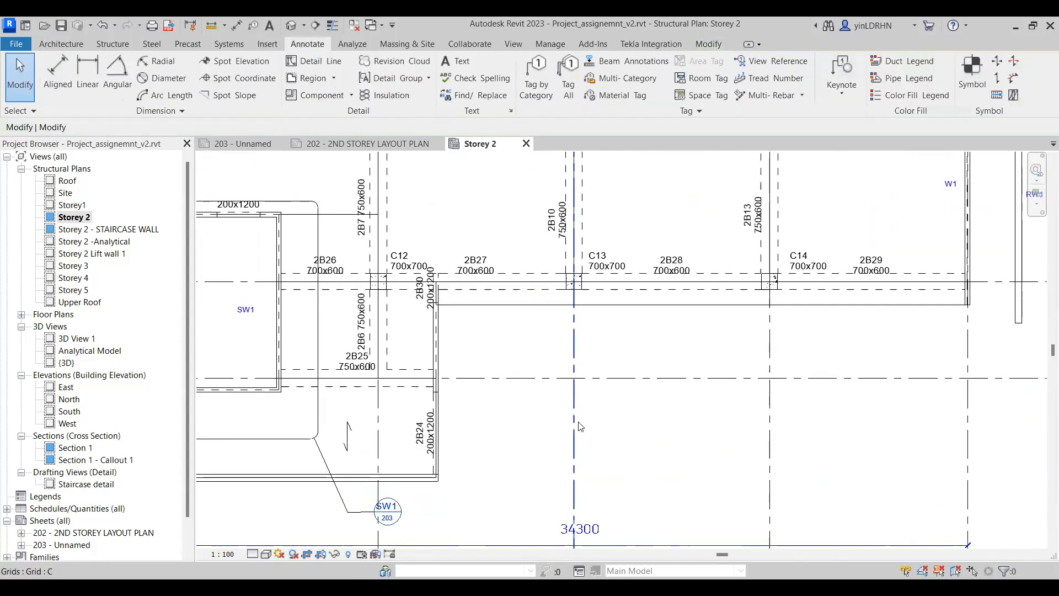
scroll(576, 388, "down", 2)
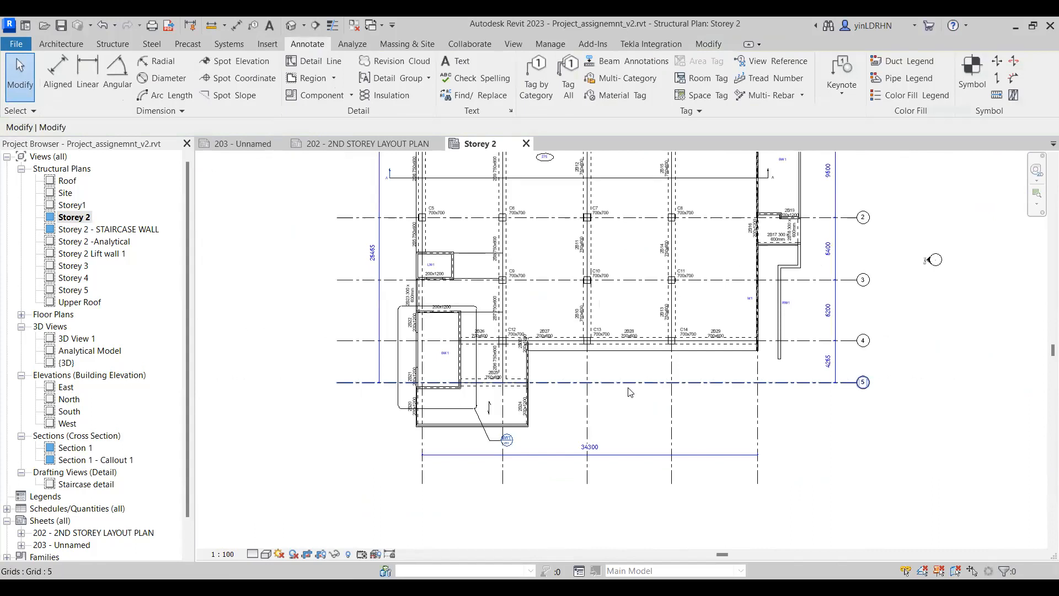
scroll(478, 294, "up", 2)
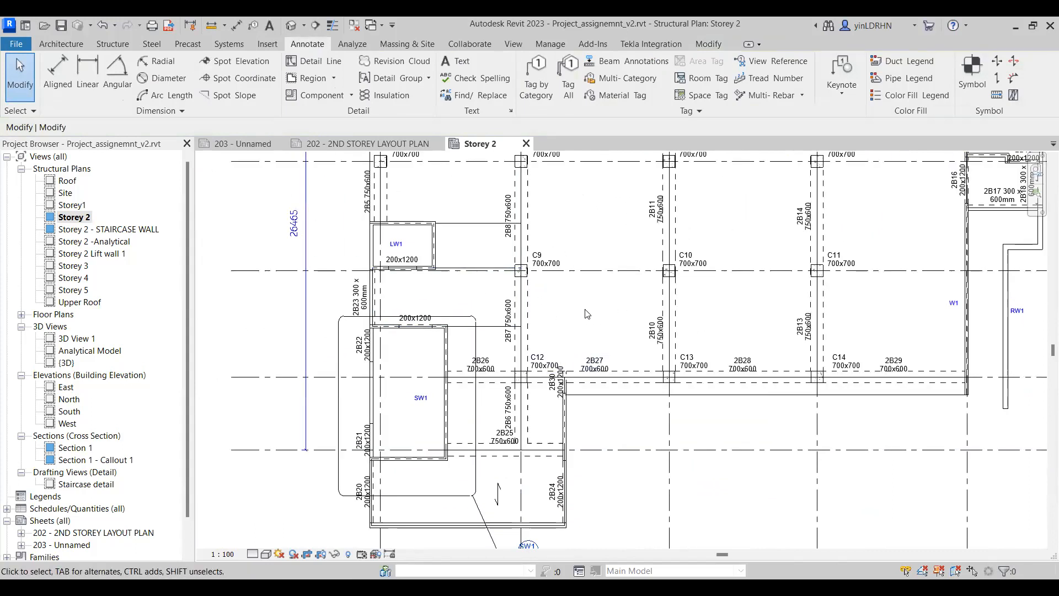
scroll(587, 314, "down", 2)
middle_click_drag(591, 312, 593, 343)
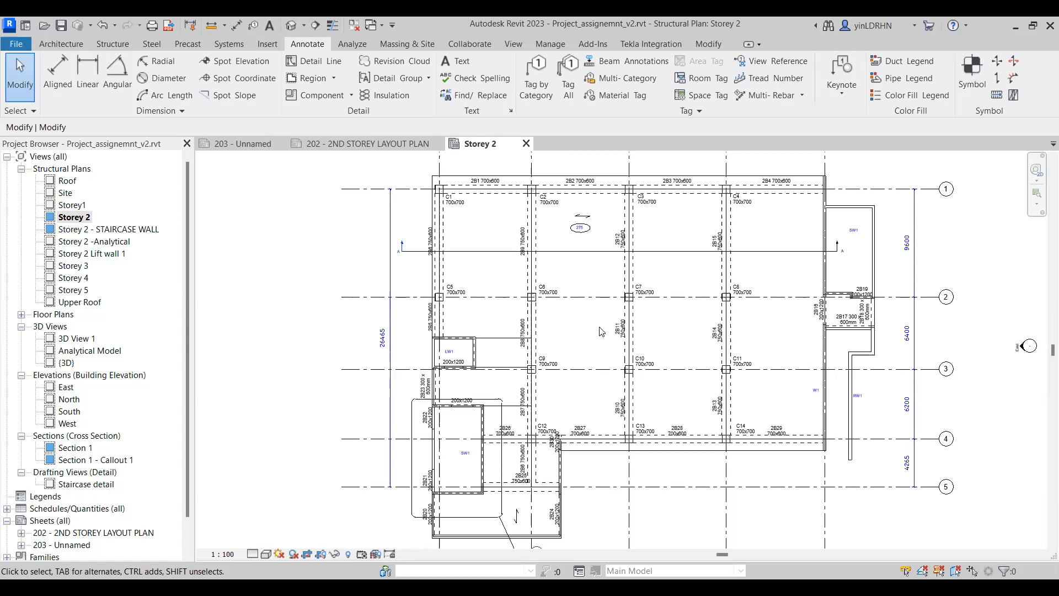
left_click(353, 145)
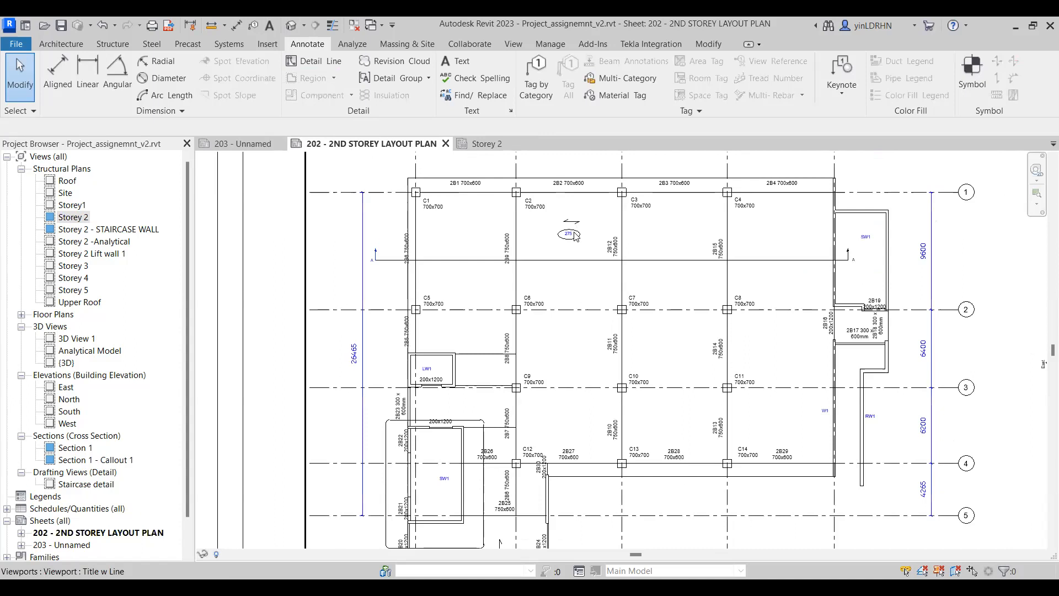
scroll(574, 237, "down", 2)
scroll(595, 507, "up", 3)
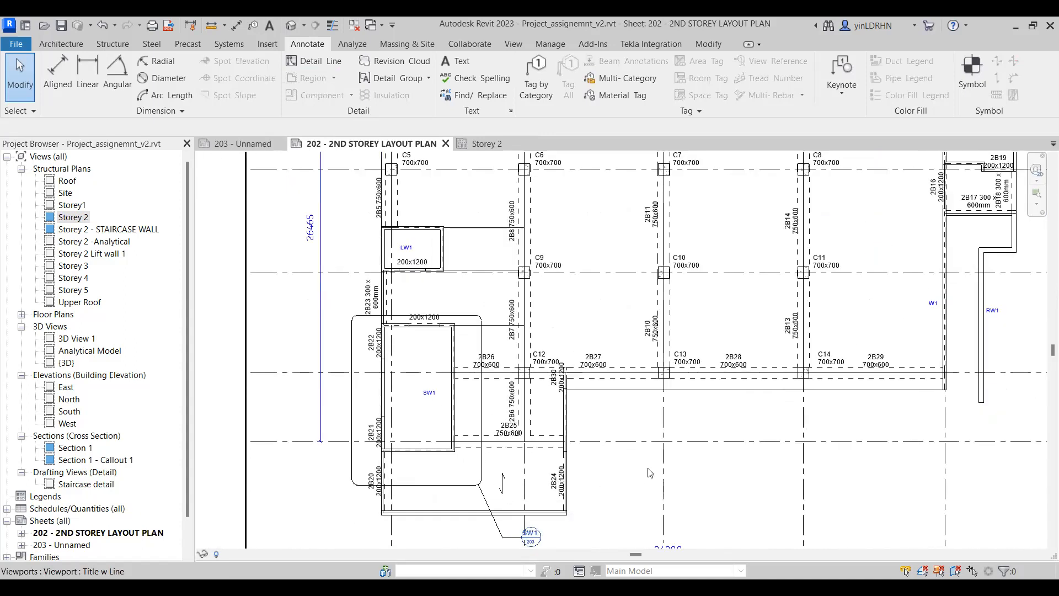
scroll(651, 472, "down", 3)
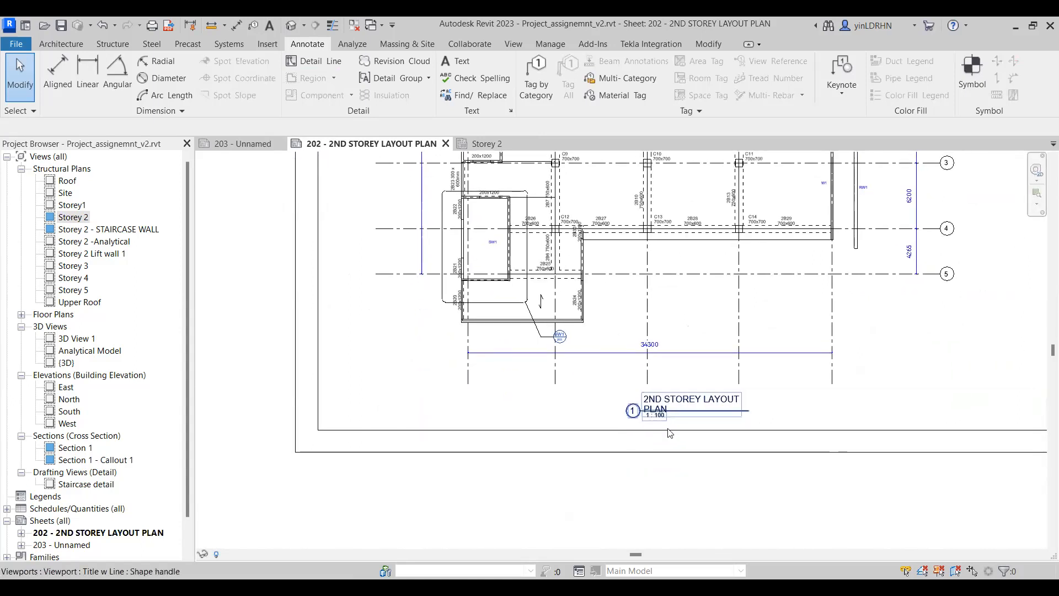
middle_click_drag(859, 356, 561, 470)
scroll(578, 445, "down", 1)
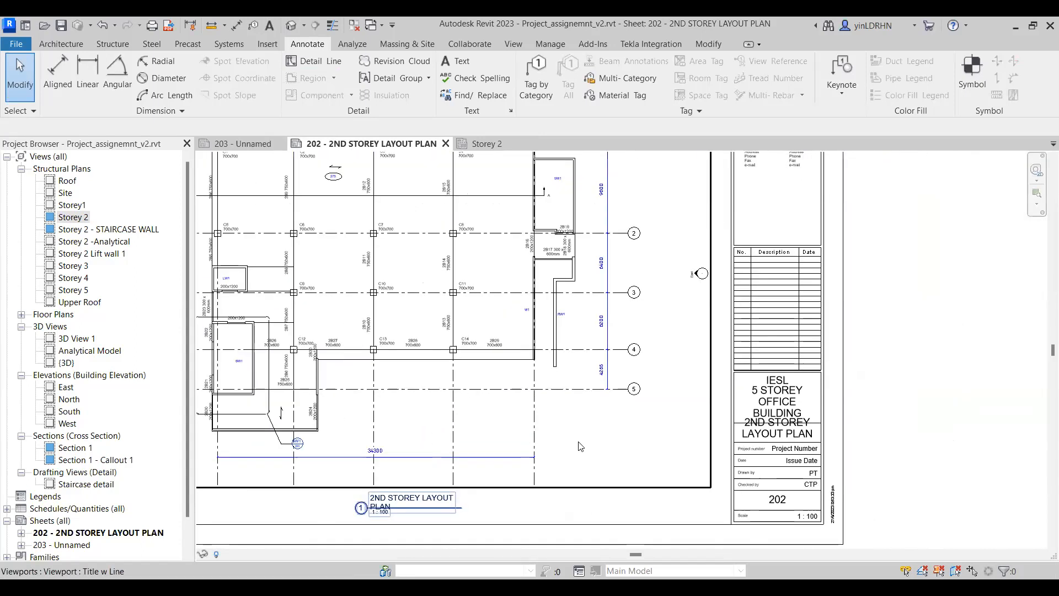
scroll(580, 446, "down", 1)
scroll(643, 342, "down", 2)
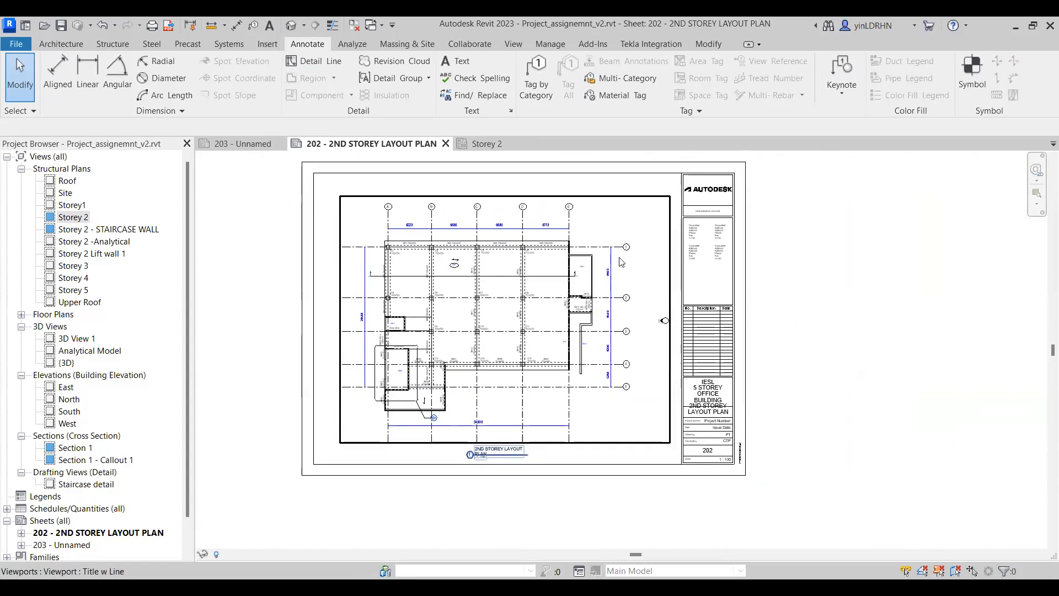
- Move the Storey 2 viewport straight up on sheet 202 so its frame sits near the title block's upper border
left_click(513, 391)
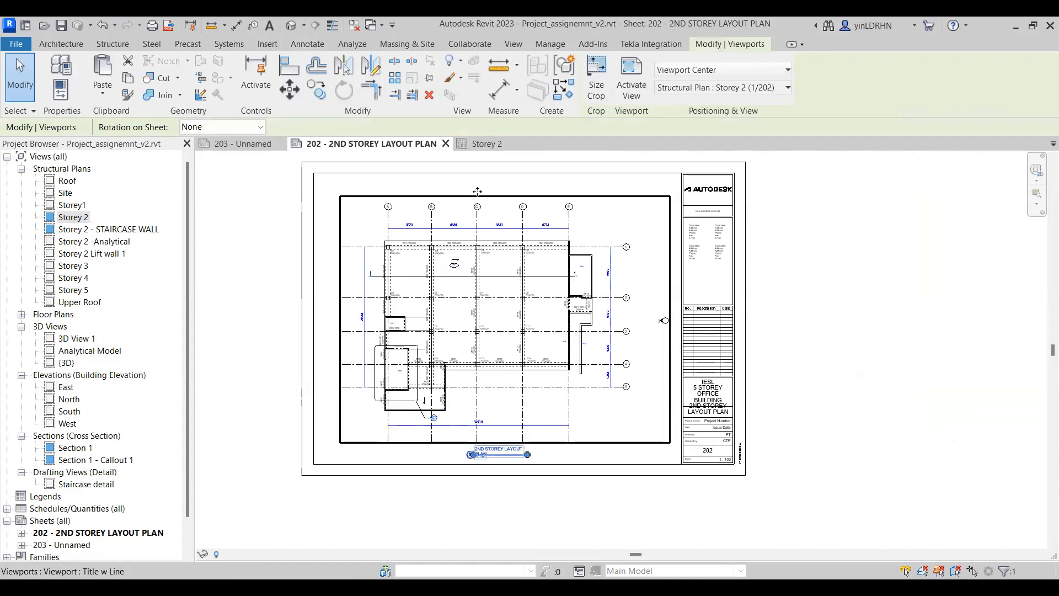
double_click(342, 248)
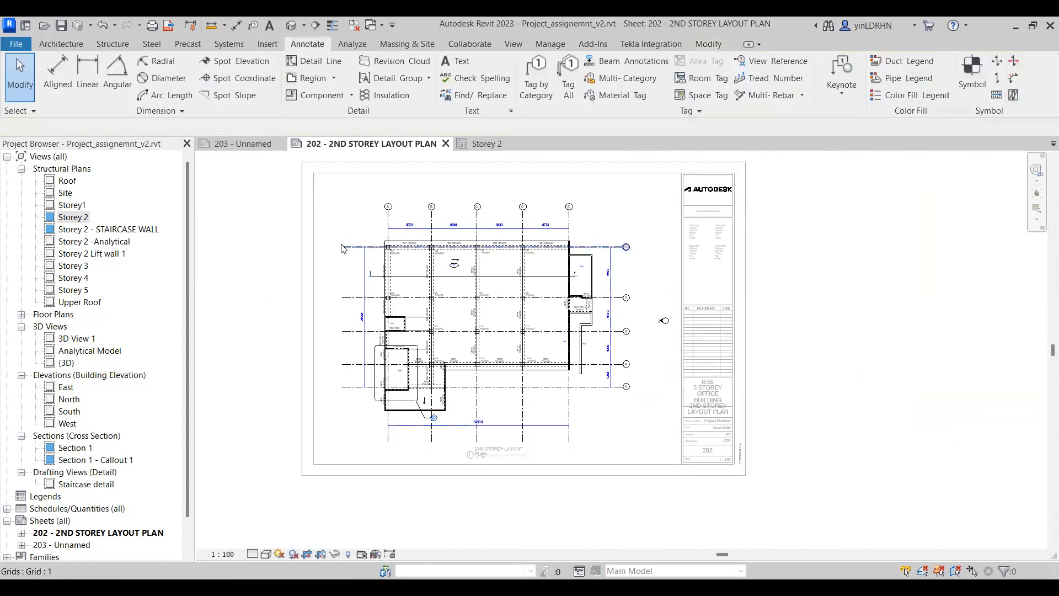
double_click(337, 375)
left_click(342, 391)
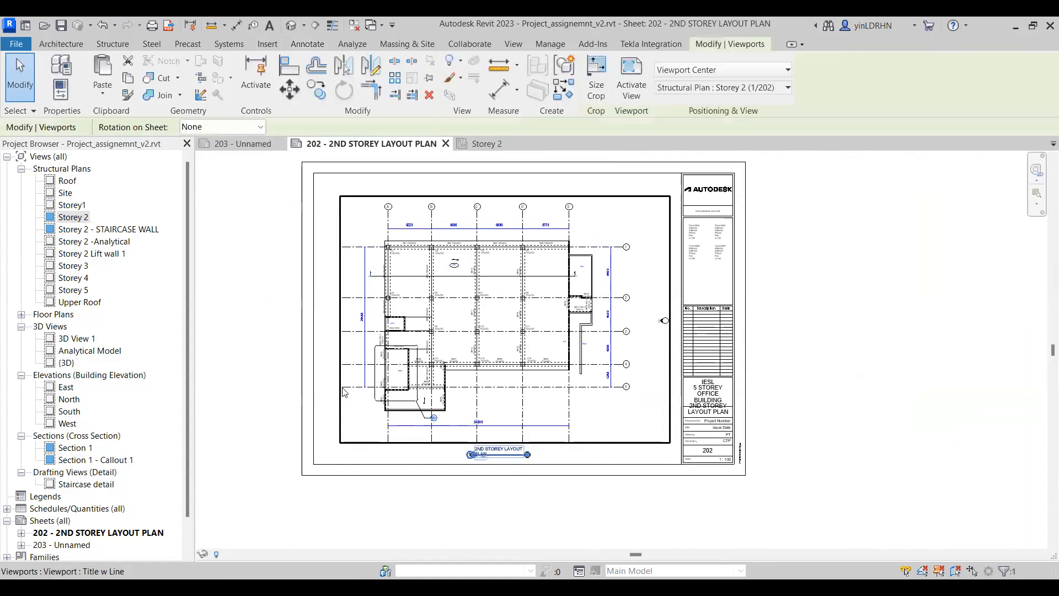
left_click(290, 90)
left_click(469, 197)
left_click(465, 184)
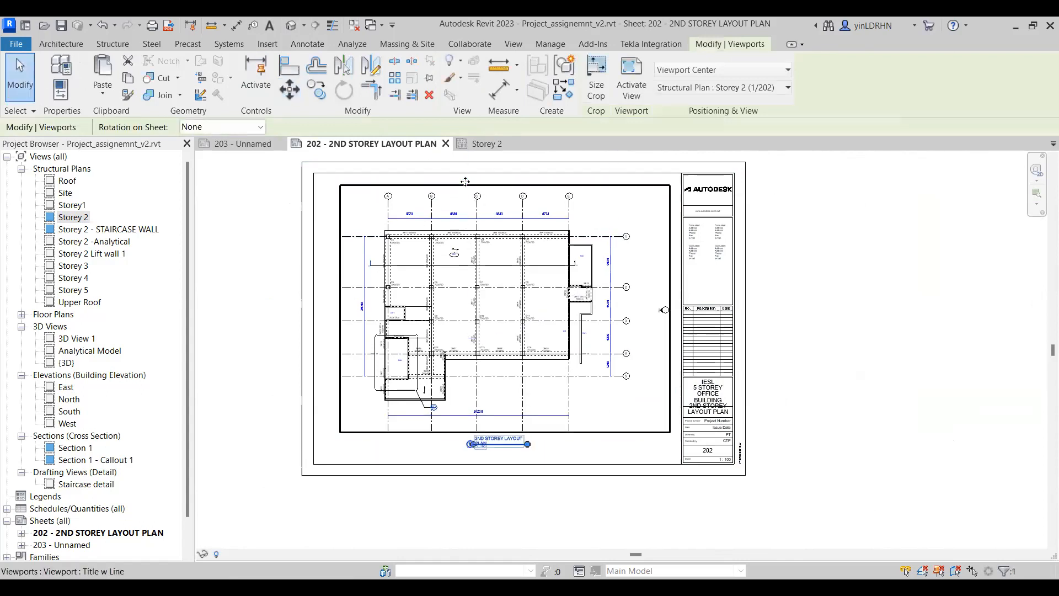
scroll(465, 182, "up", 2)
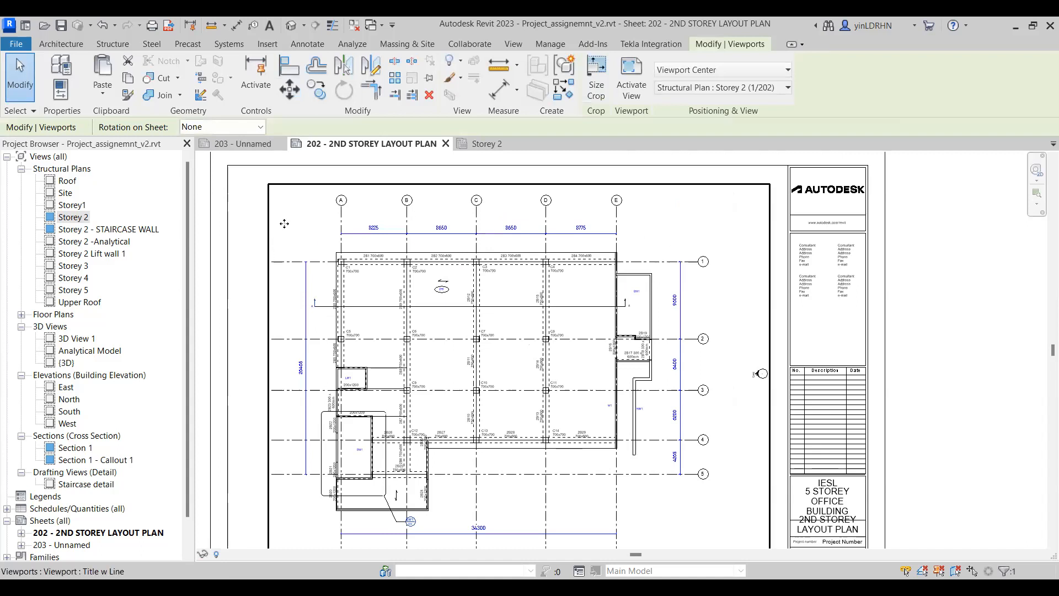
- Move the Storey 2 viewport about 15 mm further up on sheet 202, freeing space beneath its view title
left_click(290, 89)
left_click(512, 190)
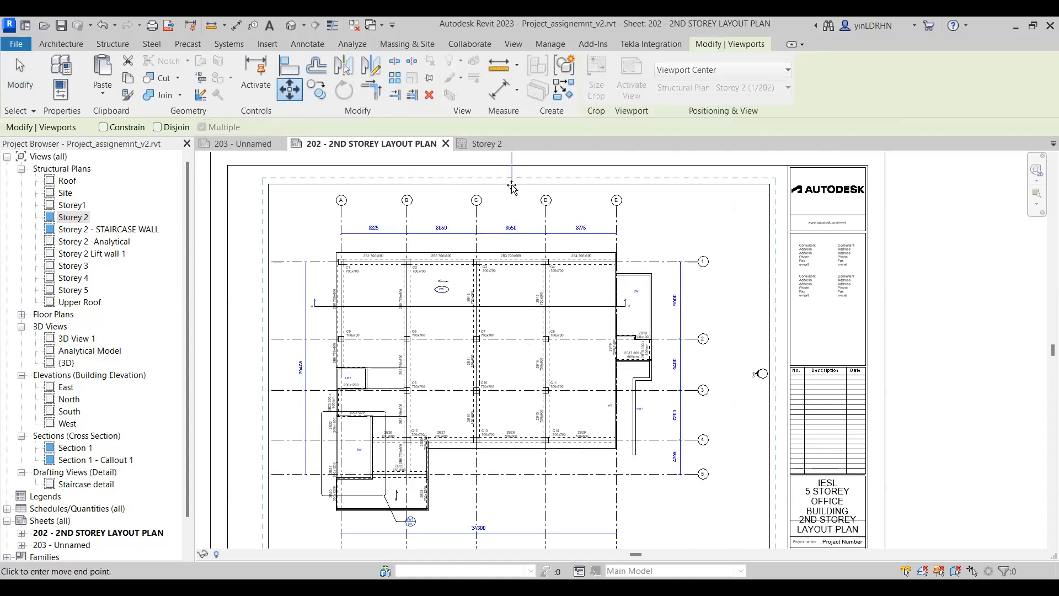
scroll(512, 177, "up", 2)
left_click(513, 185)
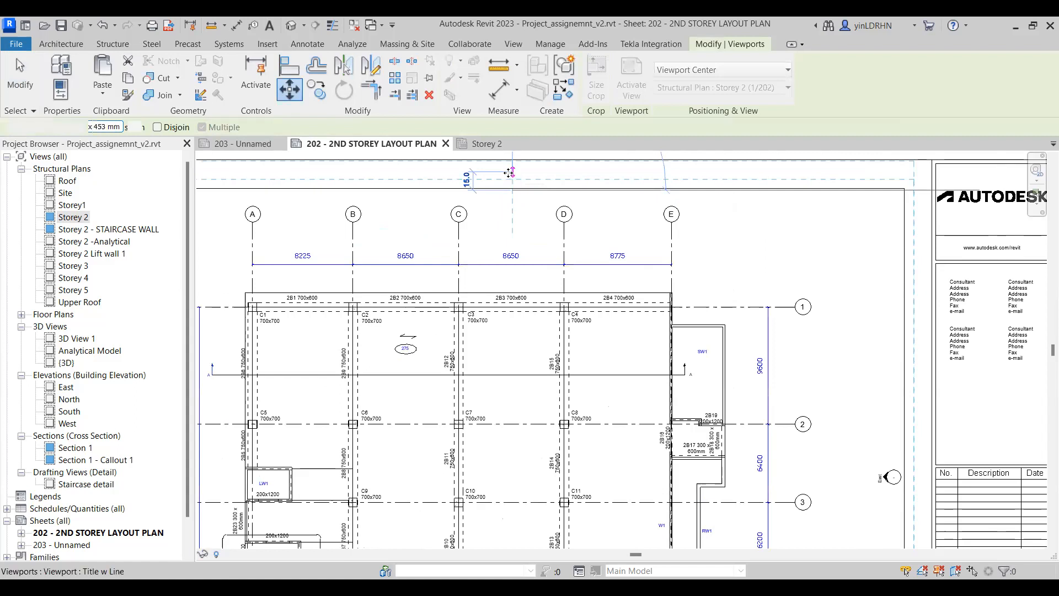
scroll(515, 189, "down", 3)
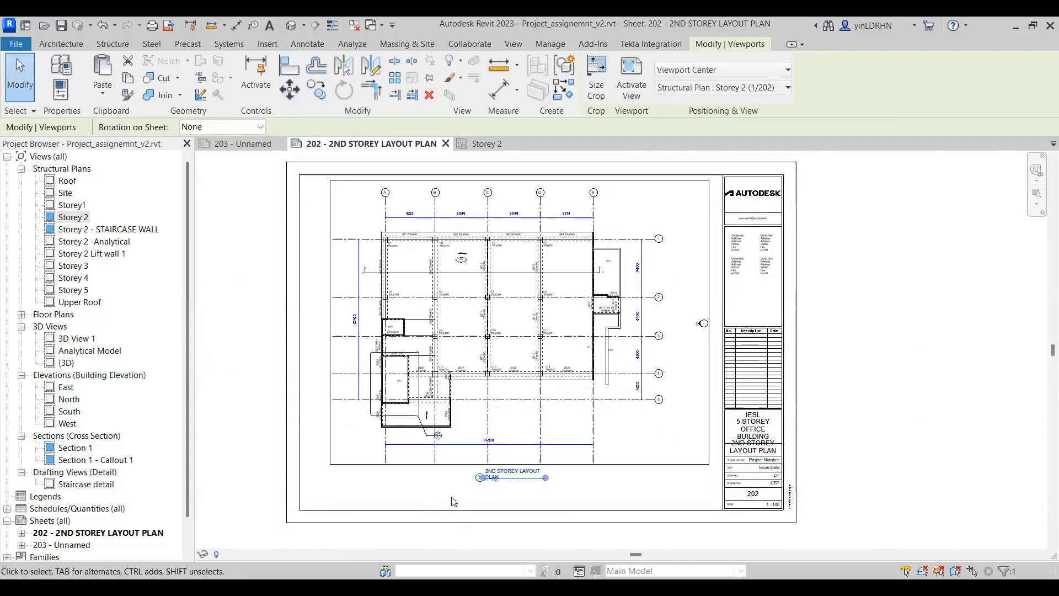
left_click(466, 495)
- Place a text note below the 2ND STOREY LAYOUT PLAN title, headed NOTE with the line "1. ALL CONCRETE GRADE SHALL BE C32/40 UNO"
scroll(496, 501, "up", 2)
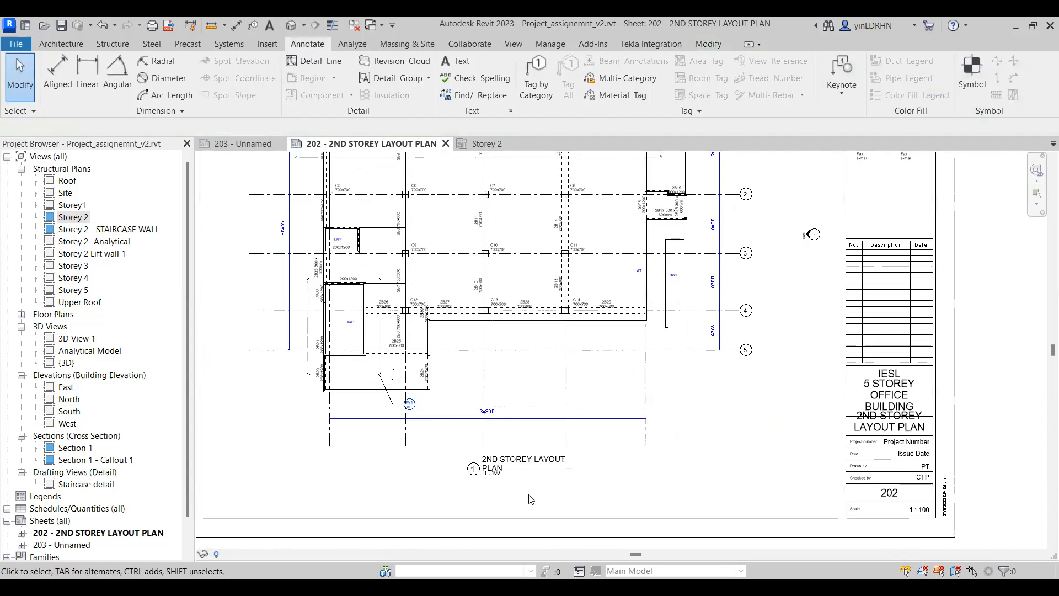
middle_click_drag(530, 500, 528, 408)
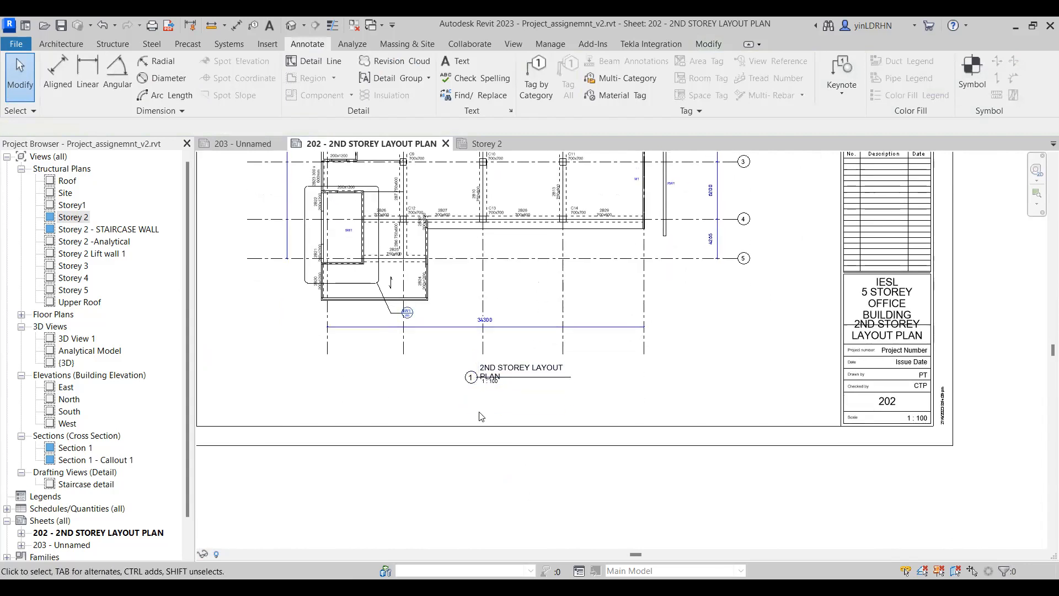
scroll(482, 417, "up", 2)
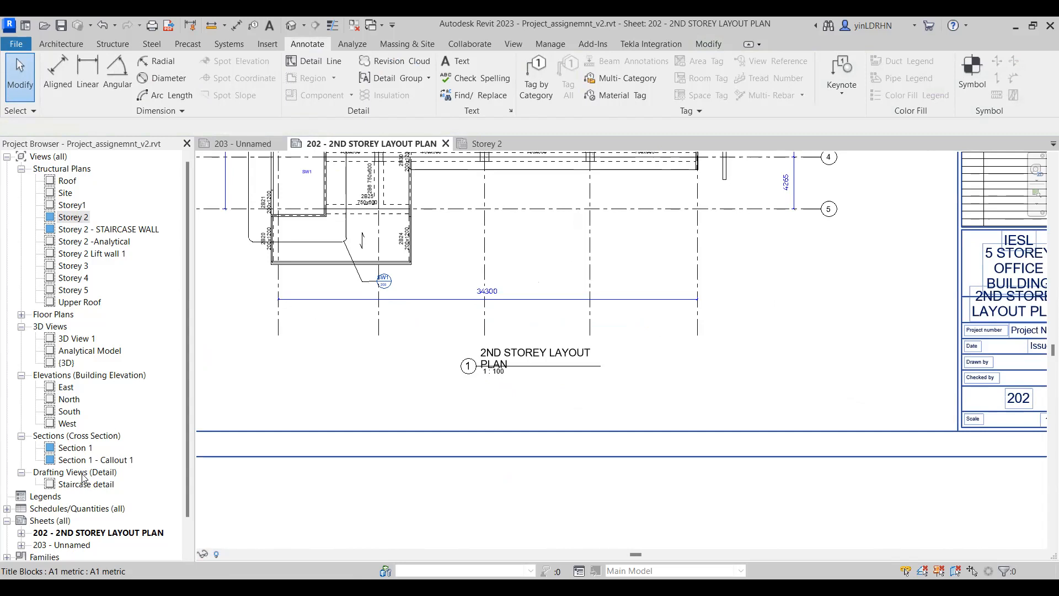
left_click(457, 63)
left_click_drag(464, 391, 705, 421)
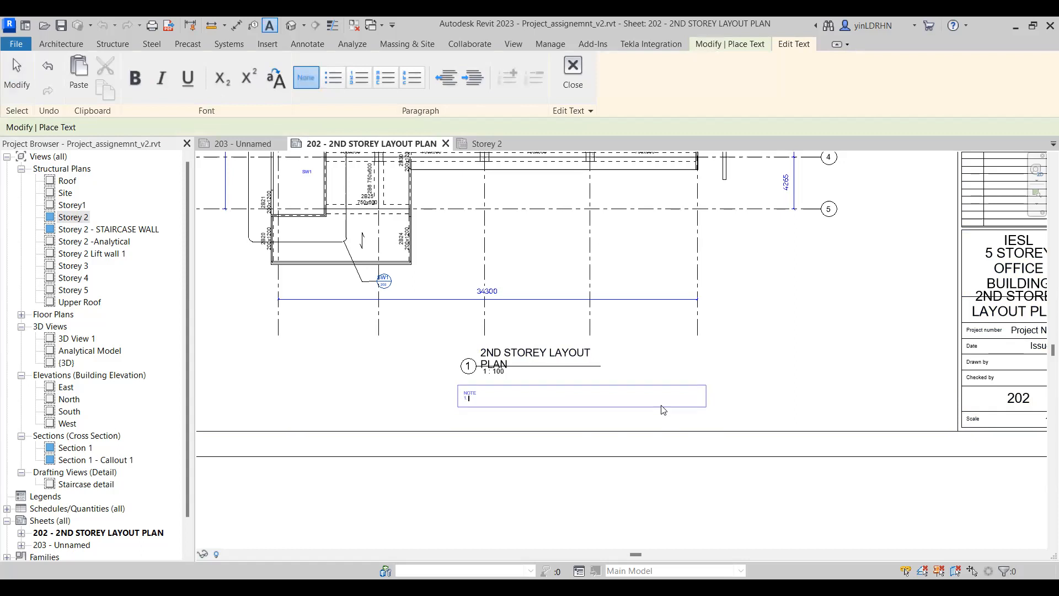
type("1. ALL CONCRETE GRADE SHALL BE C32/40 UNO")
key("Return")
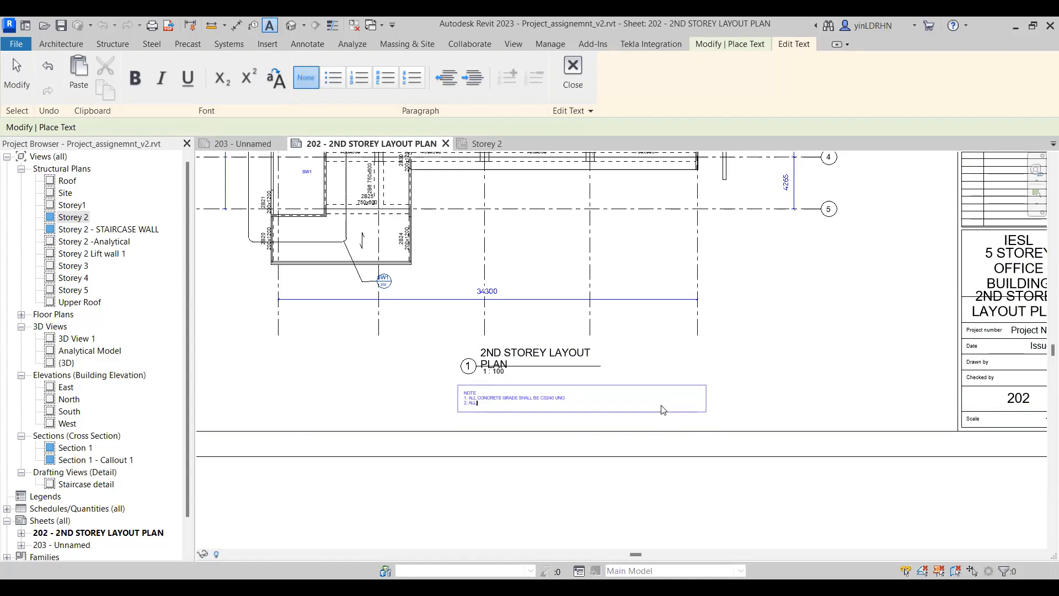
- Add the second note line "2. ALL SLAB THICKNESS SHALL BE 275 mm uno" and keep the changes to the text note
type("2. ALL SLAB")
type("THICKNESS SHALL BE")
key("Escape")
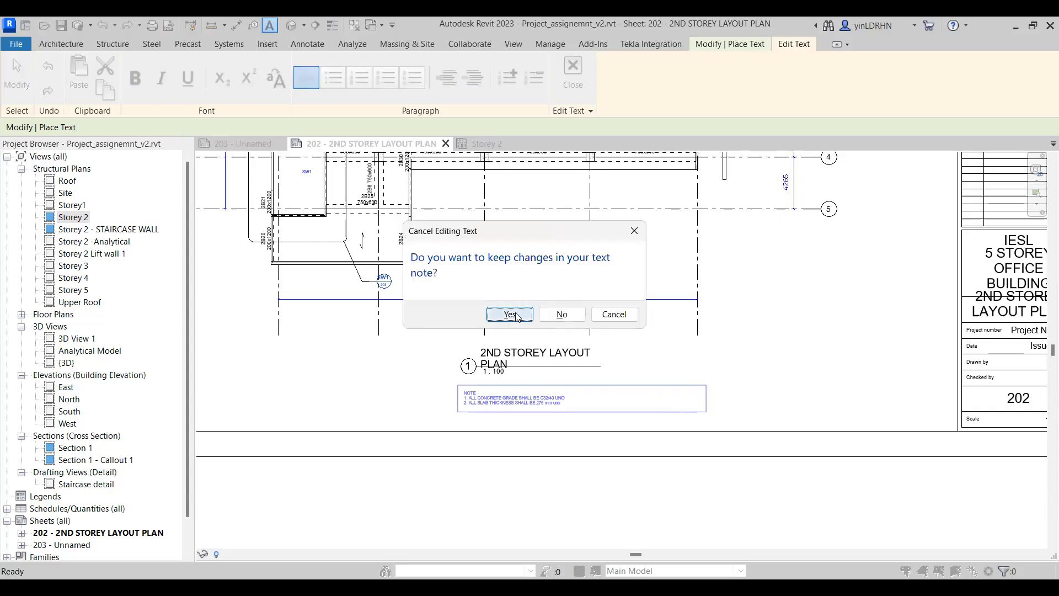
left_click(510, 315)
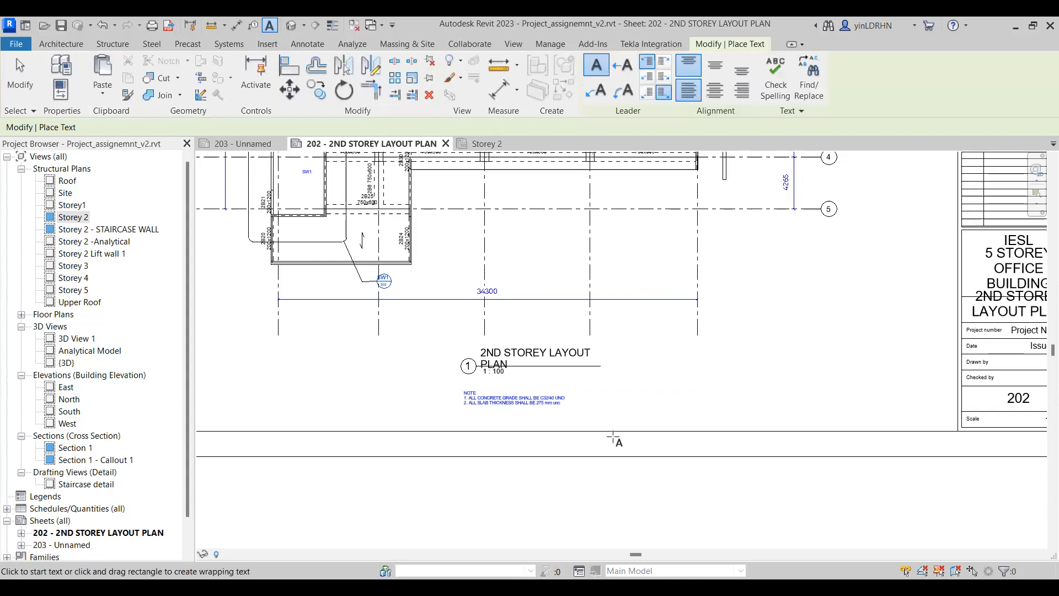
key("Escape")
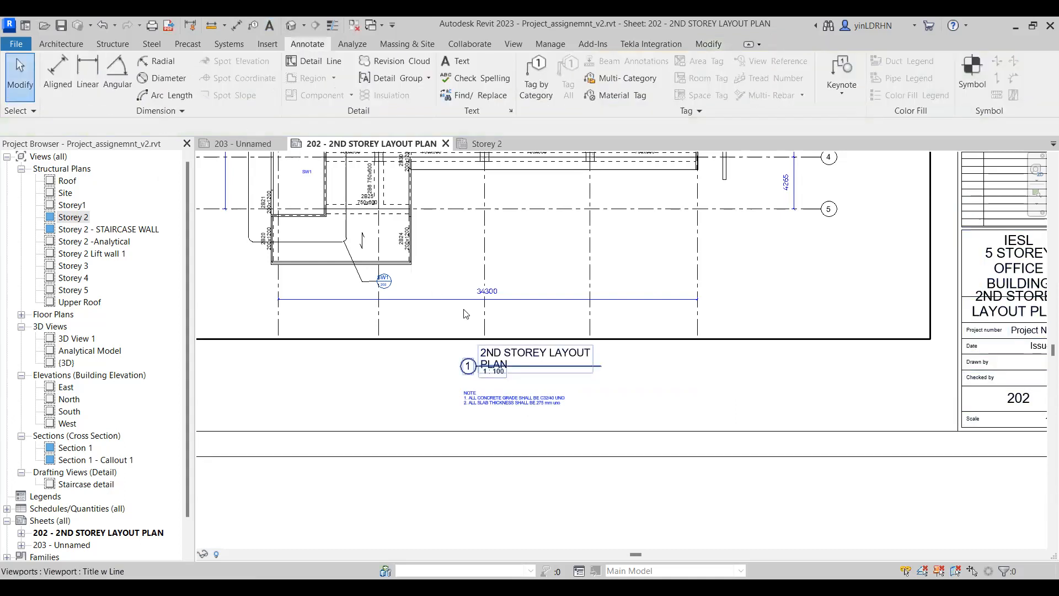
- Review the complete sheet 202, checking the staircase and lift wall area, slab symbols and the note below the title
scroll(496, 318, "down", 3)
scroll(496, 318, "down", 3)
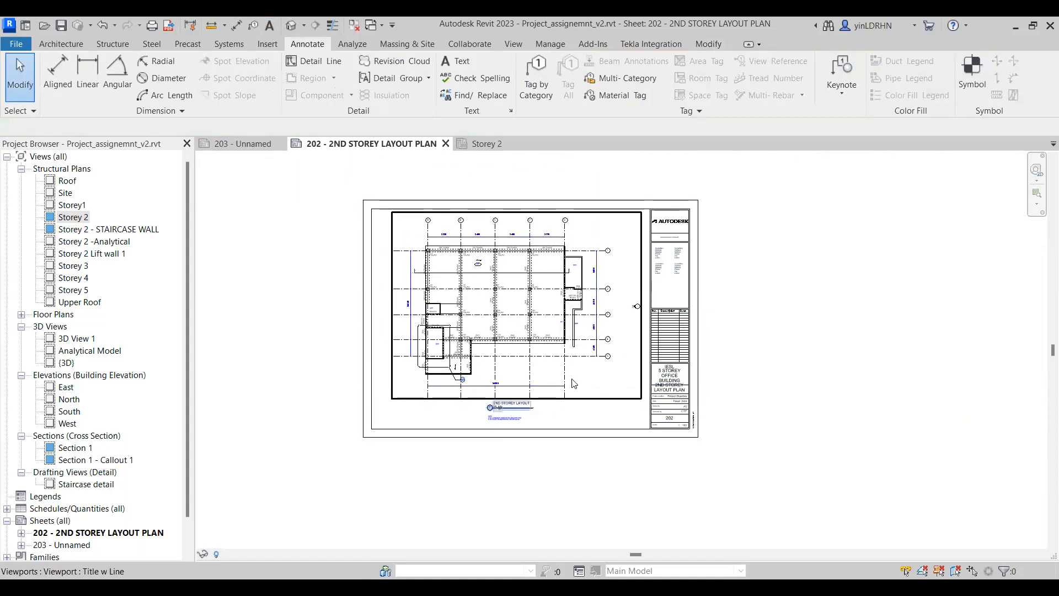
scroll(465, 386, "up", 3)
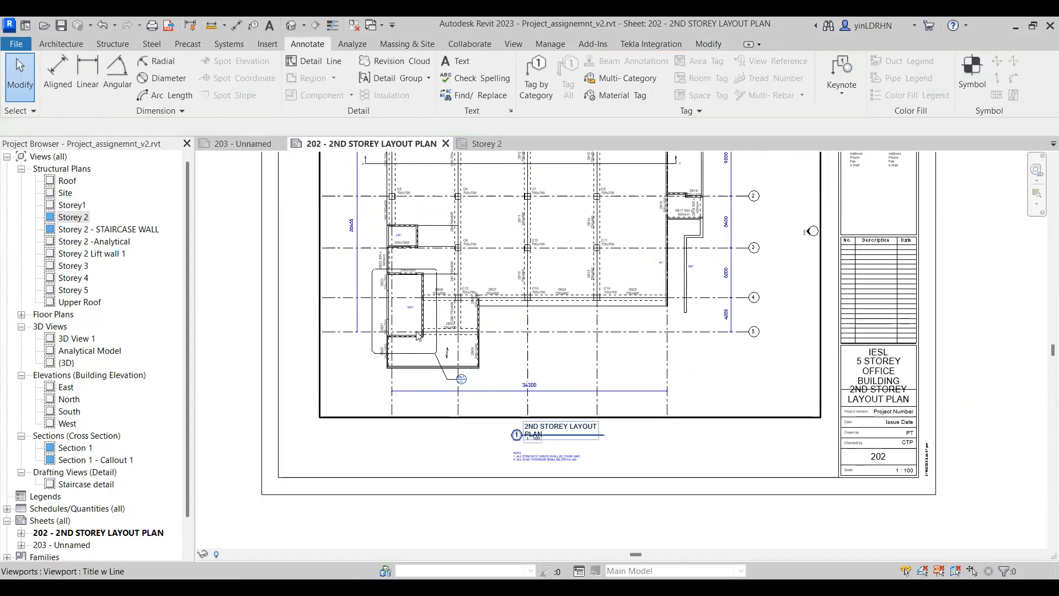
scroll(418, 333, "up", 3)
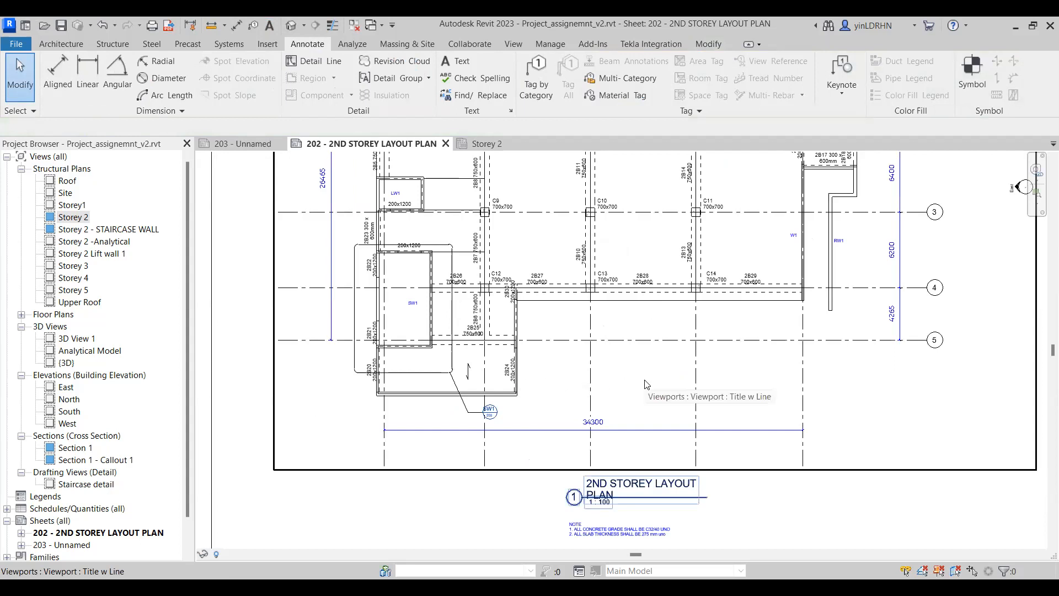
scroll(711, 380, "down", 1)
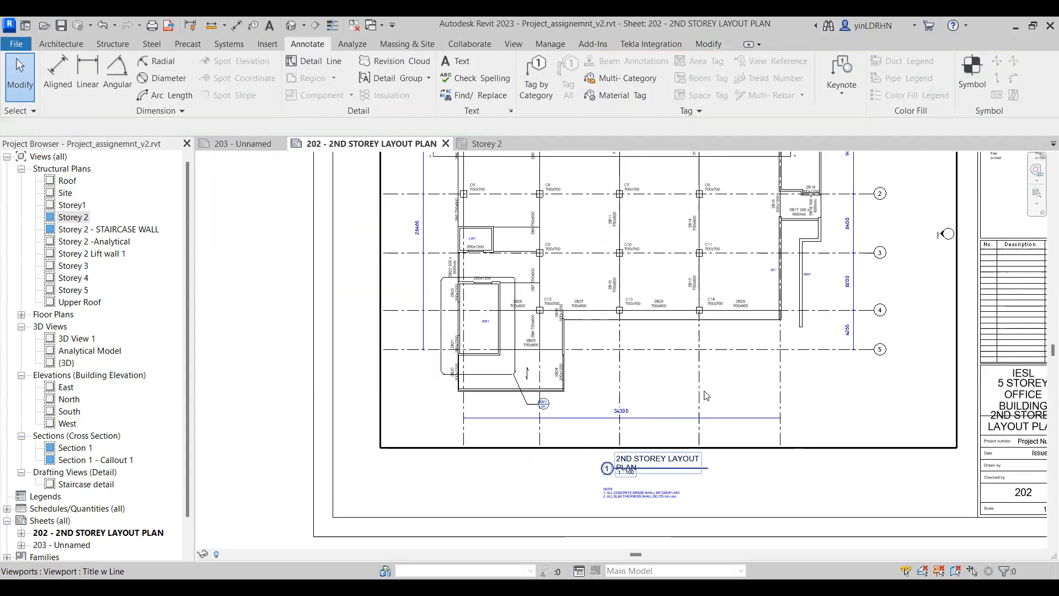
middle_click_drag(625, 356, 610, 425)
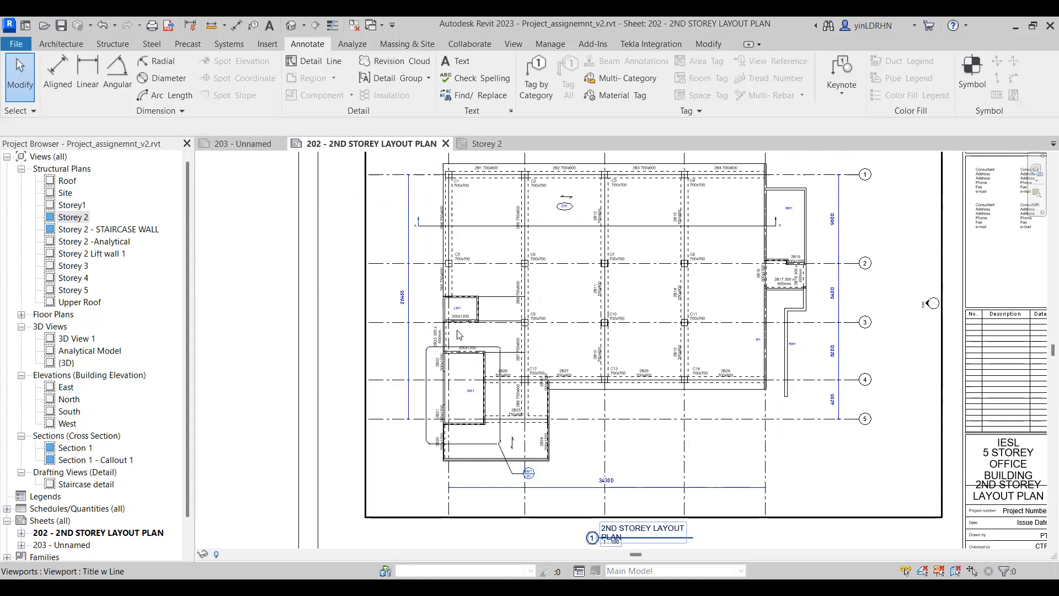
scroll(539, 484, "up", 2)
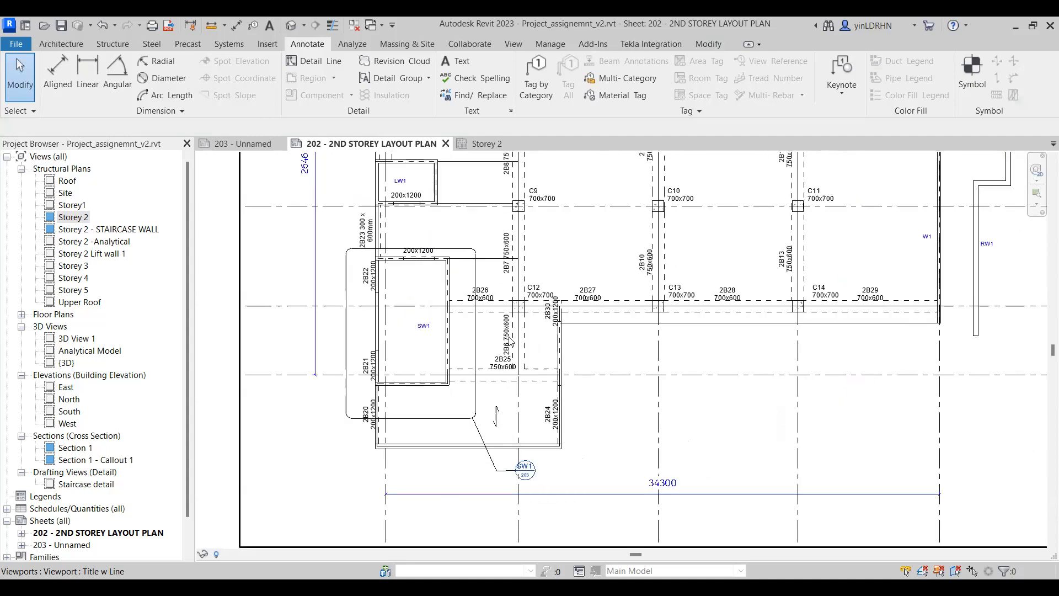
scroll(502, 381, "down", 1)
scroll(488, 437, "down", 3)
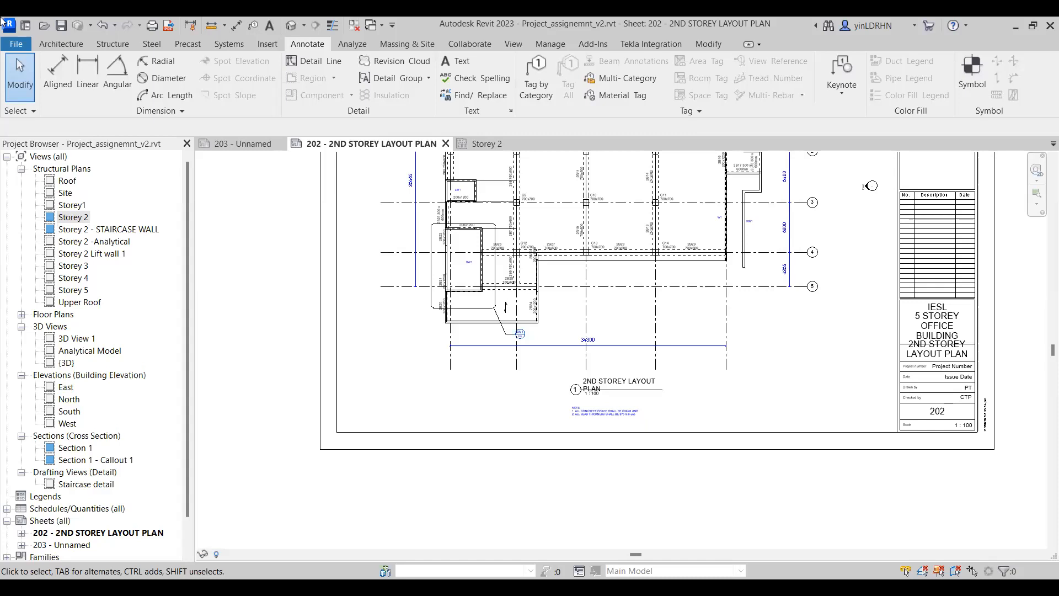
- Save the project with the notes added to sheet 202
left_click(61, 25)
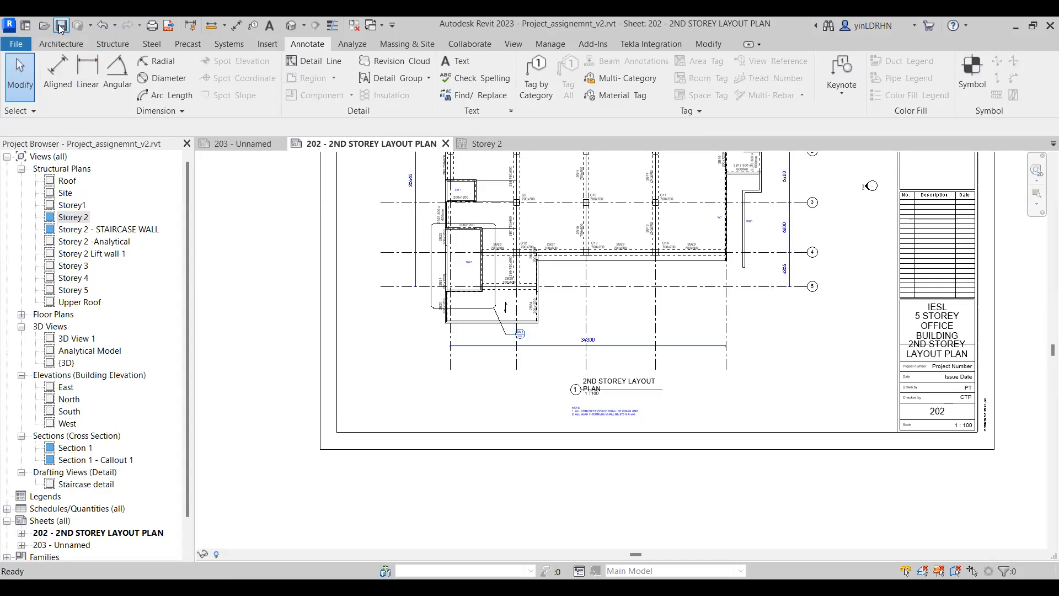
scroll(541, 422, "down", 2)
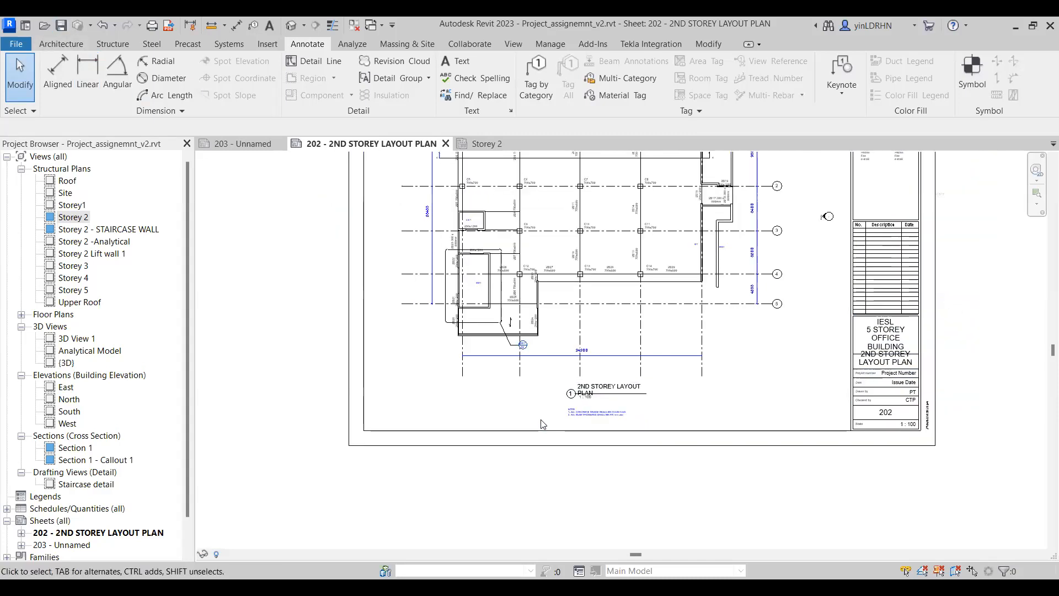
scroll(541, 422, "down", 1)
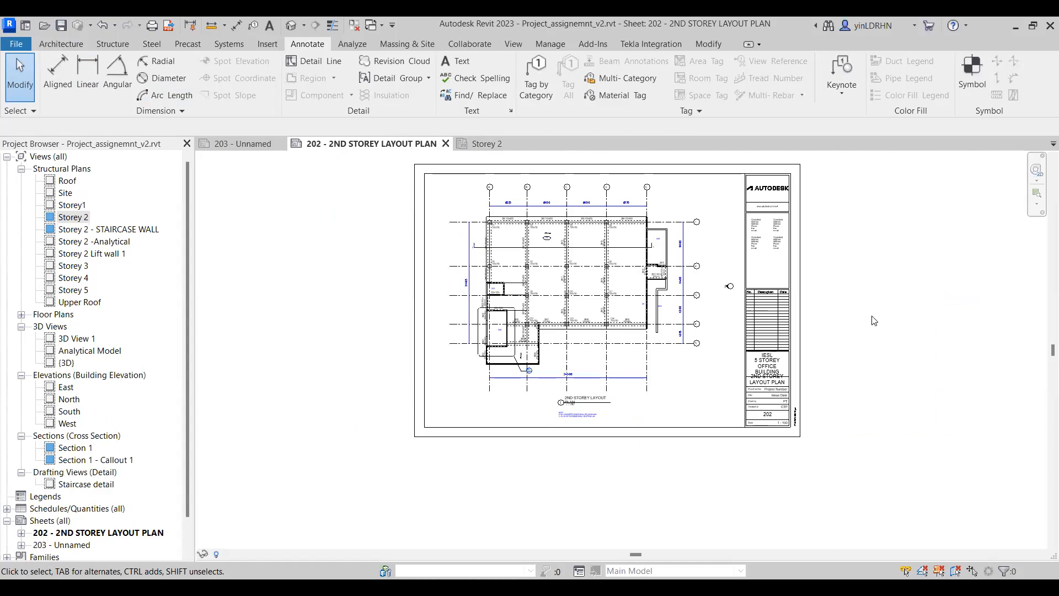
left_click(799, 297)
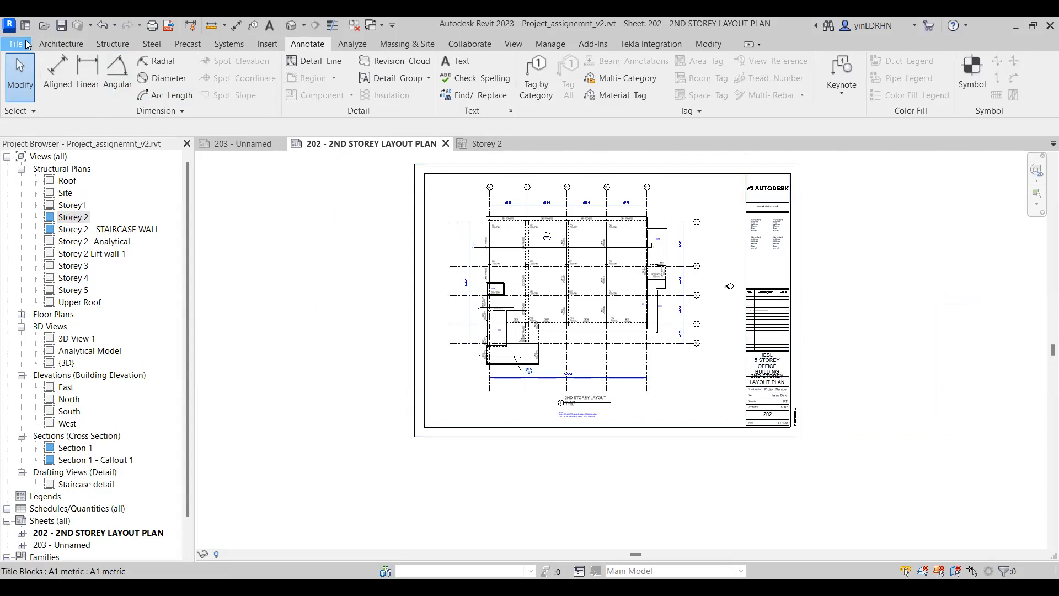
- Start a print job for the project and choose Microsoft Print to PDF as the printer
left_click(27, 45)
mouse_move(76, 305)
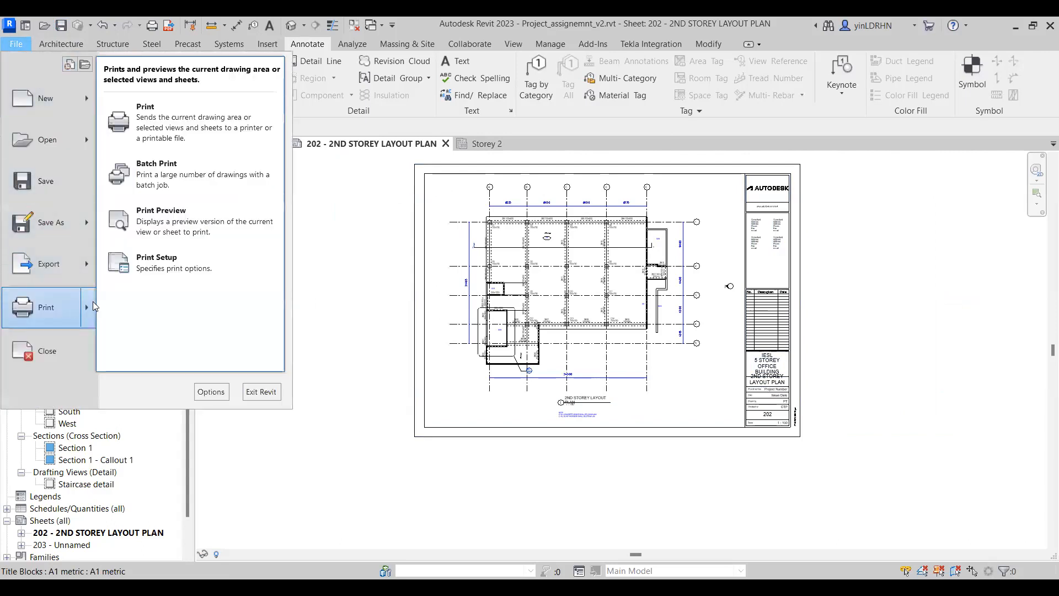
left_click(163, 129)
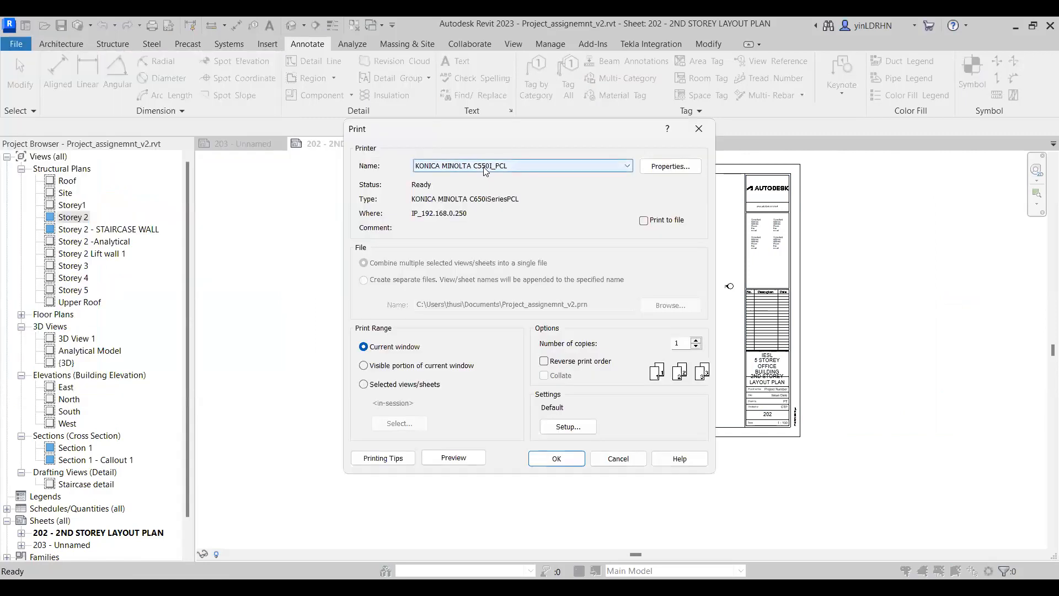
left_click(485, 175)
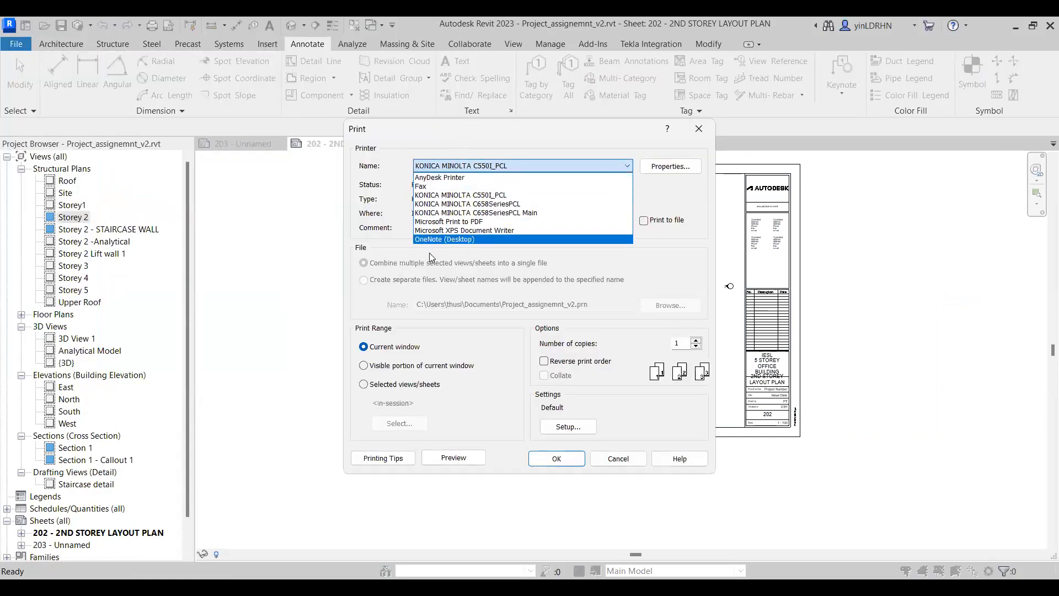
left_click(444, 221)
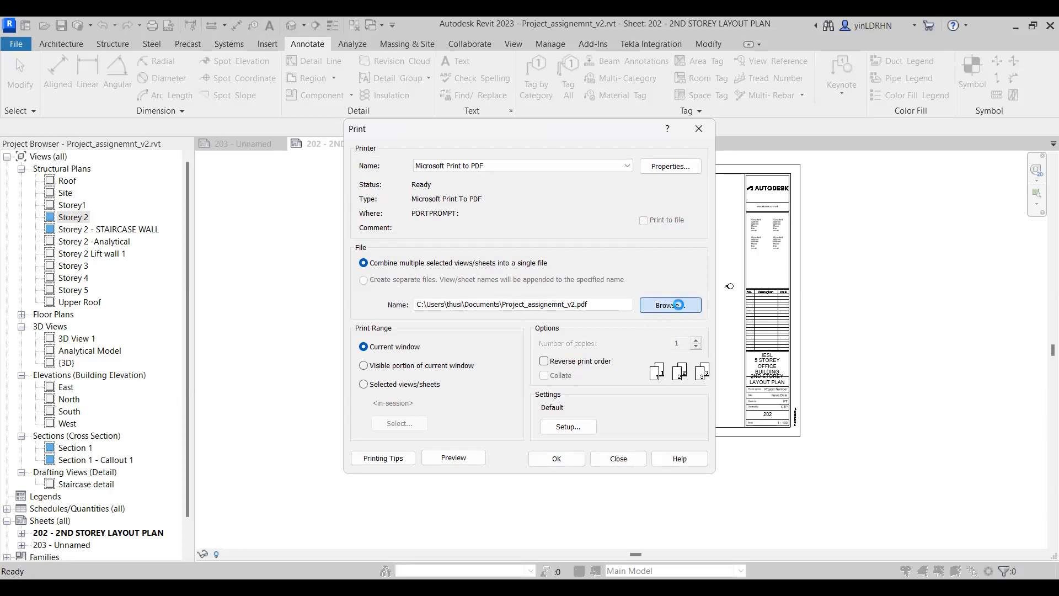
- Set the PDF output location to the Desktop with the file name Project_assignemnt_v2
left_click(671, 305)
left_click(143, 407)
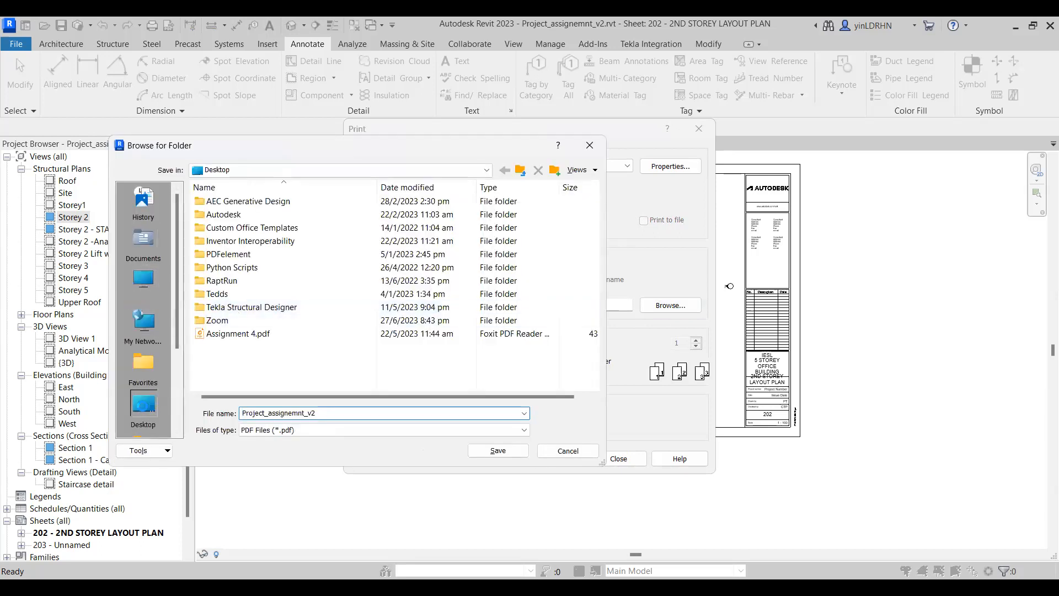
left_click(498, 451)
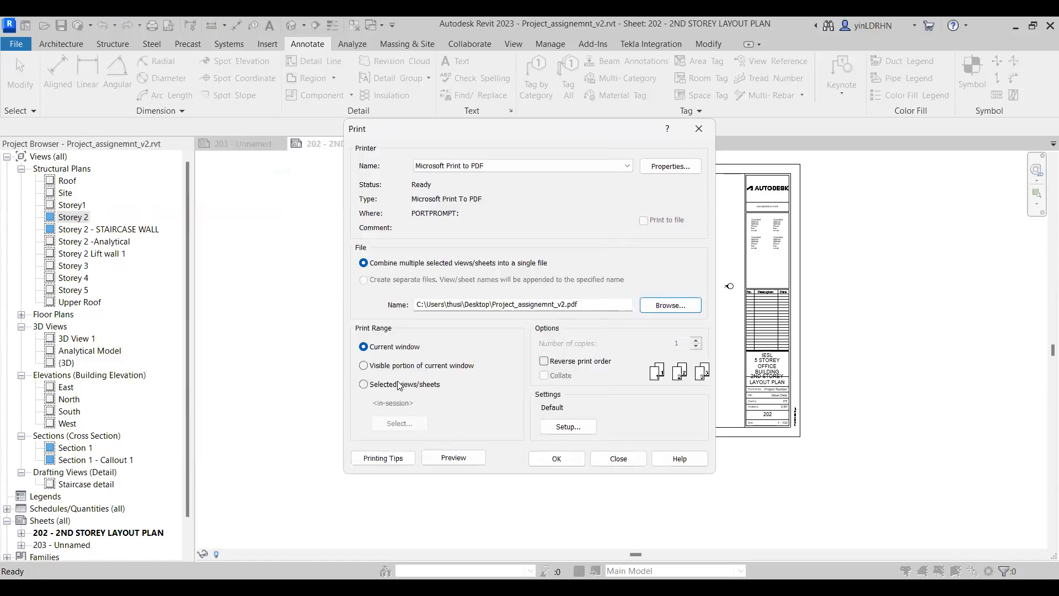
- Set the print range to selected views/sheets and include only Sheet: 202 - 2ND STOREY LAYOUT PLAN
left_click(365, 385)
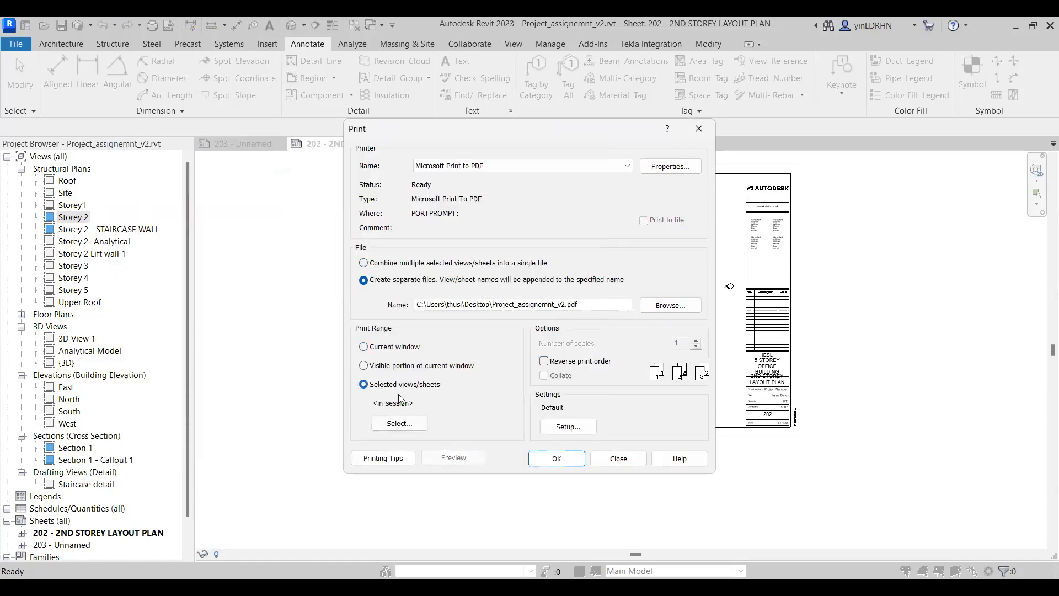
left_click(405, 429)
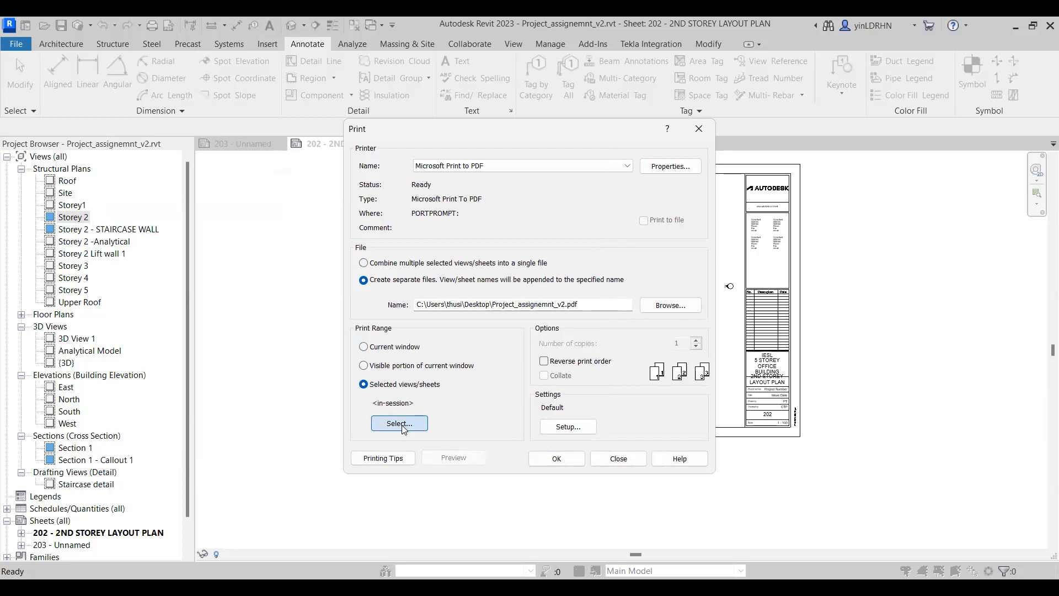
scroll(498, 413, "down", 3)
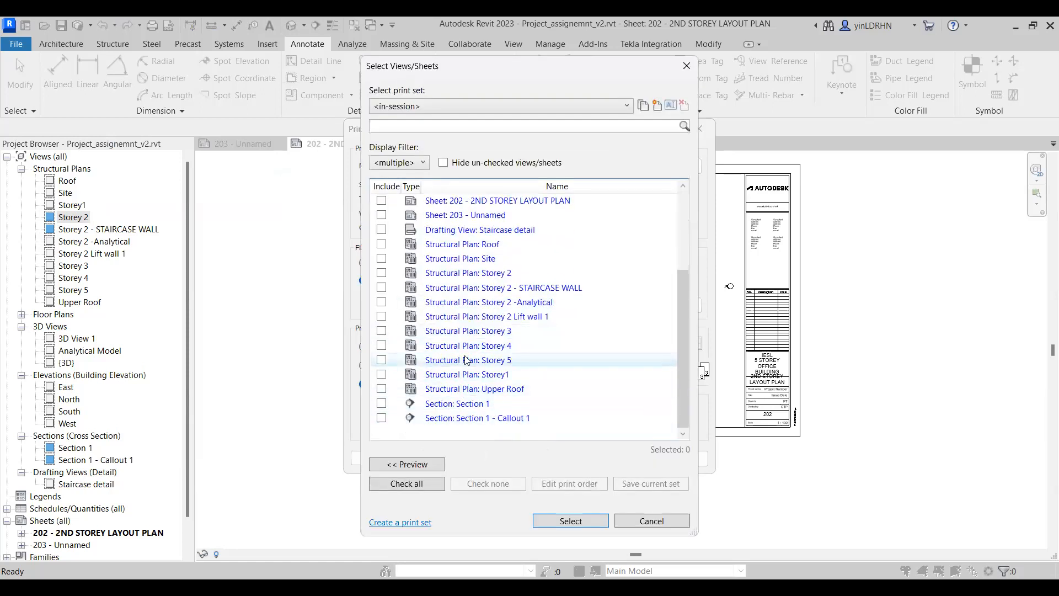
scroll(557, 326, "up", 1)
left_click(381, 246)
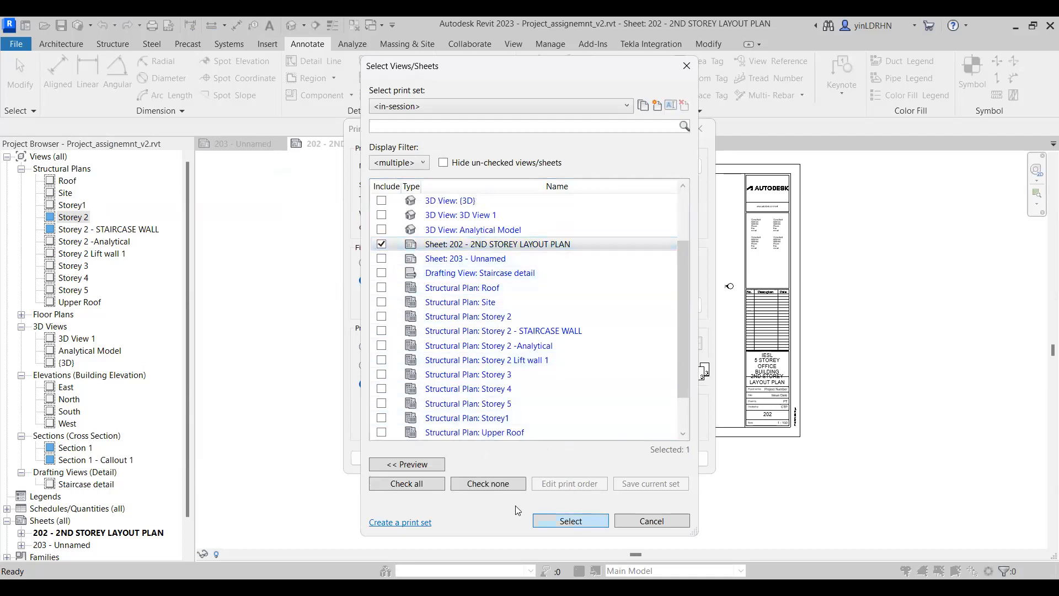
left_click(570, 521)
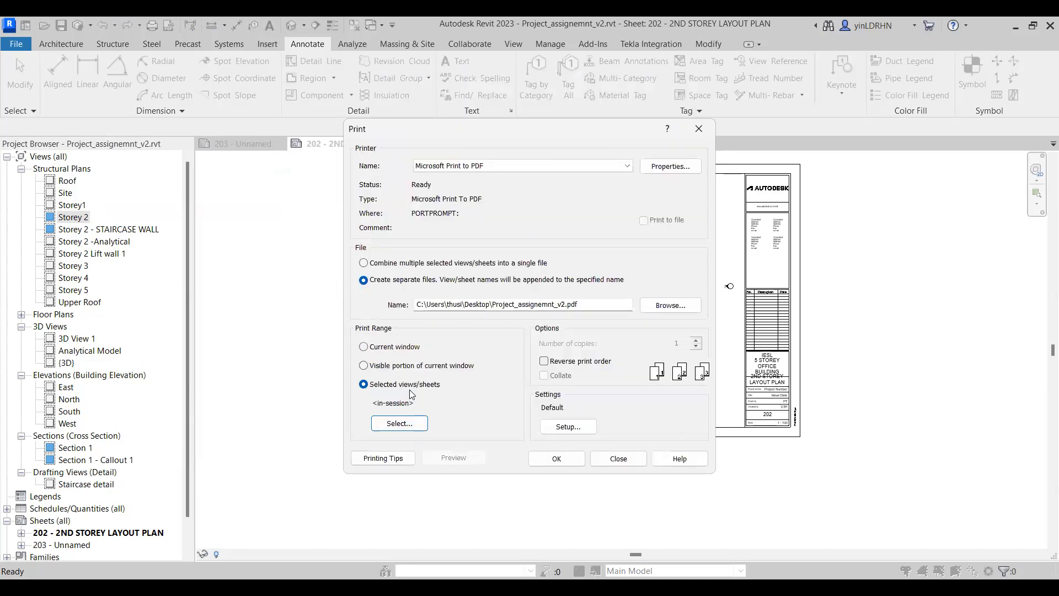
- Run the print job and save the PDF output to the Desktop as 2ND STOREY PLAN
left_click(558, 459)
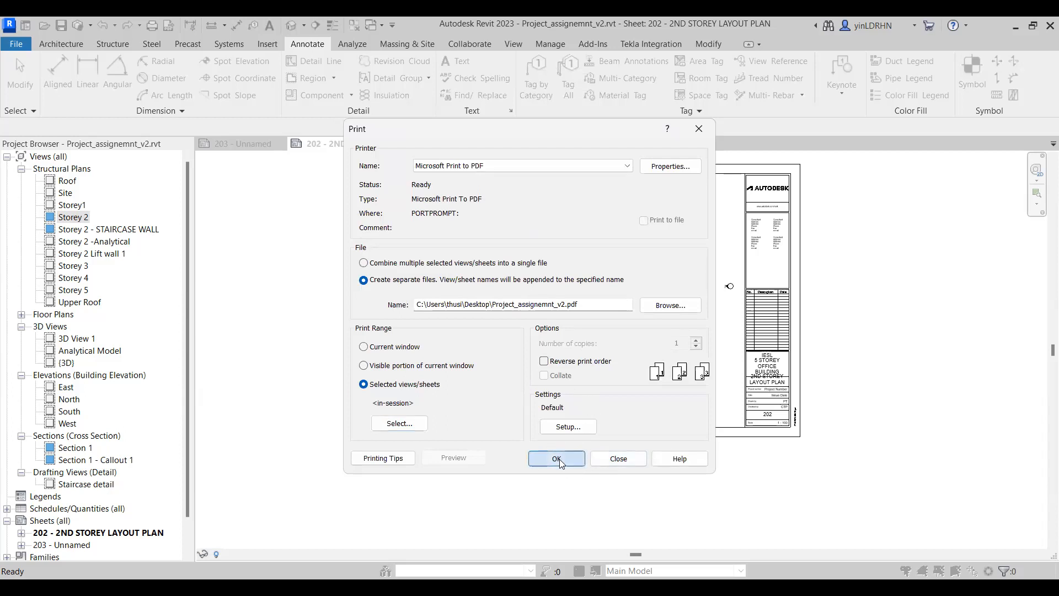
left_click(559, 315)
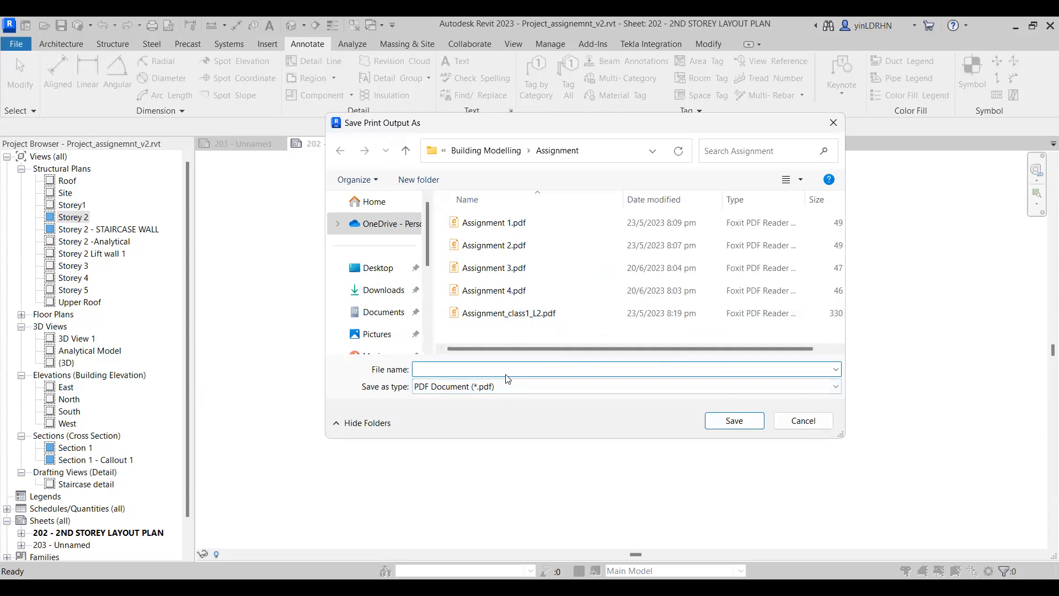
left_click(498, 155)
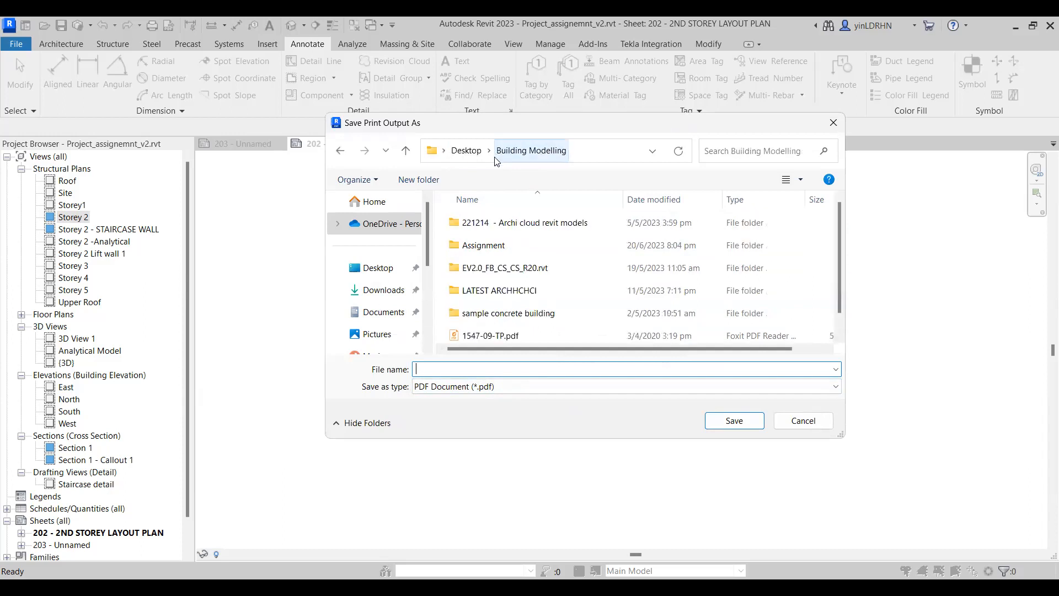
left_click(379, 268)
left_click(436, 370)
type("2N")
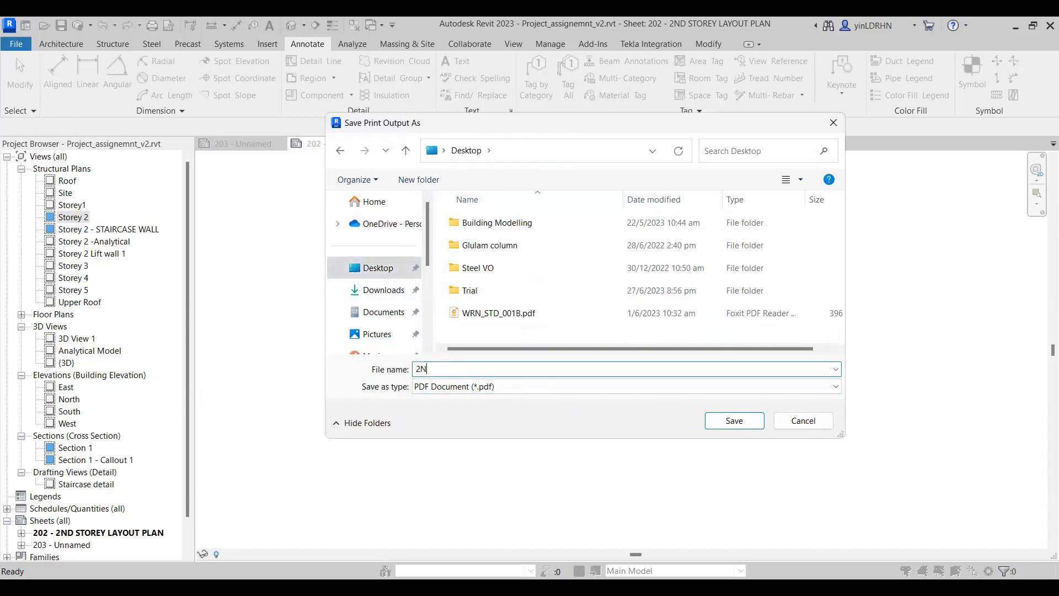
type("D STOREY PLAN")
left_click(740, 424)
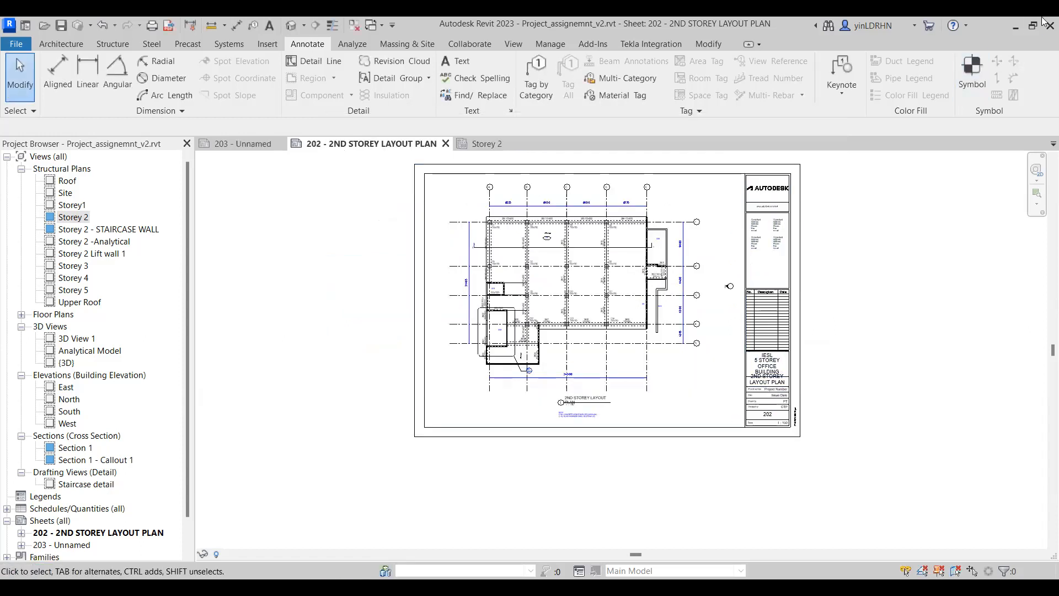
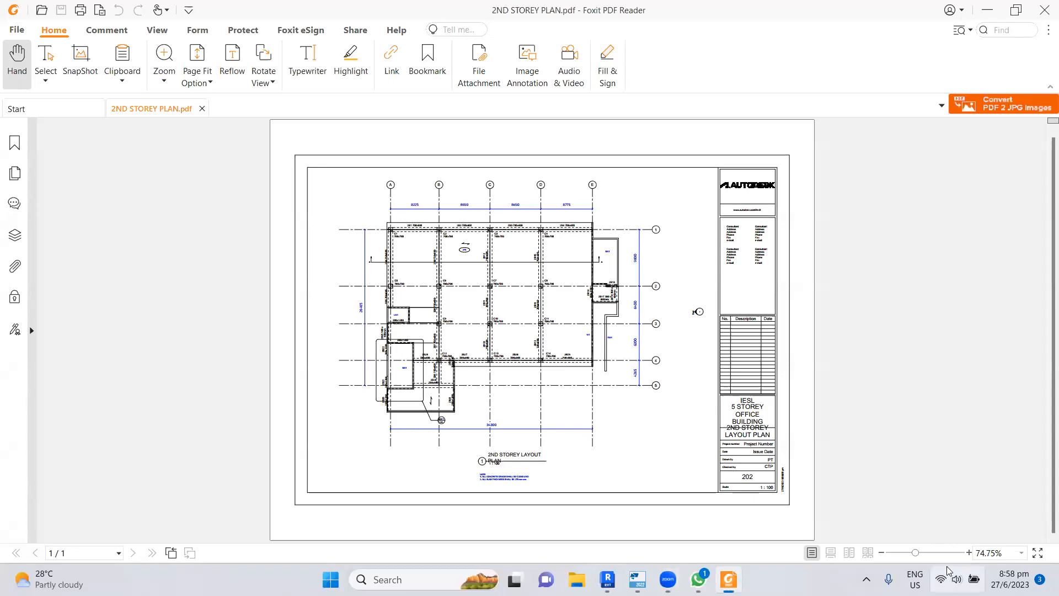
- Examine the grid dimensions and the beam, column and wall labels in the printed 2ND STOREY PLAN PDF
left_click(928, 553)
left_click(944, 553)
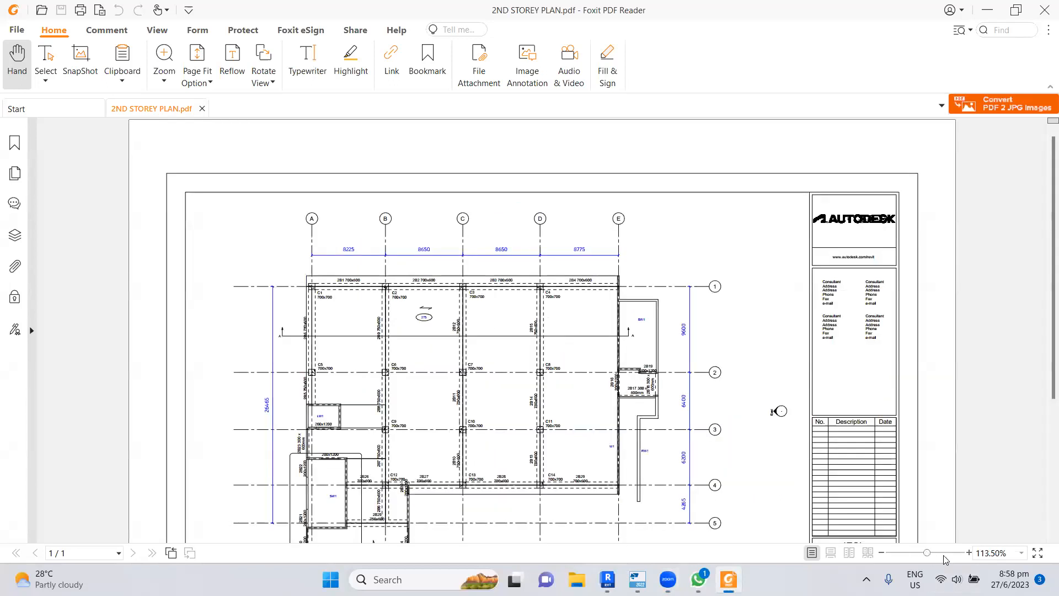
left_click(936, 553)
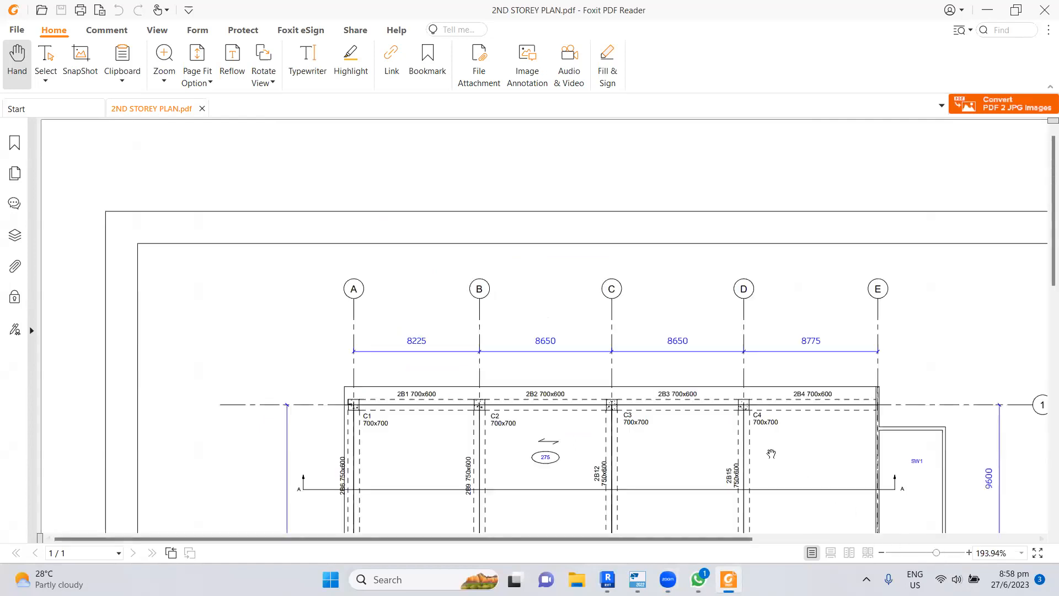
left_click_drag(751, 432, 713, 298)
mouse_move(747, 402)
left_mouse_down()
mouse_move(634, 272)
mouse_move(642, 419)
left_mouse_up()
scroll(643, 420, "down", 5)
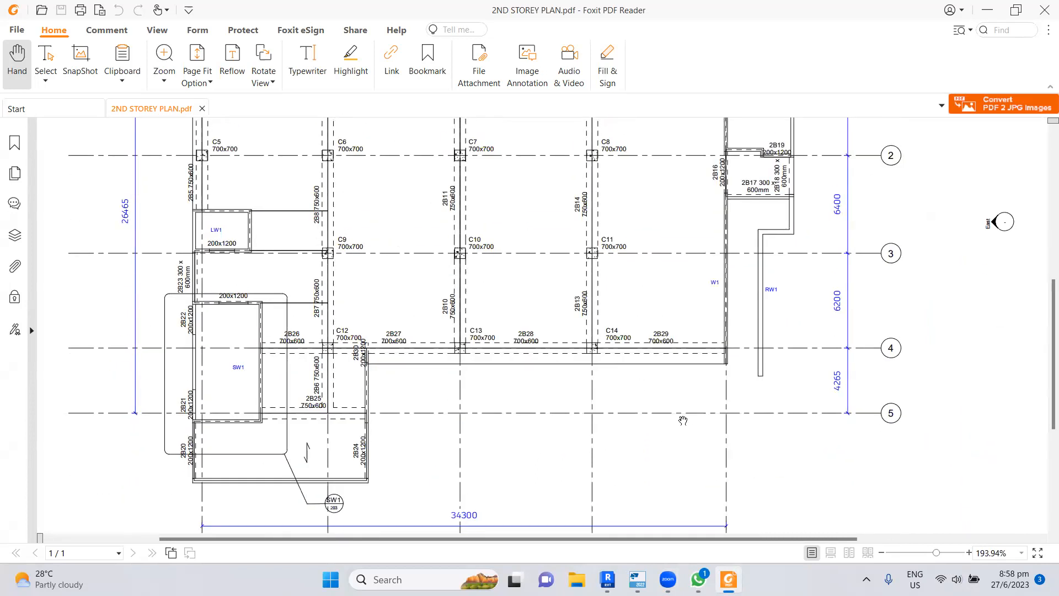
left_click_drag(673, 449, 687, 324)
left_click_drag(597, 344, 648, 426)
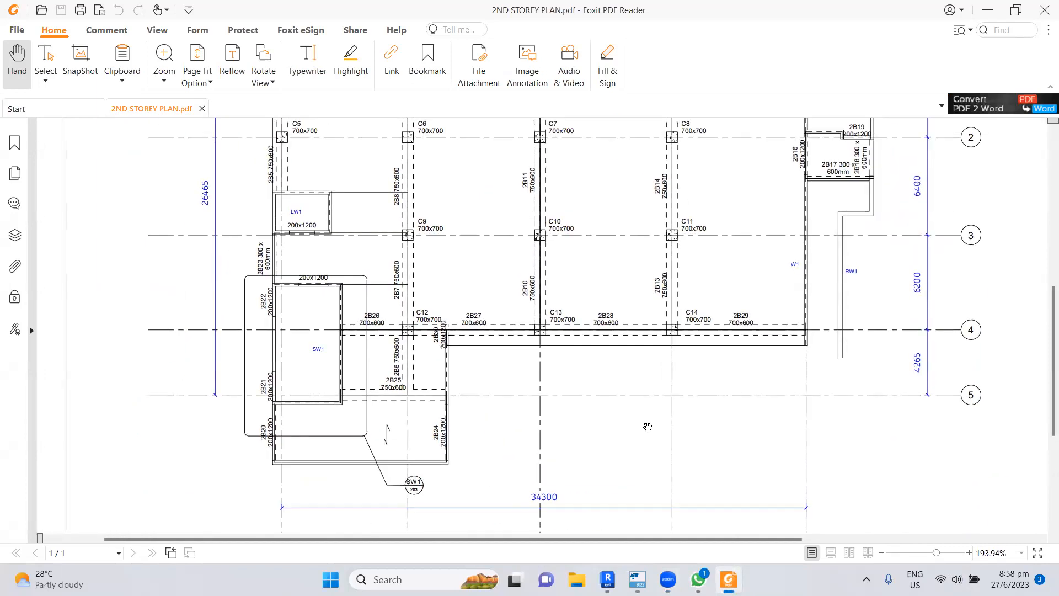
scroll(648, 426, "up", 6)
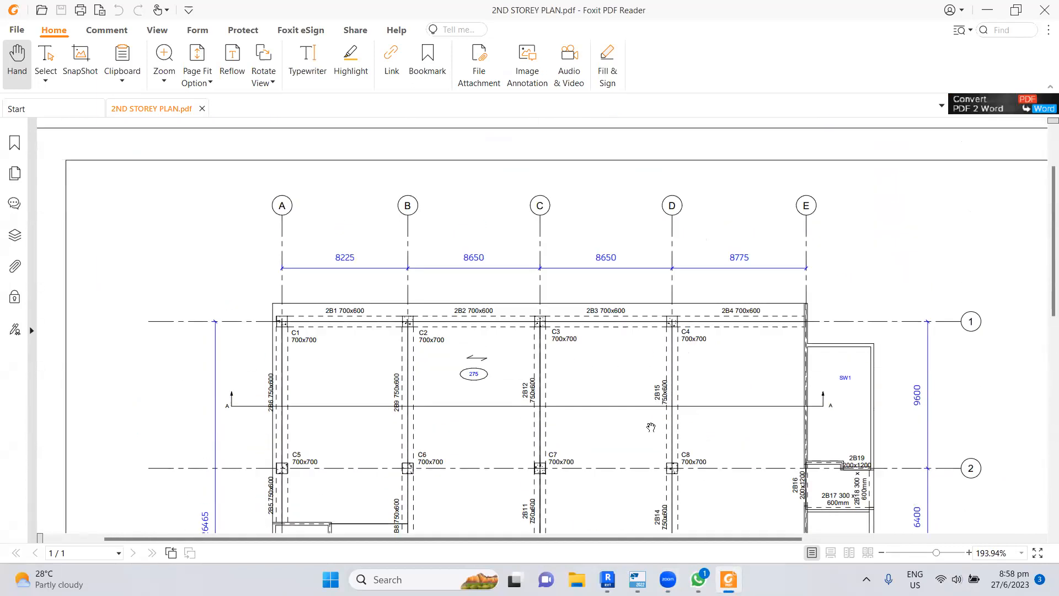
- Review the plan title, general notes and title block in the printed PDF and close the PDF reader
scroll(650, 422, "down", 10)
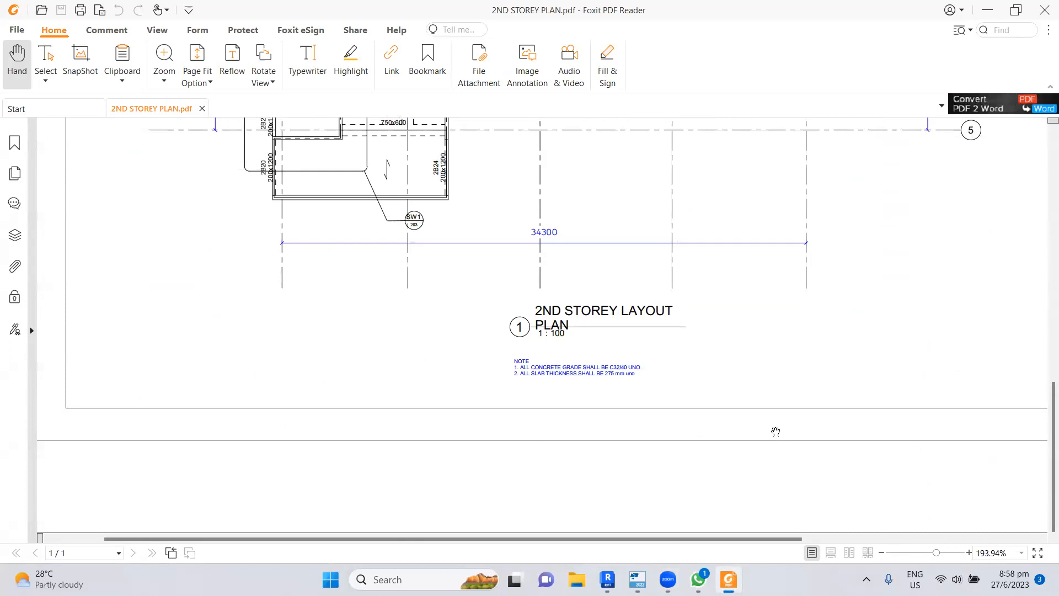
scroll(776, 432, "down", 1)
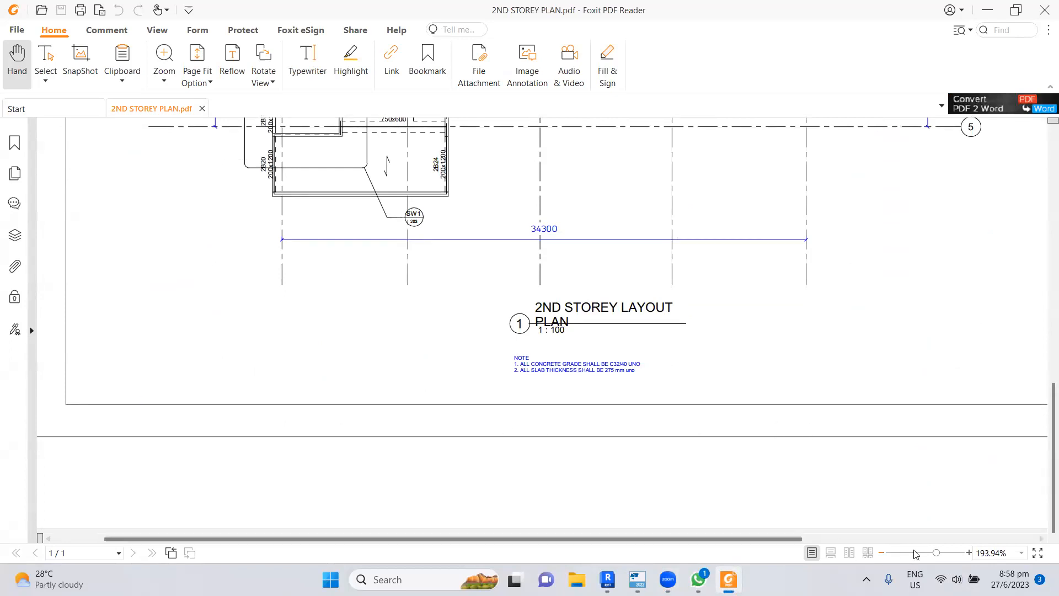
left_click_drag(936, 553, 930, 553)
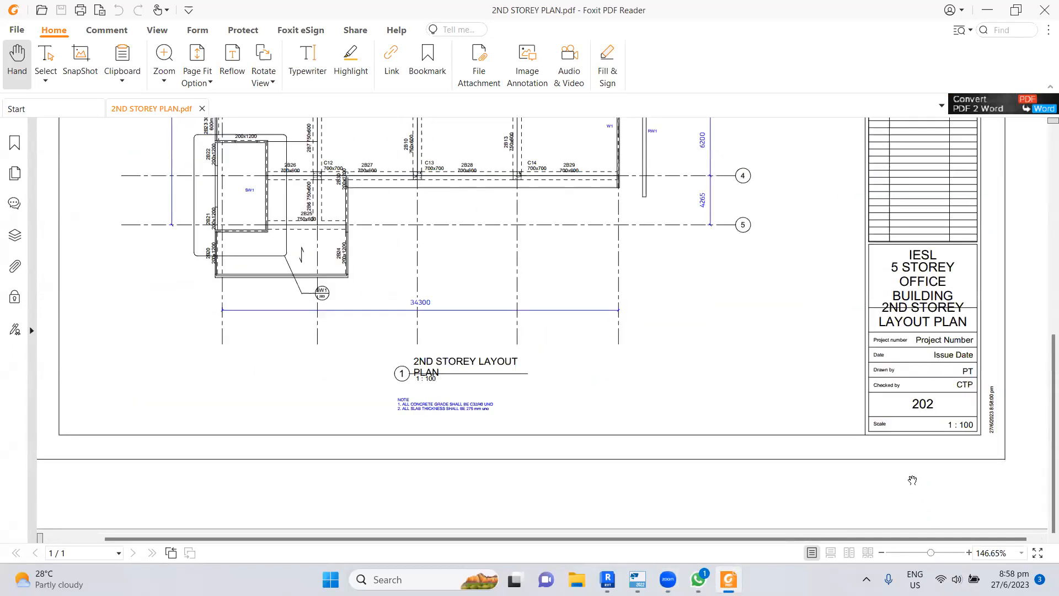
scroll(757, 440, "up", 4)
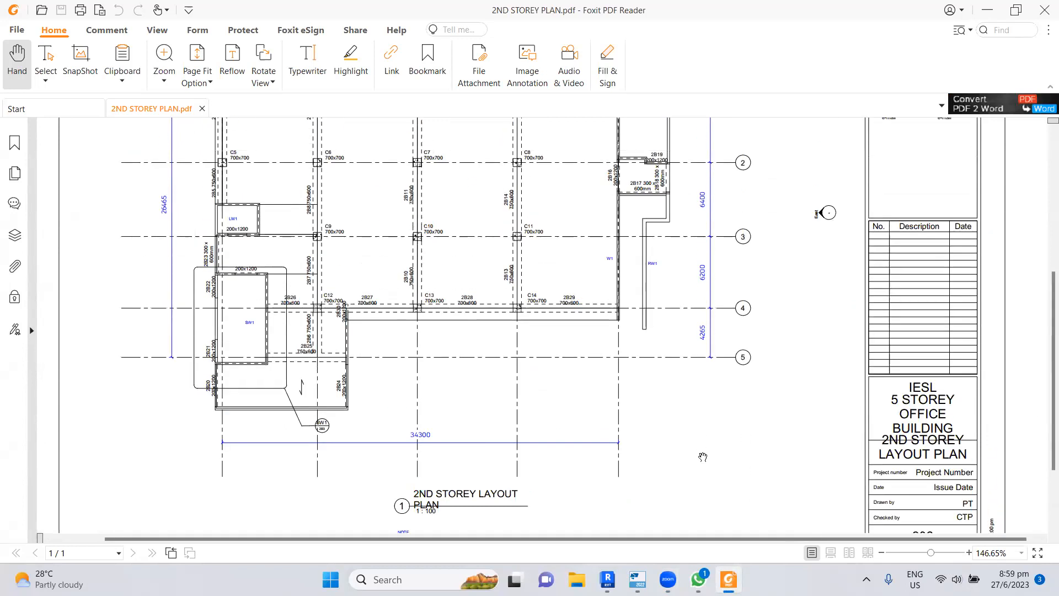
scroll(702, 457, "up", 3)
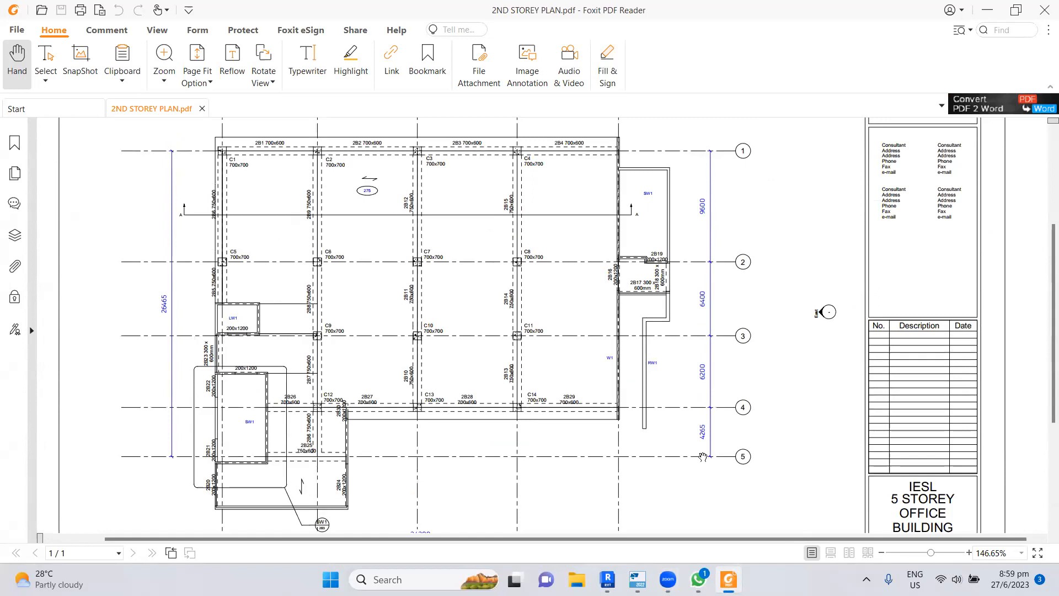
scroll(703, 457, "down", 7)
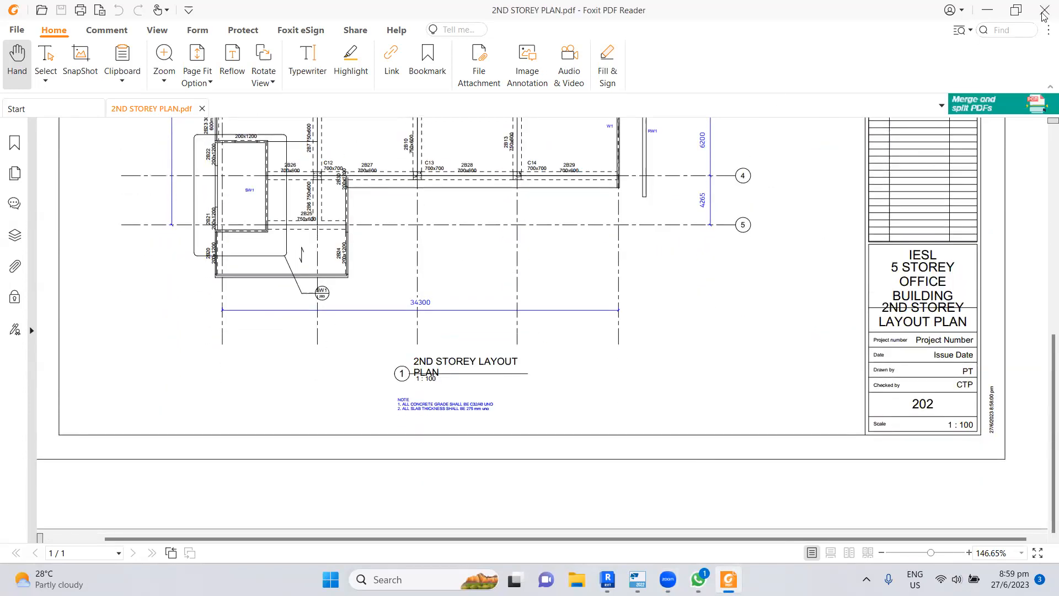
left_click(1045, 16)
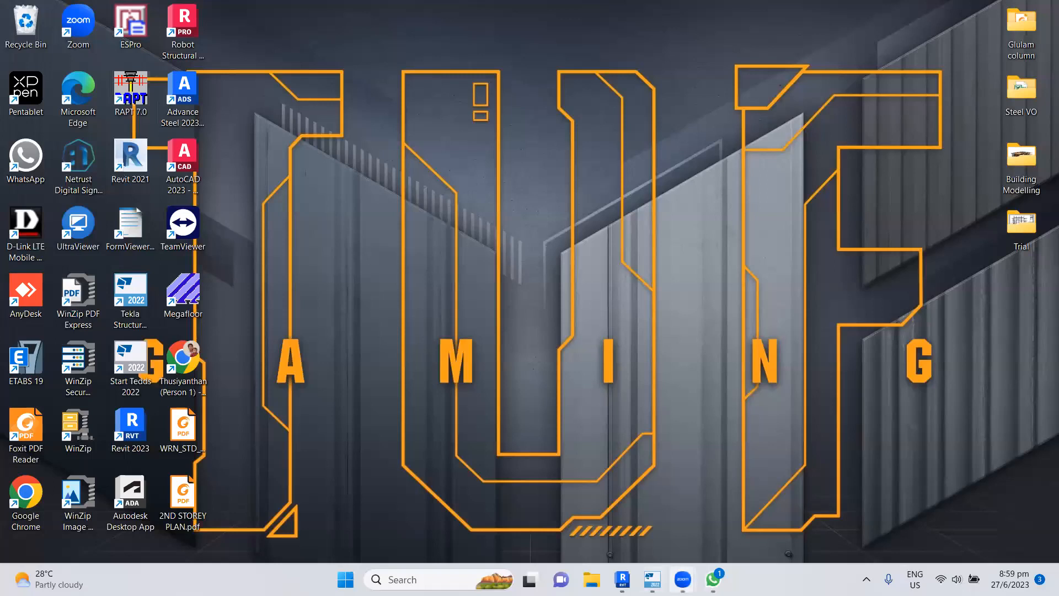
- Switch to Tekla Structural Designer and hide the punching checks and slab items in the Storey 2 2D view
mouse_move(683, 580)
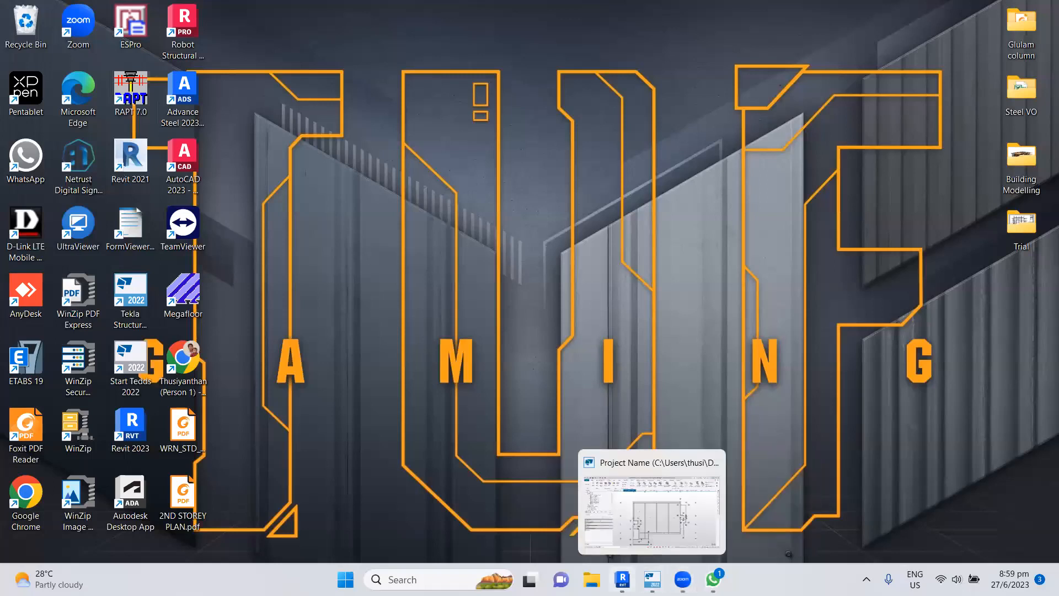
left_click(623, 580)
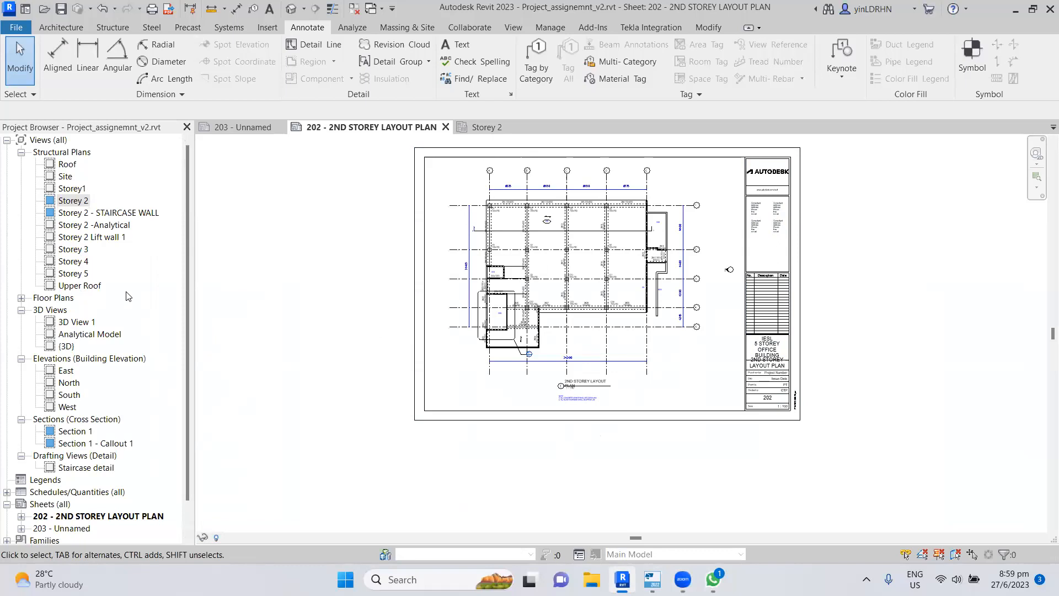
left_click(652, 580)
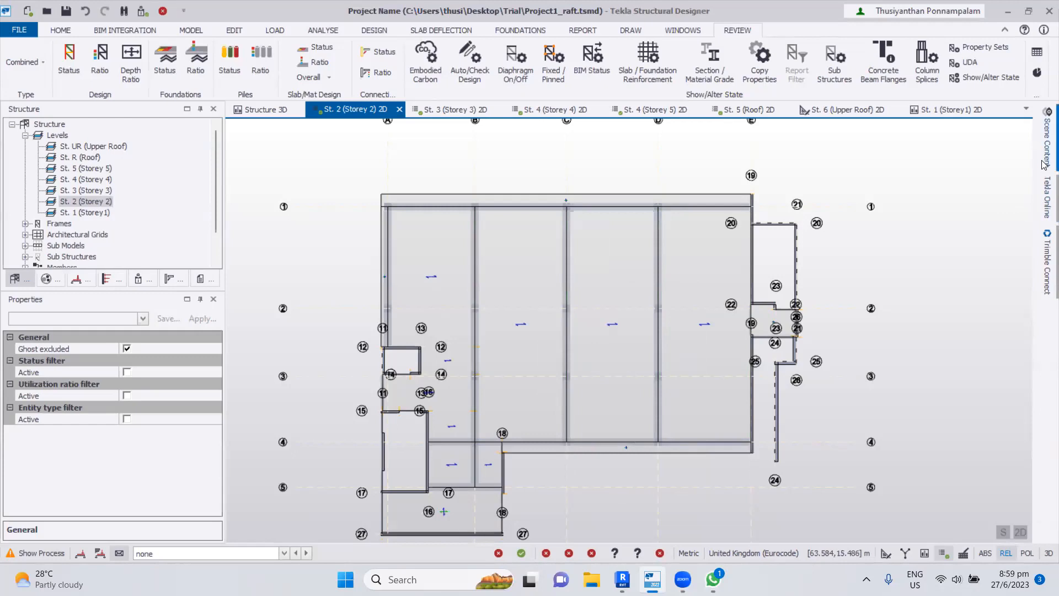
mouse_move(1044, 159)
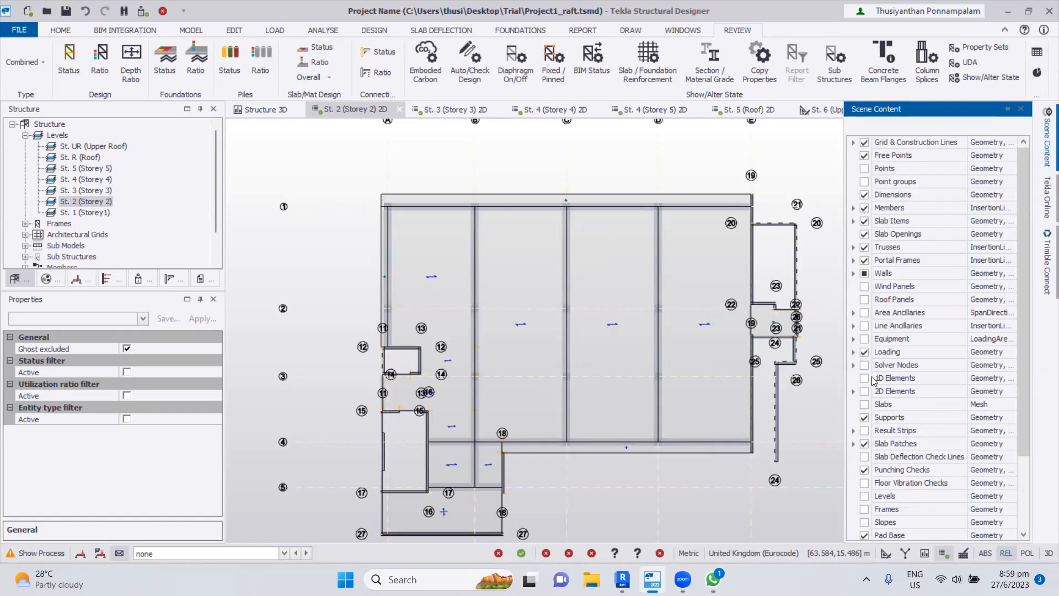
left_click(865, 469)
left_click(865, 220)
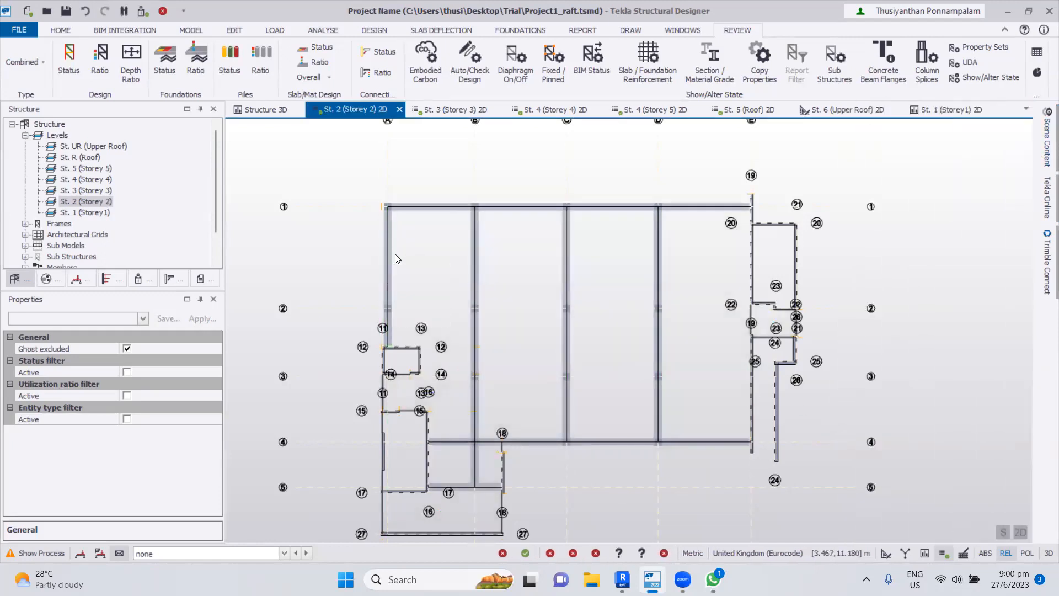
- Select the edge beam along grid A and compare it with the beam labels on sheet 202 in Revit
scroll(404, 330, "up", 3)
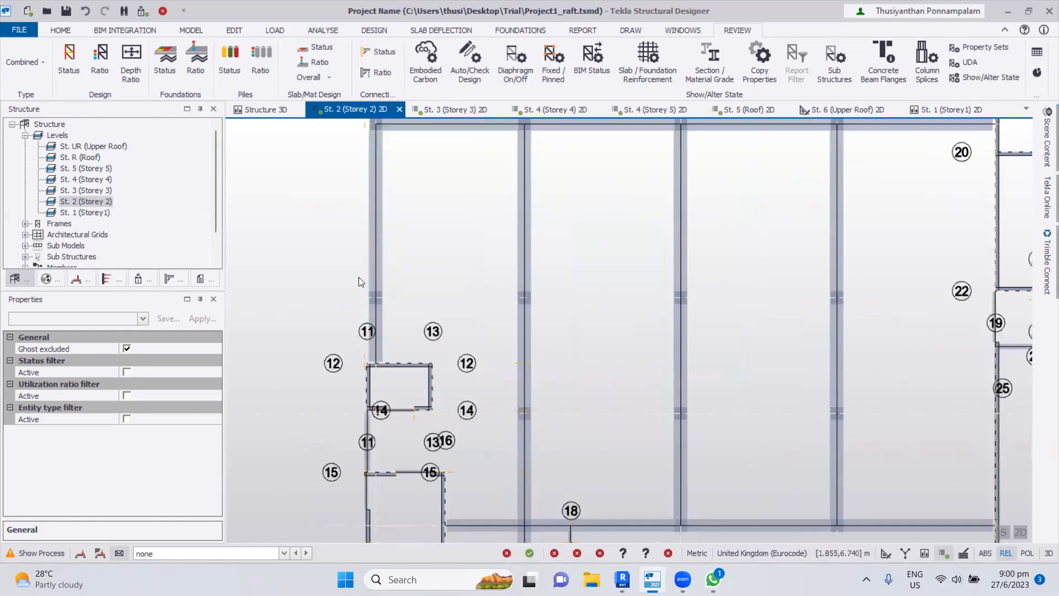
left_click(367, 259)
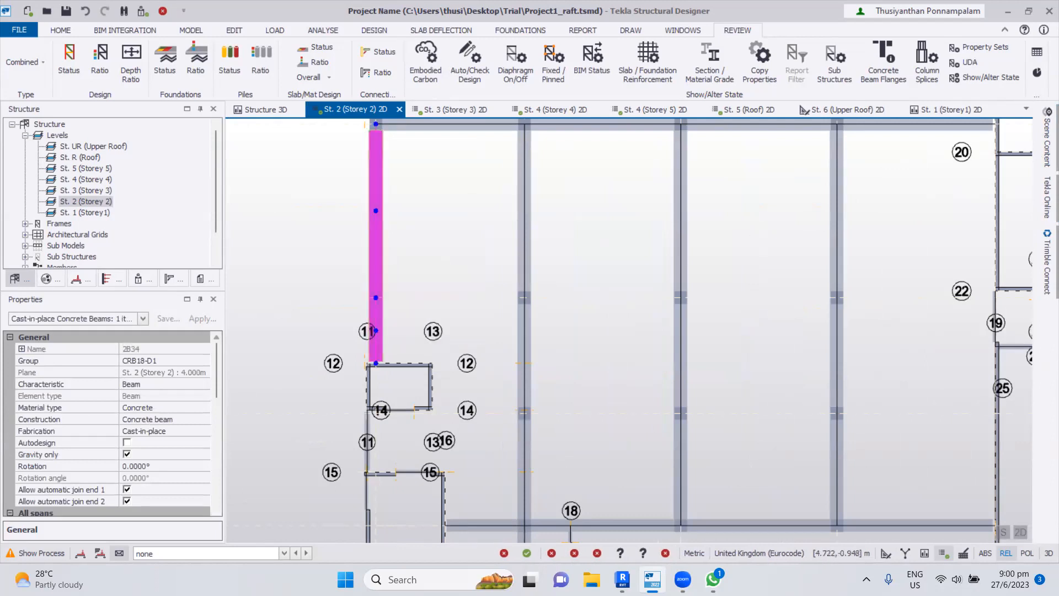
left_click(623, 579)
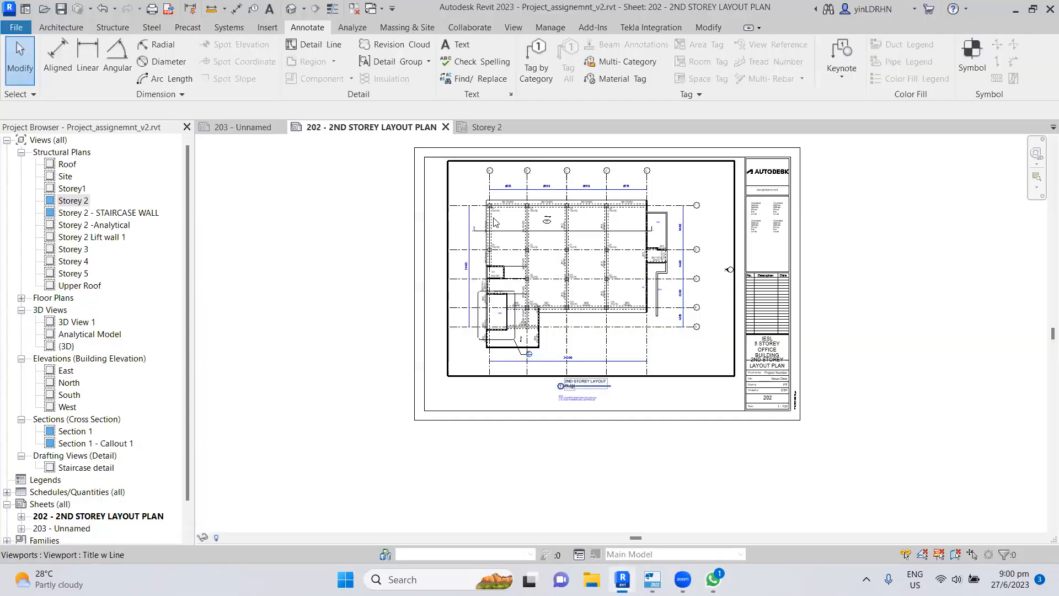
scroll(493, 222, "up", 5)
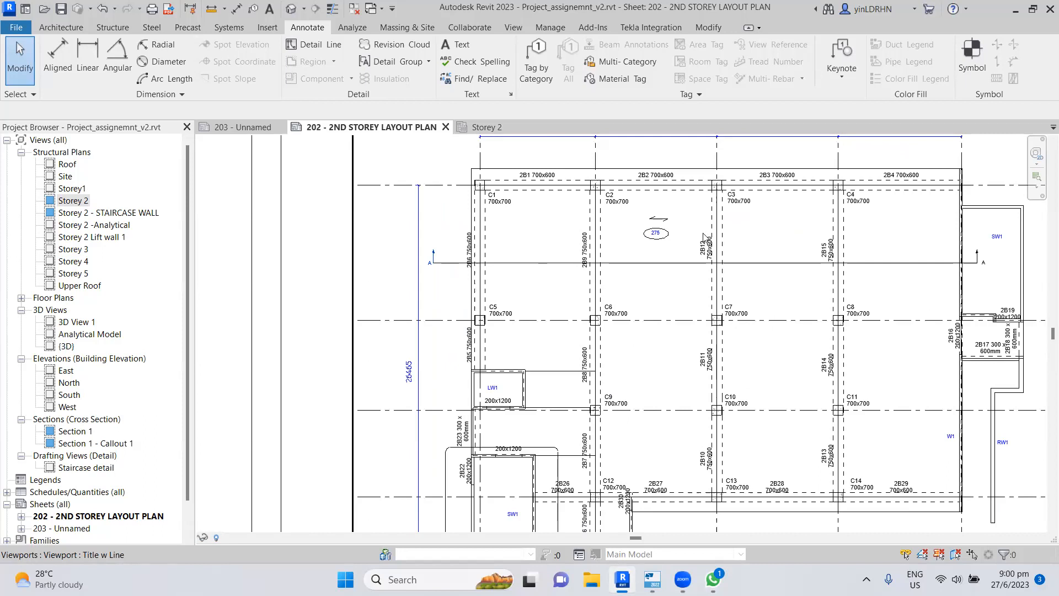
left_click(1015, 9)
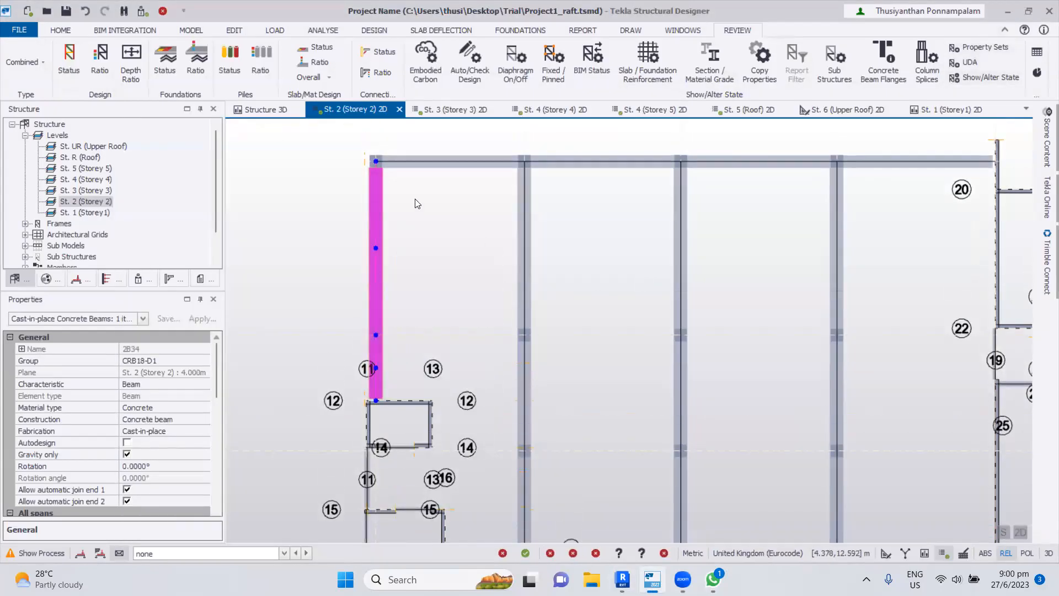
- Set the user name of the Storey 2 beam along grid line 1 to 2B1
left_click(451, 168)
left_click(21, 348)
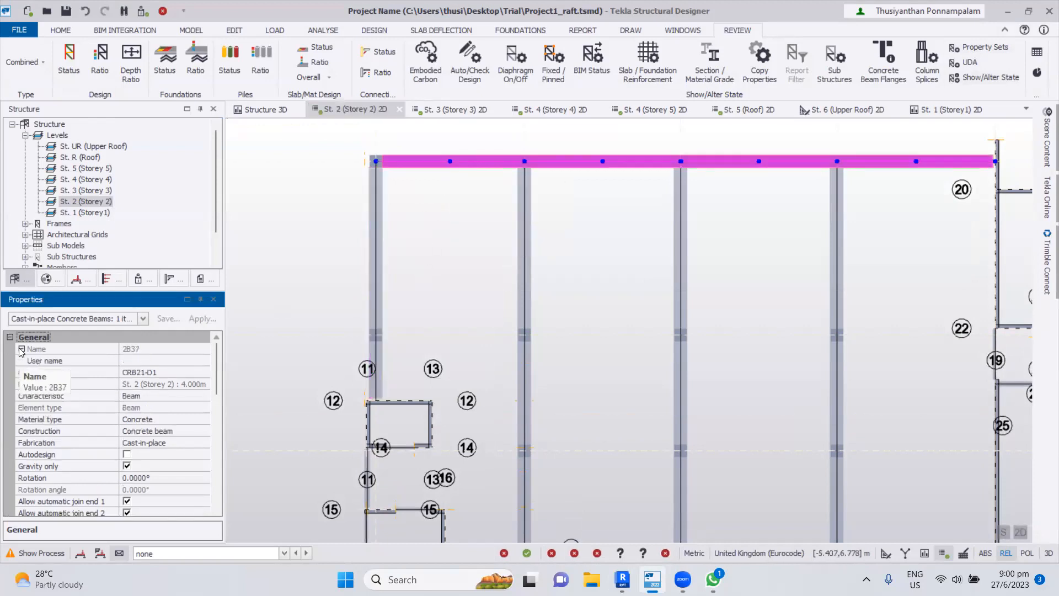
left_click(124, 360)
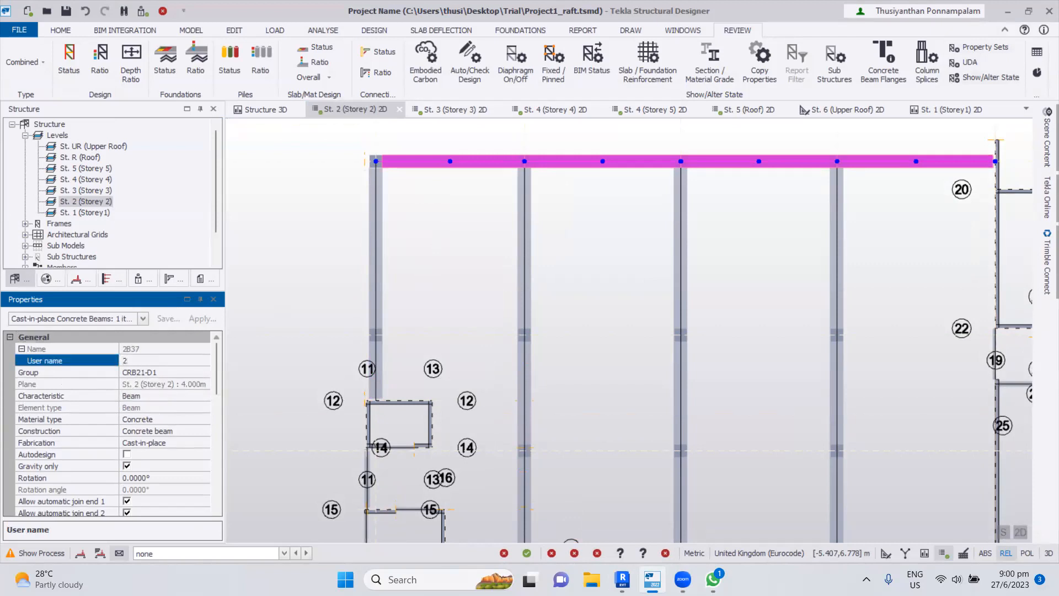
left_click(290, 244)
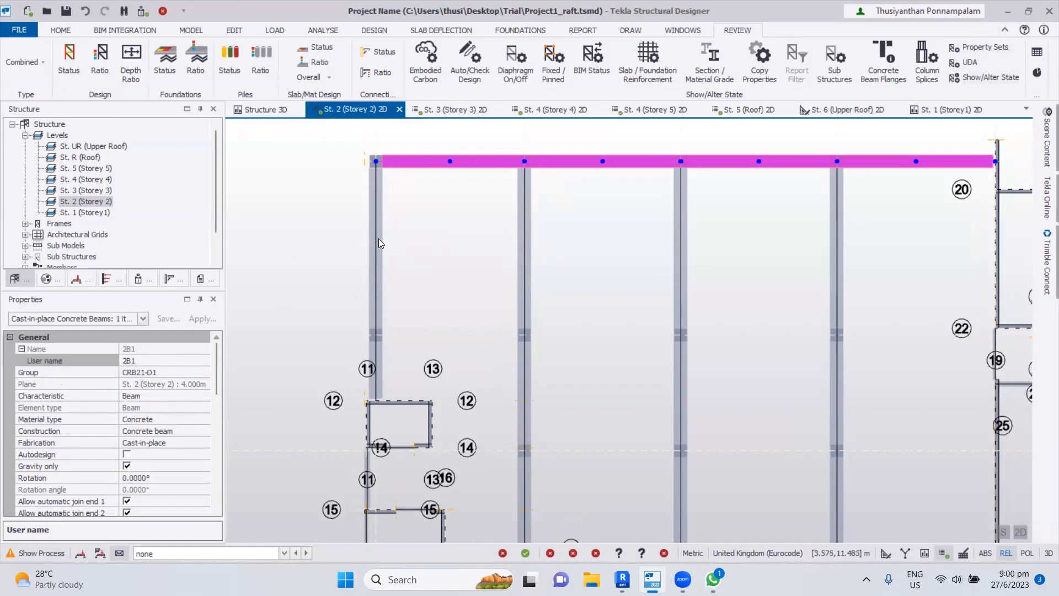
key("Escape")
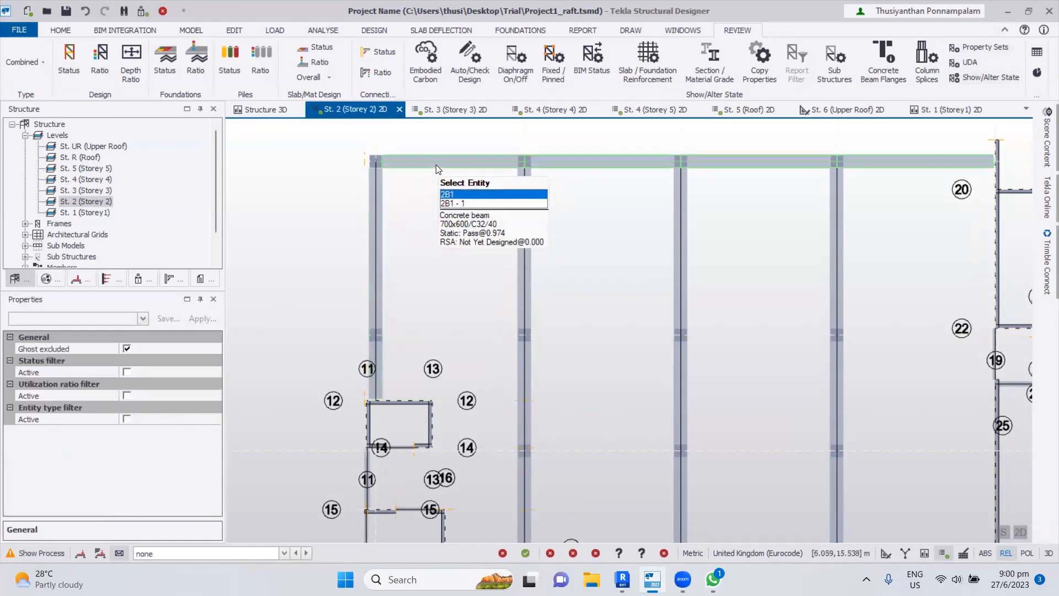
- Check the name properties of the beam along grid line 1 and clear the selection
left_click(436, 164)
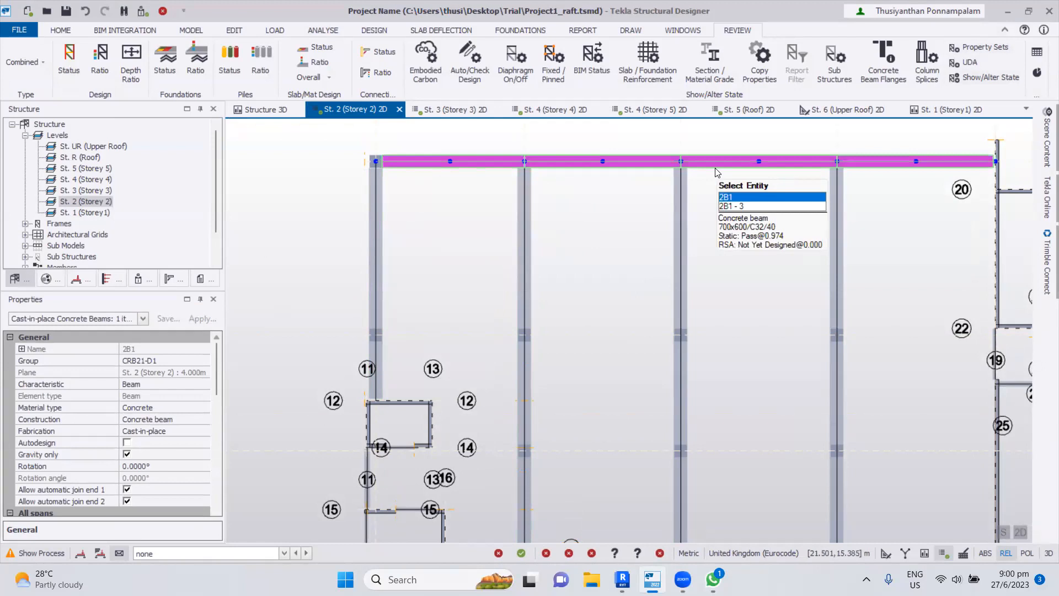
left_click(22, 349)
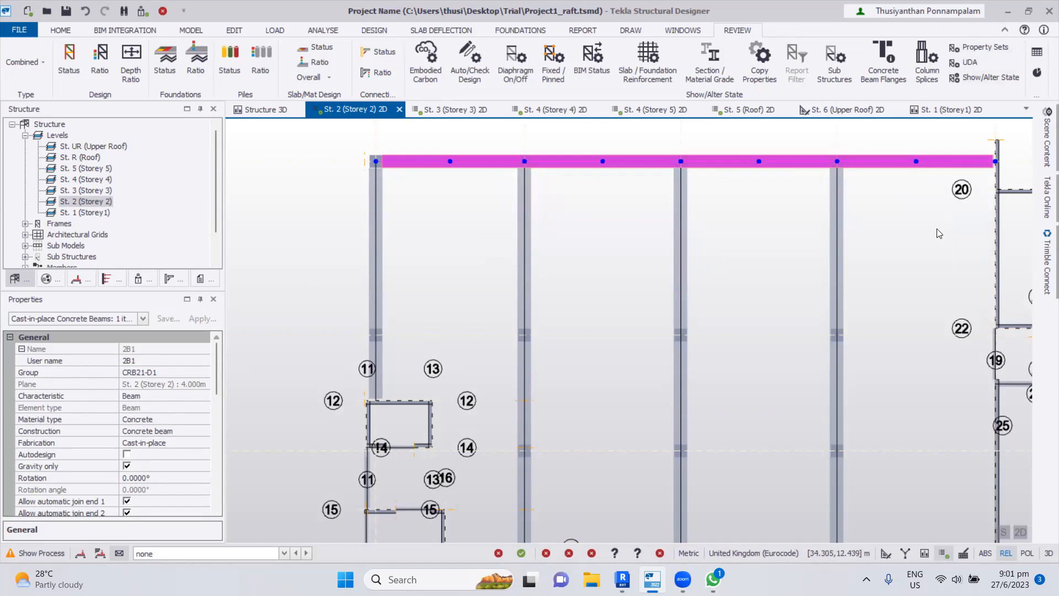
left_click(335, 239)
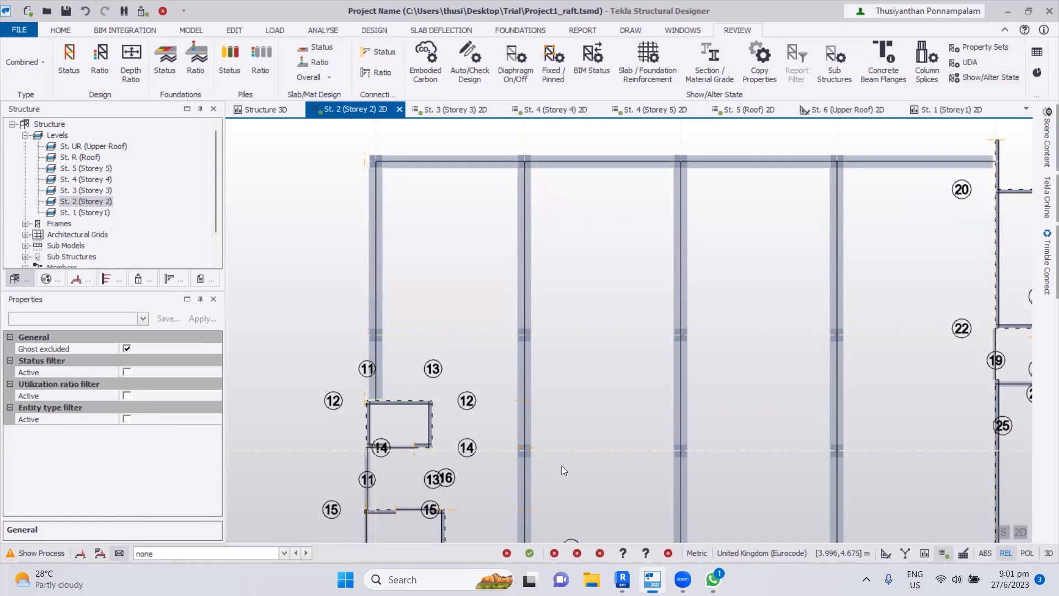
- Check the grid A beam labels on sheet 202 in Revit, then set the matching Tekla Storey 2 edge beam's user name to 2B5
mouse_move(683, 579)
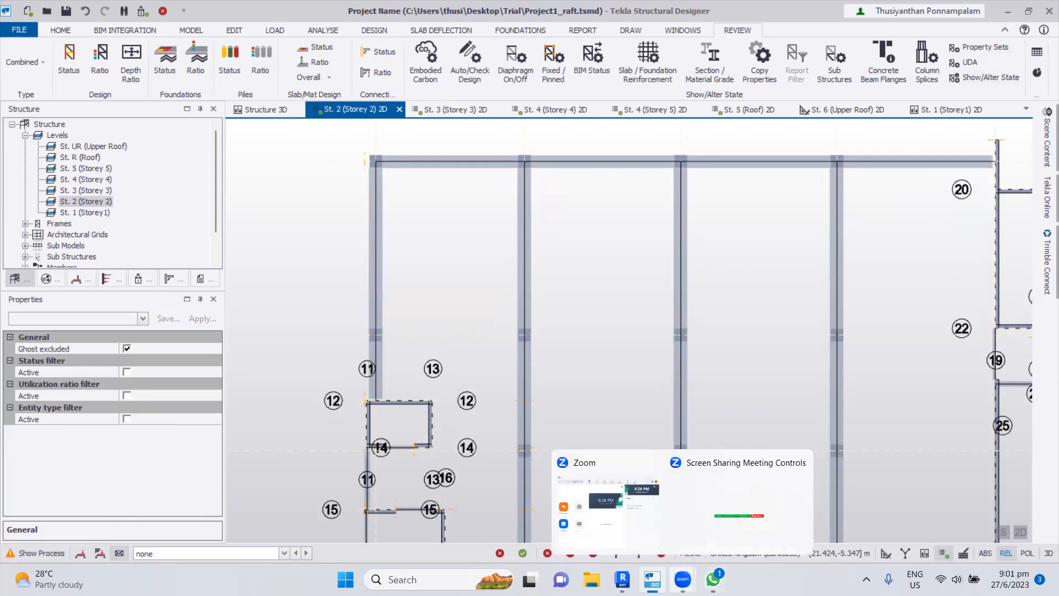
left_click(622, 579)
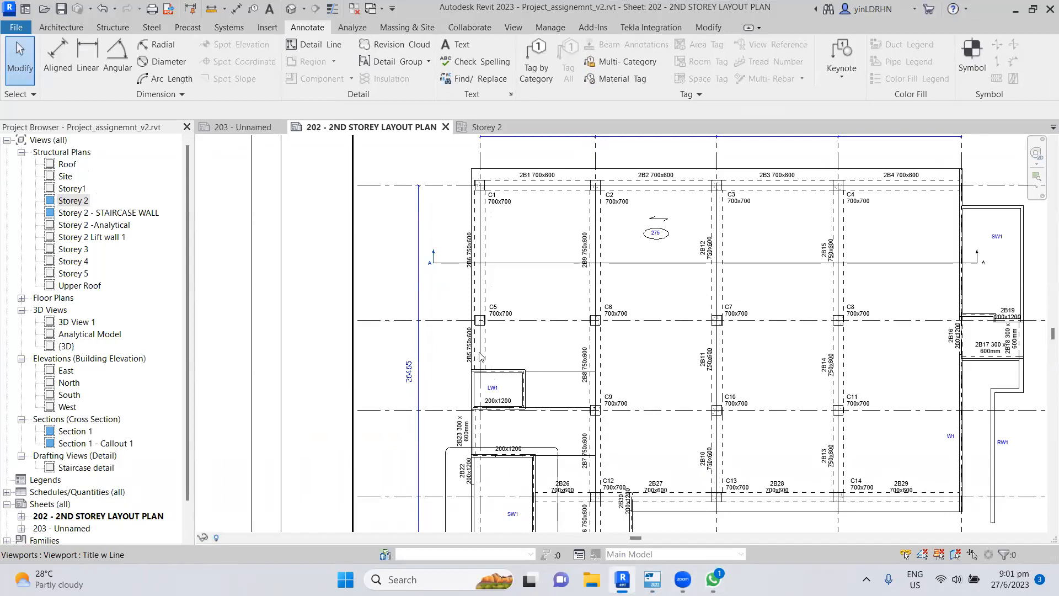
left_click(1016, 10)
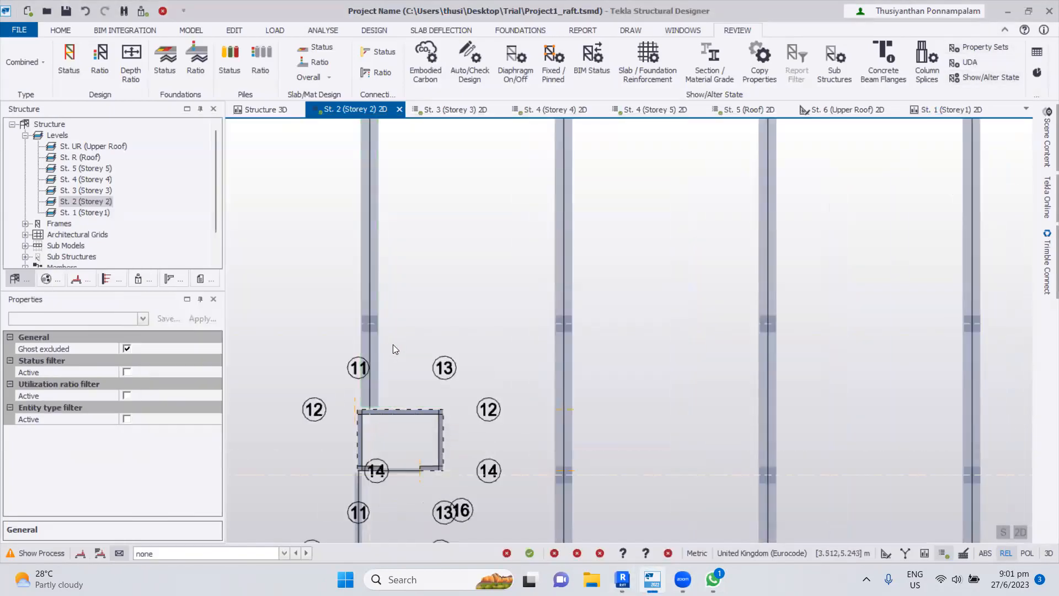
left_click(377, 365)
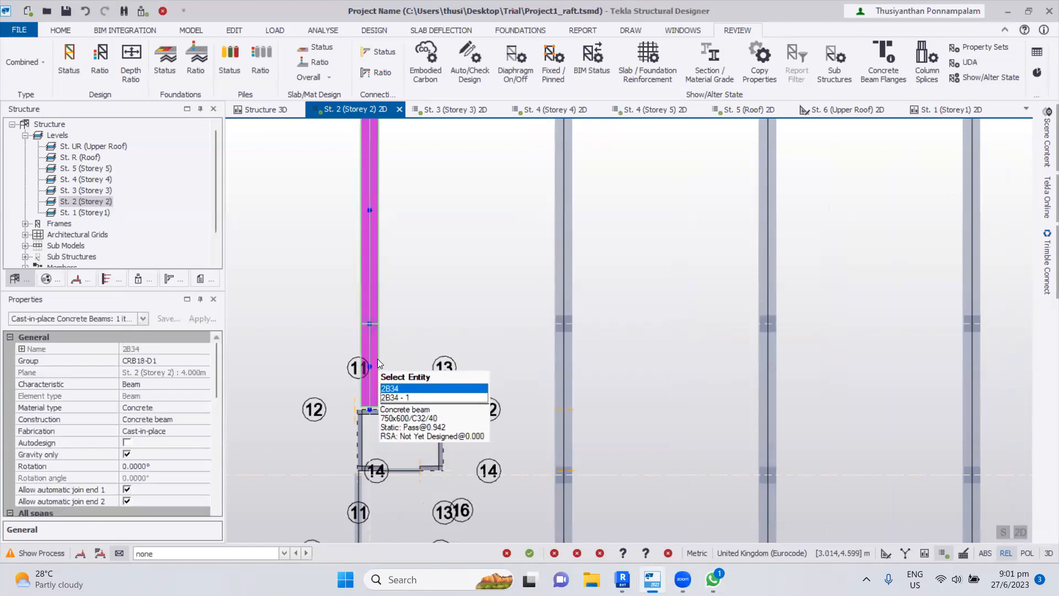
left_click(22, 348)
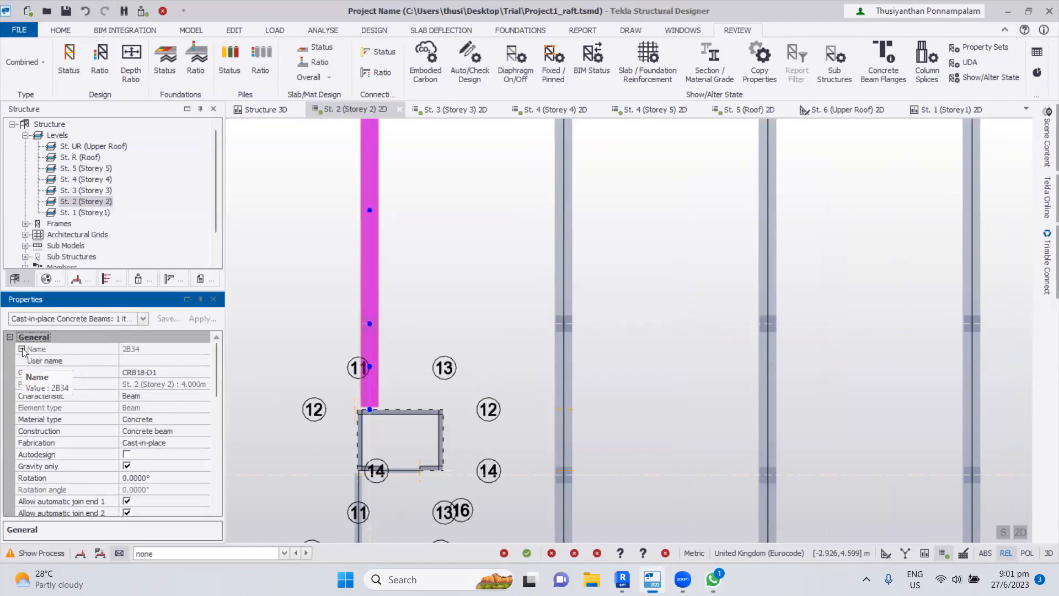
left_click(141, 360)
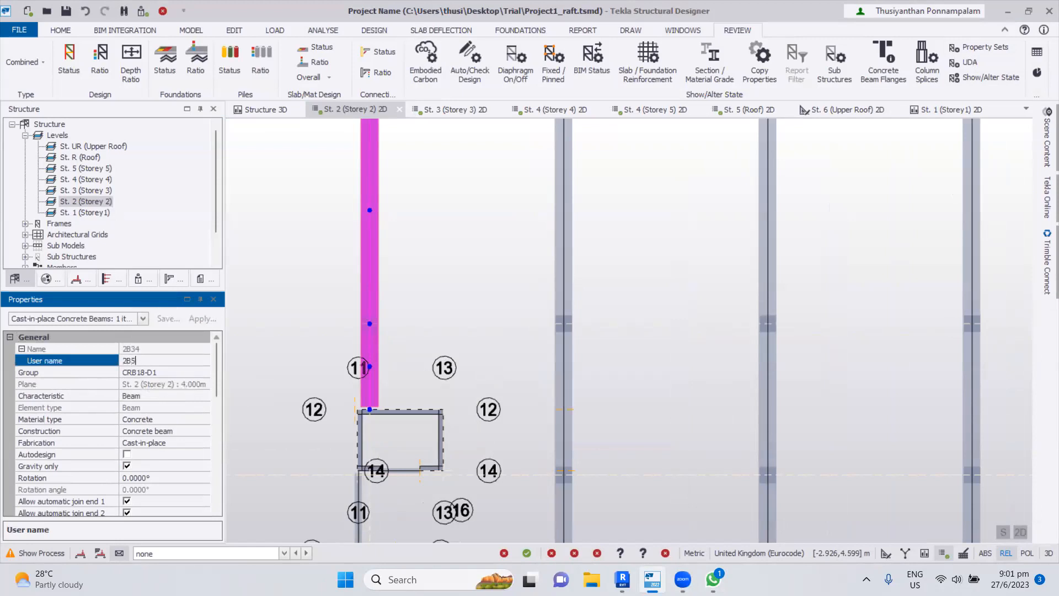
type("2B5")
key("Return")
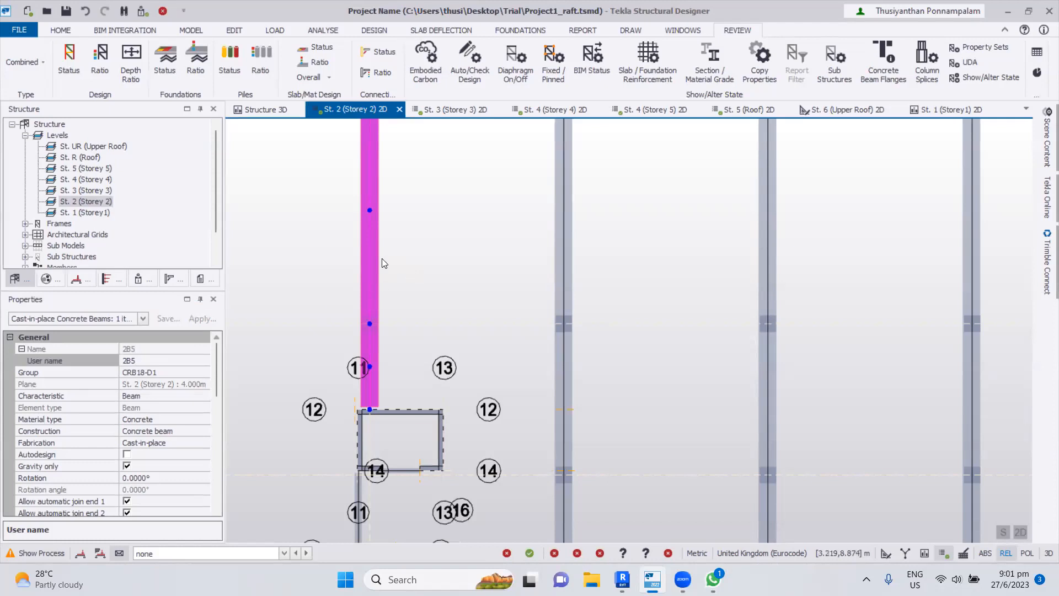
- Change the user name of the Storey 2 edge beam along grid A to 2B6
mouse_move(378, 263)
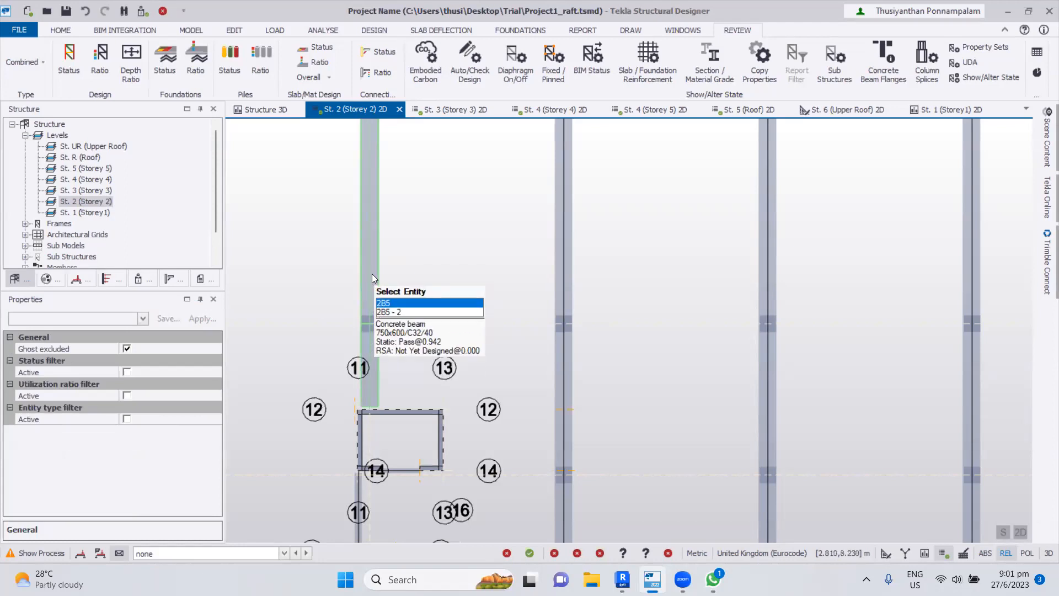
left_click(18, 349)
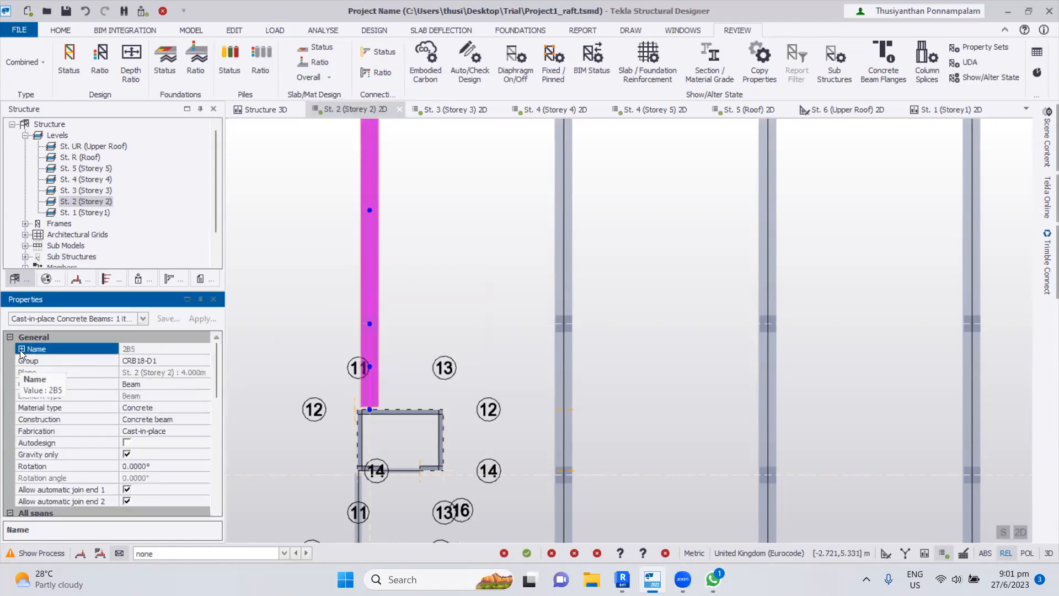
left_click(21, 348)
left_click(141, 361)
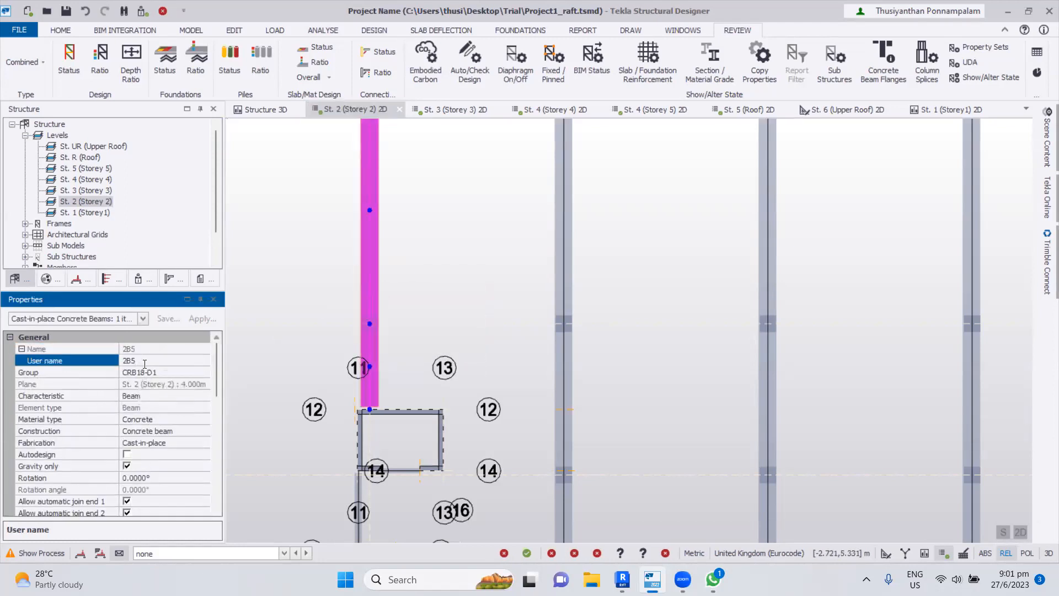
left_click(307, 263)
left_click(307, 262)
- Reset the grid A edge beam's user name to 2B5 and clear the selection
left_click(378, 343)
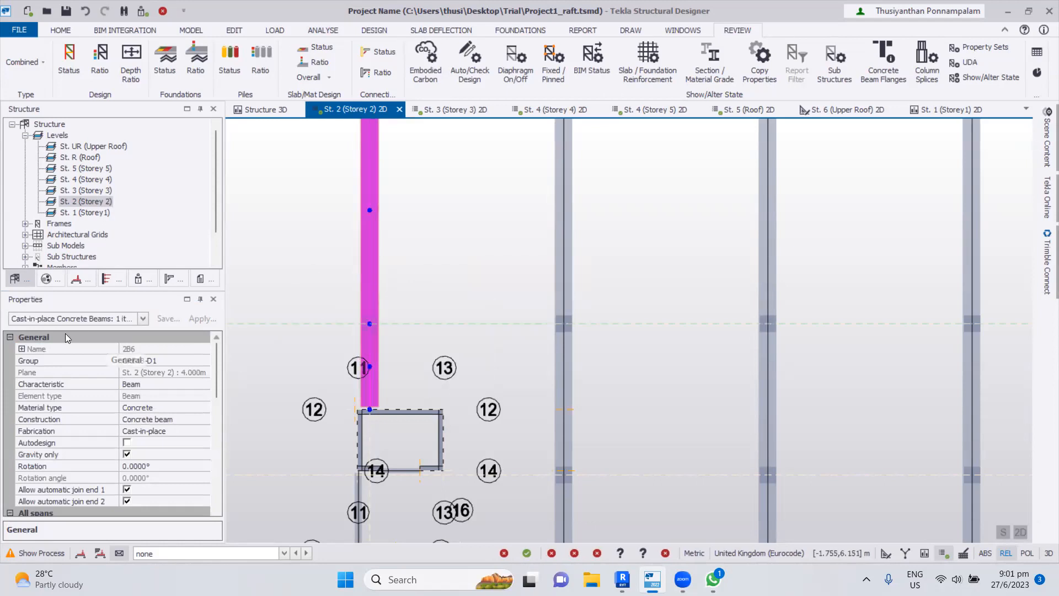
left_click(21, 349)
left_click(145, 360)
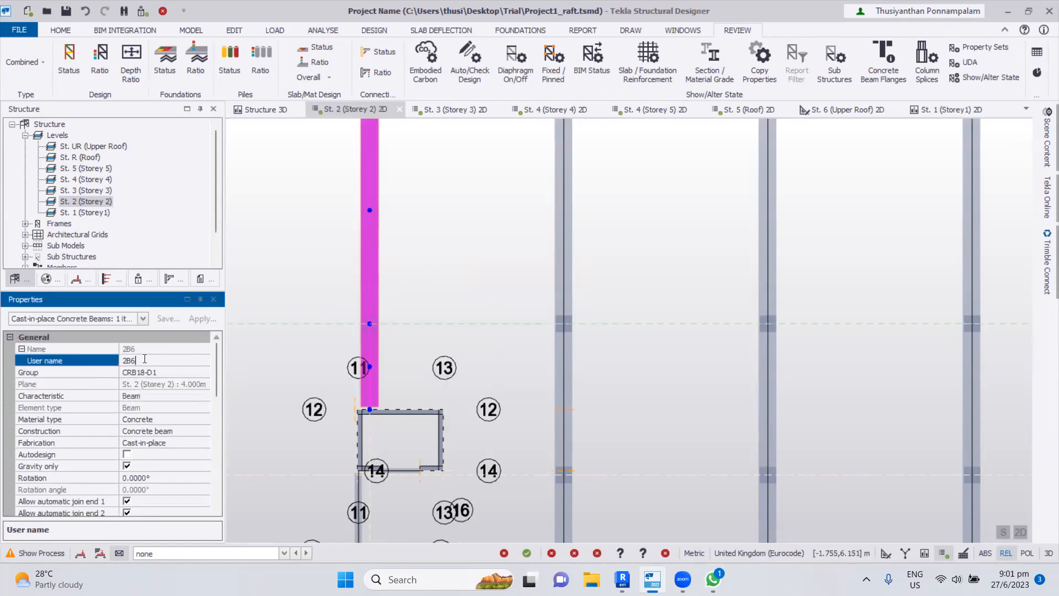
type("5")
left_click(325, 257)
- Examine the overall beam layout in the Storey 2 2D view
scroll(316, 297, "down", 1)
left_click(317, 303)
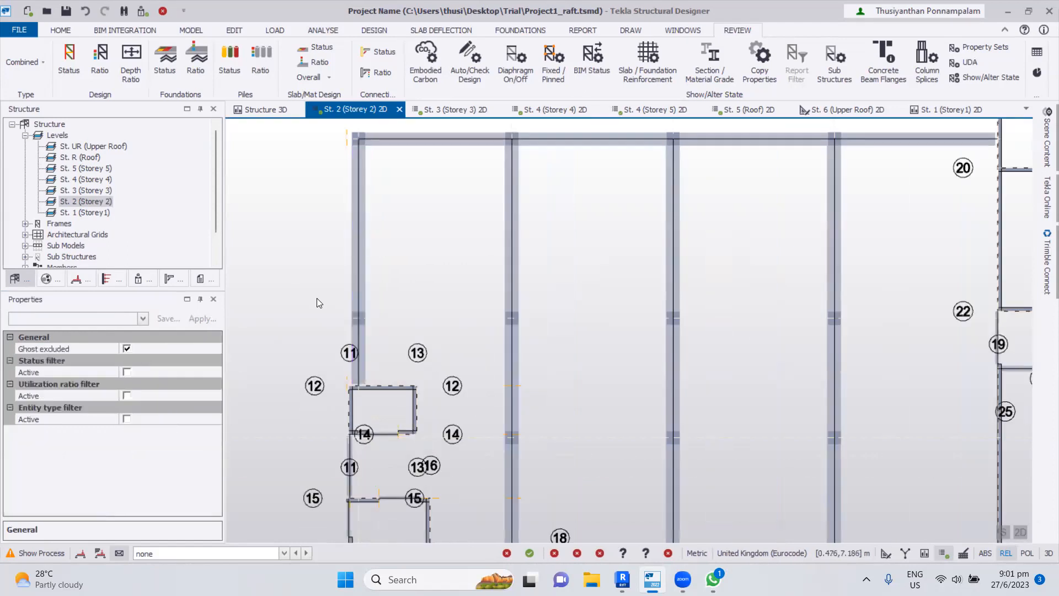
scroll(498, 416, "down", 1)
scroll(484, 400, "down", 1)
middle_click_drag(483, 396, 483, 331)
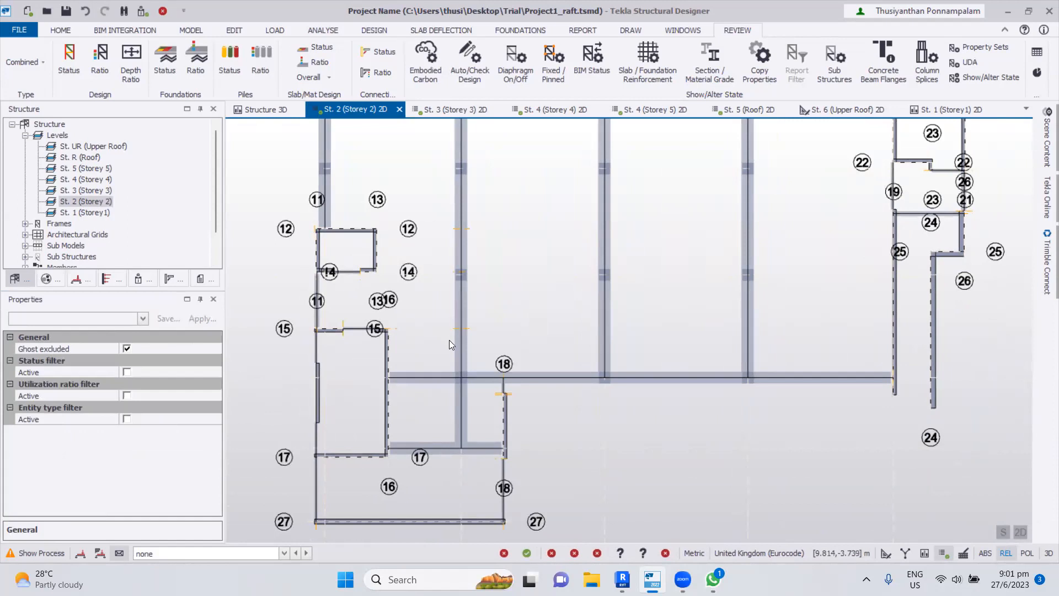
middle_click_drag(533, 287, 523, 375)
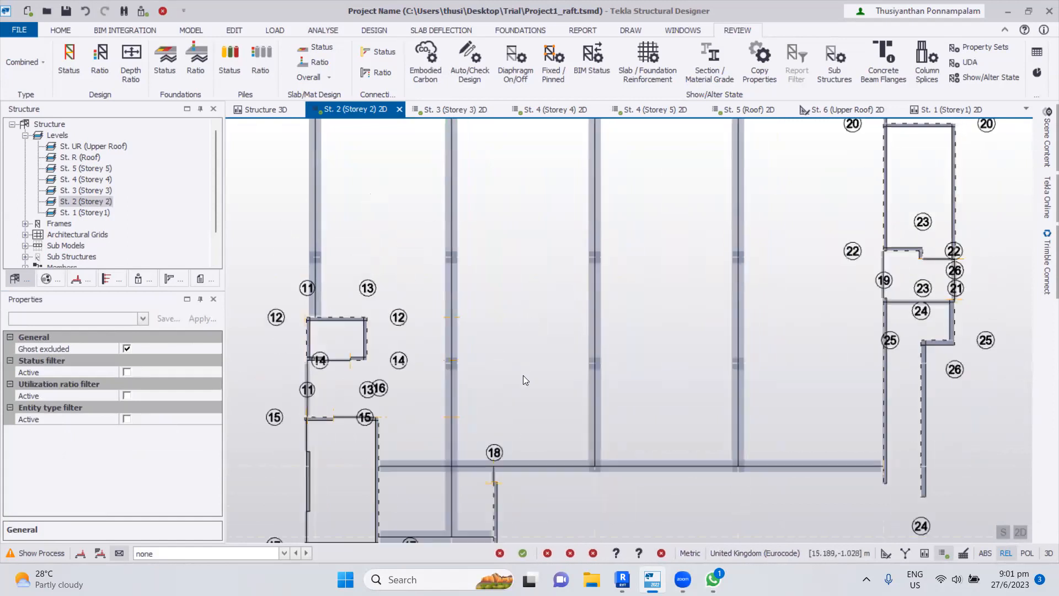
scroll(527, 374, "down", 1)
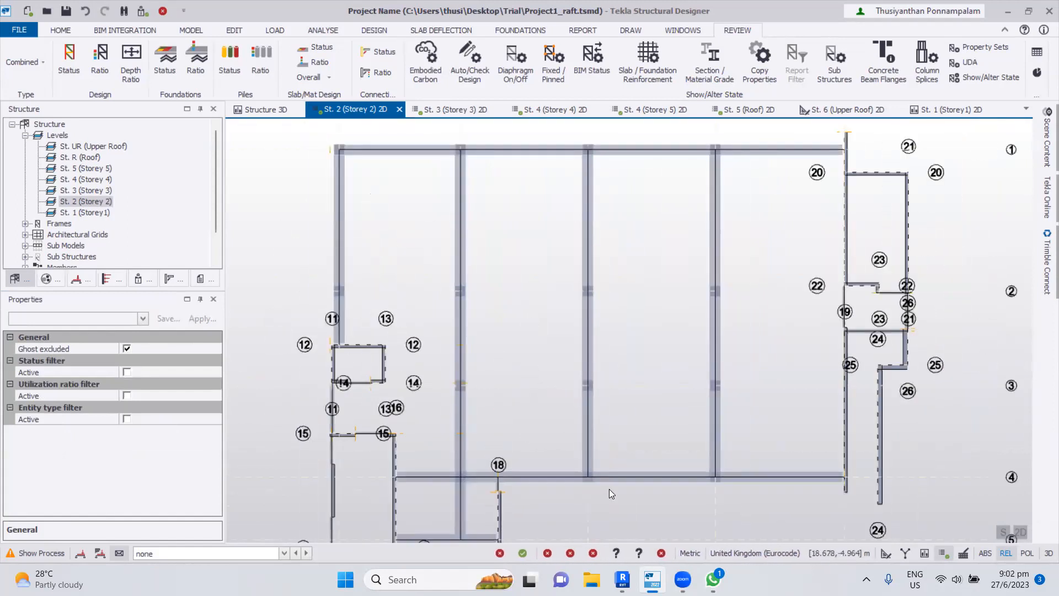
- Switch to Revit and select beam 2B1 along grid line 1 in the Storey 2 structural plan
left_click(623, 579)
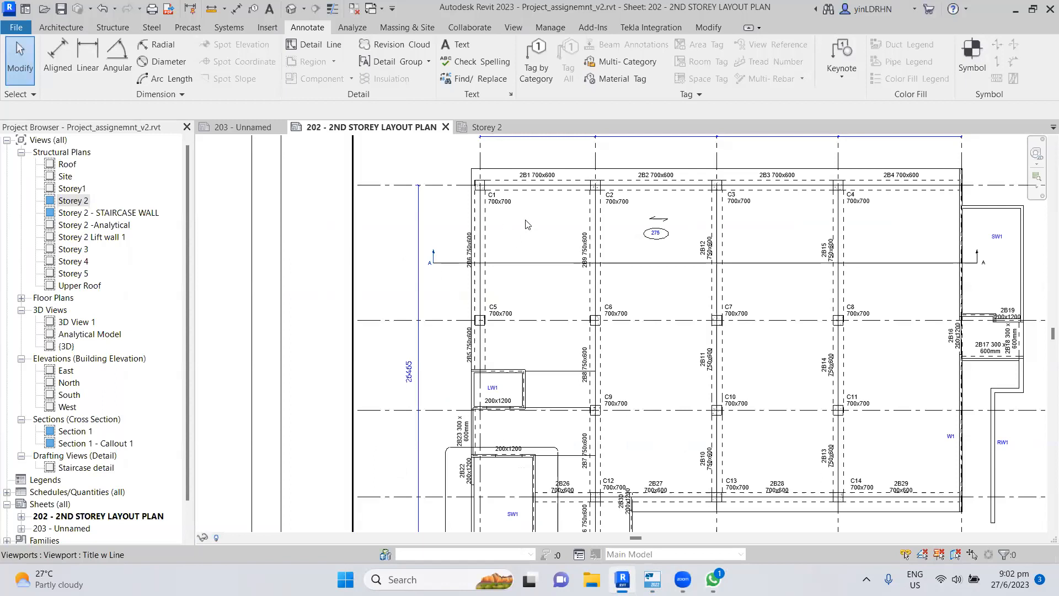
scroll(665, 171, "up", 3)
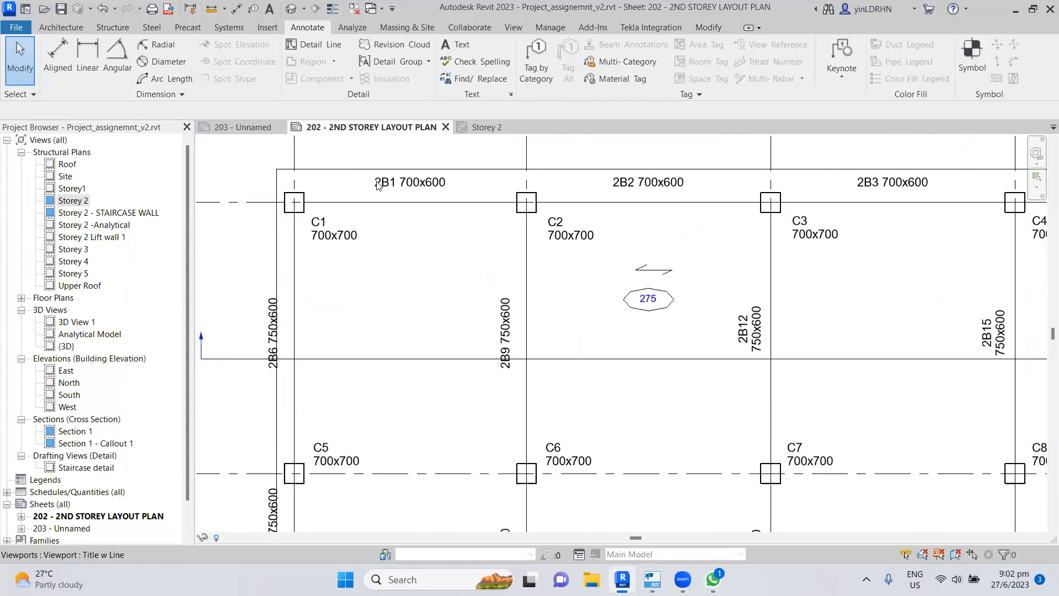
left_click(379, 187)
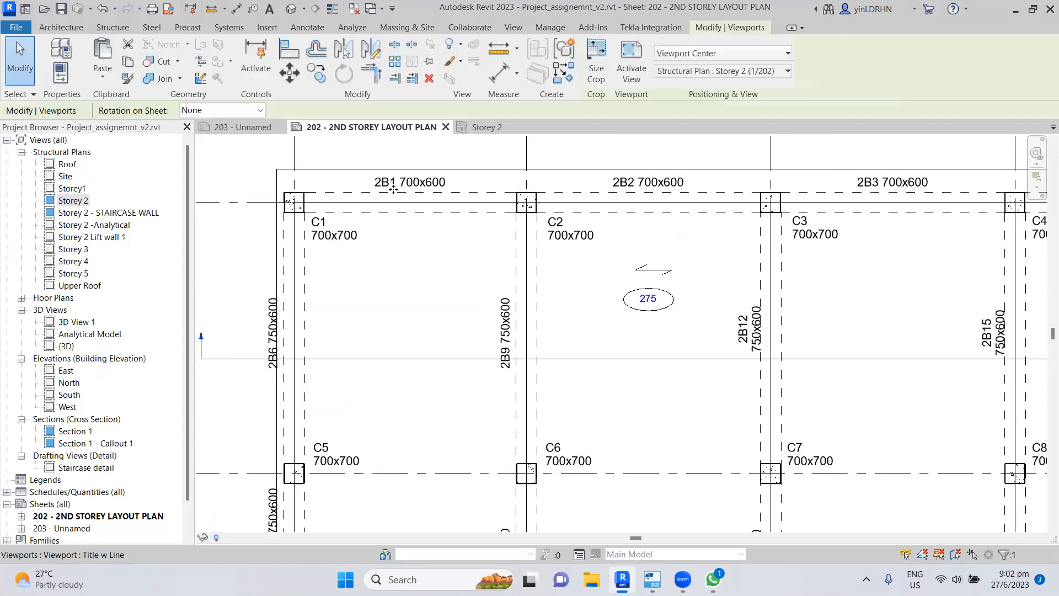
key("Escape")
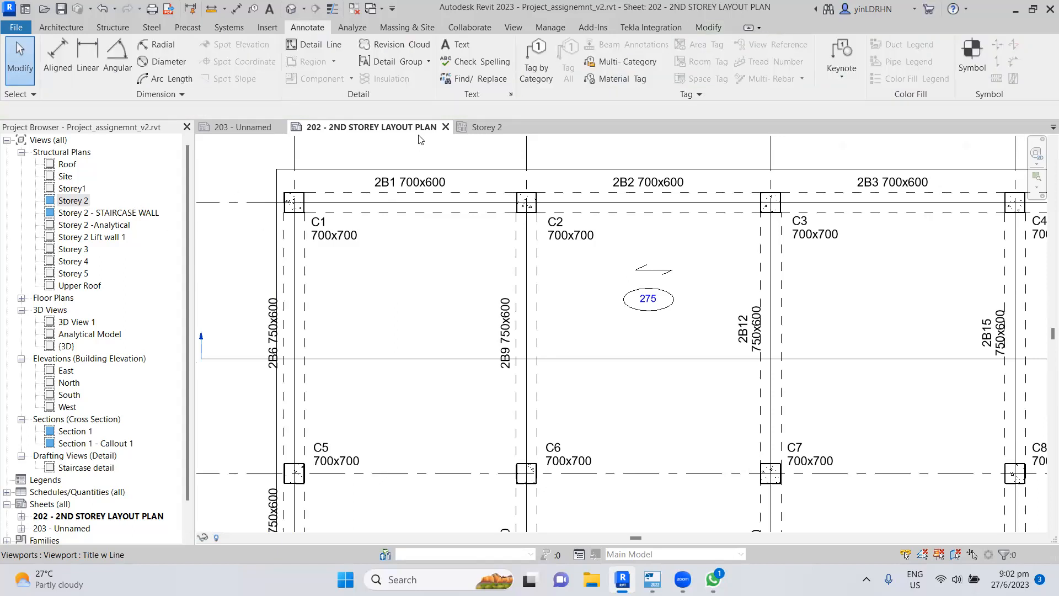
left_click(485, 129)
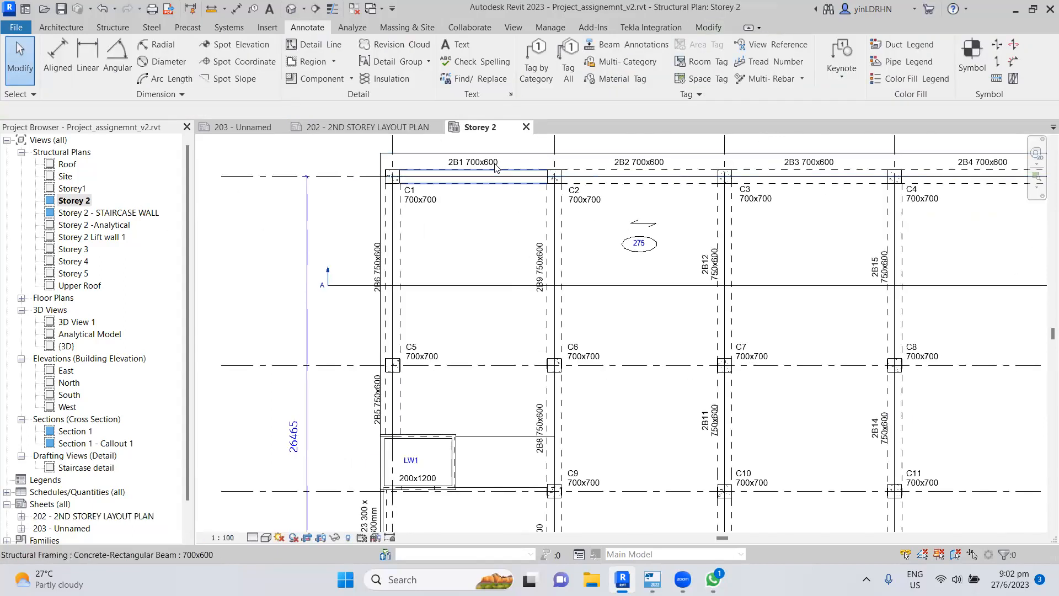
left_click(495, 167)
middle_click_drag(938, 302, 832, 300)
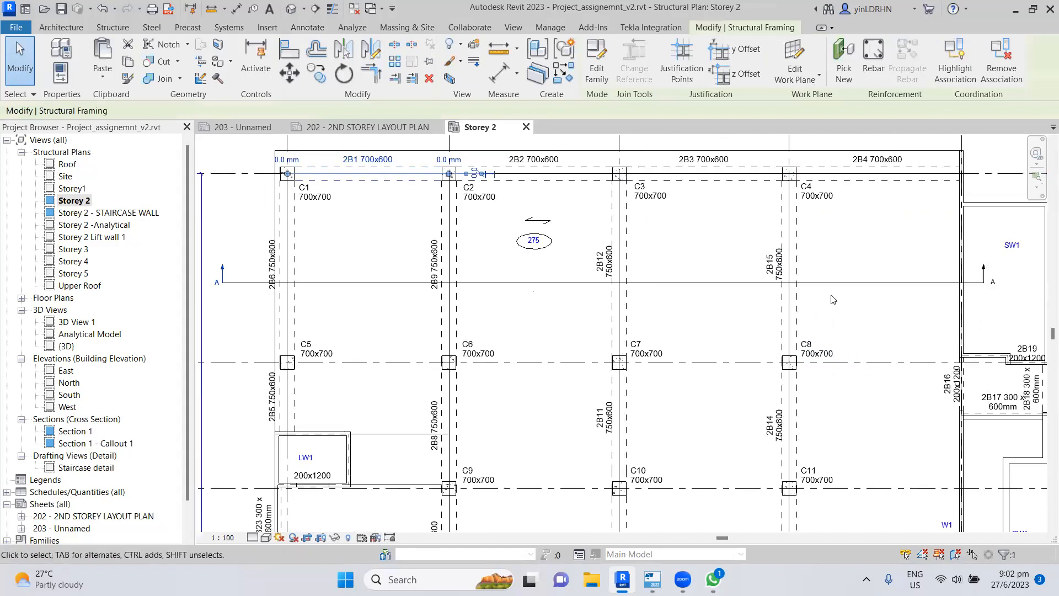
scroll(822, 291, "down", 3)
scroll(750, 241, "down", 2)
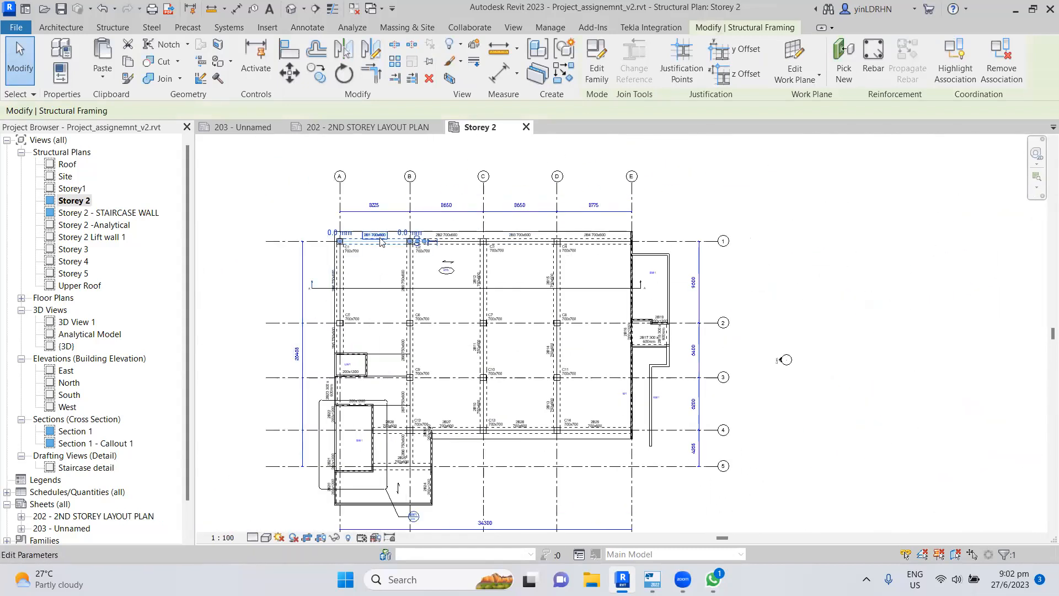
scroll(381, 242, "up", 3)
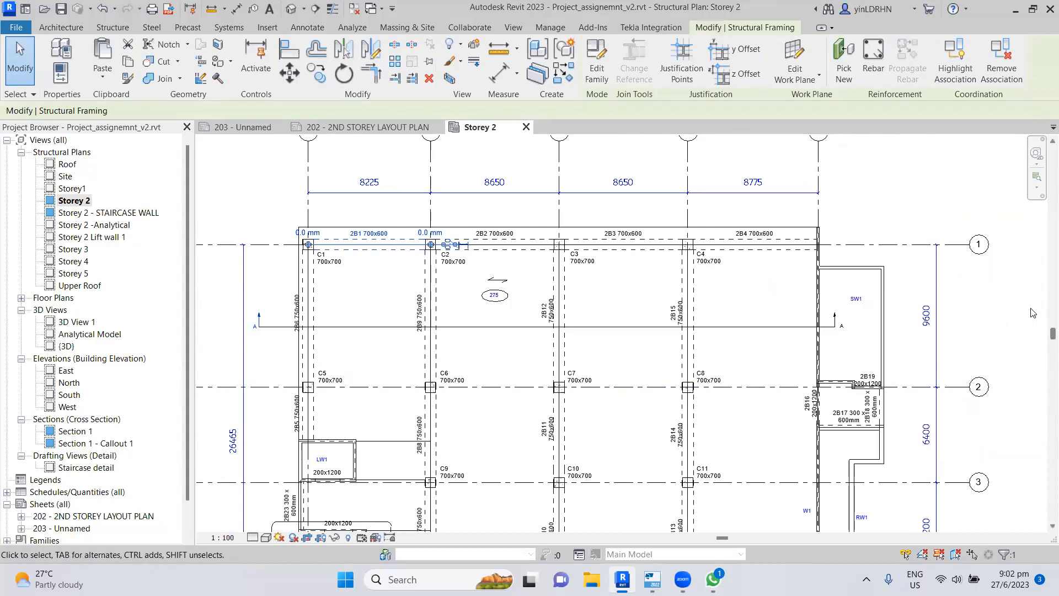
- Select beam 2B2 along grid line 1 between columns C2 and C3
left_click(500, 250)
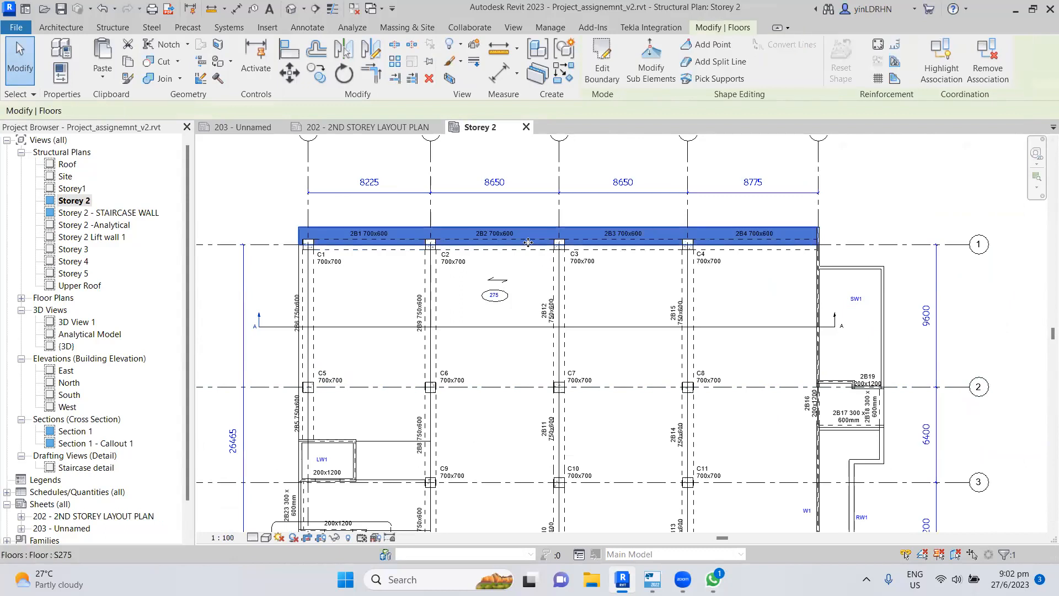
left_click(858, 203)
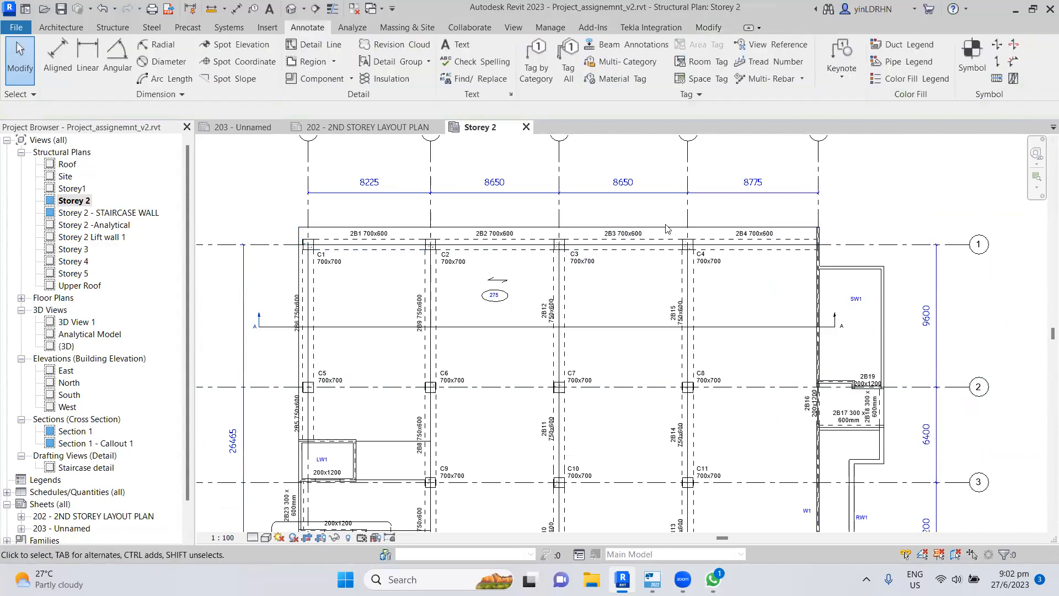
left_click(518, 244)
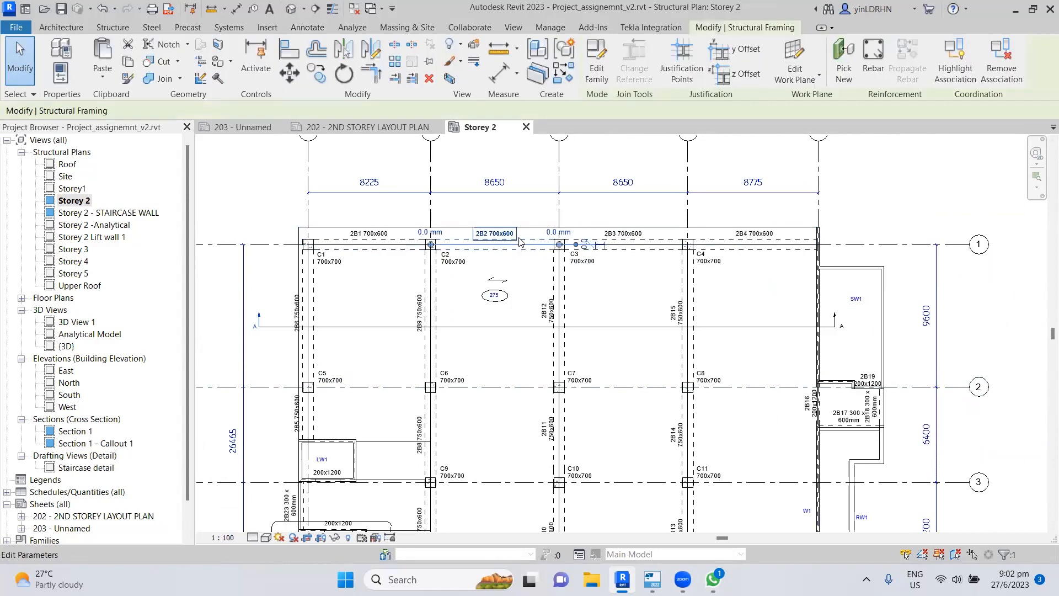
left_click(391, 9)
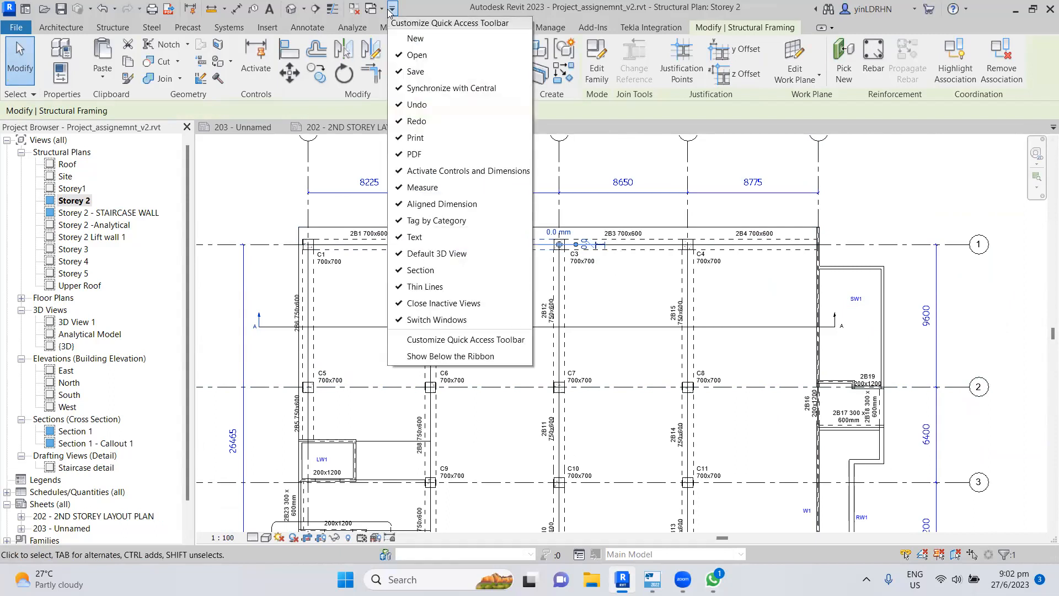
left_click(477, 340)
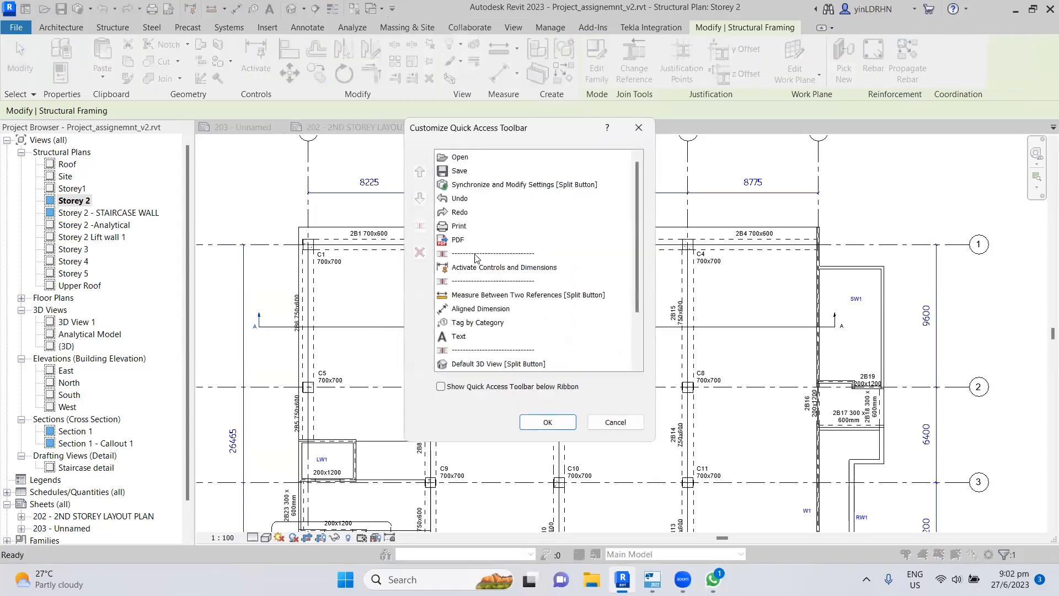
scroll(529, 251, "down", 2)
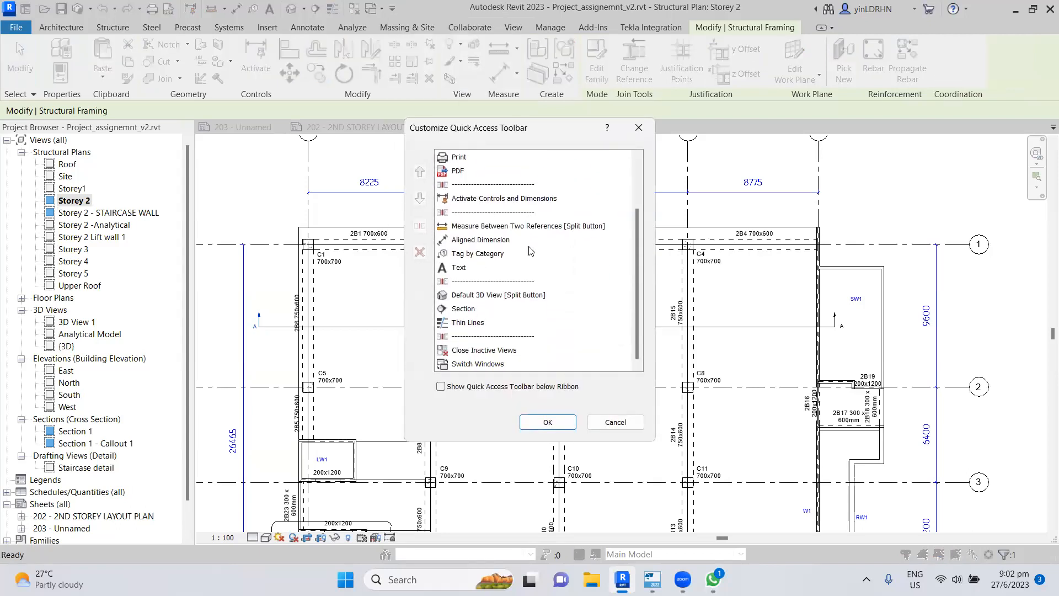
scroll(533, 249, "up", 2)
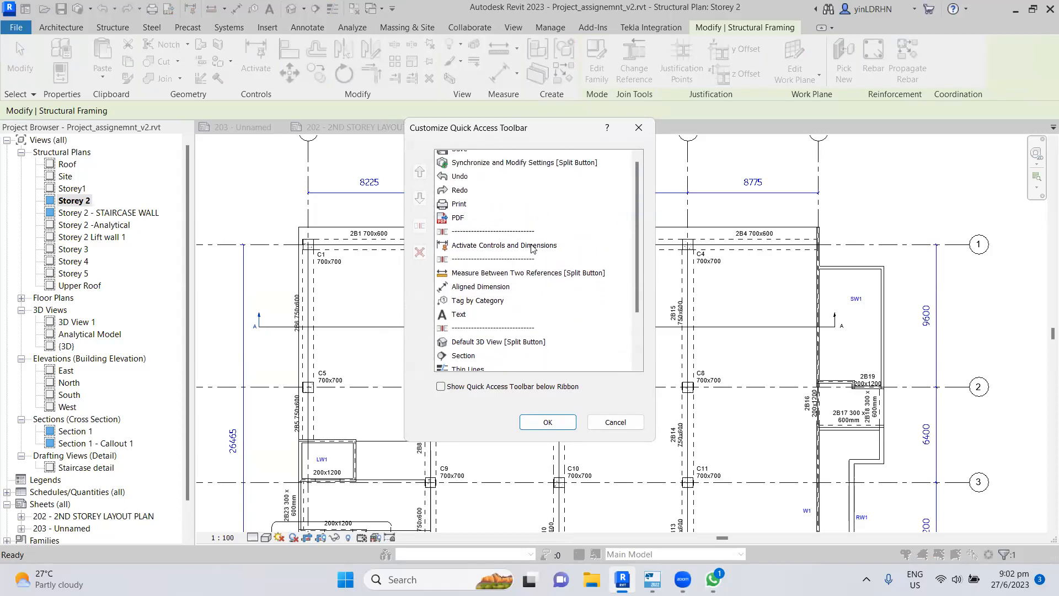
left_click(612, 422)
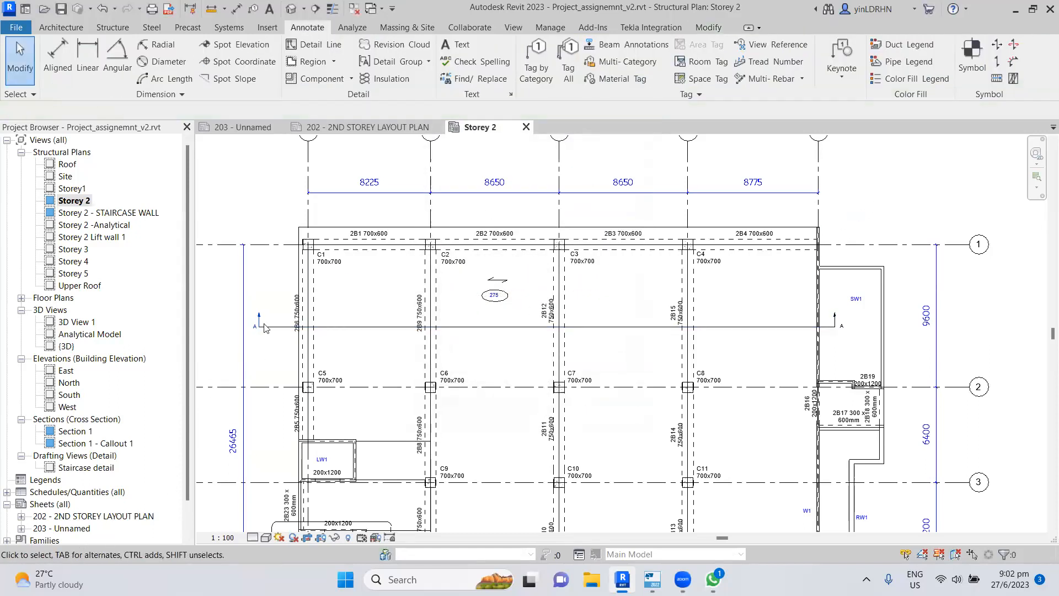
- Select column C1 at the grid A and grid line 1 intersection and display its properties
left_click(307, 245)
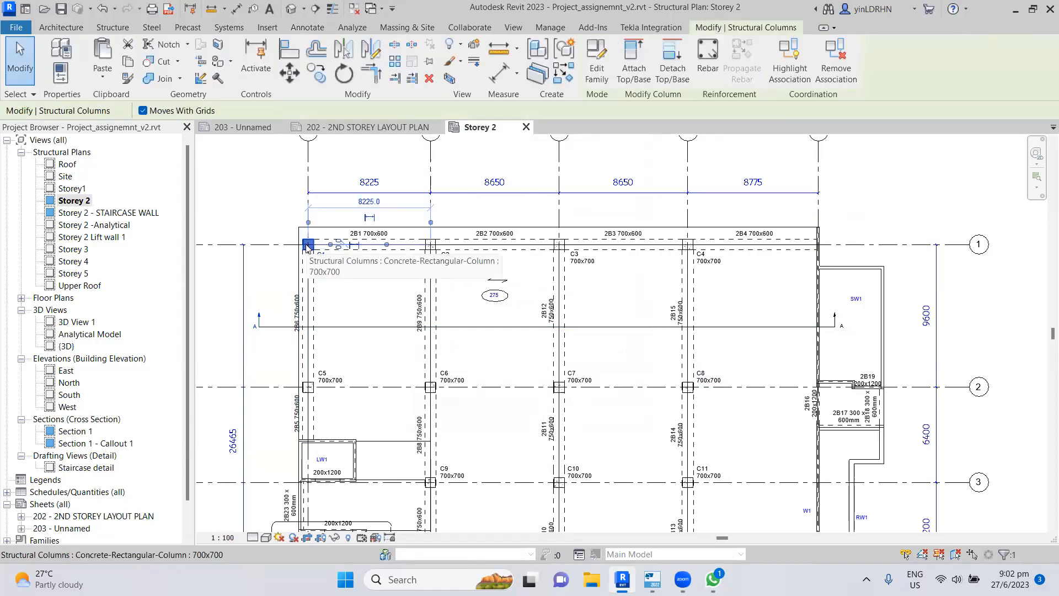
right_click(308, 245)
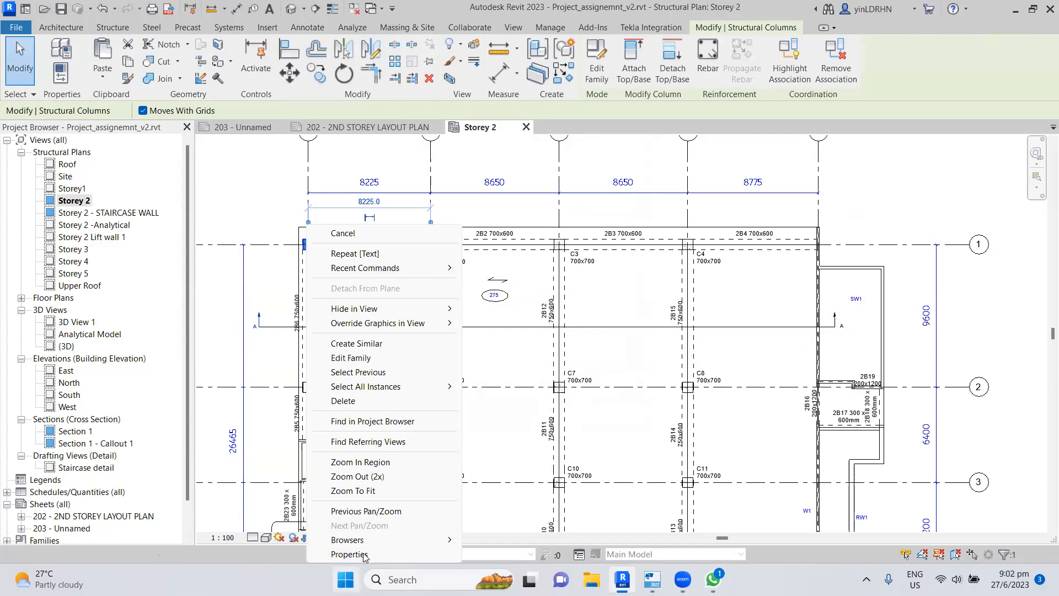
left_click(364, 554)
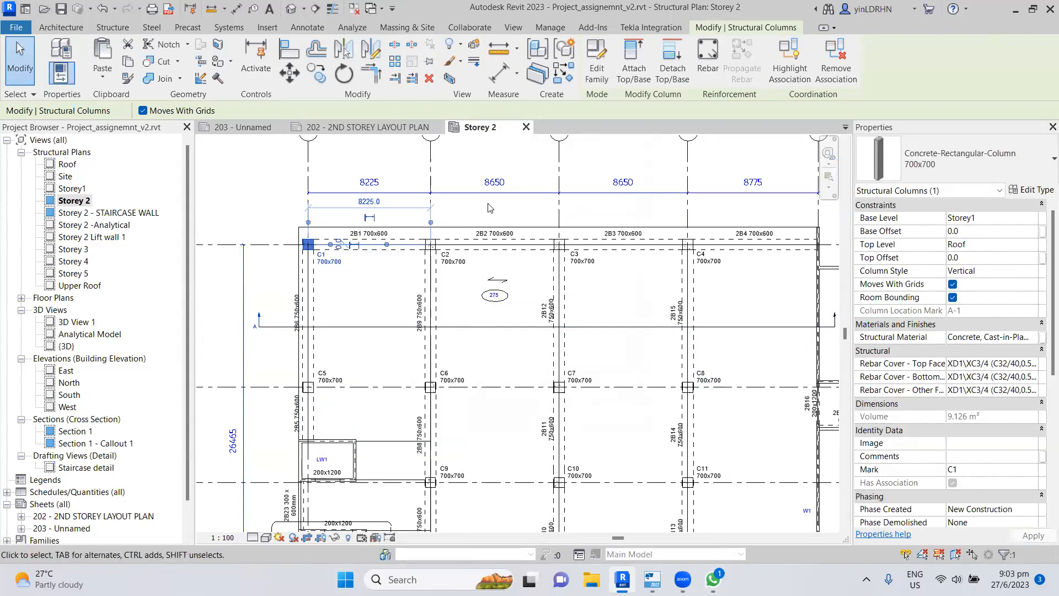
- Set the Mark of beam 2B1 between columns C1 and C2 on grid line 1 to 2B1-1
left_click(481, 226)
left_click(472, 217)
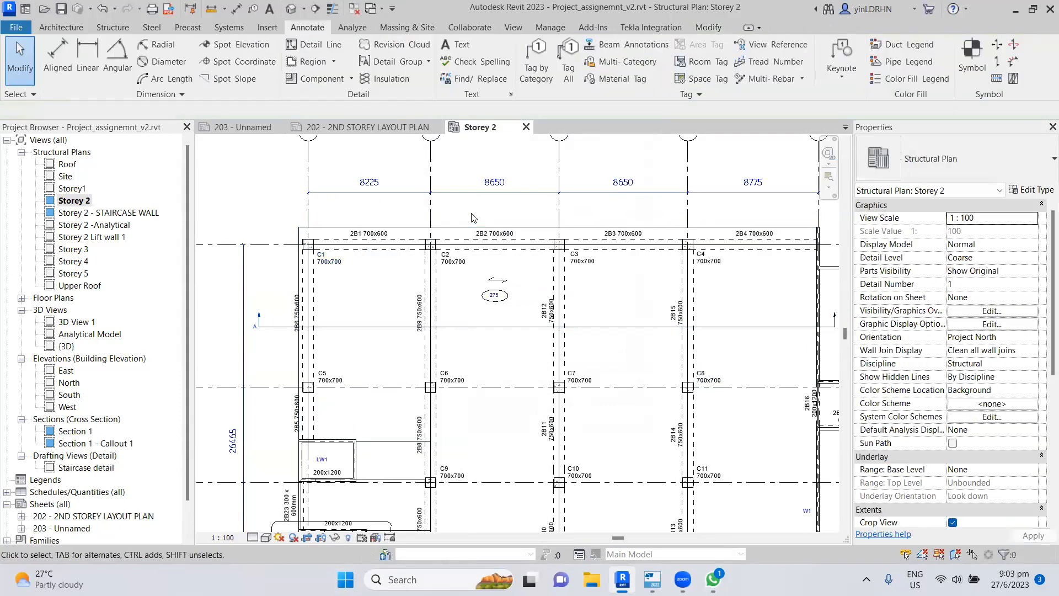
left_click(386, 245)
left_click_drag(1042, 339, 1043, 496)
left_click(973, 243)
left_click(973, 243)
type("-1")
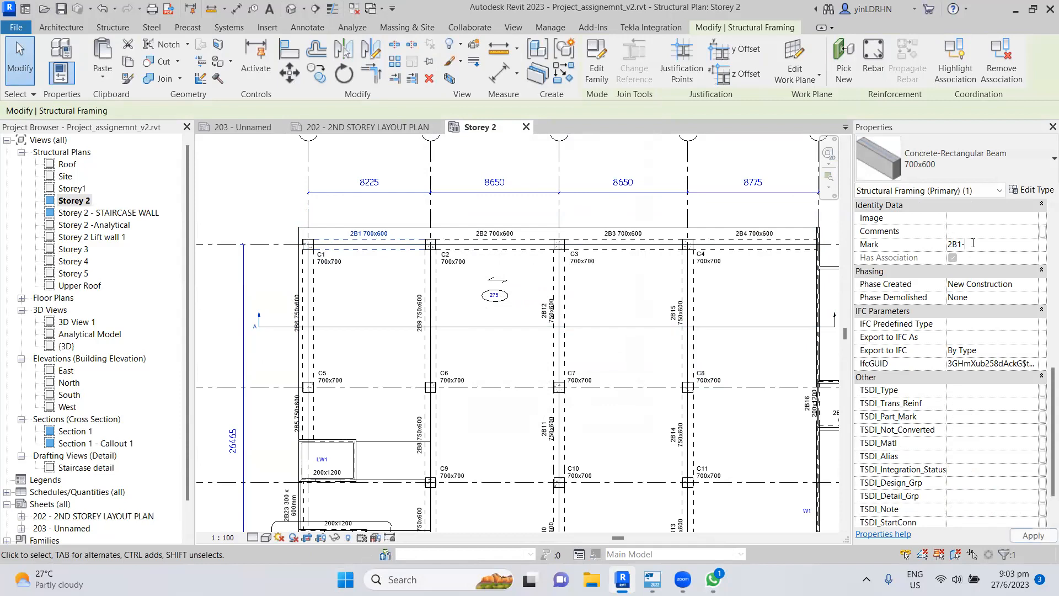
left_click(263, 205)
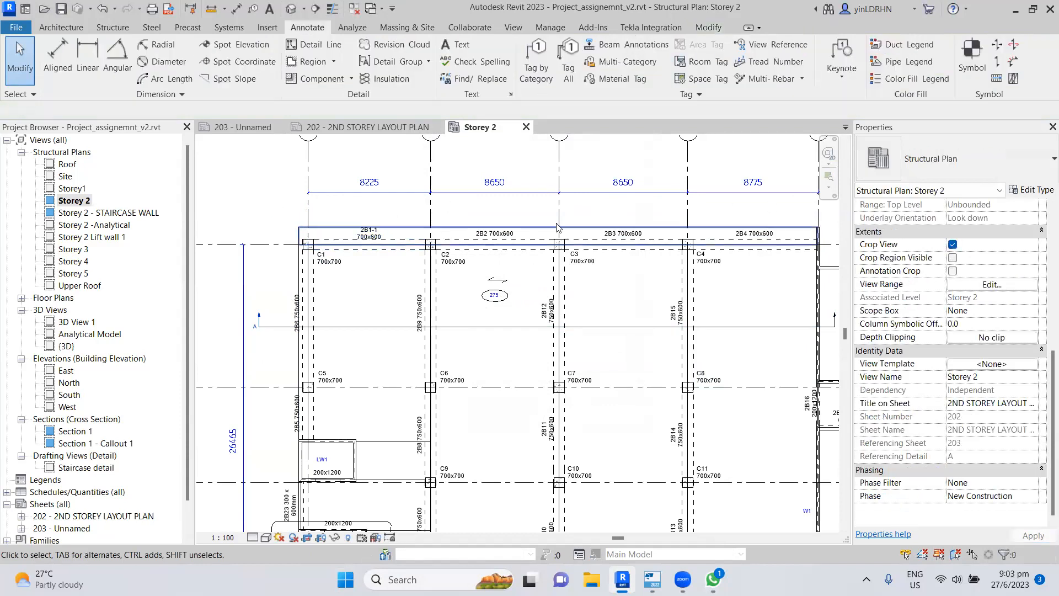
- Change the Mark of the beam between columns C2 and C3 on grid line 1 to 2B1-2
left_click(497, 244)
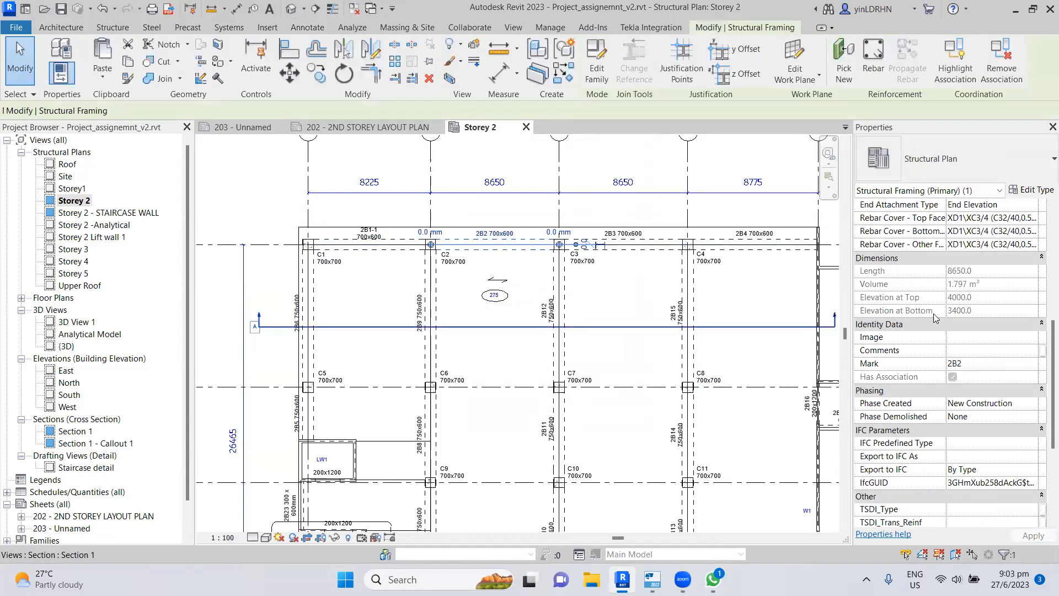
left_click(966, 365)
key("BackSpace")
type("1-")
key("Return")
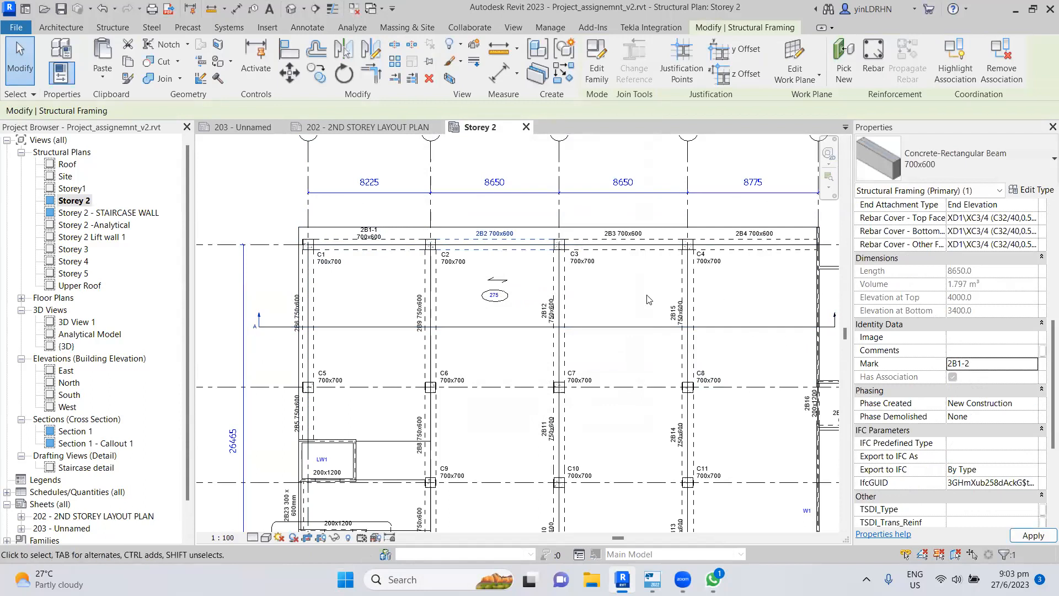
key("Escape")
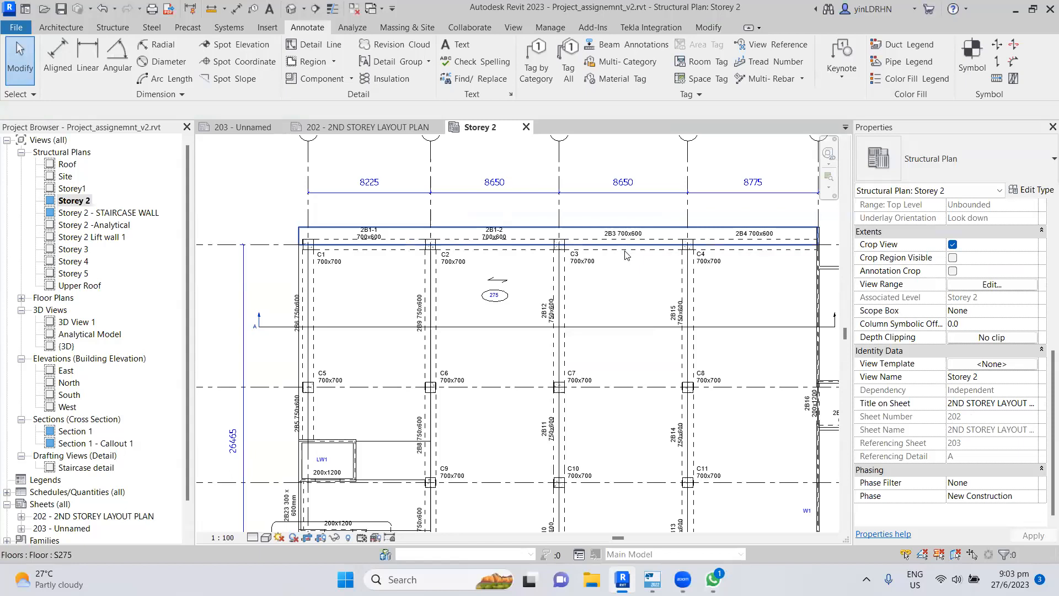
- Change the Mark of the beam between columns C3 and C4 on grid line 1 to 2B1-3
left_click(626, 254)
left_click(974, 370)
left_click(978, 365)
key("BackSpace")
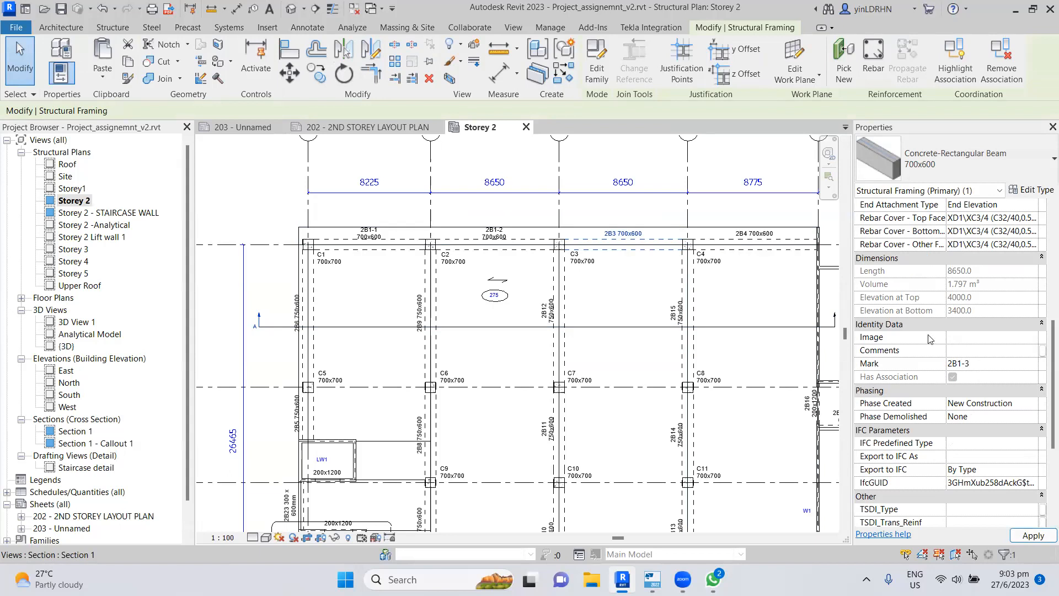
key("Escape")
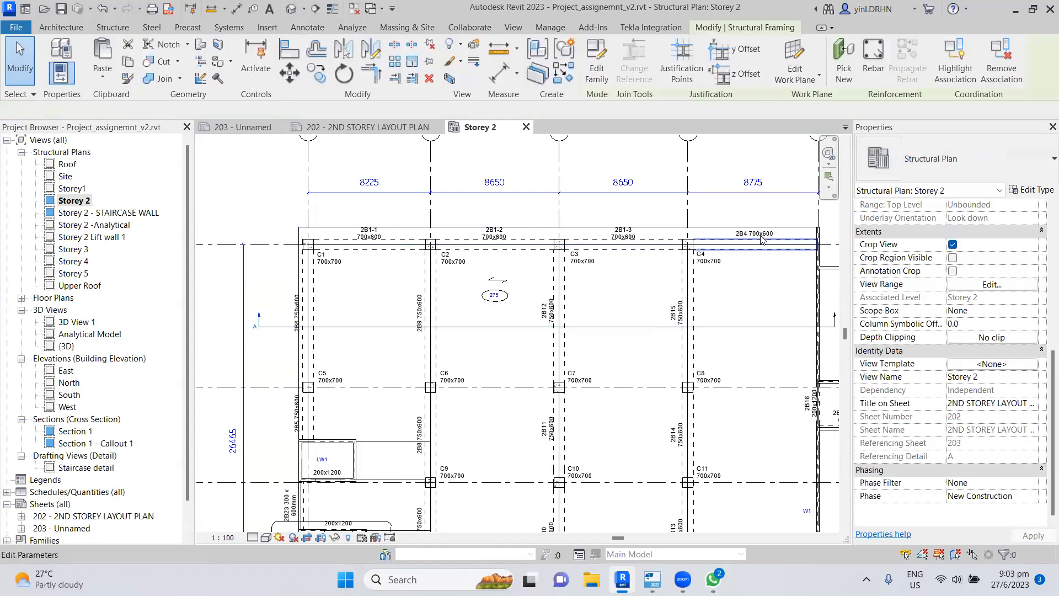
- Change the Mark of the last grid line 1 beam, running on from column C4, to 2B1-4
left_click(761, 238)
left_click(977, 354)
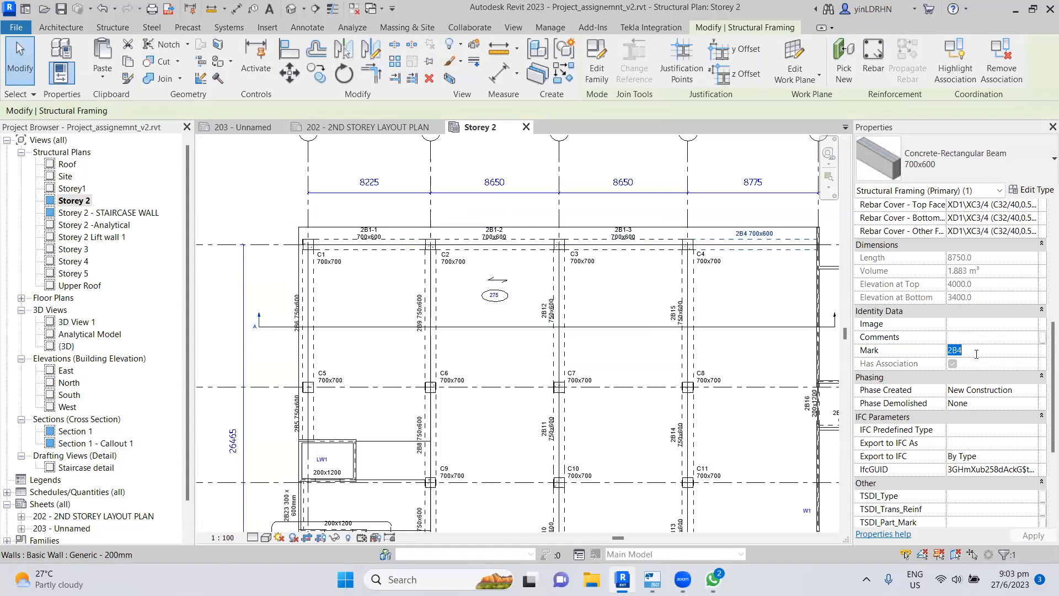
left_click(977, 354)
key("BackSpace")
left_click(768, 212)
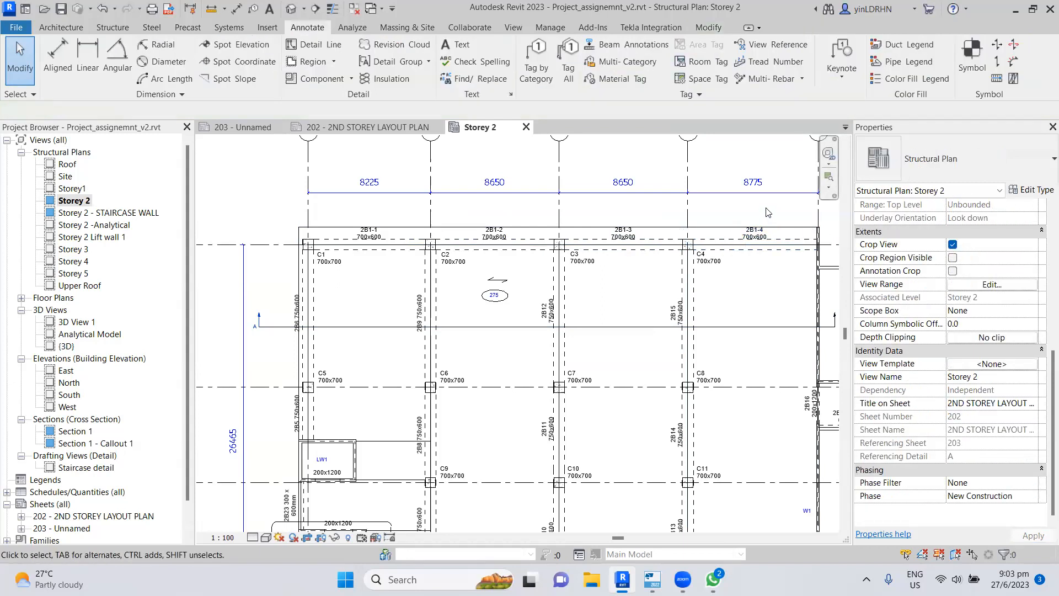
- Set the Mark of the 750x600 beam between column C5 and lift wall LW1 to 2B2-1
left_click(297, 414)
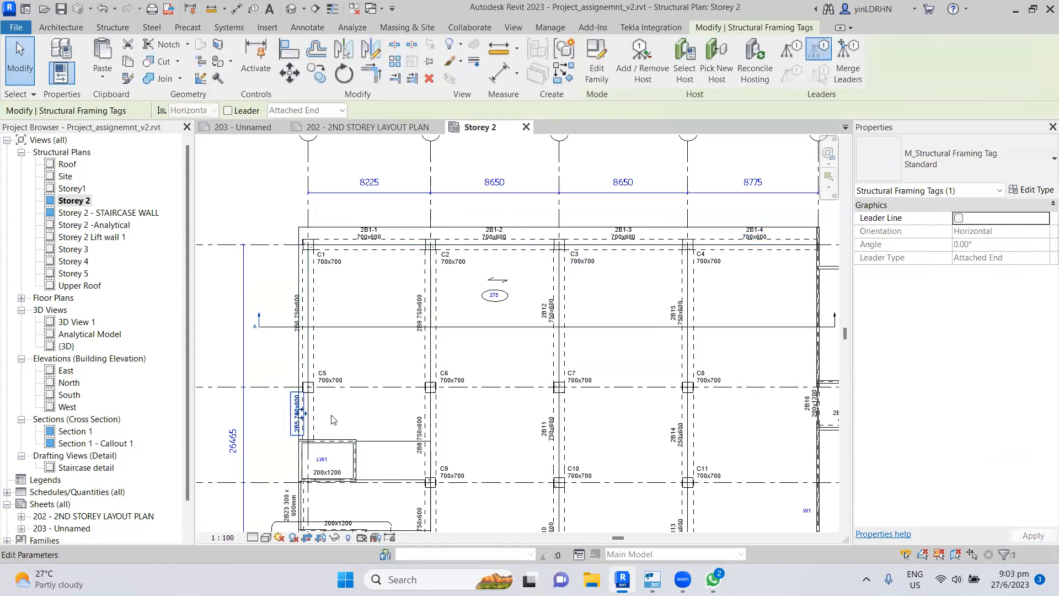
left_click(419, 415)
scroll(988, 440, "down", 4)
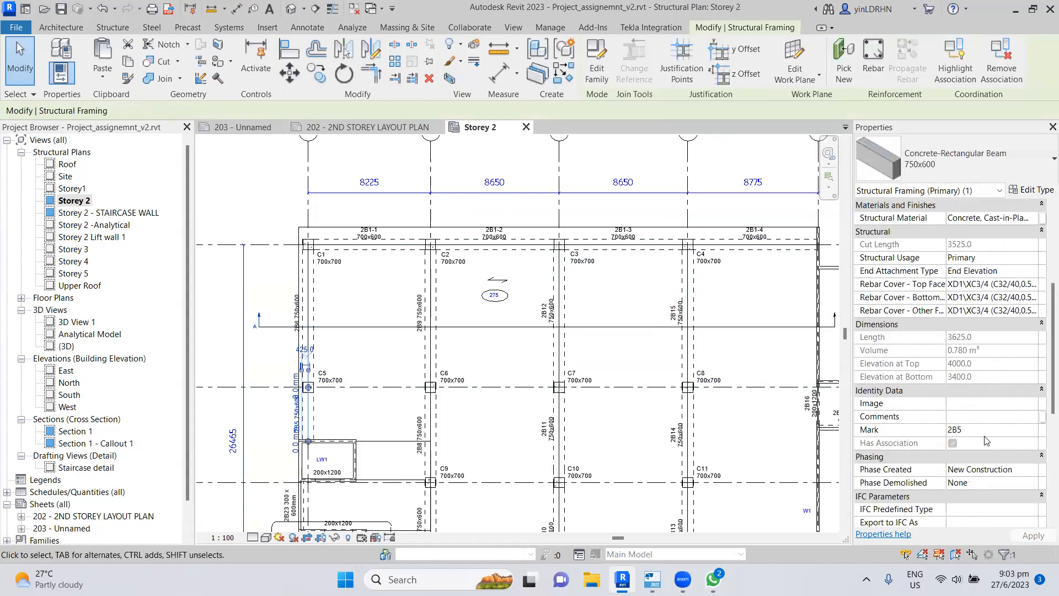
left_click(975, 433)
left_click(984, 431)
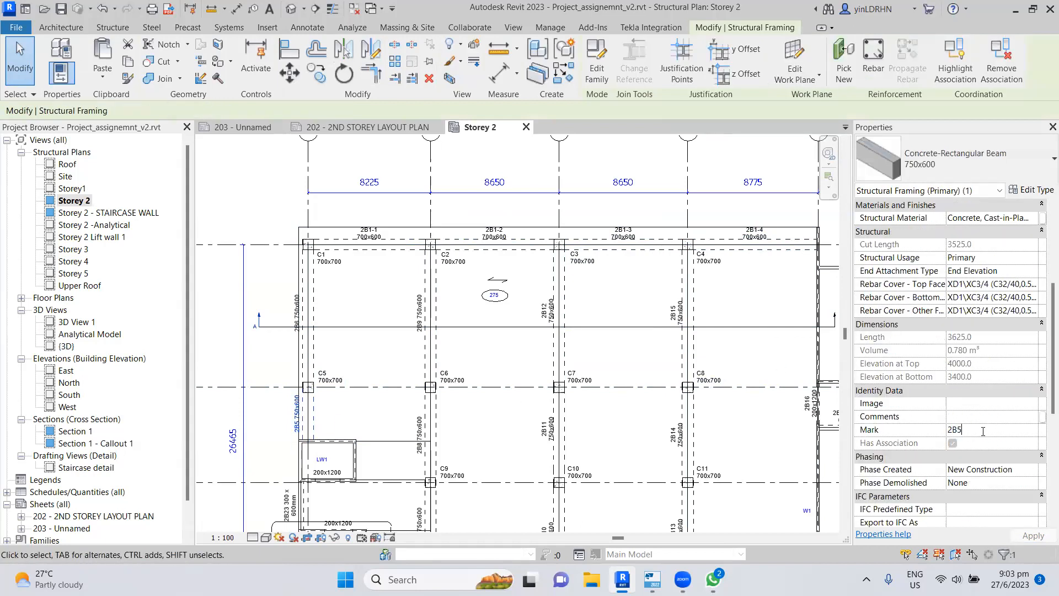
key("BackSpace")
type("2-1")
left_click(380, 339)
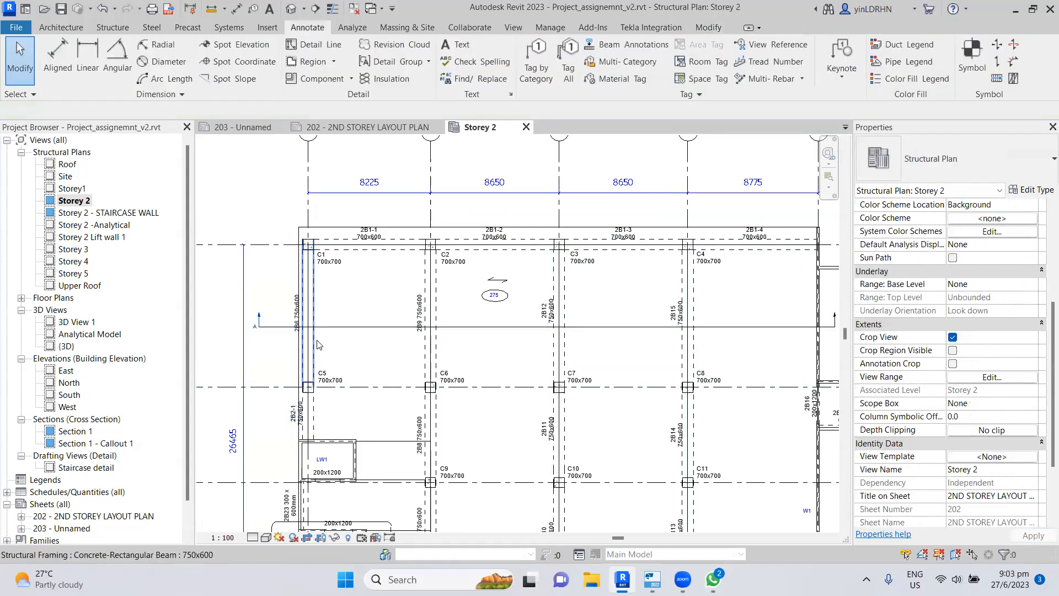
- Set the Mark of the 750x600 beam between columns C1 and C5 to 2B2-2
left_click(318, 345)
left_click(981, 443)
left_click(981, 443)
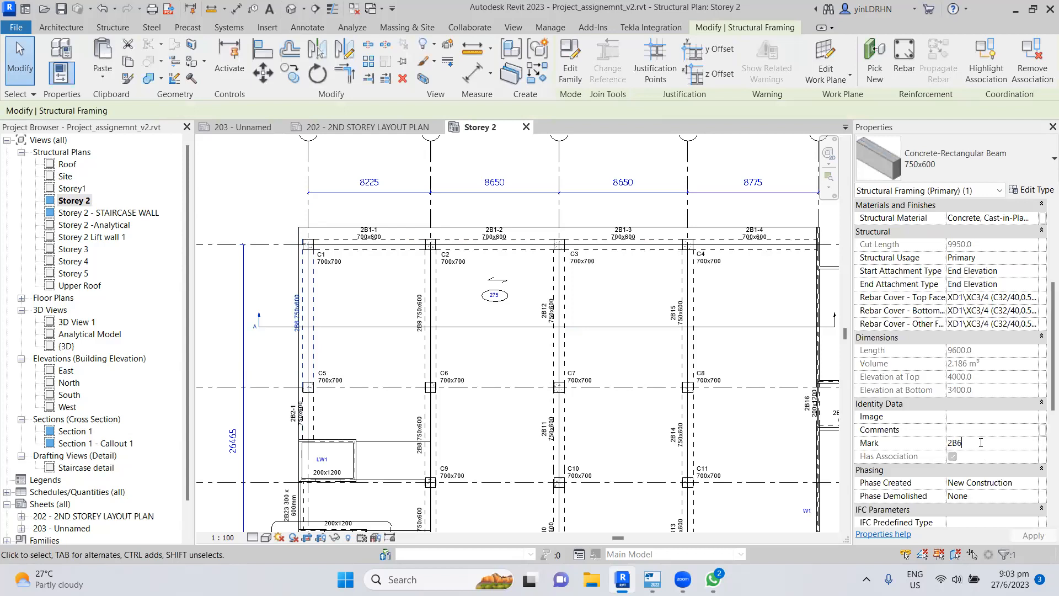
key("BackSpace")
type("2-2")
key("Return")
key("Escape")
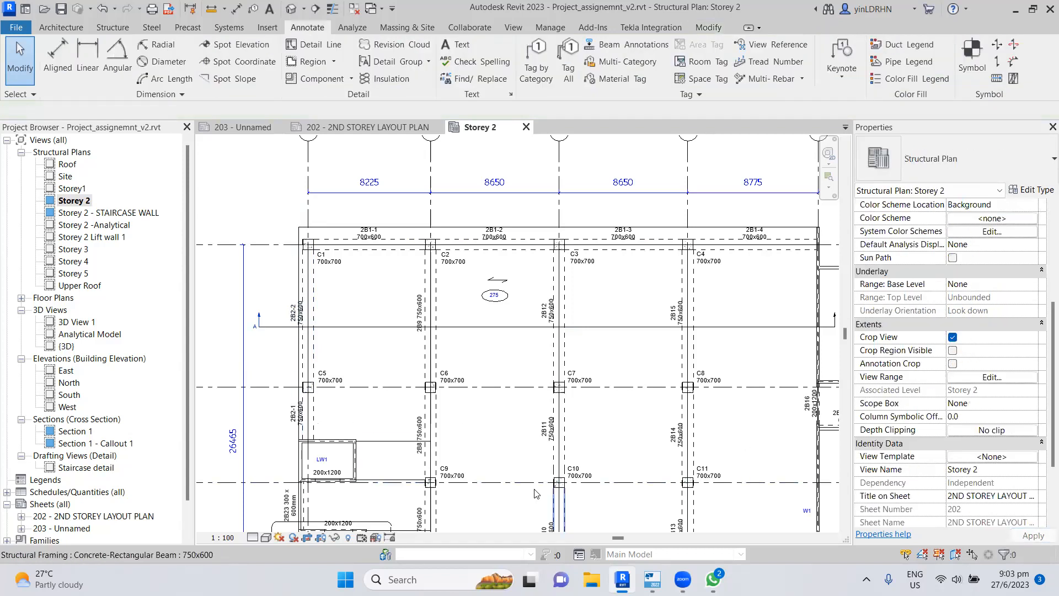
- Switch to Tekla Structural Designer and set the user name of the vertical edge beam 2B5 on Storey 2 to 2B2
left_click(653, 580)
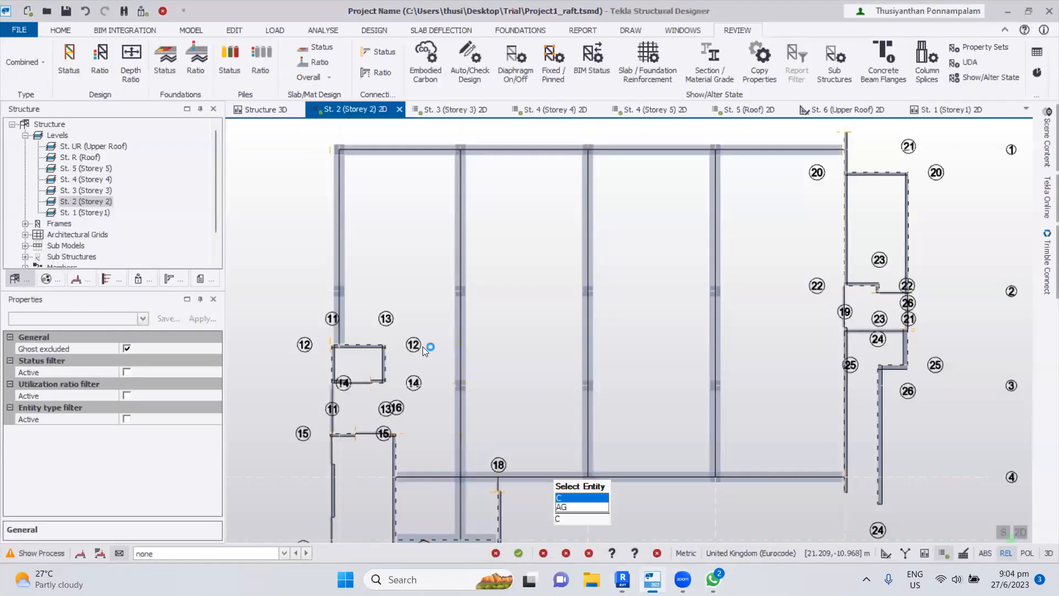
left_click(344, 326)
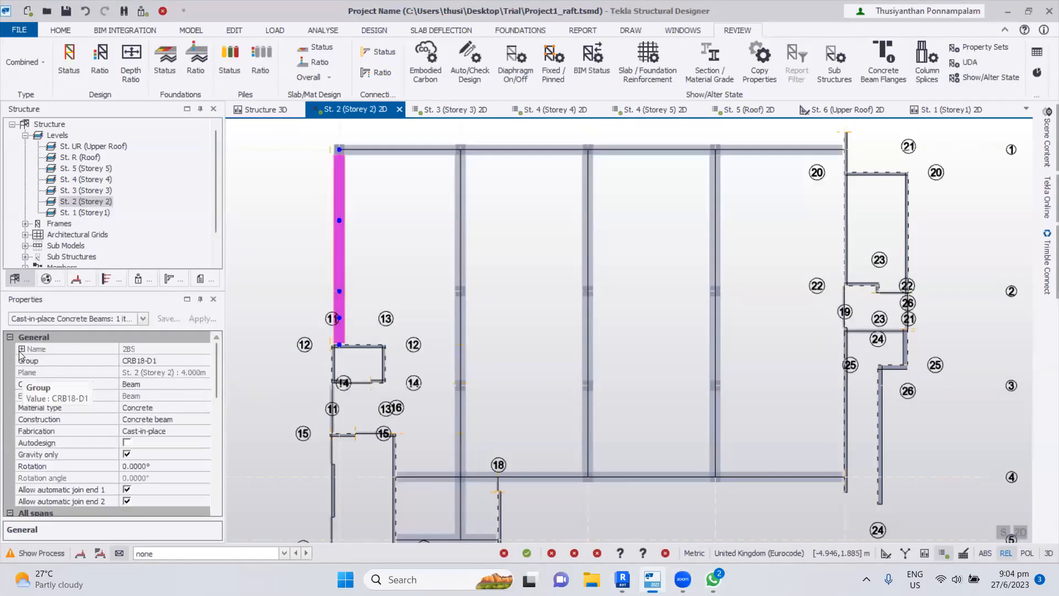
left_click(156, 360)
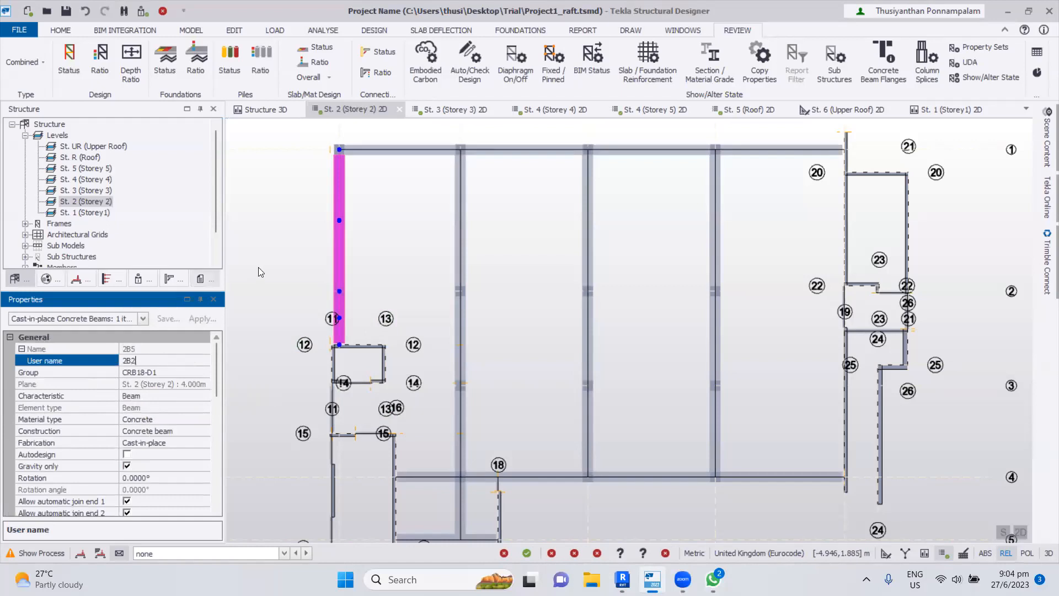
left_click(276, 263)
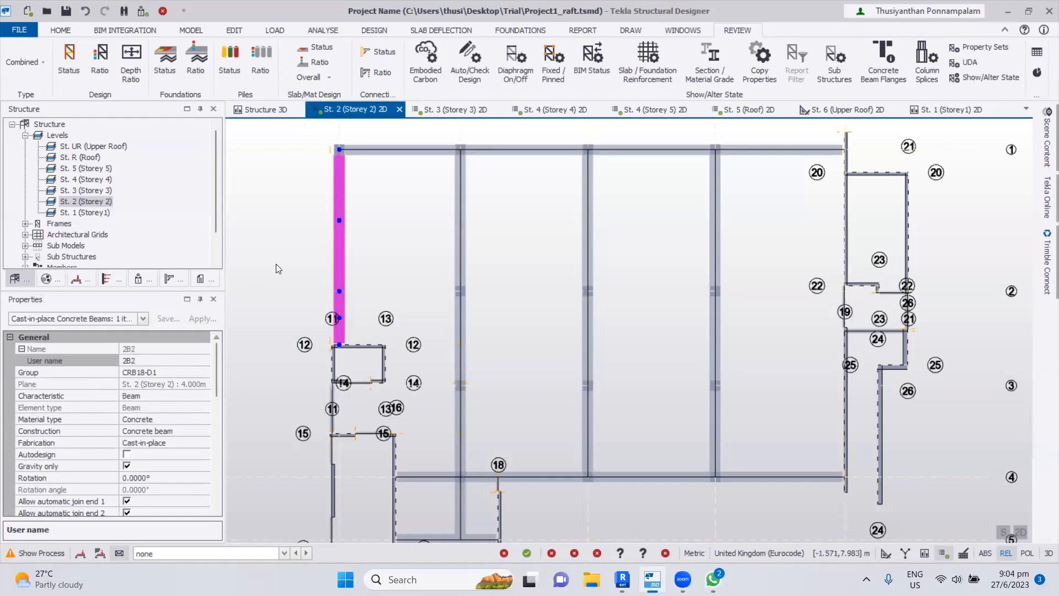
left_click(298, 286)
- Set the user name of the continuous 750x600 beam 2B35, one bay in from beam 2B2, to 2B3
middle_click_drag(523, 408, 489, 324)
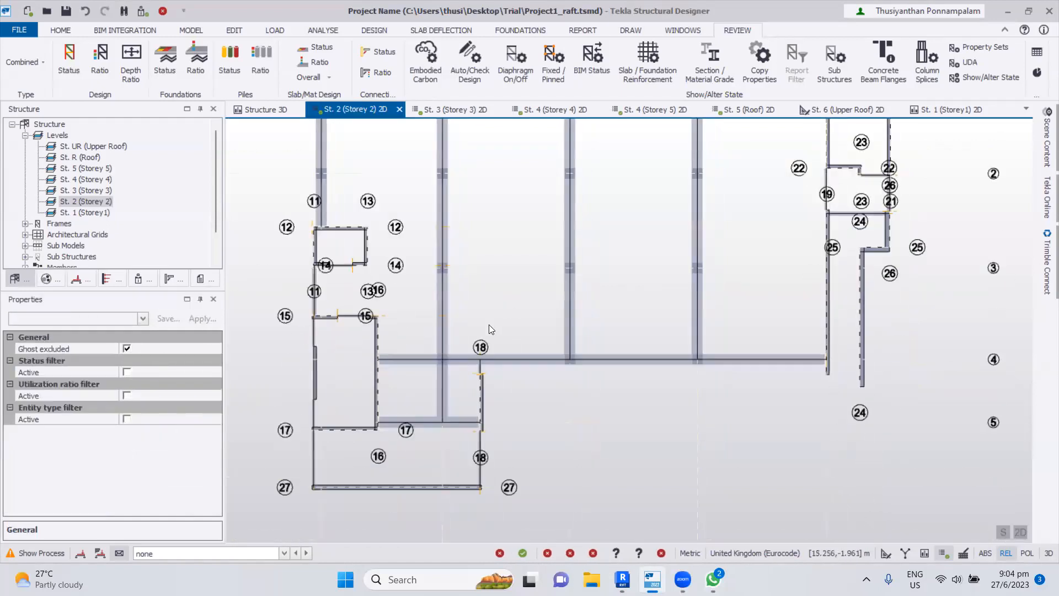
left_click(440, 383)
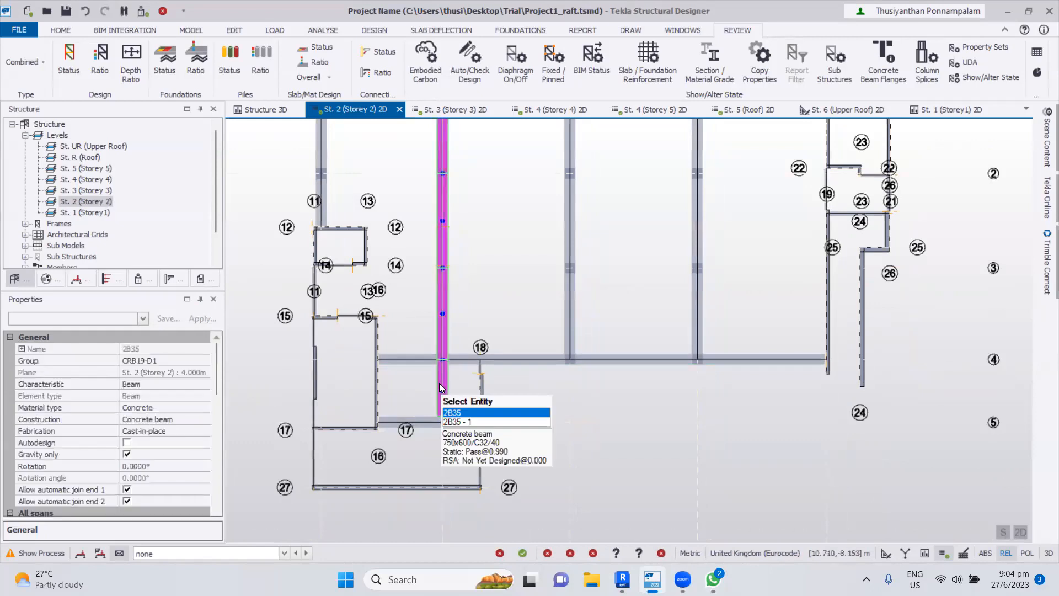
left_click(22, 346)
left_click(164, 360)
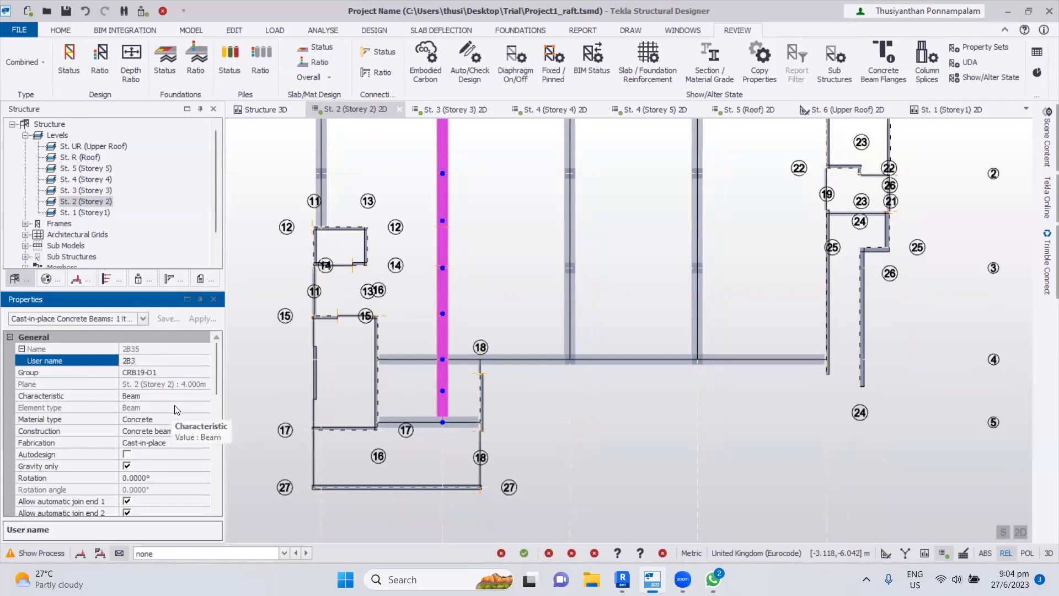
key("Return")
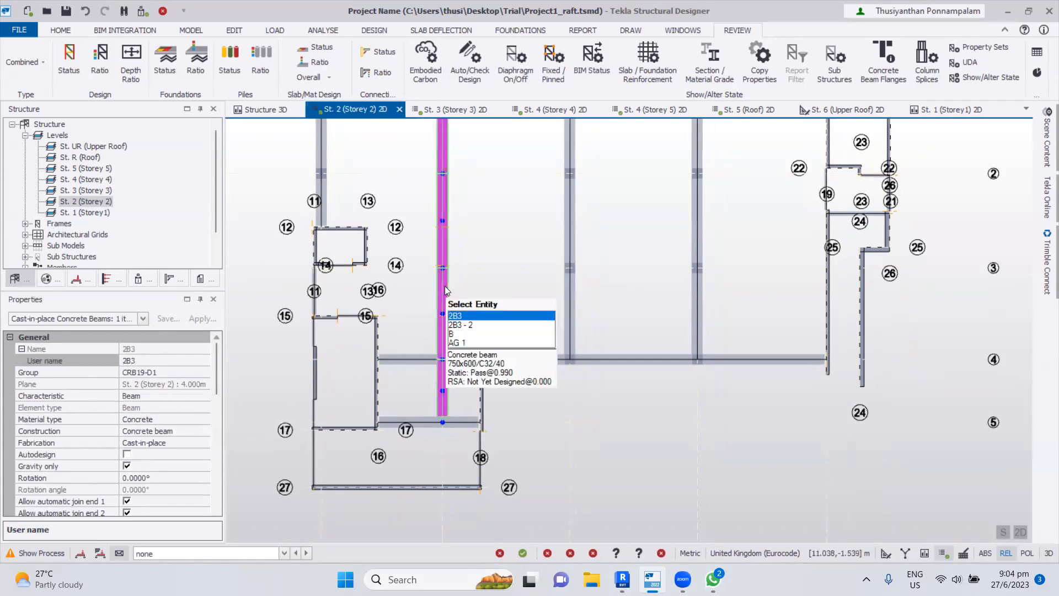
middle_click_drag(454, 184, 443, 260)
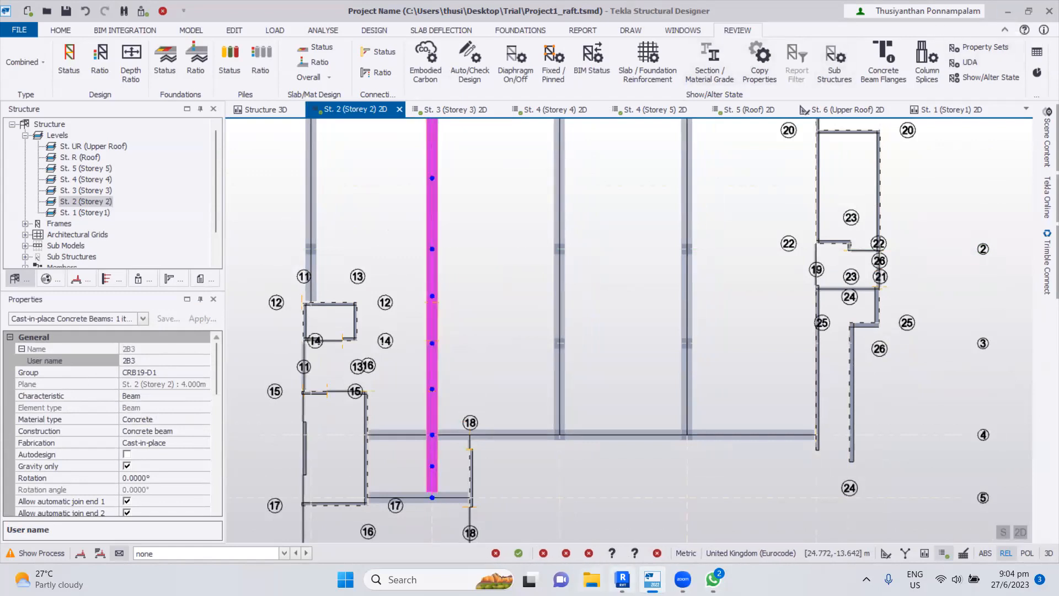
- Switch to Revit and set the Mark of the 750x600 beam running down from column C12 to 2B3-1
left_click(623, 579)
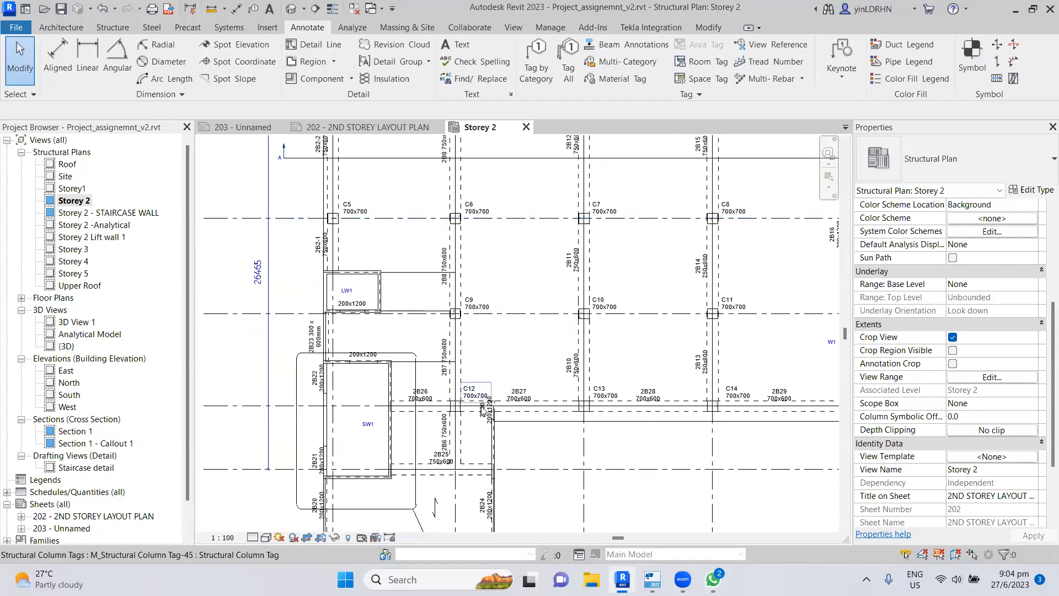
scroll(471, 459, "up", 2)
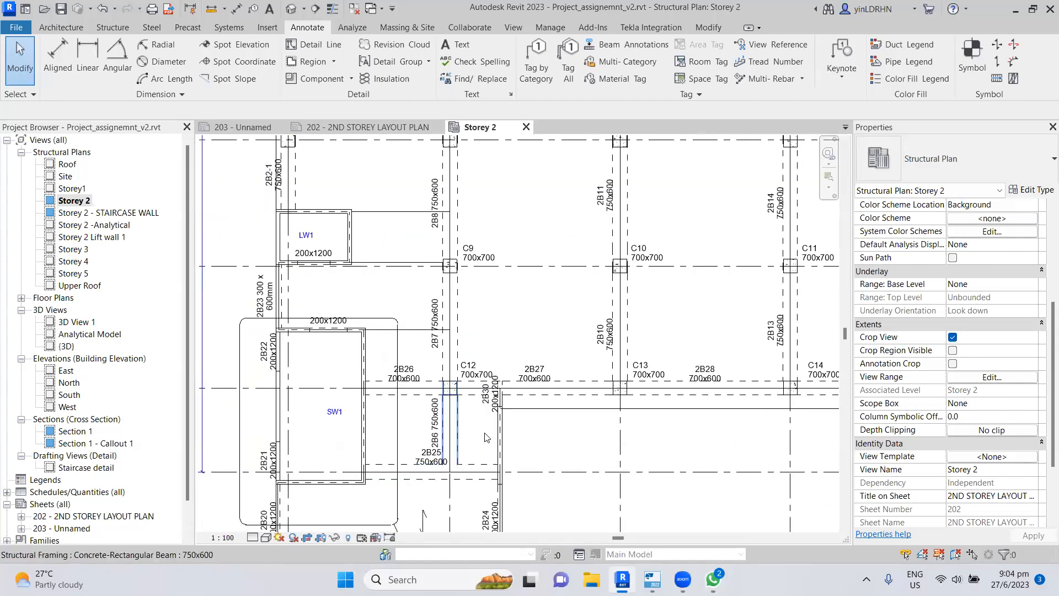
left_click(487, 437)
left_click(973, 431)
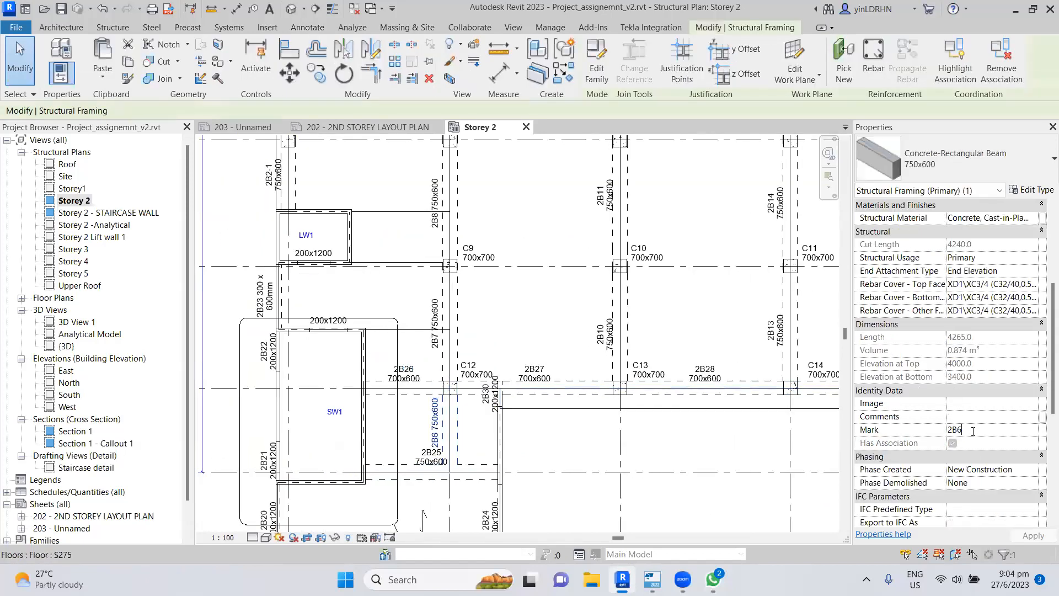
key("BackSpace")
type("3-1")
key("Return")
- Set the Mark of the 750x600 beam between columns C9 and C12 to 2B3-2
left_click(451, 331)
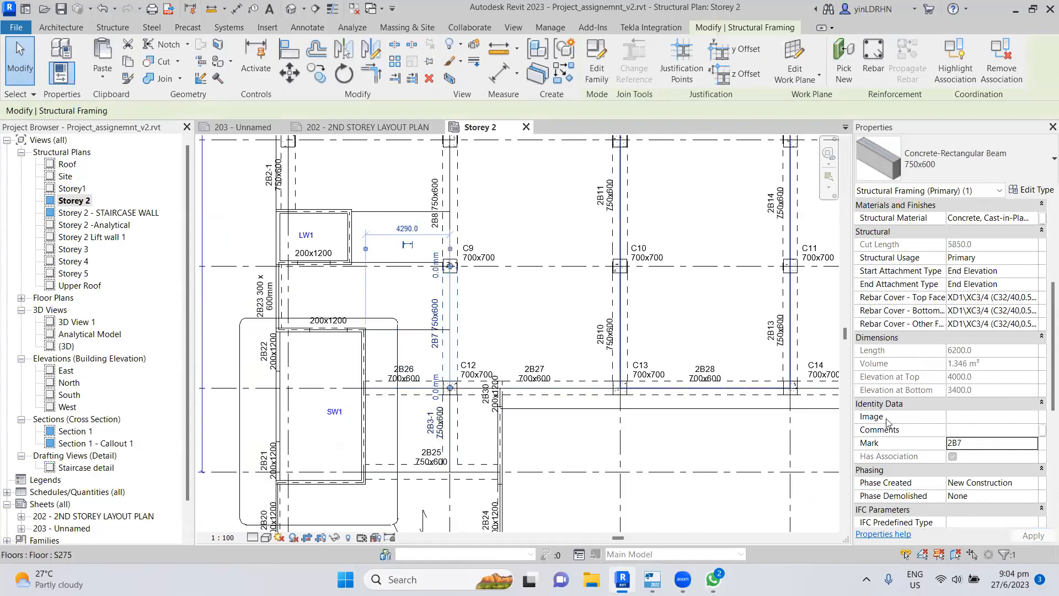
left_click(978, 442)
left_click(978, 442)
key("BackSpace")
key("Return")
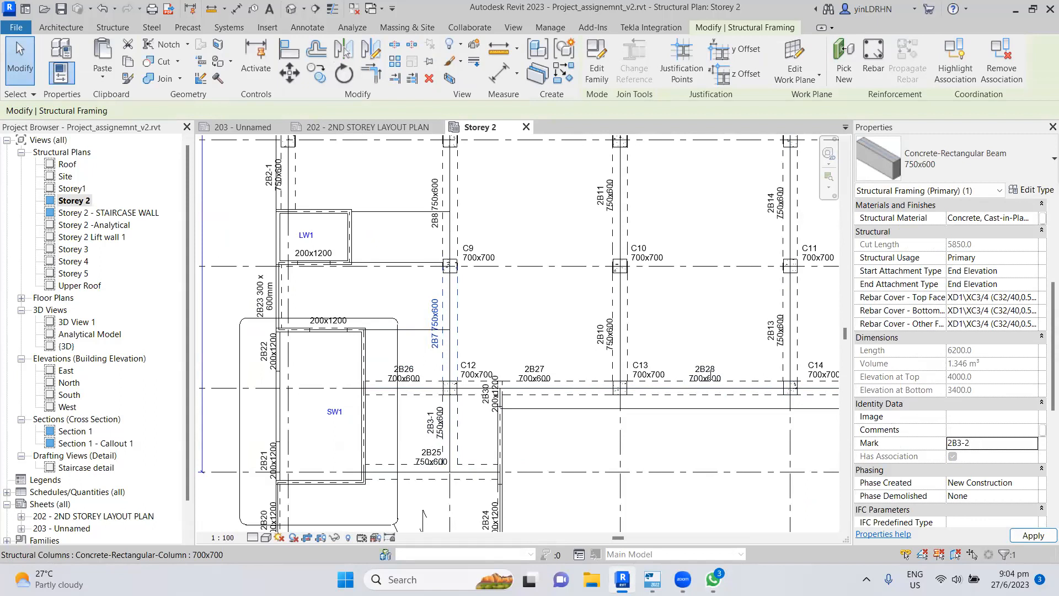
left_click(534, 286)
- Try to set the Mark of the beam between columns C6 and C9 to 2B3-2
middle_click_drag(483, 203, 481, 346)
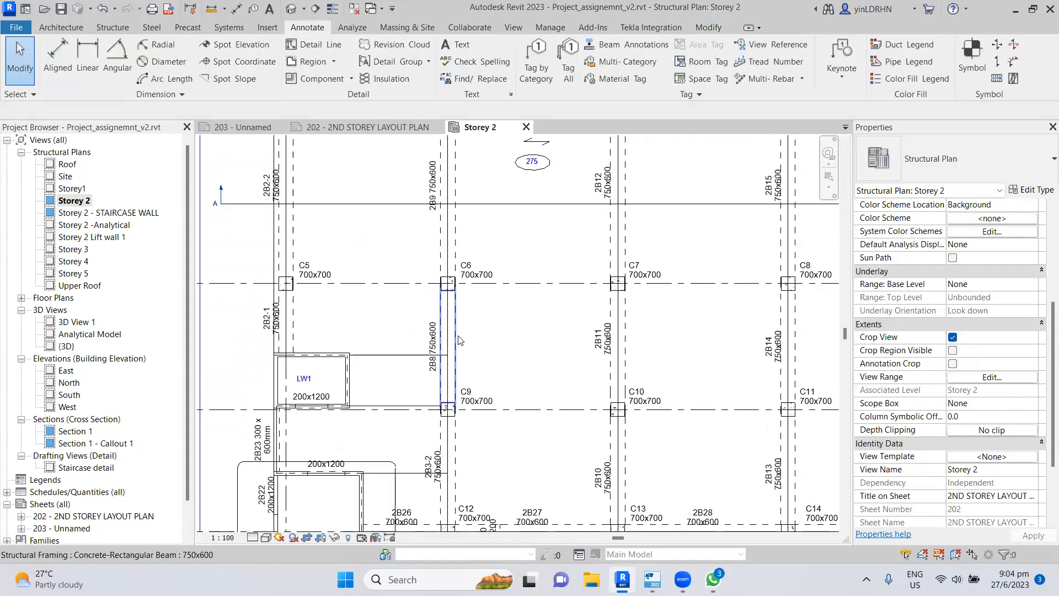
left_click(460, 341)
left_click(967, 444)
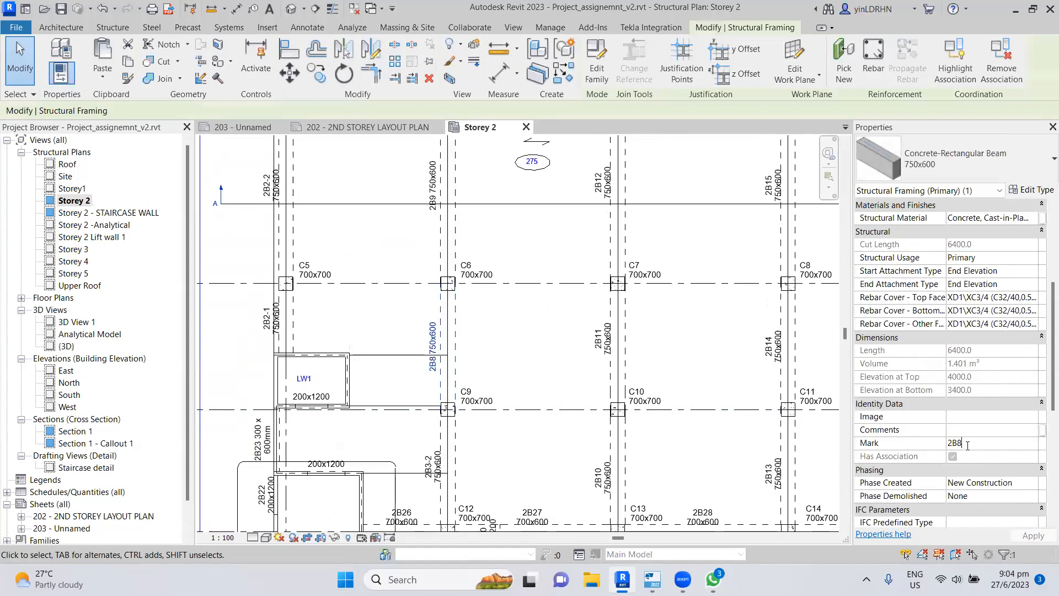
type("3-2")
mouse_move(770, 412)
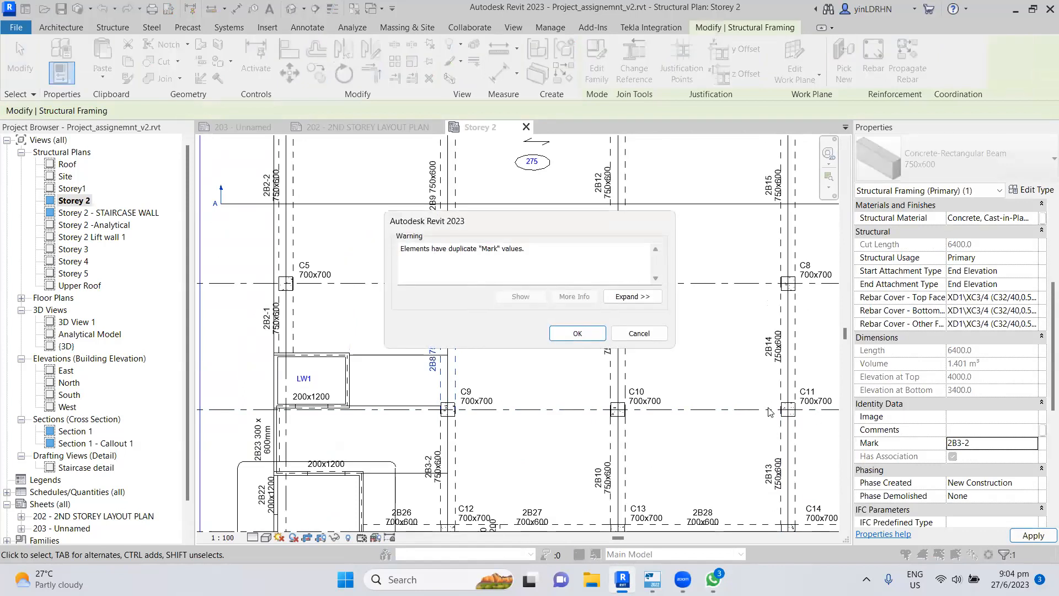
left_click(637, 334)
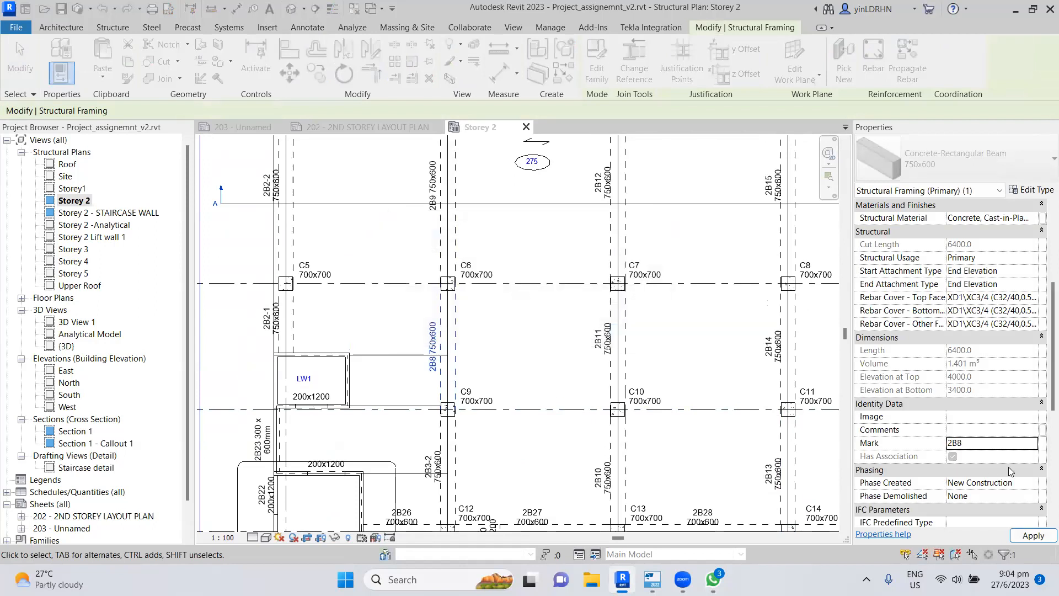
- Set the Mark of the 750x600 beam between columns C6 and C9 to 2B3-3
left_click(971, 443)
key("BackSpace")
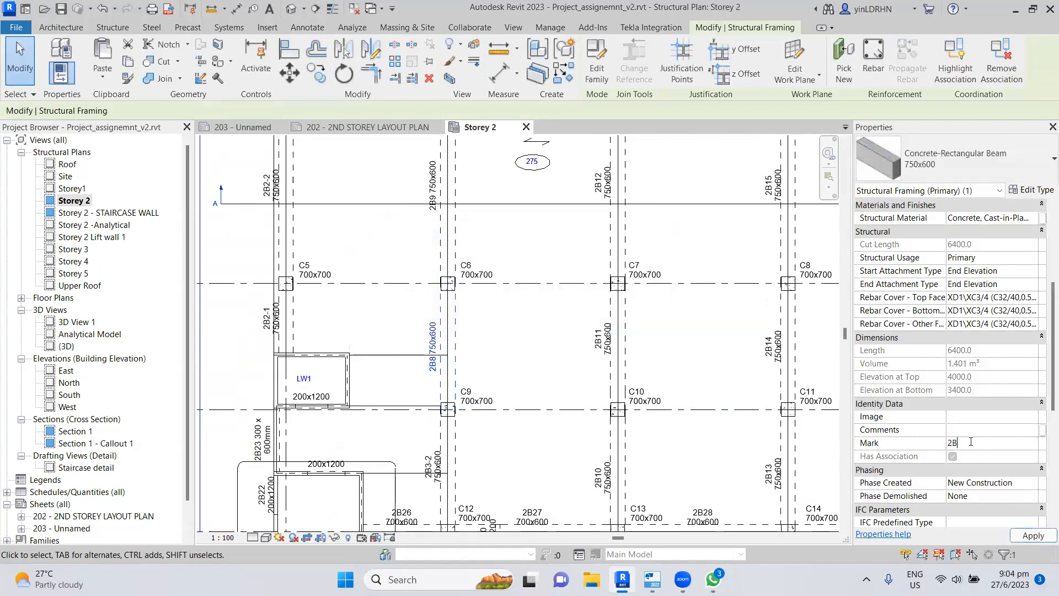
left_click(521, 319)
- Set the Mark of the 750x600 beam between columns C2 and C6 to 2B3-4
middle_click_drag(544, 286, 556, 363)
left_click(462, 249)
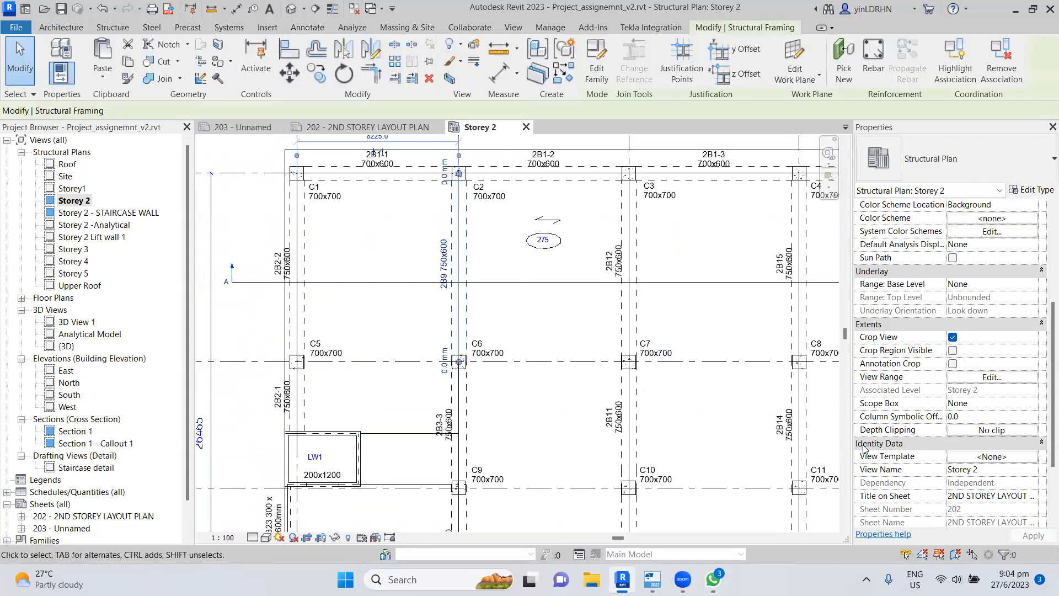
left_click(971, 442)
key("BackSpace")
type("3-4")
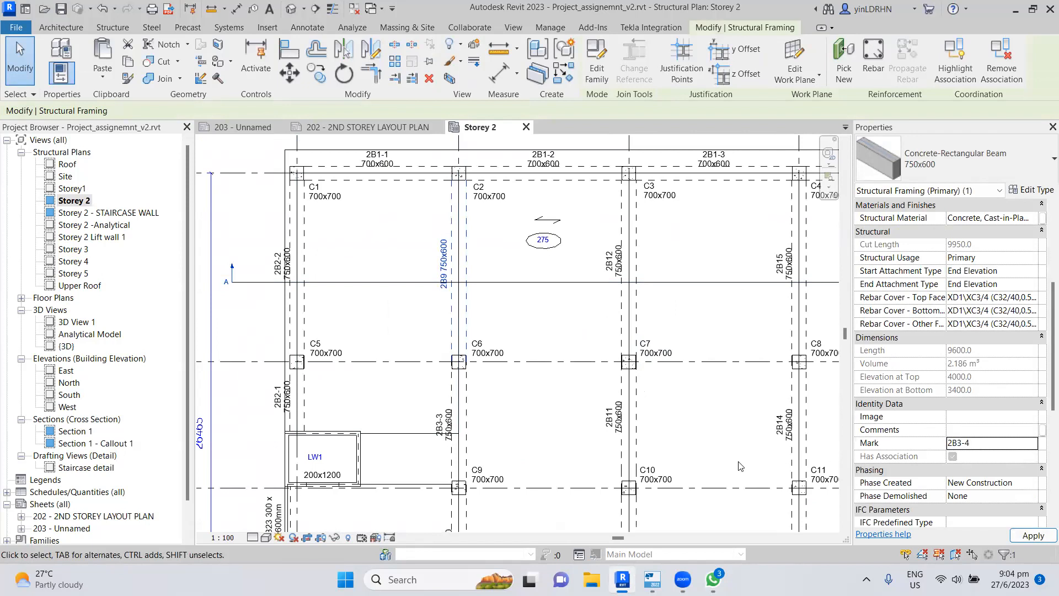
left_click(667, 412)
- Switch to Tekla Structural Designer and set the user name of the continuous beam one bay over from beam 2B3 to 2B4
scroll(673, 397, "down", 3, "ctrl")
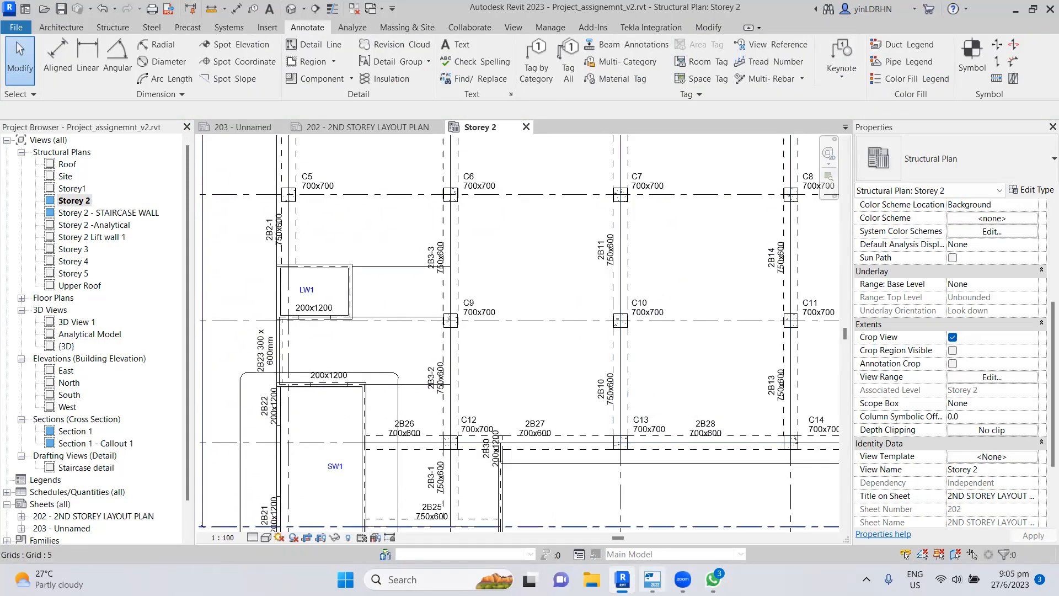
left_click(653, 579)
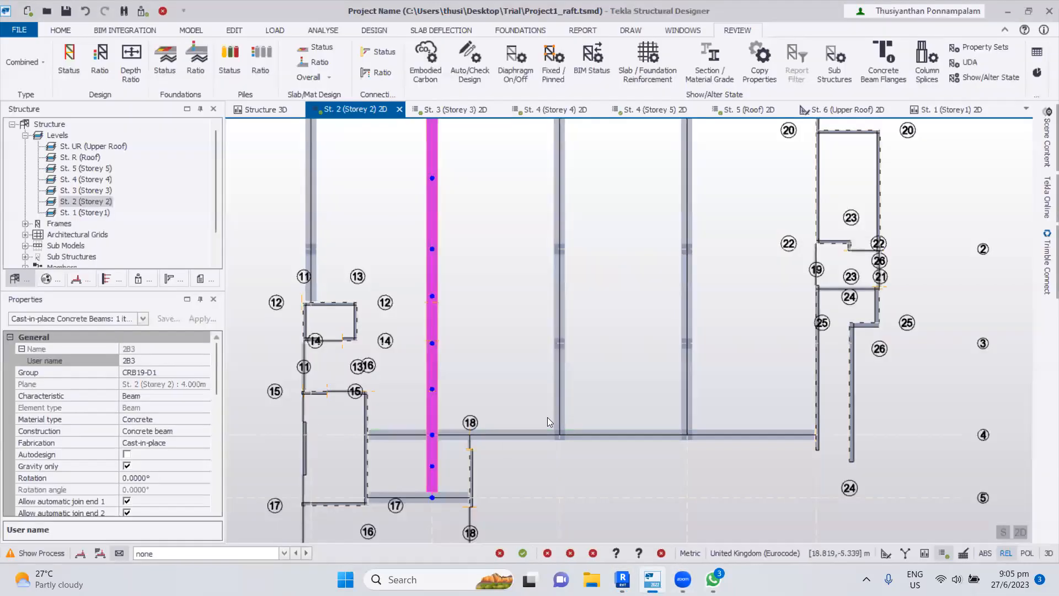
left_click(562, 391)
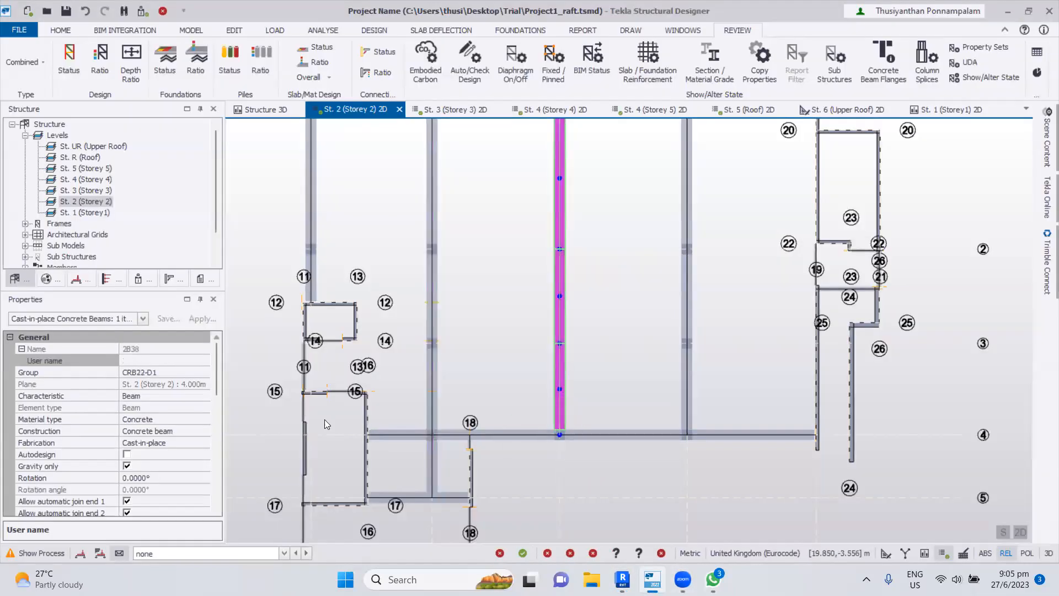
left_click(141, 361)
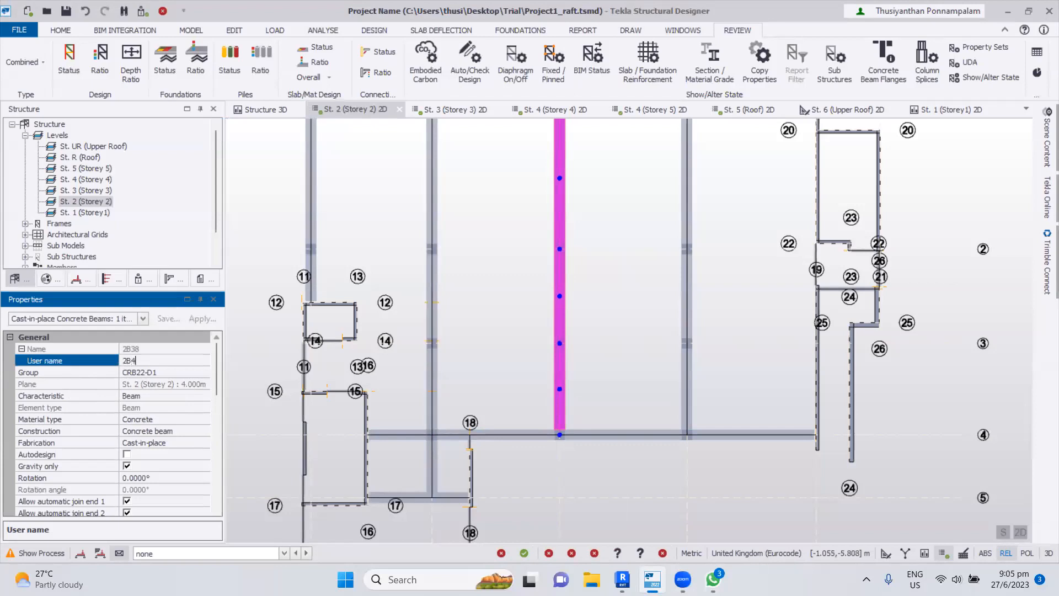
left_click(575, 461)
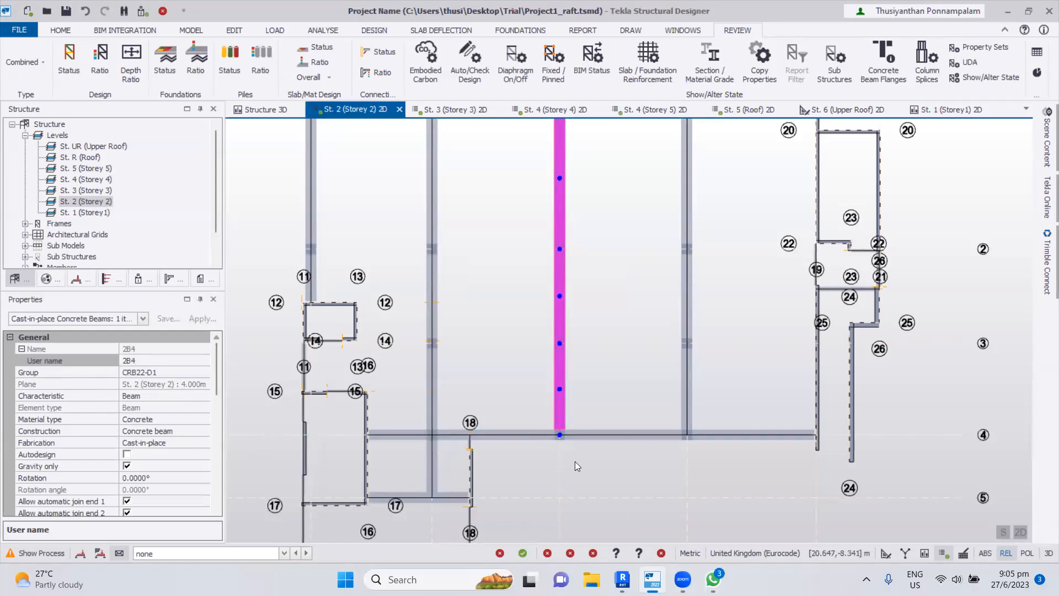
- Switch to Revit and set the Mark of the 750x600 beam between columns C10 and C13 to 2B4-1
mouse_move(623, 579)
left_click(621, 511)
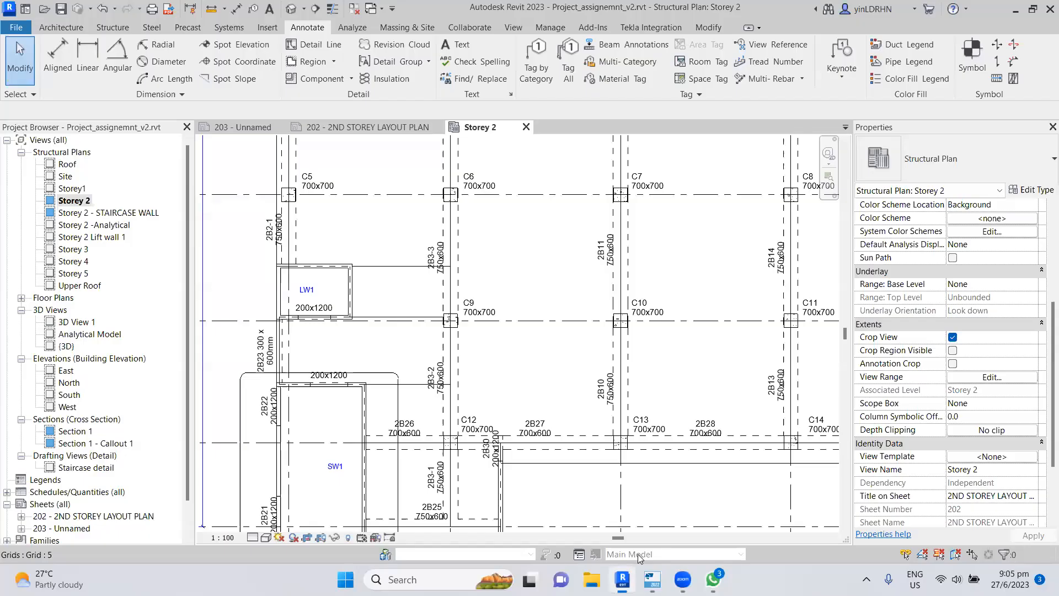
left_click(632, 397)
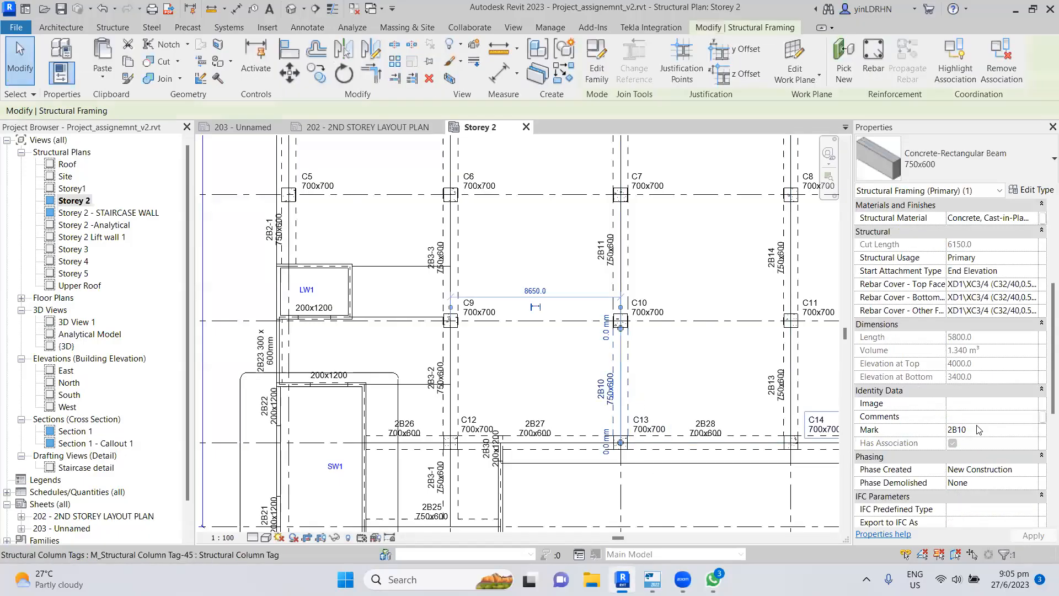
left_click(981, 429)
key("BackSpace")
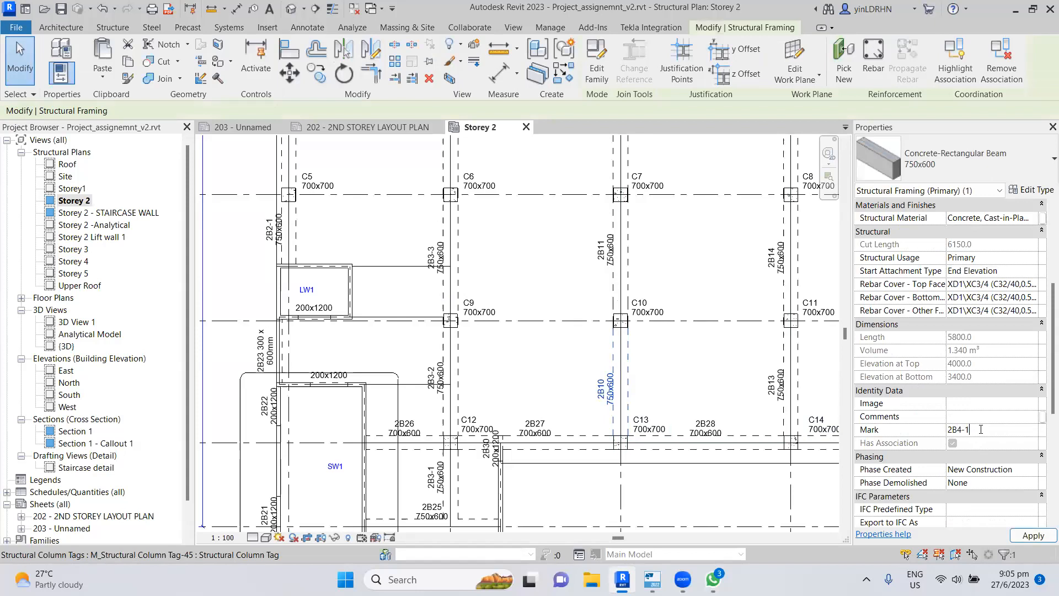
left_click(637, 374)
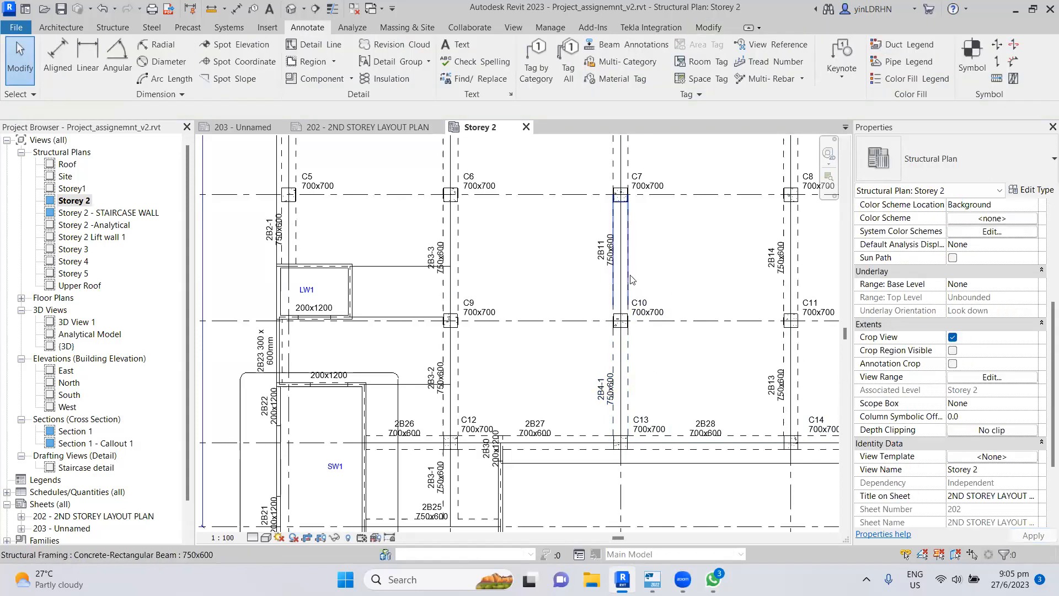
- Set the Mark of the 750x600 beam between columns C7 and C10 to 2B4-2
left_click(629, 277)
left_click(977, 429)
left_click(977, 430)
key("BackSpace")
key("BackSpace")
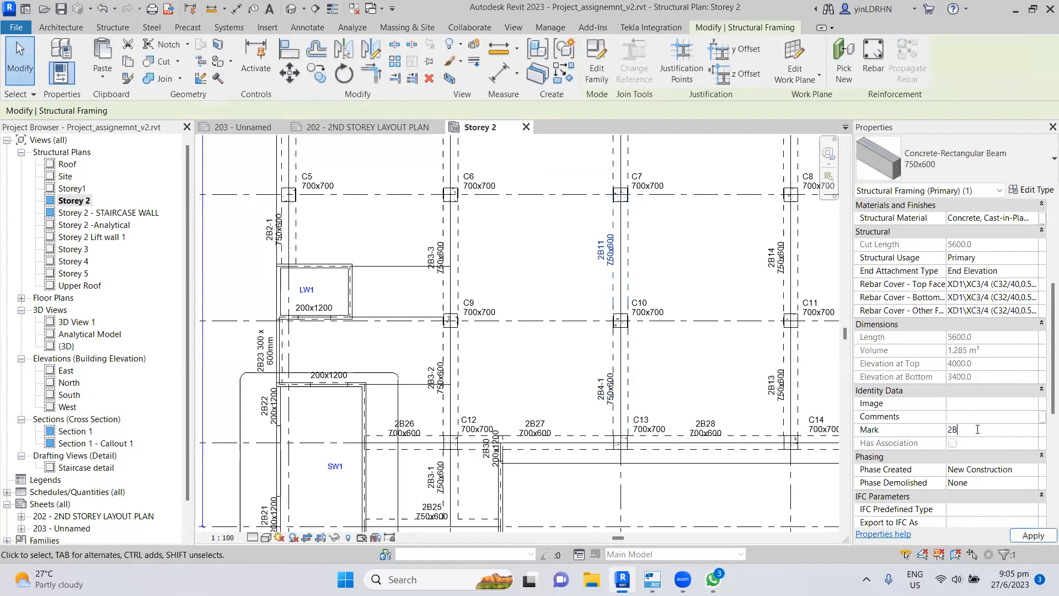
left_click(709, 256)
- Set the Mark of the 750x600 beam between columns C3 and C7 to 2B4-3
middle_click_drag(683, 216, 676, 395)
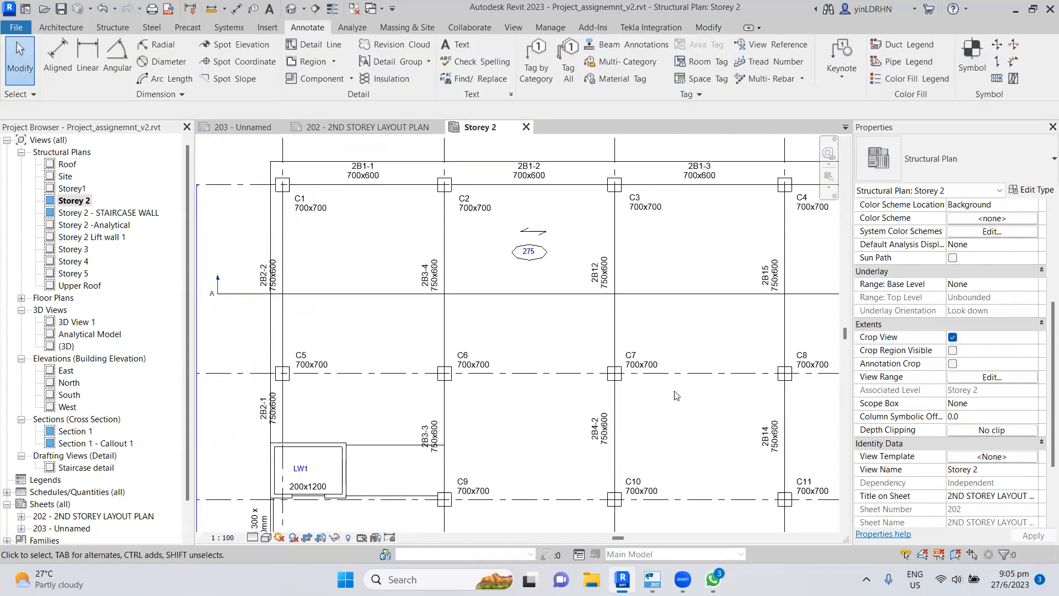
left_click(621, 297)
left_click(977, 443)
left_click(977, 443)
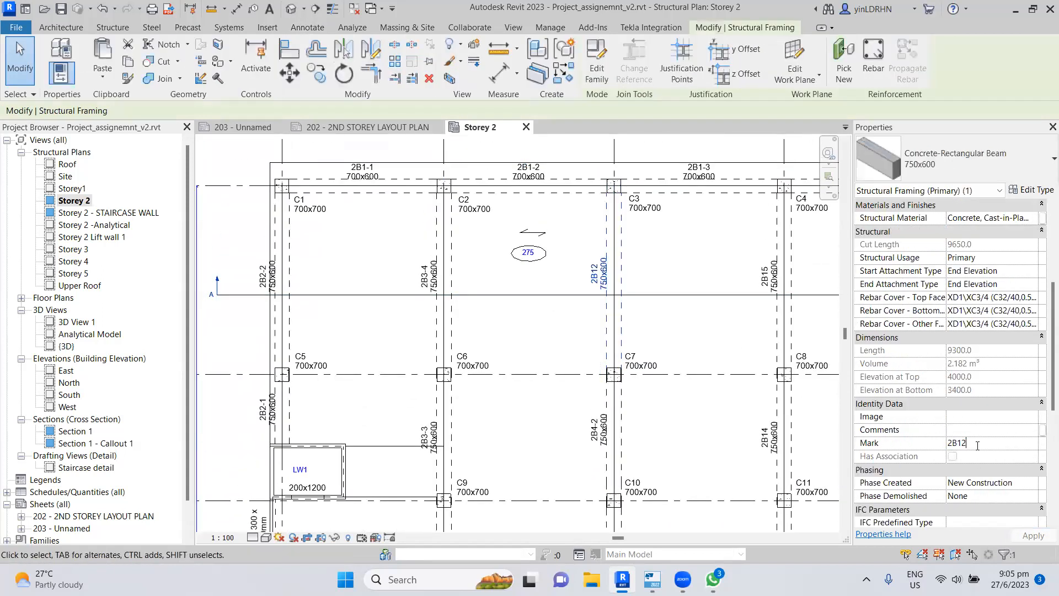
key("BackSpace")
key("BackSpace")
left_click(699, 451)
- Set the Mark of the 750x600 beam between columns C11 and C14 to 2B5-1
middle_click_drag(713, 457, 607, 313)
left_click(682, 422)
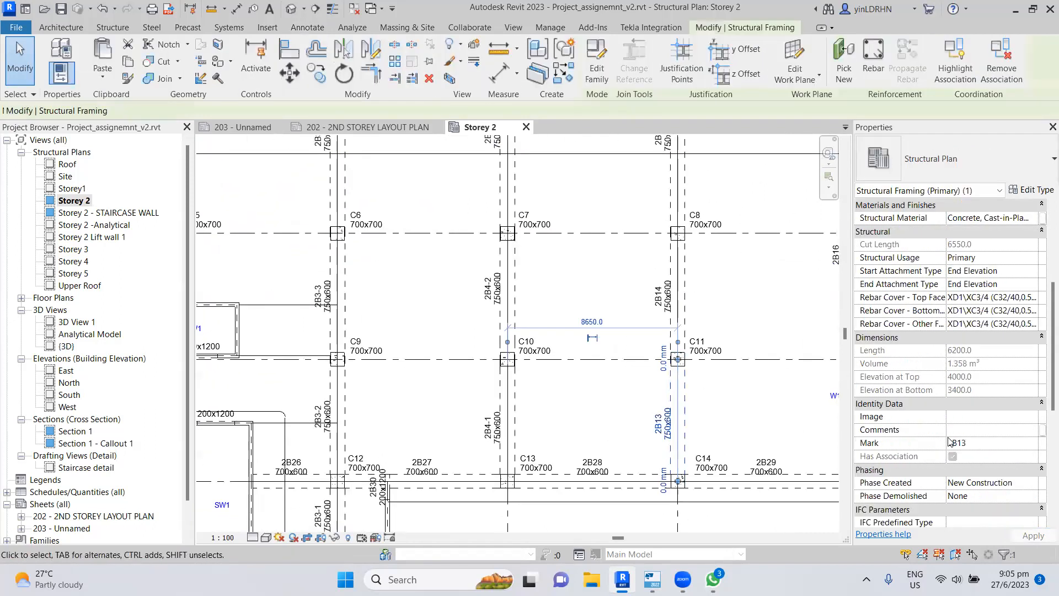
left_click(985, 442)
left_click(986, 442)
key("BackSpace")
key("BackSpace")
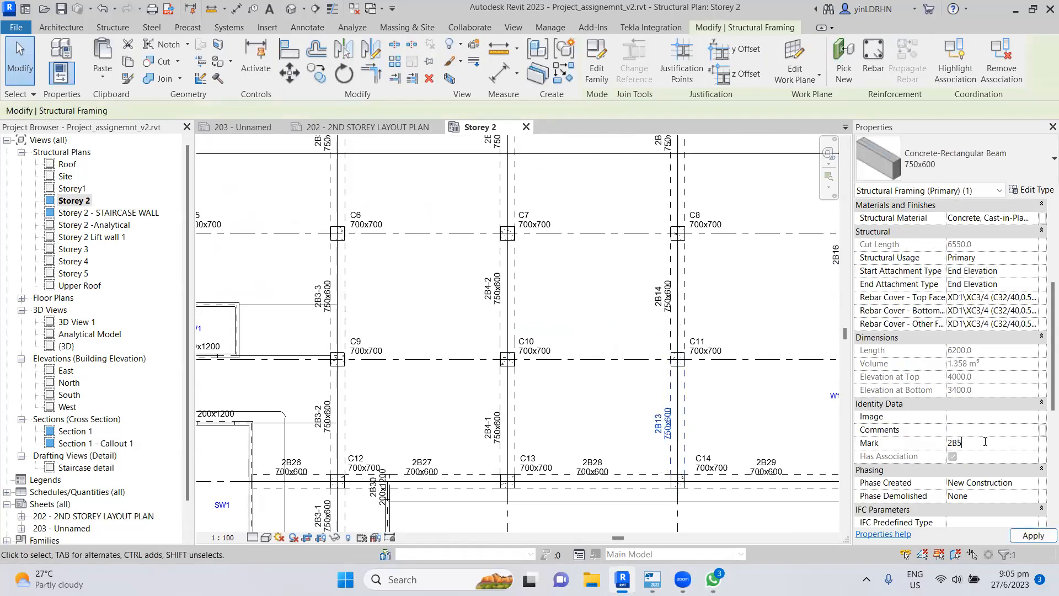
type("5-1")
- Set the Mark of the 750x600 beam between columns C8 and C11 to 2B5-2
left_click(678, 309)
left_click(977, 447)
left_click(978, 446)
key("BackSpace")
key("BackSpace")
type("5-2")
key("Return")
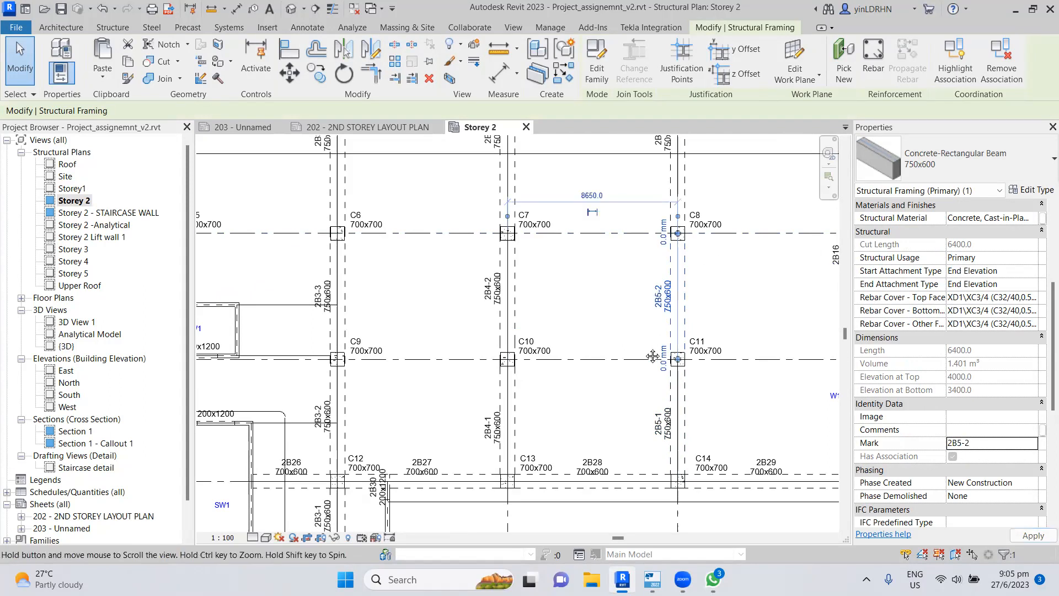
- Set the Mark of the 750x600 beam between columns C4 and C8 to 2B5-3
middle_click_drag(684, 166, 607, 270)
left_click(608, 271)
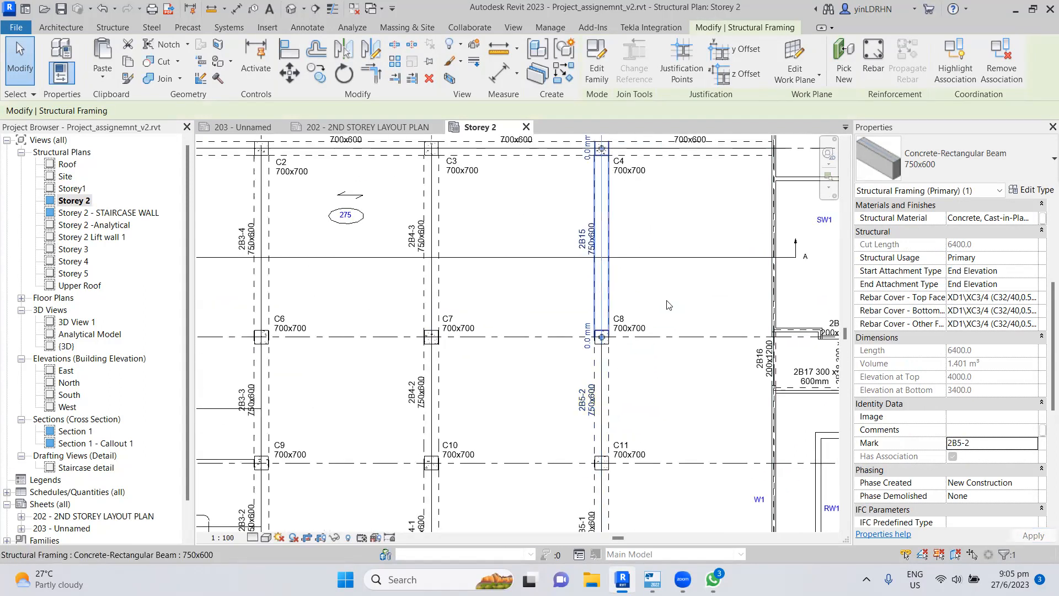
left_click(975, 445)
left_click(975, 445)
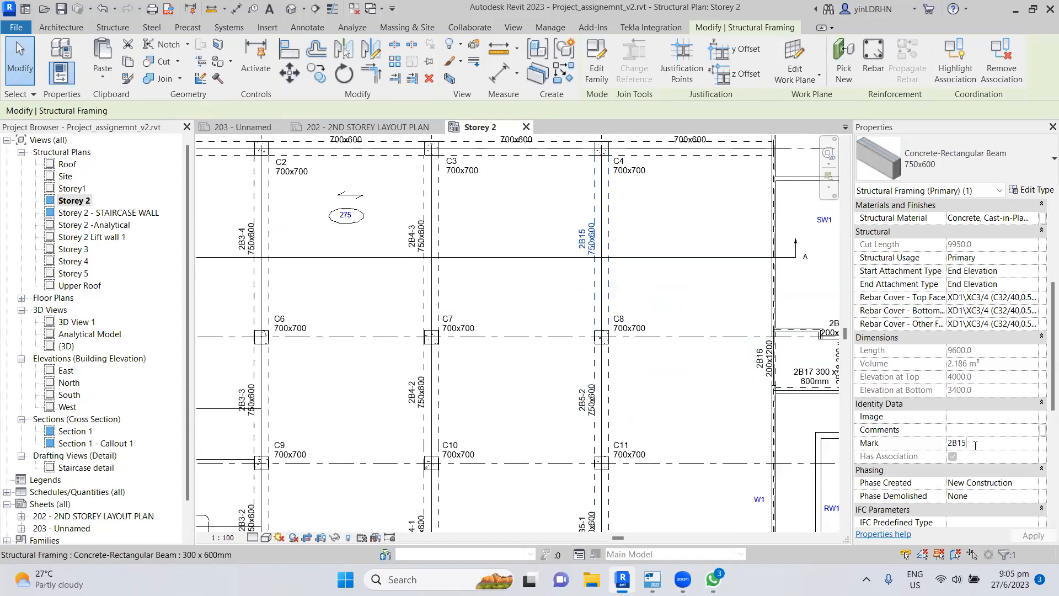
key("BackSpace")
key("BackSpace")
left_click(679, 423)
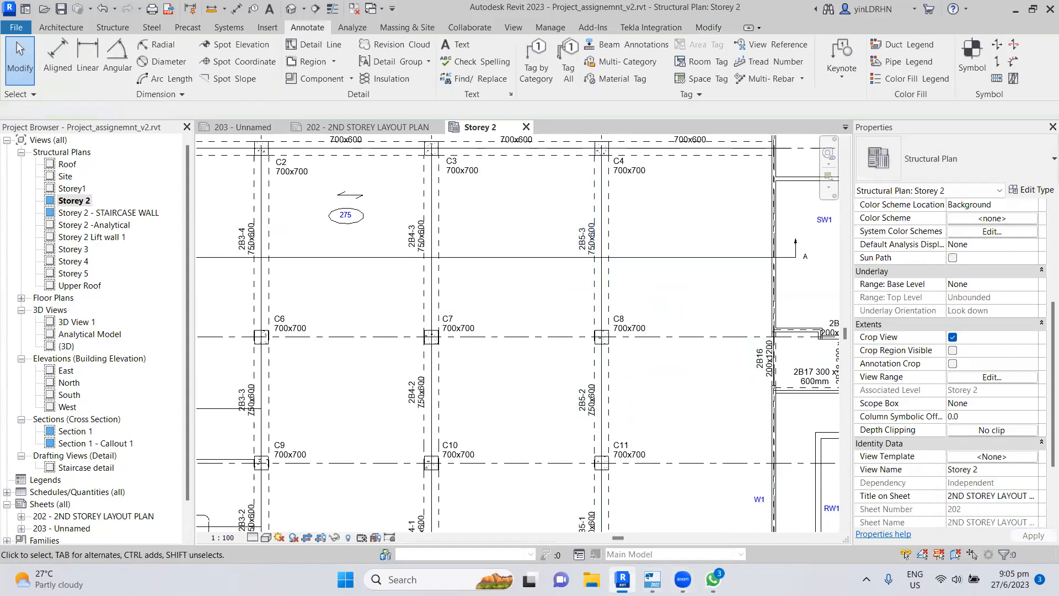
- Switch to Tekla Structural Designer and set the user name of the continuous beam one bay over from beam 2B4 to 2B5
left_click(653, 580)
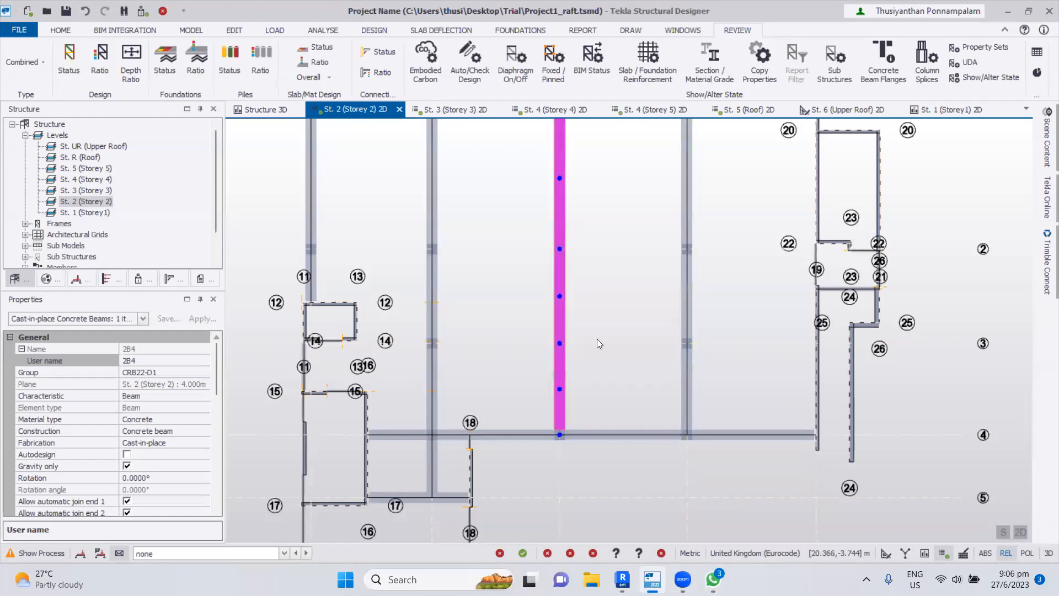
middle_click_drag(594, 207, 574, 300)
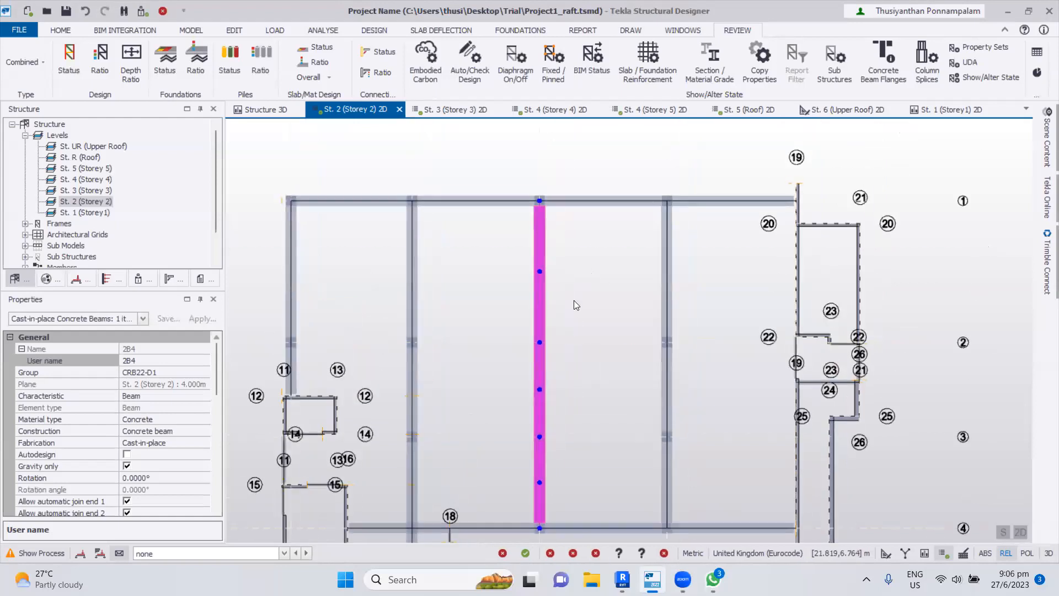
left_click(665, 481)
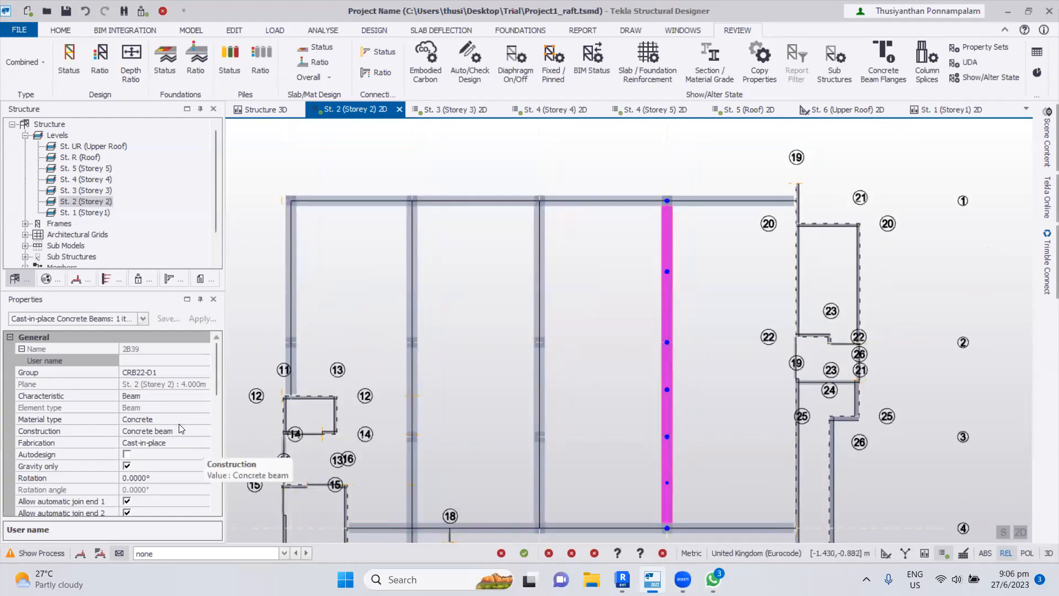
left_click(142, 361)
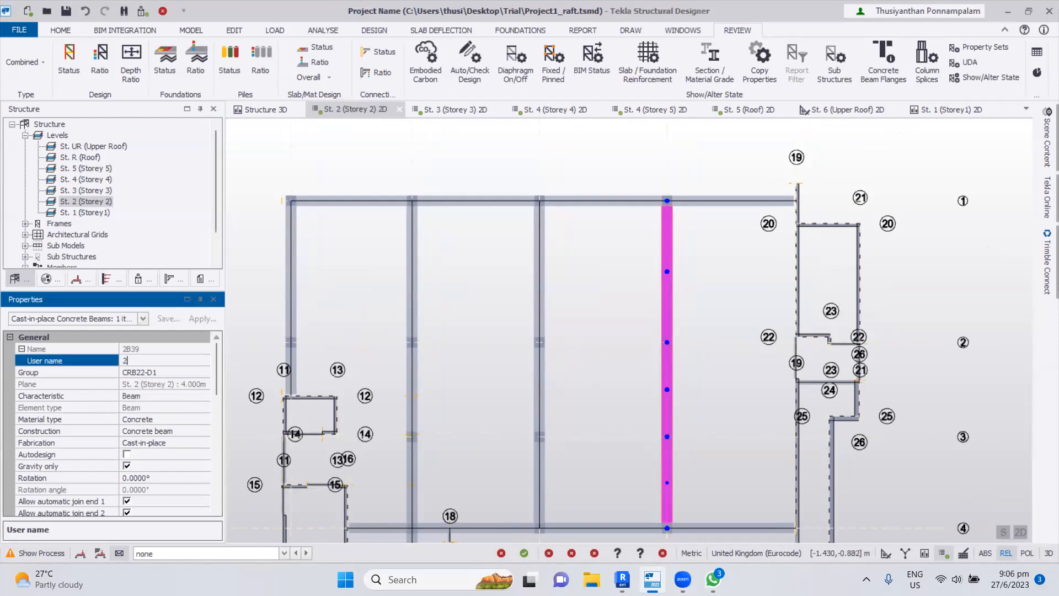
type("2B5")
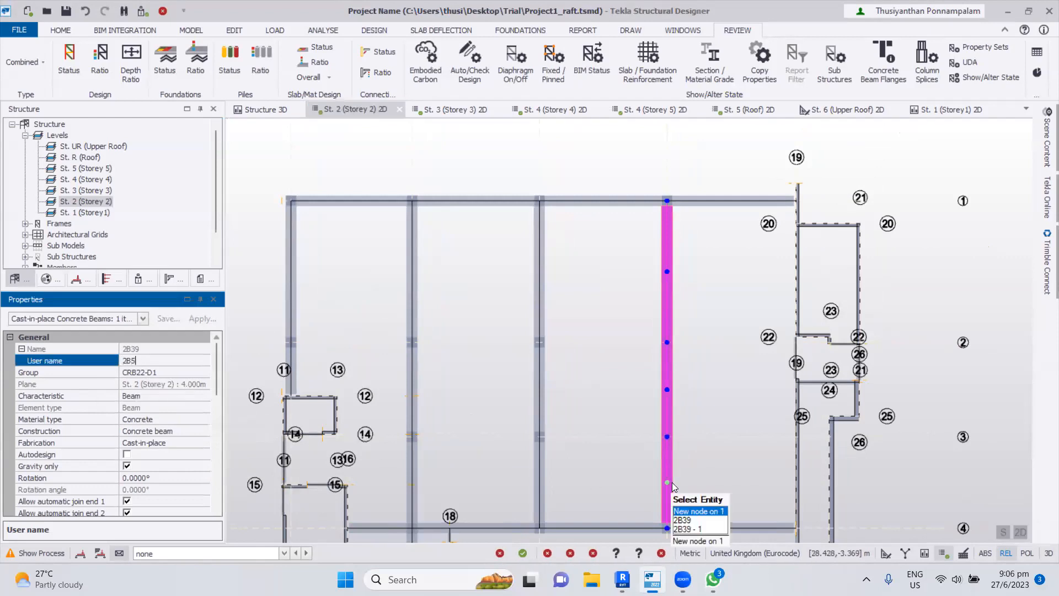
left_click(729, 478)
- Set the user name of the continuous beam running along grid 4 to 2B6
middle_click_drag(726, 468, 724, 308)
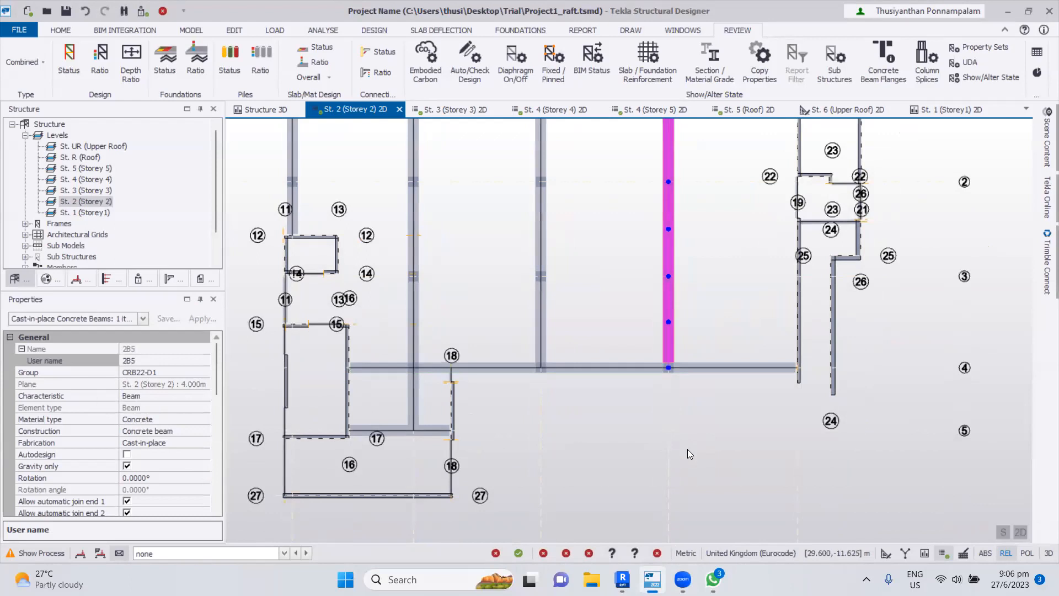
middle_click_drag(563, 477, 574, 542)
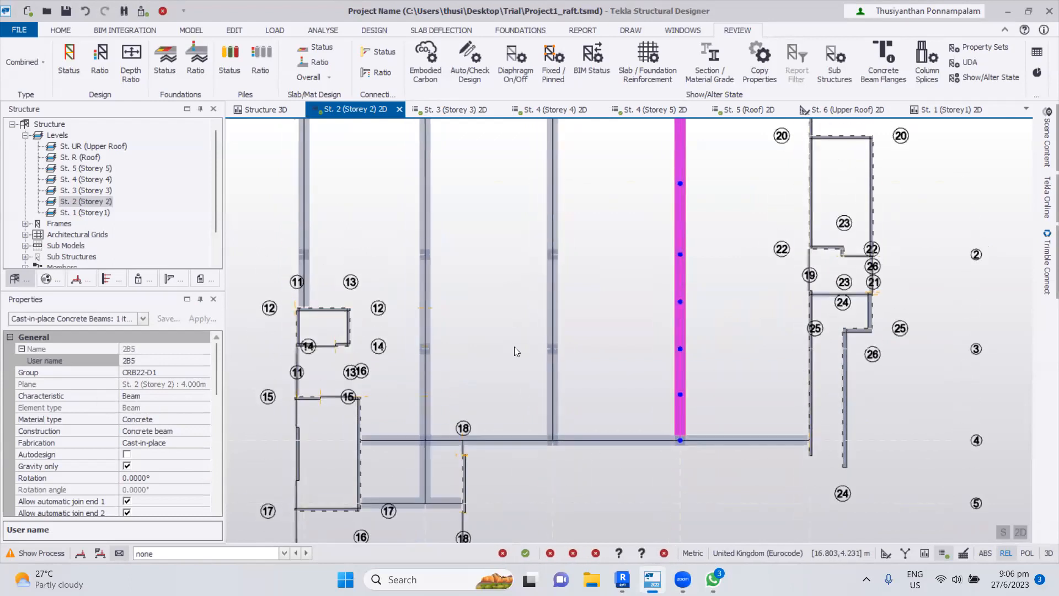
middle_click_drag(514, 346, 519, 467)
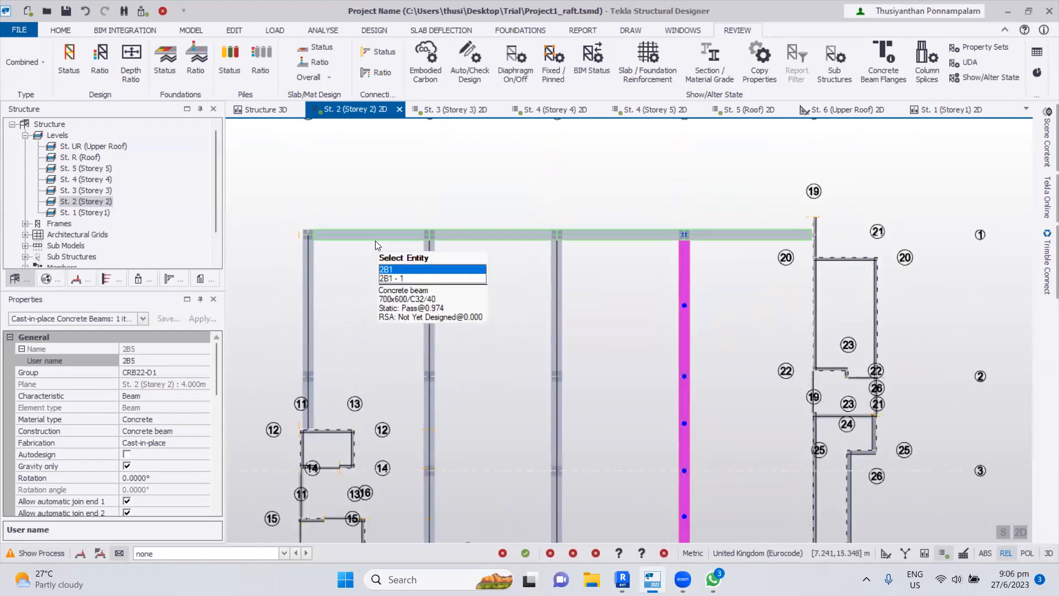
middle_click_drag(581, 518, 584, 354)
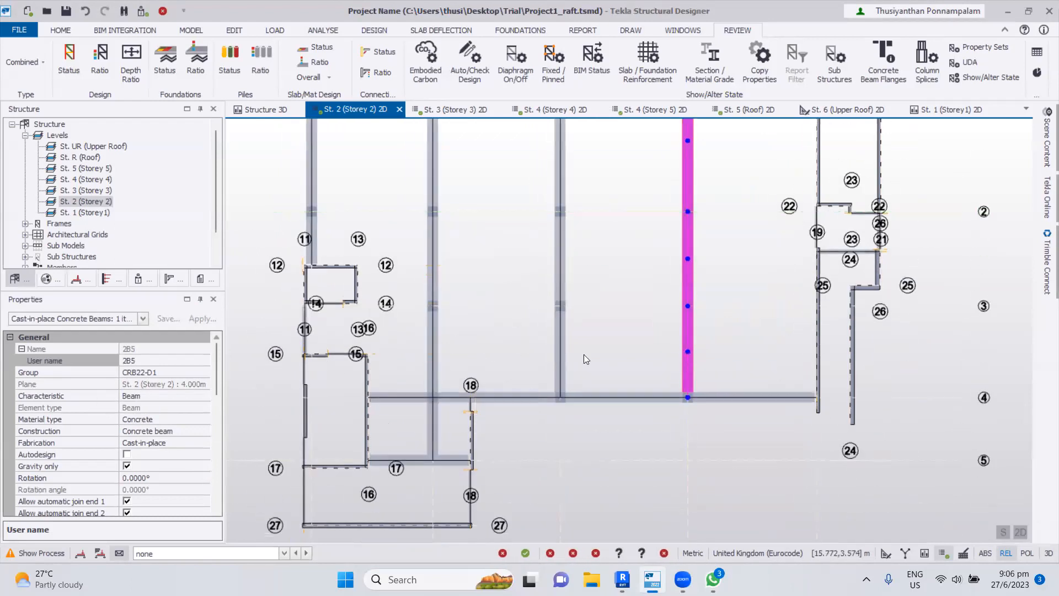
left_click(409, 398)
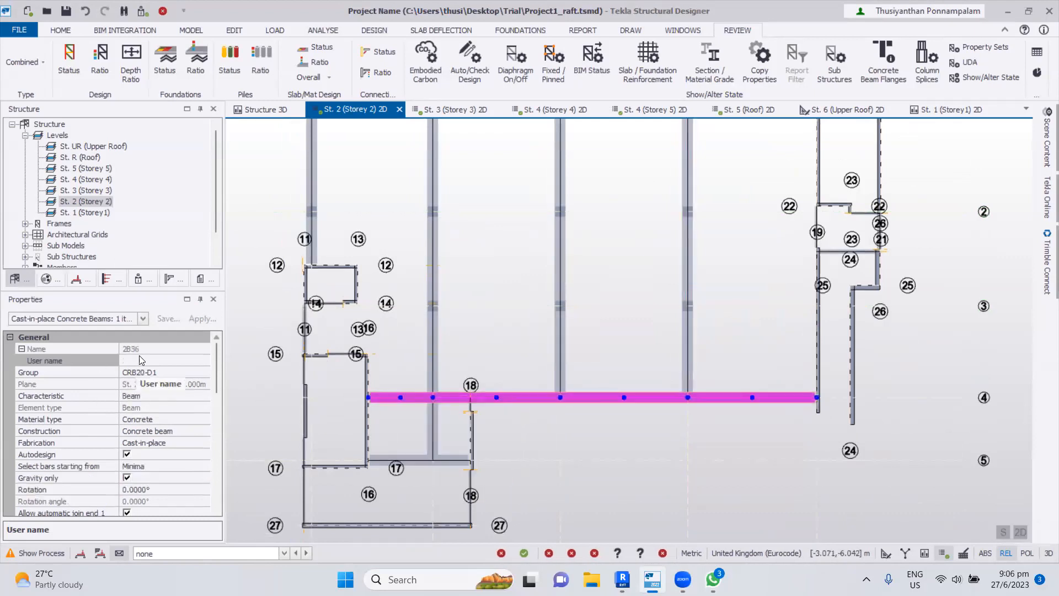
left_click(143, 360)
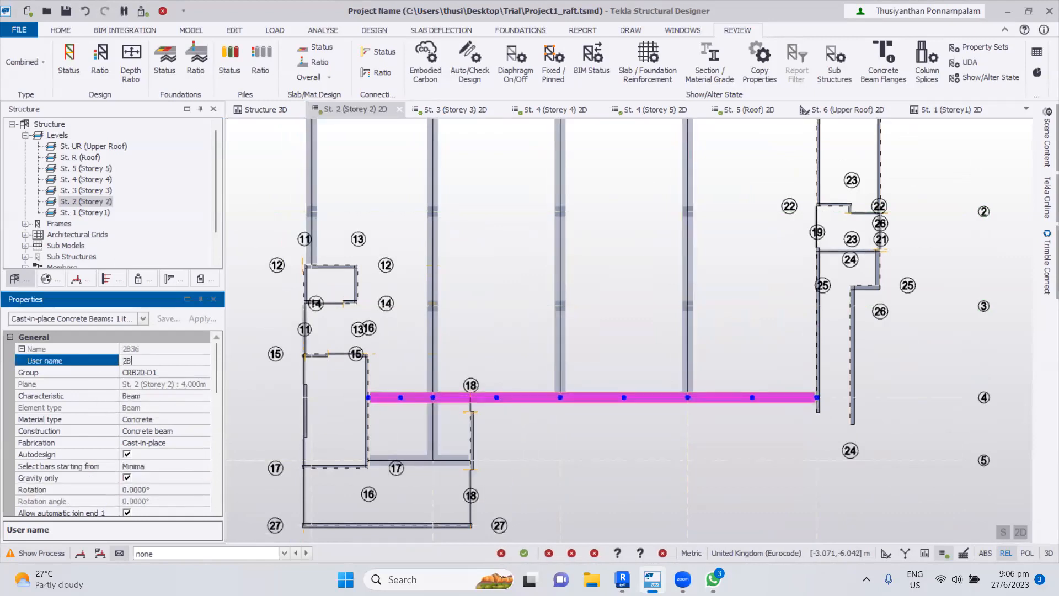
left_click(580, 450)
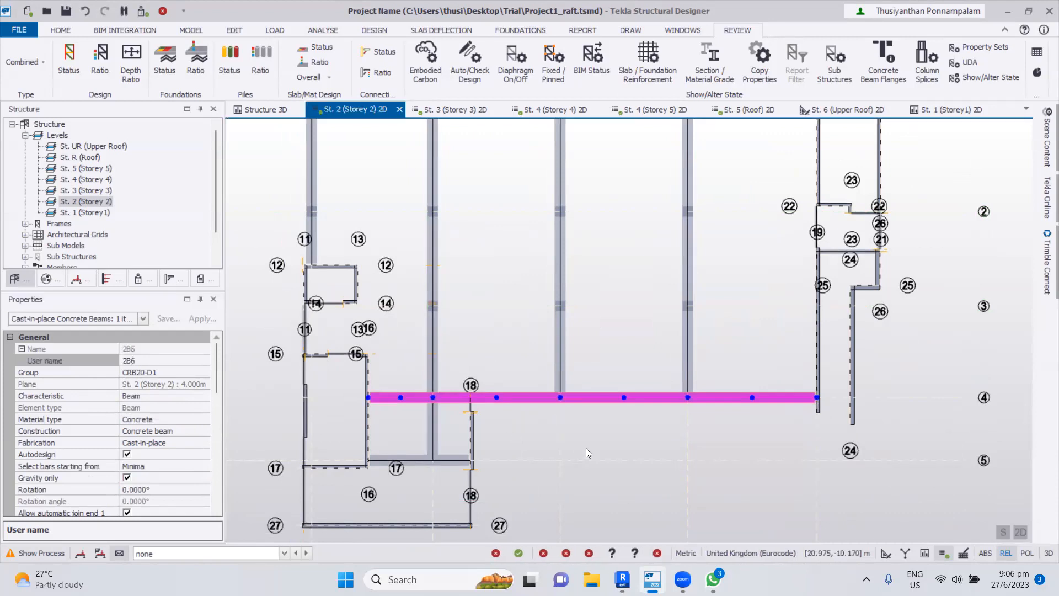
- Switch to Revit and set the Mark of the 700x600 beam between wall SW1 and column C12 to 2B6-1
mouse_move(802, 397)
left_click(622, 579)
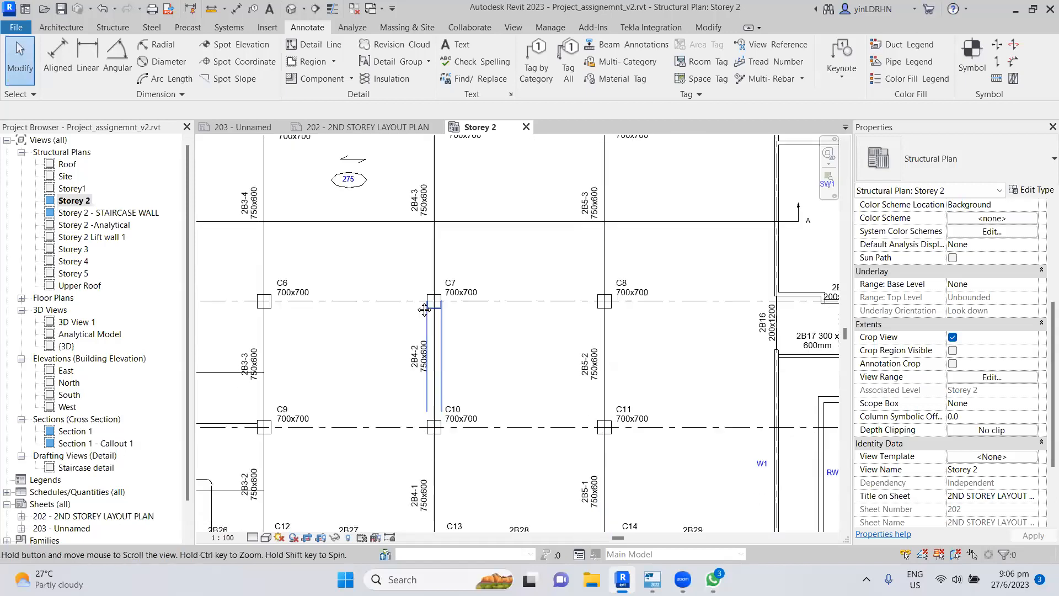
middle_click_drag(404, 363, 499, 265)
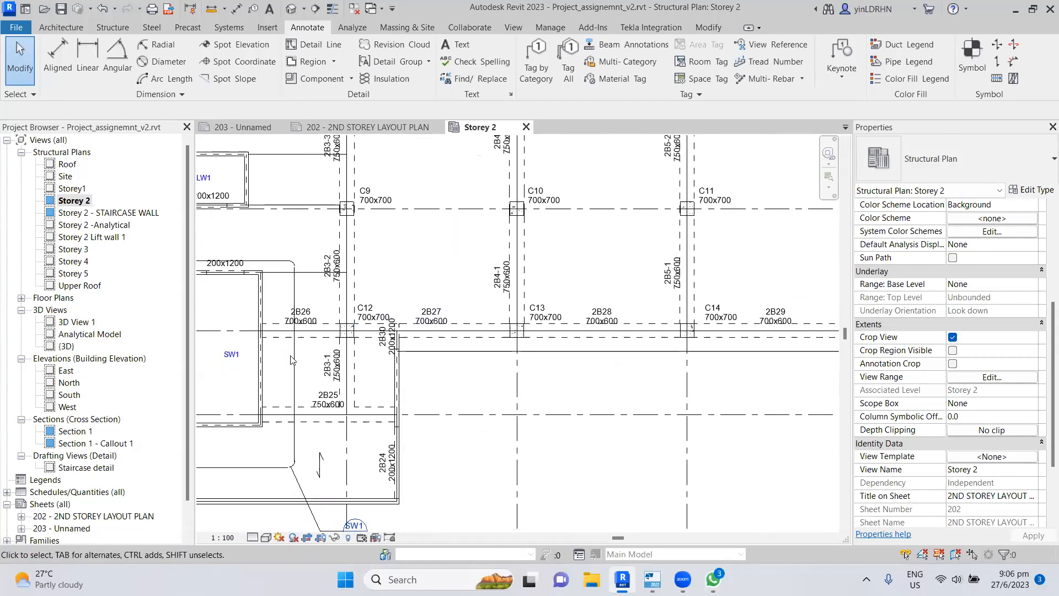
left_click(318, 332)
left_click(972, 430)
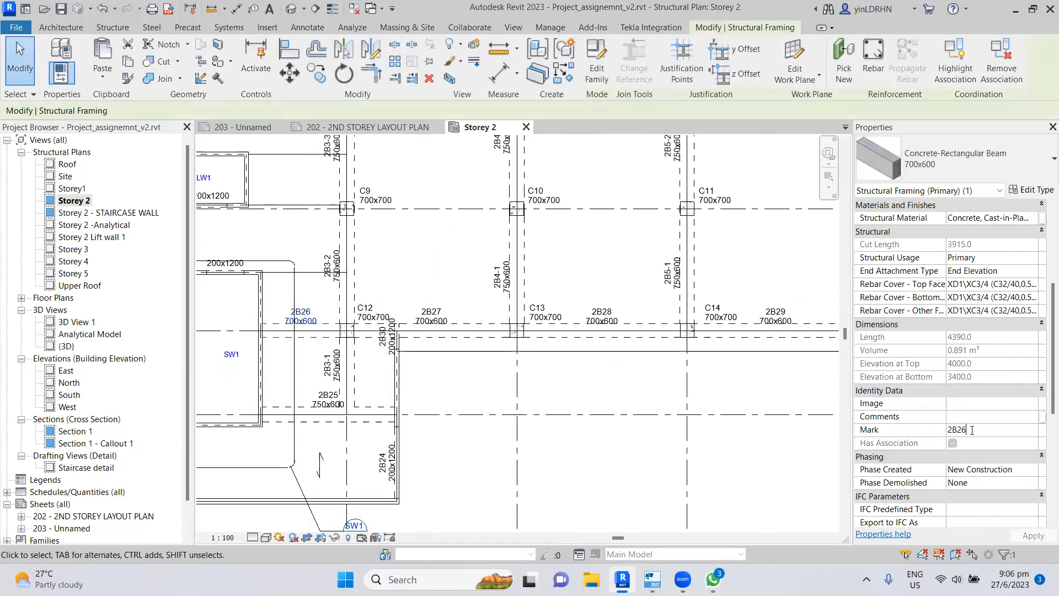
key("BackSpace")
type("6-1")
- Set the Mark of the 700x600 beam between columns C12 and C13 to 2B6-2
left_click(520, 334)
left_click(975, 443)
key("BackSpace")
key("BackSpace")
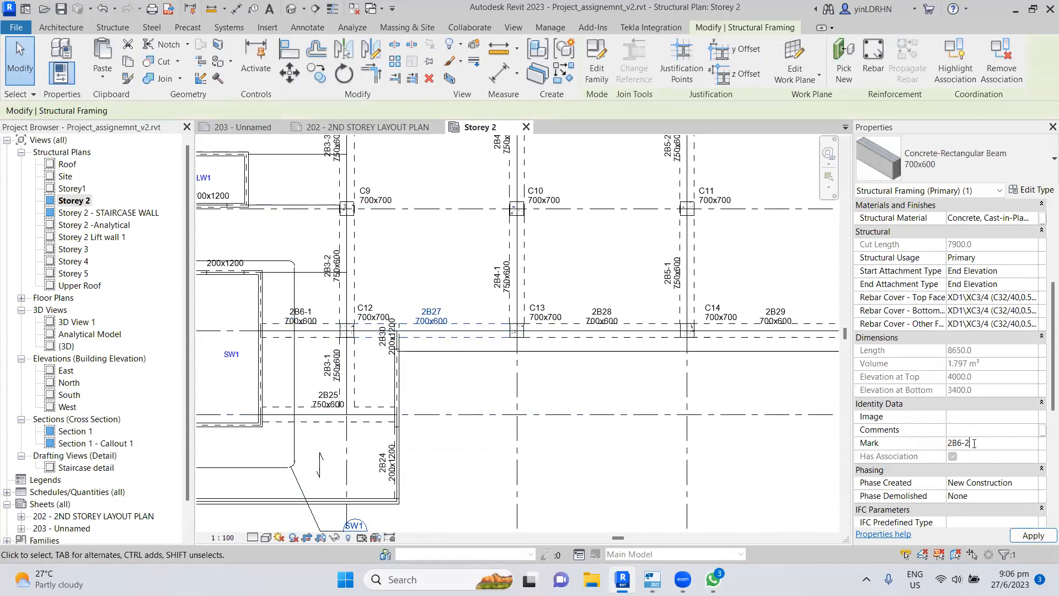
- Set the Mark of the 700x600 beam between columns C13 and C14 to 2B6-3
left_click(676, 335)
left_click(971, 445)
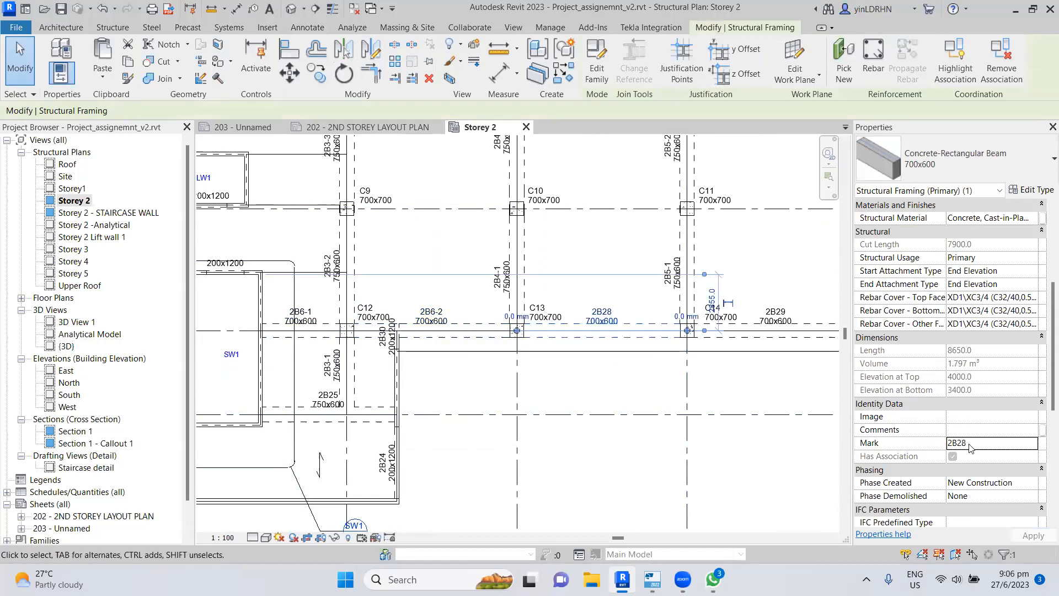
left_click(977, 447)
left_click(978, 445)
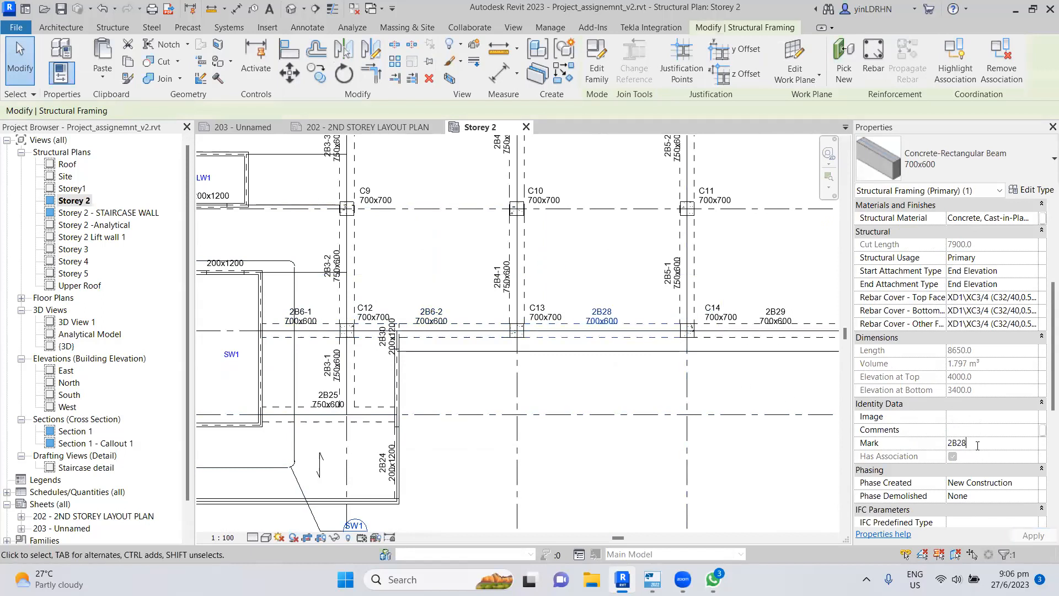
key("BackSpace")
type("6-3")
- Remove the number after 2B in the Mark of the 700x600 beam between column C14 and wall W1
middle_click_drag(809, 395, 679, 394)
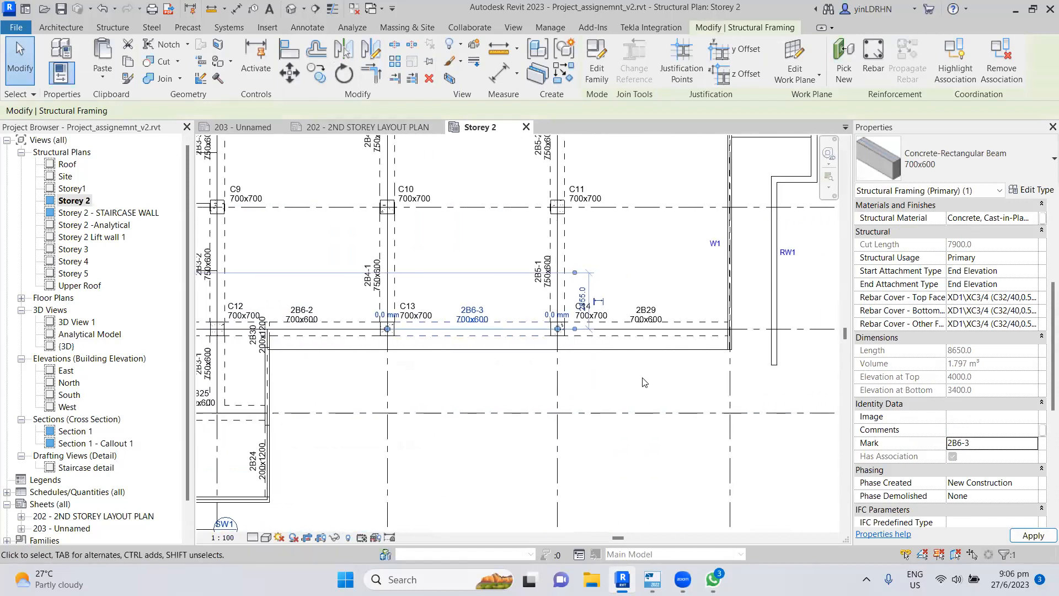
left_click(651, 338)
key("Escape")
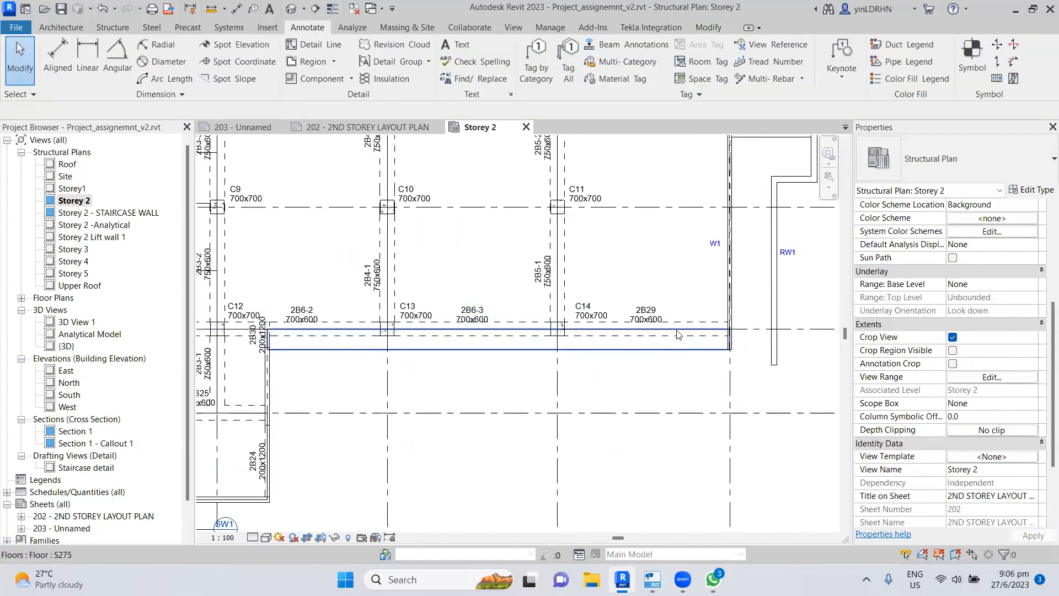
left_click(683, 322)
left_click(977, 433)
key("BackSpace")
key("BackSpace")
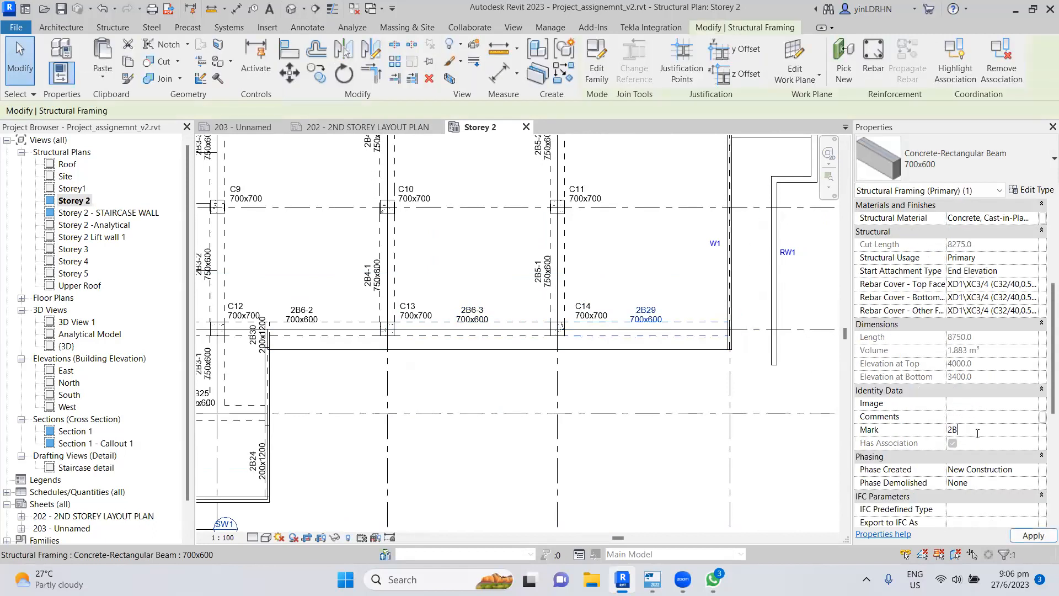
- Set the mark of the 700x600 beam between column C14 and wall W1 to 2B6-4
left_click(671, 445)
scroll(678, 449, "down", 1)
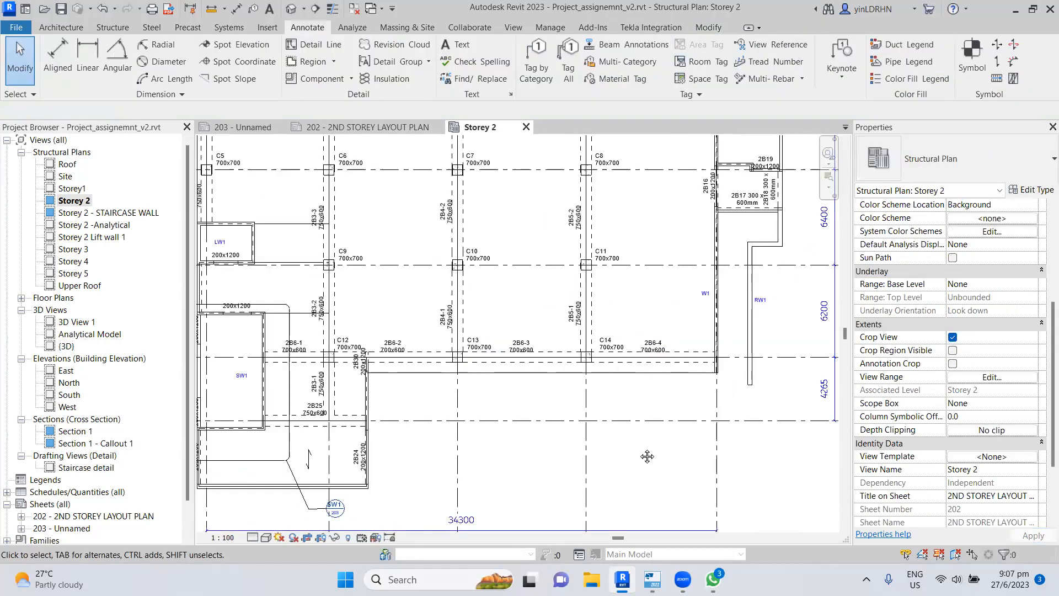
scroll(645, 457, "down", 1)
middle_click_drag(665, 455, 709, 434)
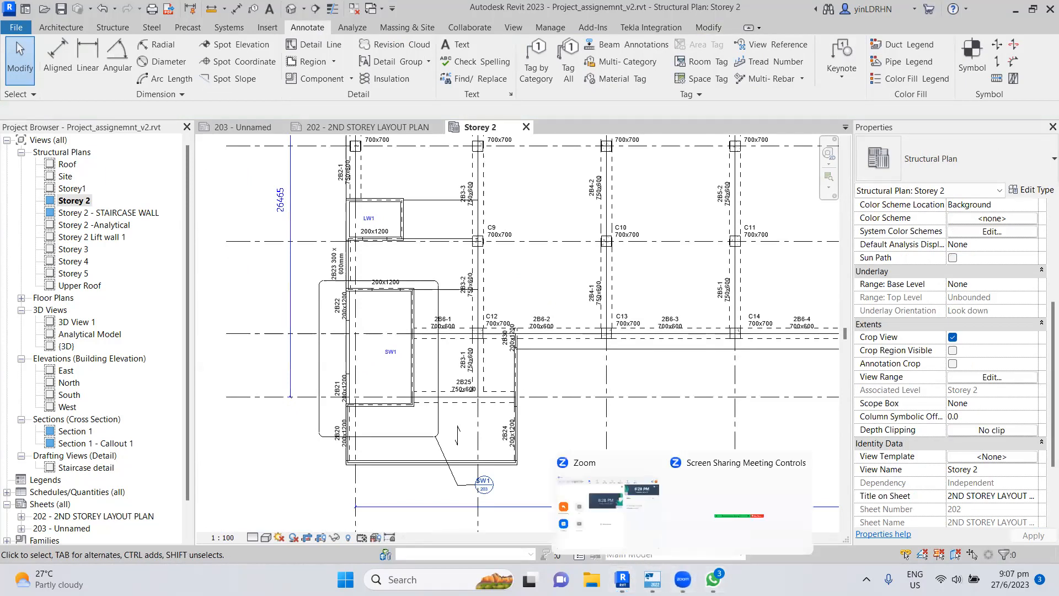
- Switch to Tekla Structural Designer and set the user name of the two-span beam from the stair core's west side to grid 27 to 2B7
left_click(653, 580)
middle_click_drag(532, 416, 646, 314)
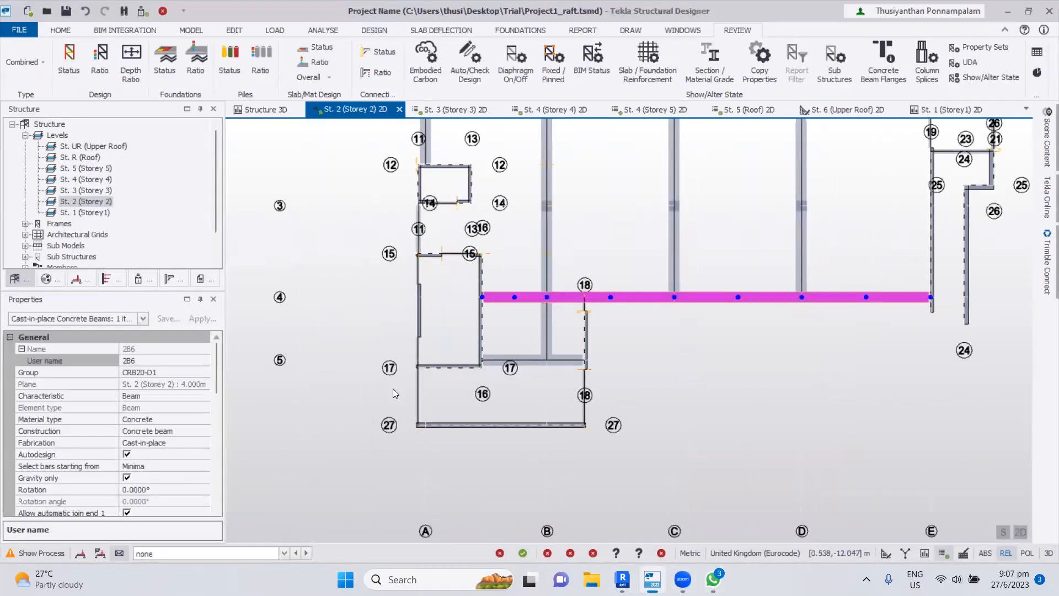
scroll(392, 389, "up", 2)
left_click(427, 407)
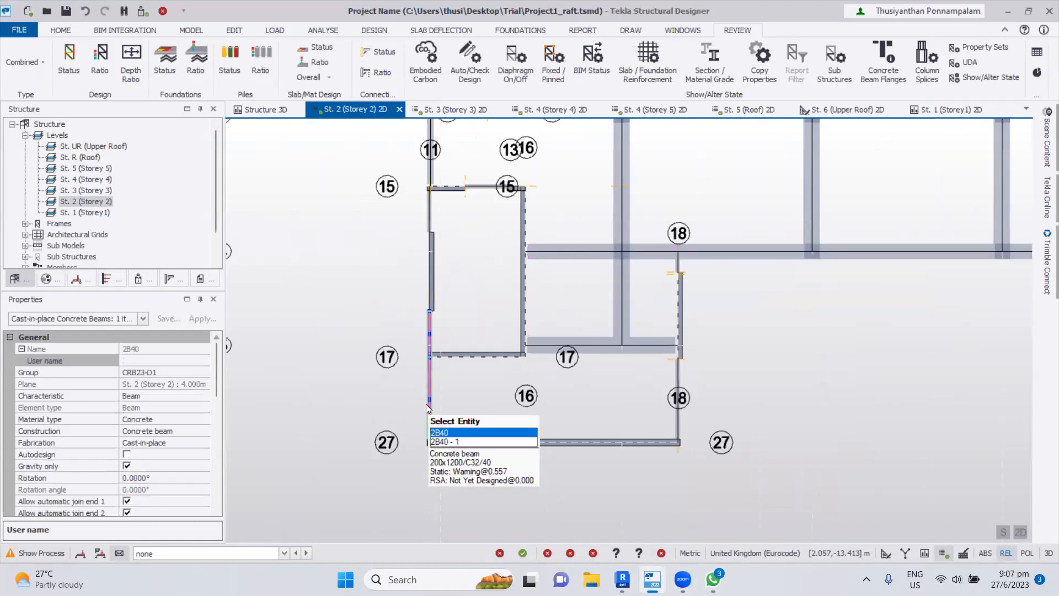
left_click(166, 360)
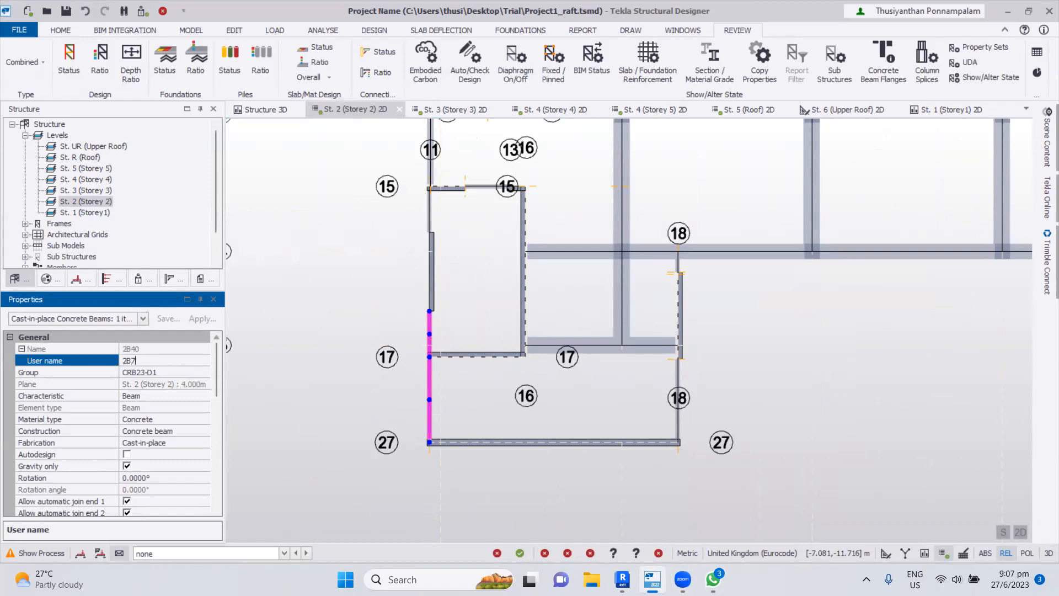
key("Return")
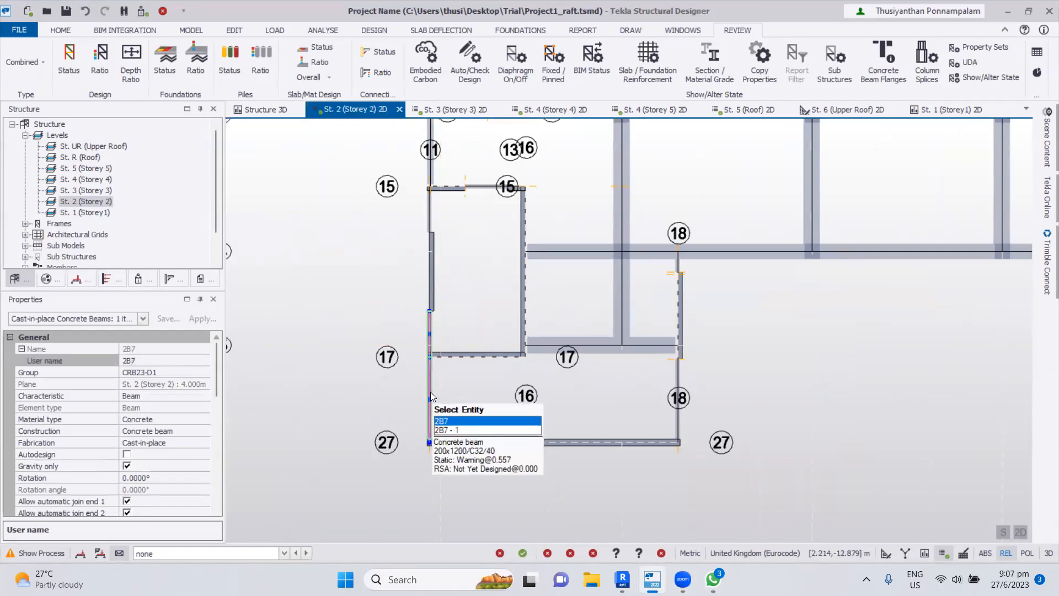
- Set the user name of the short beam on the stair core's west side, just below grid 15, to 2B8
middle_click_drag(456, 286, 459, 393)
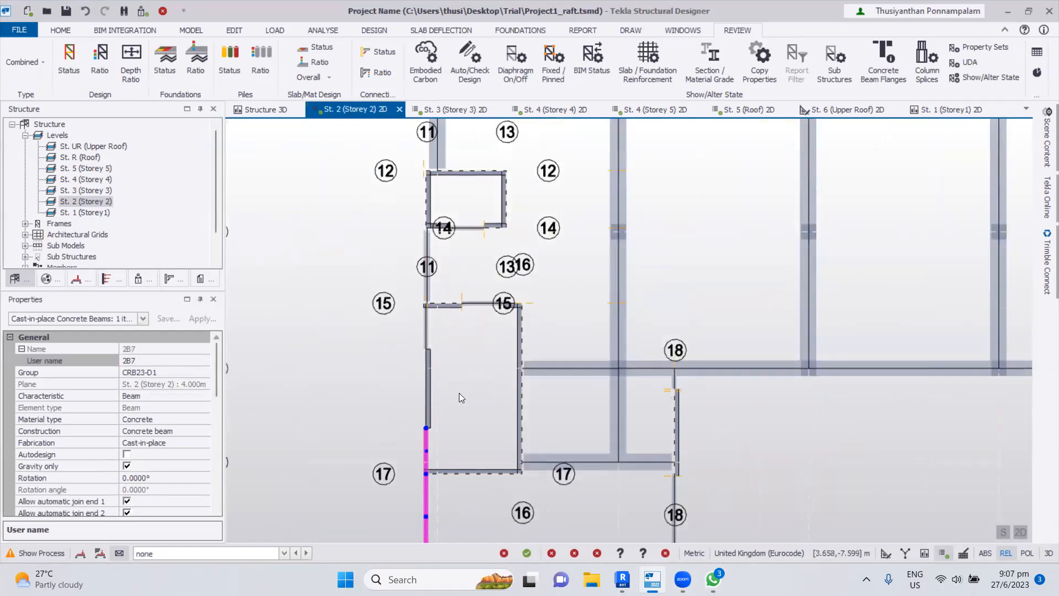
left_click(425, 338)
left_click(438, 374)
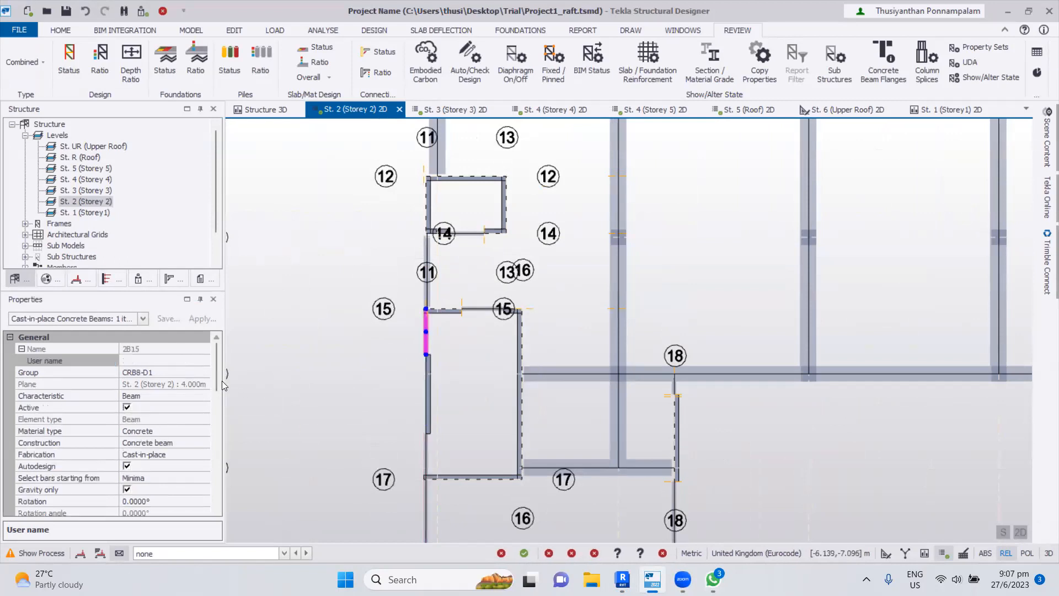
left_click(157, 358)
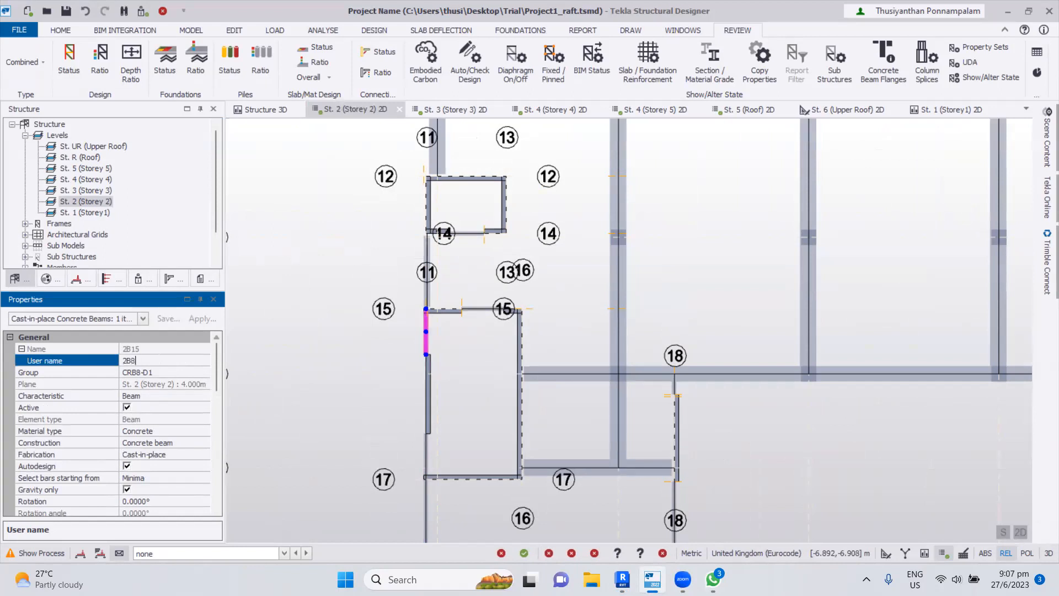
key("Return")
- Set the user name of the 300x600 beam on grid 11, between the lift and stair cores, to 2B9
mouse_move(431, 283)
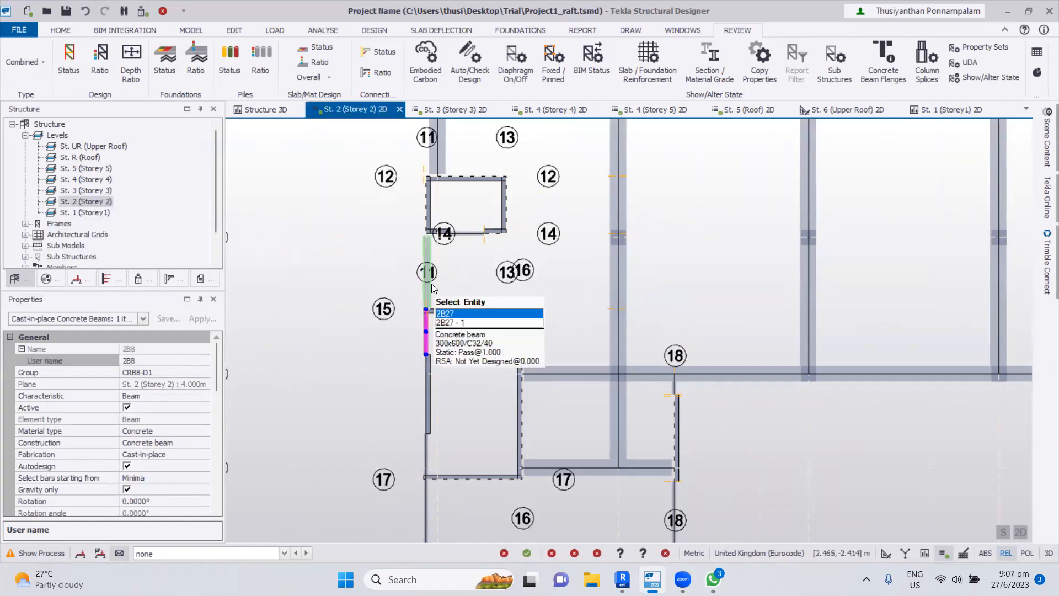
mouse_move(425, 326)
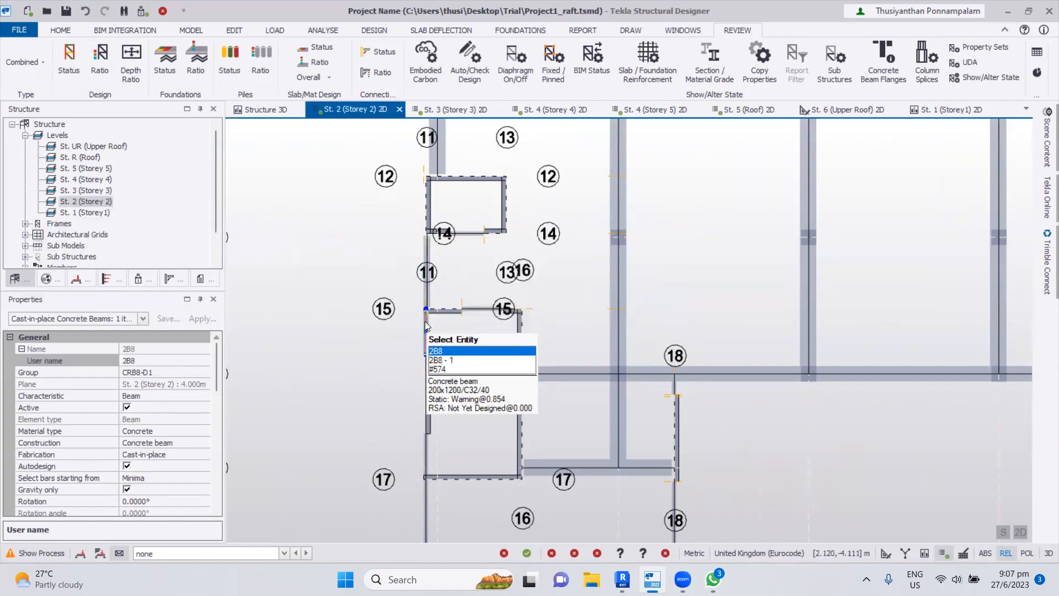
left_click(427, 260)
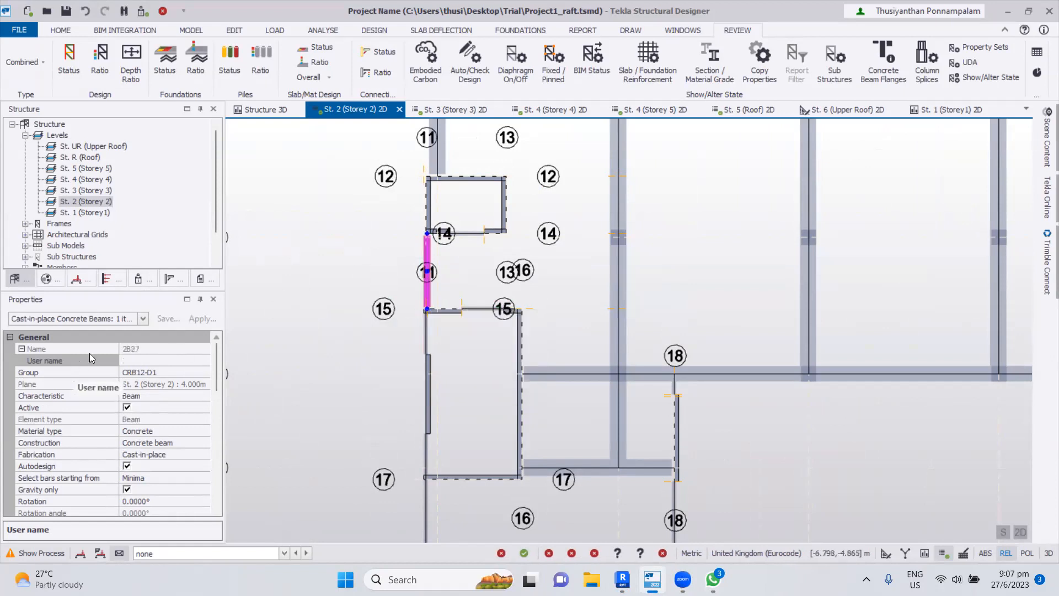
left_click(138, 359)
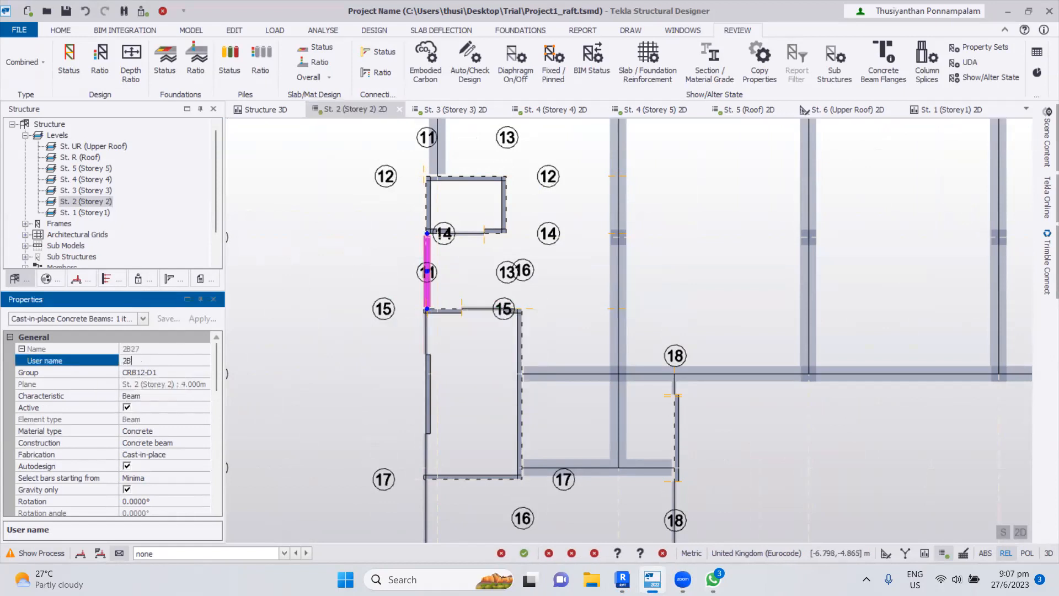
type("2B9")
key("Return")
- Set the user name of the beam over the lift core's opening on grid 14 to 2B10
left_click(478, 239)
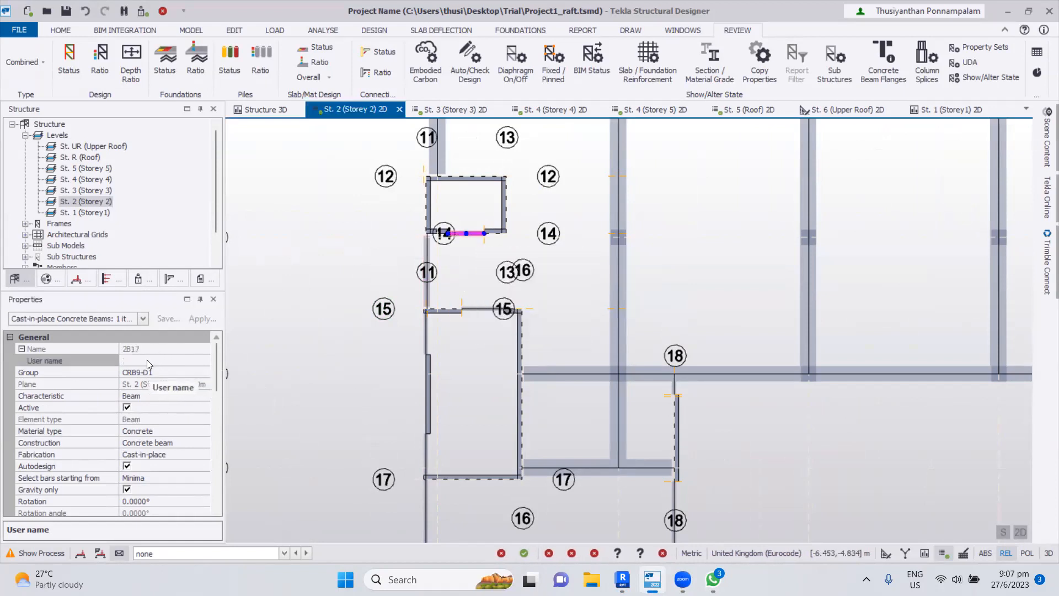
left_click(148, 360)
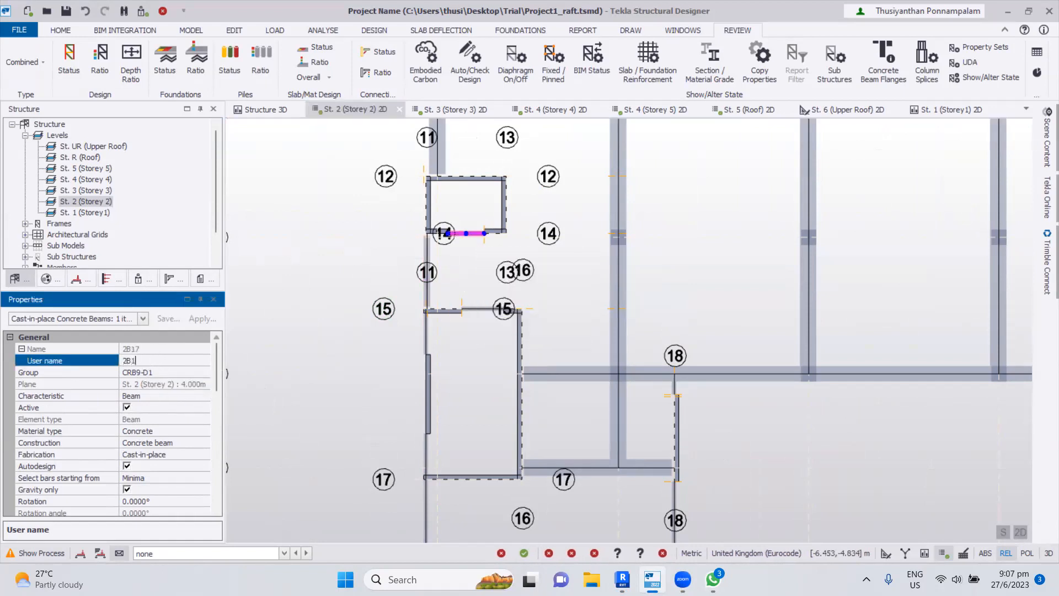
type("2B10")
key("Return")
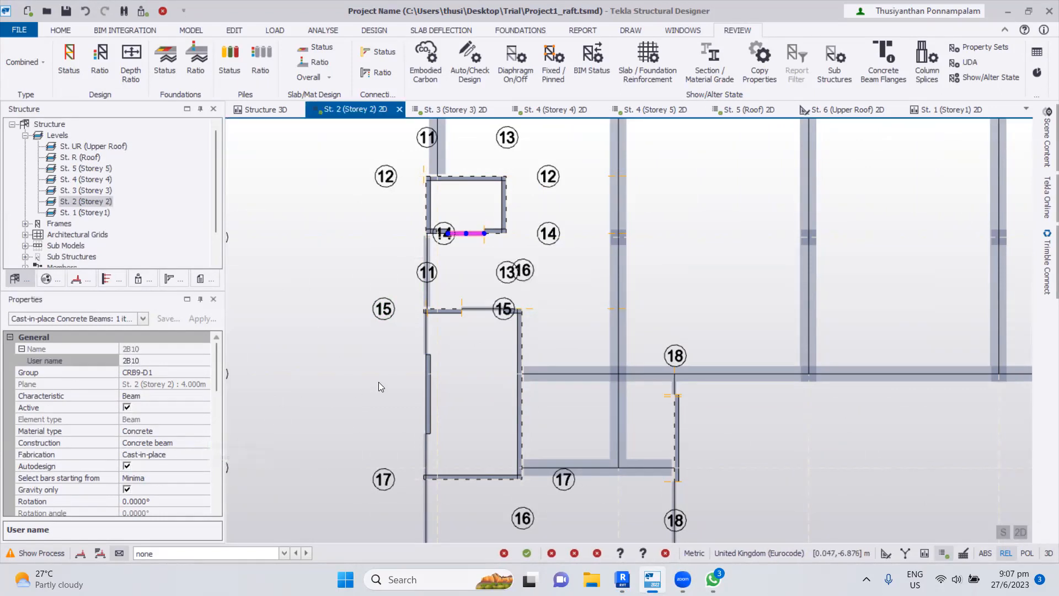
- Set the user name of the beam on grid 18, between grids 17 and 27, to 2B11
scroll(364, 349, "down", 1)
middle_click_drag(690, 475, 638, 391)
mouse_move(581, 384)
left_click(593, 409)
left_click(148, 360)
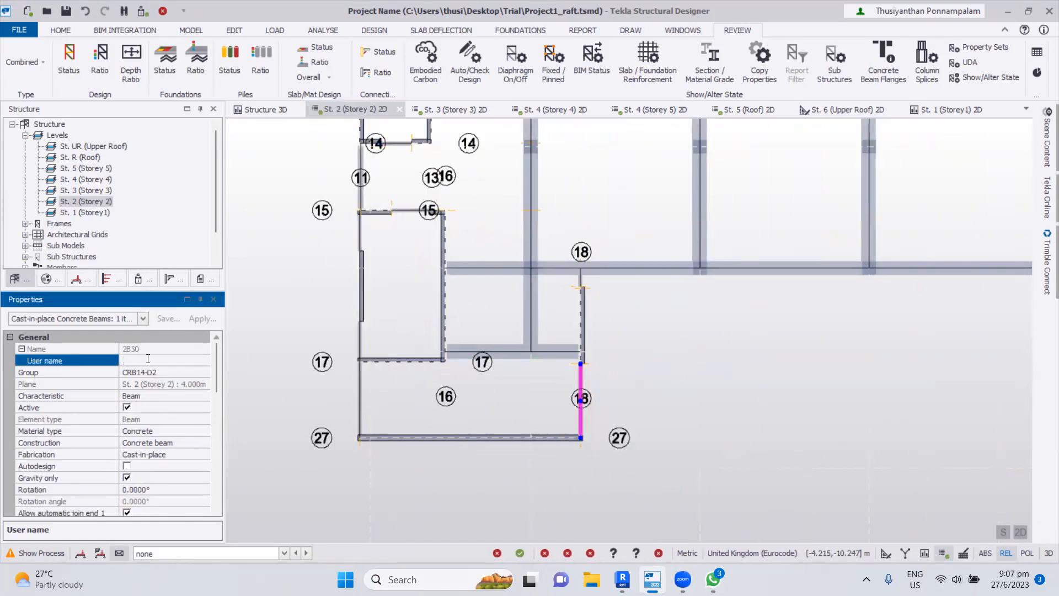
type("2B11")
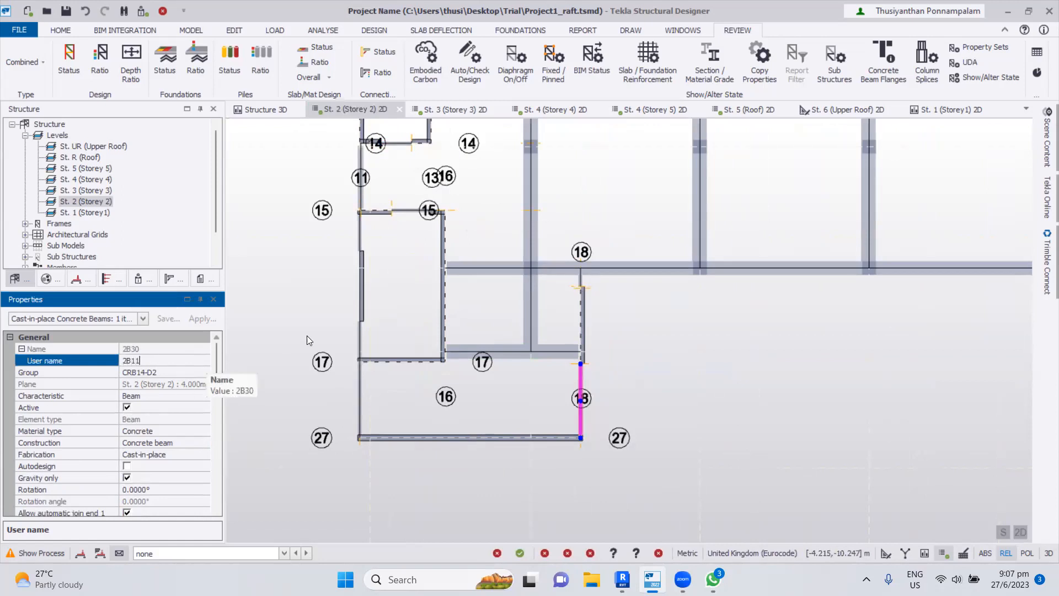
key("Return")
- Set the user name of the short beam at the upper end of grid 18, below the long horizontal beam, to 2B12
mouse_move(586, 283)
scroll(585, 284, "up", 3)
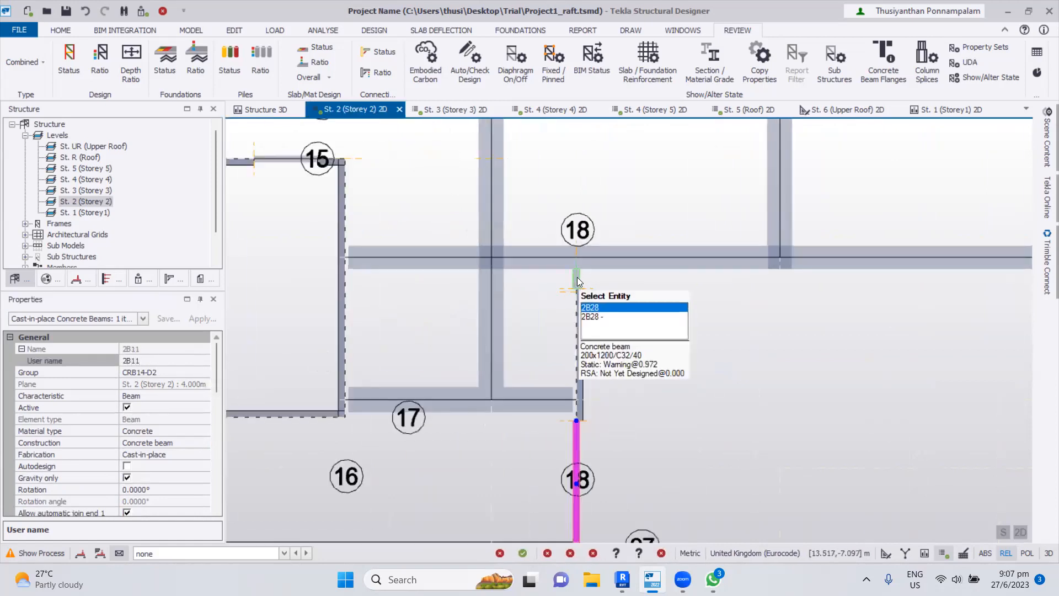
left_click(576, 278)
left_click(131, 360)
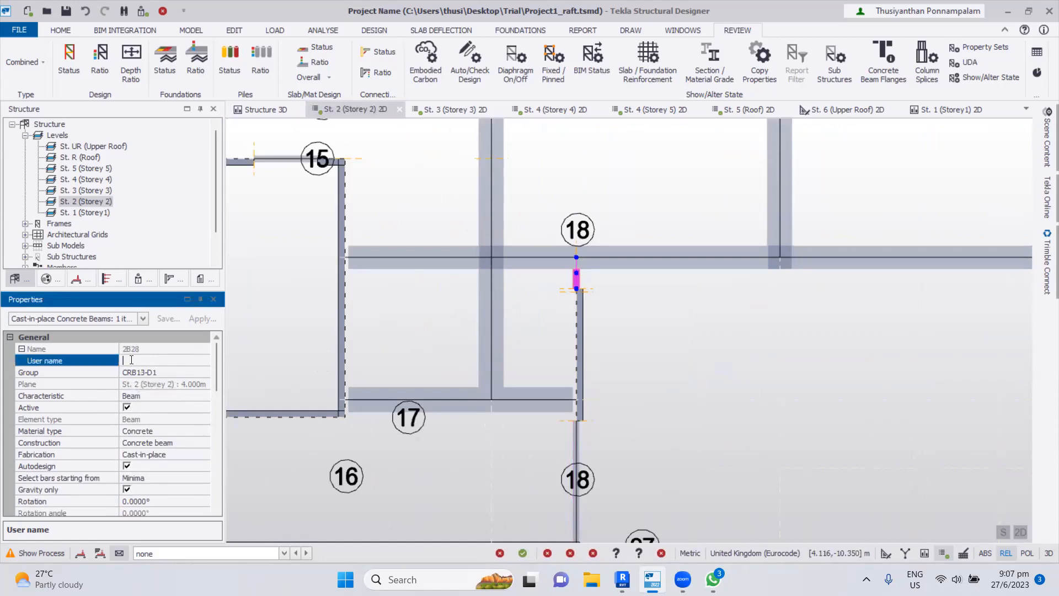
type("2B12")
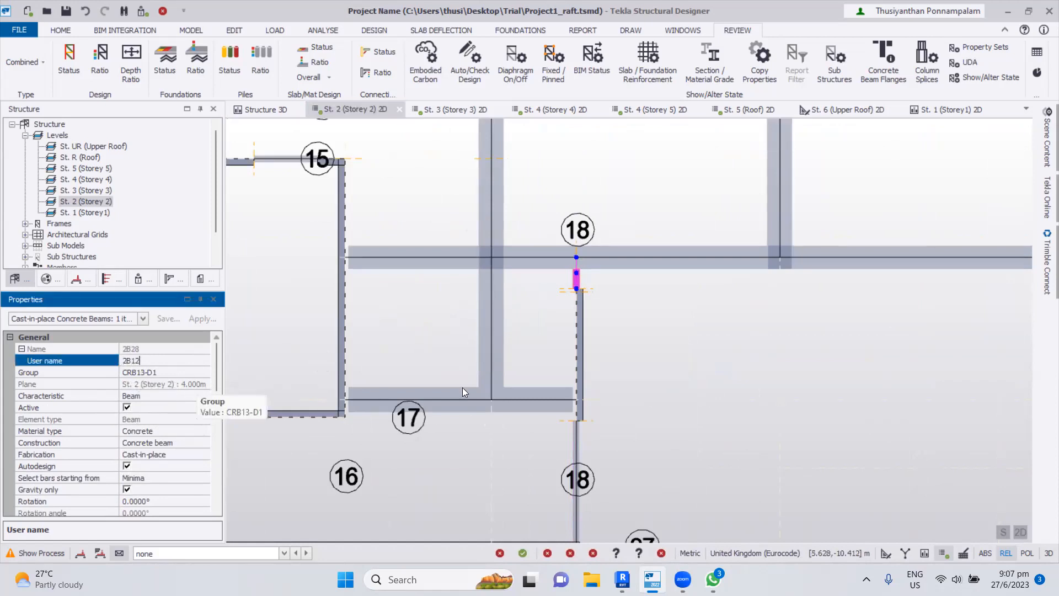
key("Return")
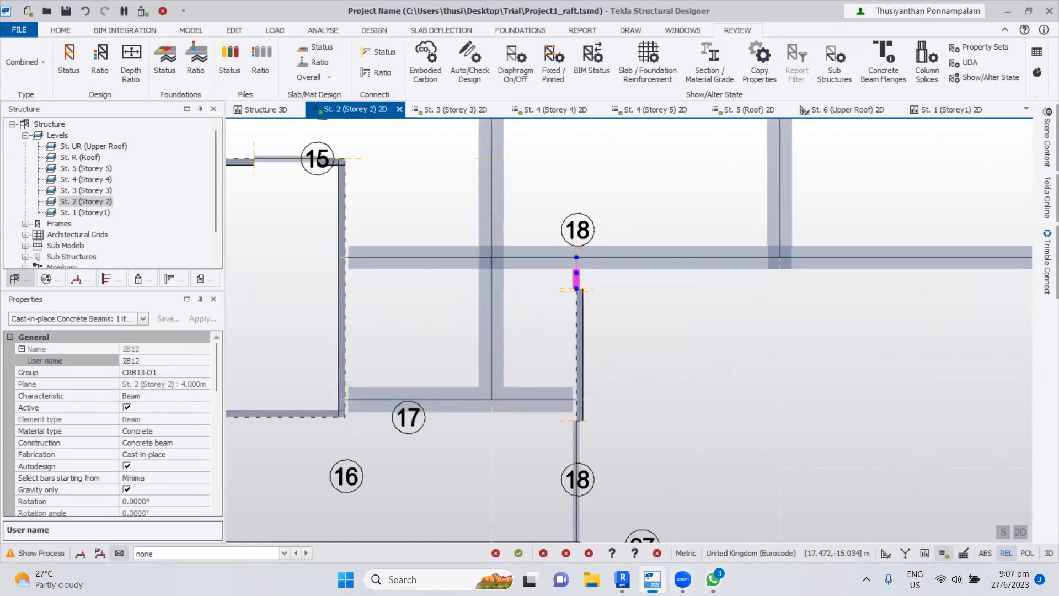
- Switch to Revit and set the mark of the 200x1200 beam running south from the stair core's southwest corner to 2B7-1
left_click(622, 579)
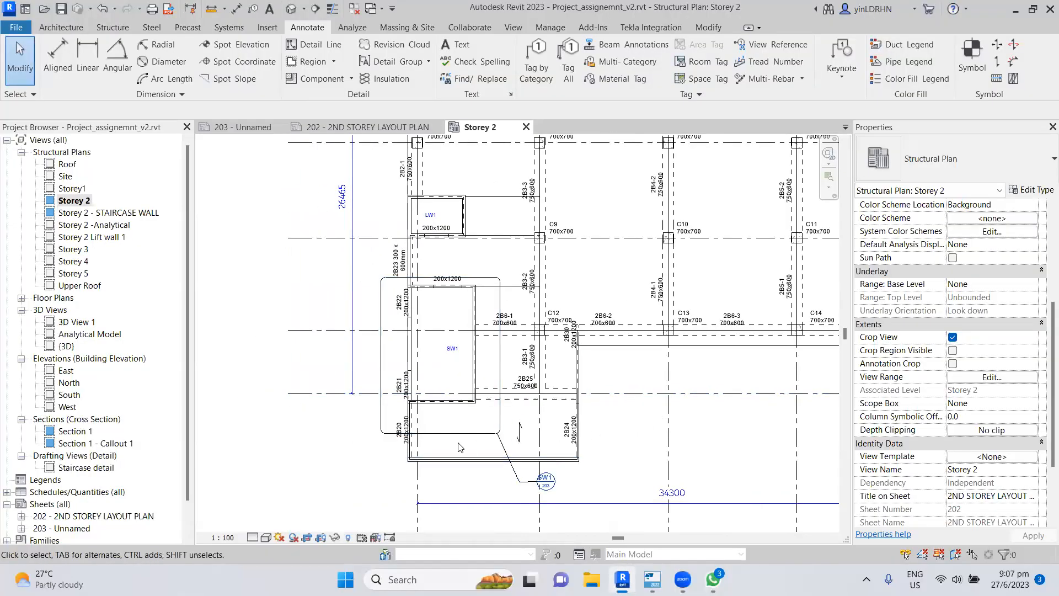
scroll(433, 448, "up", 2)
left_click(408, 436)
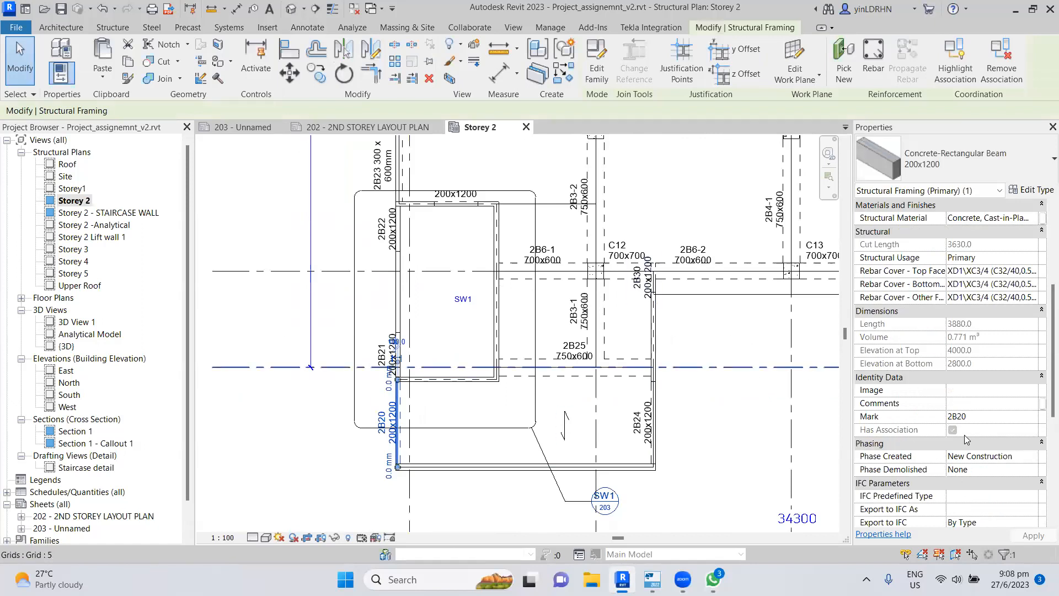
left_click(984, 416)
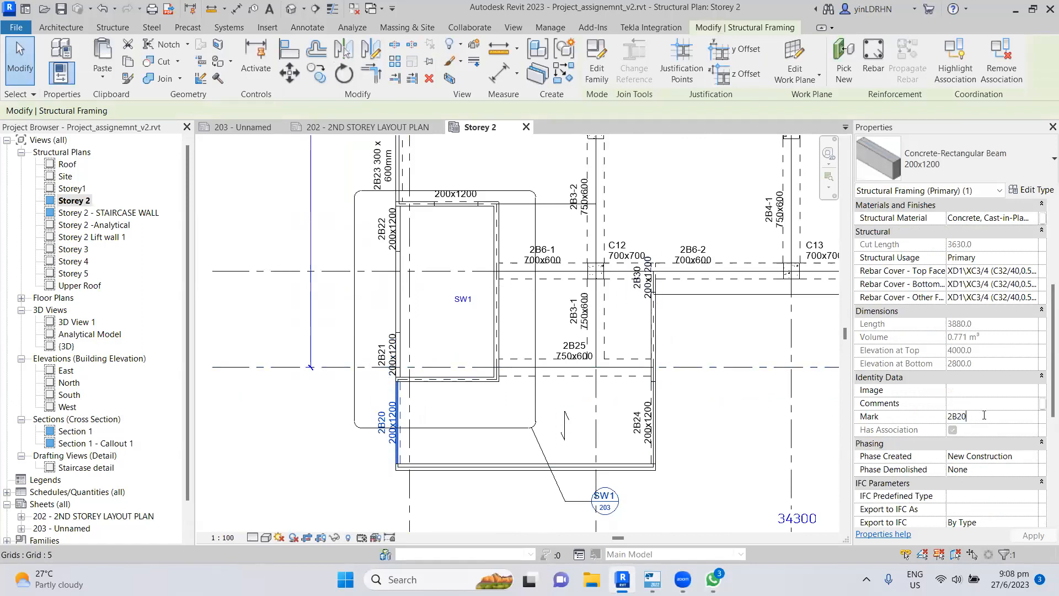
key("BackSpace")
key("BackSpace")
type("7-1")
left_click(307, 413)
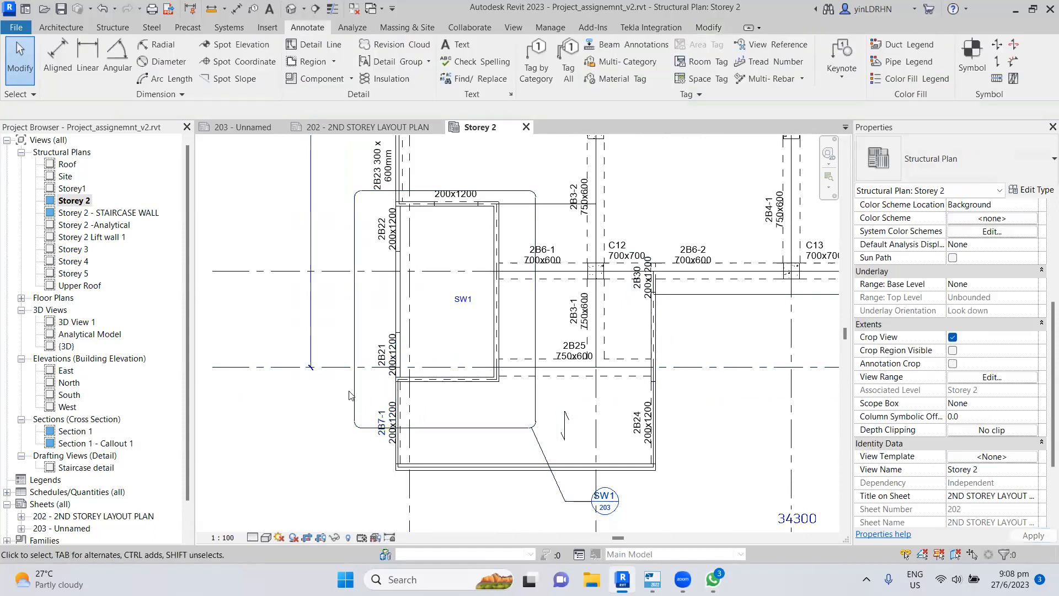
- Set the mark of the 200x1200 beam at the lower west side of stair core SW1 to 2B7-2
left_click(403, 359)
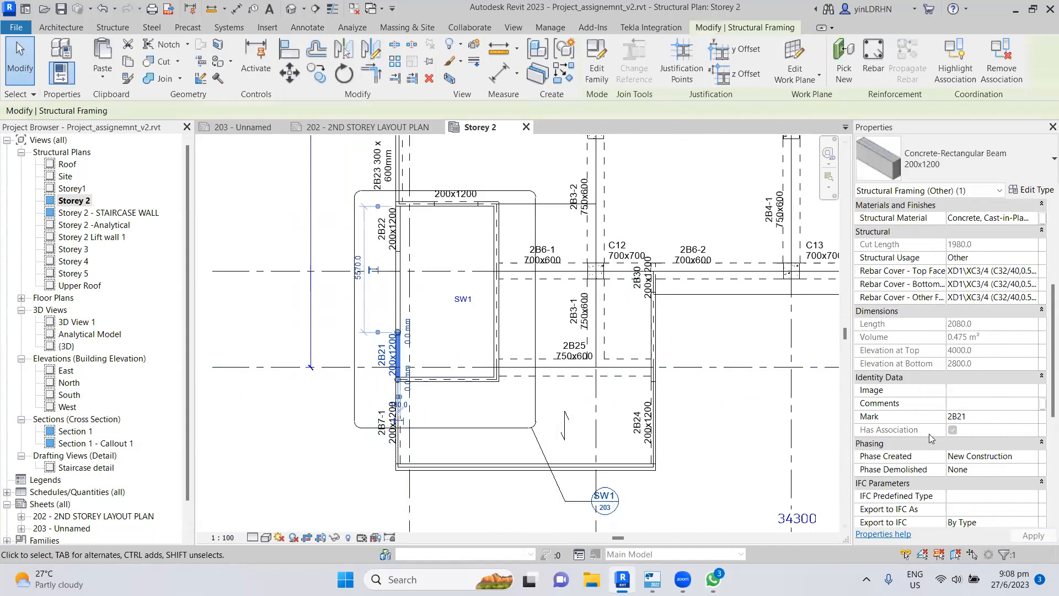
left_click(980, 418)
key("BackSpace")
key("BackSpace")
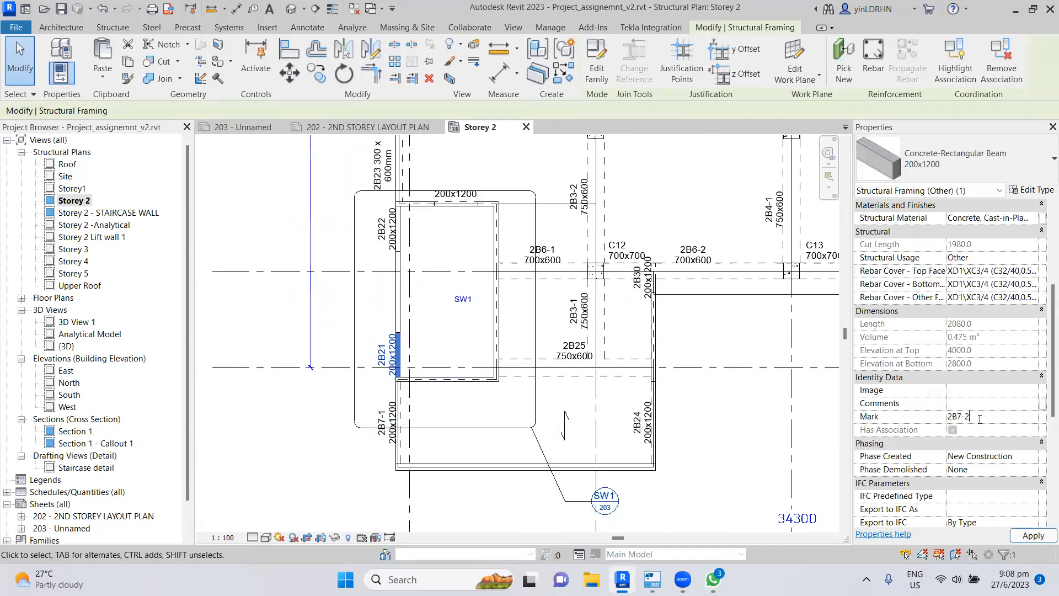
left_click(287, 303)
- Set the mark of the 200x1200 beam at the upper west side of stair core SW1 to 2B8
middle_click_drag(296, 276, 311, 404)
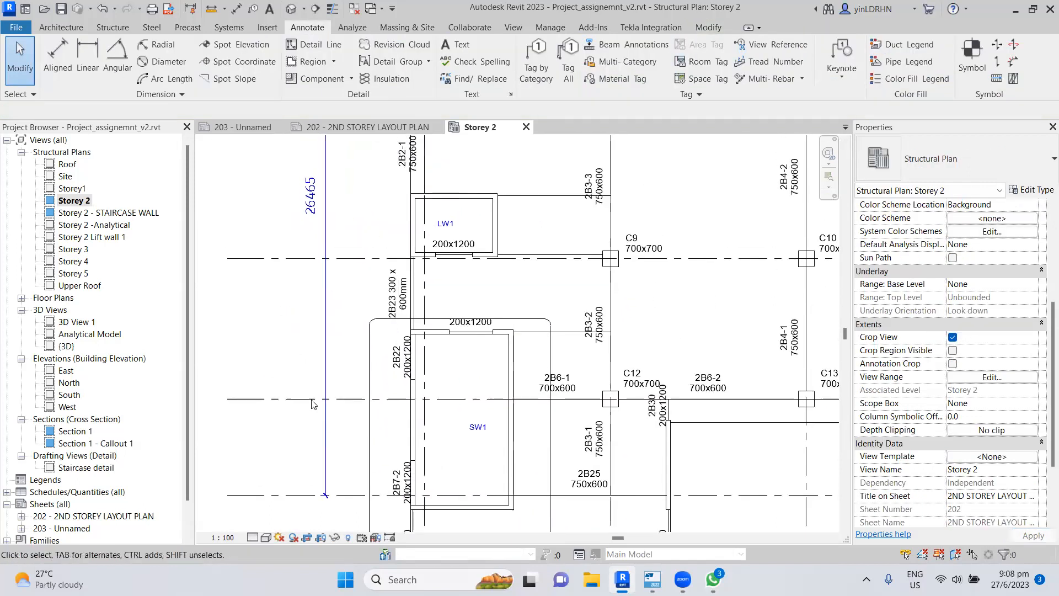
left_click(418, 362)
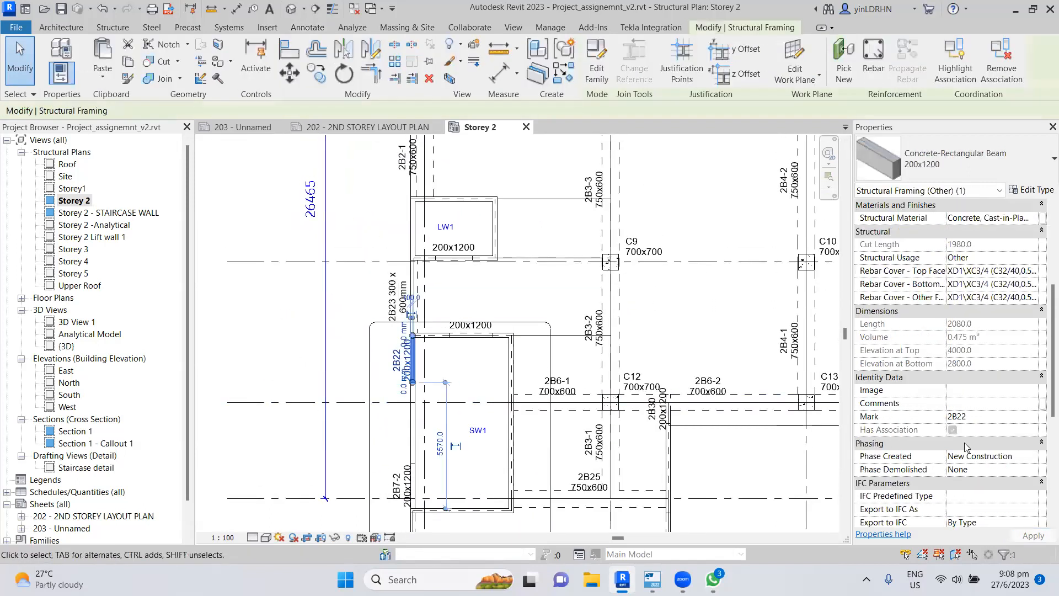
left_click(971, 416)
key("BackSpace")
key("BackSpace")
type("8")
key("Return")
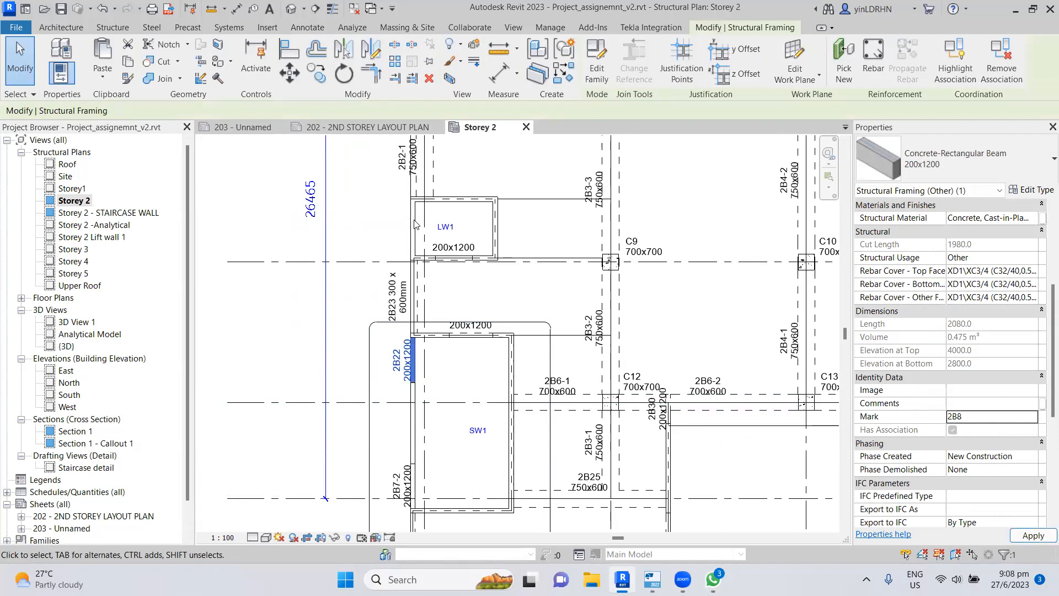
- Set the mark of the 300 x 600mm beam between lift core LW1 and stair core SW1 to 2B9
left_click(412, 287)
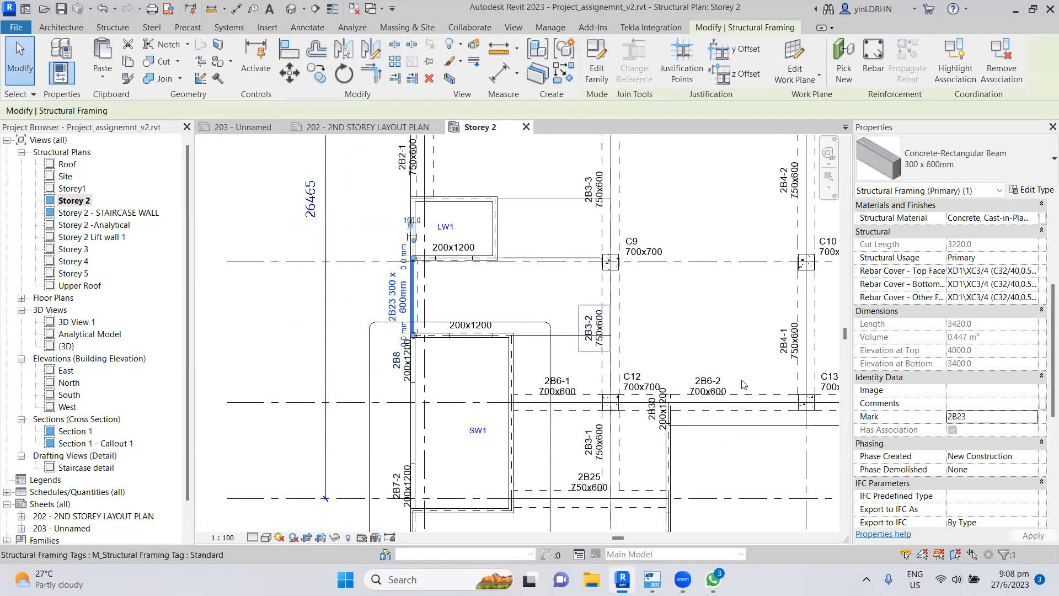
left_click(969, 417)
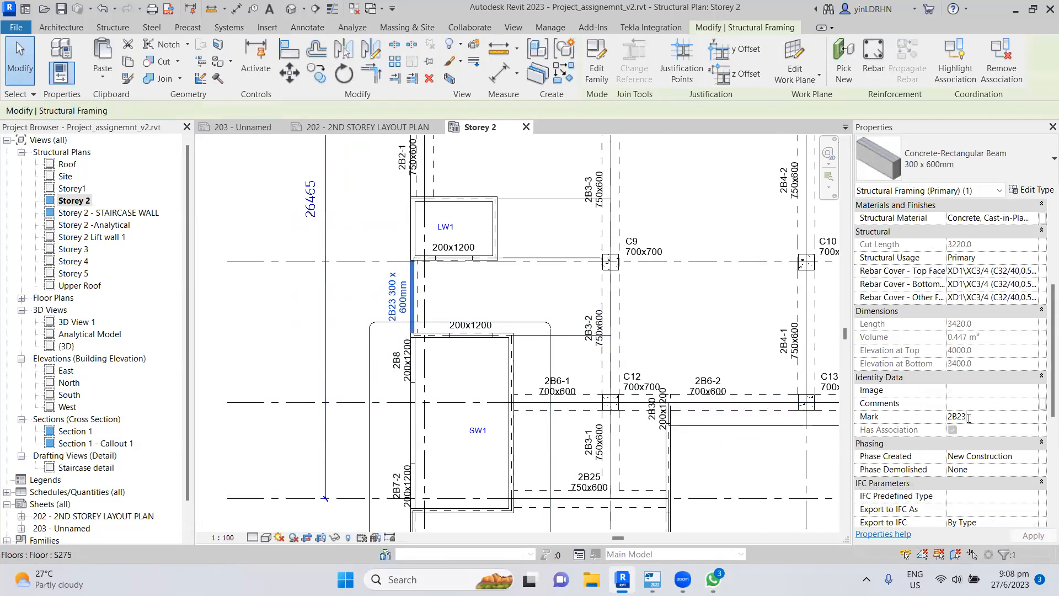
key("BackSpace")
key("BackSpace")
type("9")
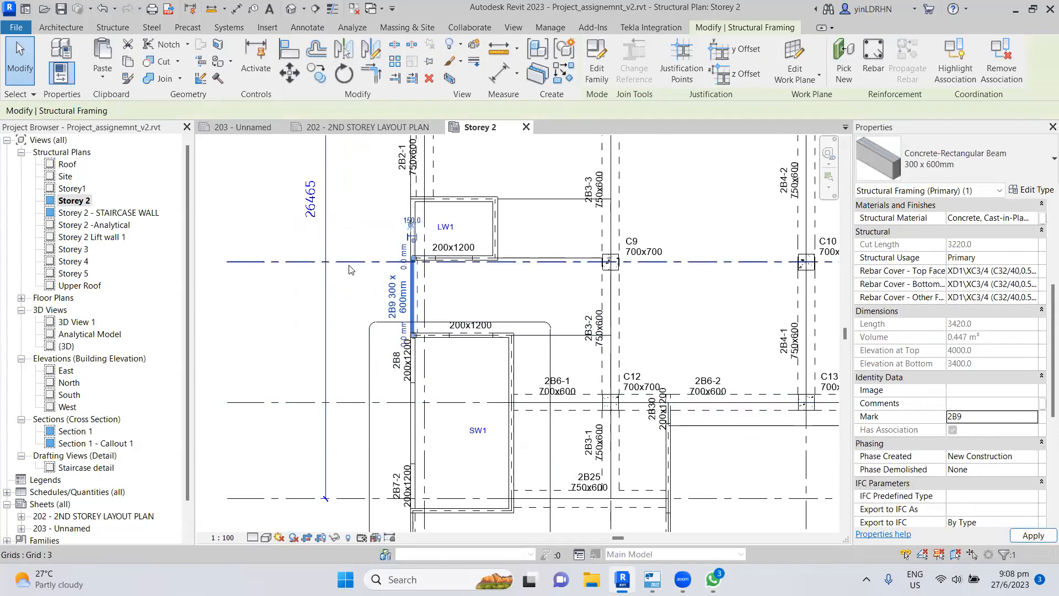
key("Escape")
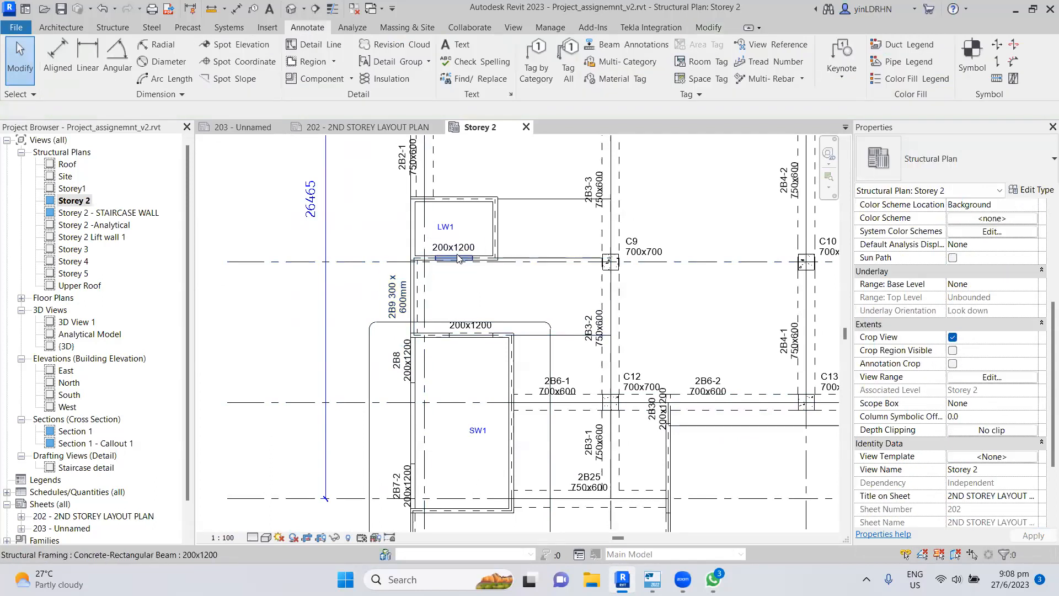
- Set the mark of the 200x1200 beam on the south side of lift core LW1 to 2B10
left_click(480, 265)
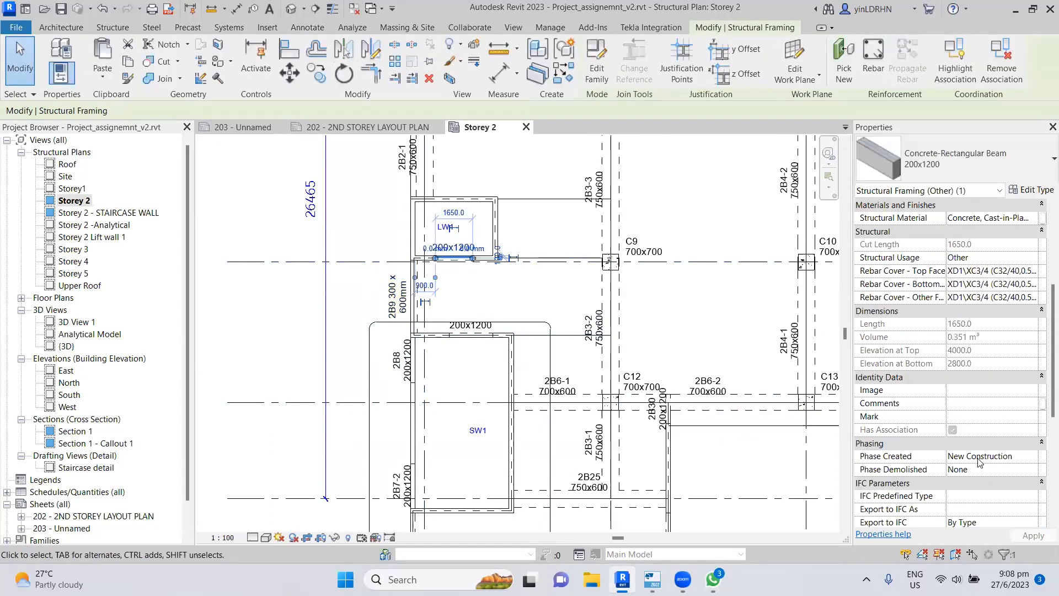
left_click(963, 418)
type("2N")
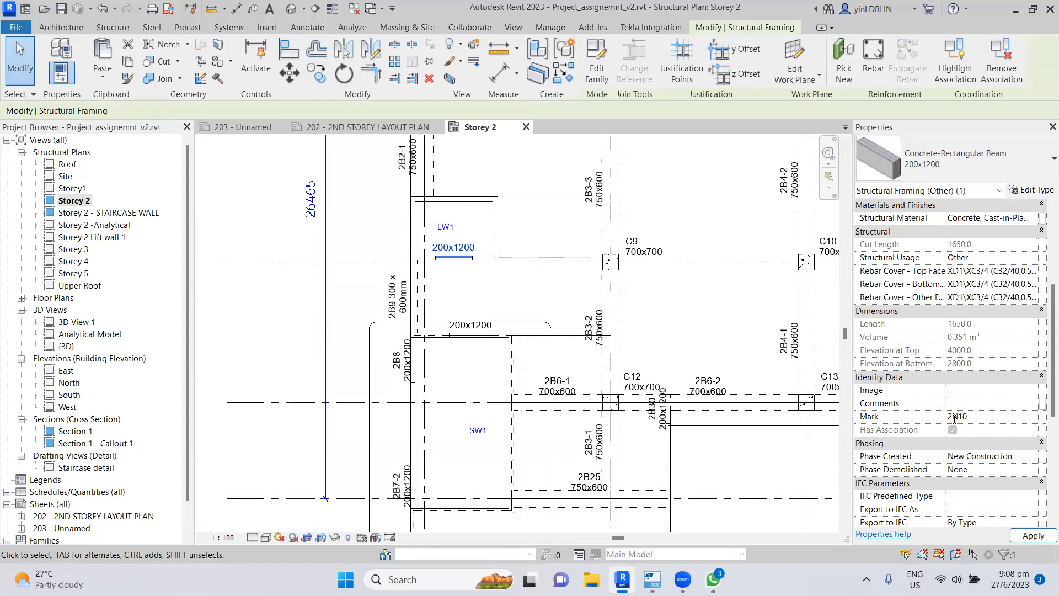
type("1")
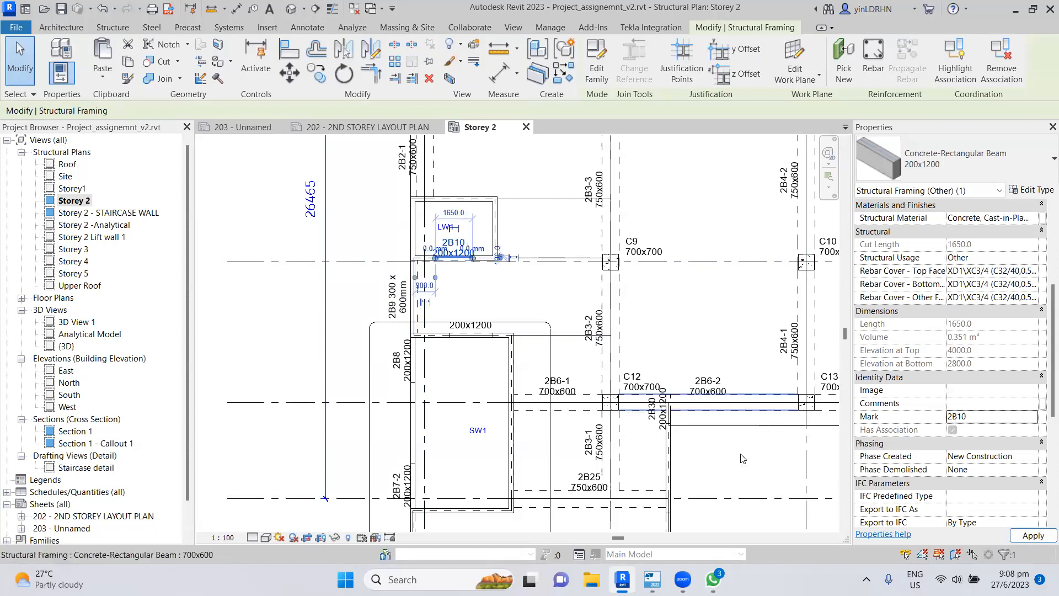
left_click(726, 470)
- Set the mark of the 200x1200 beam southeast of stair core SW1, currently marked 2B24, to 2B11
middle_click_drag(723, 518, 688, 354)
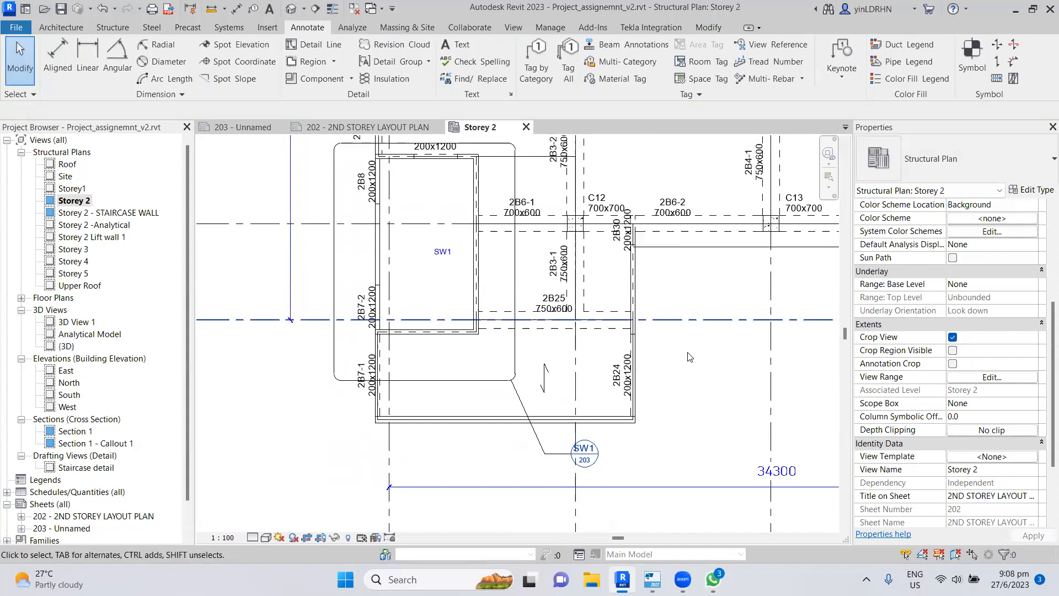
left_click(634, 375)
left_click(970, 417)
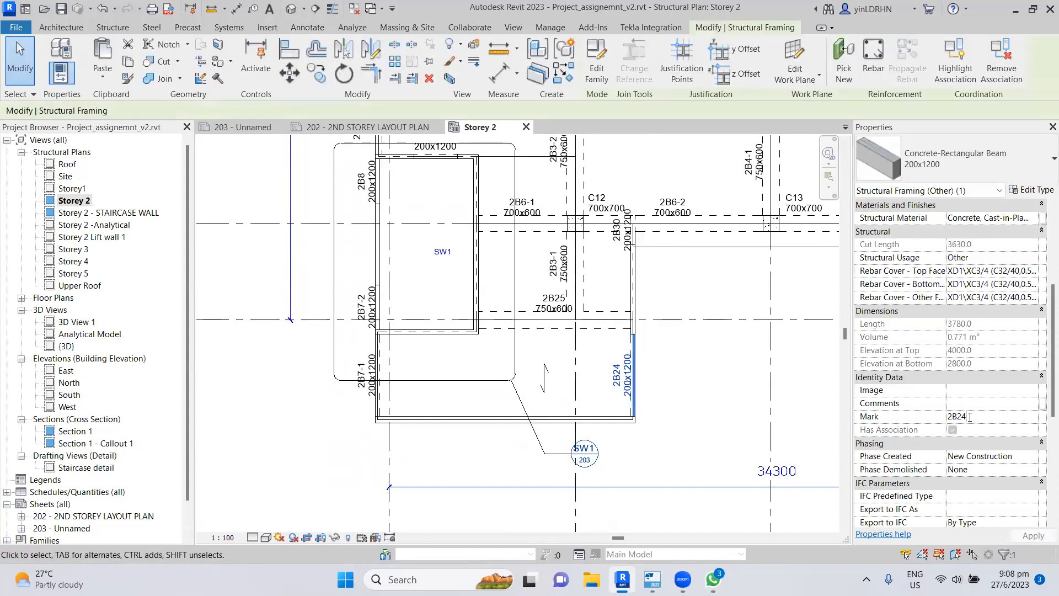
key("BackSpace")
key("BackSpace")
left_click(706, 368)
- Set the mark of the short 200x1200 beam just east of column C12 to 2B12
middle_click_drag(660, 258, 639, 326)
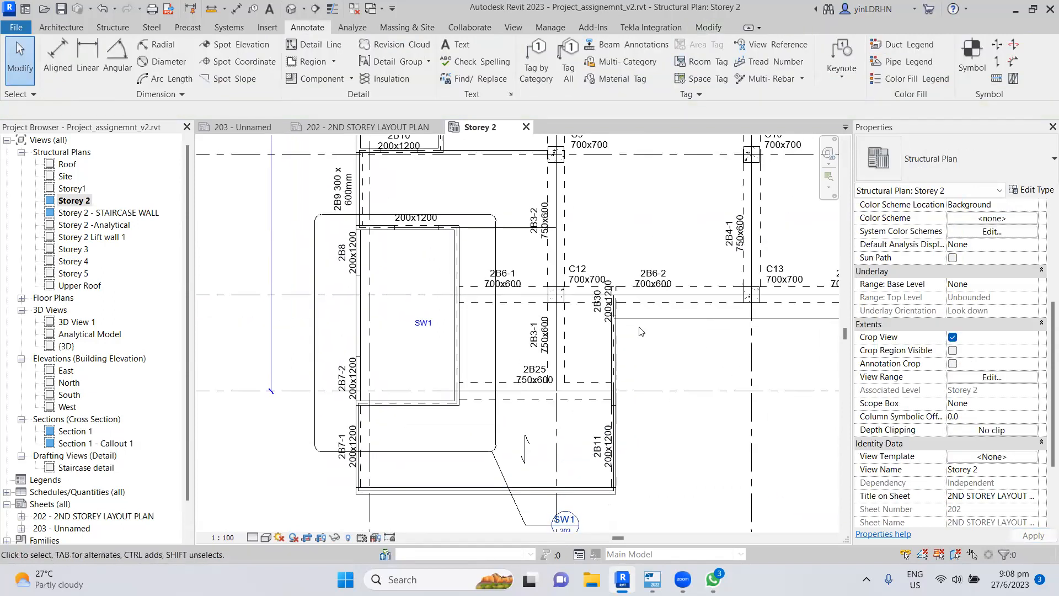
scroll(624, 307, "up", 2)
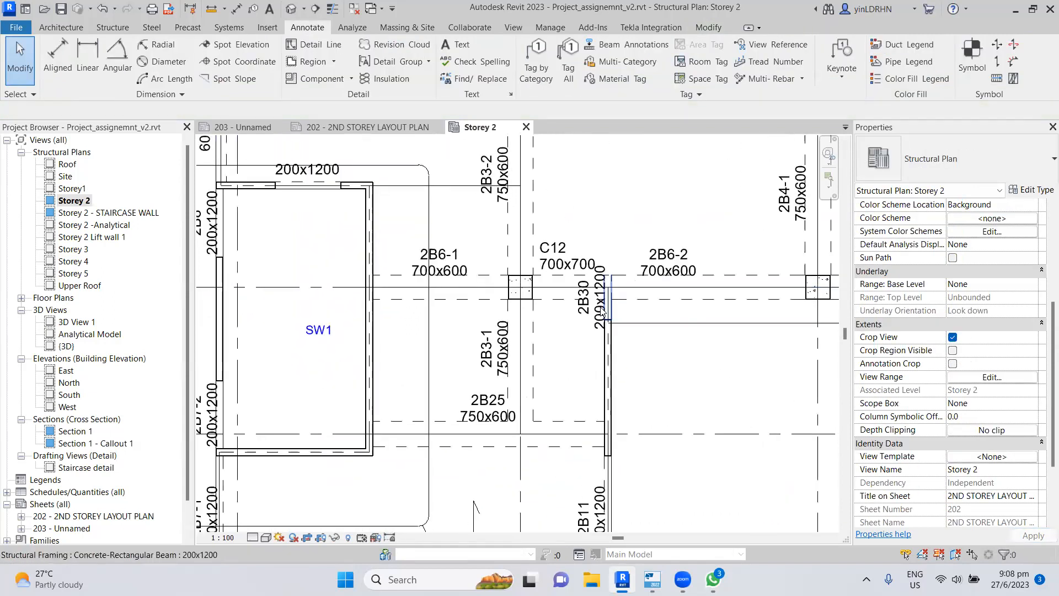
left_click(604, 312)
left_click(974, 417)
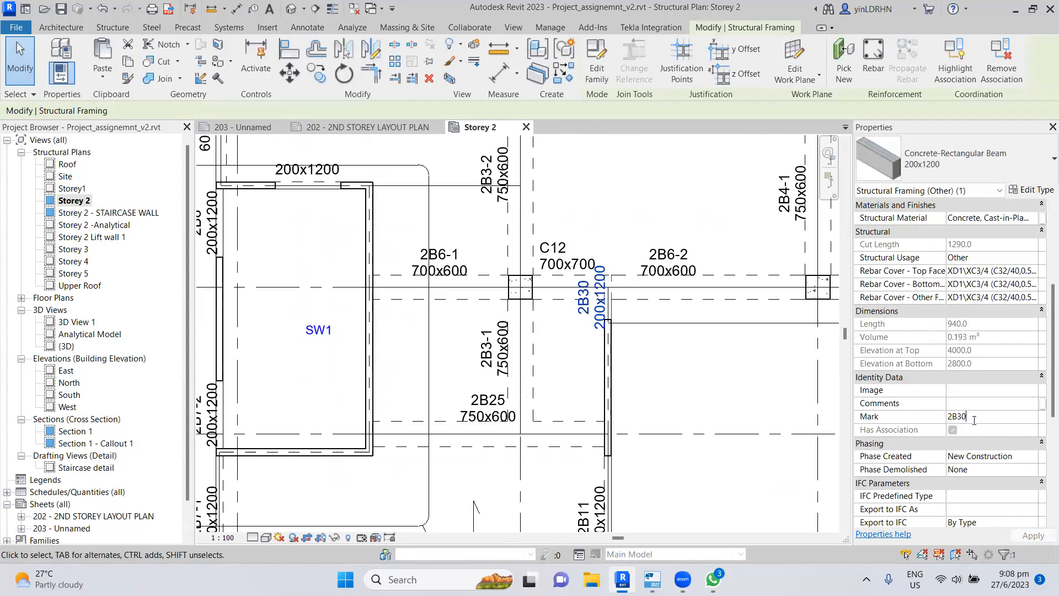
key("BackSpace")
key("BackSpace")
left_click(729, 370)
- Set the mark of the 200x1200 beam along wall W1, just below gridline 2 on the east side, to 2B13
scroll(712, 386, "down", 3)
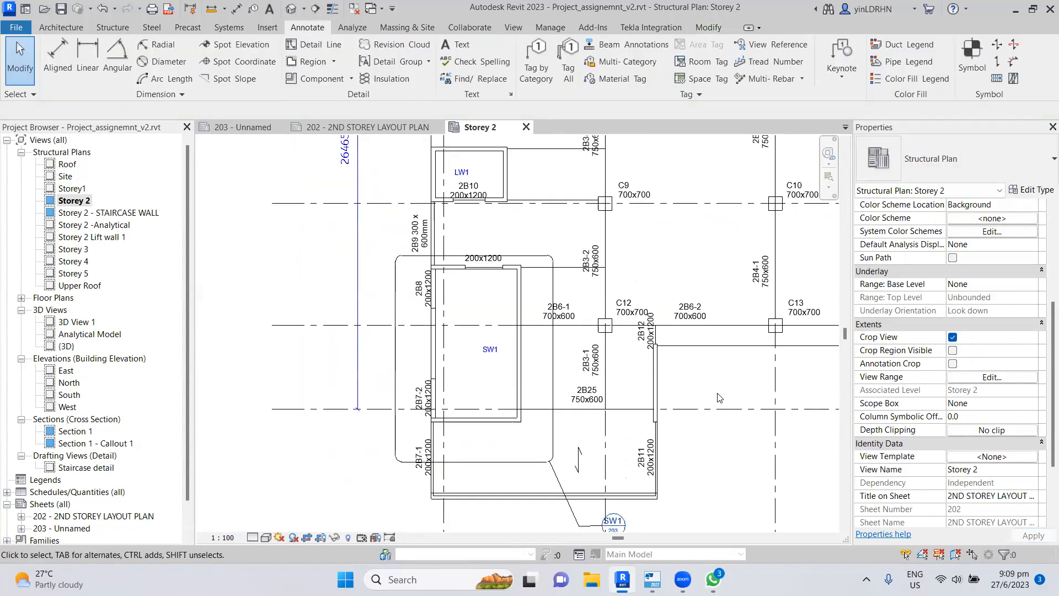
middle_click_drag(776, 404, 566, 448)
scroll(545, 431, "down", 1)
scroll(493, 326, "up", 3)
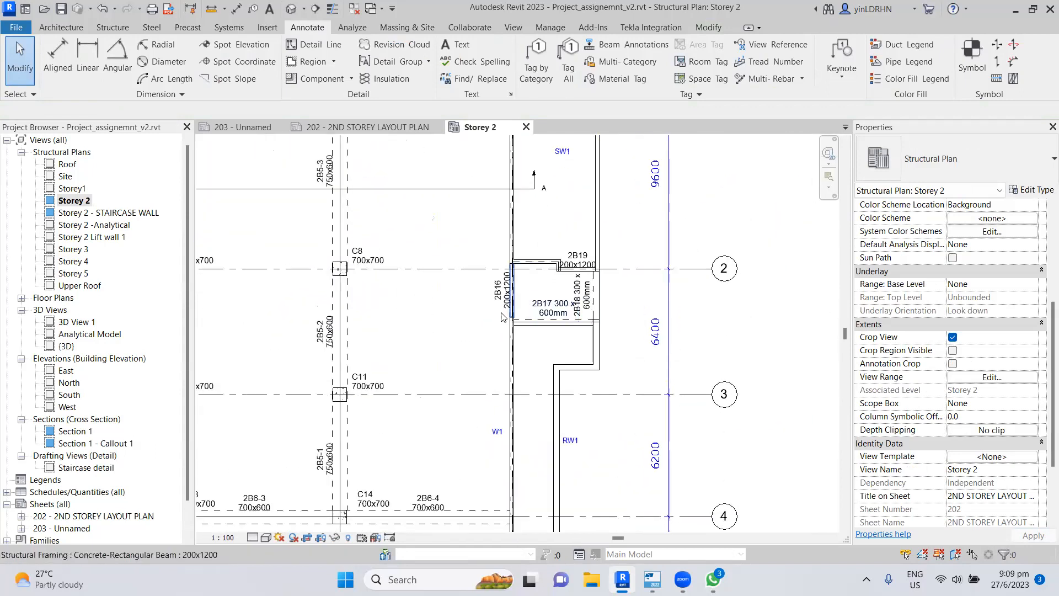
scroll(510, 292, "up", 3)
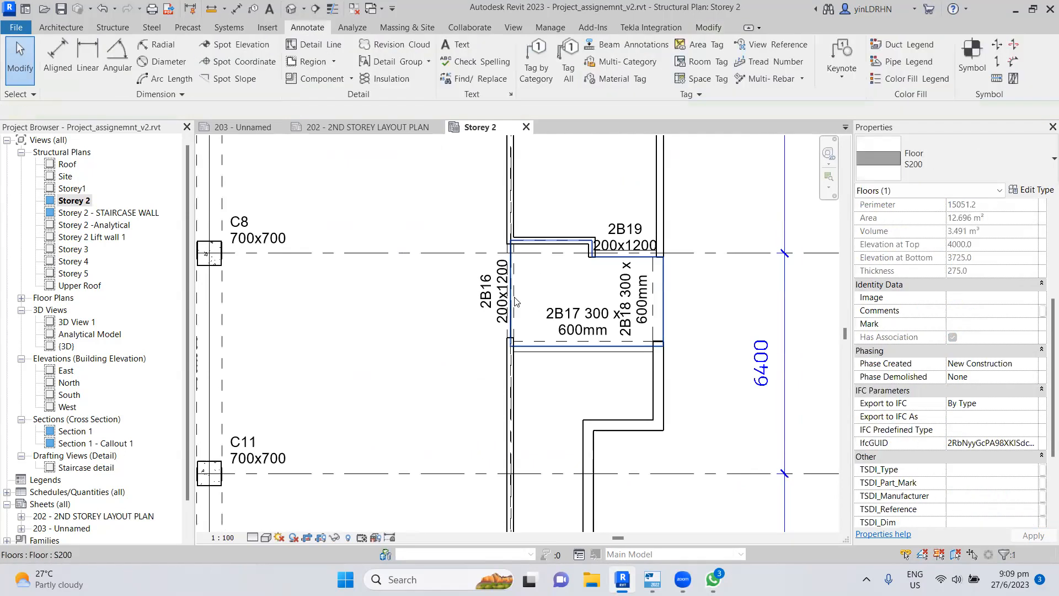
scroll(513, 300, "up", 3)
left_click(509, 298)
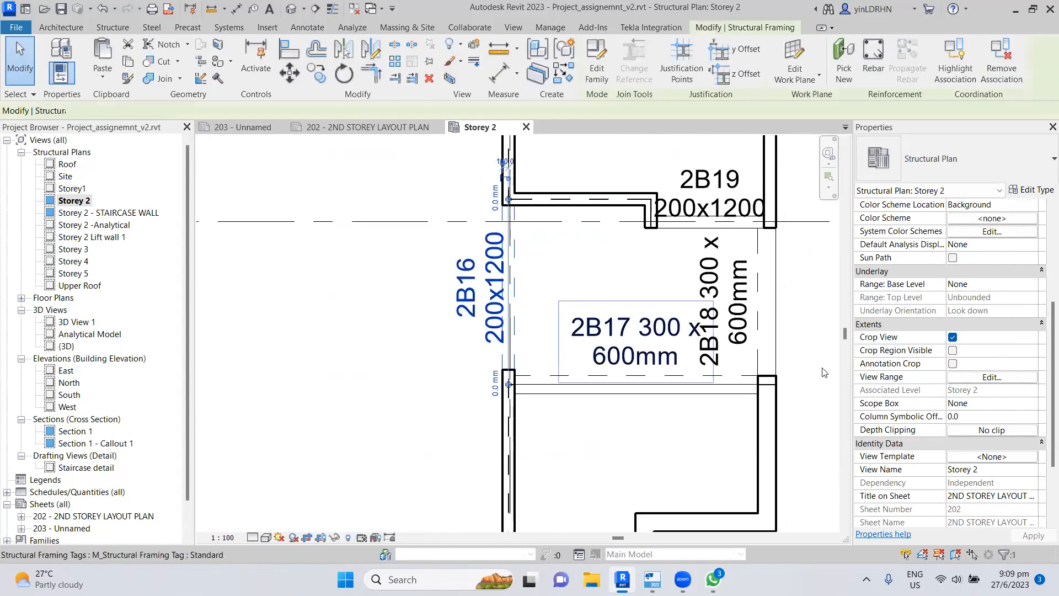
left_click(972, 418)
key("BackSpace")
key("BackSpace")
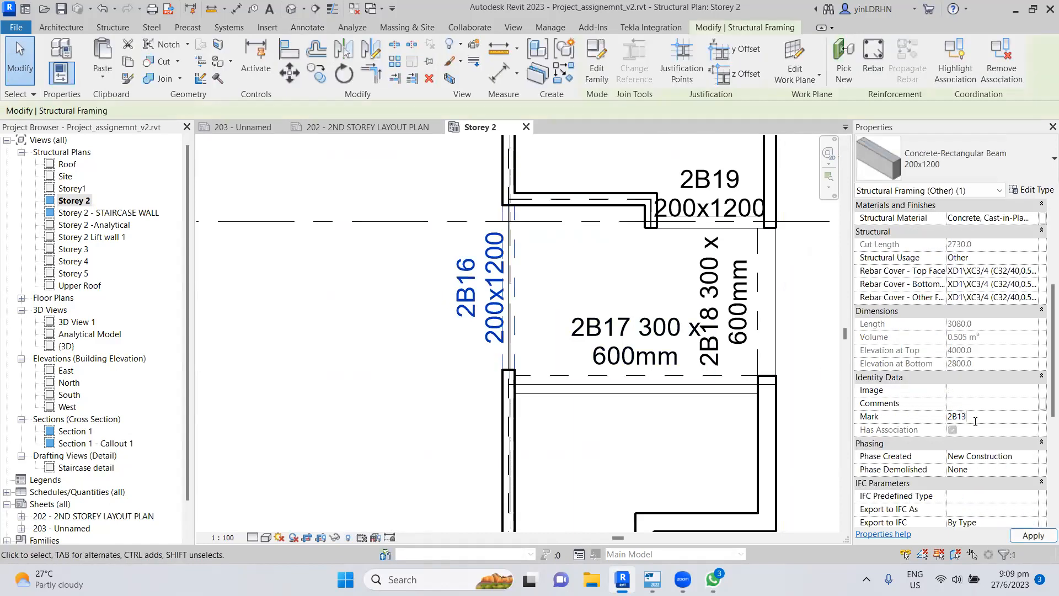
left_click(816, 429)
scroll(795, 412, "down", 2)
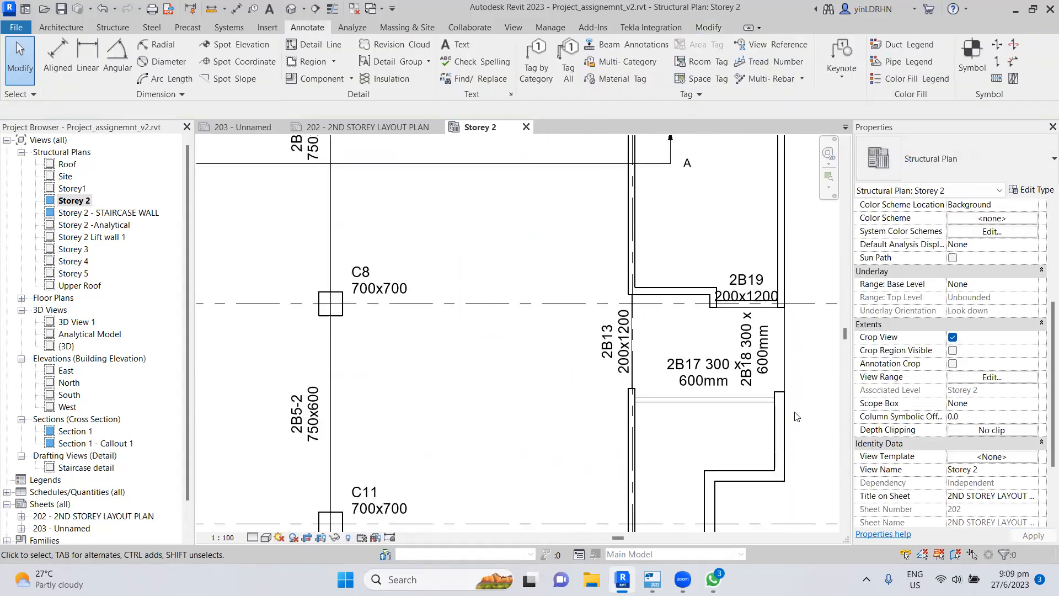
- Switch to Tekla Structural Designer and set the user name of the matching vertical beam by wall 19 on the east side to 2B13
left_click(653, 579)
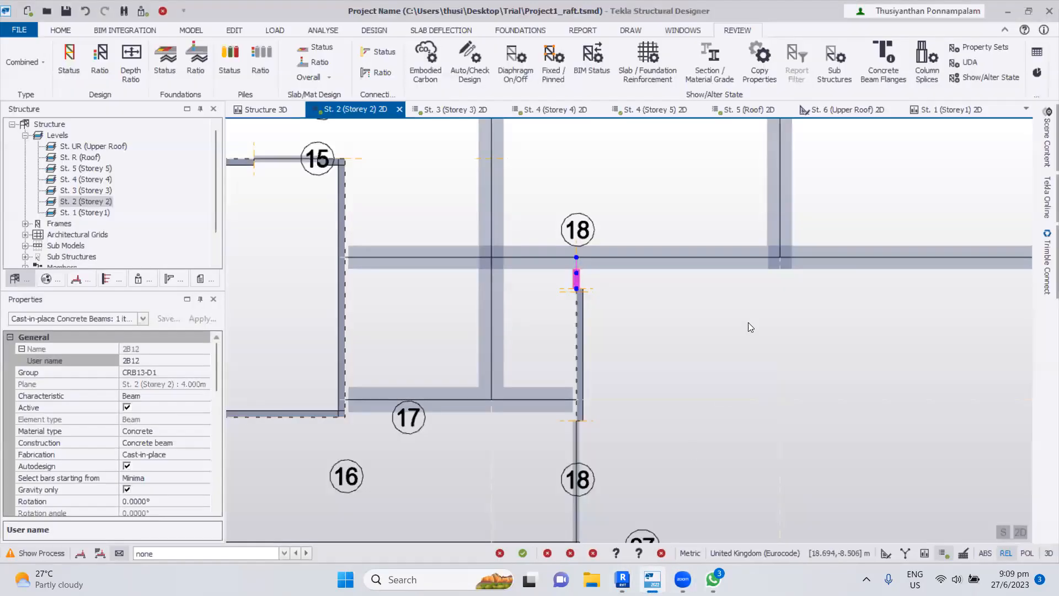
scroll(748, 322, "down", 3)
middle_click_drag(942, 334, 472, 484)
scroll(607, 145, "up", 2)
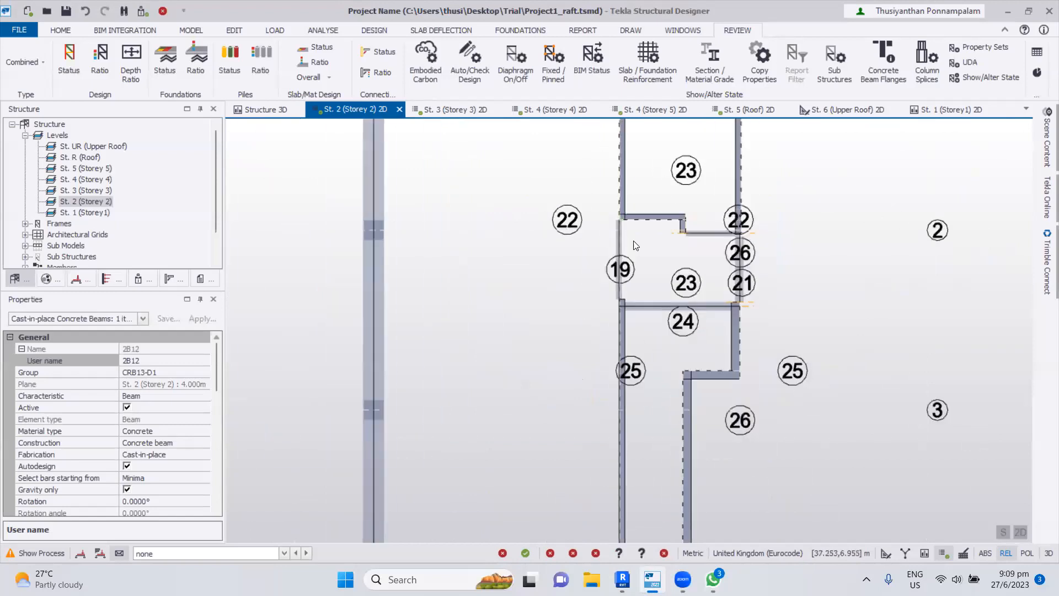
left_click(621, 246)
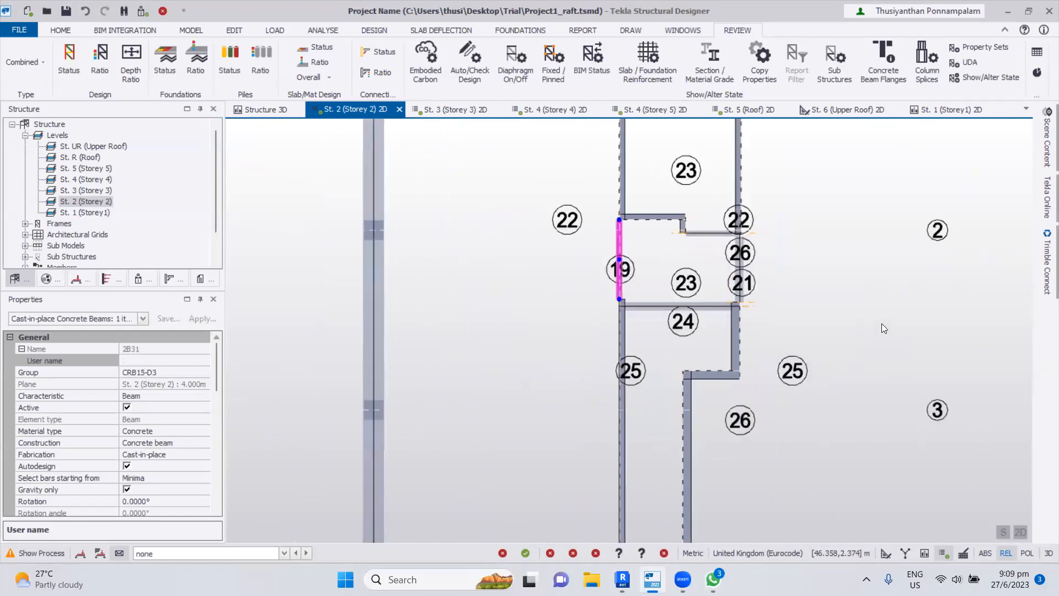
left_click(137, 359)
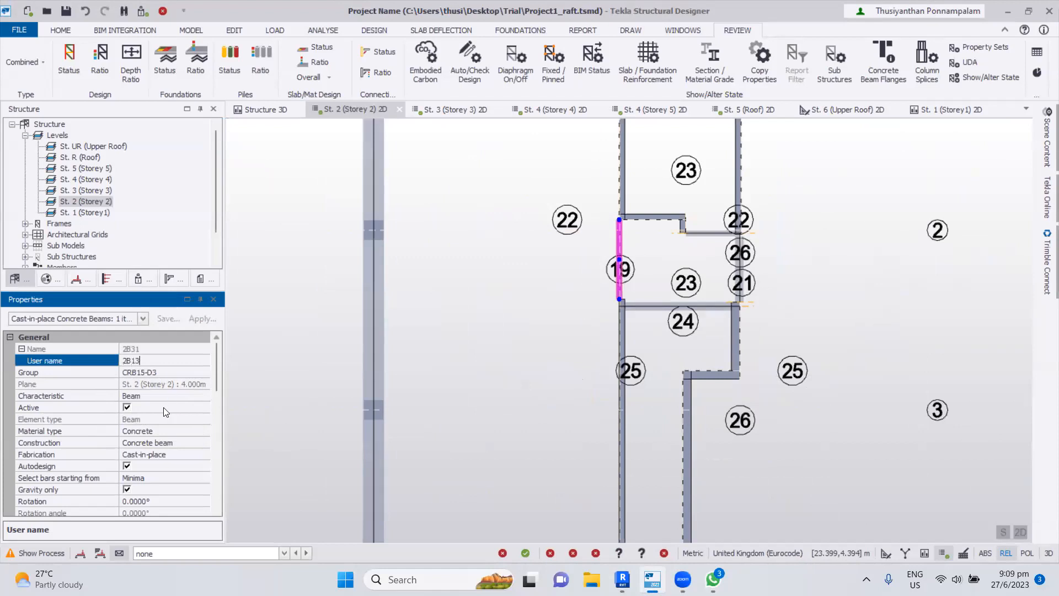
left_click(796, 447)
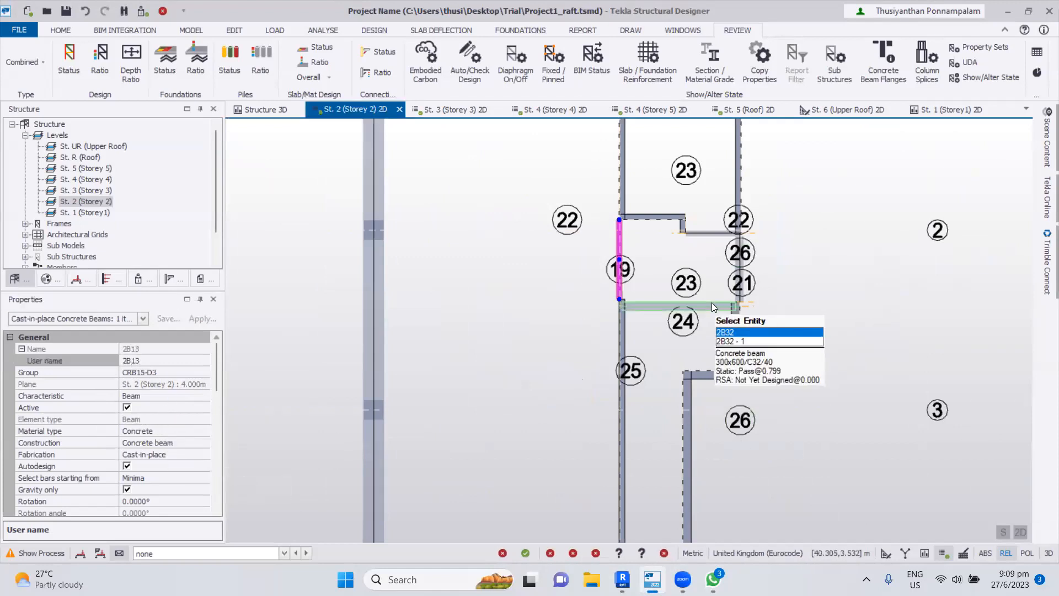
- Set the user names of the 300x600 beam above wall 24 to 2B14 and the vertical beam at its east end to 2B15
left_click(711, 302)
left_click(167, 360)
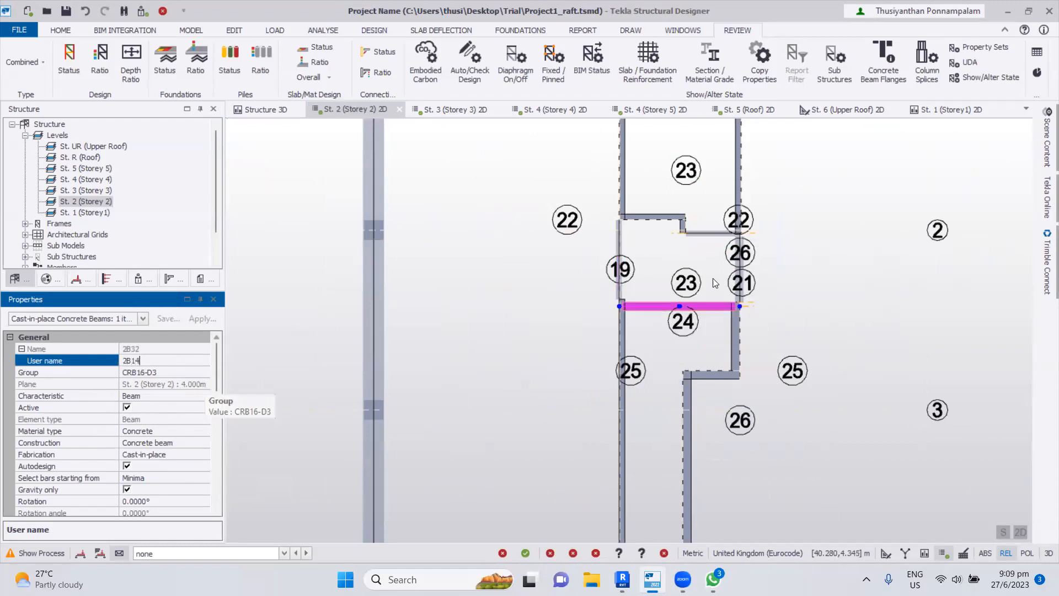
scroll(780, 271, "up", 3)
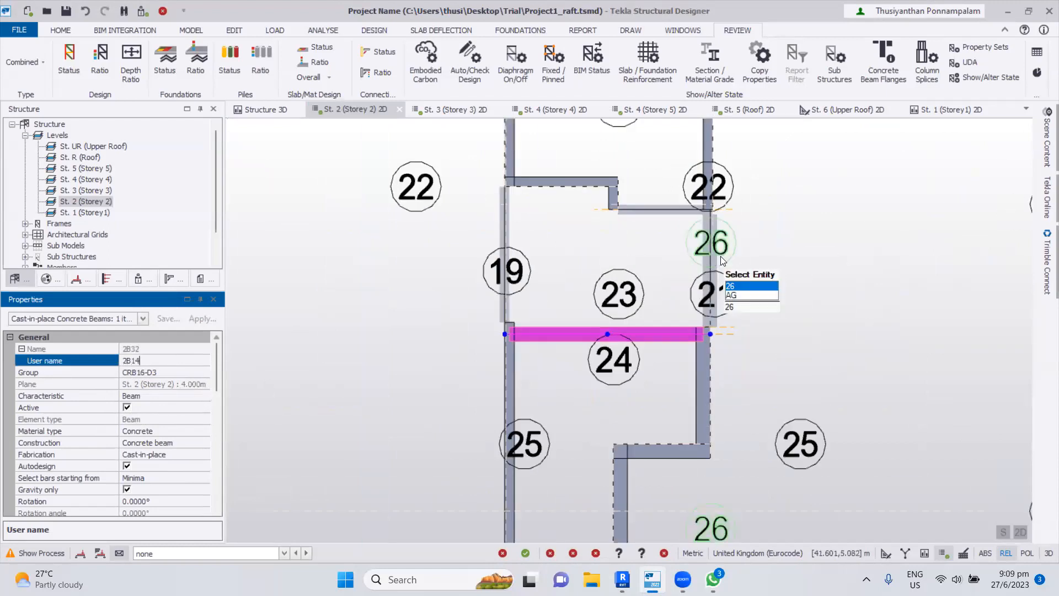
left_click(718, 266)
left_click(179, 360)
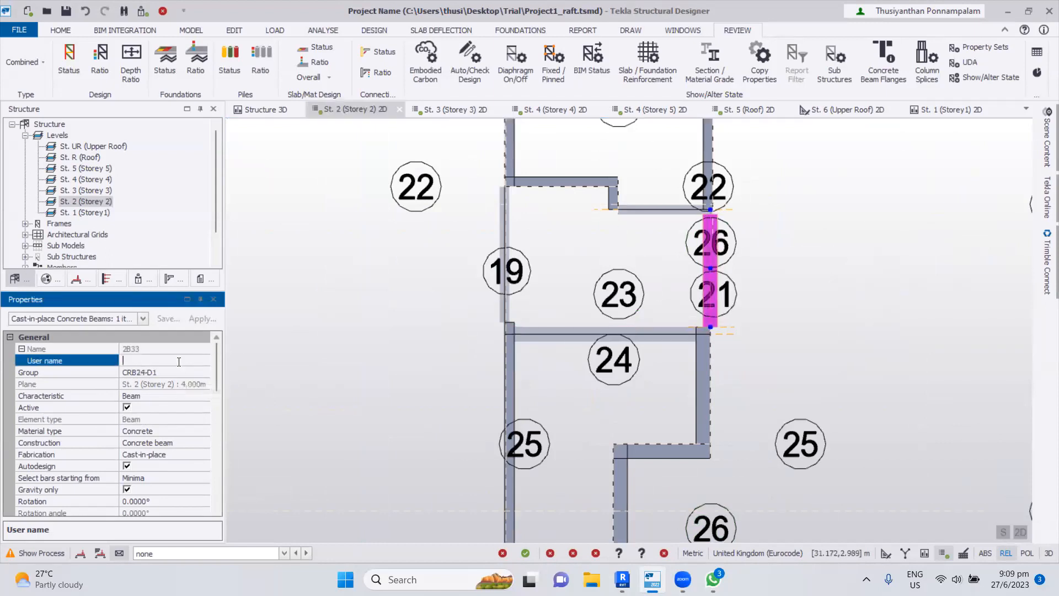
type("2B18")
- Set the user name of the short horizontal 200x1200 beam beside wall 22 to 2B16
left_click(658, 212)
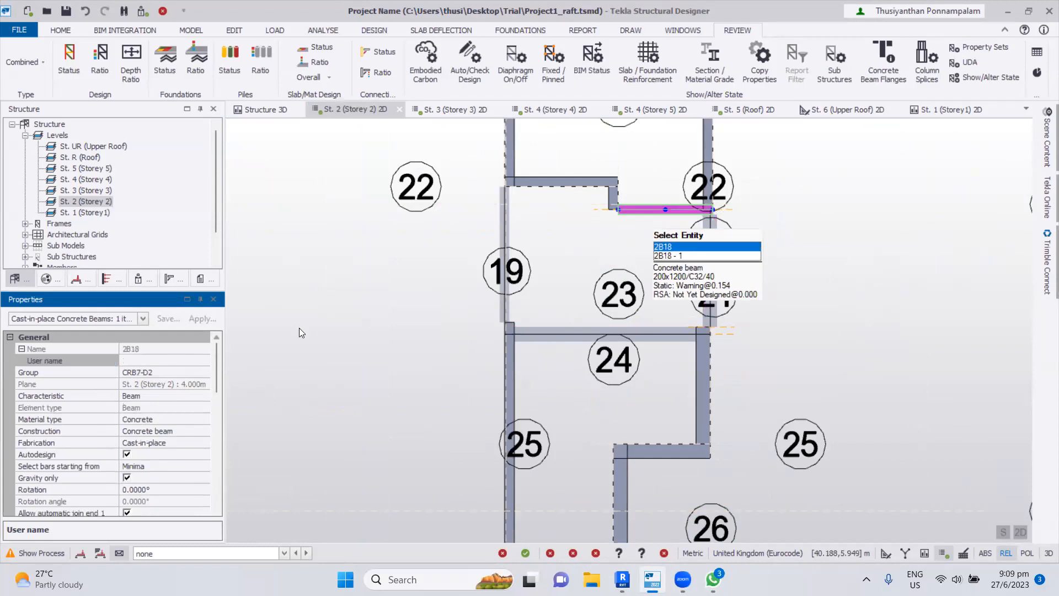
left_click(150, 360)
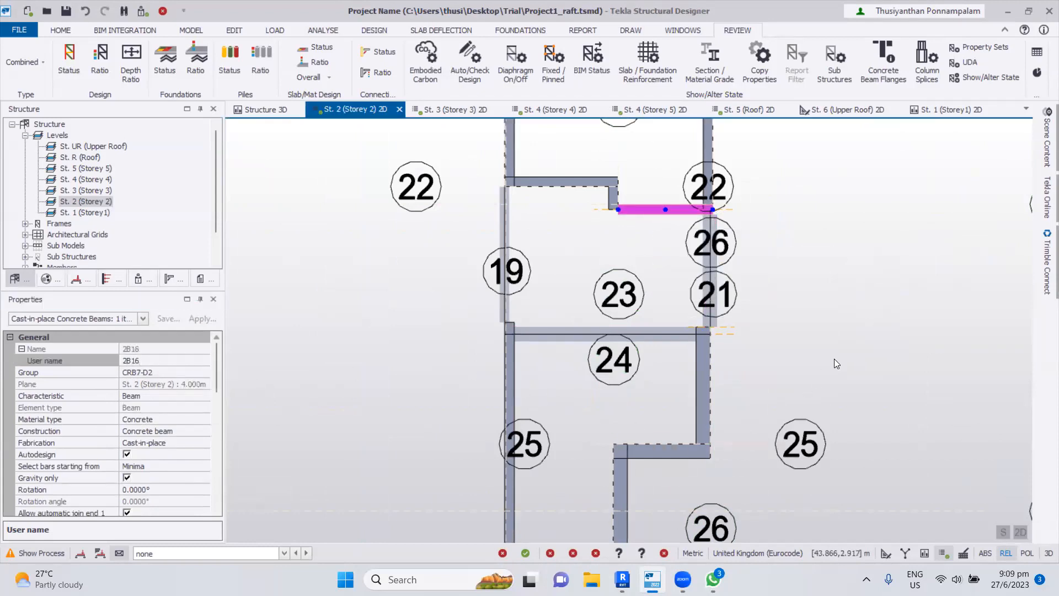
scroll(834, 359, "down", 5)
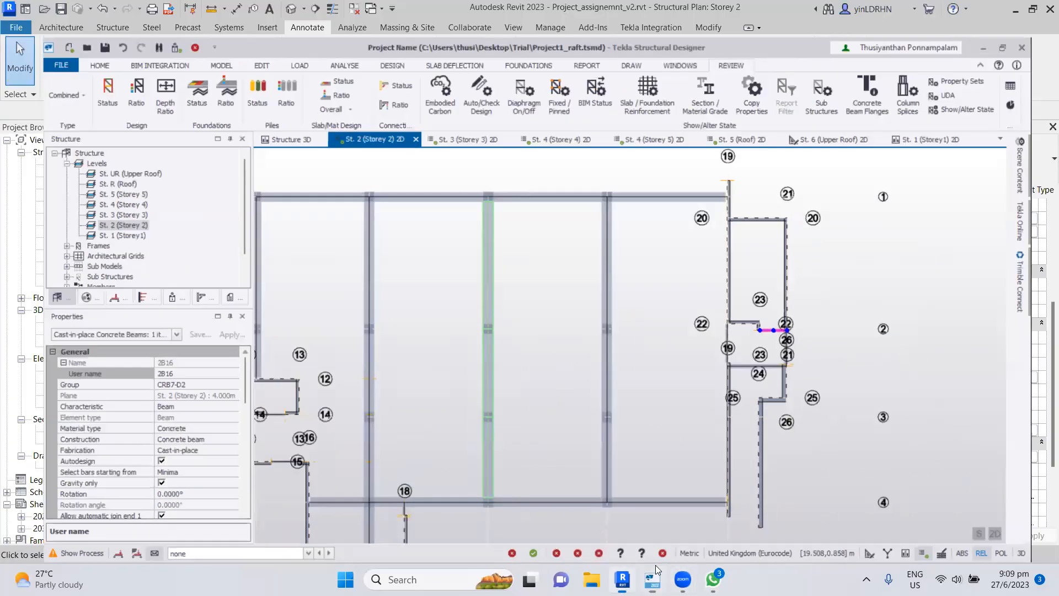
- Switch to Revit and set the mark of the horizontal 300 x 600mm beam on the east side to 2B14
left_click(622, 579)
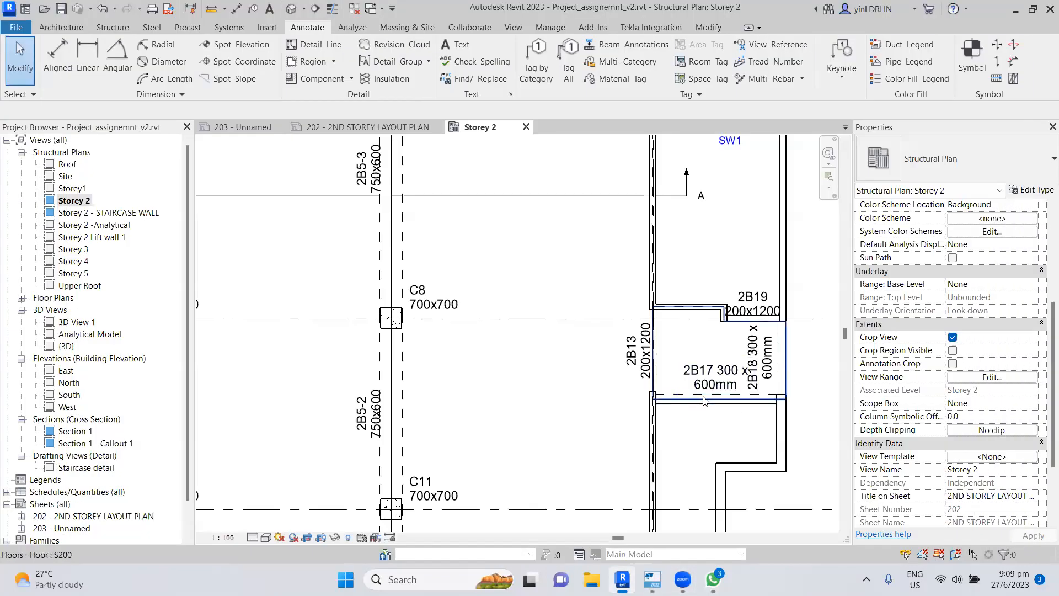
scroll(711, 417, "up", 2)
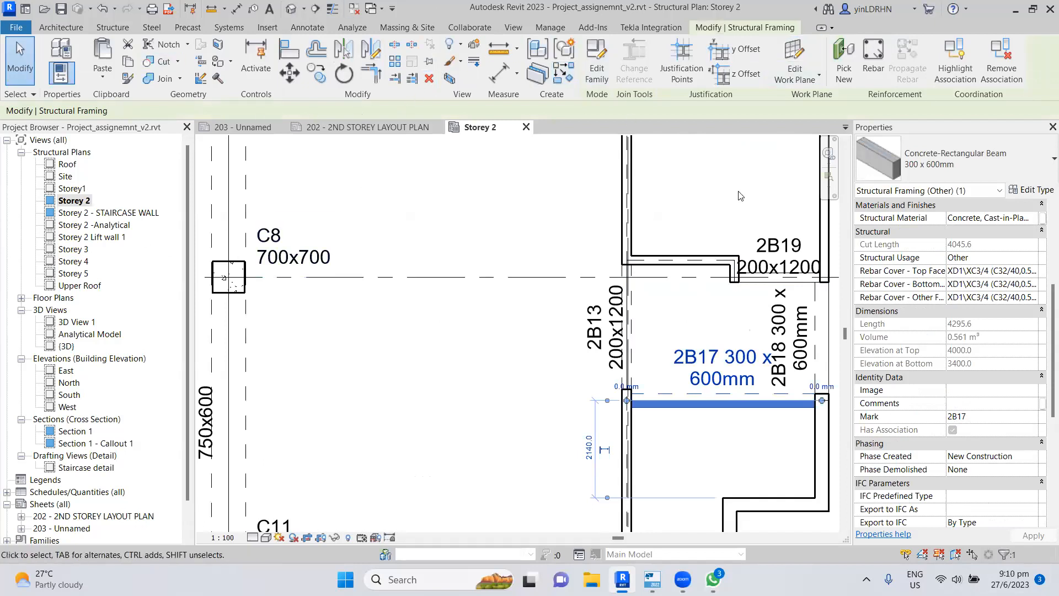
left_click(982, 416)
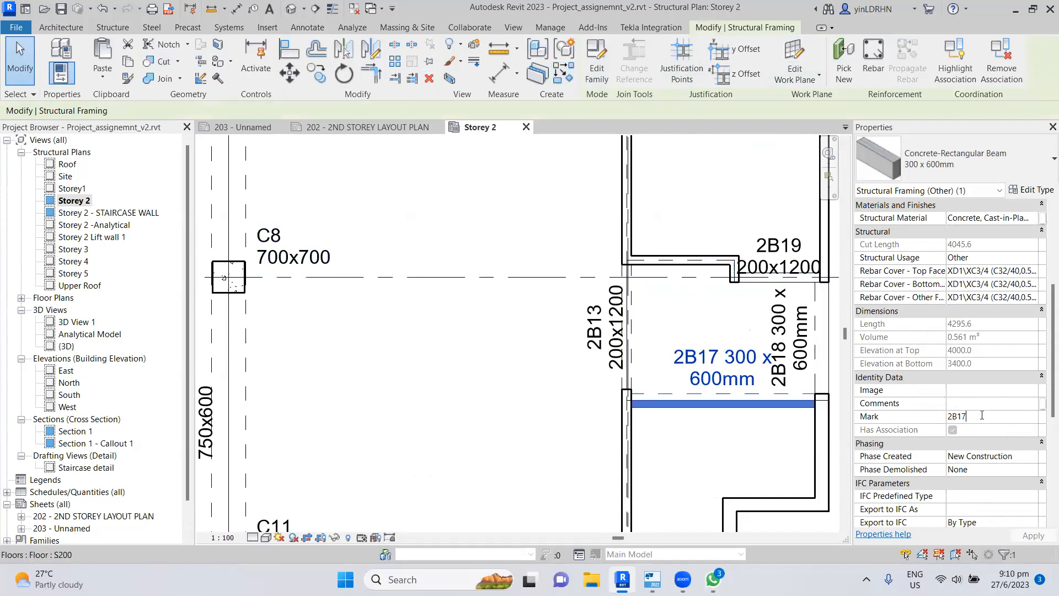
type("2B14")
- Set the marks of the vertical 300 x 600mm beam on the east side to 2B15 and the 200x1200 beam at its north end to 2B16
left_click(822, 336)
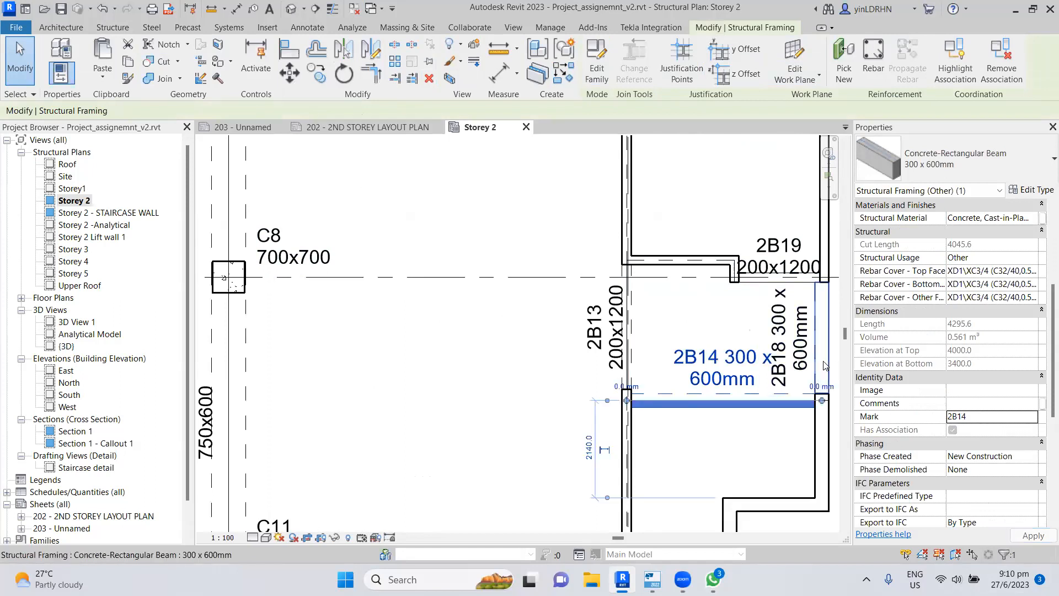
left_click(993, 417)
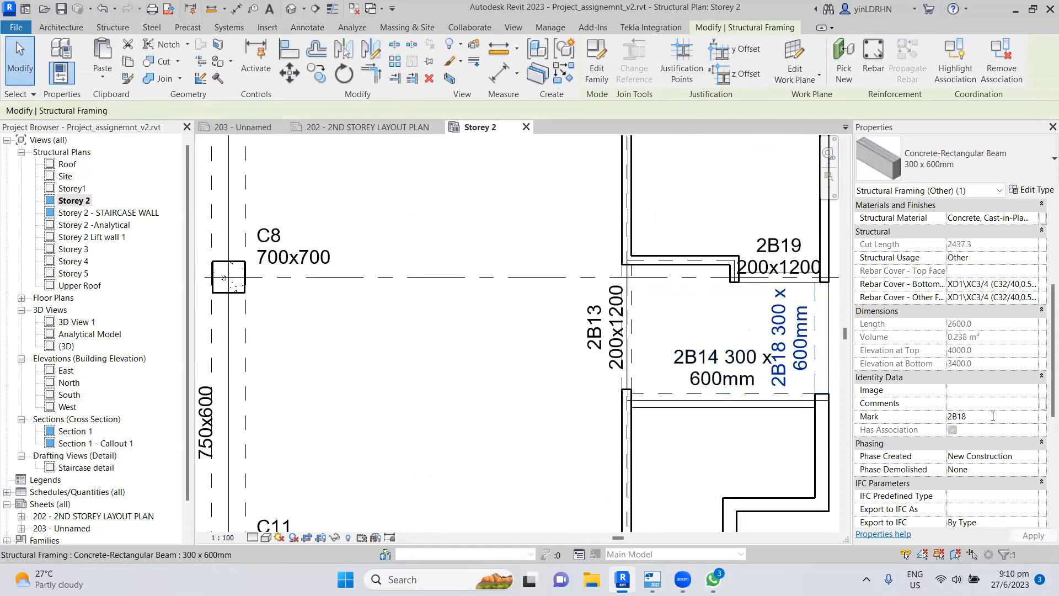
middle_click_drag(791, 301, 607, 327)
left_click(587, 304)
double_click(983, 418)
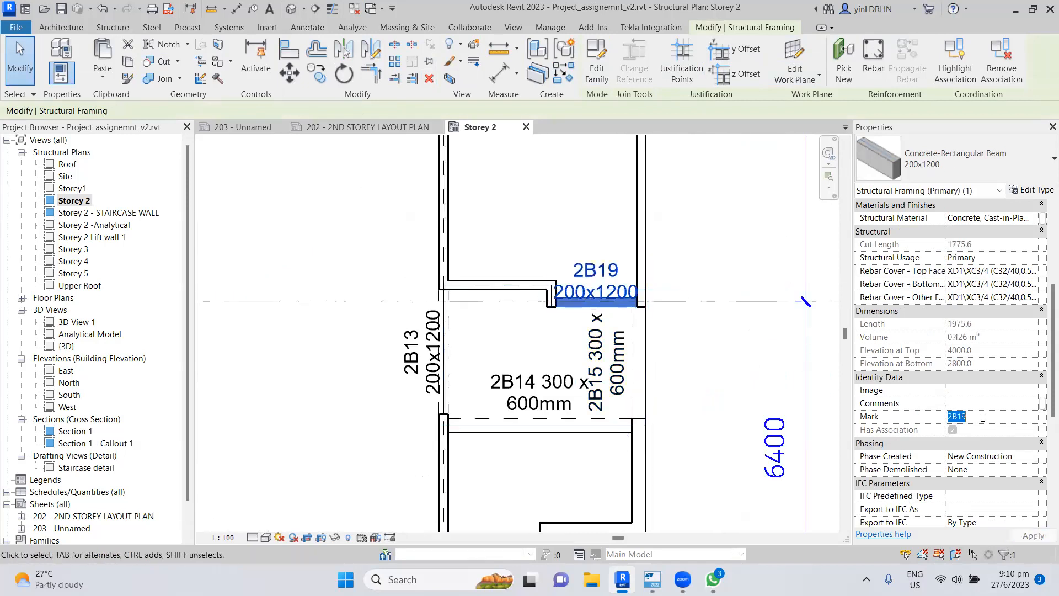
type("2B16")
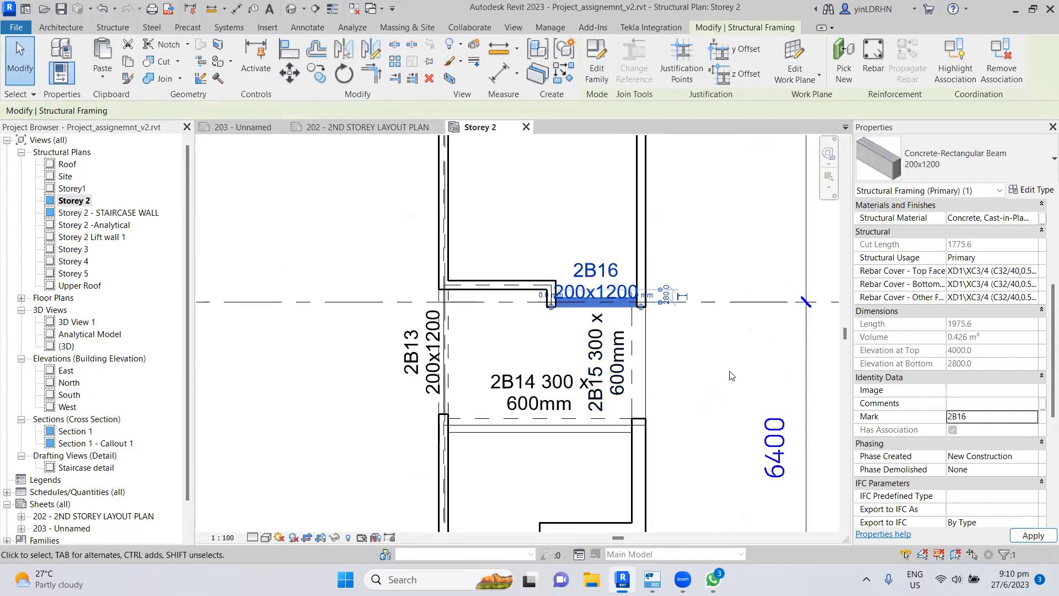
left_click(734, 375)
scroll(730, 376, "down", 3)
scroll(732, 375, "down", 2)
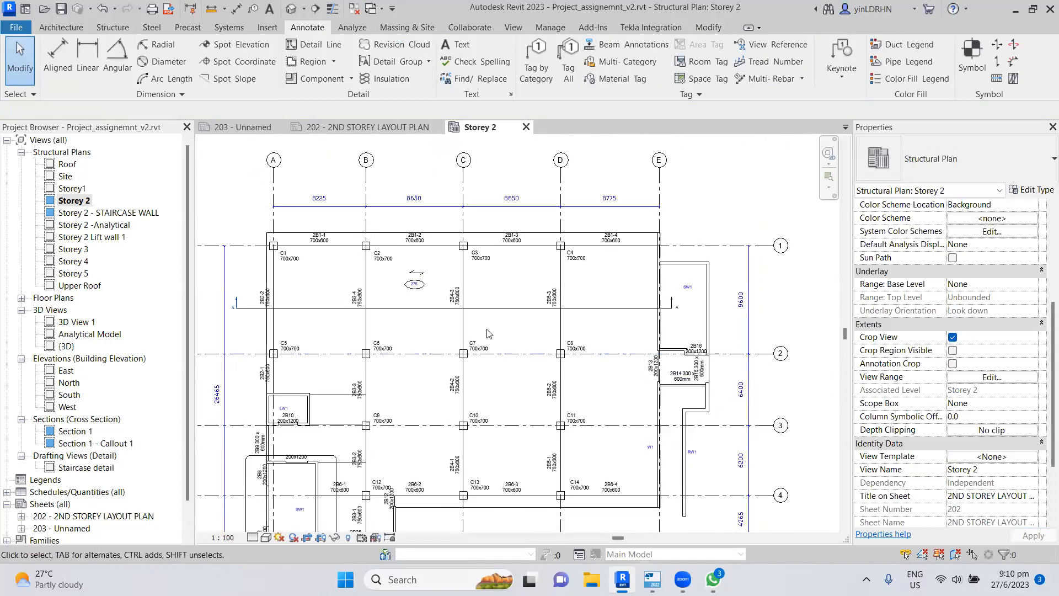
middle_click_drag(272, 251, 342, 255)
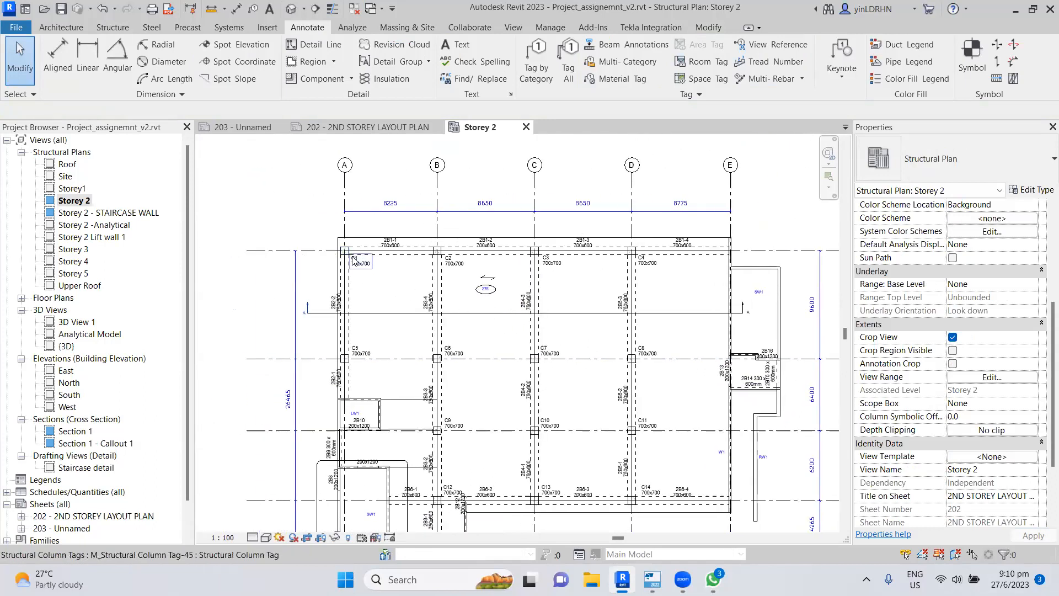
scroll(345, 257, "up", 2)
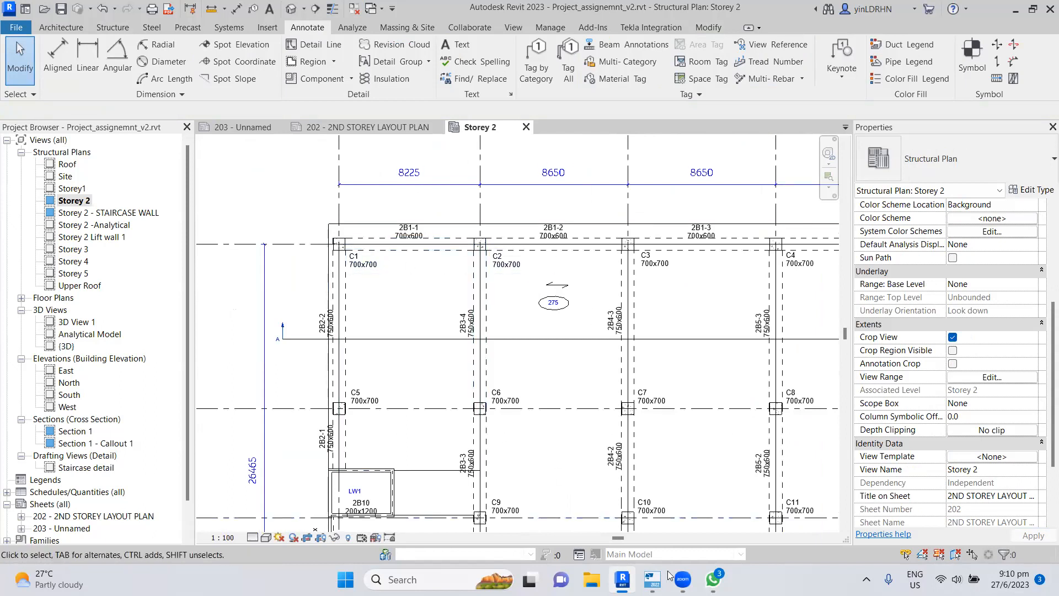
- Switch to Tekla Structural Designer and check the Storey 2 column names on all grids against the Revit structural plan
left_click(653, 580)
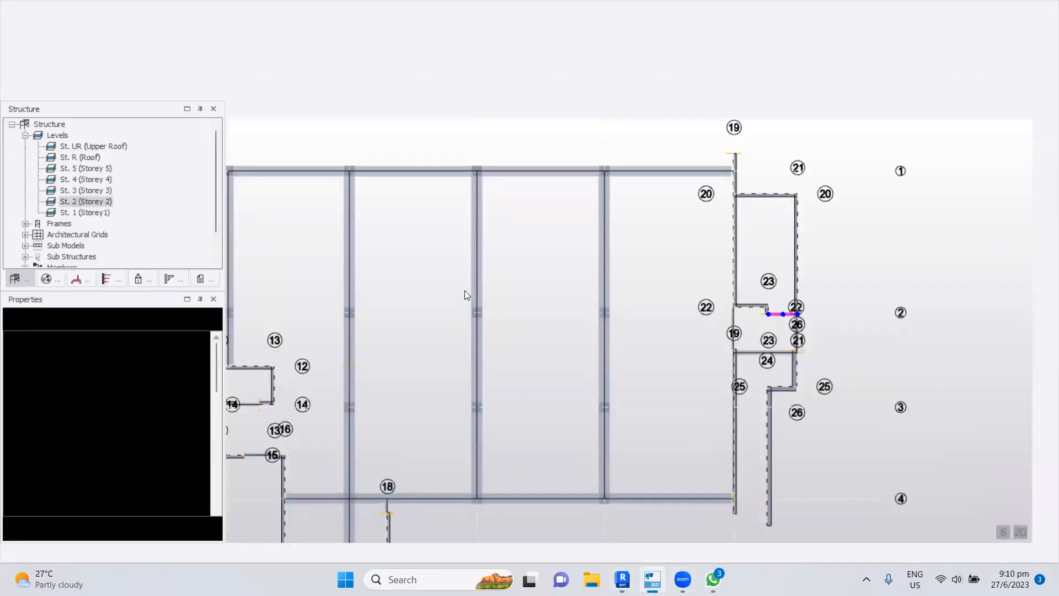
scroll(381, 228, "up", 3)
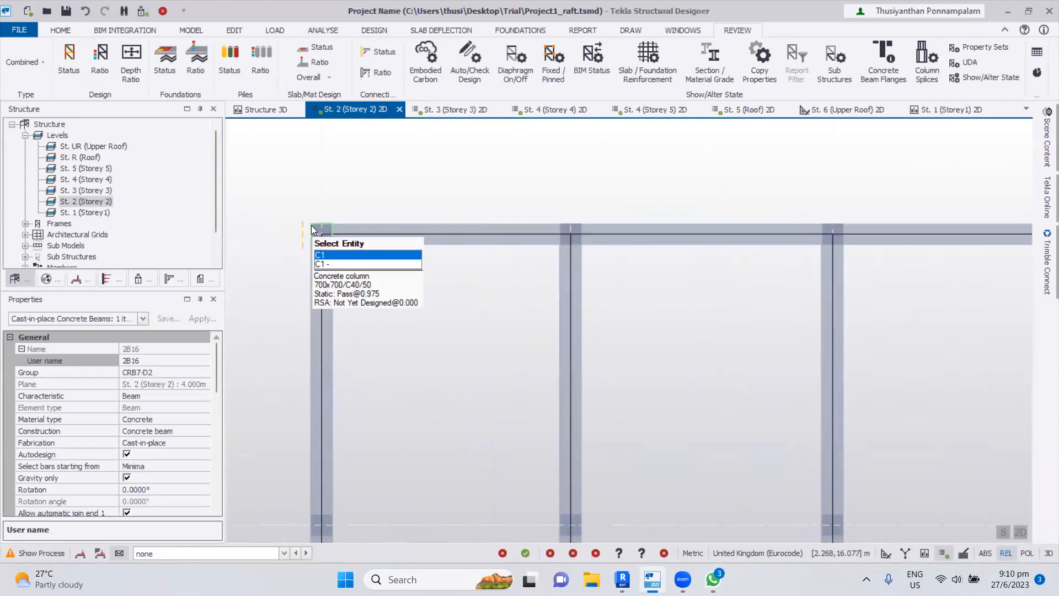
left_click(313, 229)
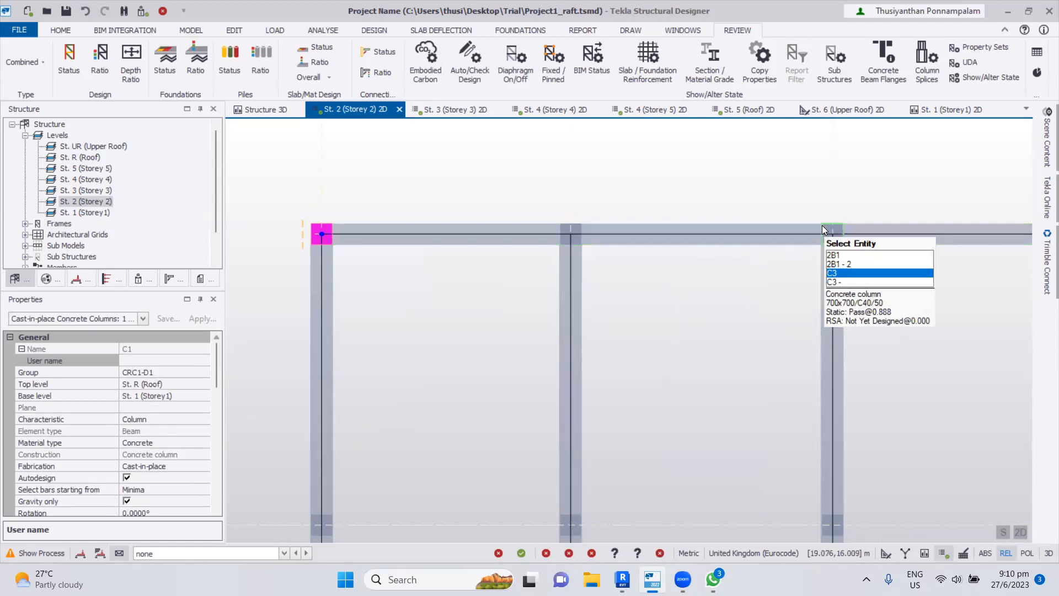
middle_click_drag(822, 225, 462, 303)
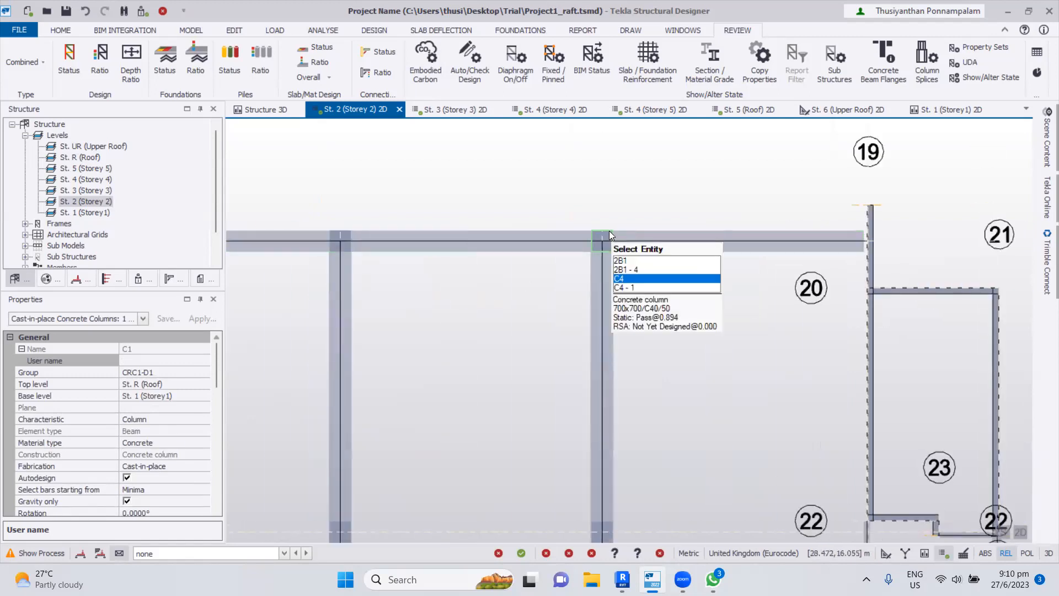
scroll(515, 337, "down", 1)
scroll(653, 343, "down", 2)
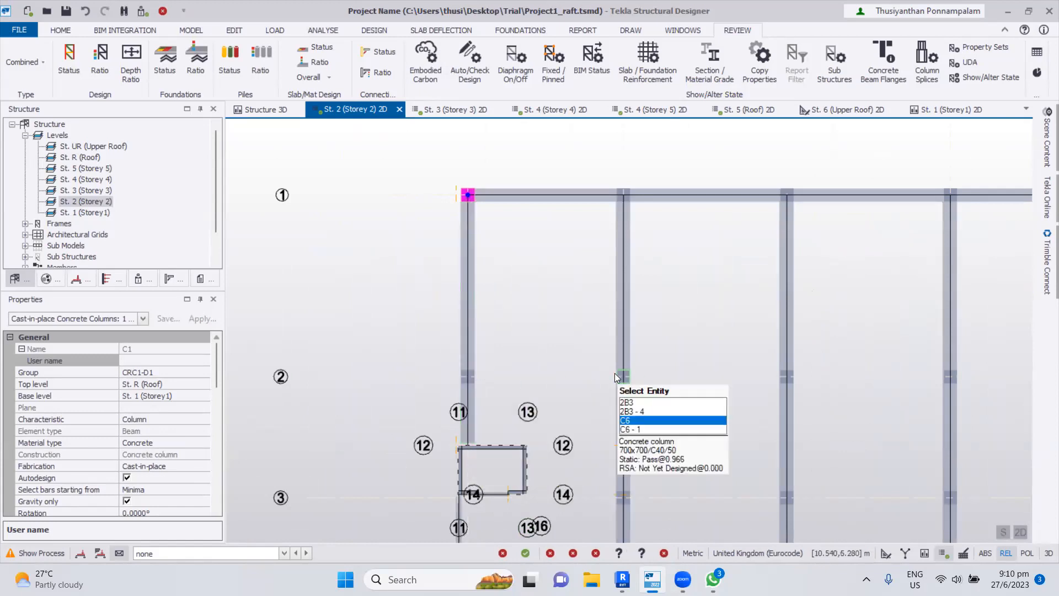
middle_click_drag(891, 391, 584, 391)
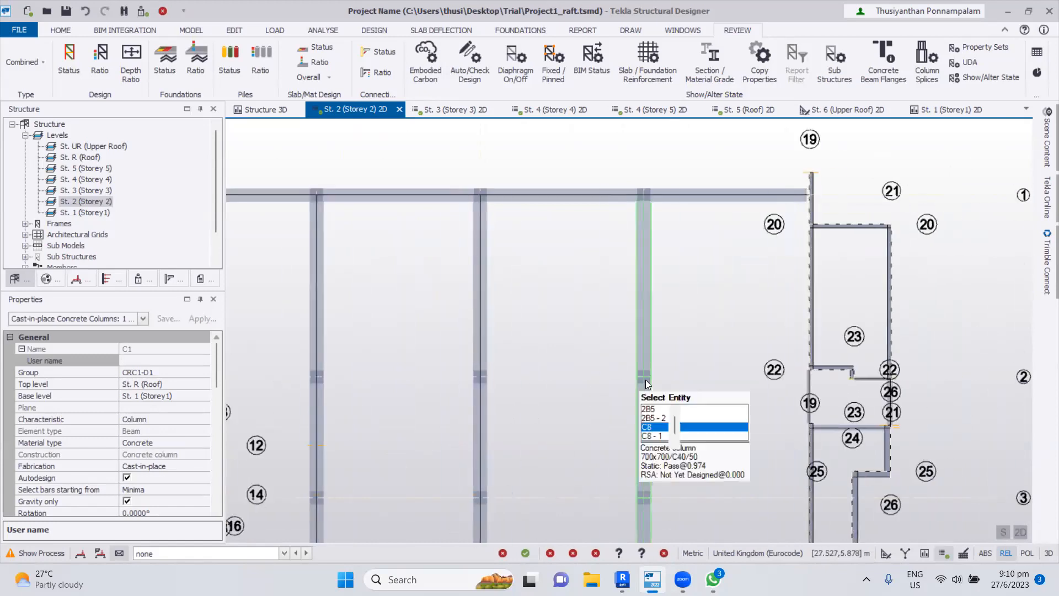
scroll(785, 326, "down", 2)
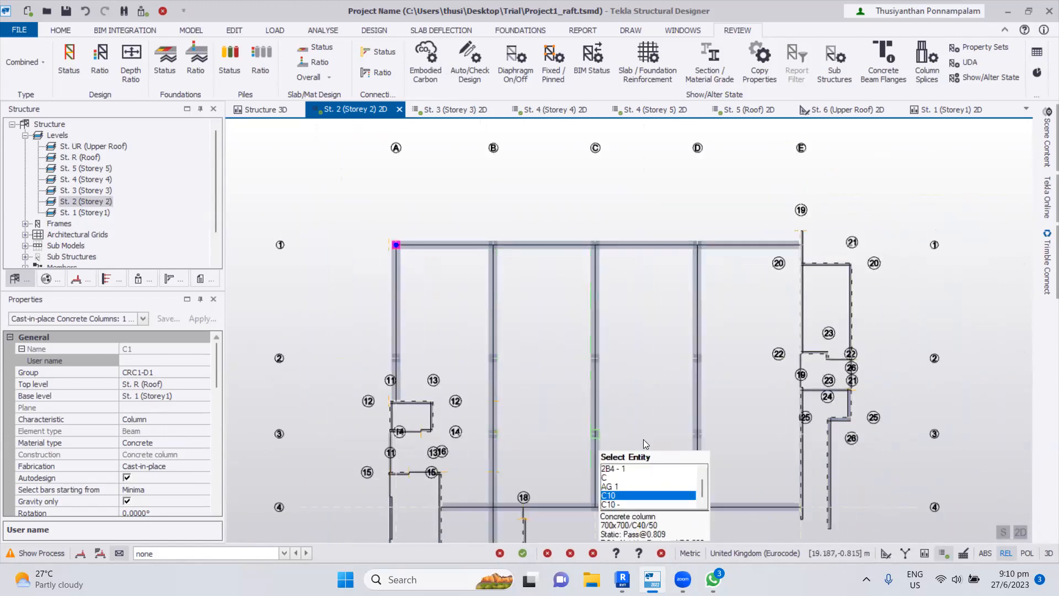
middle_click_drag(741, 441, 748, 316)
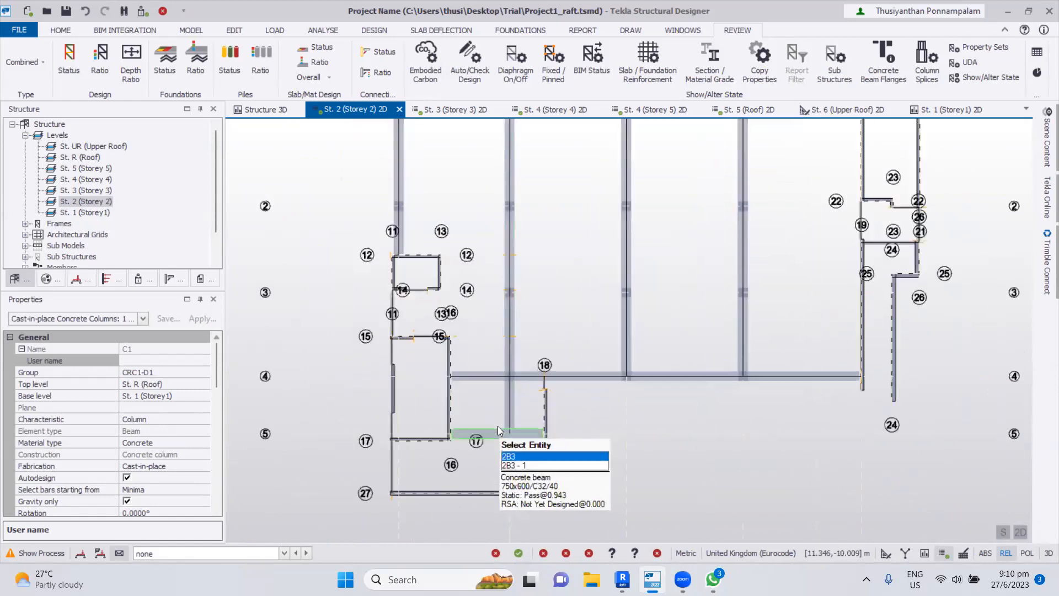
scroll(497, 426, "up", 2)
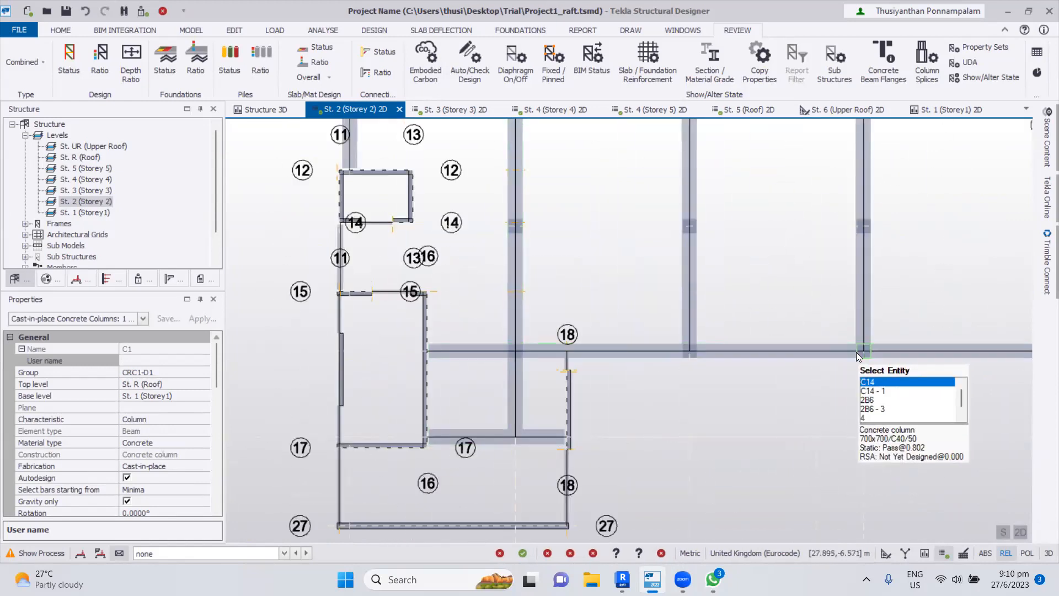
middle_click_drag(1022, 357, 639, 373)
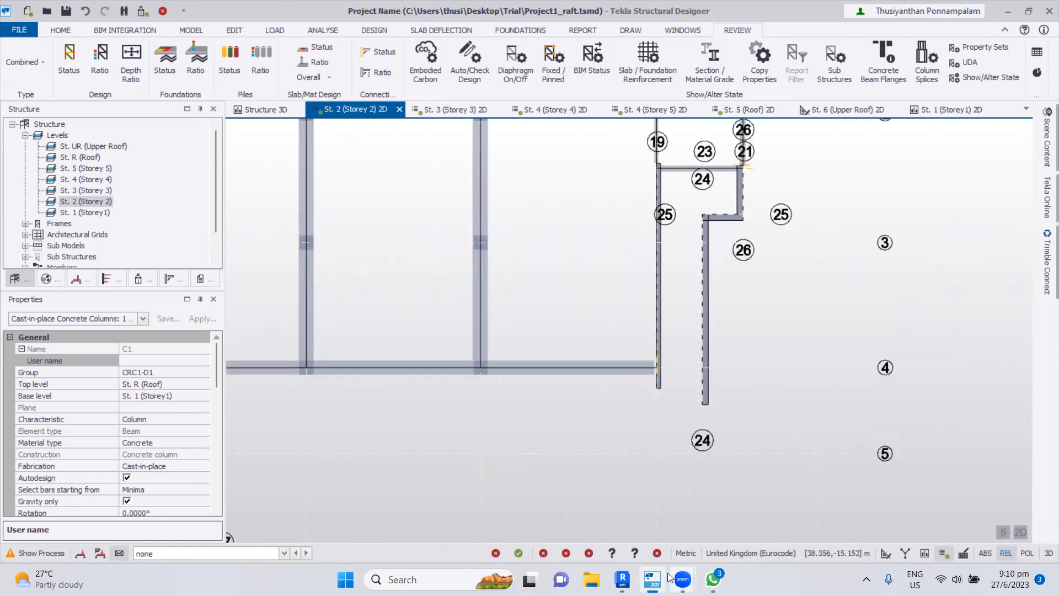
left_click(622, 579)
middle_click_drag(627, 436, 610, 344)
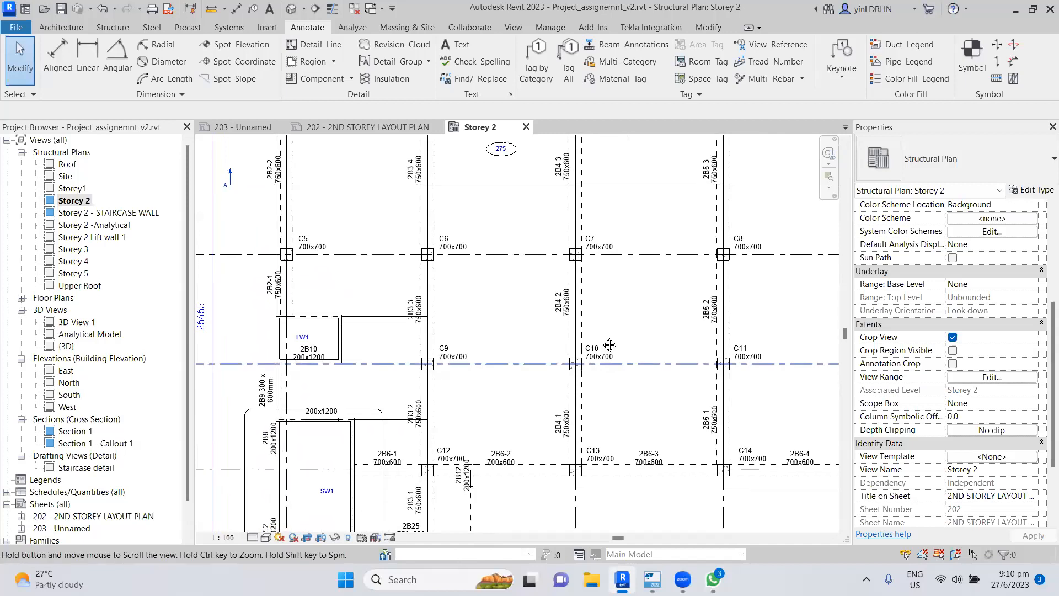
scroll(359, 476, "down", 2)
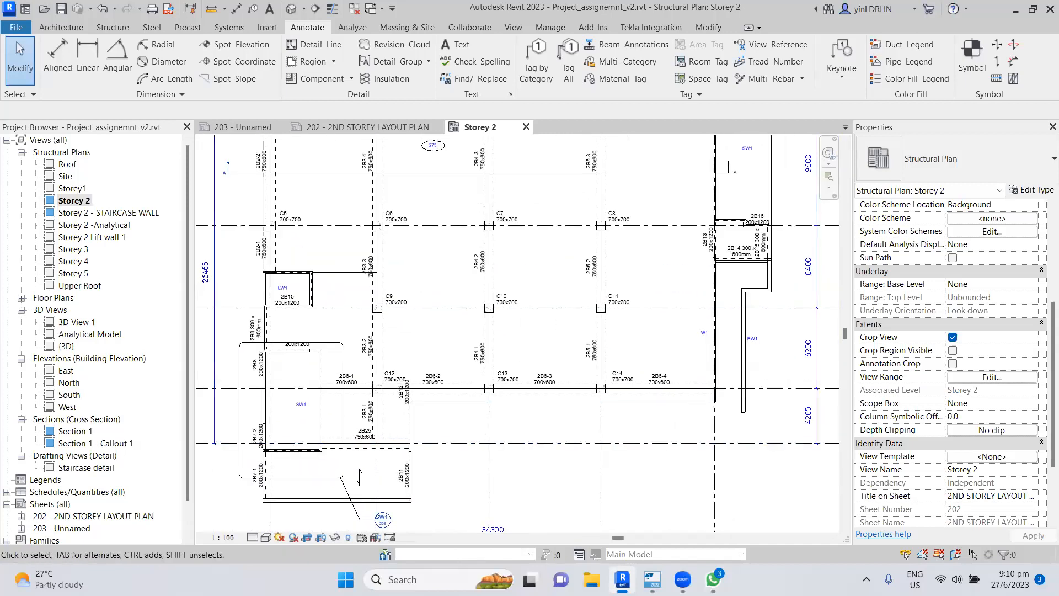
- Switch to Tekla Structural Designer and set the user name of the long vertical wall on grid E, crossing grids 3 and 4, to W1
left_click(653, 579)
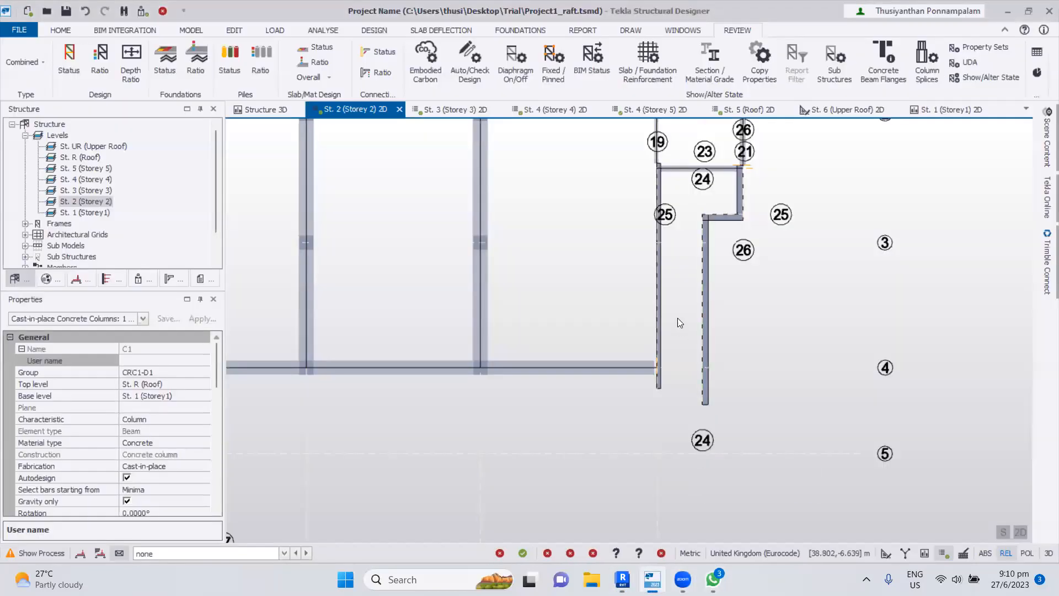
left_click(661, 292)
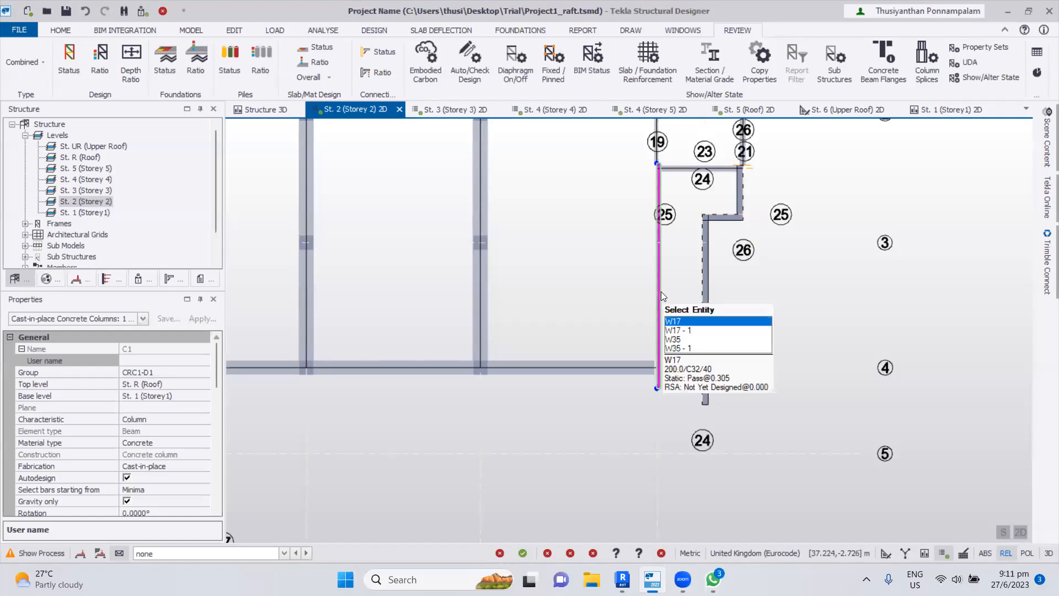
left_click(138, 360)
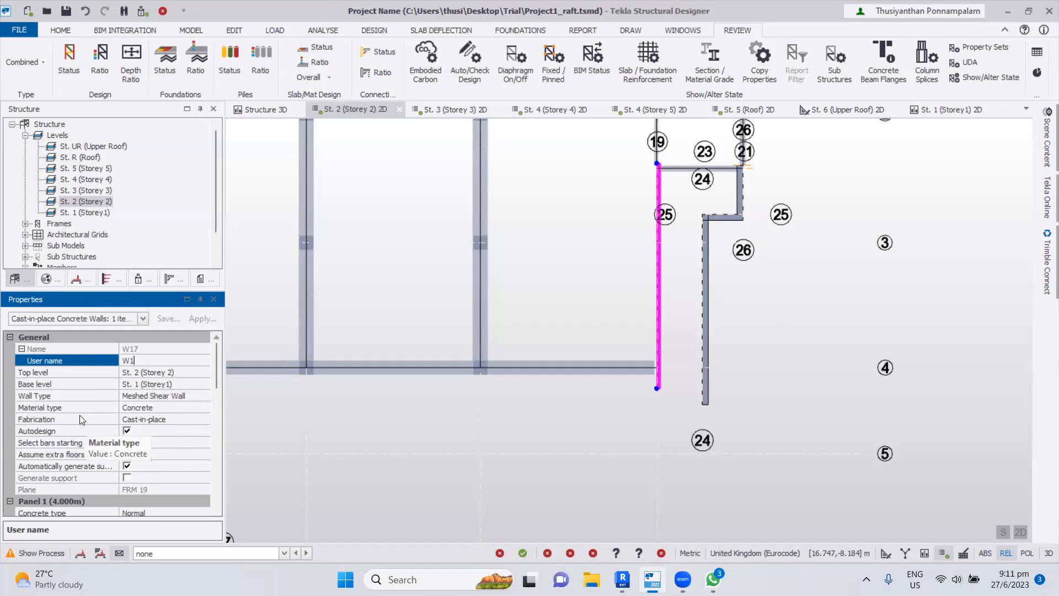
scroll(534, 424, "down", 2)
scroll(534, 424, "down", 2)
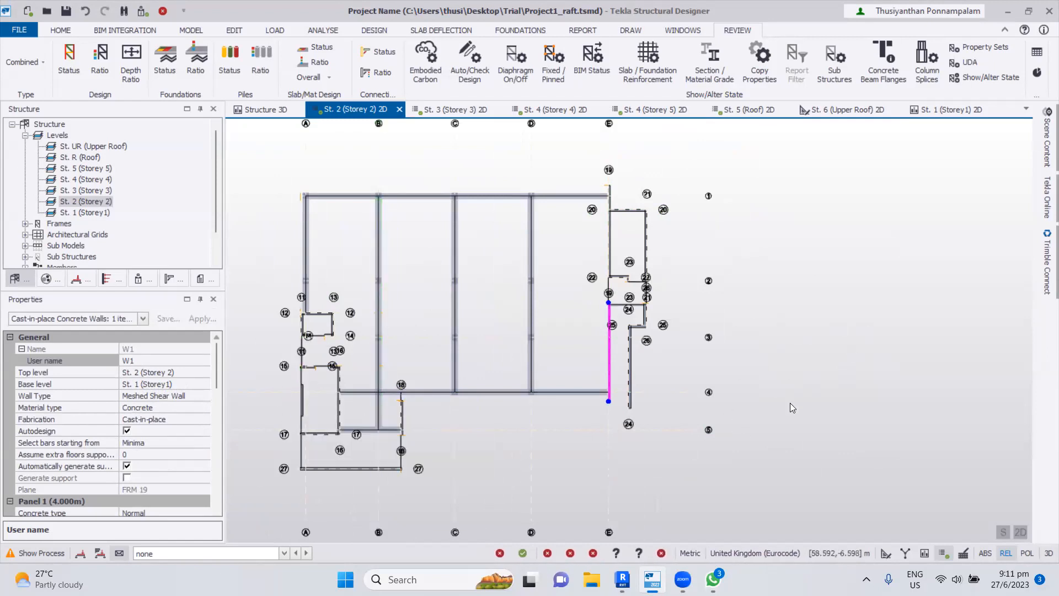
left_click(822, 411)
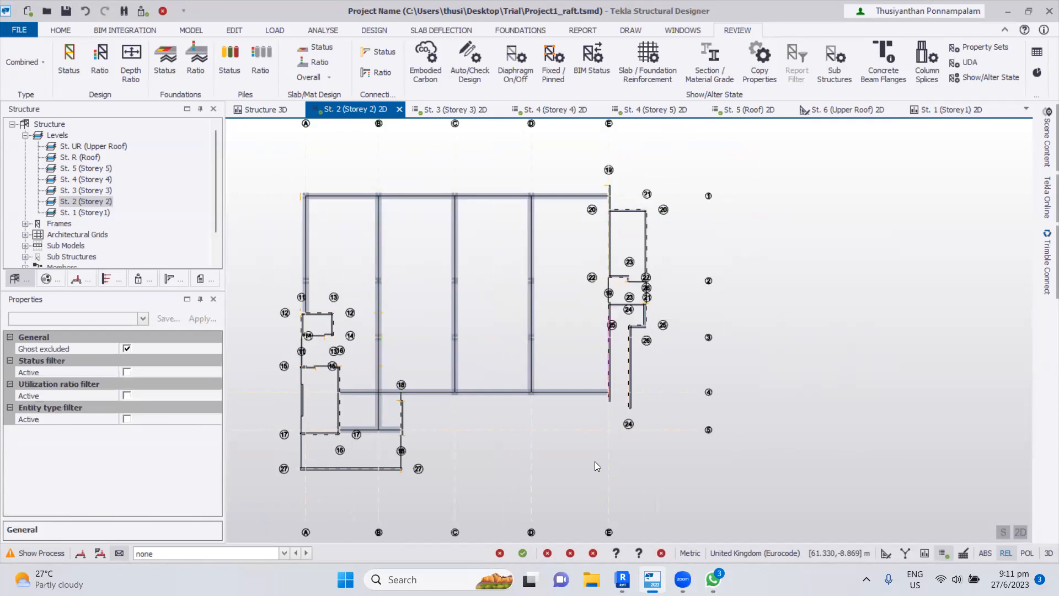
- Set the user name of the horizontal wall along frame 27 at the south end to W2
scroll(382, 490, "up", 2)
mouse_move(359, 459)
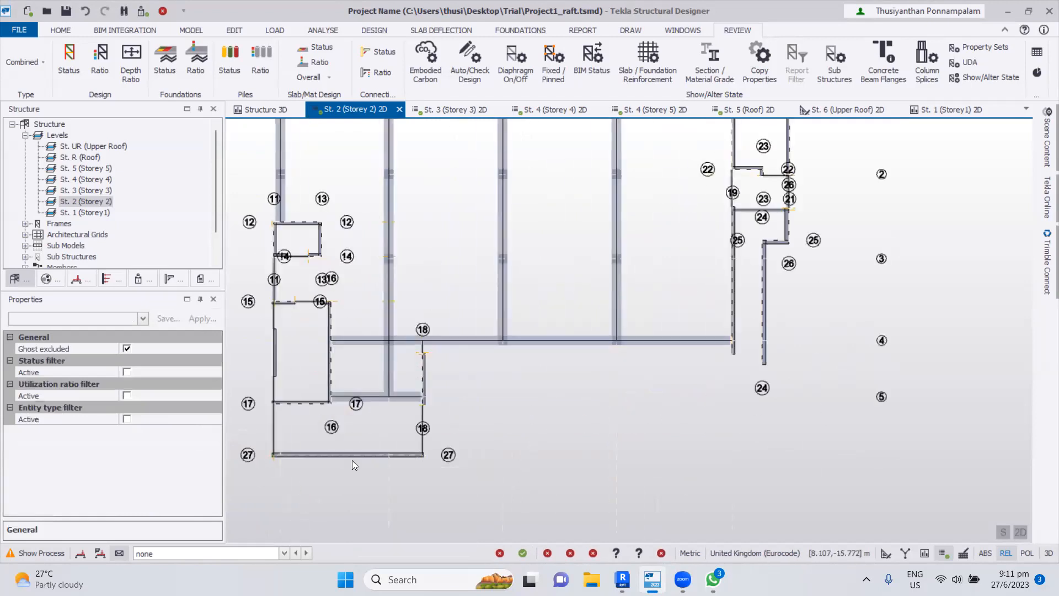
left_click(352, 457)
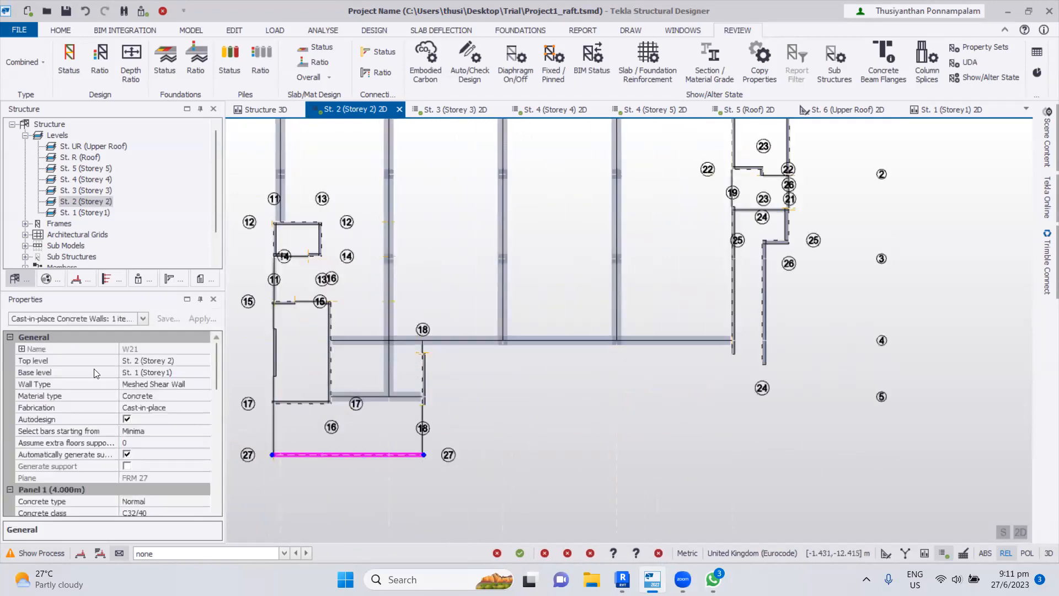
left_click(22, 349)
left_click(128, 361)
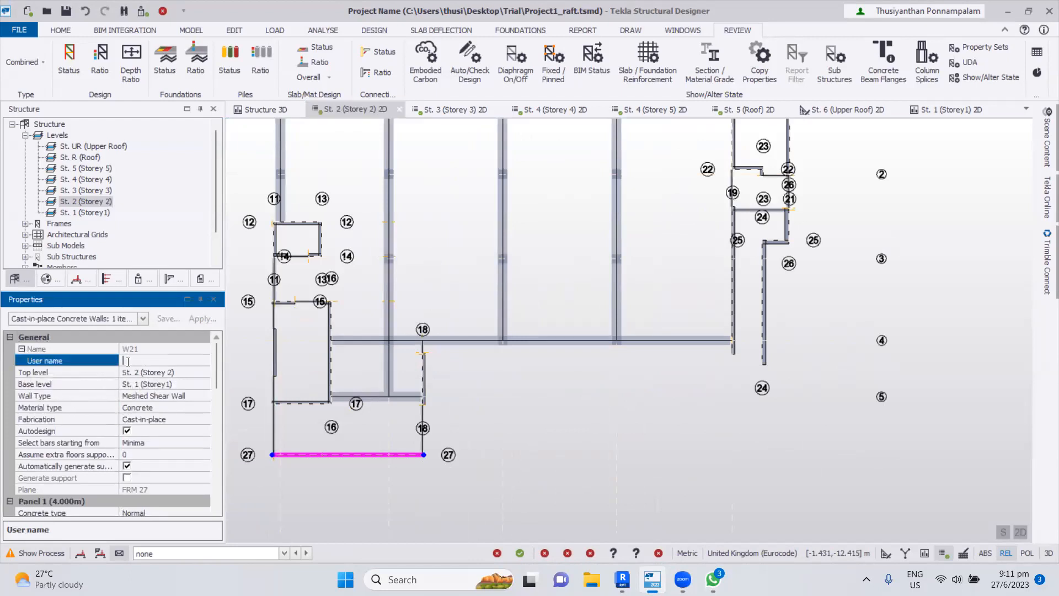
type("W2")
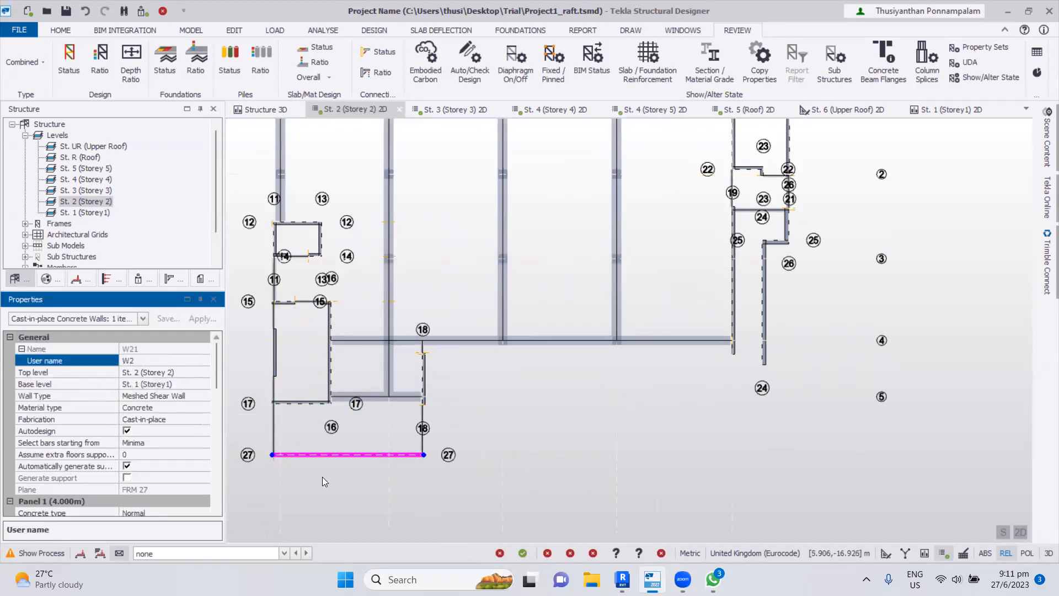
key("Return")
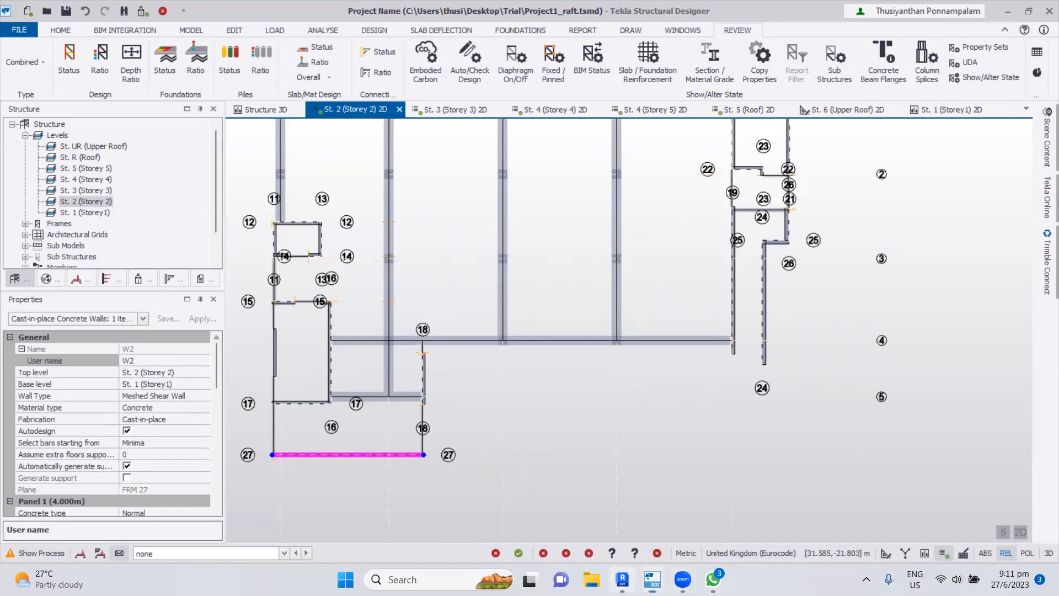
- Switch to Revit and copy the W1 text note to just below the horizontal wall at the south end of the Storey 2 plan
left_click(622, 579)
scroll(401, 444, "up", 2)
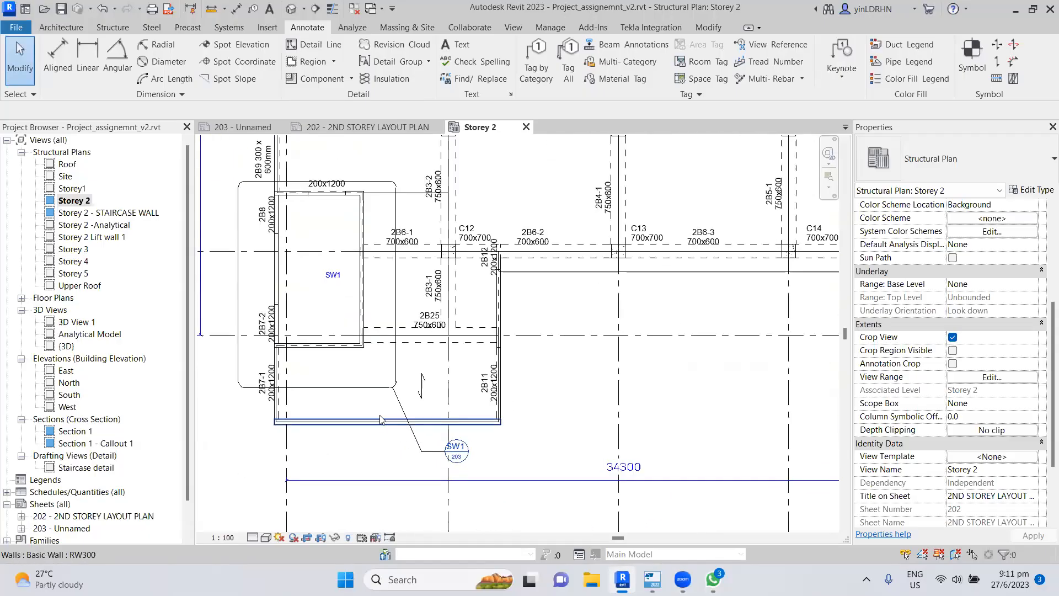
middle_click_drag(786, 255, 567, 353)
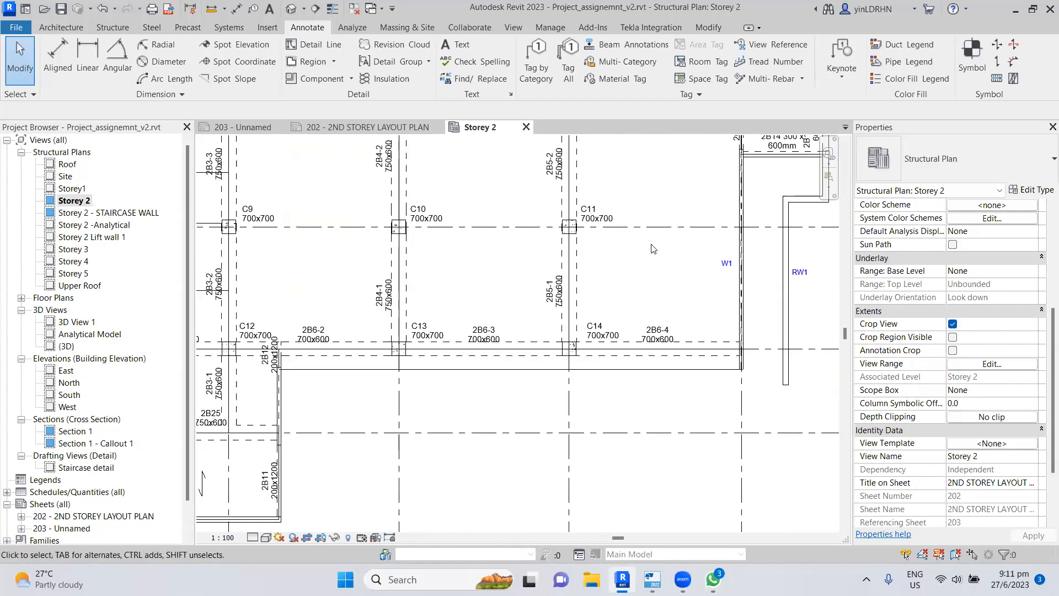
left_click(724, 263)
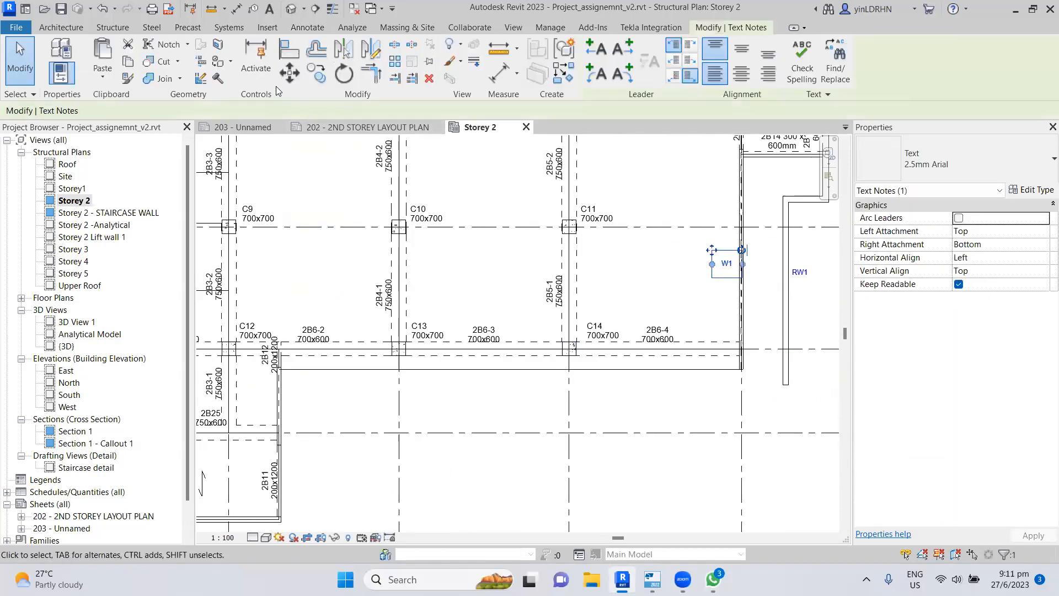
middle_click_drag(347, 489, 596, 350)
scroll(381, 380, "up", 3)
key("m")
key("v")
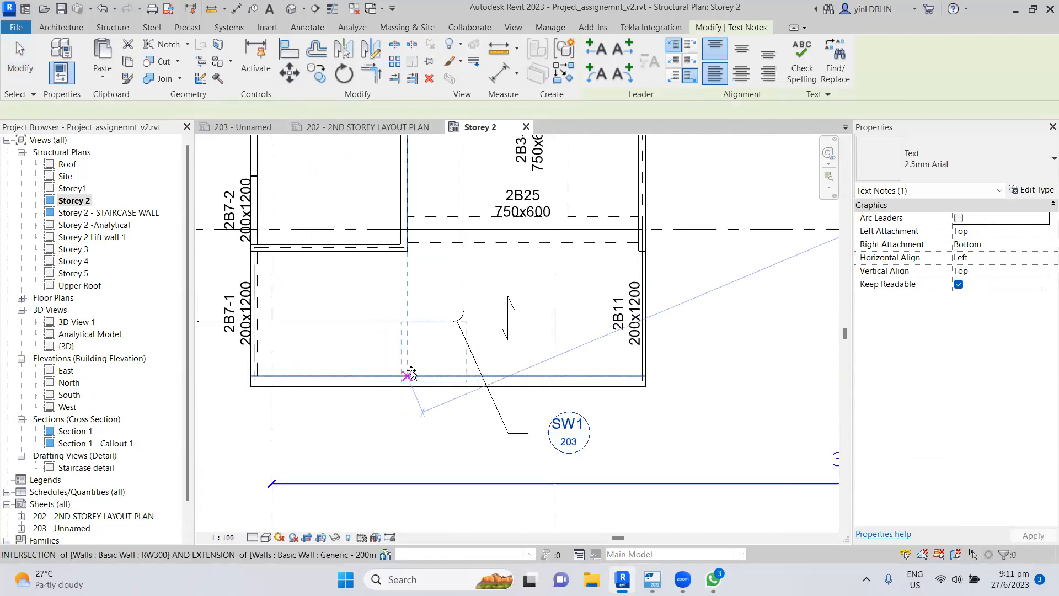
scroll(411, 370, "up", 2)
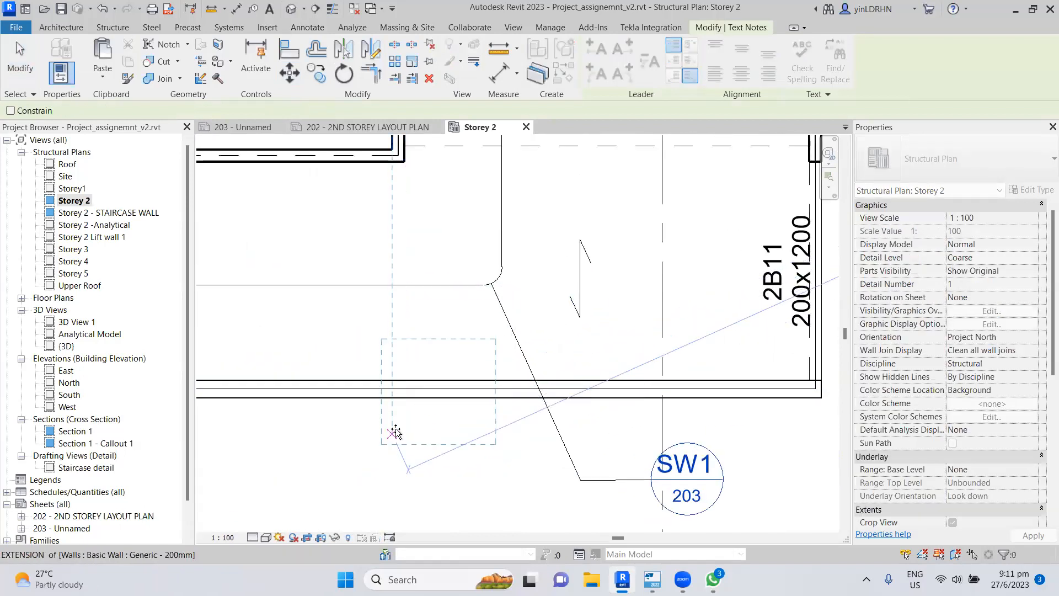
left_click(395, 429)
left_click_drag(442, 360, 440, 386)
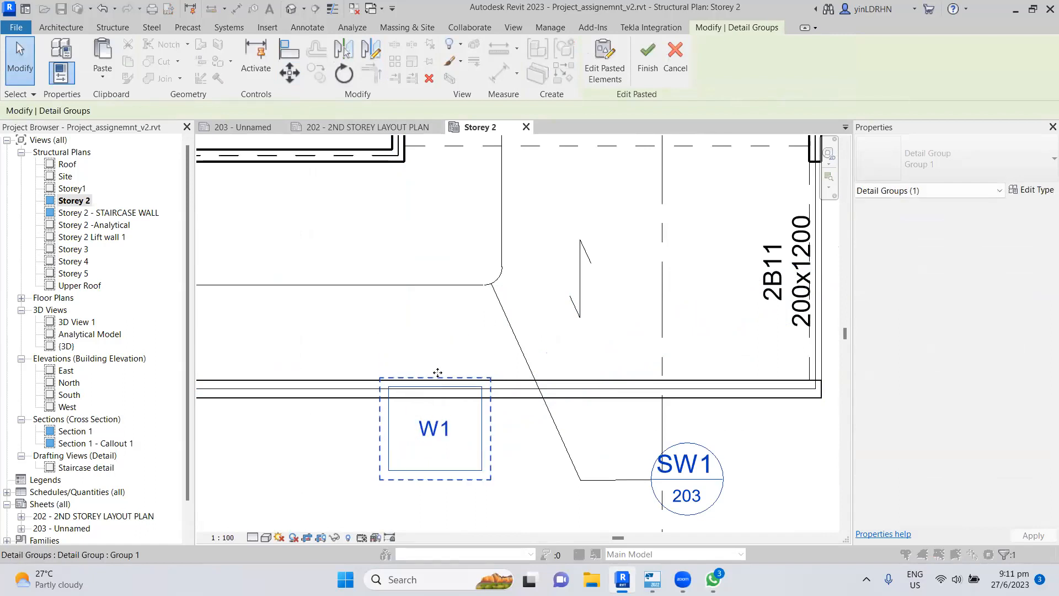
- Change the copied wall label below the south wall to W2
double_click(436, 430)
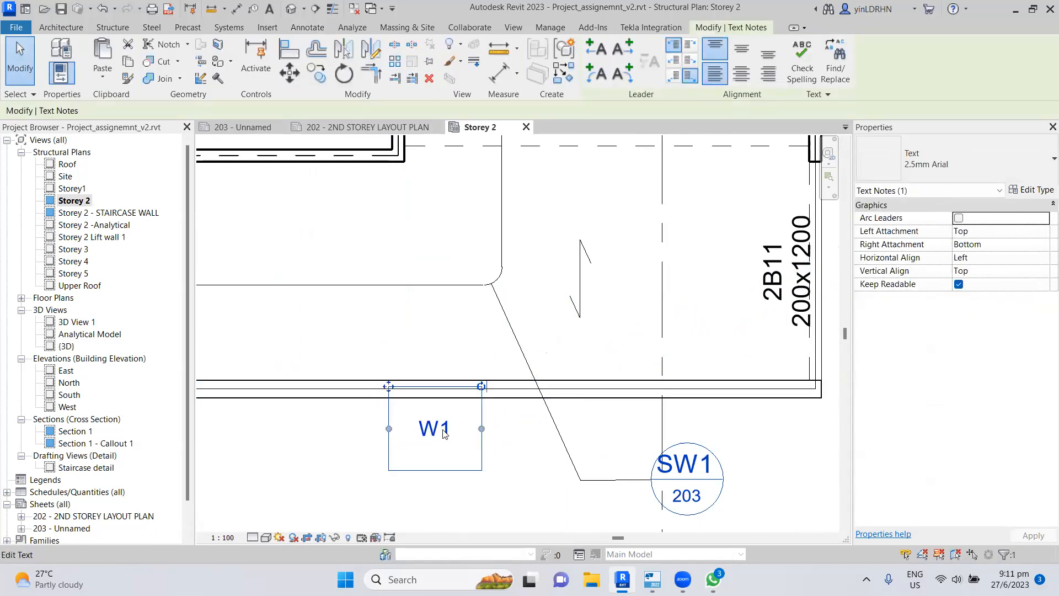
key("BackSpace")
type("2")
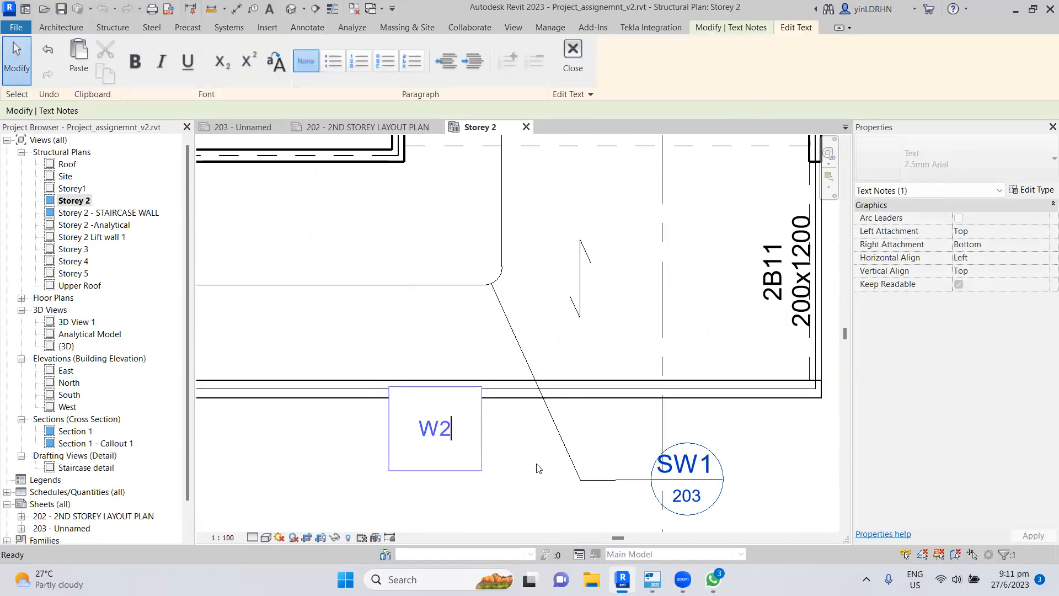
left_click(539, 469)
left_click(552, 478)
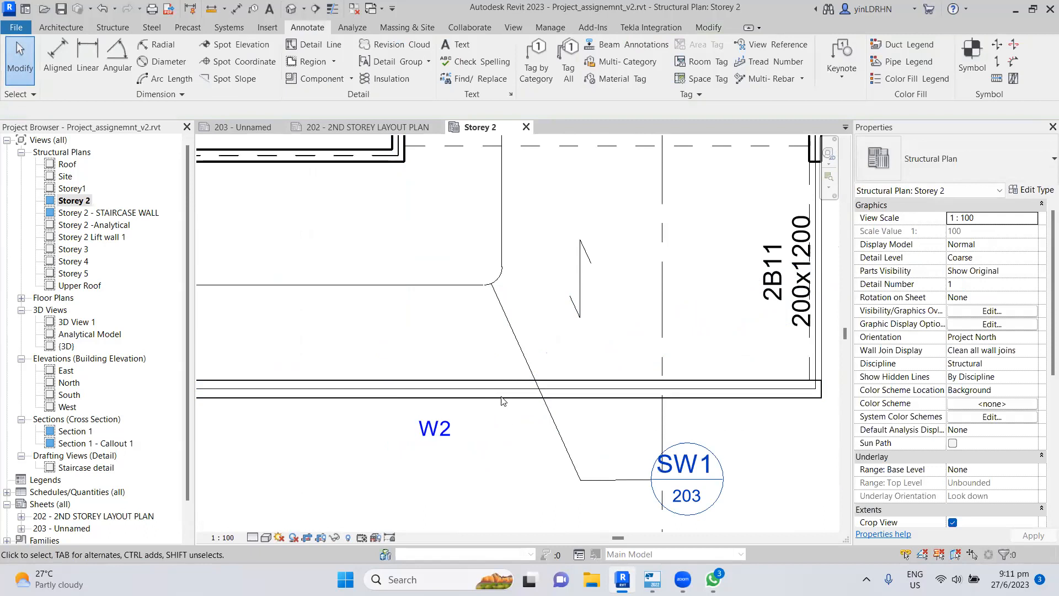
scroll(502, 400, "down", 5)
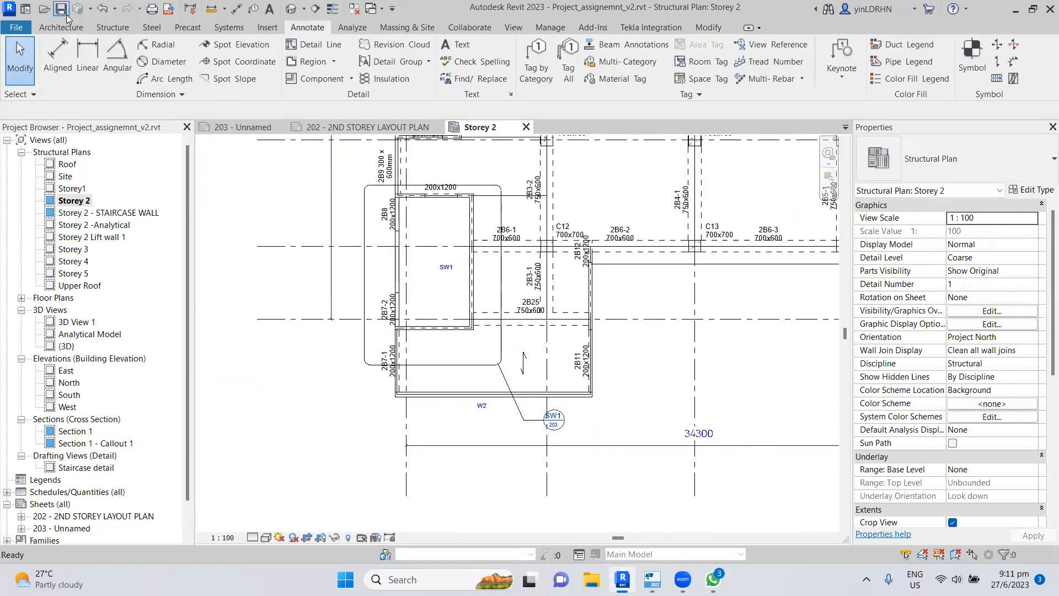
- Switch to Tekla Structural Designer and change the Structure 3D view to a review view
left_click(1016, 10)
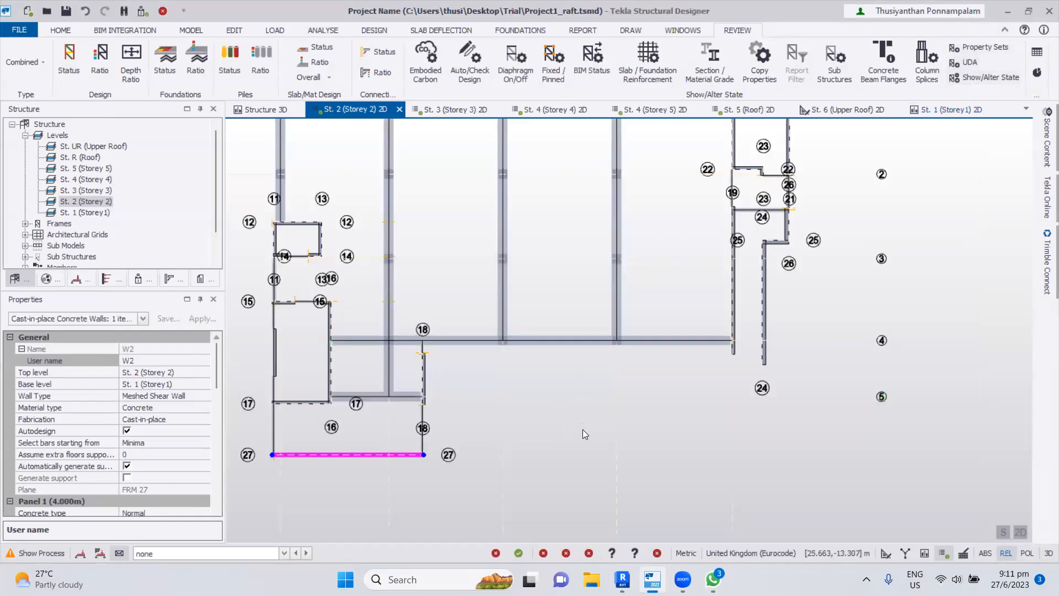
left_click(271, 108)
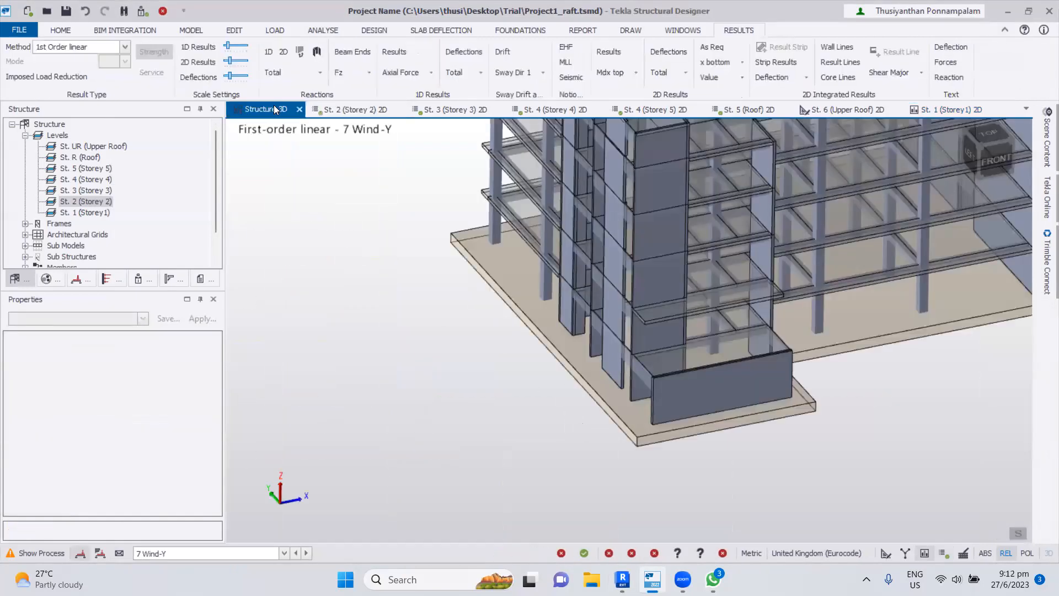
right_click(272, 107)
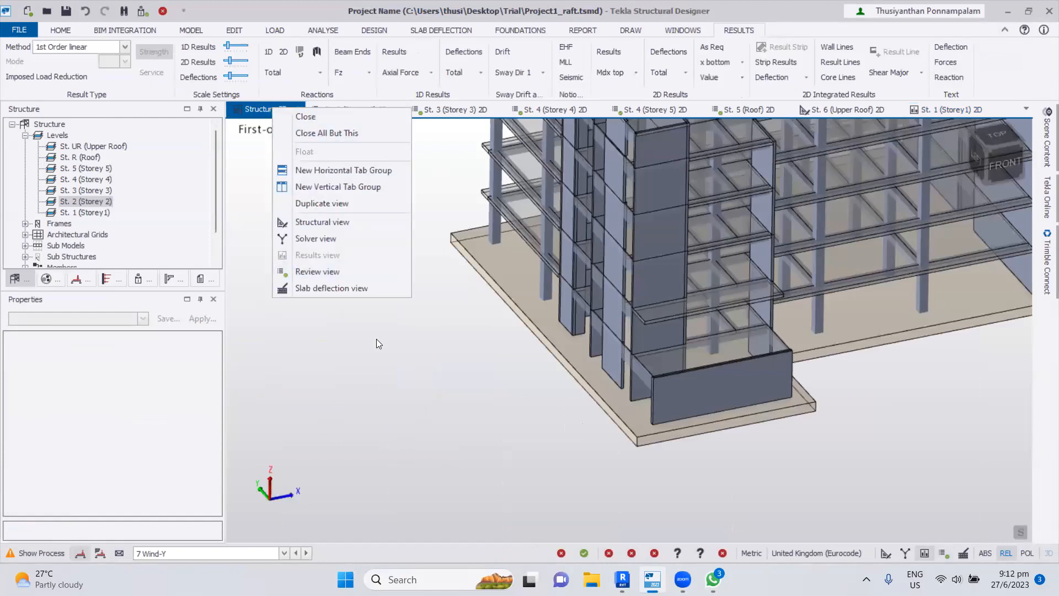
left_click(324, 271)
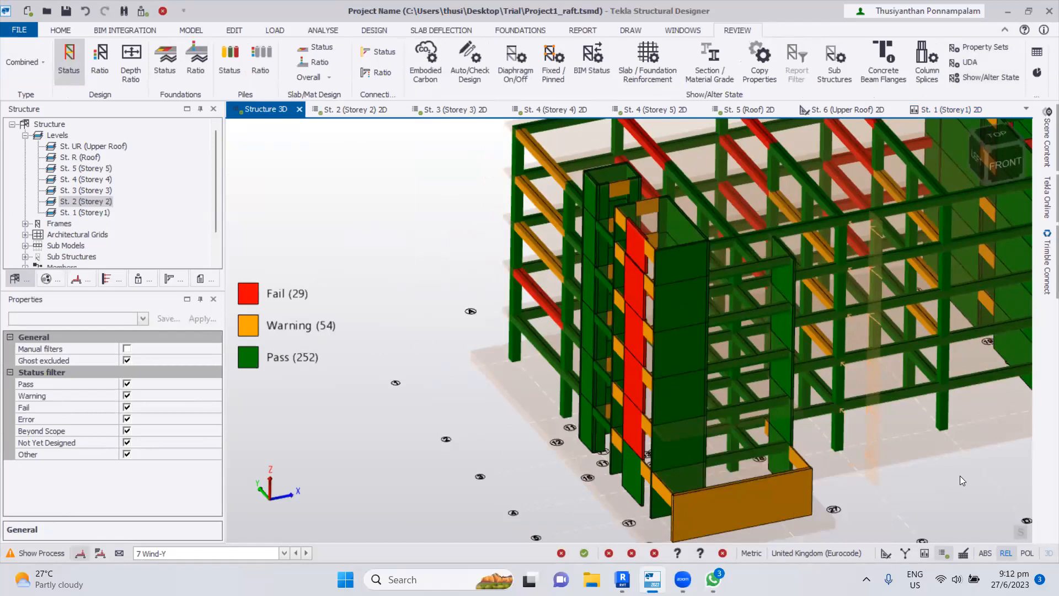
- Inspect the design status of the walls and beams around the 3D model and return to the Storey 2 2D view
middle_click_drag(972, 480, 1043, 375)
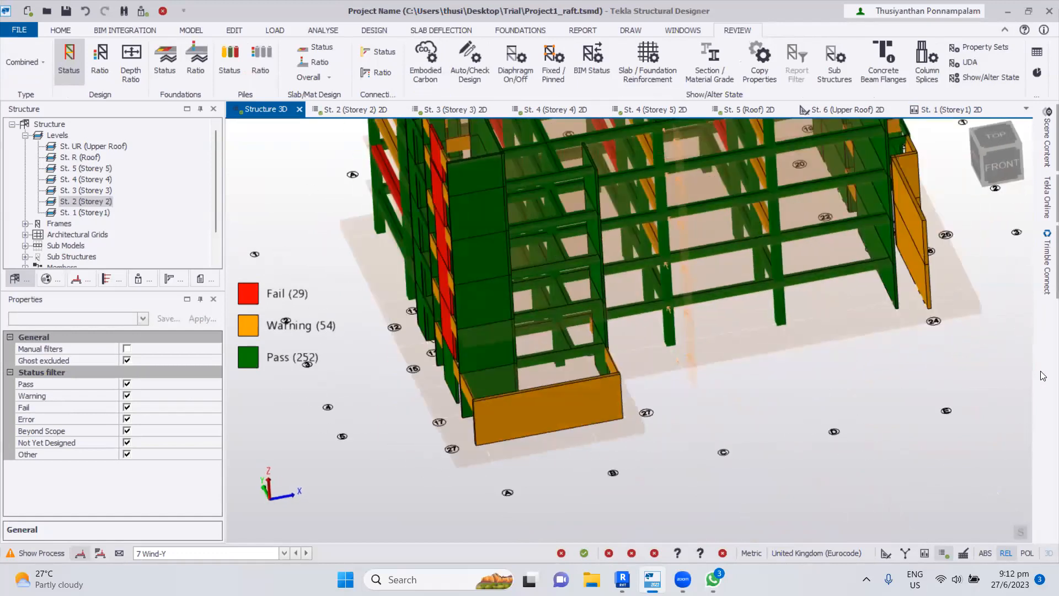
scroll(818, 415, "down", 6)
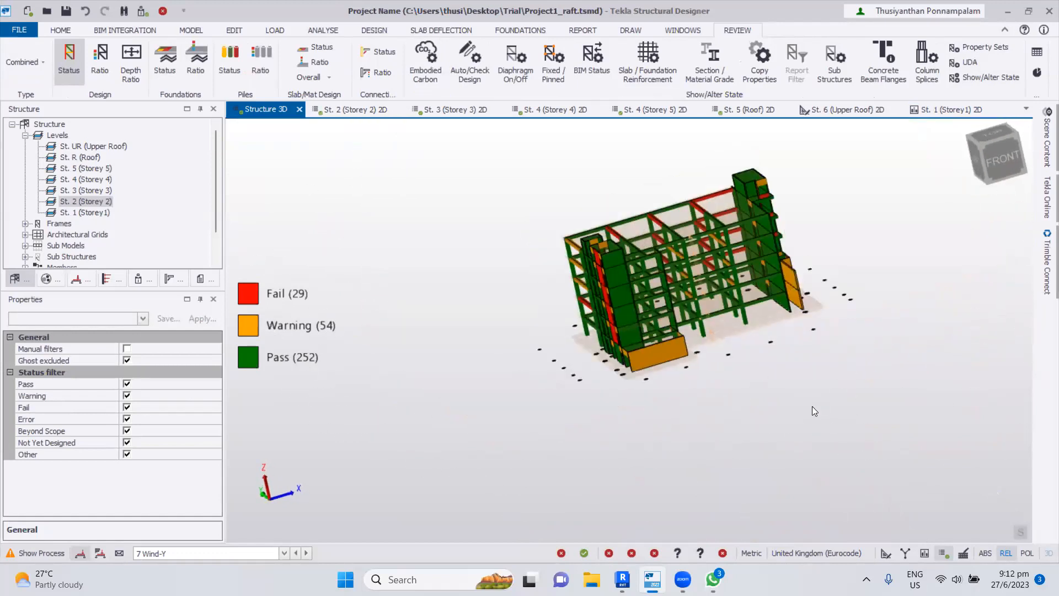
middle_click_drag(794, 368, 878, 333, "shift")
scroll(570, 358, "up", 5)
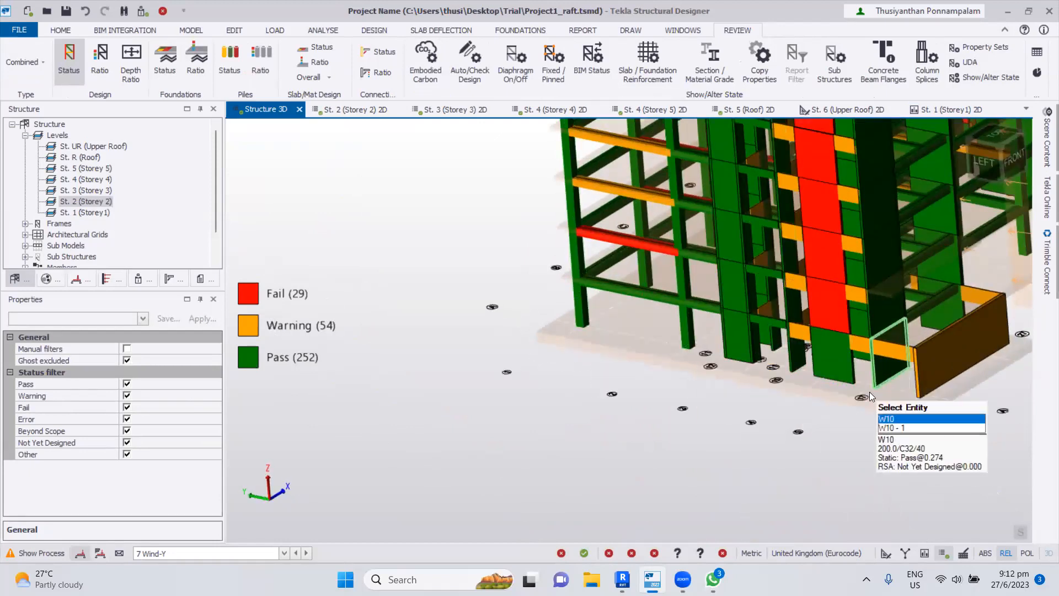
scroll(746, 380, "down", 3)
middle_click_drag(786, 438, 661, 458, "shift")
middle_click_drag(712, 339, 599, 328, "shift")
left_click(356, 110)
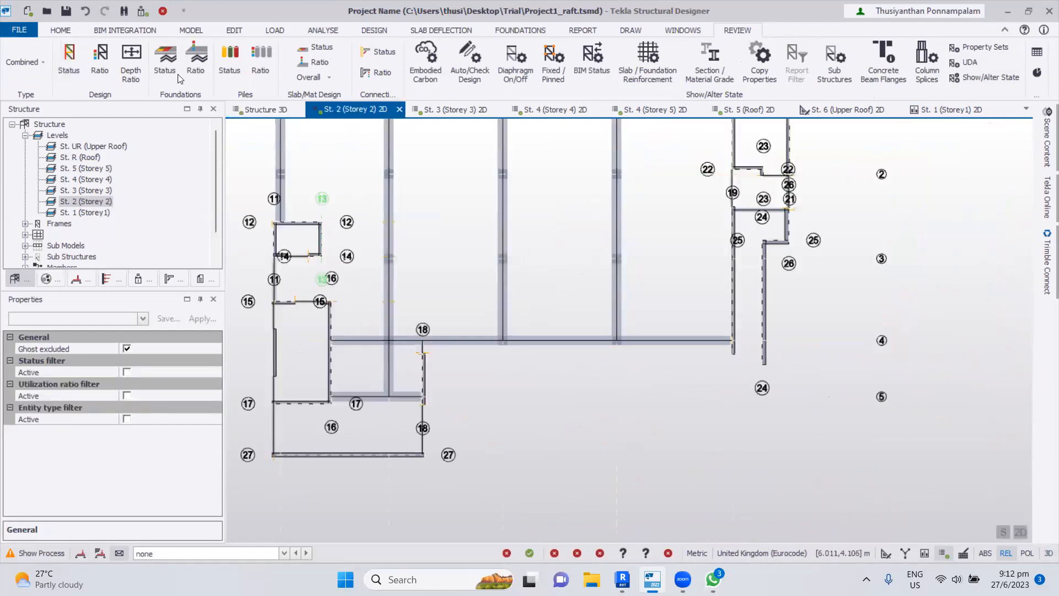
mouse_move(762, 142)
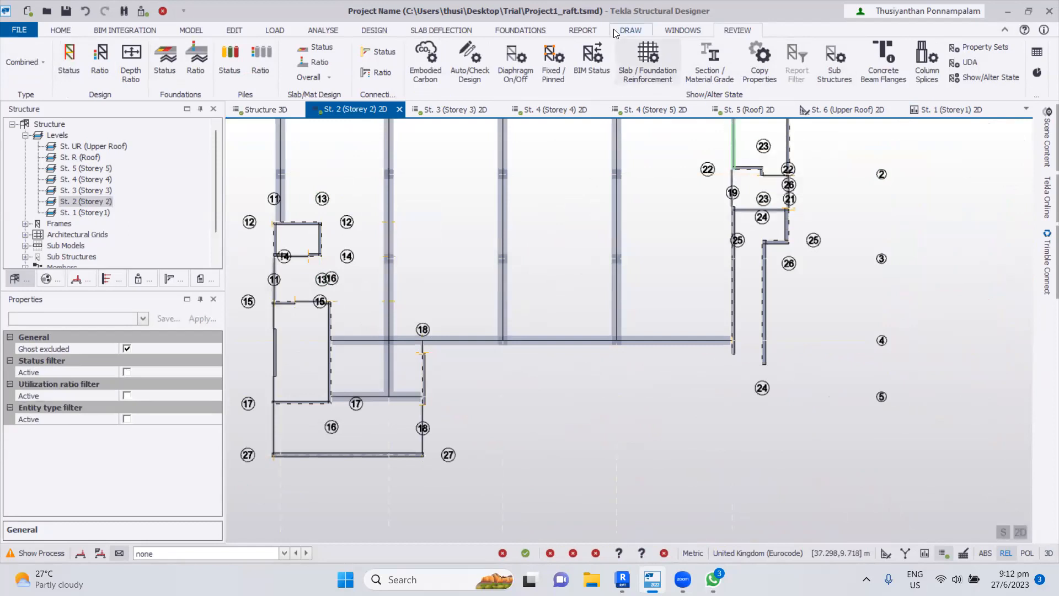
left_click(582, 30)
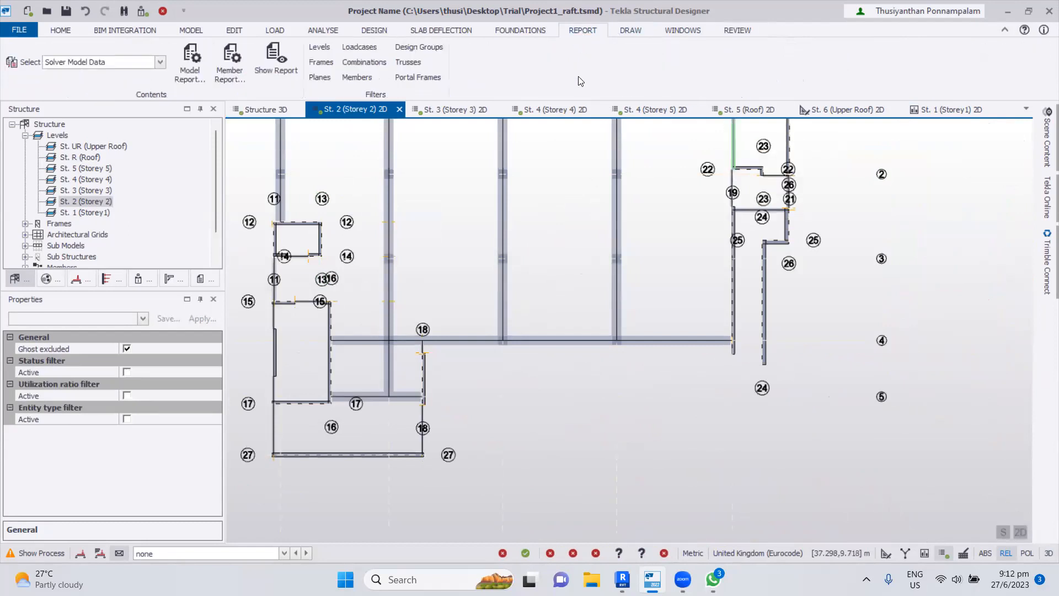
left_click(381, 32)
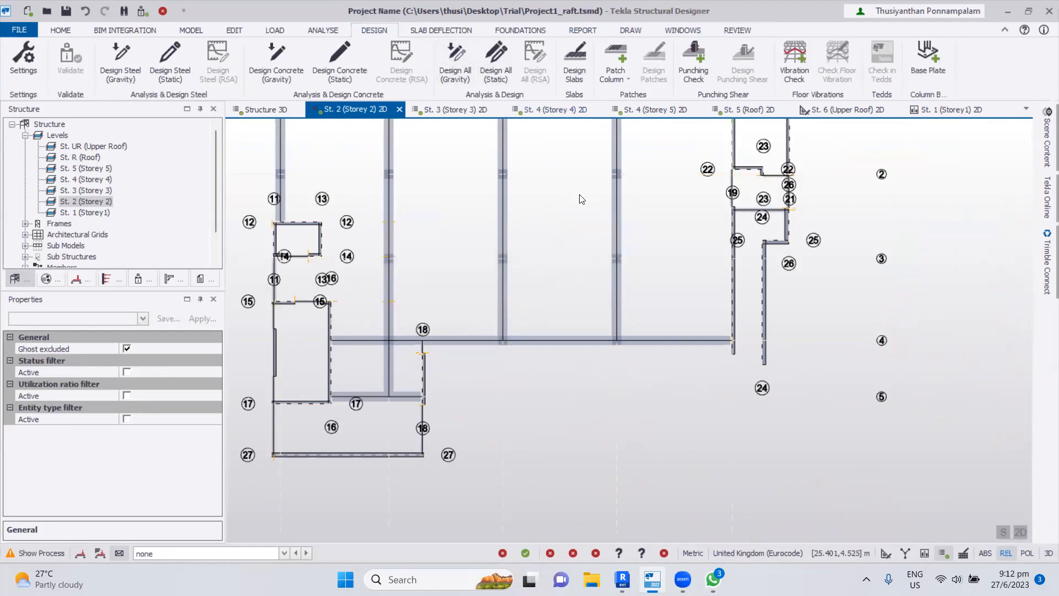
left_click(730, 34)
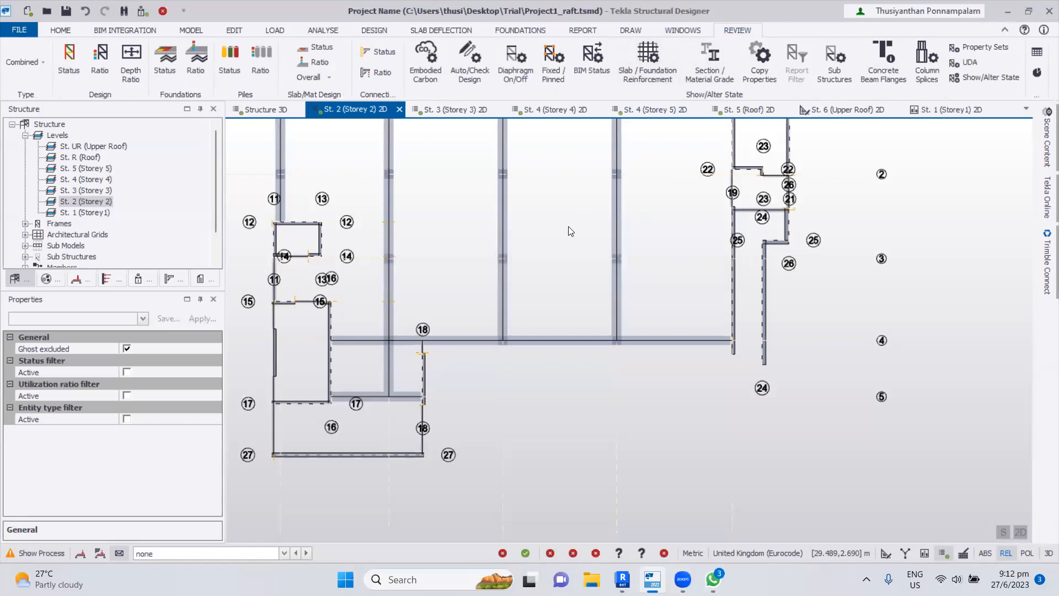
middle_click_drag(473, 212, 502, 280)
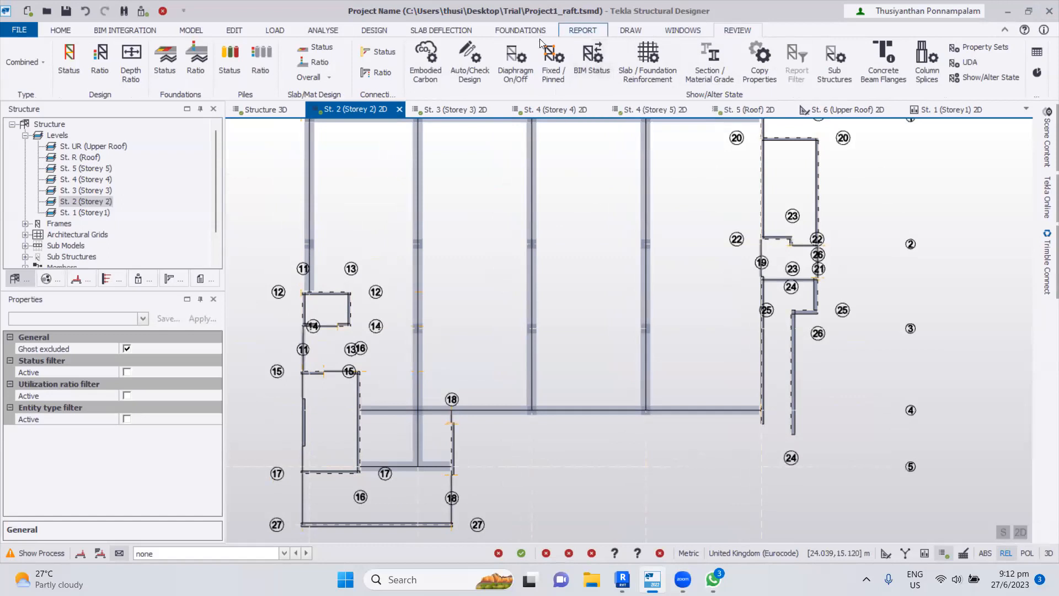
left_click(374, 30)
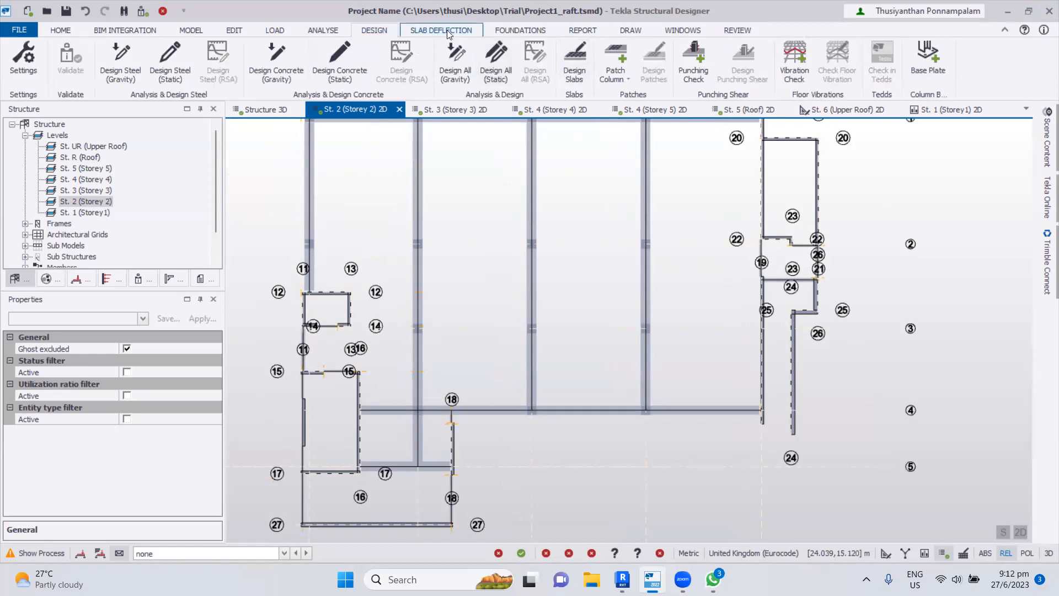
left_click(466, 32)
left_click(521, 31)
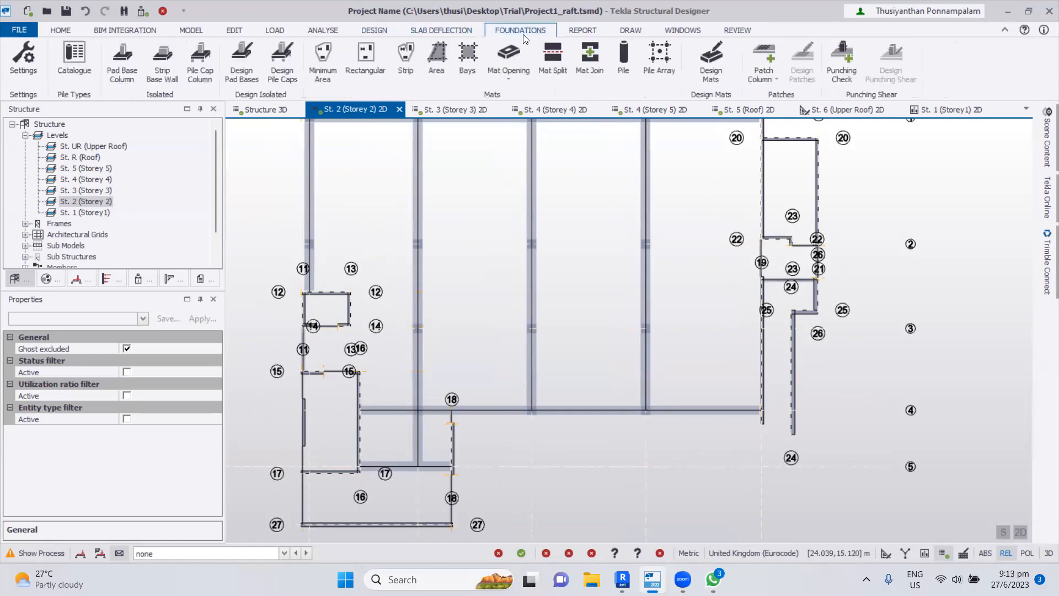
left_click(581, 34)
- Add a Concrete Beam Detail drawing in Drawing Management and open its content settings
left_click(614, 33)
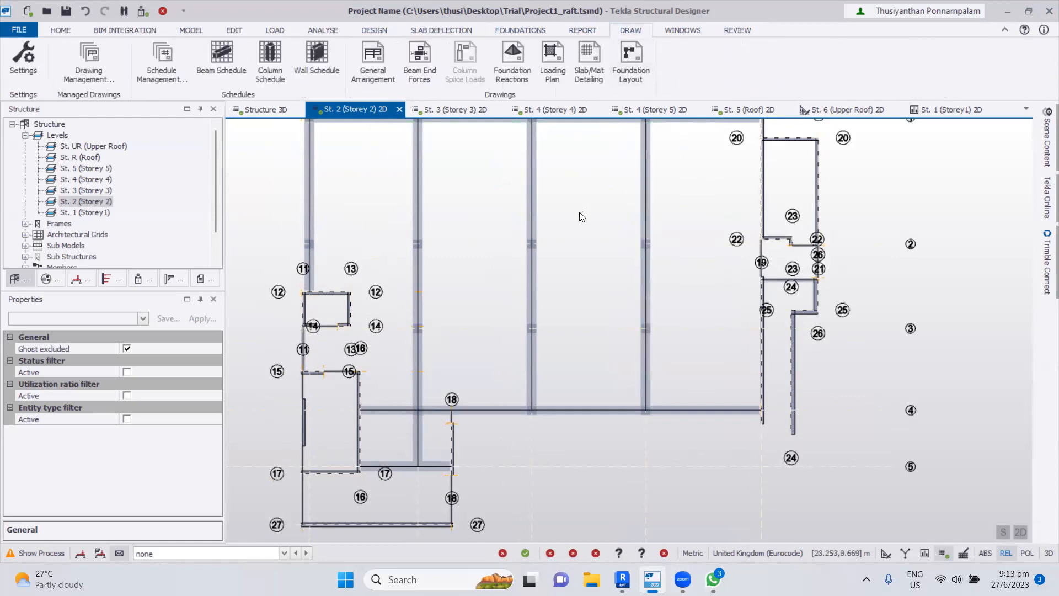
middle_click_drag(580, 212, 594, 256)
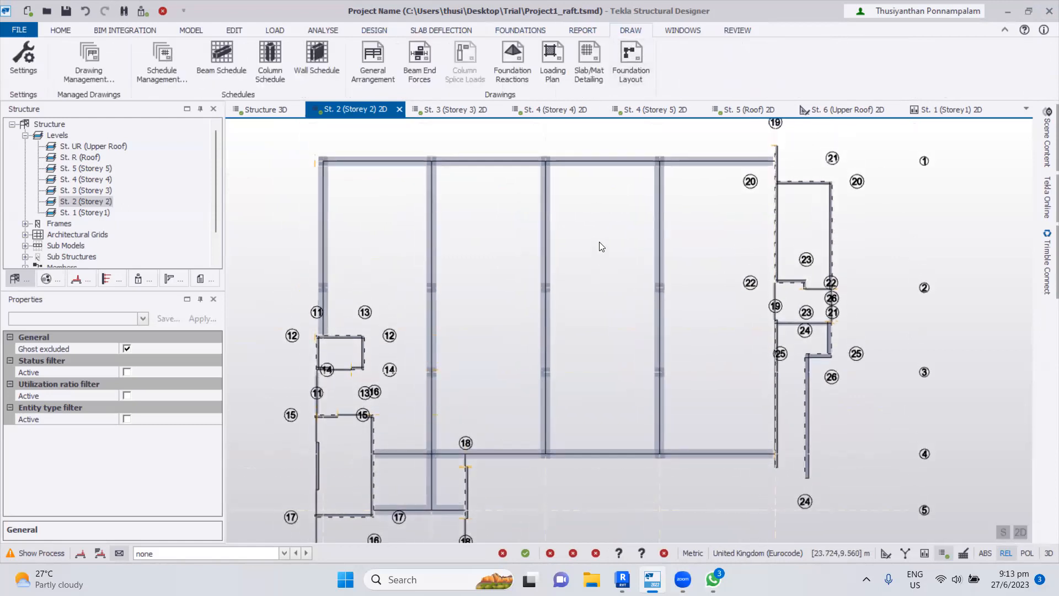
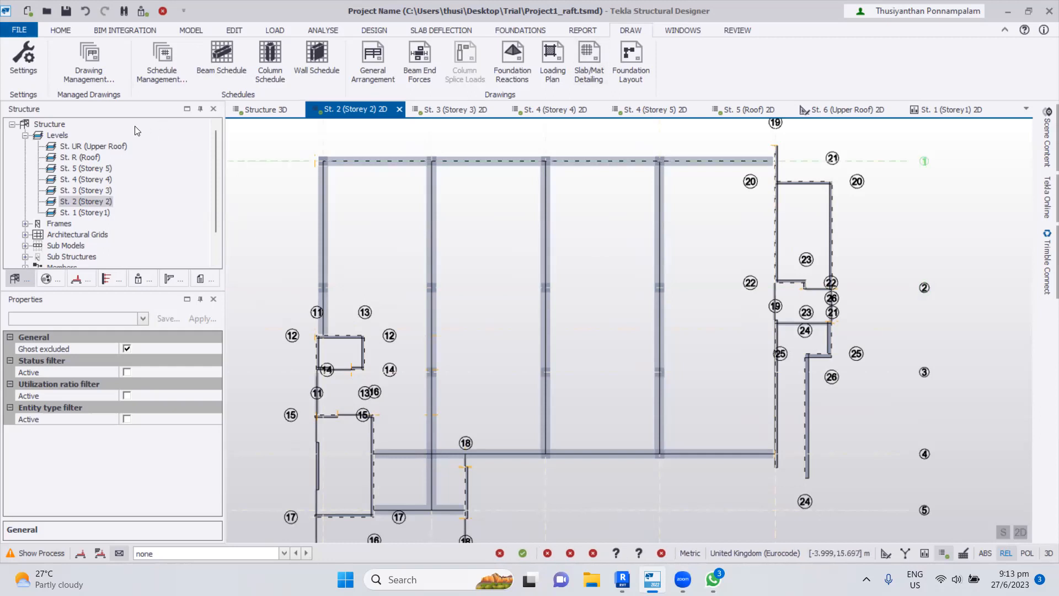
left_click(90, 79)
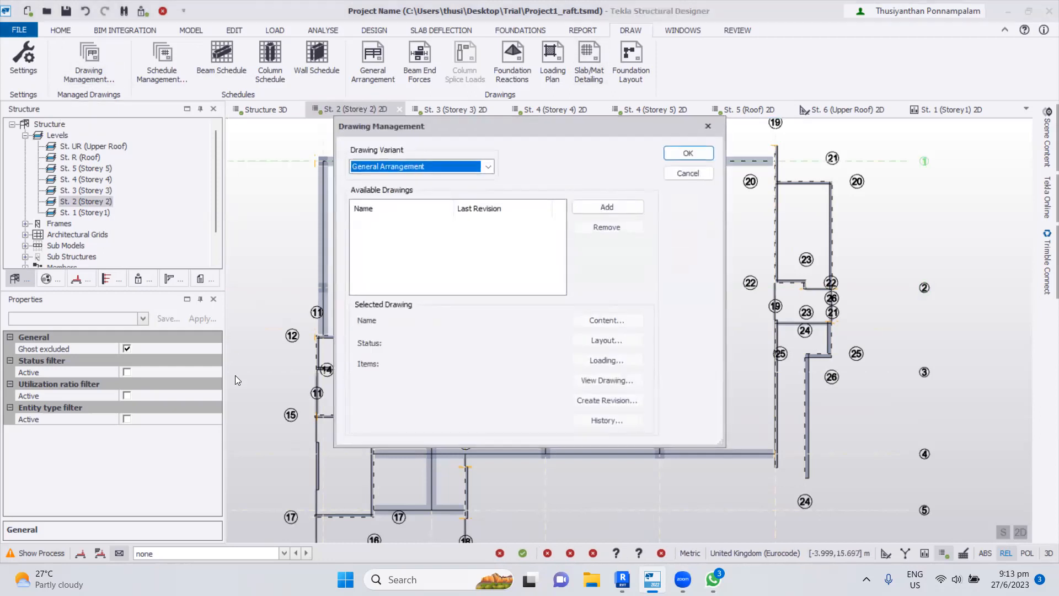
left_click(489, 166)
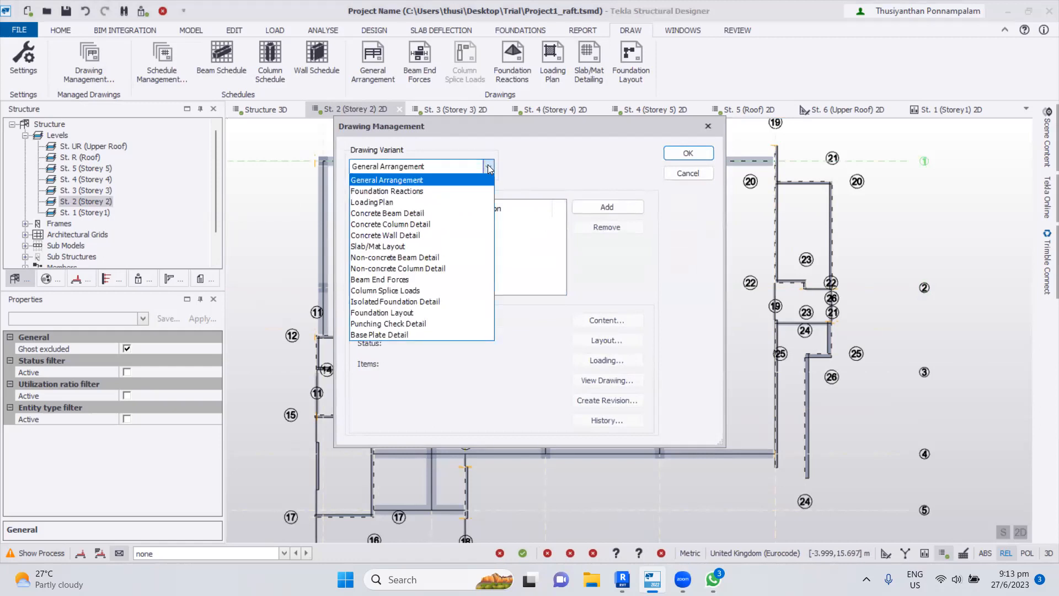
left_click(425, 213)
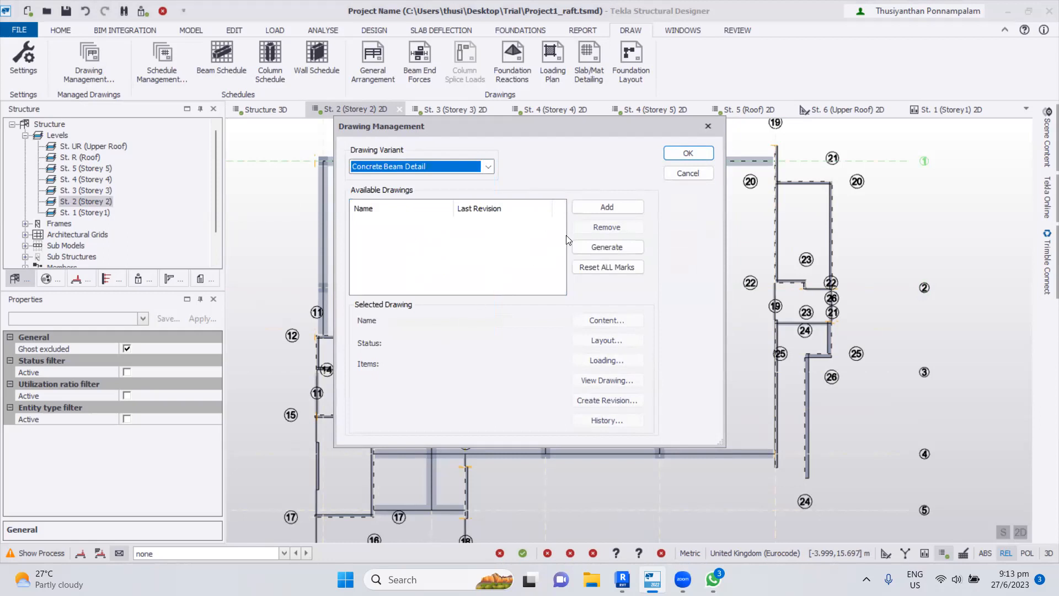
left_click(588, 211)
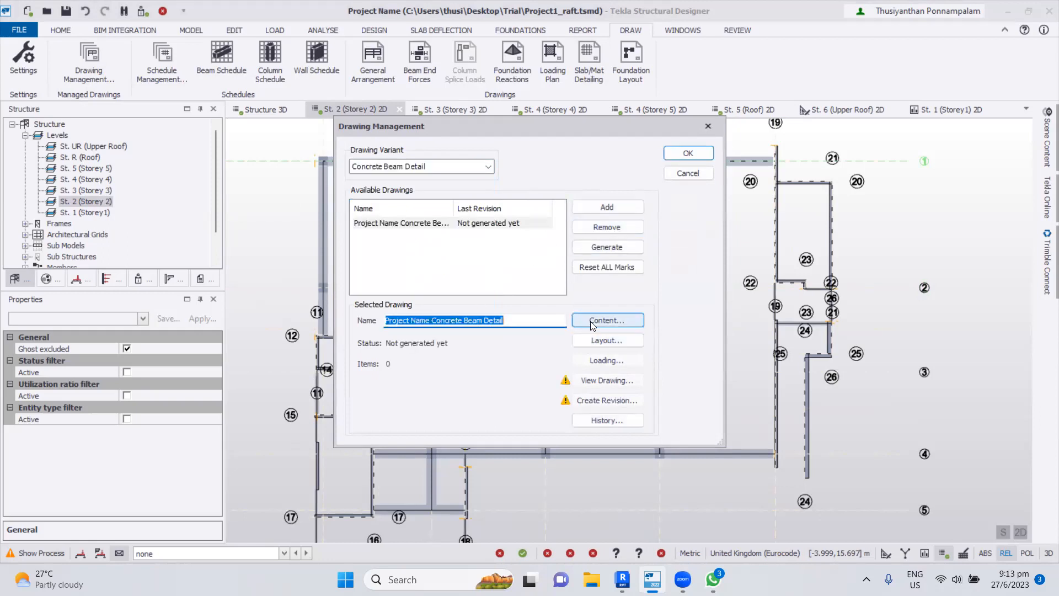
left_click(591, 321)
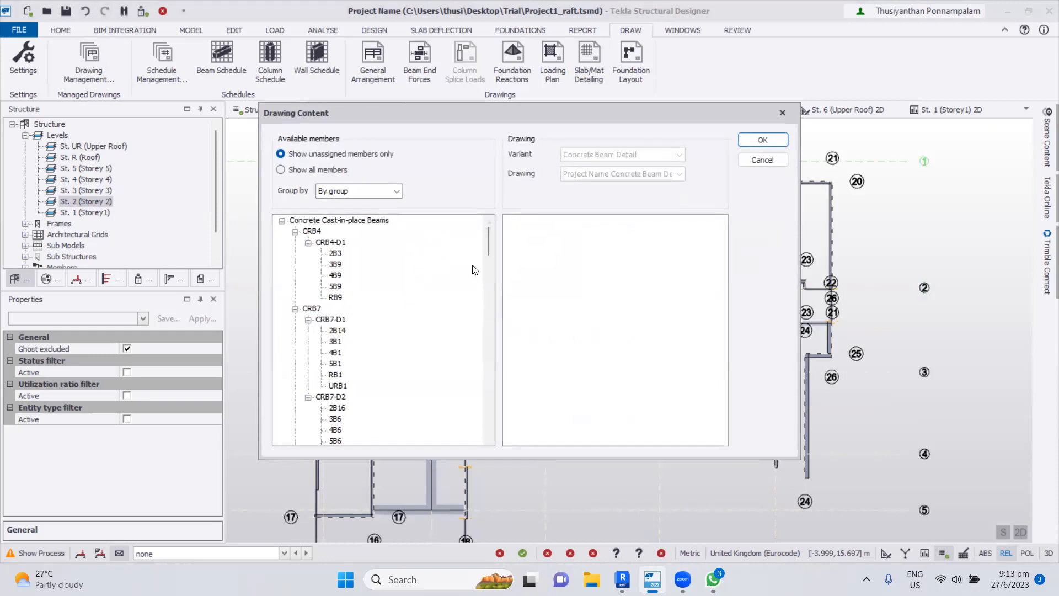
- Examine the available concrete cast-in-place beams listed by group for the drawing
left_click_drag(487, 248, 487, 280)
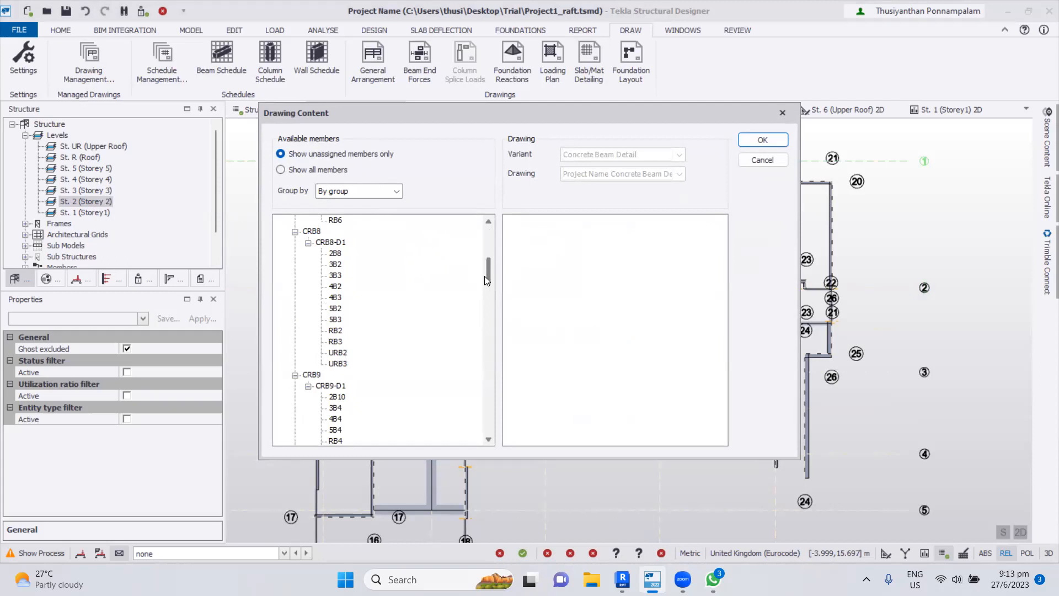
left_click_drag(487, 279, 481, 439)
scroll(479, 422, "up", 20)
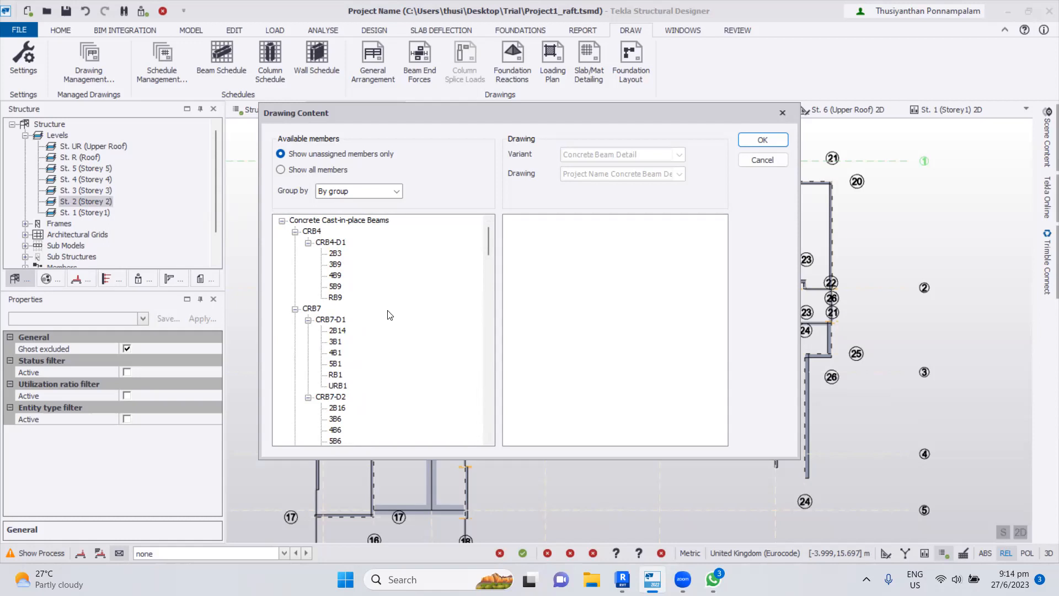
scroll(390, 315, "down", 1)
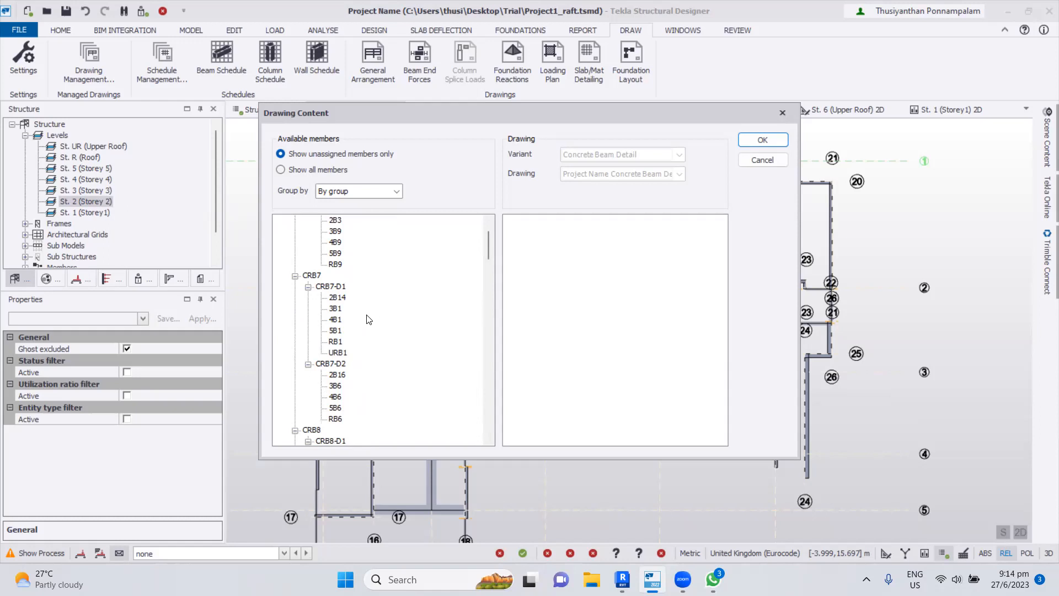
scroll(369, 320, "down", 4)
scroll(369, 319, "down", 12)
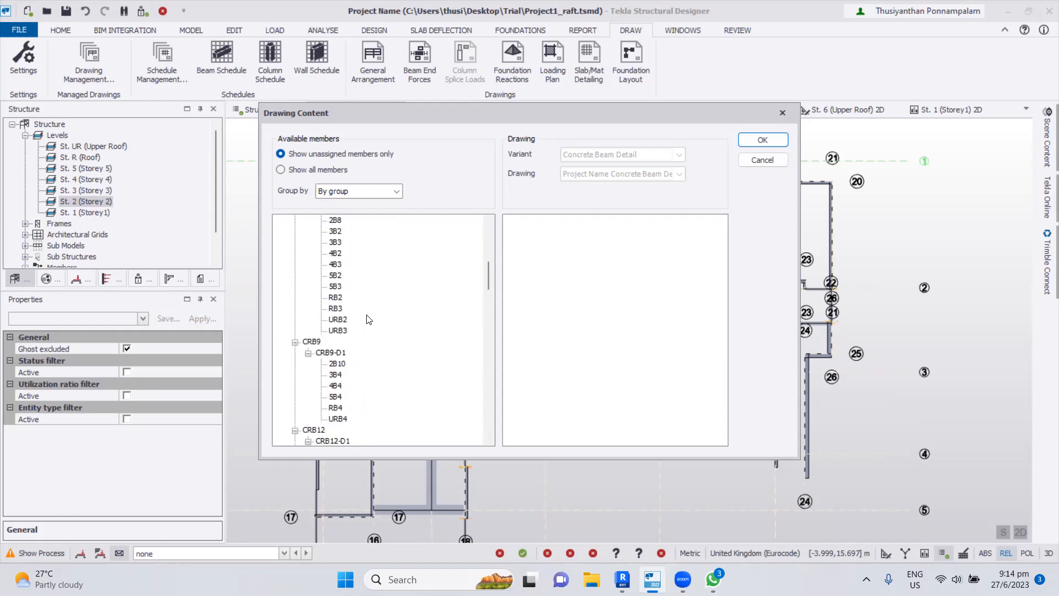
scroll(369, 320, "down", 4)
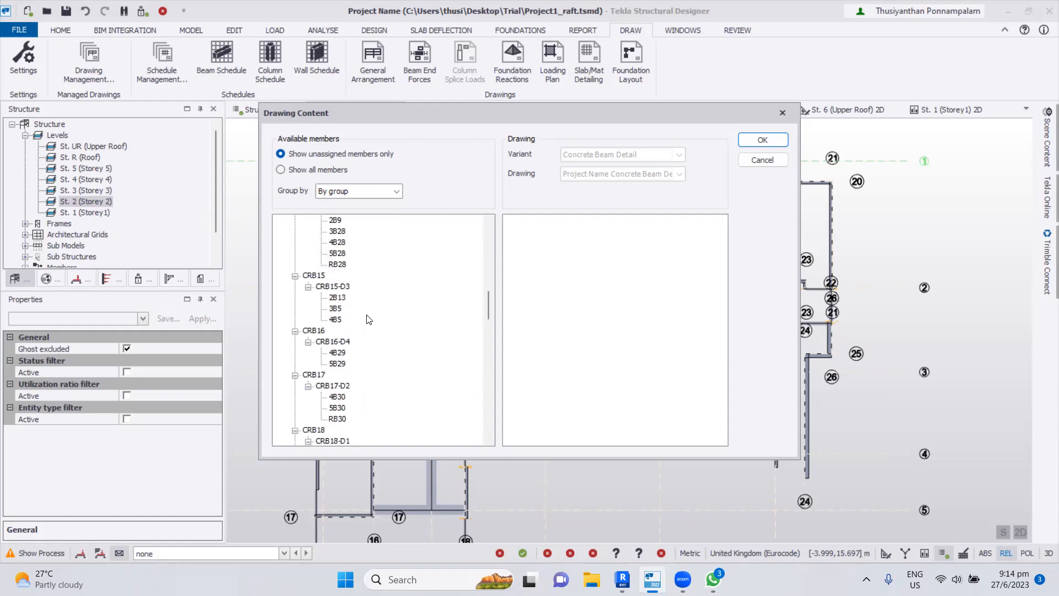
scroll(368, 320, "down", 2)
left_click(335, 321)
scroll(402, 357, "down", 10)
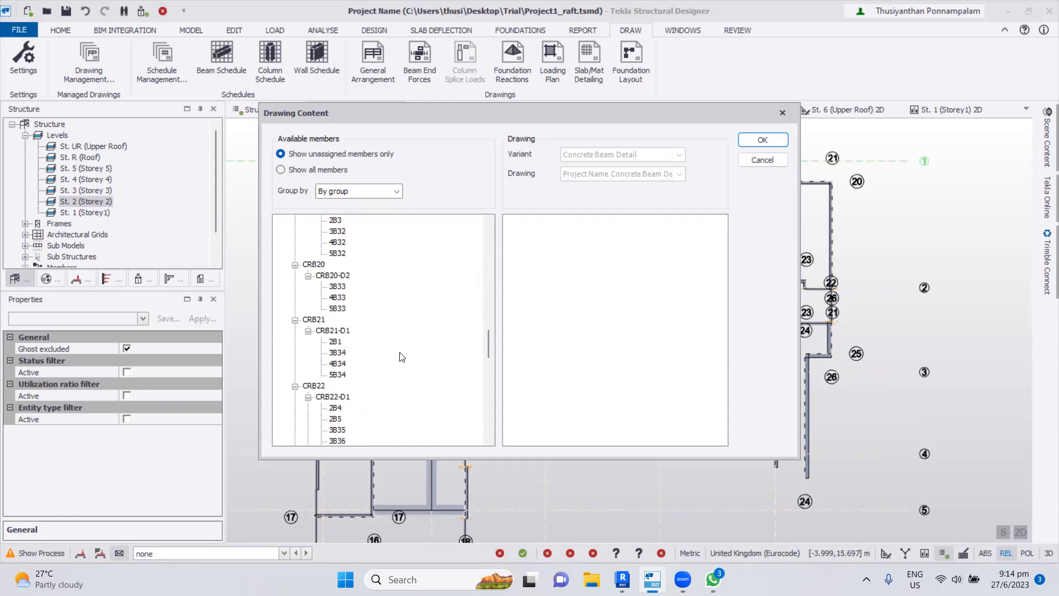
scroll(402, 357, "down", 5)
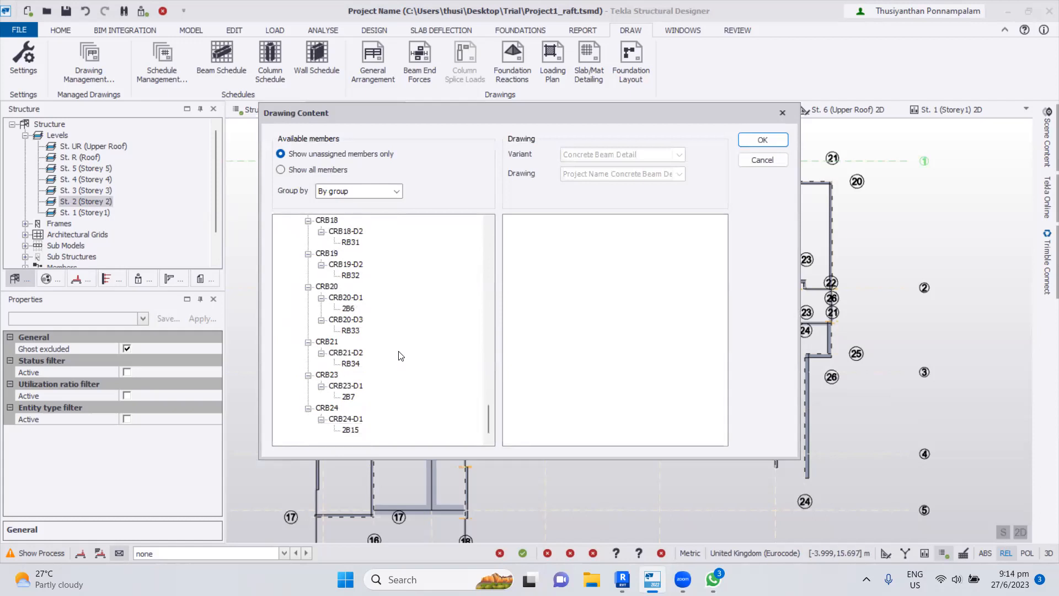
- Group the available members by level and assign all Storey 2 beams, 2B1 to 2B16, to the concrete beam detail drawing
left_click(396, 191)
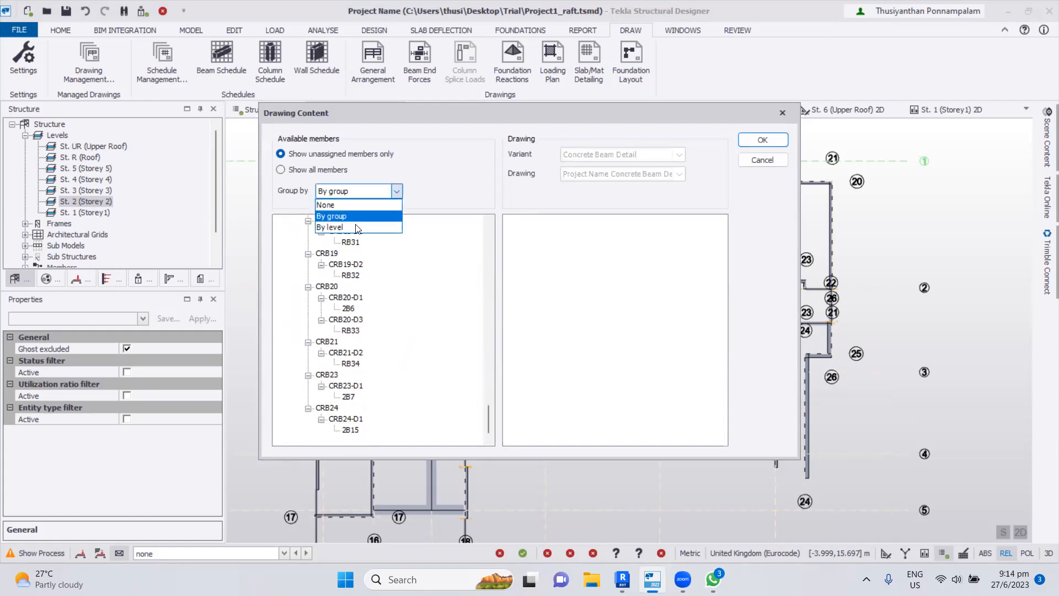
left_click(339, 228)
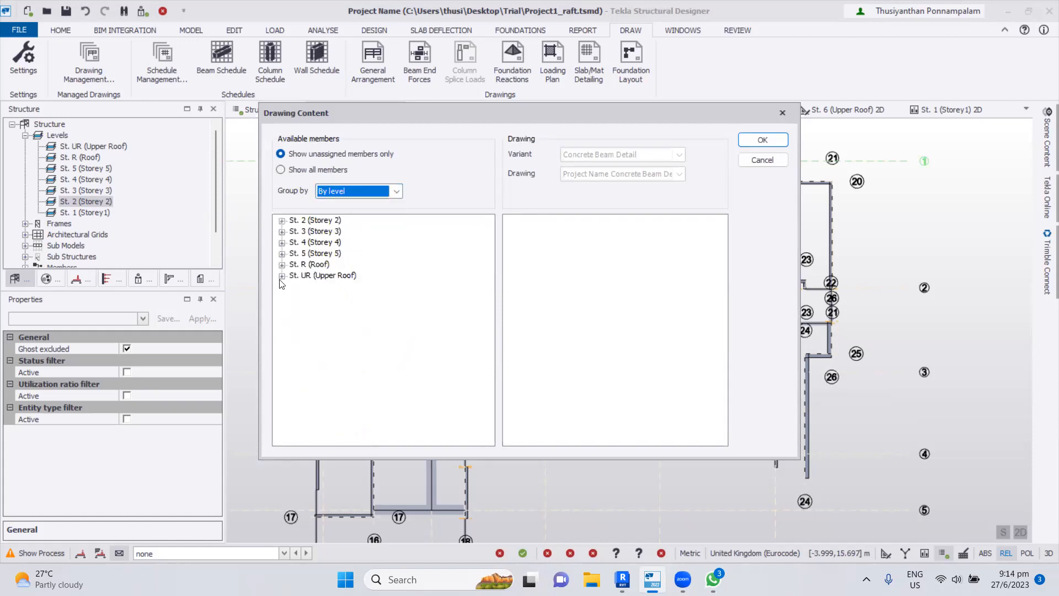
left_click(282, 220)
left_click(310, 231)
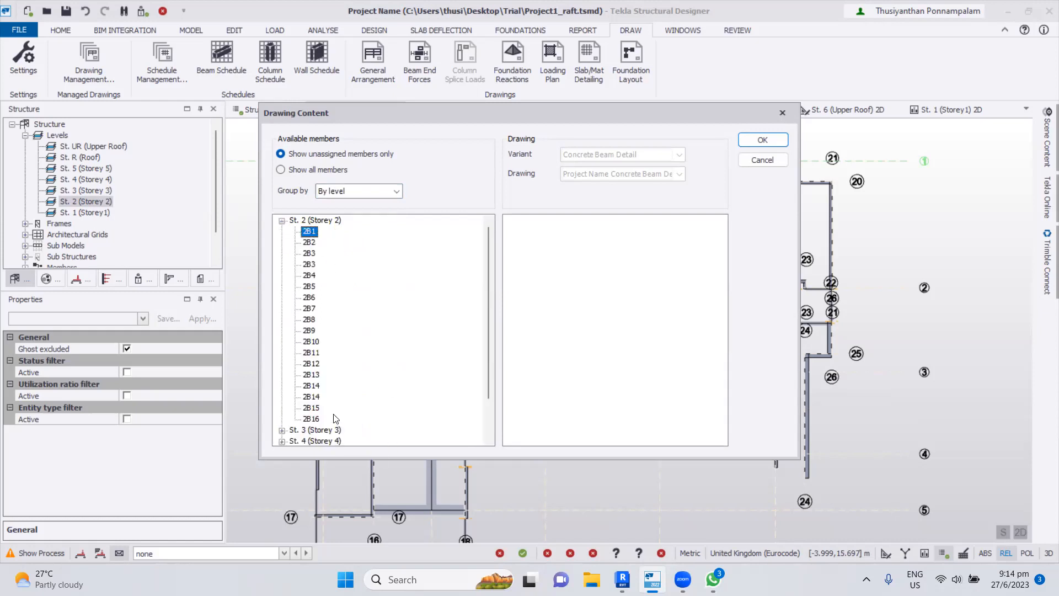
left_click(316, 419)
mouse_move(307, 223)
left_mouse_down()
mouse_move(571, 257)
mouse_move(588, 284)
left_mouse_up()
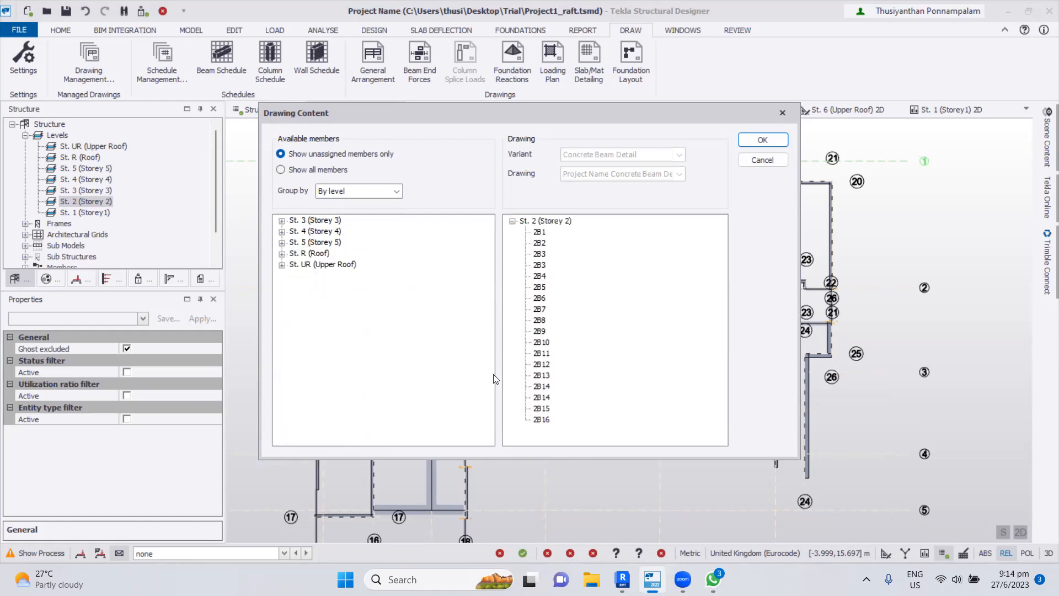
left_click(782, 140)
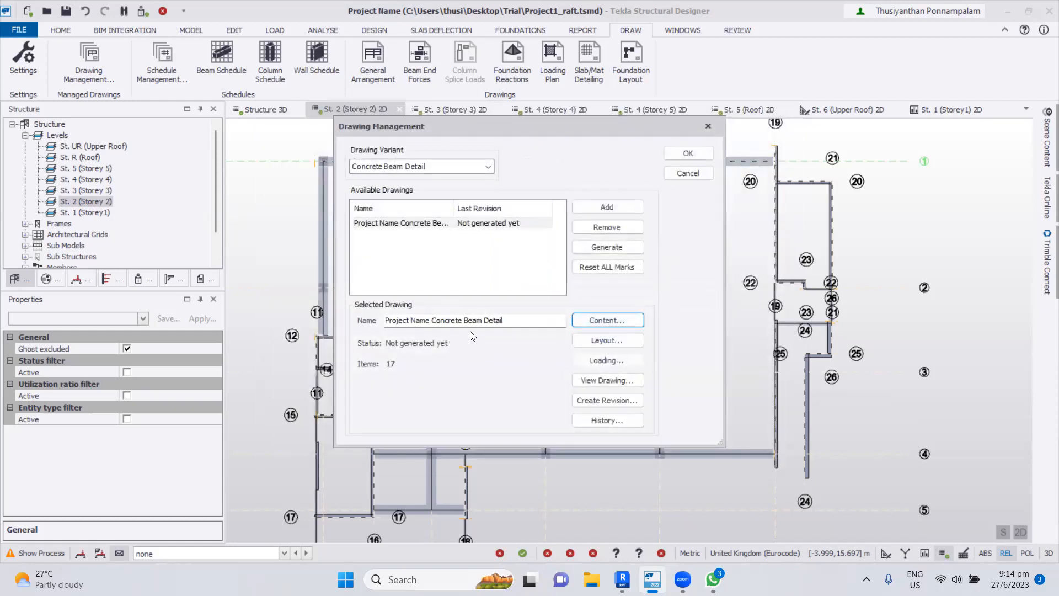
- Rename the selected concrete beam detail drawing as "2nd storey beam details"
left_click(514, 321)
left_click_drag(518, 321, 368, 323)
type("2nd ")
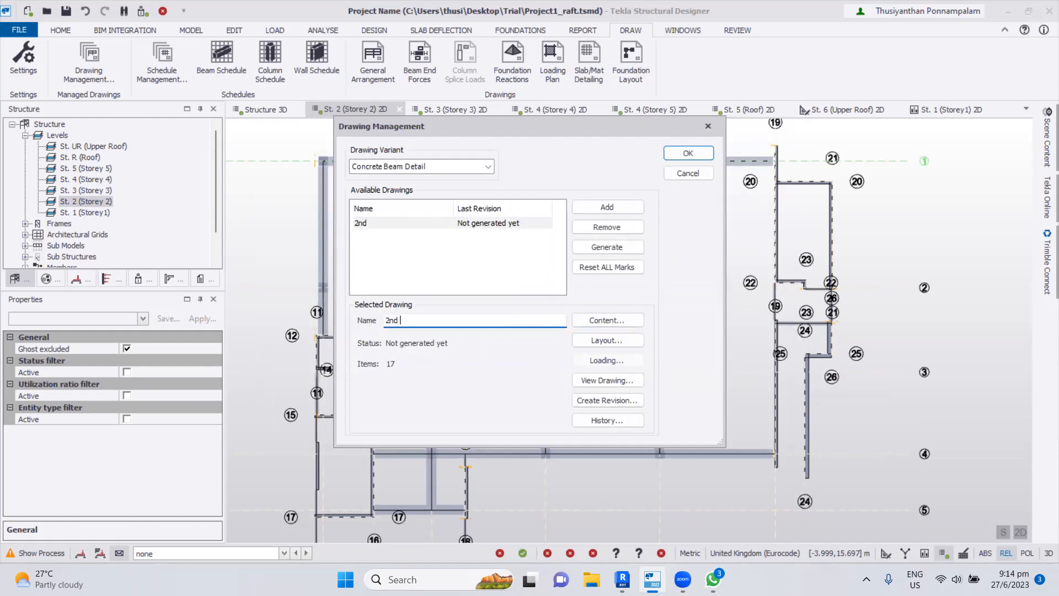
type("storey beam details")
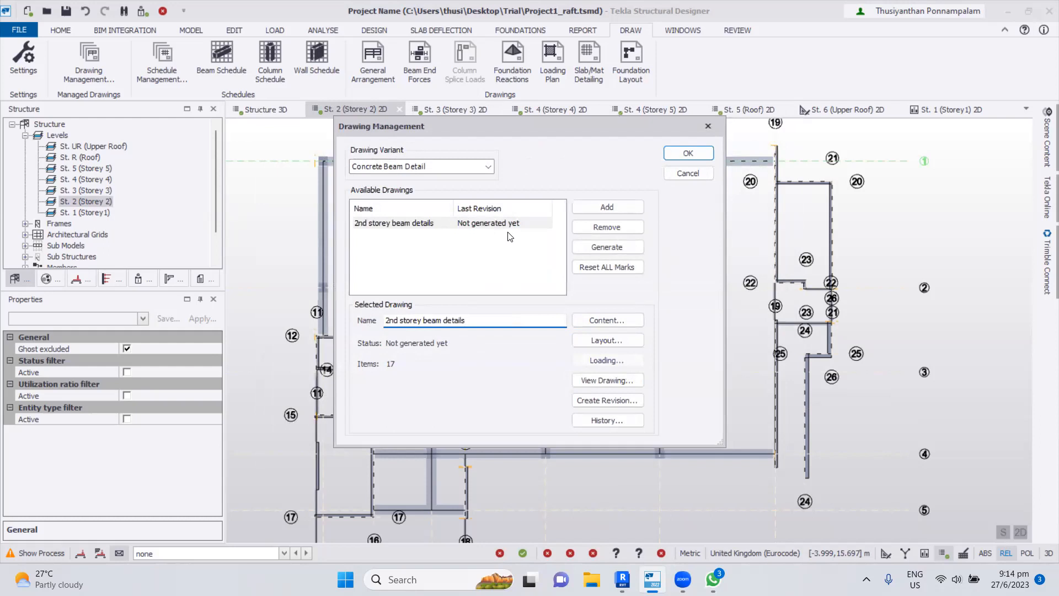
- Accept the vertical linear layout and export the drawing to DXF with Beam Detail layer settings at 1:25, opening it in AutoCAD
left_click(523, 224)
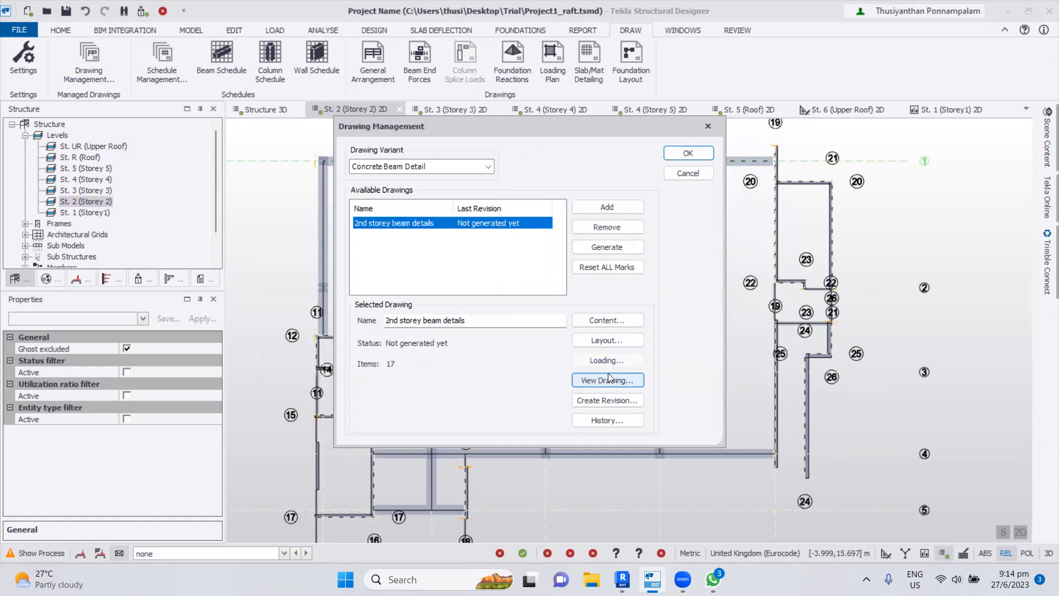
left_click(601, 340)
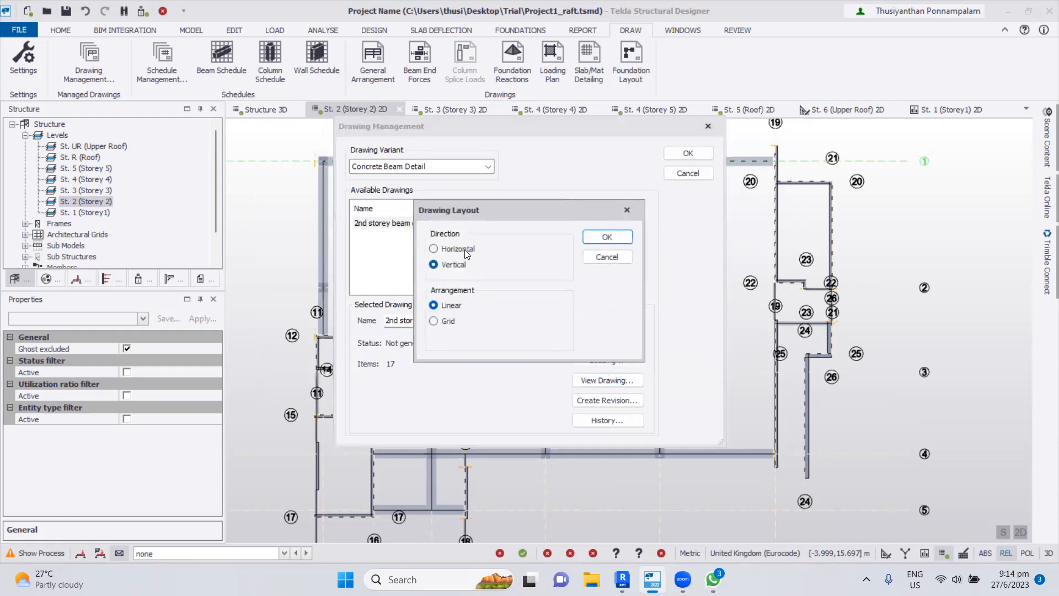
left_click(605, 236)
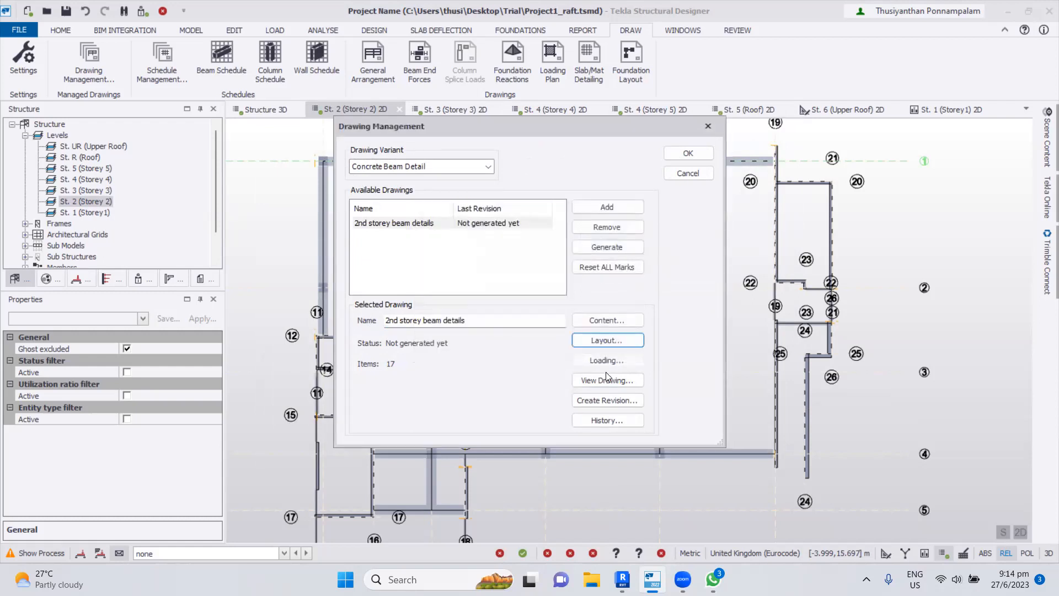
left_click(608, 380)
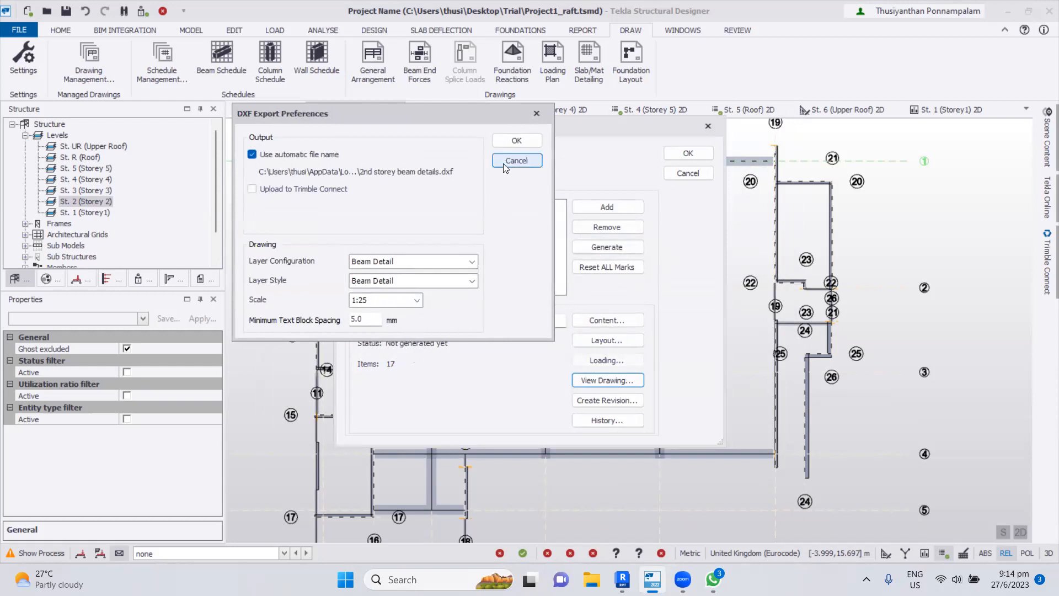
left_click(506, 143)
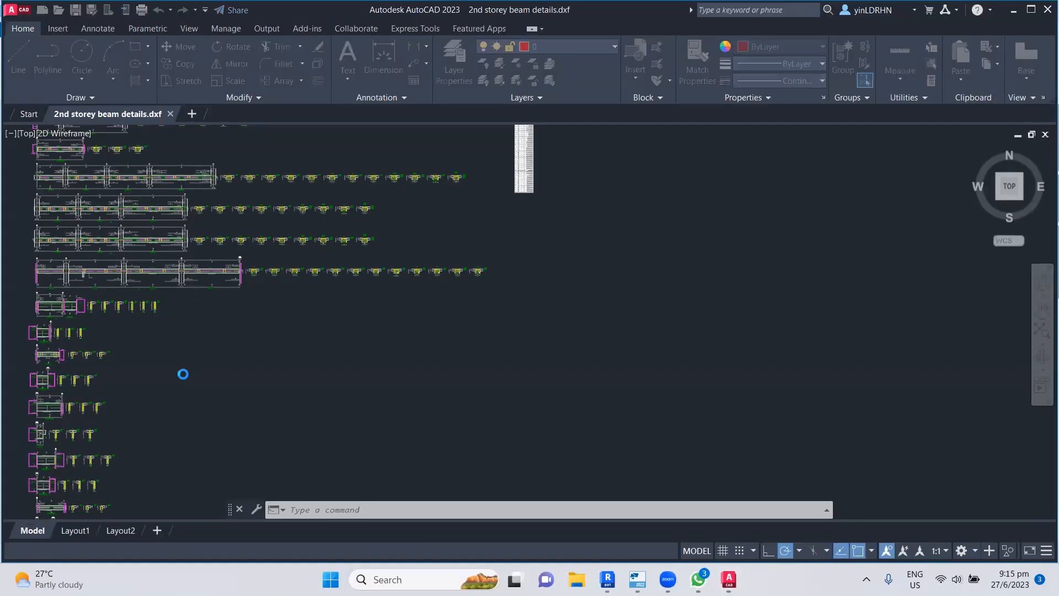
left_click(560, 324)
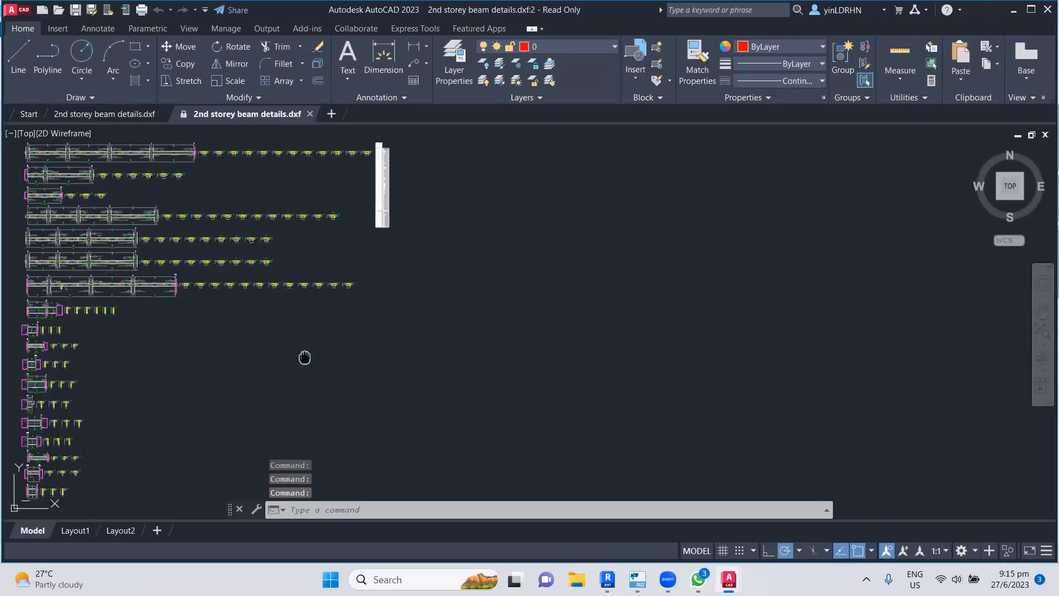
- Examine the uppermost continuous beam elevations, including the span size labels and marks of beams 2B1 and 2B2
middle_click_drag(303, 357, 459, 428)
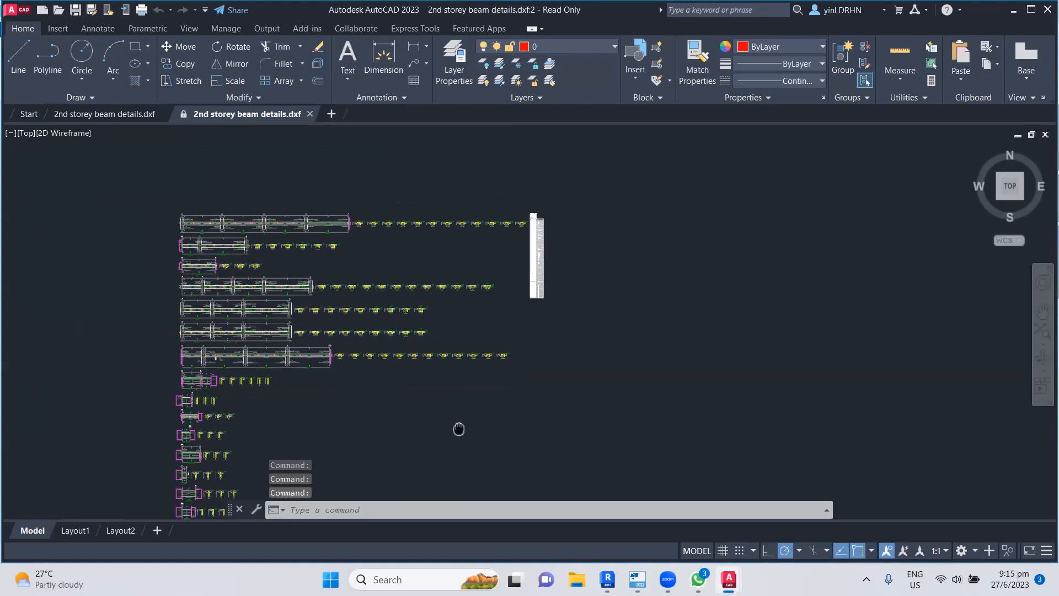
scroll(193, 265, "up", 6)
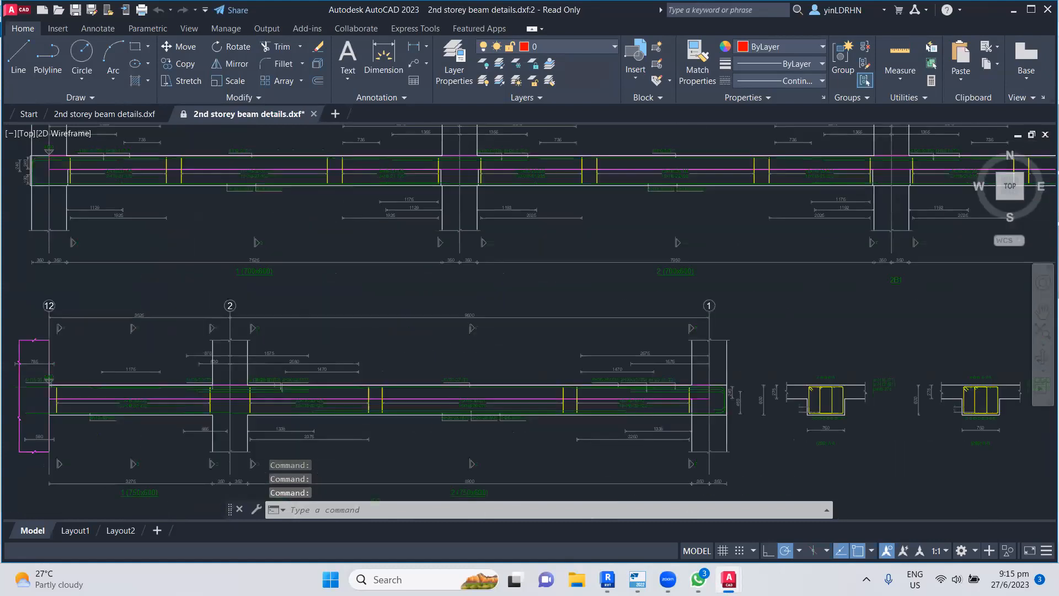
scroll(351, 171, "up", 4)
scroll(352, 232, "down", 2)
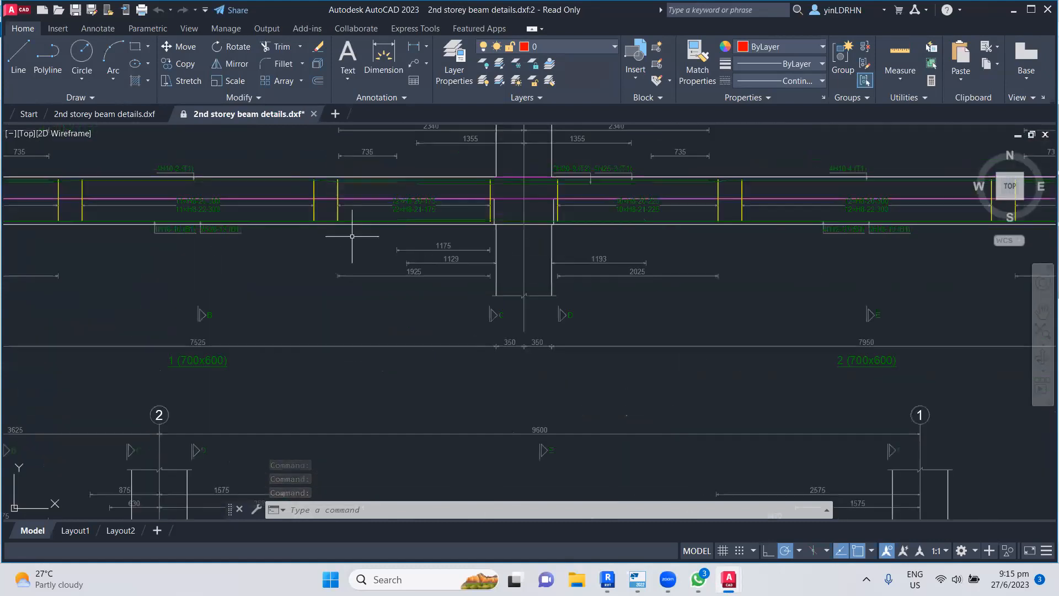
scroll(352, 236, "down", 5)
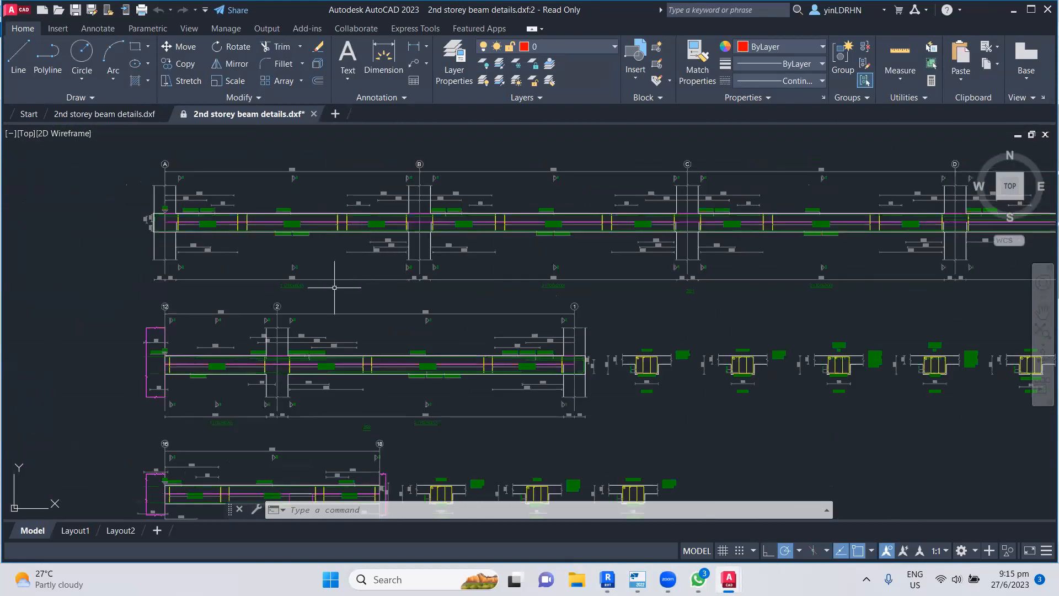
middle_click_drag(361, 327, 344, 239)
scroll(214, 346, "up", 4)
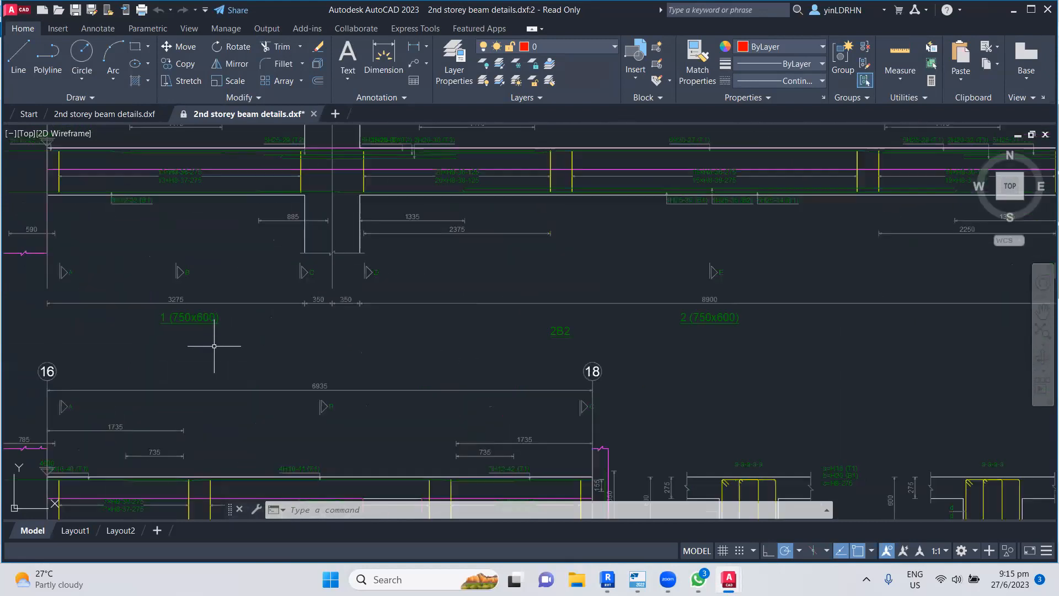
scroll(251, 325, "down", 2)
scroll(251, 325, "down", 2)
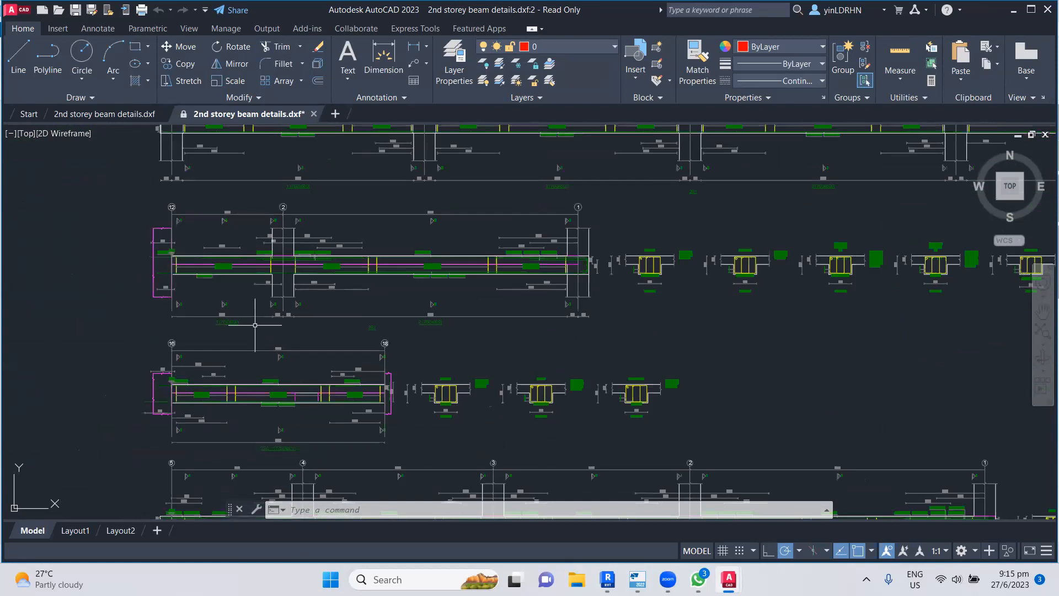
- Examine the beam elevations and cross-sections down the sheet, from the long continuous beams to the short deep beams
middle_click_drag(253, 450, 270, 323)
scroll(270, 323, "up", 4)
scroll(275, 316, "down", 2)
middle_click_drag(277, 377, 269, 235)
mouse_move(246, 397)
middle_mouse_down()
mouse_move(263, 226)
mouse_move(267, 243)
middle_mouse_up()
middle_click_drag(280, 406, 270, 256)
middle_click_drag(273, 383, 276, 213)
middle_click_drag(276, 403, 280, 233)
middle_click_drag(282, 381, 281, 230)
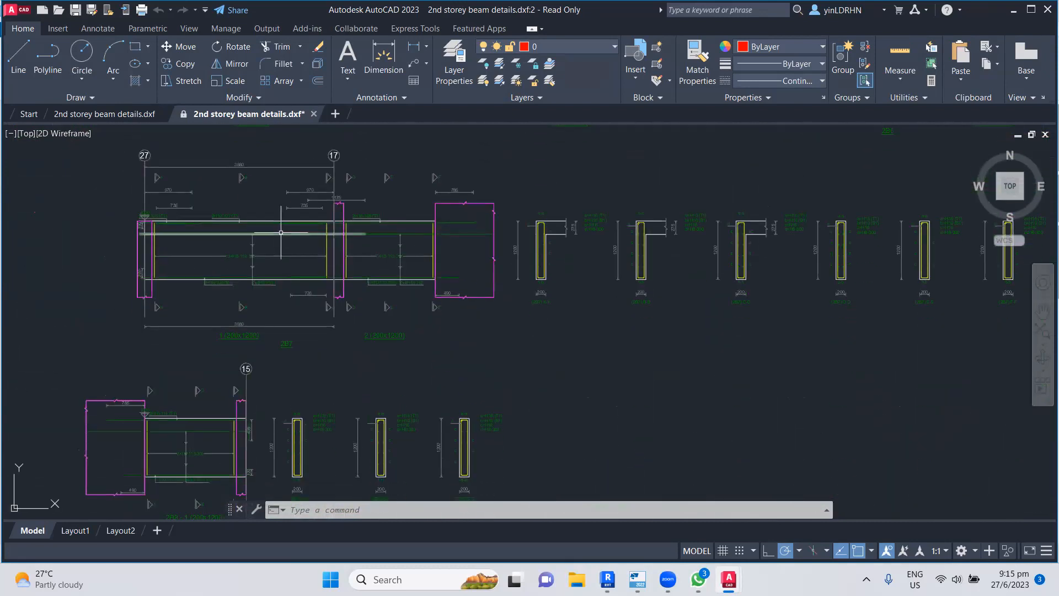
scroll(280, 232, "down", 2)
middle_click_drag(279, 371, 298, 267)
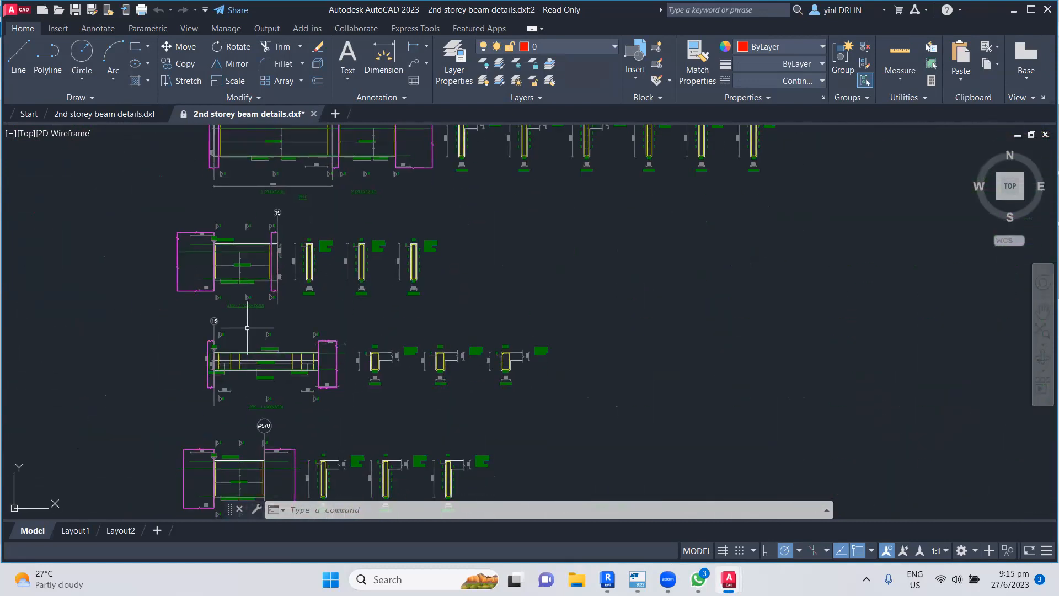
scroll(236, 312, "up", 2)
scroll(288, 306, "down", 2)
middle_click_drag(281, 361, 282, 243)
middle_click_drag(283, 378, 287, 232)
middle_click_drag(300, 364, 307, 222)
- Examine the reinforcement and name labels of the single-span beam details from 2B12 down to 2B15
scroll(270, 365, "up", 3)
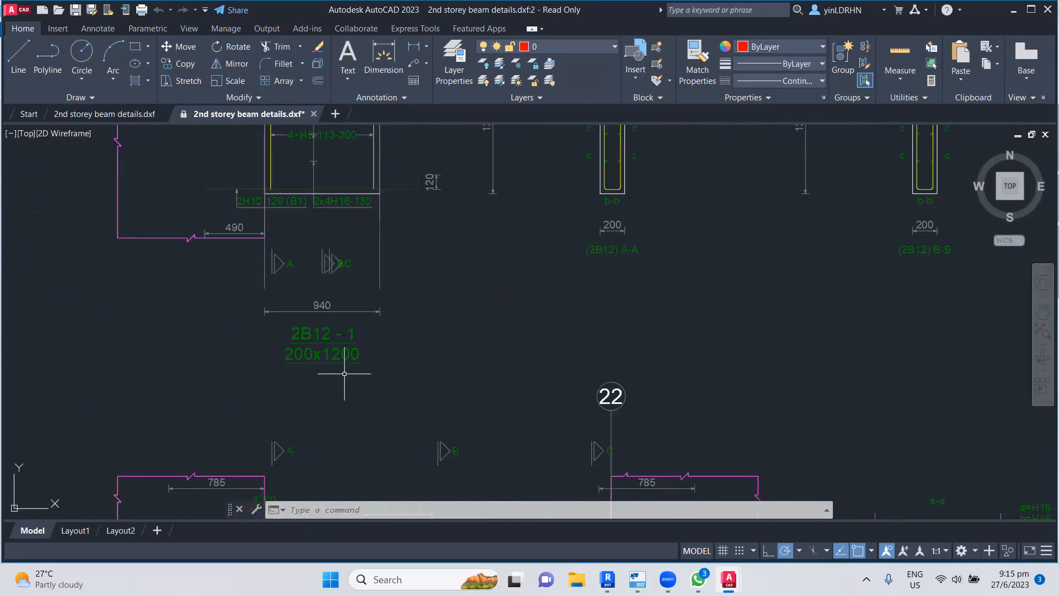
scroll(394, 321, "down", 2)
middle_click_drag(416, 382, 327, 303)
scroll(333, 298, "down", 1)
middle_click_drag(331, 397, 339, 348)
scroll(323, 388, "up", 2)
middle_click_drag(327, 414, 336, 238)
scroll(335, 241, "down", 2)
middle_click_drag(332, 350, 330, 255)
scroll(314, 314, "up", 3)
scroll(336, 283, "down", 3)
middle_click_drag(358, 408, 365, 339)
scroll(364, 339, "up", 3)
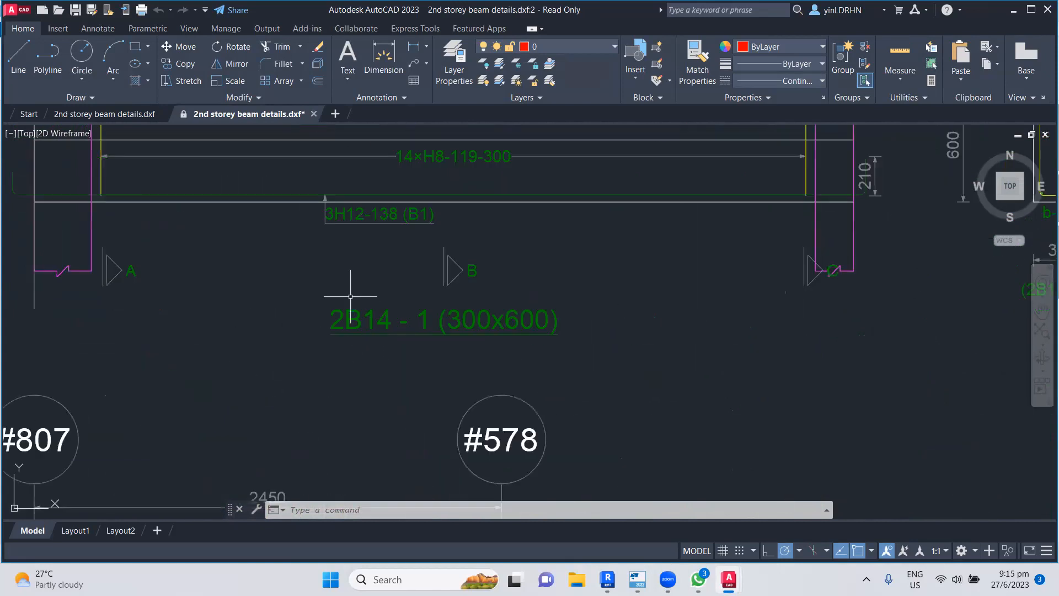
scroll(350, 296, "down", 3)
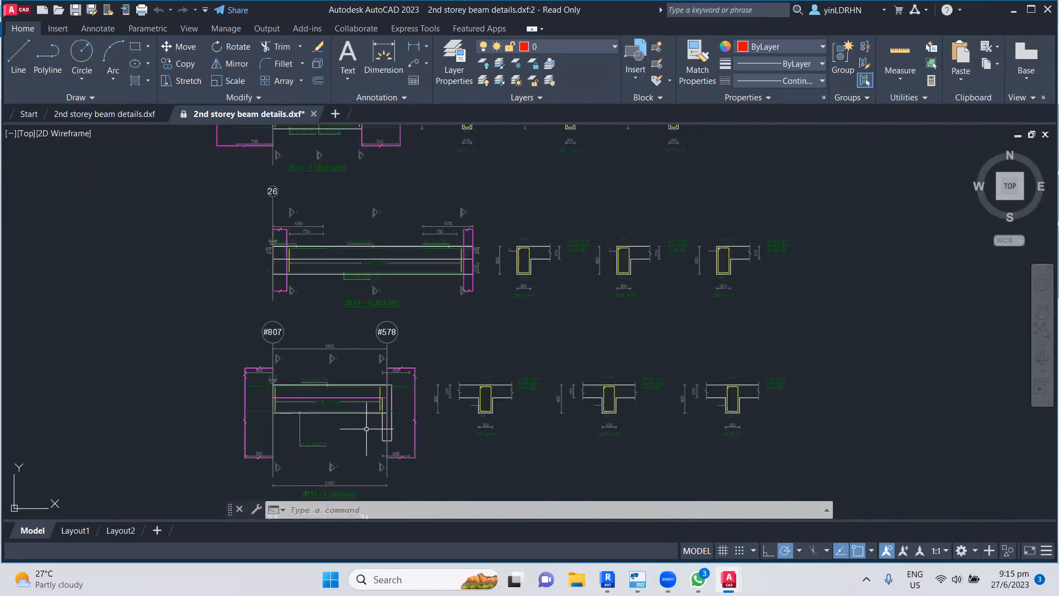
middle_click_drag(355, 420, 356, 288)
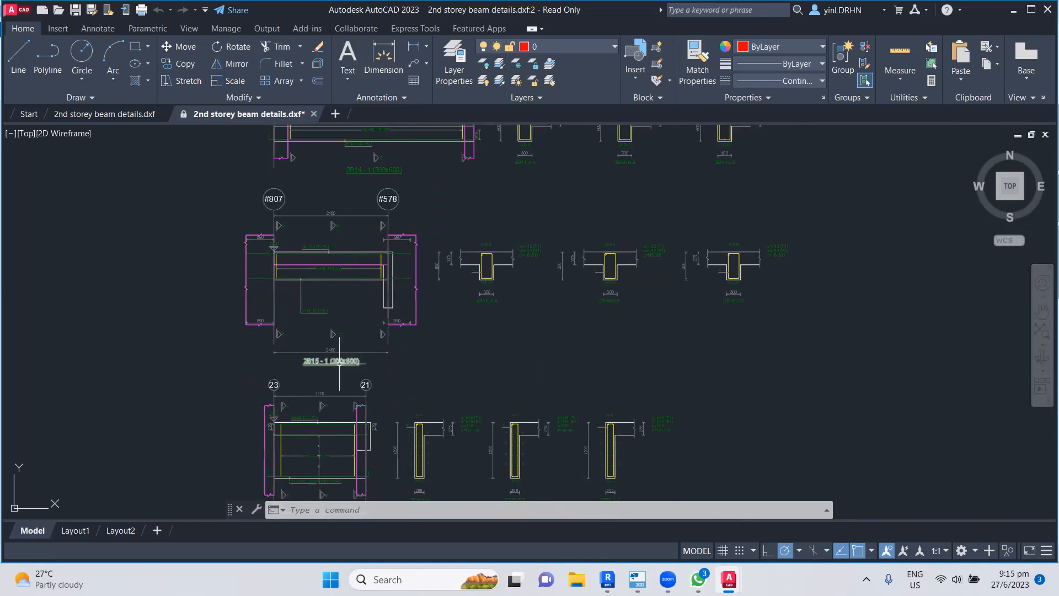
- Return to the first beam elevation on the sheet and examine the size label of its first span
scroll(355, 227, "down", 2)
scroll(369, 401, "down", 3)
scroll(369, 401, "up", 6)
middle_click_drag(418, 261, 424, 368)
middle_click_drag(387, 274, 383, 394)
scroll(337, 234, "up", 2)
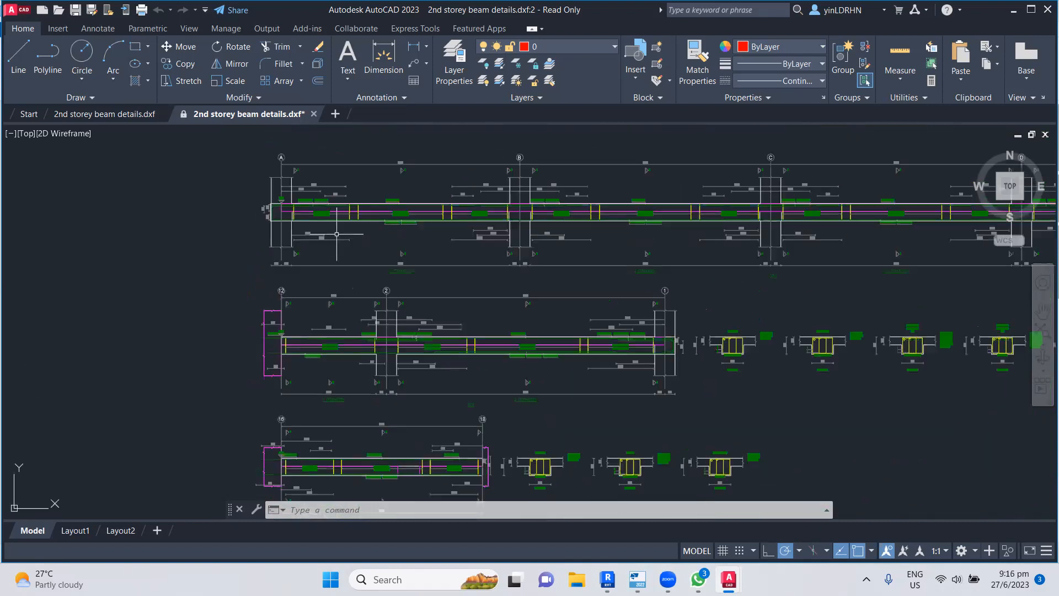
scroll(337, 233, "up", 3)
scroll(480, 324, "up", 4)
scroll(488, 330, "down", 3)
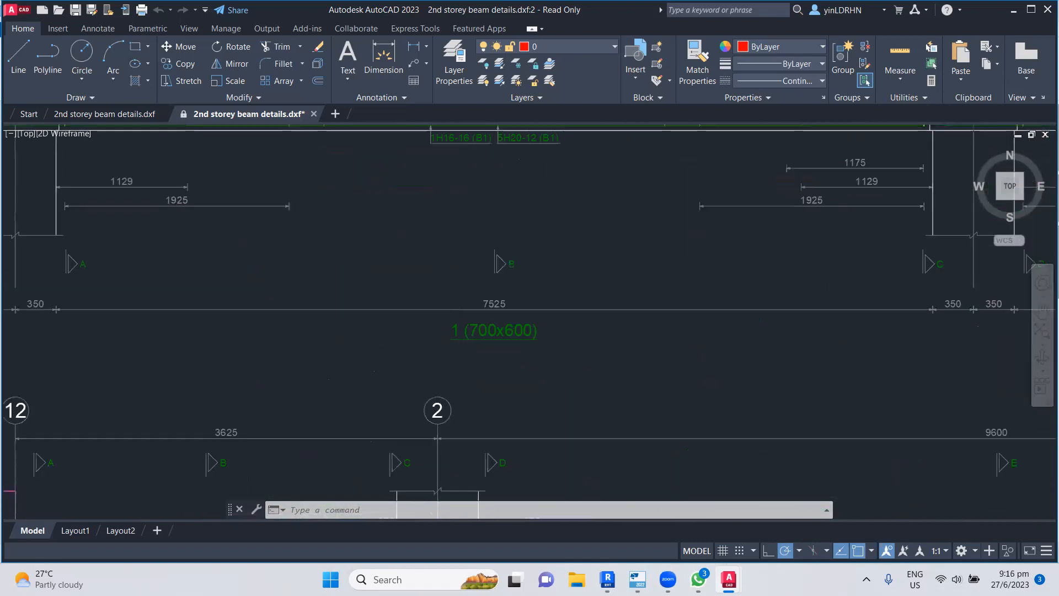
scroll(426, 295, "down", 5)
- Examine the 2B1 cross-sections beside the elevation and select the A-A section title
mouse_move(764, 308)
middle_mouse_down()
mouse_move(721, 336)
mouse_move(3, 321)
middle_mouse_up()
middle_click_drag(700, 349, 458, 383)
scroll(459, 287, "up", 3)
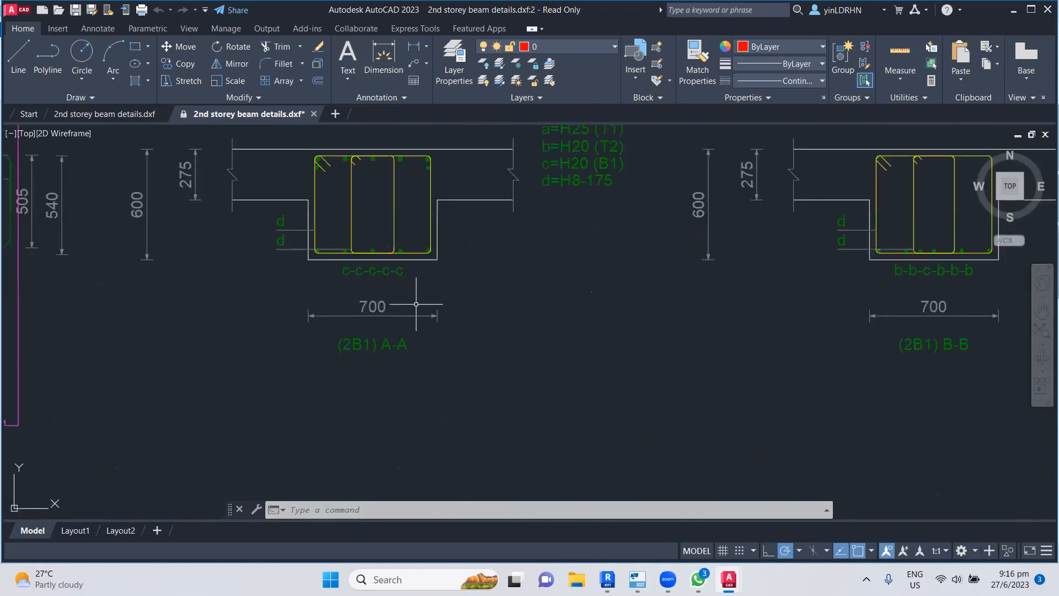
scroll(393, 321, "down", 4)
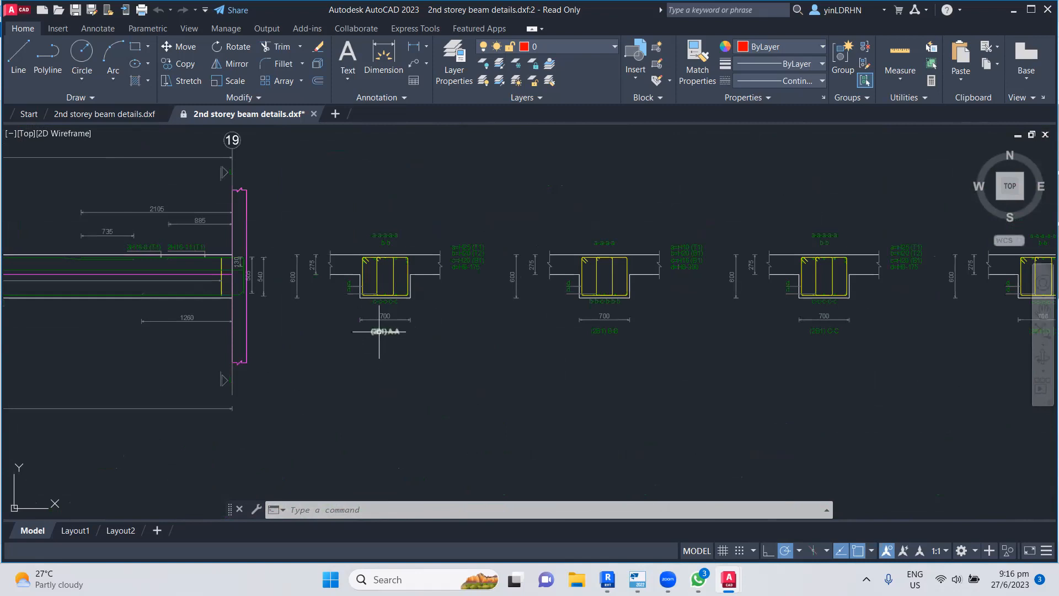
left_click(379, 331)
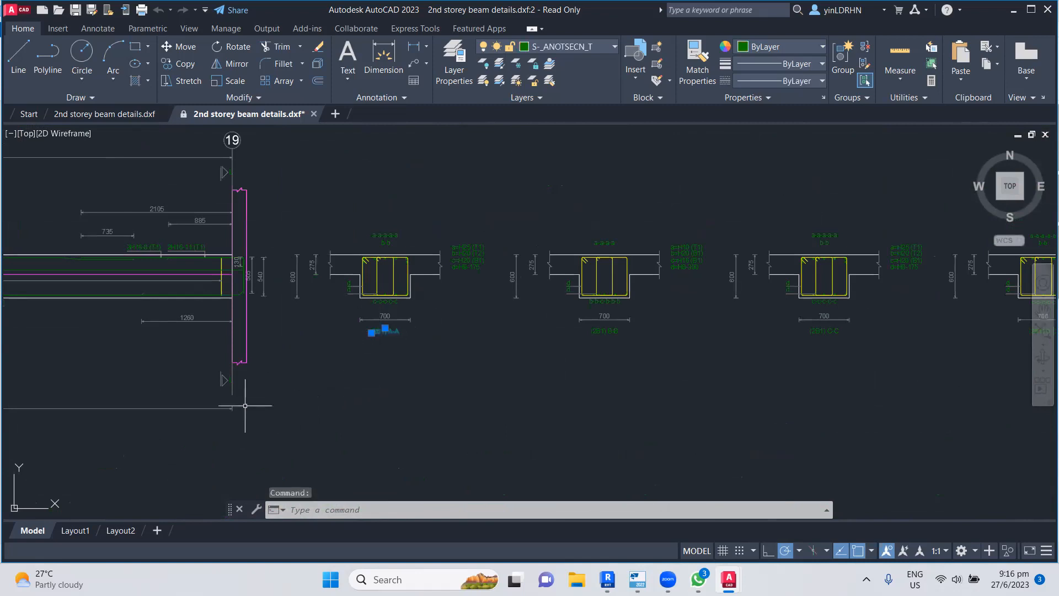
- Compare the 2B1 beam mark with the size label under the first span of its elevation
scroll(254, 413, "left", 10)
middle_click_drag(261, 417, 779, 398)
middle_click_drag(287, 376, 832, 380)
middle_click_drag(596, 425, 624, 329)
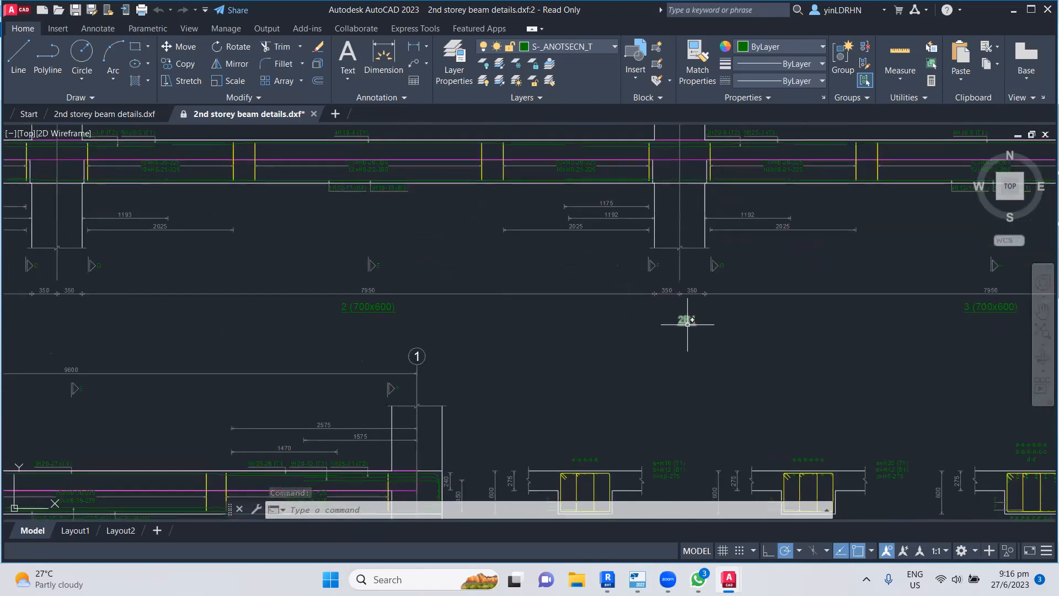
scroll(650, 336, "down", 2)
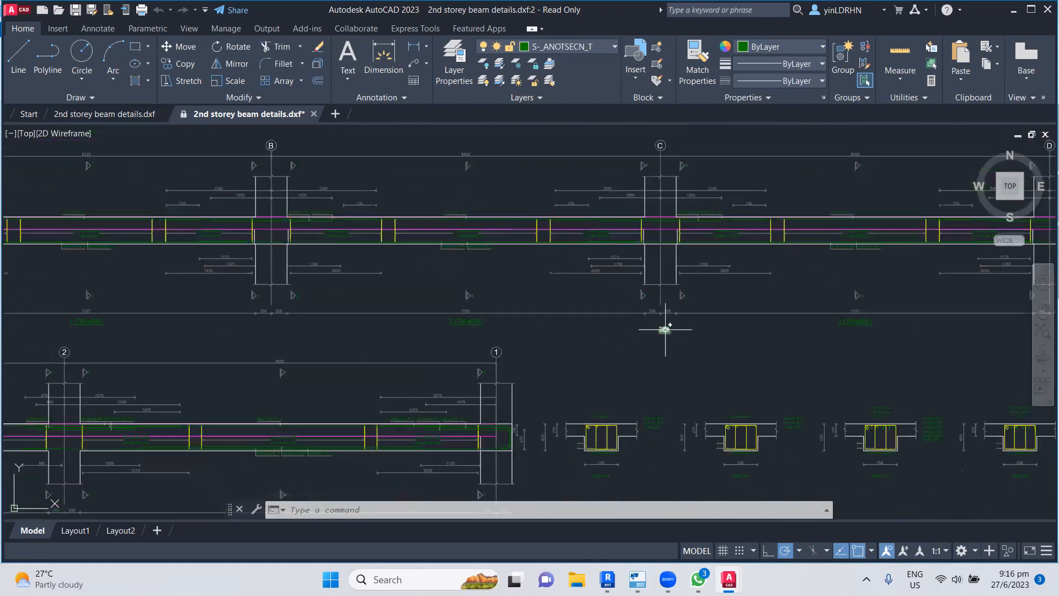
scroll(50, 321, "up", 6)
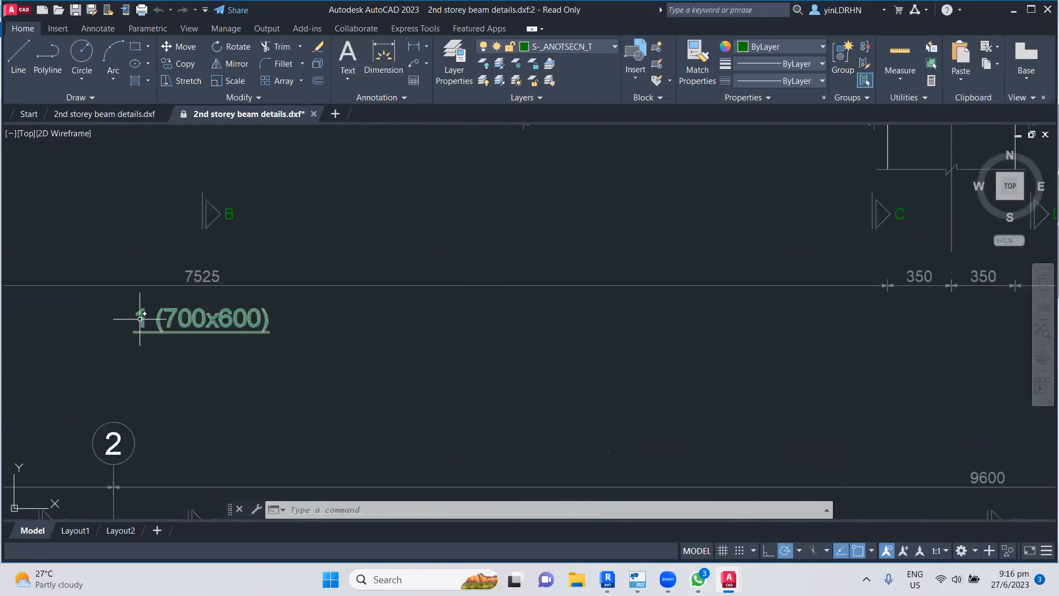
left_click(138, 319)
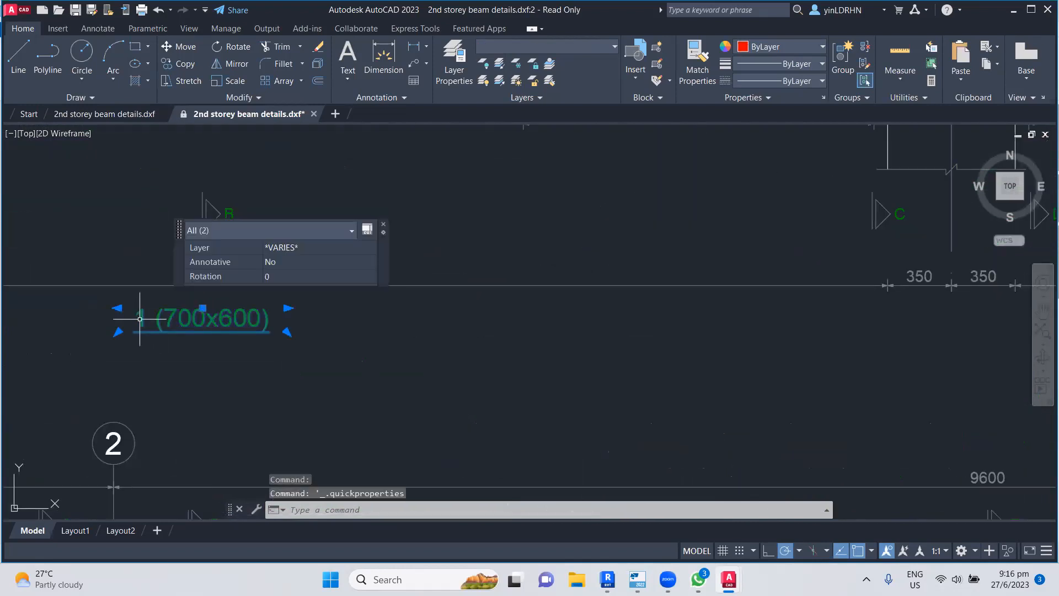
left_click(140, 318)
double_click(141, 321)
mouse_move(153, 371)
middle_mouse_down()
mouse_move(248, 385)
mouse_move(323, 380)
middle_mouse_up()
middle_click_drag(411, 351, 557, 421)
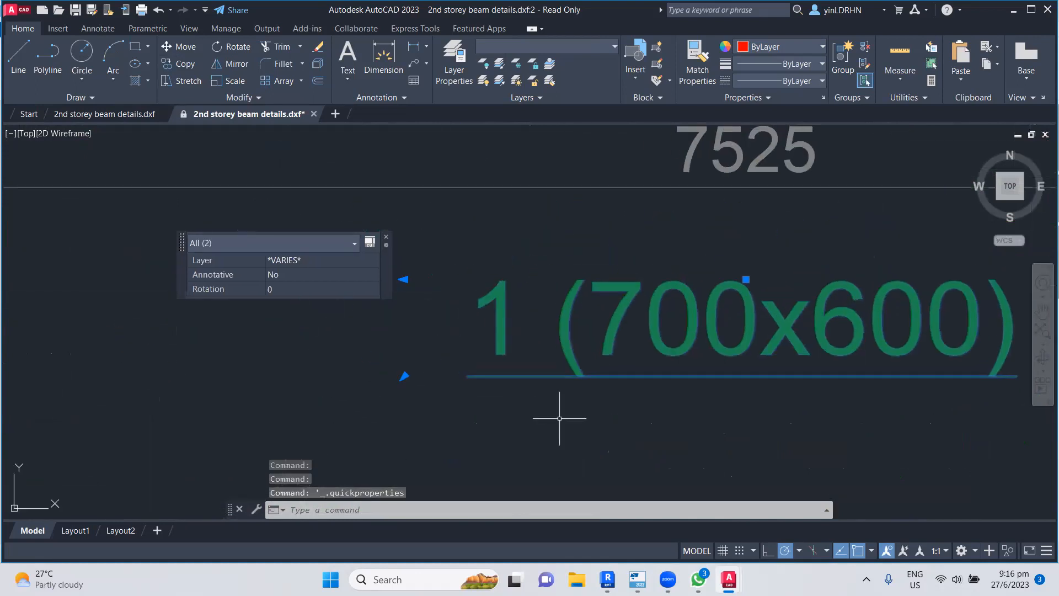
key("Escape")
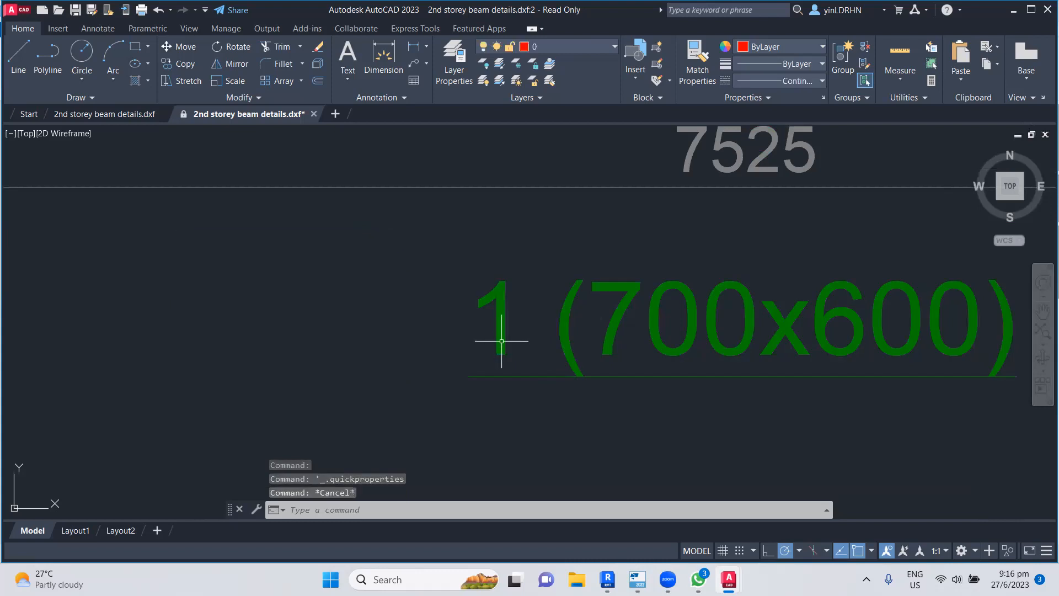
- Edit the size label under the first span of the top beam elevation to read 2B1 -1 (700x600)
left_click(497, 327)
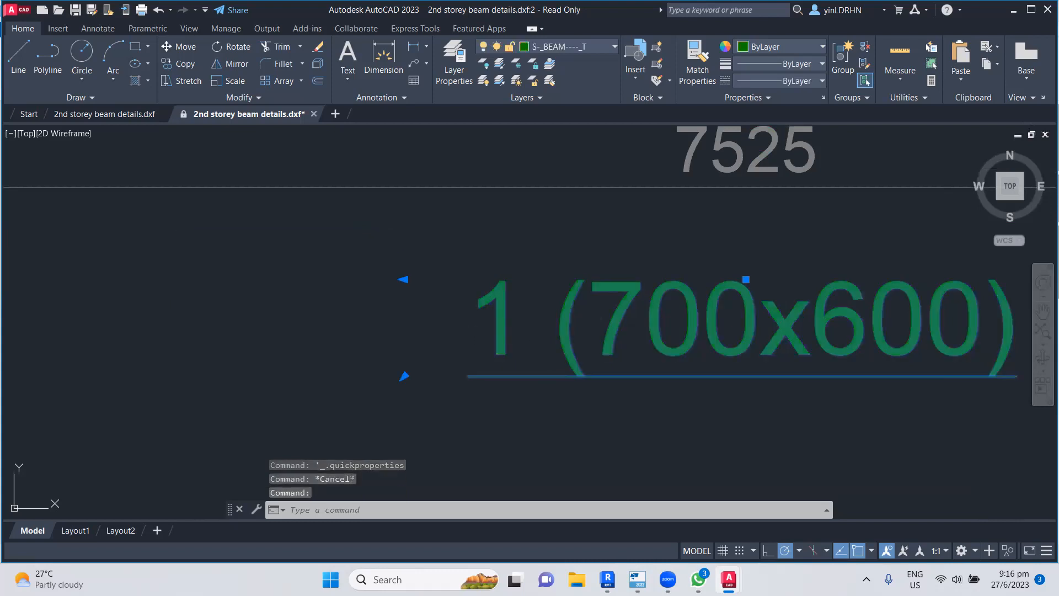
double_click(488, 328)
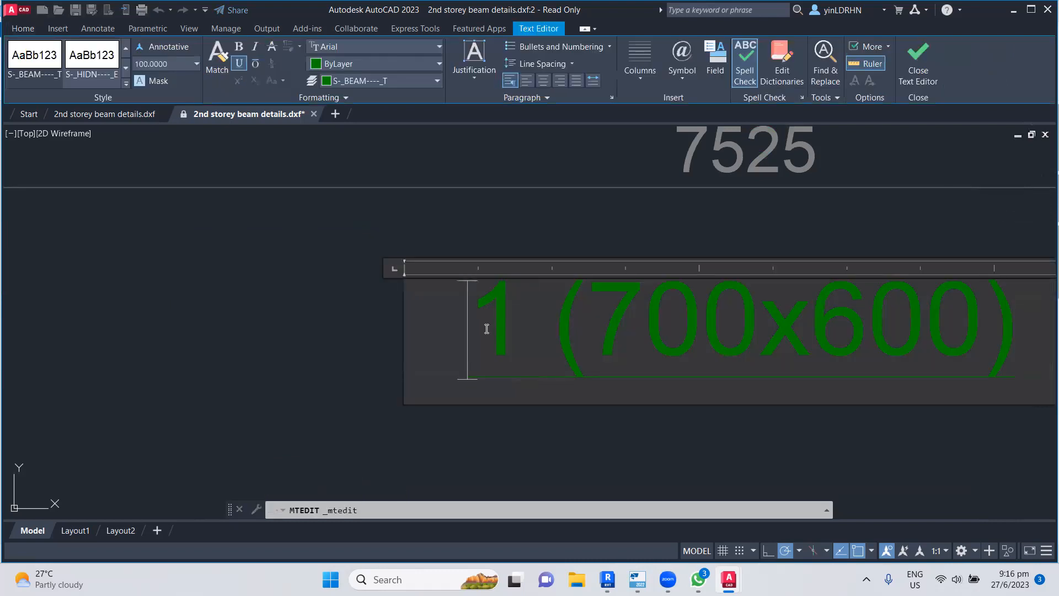
type("2b")
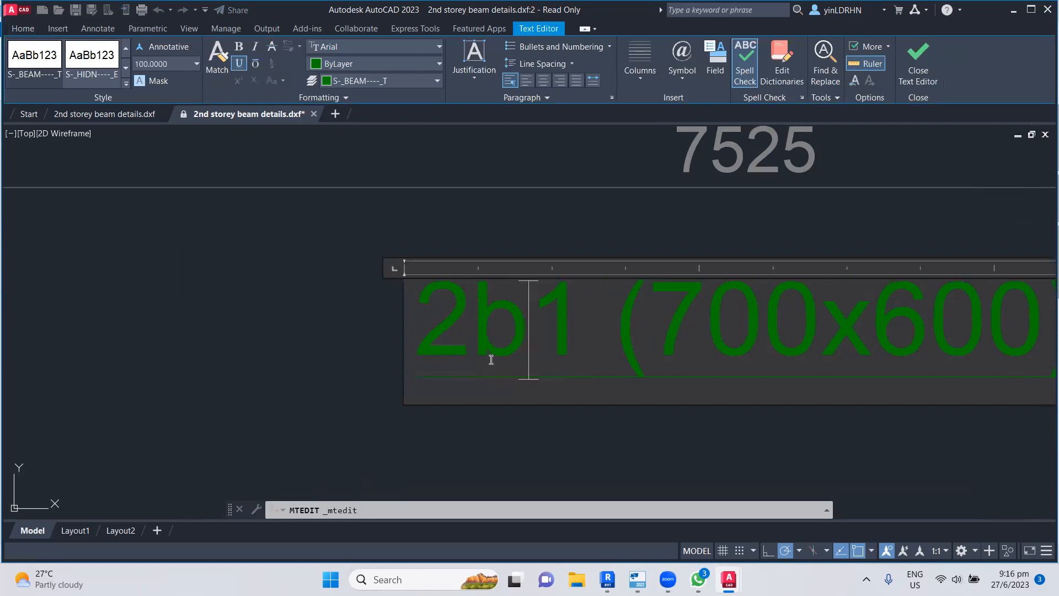
key("BackSpace")
type("B")
key("Return")
type("-1")
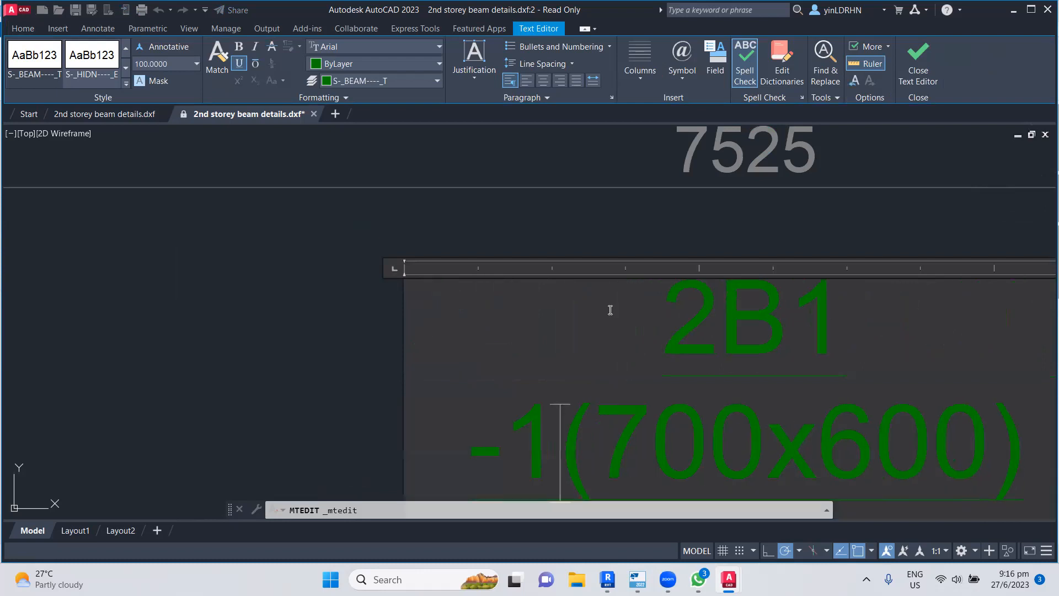
key("Return")
left_click(272, 339)
- Add the beam mark to the second span's label of the top elevation so it reads 2B1-2 (700x600)
scroll(282, 298, "down", 8)
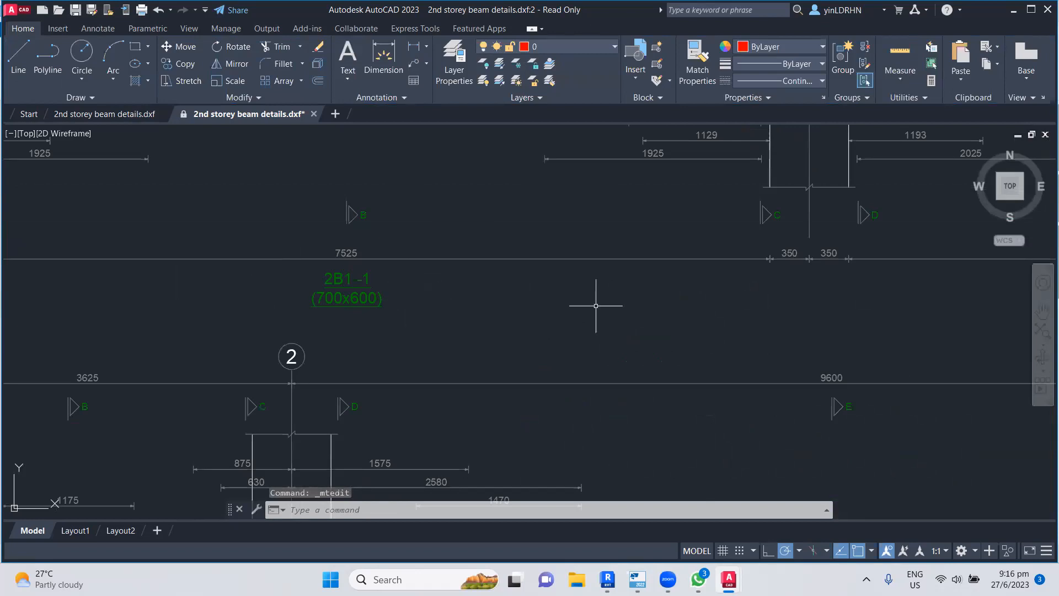
scroll(607, 292, "down", 6)
scroll(657, 245, "up", 8)
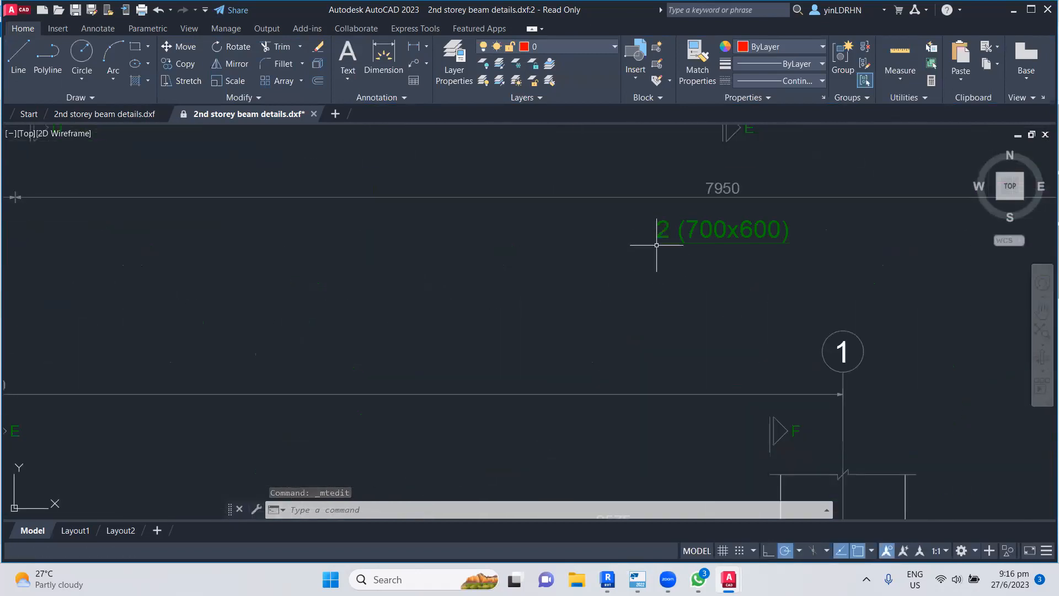
double_click(662, 234)
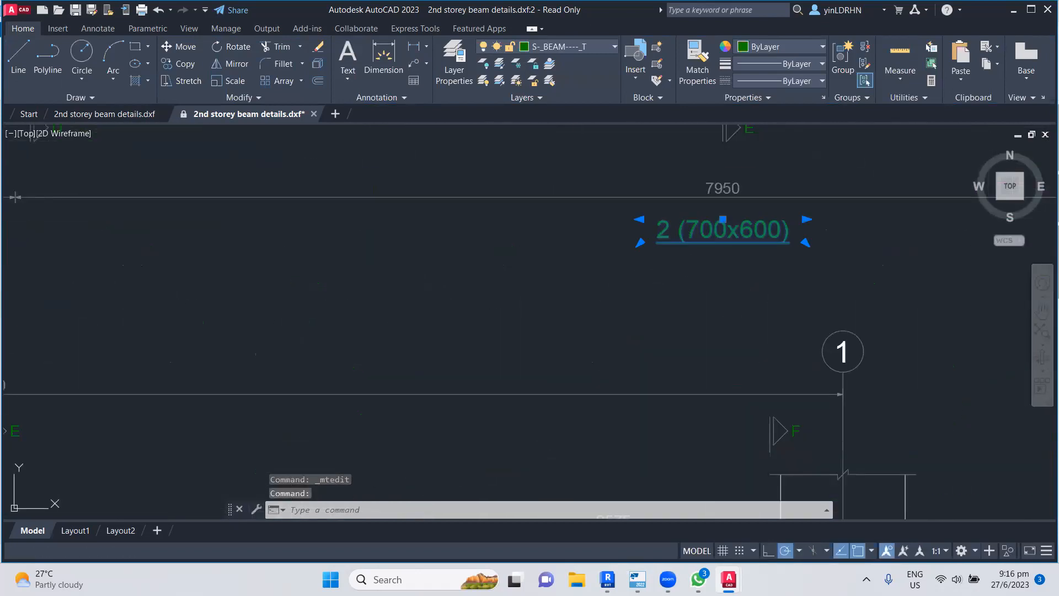
left_click(663, 232)
type("2B")
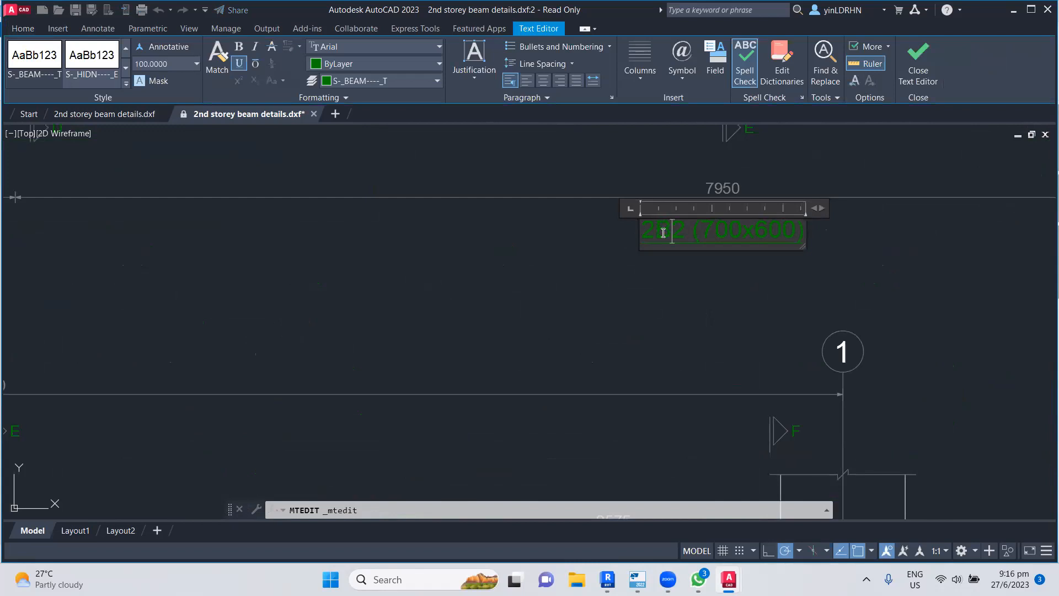
type("1-")
left_click(670, 298)
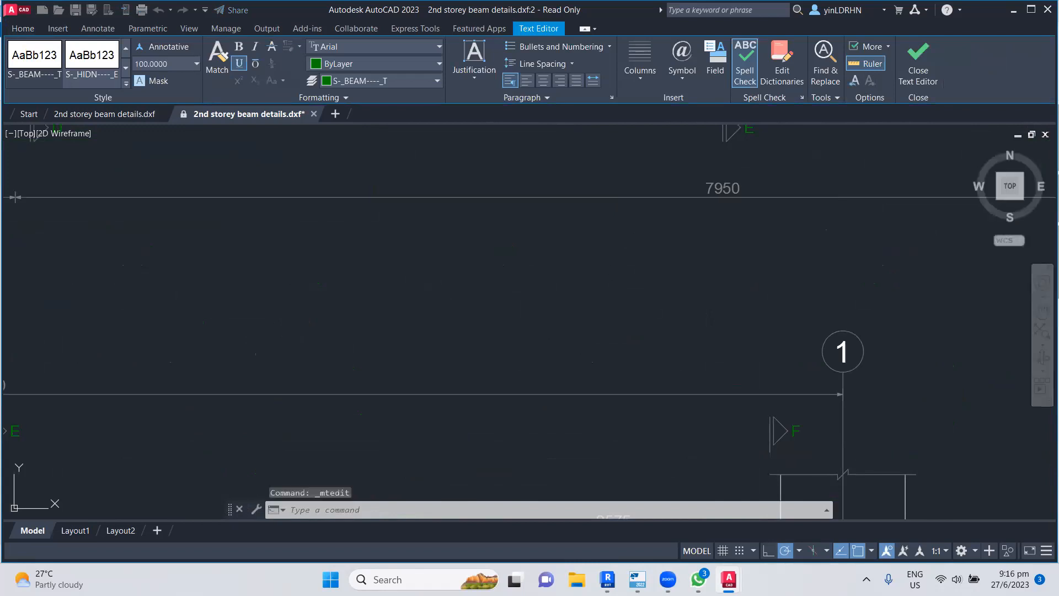
- Edit the third span's label of the top elevation to read 2B1-33 (700x600)
scroll(671, 298, "down", 6)
scroll(759, 280, "up", 6)
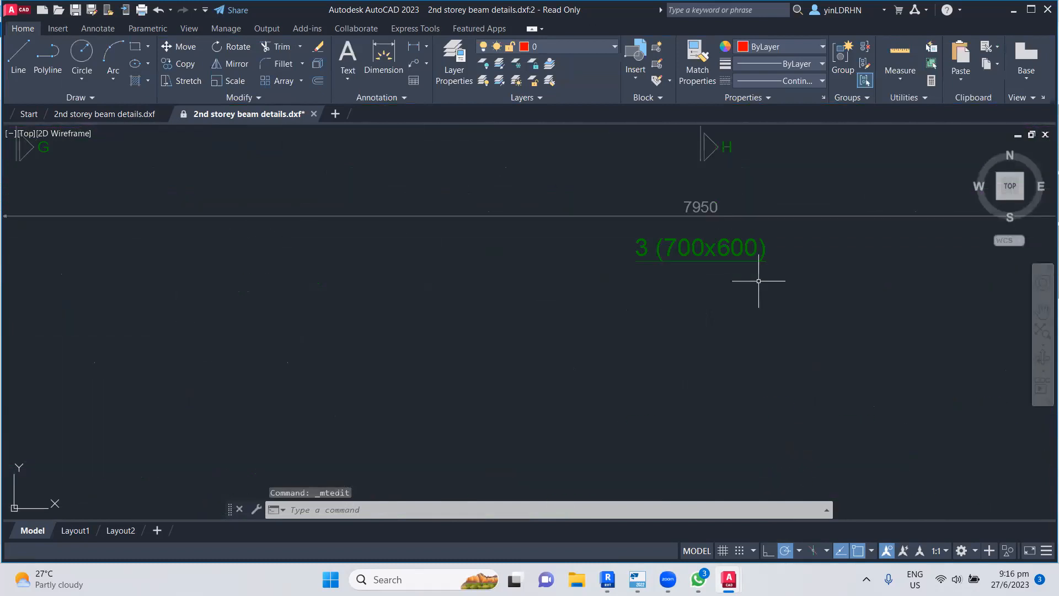
left_click(640, 248)
double_click(645, 248)
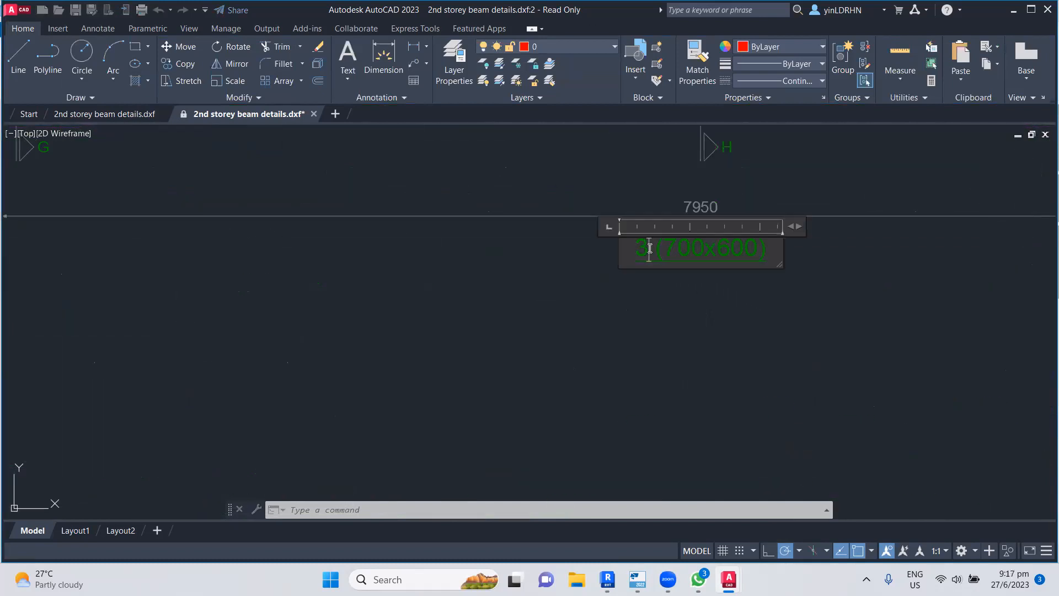
type("2B")
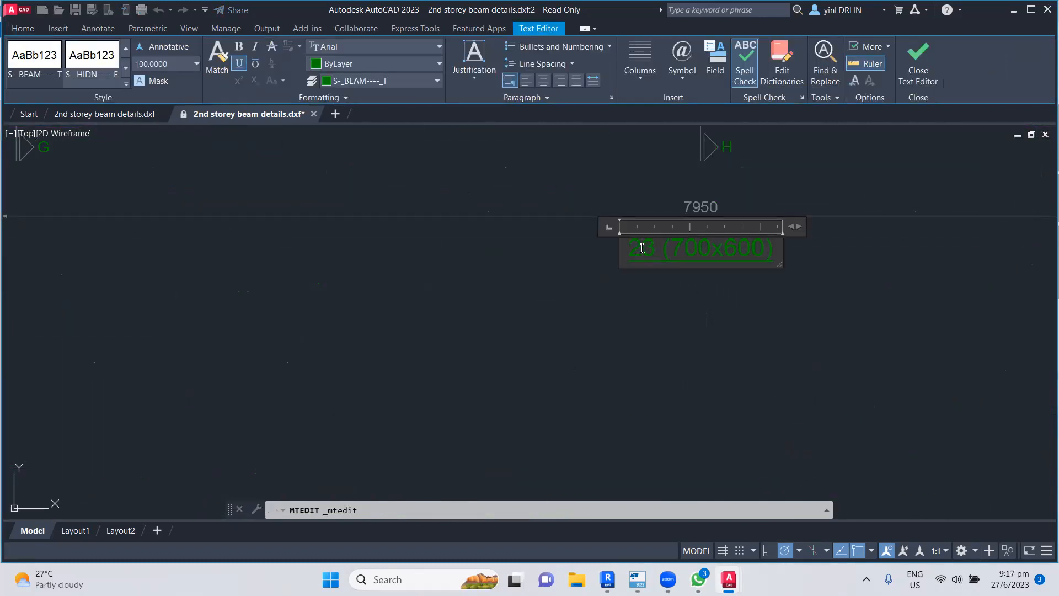
type("1-33")
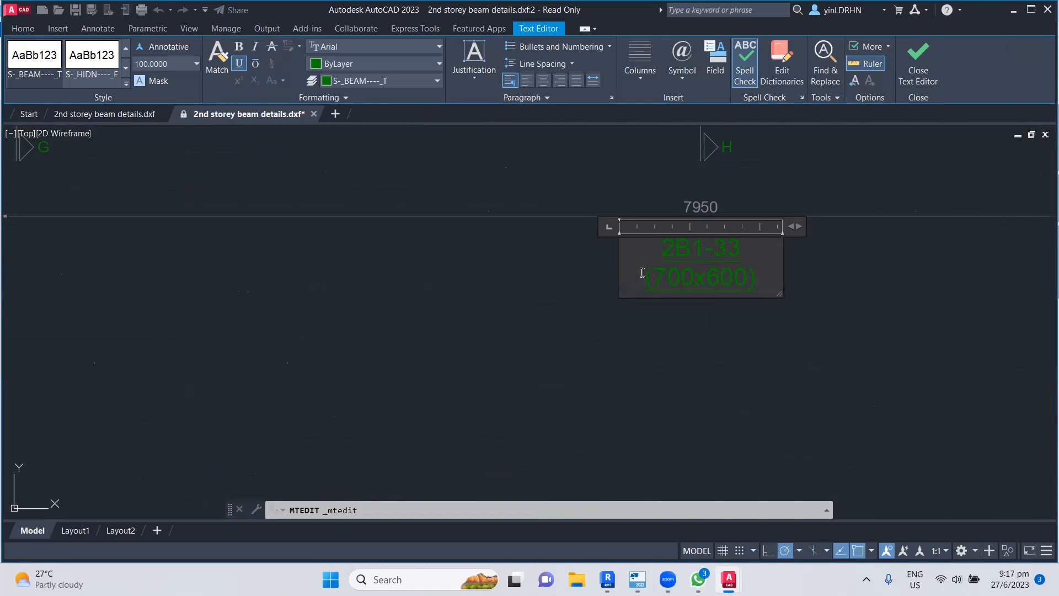
left_click(693, 336)
- Edit the fourth span's label of the top elevation to read 2B1-4 (700x600)
scroll(690, 347, "down", 8)
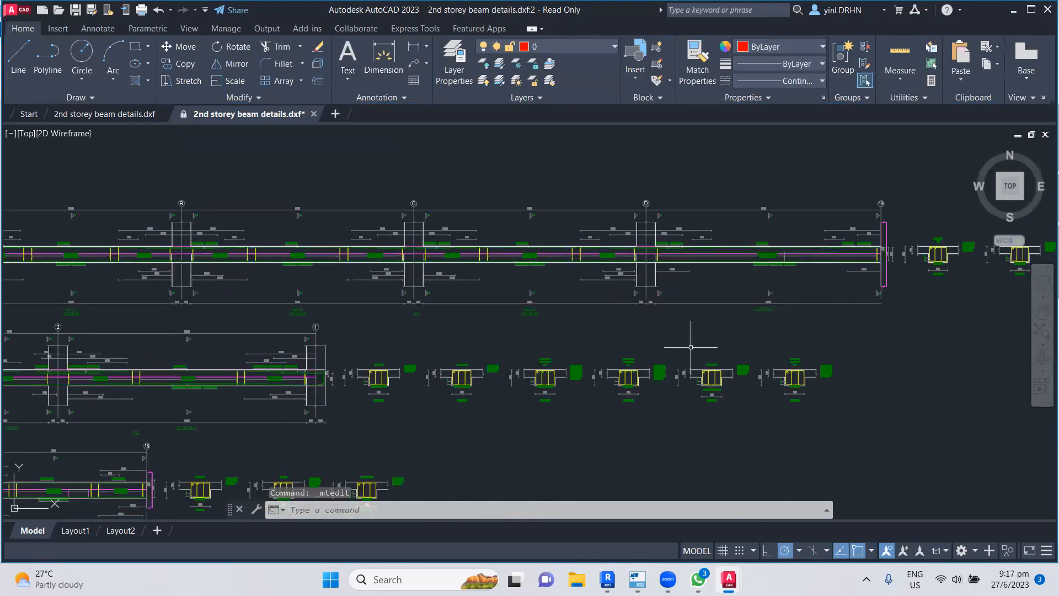
scroll(760, 314, "up", 10)
double_click(666, 299)
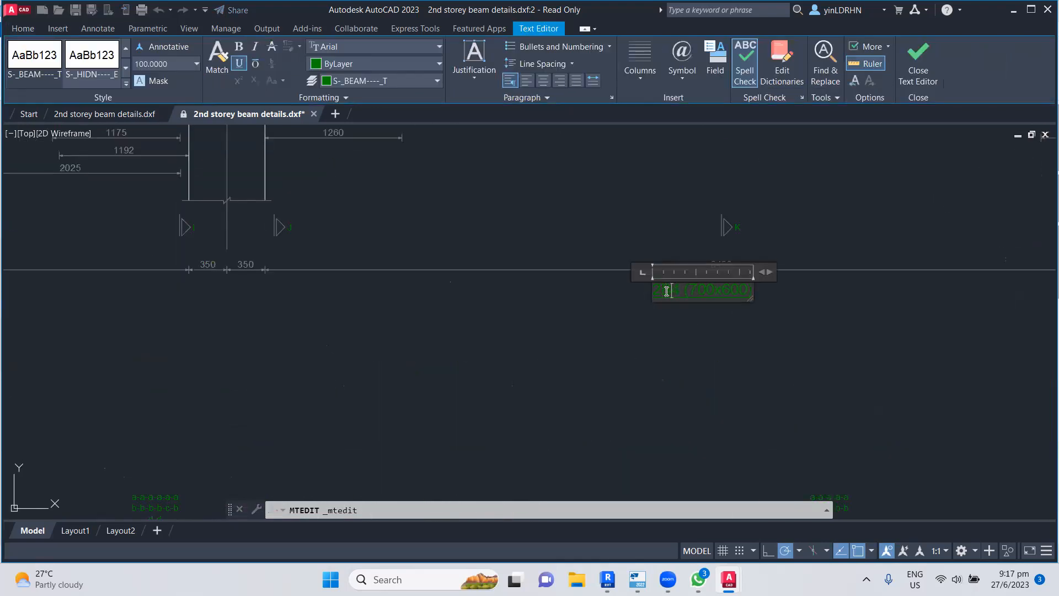
left_click(666, 291)
left_click(761, 416)
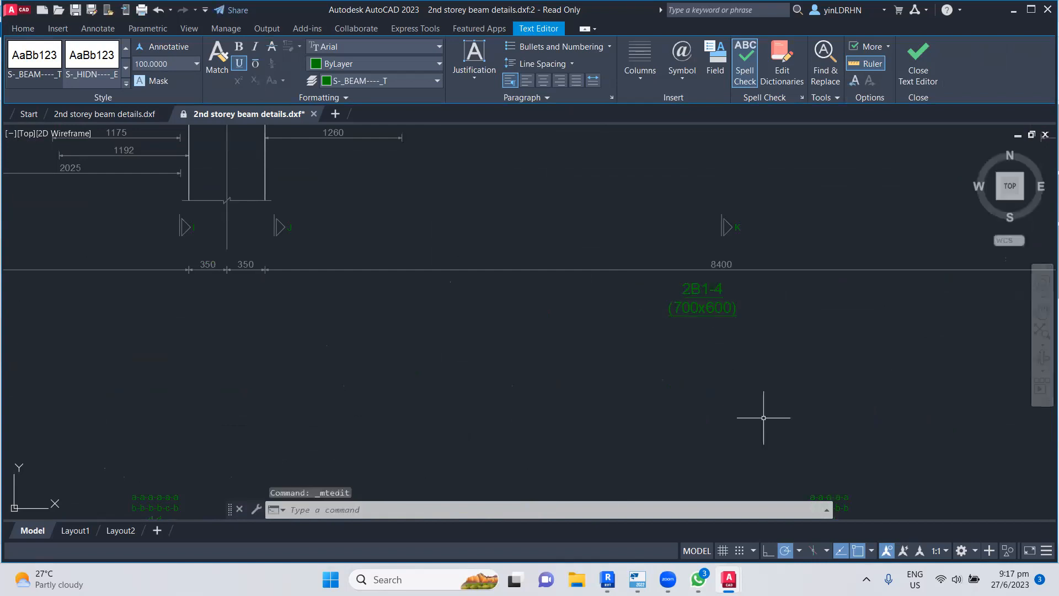
- Delete the separate 2B1 beam mark below the top elevation
scroll(859, 321, "down", 10)
scroll(700, 307, "up", 10)
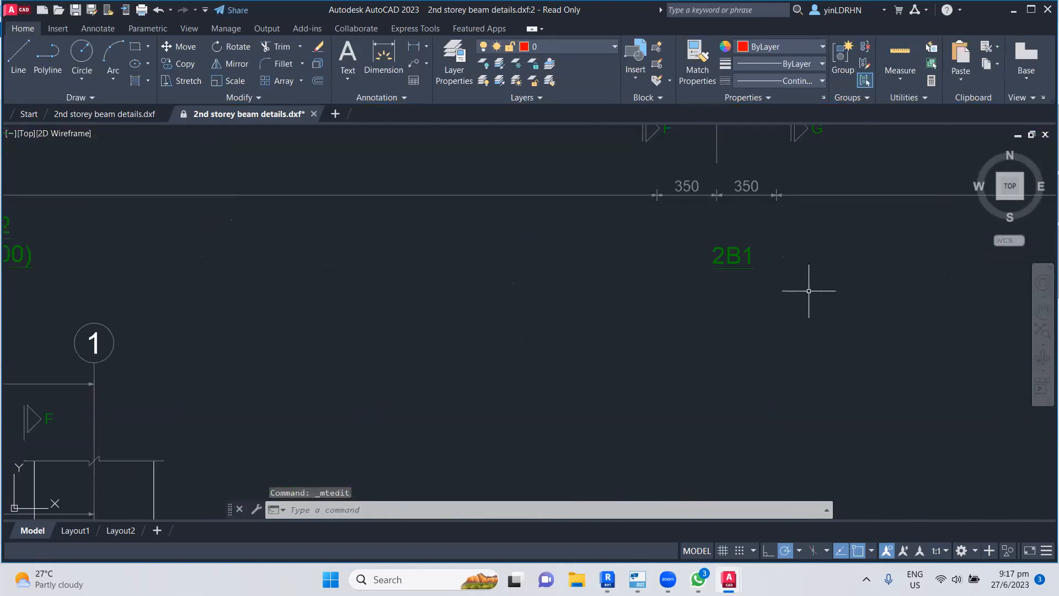
left_click(690, 240)
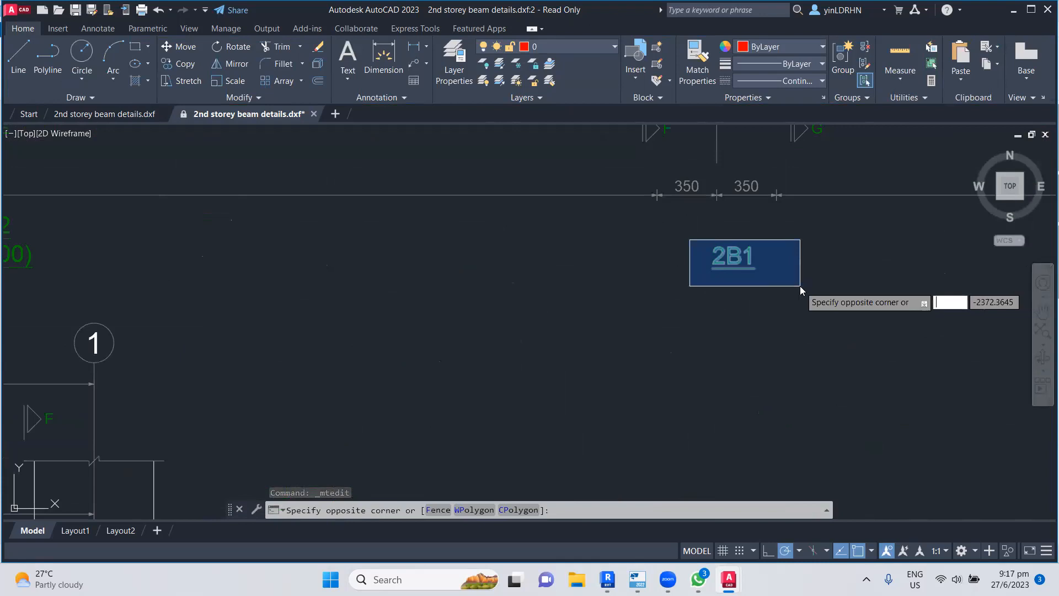
left_click(800, 285)
key("Delete")
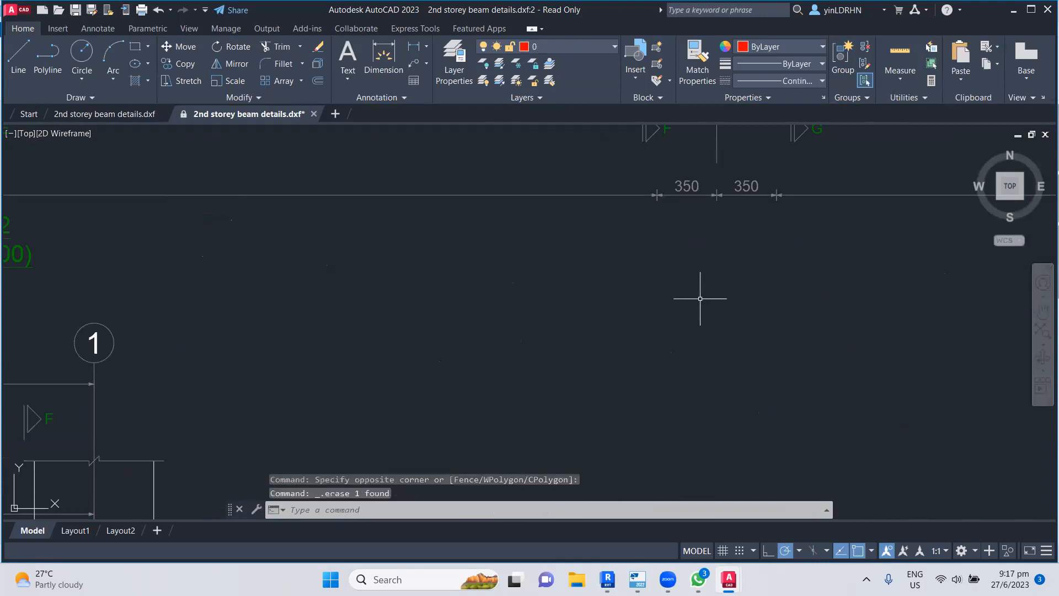
- Edit the first span's label of the beam elevation between grids 12 and 1 to read 2B2-1 (750x600)
scroll(684, 296, "down", 6)
middle_click_drag(449, 317, 685, 326)
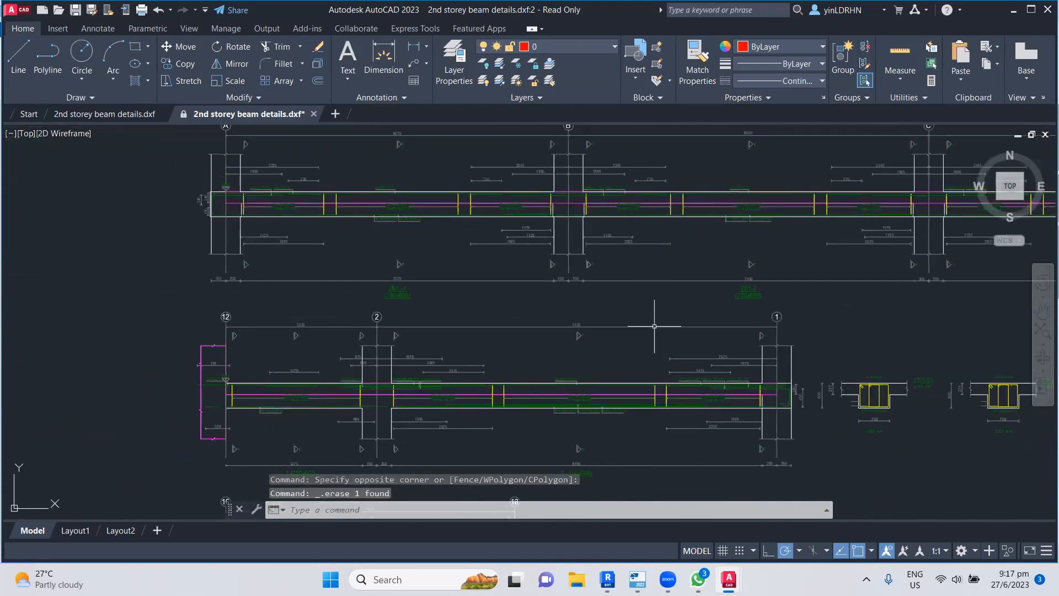
scroll(444, 187, "up", 5)
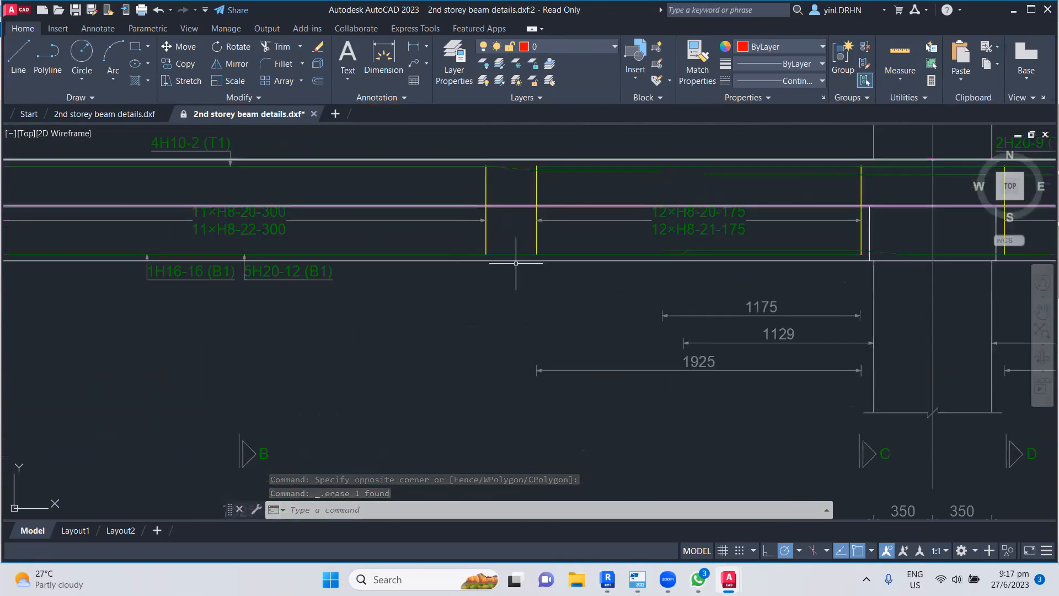
scroll(513, 267, "down", 5)
middle_click_drag(502, 283, 545, 293)
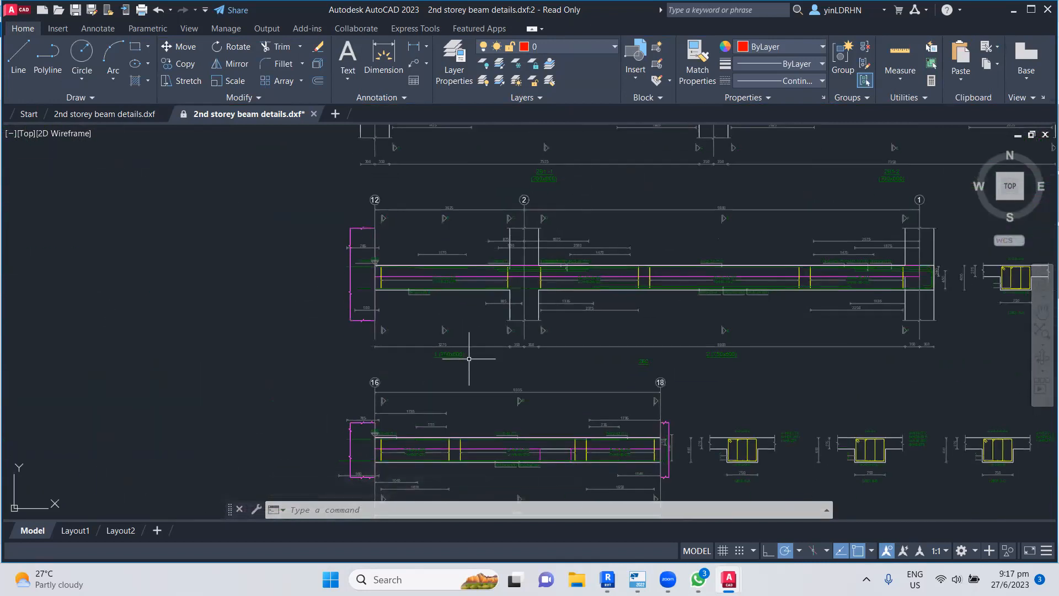
scroll(446, 365, "up", 4)
scroll(446, 364, "up", 4)
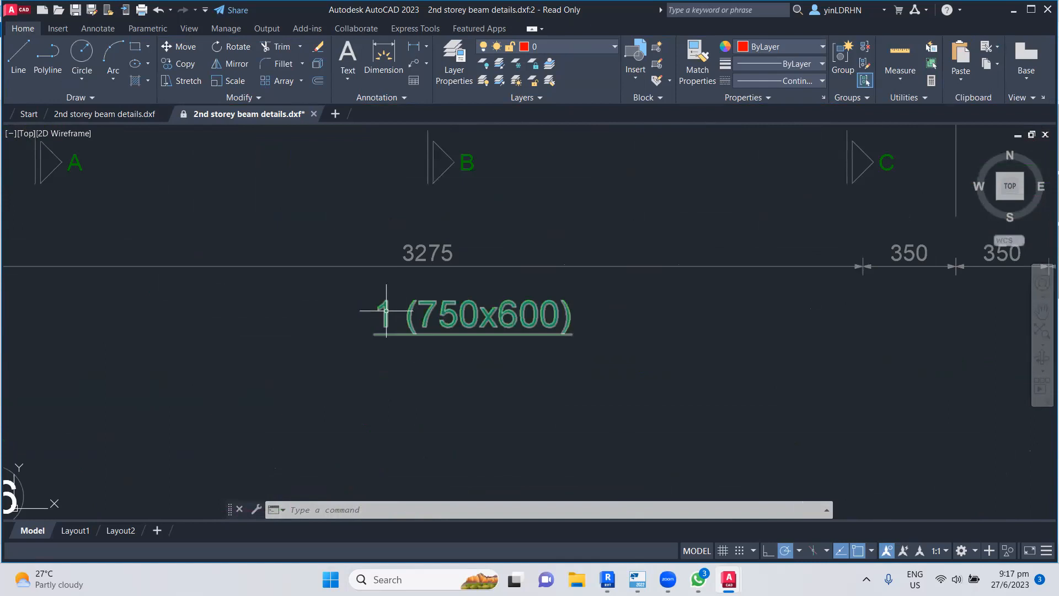
double_click(407, 344)
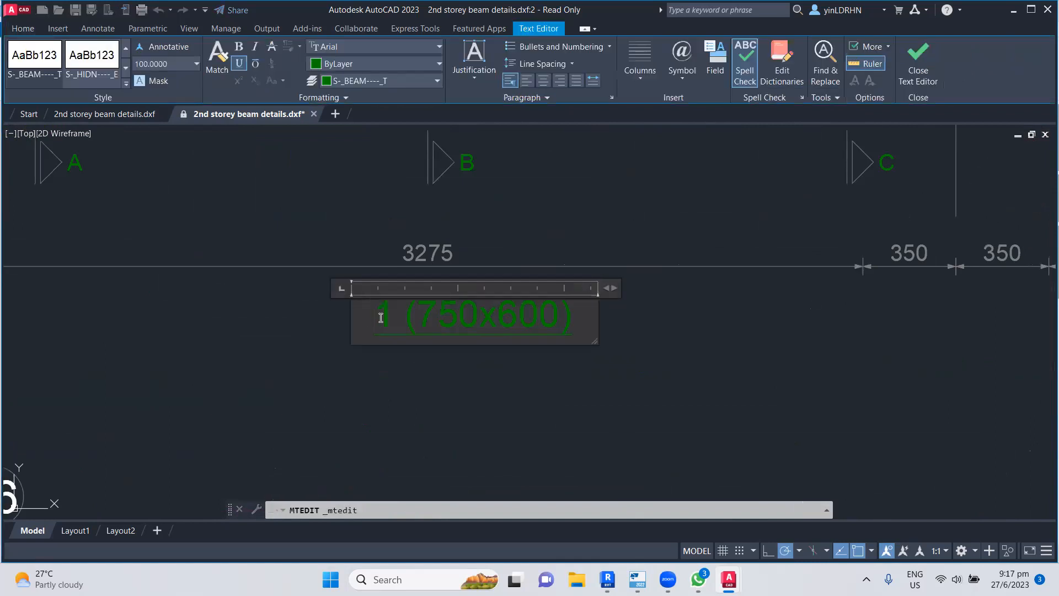
type("2B2-")
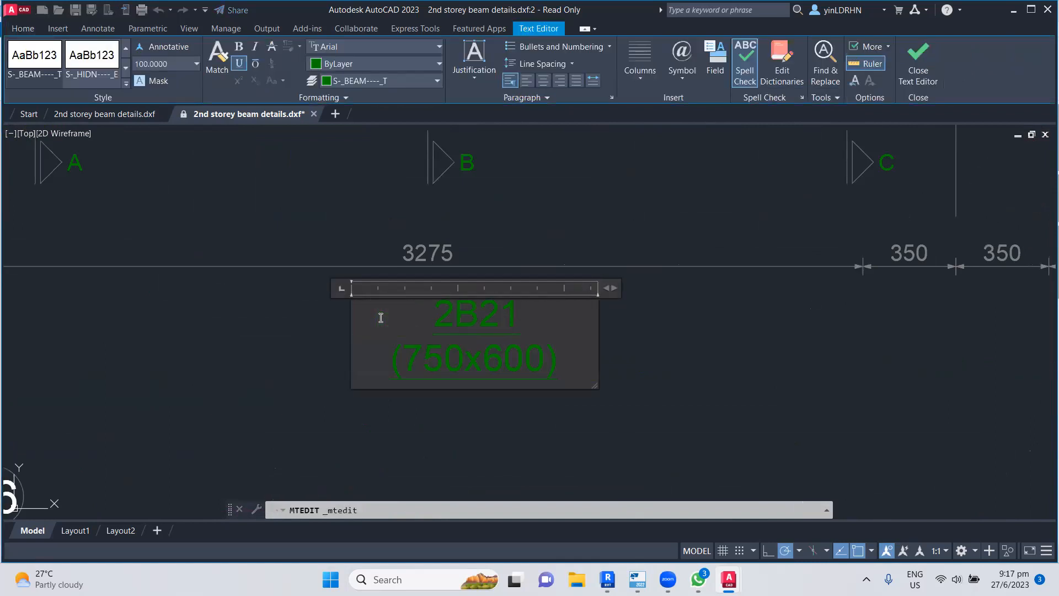
left_click(691, 354)
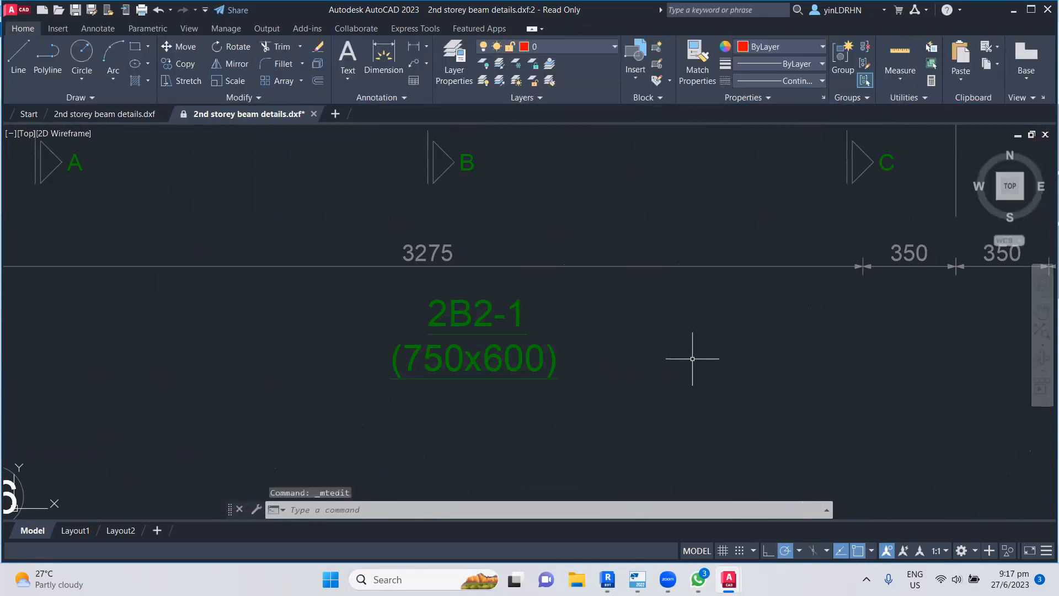
- Delete the separate 2B2 beam mark between the two span labels of the second elevation
scroll(691, 355, "down", 4)
left_click(641, 320)
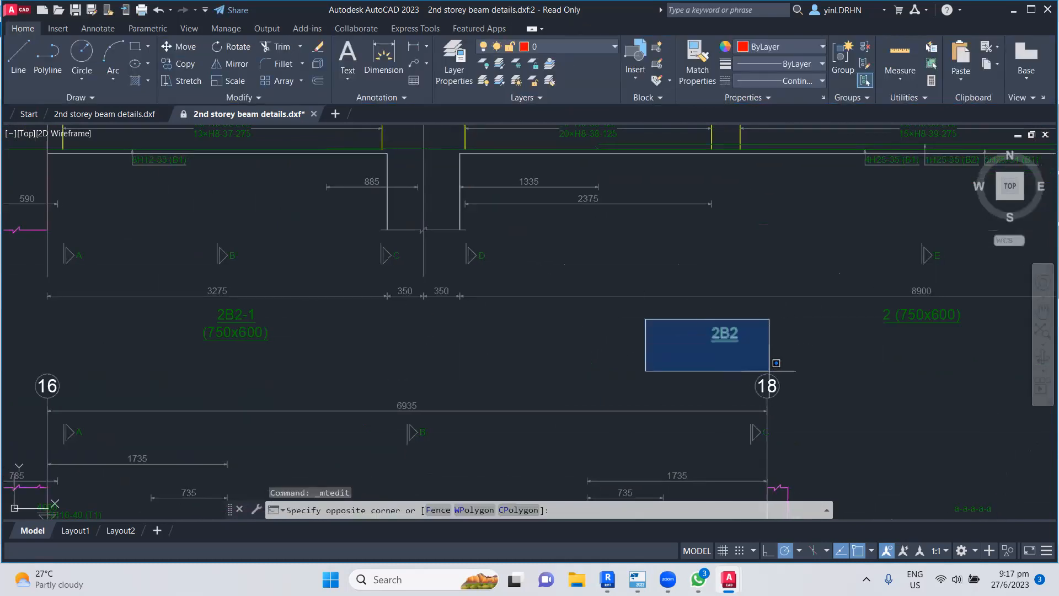
left_click(764, 369)
left_click(690, 311)
left_click(793, 362)
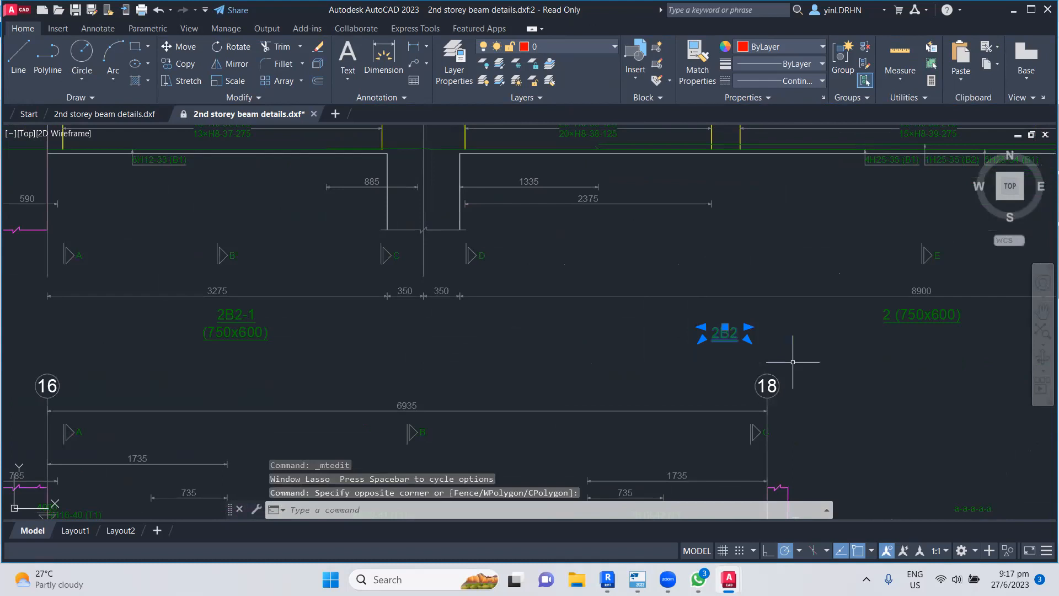
key("Delete")
- Edit the second span's label of the second elevation to read 2B2-2 (750x600)
middle_click_drag(792, 360, 610, 371)
scroll(578, 320, "up", 4)
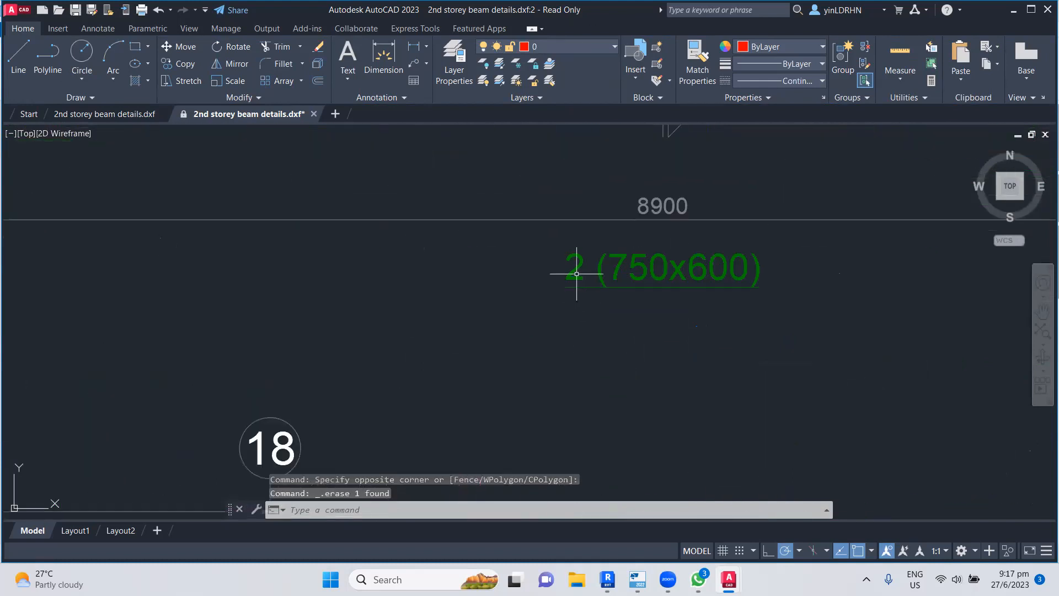
double_click(577, 273)
type("2B2-2")
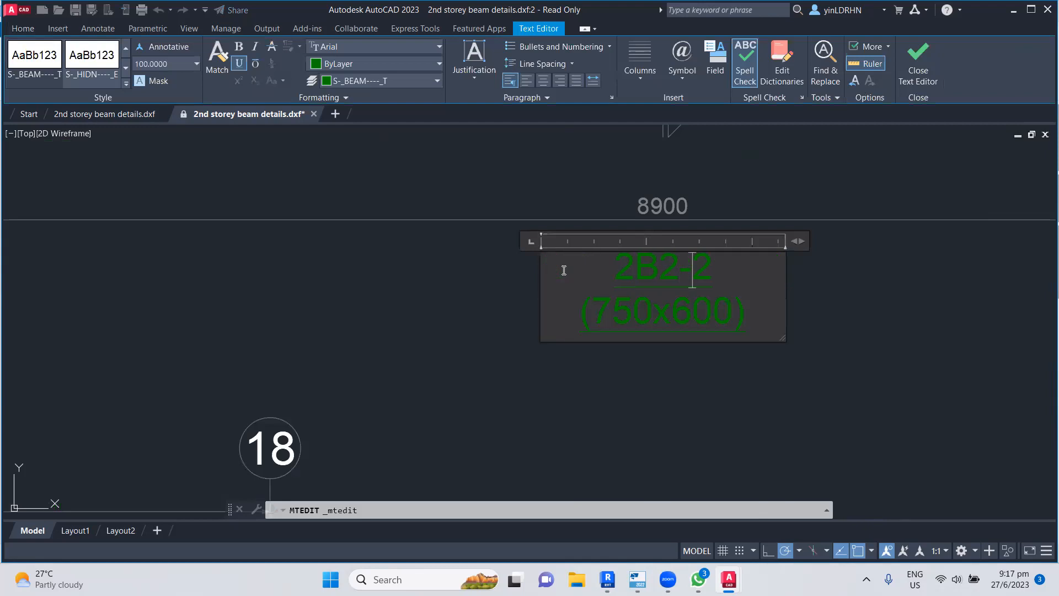
left_click(556, 395)
- Edit the label of the single-span beam elevation between grids 16 and 18 to read 2B3 (750x600)
scroll(657, 379, "down", 8)
middle_click_drag(657, 378, 568, 372)
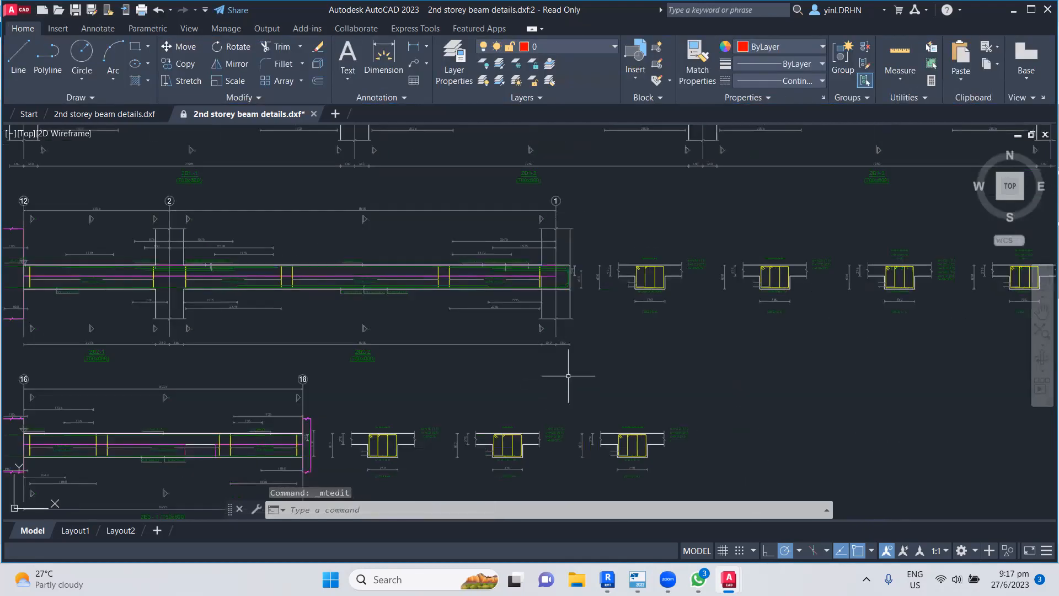
scroll(545, 355, "up", 10)
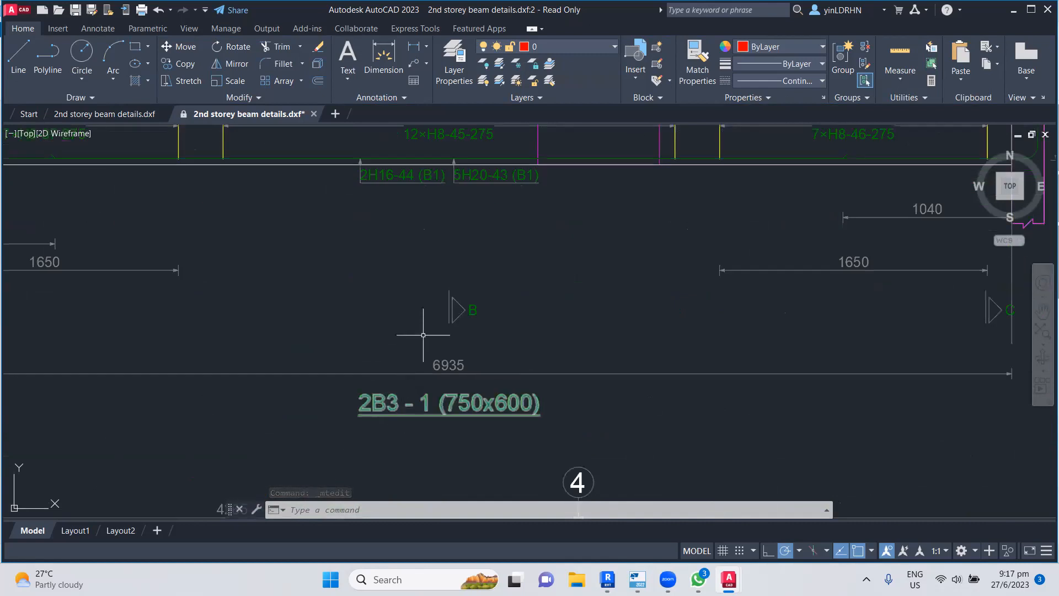
scroll(427, 325, "down", 3)
scroll(419, 389, "up", 4)
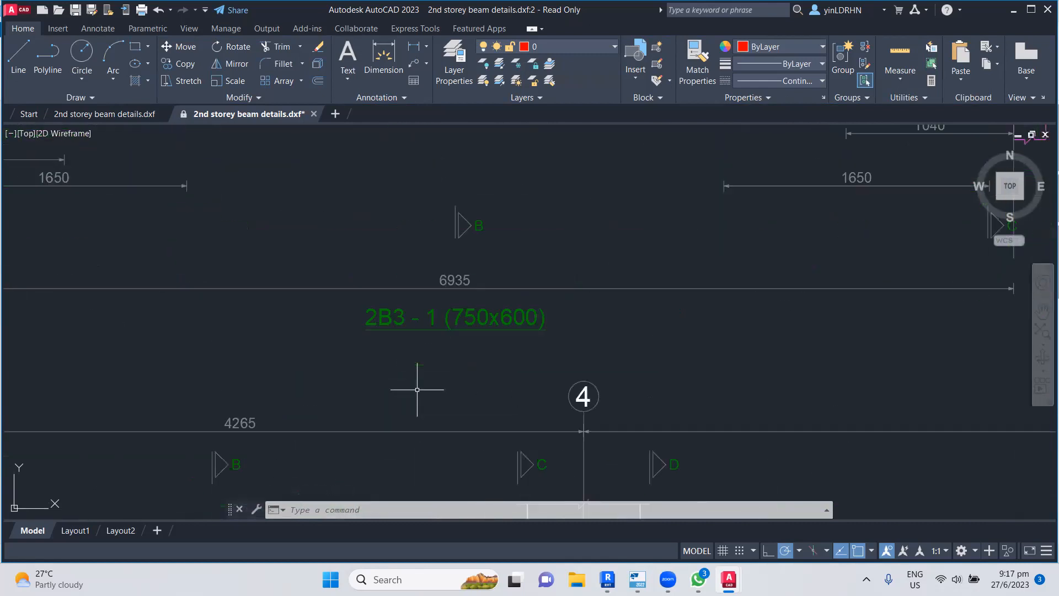
double_click(433, 319)
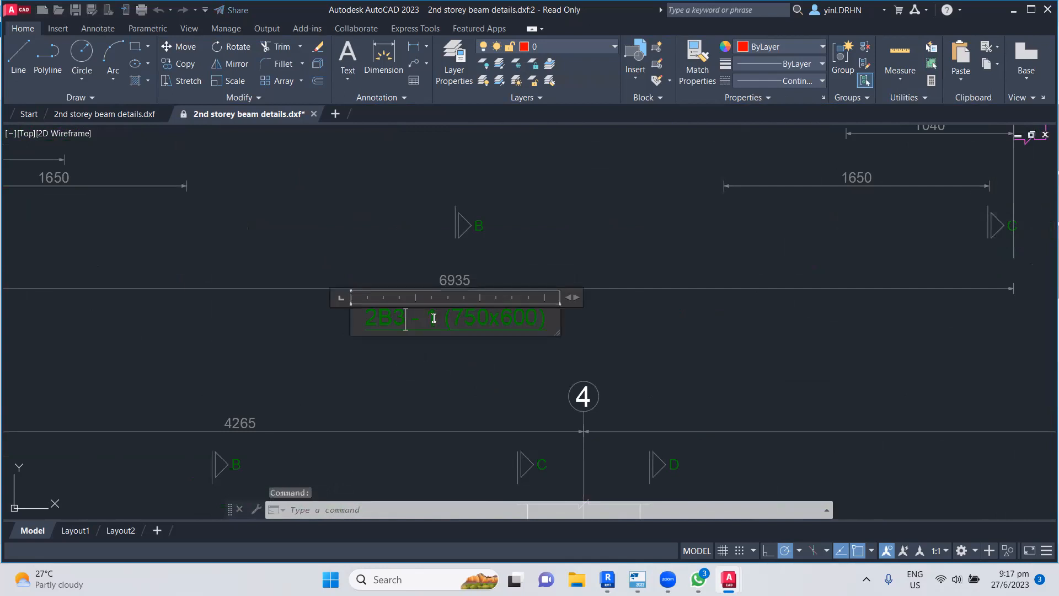
key("BackSpace")
key("BackSpace")
key("BackSpace")
key("BackSpace")
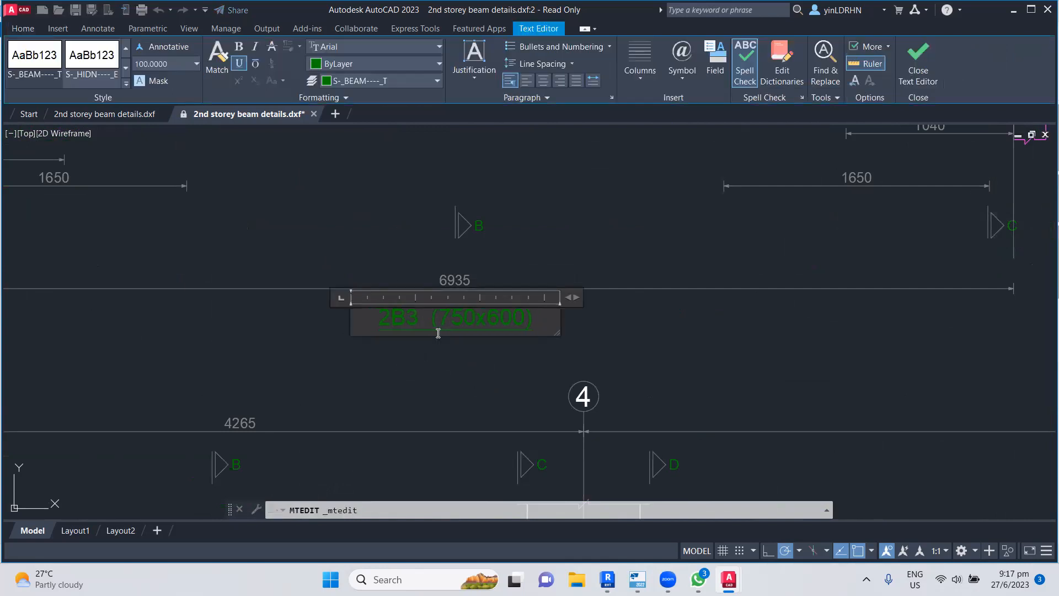
left_click(454, 386)
- Examine the span labels and beam mark of the elevation starting at grid 5 against the neighbouring beam elevations
scroll(455, 393, "down", 4)
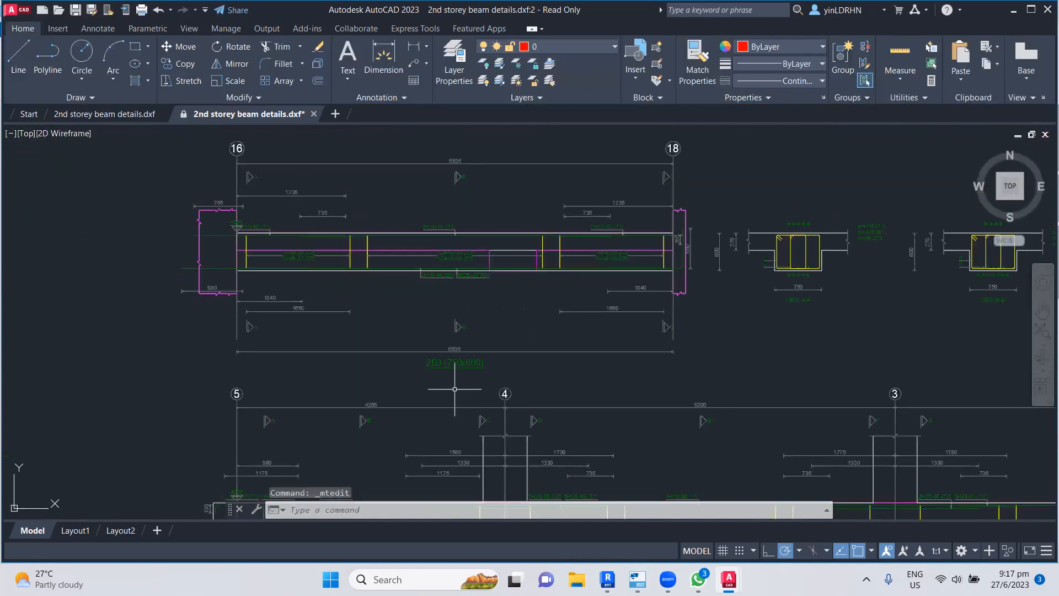
middle_click_drag(605, 388, 568, 228)
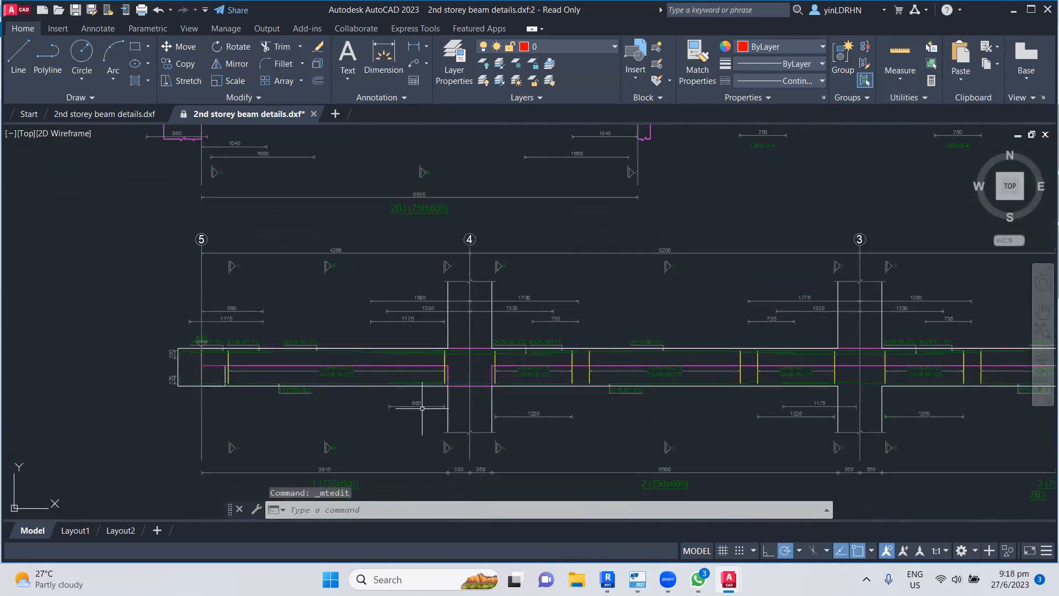
middle_click_drag(423, 408, 387, 328)
middle_click_drag(698, 389, 379, 331)
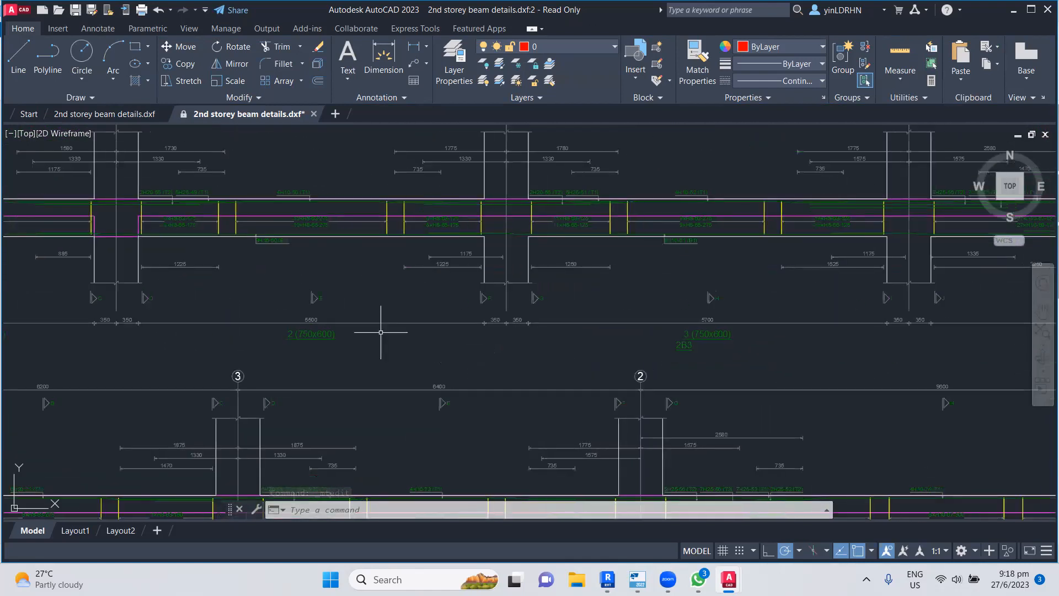
scroll(416, 337, "down", 4)
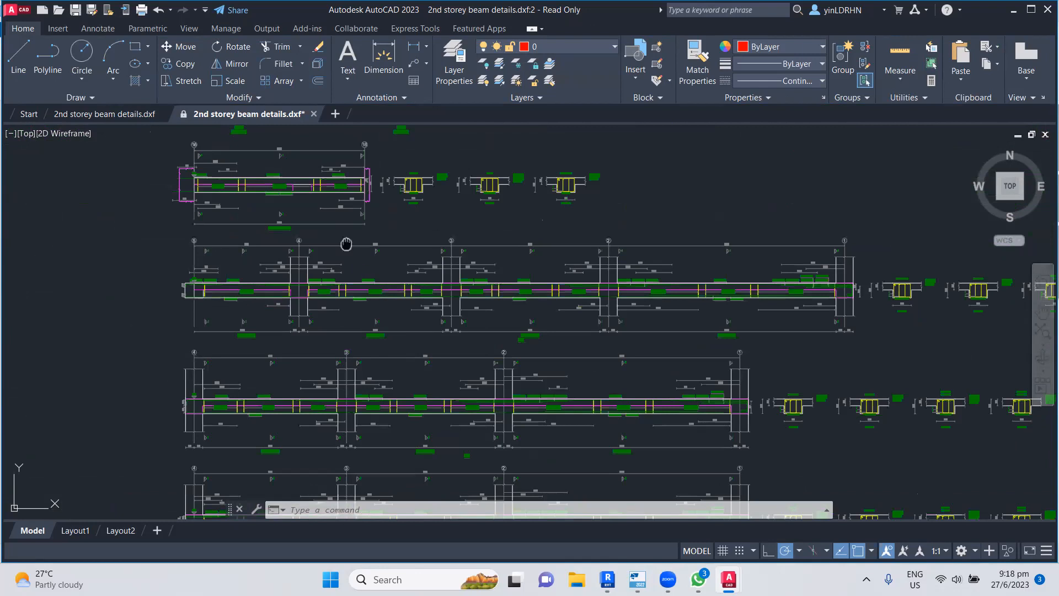
middle_click_drag(345, 244, 413, 292)
scroll(293, 249, "up", 4)
middle_click_drag(309, 284, 318, 340)
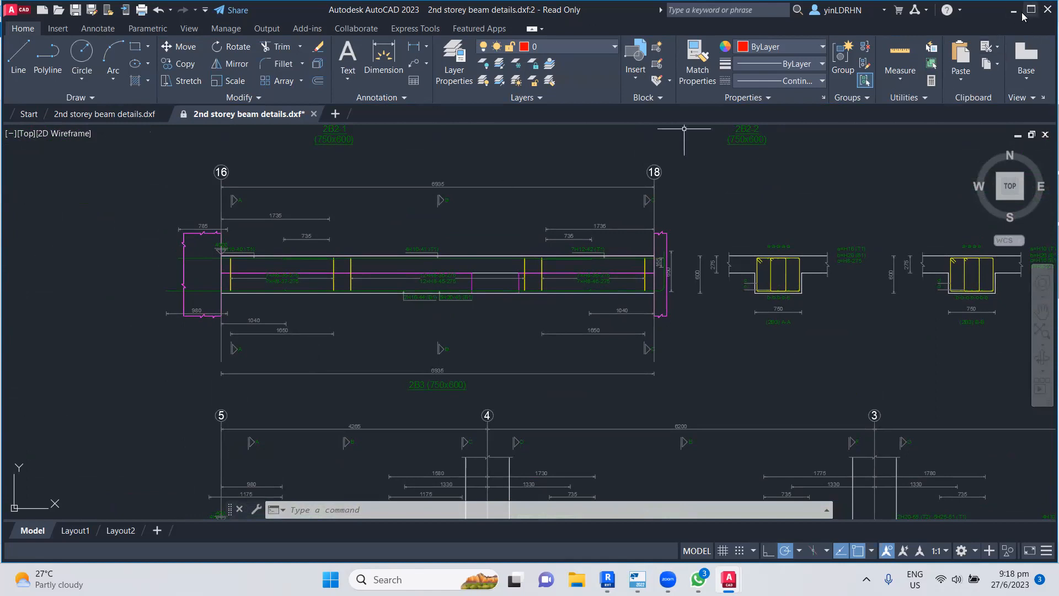
- Switch to Tekla Structural Designer and dismiss the Drawing Management dialog without saving changes
mouse_move(638, 580)
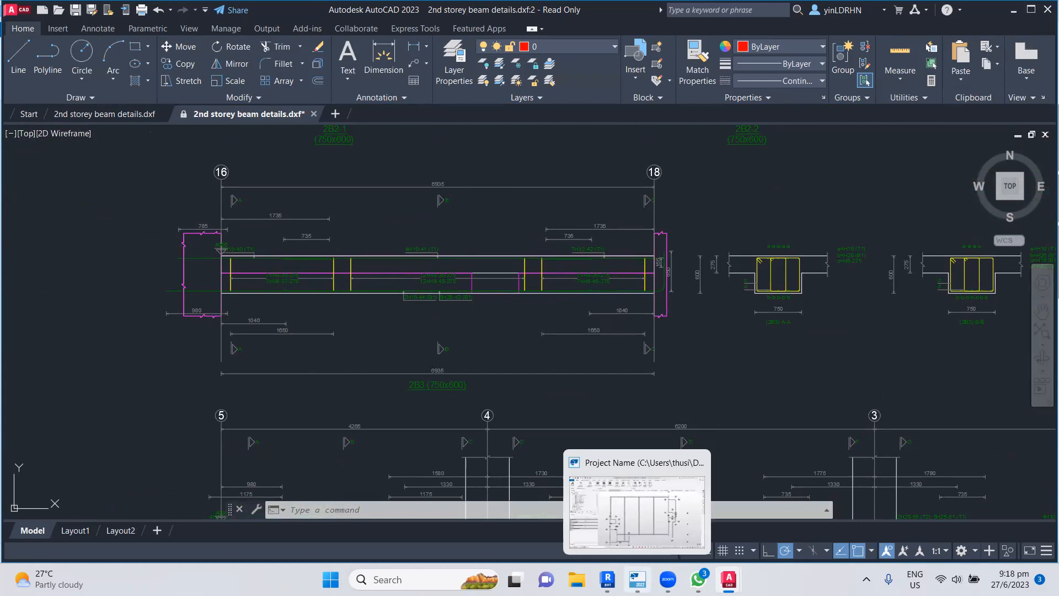
left_click(637, 513)
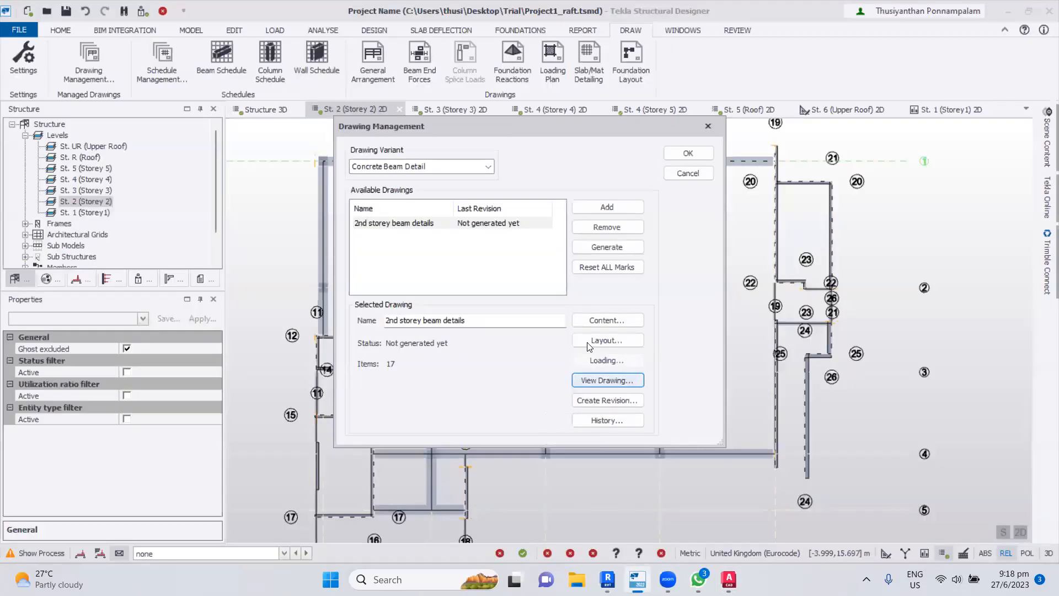
left_click(688, 173)
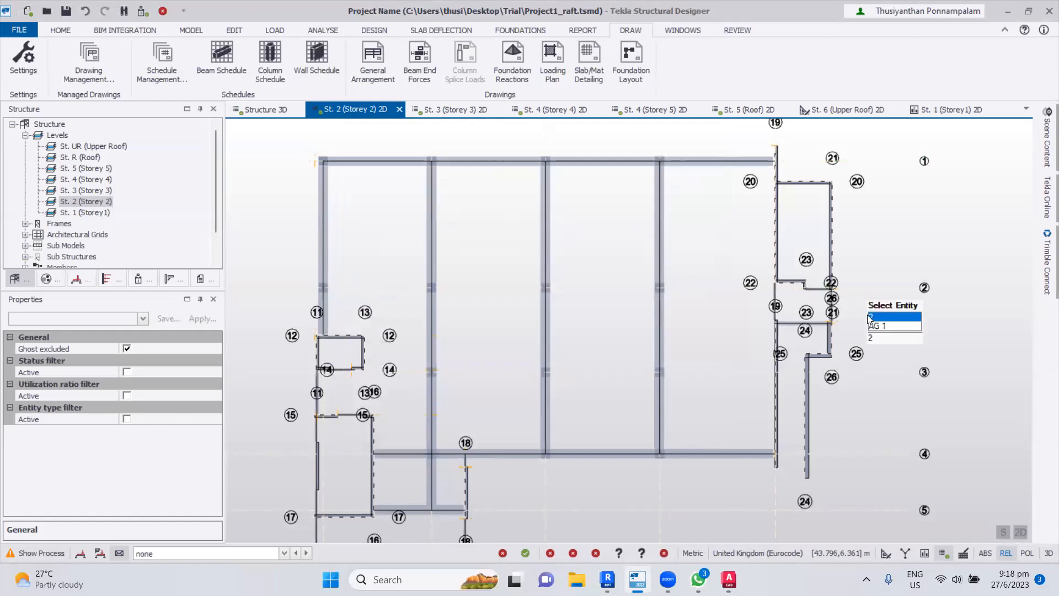
- Examine the beams and walls around grids 16, 17 and 18 on the Storey 2 plan
middle_click_drag(883, 399, 891, 316)
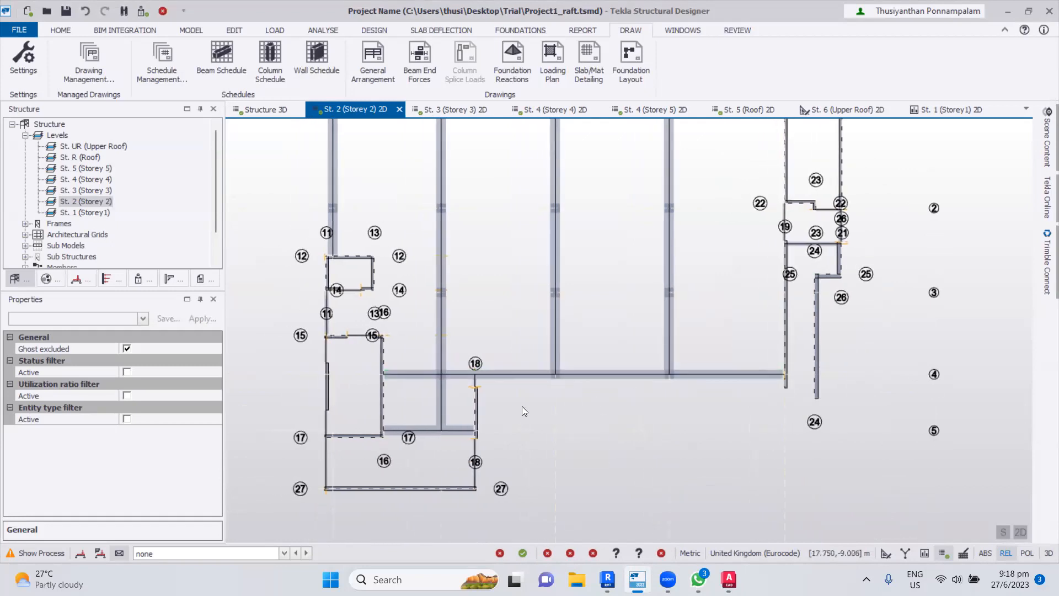
mouse_move(318, 436)
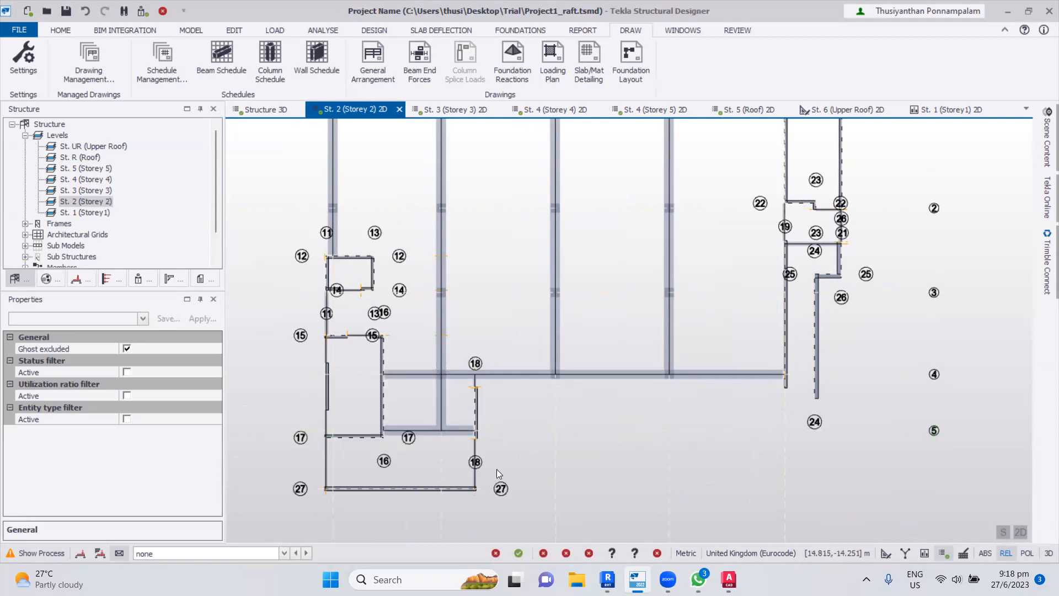
scroll(499, 456, "up", 2)
mouse_move(457, 362)
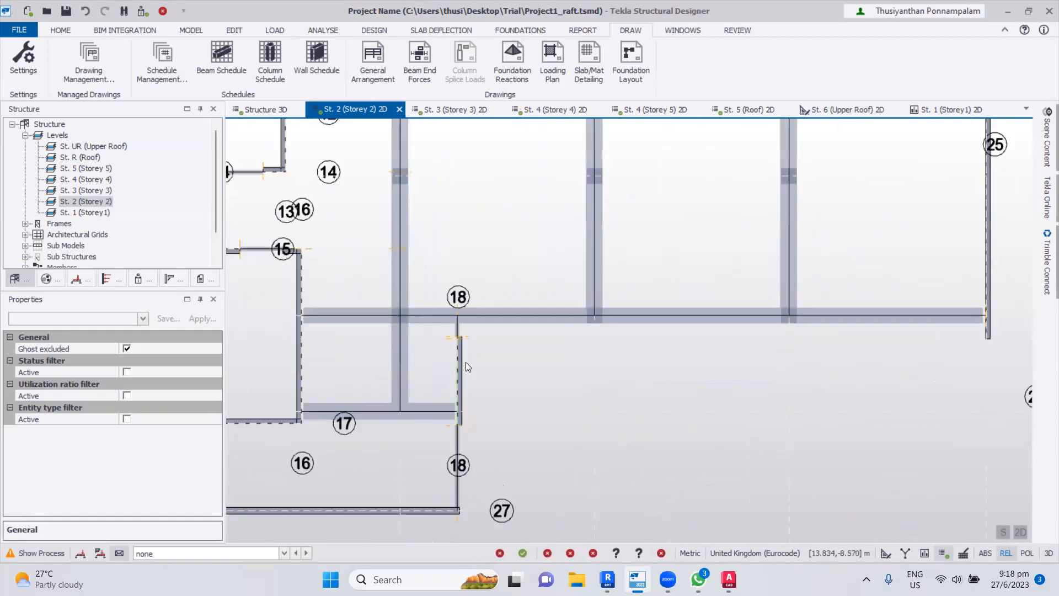
scroll(471, 366, "up", 2)
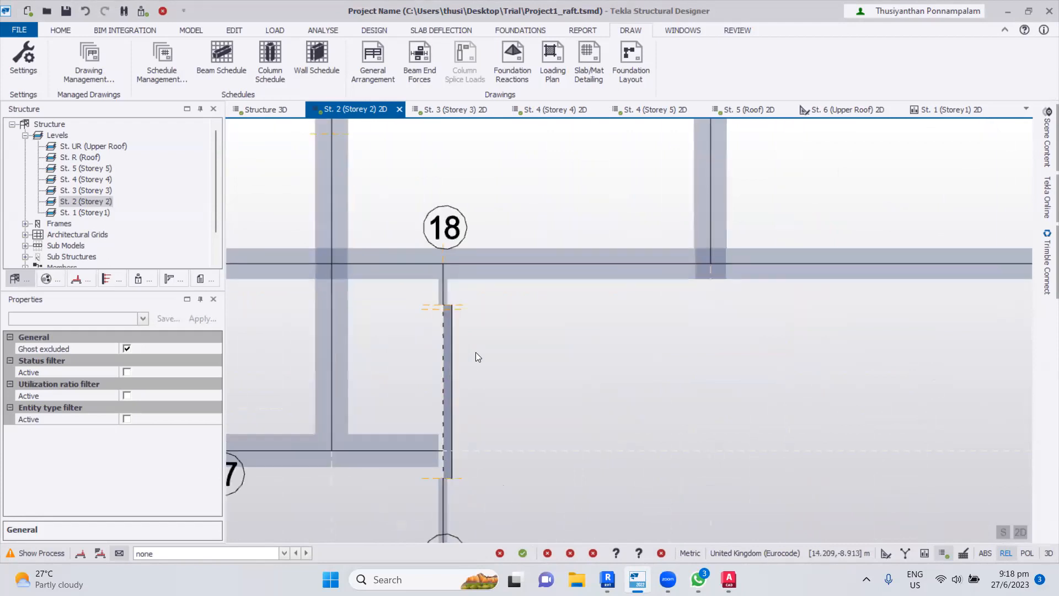
mouse_move(446, 285)
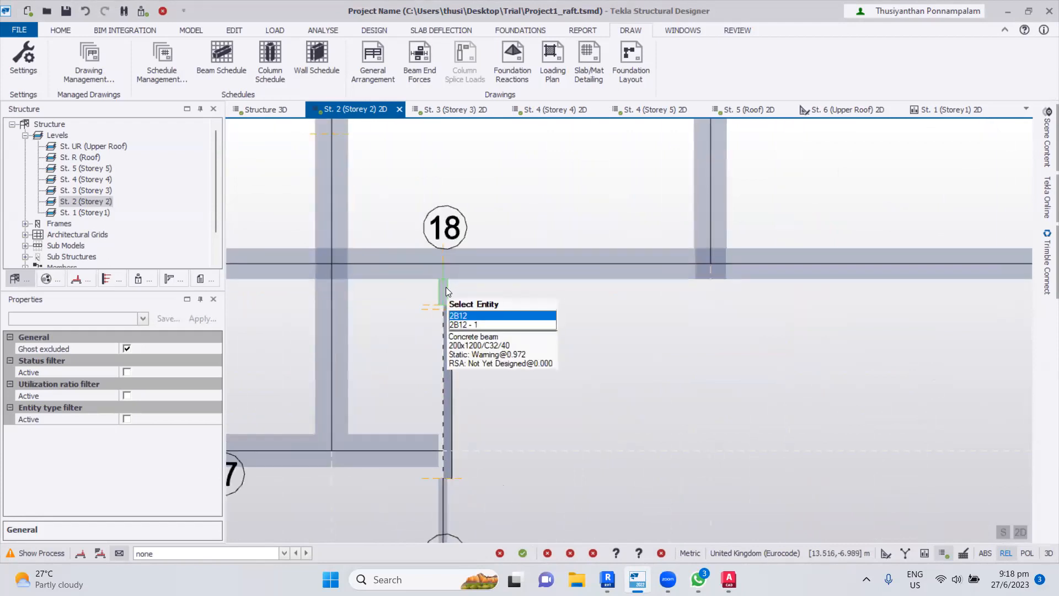
scroll(524, 294, "down", 1)
scroll(529, 301, "down", 4)
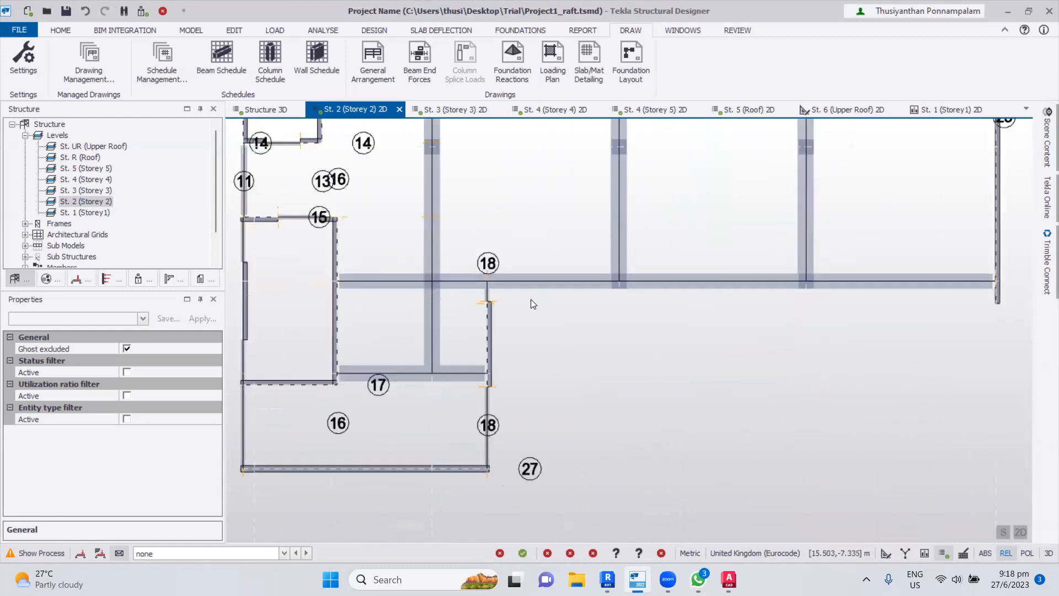
mouse_move(485, 281)
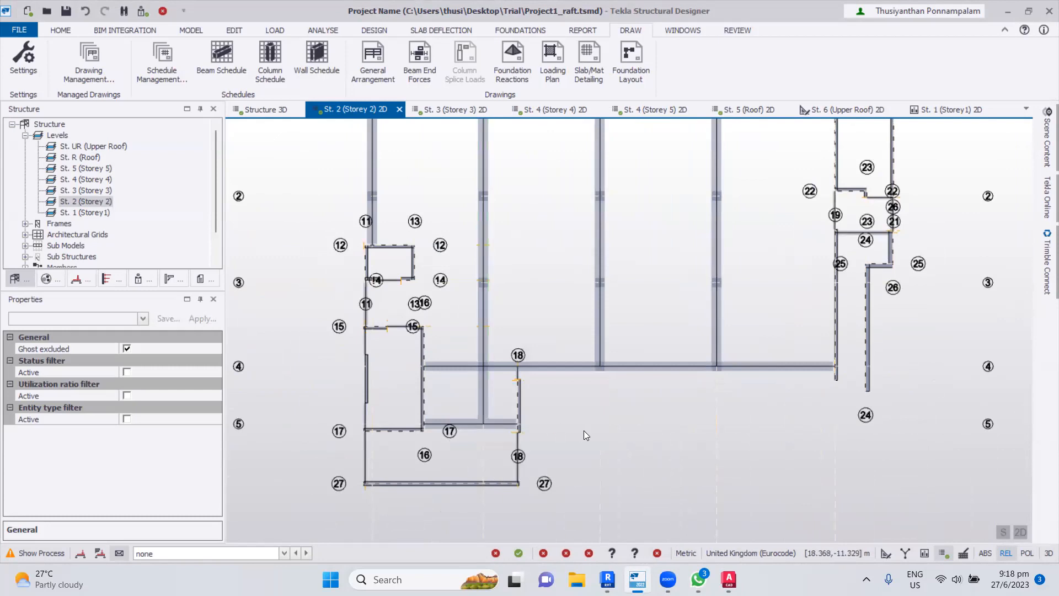
left_click(427, 454)
scroll(560, 438, "up", 1)
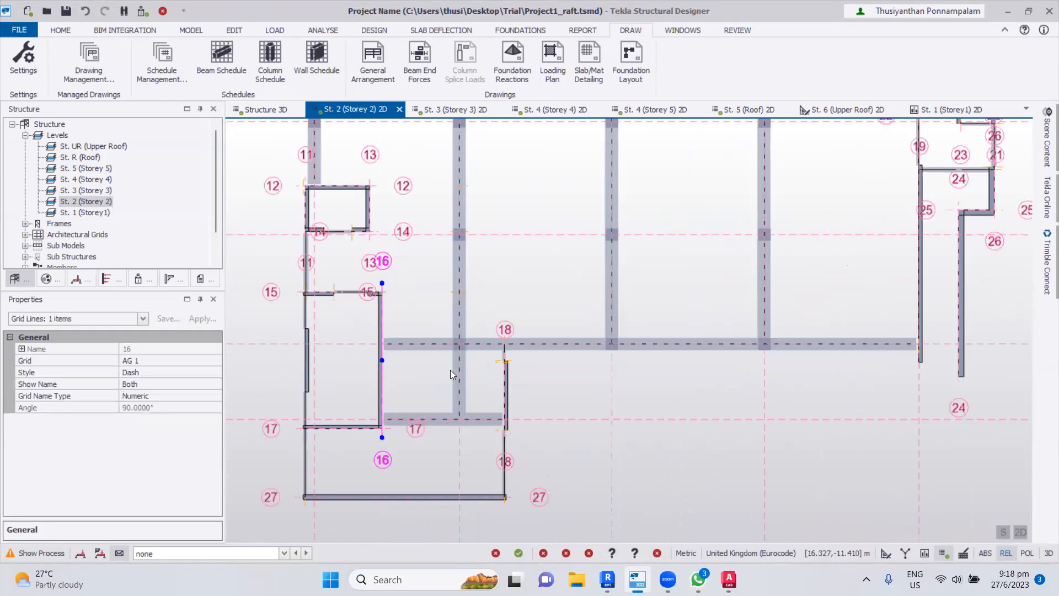
mouse_move(423, 352)
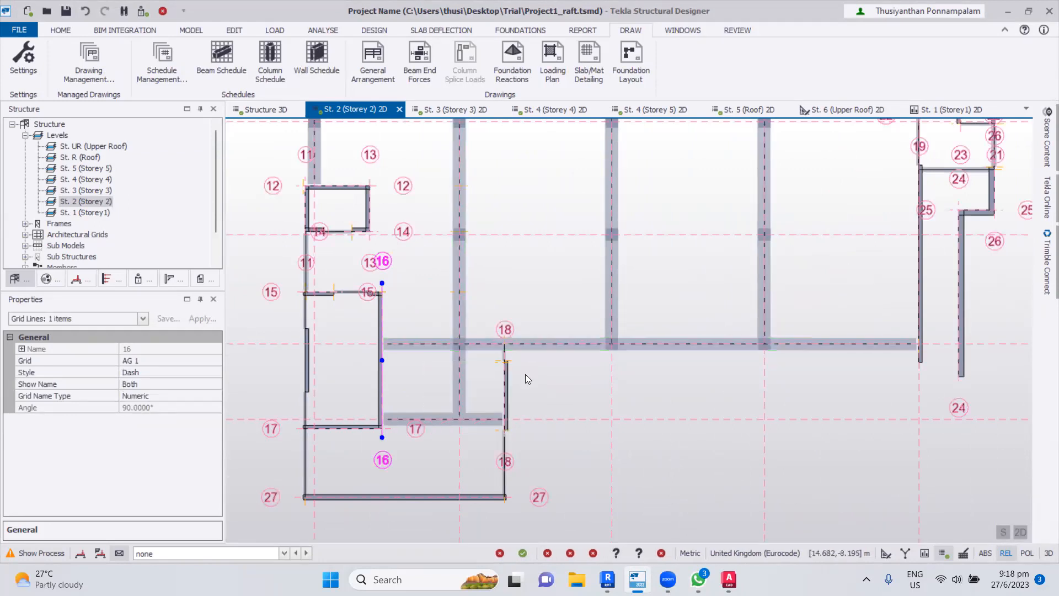
key("Escape")
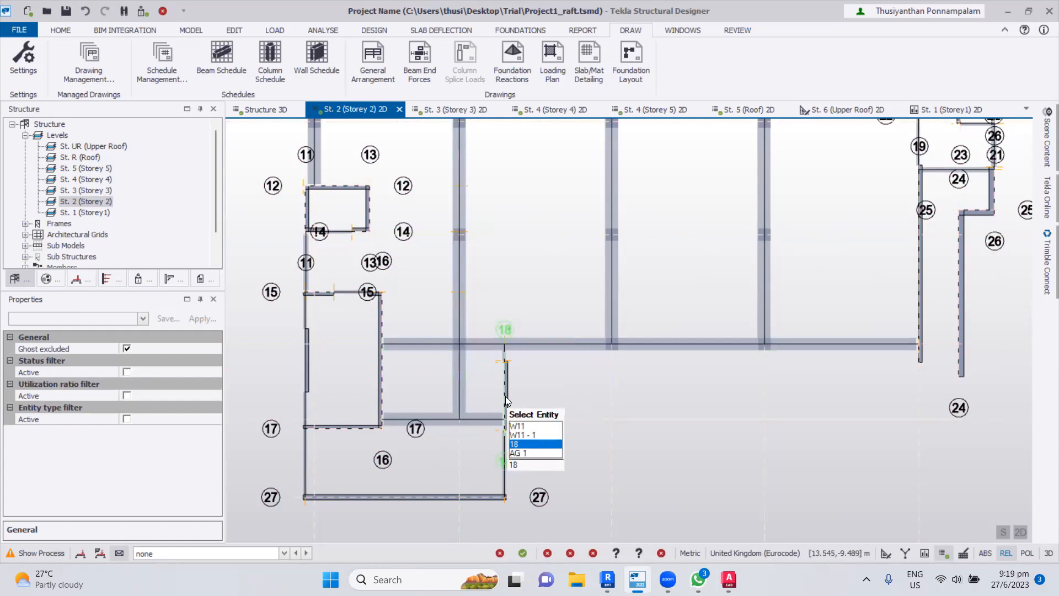
- Switch back to AutoCAD and review the beam elevation between grids 16 and 18 with its cross-sections
mouse_move(668, 579)
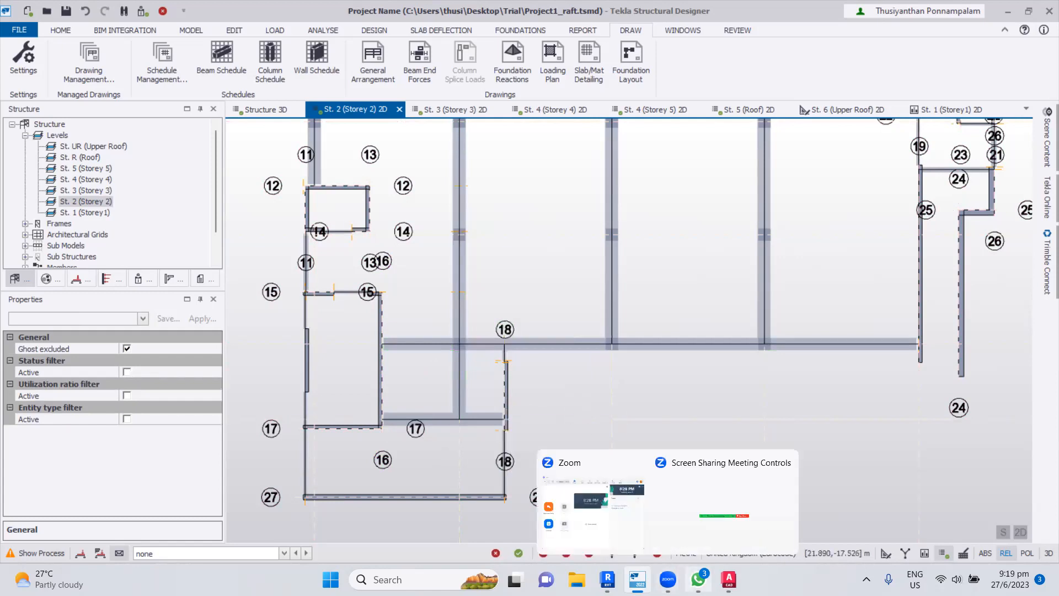
mouse_move(729, 579)
left_click(739, 550)
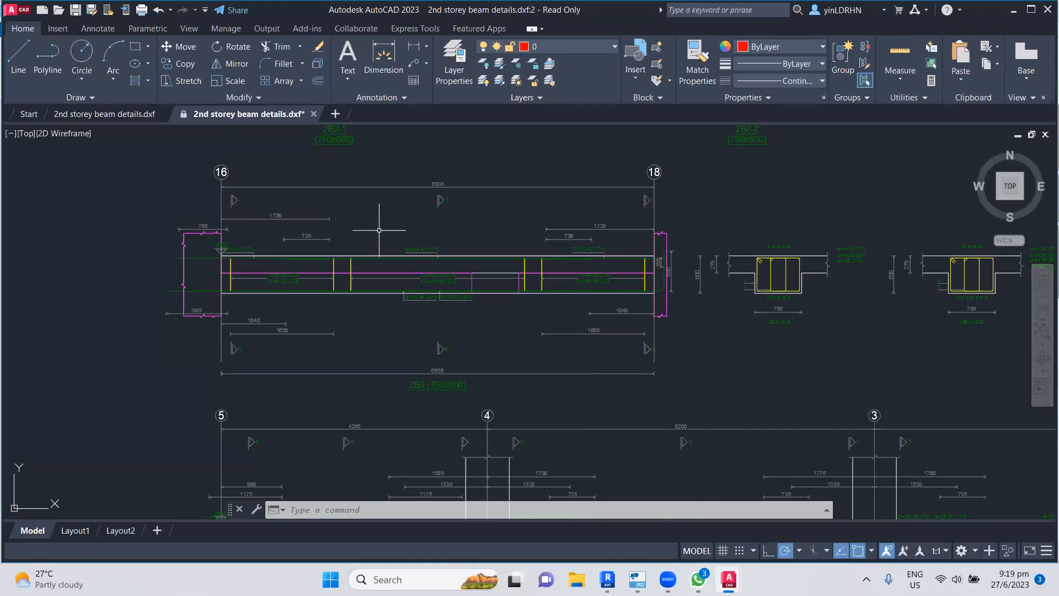
scroll(378, 229, "up", 2)
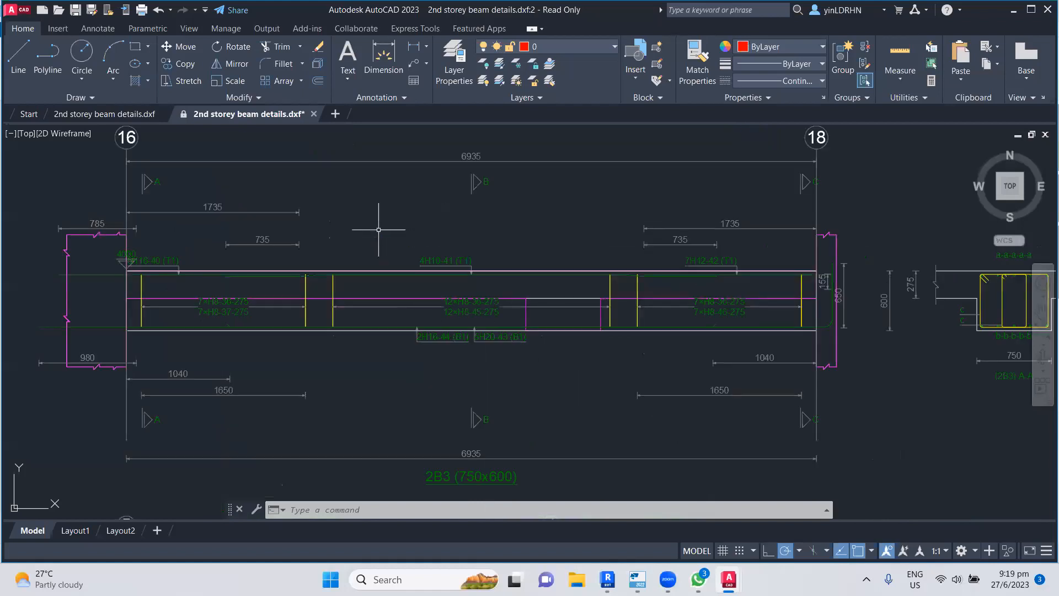
scroll(386, 243, "down", 2)
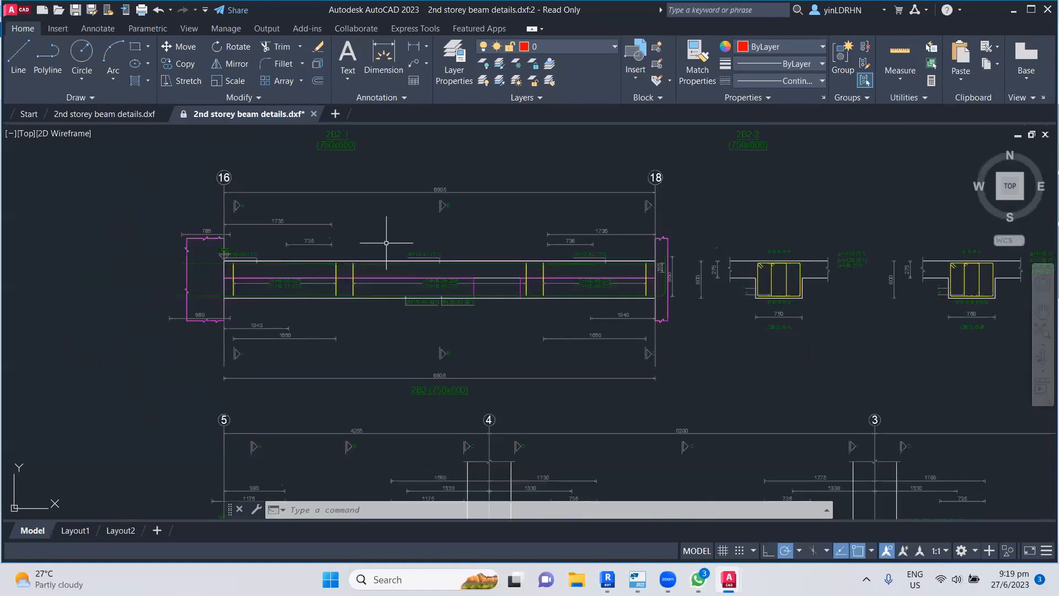
scroll(421, 243, "down", 4)
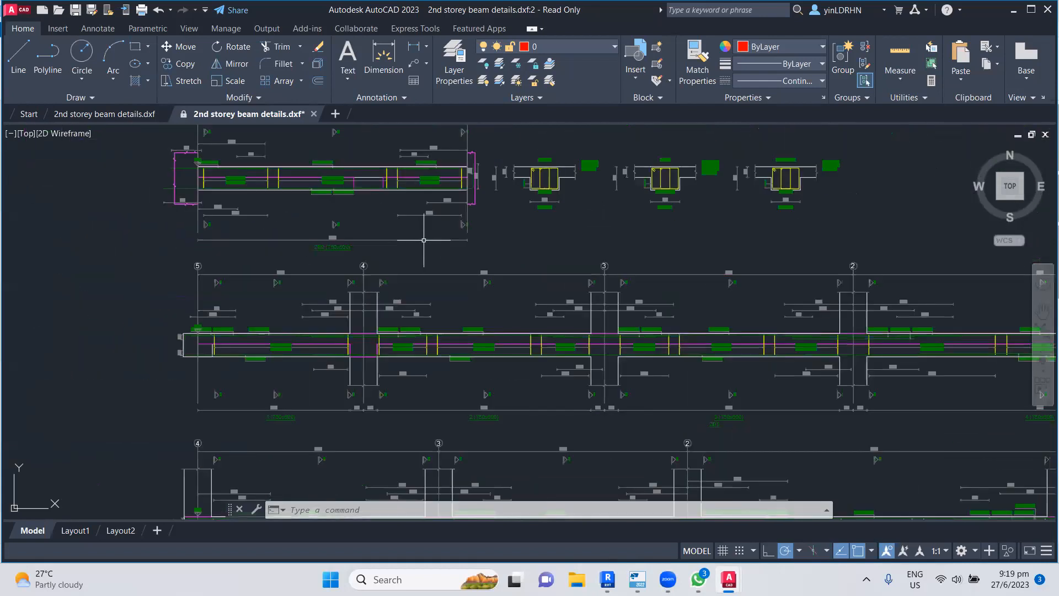
scroll(426, 184, "up", 4)
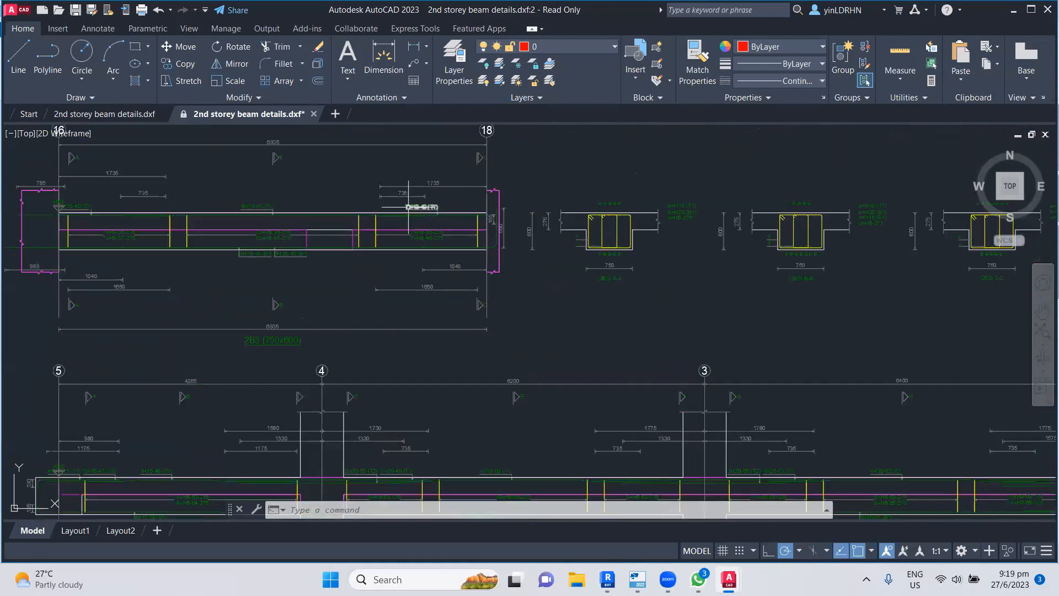
scroll(451, 286, "down", 2)
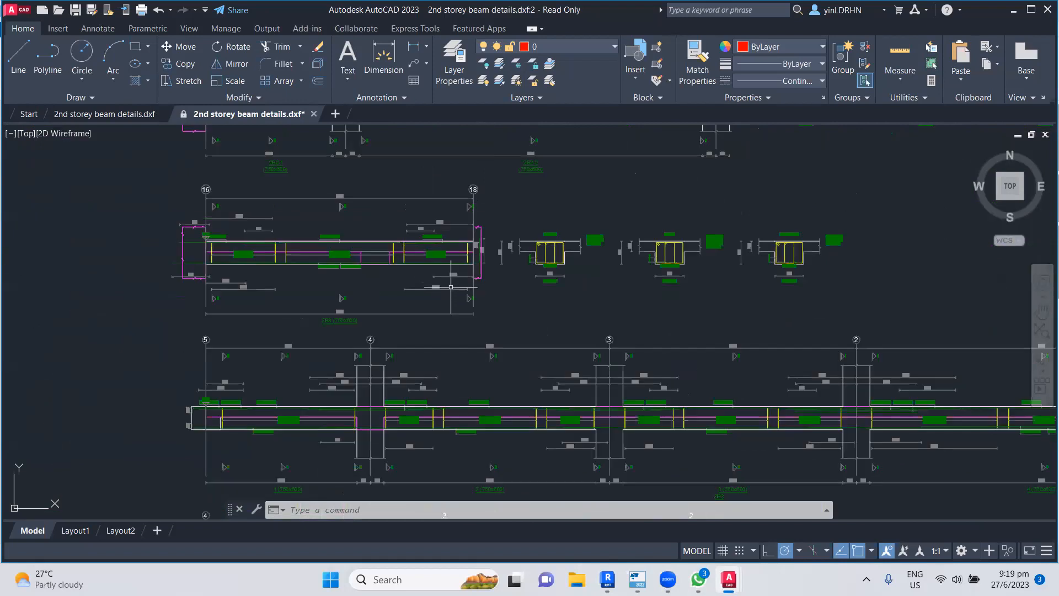
- Edit the first span's label of the elevation starting at grid 5 to read 2B3-1 (750x600)
middle_click_drag(463, 368, 487, 246)
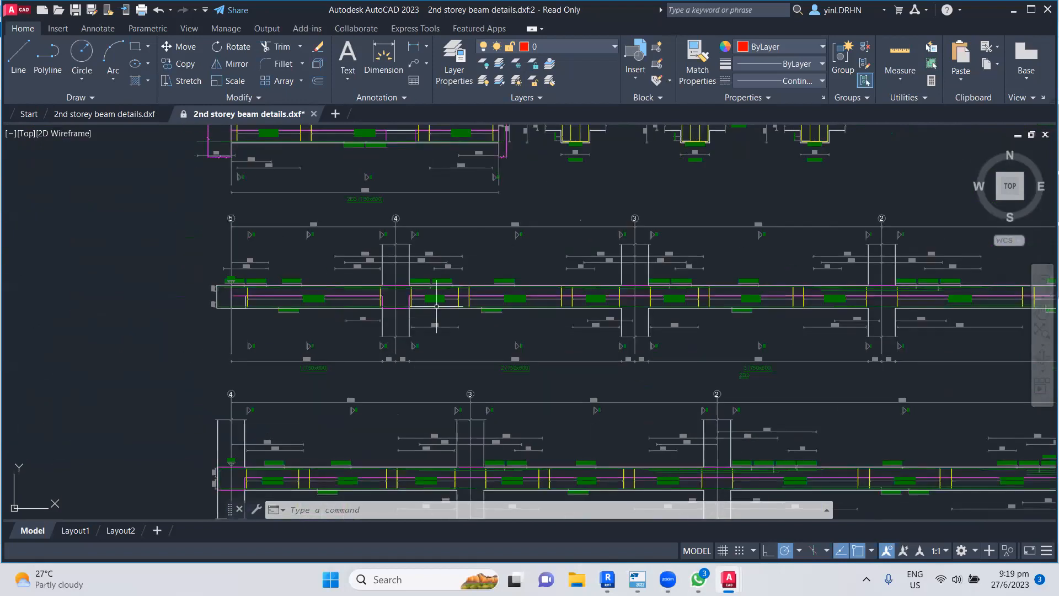
scroll(307, 365, "up", 5)
double_click(298, 366)
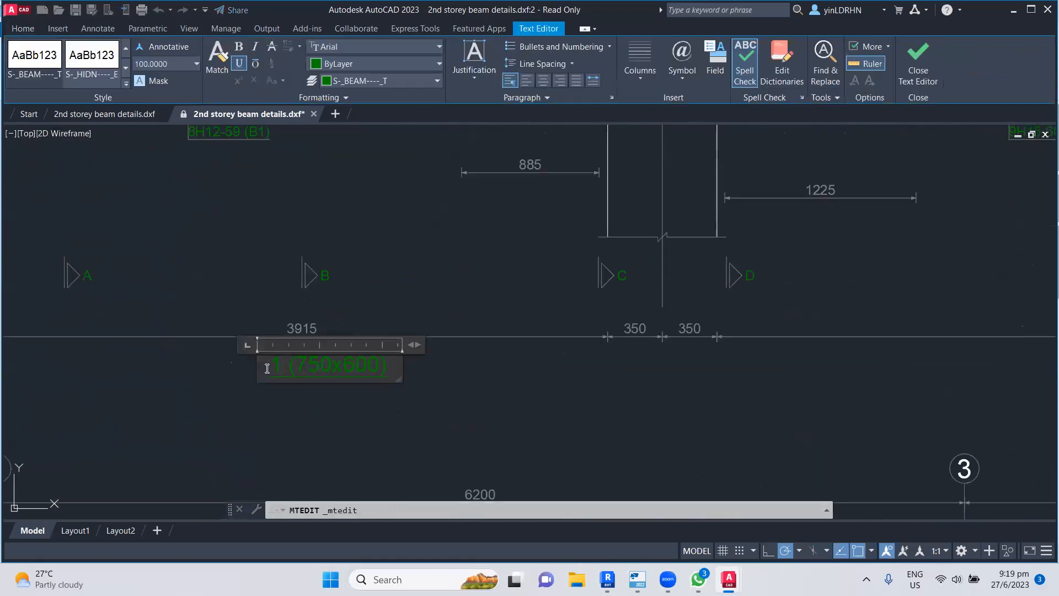
type("2B3-")
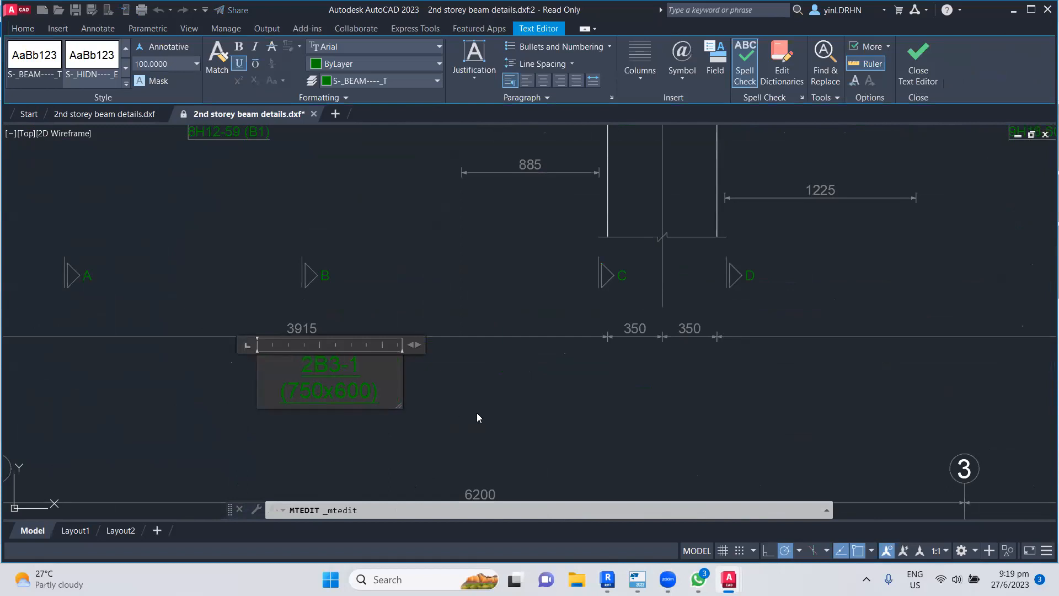
left_click(516, 398)
- Edit the label of the span between grids 4 and 3 in the same elevation to read 2B3-2 (750x600)
scroll(758, 400, "down", 5)
scroll(620, 364, "up", 5)
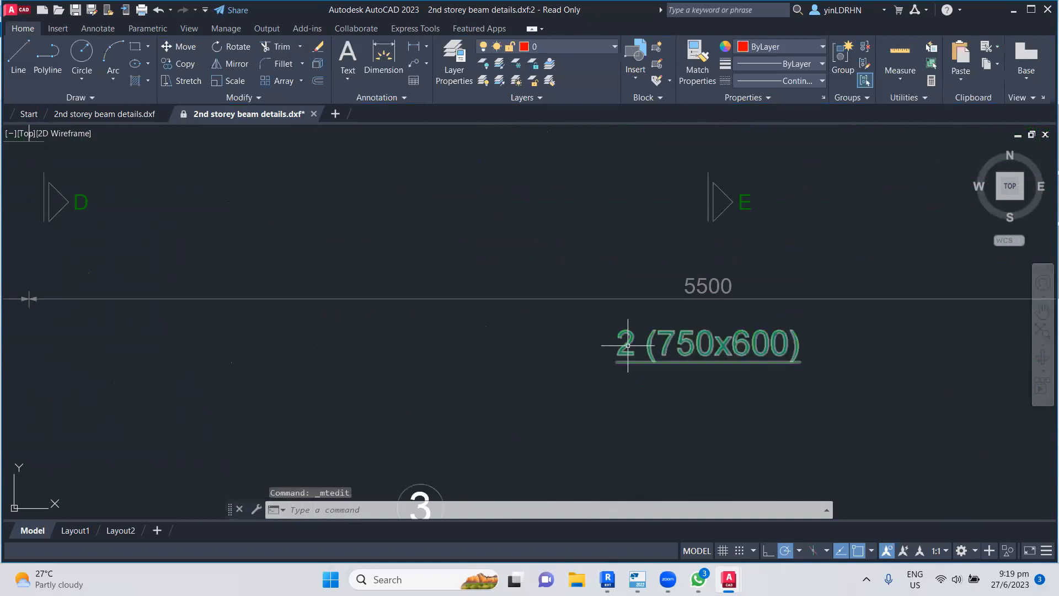
double_click(620, 346)
type("2B3-2")
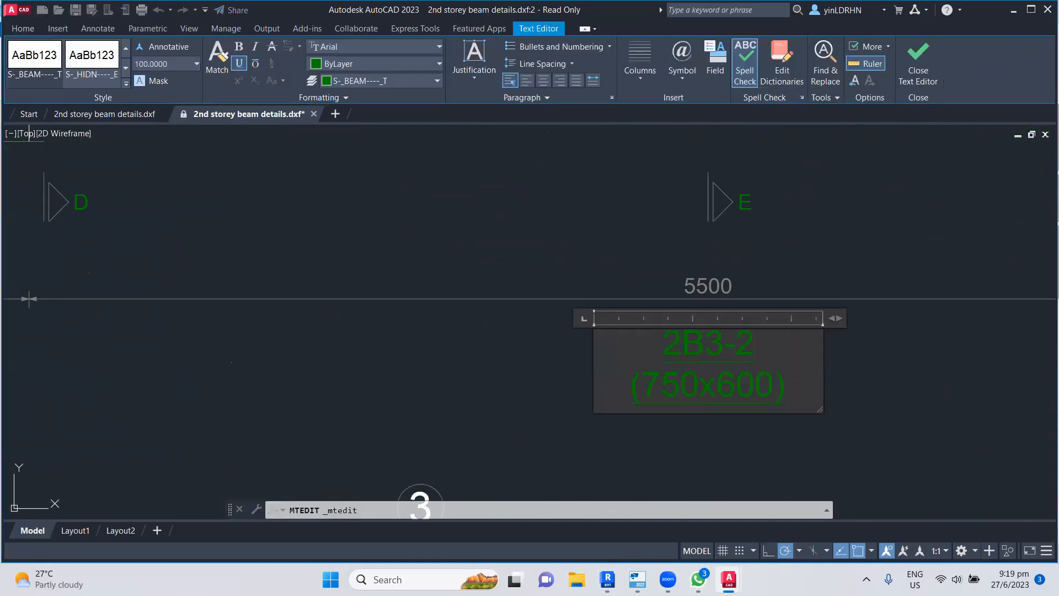
- Delete the separate 2B3 beam mark below the span between grids 3 and 2
left_click(830, 358)
scroll(811, 326, "down", 3)
middle_click_drag(991, 352, 560, 350)
scroll(789, 318, "up", 2)
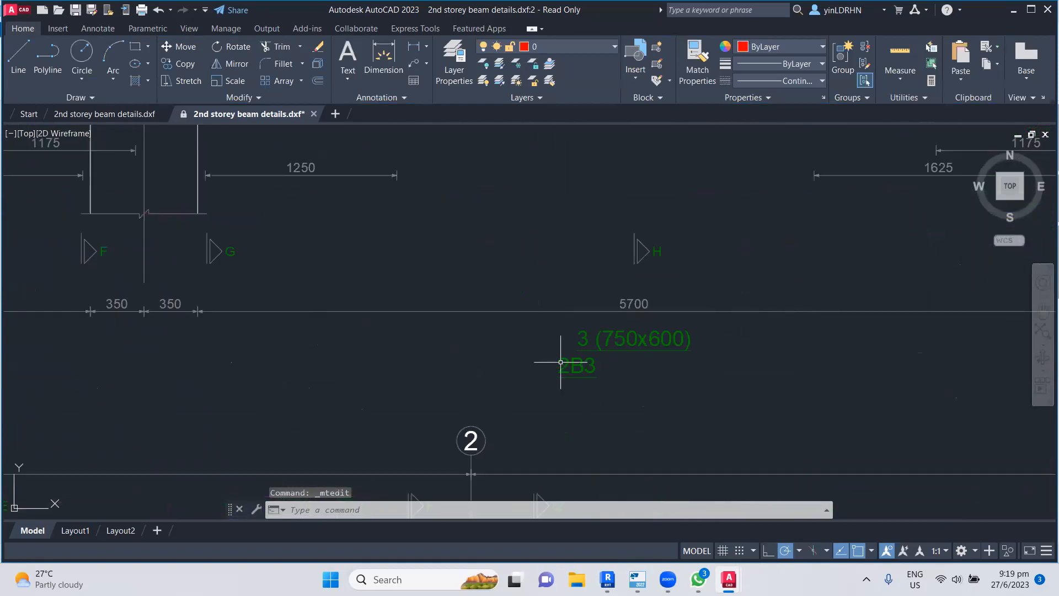
scroll(560, 362, "up", 2)
mouse_move(523, 349)
left_mouse_down()
mouse_move(693, 433)
mouse_move(804, 461)
mouse_move(692, 432)
left_mouse_up()
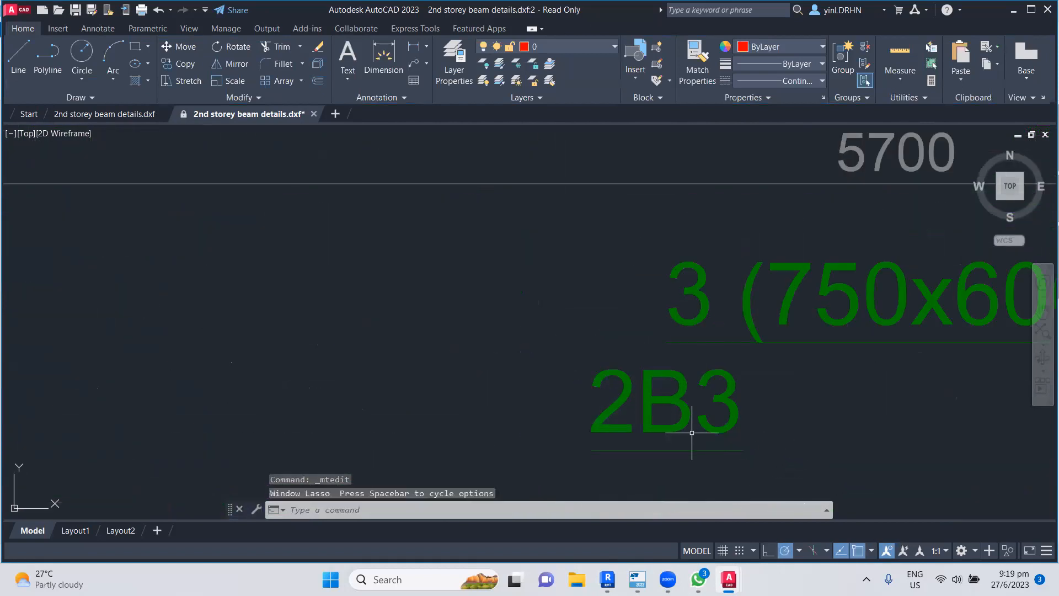
mouse_move(551, 355)
left_mouse_down()
mouse_move(793, 471)
mouse_move(553, 411)
left_mouse_up()
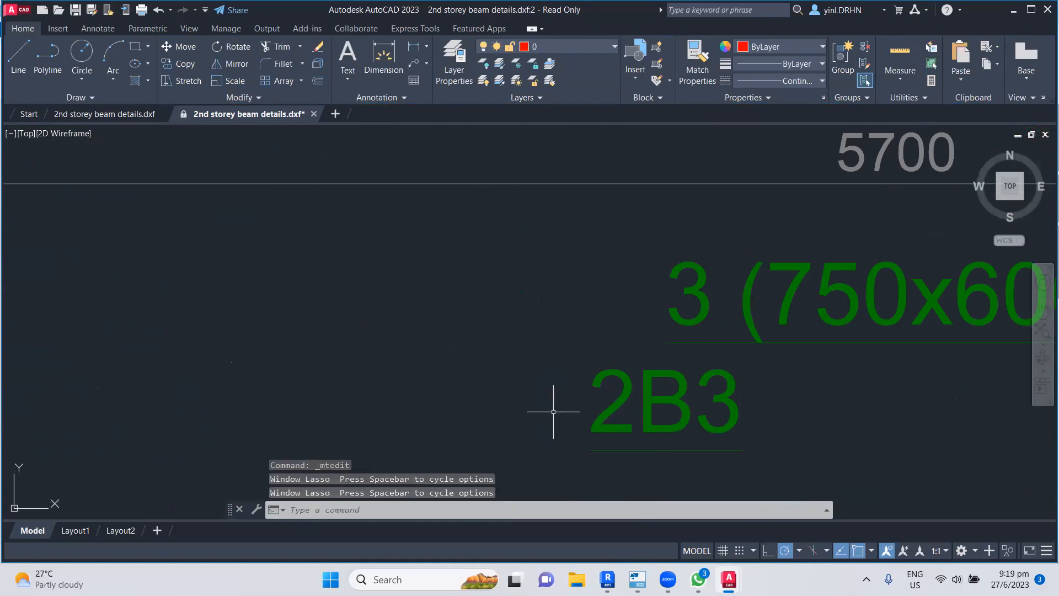
scroll(503, 345, "down", 2)
left_click_drag(485, 342, 690, 436)
left_click(490, 430)
left_click(690, 364)
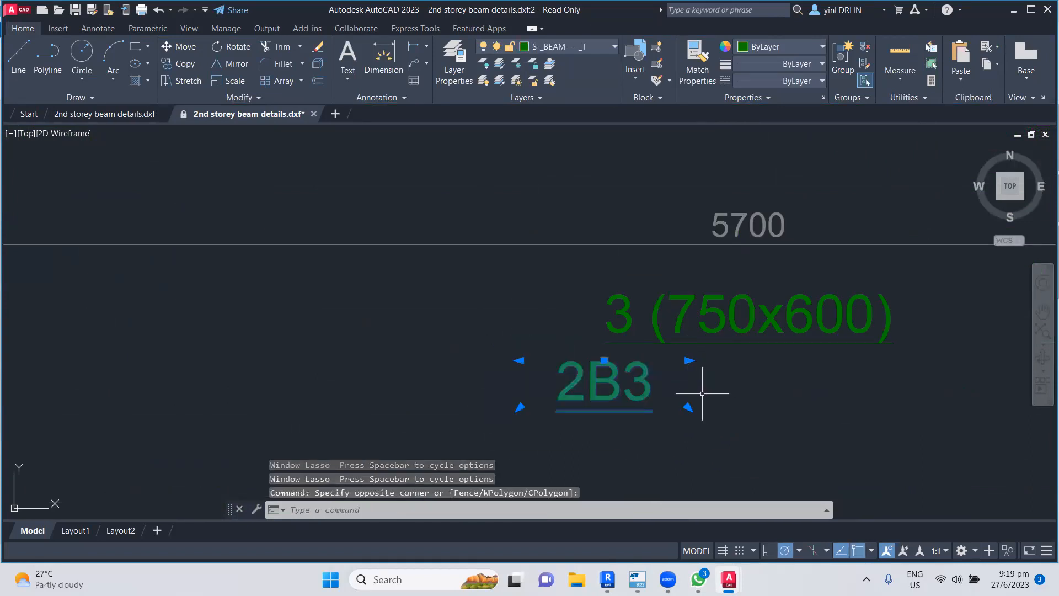
key("Delete")
- Edit the label of the span between grids 3 and 2 in the same elevation to read 2B3-3 (750x600)
left_click(622, 304)
left_click(620, 308)
double_click(620, 308)
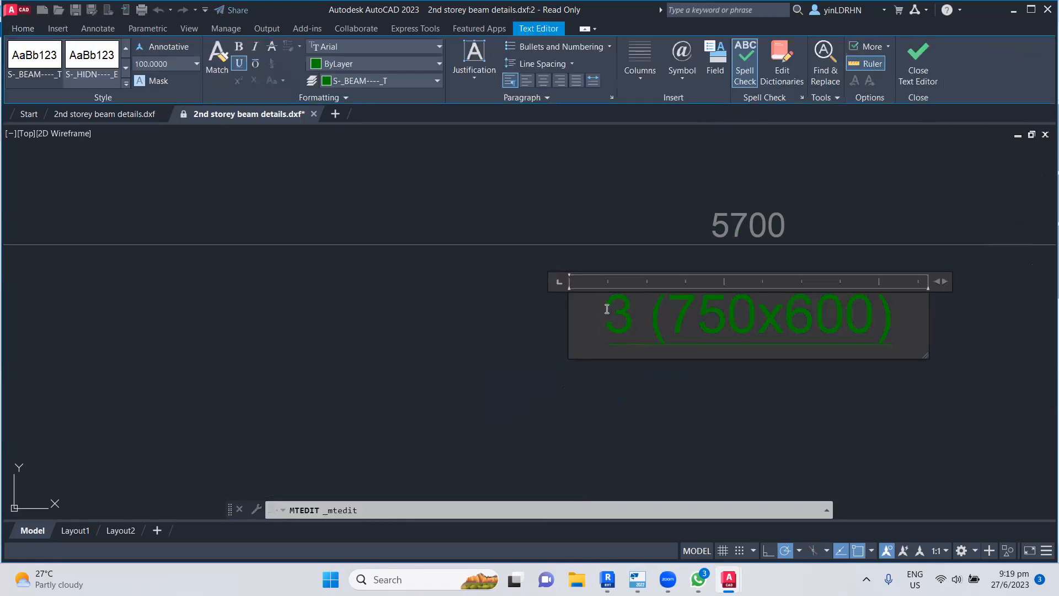
type("2B")
key("Right")
key("Return")
type("-3")
left_click(444, 315)
- Edit the label of the last span, between grids 2 and 1, to read 2B3-4 (750x600)
scroll(444, 315, "down", 3)
middle_click_drag(704, 378, 376, 379)
middle_click_drag(743, 329, 332, 359)
scroll(506, 360, "up", 2)
double_click(487, 307)
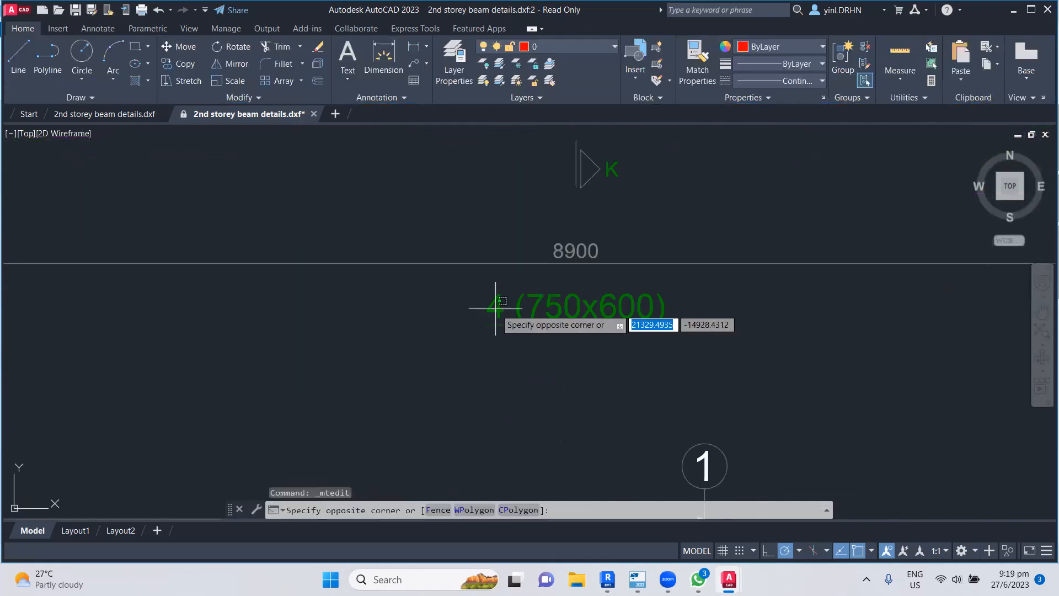
type("2B")
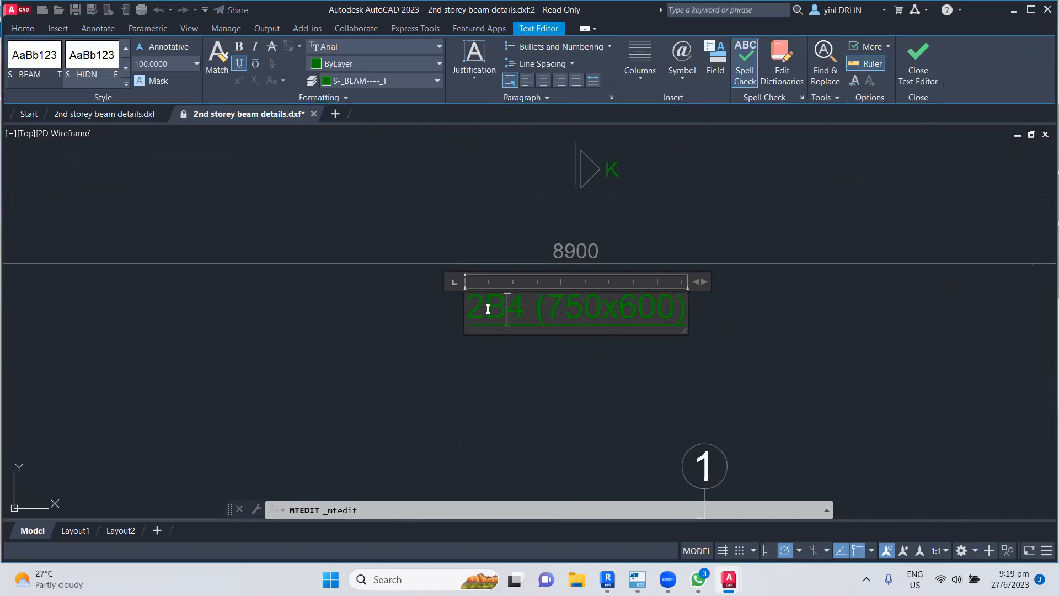
type("3-4")
left_click(424, 334)
- Edit the first span's label in the next elevation below, beam 2B4, to read 2B4-1 (750x600)
scroll(451, 324, "down", 4)
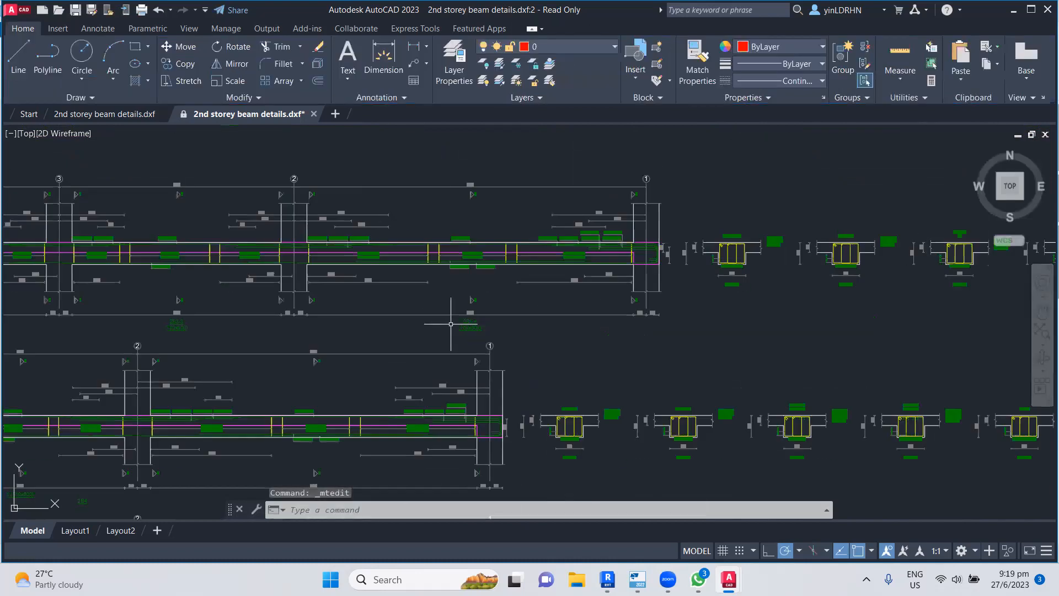
scroll(606, 328, "down", 3)
scroll(407, 409, "up", 6)
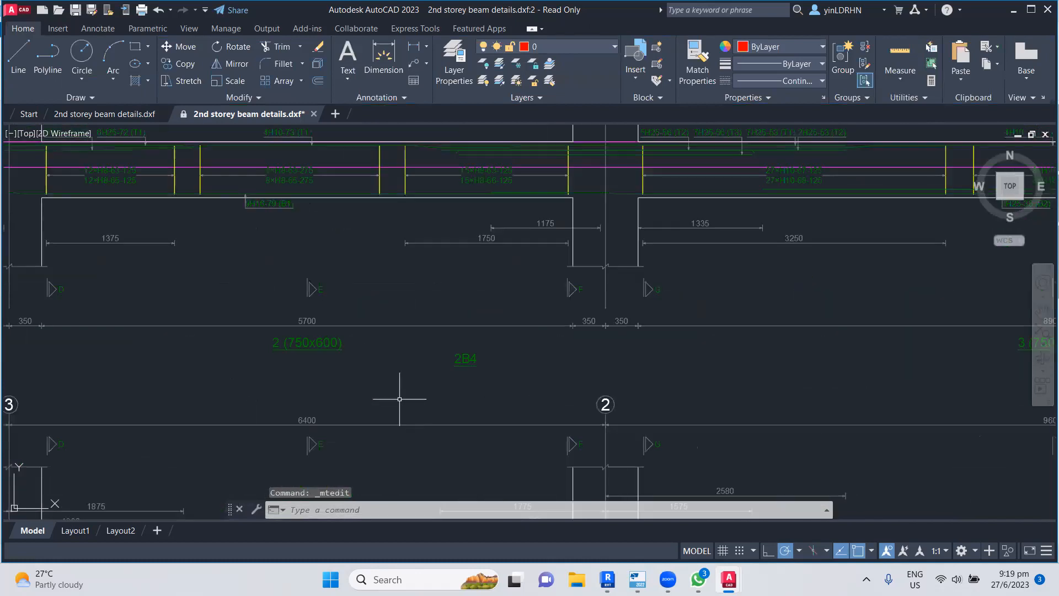
middle_click_drag(279, 379, 681, 355)
scroll(510, 325, "up", 4)
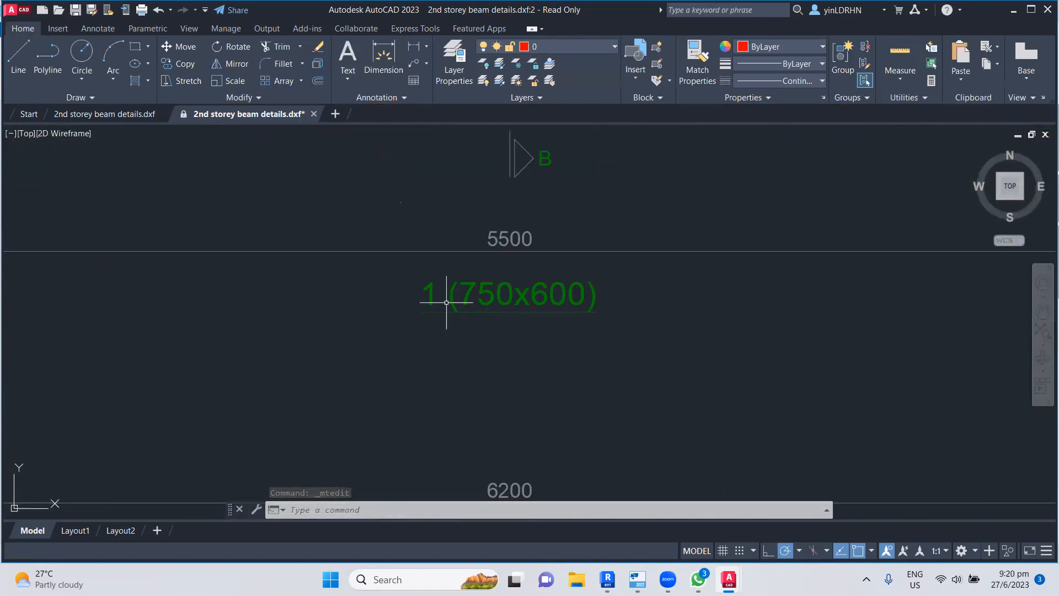
double_click(429, 297)
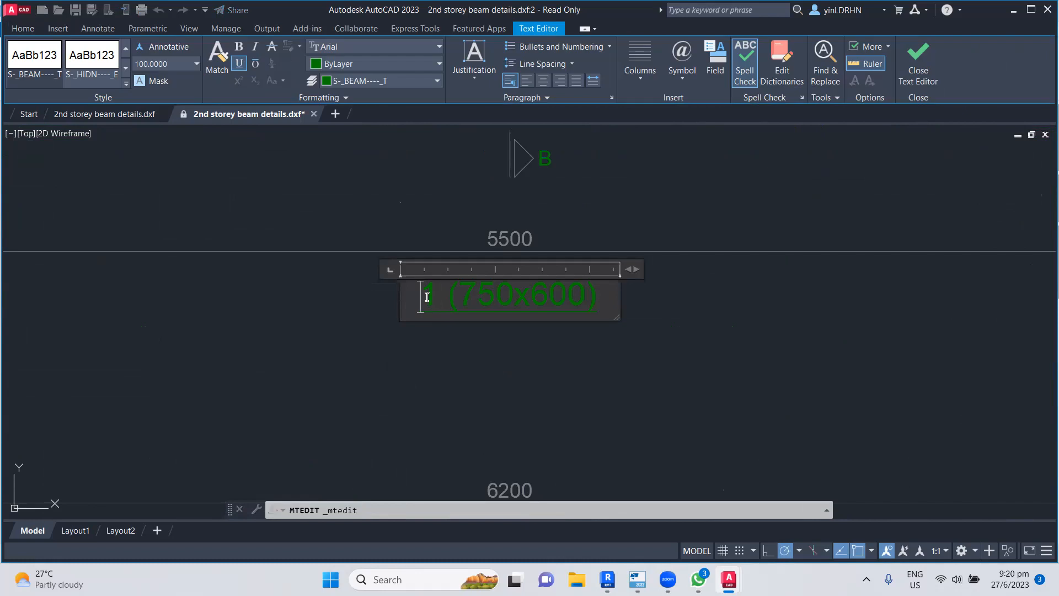
type("2B4-1")
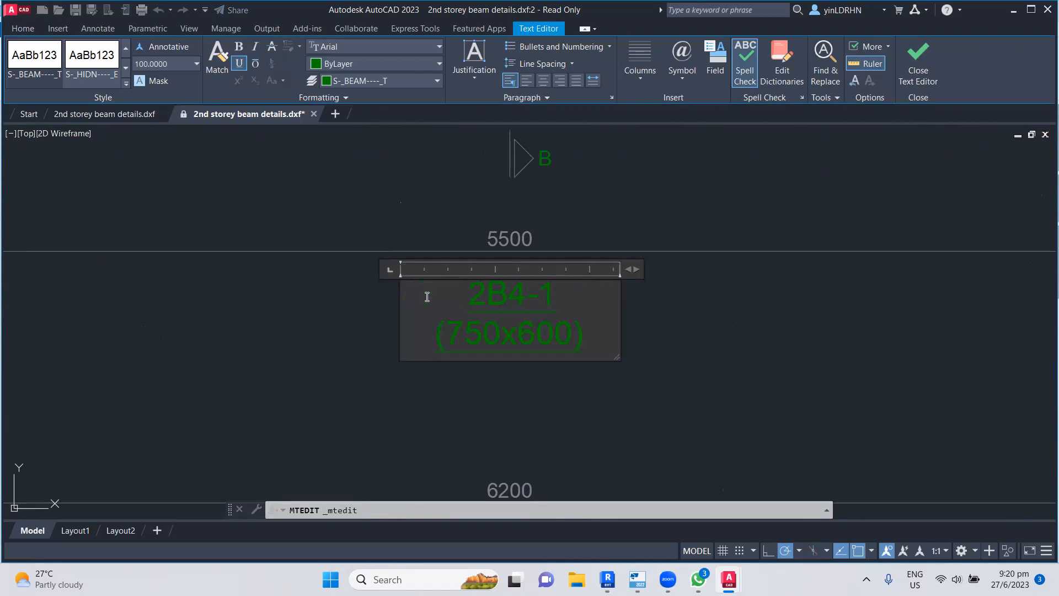
left_click(653, 308)
- Edit the label of the 2B4 elevation's span between grids 3 and 2 to read 2B4-2 (750x600)
scroll(827, 360, "down", 2)
middle_click_drag(827, 359, 626, 355)
scroll(524, 345, "up", 3)
scroll(524, 345, "up", 2)
double_click(511, 340)
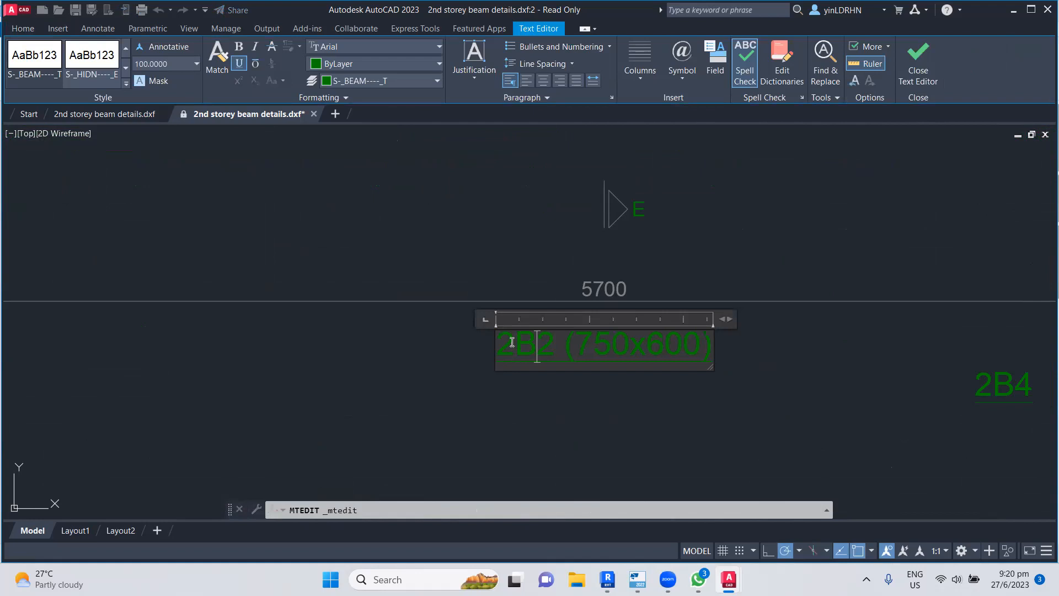
type("4-")
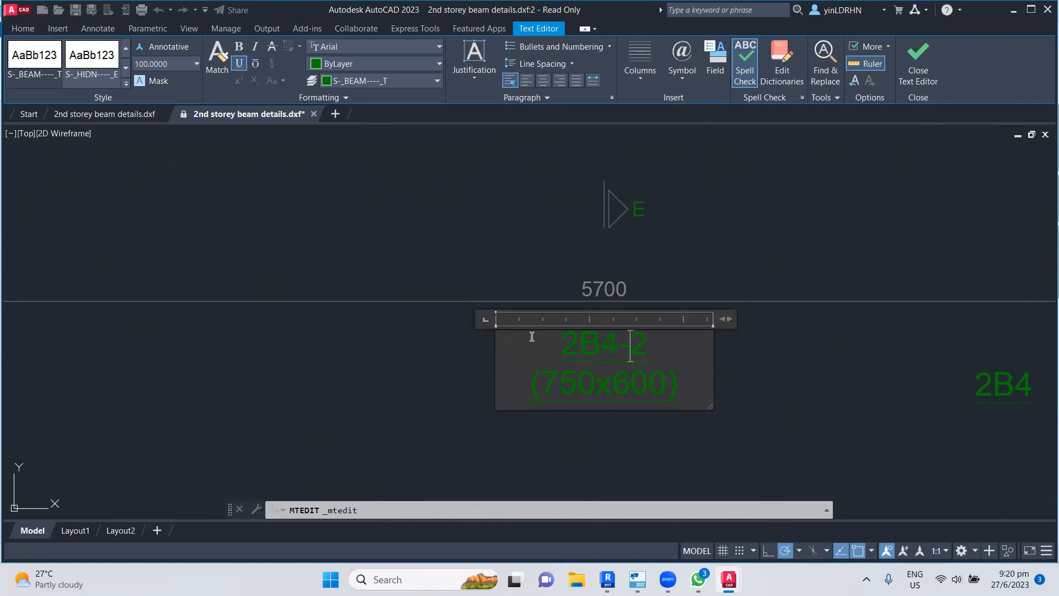
left_click(360, 414)
- Edit the label of the 2B4 elevation's span between grids 2 and 1 to read 2B4-3 (750x600)
scroll(353, 357, "down", 4)
middle_click_drag(746, 375, 489, 346)
scroll(489, 345, "up", 6)
double_click(510, 364)
left_click(502, 370)
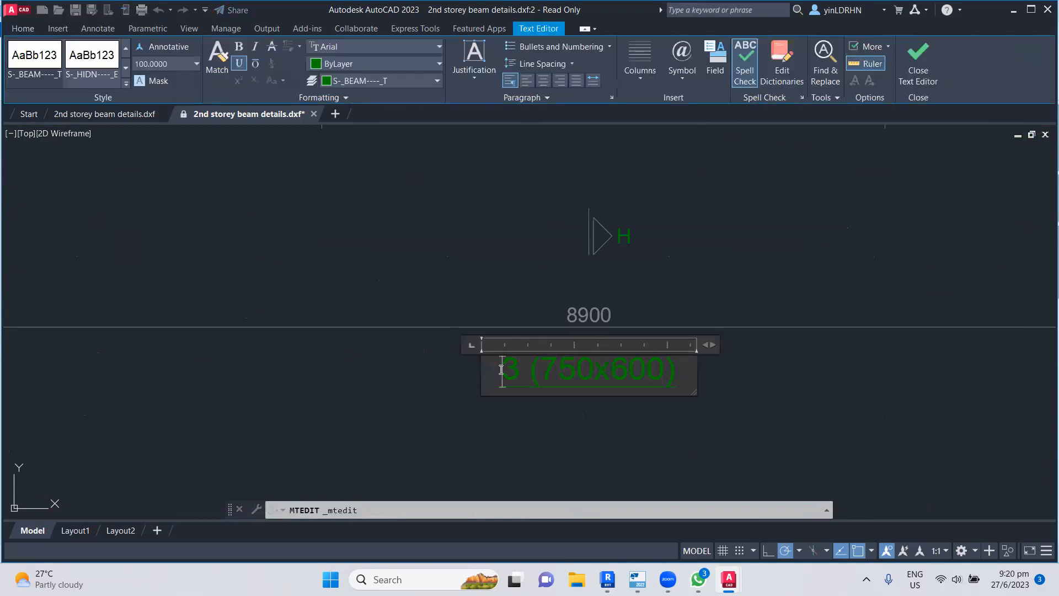
type("2B4-3")
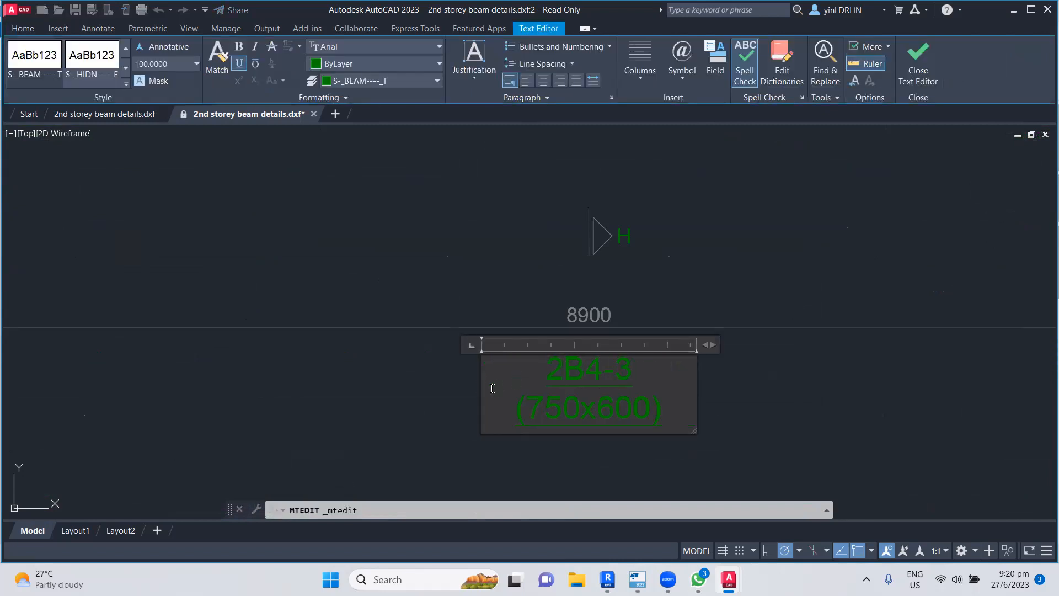
left_click(435, 352)
- Delete the separate 2B4 beam mark between the second and third span labels
scroll(435, 351, "down", 10)
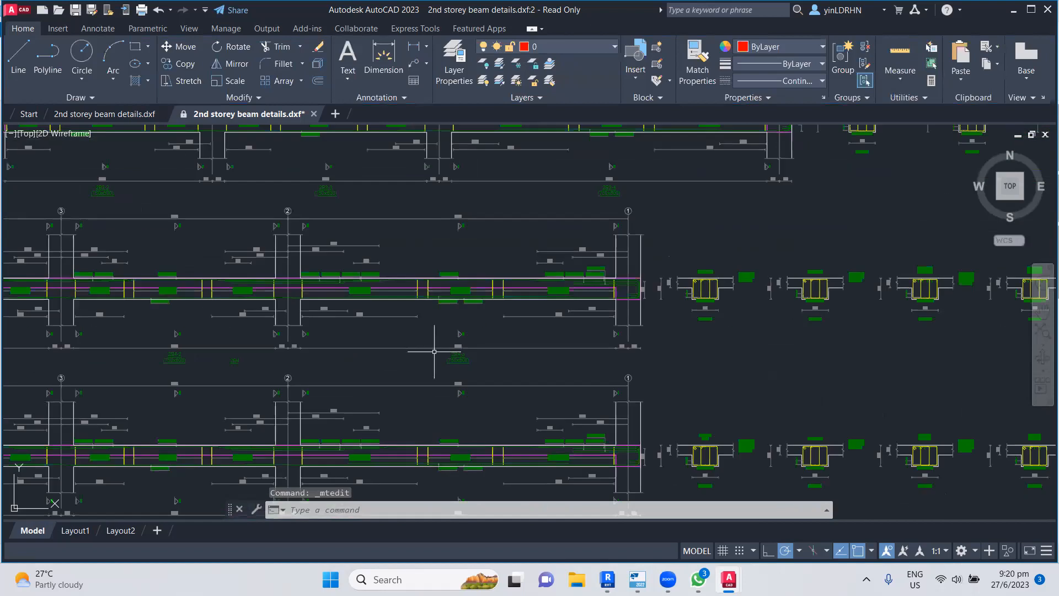
scroll(220, 369, "up", 7)
mouse_move(233, 306)
left_mouse_down()
mouse_move(338, 352)
mouse_move(272, 354)
left_mouse_up()
mouse_move(251, 307)
left_mouse_down()
mouse_move(300, 355)
mouse_move(283, 343)
left_mouse_up()
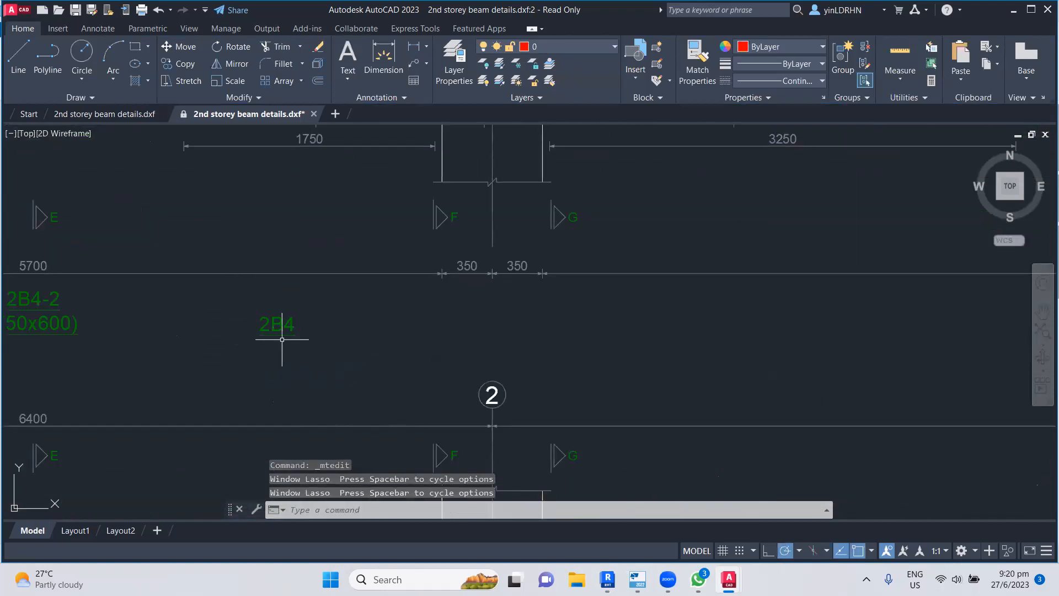
scroll(270, 333, "up", 3)
mouse_move(248, 300)
left_mouse_down()
mouse_move(293, 331)
mouse_move(327, 334)
left_mouse_up()
left_click(357, 306)
left_click(214, 336)
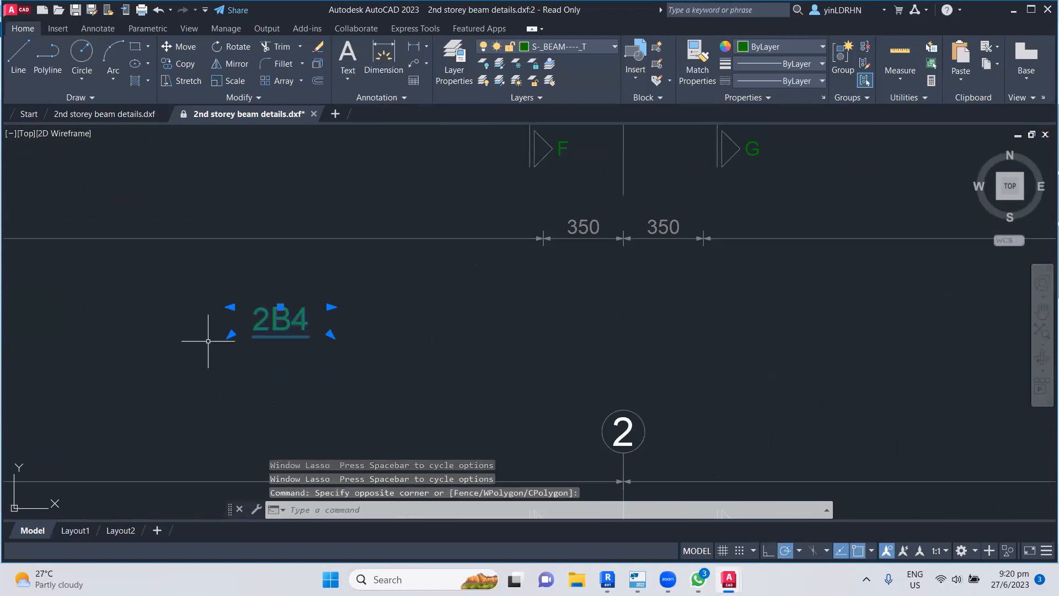
key("Delete")
- Edit the first span's label in the following elevation, beam 2B5, to read 2B5-1 (750x600)
scroll(305, 354, "down", 5)
scroll(386, 375, "up", 5)
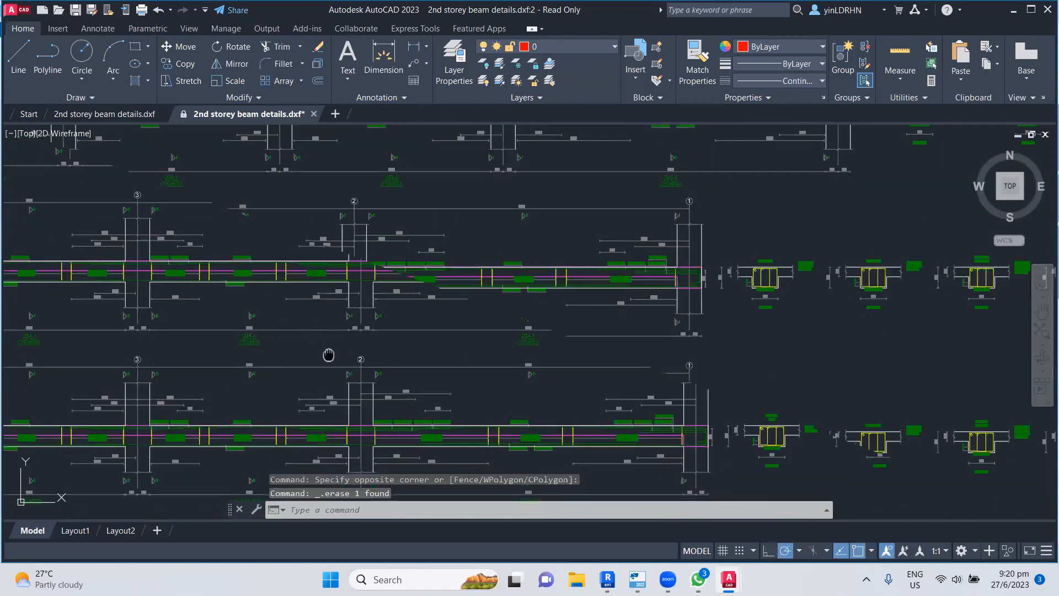
middle_click_drag(335, 399, 421, 325)
scroll(421, 326, "up", 5)
left_click(415, 328)
double_click(415, 329)
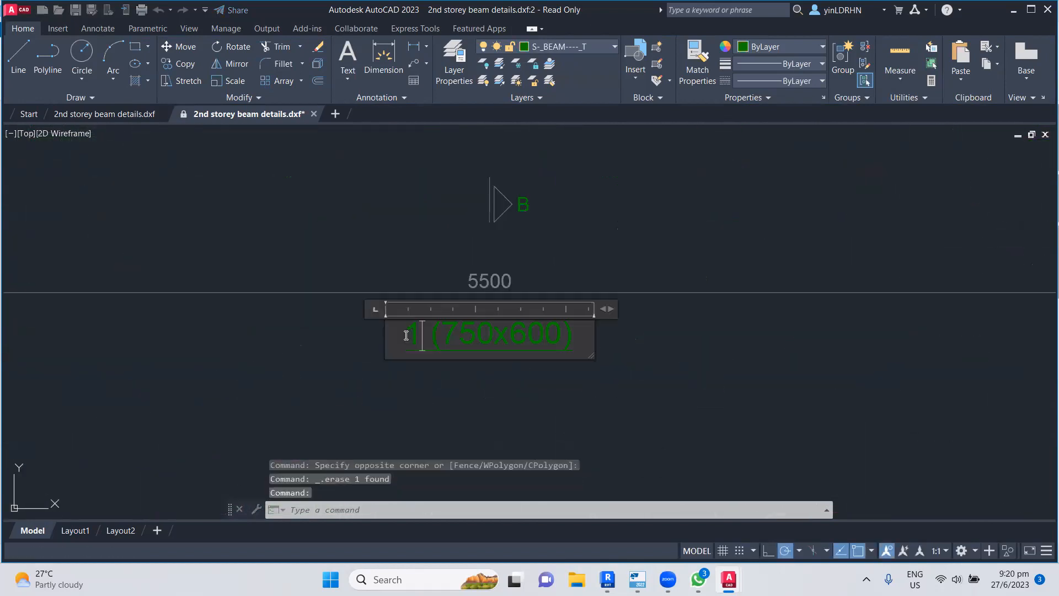
type("2B5-")
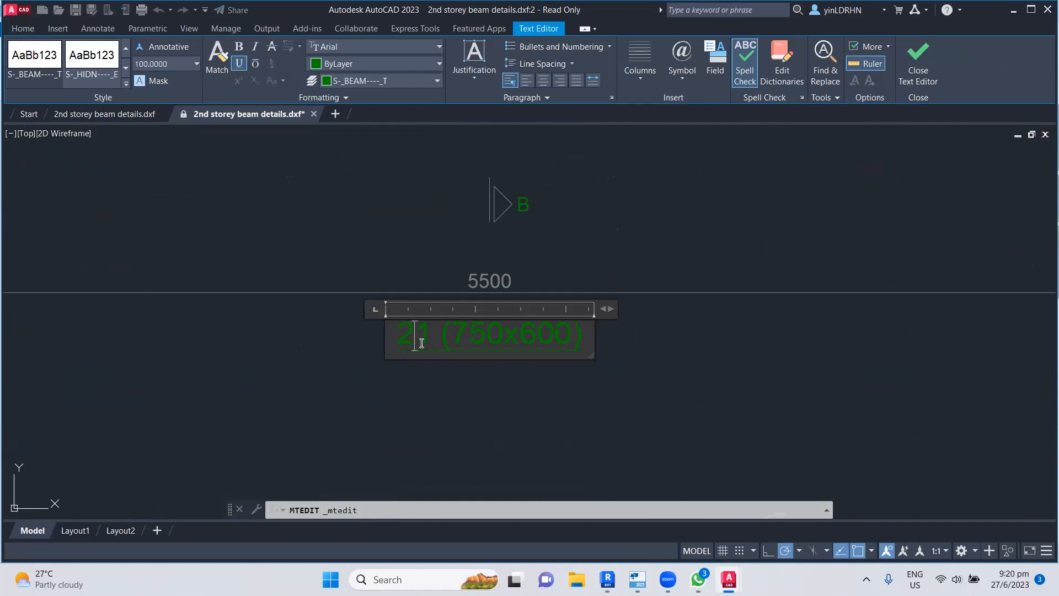
type("11")
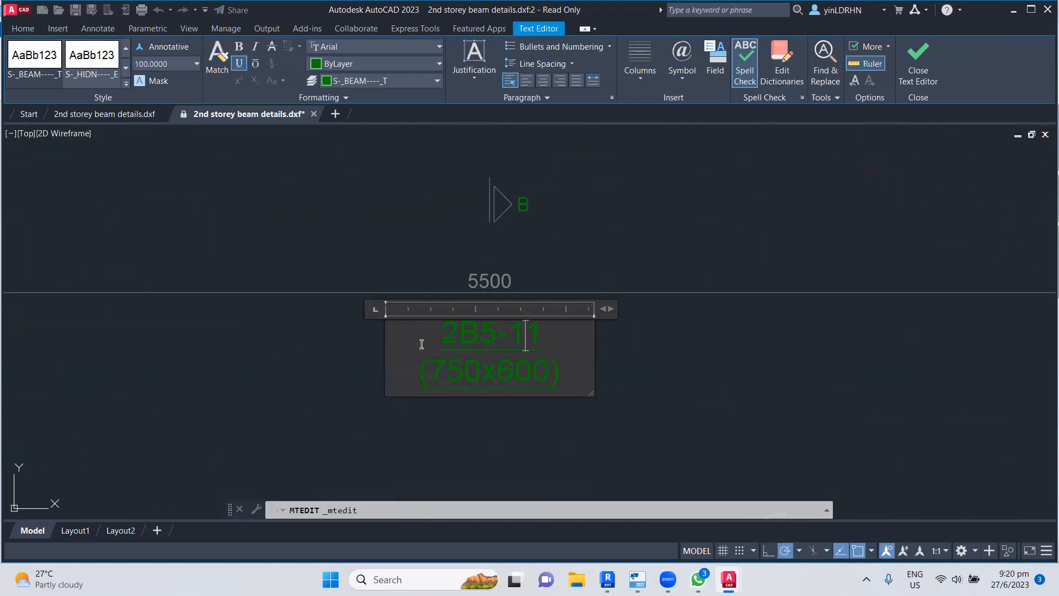
key("BackSpace")
scroll(509, 375, "down", 5)
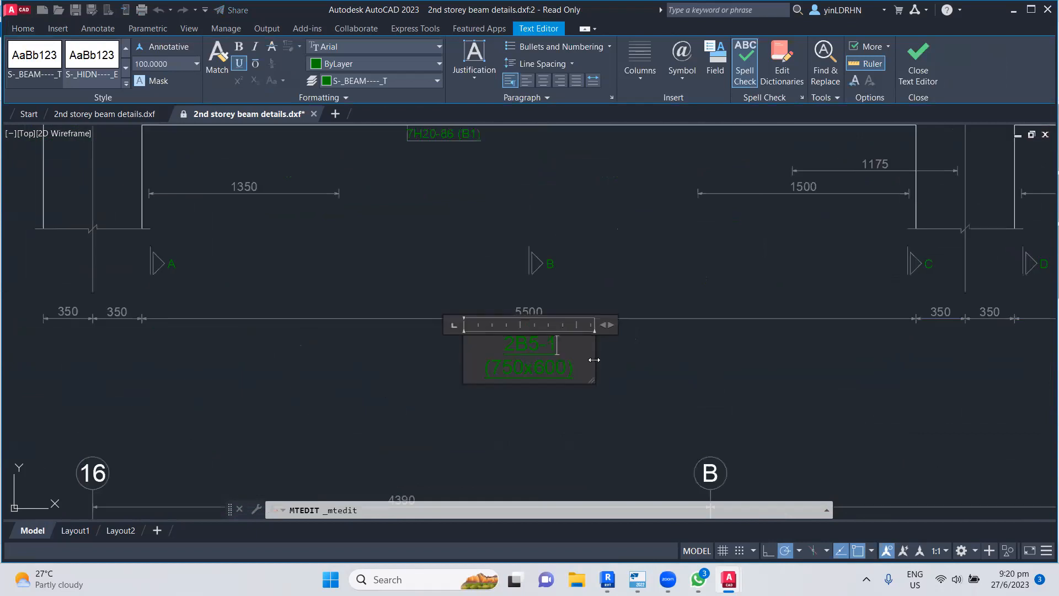
left_click(643, 367)
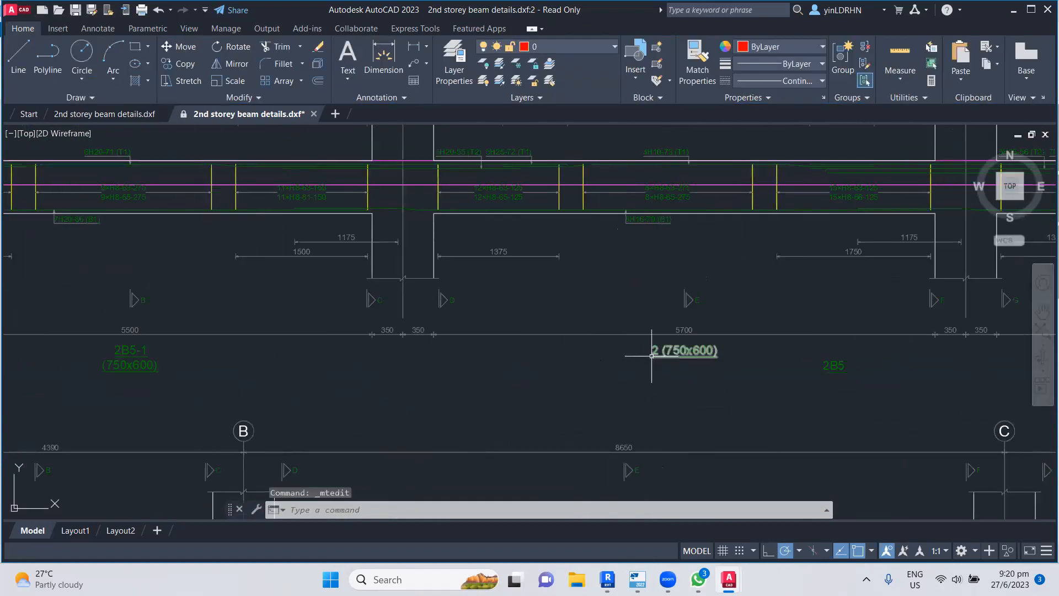
- Edit the 2B5 elevation's second span label to read 2B5-2 (750x600) and delete the separate 2B5 beam mark beside it
double_click(652, 354)
type("2B5-2")
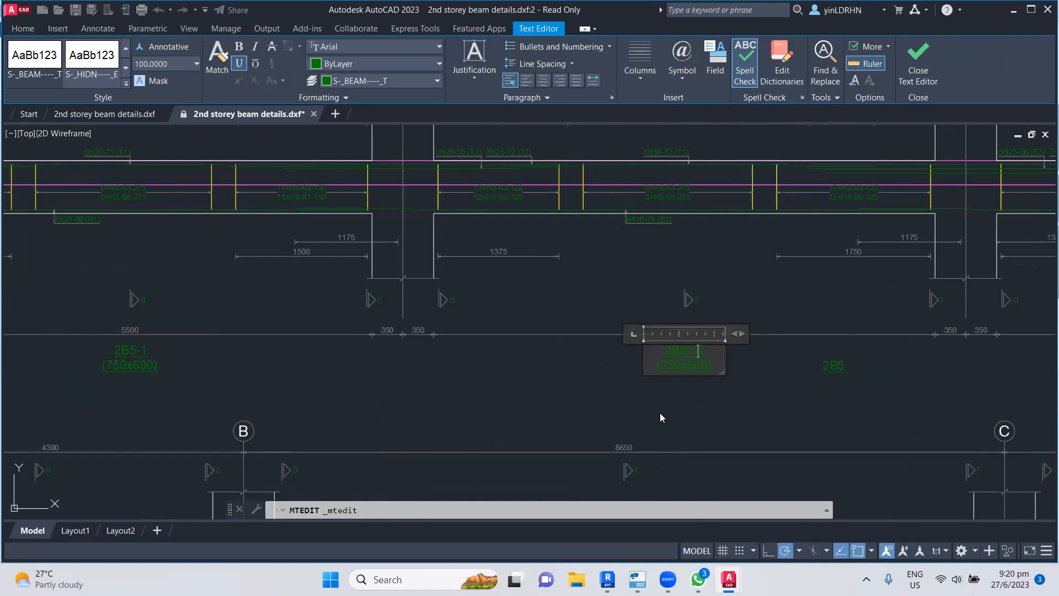
key("BackSpace")
left_click(702, 415)
middle_click_drag(752, 421, 525, 407)
left_click(483, 351)
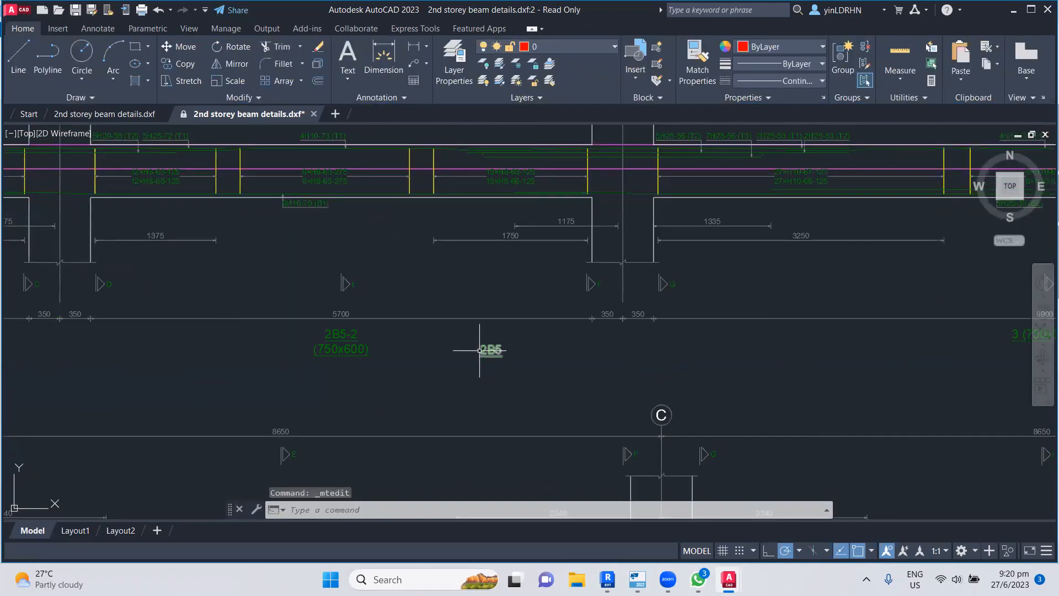
key("Delete")
- Add the beam mark 2B5 in front of span number 3 in the 2B5 elevation's third span label
middle_click_drag(849, 382, 492, 379)
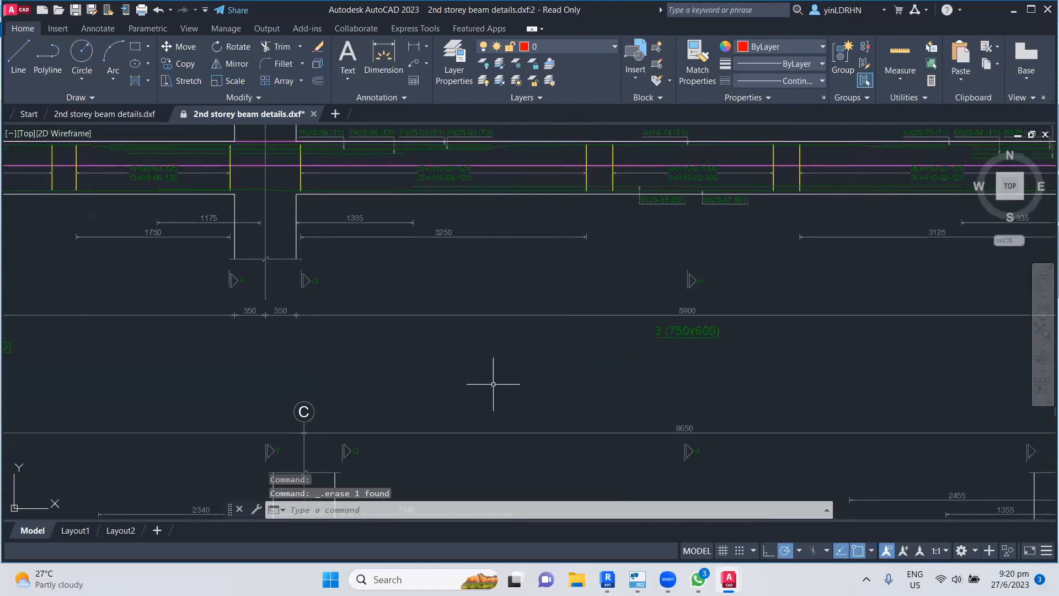
left_click(664, 331)
left_click(657, 331)
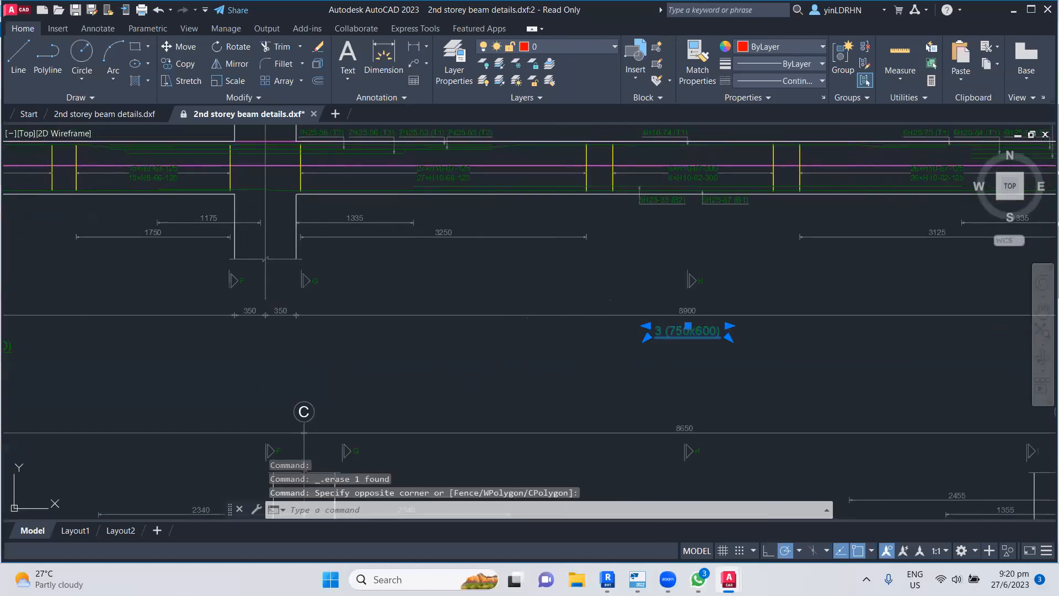
double_click(655, 331)
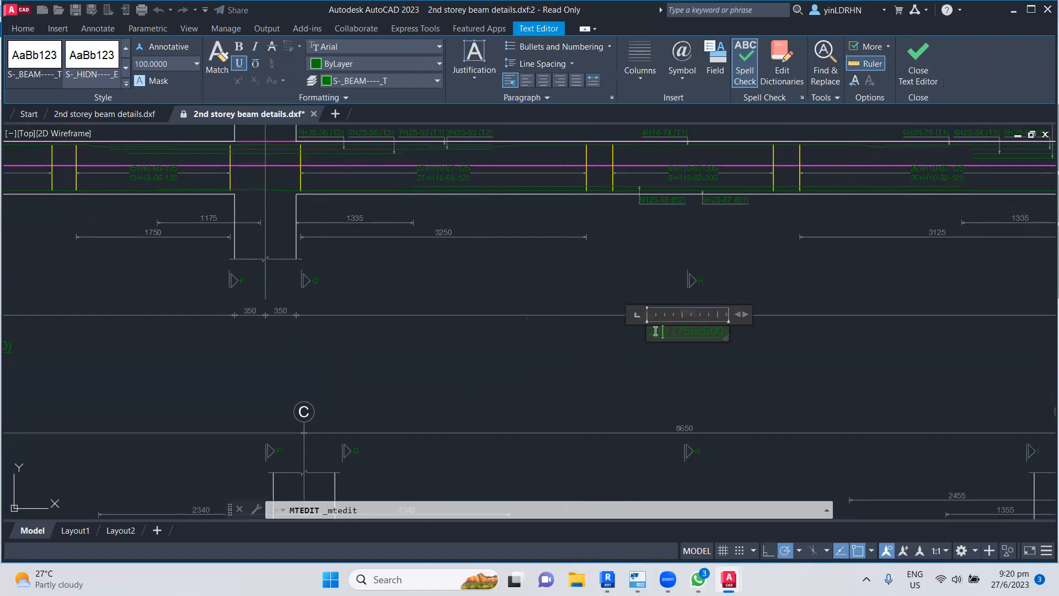
type("2B5")
left_click(768, 373)
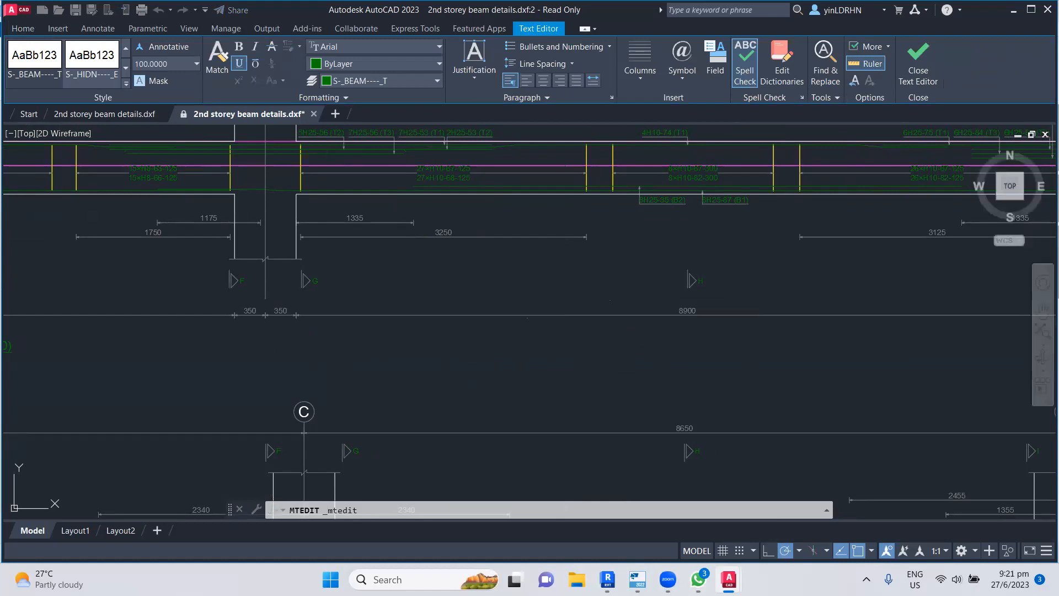
- Edit the first span's label in the elevation starting at grid 16 to read 2B6-1 (700x600)
scroll(770, 374, "down", 2)
middle_click_drag(844, 385, 560, 403)
scroll(561, 402, "up", 1)
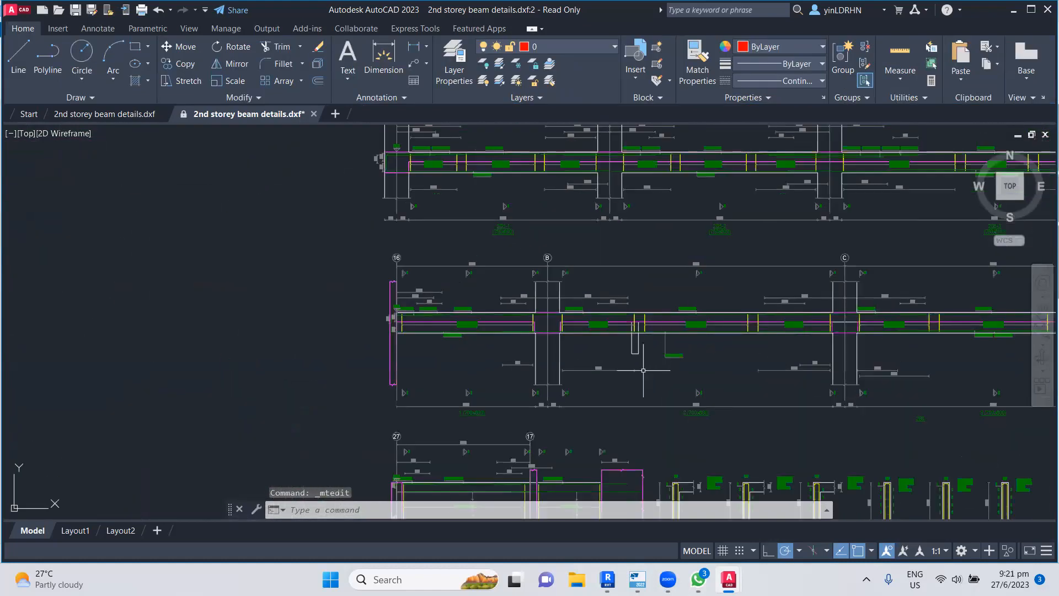
scroll(650, 385, "up", 2)
scroll(529, 270, "up", 2)
scroll(529, 270, "down", 4)
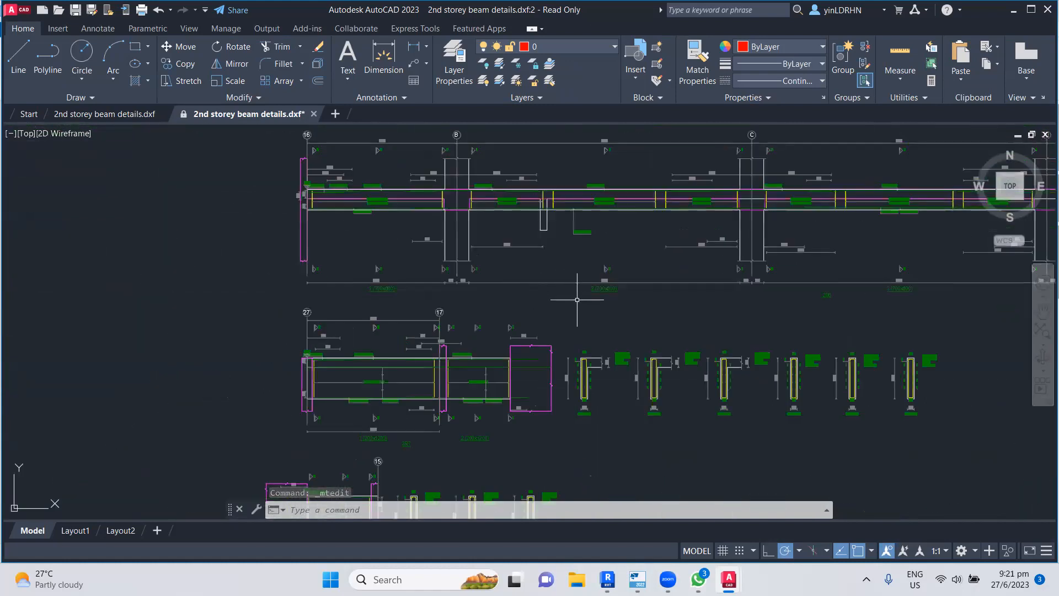
scroll(824, 301, "up", 4)
middle_click_drag(432, 347, 882, 369)
middle_click_drag(378, 363, 816, 373)
scroll(542, 310, "up", 2)
double_click(557, 292)
type("2B6-1")
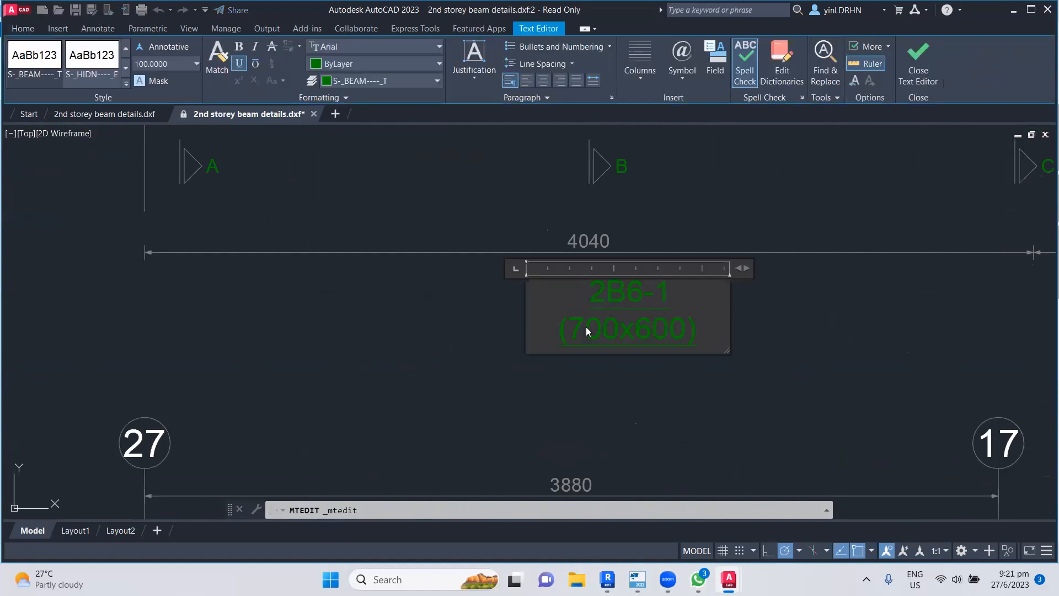
left_click(380, 403)
- Edit the second span's label in the 2B6 elevation to read 2B6-2 (700x600)
scroll(386, 381, "down", 5)
scroll(563, 356, "up", 6)
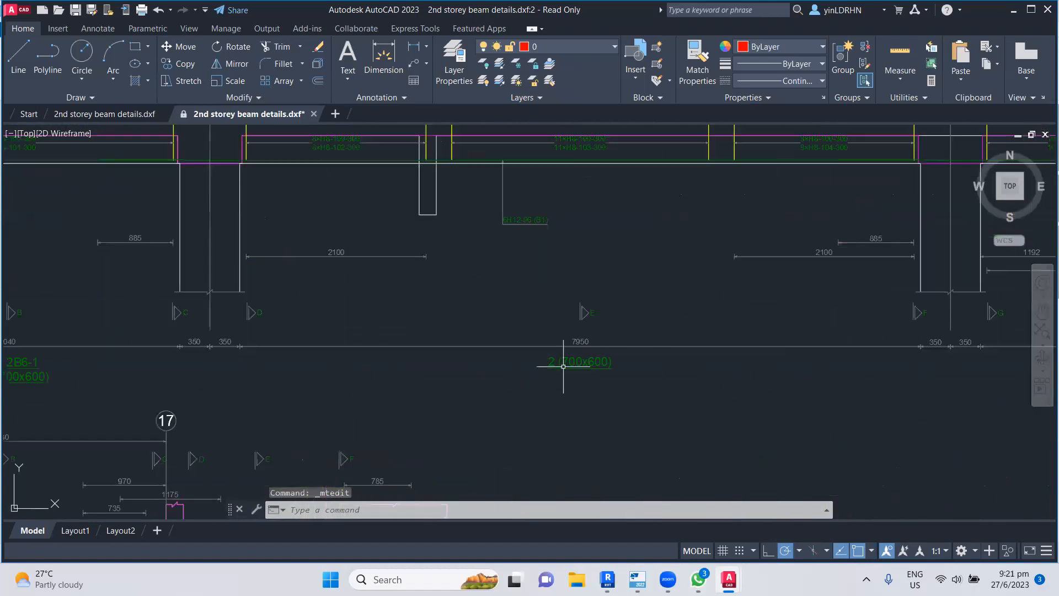
double_click(519, 355)
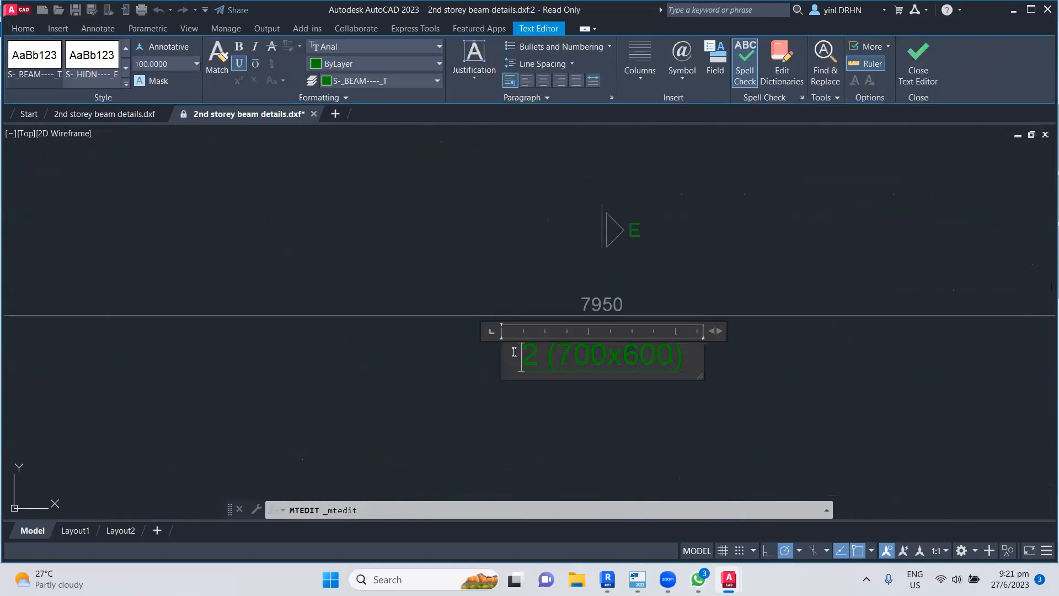
type("2B6")
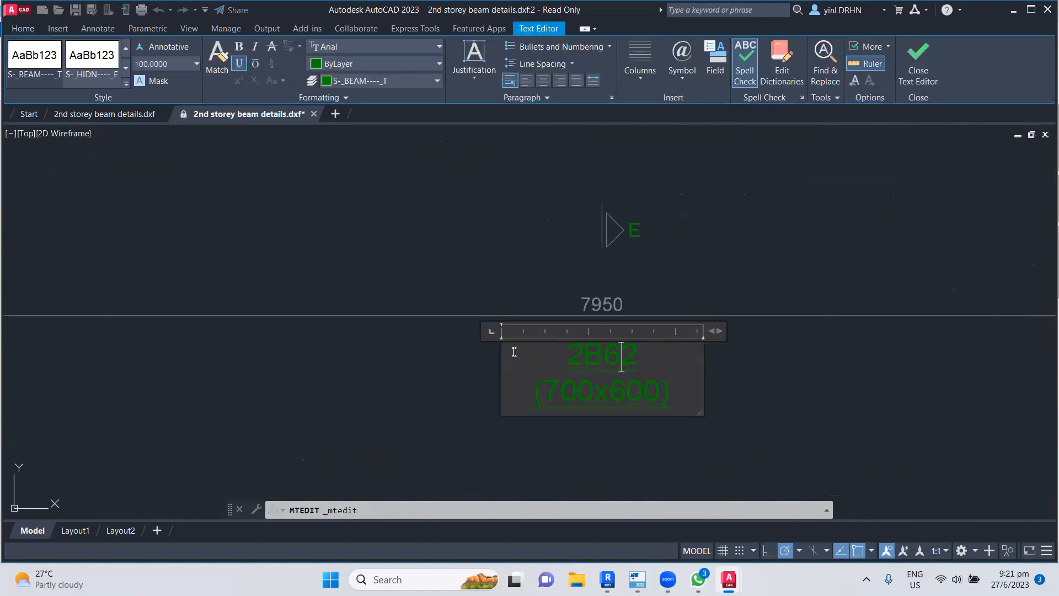
type("-")
left_click(751, 395)
- Edit the label of the 2B6 elevation's third span, between grids C and D, to read 2B6-3 (700x600)
scroll(752, 395, "down", 3)
middle_click_drag(717, 411, 514, 387)
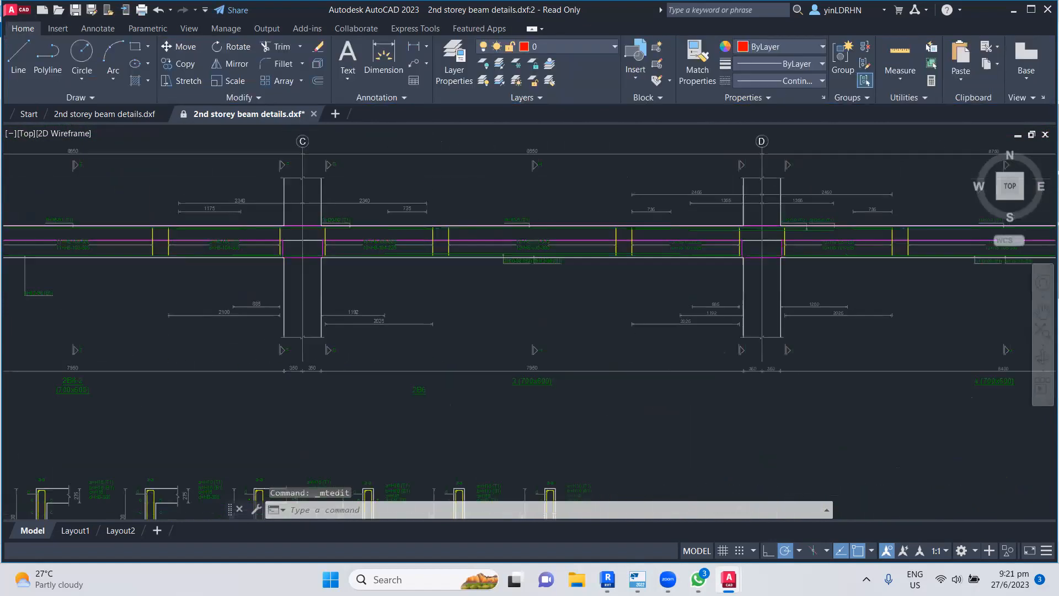
scroll(514, 385, "up", 2)
double_click(516, 368)
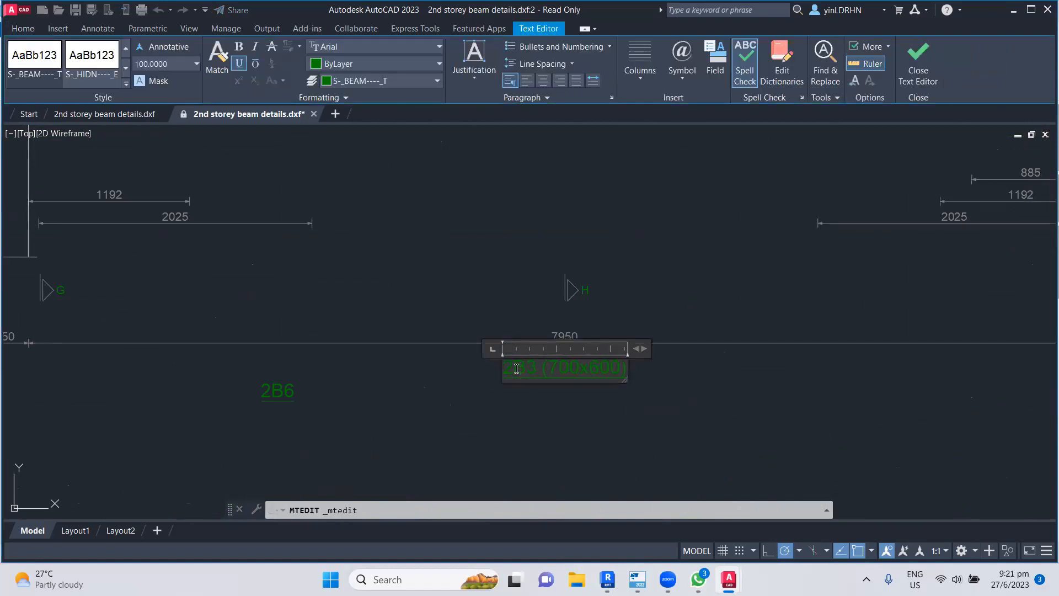
type("6-3")
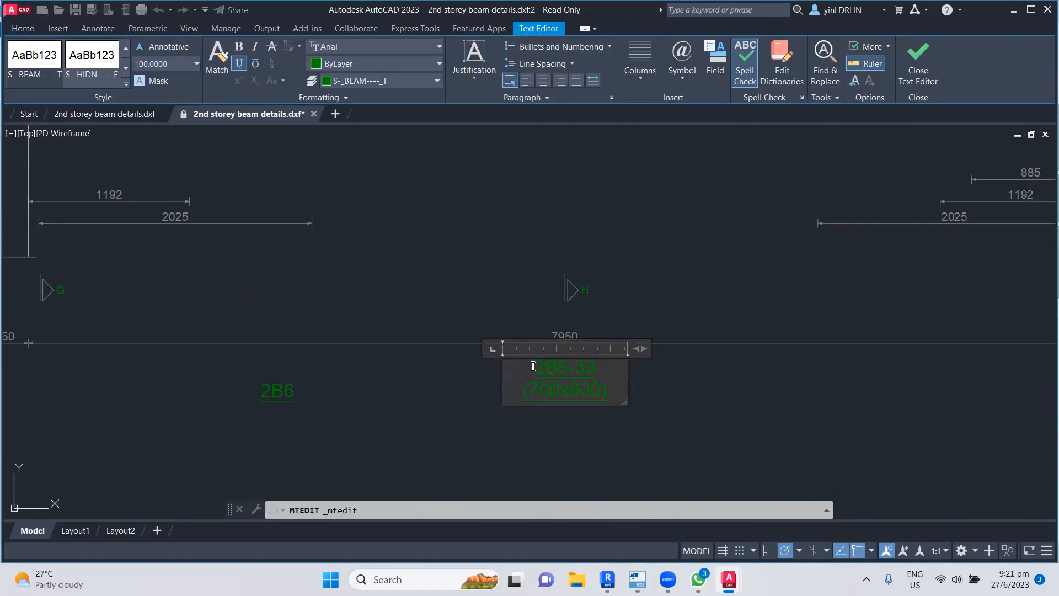
left_click(690, 378)
- Add the beam mark 2B6 in front of span number 4 in the 2B6 elevation's last span label, giving 2B6-4 (700x600)
scroll(690, 378, "down", 2)
middle_click_drag(898, 400, 305, 430)
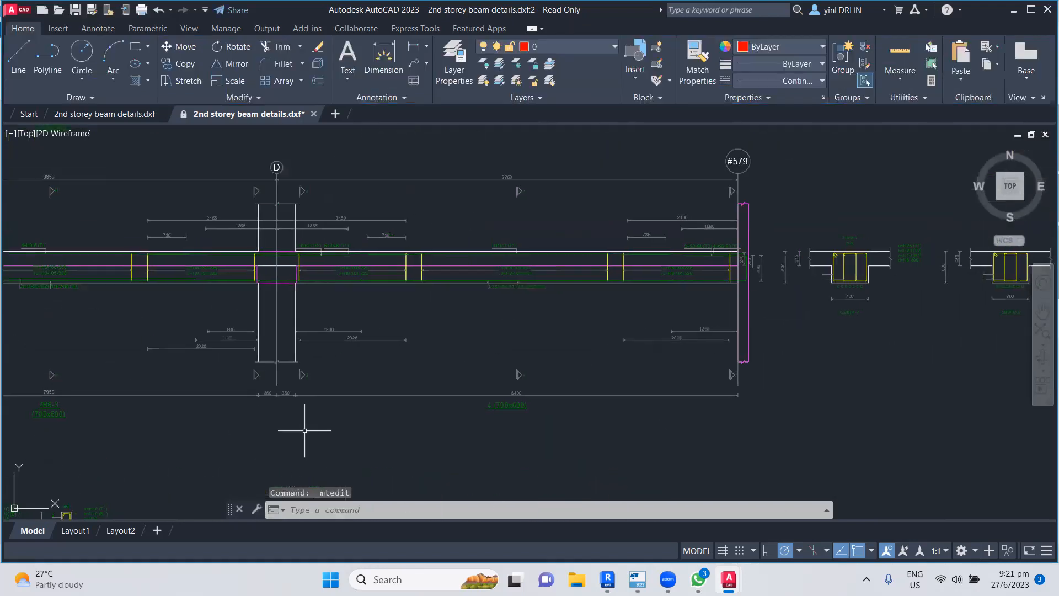
scroll(499, 412, "up", 5)
double_click(453, 381)
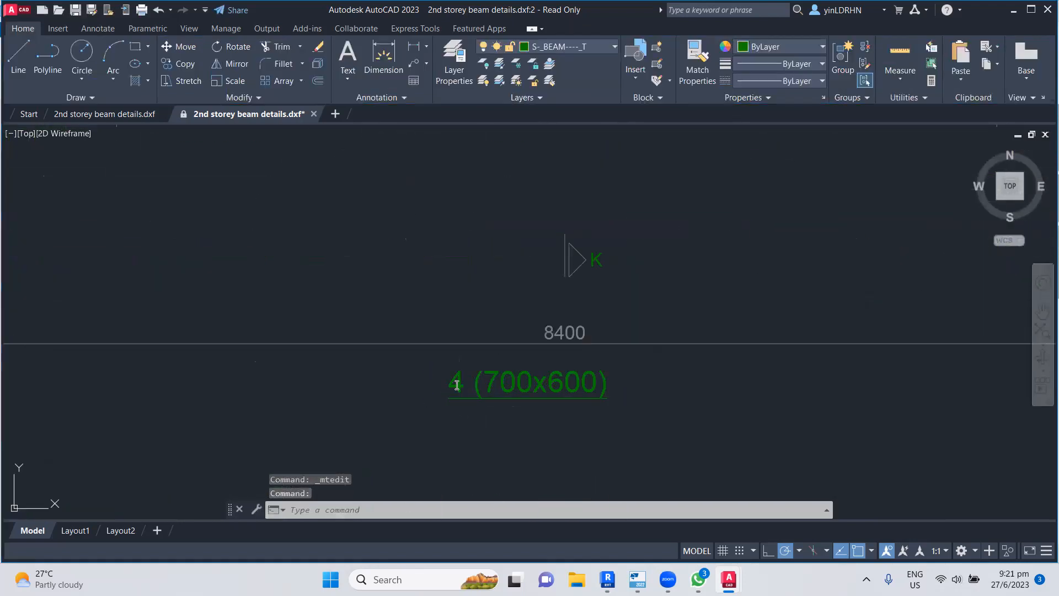
left_click(452, 383)
type("2B6-4")
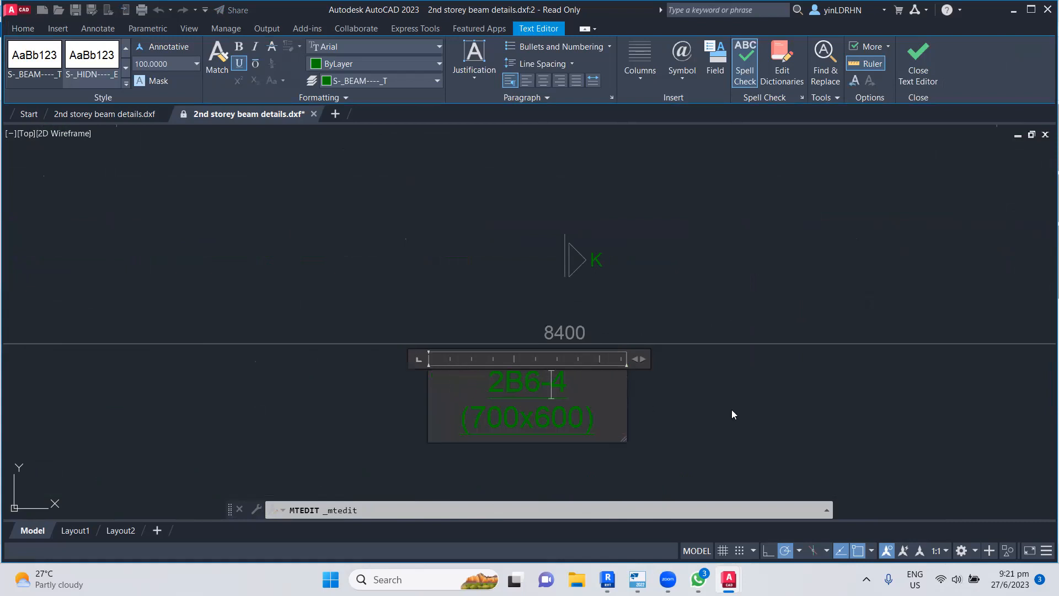
left_click(731, 414)
- Edit the first span's label in the 2B7 elevation to read 2B7-1 (200x1200) and delete the separate 2B7 beam mark beside it
scroll(734, 341, "down", 5)
middle_click_drag(634, 402, 933, 380)
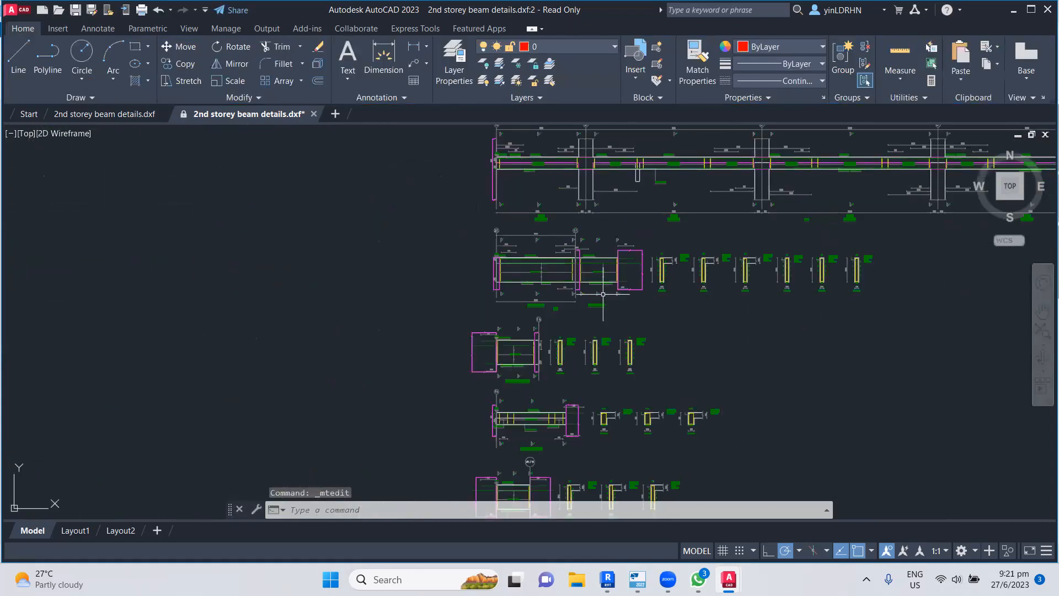
scroll(529, 307, "up", 6)
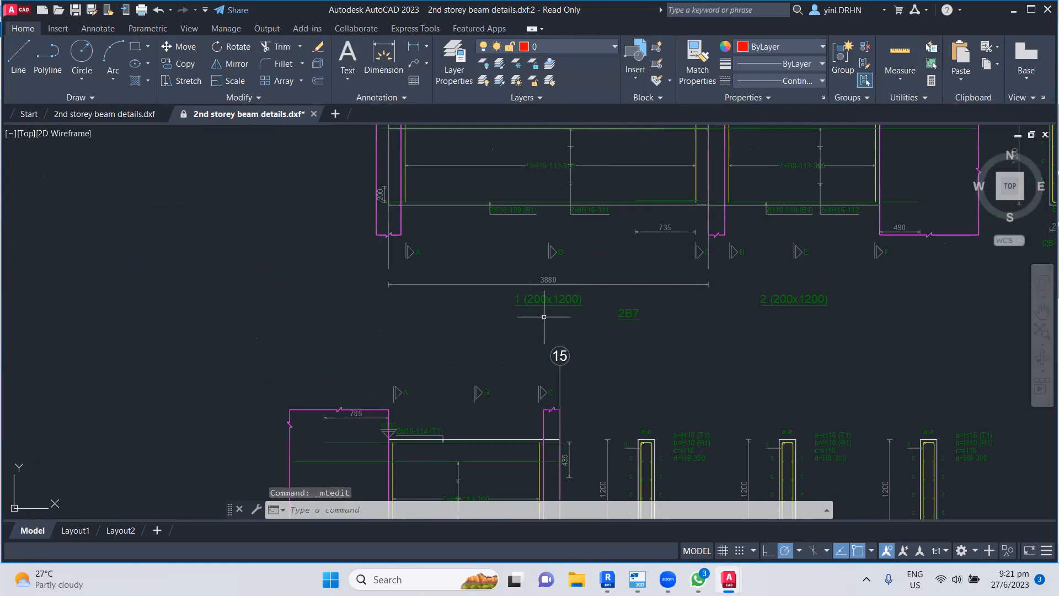
left_click(518, 301)
scroll(519, 301, "up", 2)
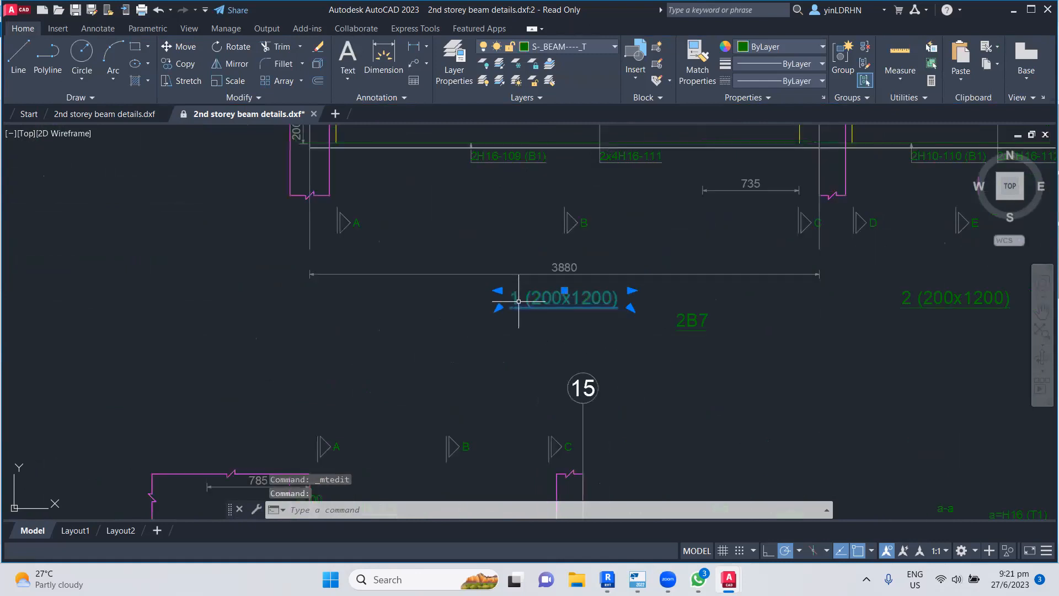
double_click(517, 301)
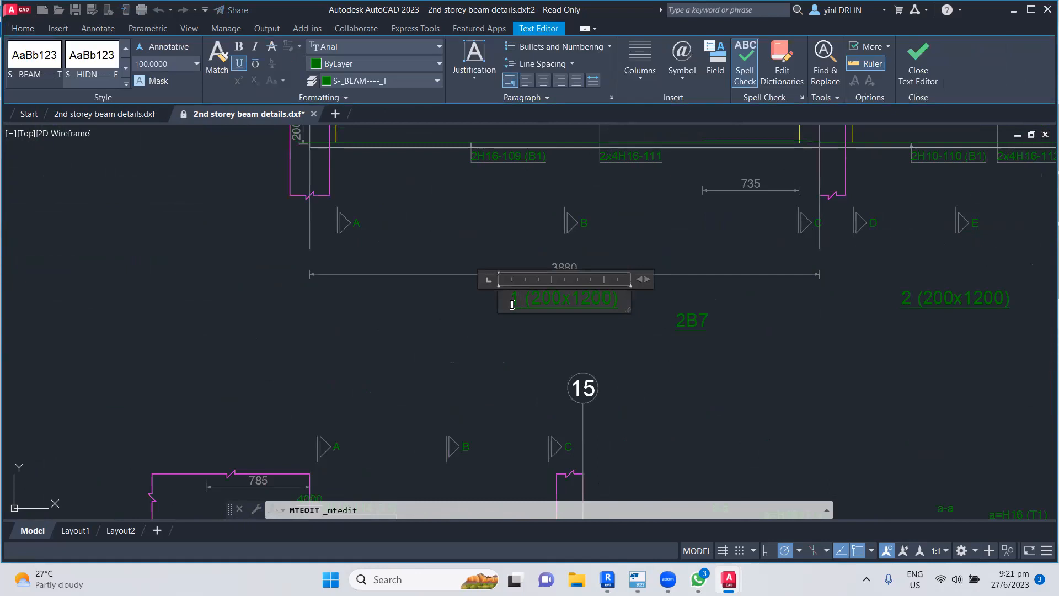
type("7-")
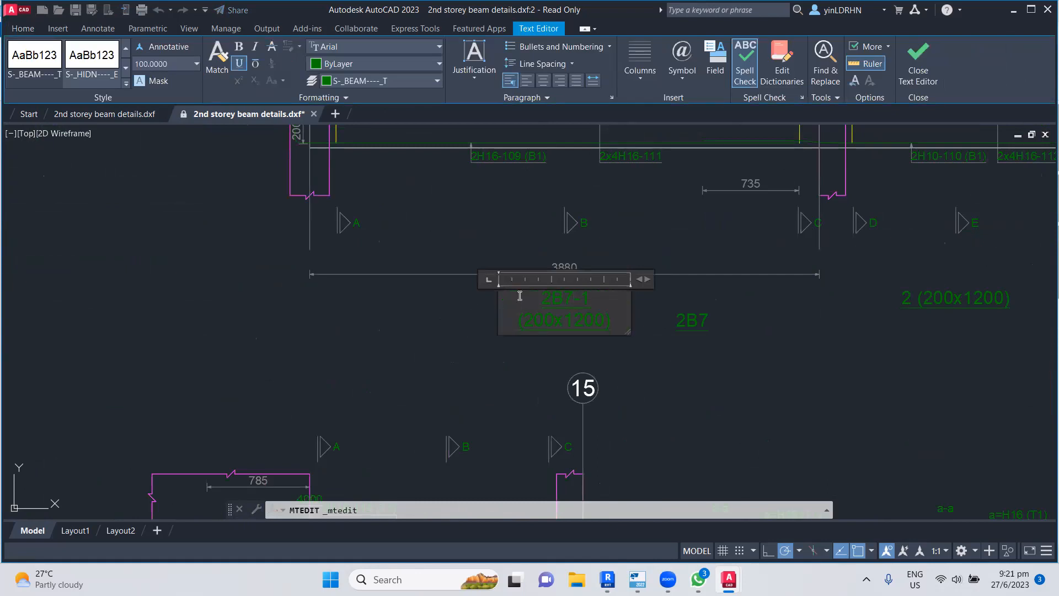
left_click(707, 380)
left_click(682, 324)
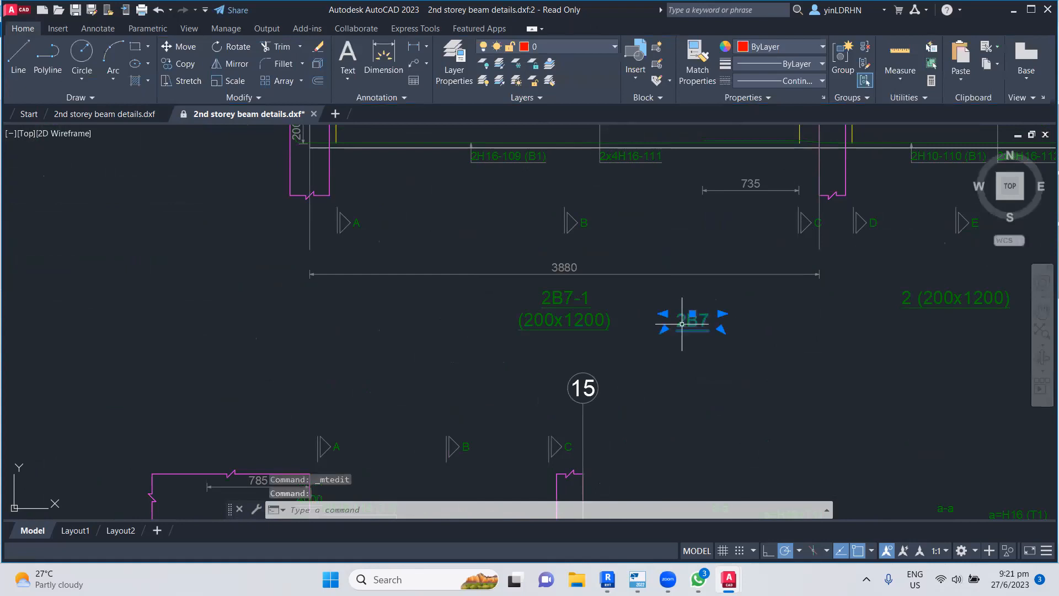
key("Delete")
- Edit the 2B7 elevation's second span label to read 2B7-2 (200x1200)
middle_click_drag(782, 362, 420, 376)
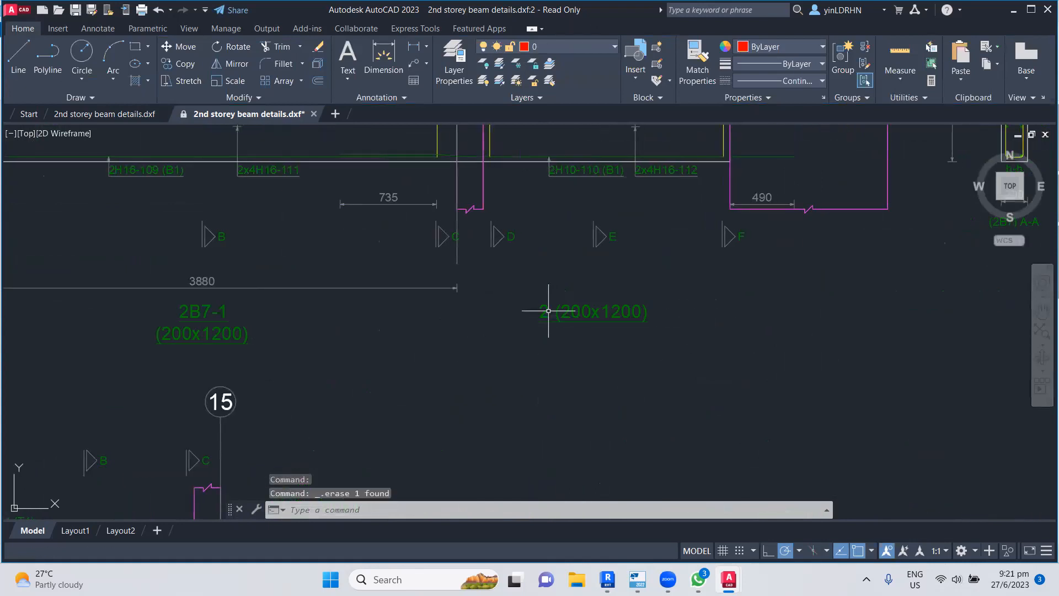
left_click(548, 310)
double_click(548, 310)
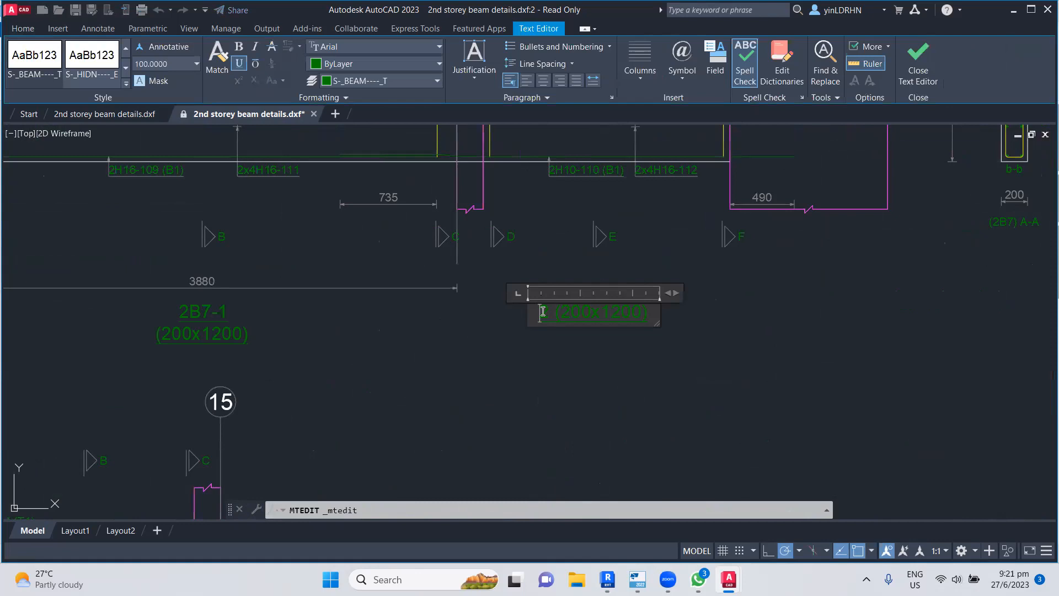
type("2B7-")
left_click(716, 333)
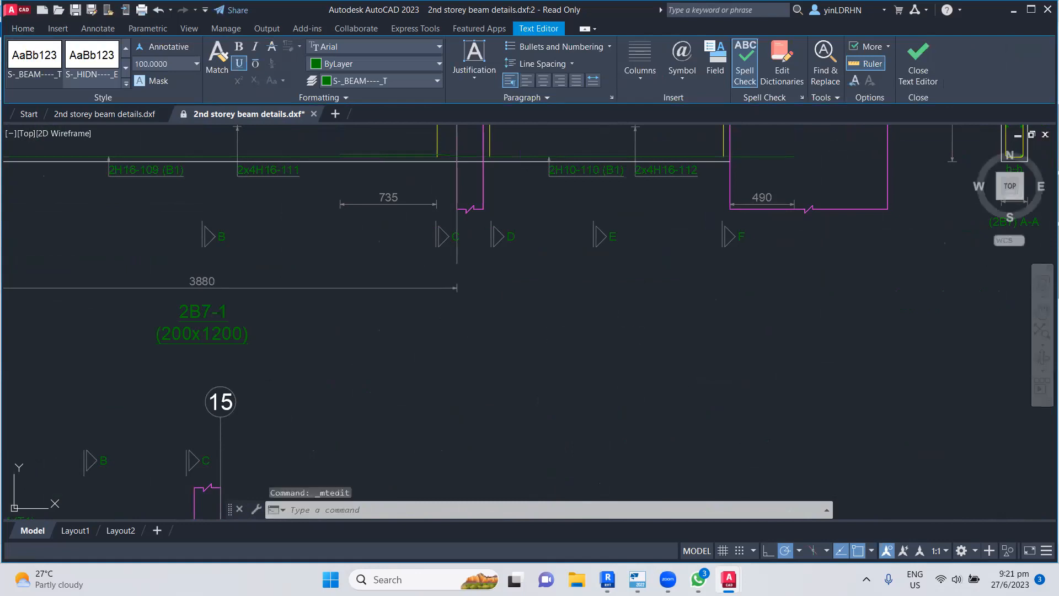
- Remove the span number and dash from the single-span 2B8 beam label, leaving 2B8 (200x1200)
scroll(718, 335, "down", 2)
middle_click_drag(641, 378, 619, 219)
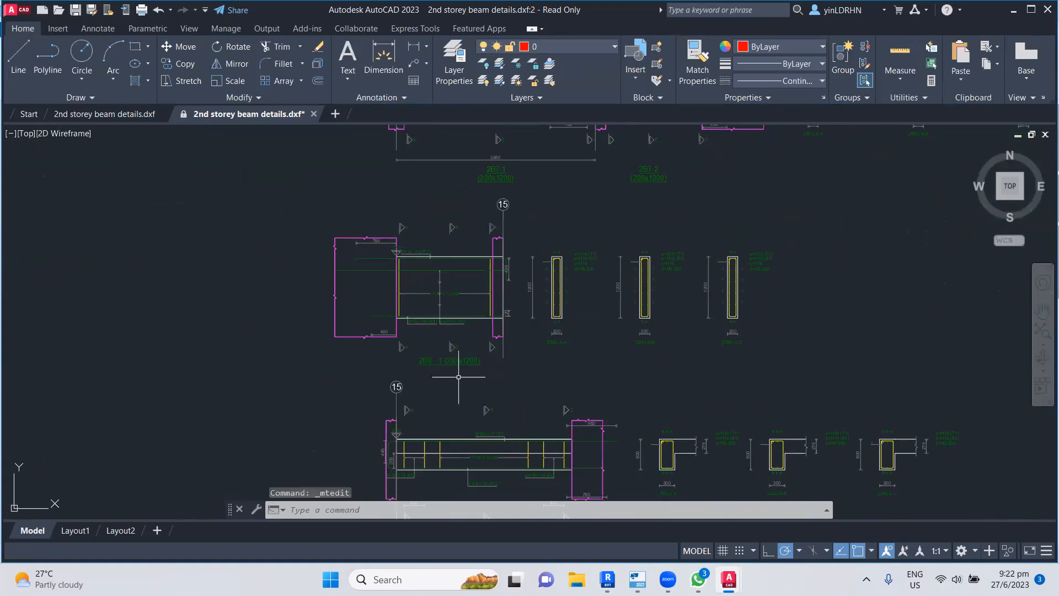
scroll(459, 377, "up", 3)
double_click(414, 338)
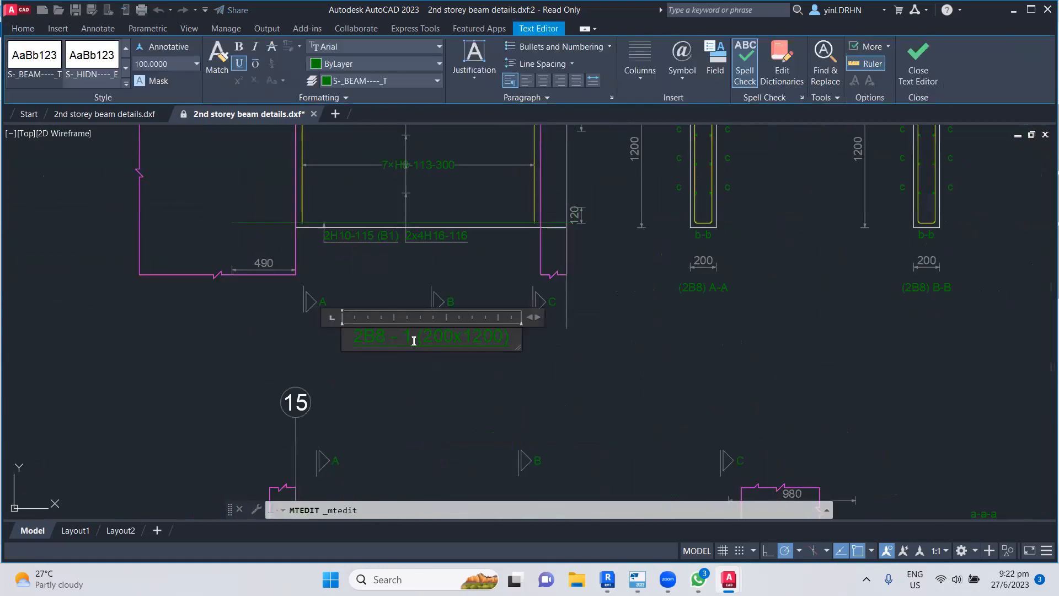
key("BackSpace")
key("BackSpace")
key("BackSpace")
key("BackSpace")
left_click(446, 396)
- Shorten the single-span 2B9 beam label to 2B9 (300x600) by removing its span number
middle_click_drag(500, 486, 518, 225)
middle_click_drag(520, 393, 467, 232)
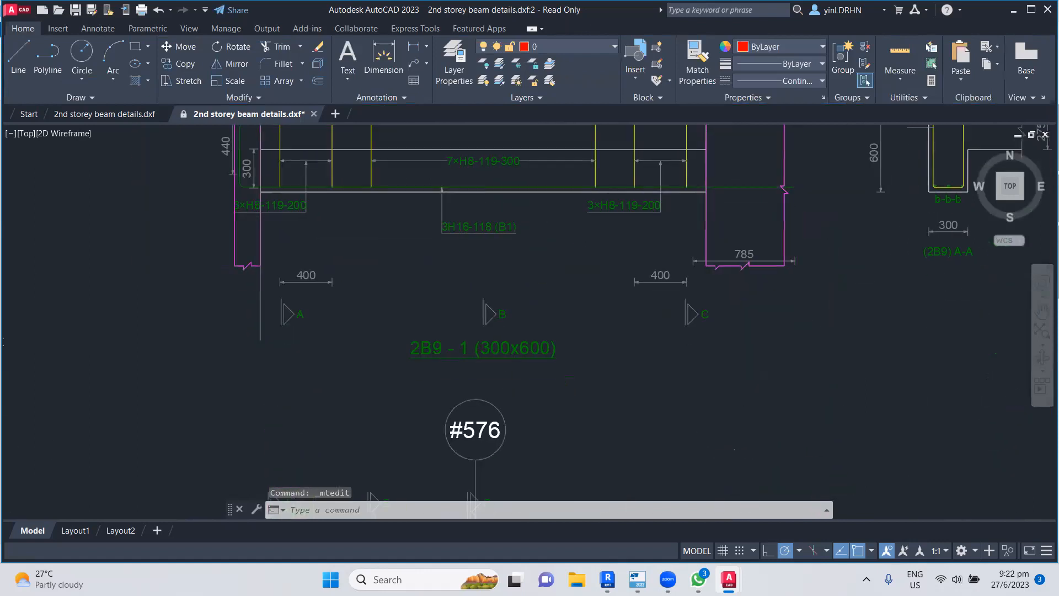
left_click(460, 347)
left_click(438, 351)
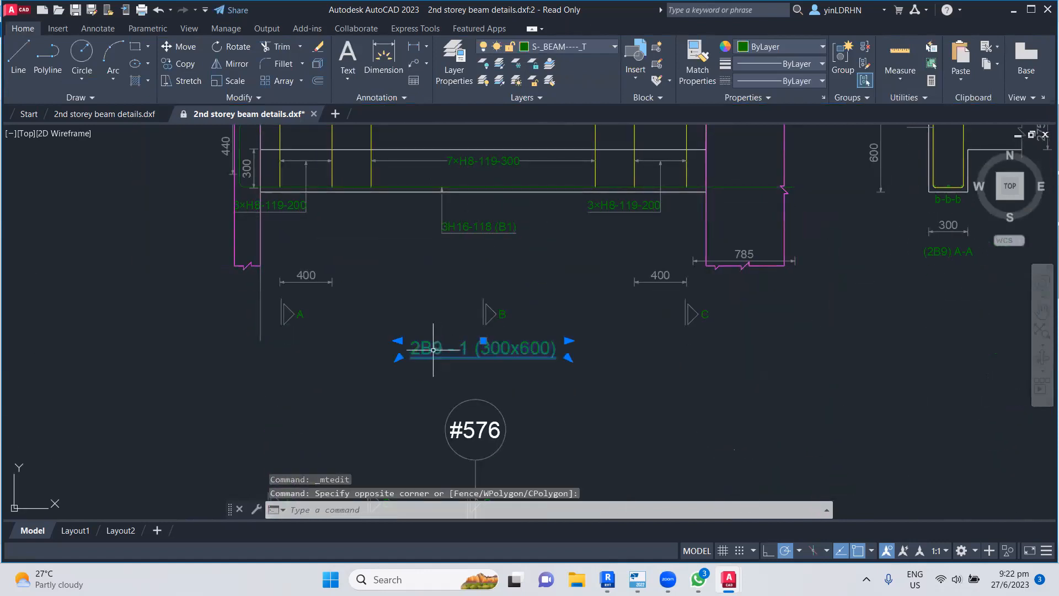
double_click(460, 350)
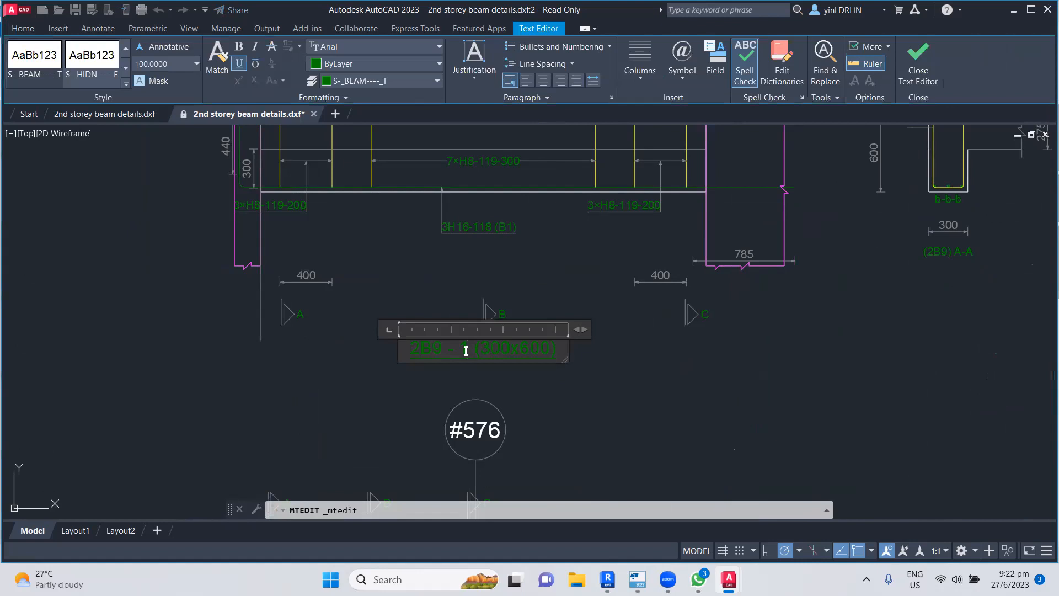
key("BackSpace")
key("BackSpace")
key("BackSpace")
key("ctrl+Return")
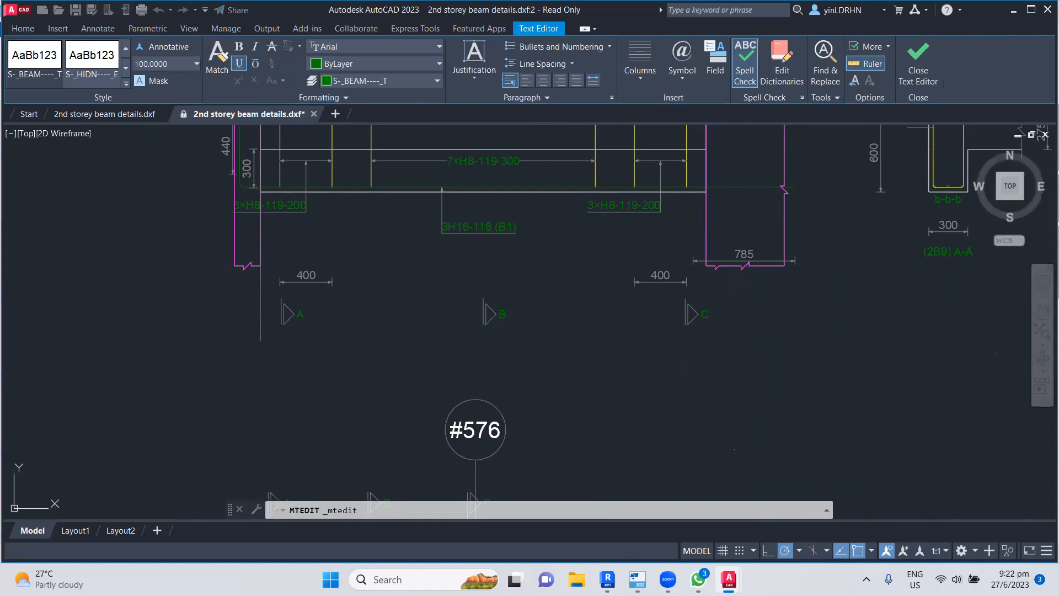
- Remove the span number and dash from the 2B10 beam label below the #576 grid elevation, leaving 2B10 (200x1200)
scroll(620, 272, "down", 5)
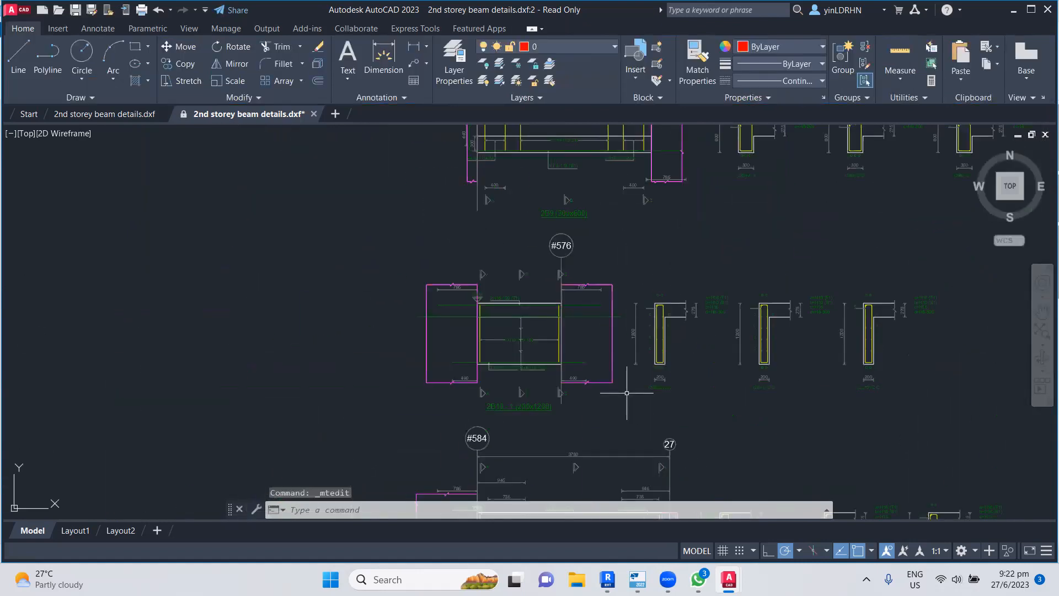
scroll(465, 326, "up", 5)
double_click(581, 274)
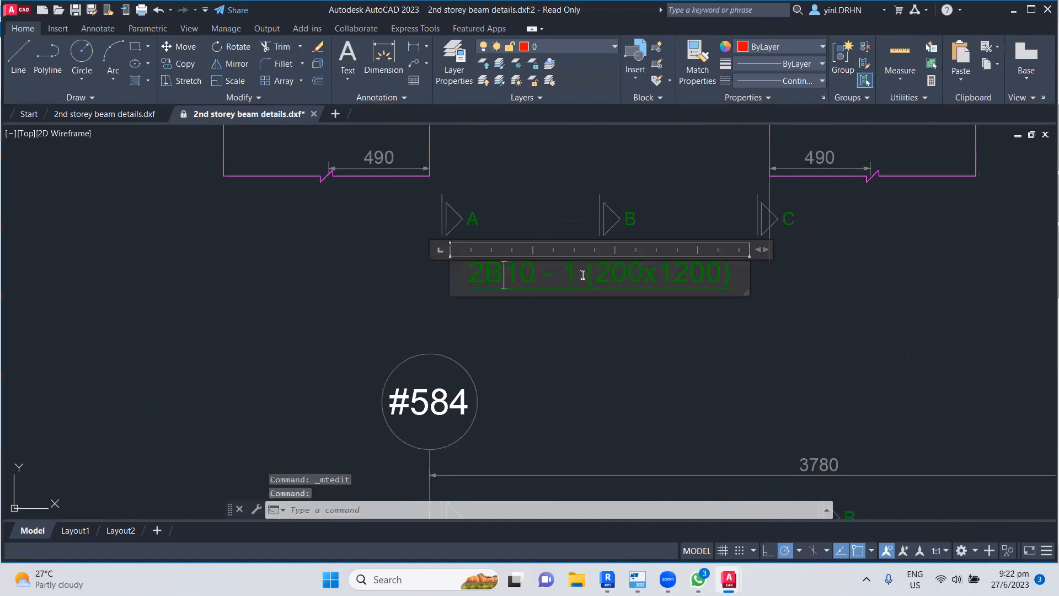
key("BackSpace")
key("BackSpace")
key("BackSpace")
key("BackSpace")
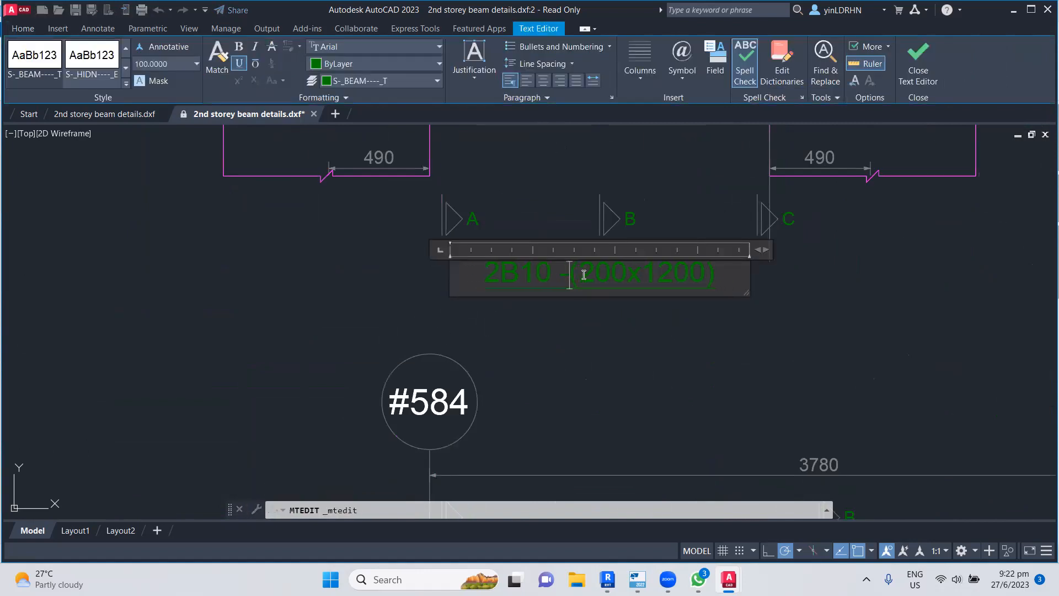
key("ctrl+Return")
- Strip the span number and dash from the label of beam 2B11, between grids #584 and 27, leaving 2B11 (200x1200)
middle_click_drag(610, 374, 564, 127)
scroll(565, 129, "down", 4)
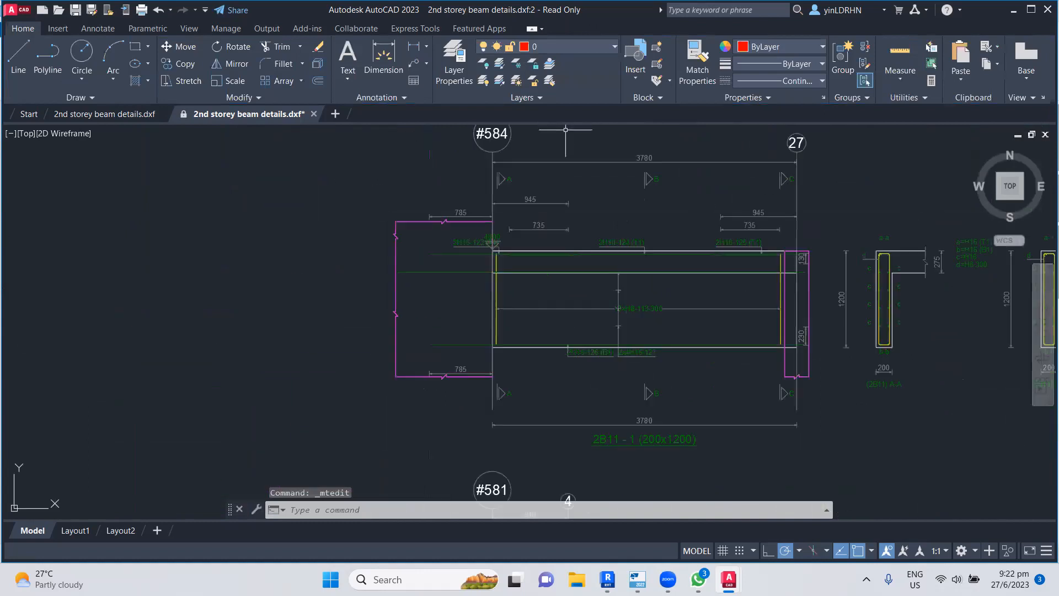
middle_click_drag(633, 428, 568, 290)
scroll(569, 291, "up", 4)
double_click(571, 300)
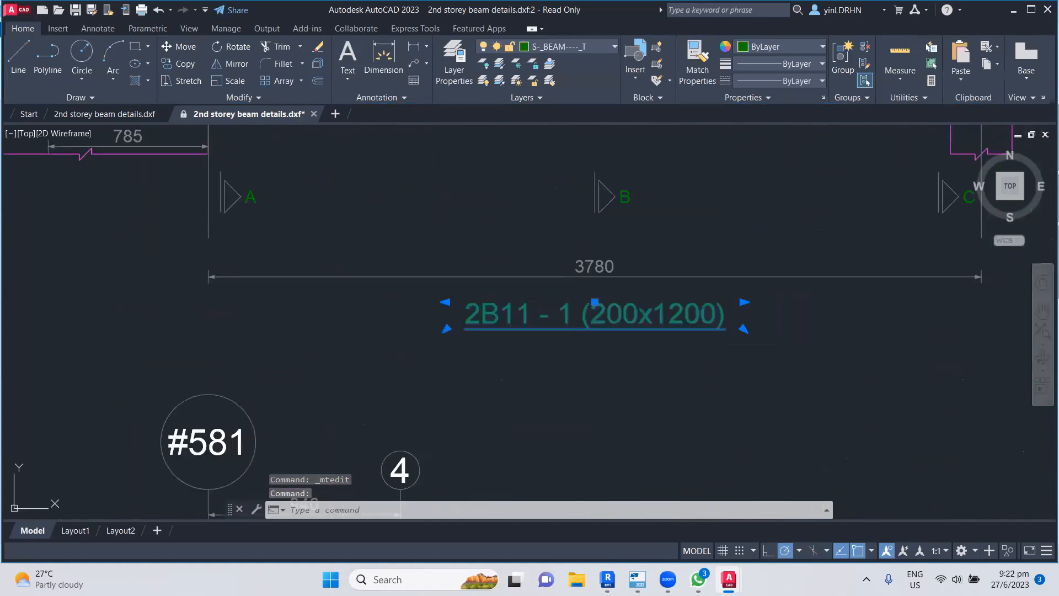
key("BackSpace")
key("BackSpace")
key("BackSpace")
key("BackSpace")
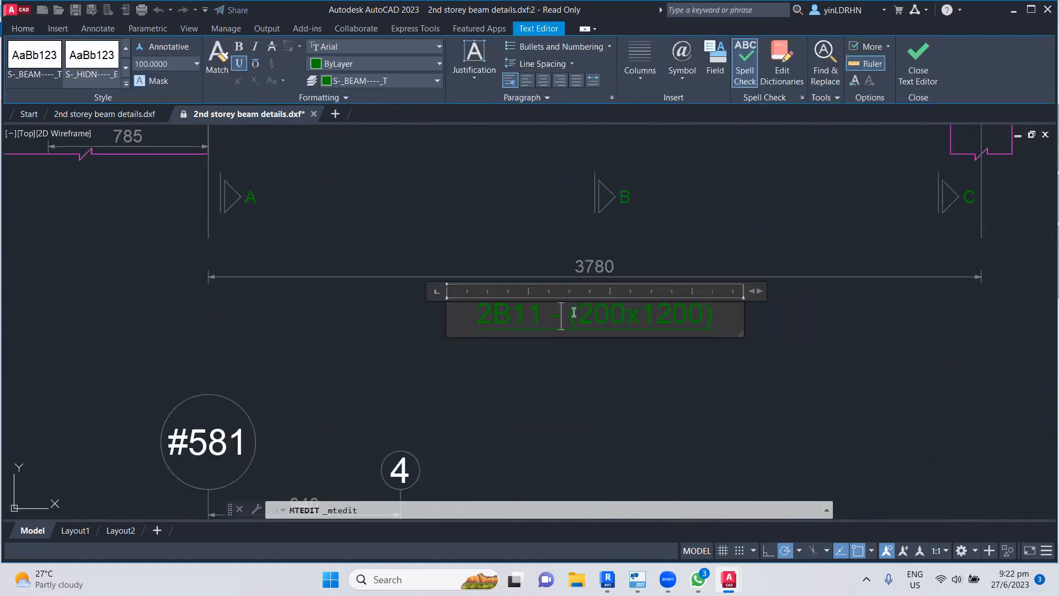
left_click(601, 435)
- Remove the dash and span number from the 2B12 beam label, leaving 2B12 above the 200x1200 size
middle_click_drag(605, 445, 562, 82)
scroll(570, 289, "down", 2)
middle_click_drag(552, 398, 549, 229)
scroll(462, 309, "up", 4)
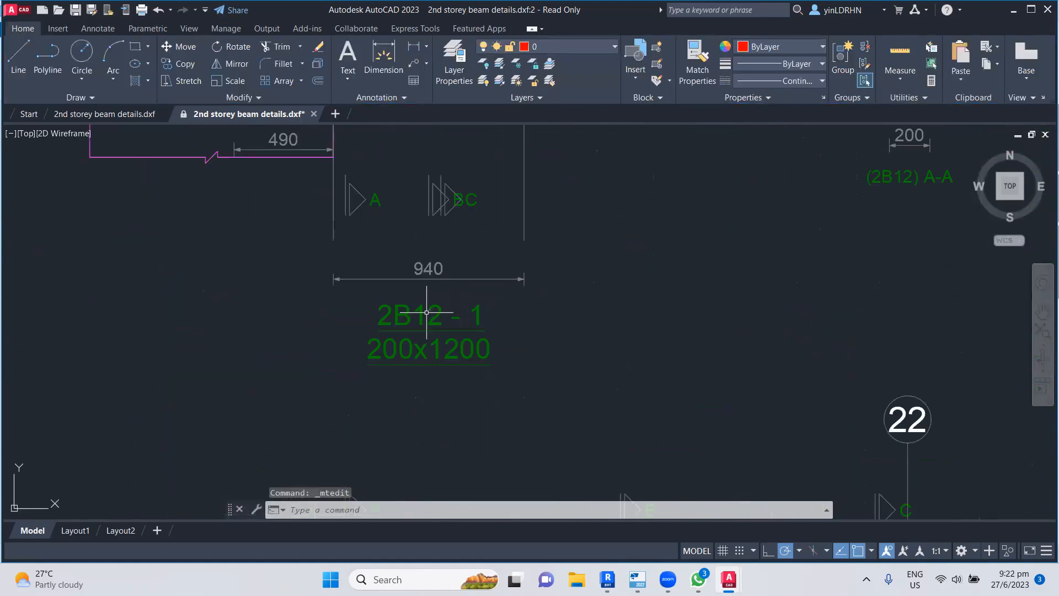
left_click(433, 312)
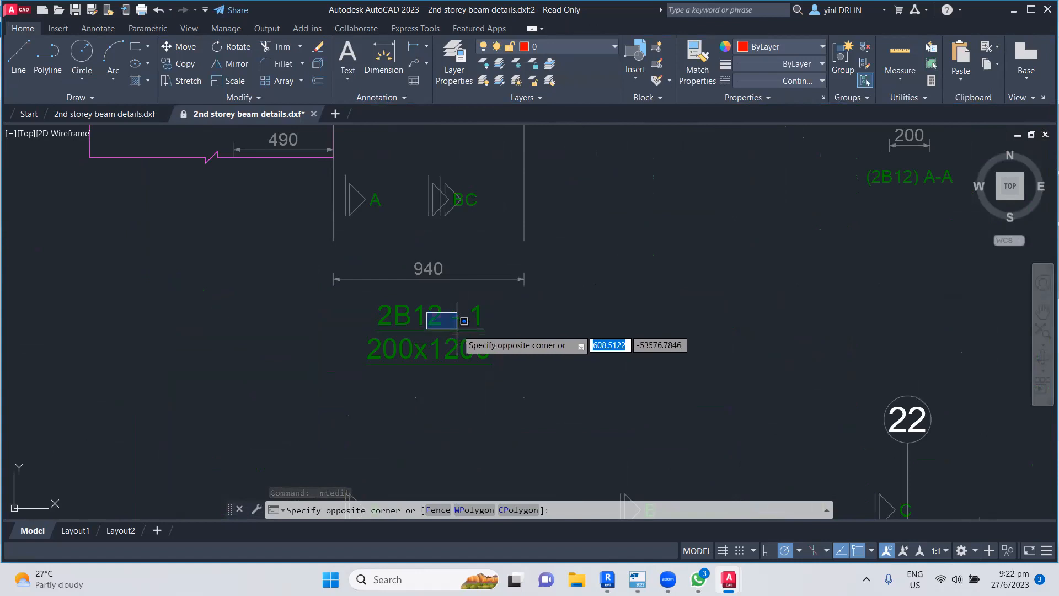
left_click(437, 312)
double_click(438, 312)
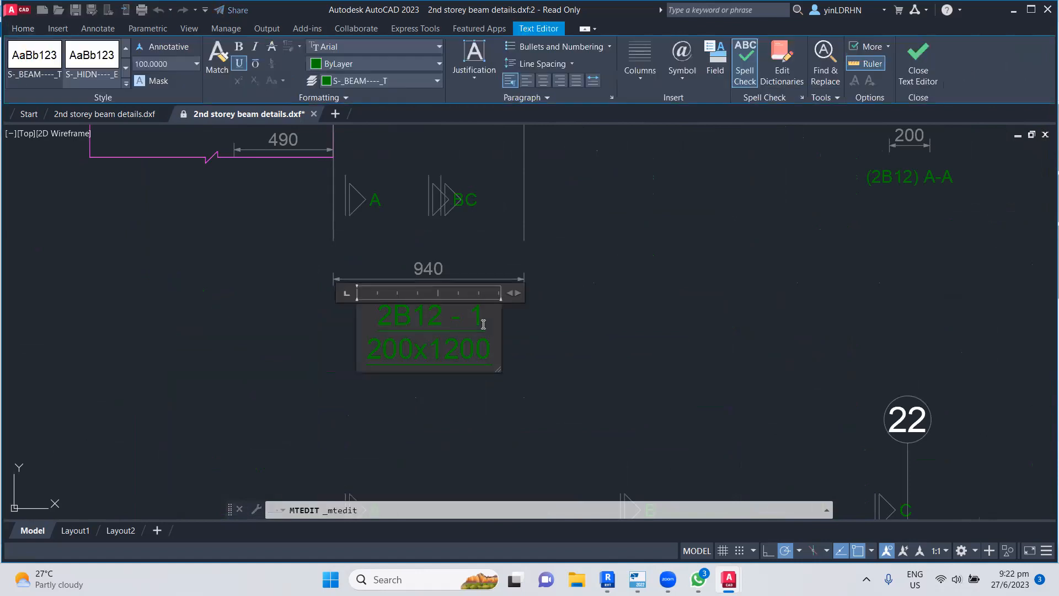
key("BackSpace")
key("BackSpace")
key("BackSpace")
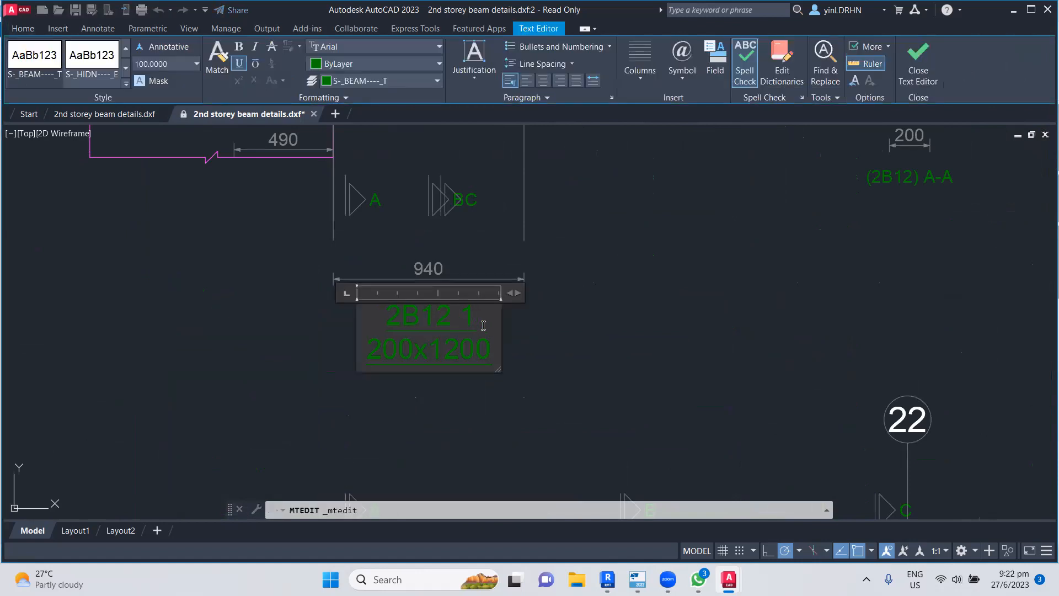
key("Delete")
left_click(557, 334)
left_click(558, 333)
left_click(407, 320)
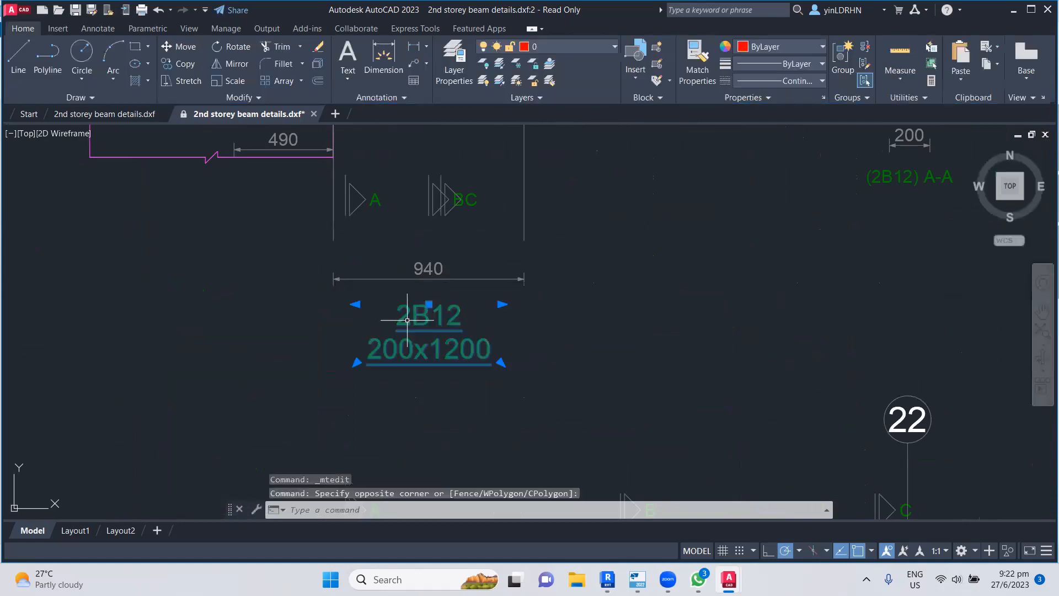
left_click(501, 304)
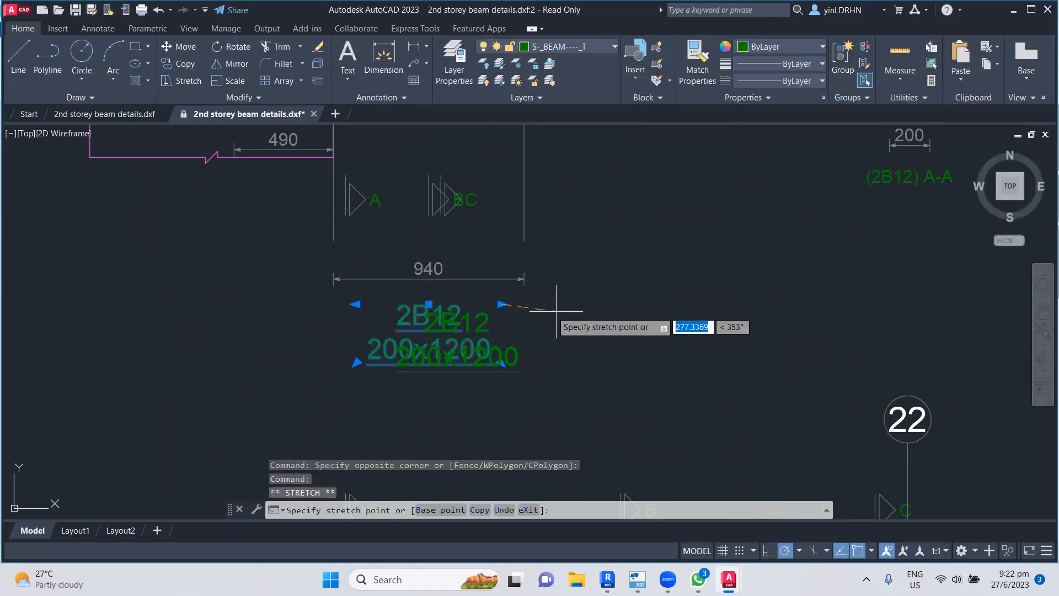
key("Escape")
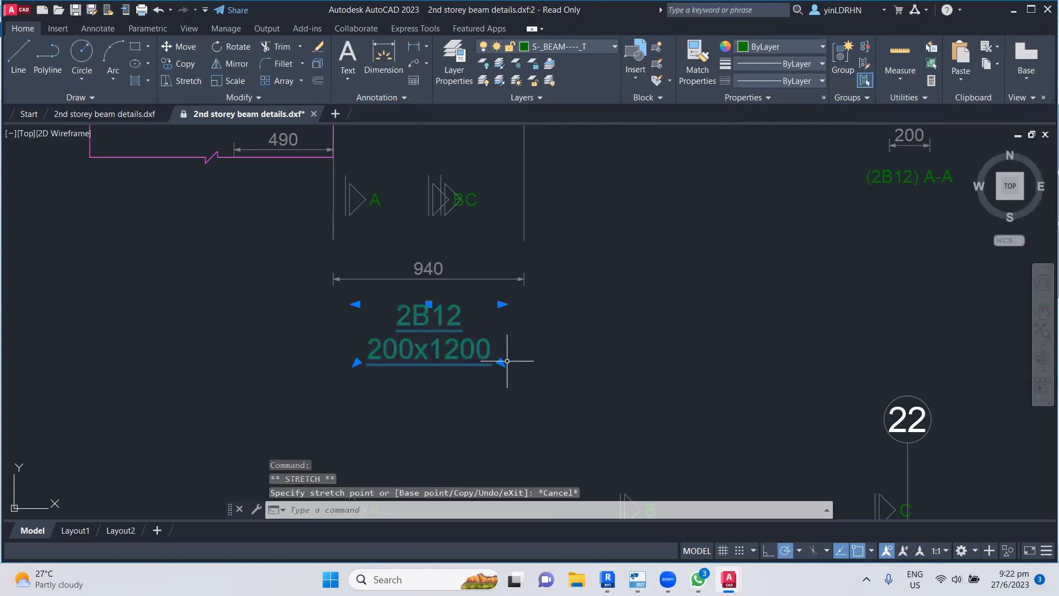
left_click(429, 304)
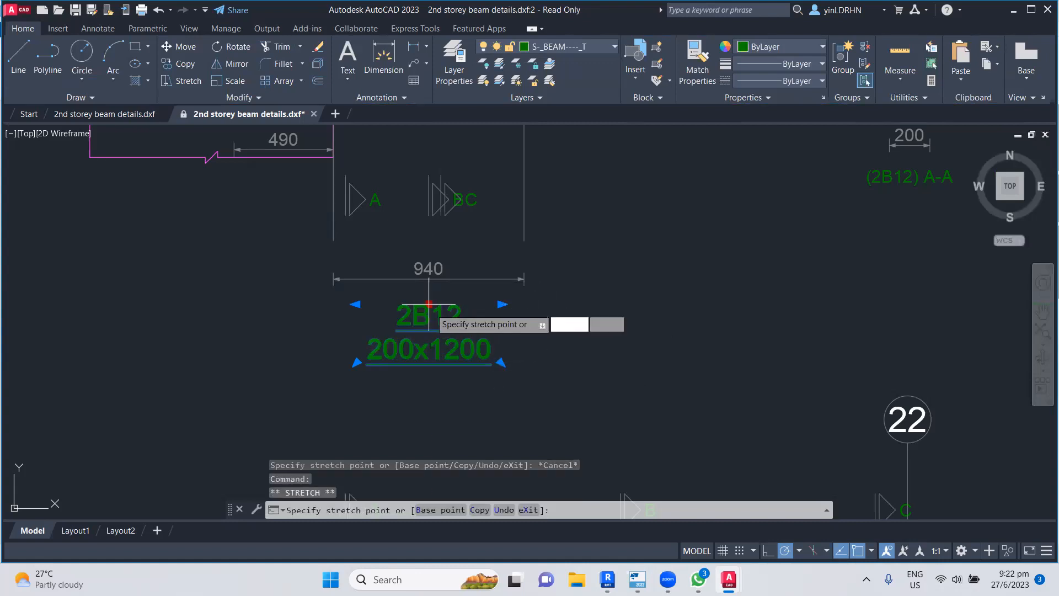
key("Escape")
key("Escape")
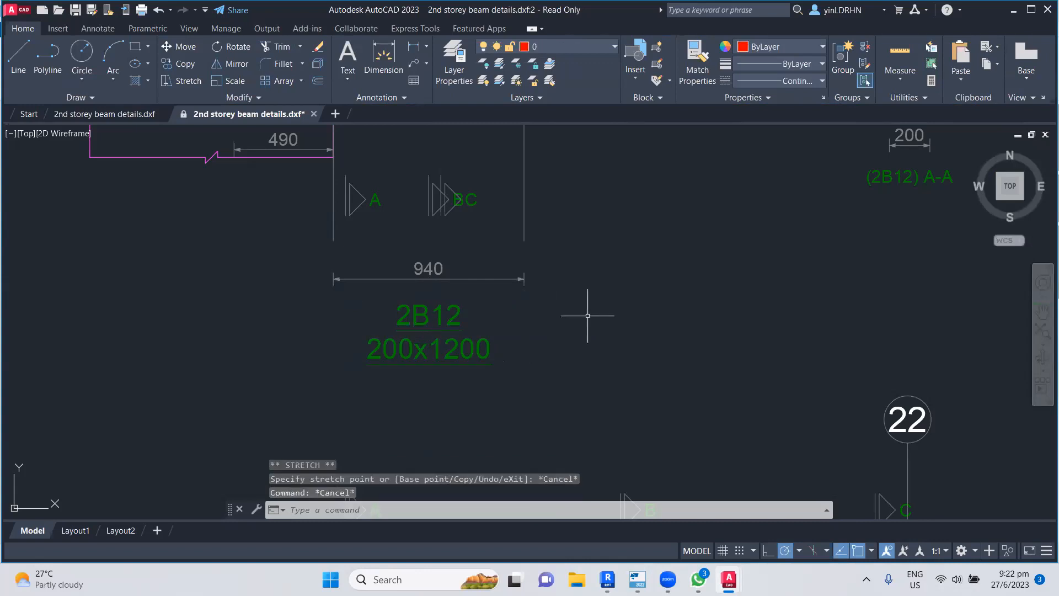
- Remove the dash and span number from the 2B13 beam label, leaving 2B13 (200x1200)
scroll(586, 312, "down", 5)
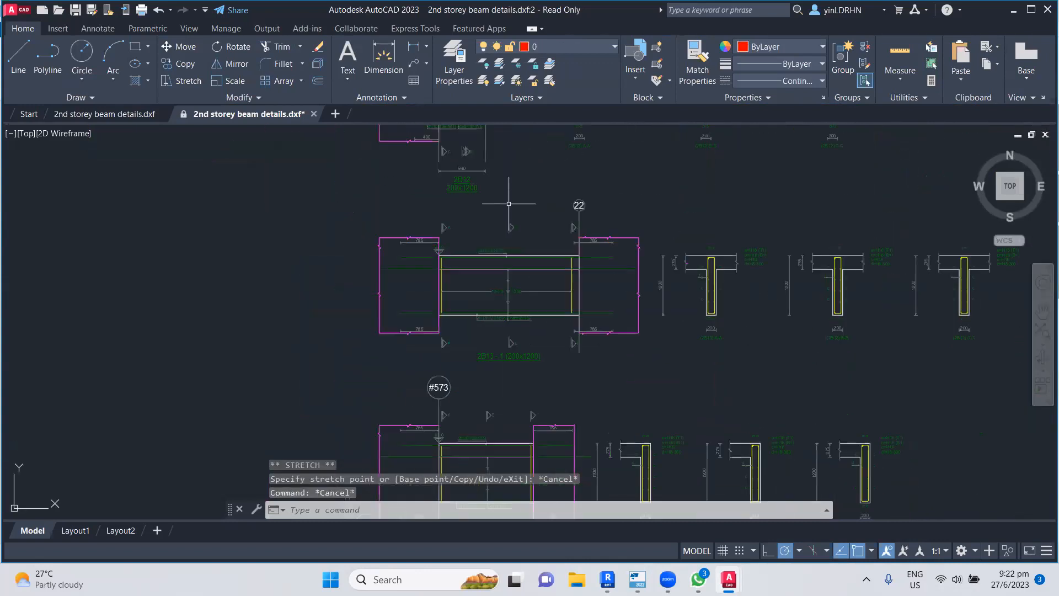
double_click(509, 356)
scroll(507, 361, "up", 5)
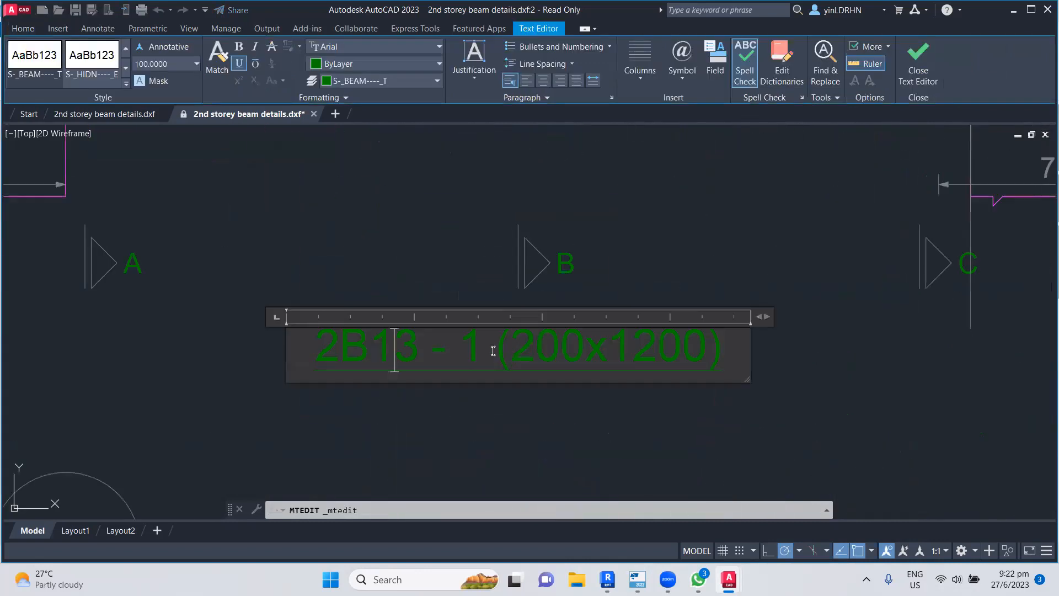
key("BackSpace")
key("BackSpace")
key("BackSpace")
key("BackSpace")
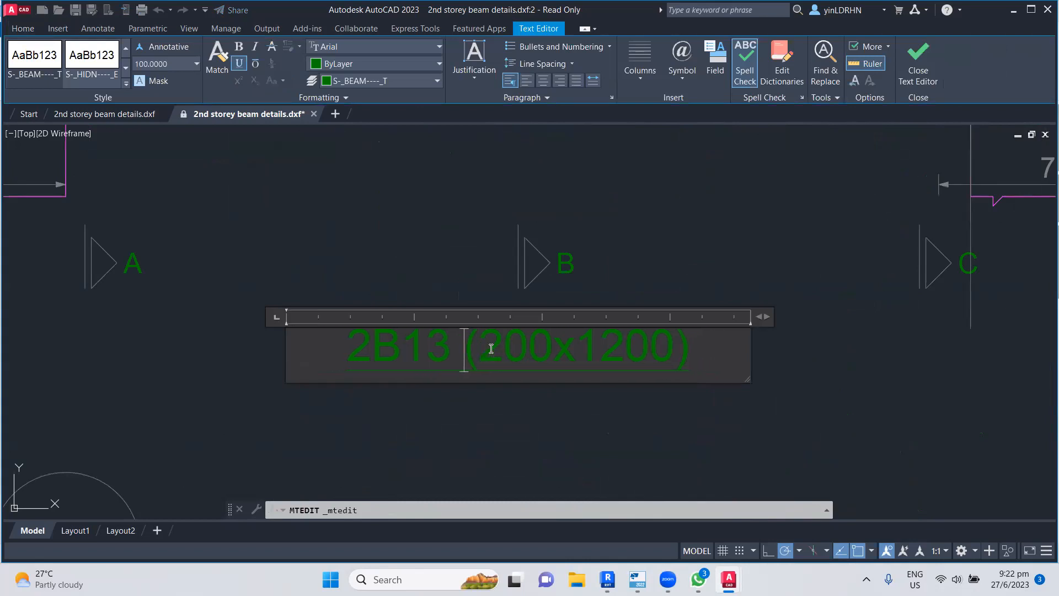
left_click(539, 296)
- Strip the dash and span number from the beam label below the grid #573 elevation, leaving 2B14 (200x1200)
scroll(539, 390, "down", 6)
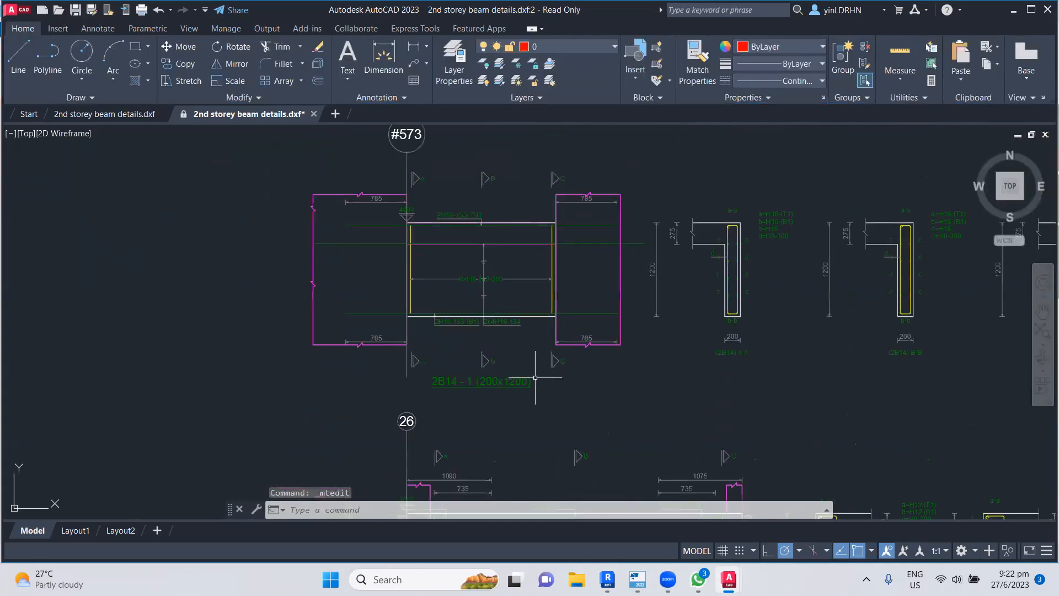
scroll(419, 268, "up", 5)
double_click(422, 262)
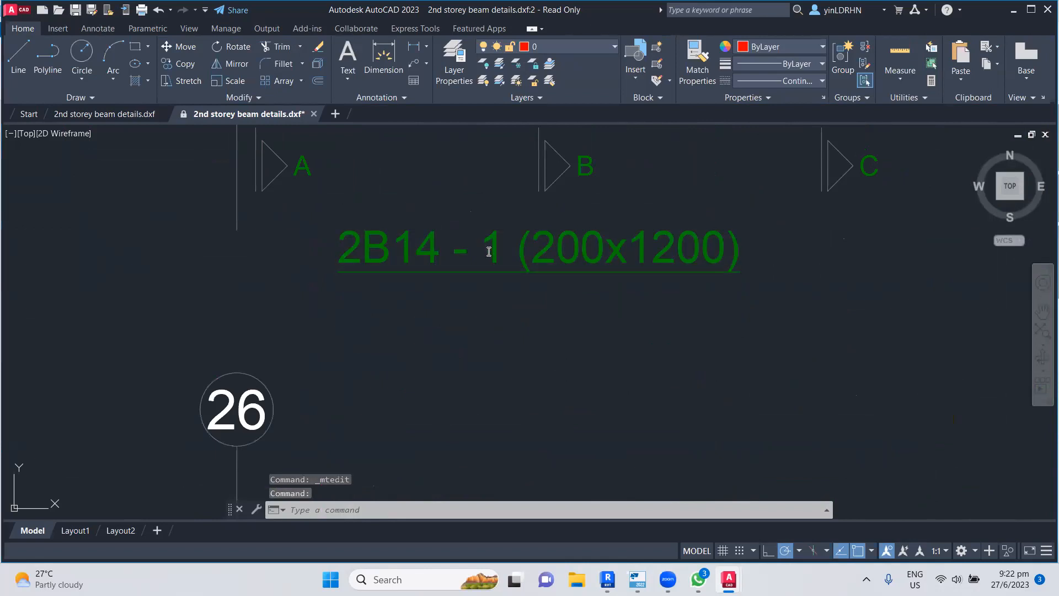
key("BackSpace")
key("BackSpace")
key("BackSpace")
key("BackSpace")
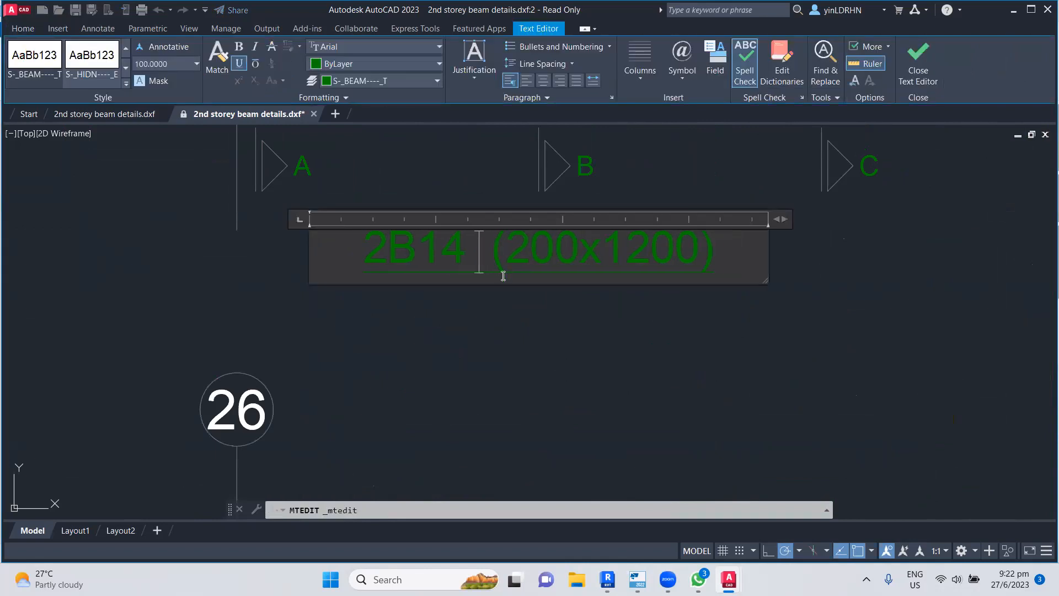
left_click(513, 344)
- Examine the grid 26 beam elevation labelled 2B14 - 1 (300x600) and the neighbouring beam details for a repeated mark
scroll(509, 344, "down", 5)
middle_click_drag(546, 461, 511, 313)
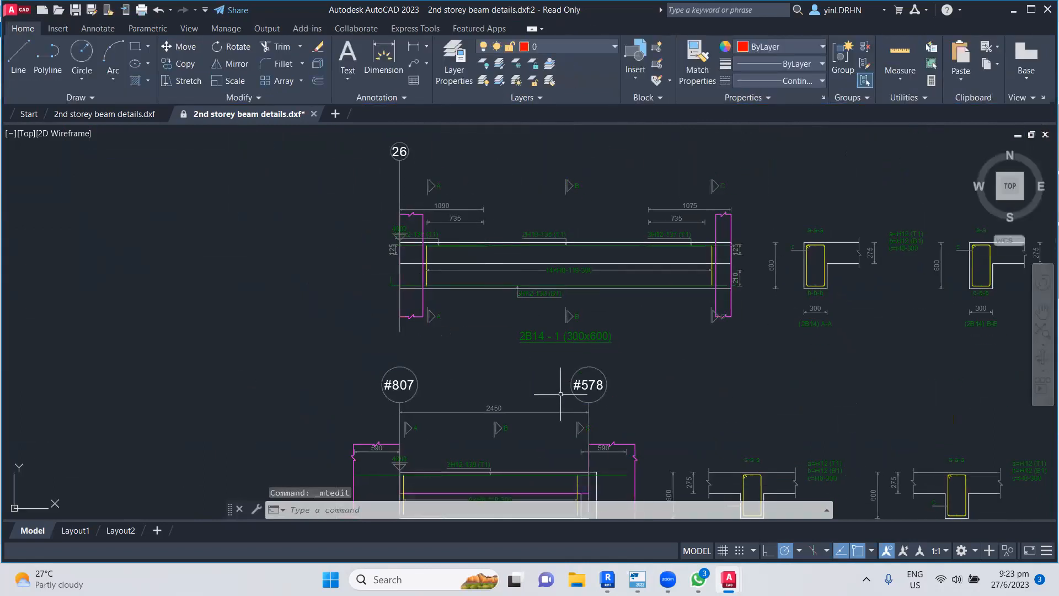
scroll(561, 393, "up", 4)
scroll(536, 294, "down", 4)
scroll(536, 306, "down", 2)
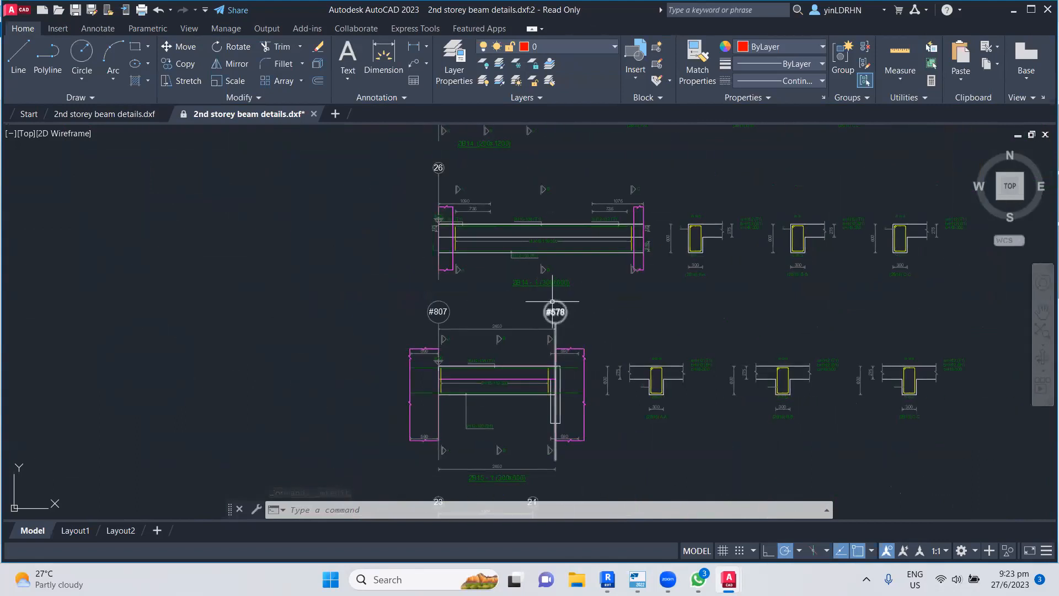
mouse_move(656, 316)
middle_mouse_down()
mouse_move(599, 219)
mouse_move(611, 333)
middle_mouse_up()
middle_click_drag(610, 333, 611, 332)
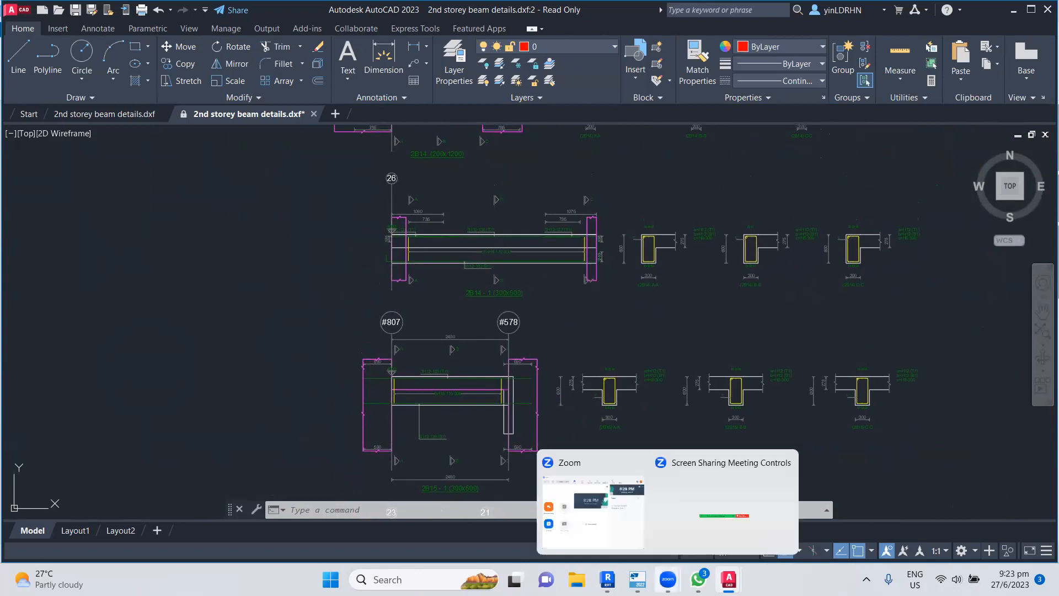
- Switch to Tekla Structural Designer and locate and select beam 2B14 on the St. 2 (Storey 2) plan
left_click(637, 580)
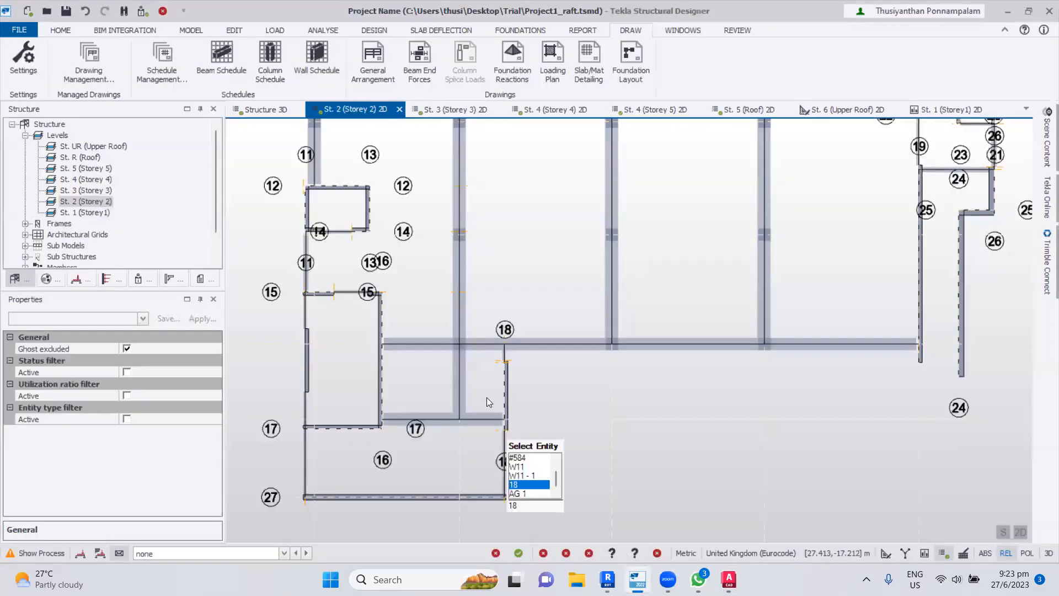
scroll(331, 309, "up", 3)
mouse_move(326, 345)
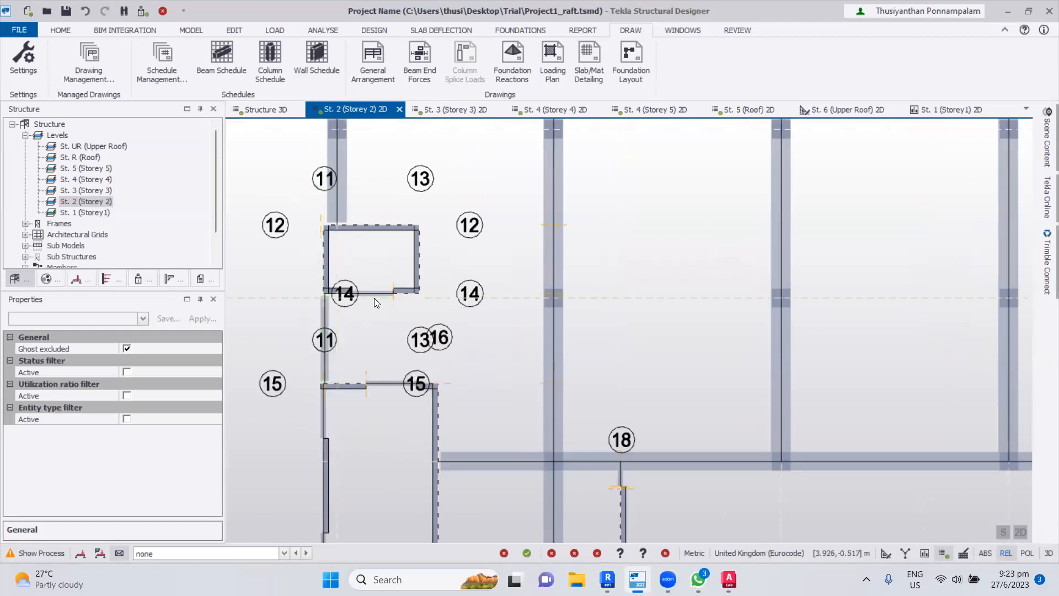
mouse_move(376, 295)
scroll(430, 312, "down", 2)
middle_click_drag(647, 363, 352, 404)
scroll(775, 294, "up", 2)
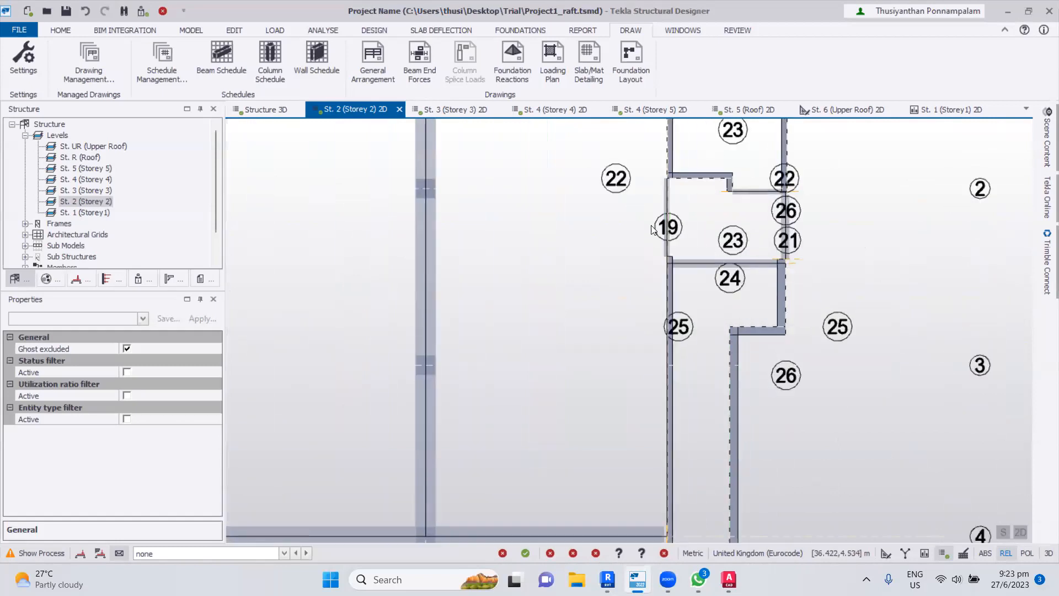
mouse_move(666, 216)
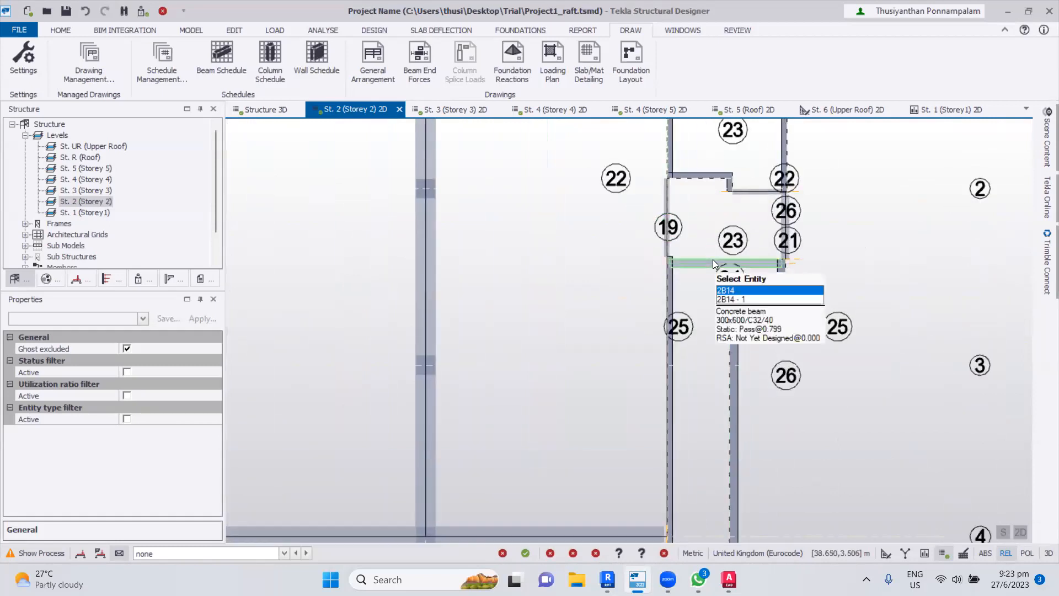
left_click(713, 263)
- Inspect the beams around 2B14 between grids 19 and 21 on the Storey 2 plan to check their marks and sizes
scroll(836, 268, "up", 2)
mouse_move(770, 238)
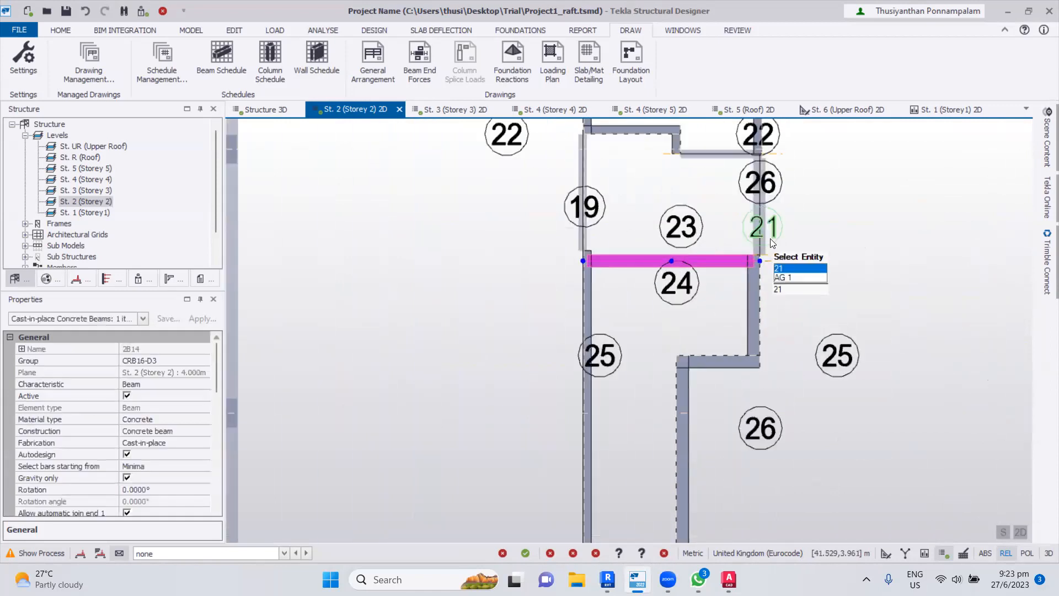
mouse_move(701, 162)
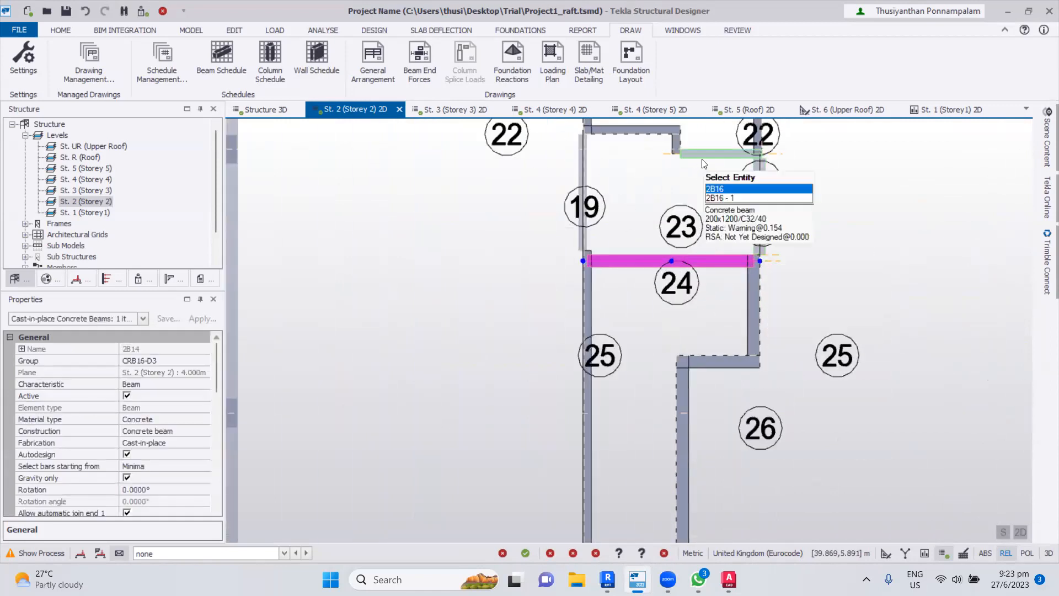
scroll(706, 232, "down", 2)
mouse_move(732, 281)
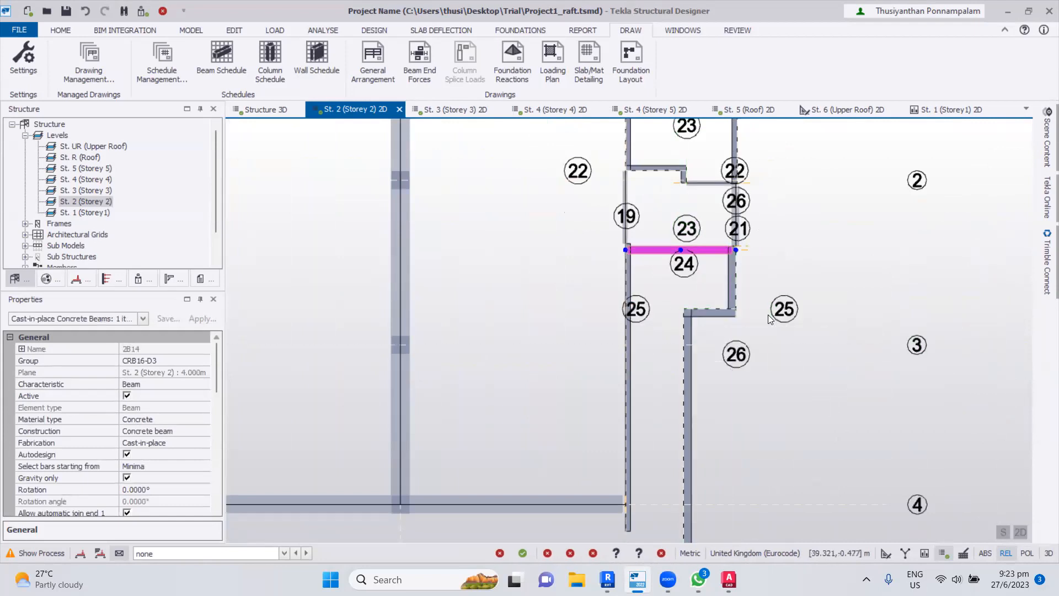
scroll(768, 314, "down", 2)
mouse_move(778, 312)
middle_click_drag(782, 261, 779, 357)
scroll(780, 347, "down", 2)
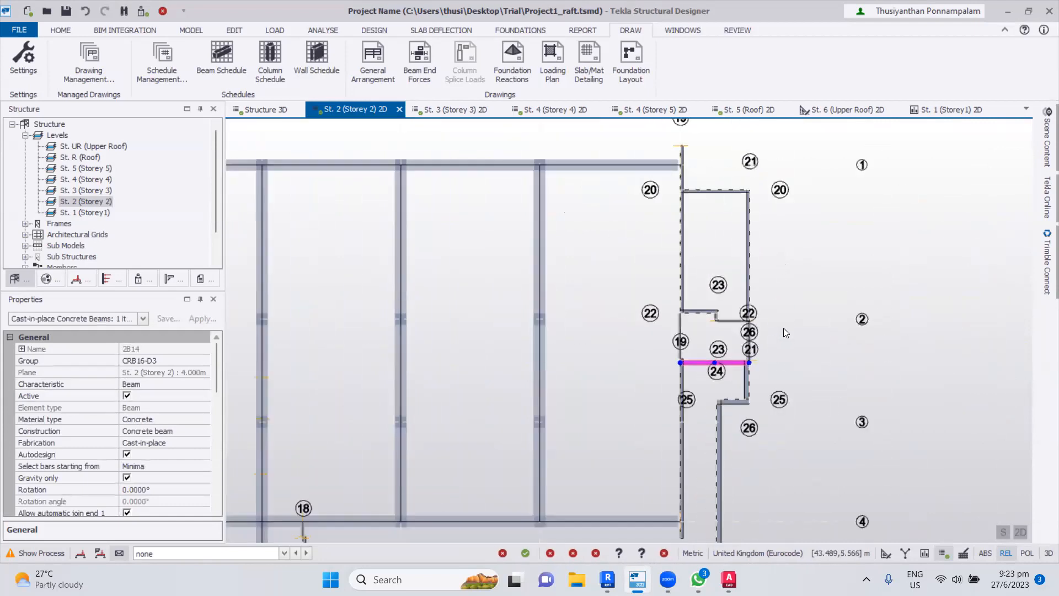
mouse_move(687, 362)
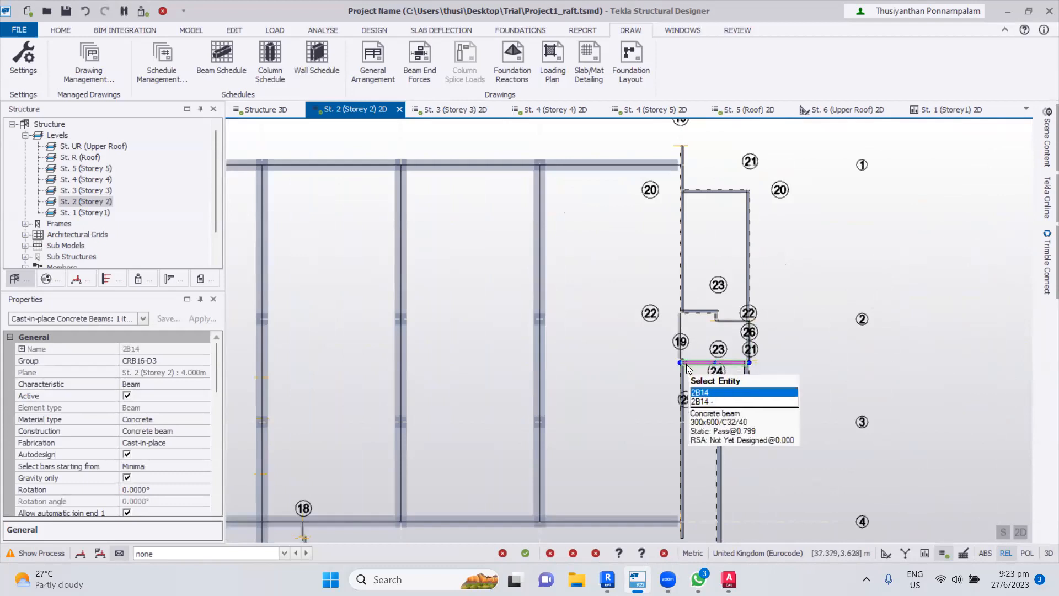
mouse_move(717, 369)
scroll(717, 370, "up", 2)
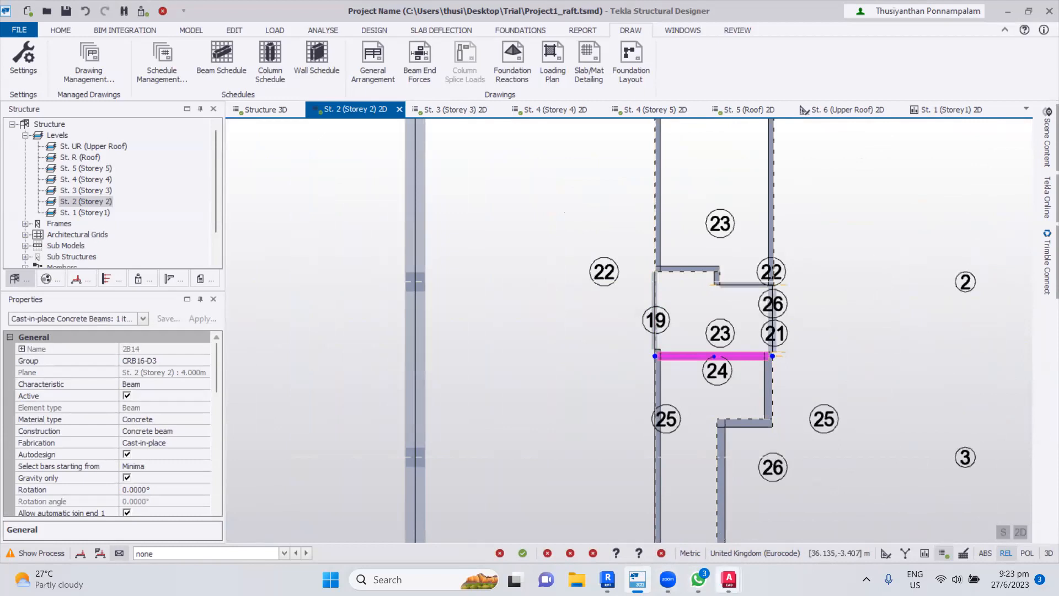
- Switch back to the AutoCAD beam details drawing and compare the two 2B14 elevations at grids #573 and 26
left_click(729, 579)
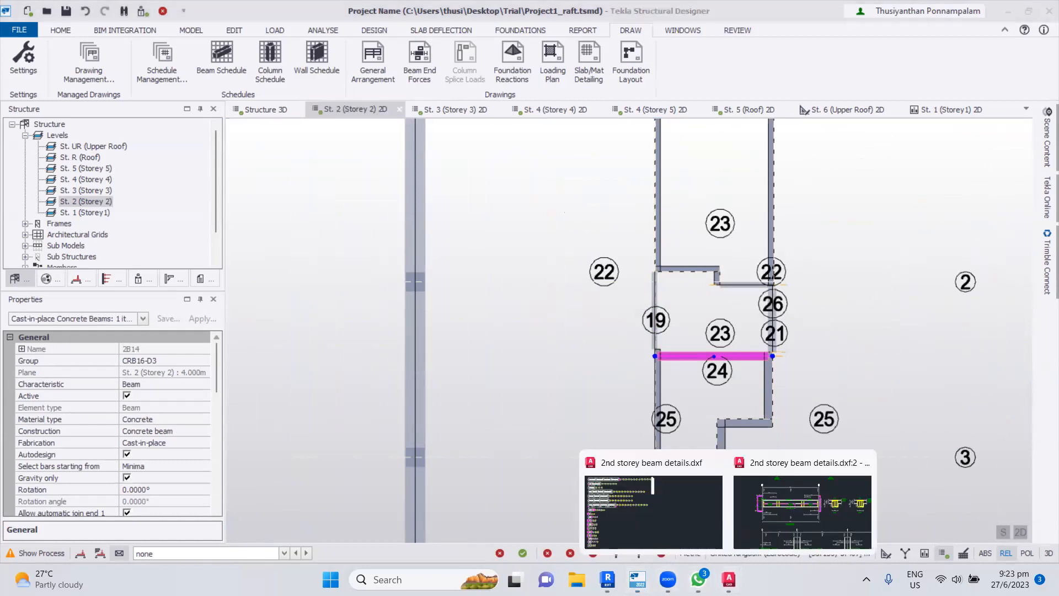
left_click(740, 551)
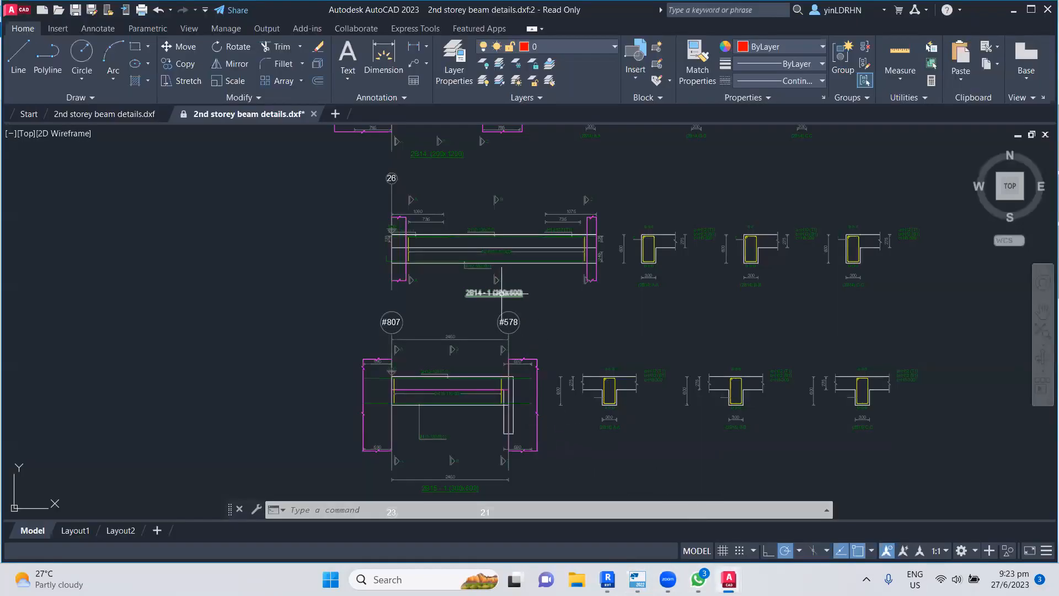
middle_click_drag(592, 300, 599, 440)
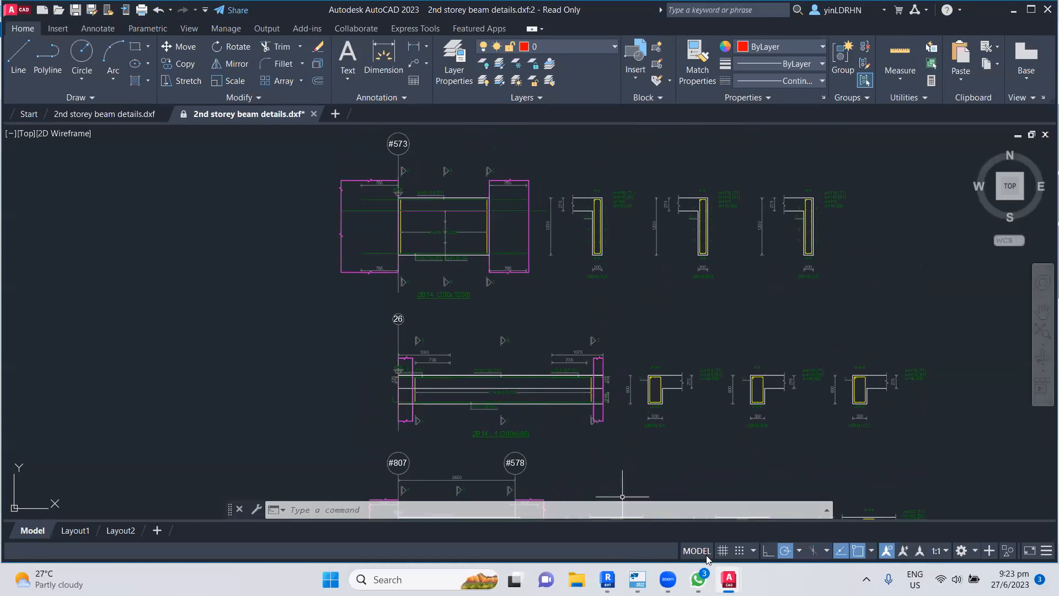
- Switch to Revit and check the mark and size of beam 2B14 on the Storey 2 plan, then return to AutoCAD
left_click(607, 580)
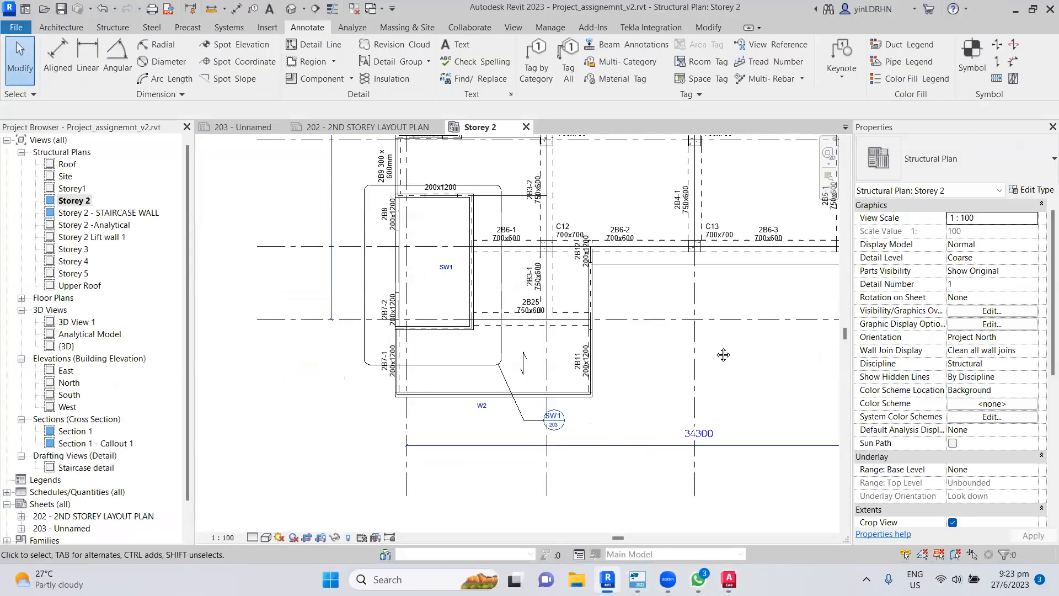
middle_click_drag(724, 354, 297, 496)
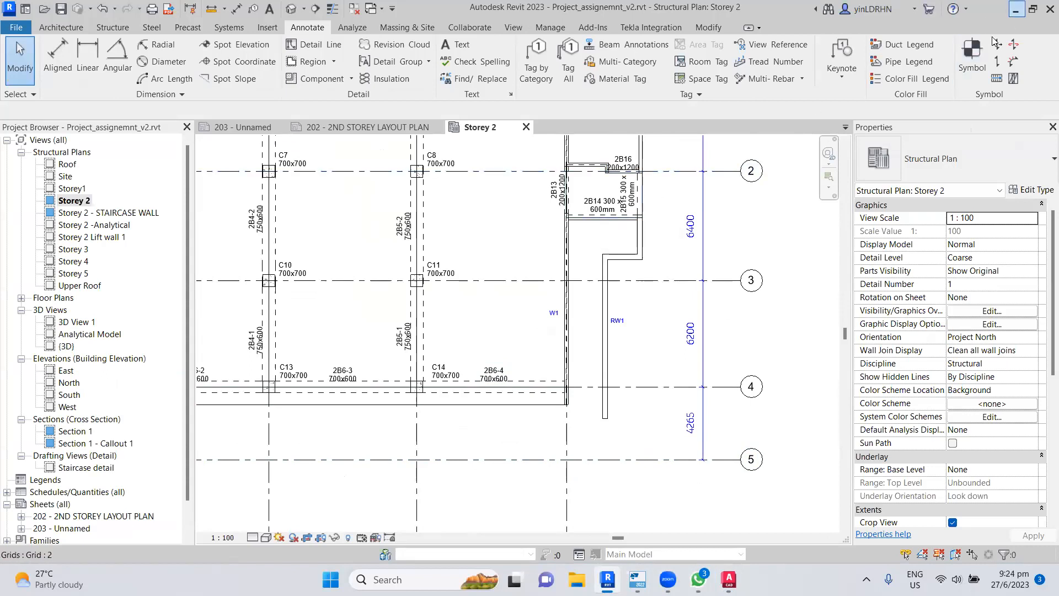
left_click(1015, 9)
scroll(454, 320, "down", 2)
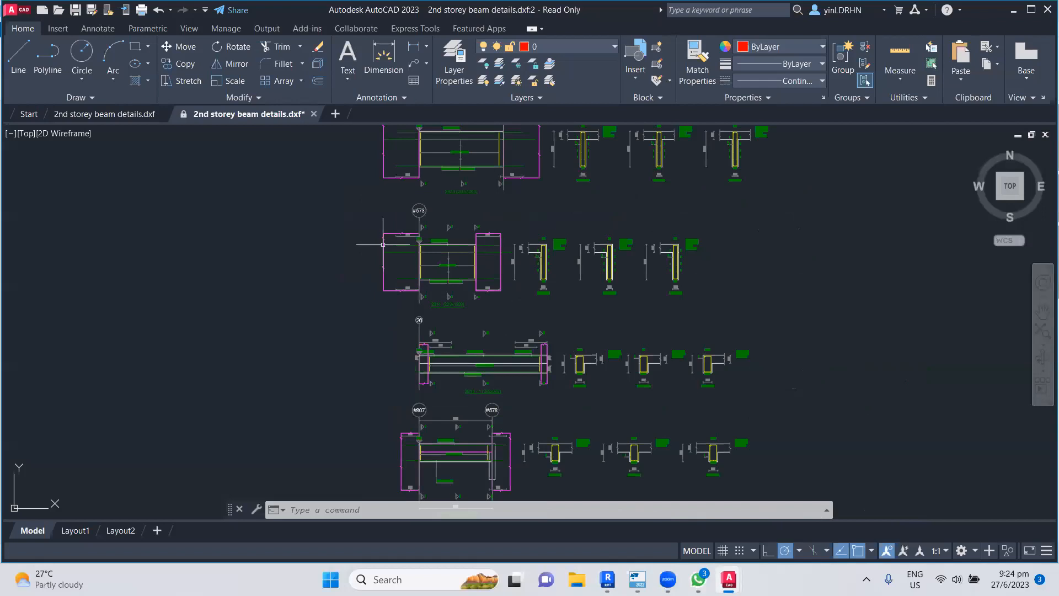
left_click_drag(348, 193, 593, 302)
left_click(724, 326)
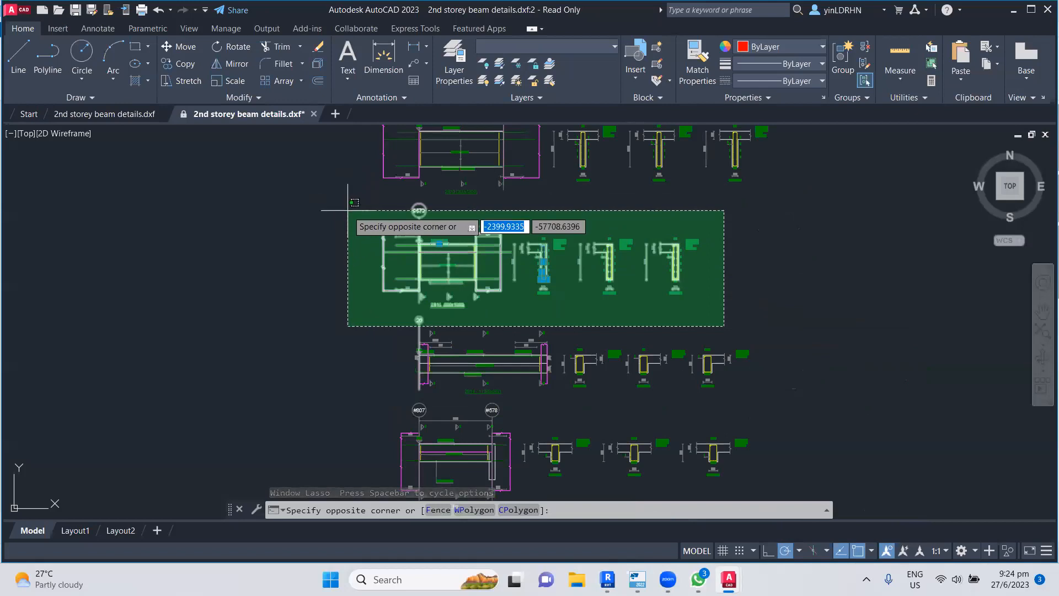
key("Escape")
- Erase the duplicate 2B14 (200x1200) beam detail at grid #573, including its elevation, label and three cross-sections
scroll(711, 224, "up", 2)
left_click(711, 189)
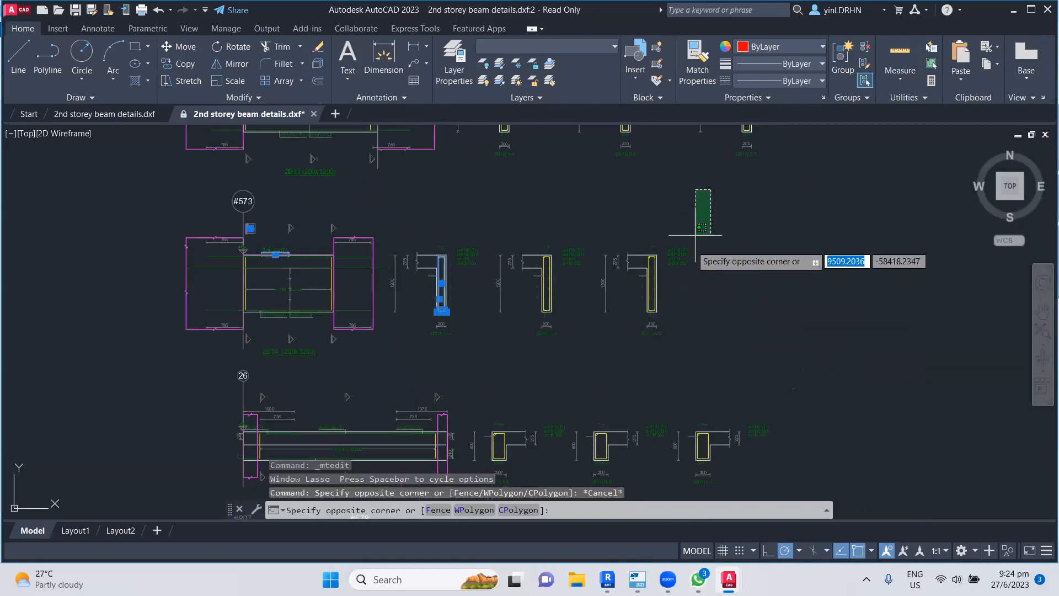
left_click(167, 358)
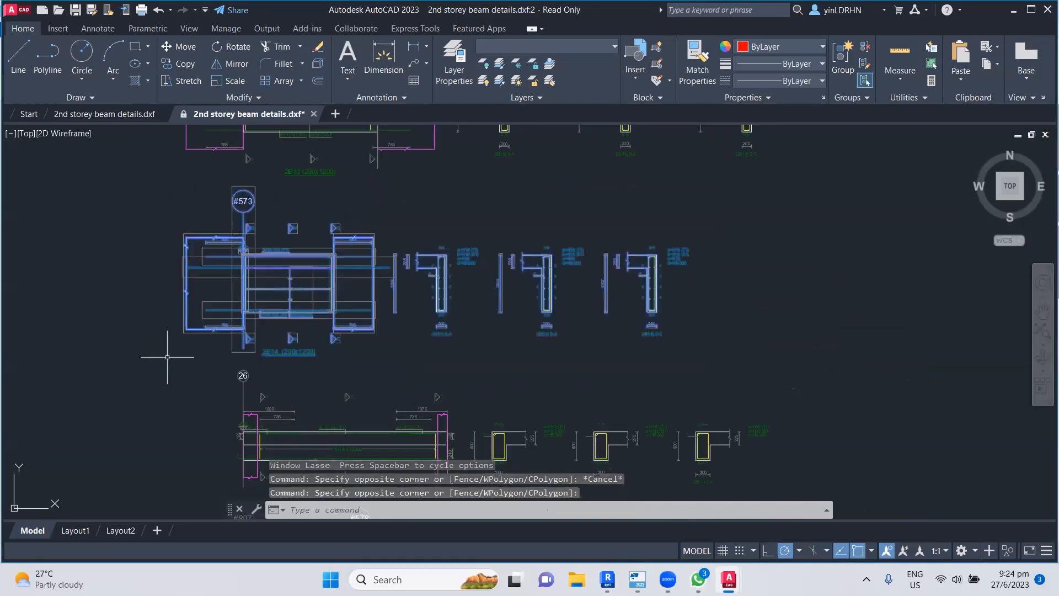
key("Delete")
- Shorten the label of the beam detail at grid 26 to 2B14 (300x600)
middle_click_drag(375, 415, 373, 294)
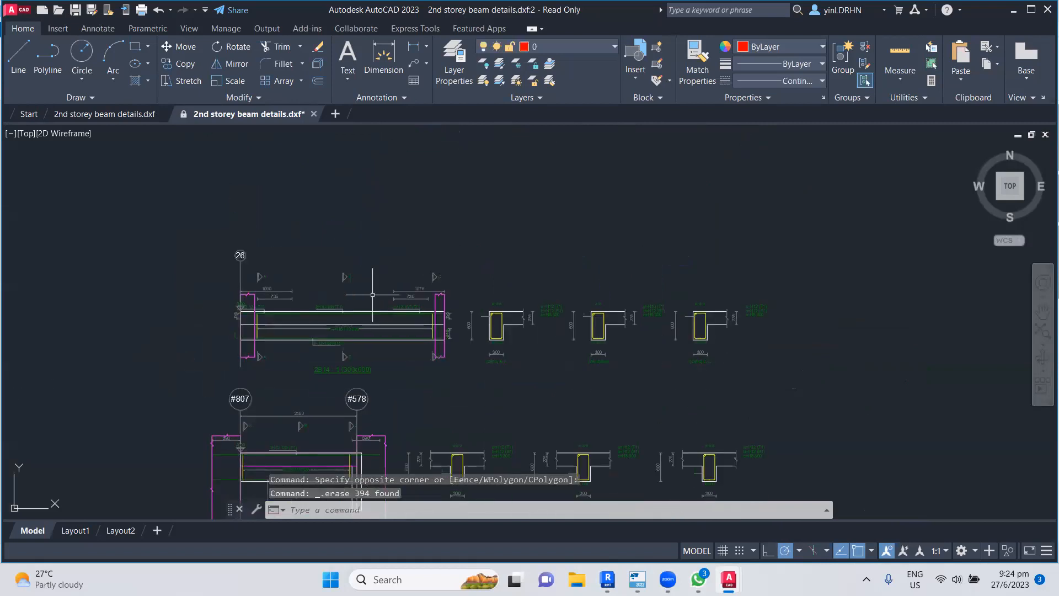
scroll(339, 384, "up", 4)
left_click(301, 354)
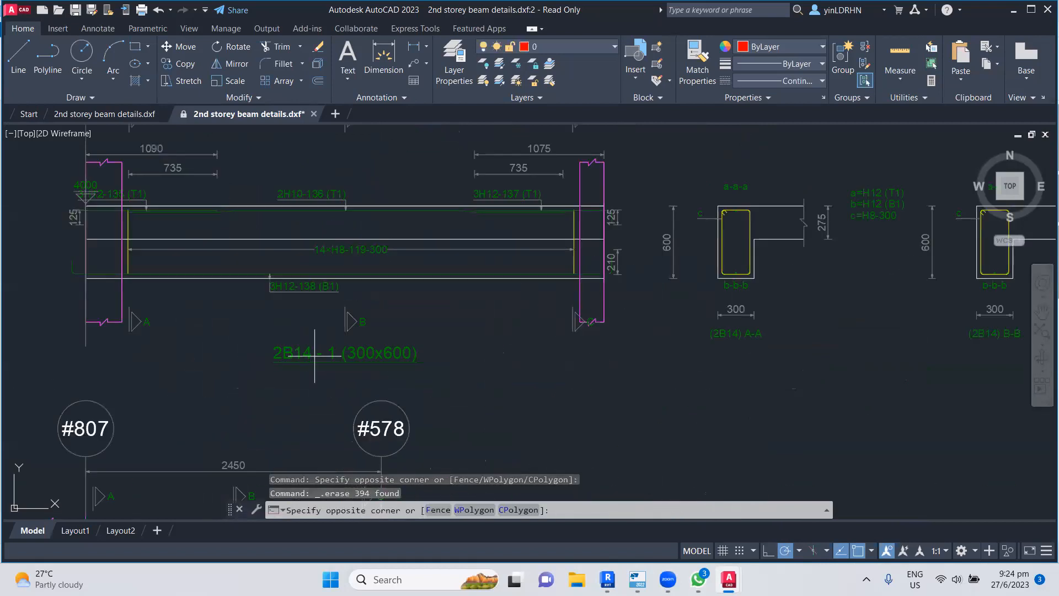
double_click(306, 355)
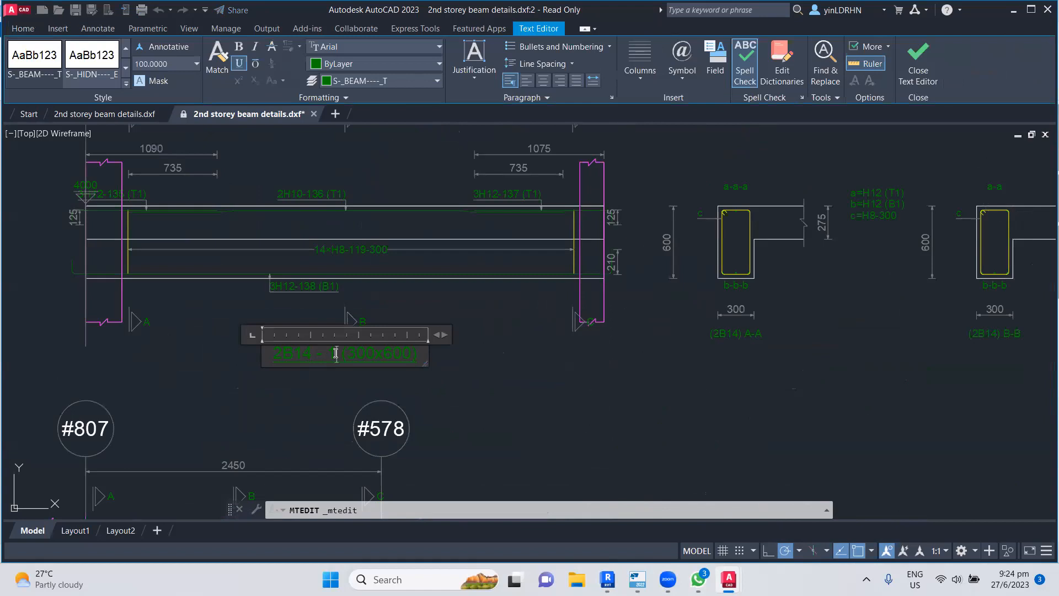
left_click(490, 392)
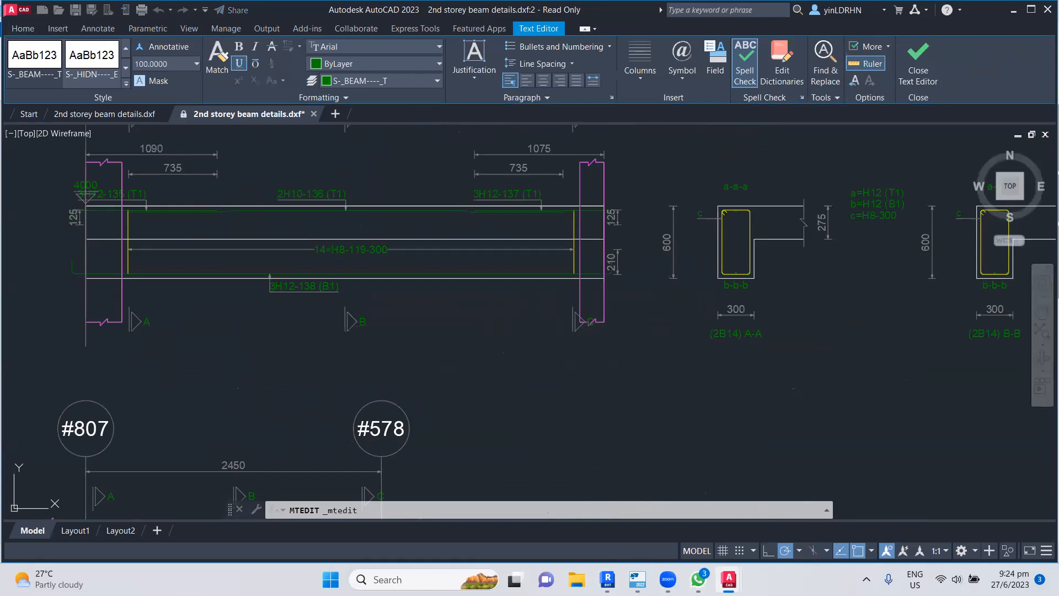
- Remove the span suffix from the label of the detail between grids #807 and #578 so it reads 2B15 (300x600)
scroll(516, 343, "down", 4)
middle_click_drag(556, 388, 549, 254)
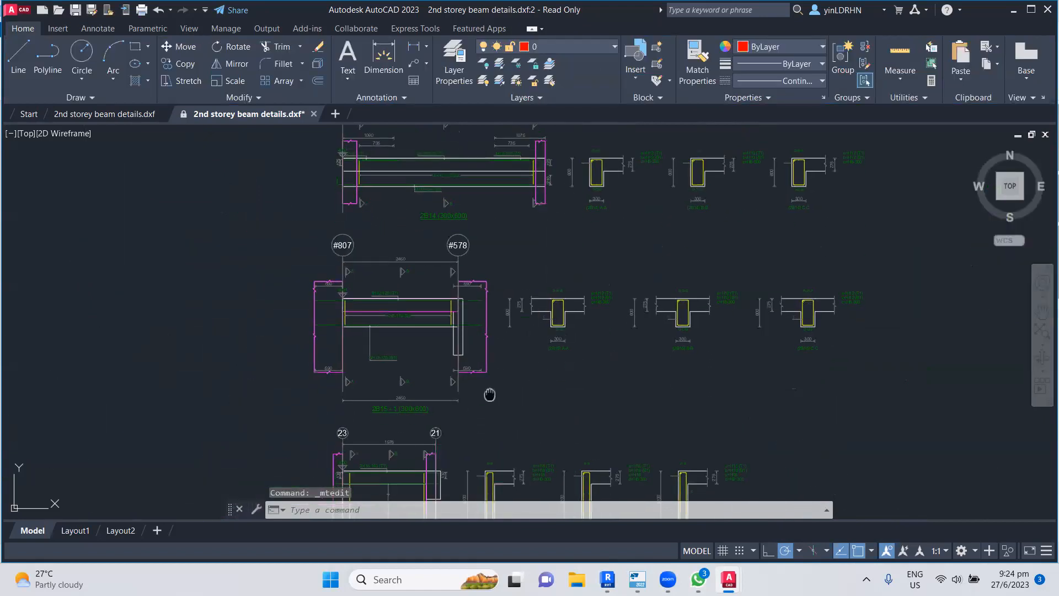
middle_click_drag(490, 394, 490, 298)
scroll(399, 310, "up", 5)
left_click(403, 313)
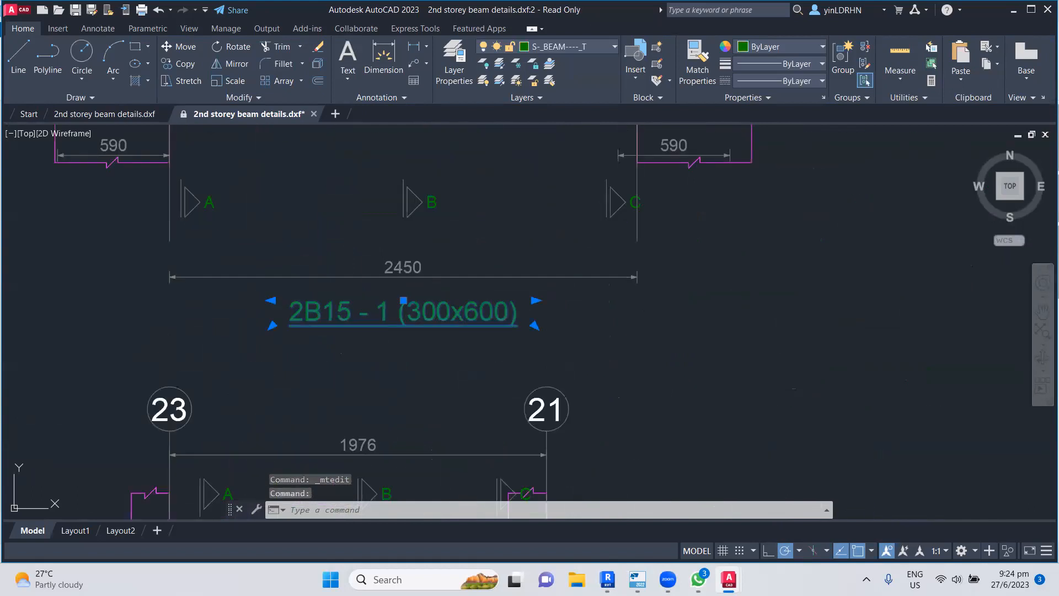
double_click(396, 317)
key("BackSpace")
key("BackSpace")
key("BackSpace")
key("BackSpace")
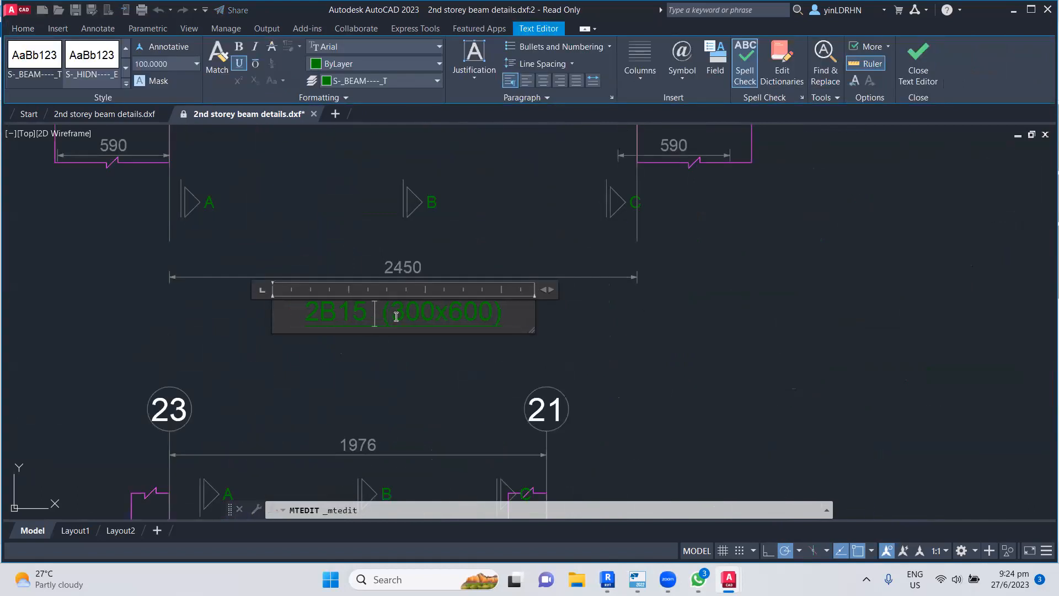
left_click(640, 343)
- Remove the span suffix from the label of the detail between grids 23 and 21 so it reads 2B16 (200x1200)
scroll(641, 342, "down", 5)
scroll(499, 381, "up", 6)
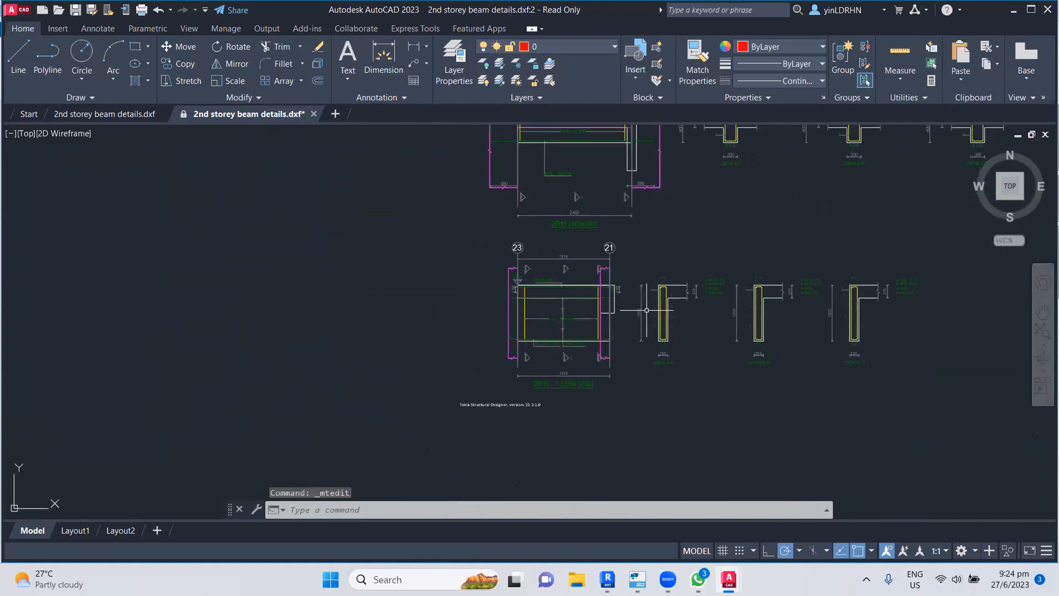
double_click(499, 382)
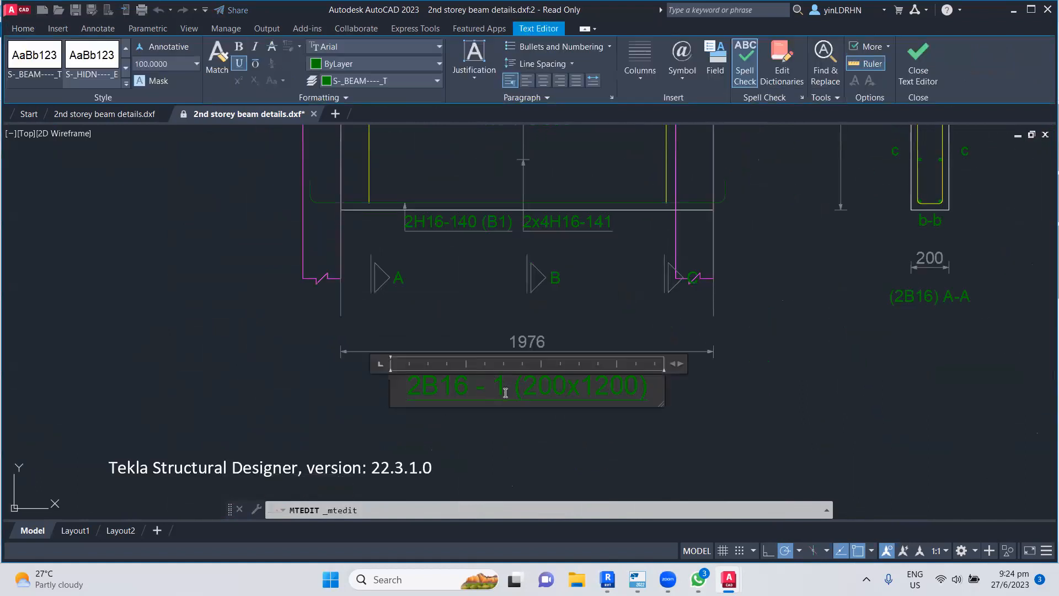
key("BackSpace")
key("BackSpace")
key("BackSpace")
key("BackSpace")
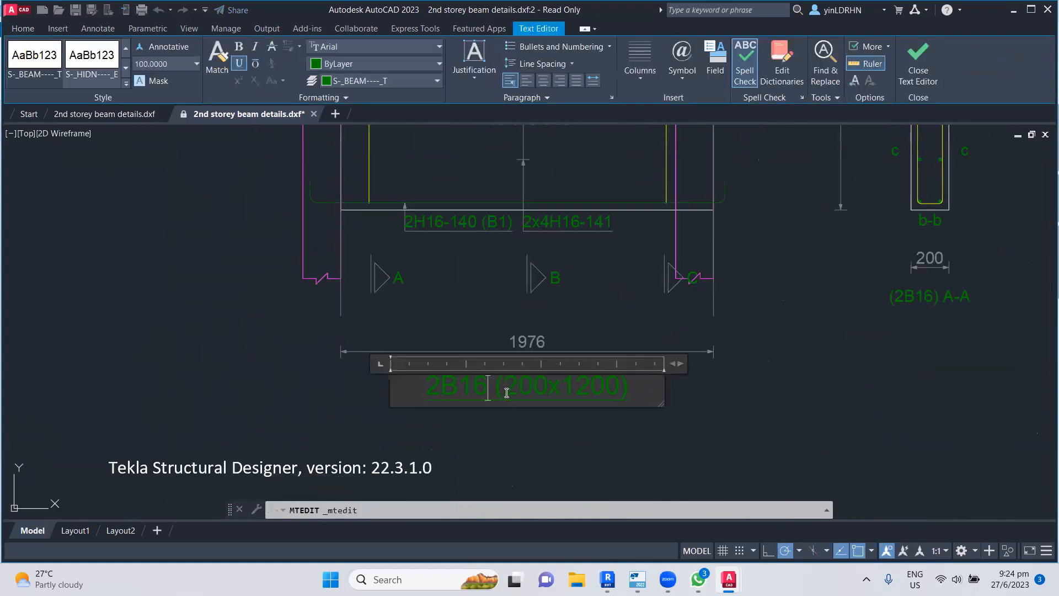
left_click(691, 357)
- Erase the Tekla Structural Designer version note below the 2B16 detail
scroll(691, 358, "down", 4)
mouse_move(425, 395)
left_mouse_down()
mouse_move(604, 431)
mouse_move(599, 447)
left_mouse_up()
left_click(597, 450)
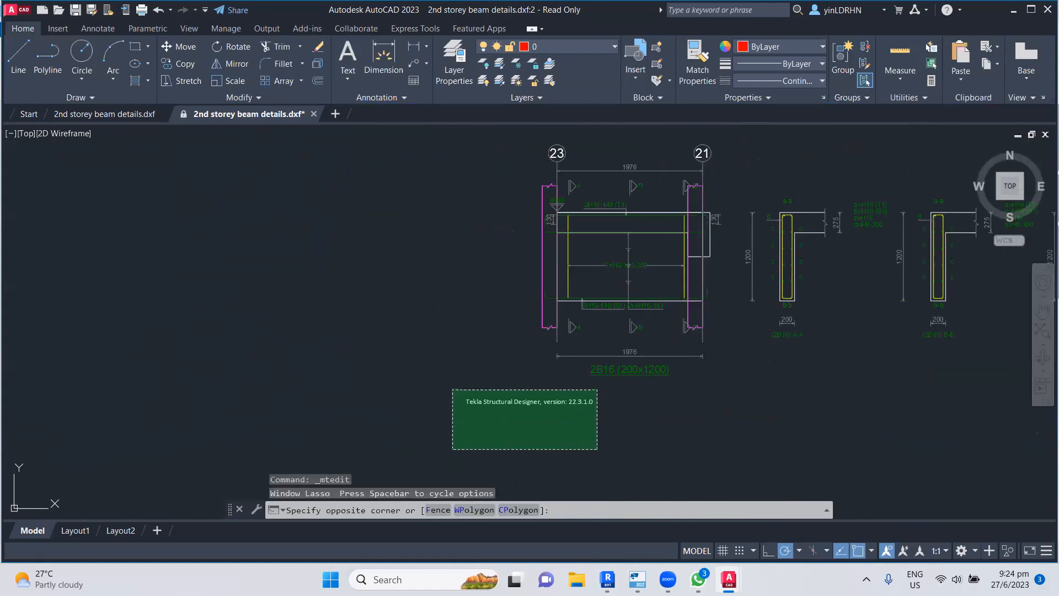
left_click(458, 389)
key("Delete")
- Review the 2B14 to 2B16 elevations with their cross-sections and the overall layout of the beam details
middle_click_drag(761, 427, 739, 427)
scroll(569, 282, "down", 4)
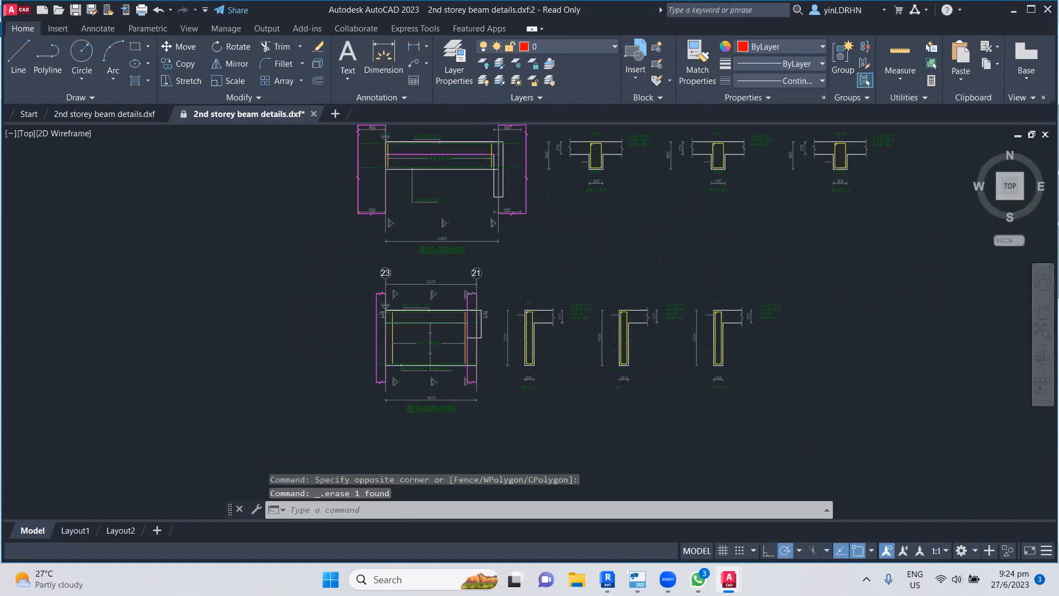
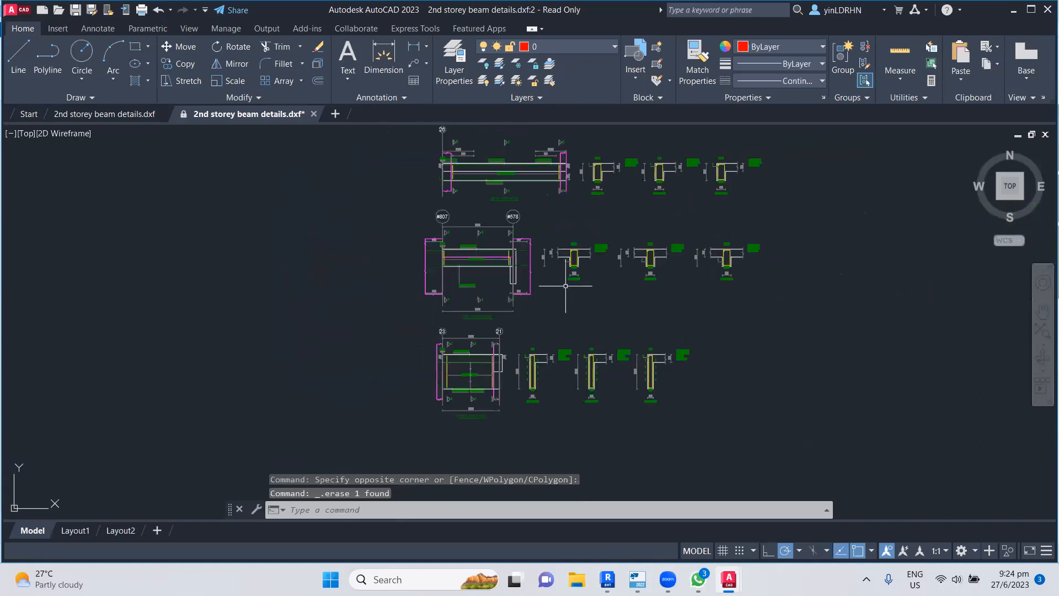
scroll(611, 176, "up", 5)
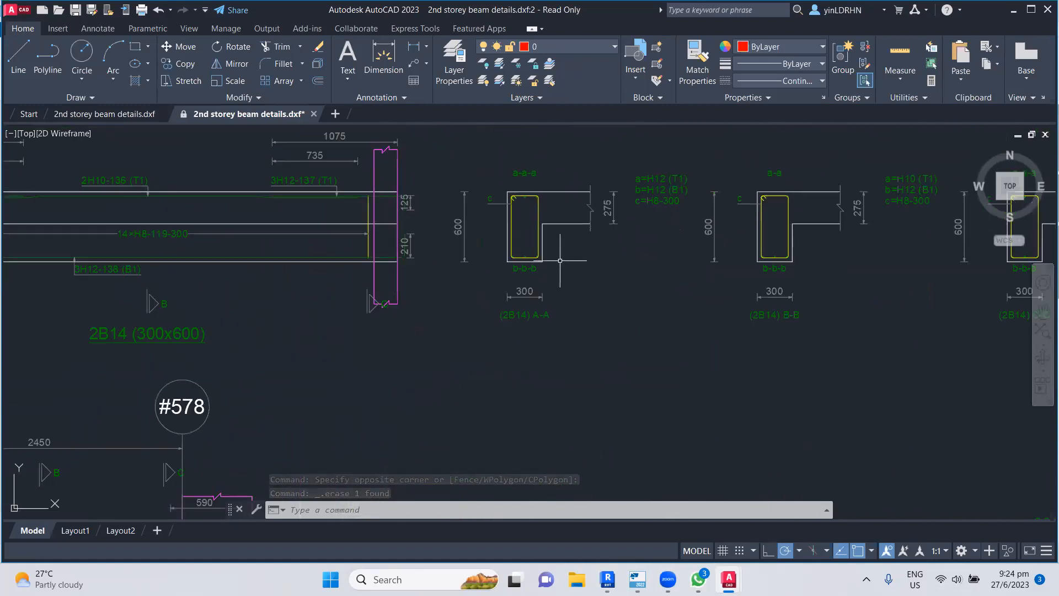
scroll(663, 289, "down", 2)
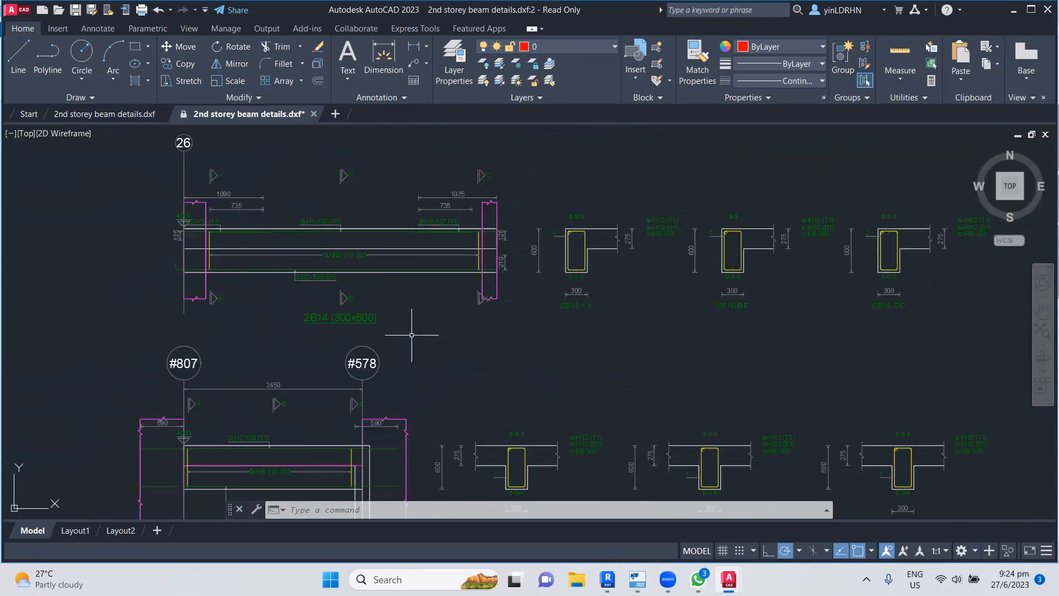
middle_click_drag(642, 353, 519, 355)
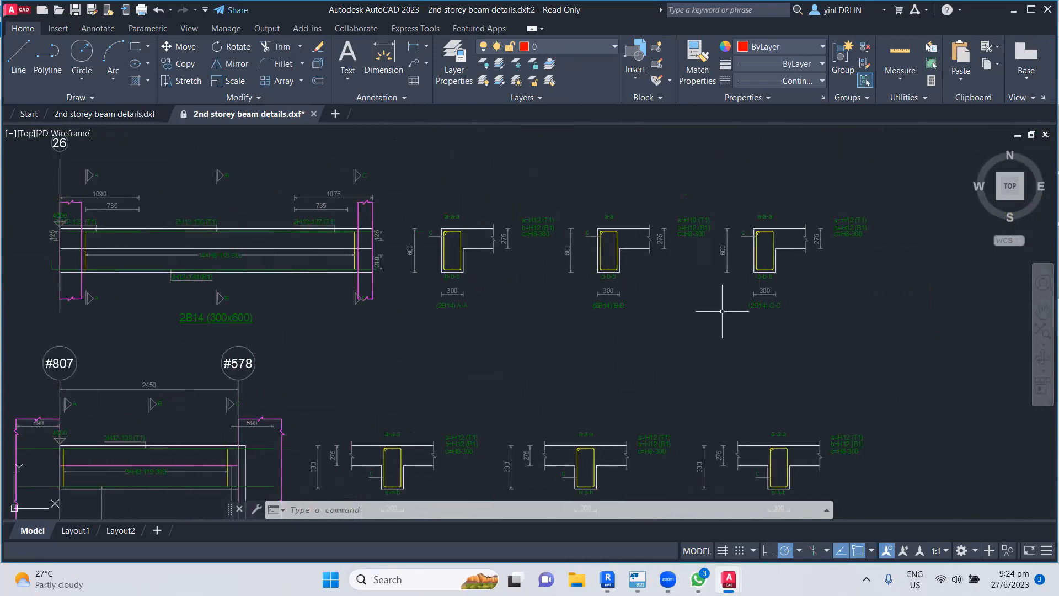
scroll(722, 311, "down", 8)
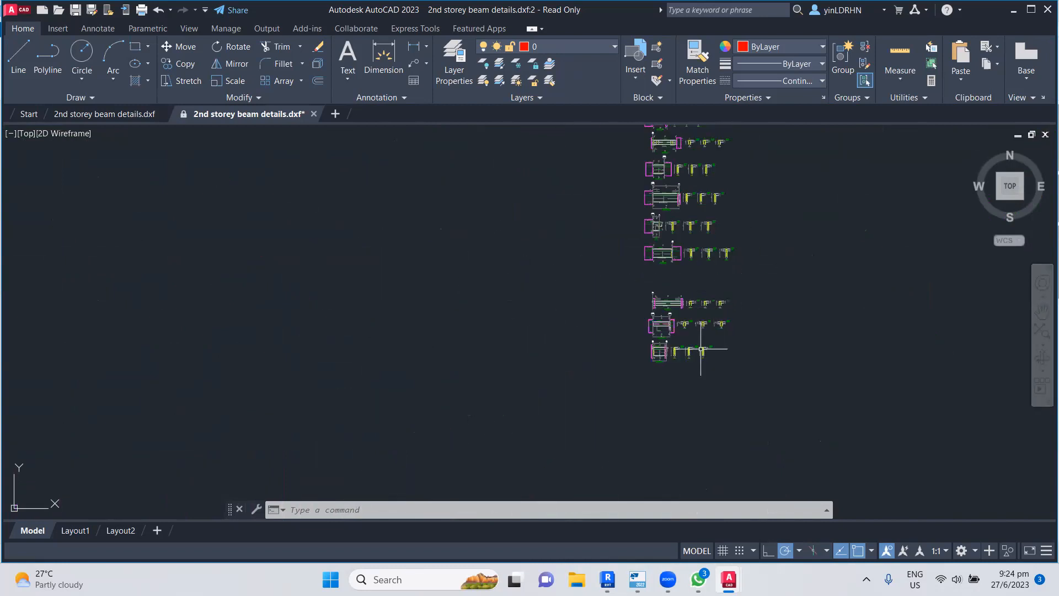
scroll(700, 349, "up", 8)
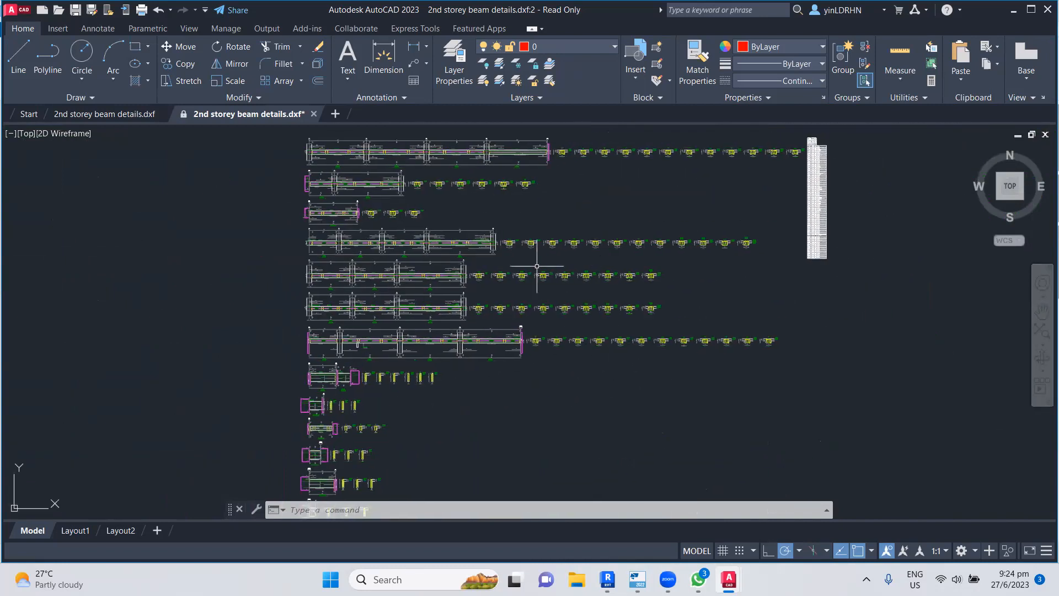
- Erase the whole reinforcement bar schedule table beside the first rows of beam details
scroll(587, 248, "up", 6)
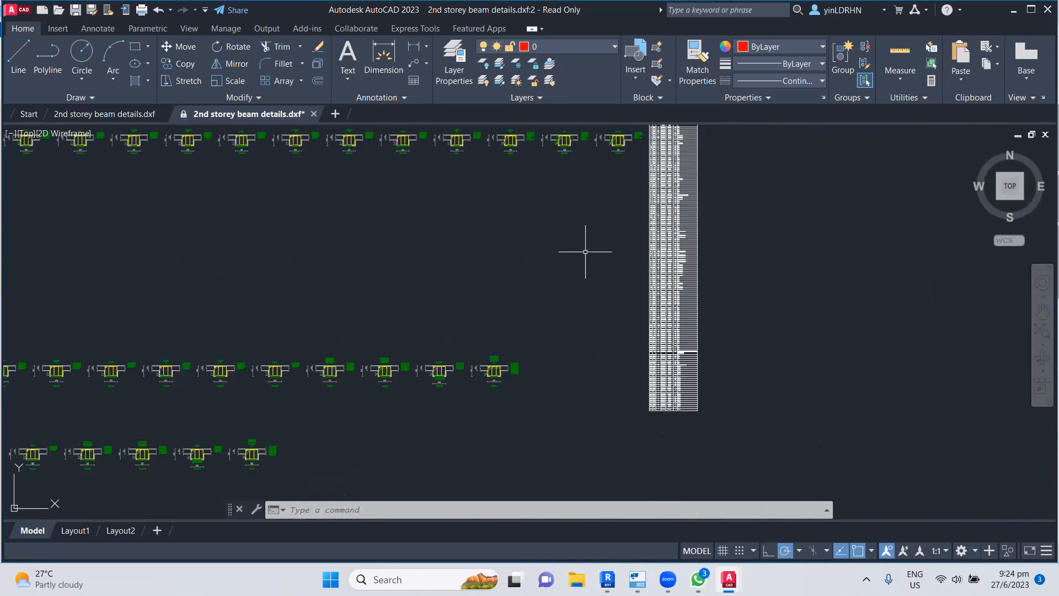
scroll(644, 230, "down", 4)
scroll(644, 230, "up", 10)
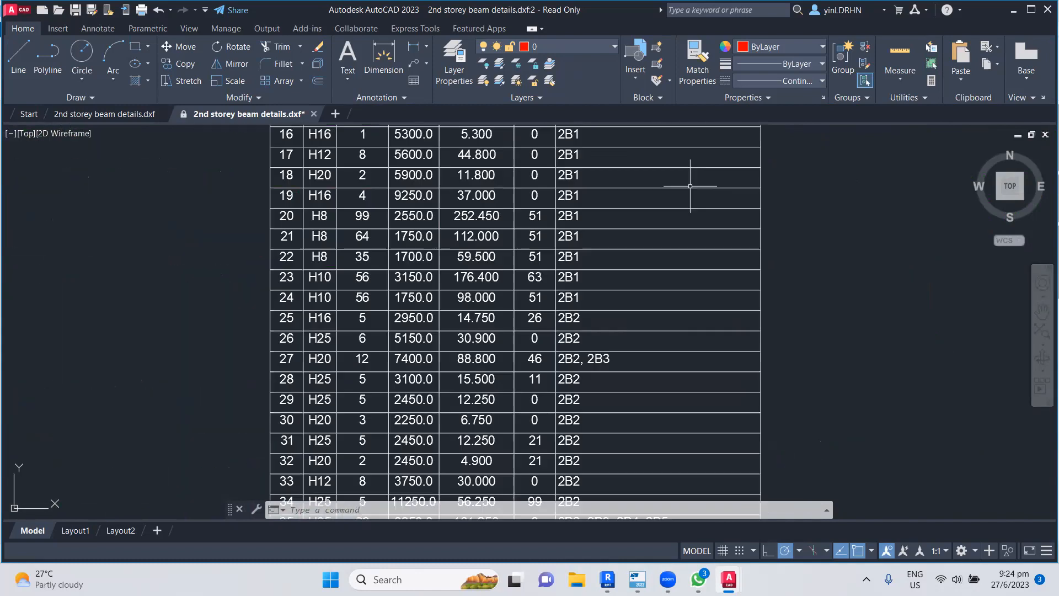
scroll(623, 252, "down", 10)
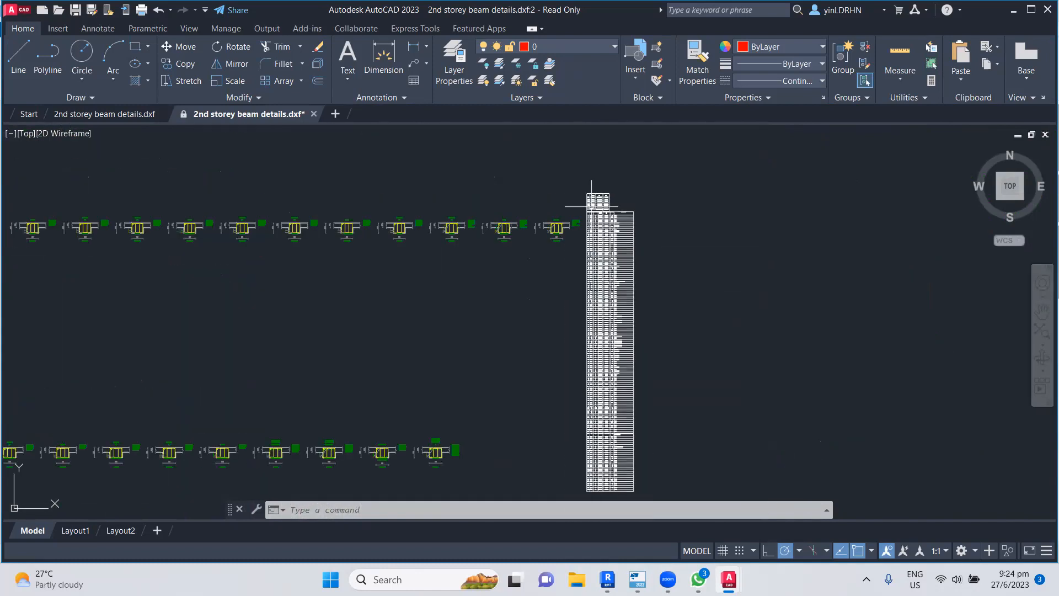
left_click(699, 185)
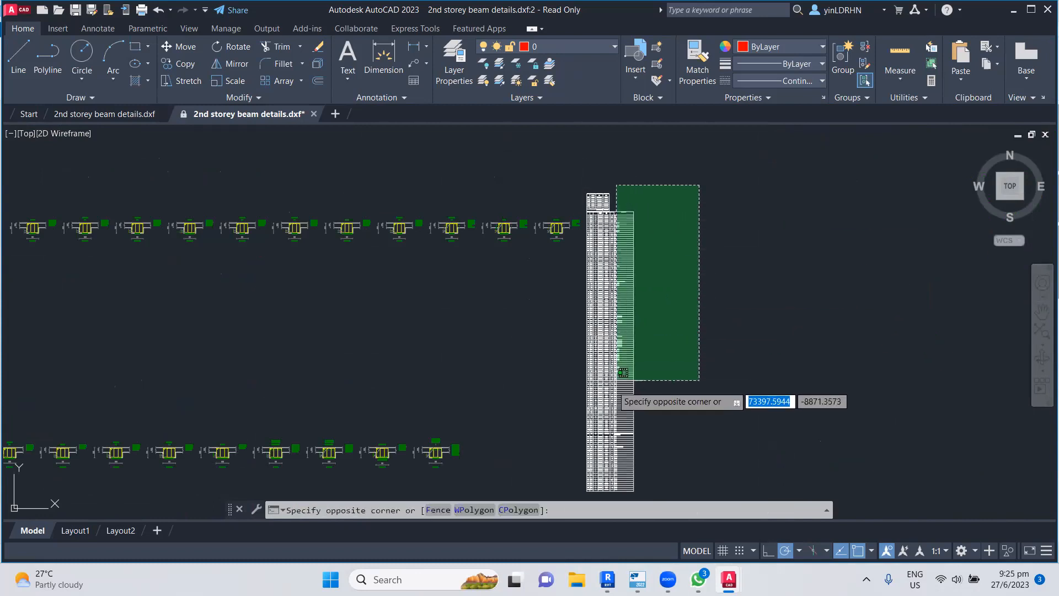
left_click(587, 496)
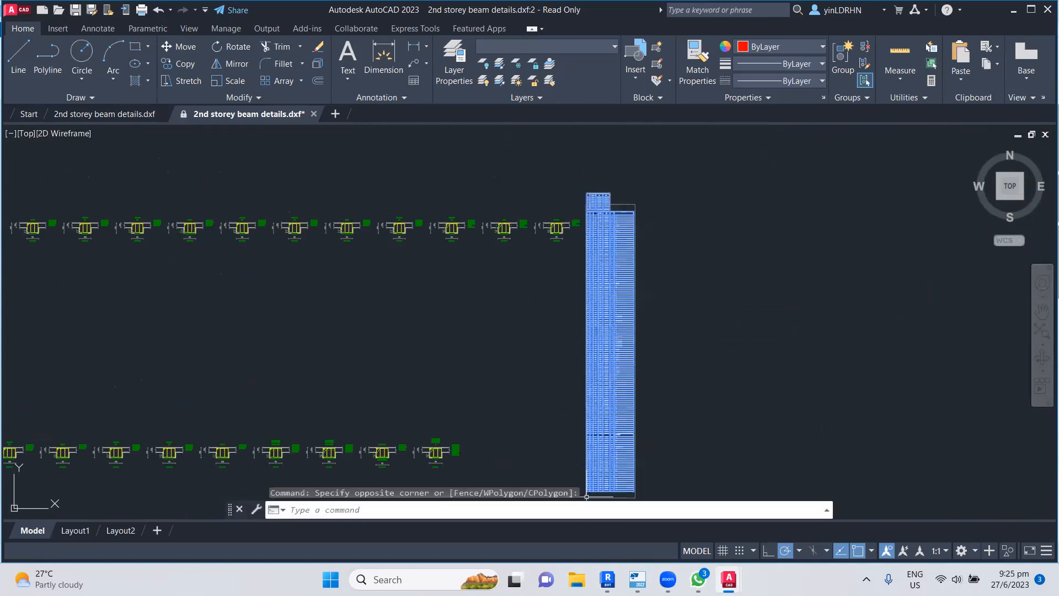
key("Delete")
- Erase the entire row of 2B1 cross-sections, from A-A to L-L, beside the beam's elevation
middle_click_drag(336, 325, 516, 314)
scroll(490, 301, "down", 2)
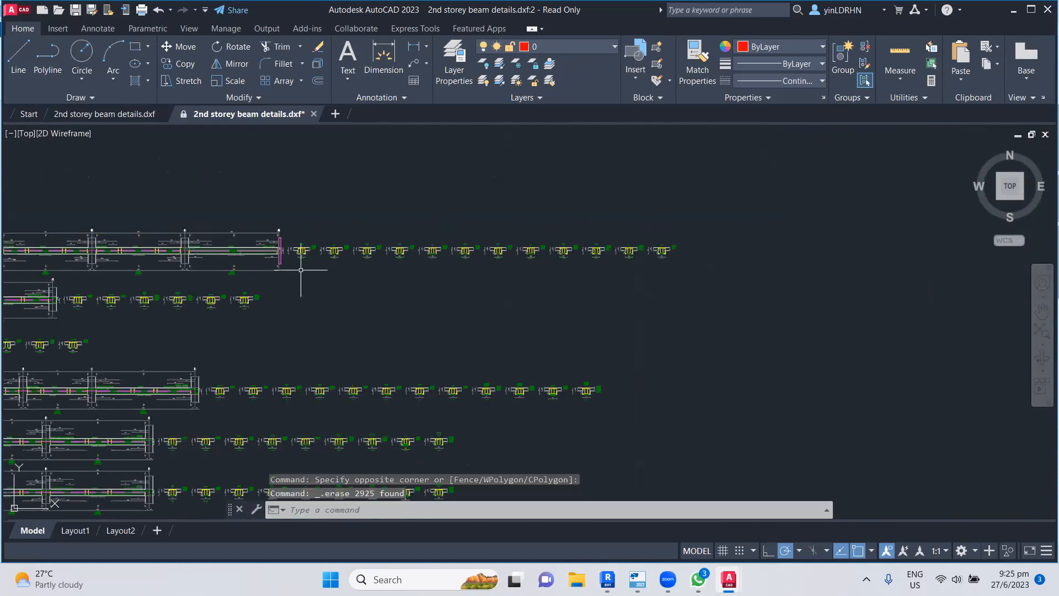
scroll(300, 270, "up", 3)
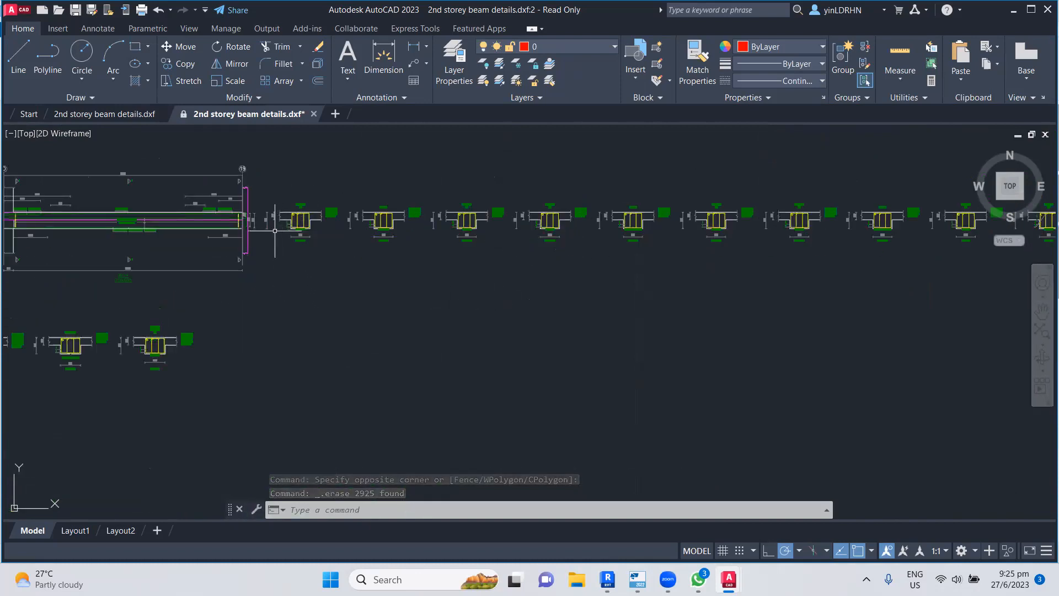
scroll(275, 230, "up", 4)
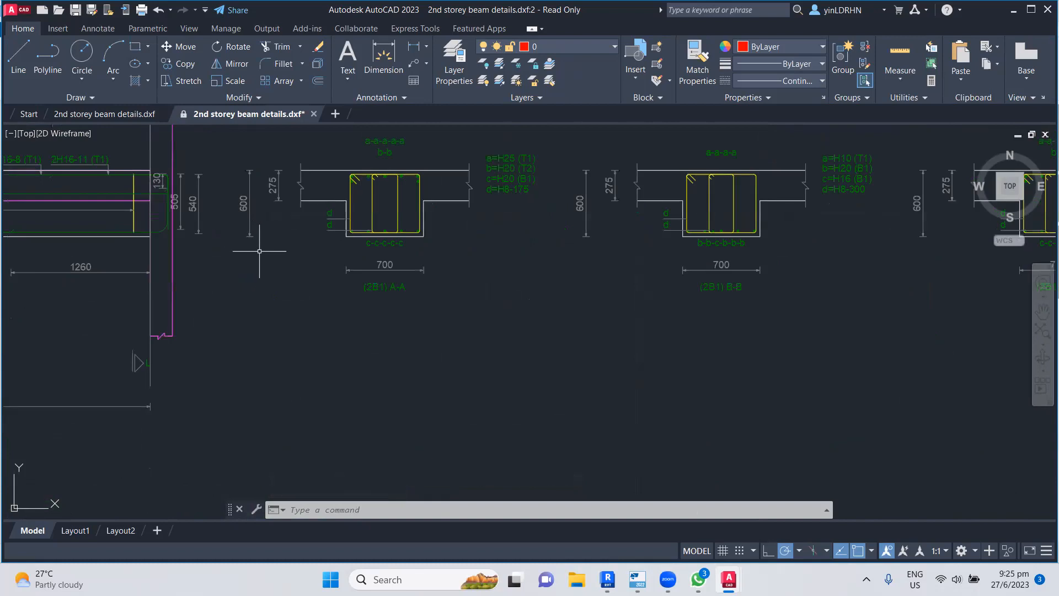
scroll(280, 255, "down", 2)
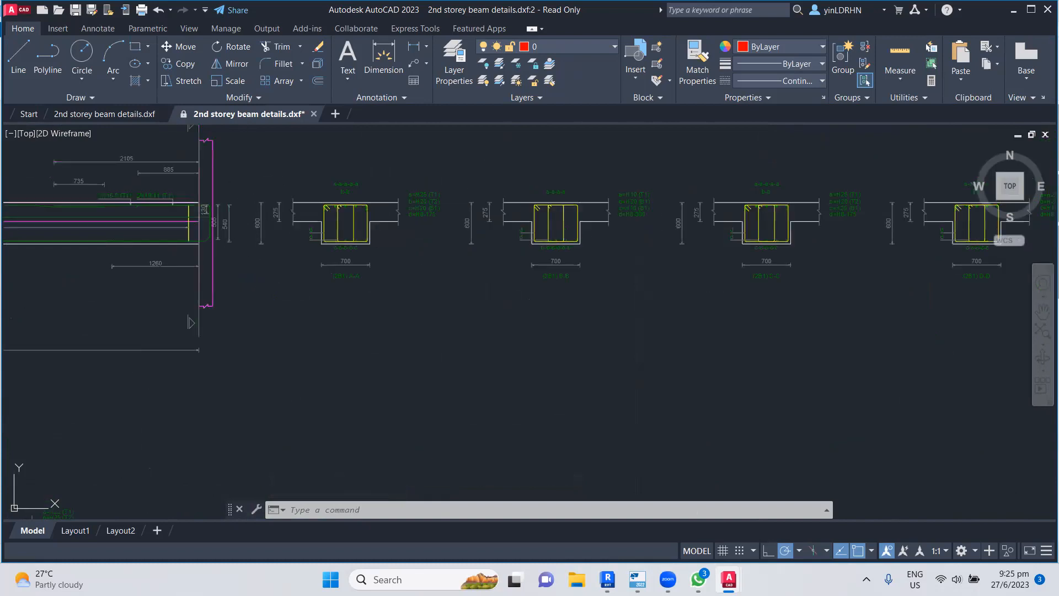
left_click(252, 152)
middle_click_drag(982, 312, 480, 313)
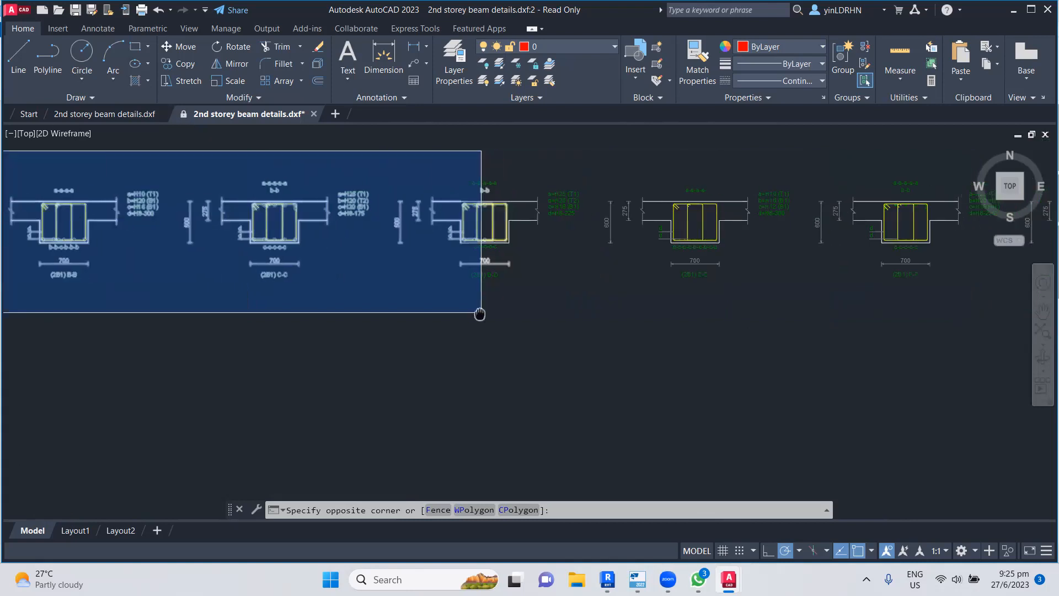
middle_click_drag(1045, 326, 452, 342)
middle_click_drag(907, 353, 577, 355)
middle_click_drag(938, 368, 377, 366)
left_click(831, 360)
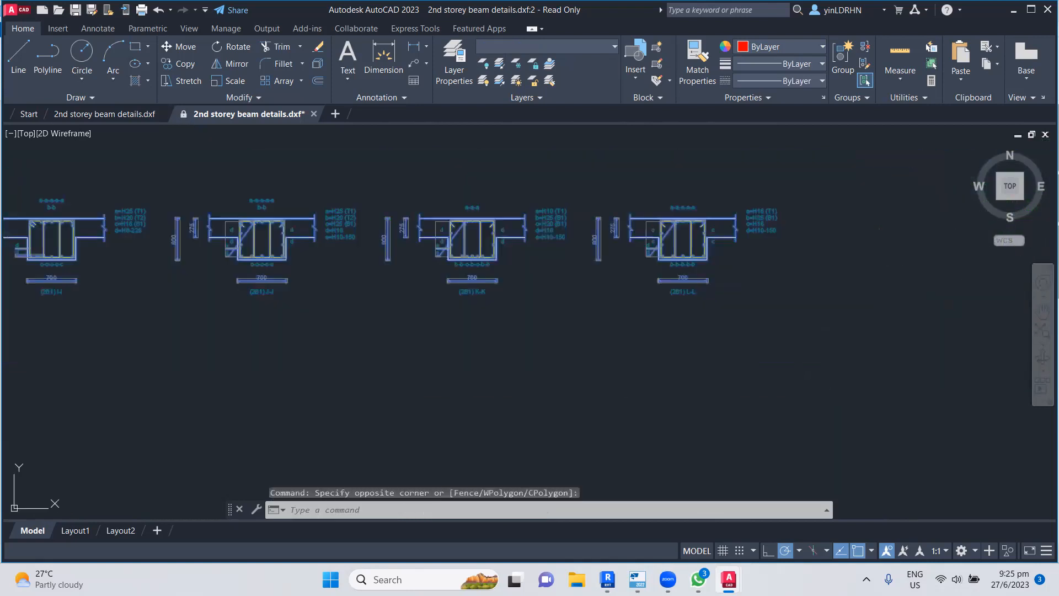
key("Delete")
- Erase the six cross-sections beside the second beam elevation, directly below 2B1
scroll(635, 288, "down", 3)
scroll(489, 276, "down", 2)
middle_click_drag(490, 277, 579, 301)
scroll(468, 316, "up", 4)
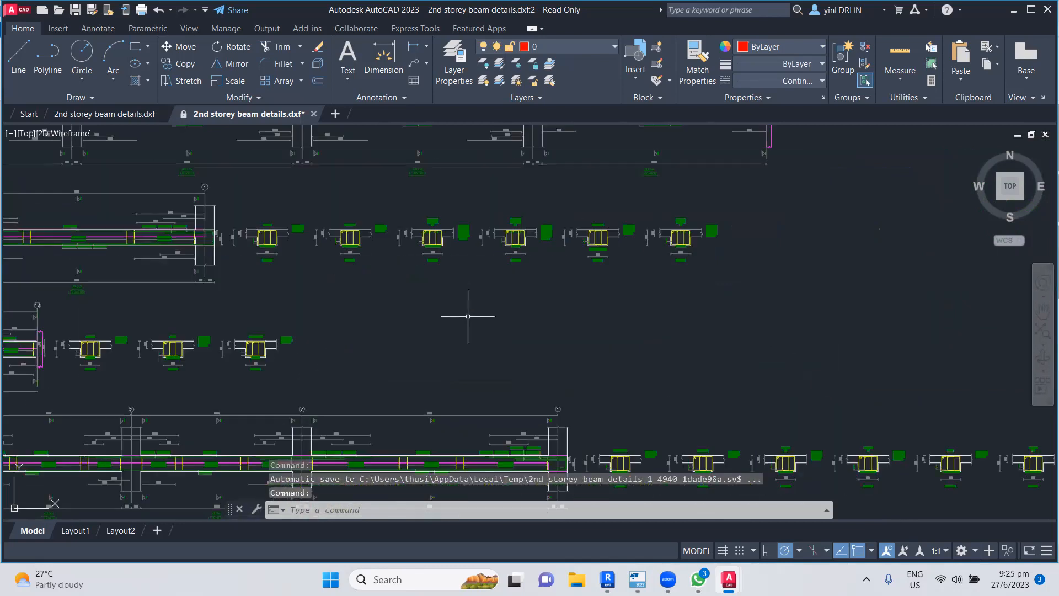
left_click(231, 208)
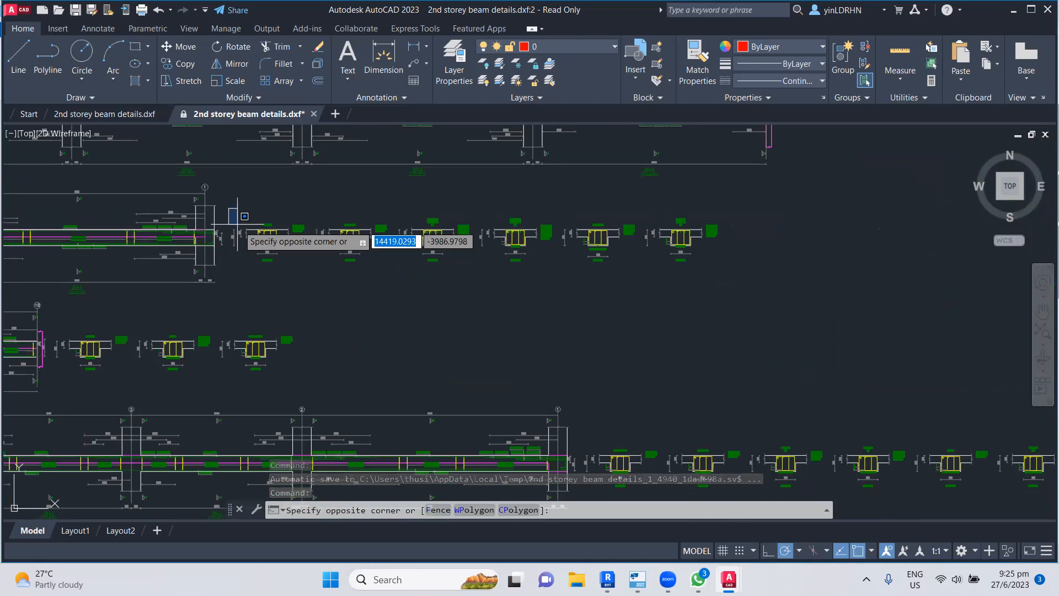
left_click(741, 290)
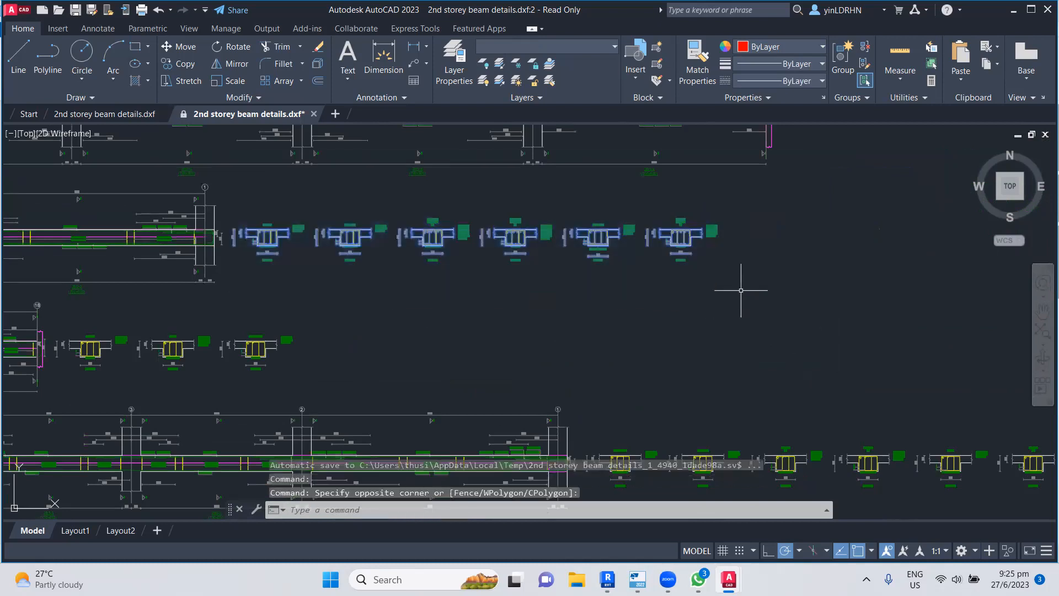
key("Delete")
- Erase the whole row of twelve cross-sections beside the four-span beam elevation, below the short beam that has three sections
scroll(458, 213, "down", 4)
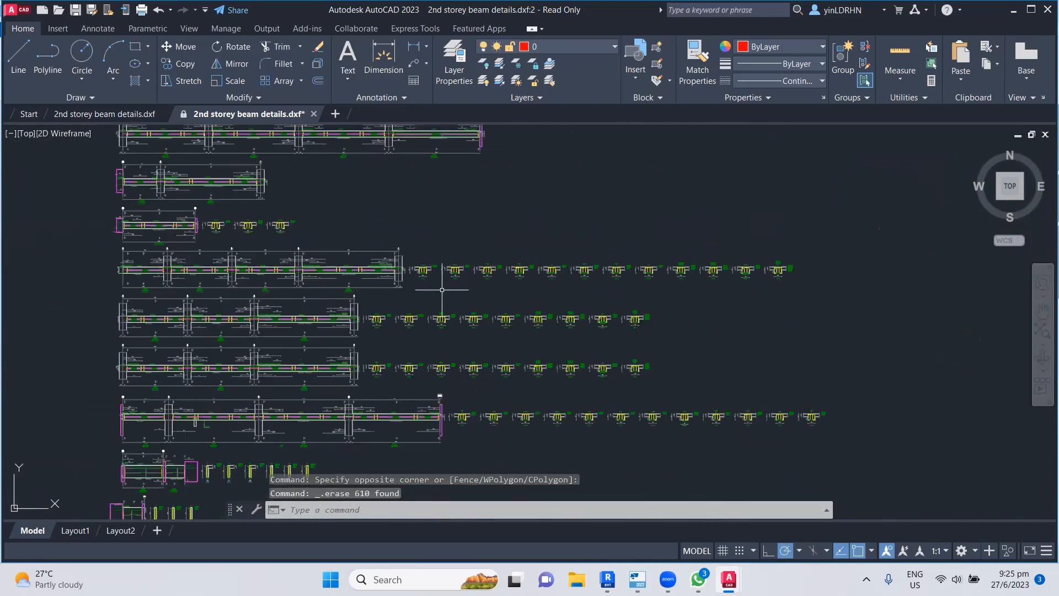
scroll(431, 289, "up", 4)
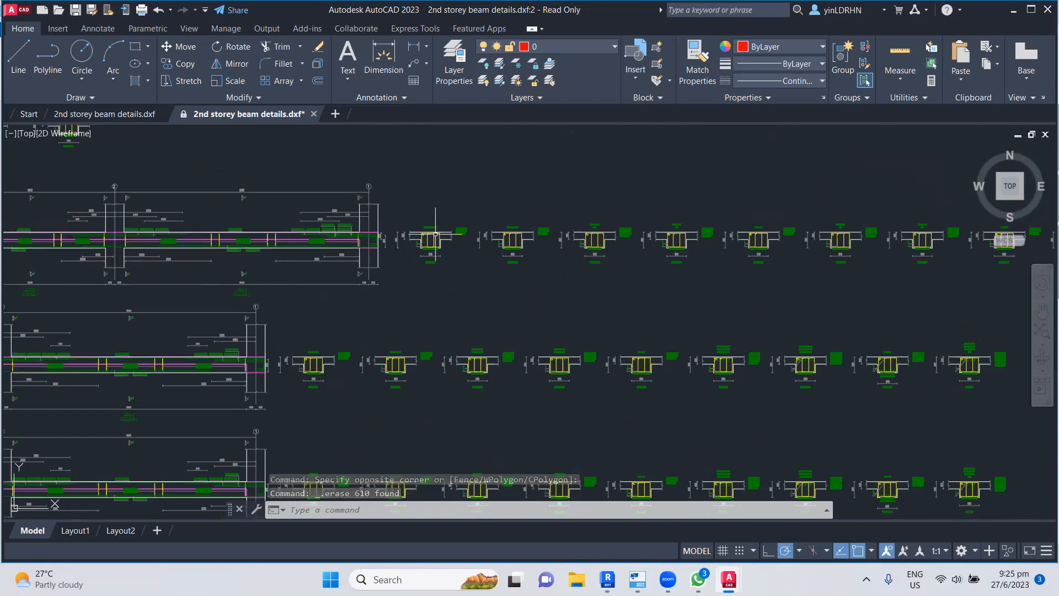
left_click(390, 217)
middle_click_drag(897, 294, 565, 298)
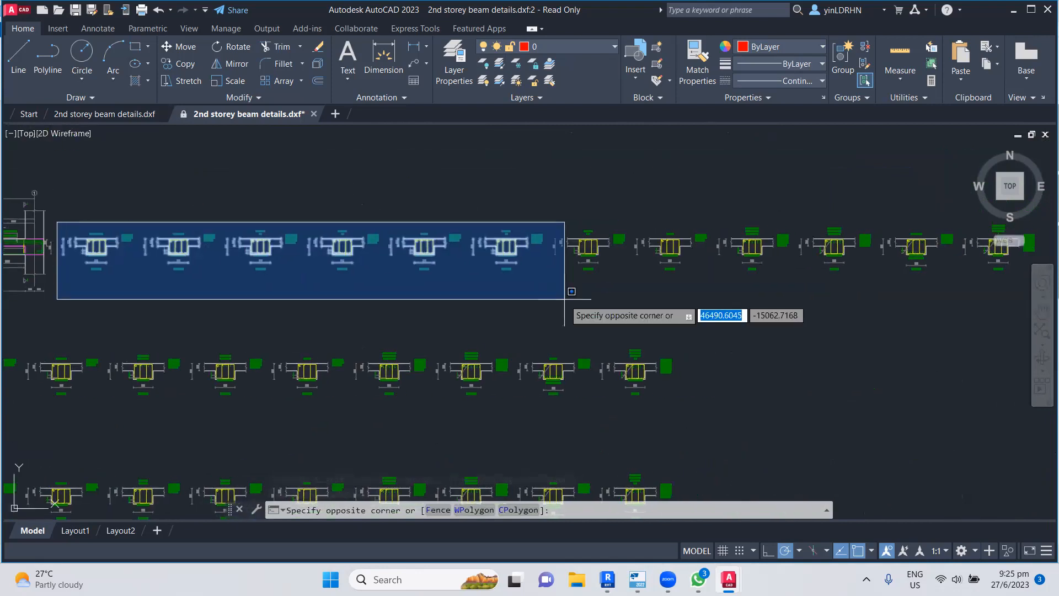
middle_click_drag(884, 311, 618, 308)
left_click(799, 300)
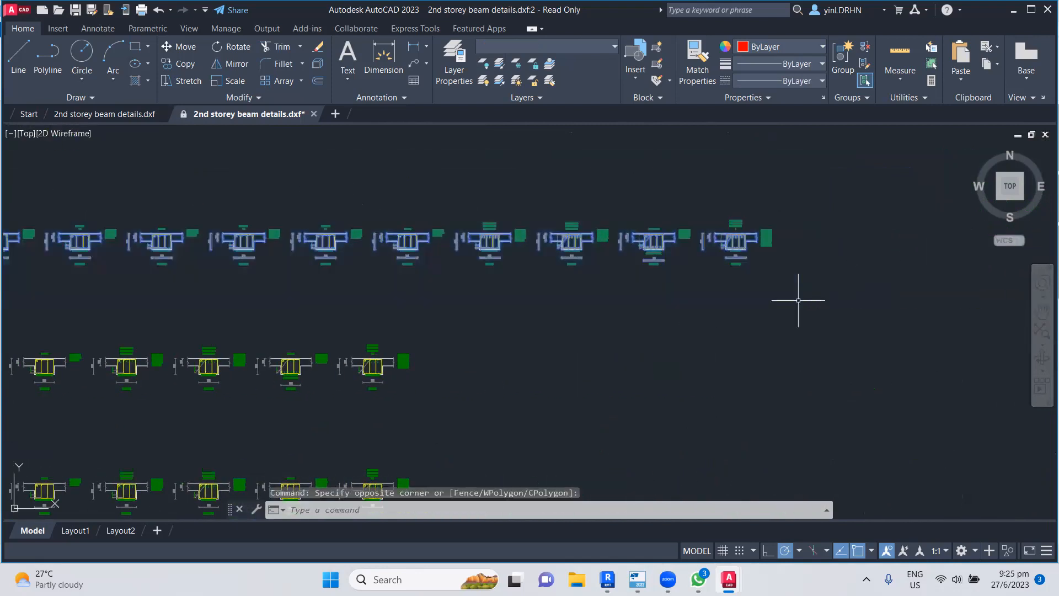
key("Delete")
- Erase the nine cross-sections beside the upper of the two matching three-span beam elevations
middle_click_drag(533, 373, 537, 330)
middle_click_drag(360, 287, 437, 263)
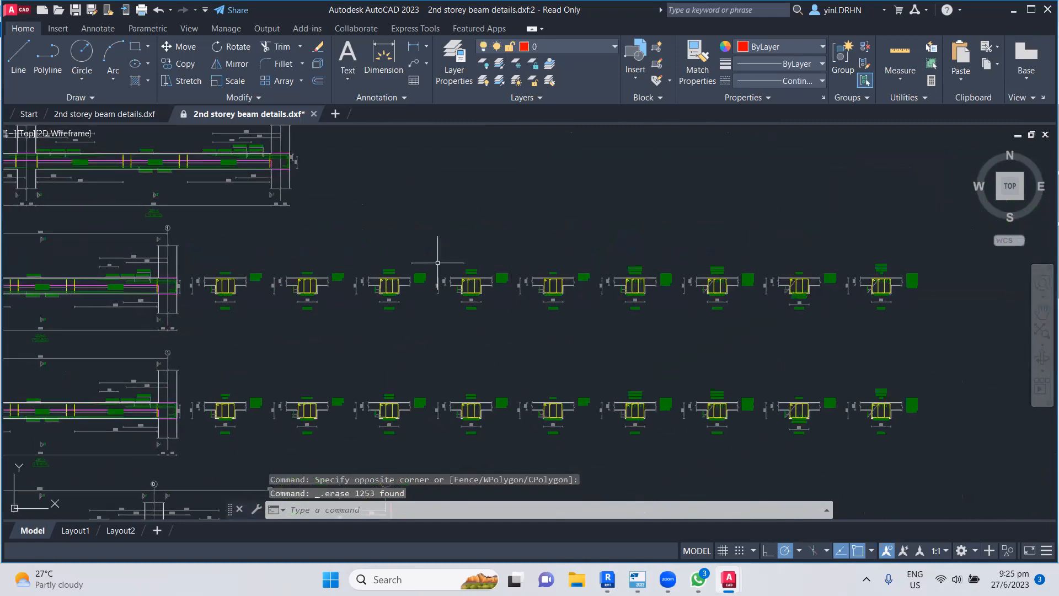
left_click(189, 269)
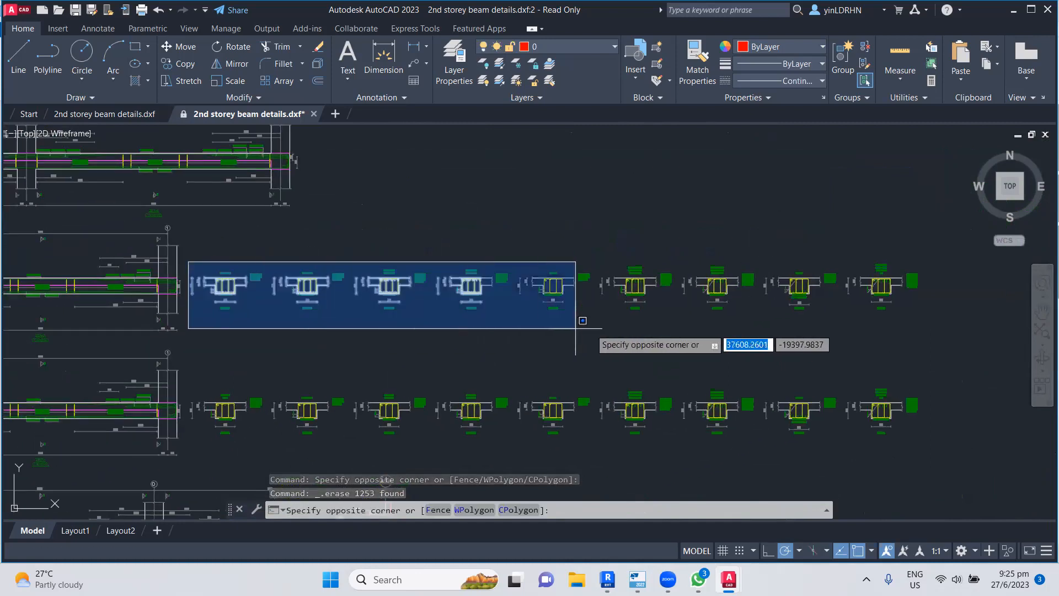
left_click(941, 329)
key("Delete")
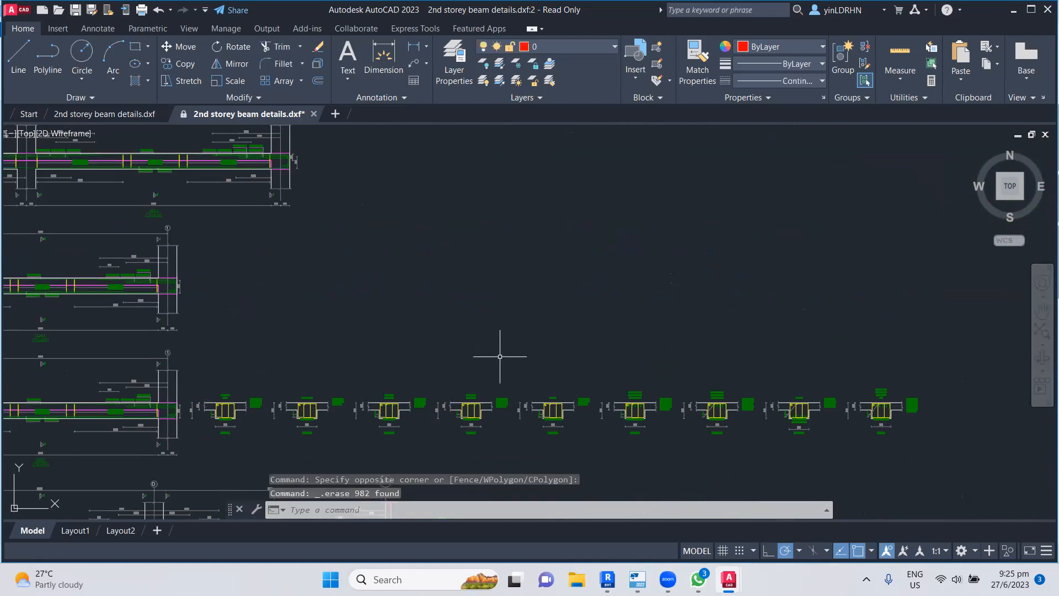
- Erase the nine cross-sections beside the lower of the two matching three-span beam elevations
middle_click_drag(258, 393, 278, 319)
left_click(213, 313)
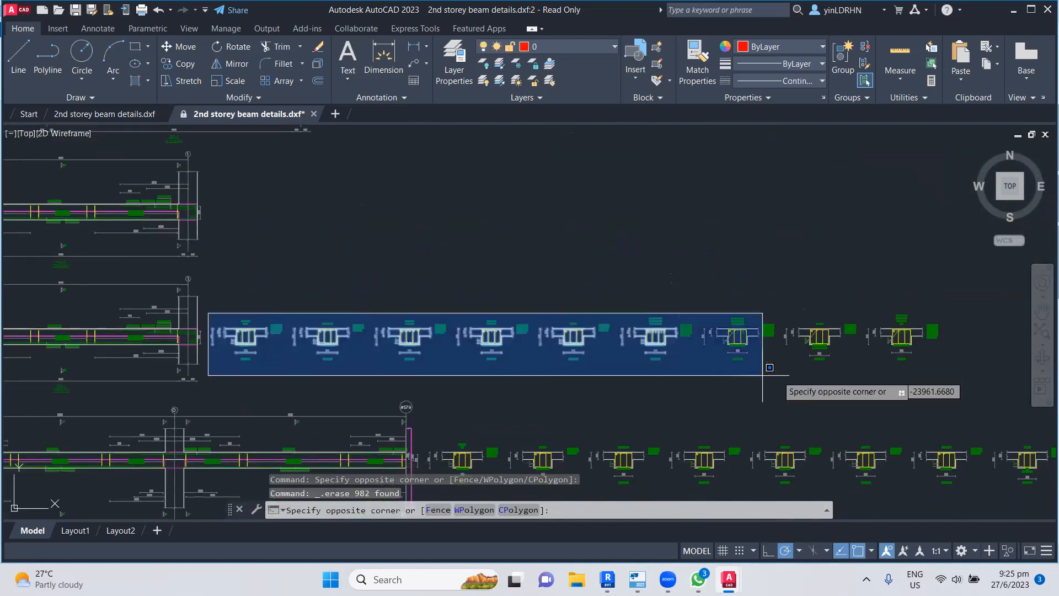
left_click(963, 385)
key("Delete")
- Erase the entire row of cross-sections beside the long four-span beam elevation with magenta end supports
middle_click_drag(752, 407, 523, 246)
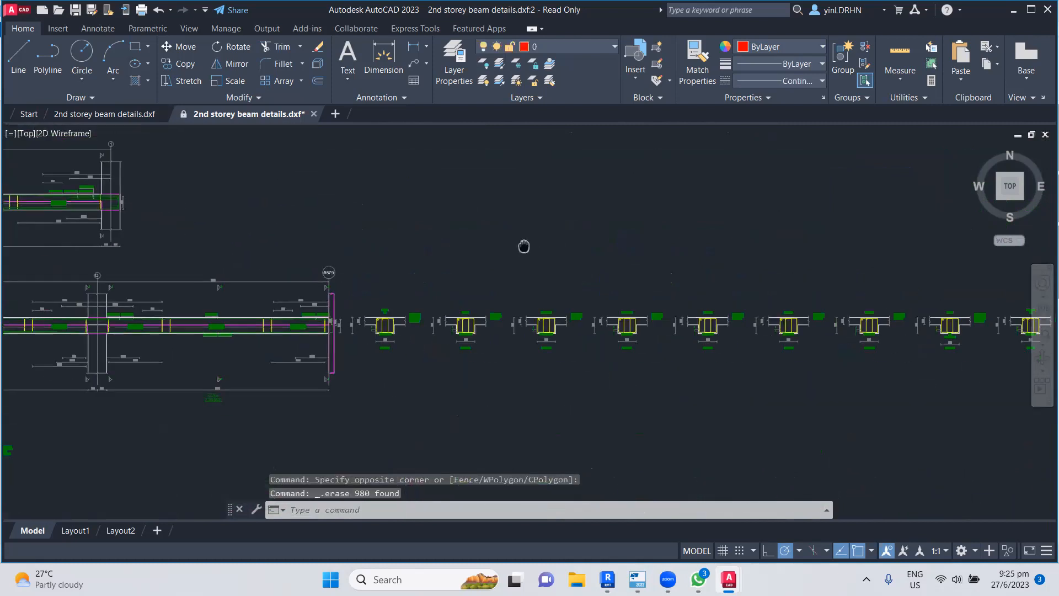
left_click(327, 298)
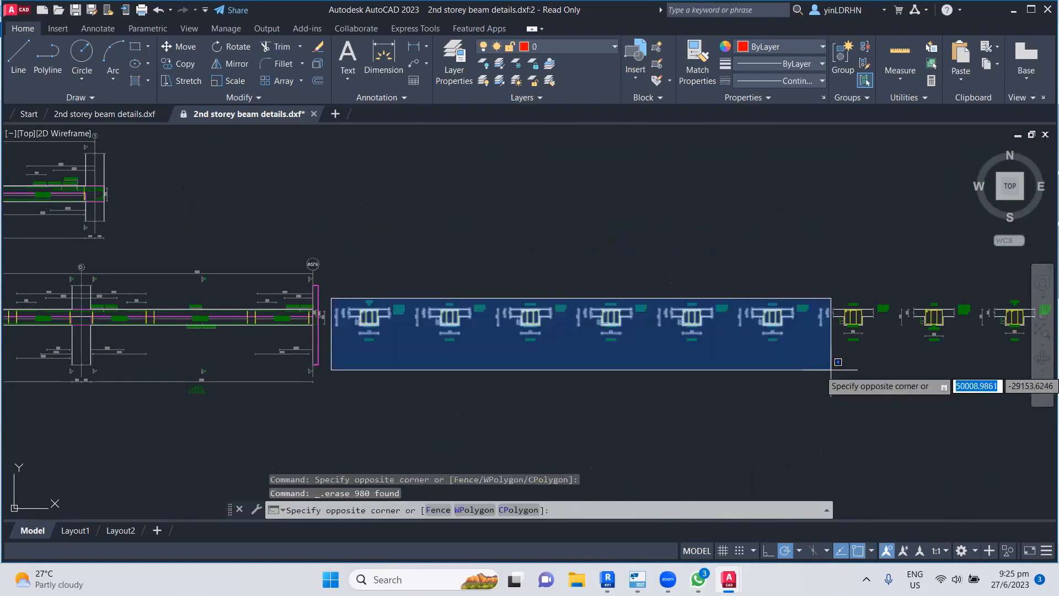
middle_click_drag(828, 365, 452, 361)
left_click(864, 350)
key("Delete")
- Erase the six narrow, deep cross-sections beside the two-span beam elevation that crosses grid 17
scroll(579, 281, "down", 4)
scroll(350, 348, "up", 5)
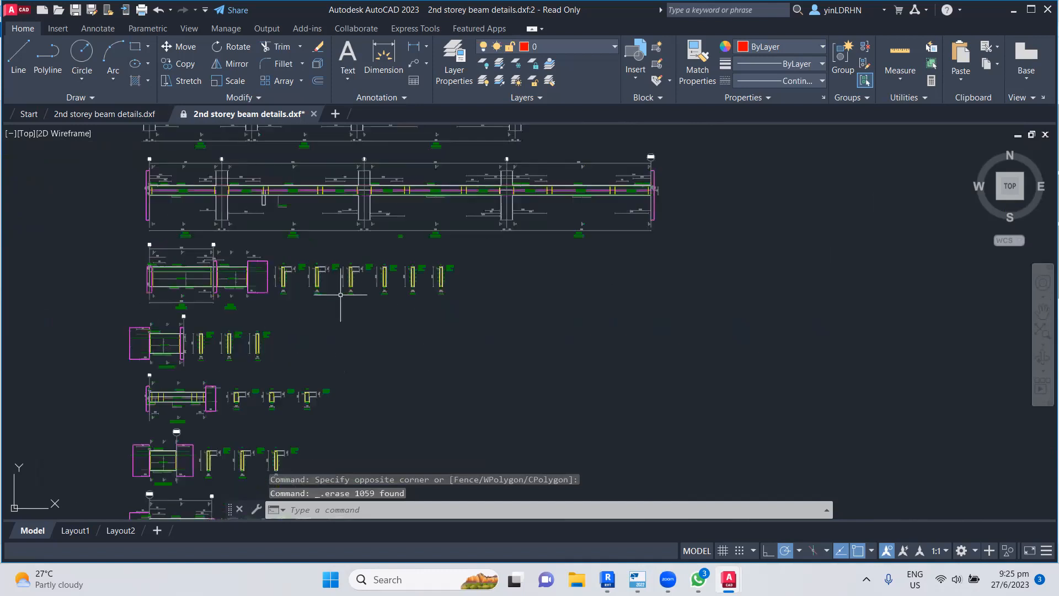
left_click(177, 217)
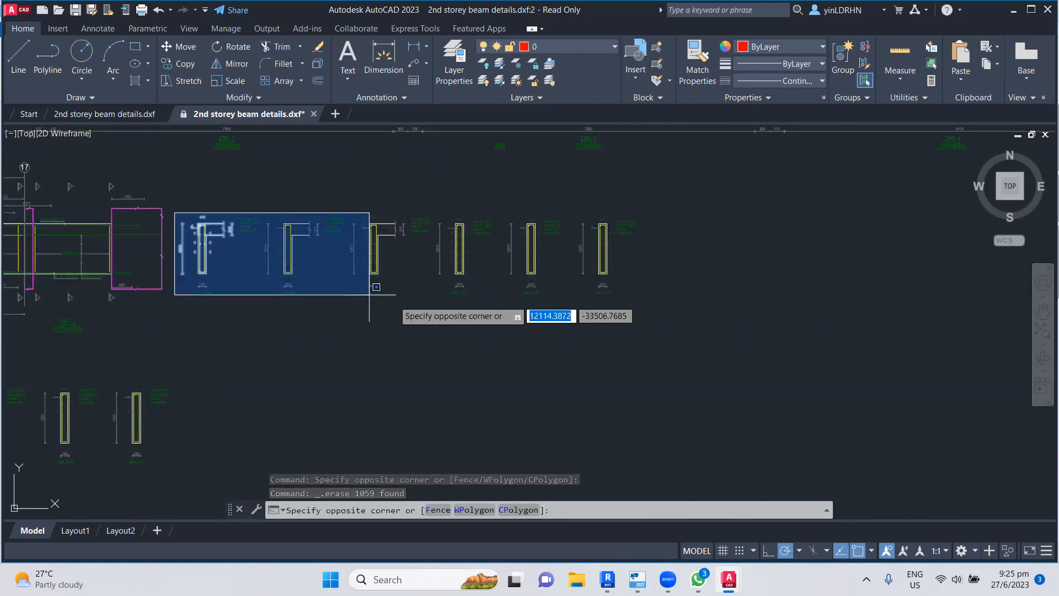
left_click(695, 320)
key("Delete")
- Erase the three narrow rectangular cross-sections beside the short, deep beam elevation ending at grid 15
middle_click_drag(653, 336, 757, 271)
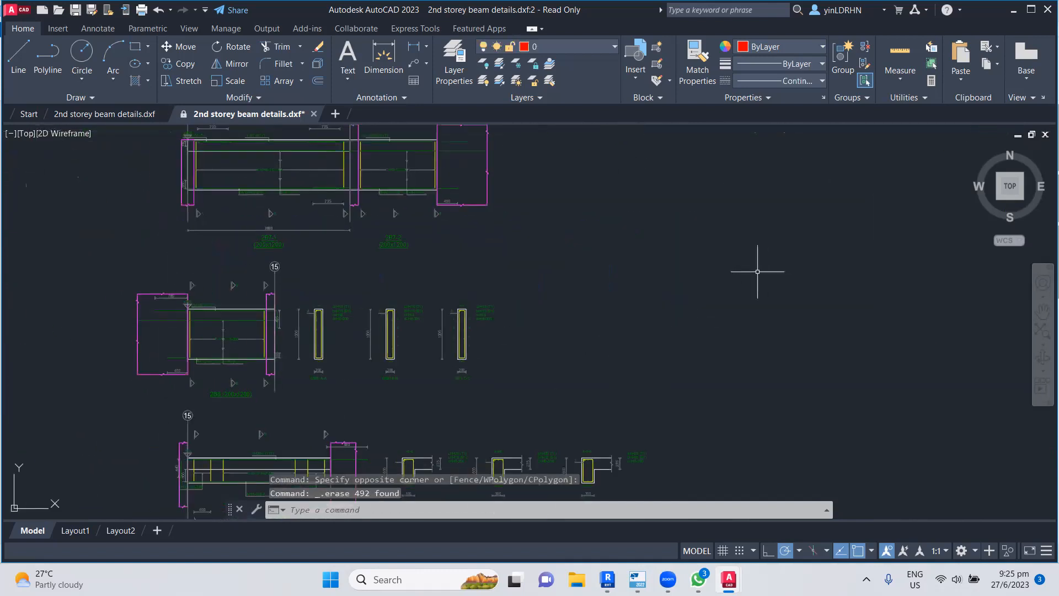
left_click(293, 303)
left_click(572, 397)
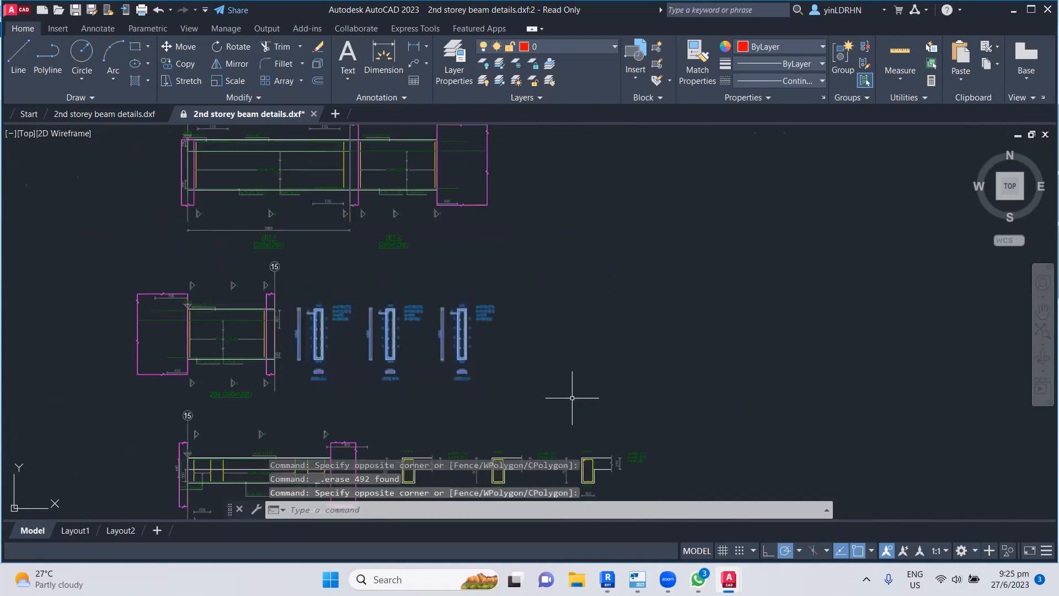
key("Delete")
- Erase the three L-shaped cross-sections beside the shallow single-span beam elevation starting at grid 15
middle_click_drag(408, 435, 388, 269)
left_click(361, 276)
left_click(672, 354)
key("Delete")
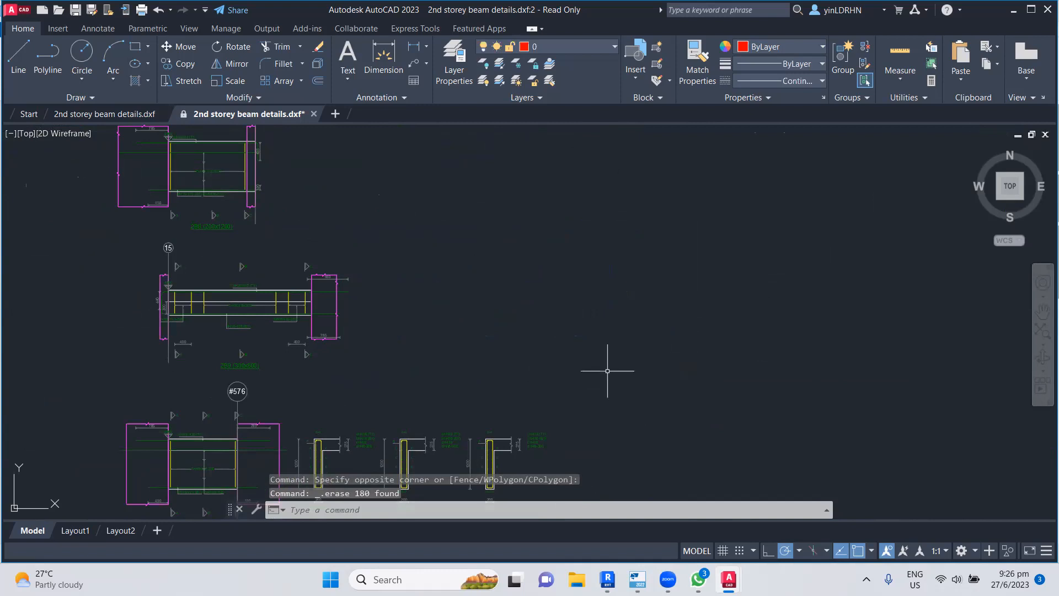
- Erase the three cross-section details beside the short beam elevation at grid #576
middle_click_drag(301, 438, 313, 272)
left_click(299, 261)
left_click(579, 349)
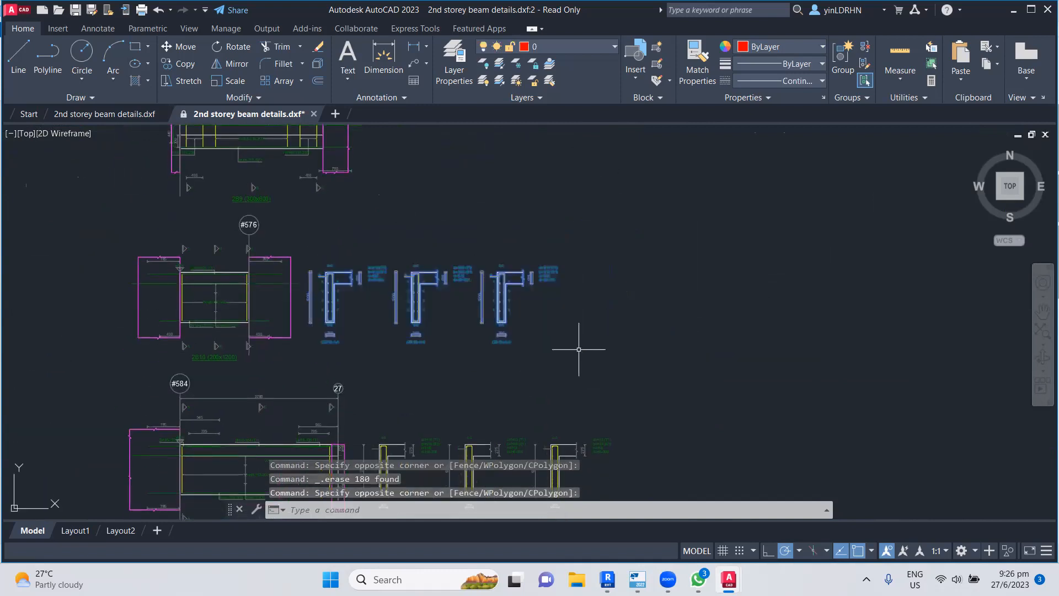
key("Delete")
- Erase the three cross-section details beside beam 2B11 (200x1200), between grids #584 and 27
scroll(539, 318, "down", 2)
scroll(456, 236, "up", 3)
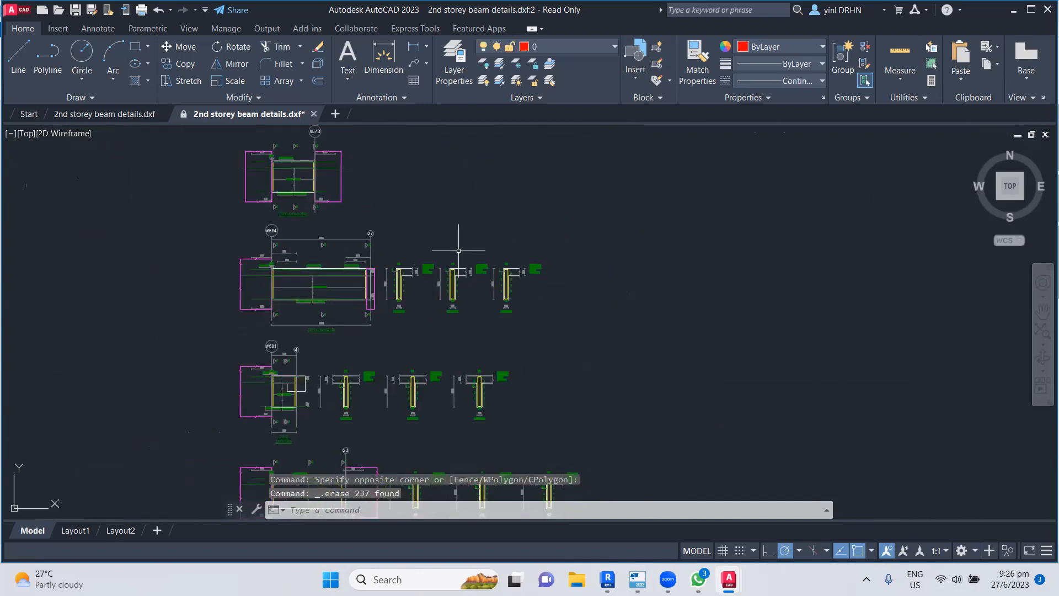
scroll(404, 278, "up", 2)
left_click(333, 217)
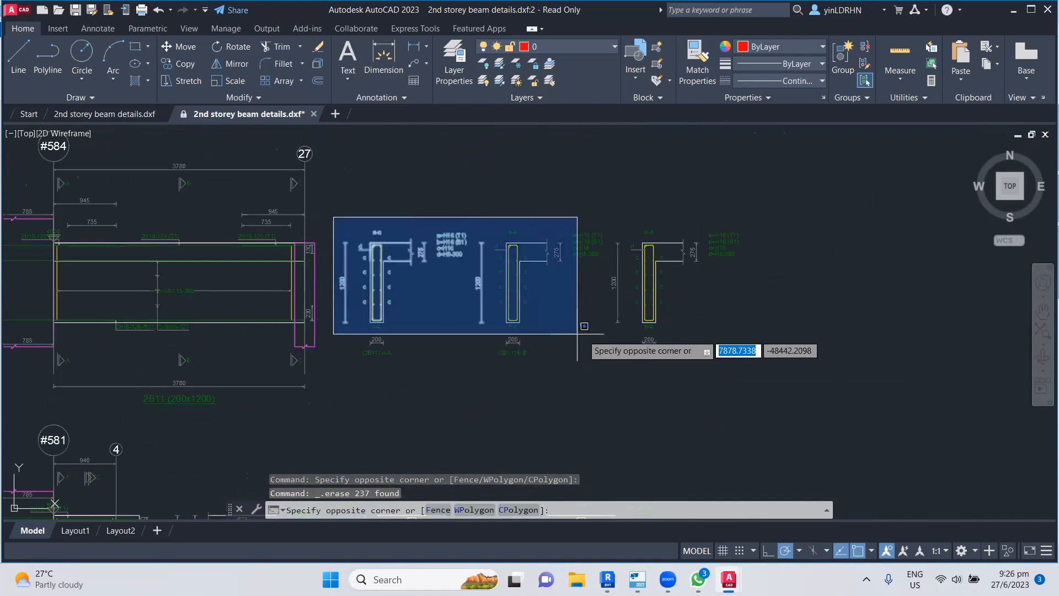
left_click(790, 372)
key("Delete")
- Erase the three cross-section details beside the beam elevation between grids #581 and 4
middle_click_drag(671, 349, 667, 159)
scroll(472, 289, "down", 2)
left_click(280, 300)
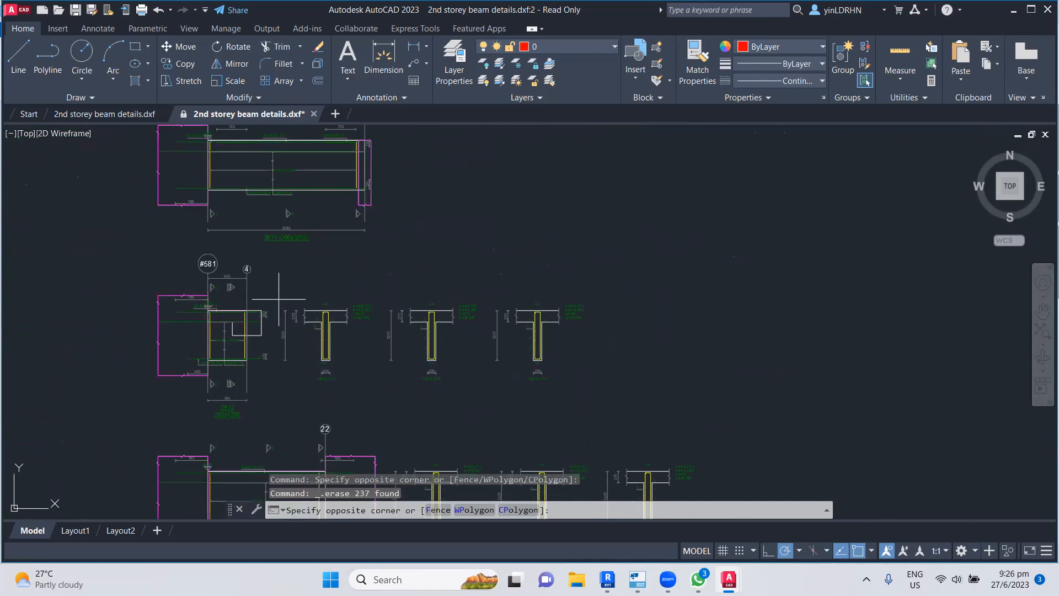
left_click(627, 399)
key("Delete")
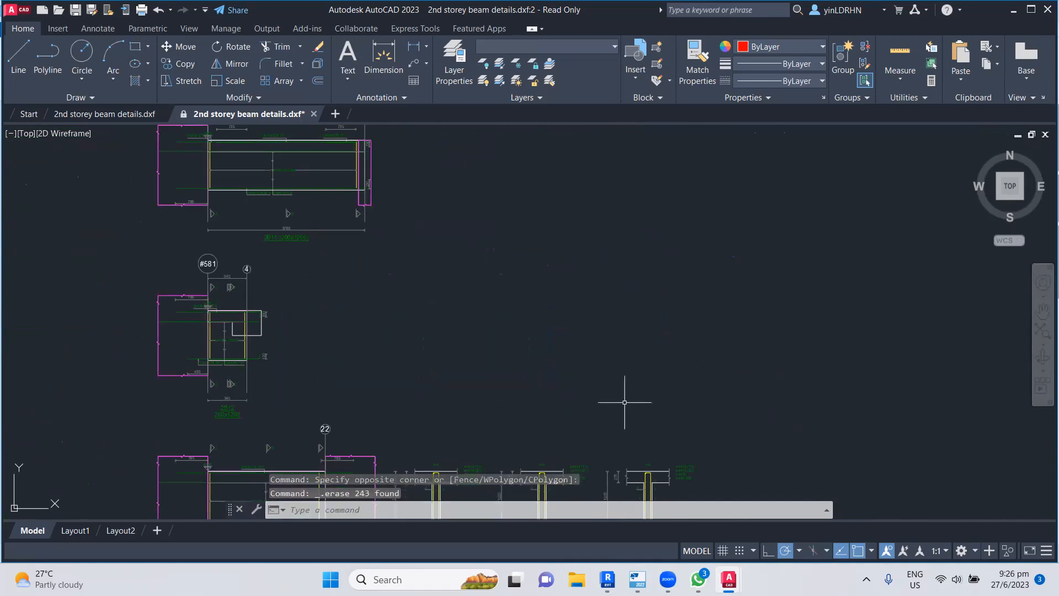
- Erase the three cross-section details beside the beam elevation at grid 22
middle_click_drag(621, 402, 579, 229)
left_click(371, 285)
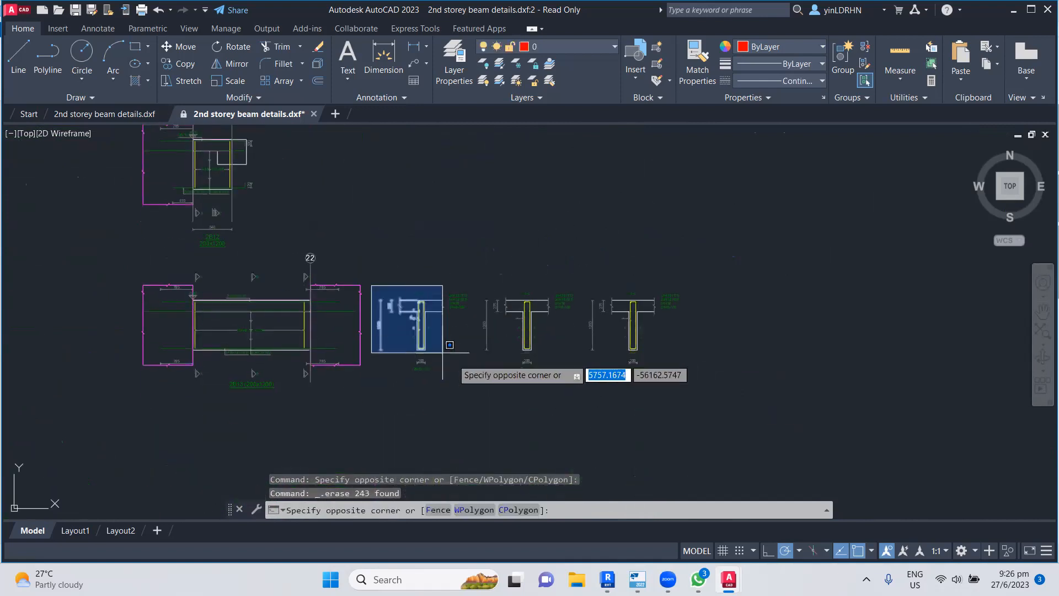
left_click(723, 403)
key("Delete")
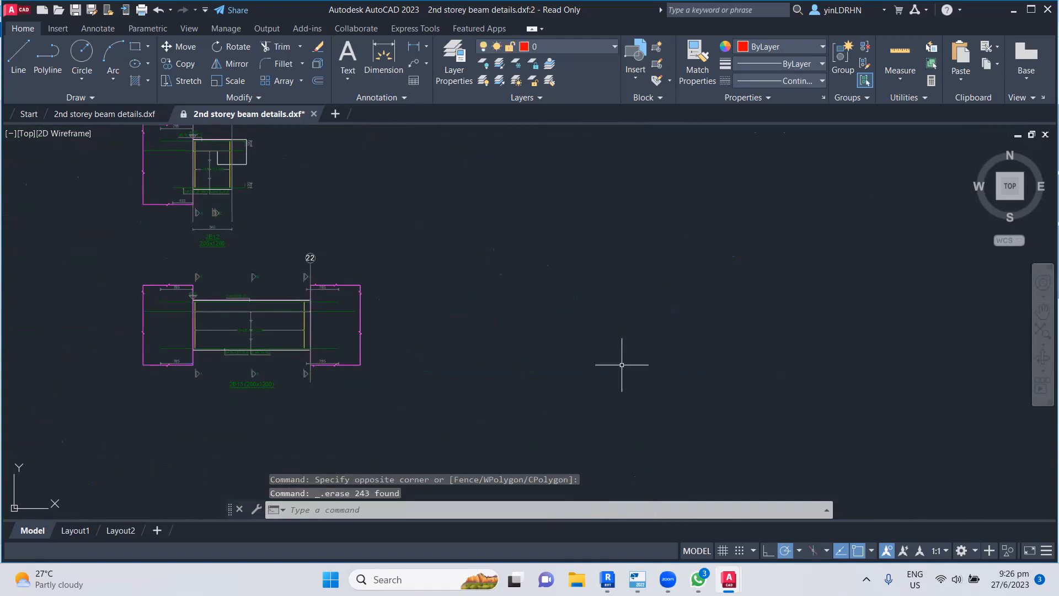
- Erase the three cross-section details beside the beam elevation at grid 26
scroll(621, 364, "down", 5)
scroll(500, 318, "up", 6)
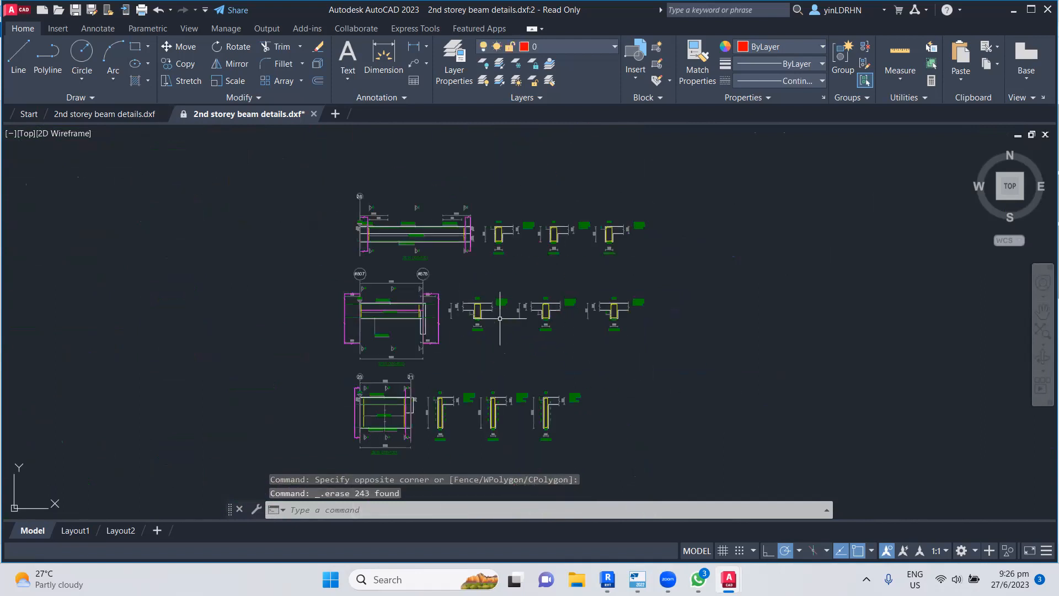
middle_click_drag(497, 250, 484, 314)
left_click(455, 215)
left_click(755, 304)
key("Delete")
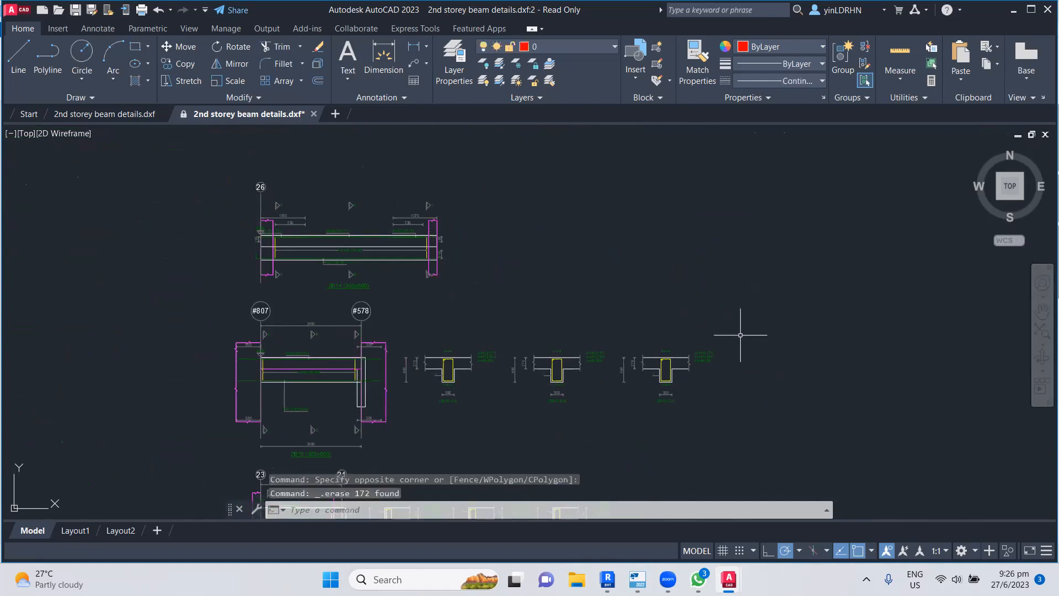
- Erase the three cross-section details beside the beam elevation between grids #807 and #578
middle_click_drag(743, 373, 699, 283)
left_click(355, 263)
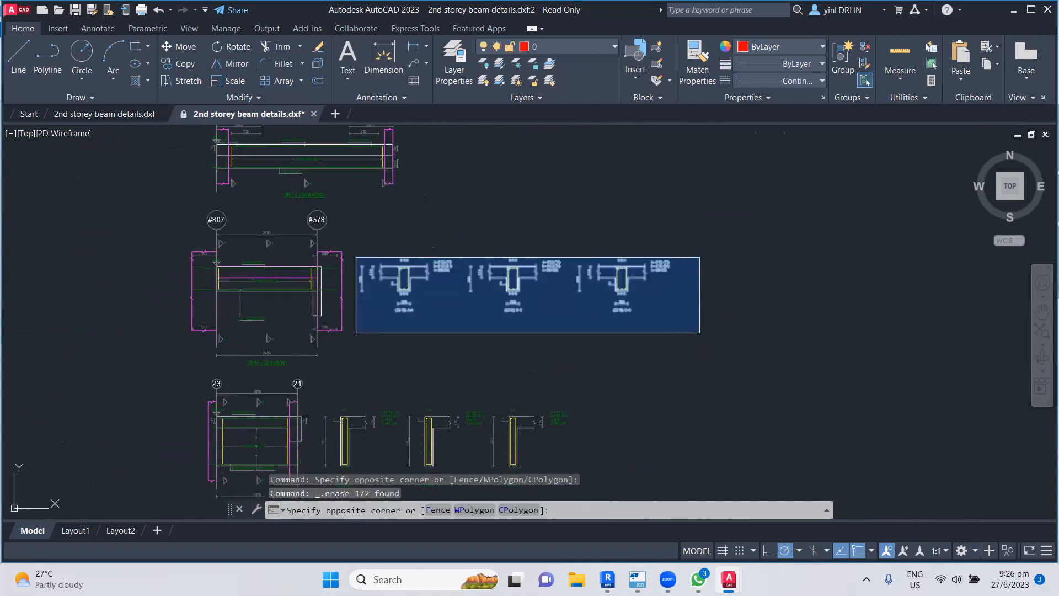
left_click(701, 334)
key("Delete")
- Erase the three cross-section details beside the lowest beam elevation, between grids 23 and 21
middle_click_drag(673, 362, 668, 236)
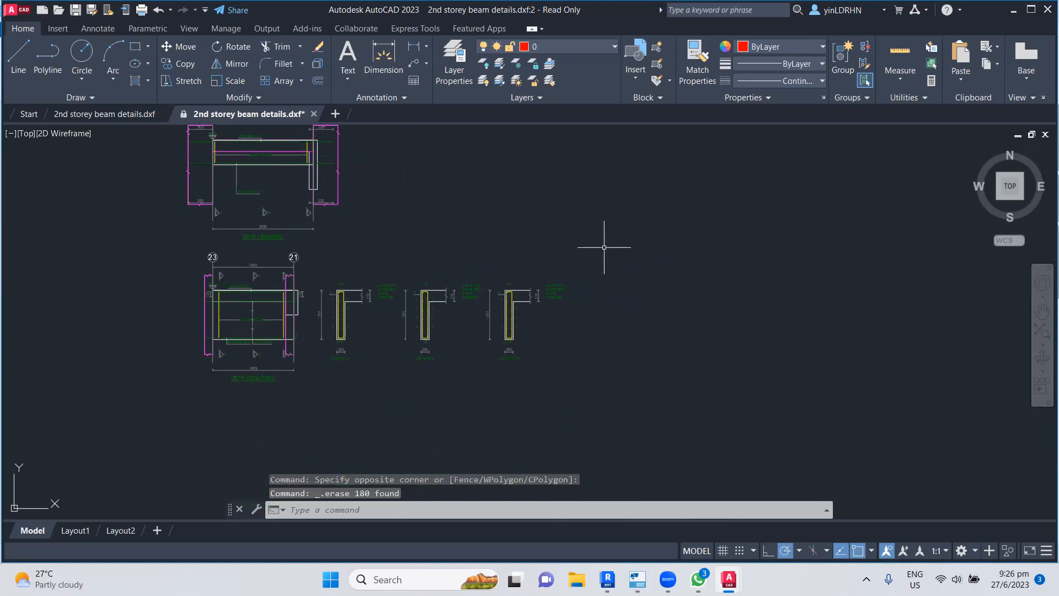
left_click(307, 283)
left_click(607, 392)
key("Delete")
- Erase the entire 2B3 (750x600) beam detail between grids 16 and 18, including its three cross-sections
scroll(579, 353, "down", 5)
mouse_move(625, 262)
middle_mouse_down()
mouse_move(562, 243)
mouse_move(583, 351)
middle_mouse_up()
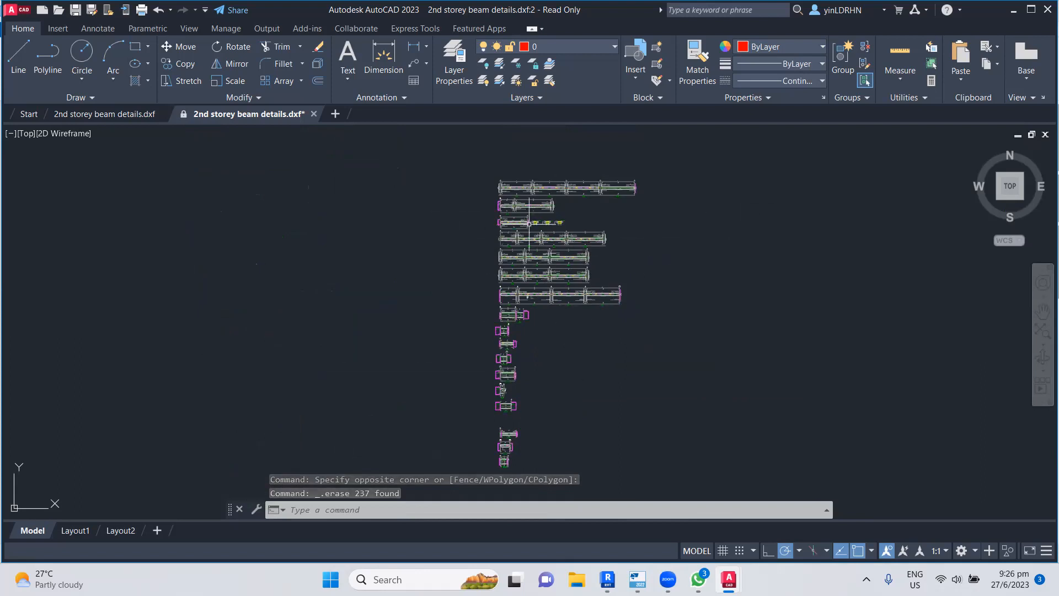
scroll(536, 223, "up", 8)
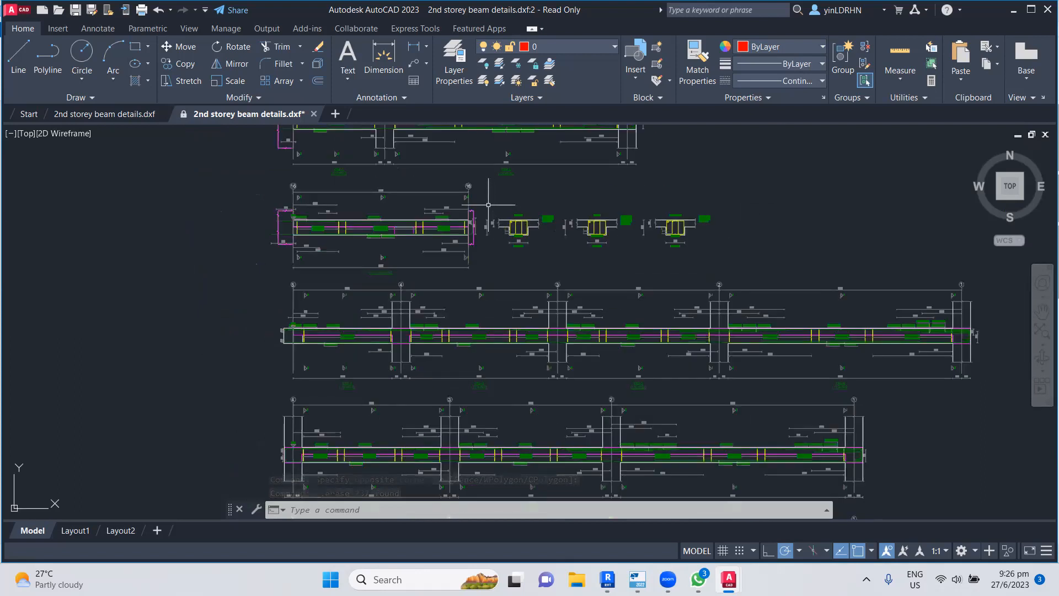
scroll(355, 253, "up", 4)
scroll(342, 281, "down", 2)
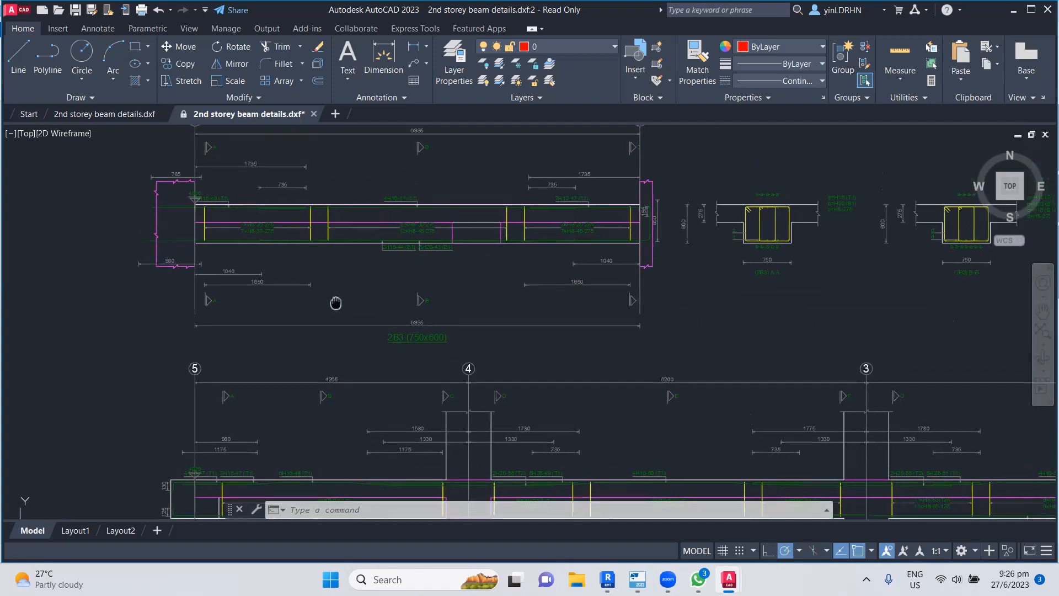
left_click(165, 173)
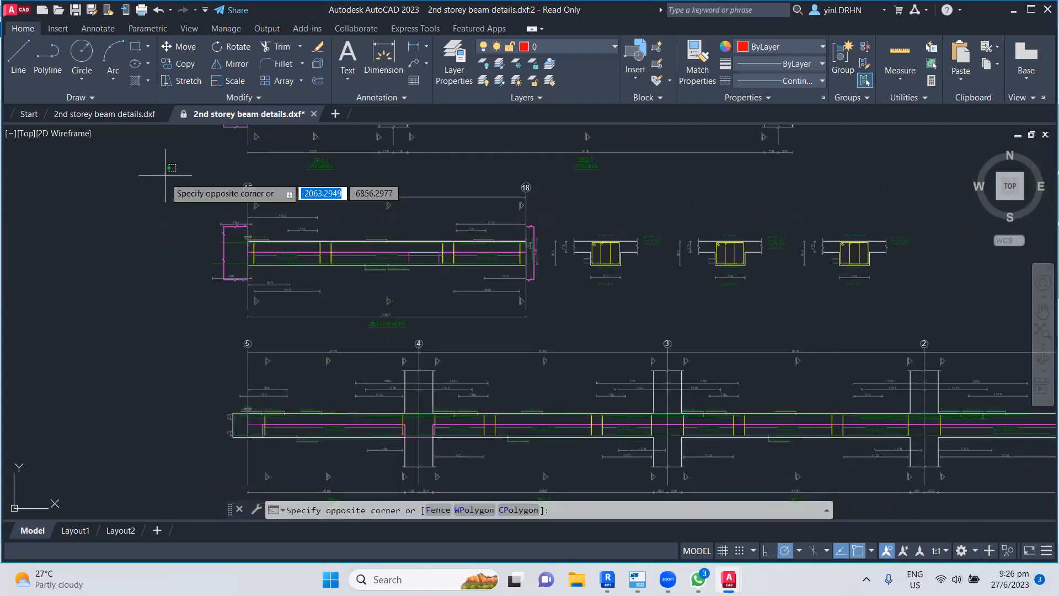
left_click(944, 334)
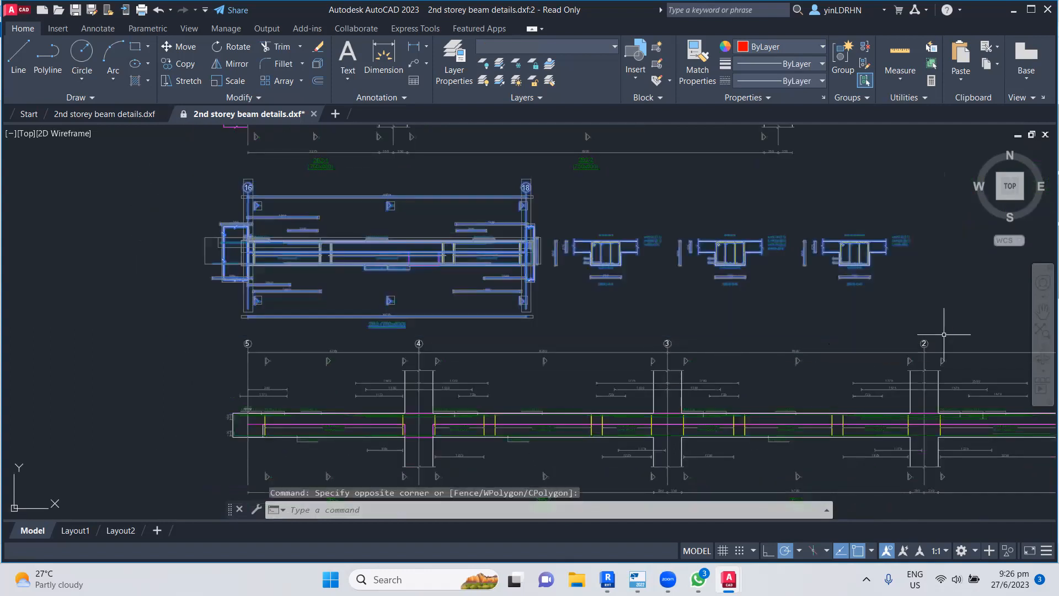
key("Delete")
- Move all beam elevations below the gap in the column straight up by about 3370 units to close the gap
scroll(540, 267, "down", 3)
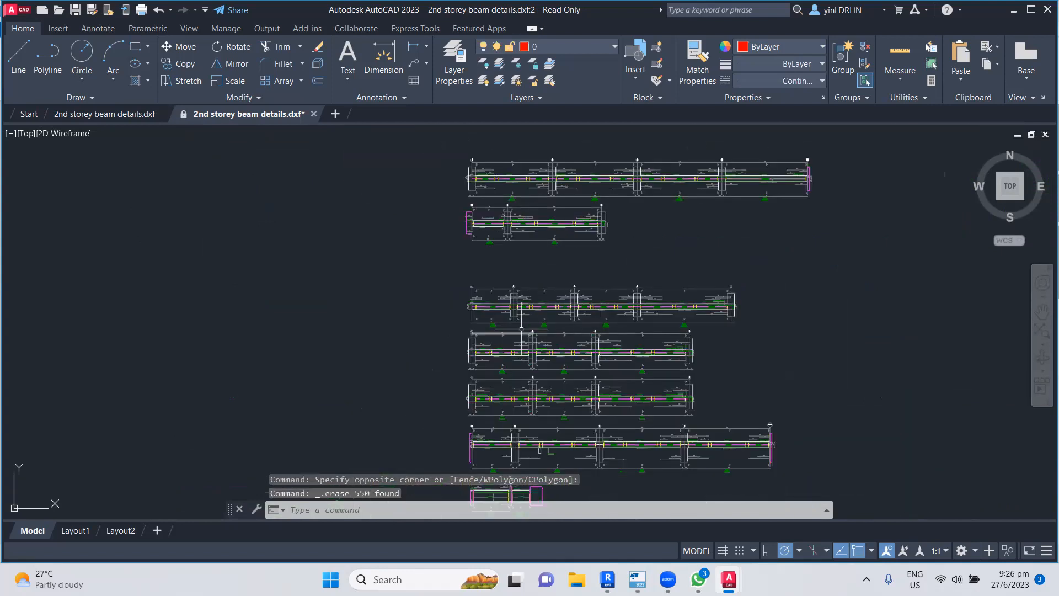
scroll(474, 301, "up", 4)
scroll(397, 236, "down", 4)
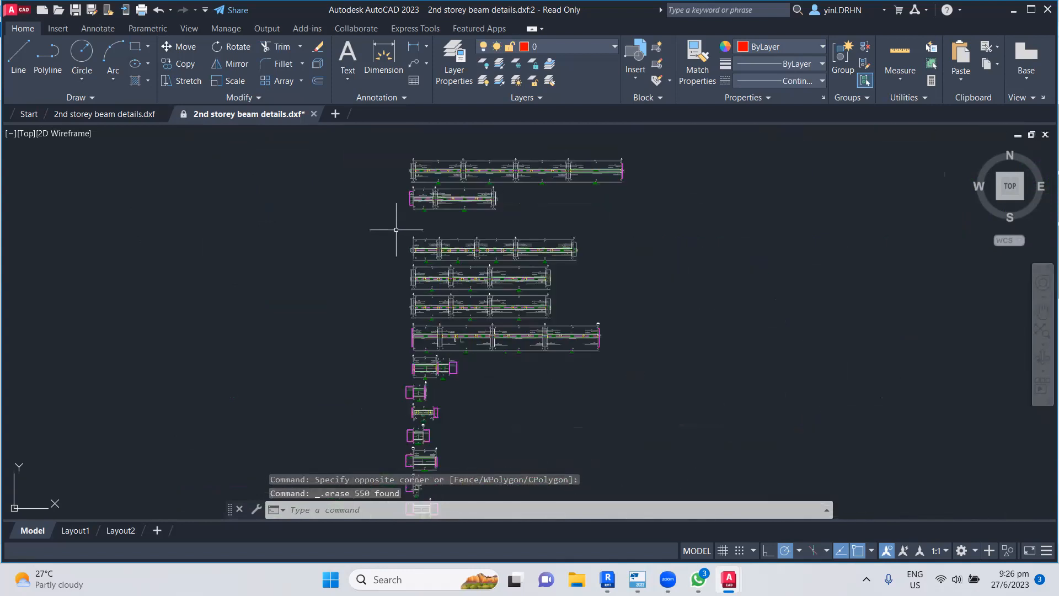
left_click(381, 227)
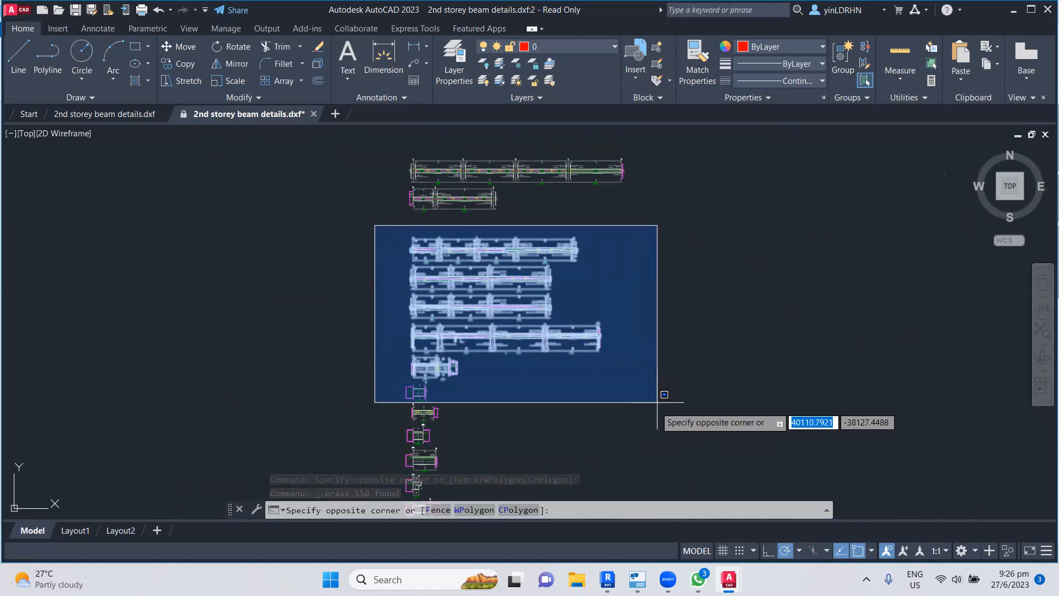
middle_click_drag(648, 414, 640, 377)
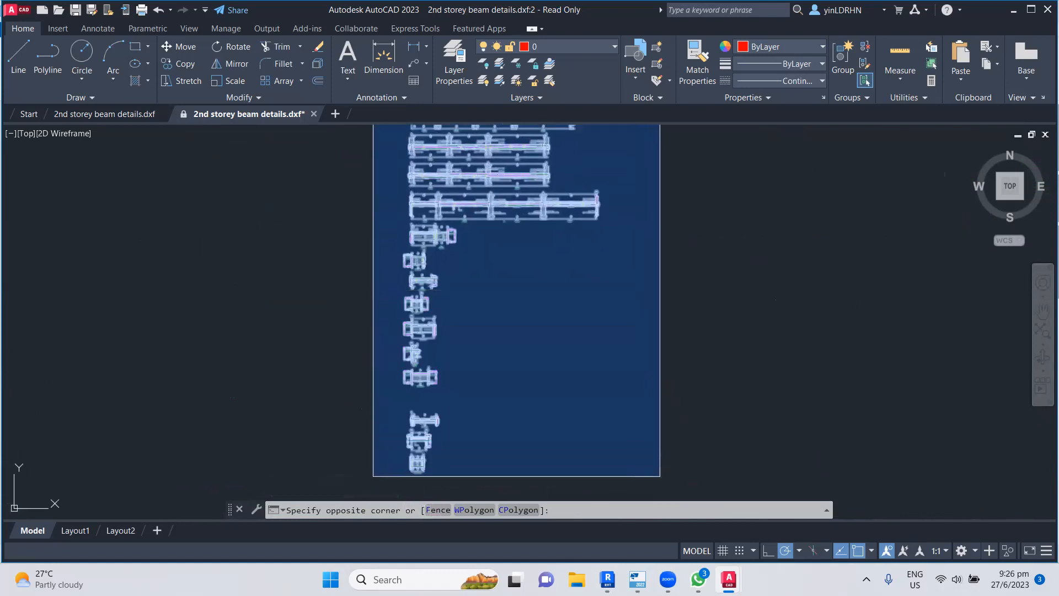
left_click(660, 475)
middle_click_drag(604, 322, 612, 389)
mouse_move(268, 167)
middle_mouse_down()
mouse_move(276, 216)
mouse_move(257, 284)
middle_mouse_up()
left_click(185, 48)
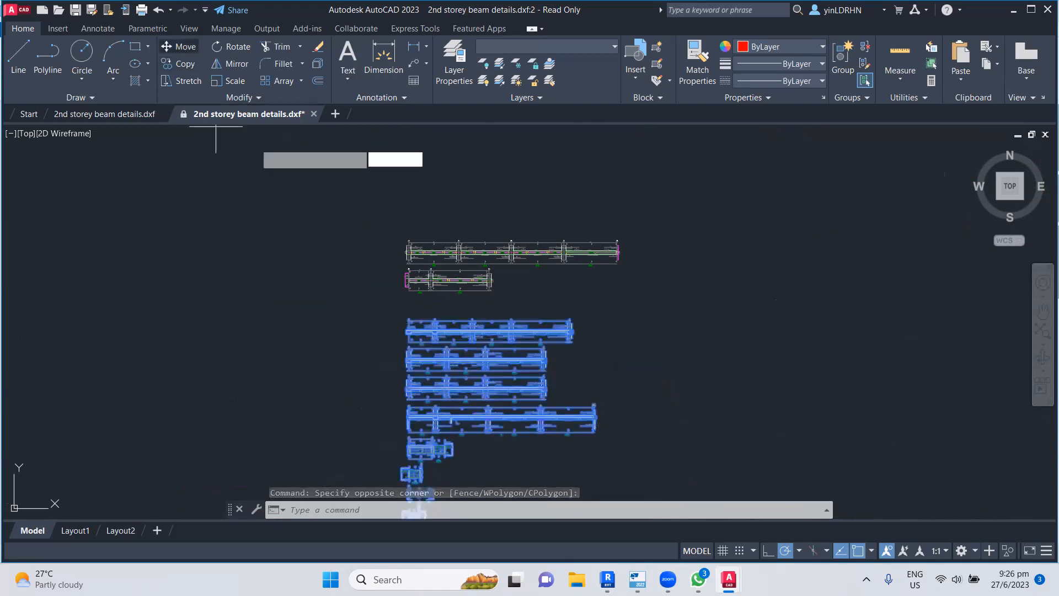
scroll(436, 342, "up", 5)
left_click(454, 379)
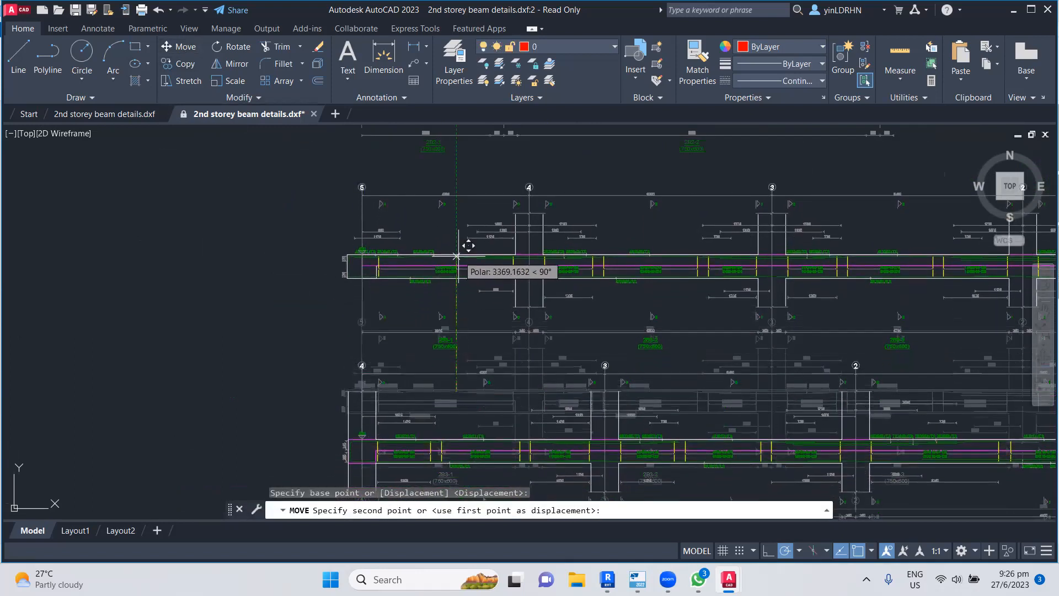
left_click(463, 246)
scroll(550, 235, "down", 6)
middle_click_drag(585, 405, 574, 267)
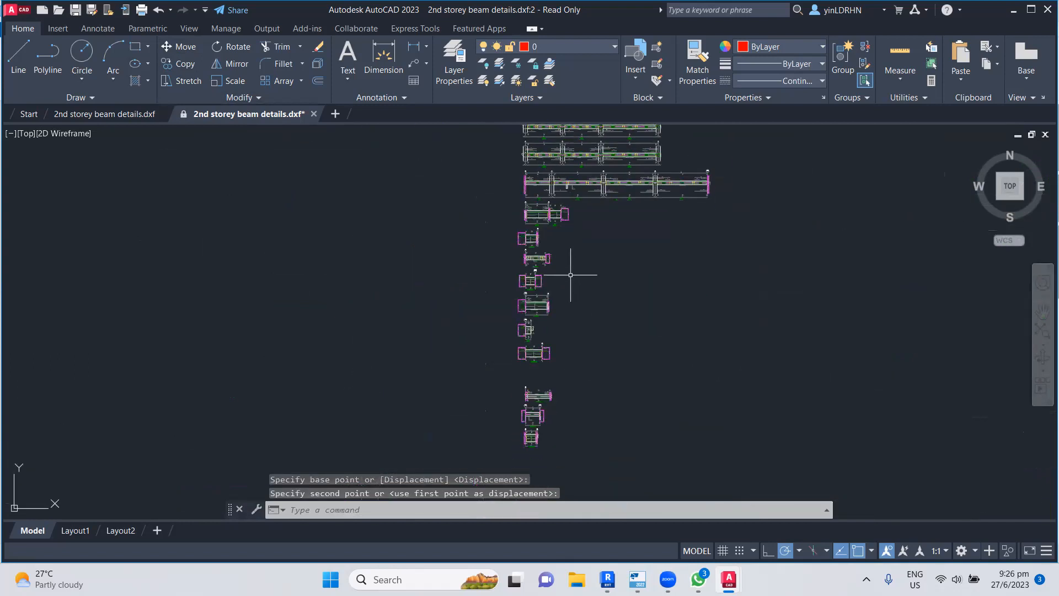
scroll(564, 259, "up", 2)
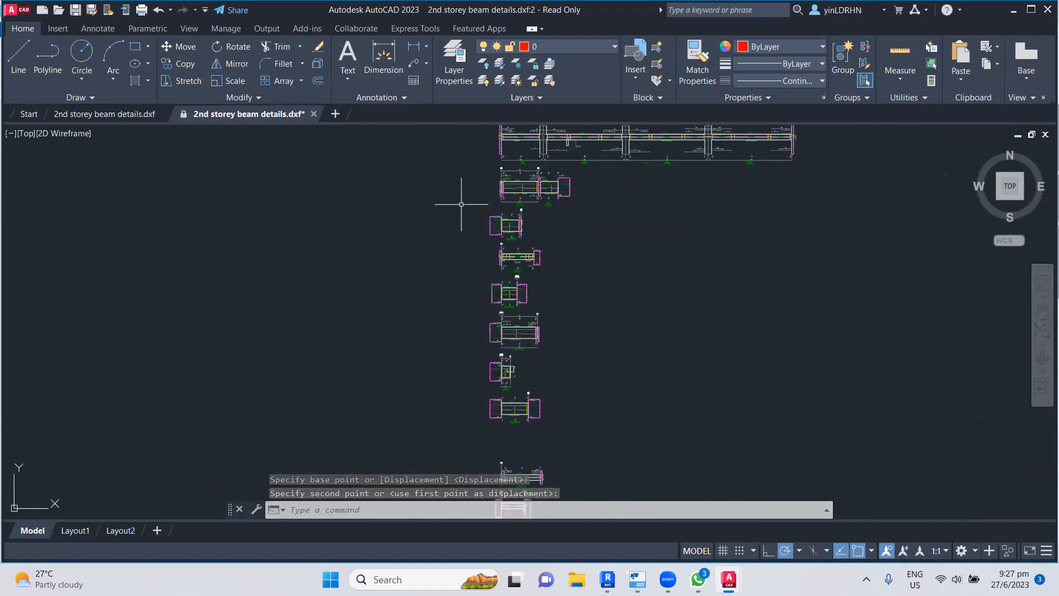
left_click(462, 205)
scroll(502, 231, "up", 4)
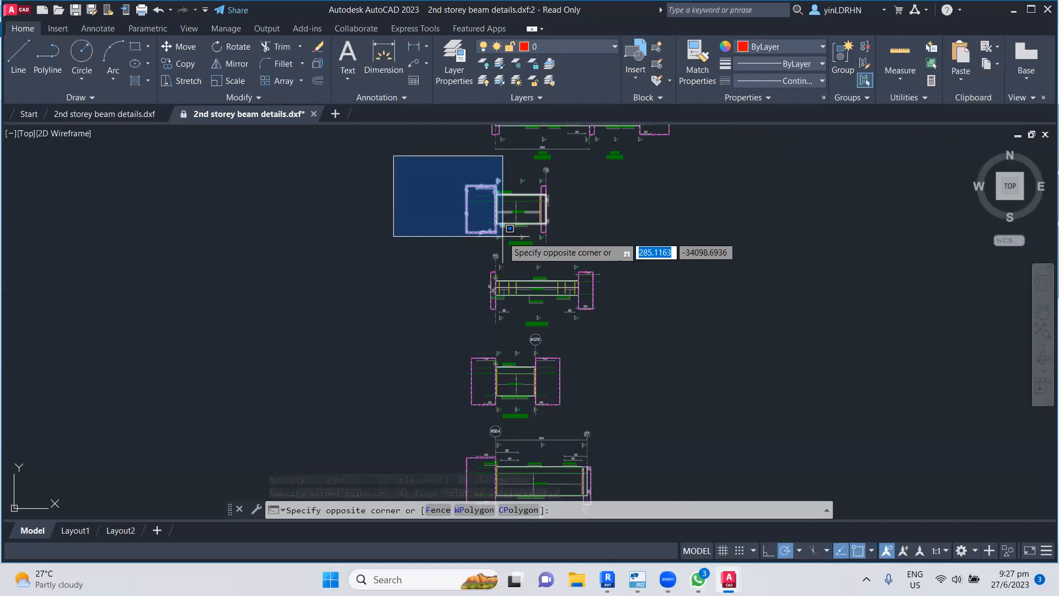
key("Escape")
scroll(499, 166, "up", 3)
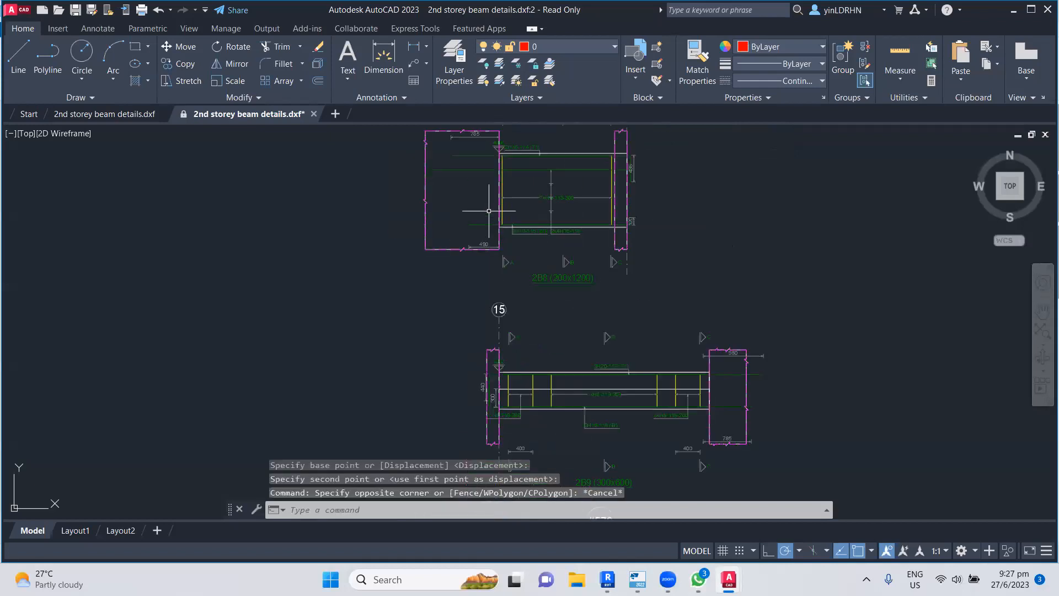
left_click(367, 187)
key("Escape")
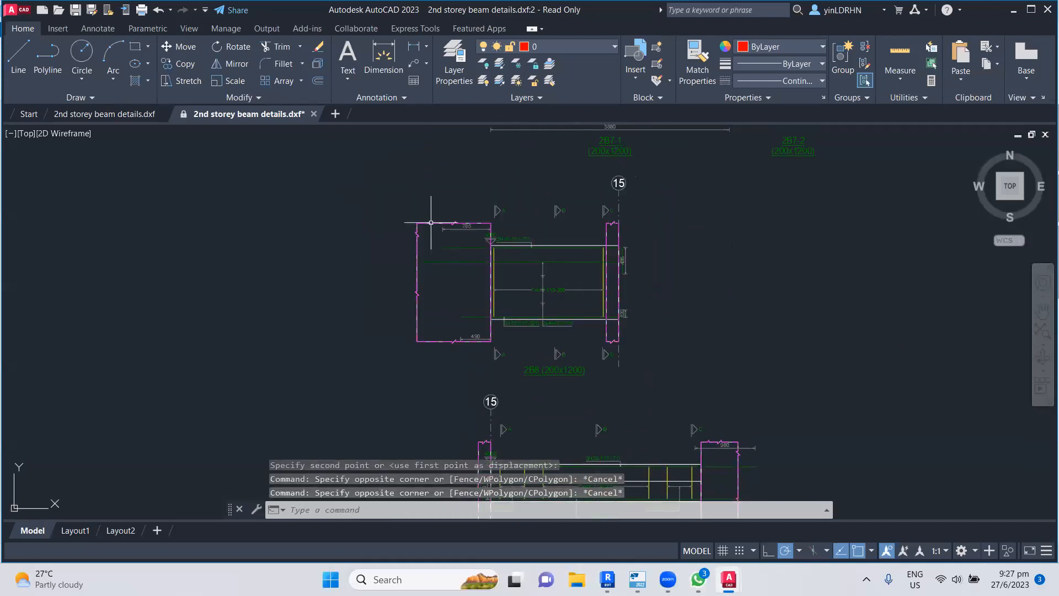
- Move the 2B8 (200x1200) beam elevation up beside 2B7-2, placing it to the right in the same row
left_click(379, 176)
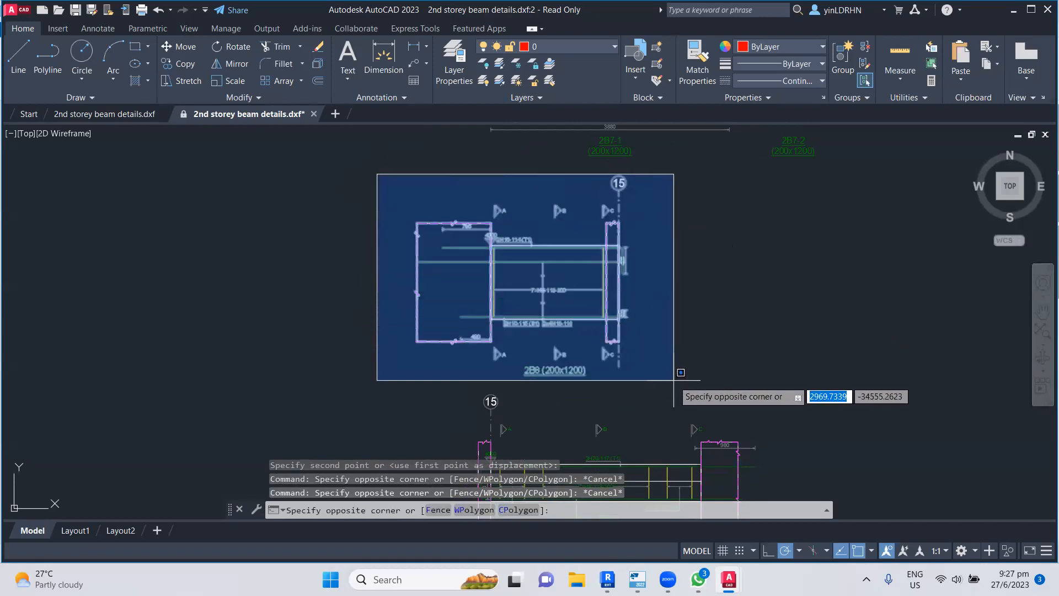
left_click(674, 377)
left_click(174, 49)
left_click(448, 279)
scroll(732, 301, "down", 3)
scroll(597, 325, "up", 5)
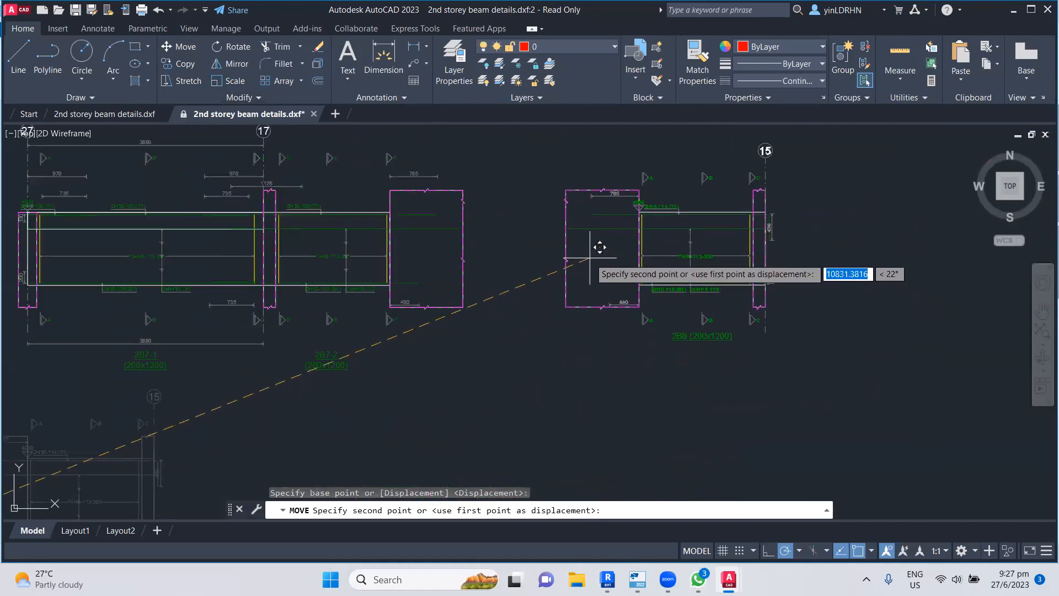
left_click(617, 257)
- Move the 2B9 (300x600) beam elevation up to the right of 2B8 in the same row
scroll(668, 270, "down", 4)
middle_click_drag(723, 334, 681, 244)
scroll(386, 272, "up", 3)
left_click(377, 242)
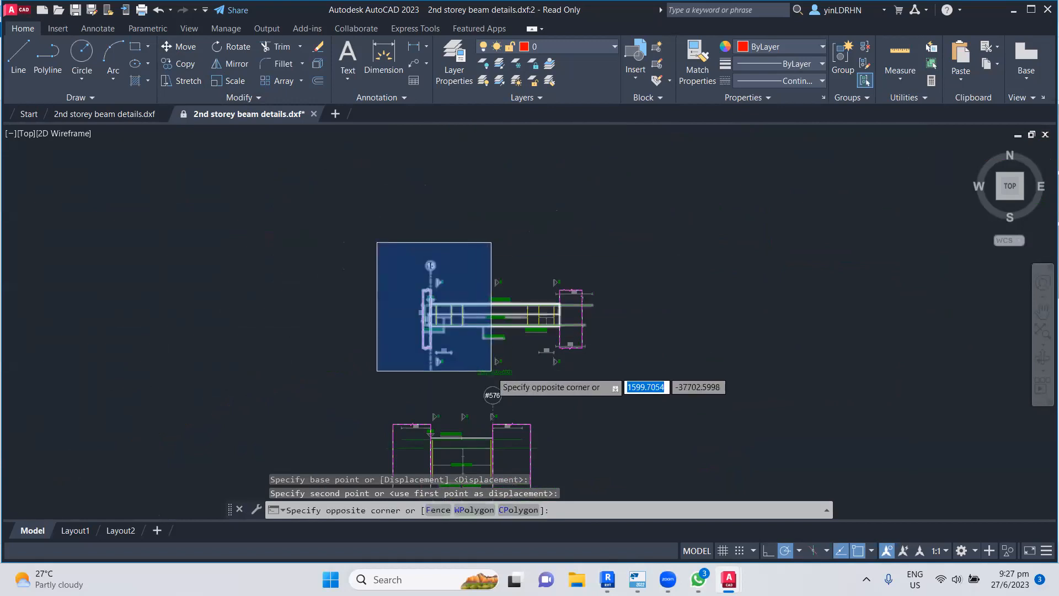
scroll(491, 371, "up", 4)
left_click(760, 396)
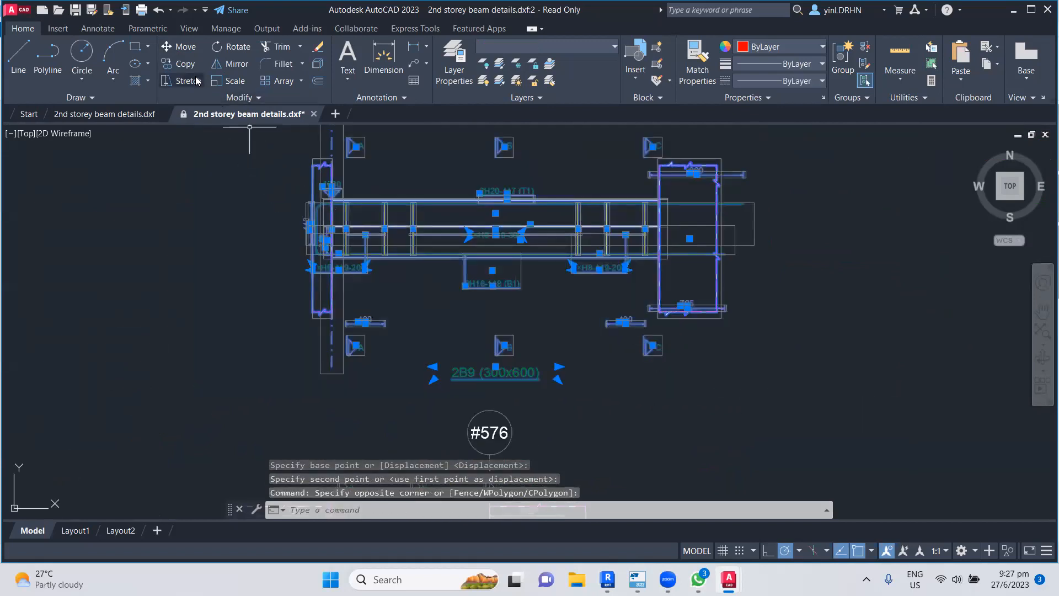
left_click(184, 47)
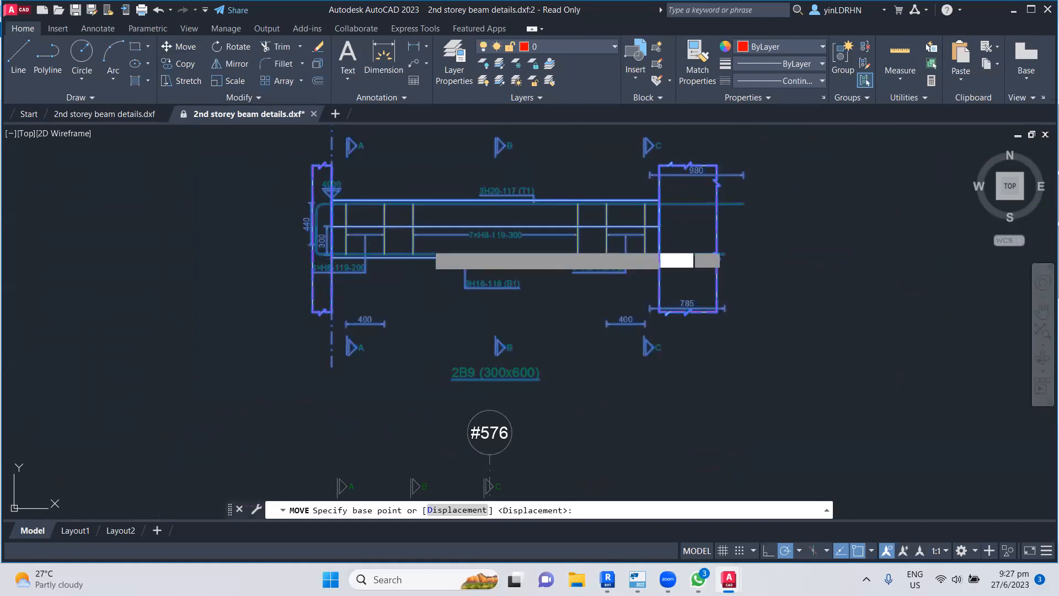
left_click(387, 220)
scroll(500, 259, "down", 5)
middle_click_drag(500, 258, 572, 334)
scroll(524, 243, "up", 2)
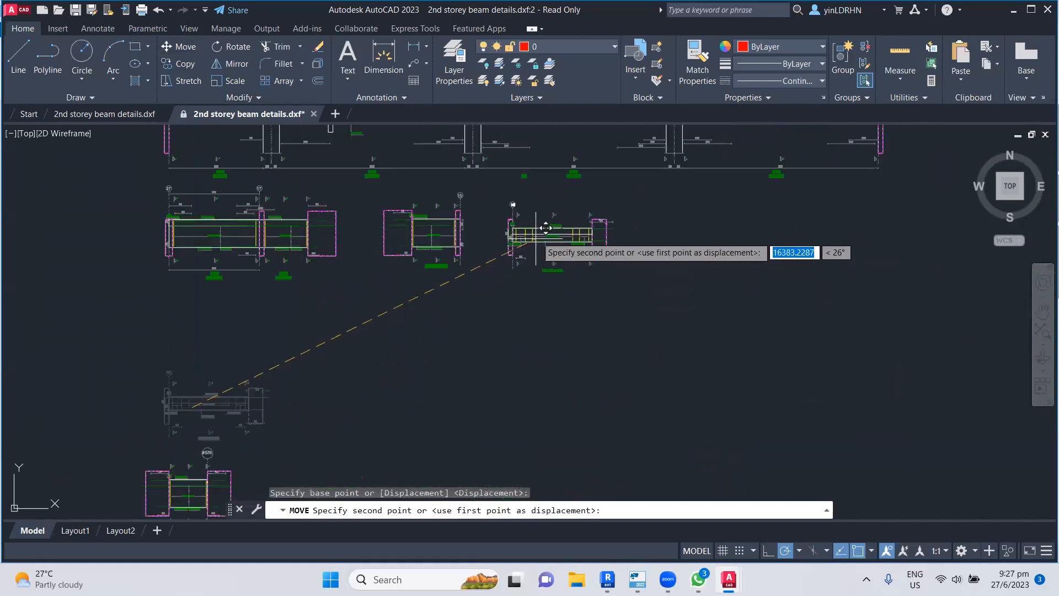
left_click(538, 232)
scroll(631, 303, "down", 5)
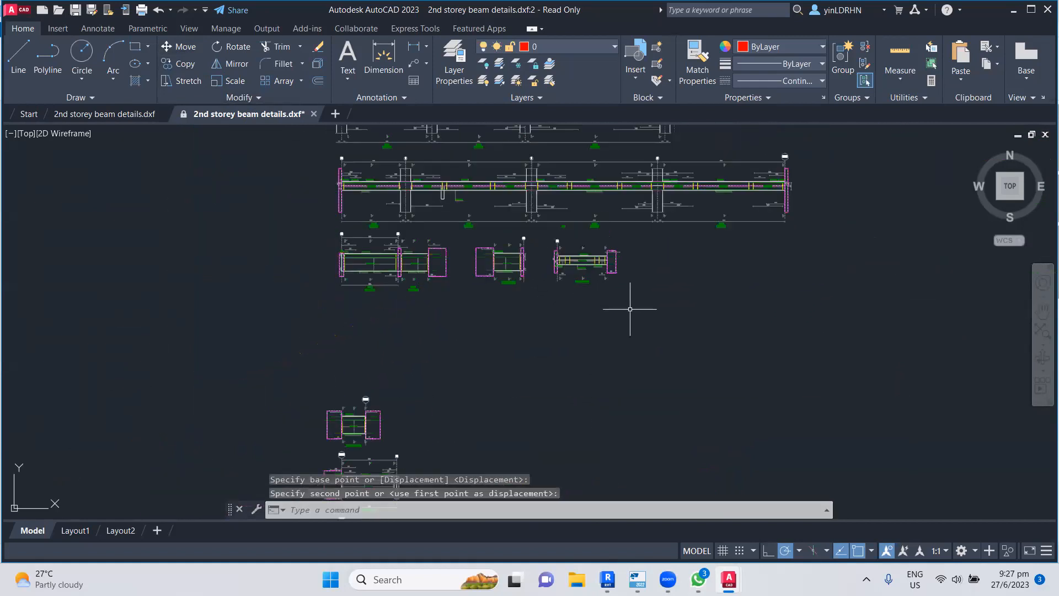
scroll(504, 280, "up", 4)
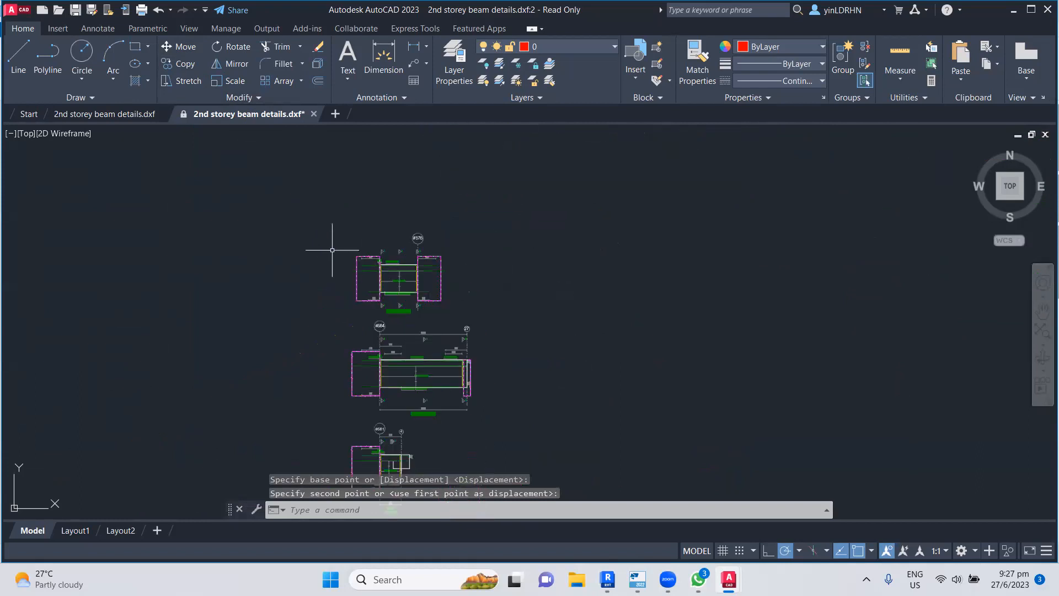
- Move the 2B10 (200x1200) beam elevation up below 2B7-1 to start a new row
left_click(319, 229)
scroll(458, 322, "up", 2)
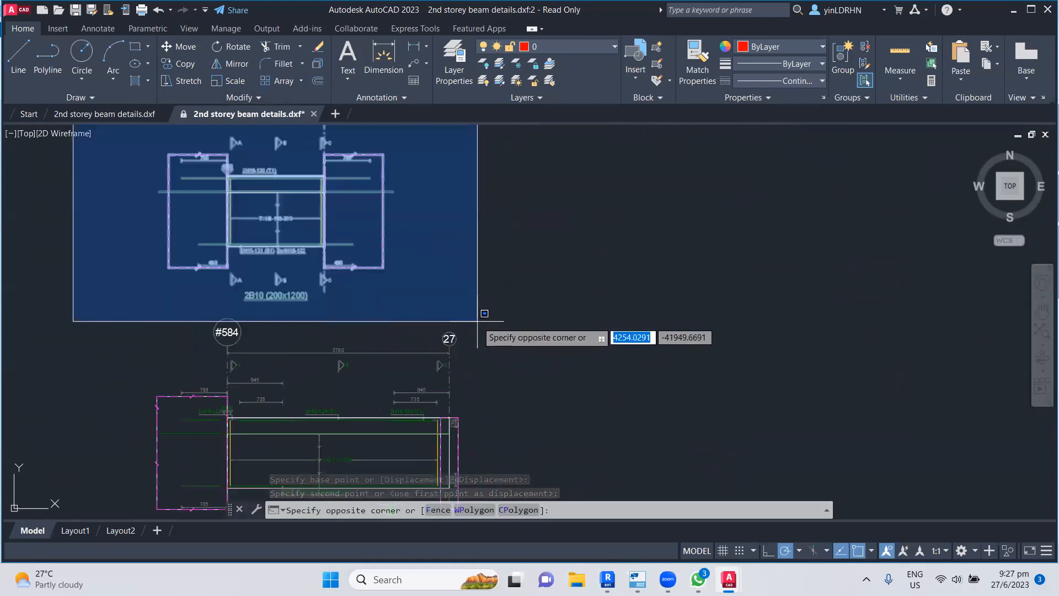
left_click(485, 320)
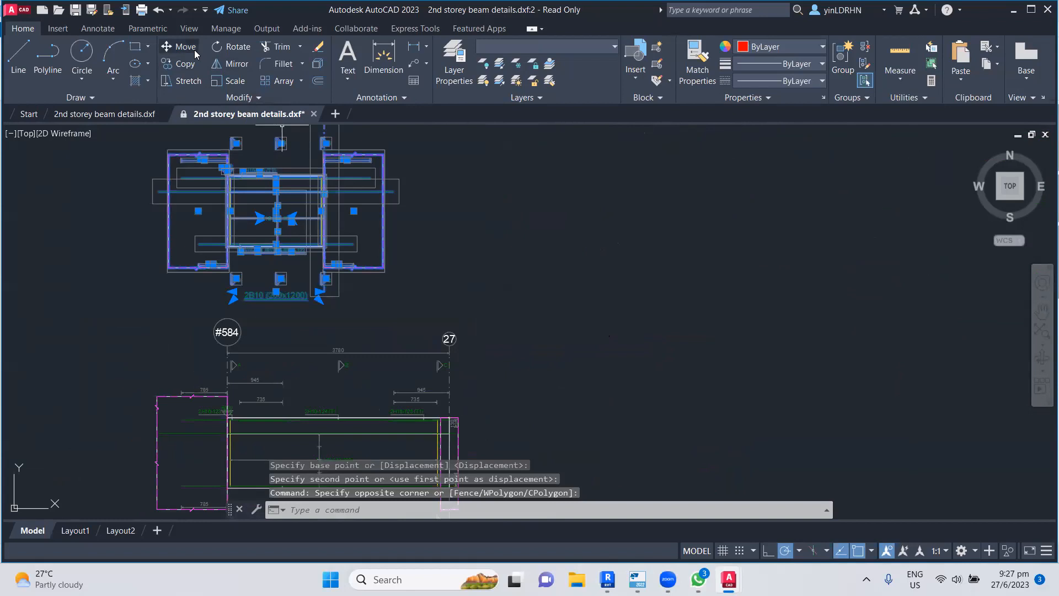
key("space")
scroll(478, 380, "down", 3)
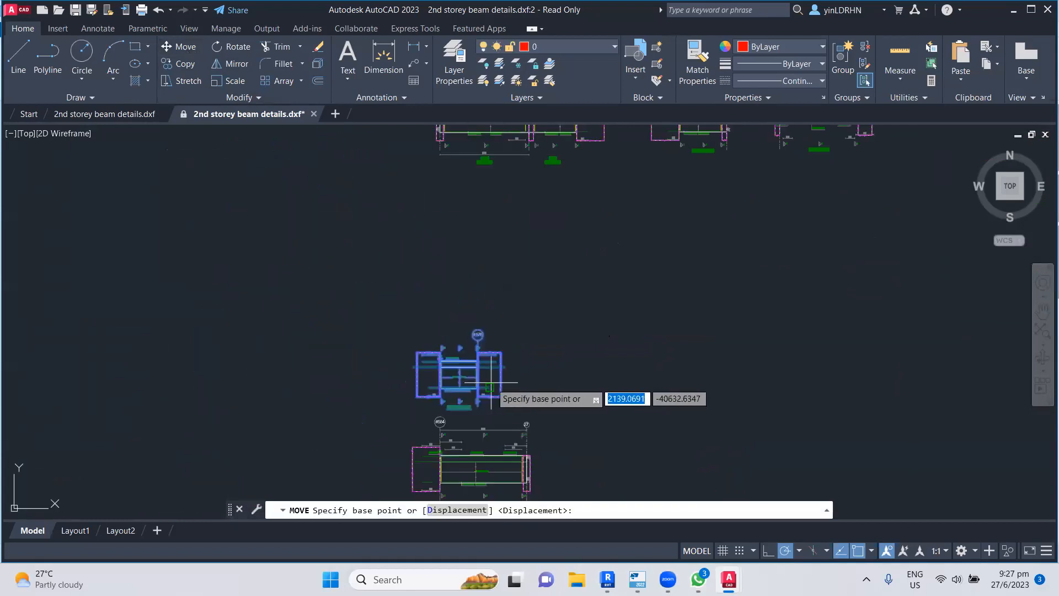
left_click(459, 376)
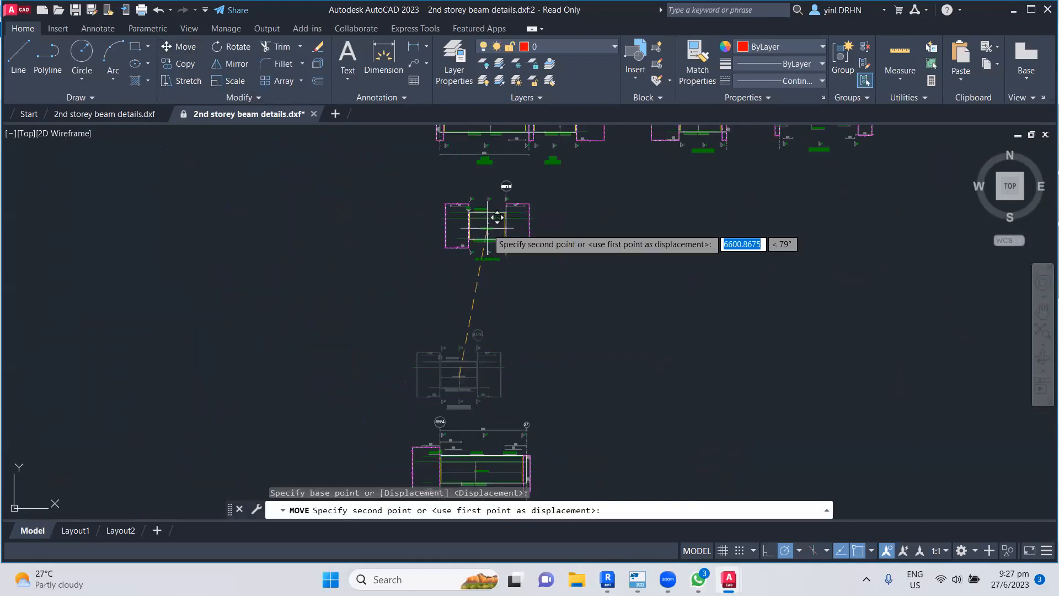
left_click(483, 224)
- Move the 2B11 (200x1200) beam elevation up to the right of 2B10 in the same row
middle_click_drag(506, 400, 470, 288)
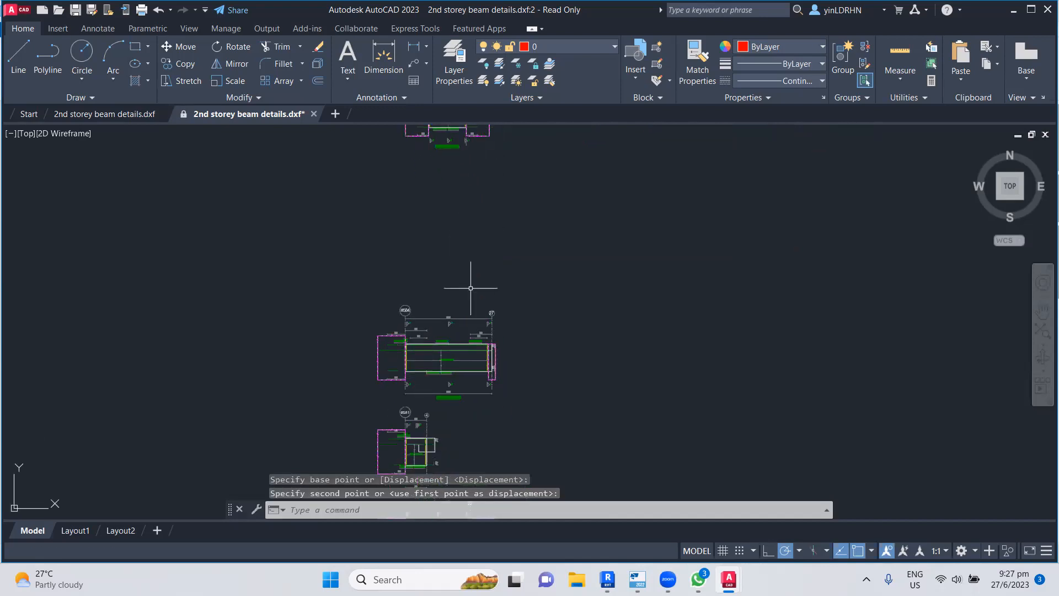
left_click(331, 288)
left_click(509, 386)
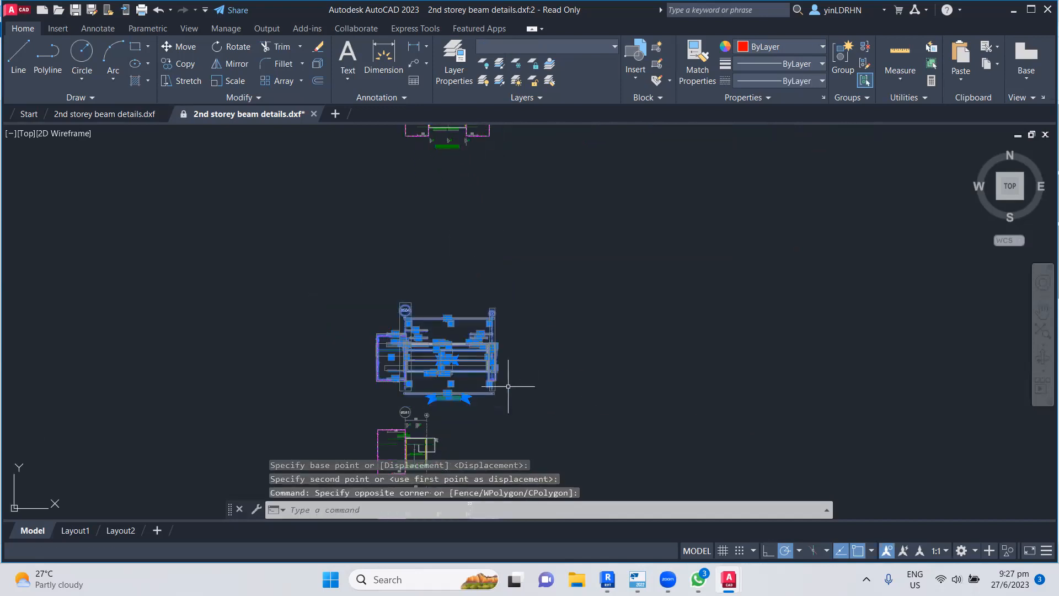
left_click(180, 46)
left_click(428, 333)
scroll(496, 348, "down", 2)
scroll(530, 268, "up", 2)
scroll(530, 268, "up", 4)
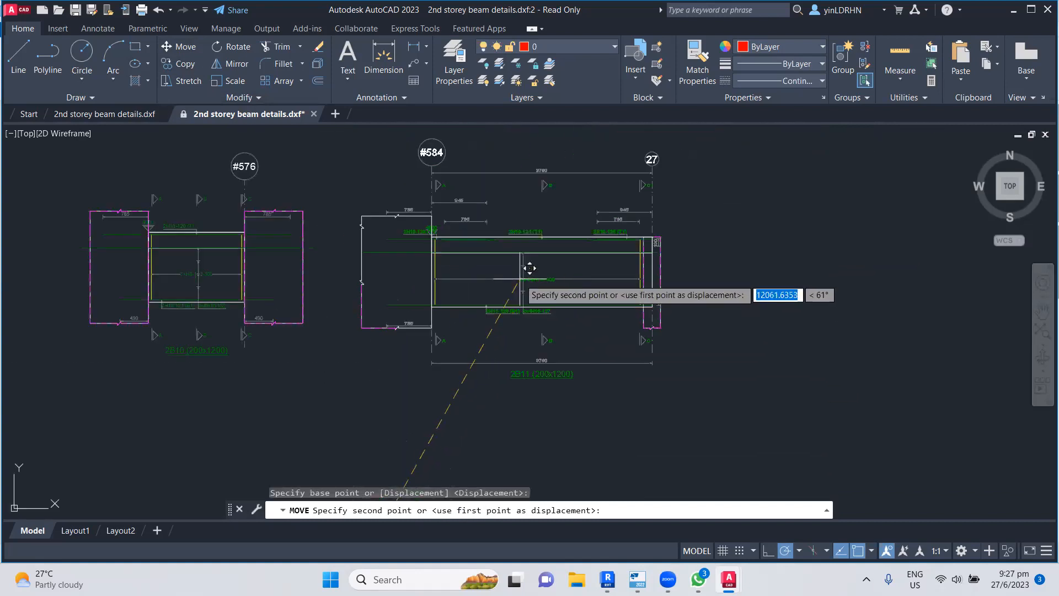
left_click(522, 280)
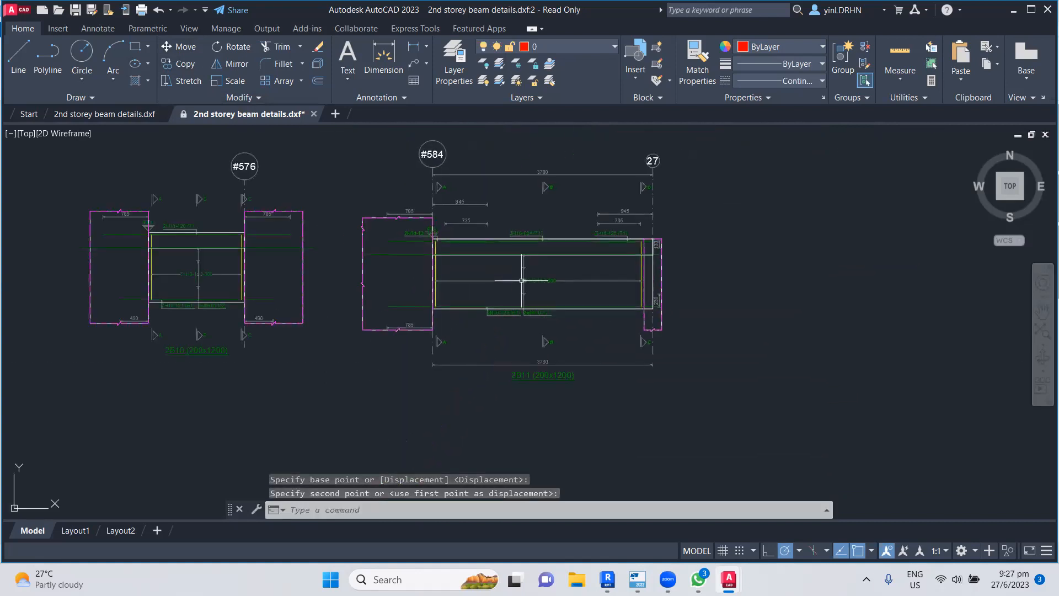
key("Escape")
- Erase the #576 grid line and bubble from the 2B10 beam elevation
scroll(221, 154, "up", 4)
left_click(213, 141)
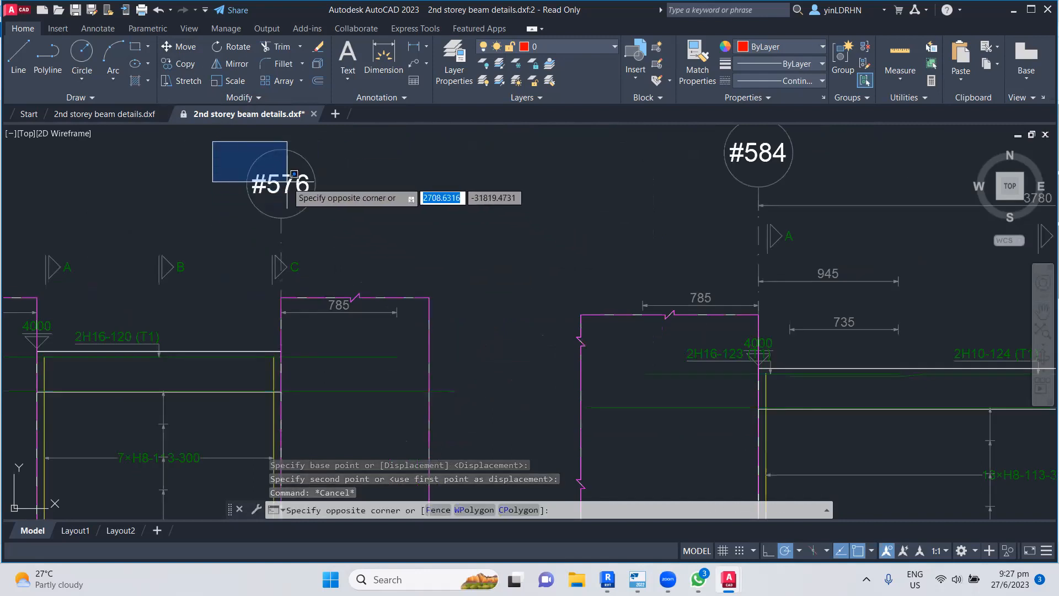
left_click(348, 223)
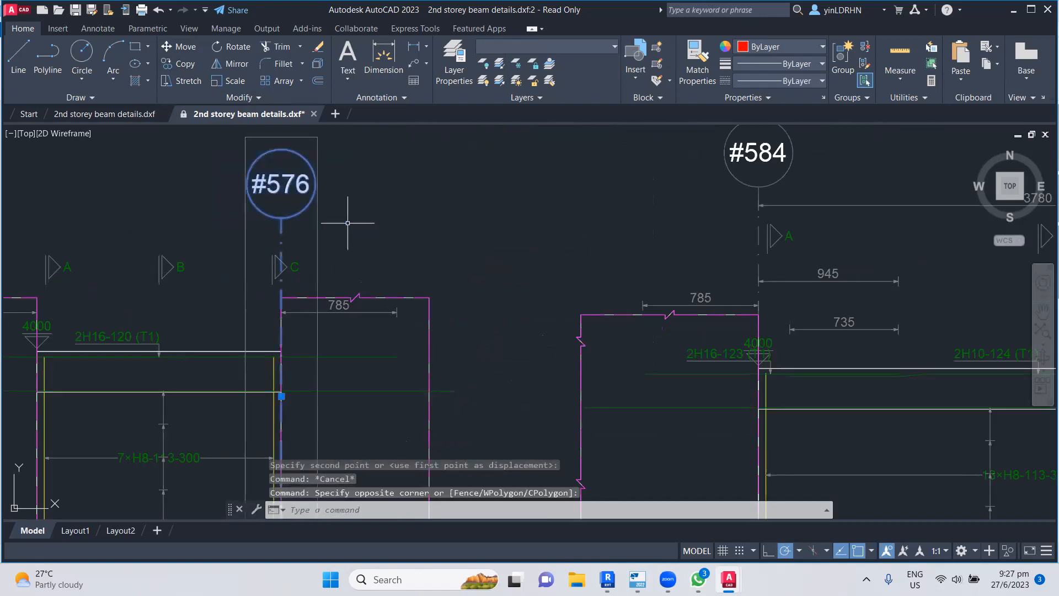
key("Delete")
scroll(336, 298, "down", 4)
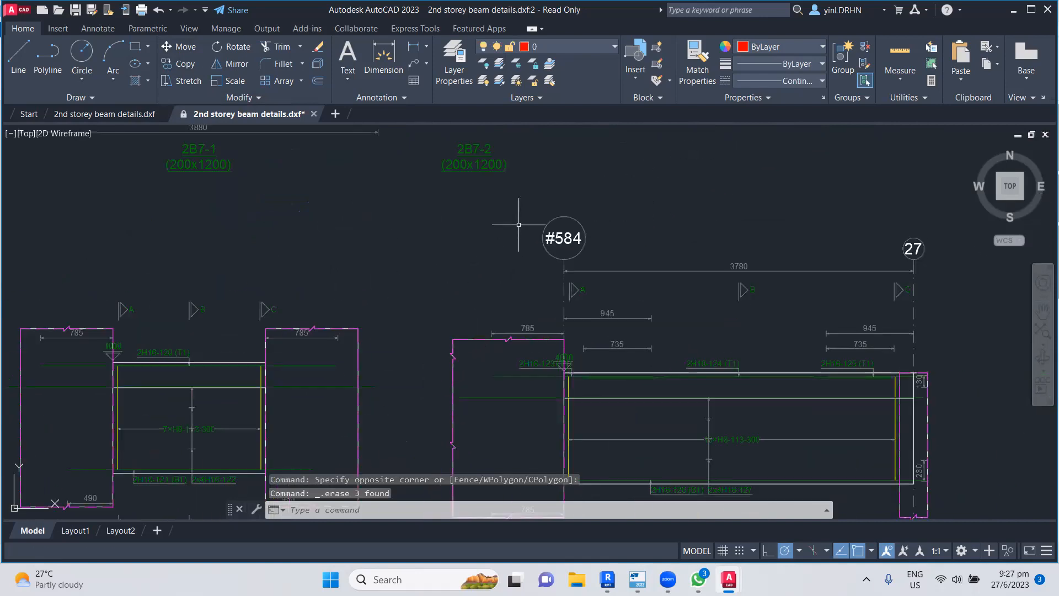
- Erase the #584 and 27 grid lines with their bubbles from the 2B11 beam elevation
left_click(564, 238)
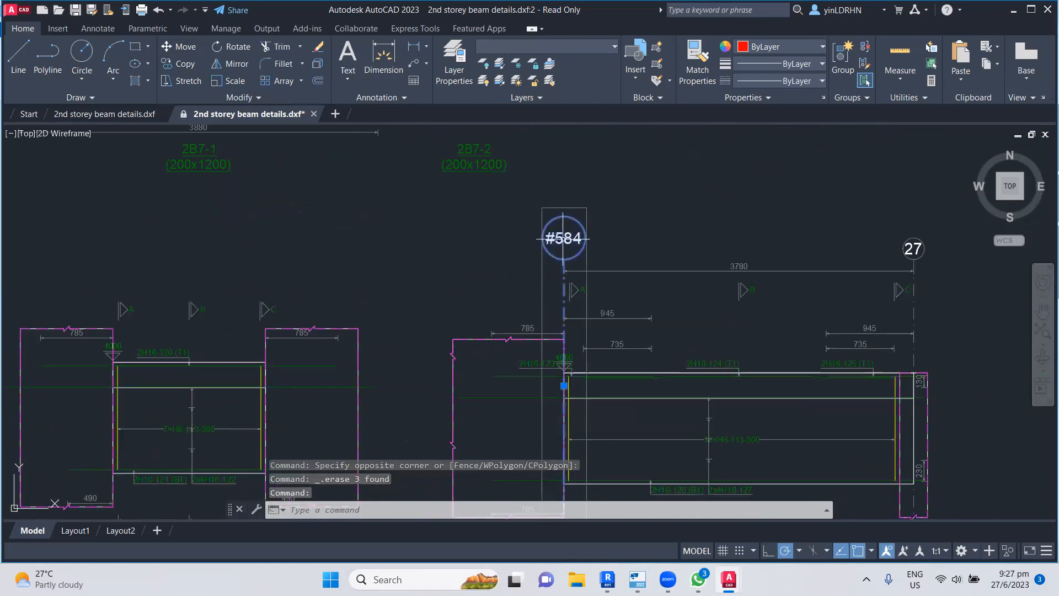
key("Delete")
scroll(481, 270, "down", 2)
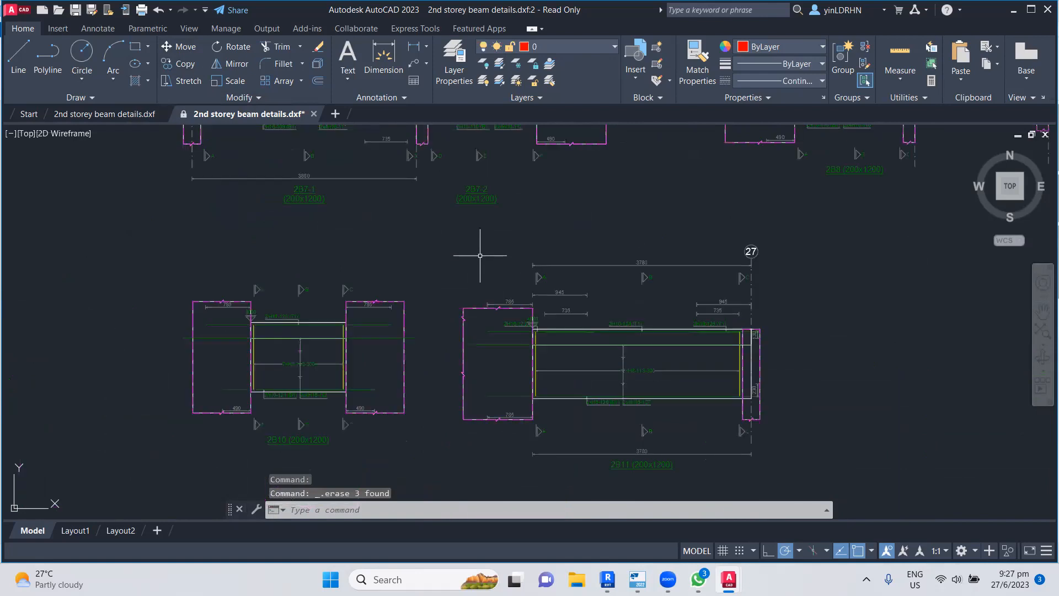
left_click(752, 296)
key("Delete")
- Erase the #581 grid line and bubble from the 2B12 beam elevation
scroll(460, 240, "down", 5)
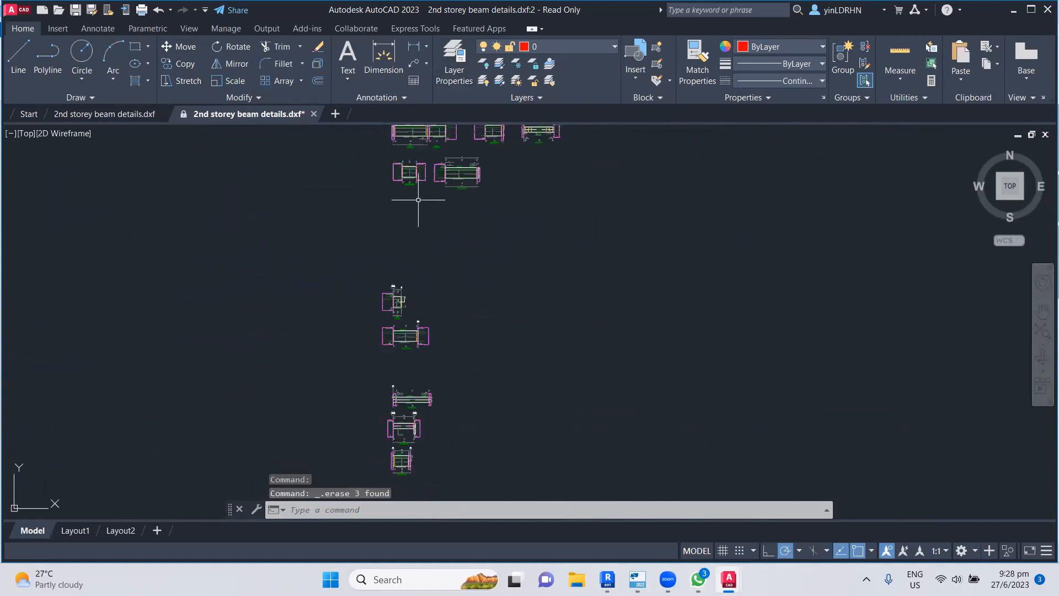
scroll(370, 310, "up", 5)
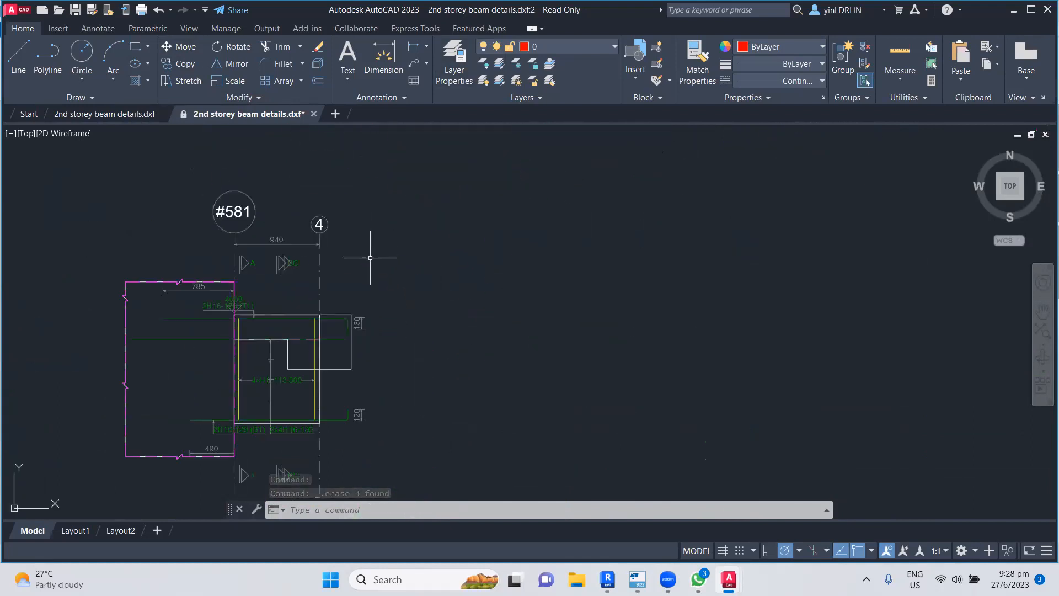
left_click(233, 212)
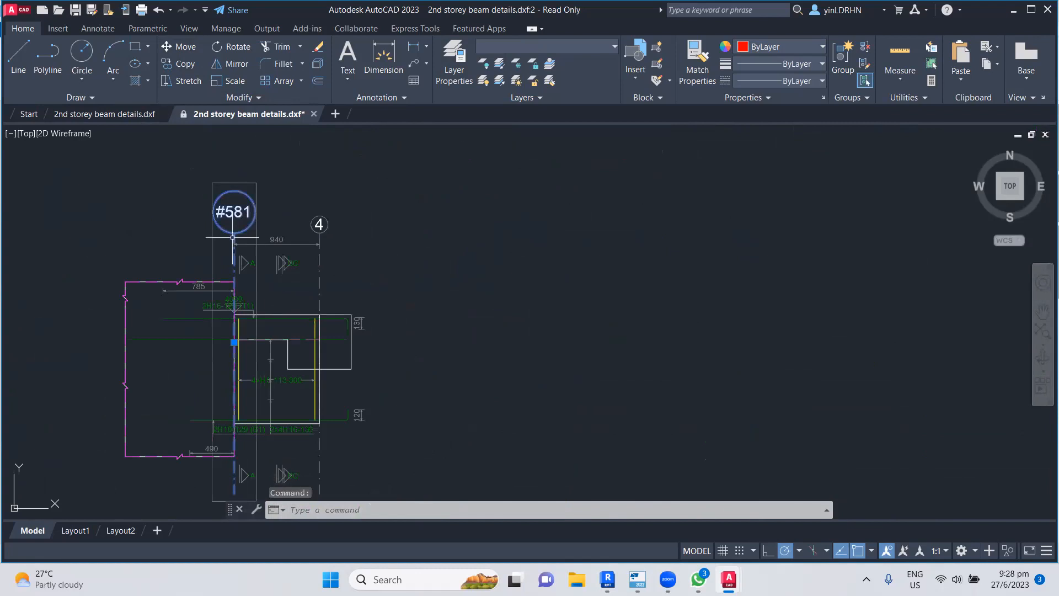
key("Delete")
scroll(262, 226, "down", 2)
- Move the 2B12 (200x1200) beam elevation up to the right of 2B11 in the same row
mouse_move(137, 207)
left_mouse_down()
mouse_move(403, 378)
mouse_move(371, 355)
left_mouse_up()
key("Escape")
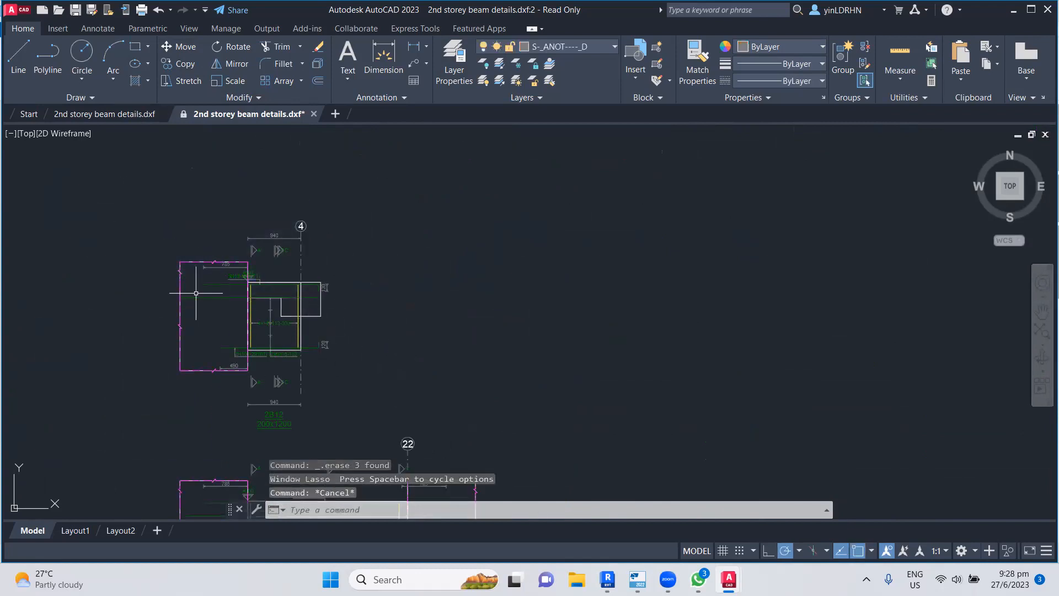
left_click(157, 208)
left_click(380, 442)
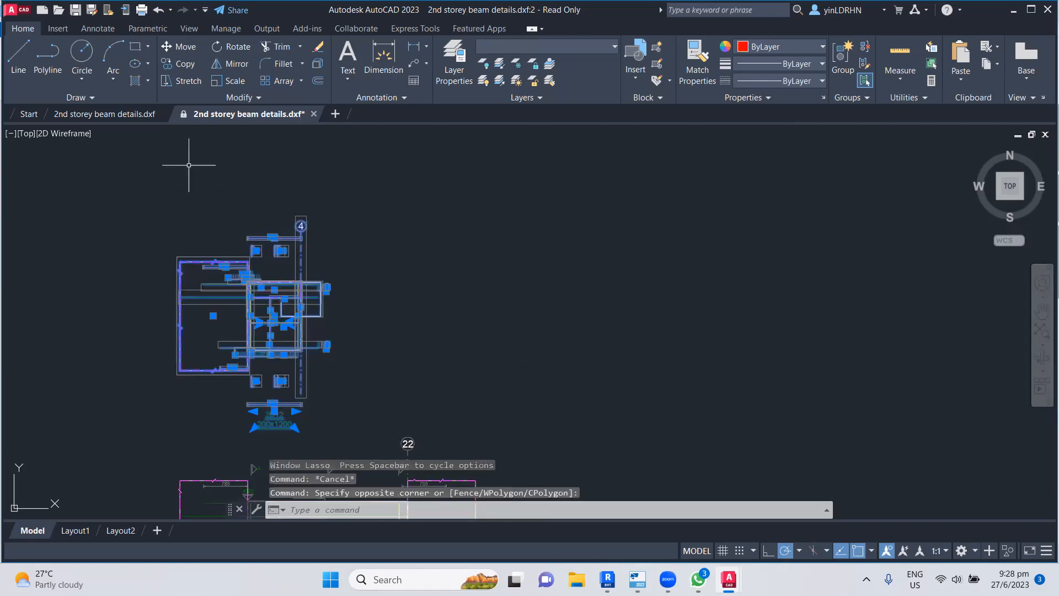
left_click(174, 50)
left_click(240, 305)
scroll(441, 277, "down", 6)
middle_click_drag(486, 251, 409, 355)
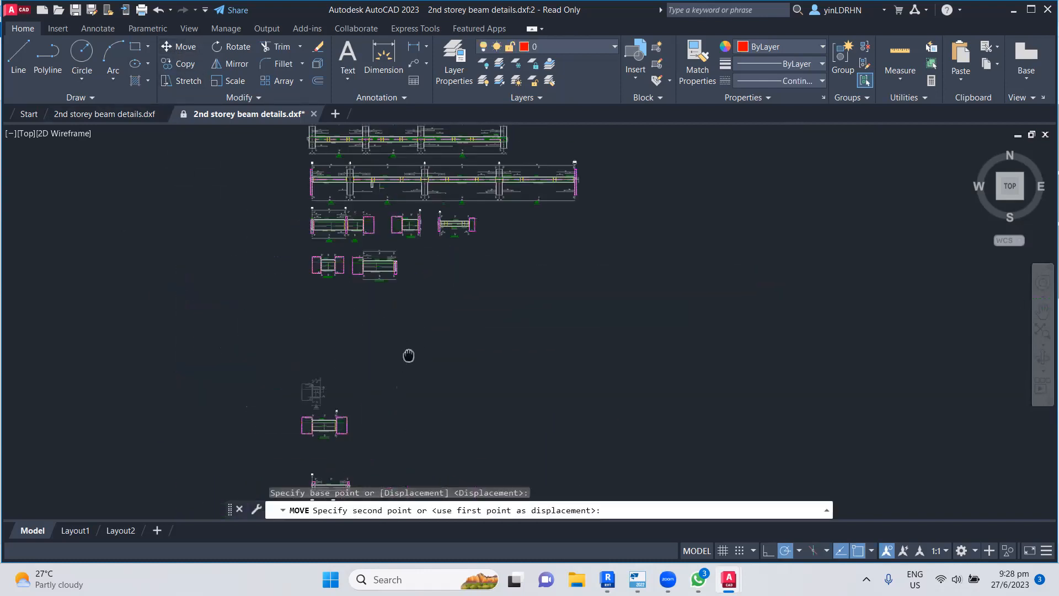
scroll(417, 283, "up", 6)
middle_click_drag(434, 185, 395, 328)
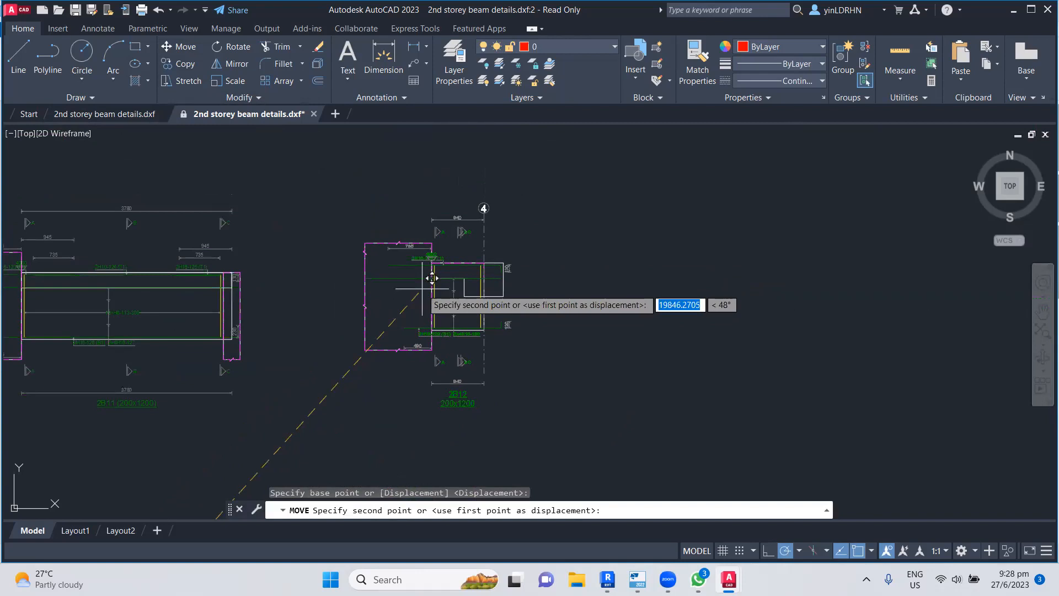
left_click(511, 300)
- Move the 2B13 (200x1200) beam elevation with grid 22 up below 2B10 to start another row
scroll(516, 310, "down", 6)
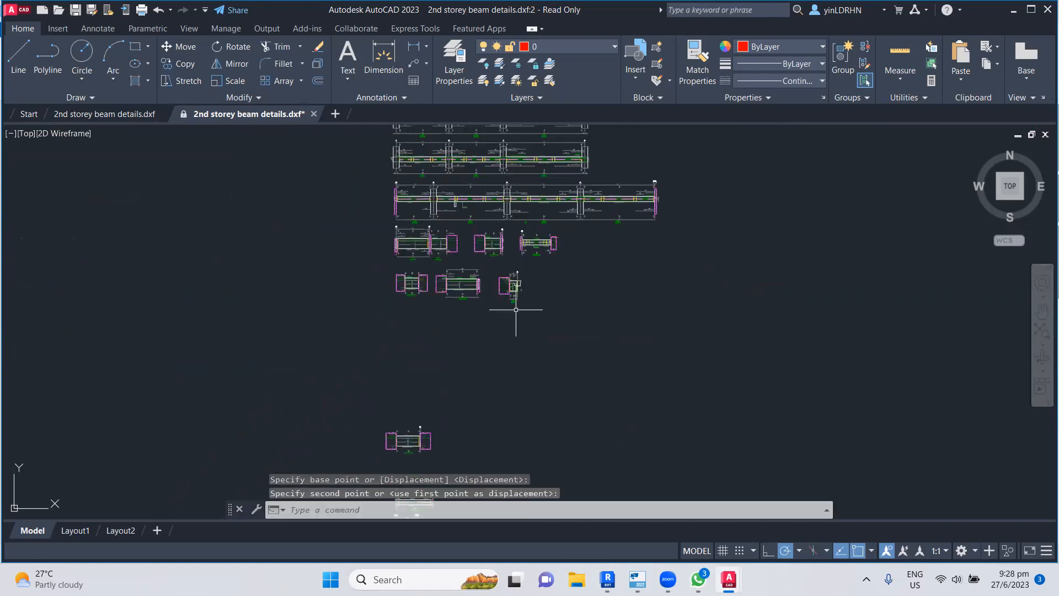
scroll(498, 288, "up", 6)
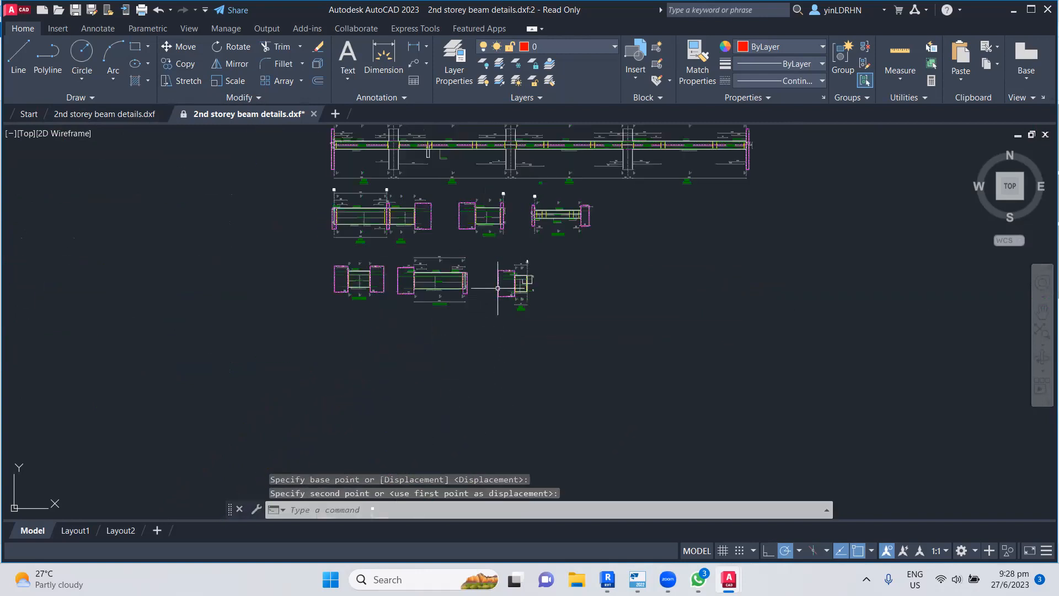
scroll(468, 248, "down", 4)
middle_click_drag(428, 358, 443, 163)
left_click(291, 278)
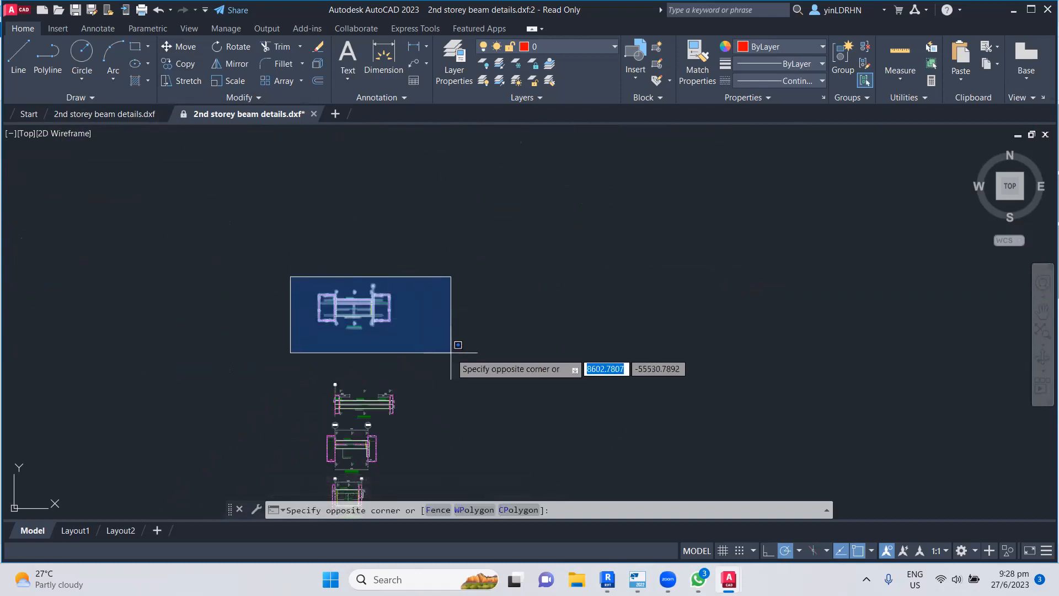
left_click(449, 352)
left_click(184, 47)
left_click(327, 320)
middle_click_drag(341, 250, 375, 448)
scroll(390, 344, "up", 4)
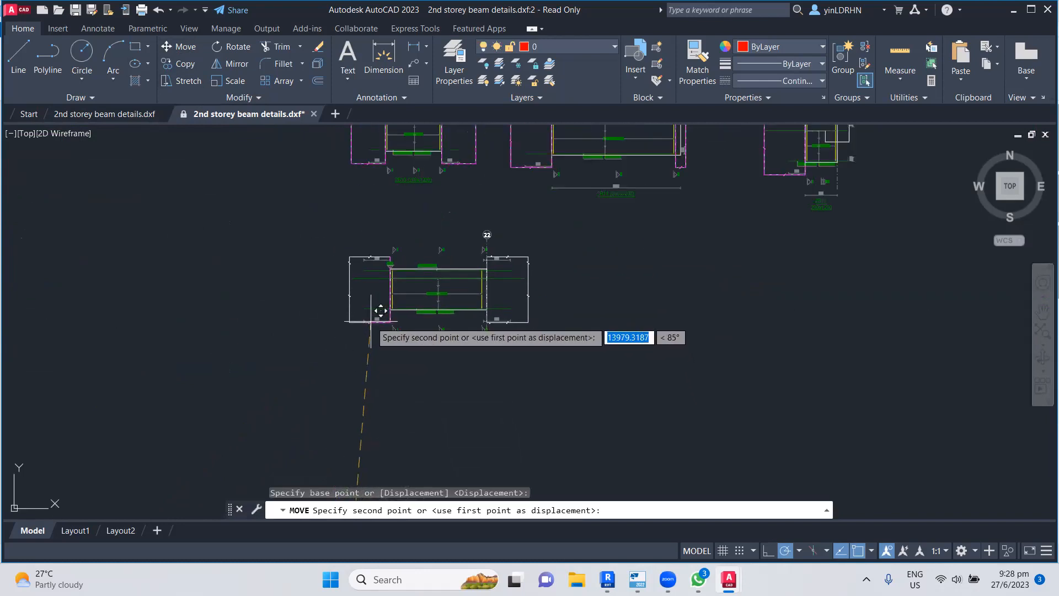
left_click(366, 329)
- Erase the grid 26 line and bubble from the 2B14 beam elevation
scroll(508, 390, "down", 8)
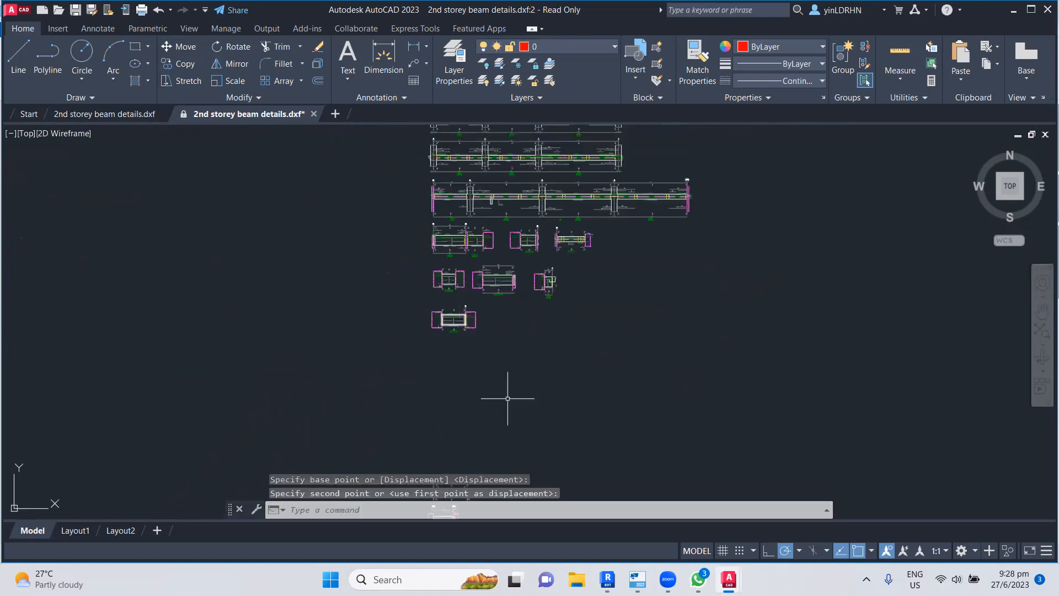
scroll(409, 315, "up", 8)
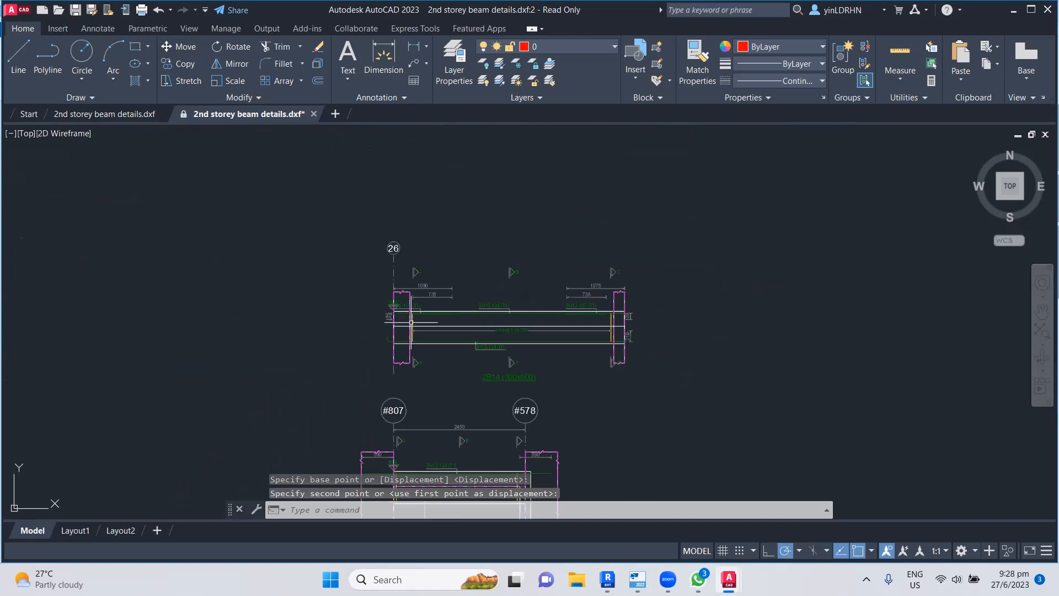
left_click(392, 267)
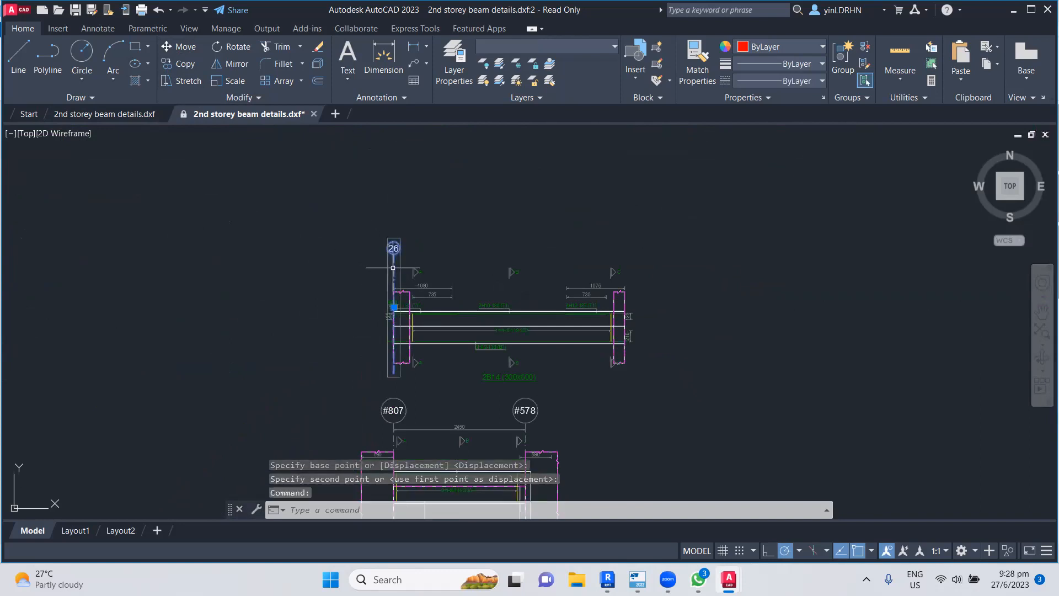
key("Delete")
- Move the 2B14 (300x600) beam elevation up to the right of 2B13 in the same row
left_click(324, 237)
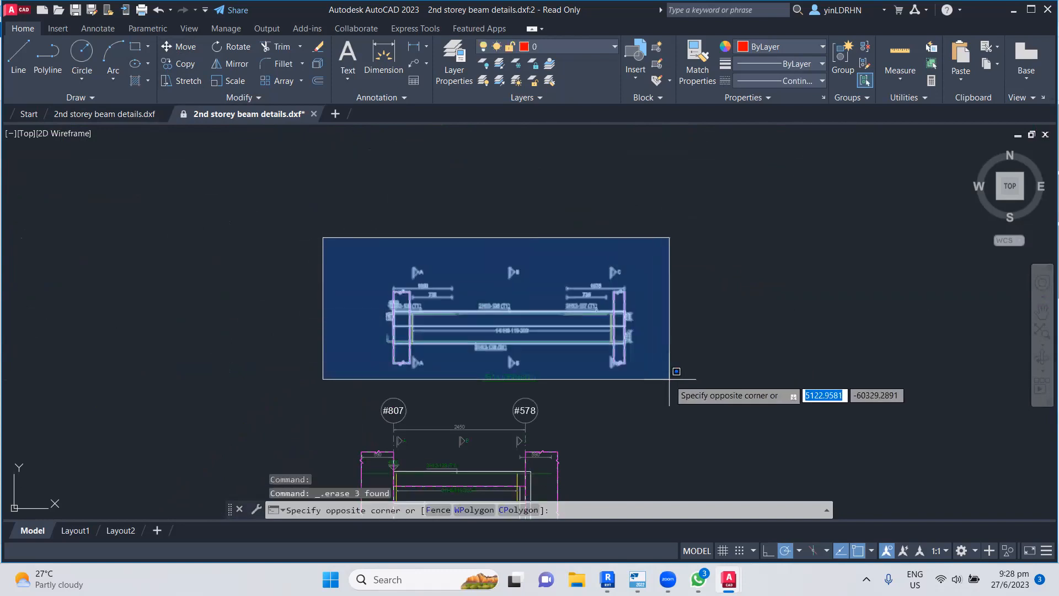
left_click(678, 374)
left_click(179, 46)
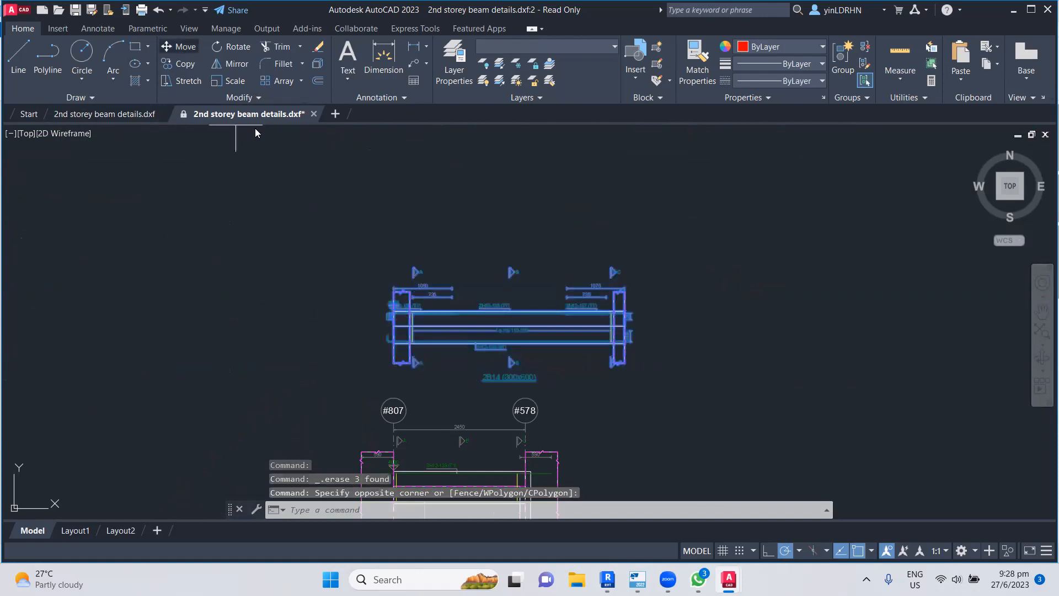
left_click(419, 313)
middle_click_drag(504, 240, 490, 447)
scroll(504, 289, "down", 2)
middle_click_drag(476, 253, 435, 418)
scroll(507, 330, "up", 4)
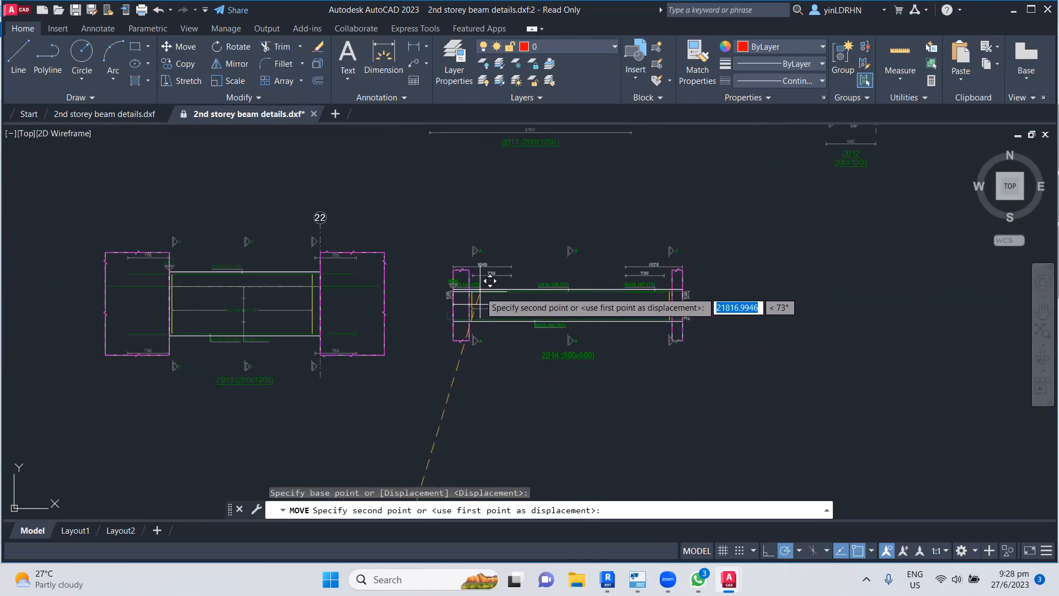
left_click(485, 277)
- Erase the #807 and #578 grid lines with their bubbles from the 2B15 (300x600) beam elevation
scroll(515, 290, "down", 5)
middle_click_drag(527, 387, 495, 196)
scroll(447, 312, "up", 3)
middle_click_drag(505, 243, 527, 314)
scroll(387, 278, "up", 4)
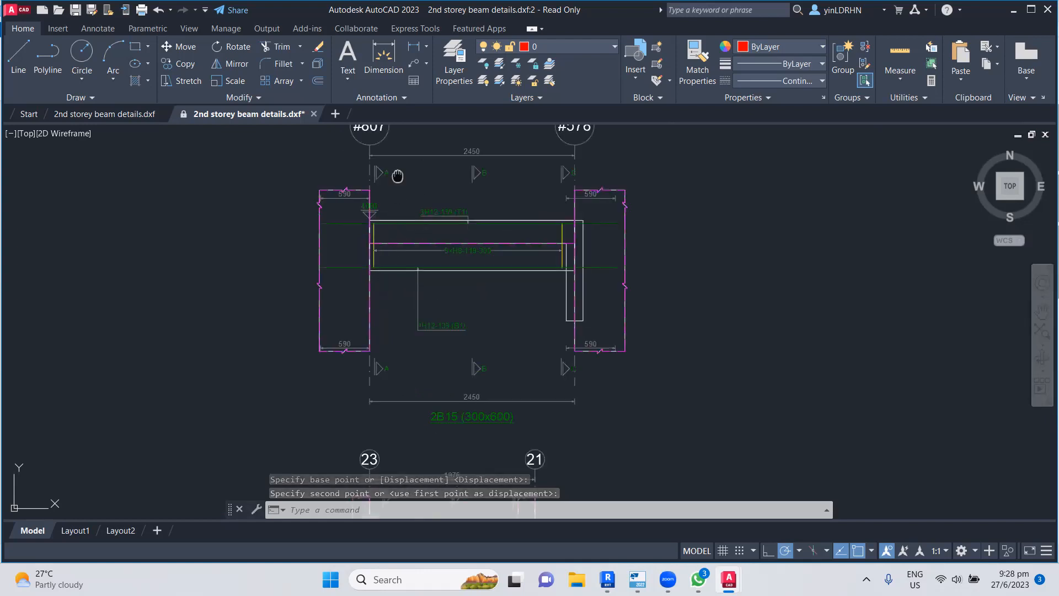
middle_click_drag(398, 176, 394, 265)
left_click(369, 238)
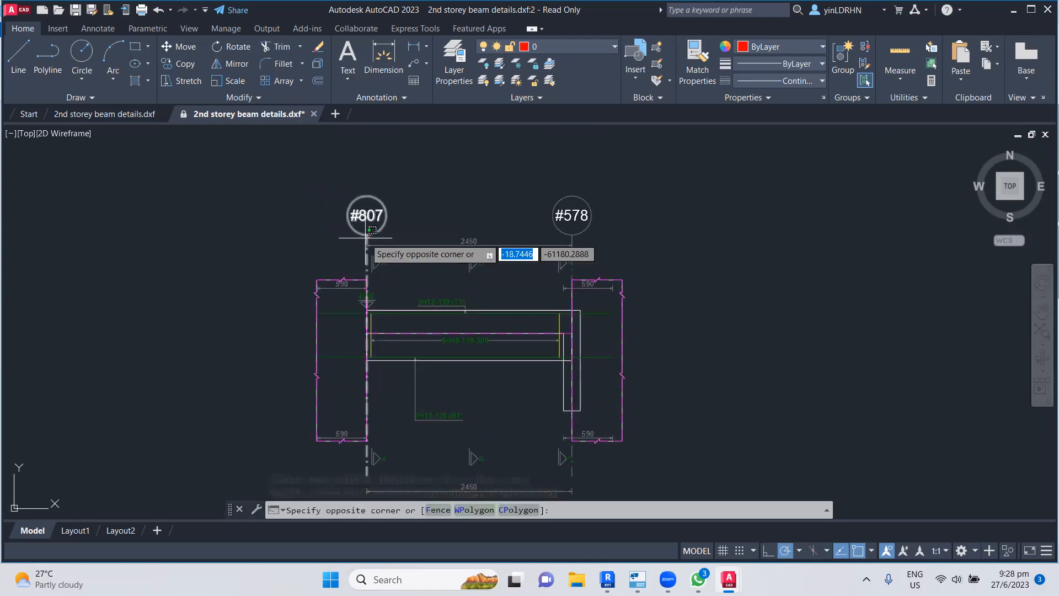
left_click(366, 237)
key("Delete")
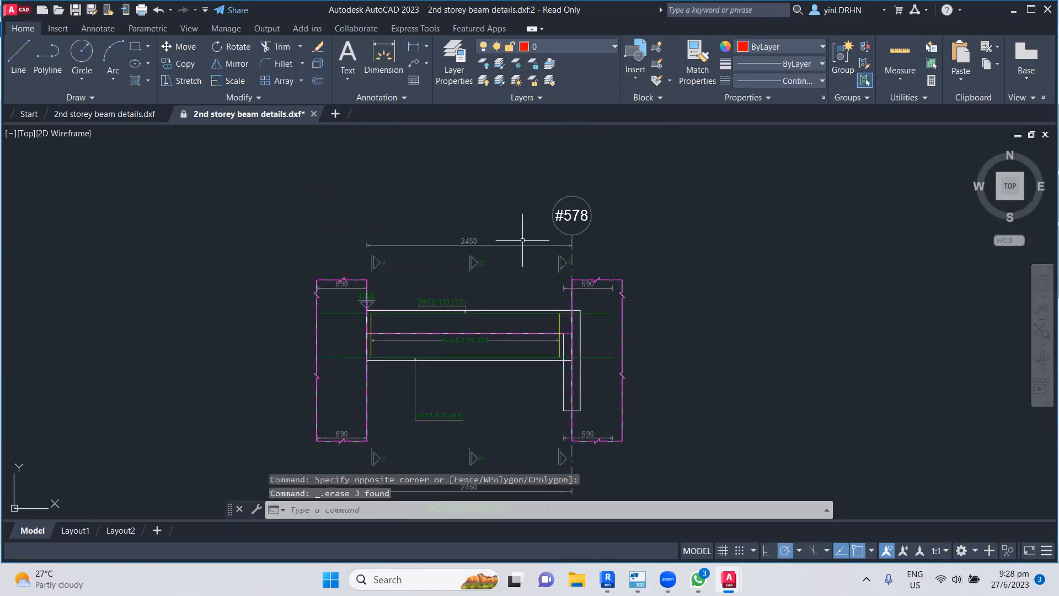
left_click(573, 243)
key("Escape")
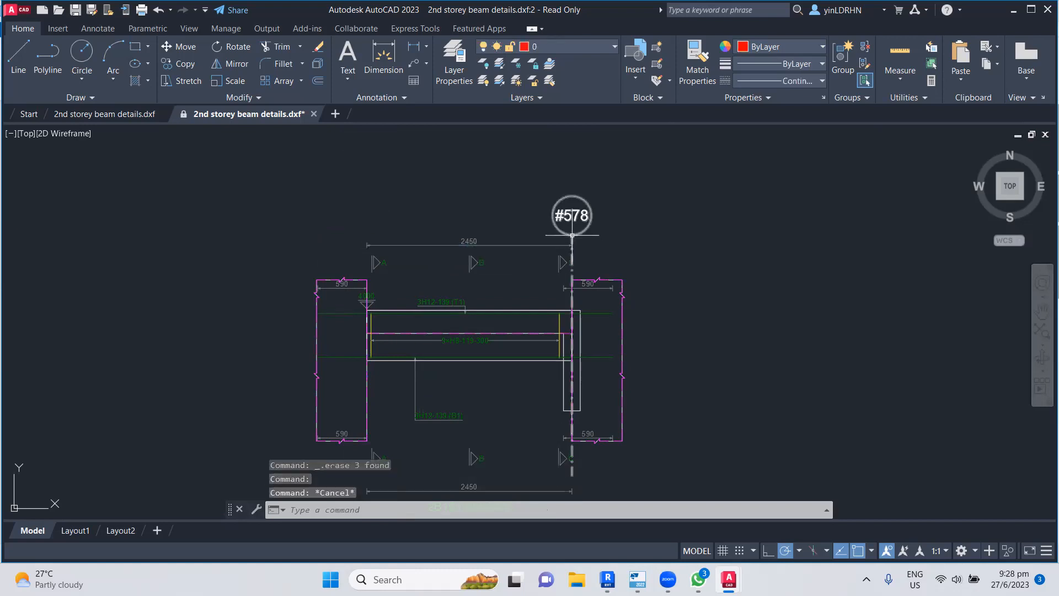
left_click(572, 235)
key("Delete")
scroll(507, 214, "down", 2)
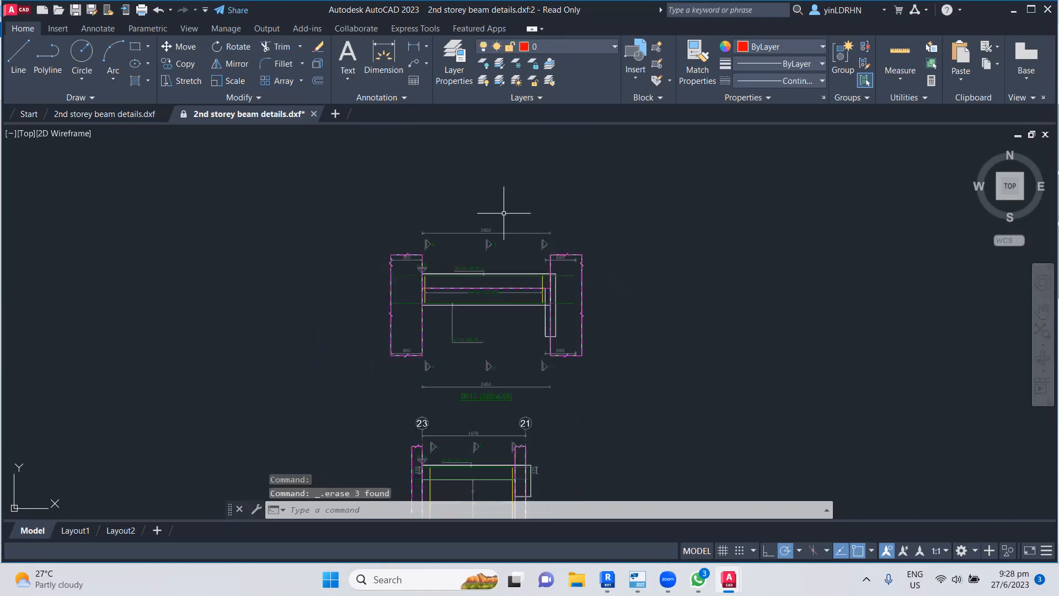
- Move the 2B15 (300x600) beam elevation up to the right of 2B14 in the same row
left_click(328, 209)
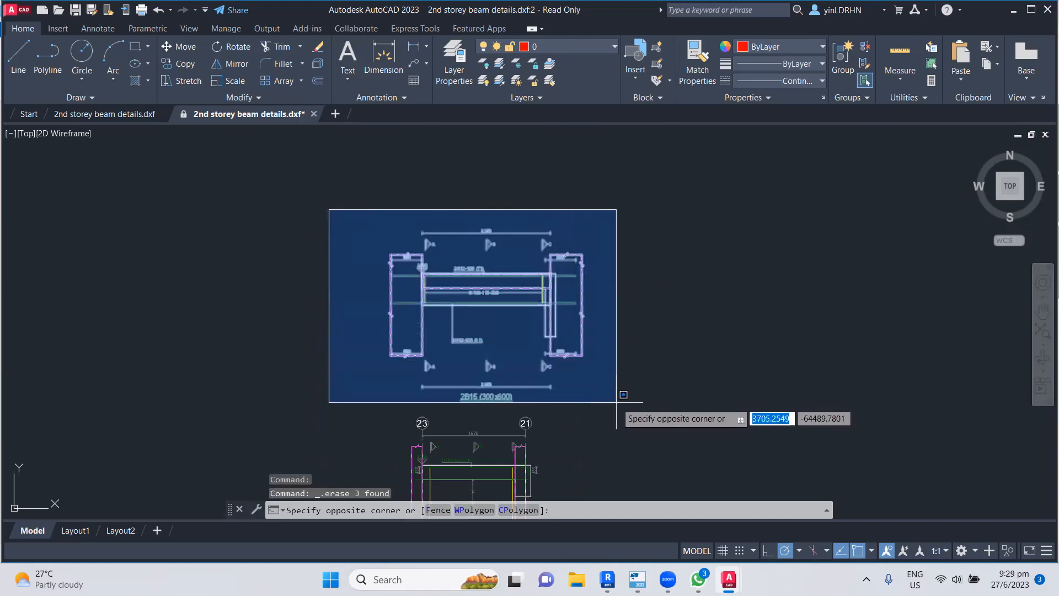
left_click(618, 405)
left_click(185, 48)
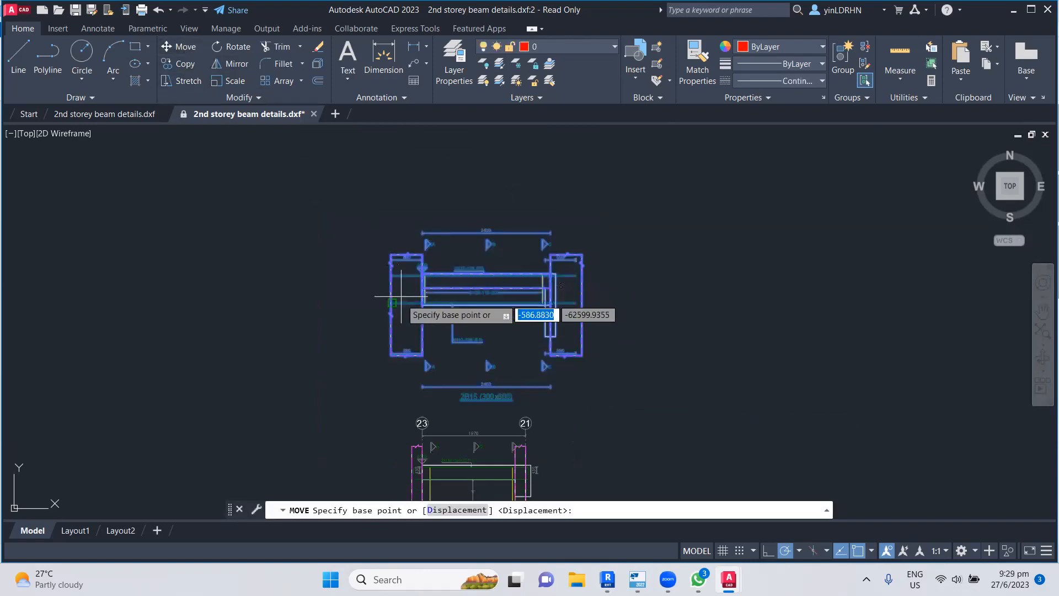
left_click(485, 274)
scroll(554, 241, "down", 5)
scroll(527, 355, "up", 6)
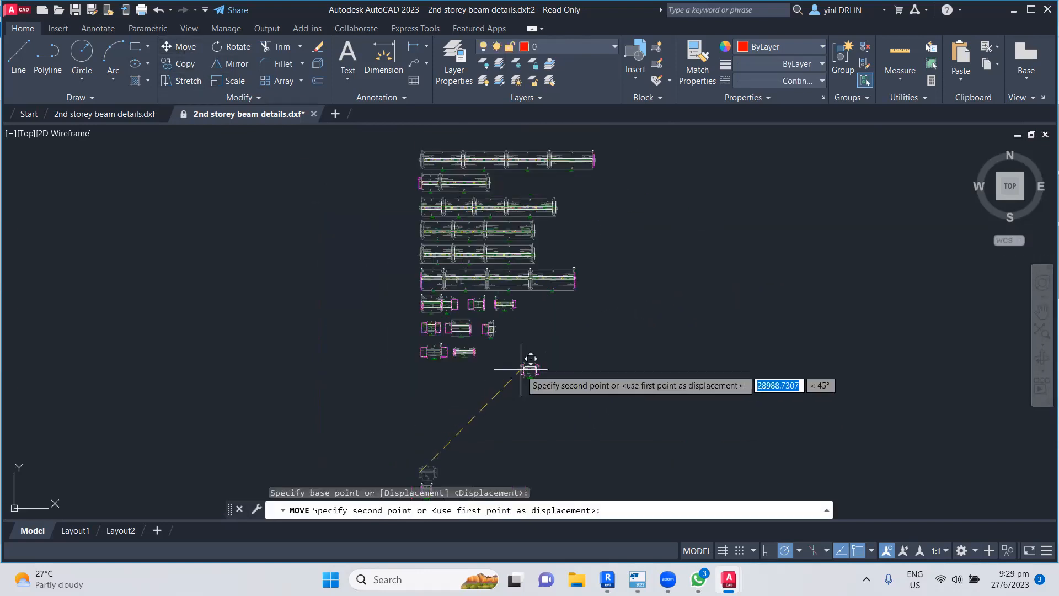
left_click(293, 286)
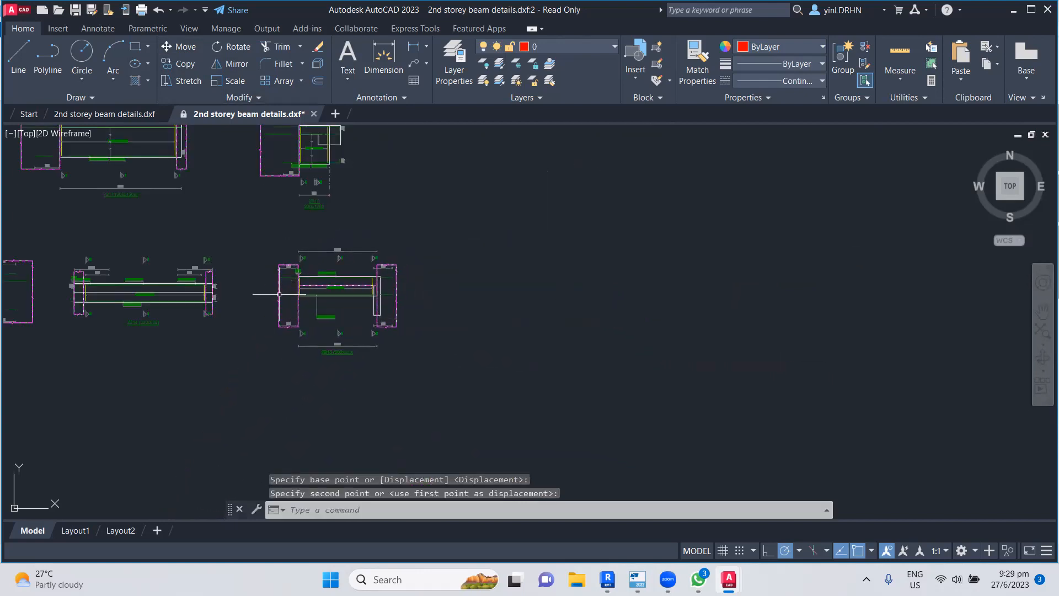
- Move the remaining beam elevation with grids 23 and 21 up to the end of the row above the 2B13 row
scroll(495, 287, "down", 5)
left_click(390, 326)
left_click(448, 370)
left_click(181, 47)
left_click(416, 354)
scroll(497, 221, "up", 4)
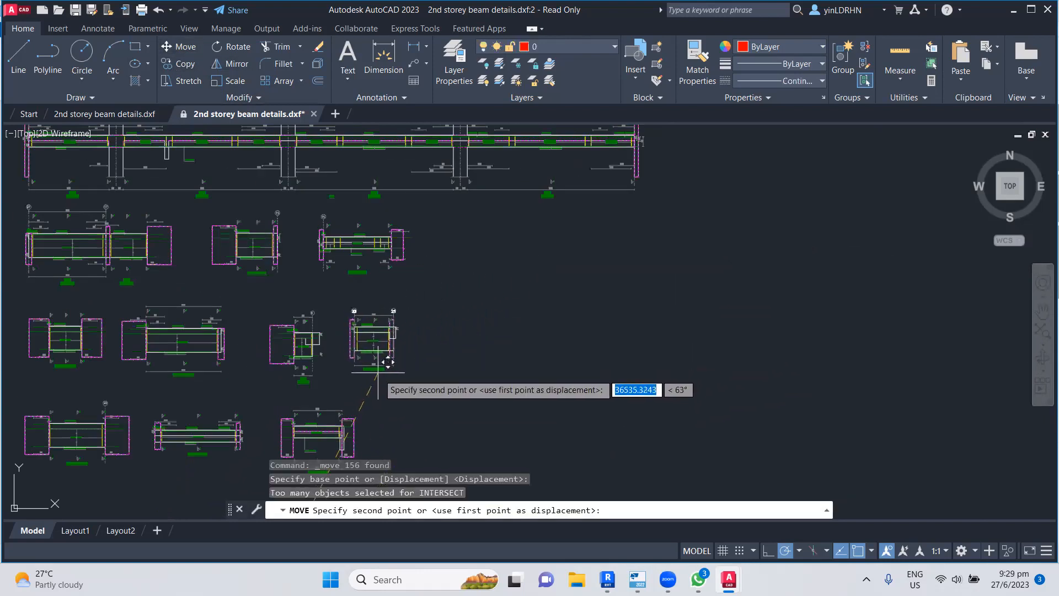
left_click(424, 364)
scroll(525, 339, "down", 5)
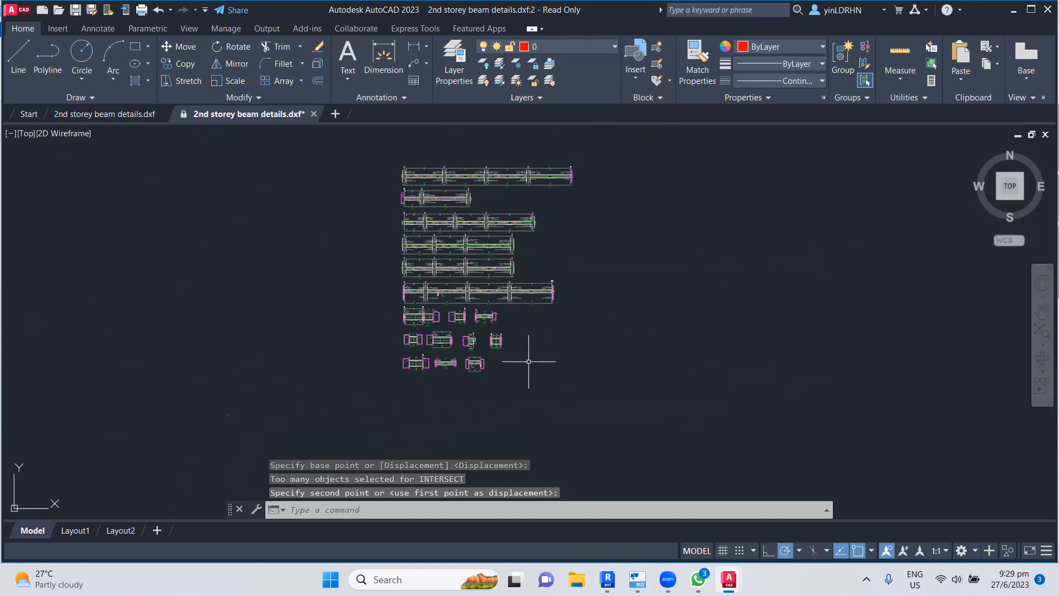
middle_click_drag(660, 248, 590, 257)
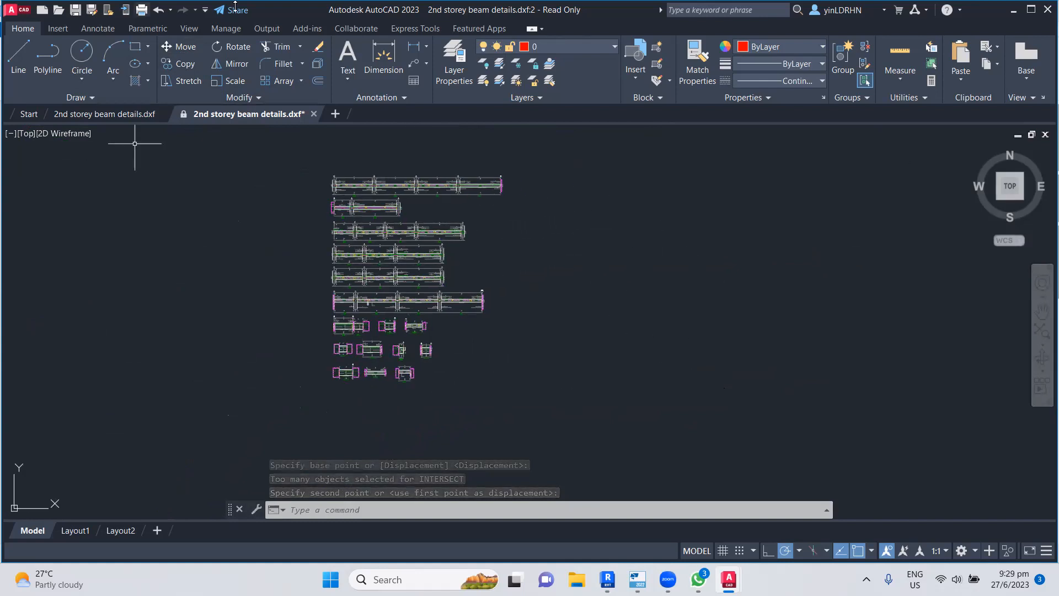
- Save the drawing as 2nd storey beam details.dwg in AutoCAD 2018 format in the desktop's Building Modelling folder
left_click(75, 10)
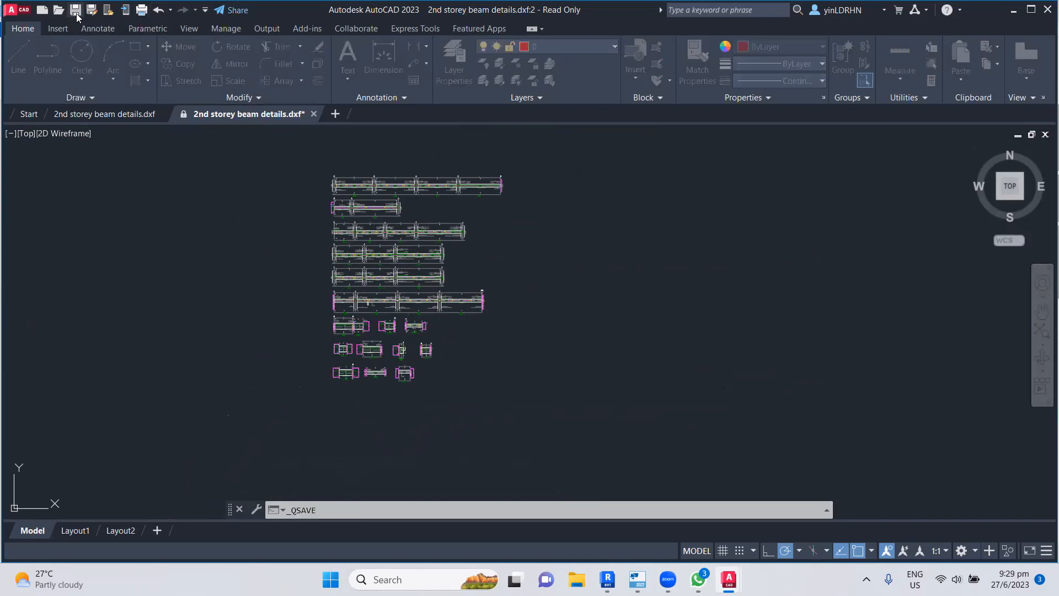
left_click(336, 253)
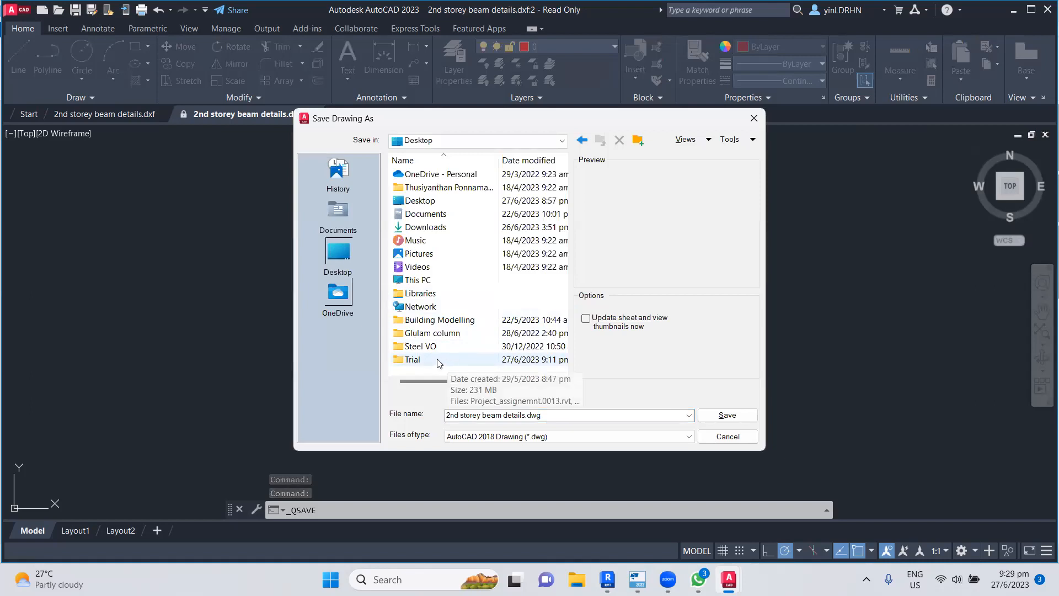
double_click(440, 323)
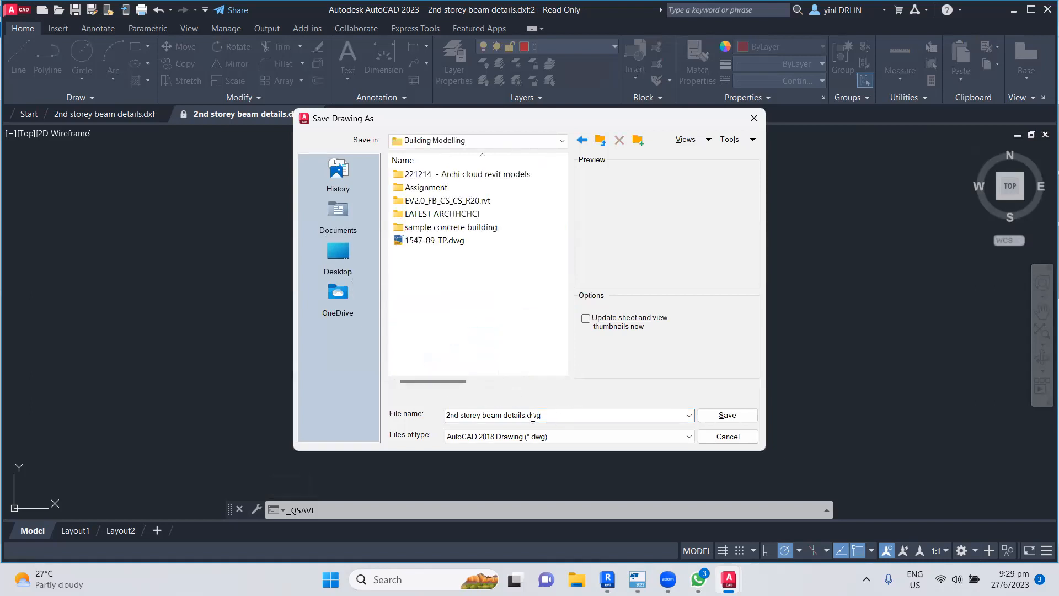
left_click(720, 416)
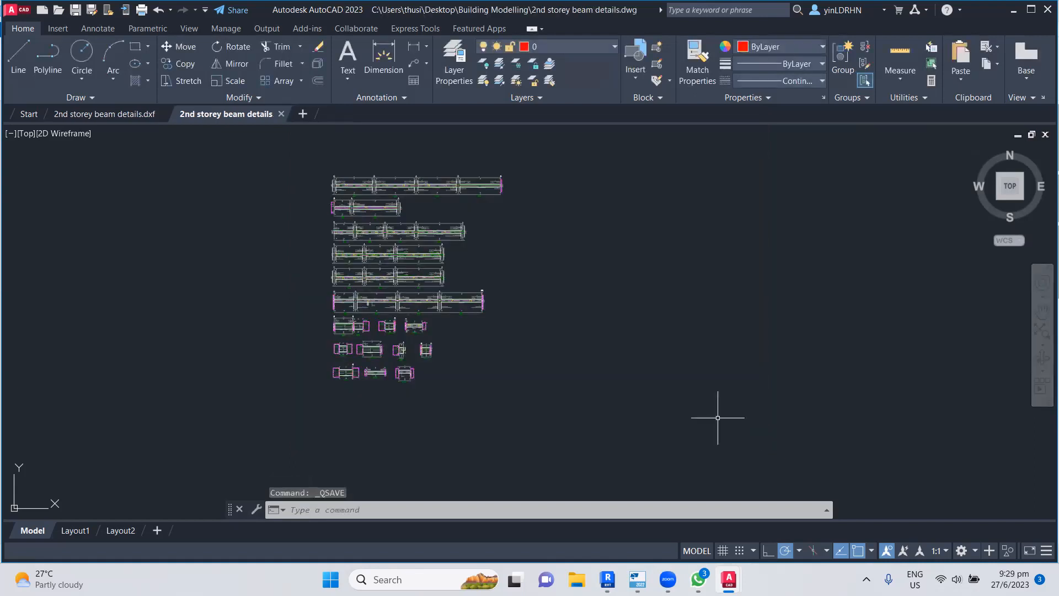
- Switch to the Project_assignemnt_v2 model in Revit and show the whole Storey 2 structural plan
left_click(1014, 10)
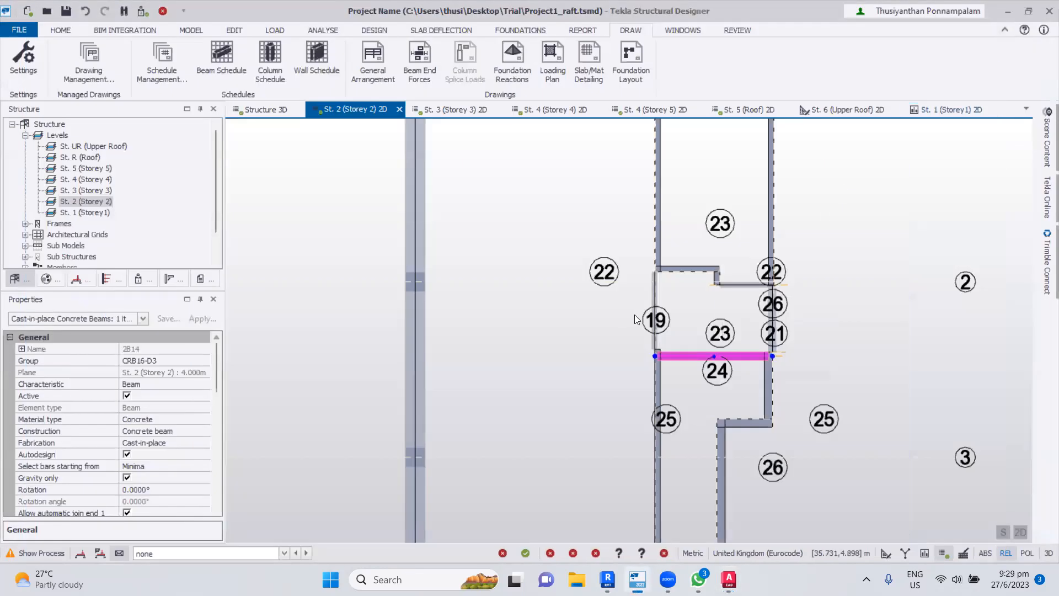
left_click(1008, 13)
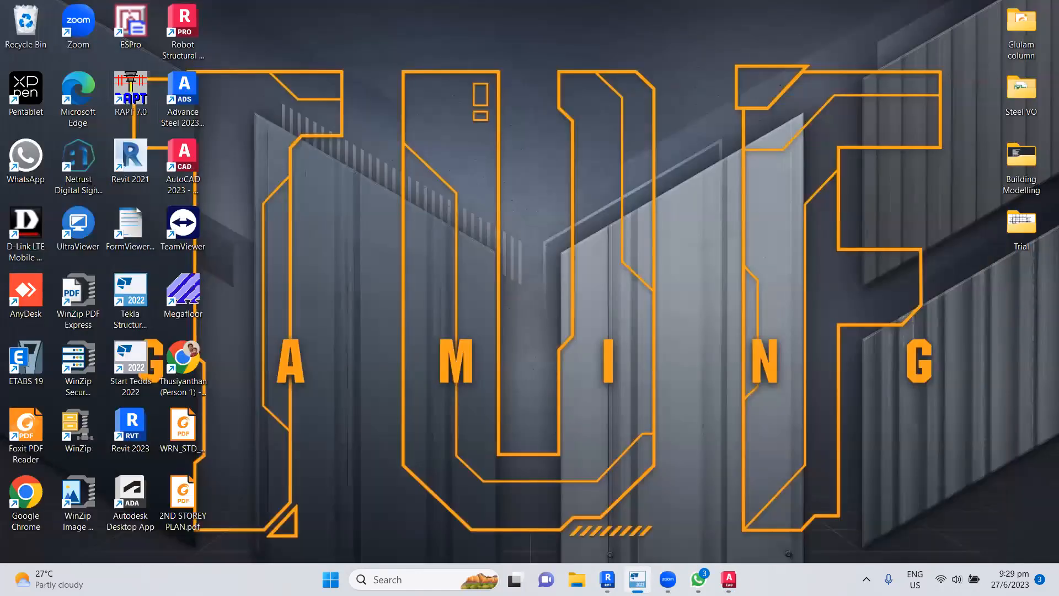
left_click(607, 579)
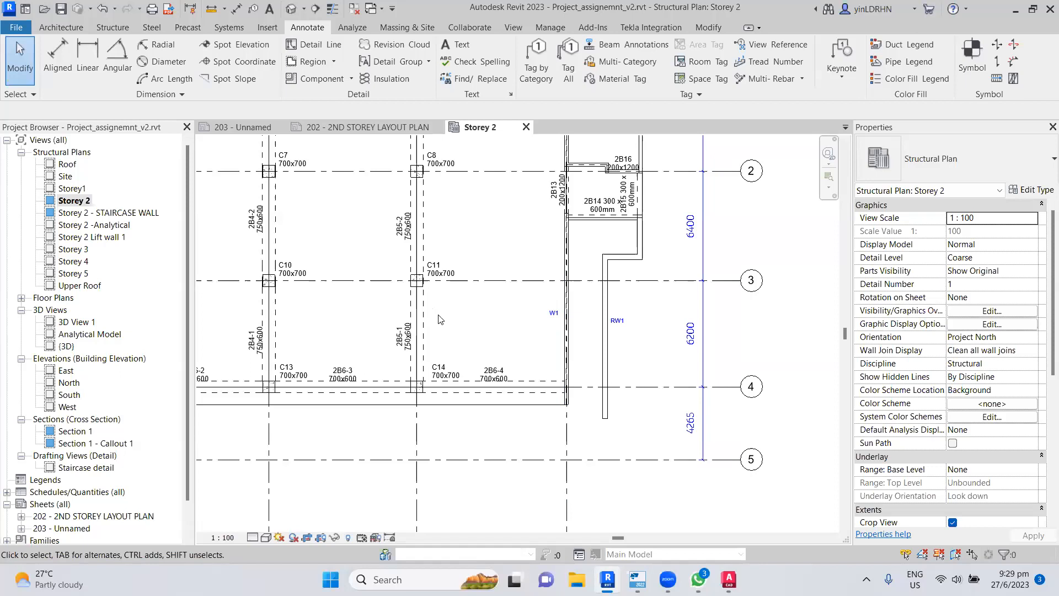
scroll(440, 319, "down", 5)
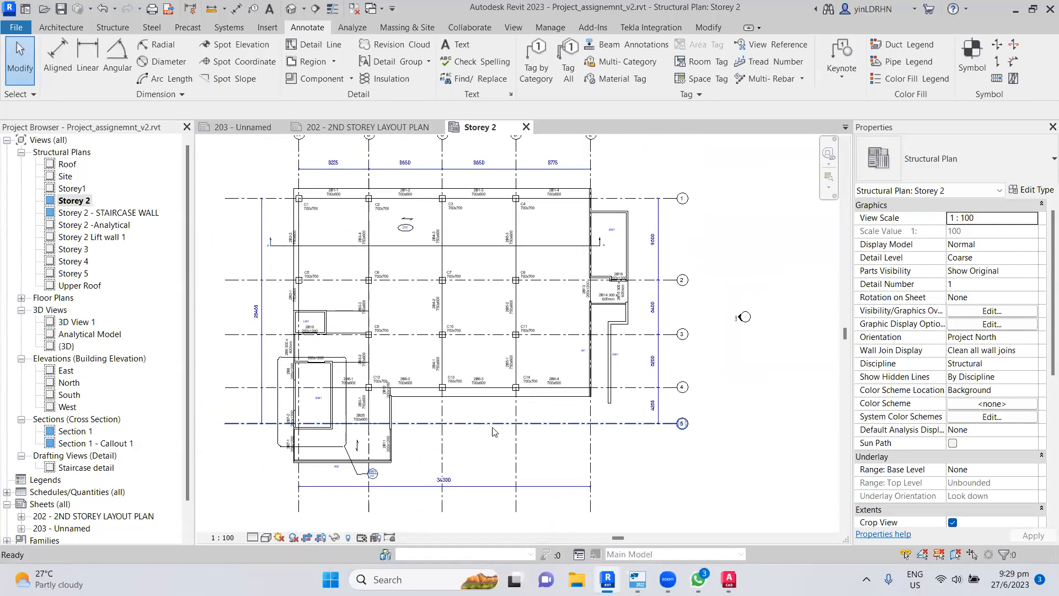
scroll(494, 430, "down", 1)
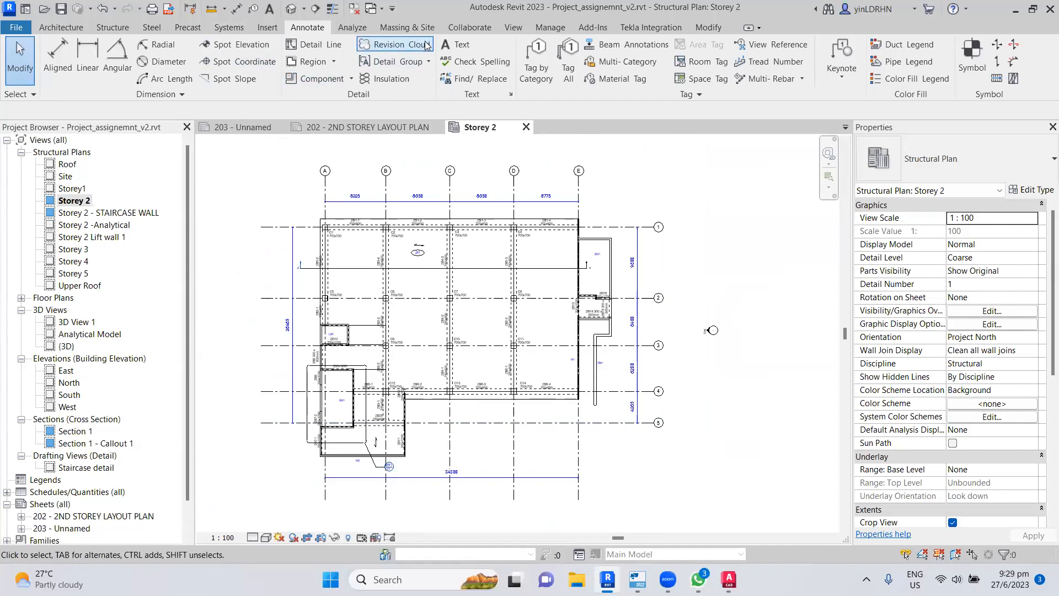
- Create a drafting view named 2ND STOREY BEAM DETAILS at a scale of 1:100
left_click(513, 27)
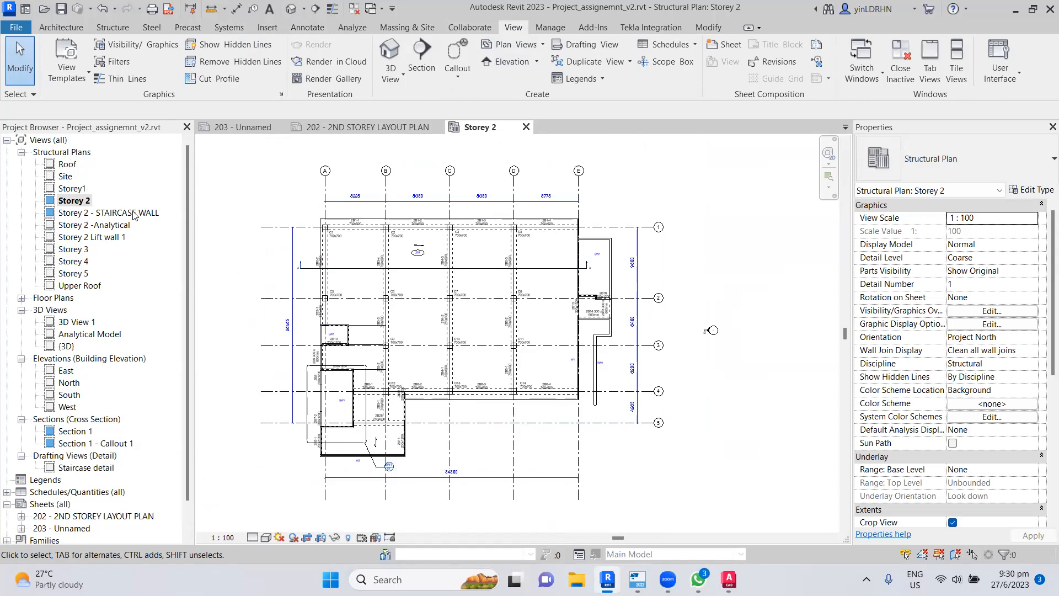
left_click(585, 45)
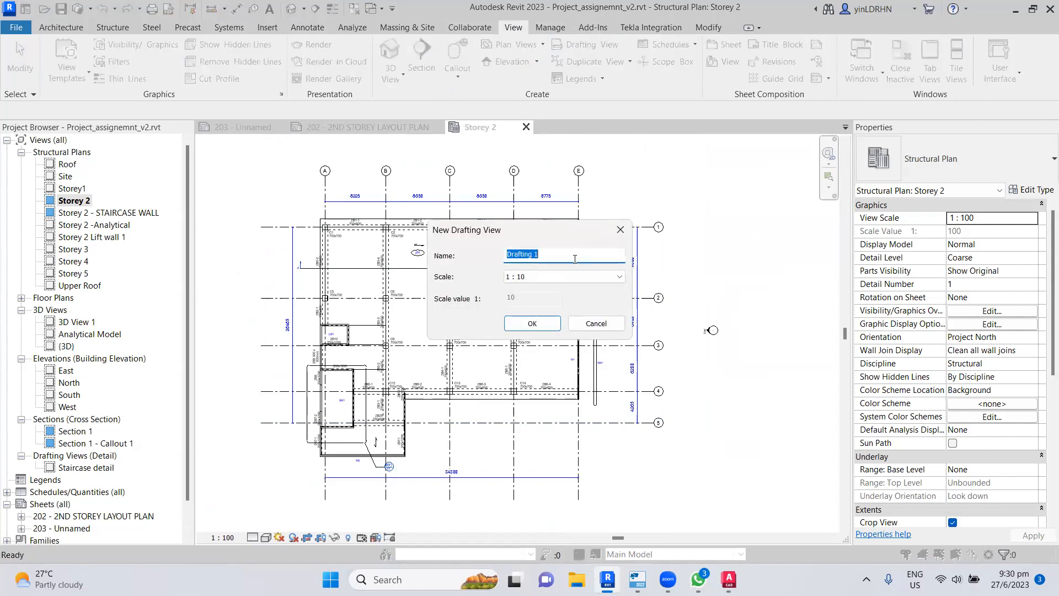
type("2ND STOREY BEAM DETAILS")
left_click(619, 276)
left_click(577, 359)
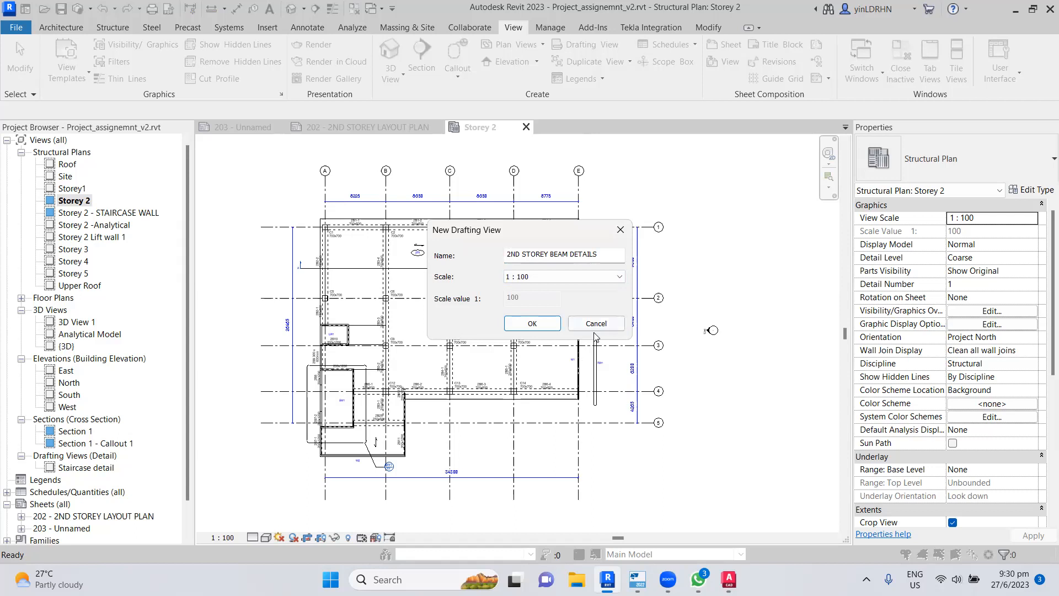
left_click(531, 323)
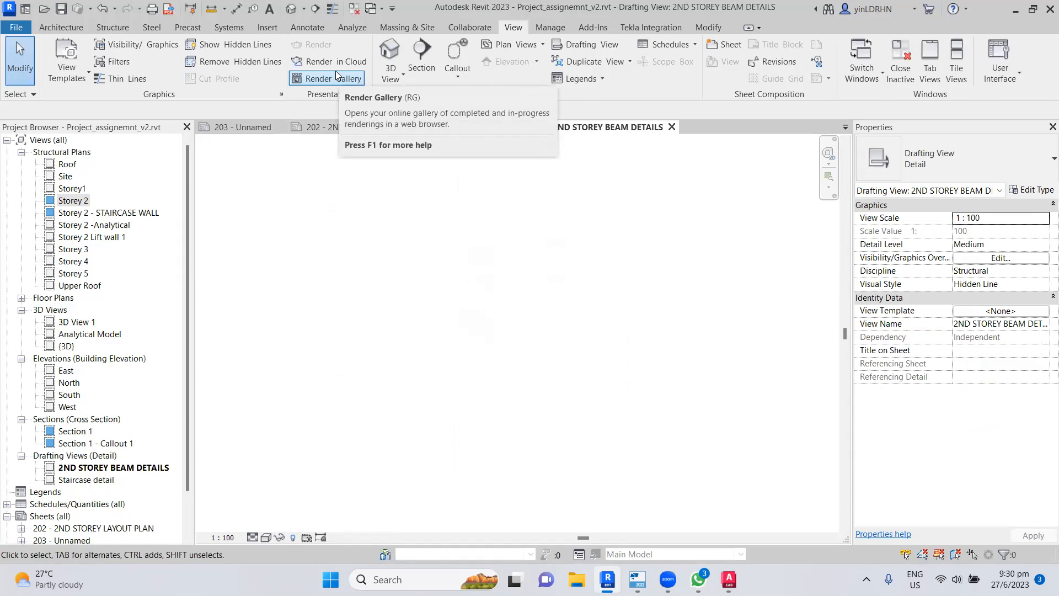
- Import the CAD file 2nd storey beam details.dwg from the Building Modelling folder into the new drafting view
left_click(280, 25)
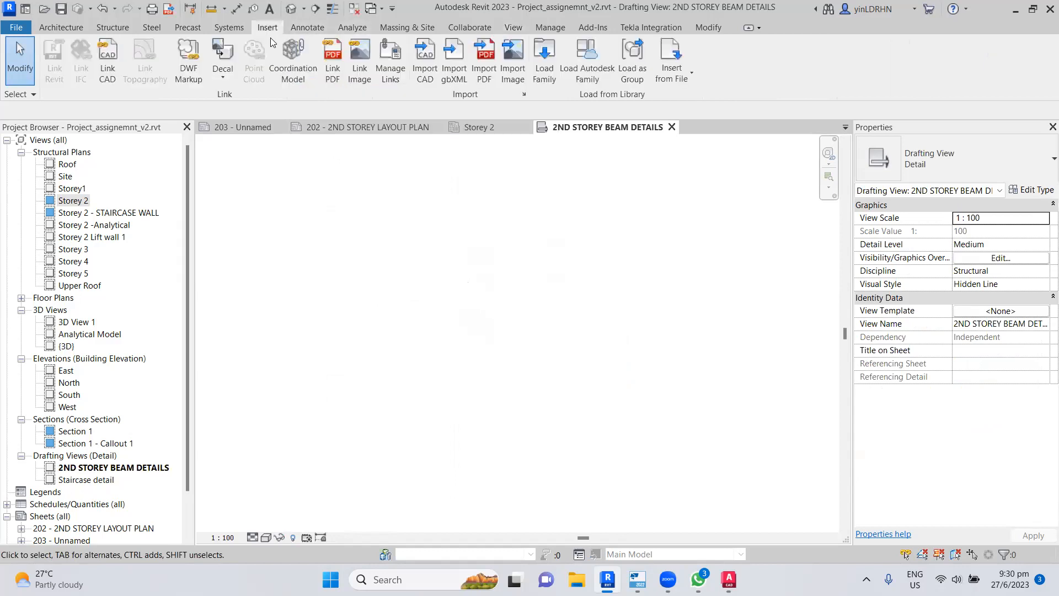
left_click(425, 71)
double_click(308, 139)
left_click(340, 140)
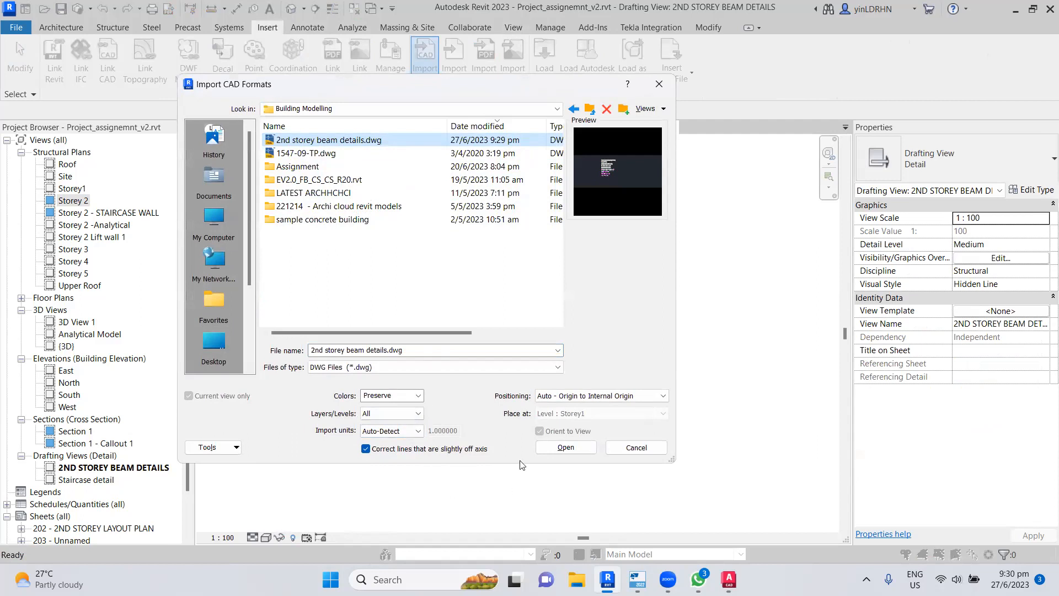
left_click(551, 448)
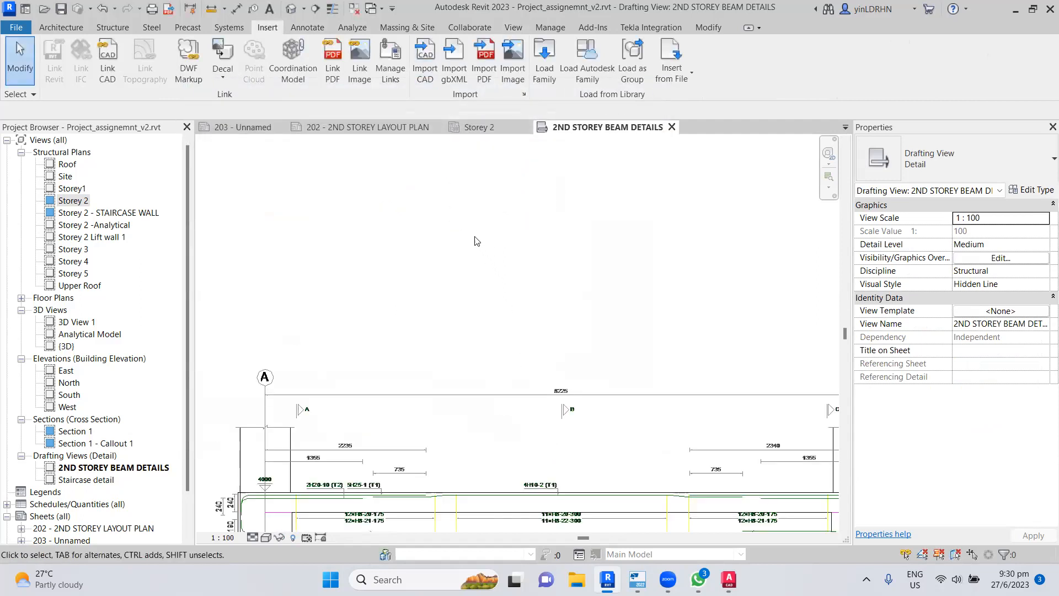
- Look over all rows of imported beam elevations in the drafting view
scroll(461, 228, "down", 3)
scroll(461, 228, "down", 2)
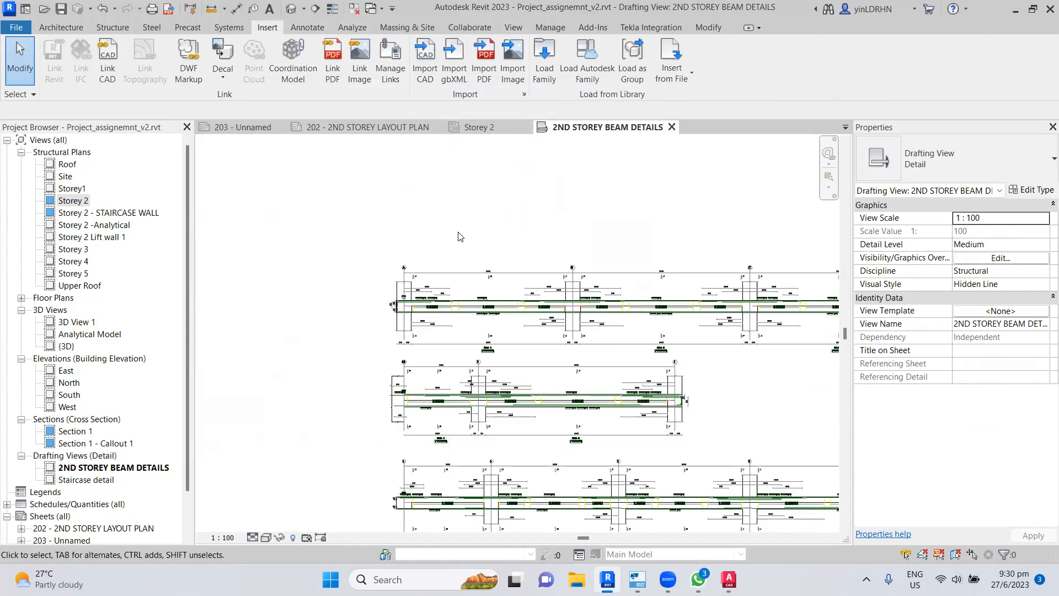
scroll(618, 302, "down", 2)
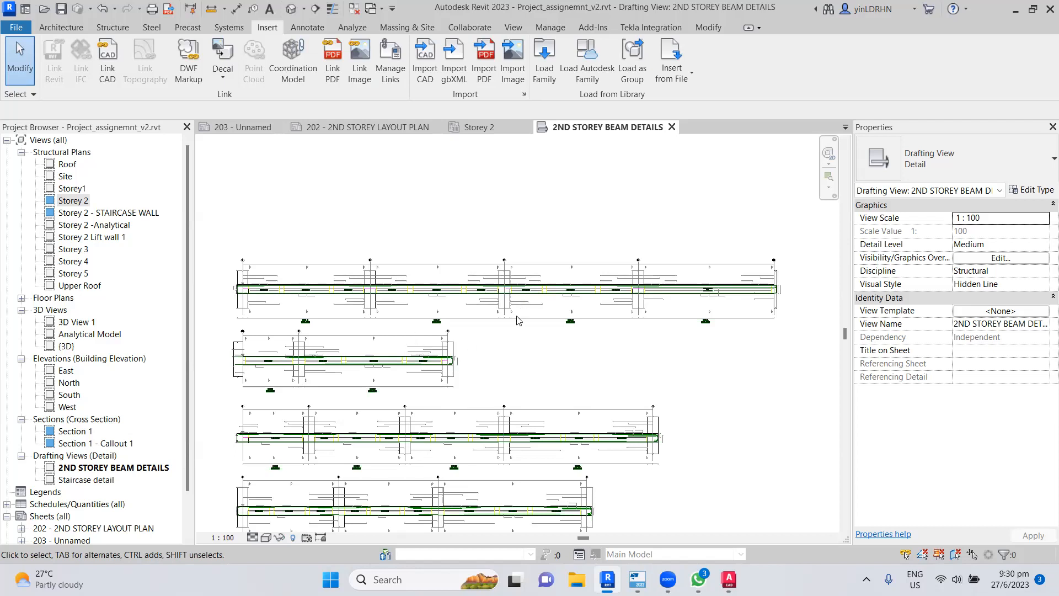
scroll(616, 188, "down", 1)
scroll(616, 188, "down", 1)
middle_click_drag(552, 455, 533, 332)
middle_click_drag(484, 474, 487, 330)
mouse_move(468, 234)
middle_mouse_down()
mouse_move(466, 317)
mouse_move(454, 310)
middle_mouse_up()
middle_click_drag(443, 266, 441, 318)
scroll(404, 204, "up", 1)
- Examine the reinforcement labels, dimensions and linework of the imported 2B1-1 (700x600) beam elevation up close
scroll(405, 203, "up", 5)
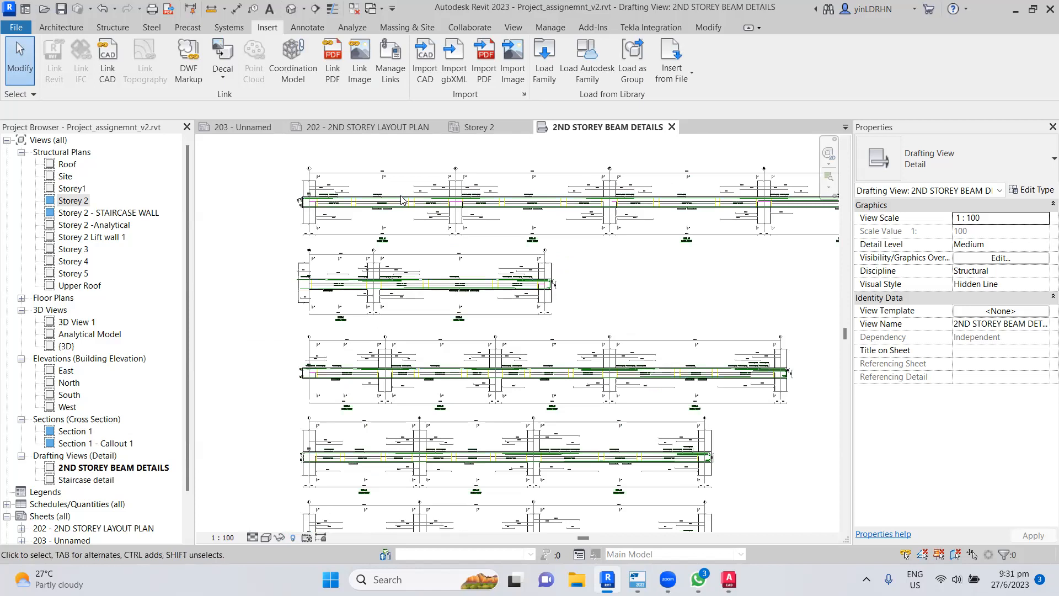
scroll(413, 275, "up", 2)
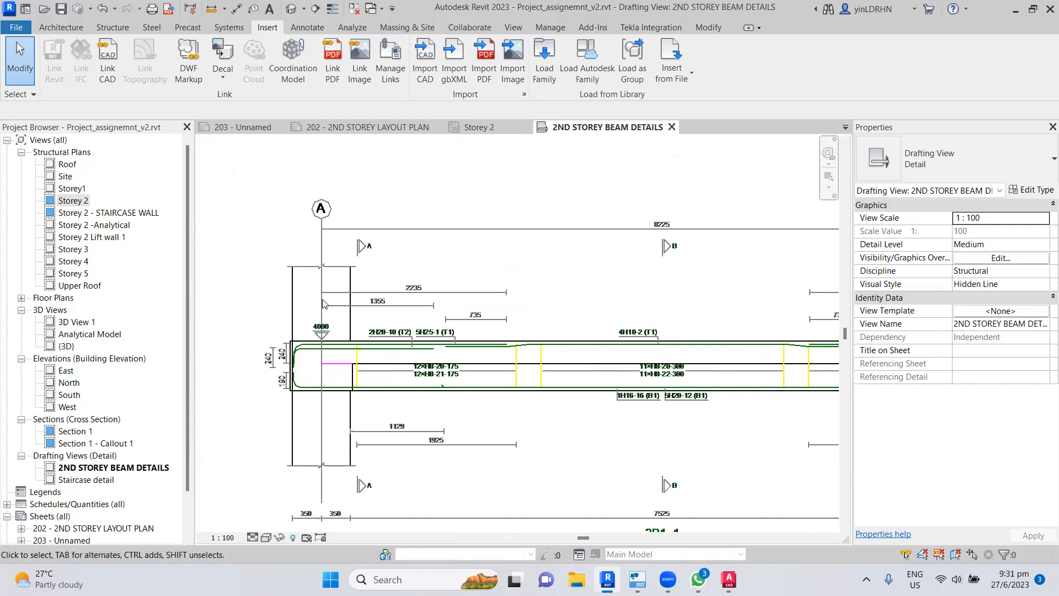
scroll(332, 222, "down", 2)
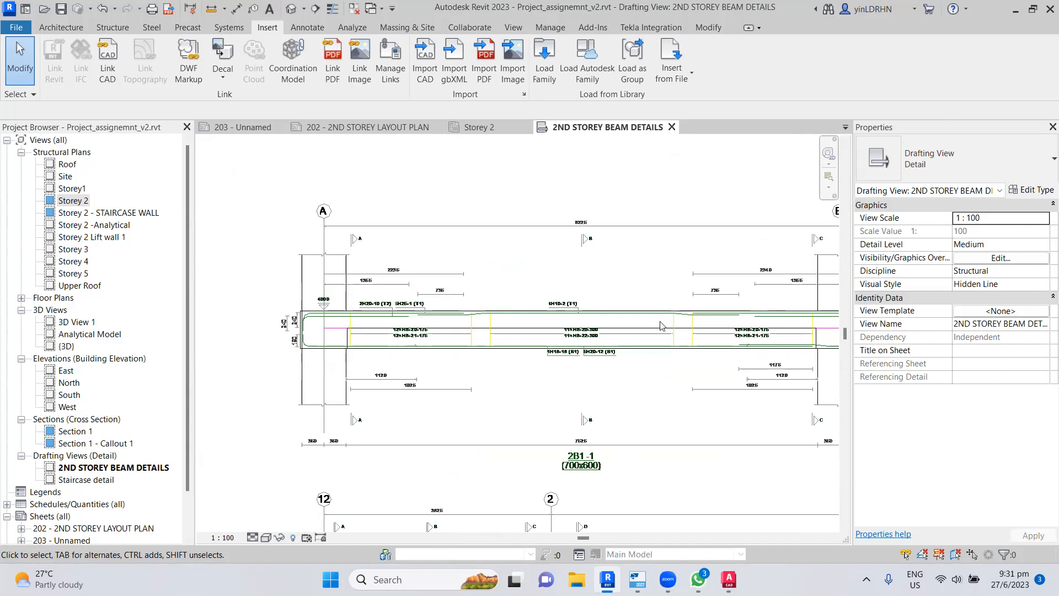
scroll(562, 339, "up", 3)
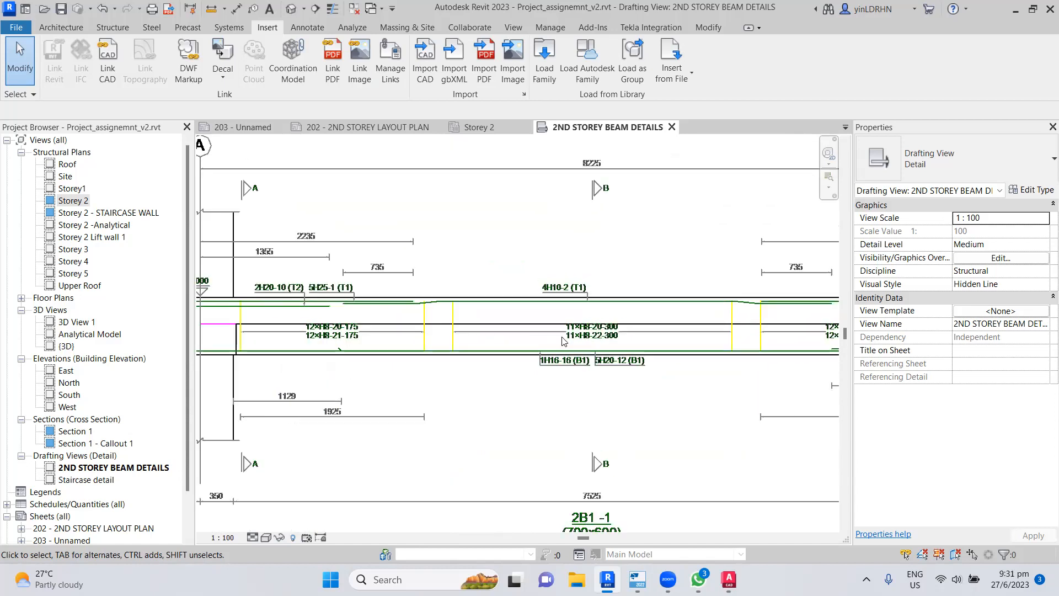
scroll(563, 339, "down", 5)
scroll(693, 371, "down", 3)
scroll(632, 293, "down", 3)
scroll(683, 373, "up", 1)
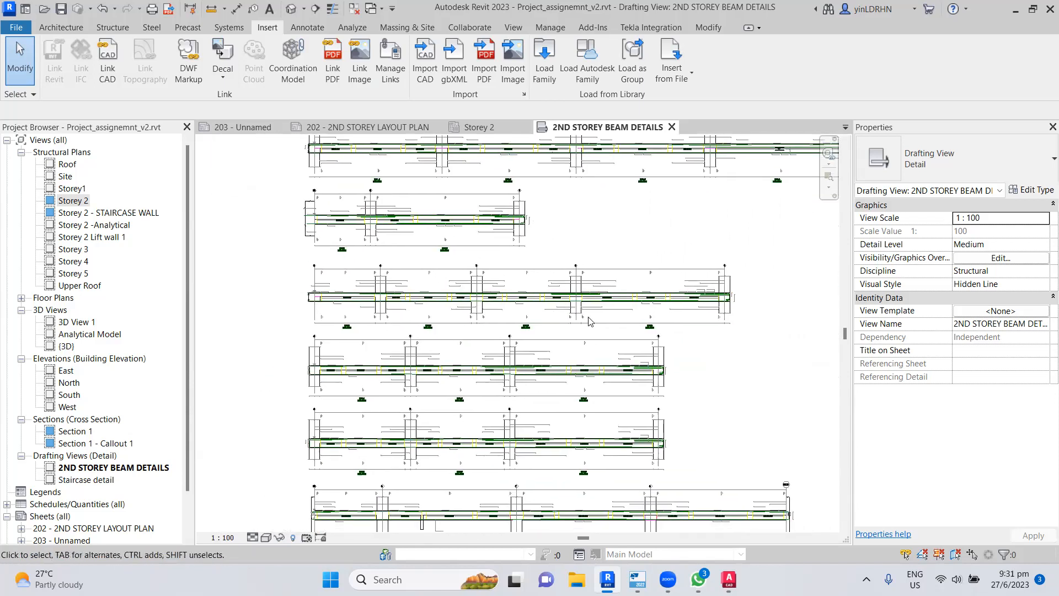
scroll(589, 321, "down", 1)
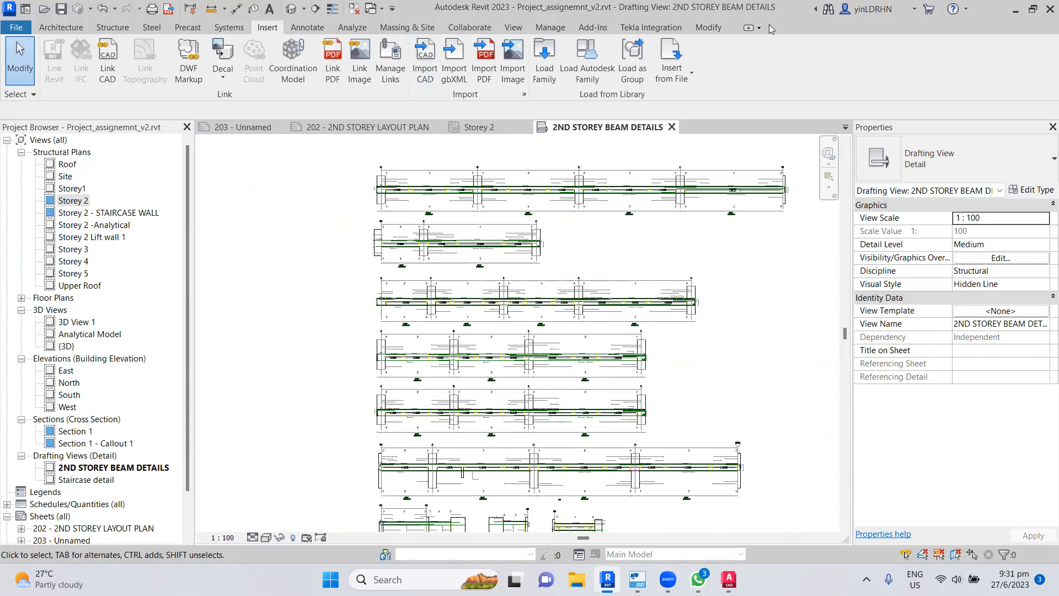
left_click(706, 29)
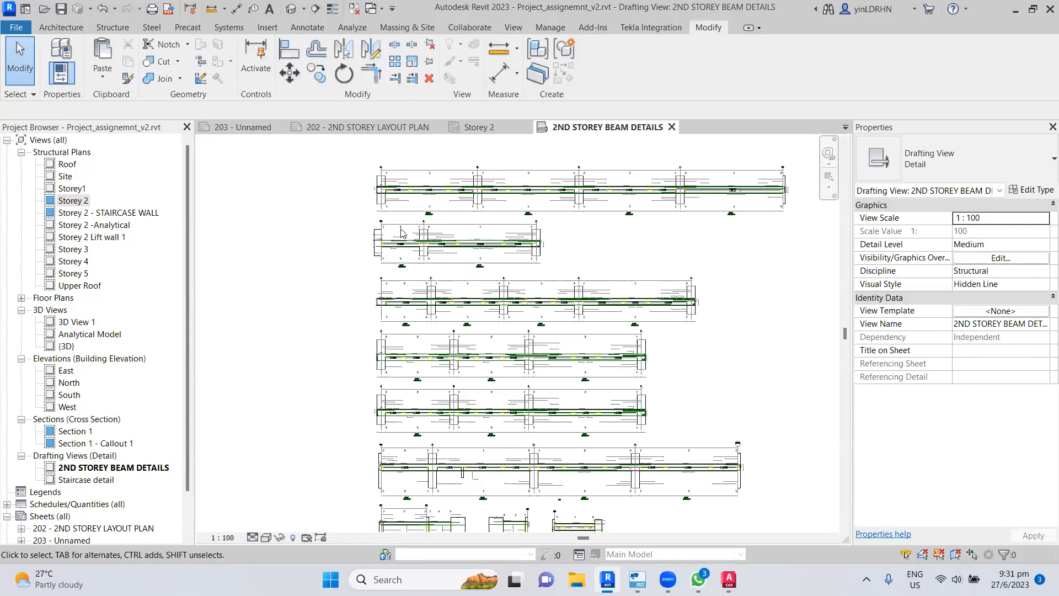
middle_click_drag(422, 223, 381, 226)
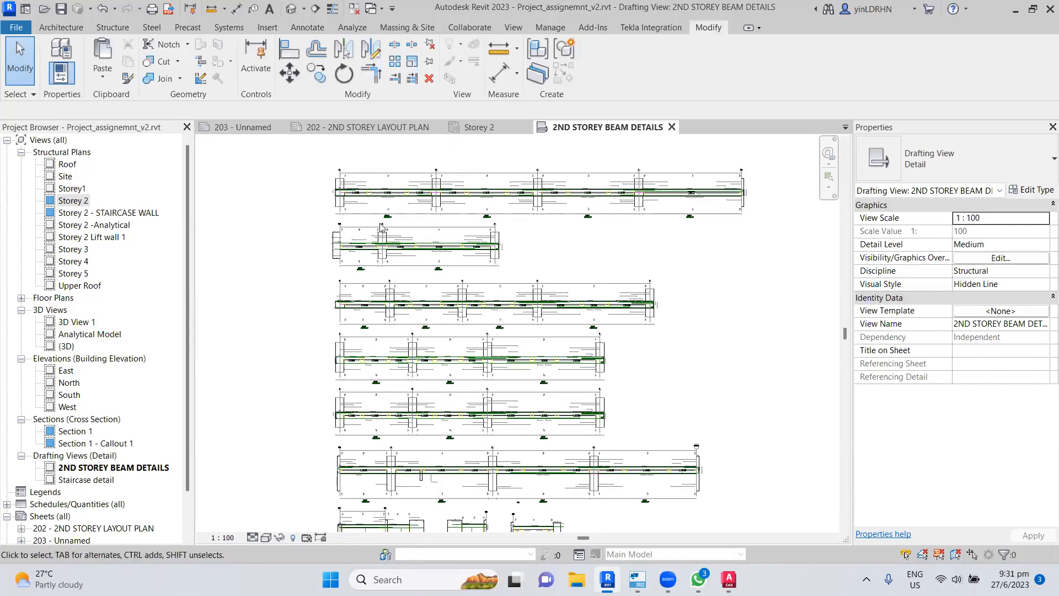
right_click(454, 192)
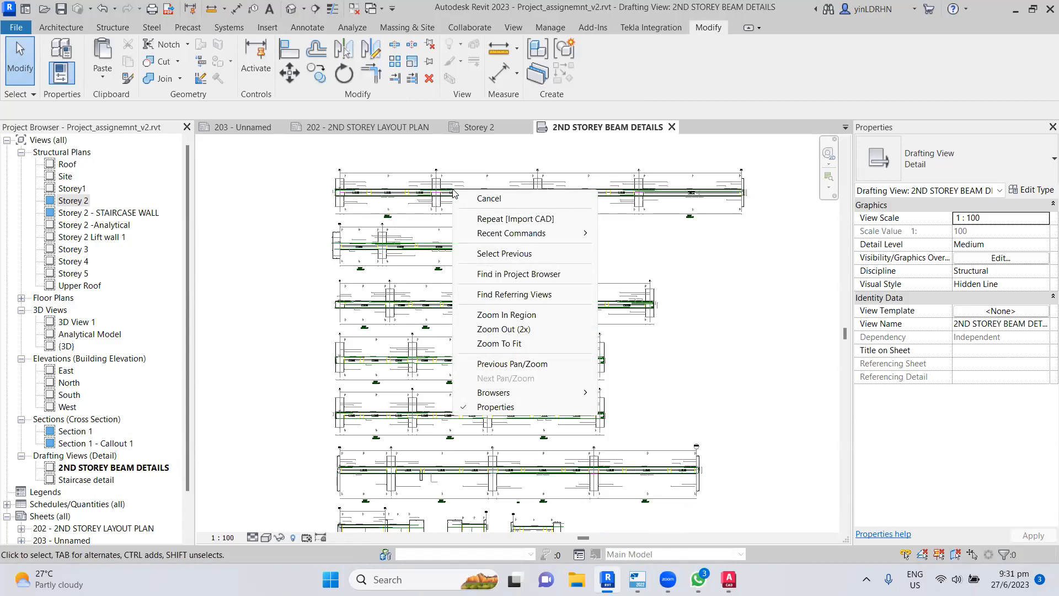
left_click(699, 275)
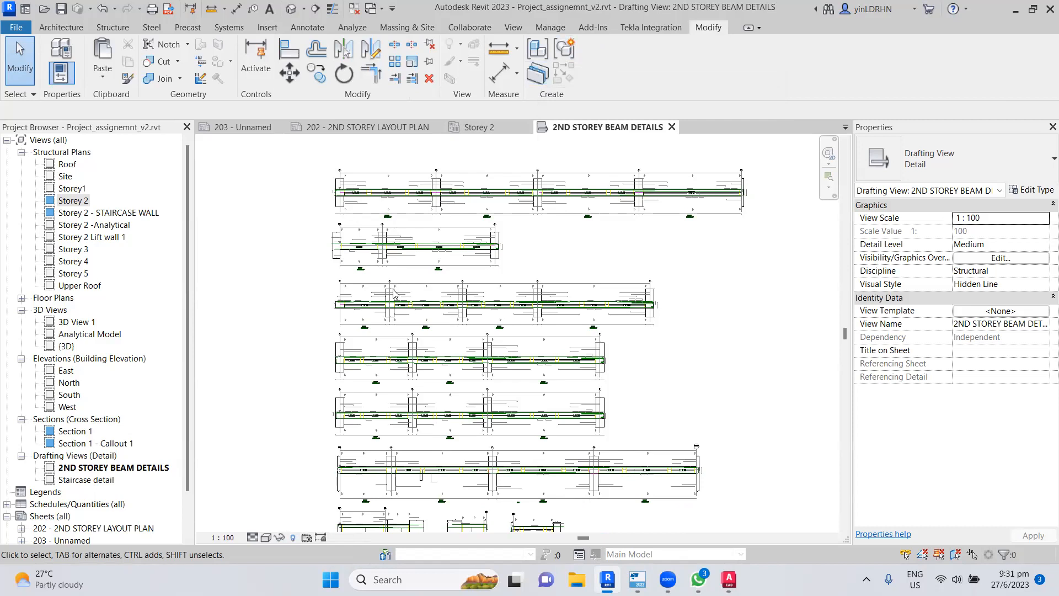
scroll(401, 395, "down", 1)
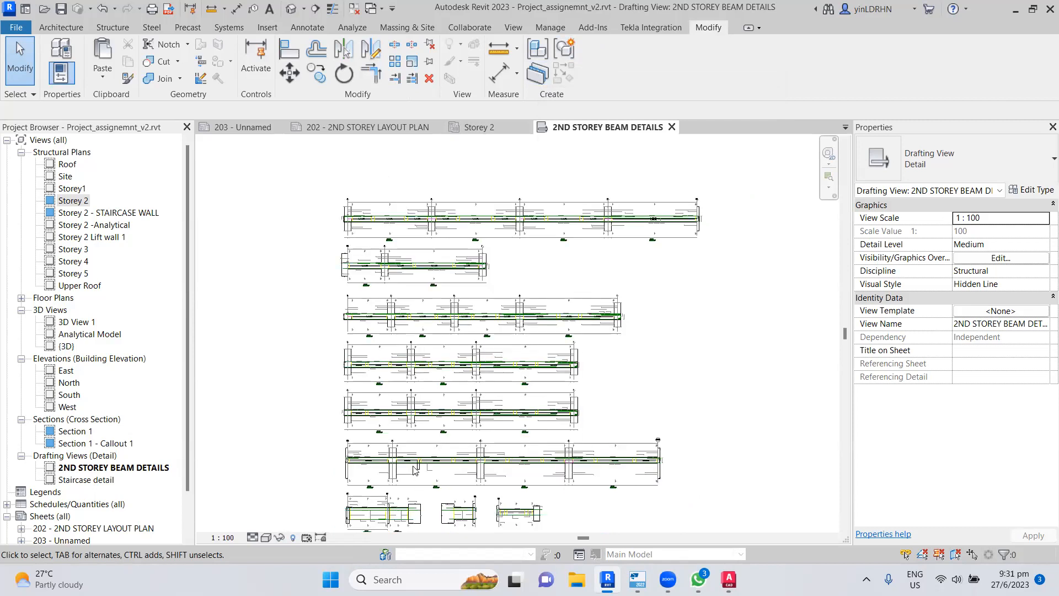
right_click(356, 223)
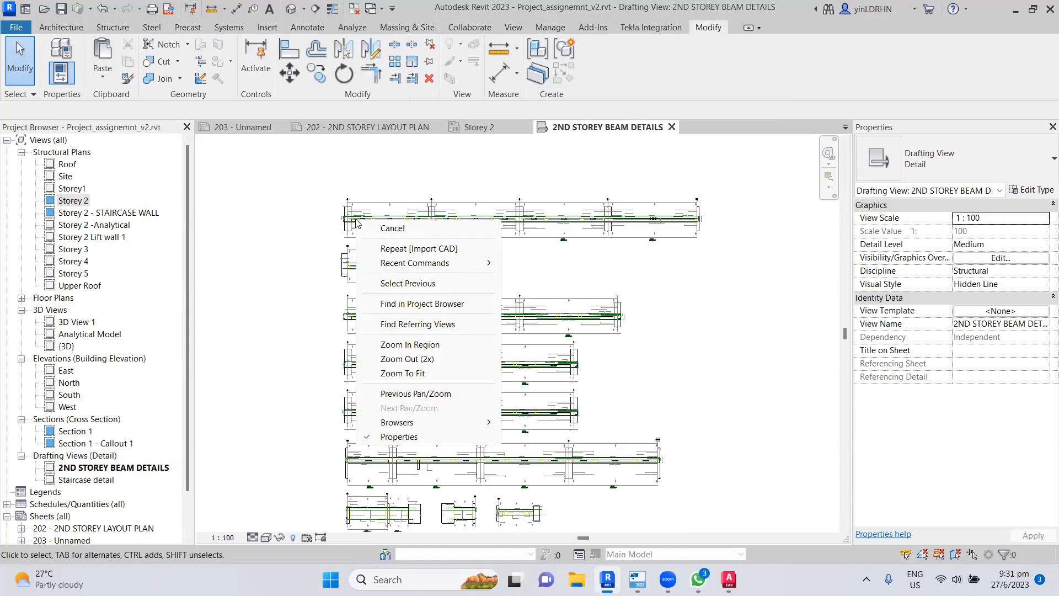
left_click(382, 229)
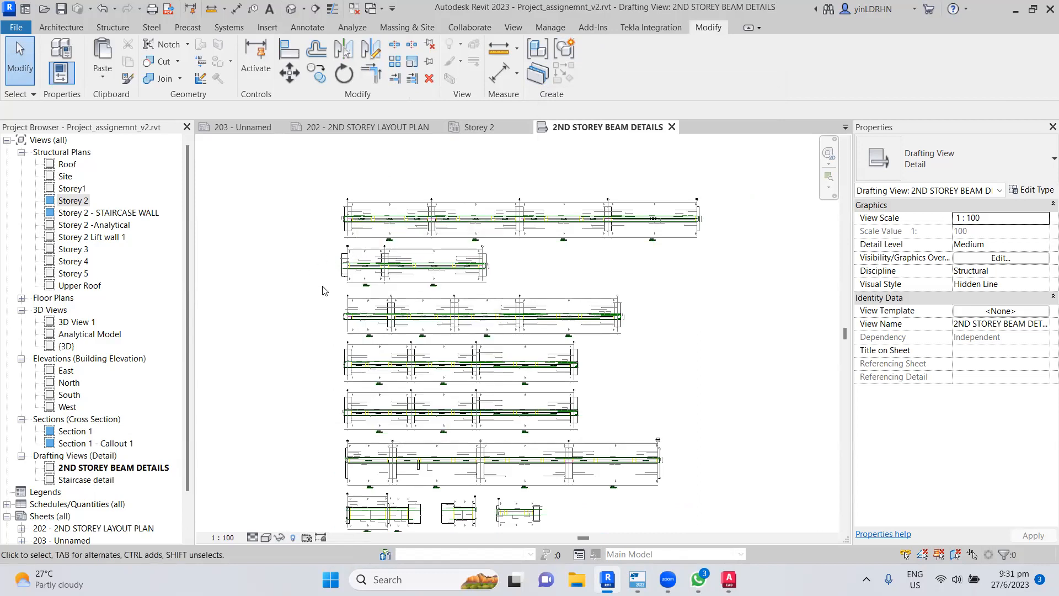
scroll(362, 305, "up", 2)
scroll(362, 305, "up", 3)
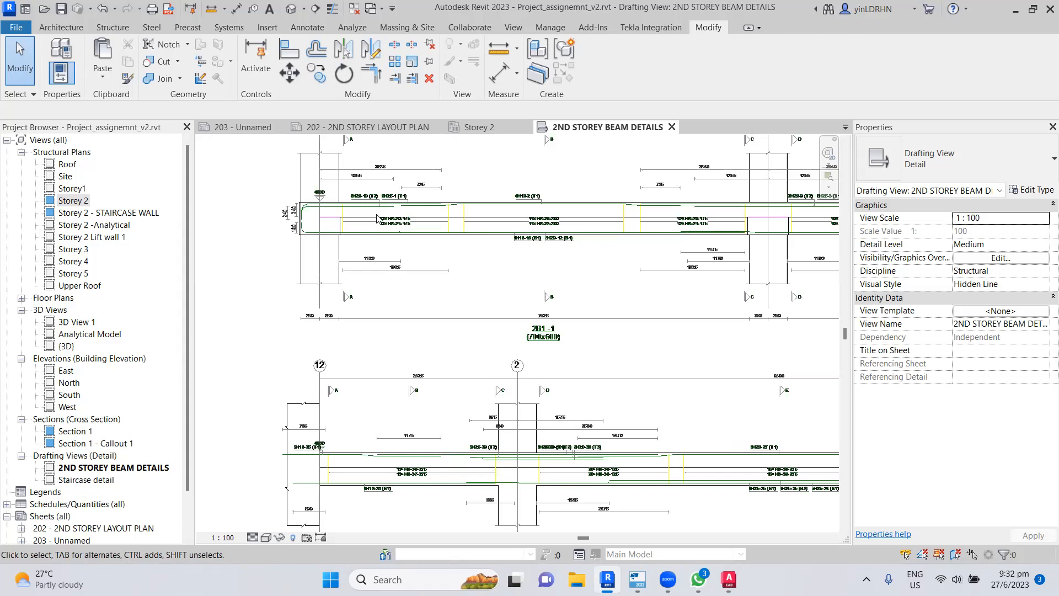
scroll(393, 250, "down", 3)
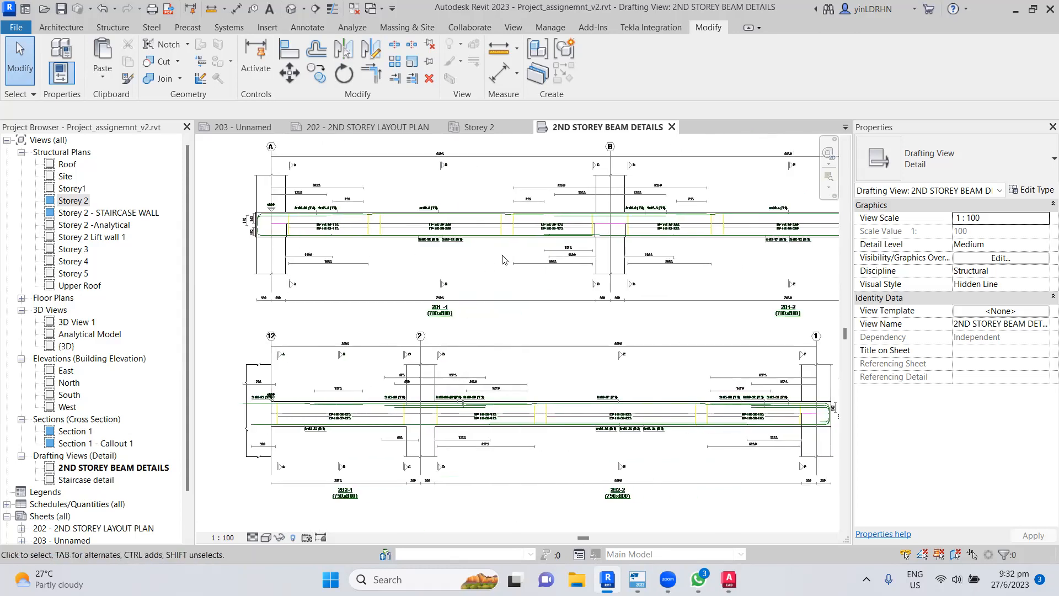
- Save the project file
left_click(61, 9)
scroll(438, 214, "down", 2)
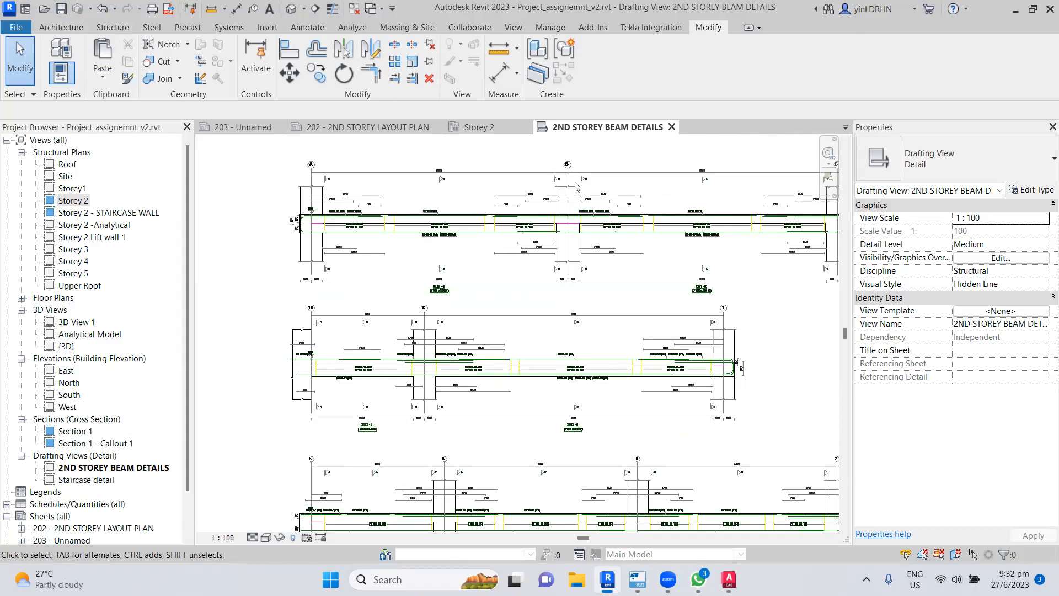
scroll(550, 185, "down", 2)
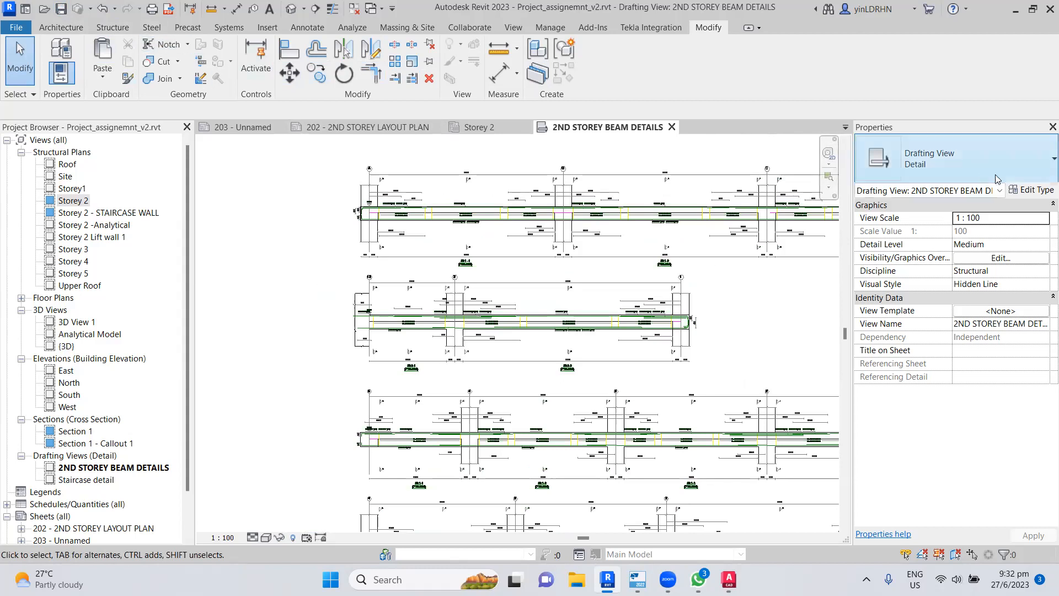
- Hide the imported categories KSH-COM4-21-05-S-AR-WSO-L2-Rev01_v2 (1).dwg and KSH-COM4-21-05-S-AR-WSO-L3.dwg in the drafting view's visibility overrides
left_click(1000, 258)
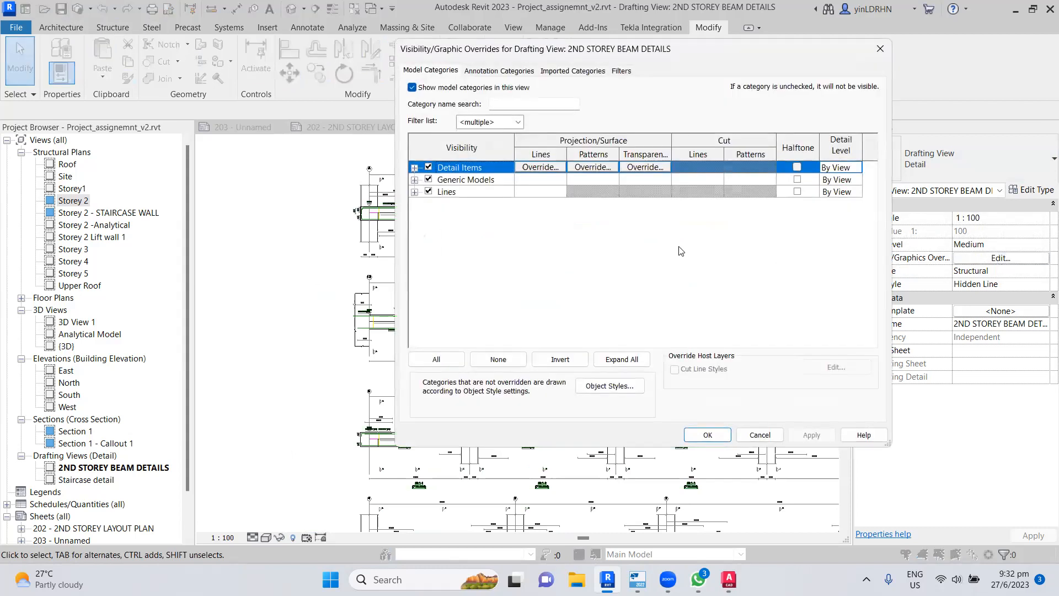
left_click(574, 71)
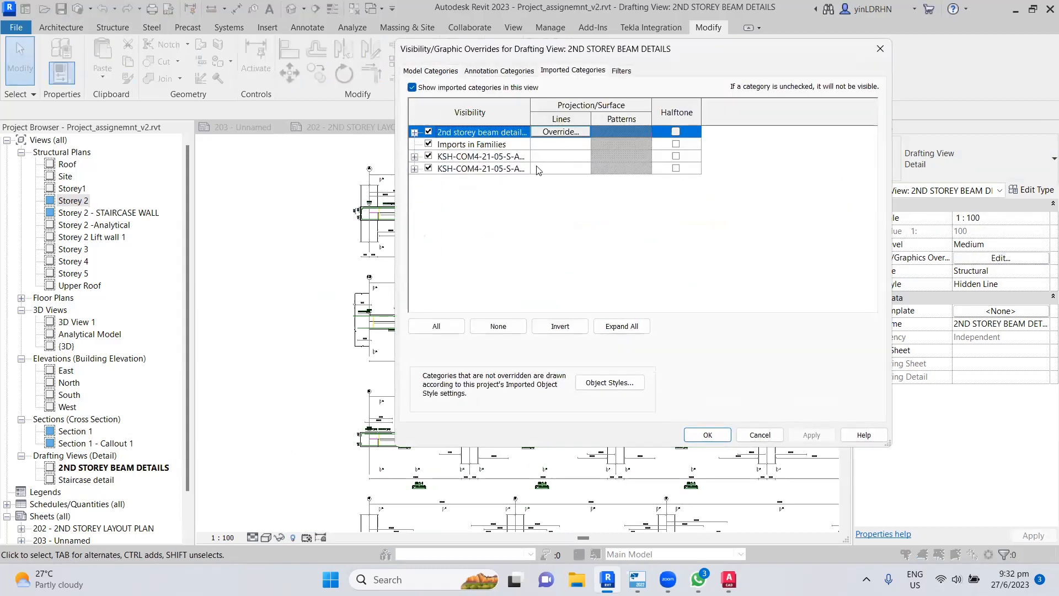
left_click(429, 156)
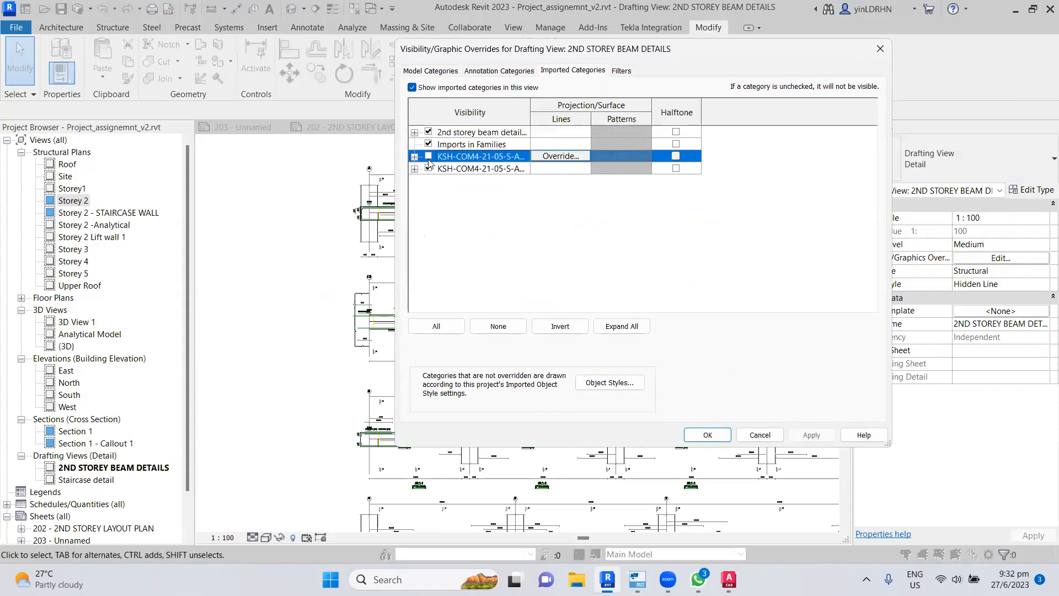
left_click(429, 168)
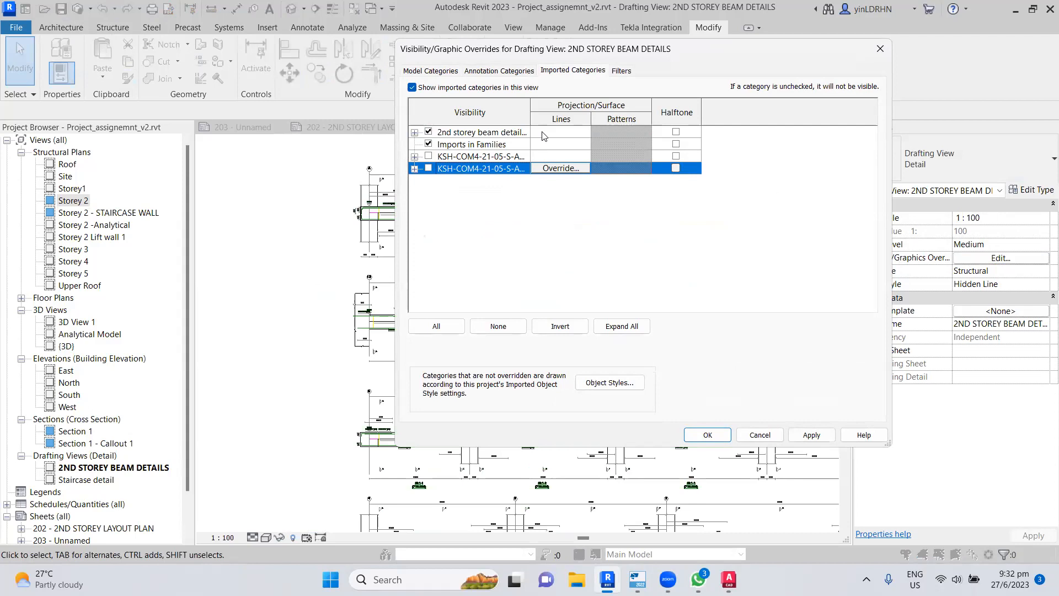
left_click_drag(530, 112, 633, 112)
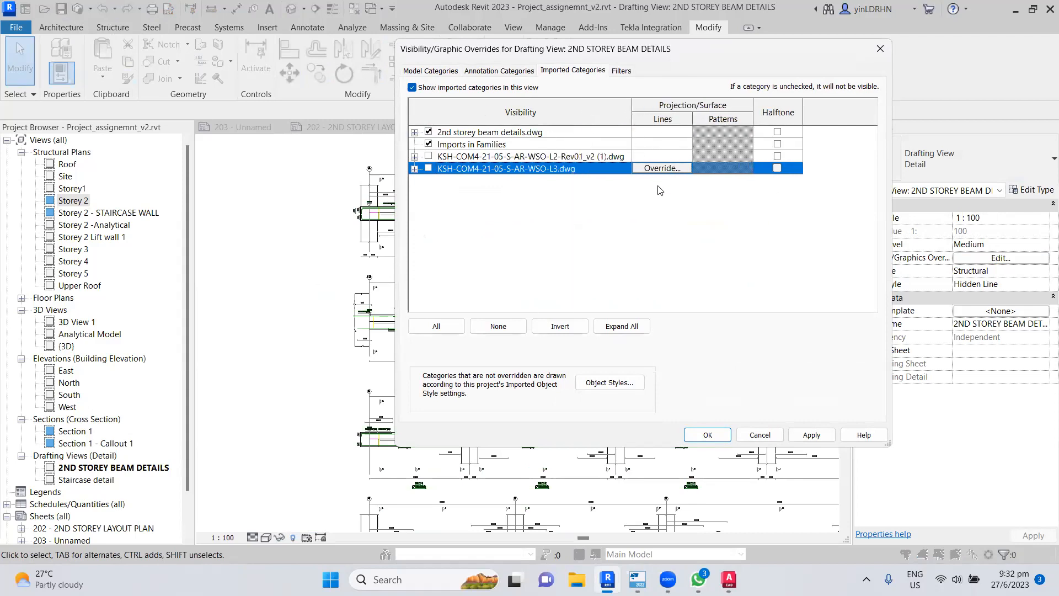
left_click(414, 157)
left_click(415, 133)
left_click(414, 133)
left_click(415, 132)
left_click(808, 434)
left_click(707, 435)
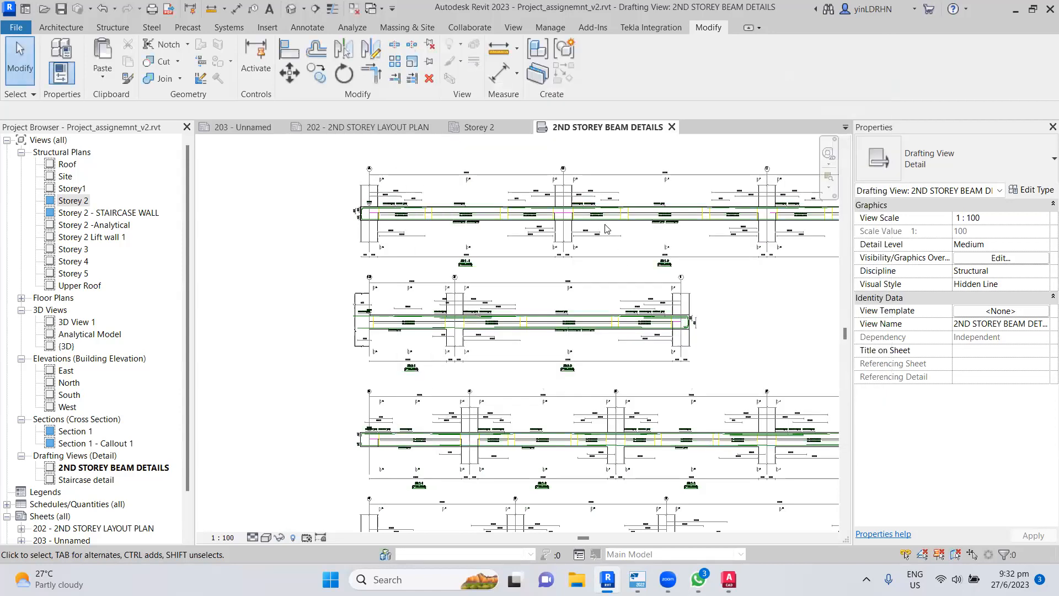
- Assign the Structural Drafting View template to the 2ND STOREY BEAM DETAILS drafting view
left_click(1015, 312)
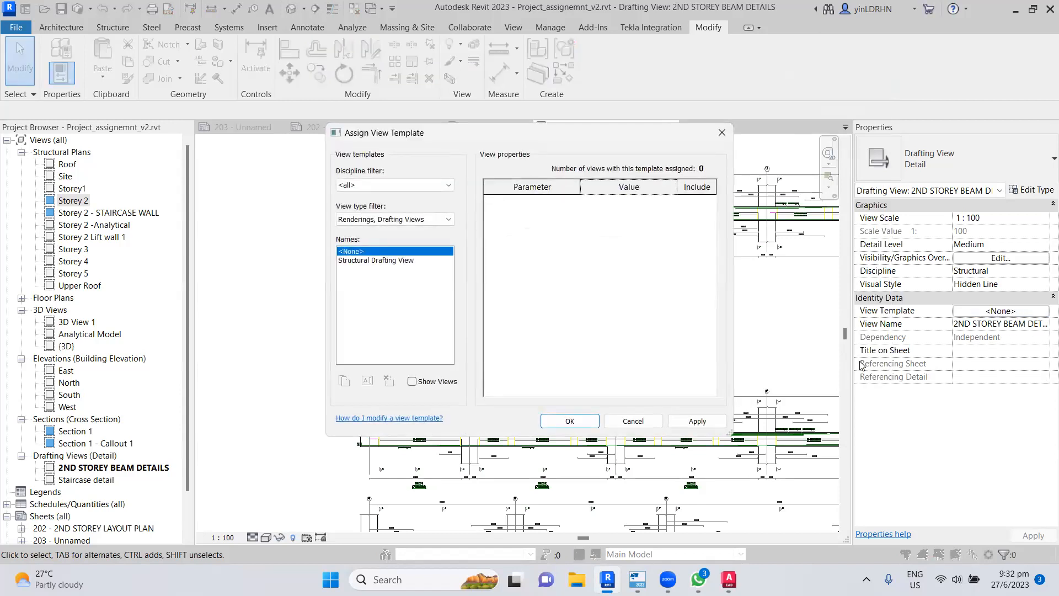
left_click(354, 261)
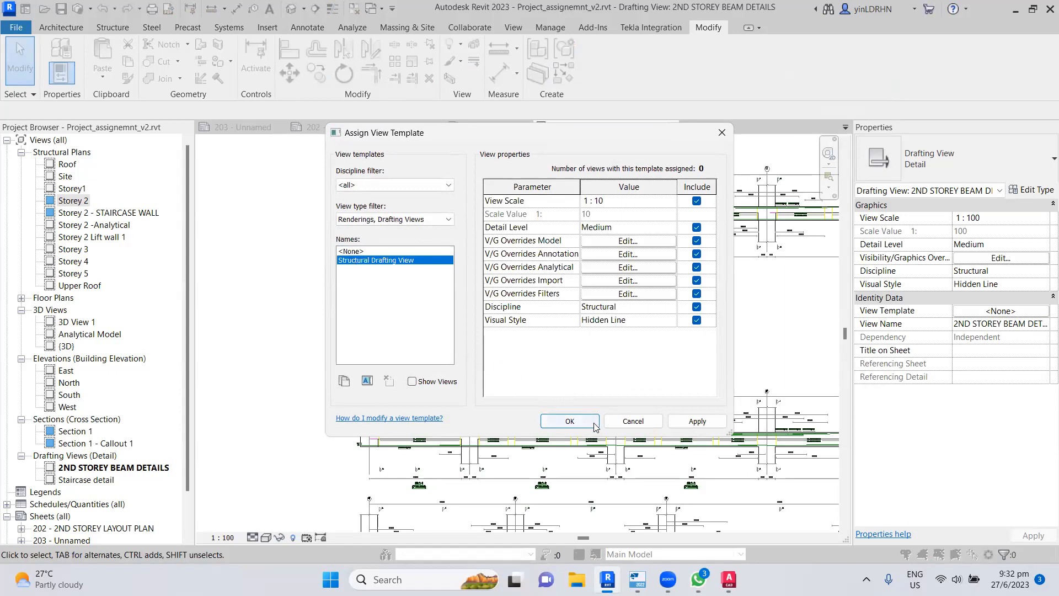
left_click(569, 421)
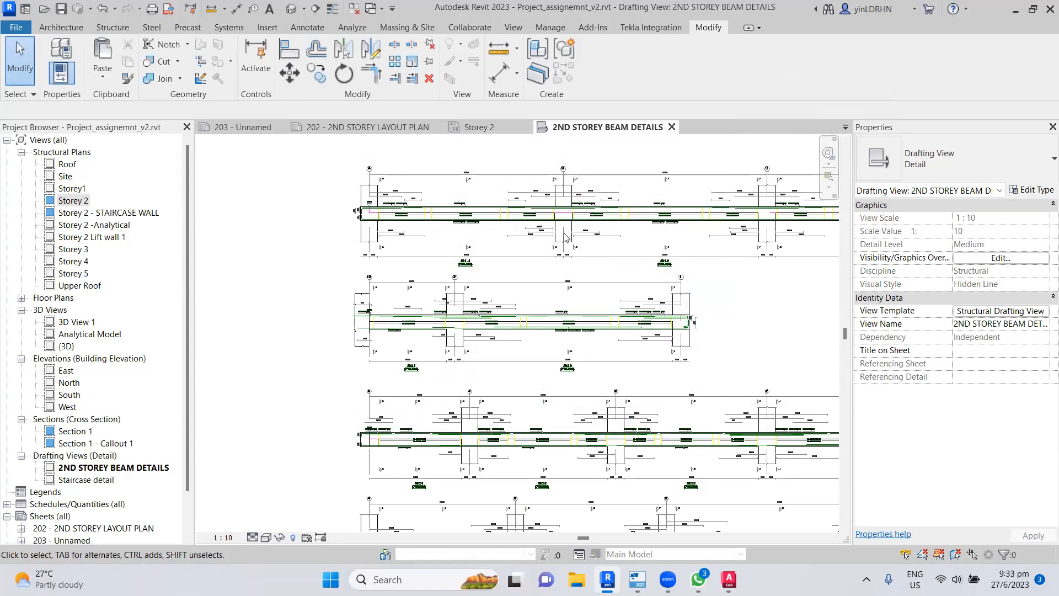
- Inspect the type properties of the drafting view's Detail type and close them without changes
scroll(601, 310, "down", 2)
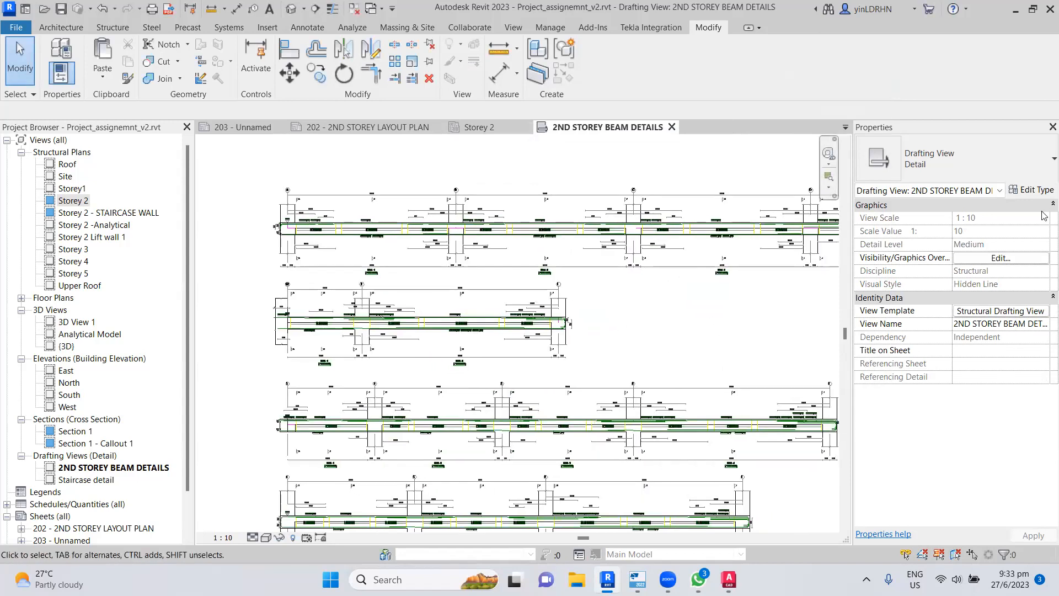
left_click(1031, 190)
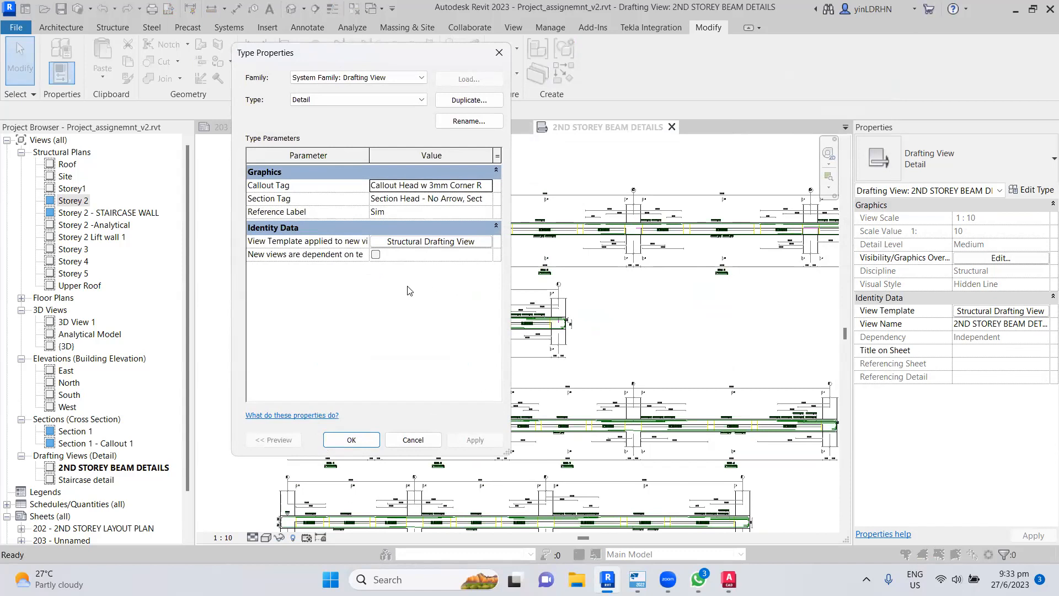
left_click(415, 439)
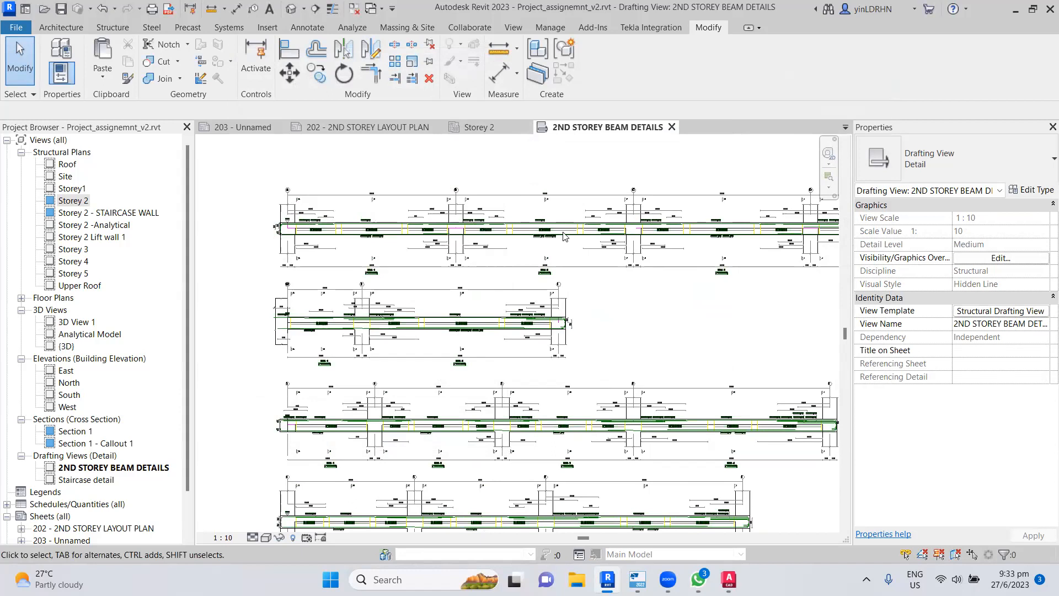
- Examine how the beam elevations display with the template applied, closing in on beam 2B1-1 between grids A and B
scroll(563, 276, "down", 3)
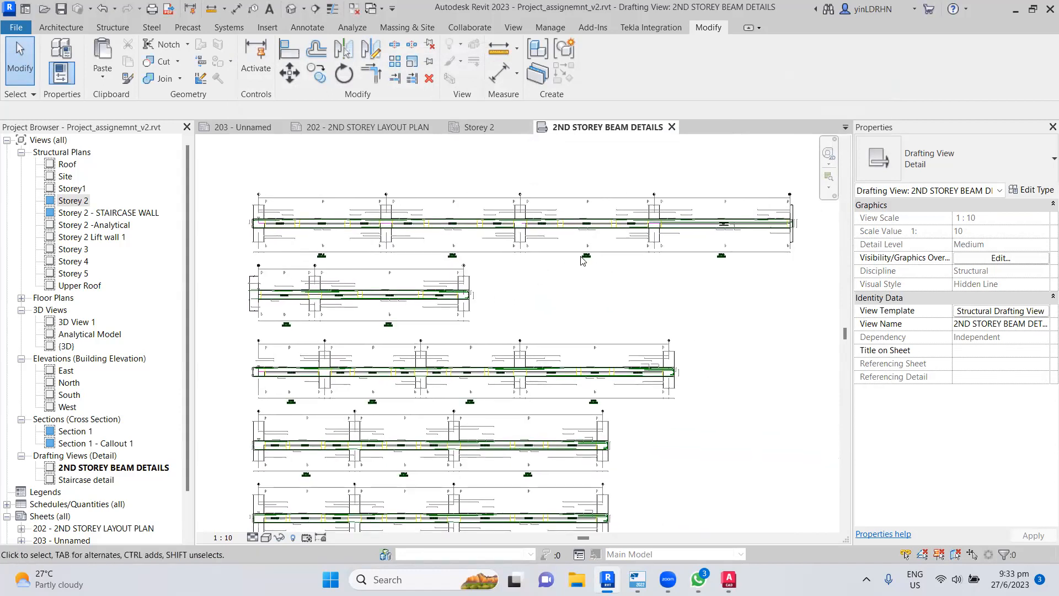
scroll(551, 312, "up", 1)
scroll(551, 312, "up", 2)
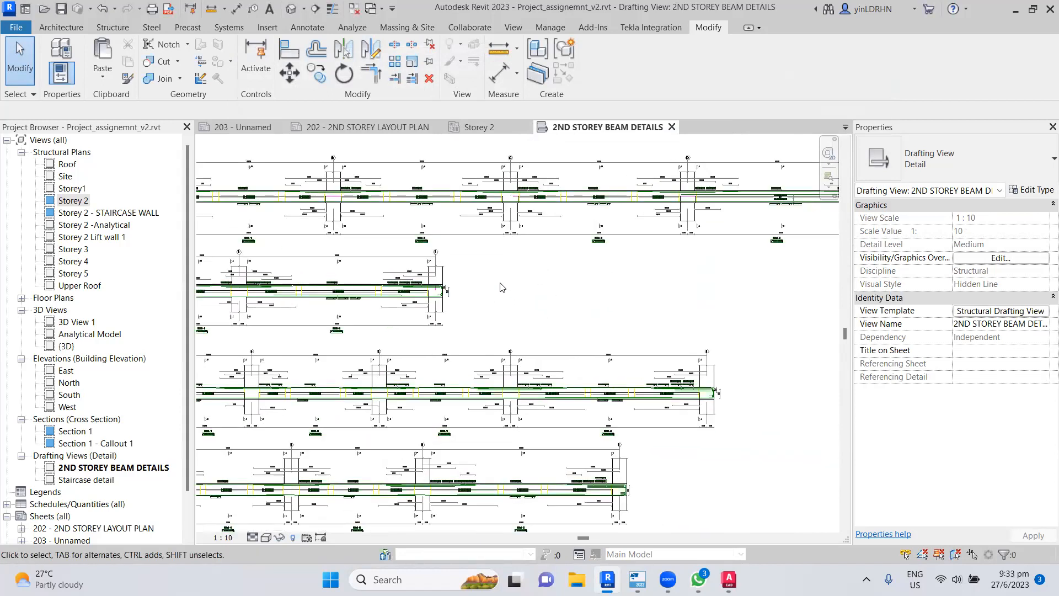
scroll(412, 289, "up", 3)
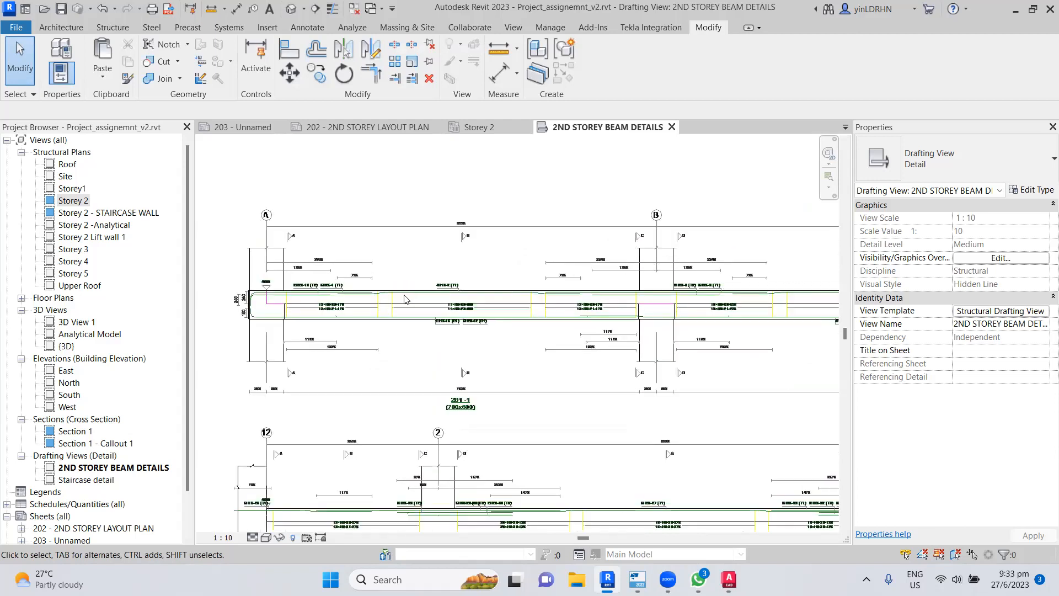
right_click(406, 299)
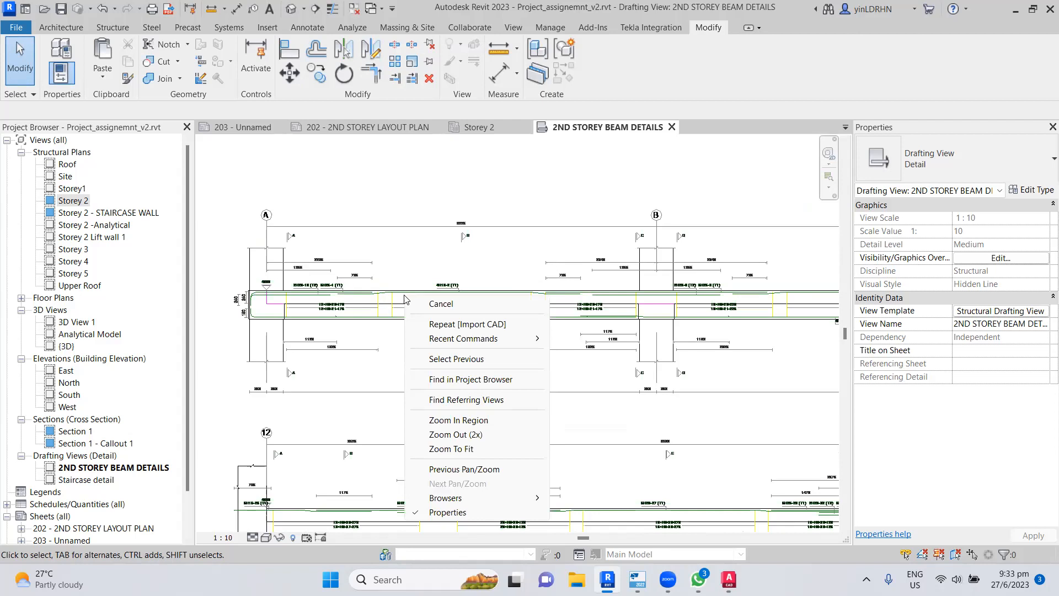
mouse_move(477, 502)
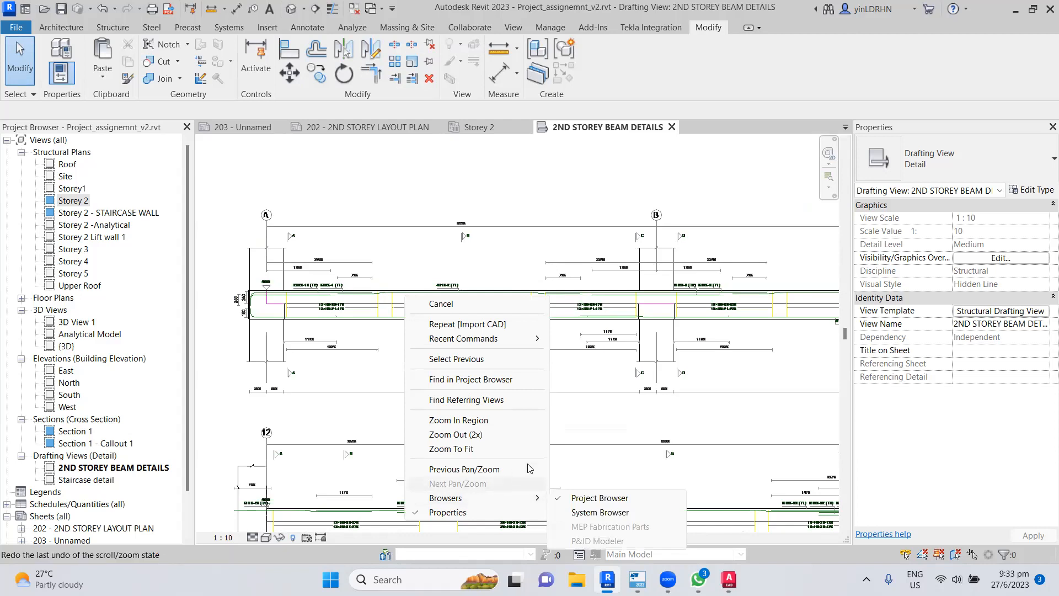
left_click(593, 439)
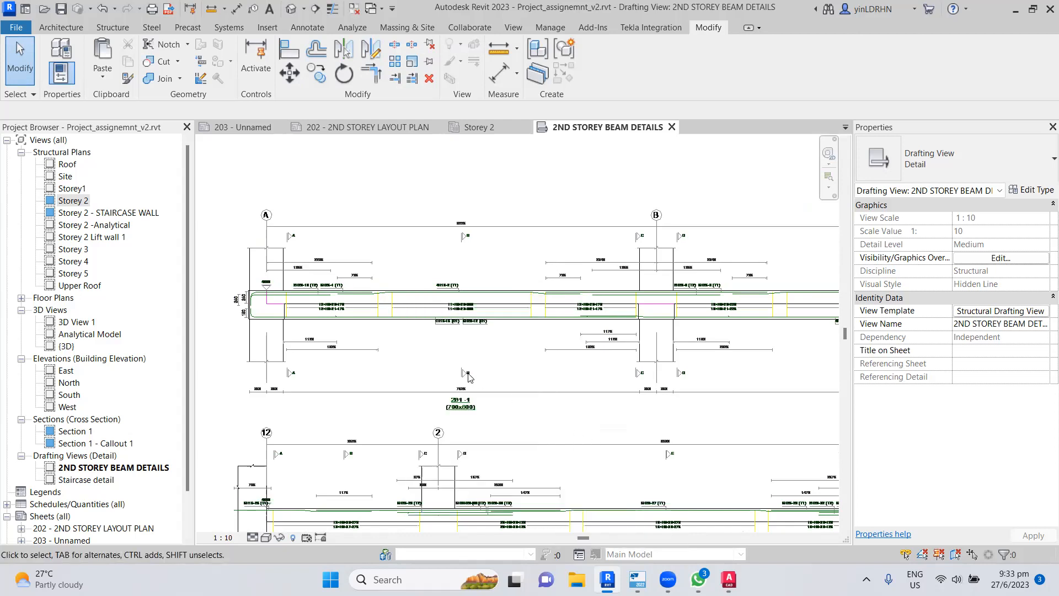
- Look over the lower rows of beam elevations and examine the grid 1 end of beam 2B2-2 (750x600) up close
scroll(420, 358, "down", 4)
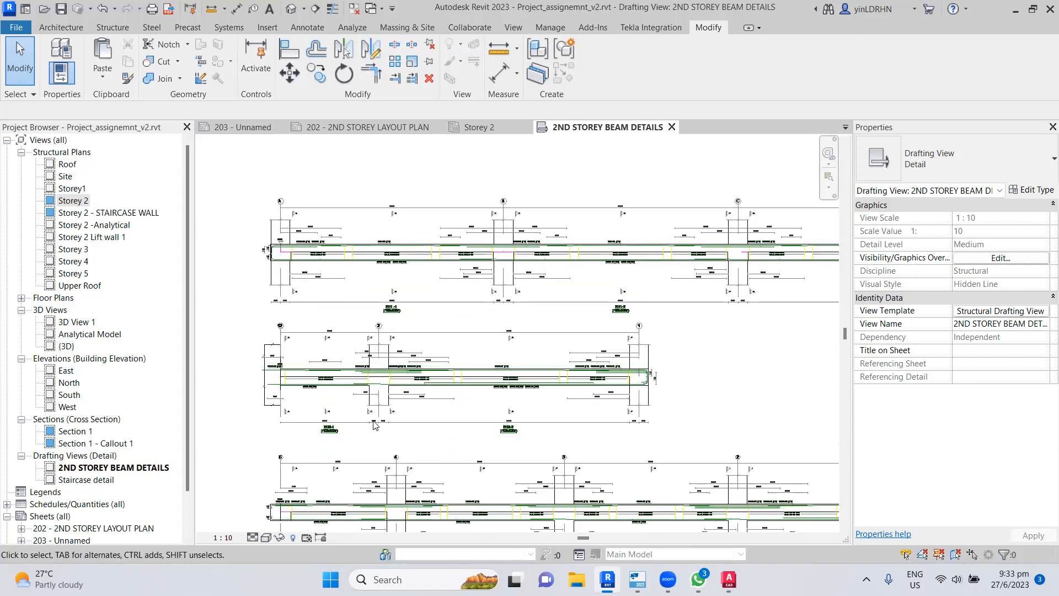
middle_click_drag(375, 426, 359, 342)
scroll(359, 342, "down", 1)
middle_click_drag(433, 360, 417, 329)
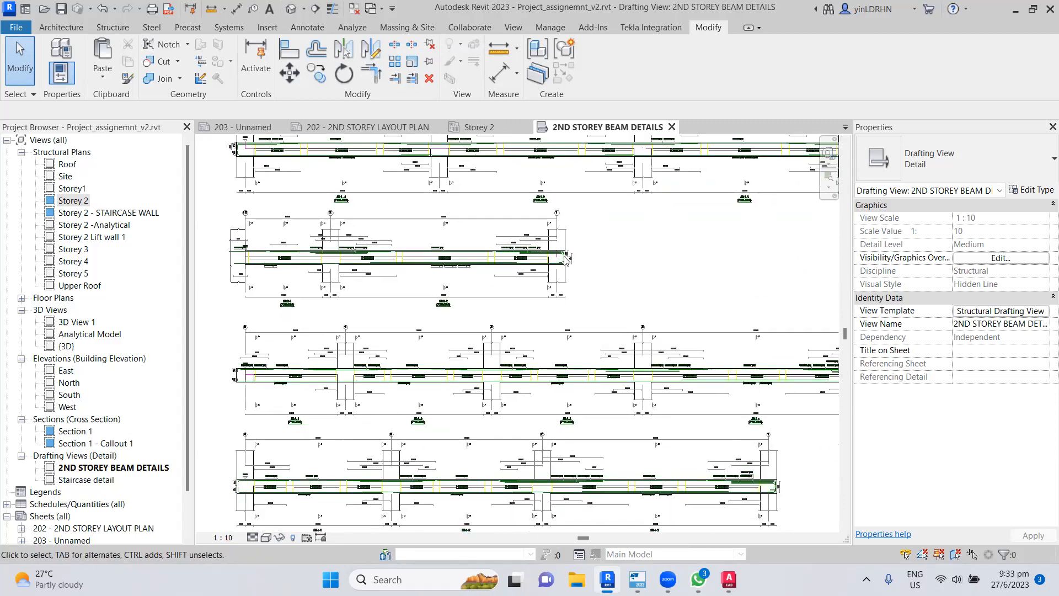
scroll(559, 262, "up", 4)
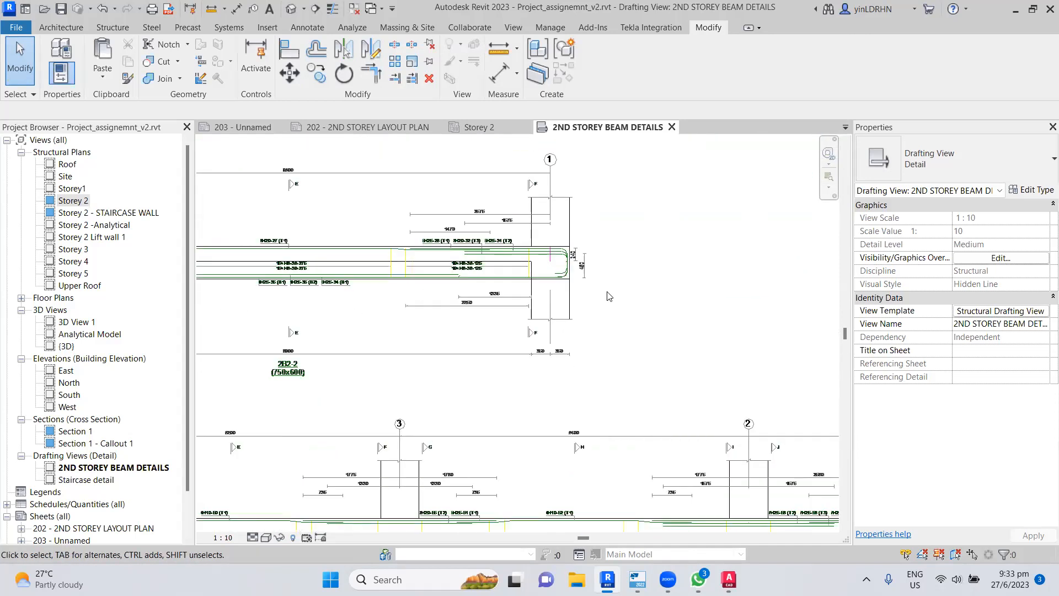
scroll(607, 296, "down", 1)
scroll(622, 268, "down", 2)
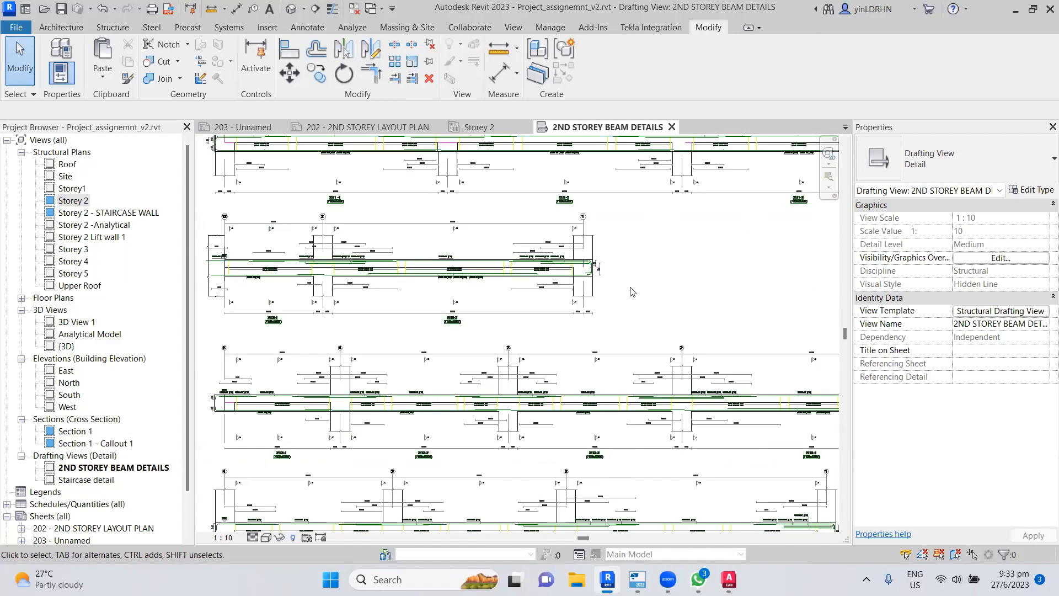
scroll(605, 332, "down", 1)
scroll(604, 331, "down", 1)
middle_click_drag(524, 286, 530, 302)
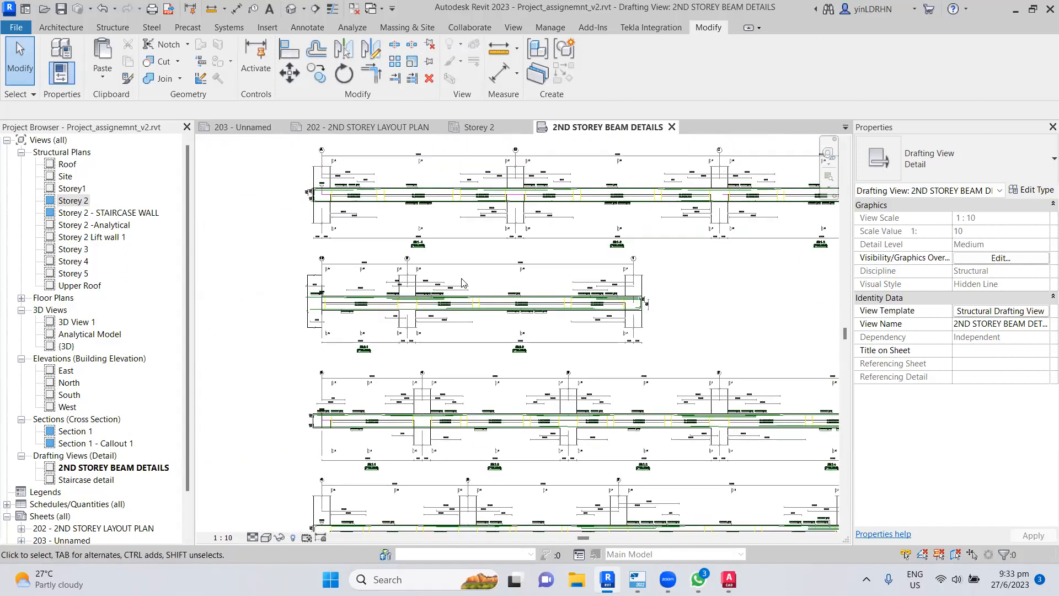
- Turn on Activate Controls and check the Storey 2 structural plan before returning to the 2ND STOREY BEAM DETAILS view
left_click(262, 77)
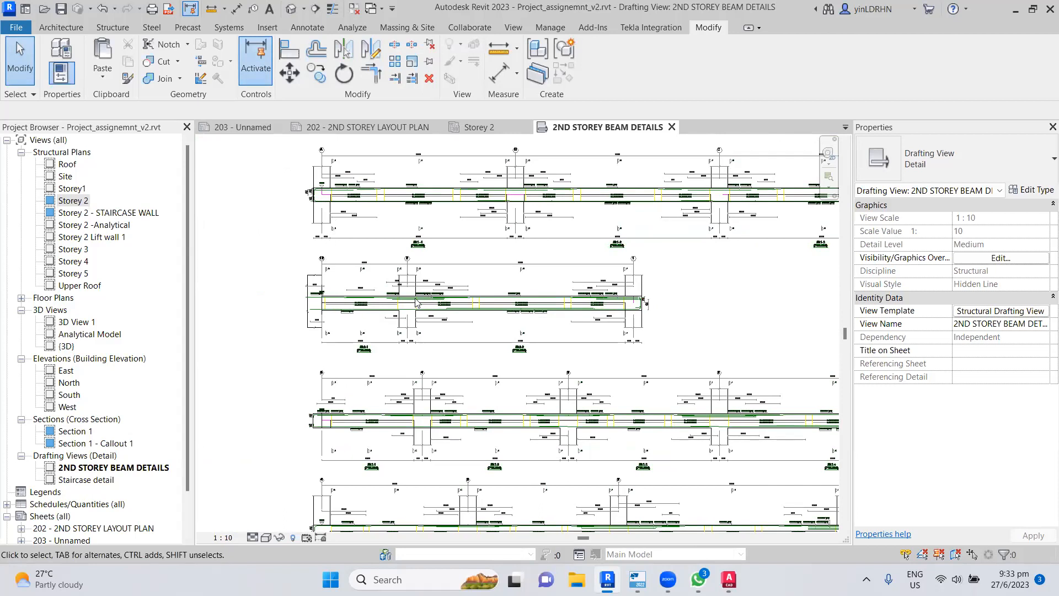
scroll(416, 302, "down", 1)
left_click(485, 128)
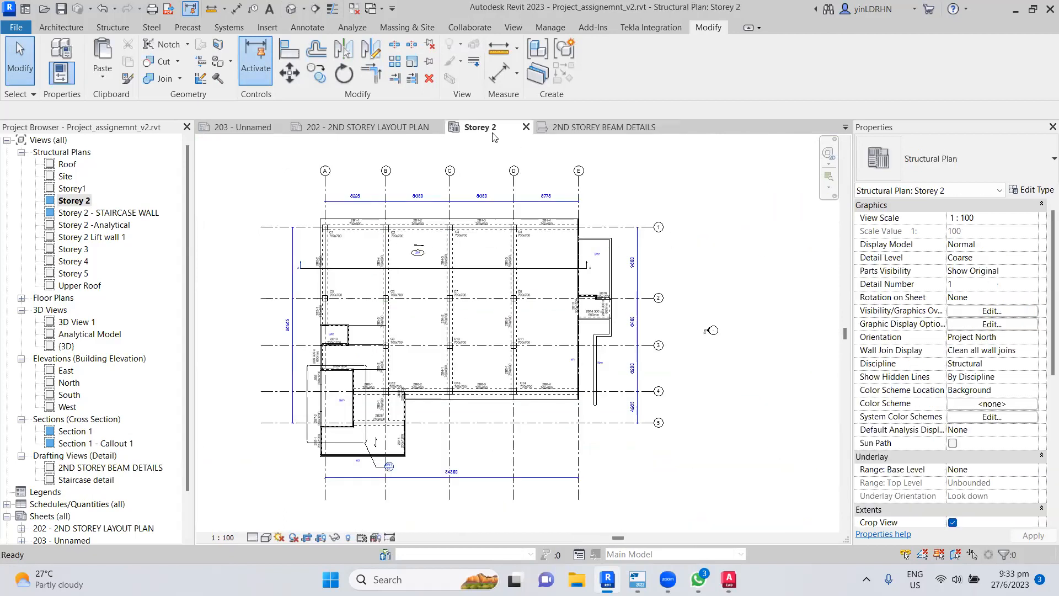
left_click(607, 127)
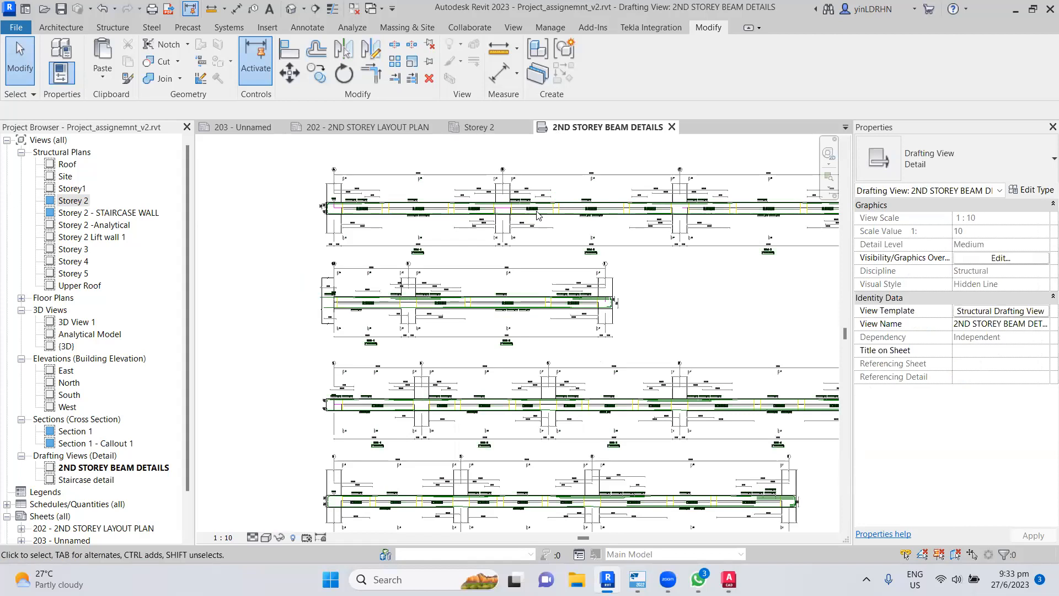
- Inspect the drafting view's visibility/graphic overrides for the imported CAD categories and the model categories, and close them without changes
middle_click_drag(538, 215, 441, 217)
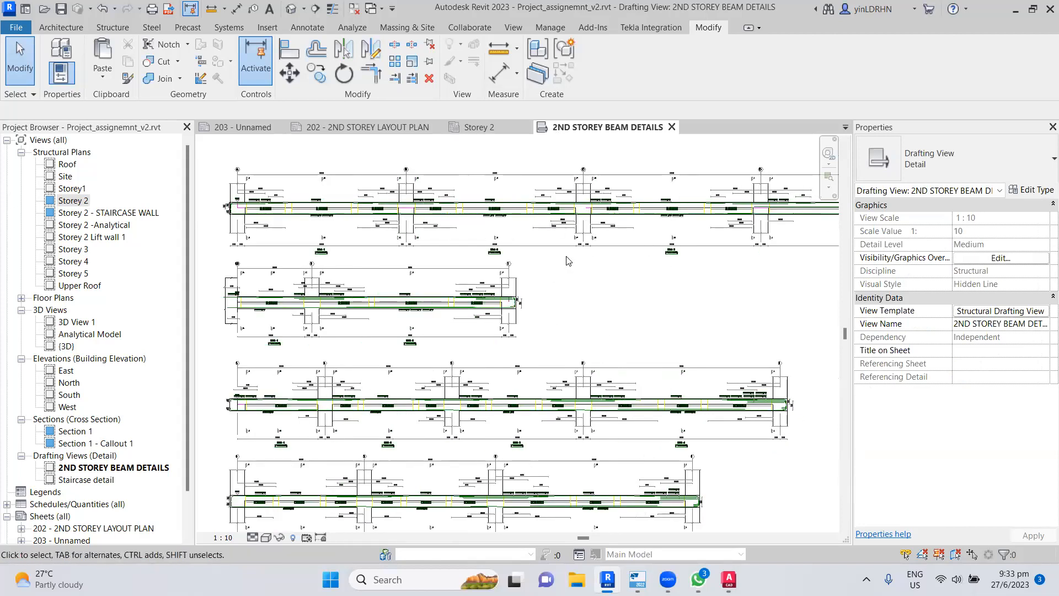
left_click(980, 260)
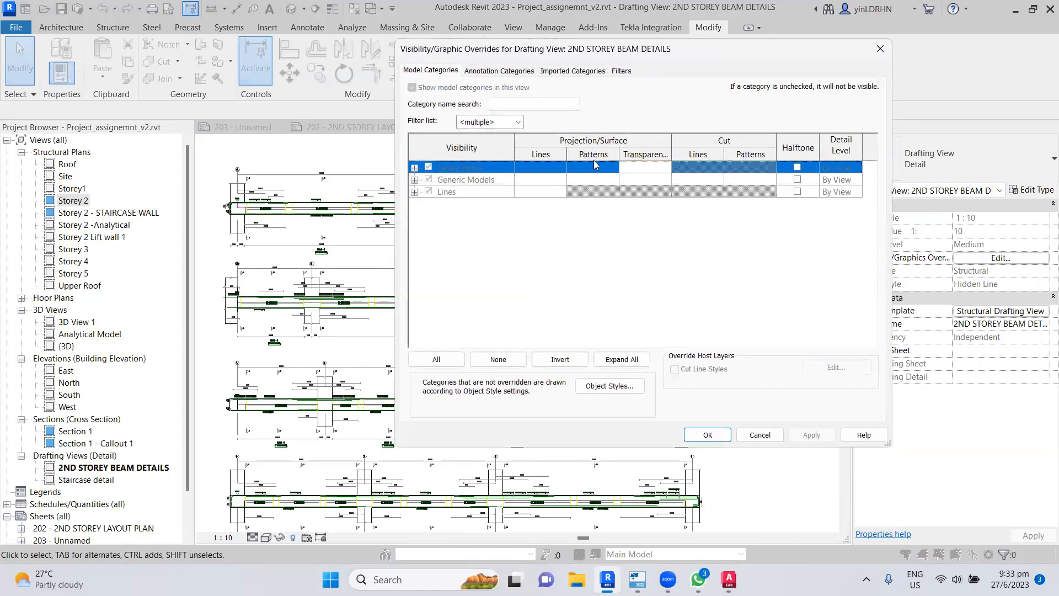
left_click(552, 73)
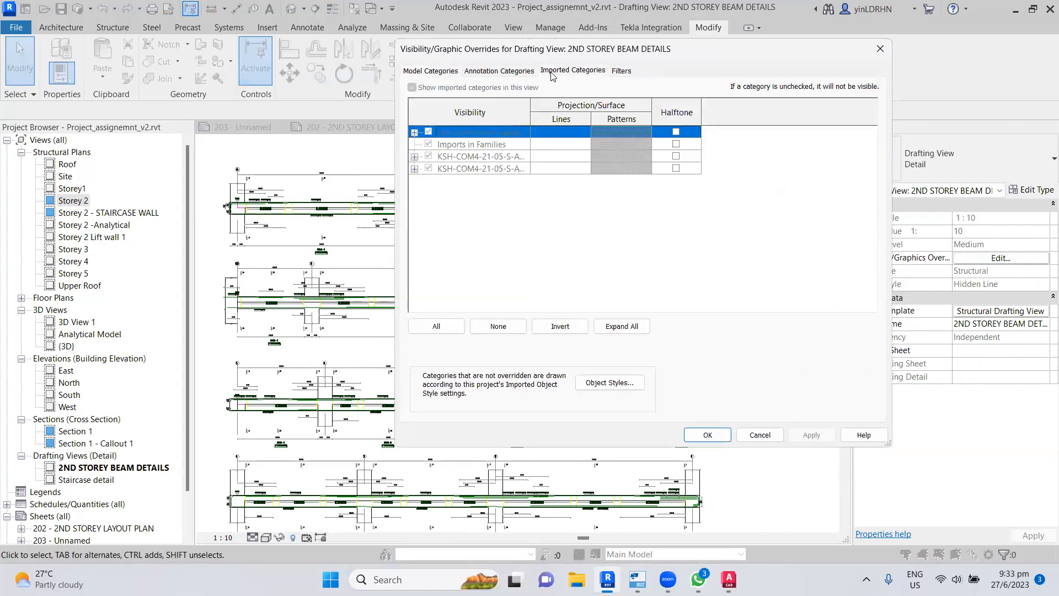
left_click(414, 132)
left_click(415, 133)
left_click(676, 133)
left_click(414, 132)
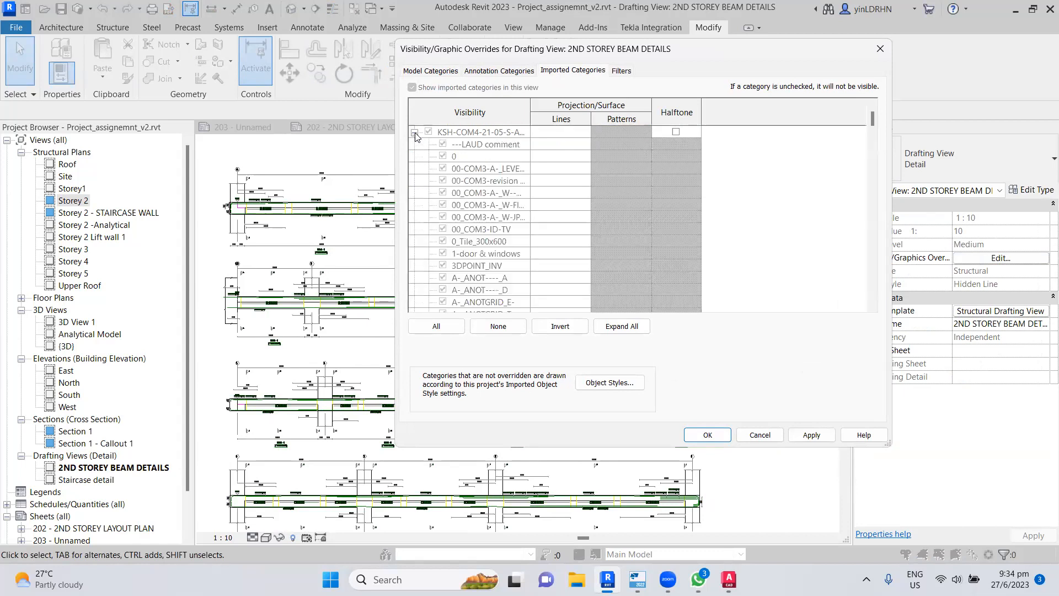
left_click(414, 132)
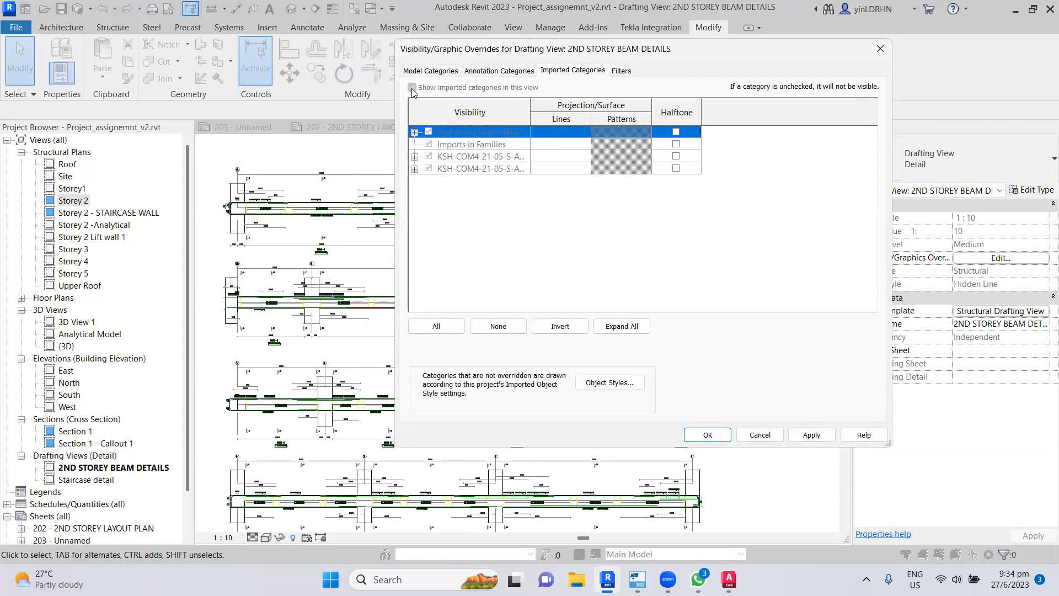
left_click(520, 72)
left_click(442, 74)
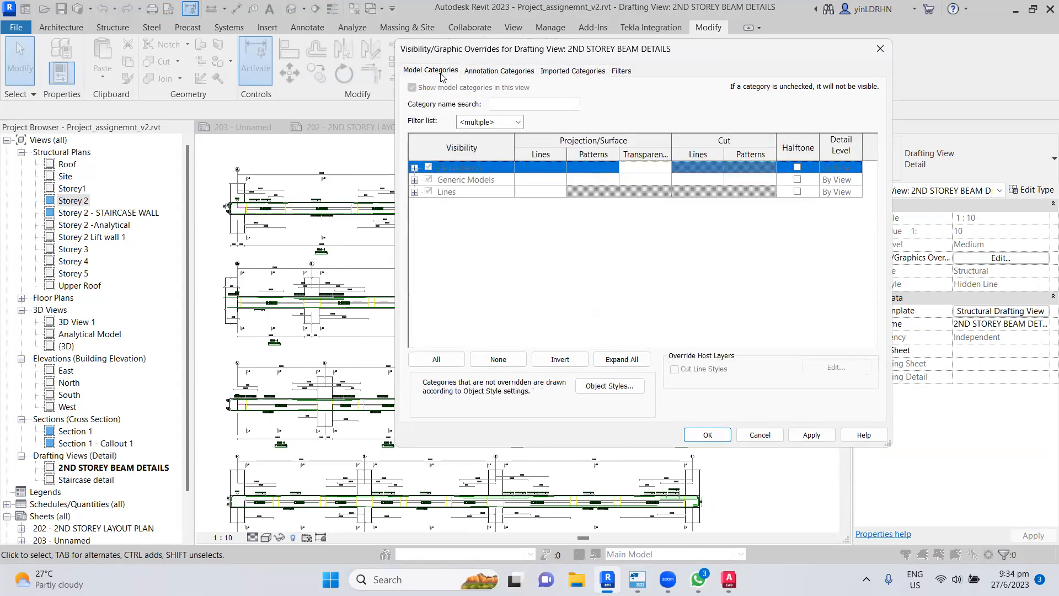
left_click(811, 435)
left_click(761, 435)
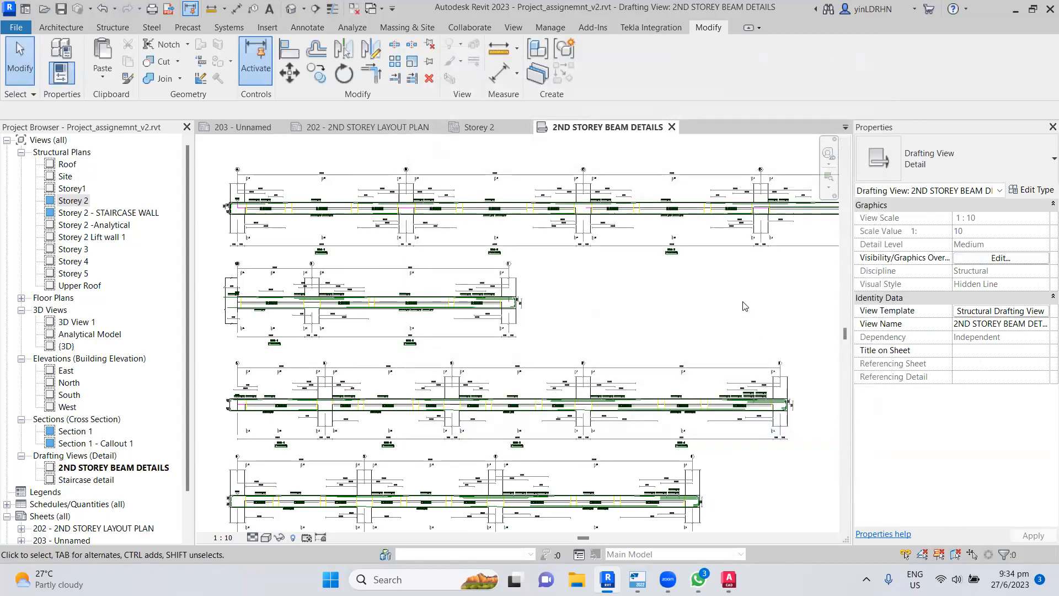
- Check the beam details view's annotation, imported category and filter overrides once more, and cancel without changes
left_click(1001, 258)
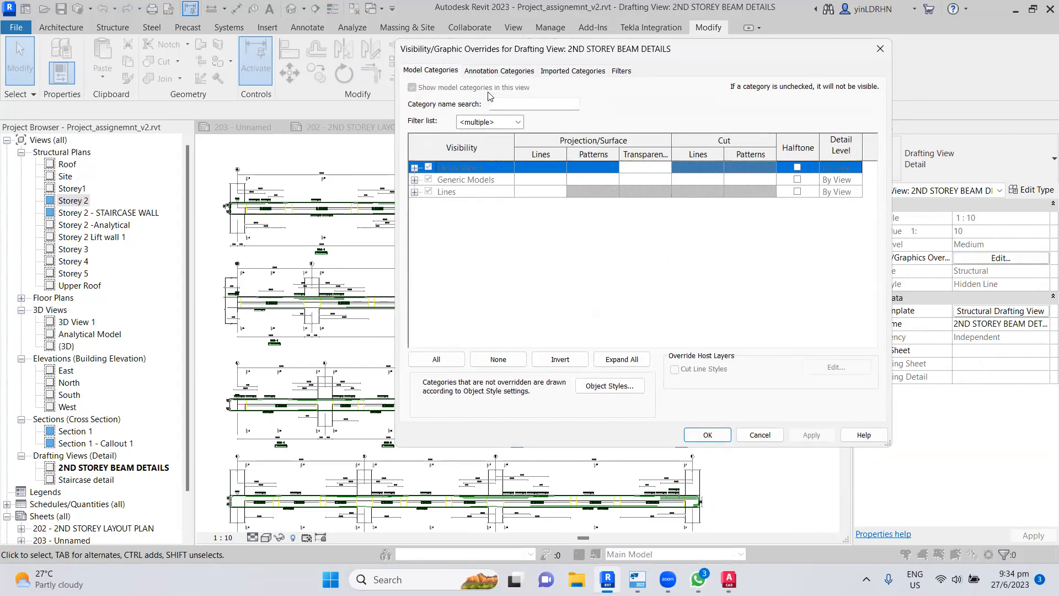
left_click(493, 72)
left_click(569, 72)
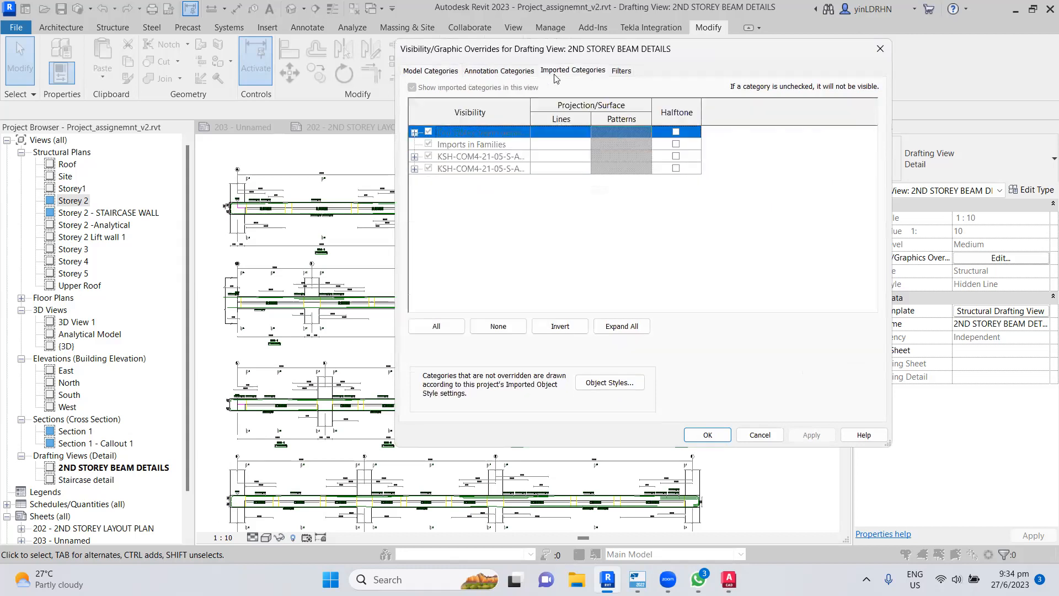
left_click(617, 72)
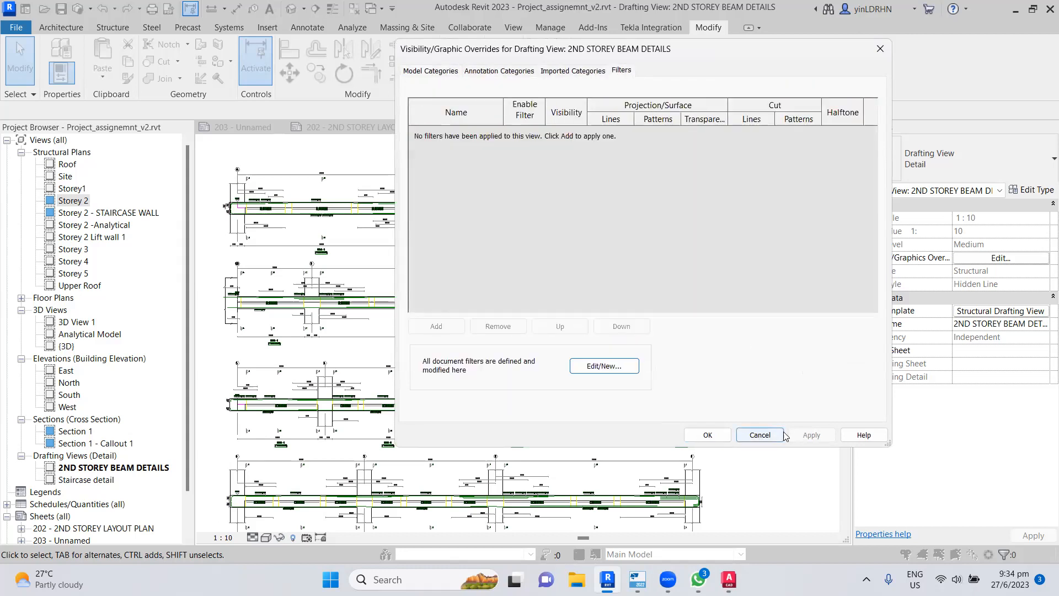
left_click(760, 435)
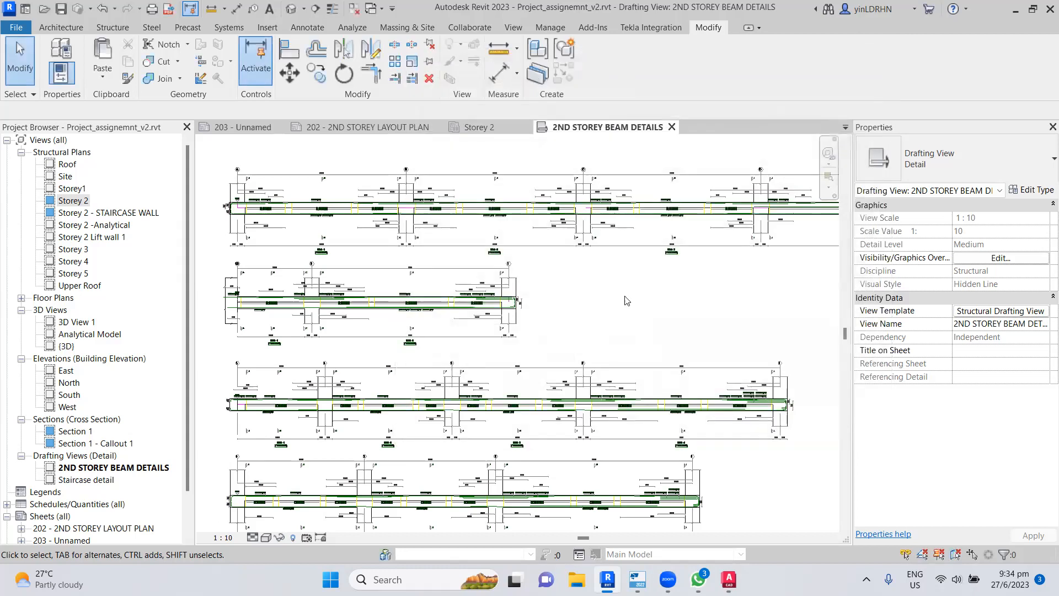
- Hide the still-visible KSH-COM4-21-05 CAD import in the Storey 2 structural plan through its visibility/graphic overrides
left_click(479, 127)
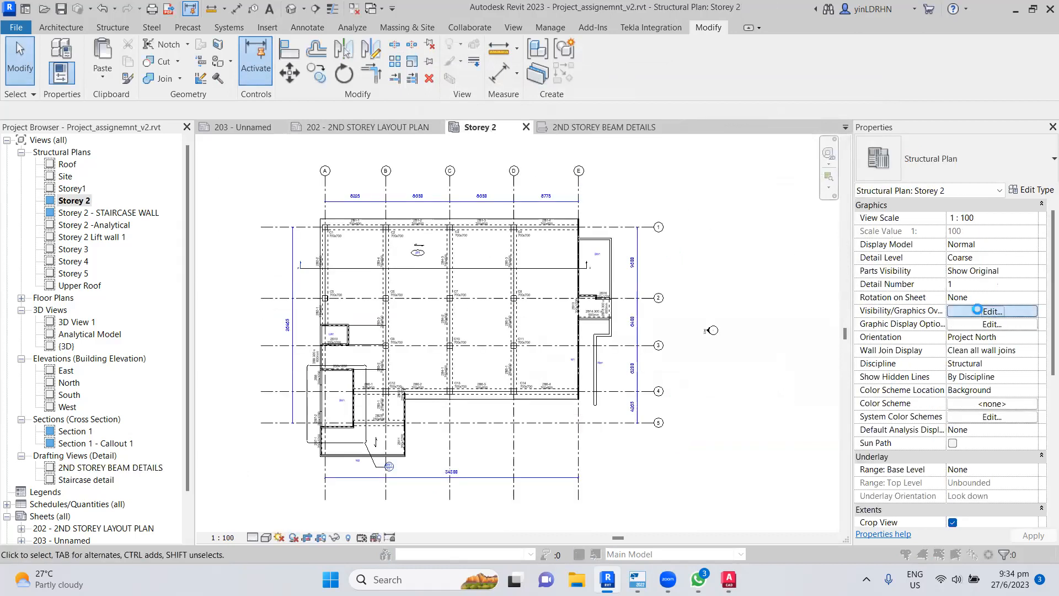
left_click(991, 311)
left_click(643, 72)
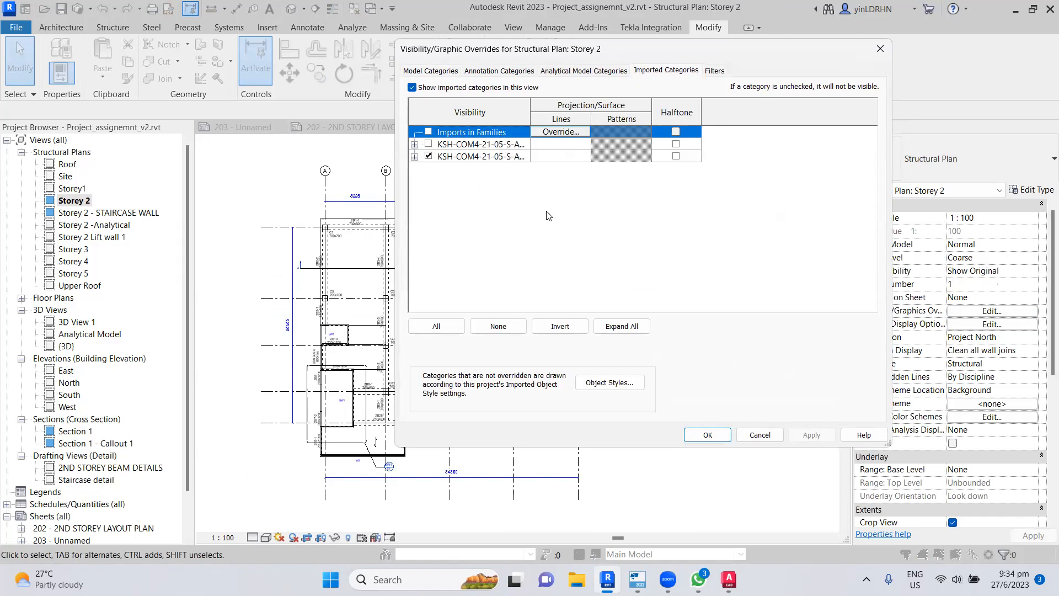
left_click(428, 157)
left_click(414, 158)
left_click(417, 133)
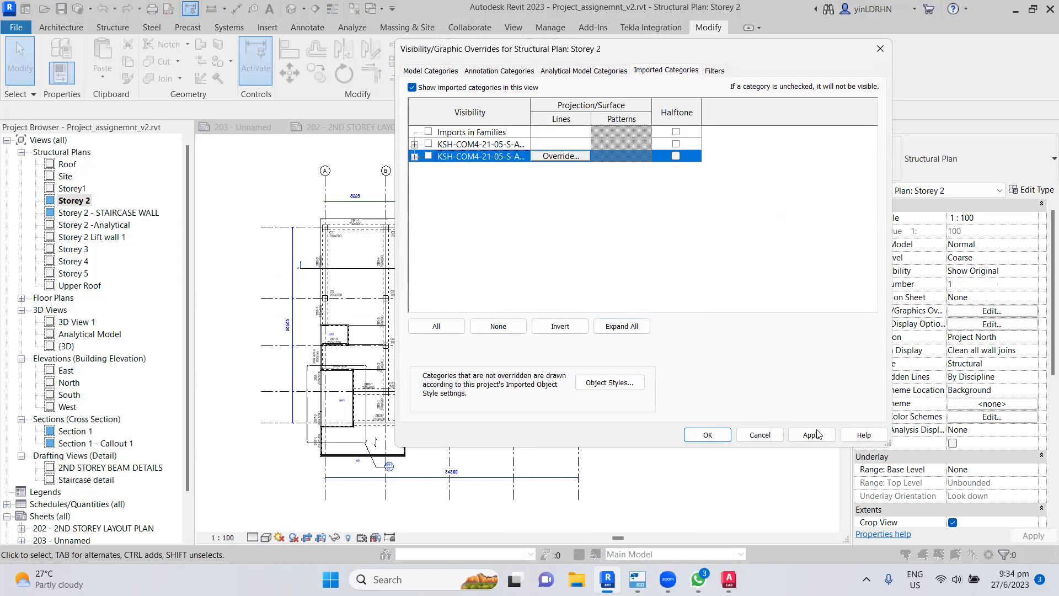
left_click(708, 435)
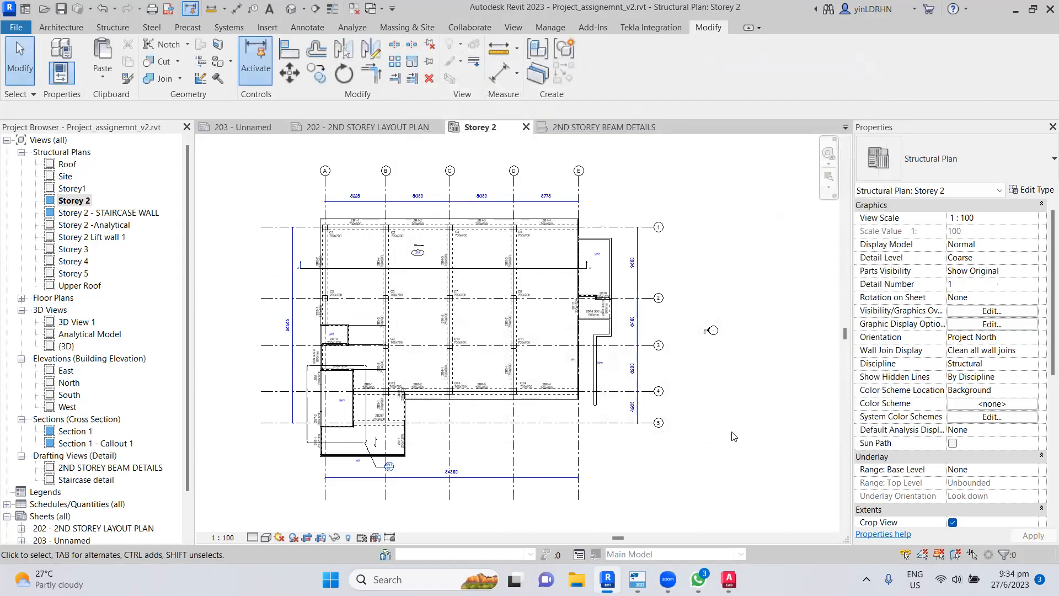
- Close the 2ND STOREY BEAM DETAILS drafting view and reopen it
left_click(616, 129)
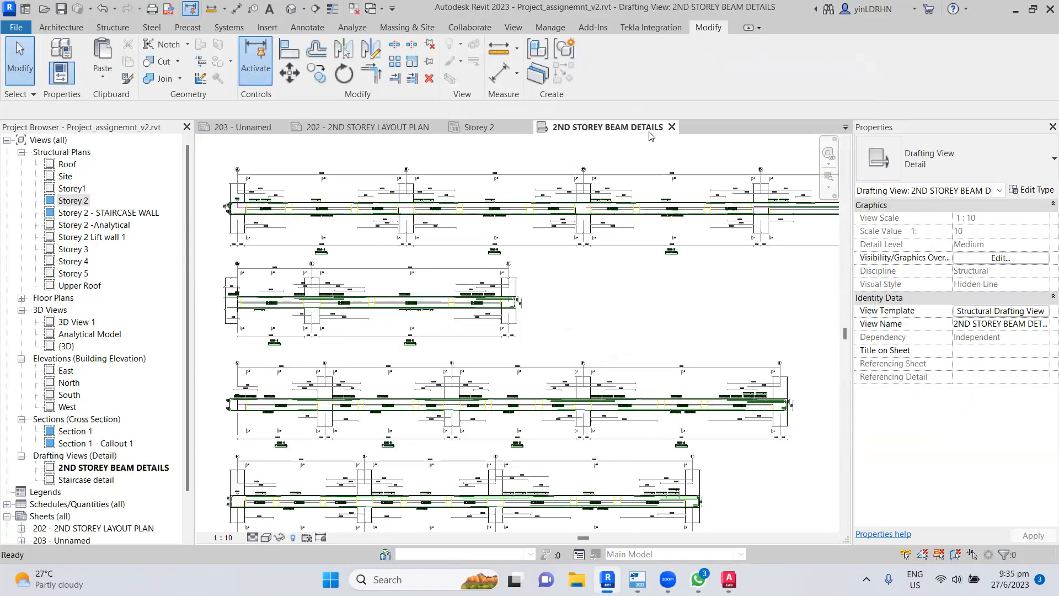
left_click(672, 127)
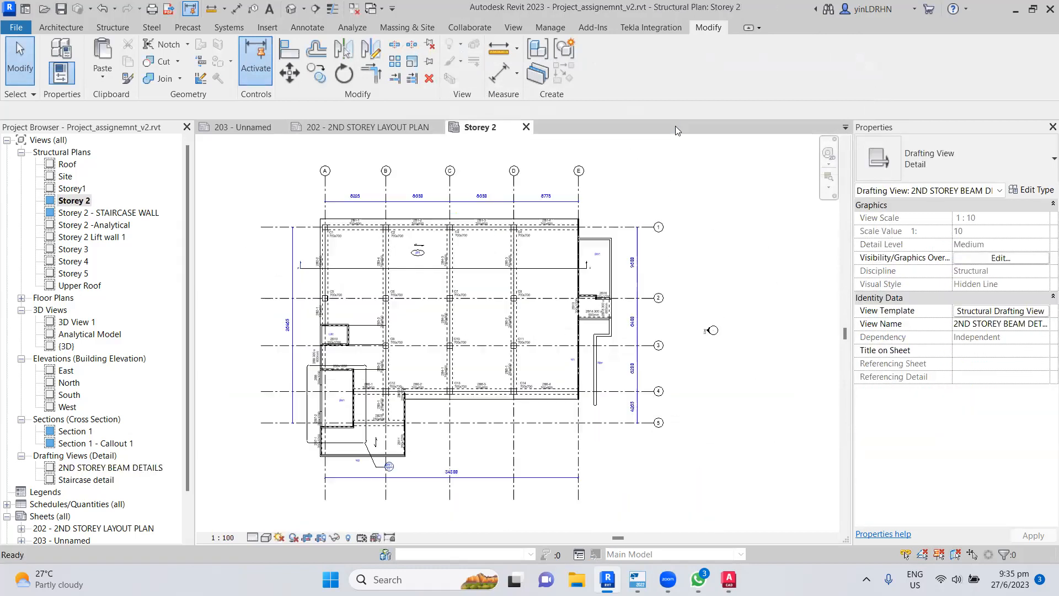
left_click(95, 469)
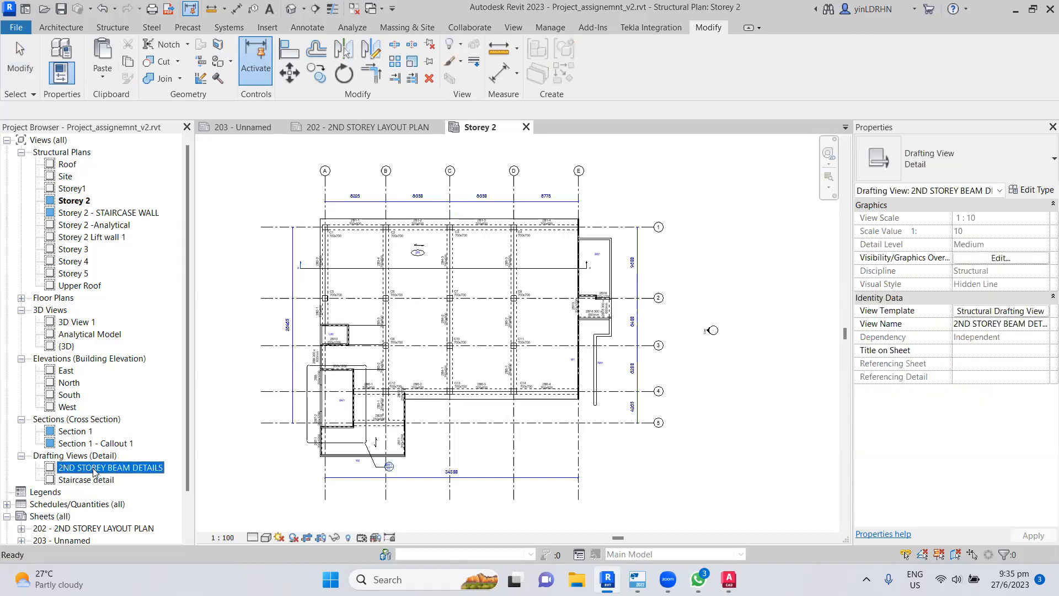
double_click(94, 469)
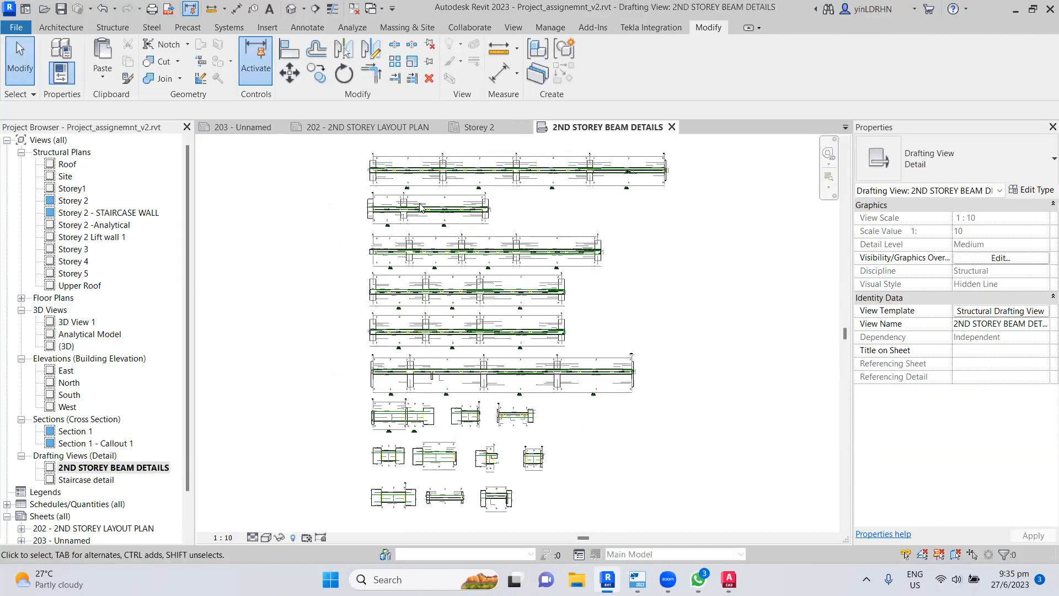
- Examine the CAD layers listed under the first import in the beam details view's visibility overrides, and cancel without changes
left_click(965, 259)
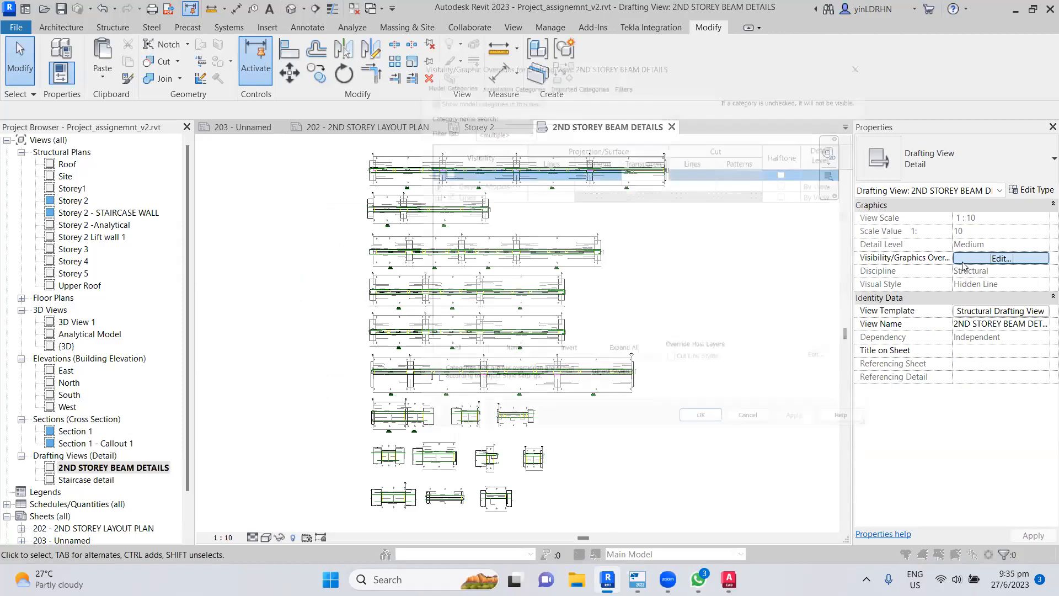
left_click(580, 71)
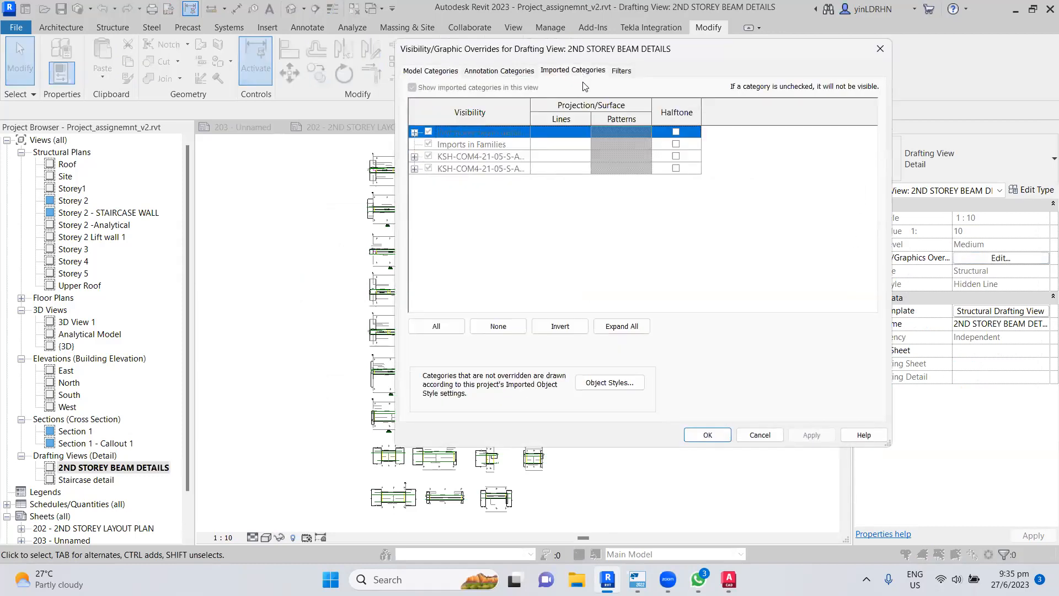
left_click(414, 132)
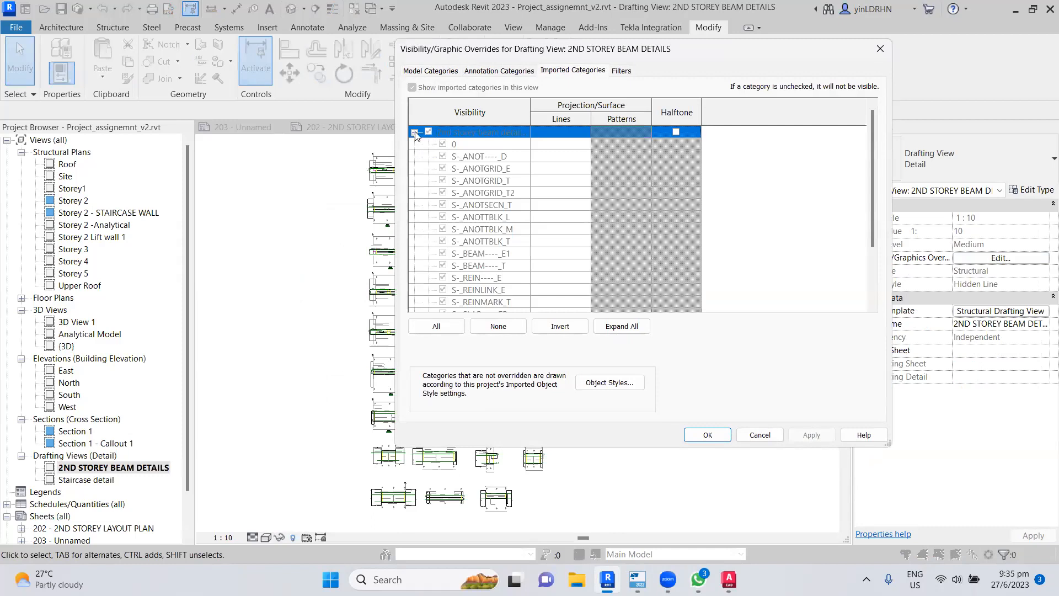
left_click(415, 132)
left_click(781, 435)
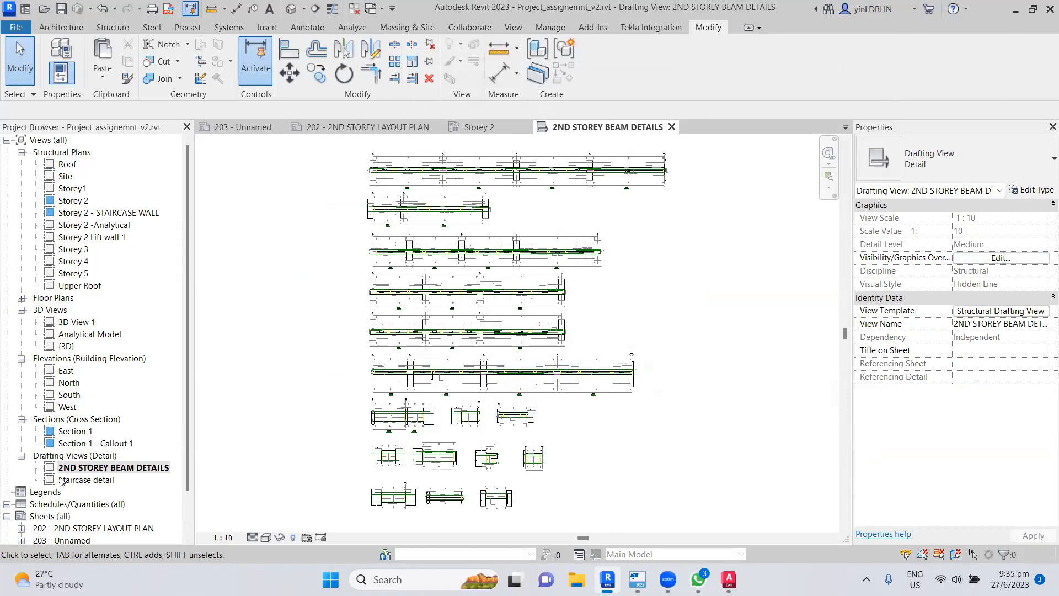
left_click(78, 455)
right_click(80, 453)
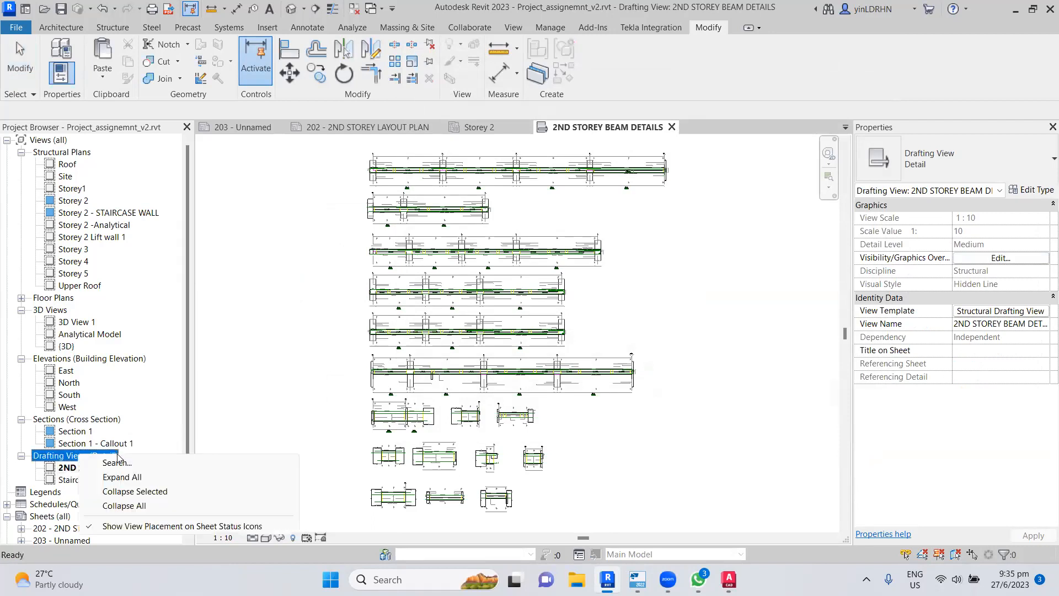
left_click(275, 412)
left_click(92, 455)
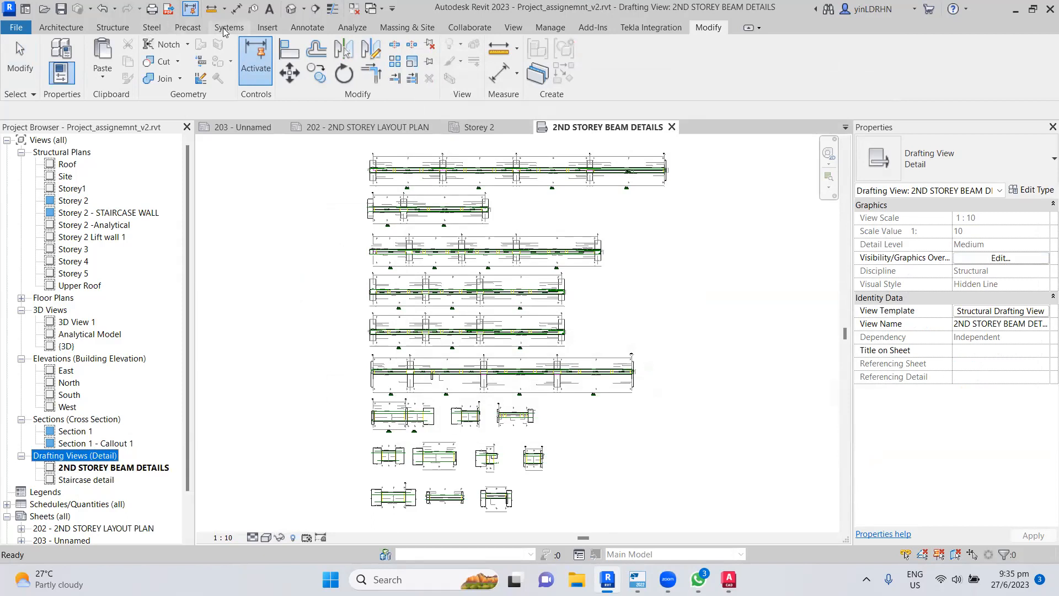
- Create a new drafting view at 1 : 100 scale with the default name Drafting 1
left_click(515, 28)
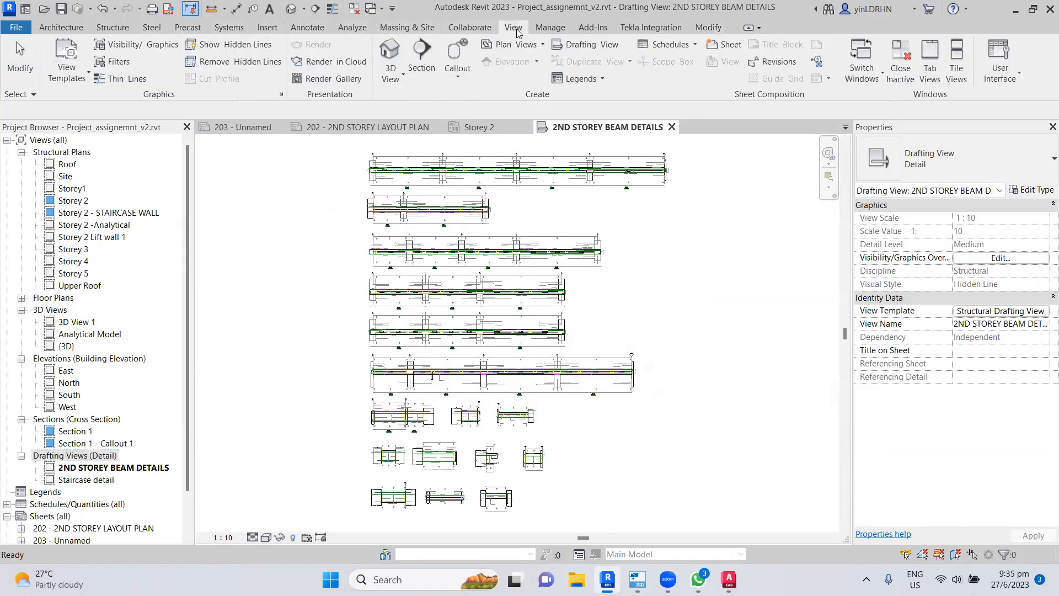
left_click(586, 44)
left_click(551, 285)
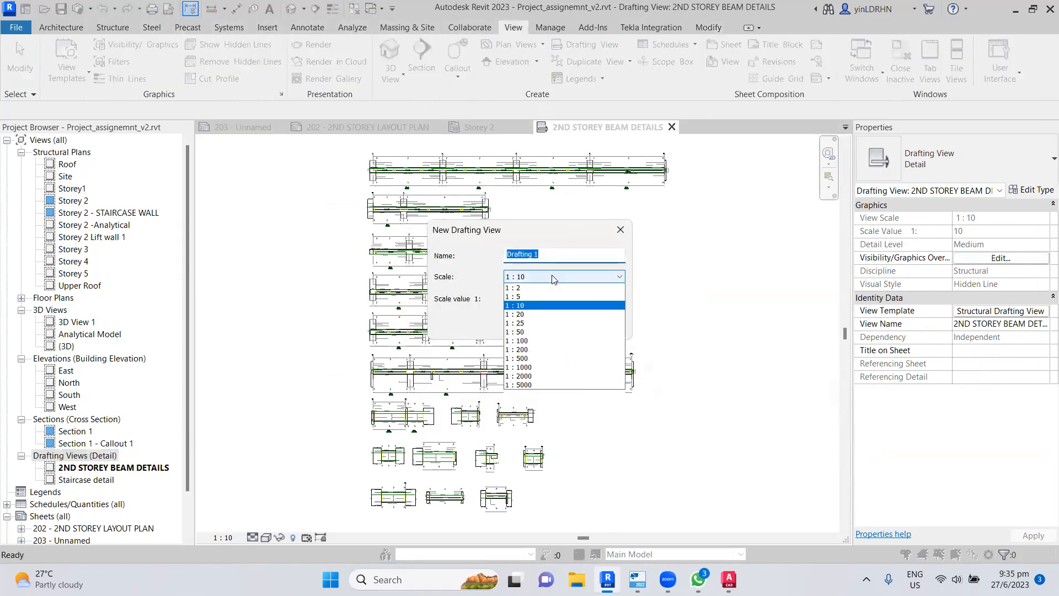
left_click(533, 353)
left_click(551, 277)
left_click(538, 358)
left_click(528, 324)
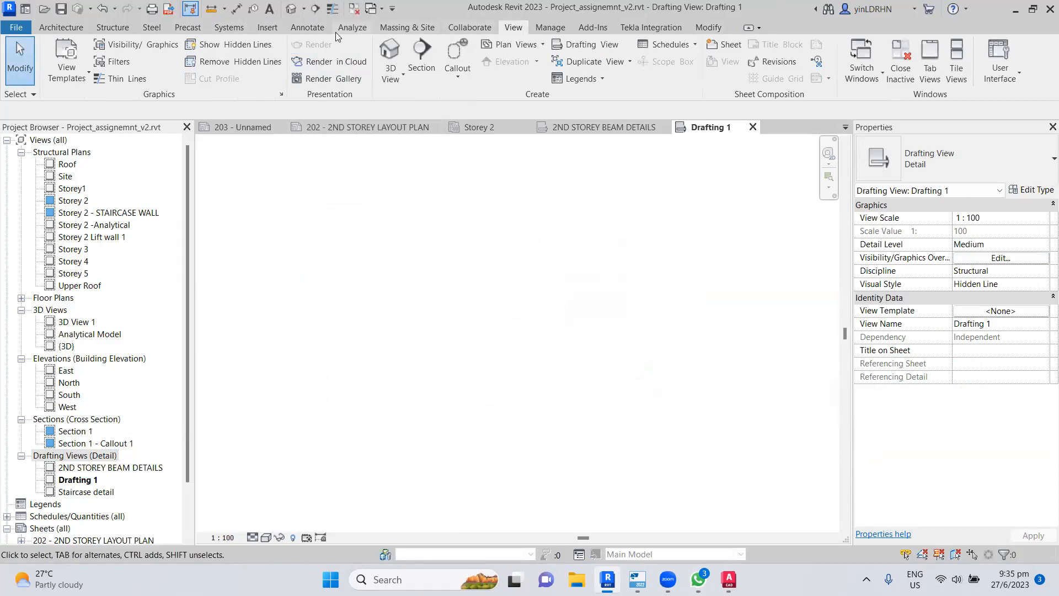
- Import 2nd storey beam details.dwg into the Drafting 1 view with preserved colors and all layers, and save the project
left_click(265, 29)
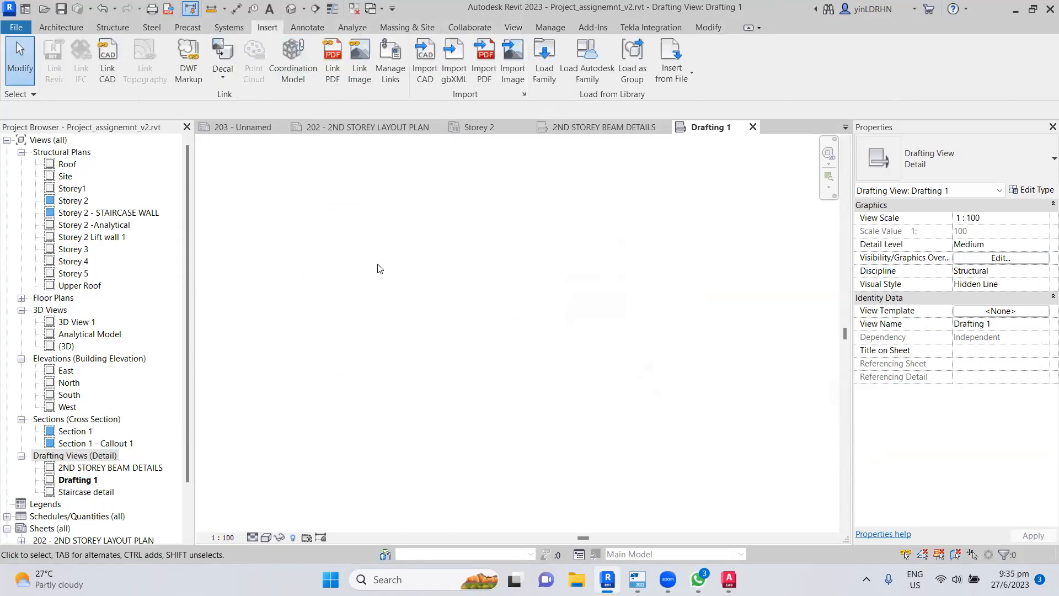
left_click(425, 58)
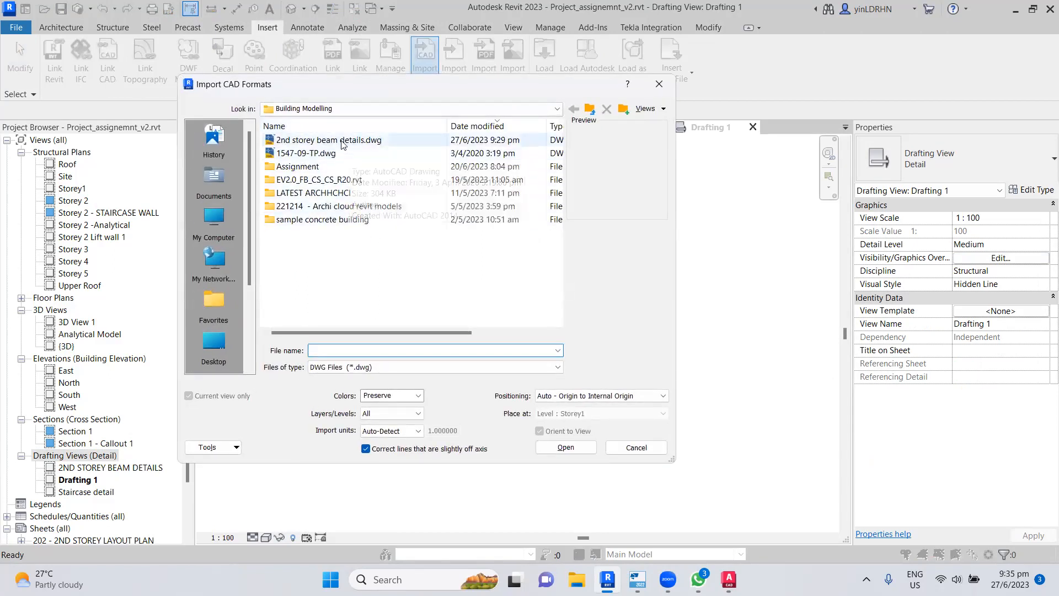
left_click(358, 140)
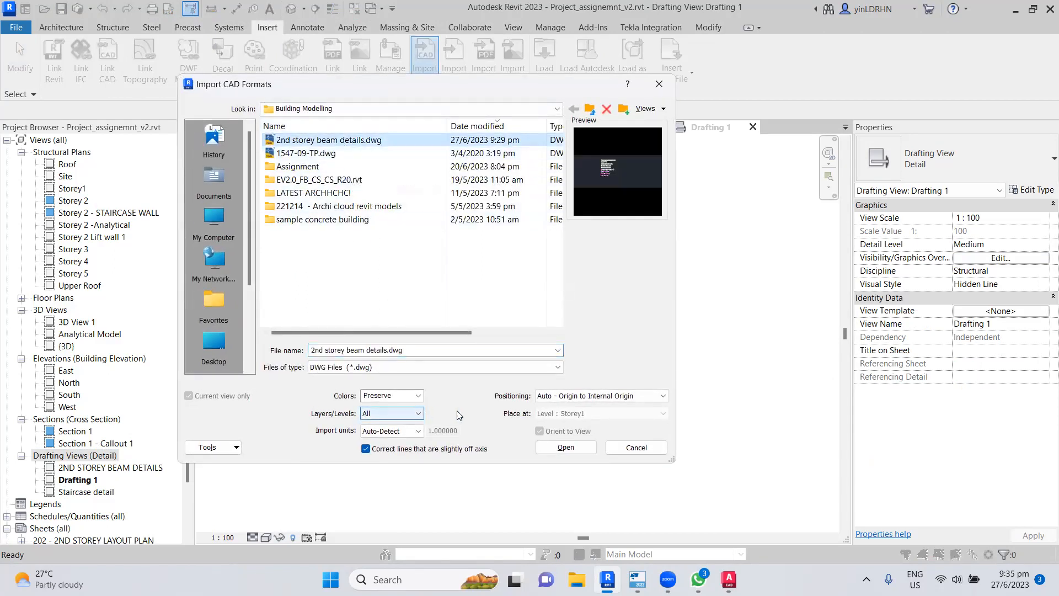
left_click(566, 450)
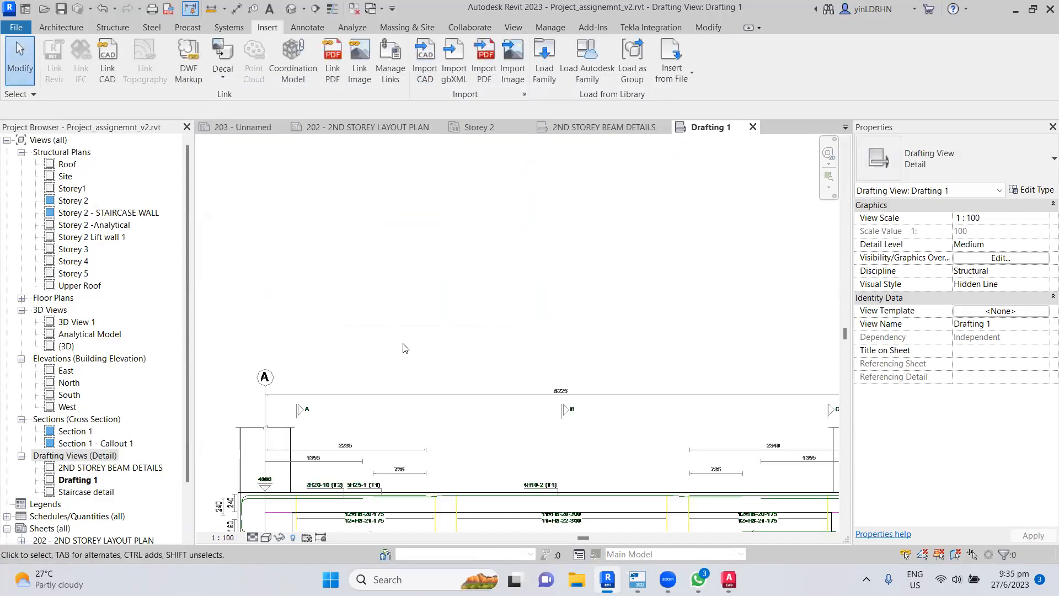
scroll(395, 262, "down", 2)
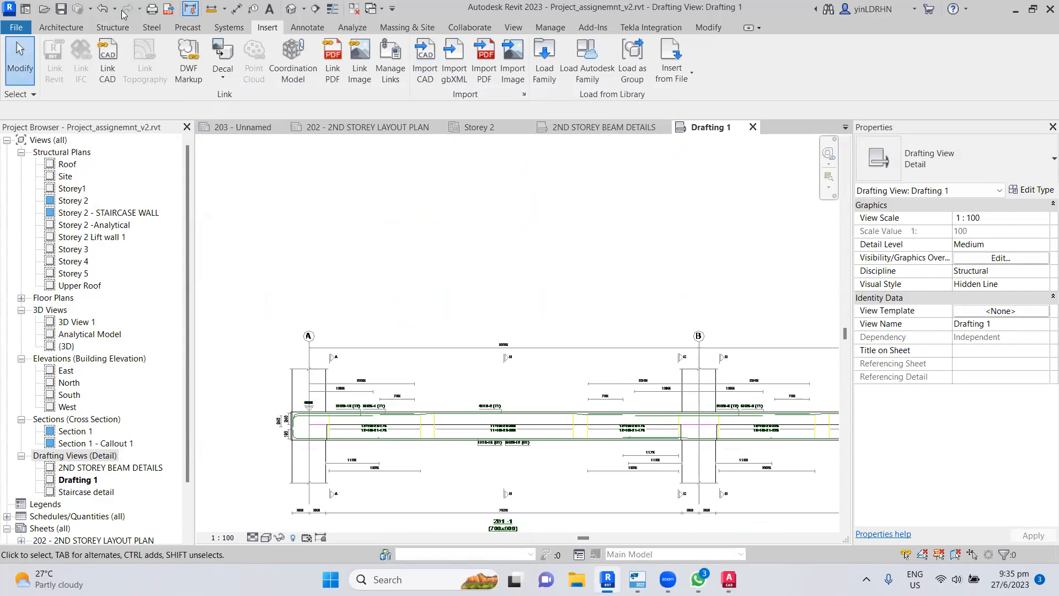
left_click(62, 8)
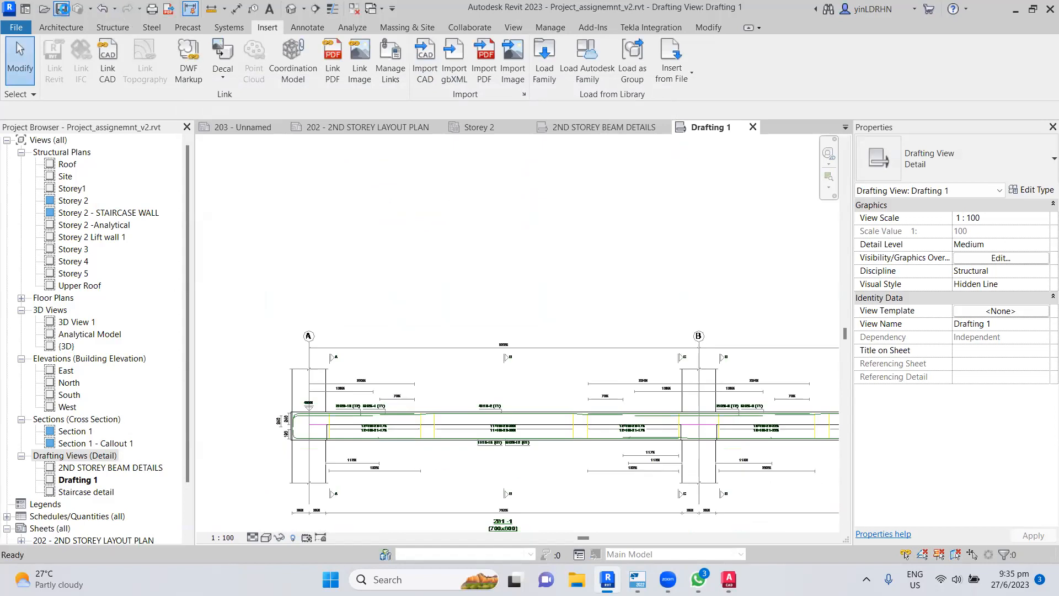
scroll(364, 216, "down", 2)
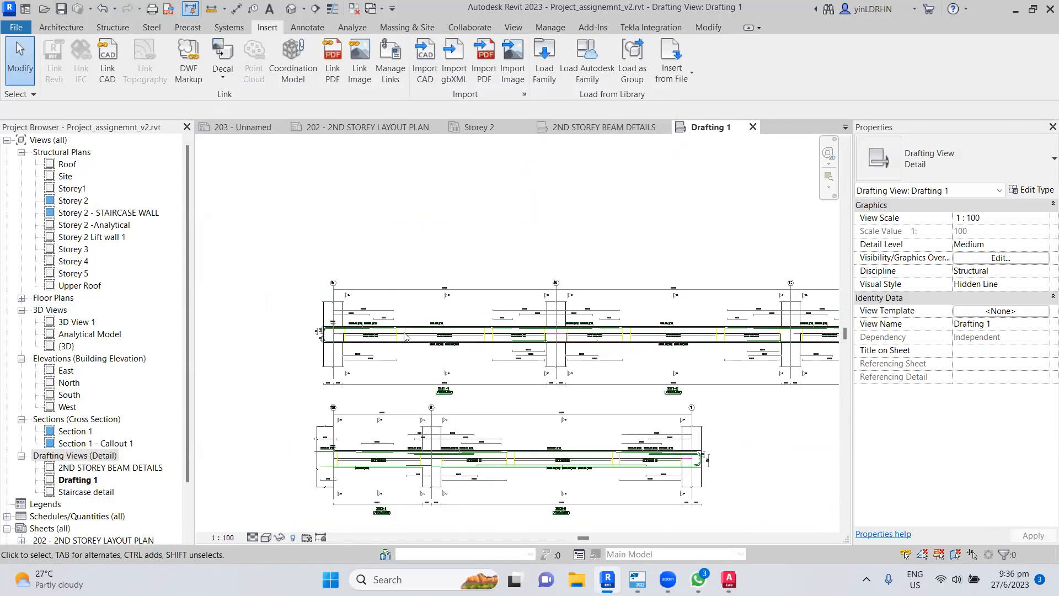
- Check Manage Links for linked Revit, IFC and CAD files in the project, and cancel without changes
scroll(429, 262, "down", 1)
middle_click_drag(607, 359, 507, 320)
scroll(507, 320, "down", 2)
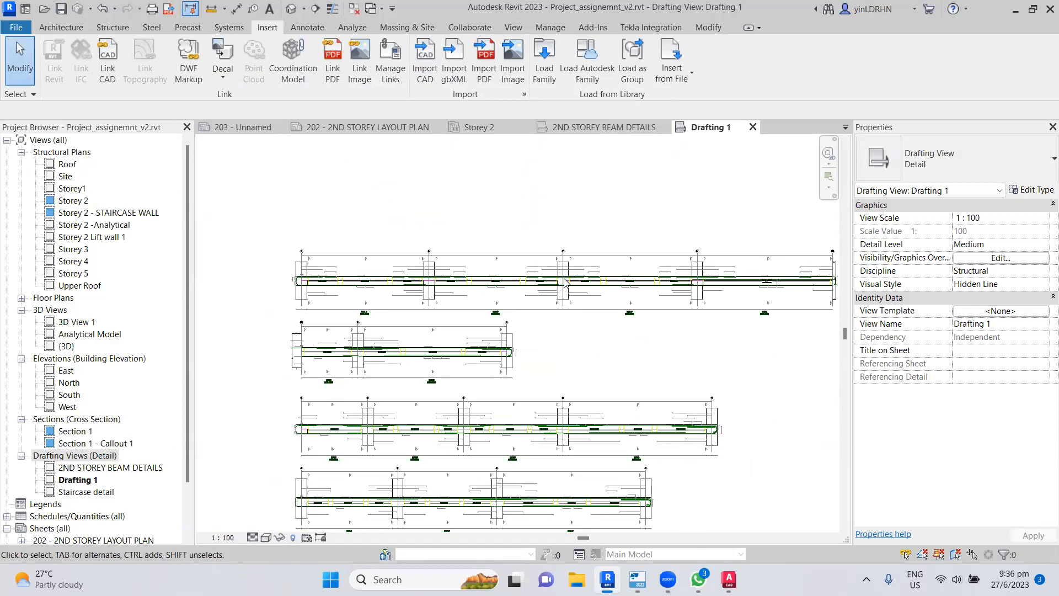
left_click(391, 58)
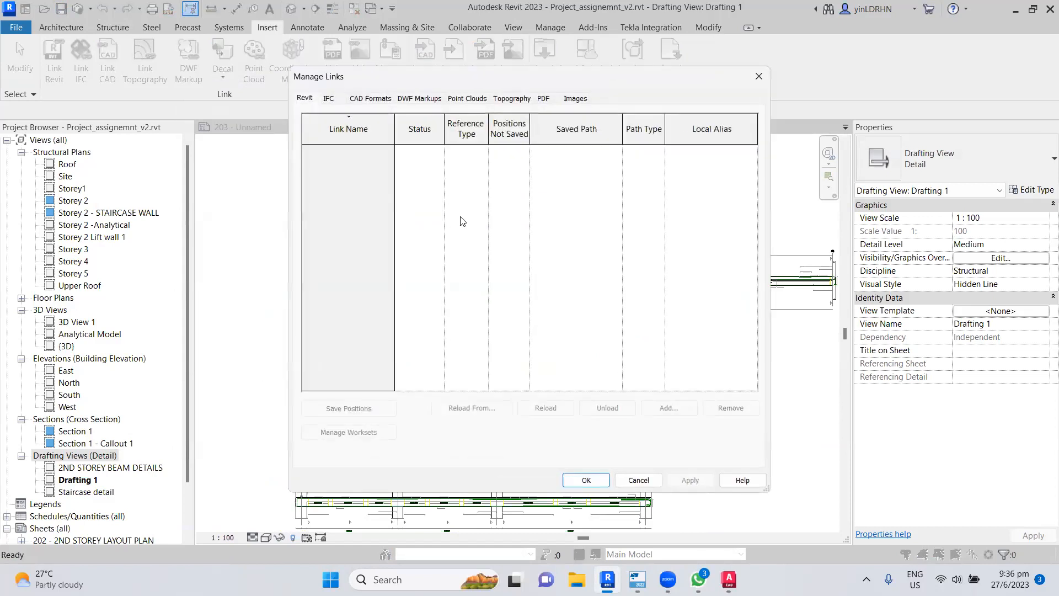
left_click(382, 100)
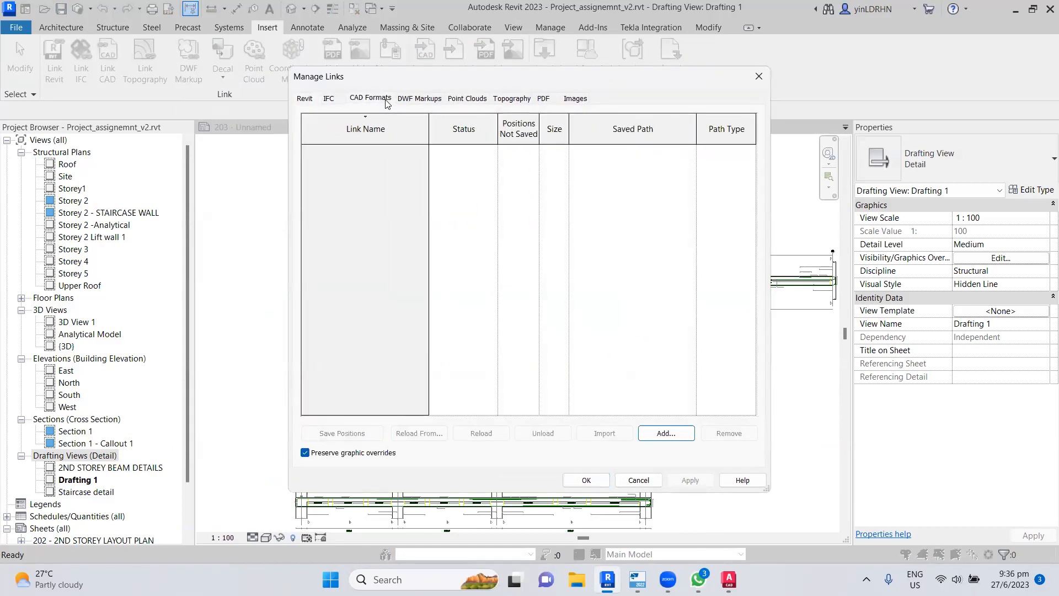
left_click(330, 100)
left_click(305, 100)
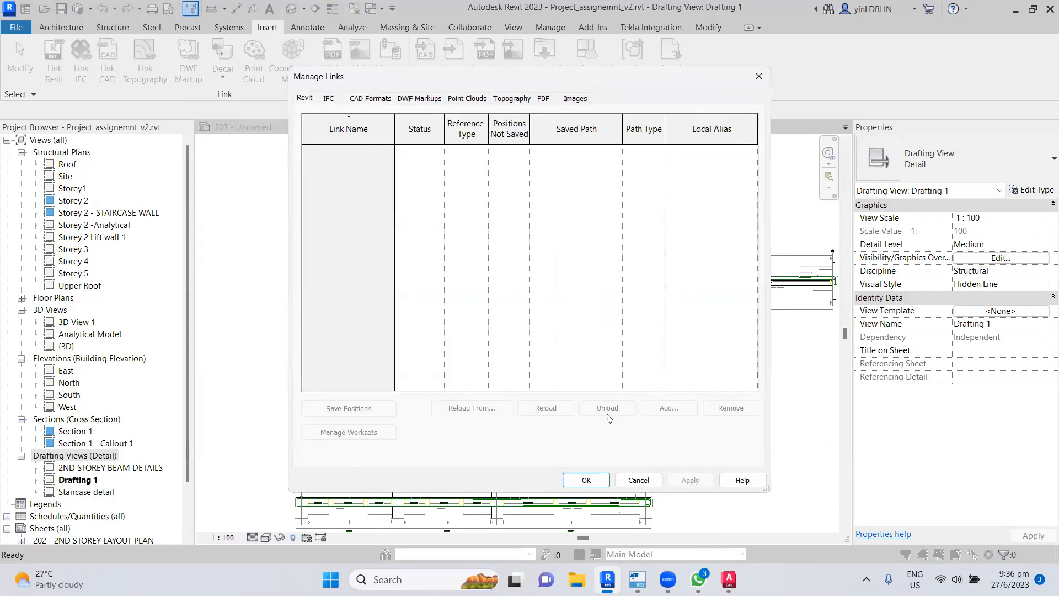
left_click(639, 480)
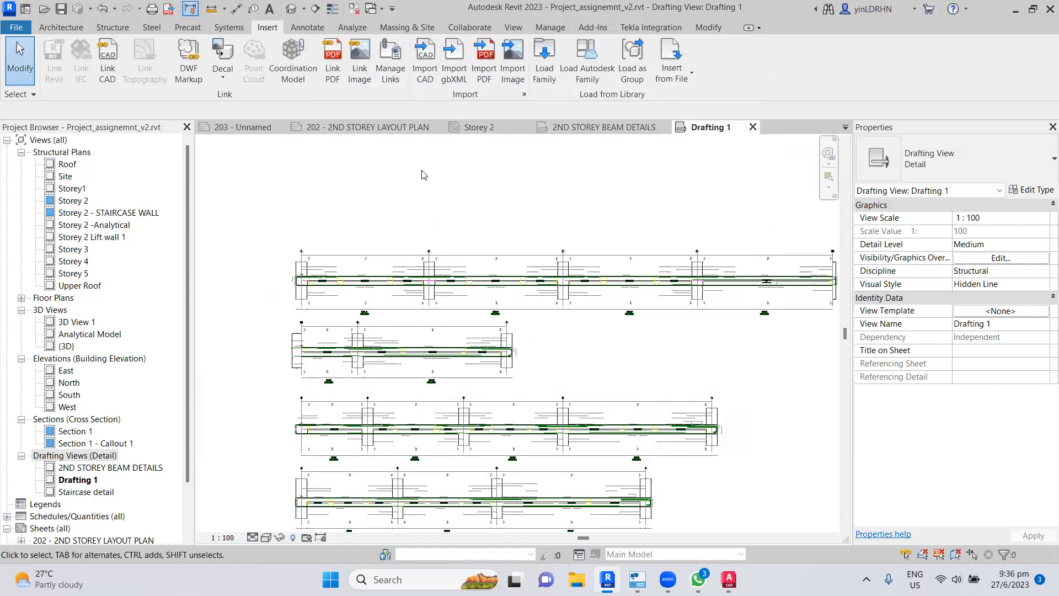
- Inspect the line graphics override of the 2nd storey beam details import in the Drafting 1 visibility overrides, without changing it
left_click(1001, 257)
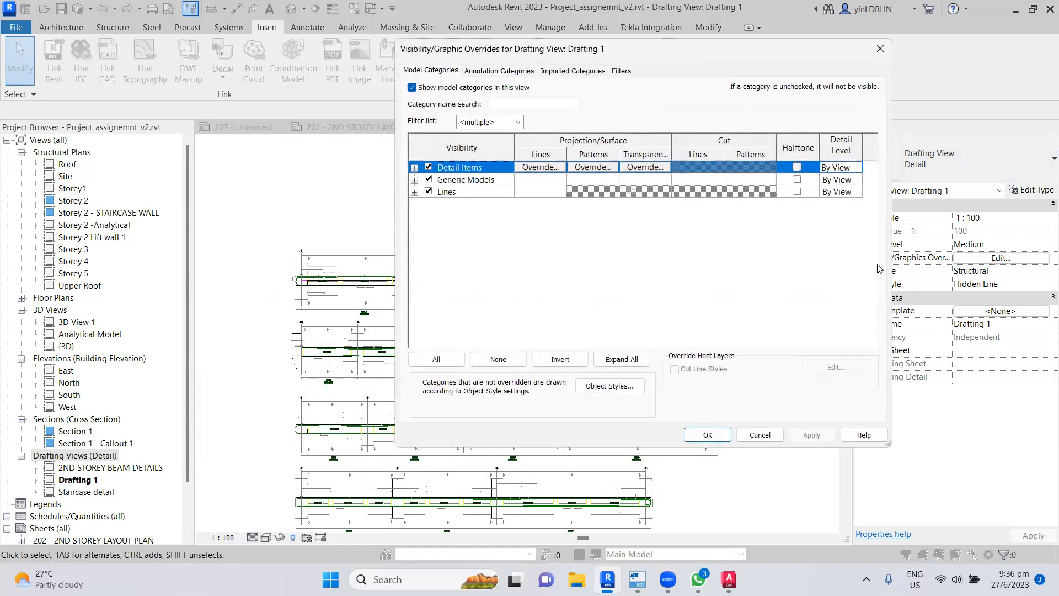
left_click(572, 71)
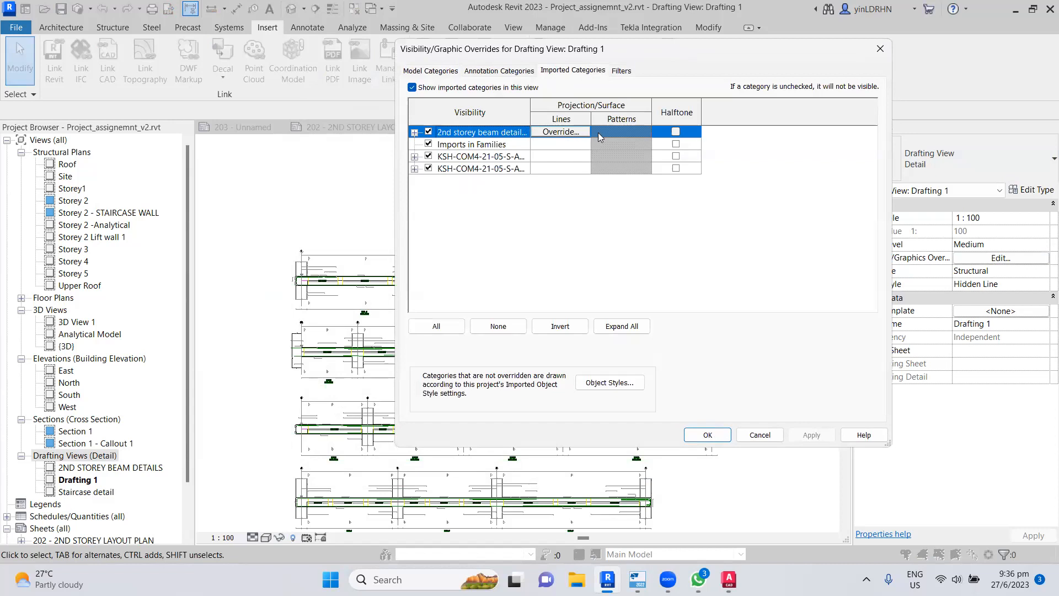
left_click(568, 133)
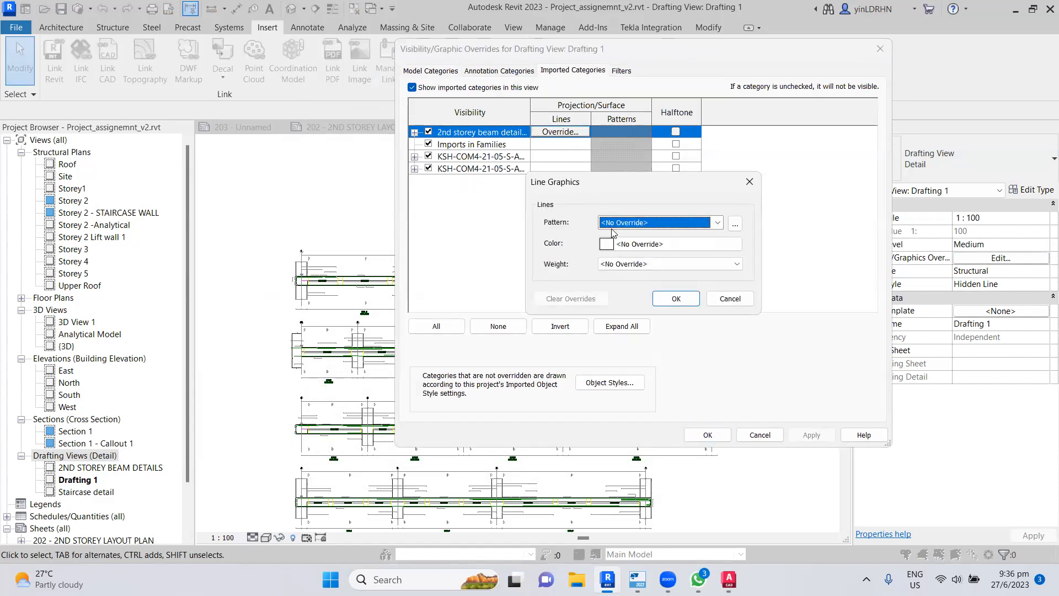
left_click(718, 299)
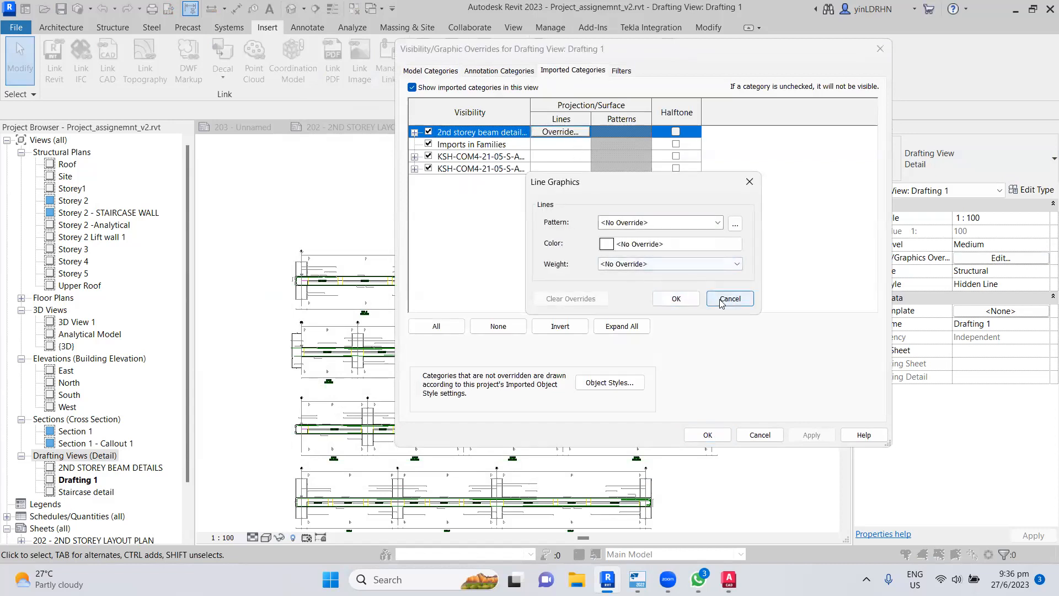
left_click(414, 133)
left_click(414, 133)
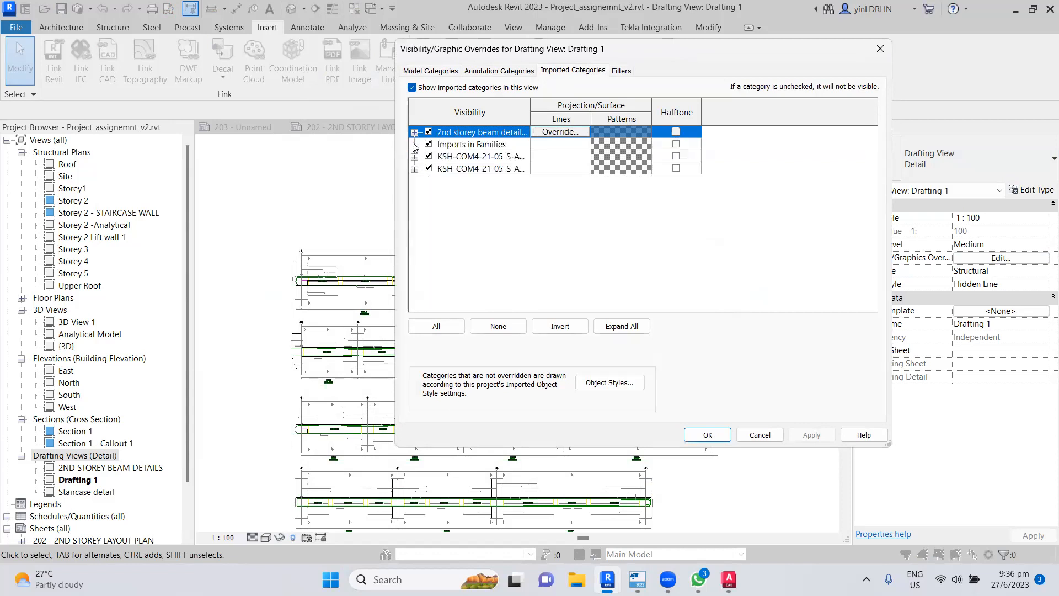
- Hide the two KSH-COM4-21-05 imported categories in the Drafting 1 view and apply the visibility overrides
left_click(429, 156)
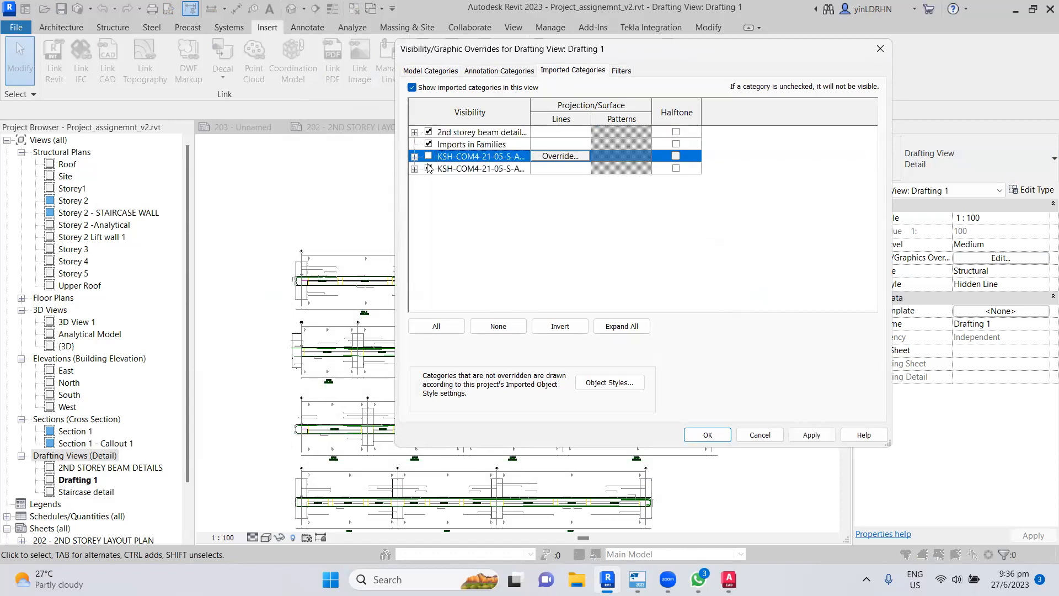
left_click(429, 168)
left_click(811, 435)
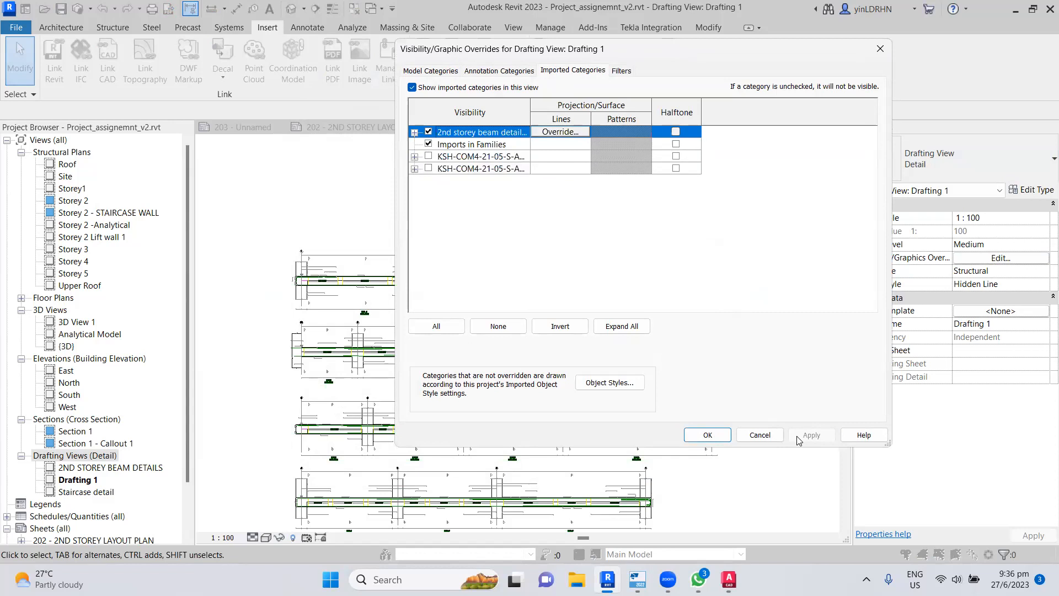
left_click(708, 436)
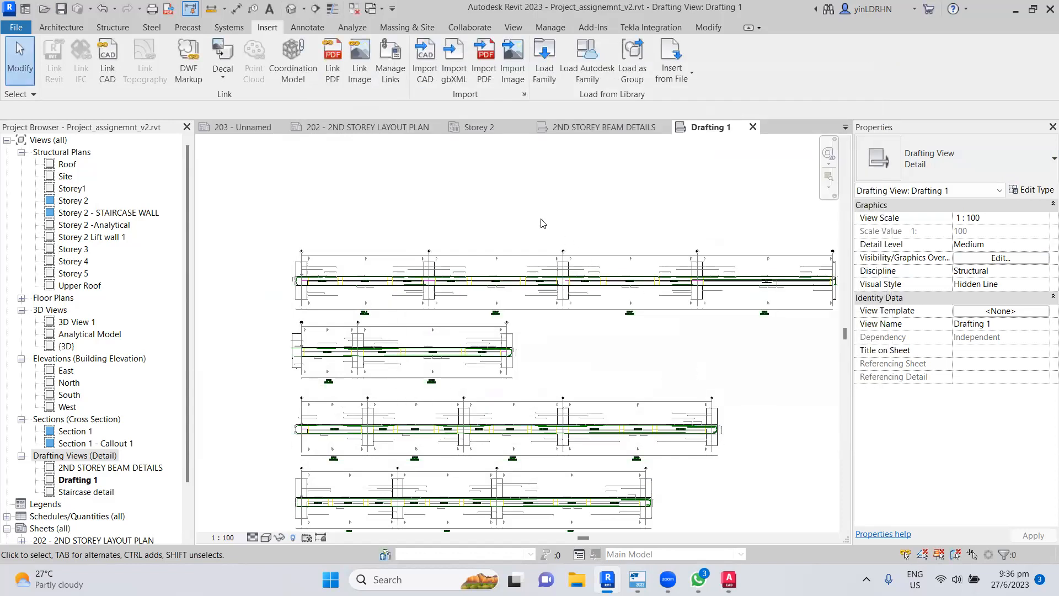
- Examine the imported beam elevations in the Drafting 1 view, from the full set to the first beam between grids A and B
scroll(507, 199, "down", 2)
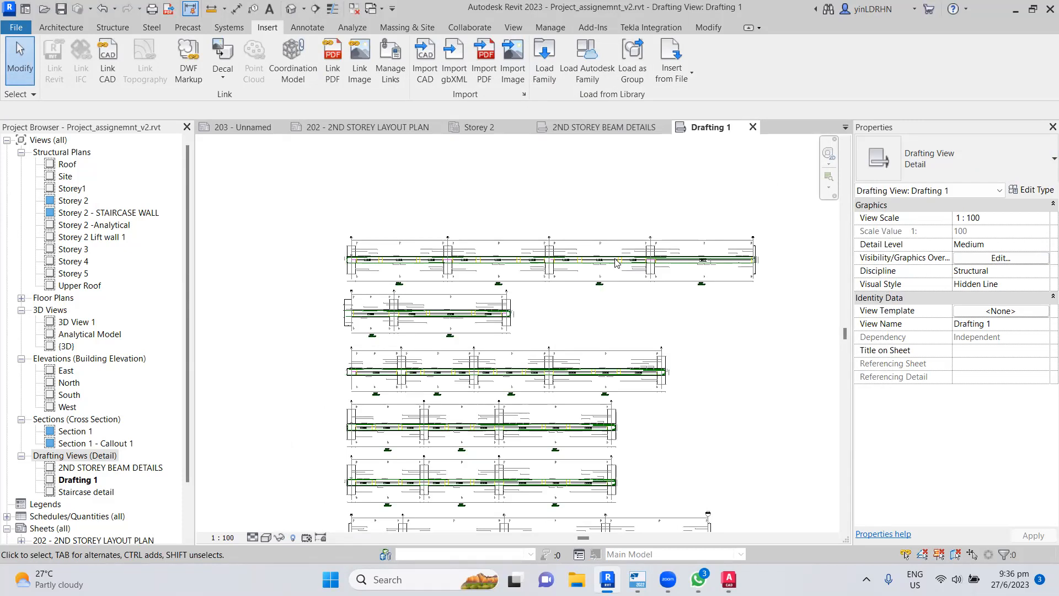
scroll(517, 255, "down", 2)
middle_click_drag(640, 409, 570, 313)
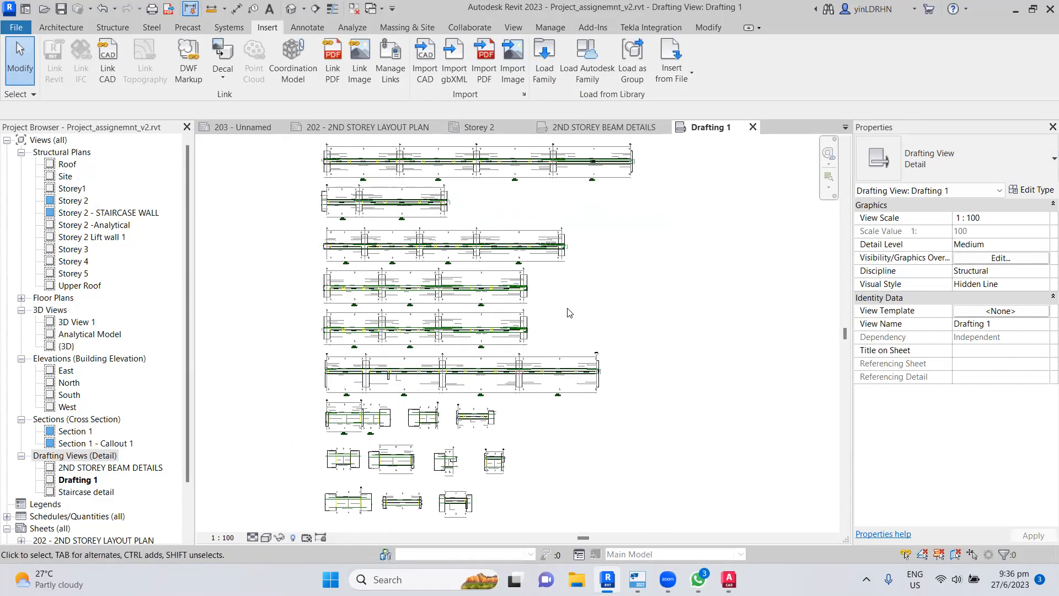
middle_click_drag(531, 366, 550, 396)
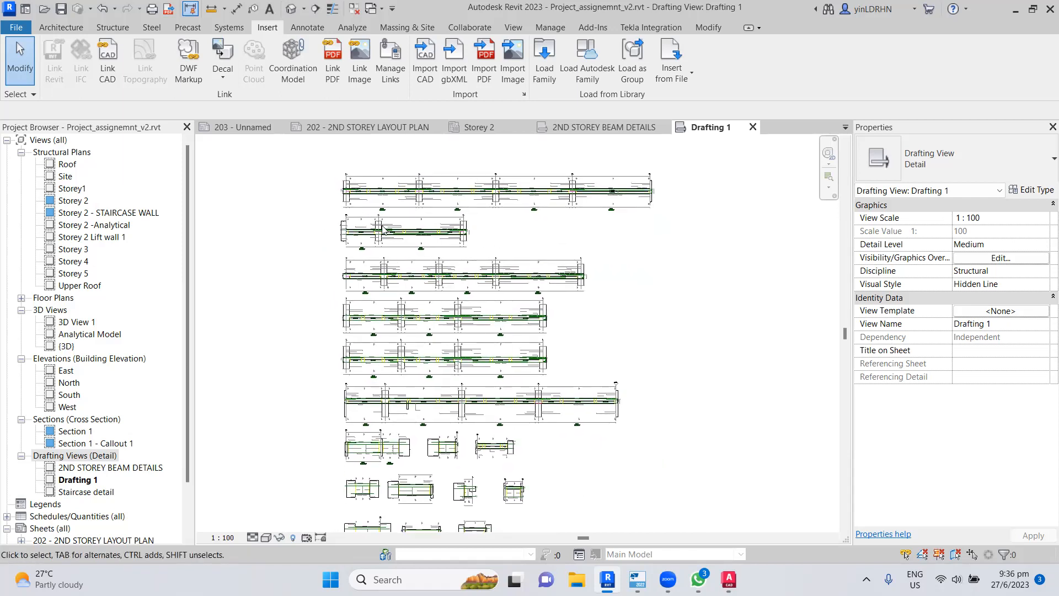
scroll(380, 224, "up", 4)
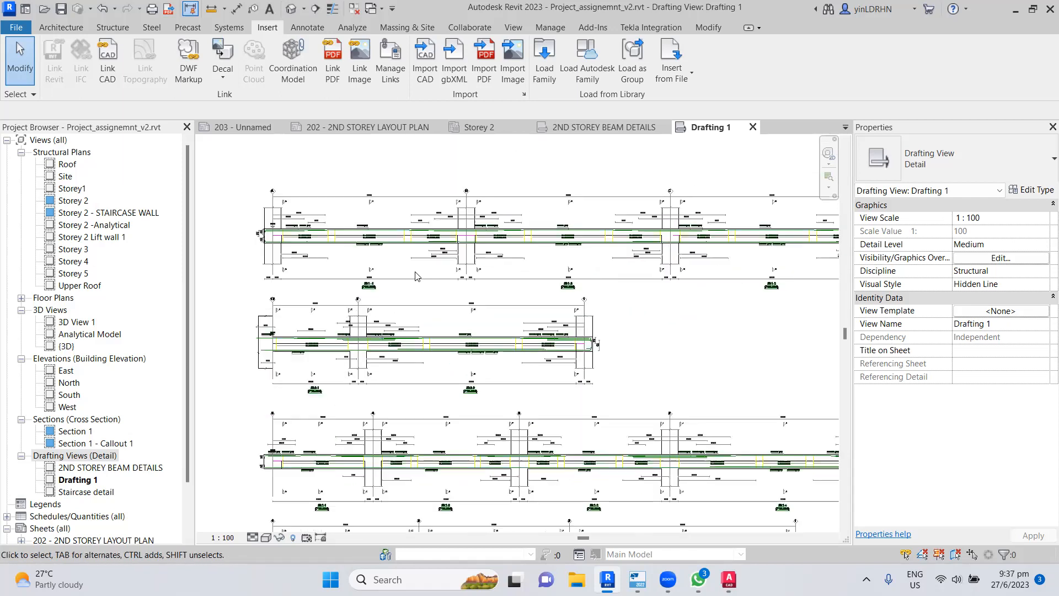
scroll(359, 221, "up", 2)
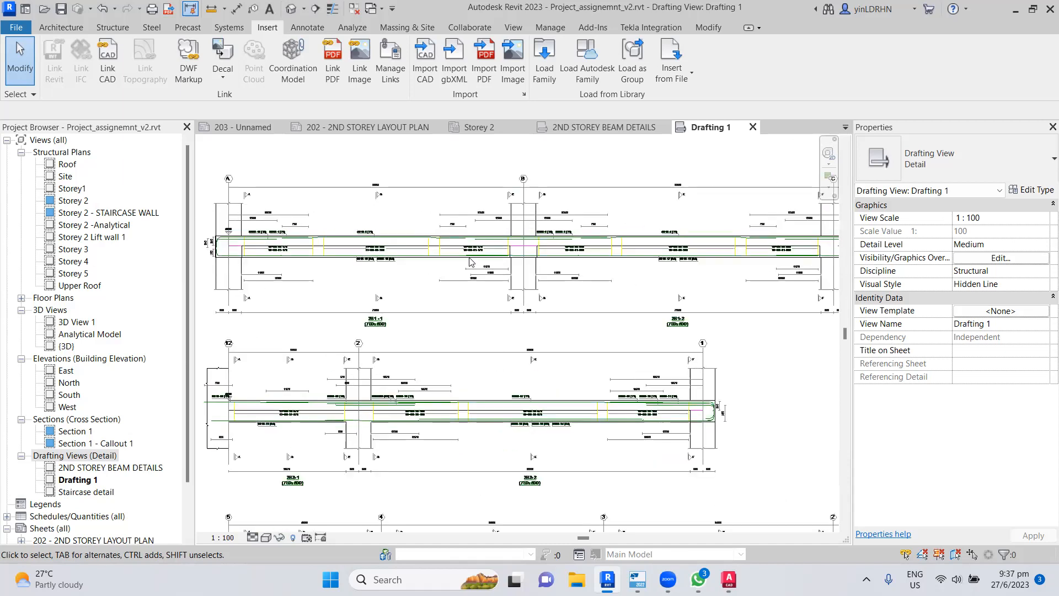
scroll(386, 251, "up", 2)
middle_click_drag(379, 249, 440, 252)
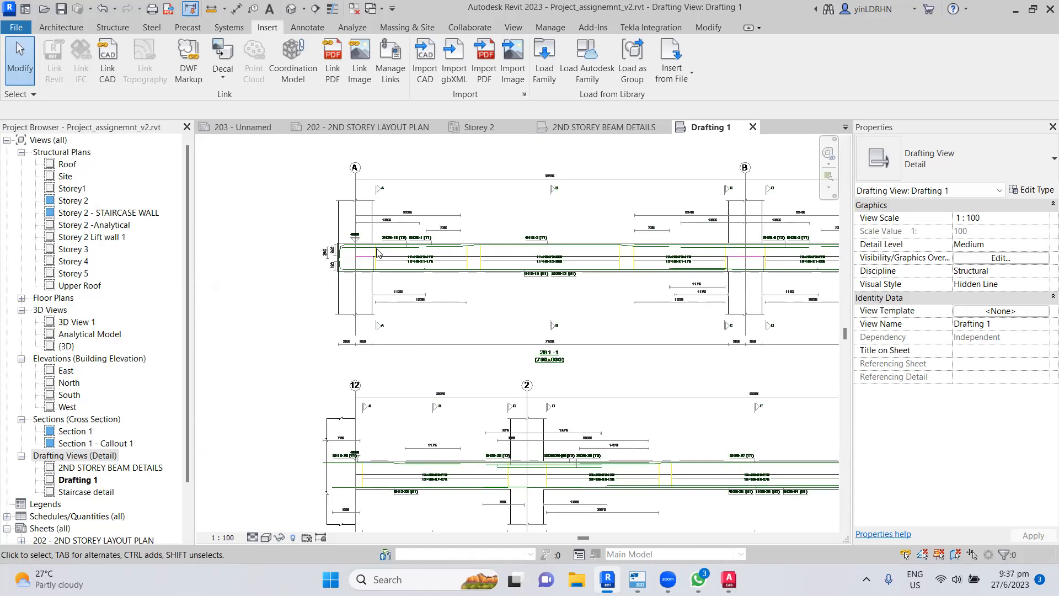
- Review the imported categories in the Drafting 1 visibility overrides and close the settings unchanged
left_click(1015, 259)
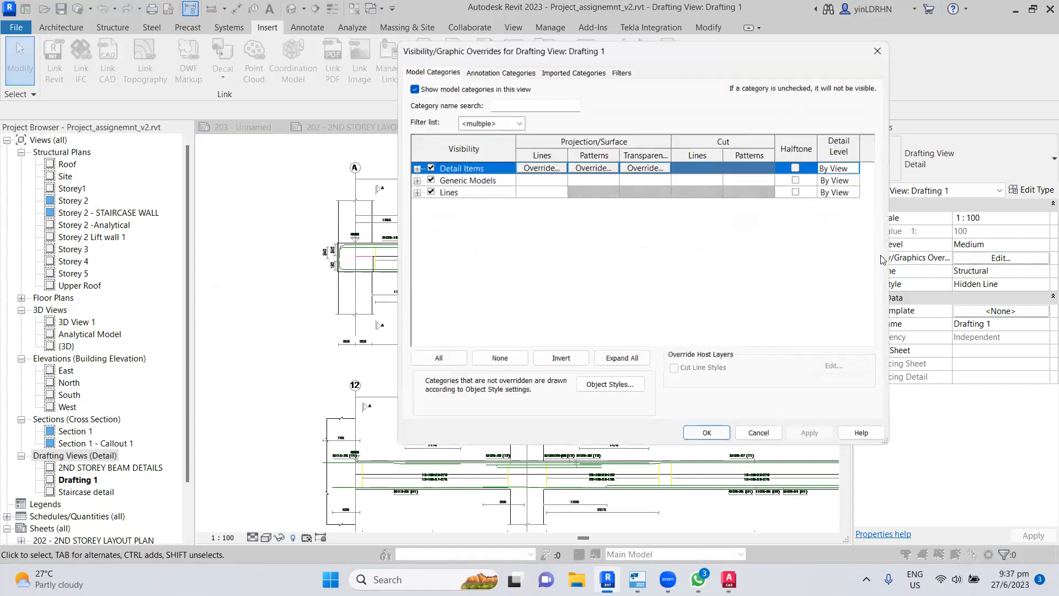
left_click(578, 74)
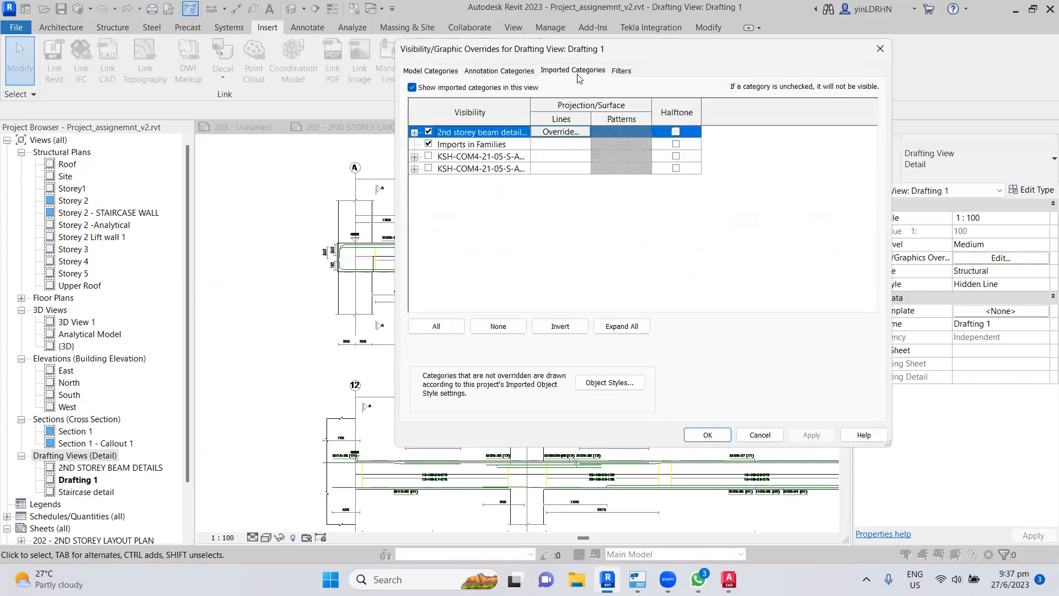
left_click(708, 435)
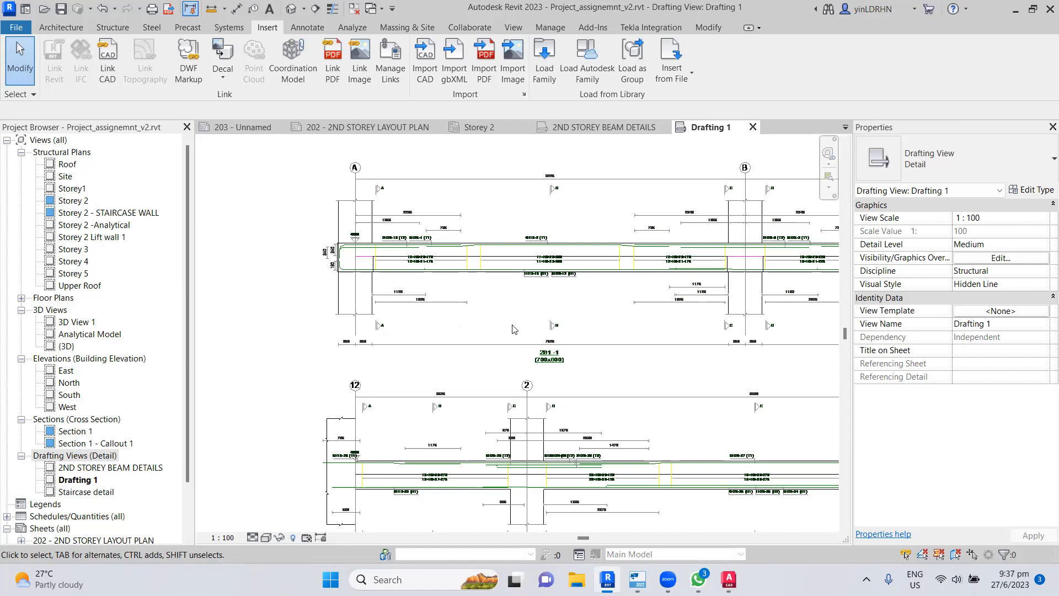
- Close the Drafting 1 view and save the project
scroll(513, 329, "down", 1)
scroll(607, 339, "down", 1)
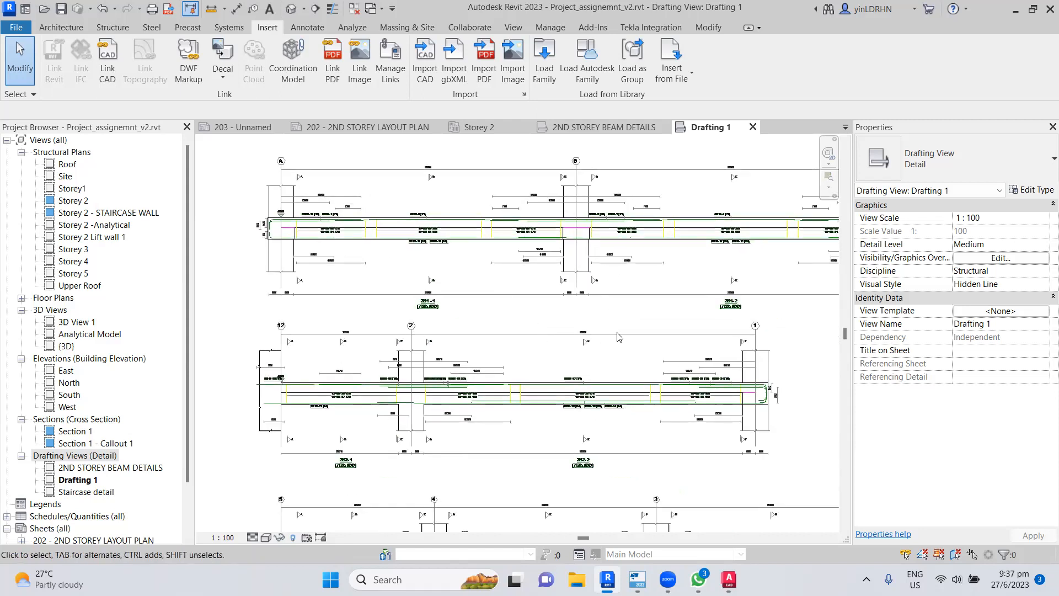
scroll(502, 293, "down", 3)
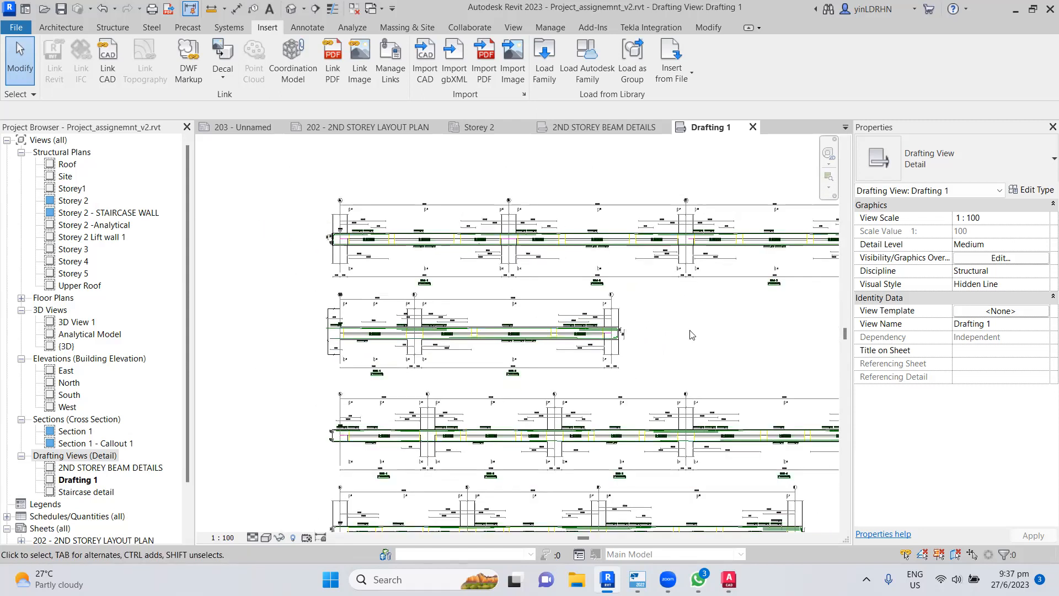
middle_click_drag(694, 338, 656, 321)
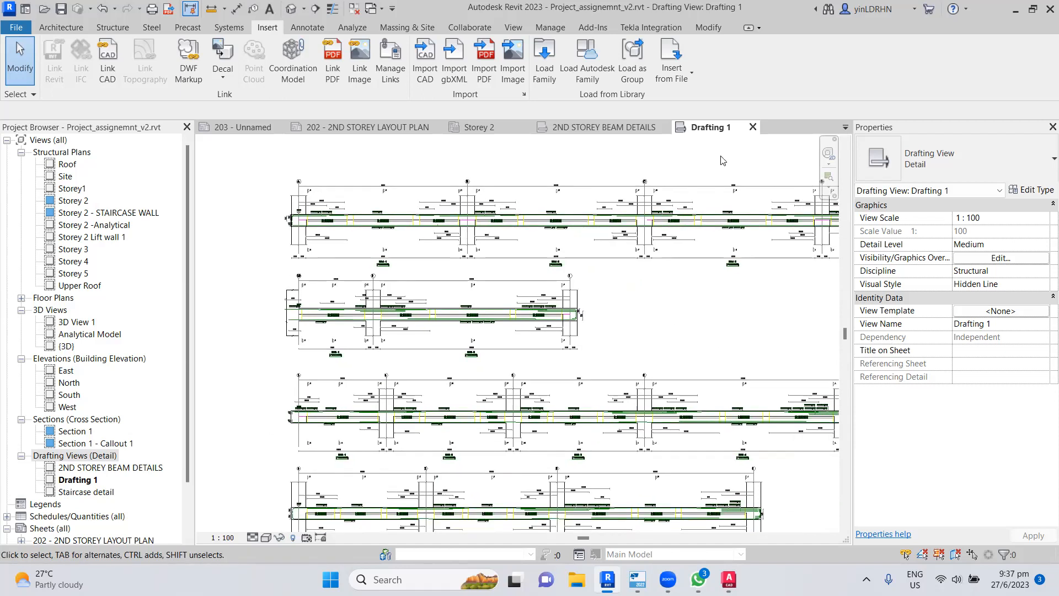
left_click(752, 127)
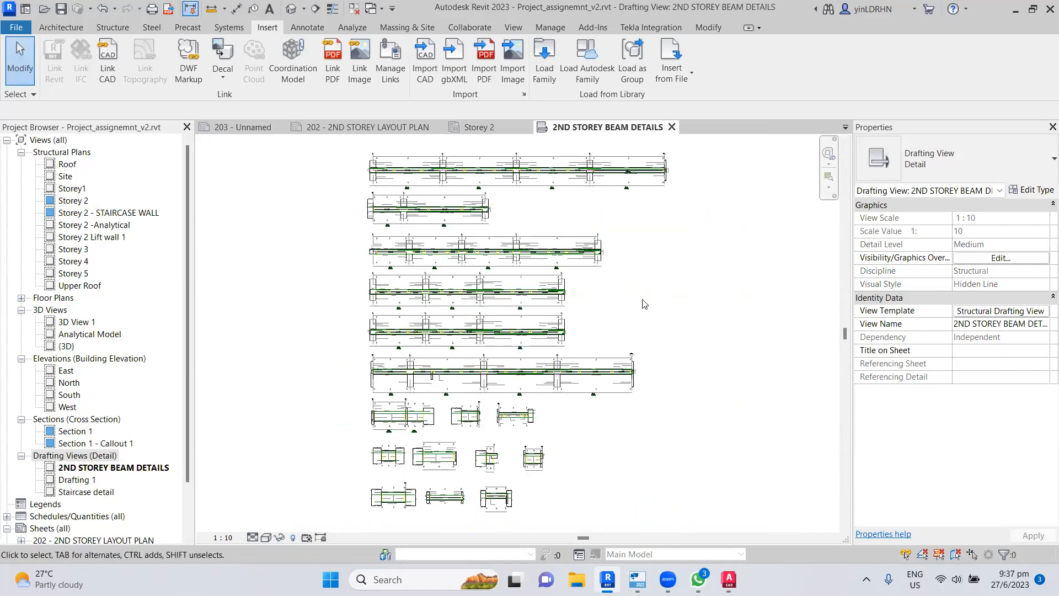
left_click(63, 9)
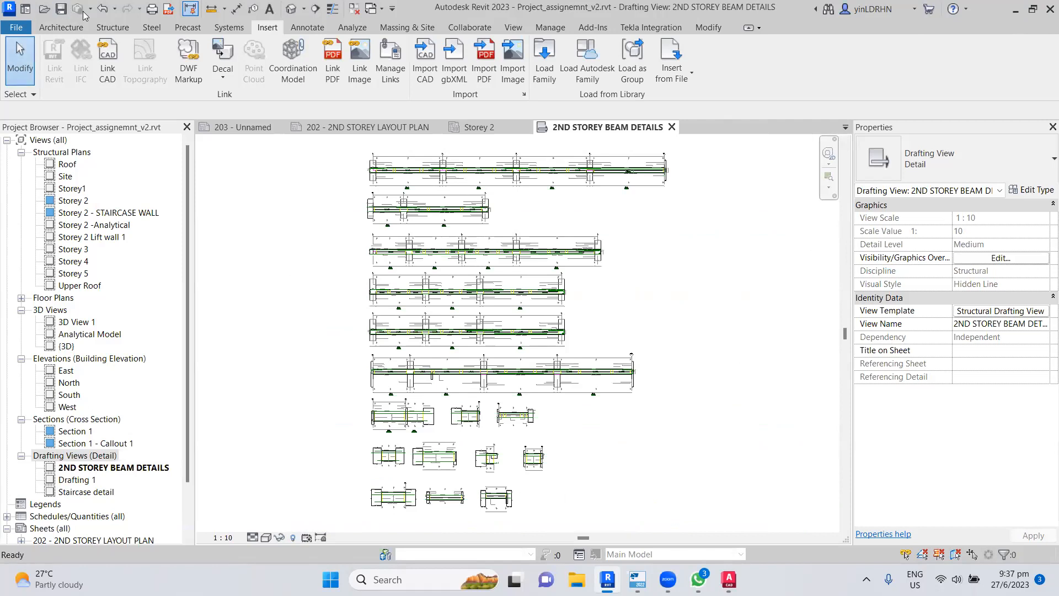
- Switch to Tekla Structural Designer and set the drawing variant to Concrete Column Detail in Drawing Management
left_click(1013, 10)
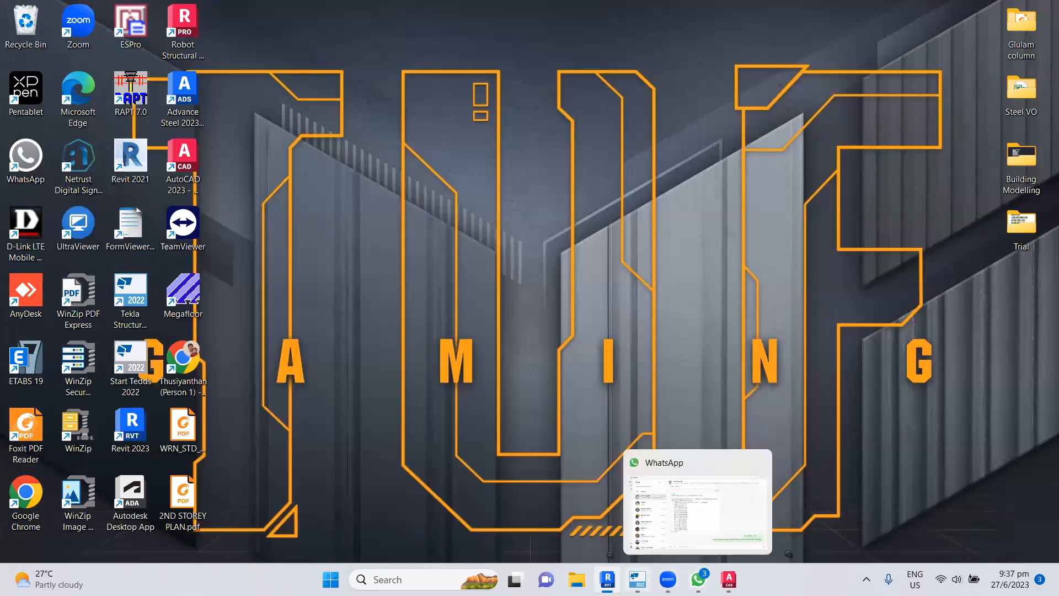
left_click(637, 579)
scroll(557, 274, "down", 3)
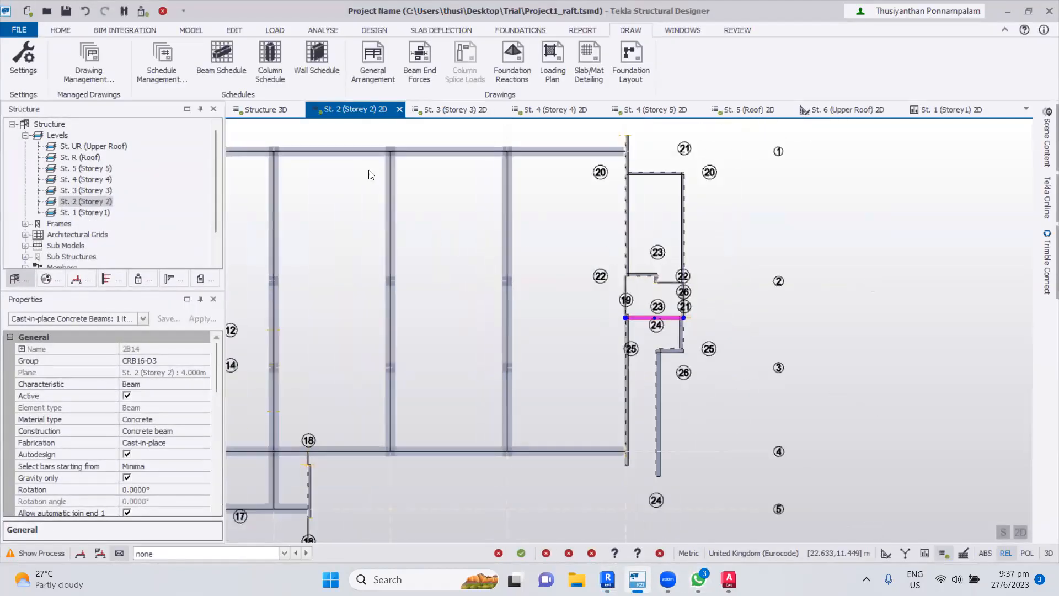
left_click(103, 82)
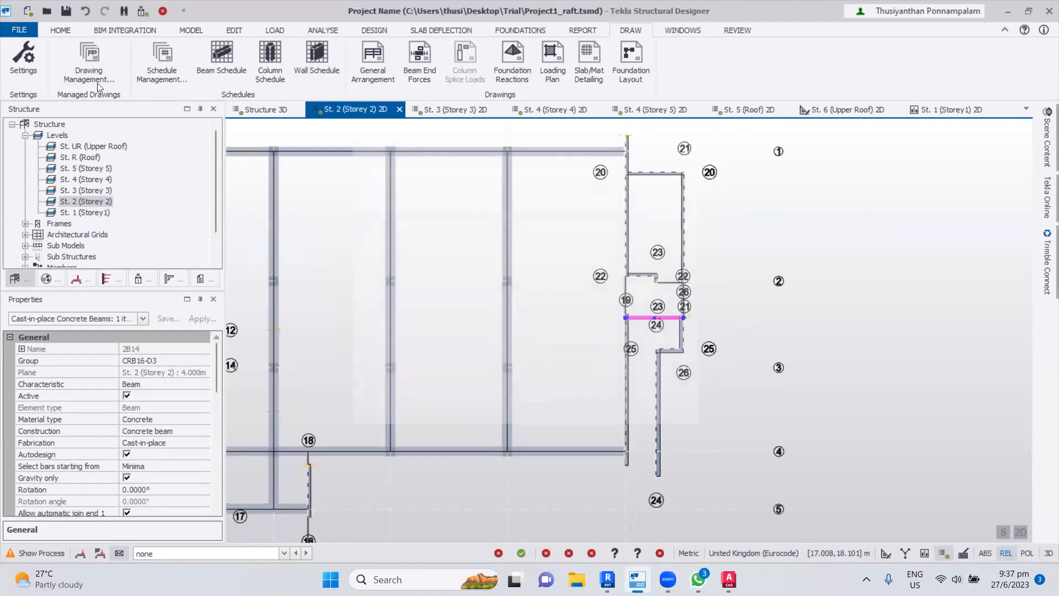
left_click(488, 167)
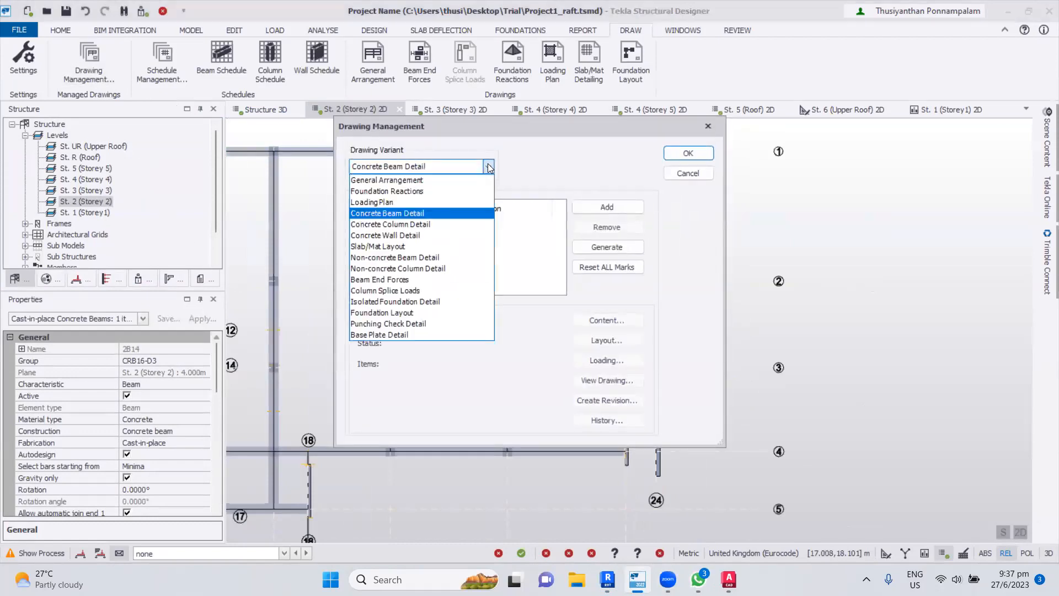
left_click(445, 225)
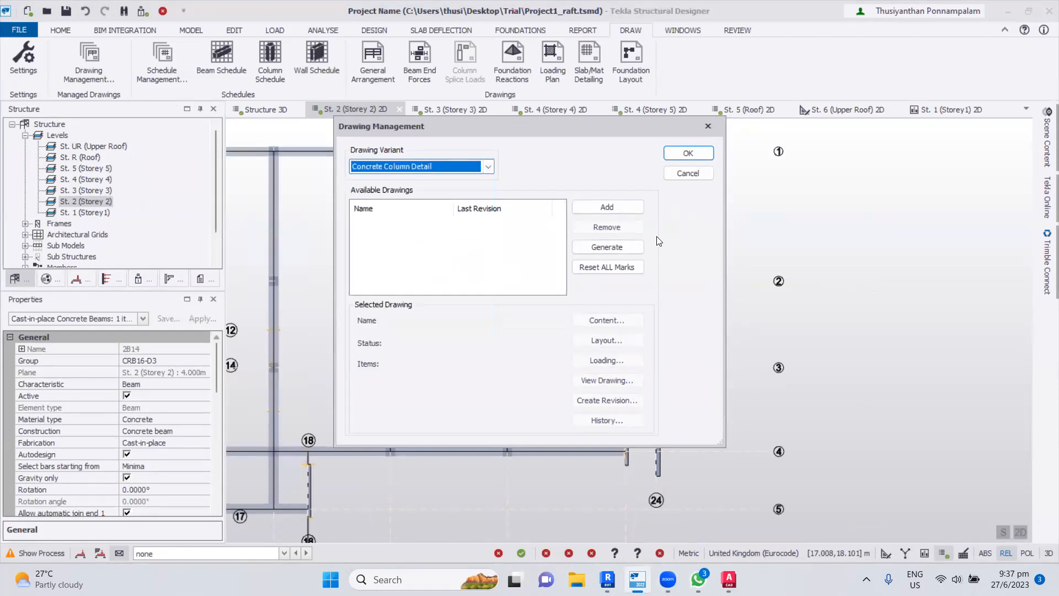
- Add a managed drawing for the column details and name it concrete column detail
left_click(602, 207)
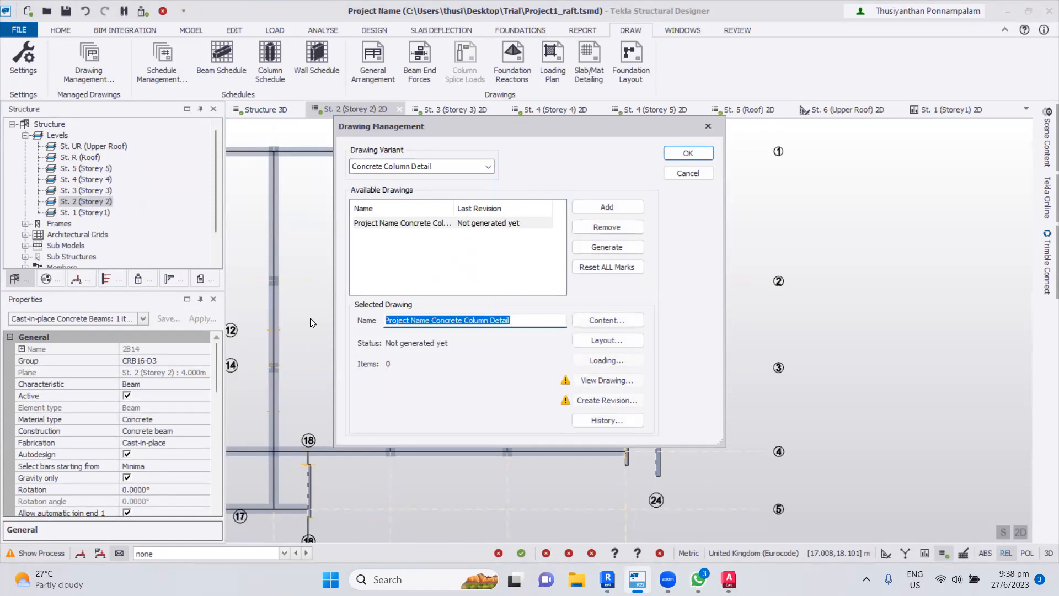
type("co")
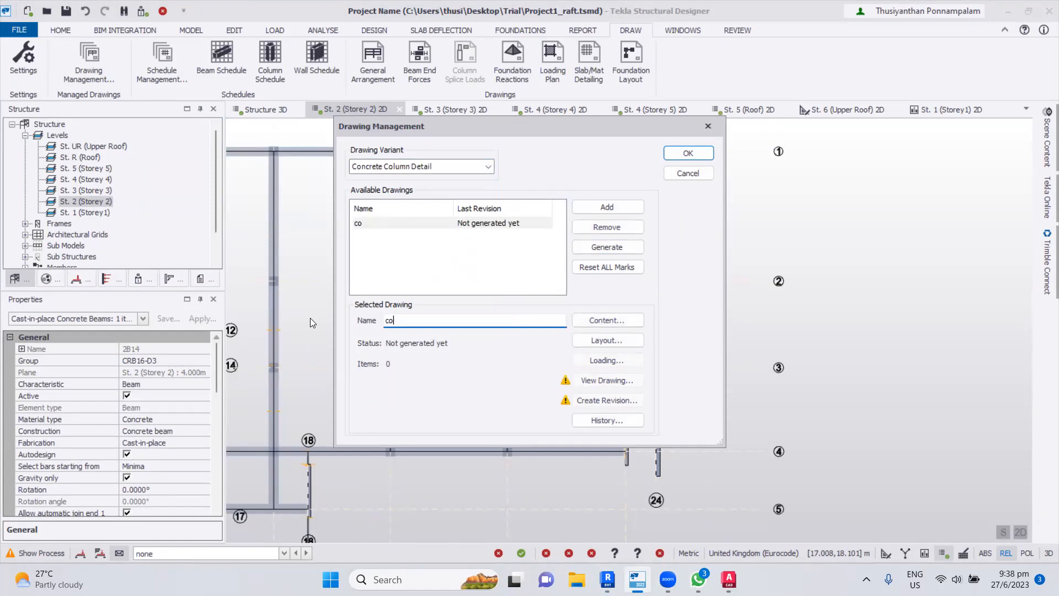
type("ncrete column detail")
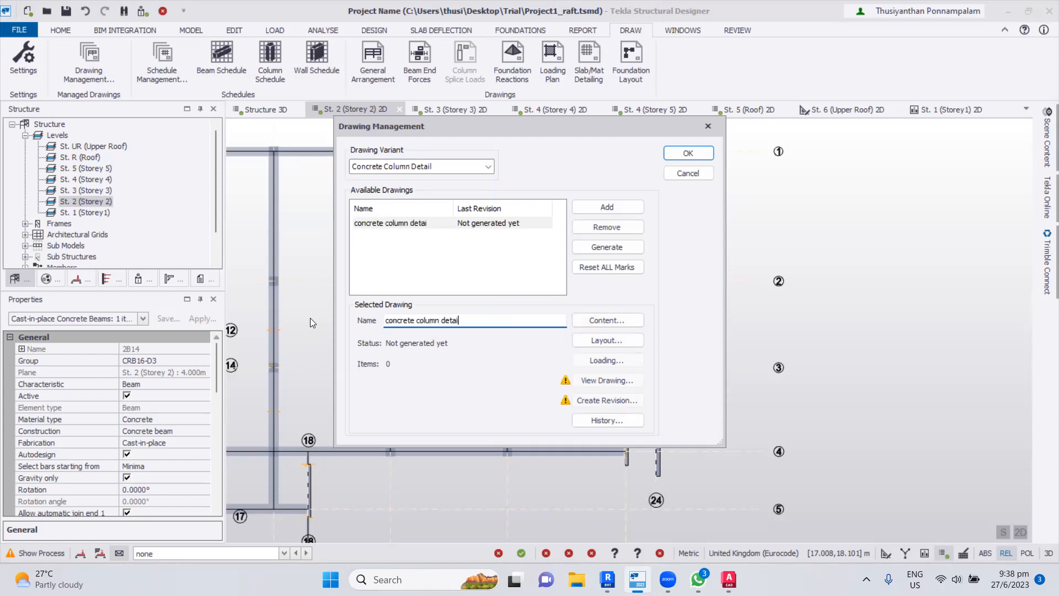
- Assign the CRC1 cast-in-place column group to the content of the concrete column detail drawing
left_click(594, 321)
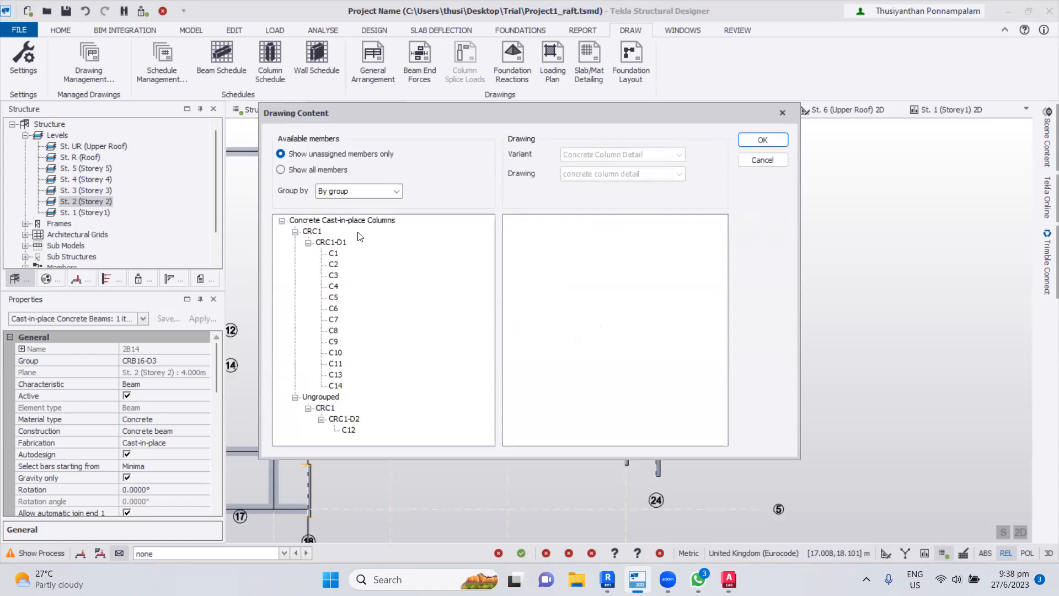
left_click_drag(316, 232, 552, 260)
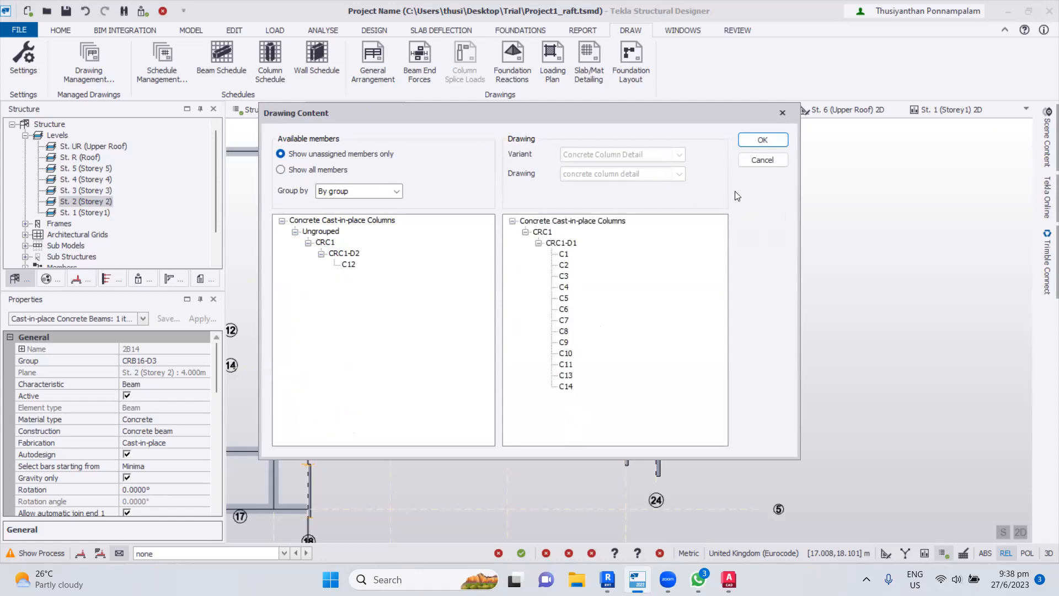
left_click(762, 141)
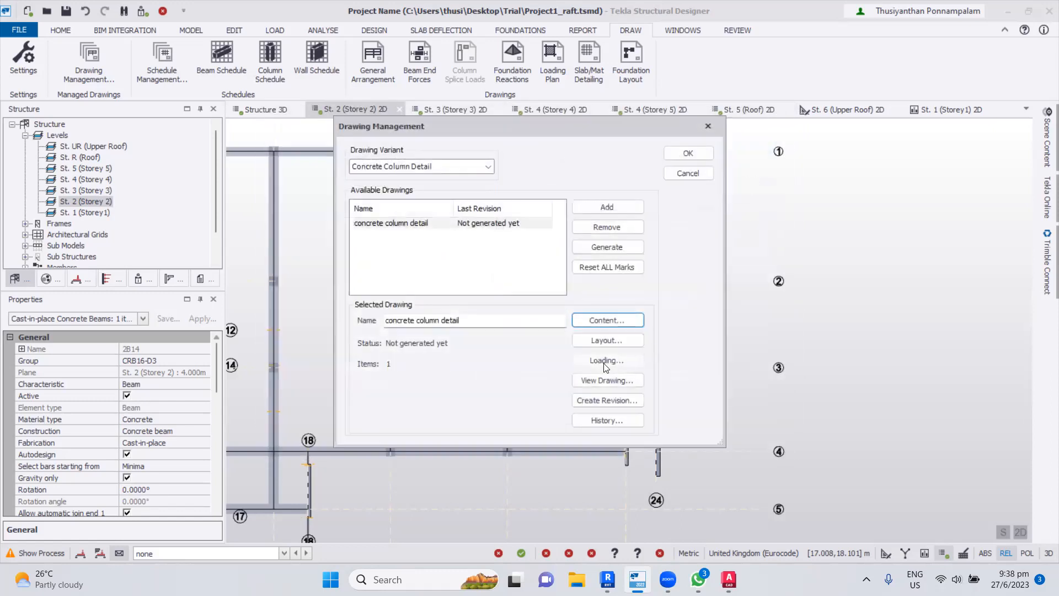
- Accept the horizontal linear layout and export the column drawing to AutoCAD as a DXF with Column Detail layers at 1:25
left_click(601, 342)
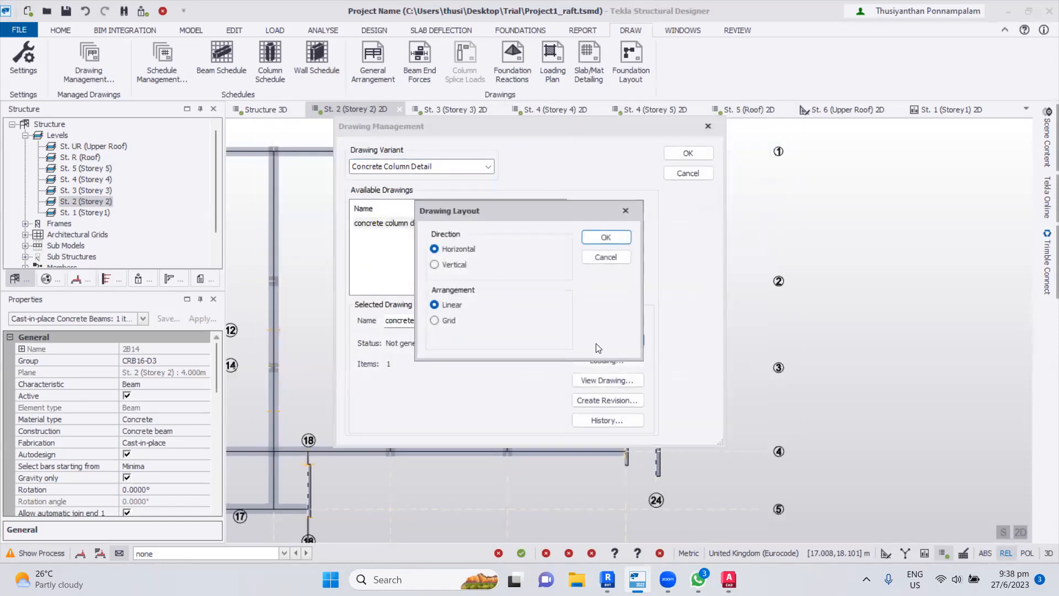
left_click(602, 238)
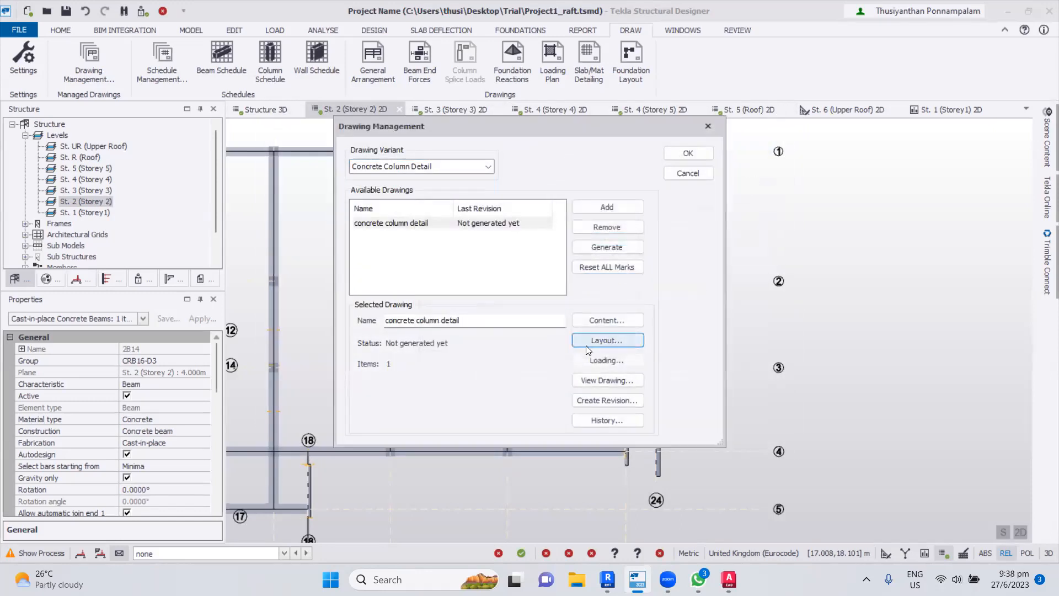
left_click(592, 381)
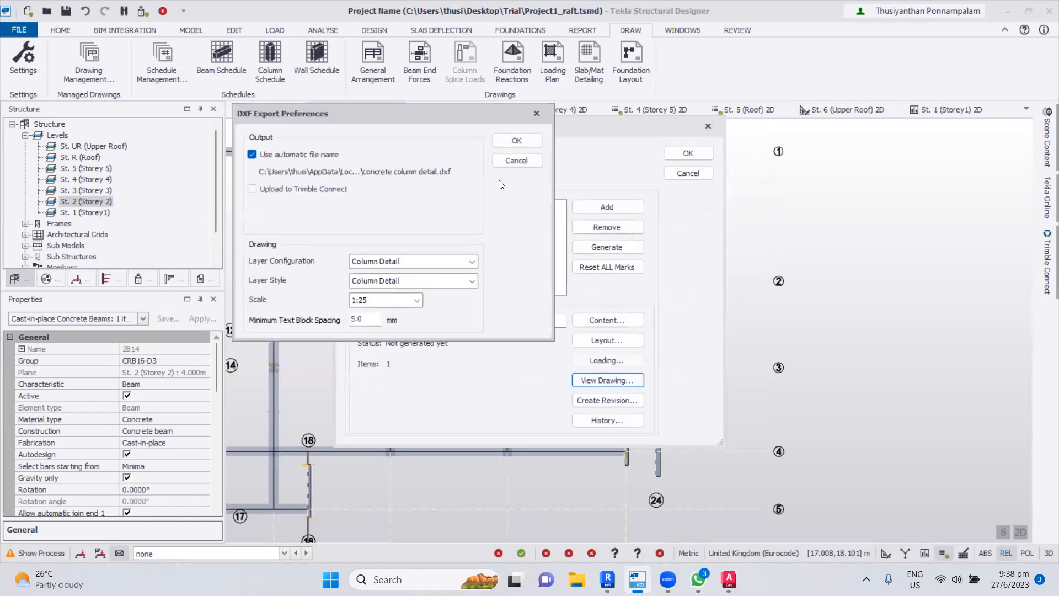
left_click(513, 142)
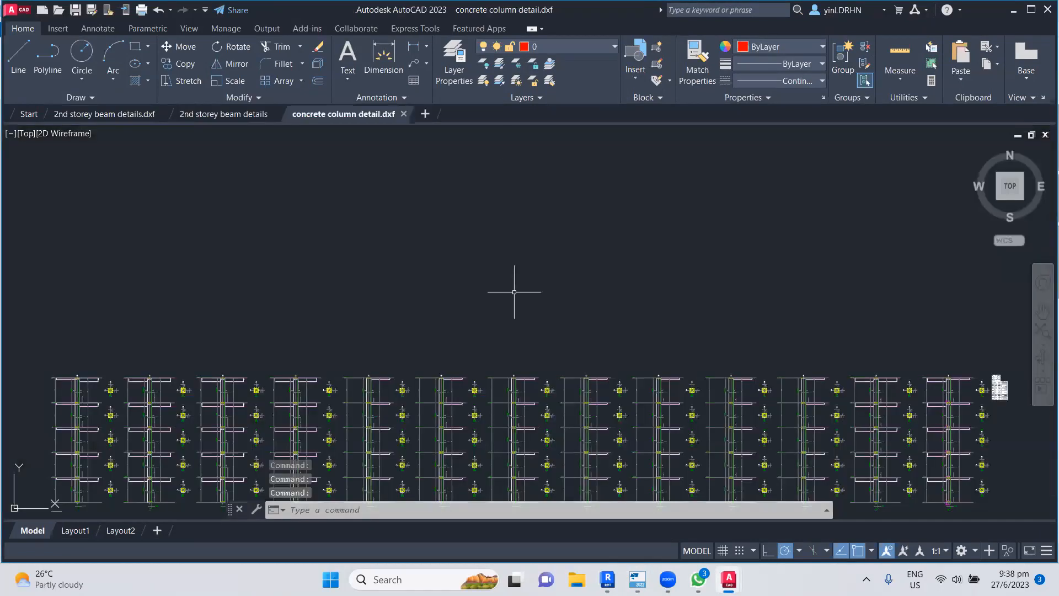
- Examine the column elevations, cross-sections and reinforcement labels across the exported concrete column detail drawing
middle_click_drag(406, 354, 449, 198)
scroll(162, 325, "up", 6)
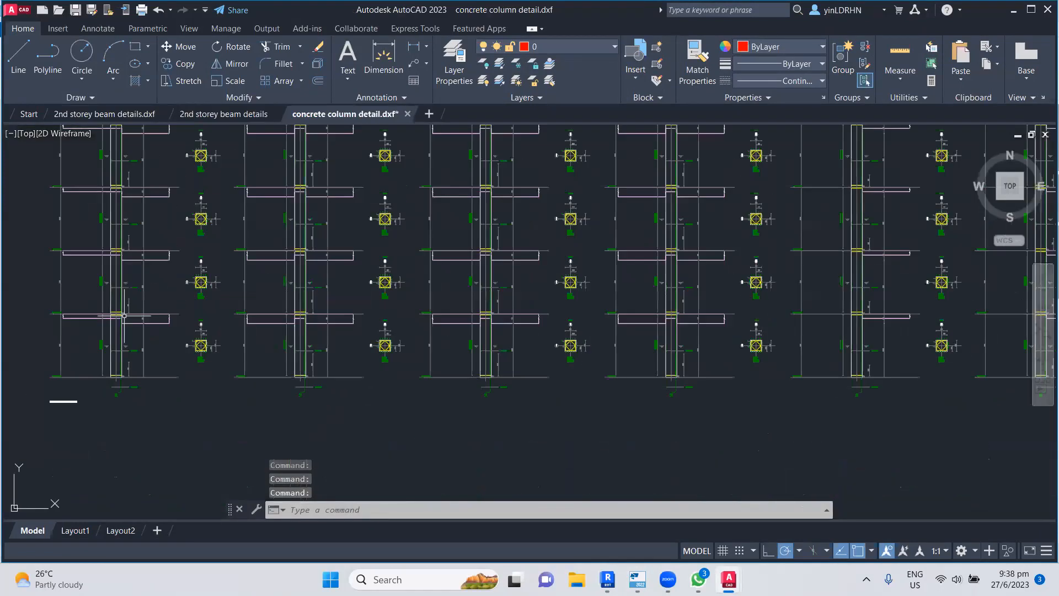
middle_click_drag(153, 355, 240, 338)
scroll(240, 338, "up", 7)
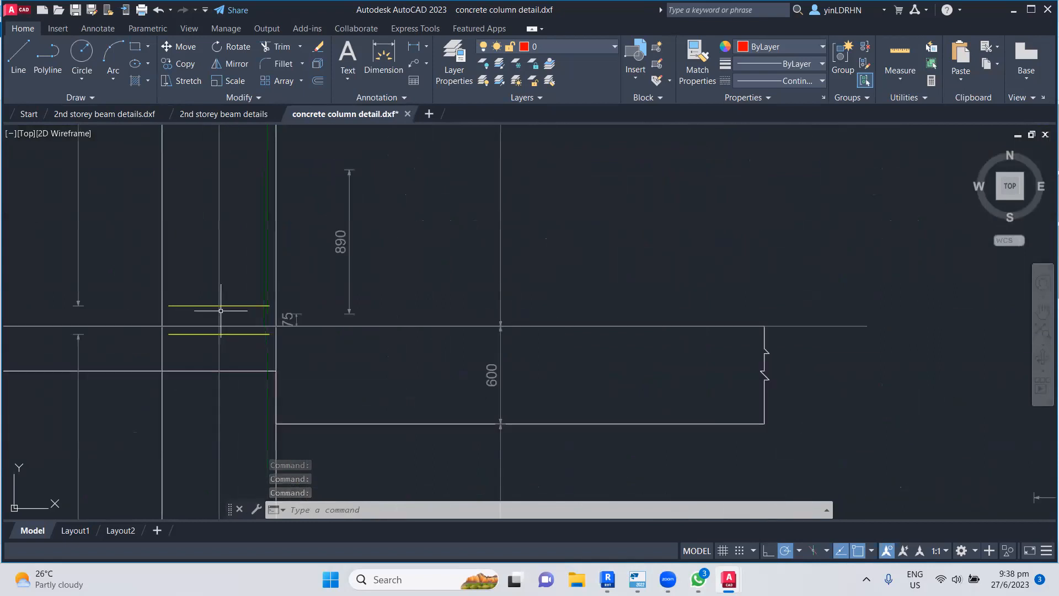
scroll(225, 313, "down", 5)
scroll(238, 322, "down", 6)
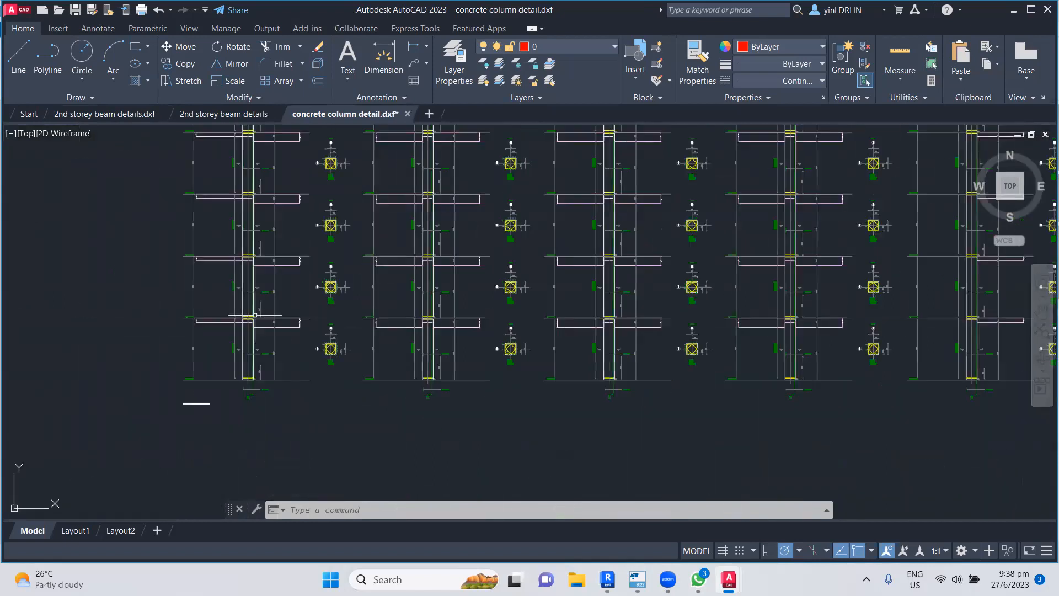
middle_click_drag(507, 342, 427, 377)
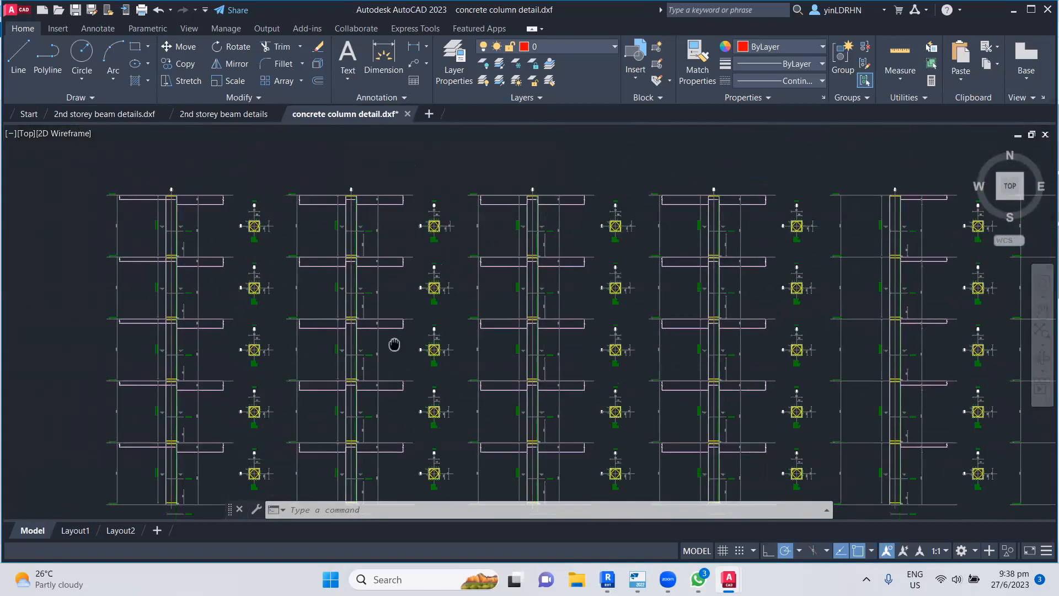
scroll(395, 345, "up", 6)
scroll(395, 263, "down", 6)
middle_click_drag(651, 298, 437, 276)
middle_click_drag(745, 264, 436, 262)
middle_click_drag(620, 267, 390, 248)
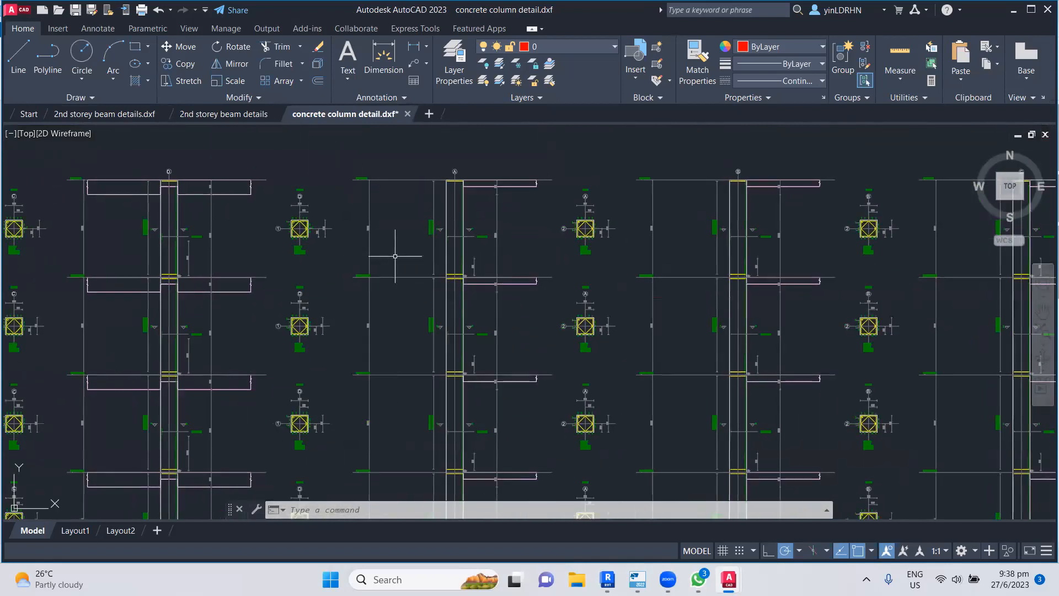
scroll(610, 231, "up", 6)
scroll(568, 258, "down", 6)
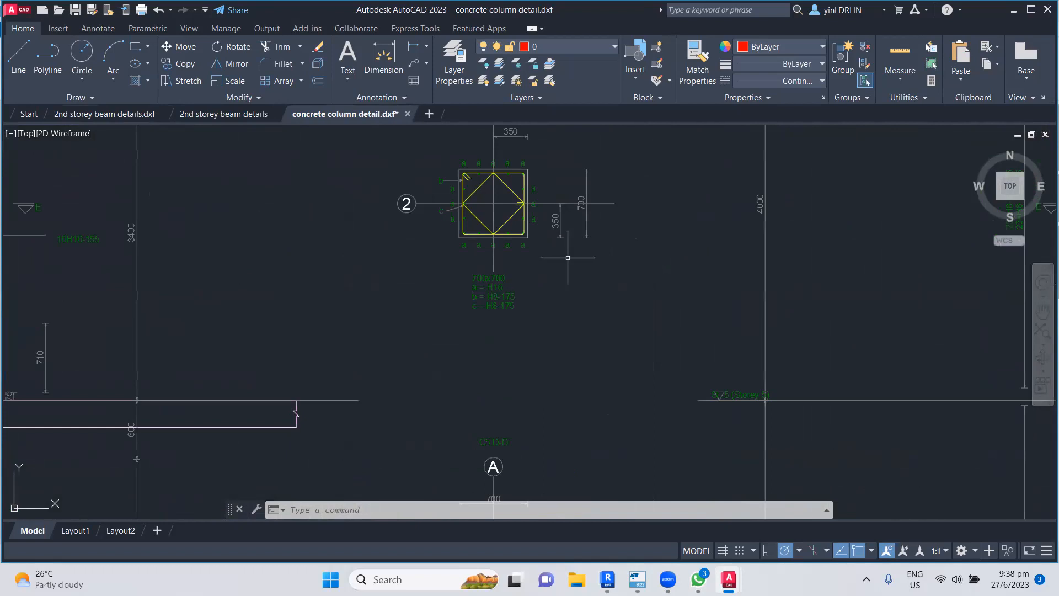
scroll(500, 294, "down", 2)
scroll(500, 294, "down", 9)
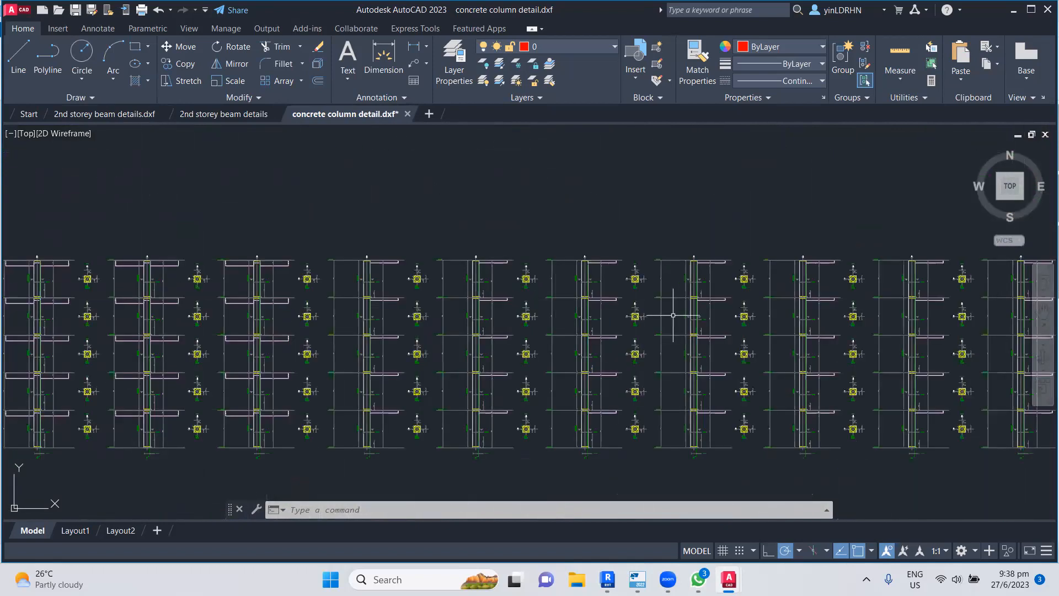
- Delete the two bar schedule tables beside the last column detail
scroll(637, 284, "up", 5)
scroll(615, 271, "up", 4)
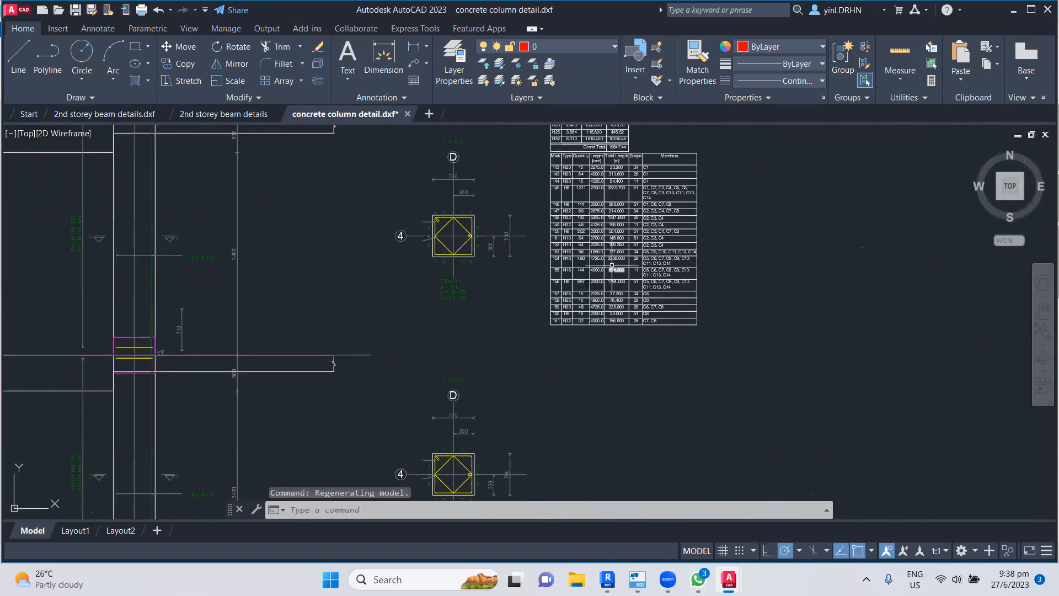
middle_click_drag(612, 180, 637, 270)
scroll(636, 258, "down", 1)
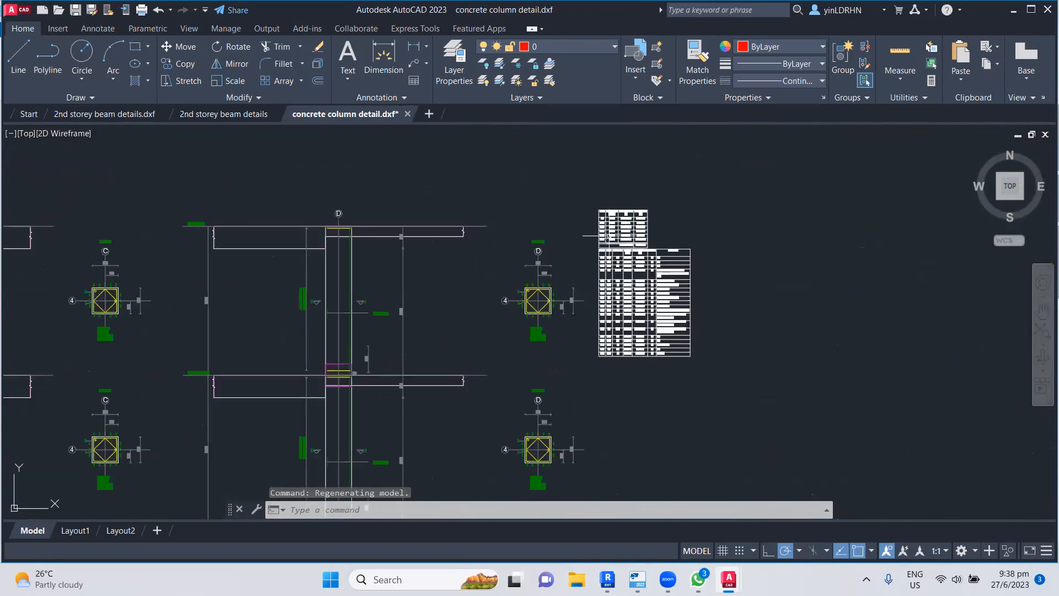
left_click(583, 194)
left_click(731, 373)
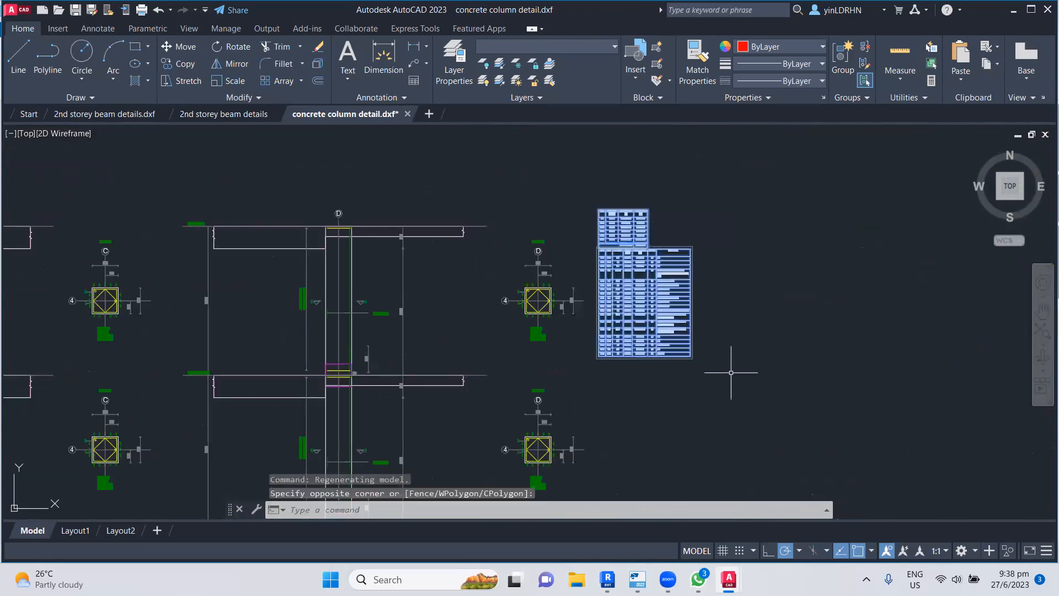
key("Delete")
scroll(712, 282, "down", 6)
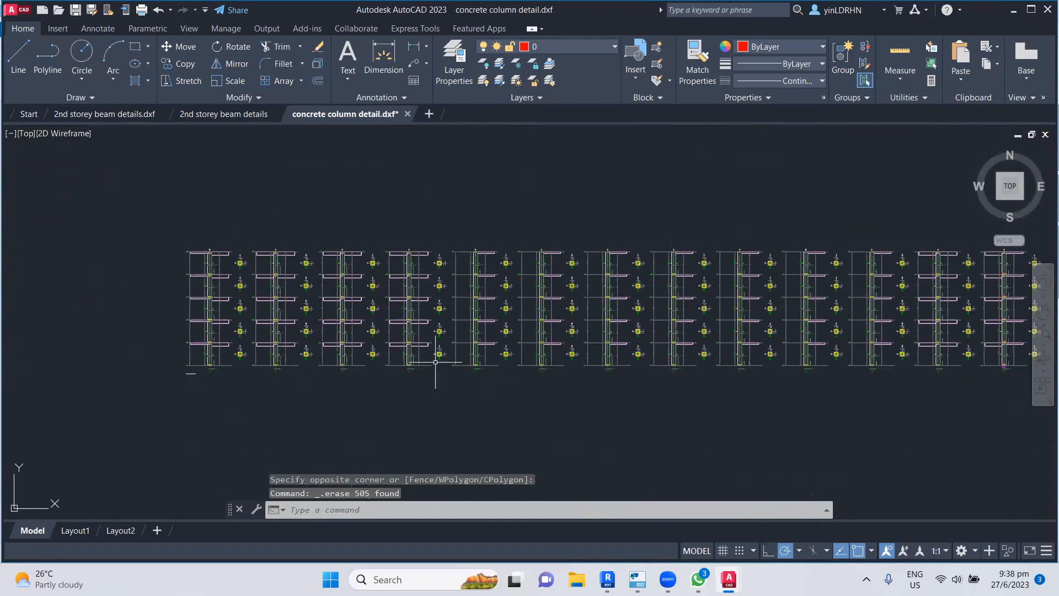
- Save the drawing as concrete column detail.dwg in the Building Modelling folder on the Desktop and close AutoCAD
left_click(75, 10)
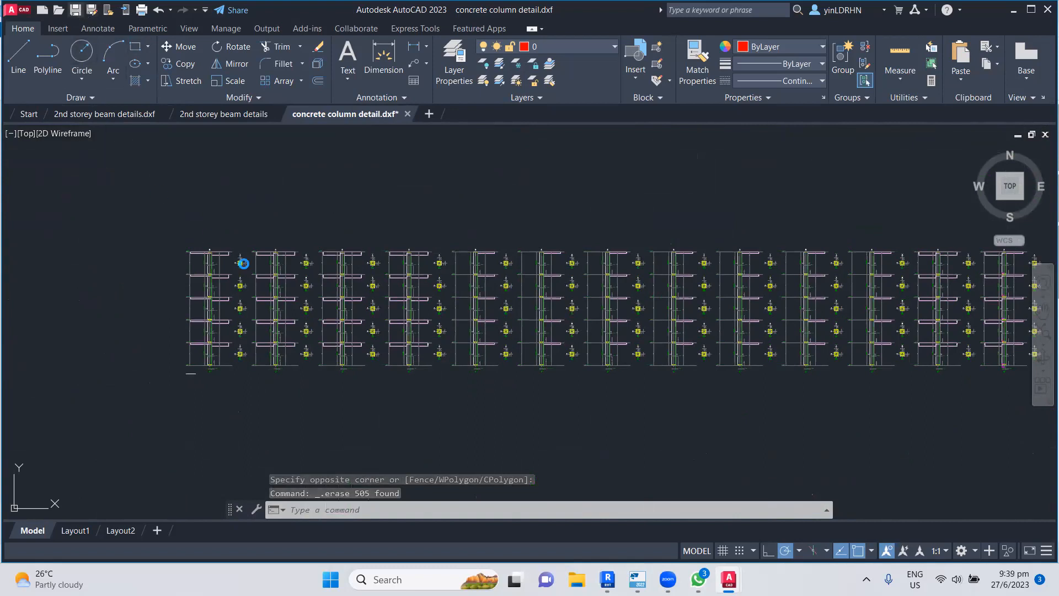
left_click(337, 274)
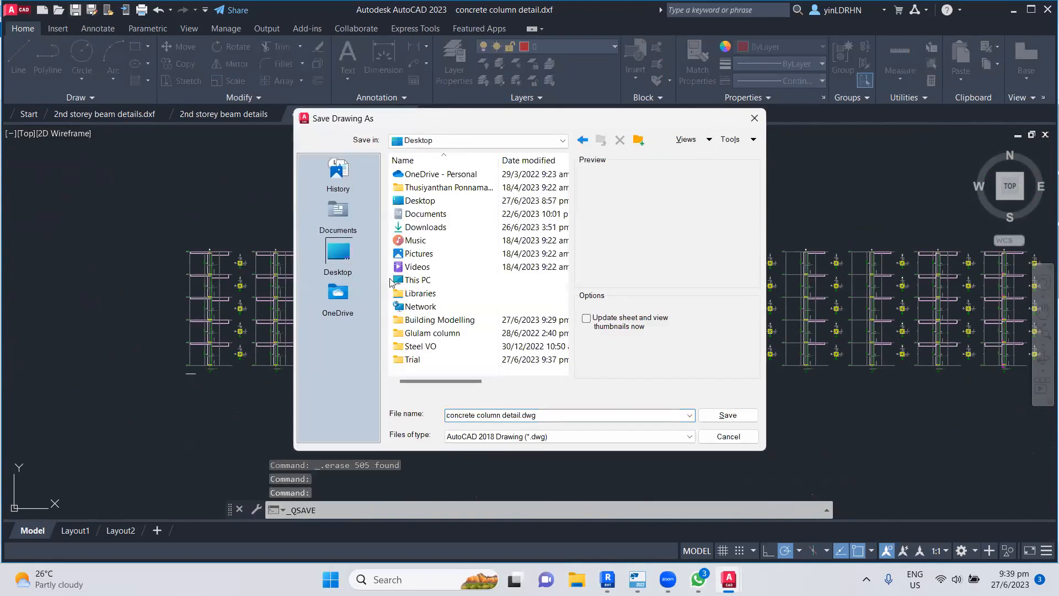
double_click(449, 322)
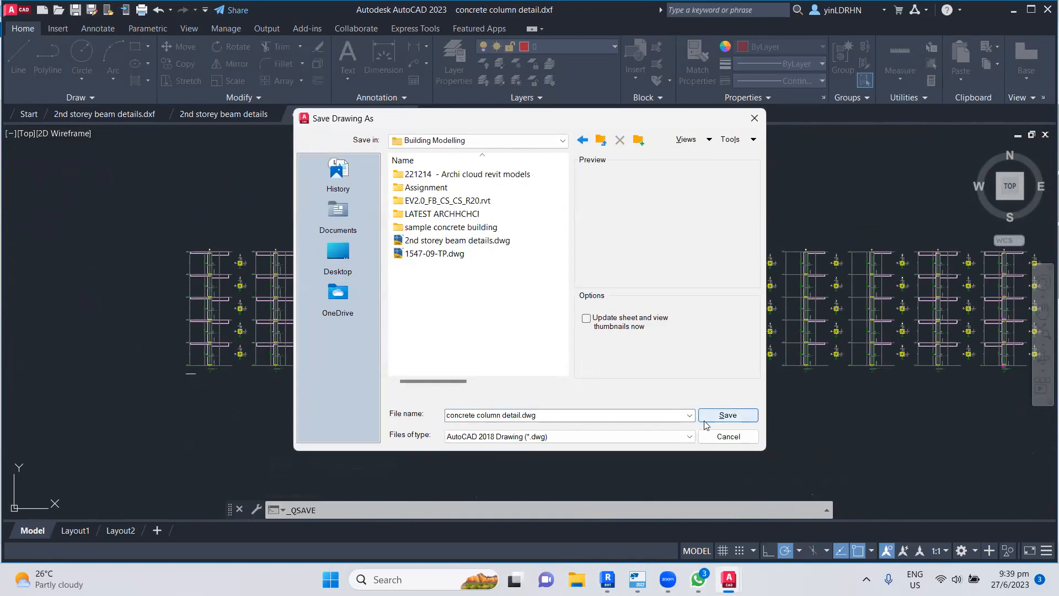
left_click(717, 415)
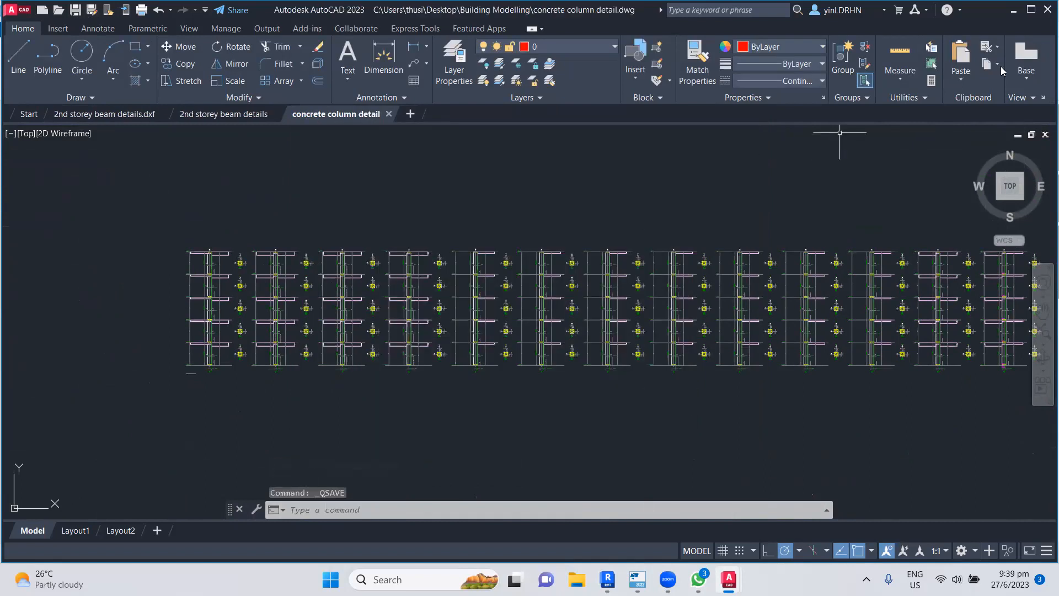
left_click(1047, 9)
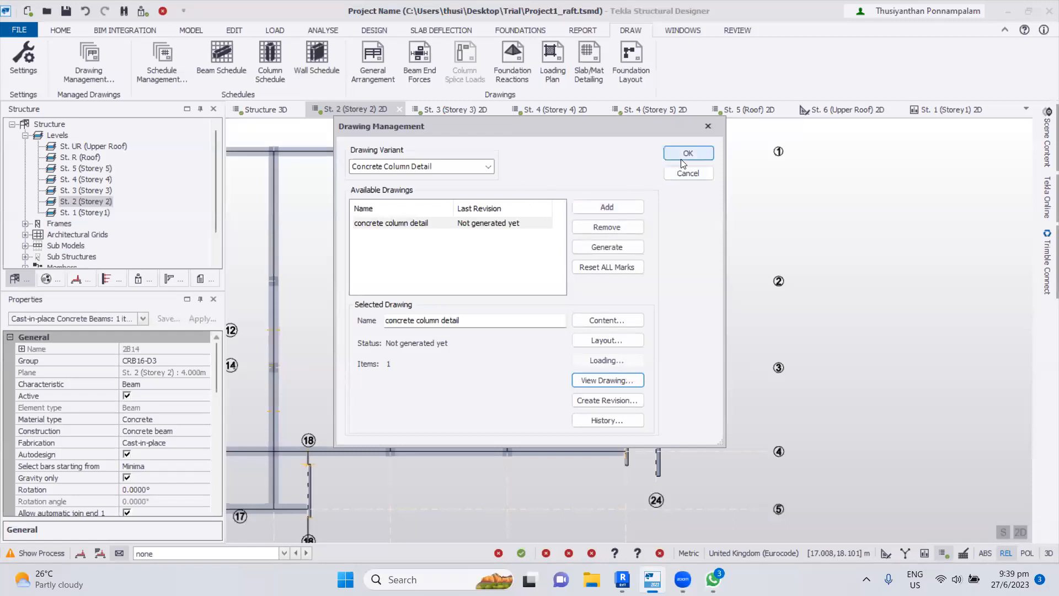
- Set the drawing variant to Concrete Wall Detail and add a managed drawing named concrete wall
left_click(488, 168)
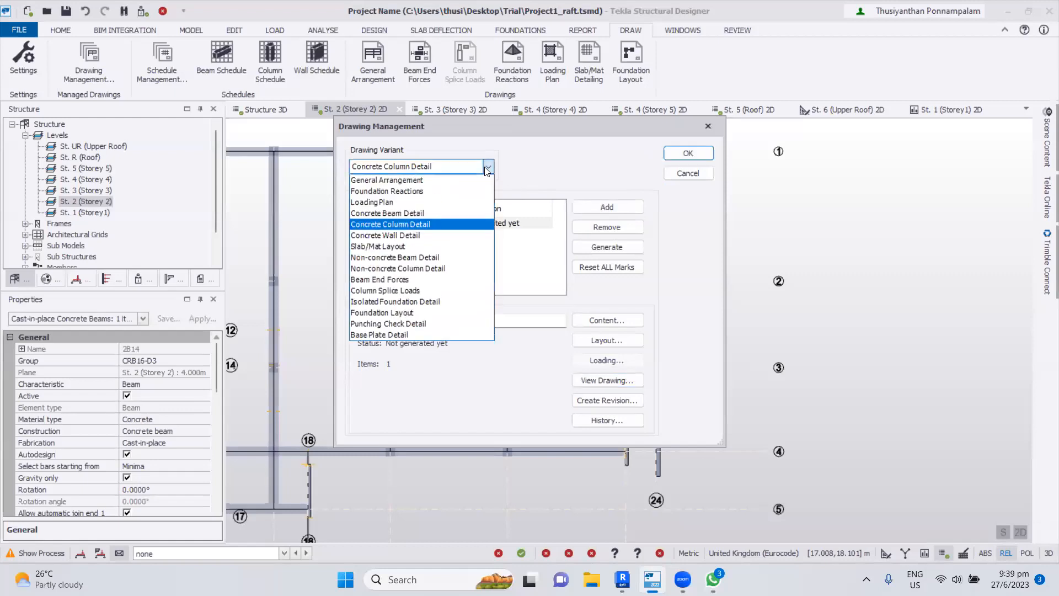
left_click(428, 235)
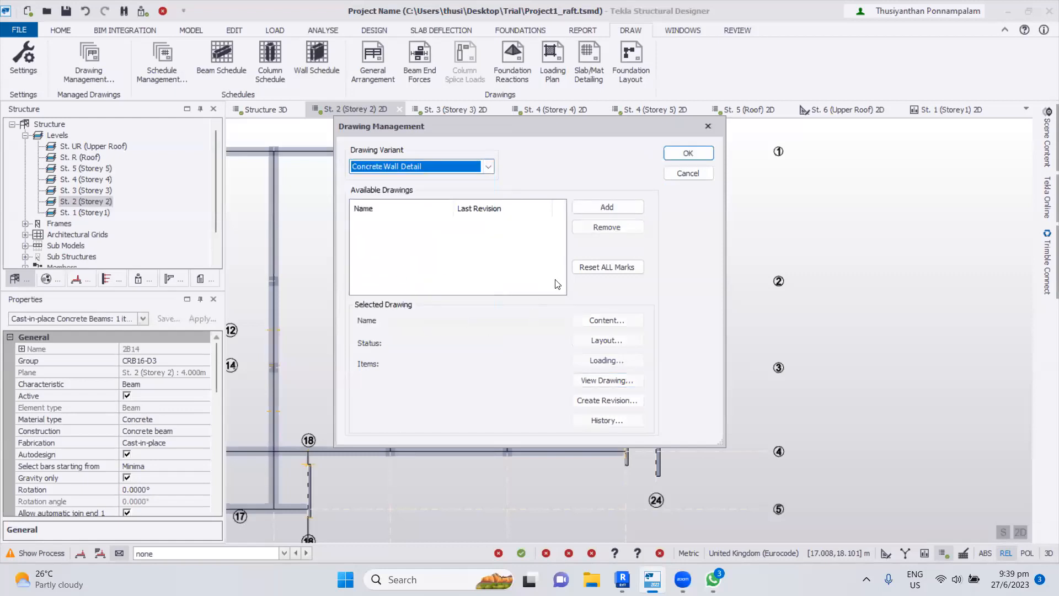
left_click(607, 208)
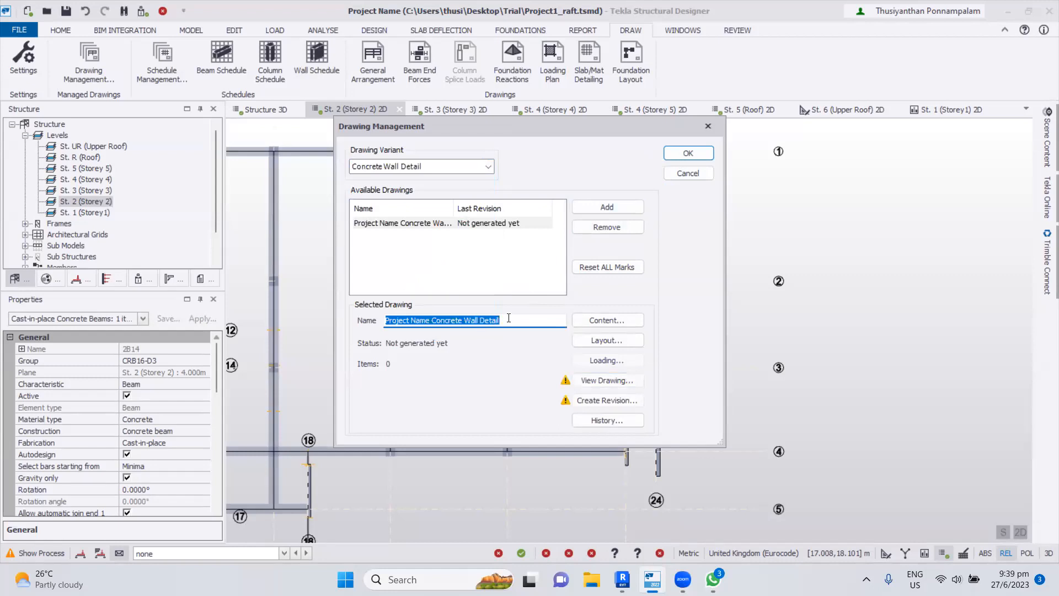
type("concrete wall")
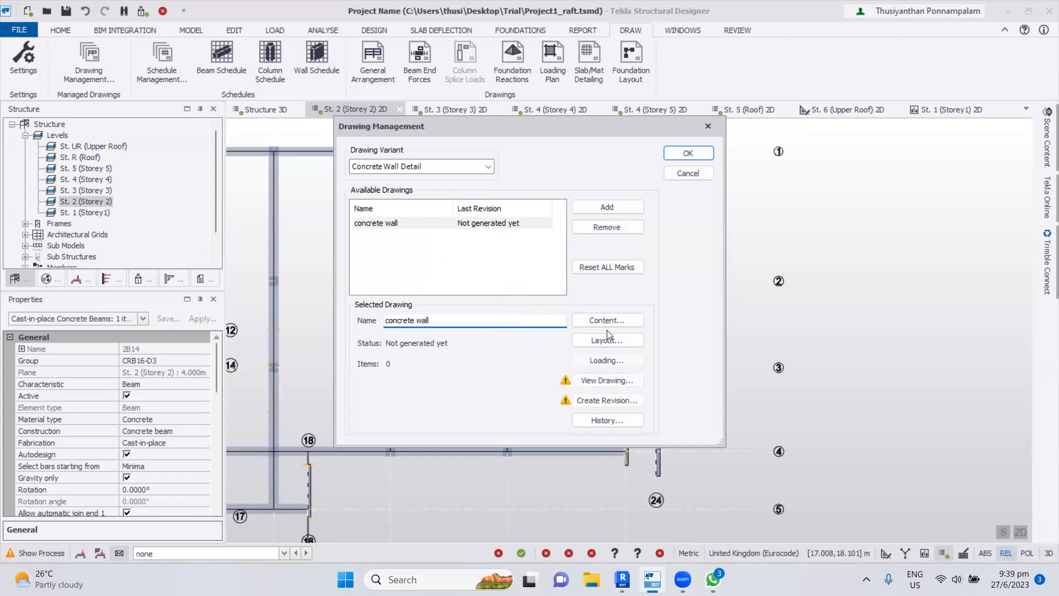
- Assign walls W1 and W2 to the content of the concrete wall drawing
left_click(607, 324)
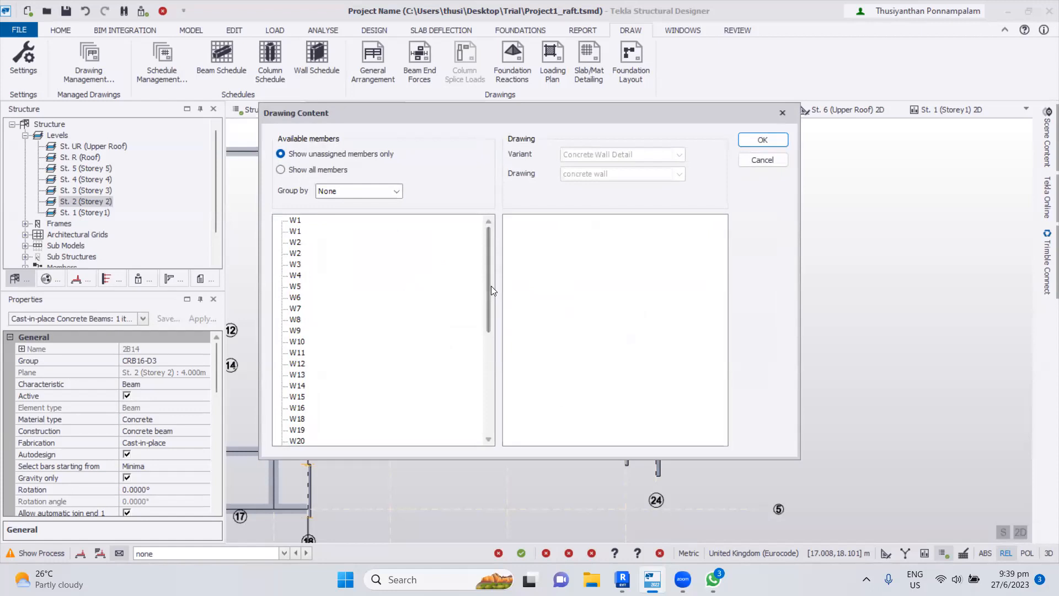
left_click_drag(491, 285, 476, 411)
scroll(477, 385, "up", 6)
left_click_drag(298, 221, 561, 272)
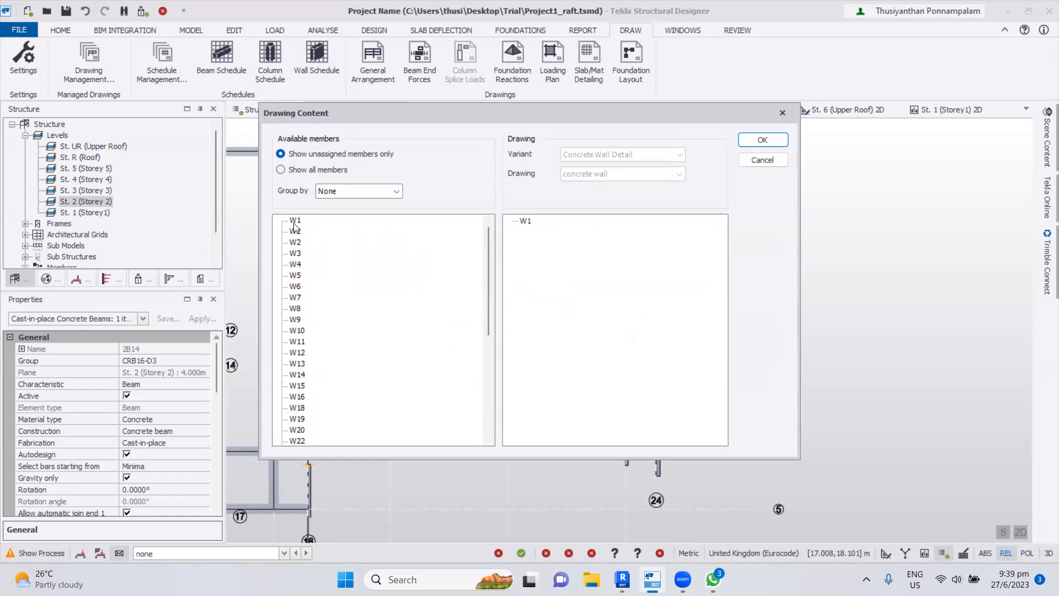
left_click_drag(296, 232, 556, 278)
scroll(309, 348, "down", 6)
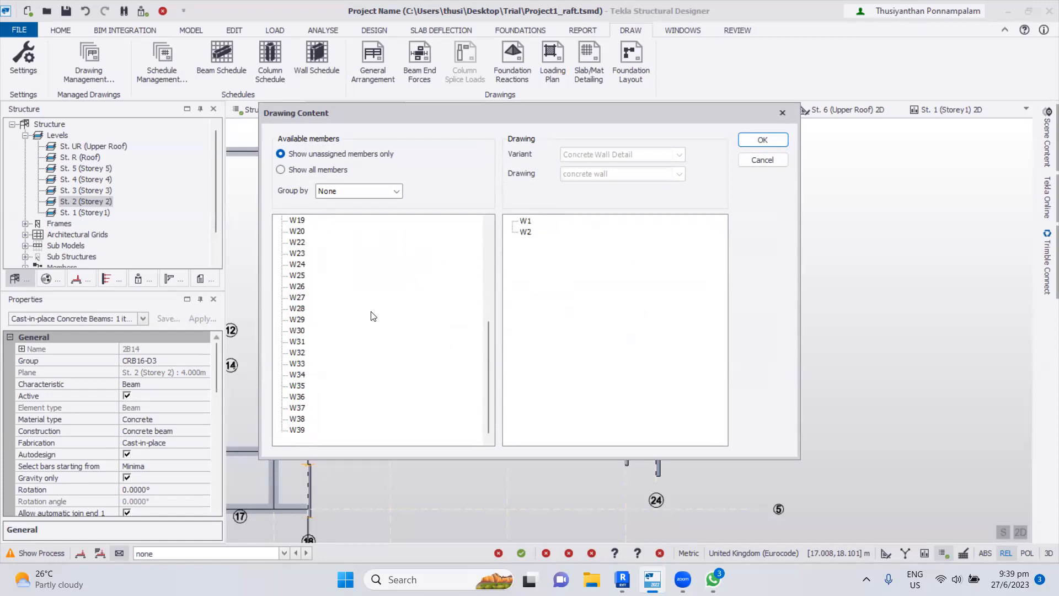
left_click(764, 142)
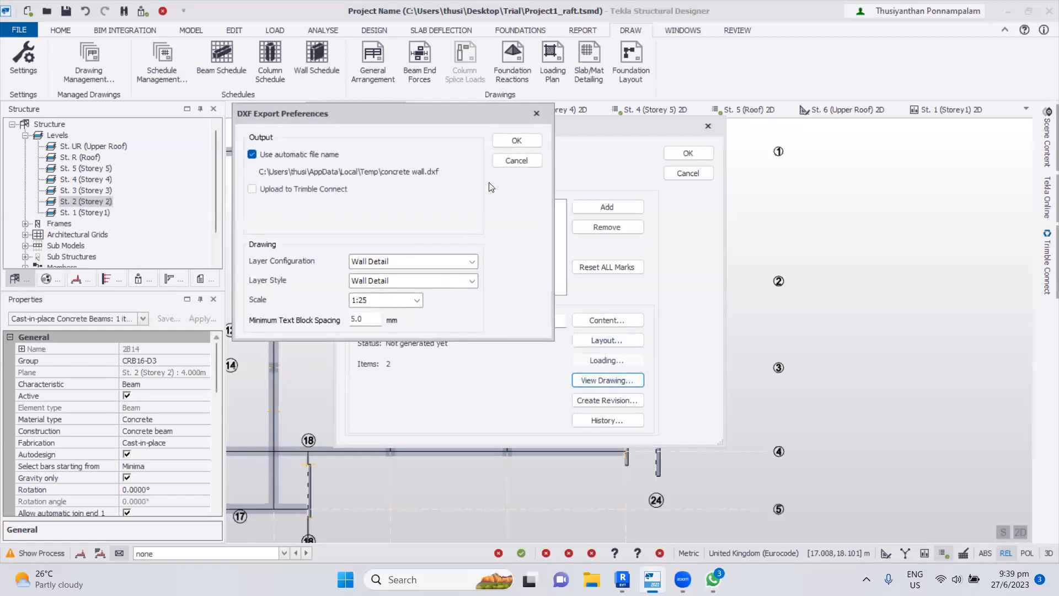
- Export the concrete wall drawing as a DXF with Wall Detail layers at 1:25, open it read-only in AutoCAD and inspect the wall details
left_click(506, 141)
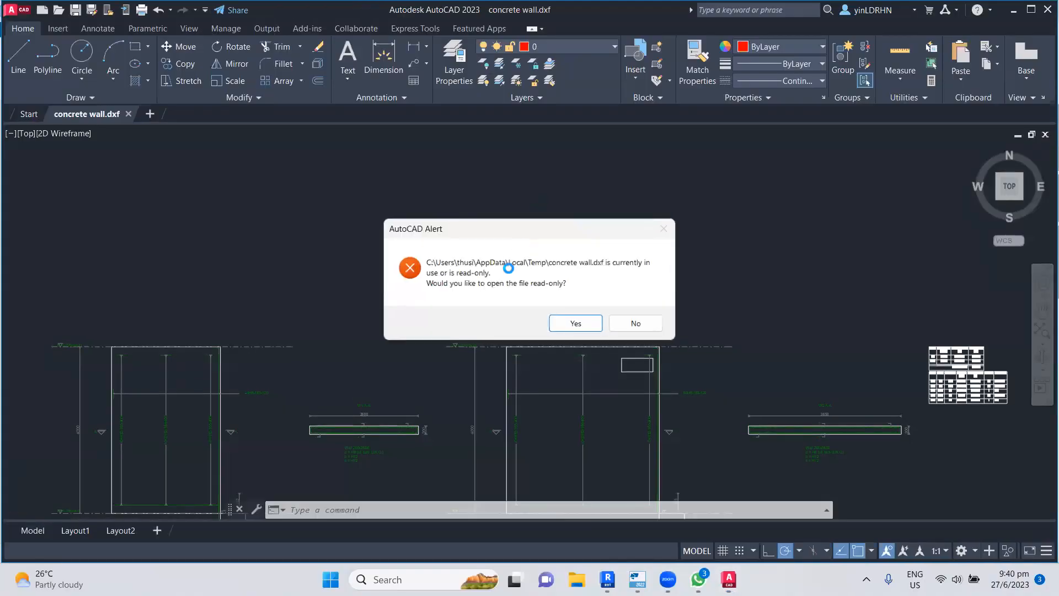
left_click(575, 325)
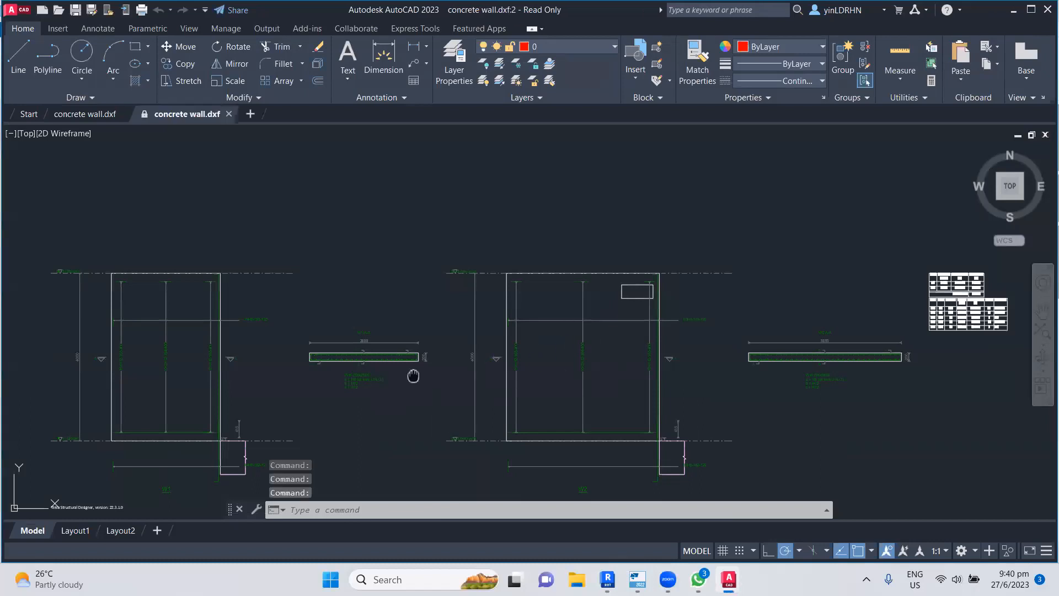
middle_click_drag(413, 376, 379, 287)
scroll(324, 294, "up", 4)
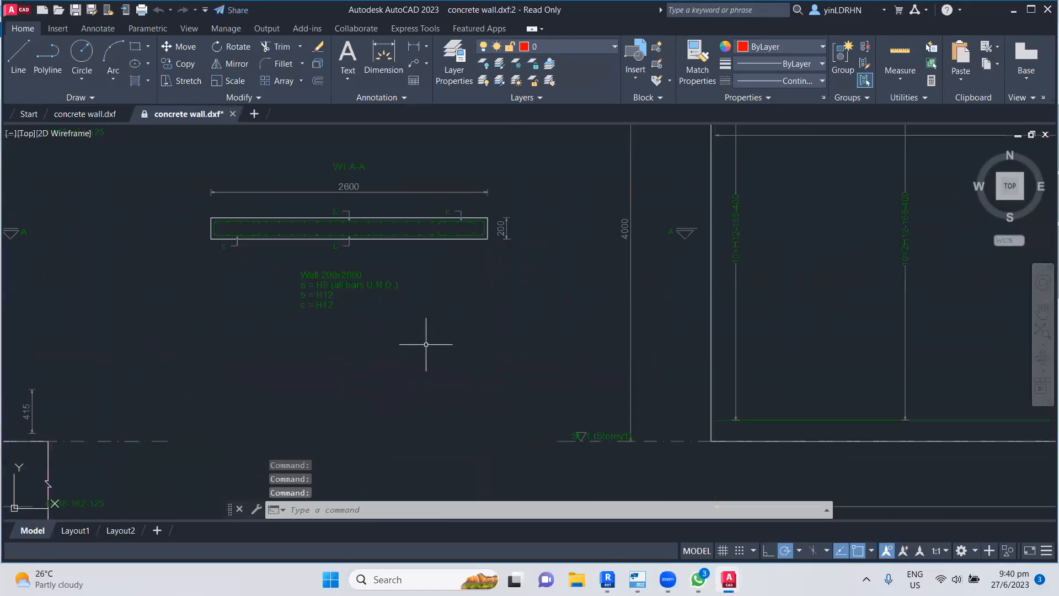
scroll(420, 337, "down", 5)
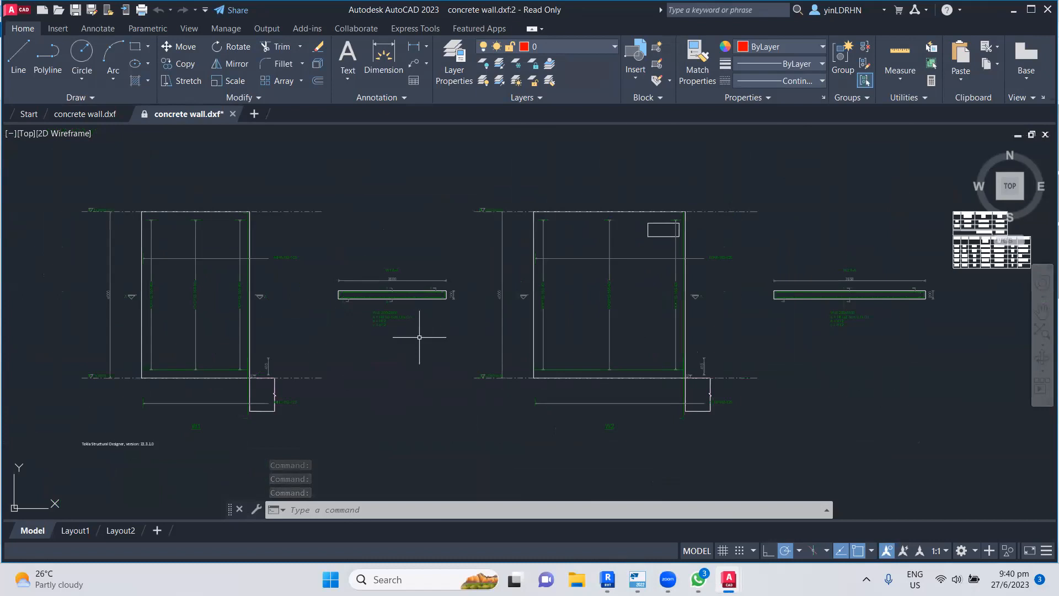
- Save the drawing as concrete wall.dwg in the Desktop's Building Modelling folder and close AutoCAD
scroll(413, 311, "down", 3)
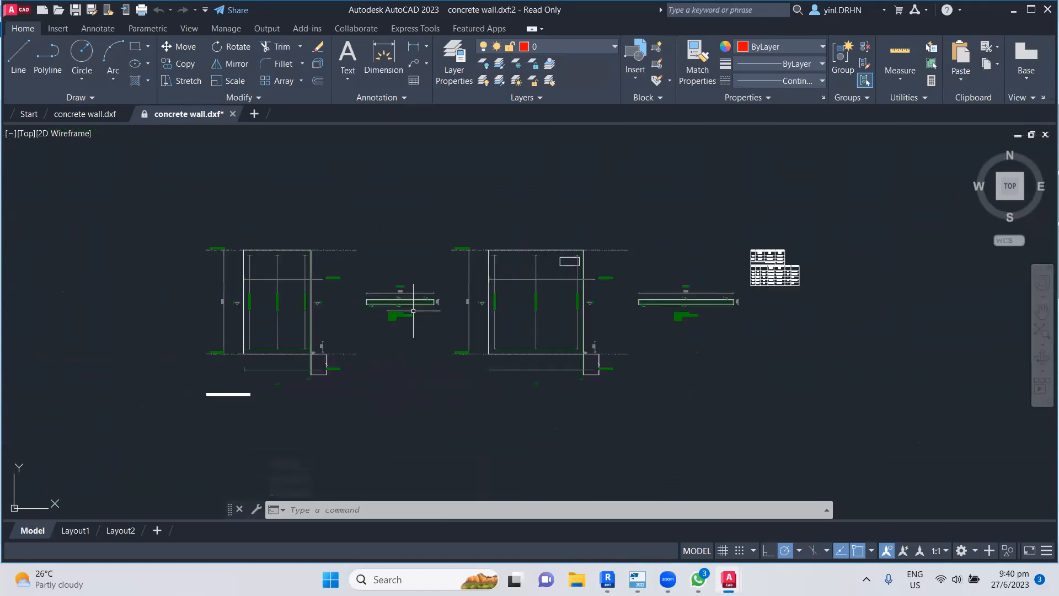
left_click(78, 11)
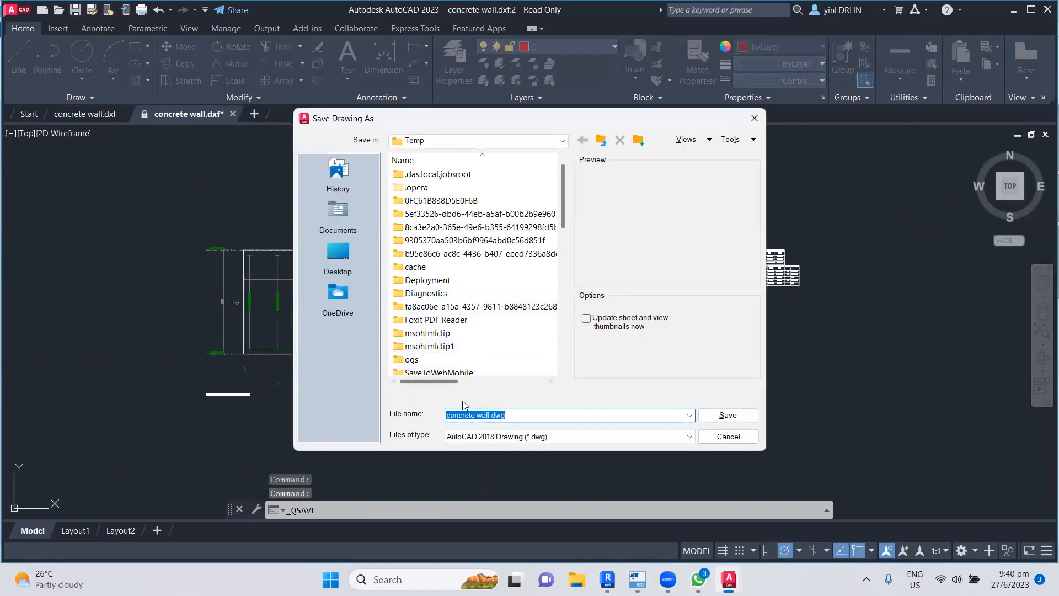
left_click(335, 259)
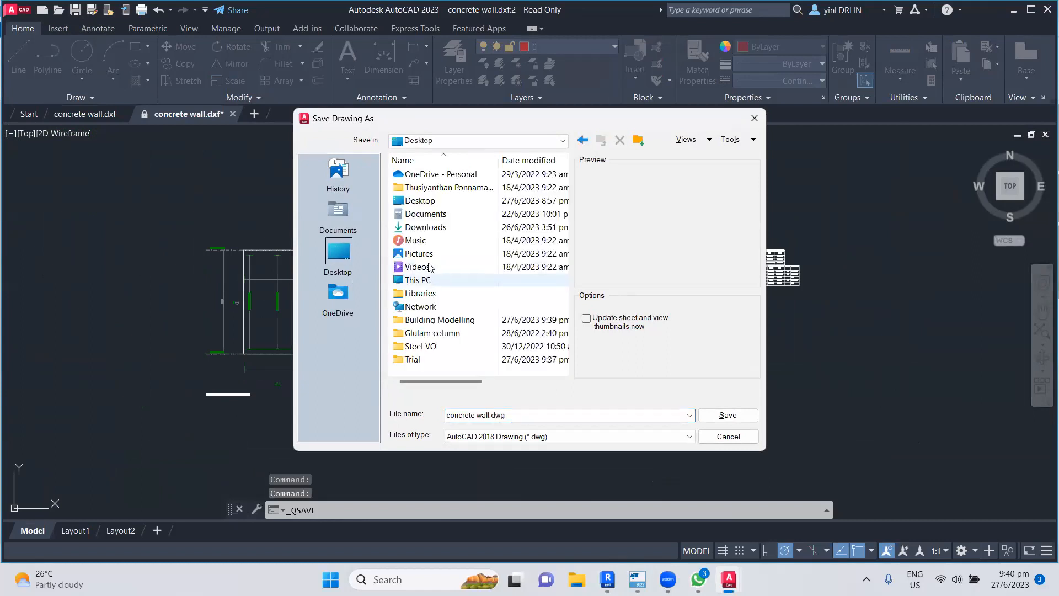
double_click(433, 322)
left_click(715, 416)
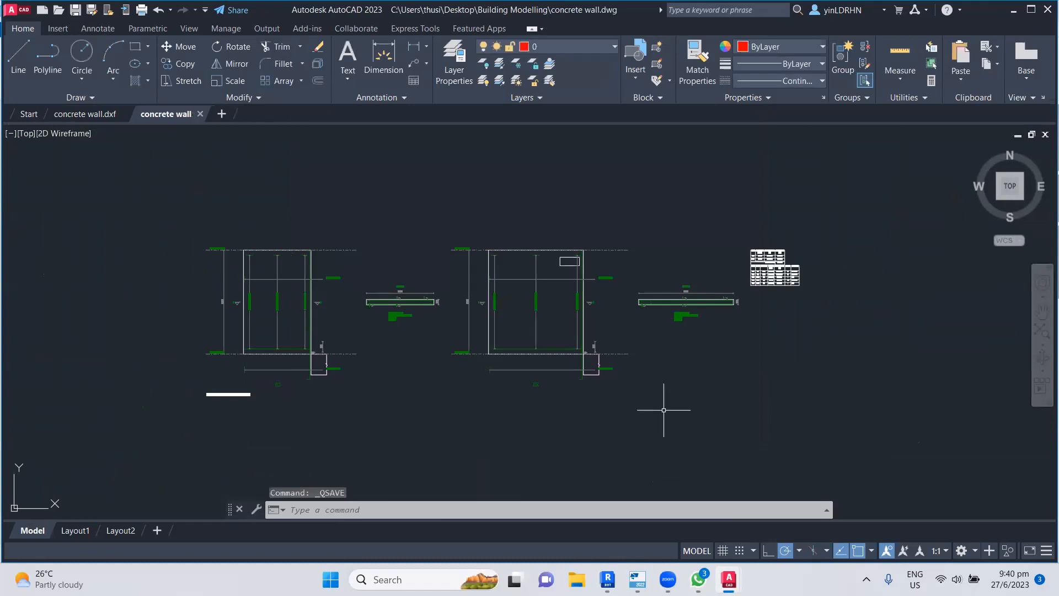
left_click(1046, 9)
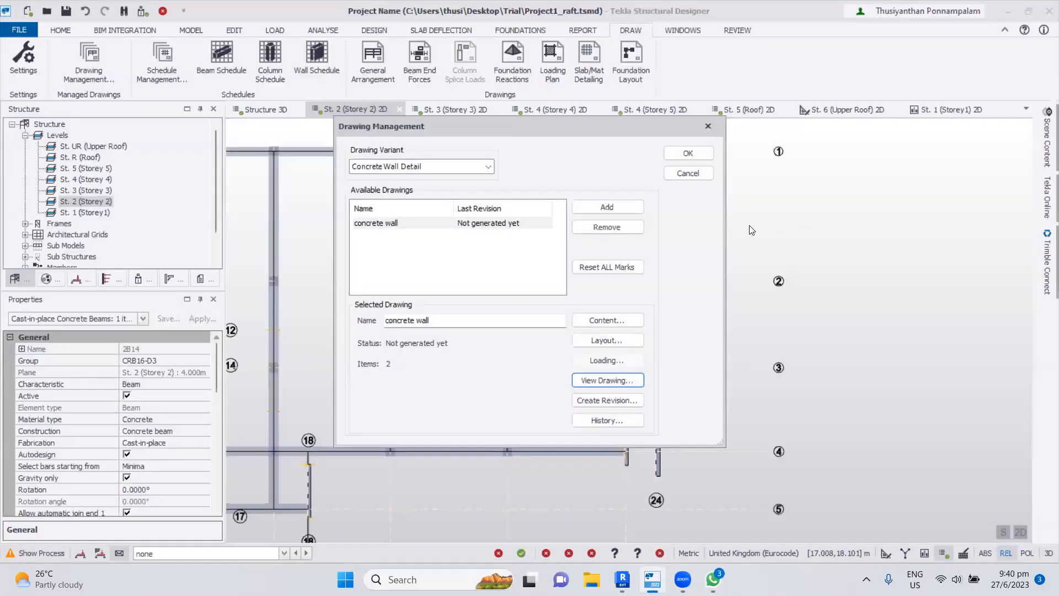
- Create a column schedule for group CRC1-D1, export it as DXF with Column Schedule layers at 1:25, and open it read-only in AutoCAD
left_click(688, 153)
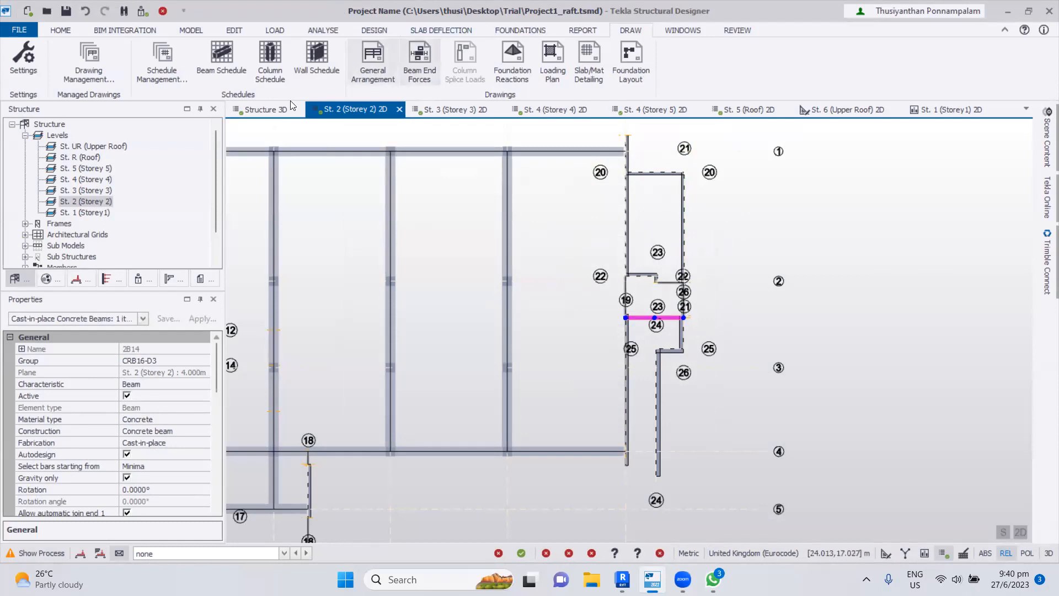
left_click(270, 60)
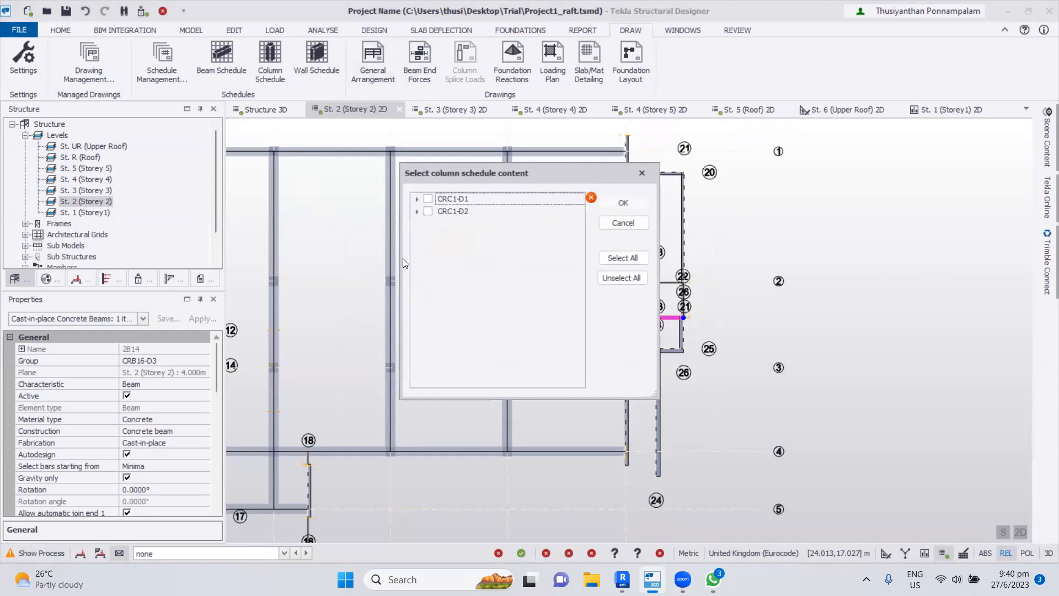
left_click(416, 200)
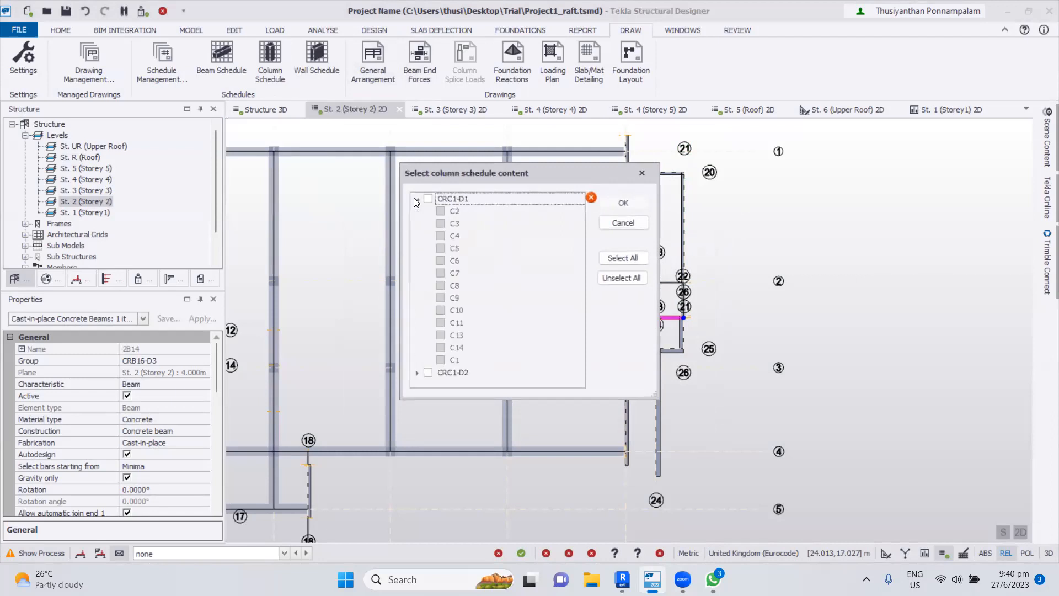
left_click(429, 200)
left_click(623, 204)
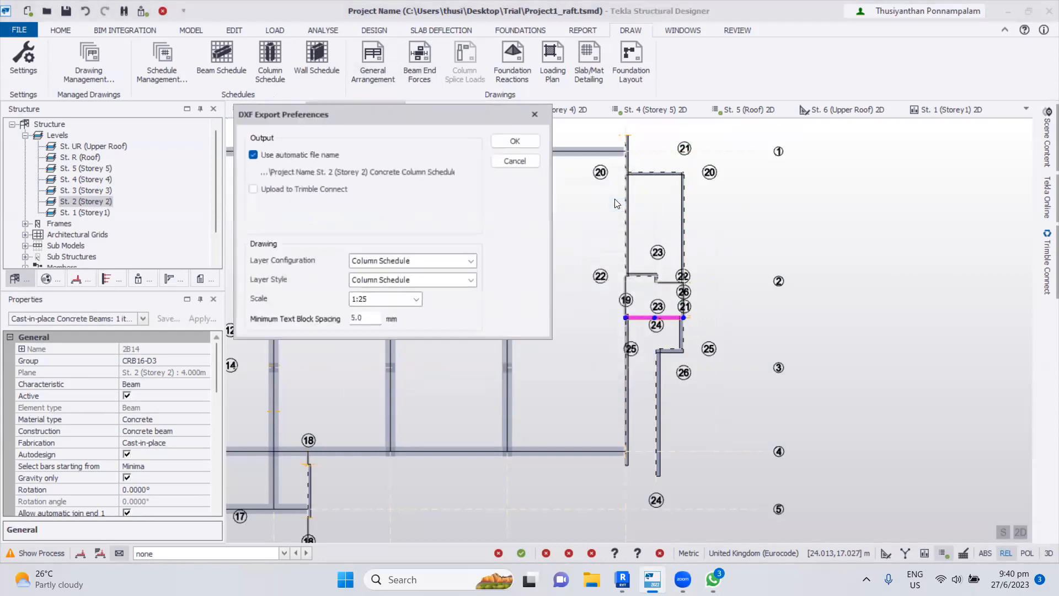
left_click(508, 144)
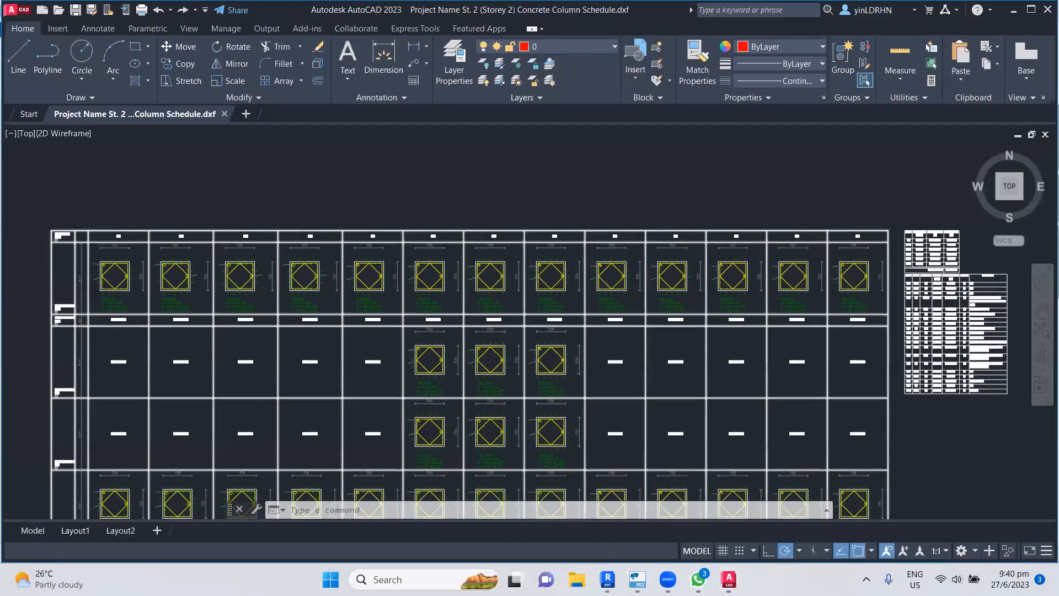
left_click(571, 325)
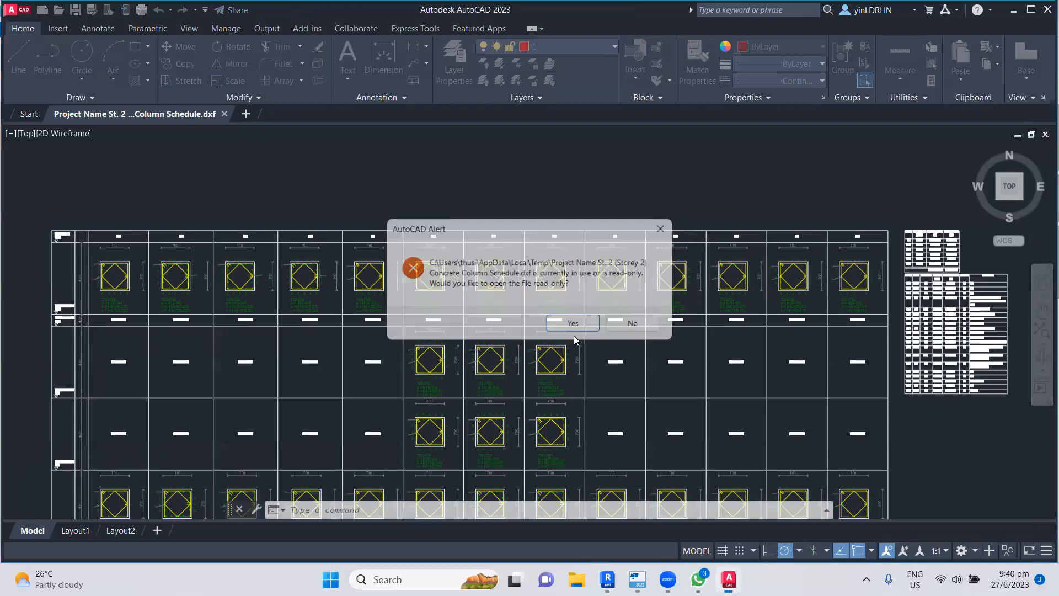
key("Escape")
key("Escape")
key("Escape")
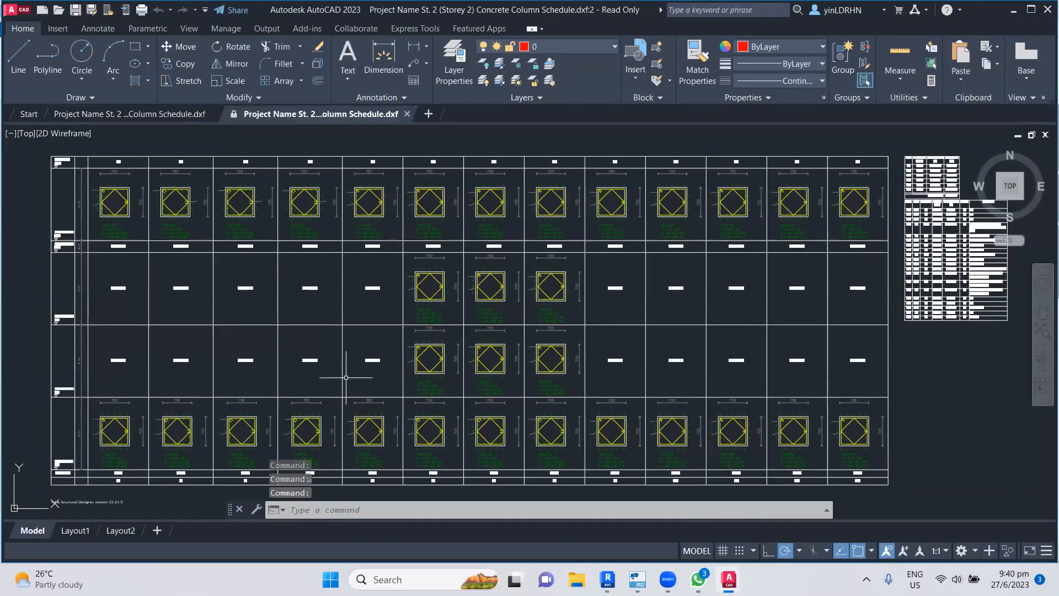
- Examine the column sections, reinforcement labels and bar quantity tables in the exported column schedule
middle_click_drag(360, 315, 500, 226)
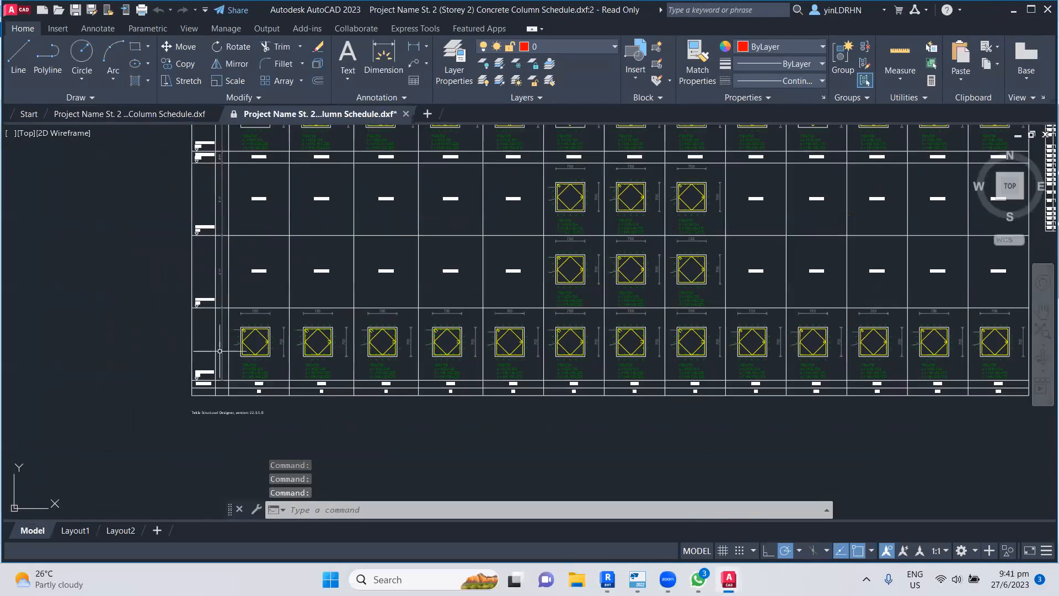
scroll(221, 353, "up", 4)
scroll(298, 353, "down", 2)
scroll(281, 362, "up", 2)
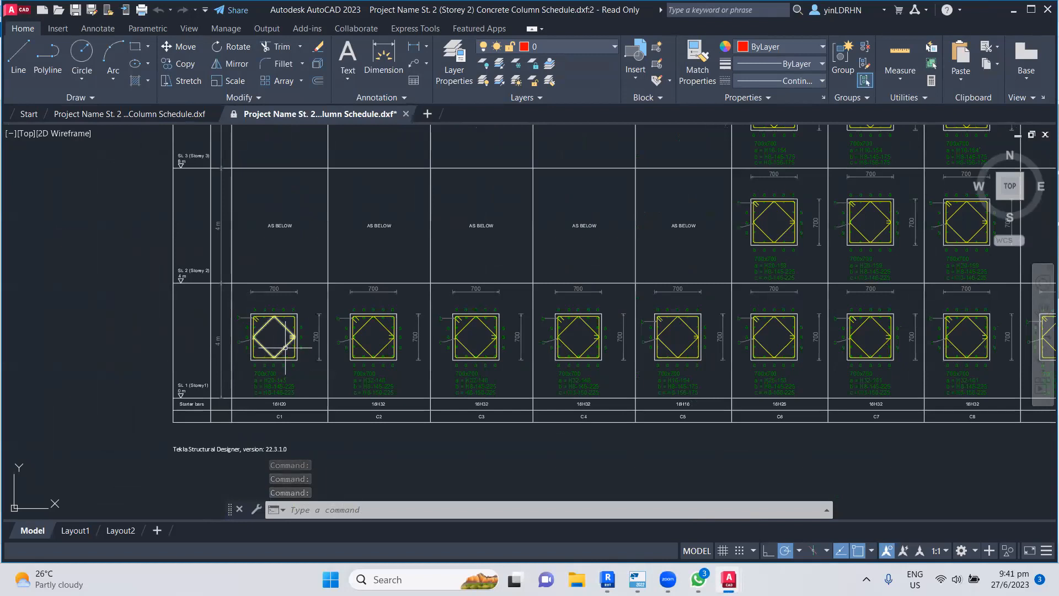
scroll(231, 380, "up", 2)
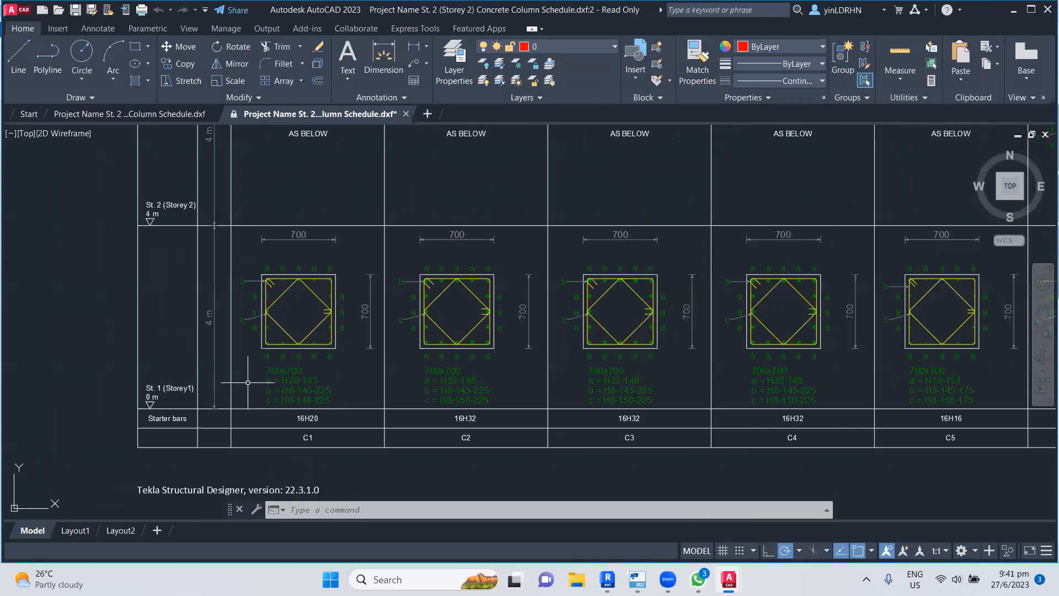
scroll(248, 382, "down", 3)
scroll(409, 402, "down", 2)
middle_click_drag(440, 338, 444, 435)
scroll(532, 261, "up", 2)
middle_click_drag(603, 289, 205, 334)
scroll(529, 238, "up", 1)
scroll(529, 238, "down", 1)
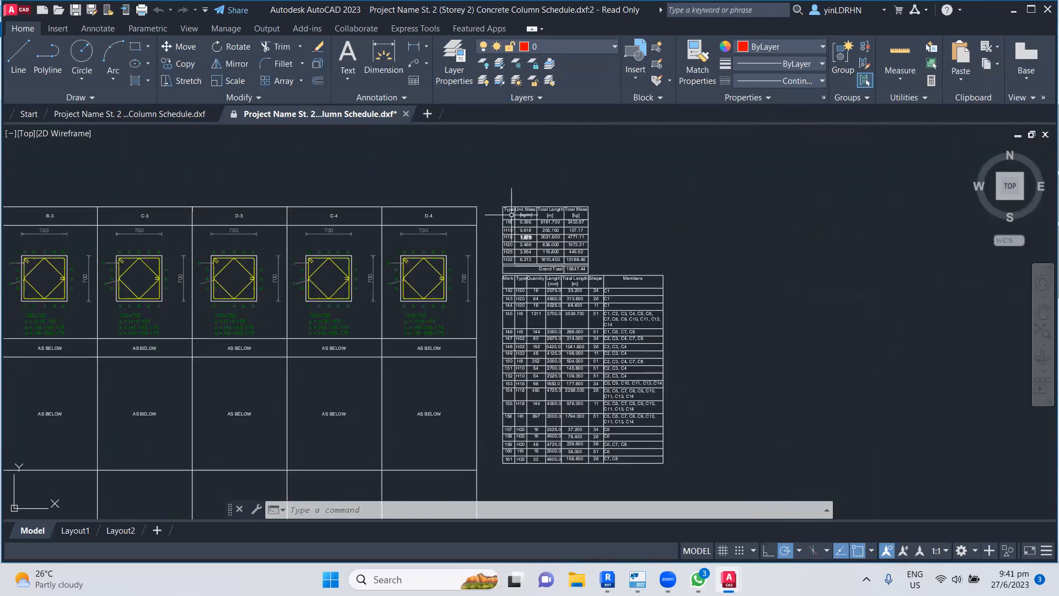
- Delete the bar quantity tables beside the column schedule
left_click(490, 195)
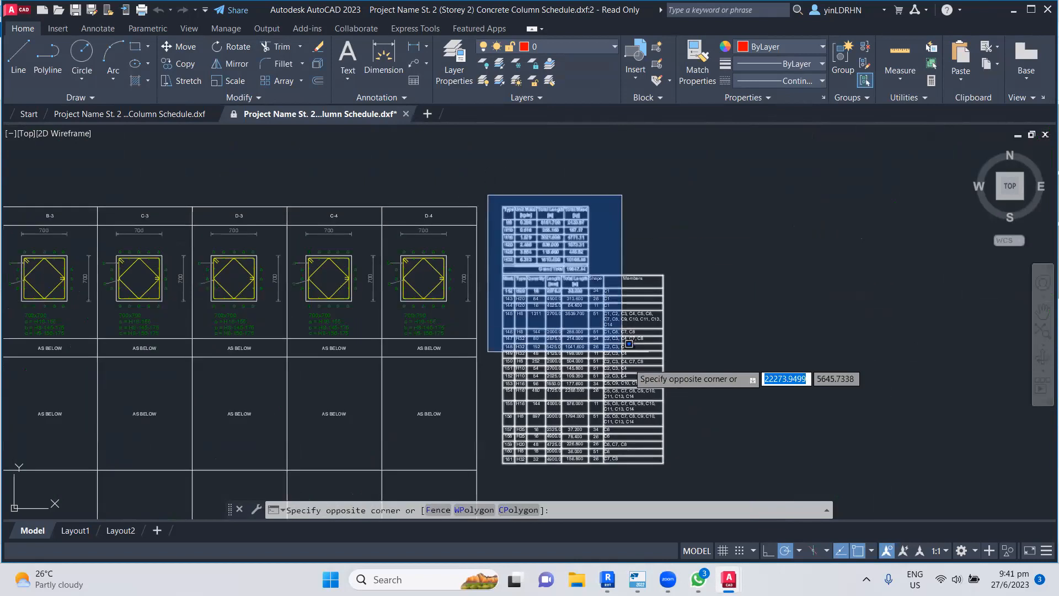
left_click(716, 485)
key("Delete")
scroll(882, 204, "down", 2)
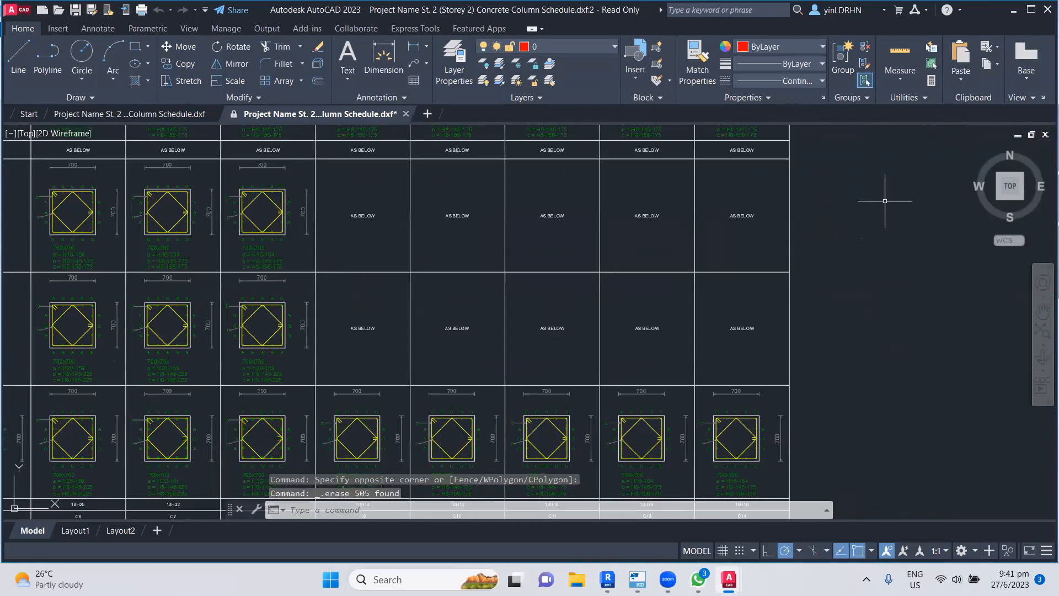
- Delete the Tekla Structural Designer version note below the column schedule
scroll(814, 291, "down", 2)
scroll(331, 364, "up", 6)
left_click(198, 383)
left_click(490, 445)
key("Delete")
scroll(488, 301, "down", 5)
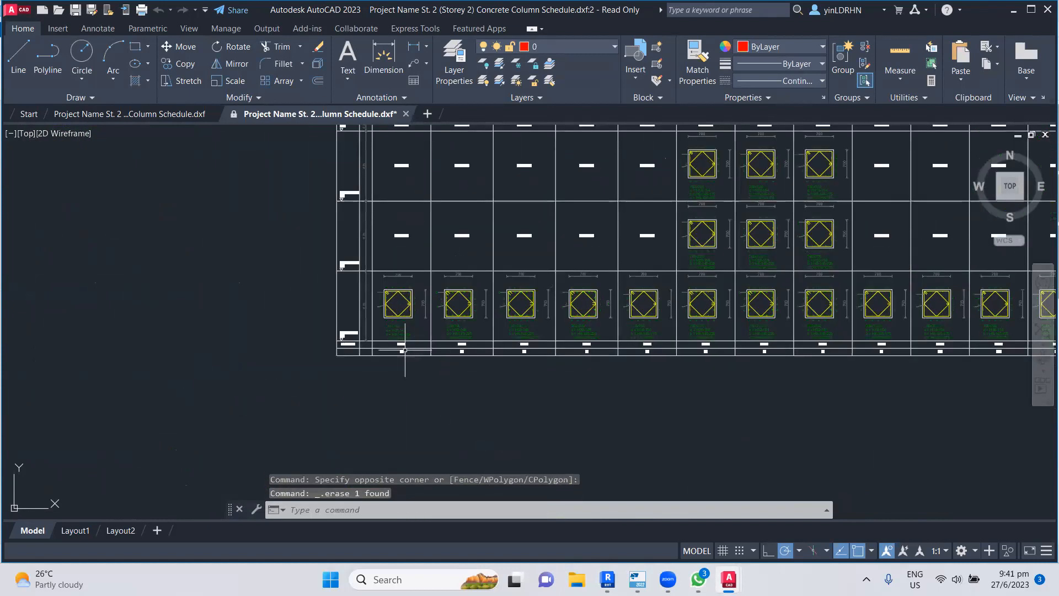
- Delete the height label and dimension line between Storey 1 and Storey 2 in the column schedule
scroll(353, 370, "up", 7)
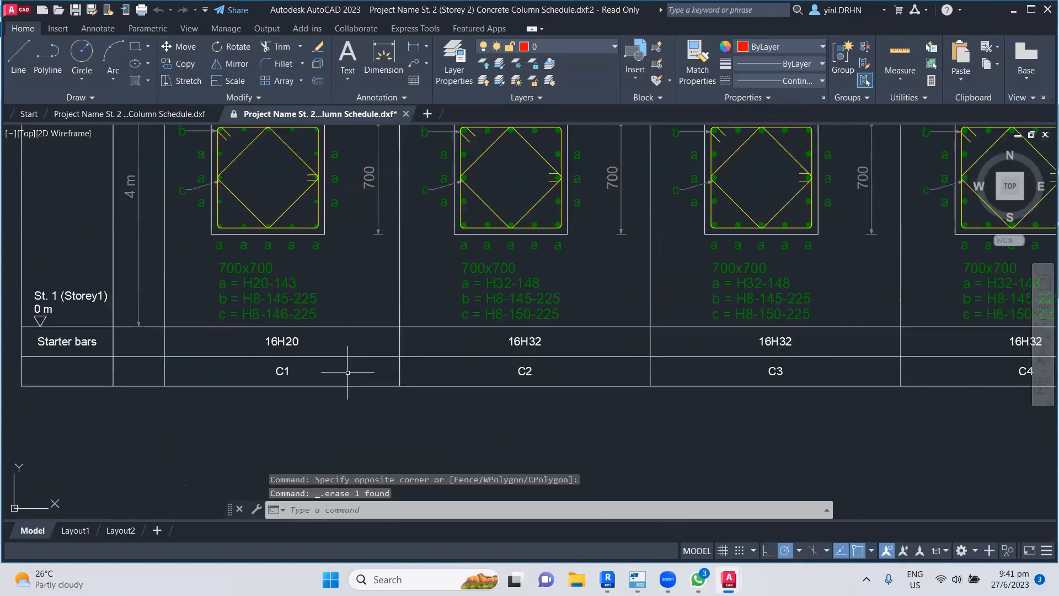
scroll(421, 408, "down", 3)
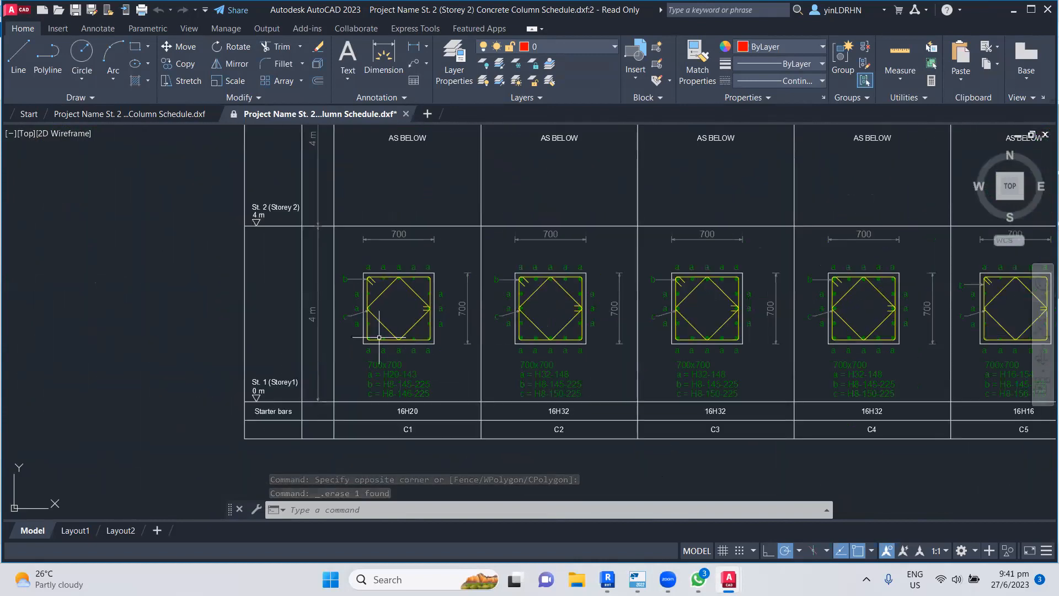
left_click(316, 308)
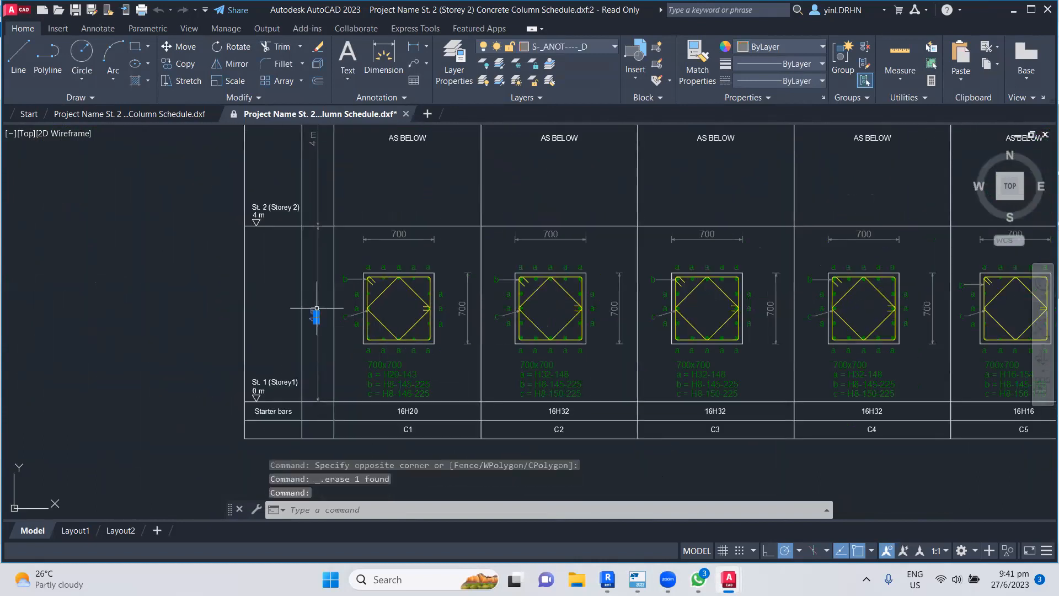
key("Delete")
left_click(316, 308)
key("Delete")
middle_click_drag(387, 232, 390, 419)
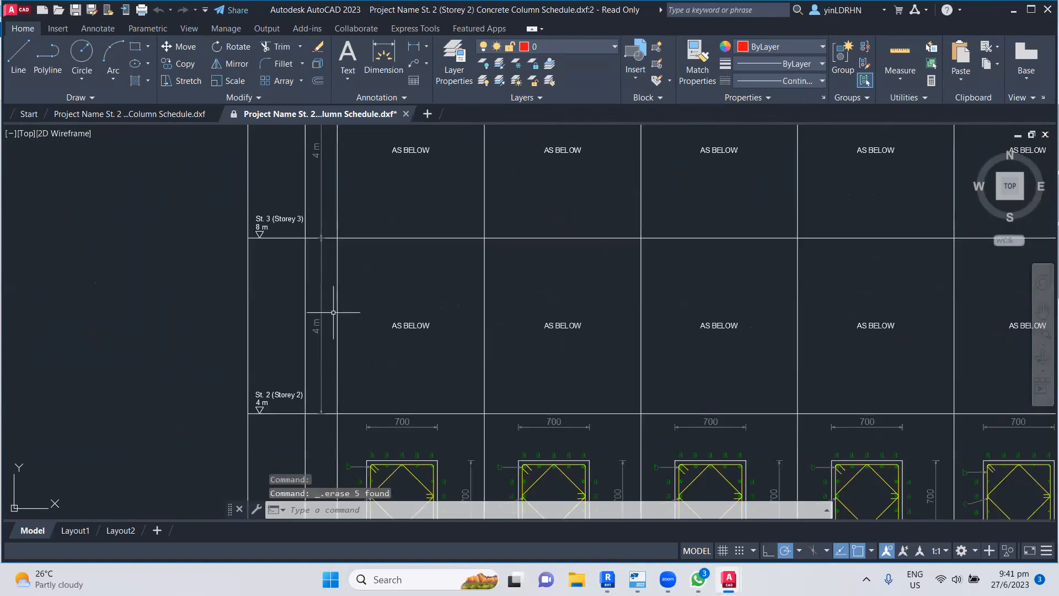
- Delete the storey-height dimension lines above Storey 2 in the column schedule
middle_click_drag(322, 157, 347, 291)
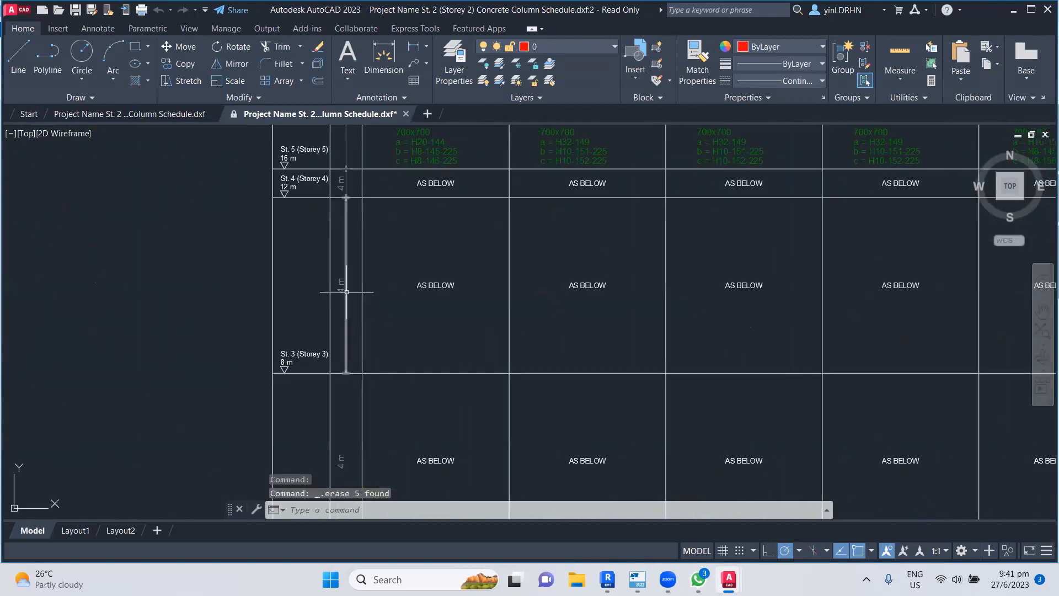
middle_click_drag(402, 267, 419, 398)
left_click(362, 315)
key("Delete")
left_click(362, 259)
left_click(359, 223)
key("Delete")
left_click(363, 313)
key("Delete")
scroll(414, 331, "down", 3)
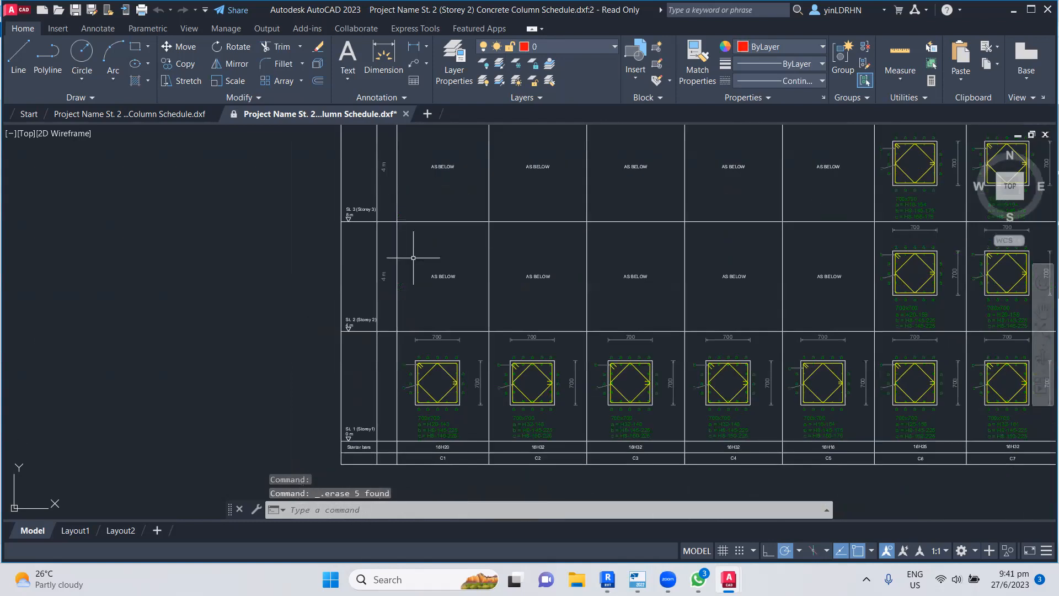
- Delete the leftover 4 m height label between Storey 2 and Storey 3
scroll(391, 304, "up", 4)
left_click(375, 231)
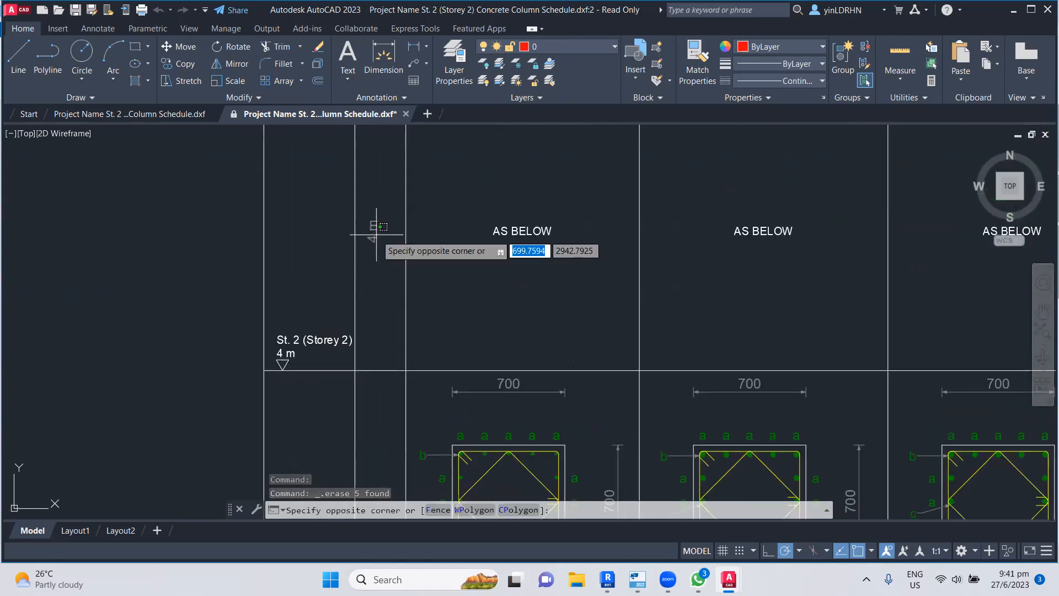
left_click(375, 230)
key("Delete")
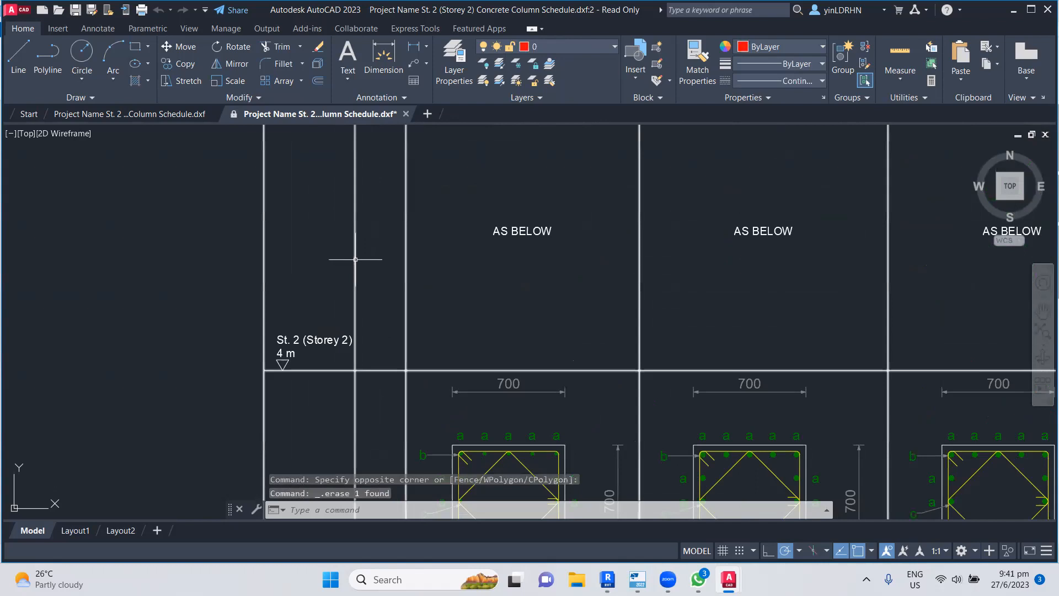
left_click(355, 259)
key("Escape")
scroll(364, 255, "down", 4)
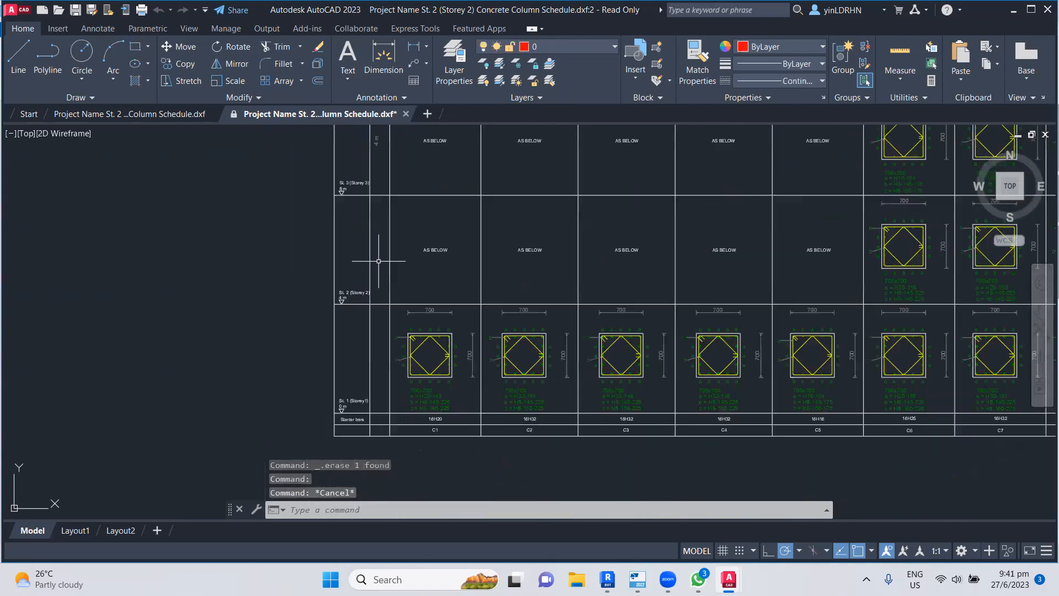
left_click(370, 243)
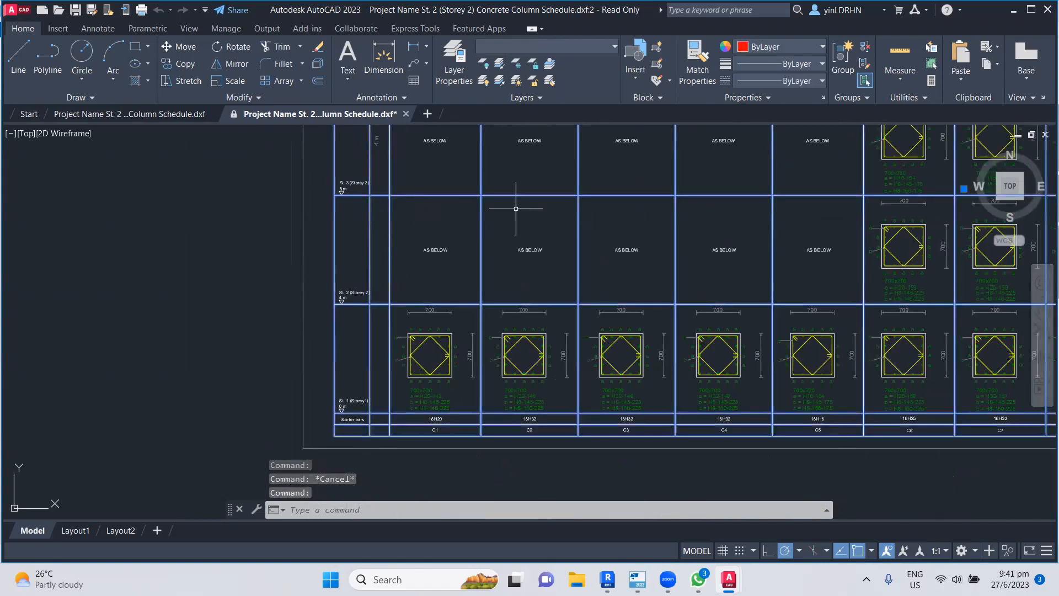
left_click(420, 226)
key("Escape")
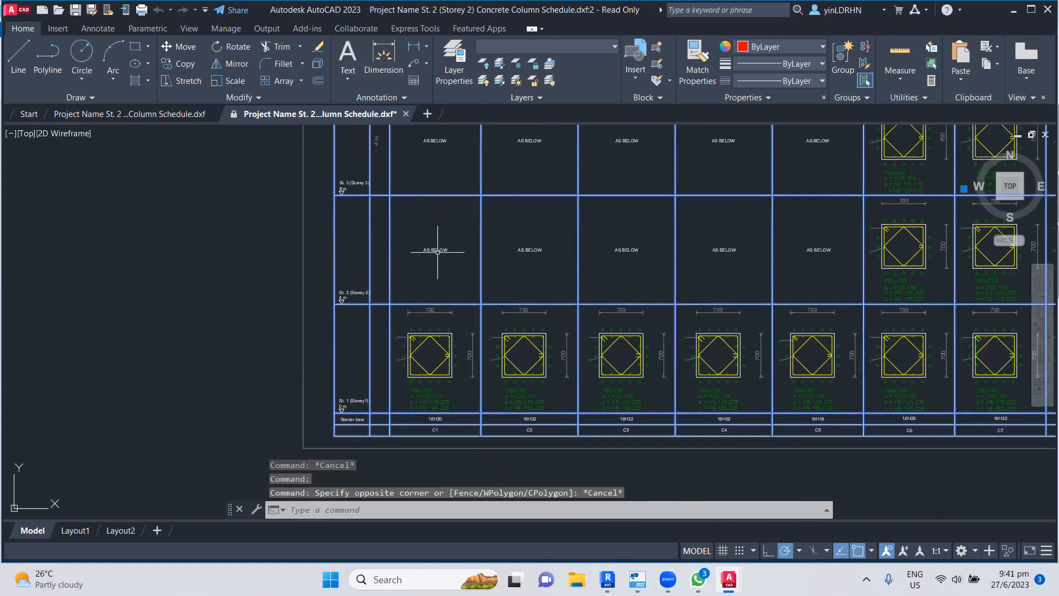
- Try to delete the Starter bars label from the schedule, then undo the deletion
scroll(354, 442, "up", 4)
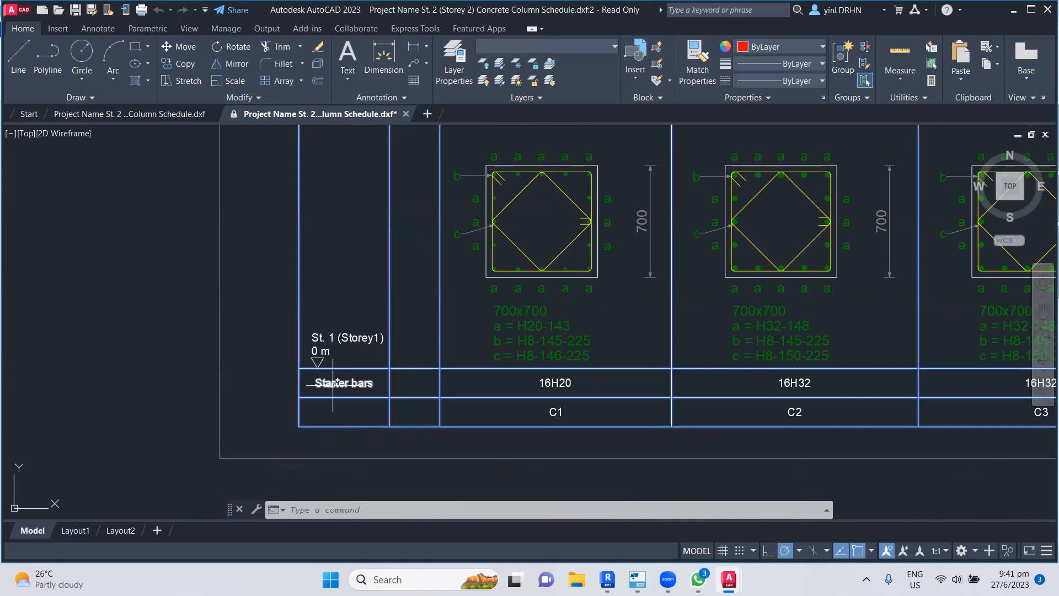
left_click(345, 383)
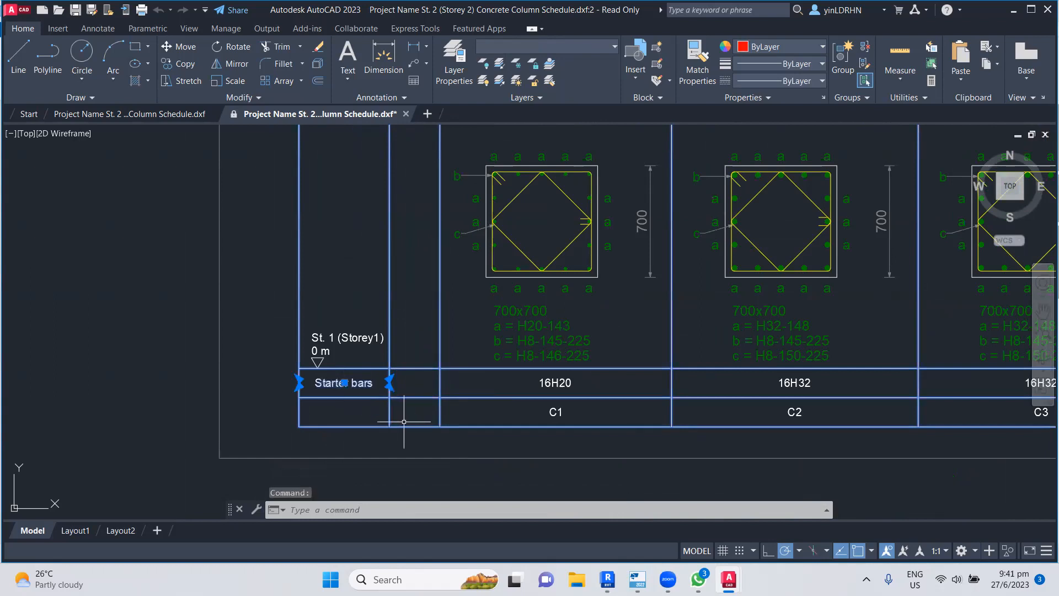
key("Delete")
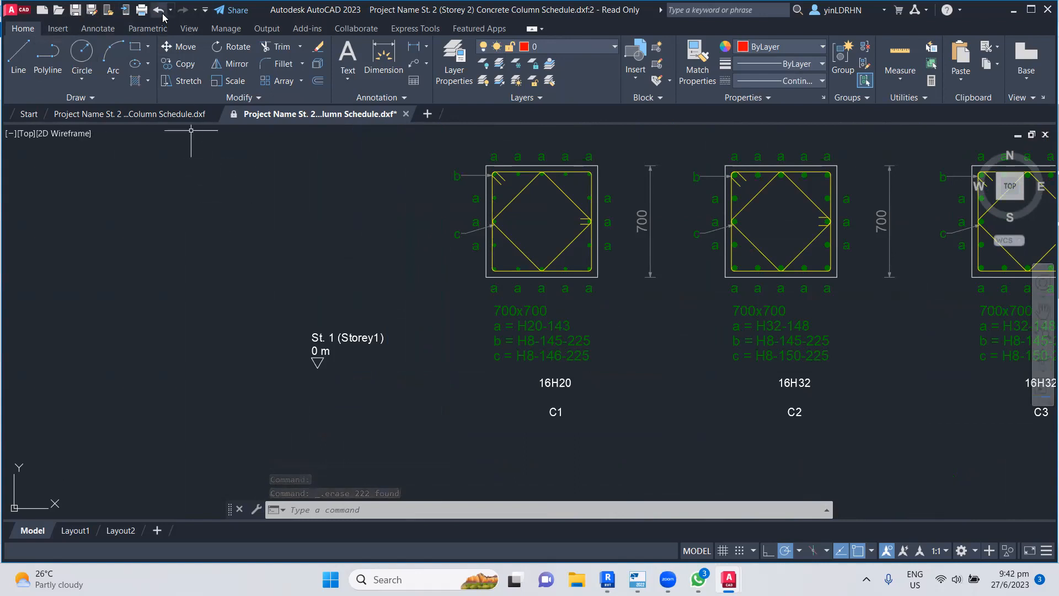
left_click(159, 10)
- Delete the Starter bars label from the bottom of the column schedule's storey column
left_click(212, 378)
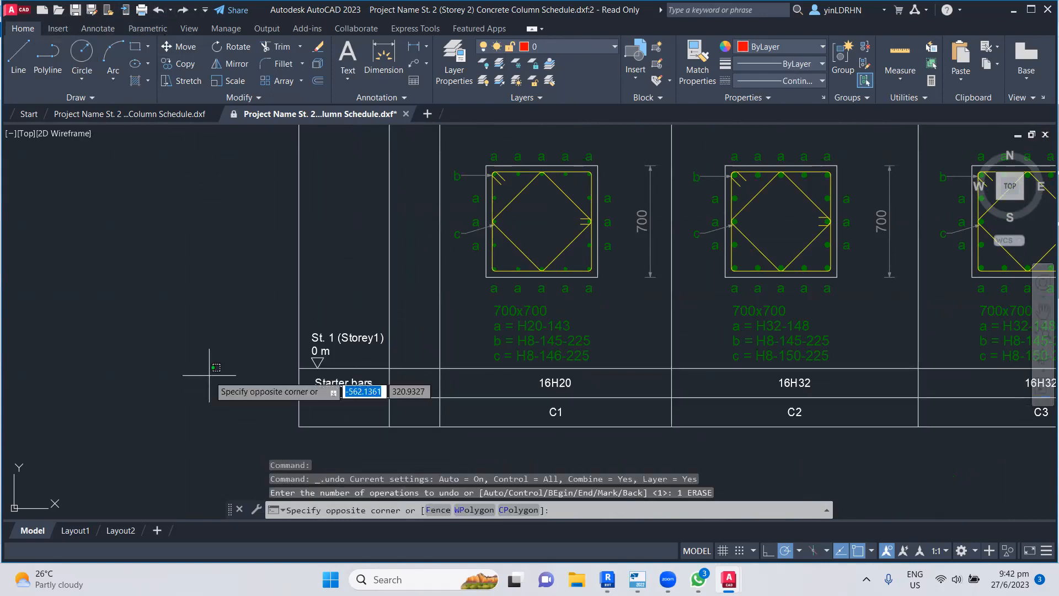
key("Escape")
key("Escape")
left_click(320, 384)
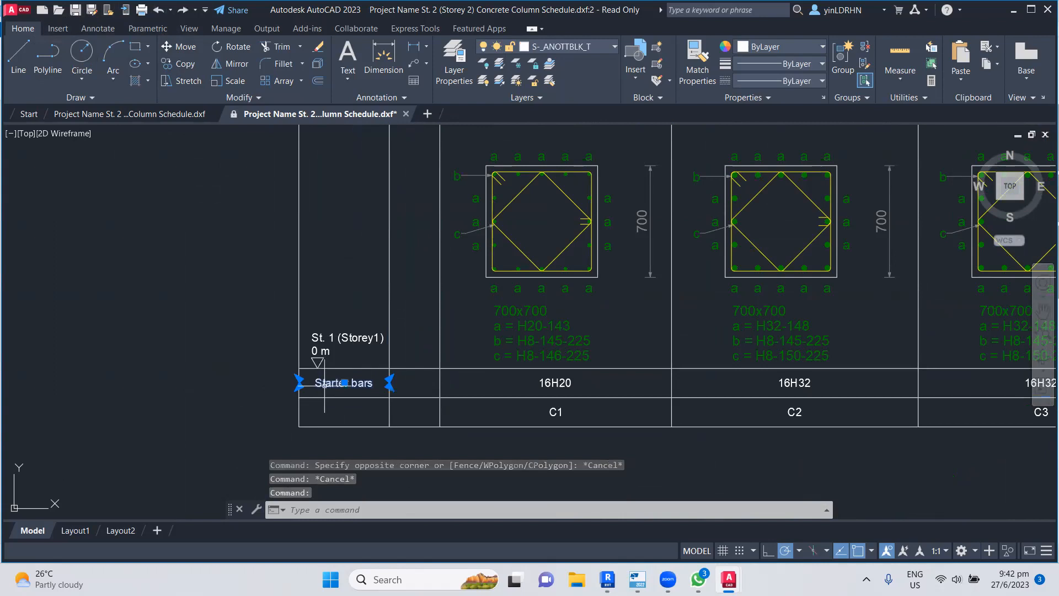
key("Delete")
- Shorten the St. 2 level label to Storey 2, removing the St. prefix, brackets and height line
scroll(237, 358, "down", 2)
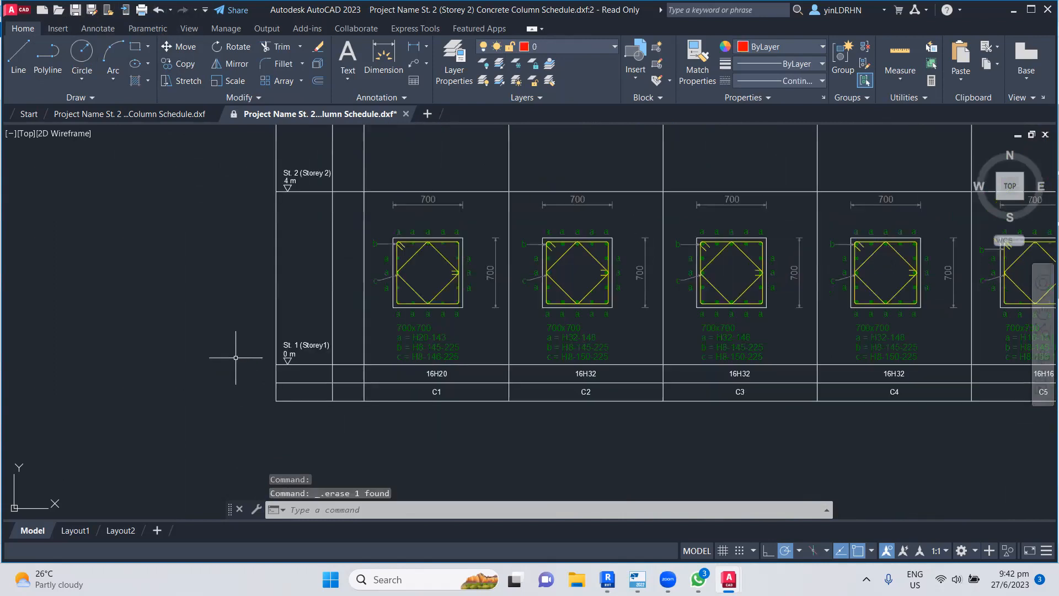
middle_click_drag(292, 363, 303, 402)
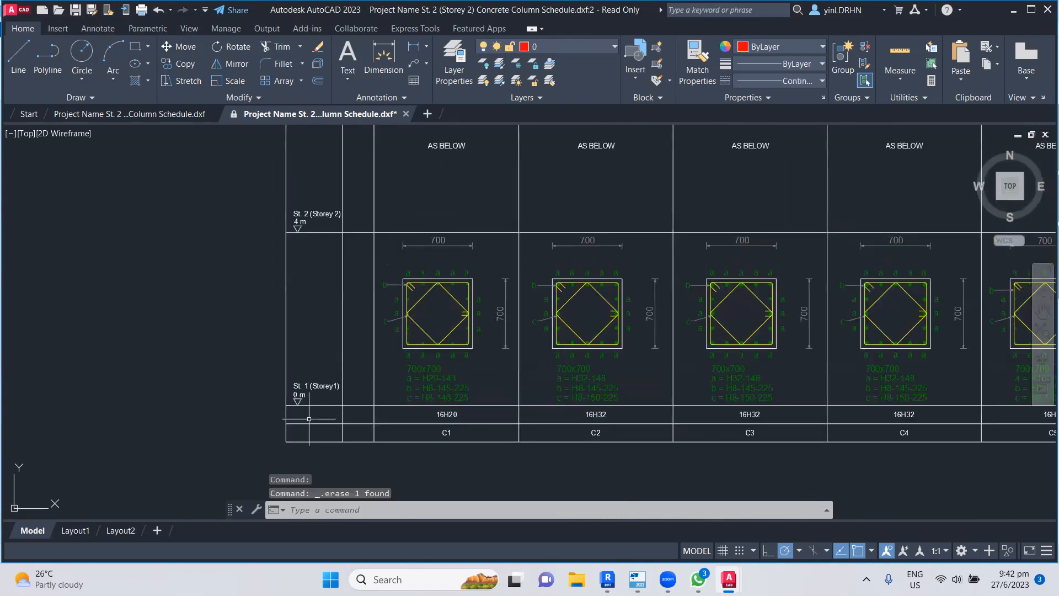
scroll(304, 223, "up", 3)
left_click(302, 223)
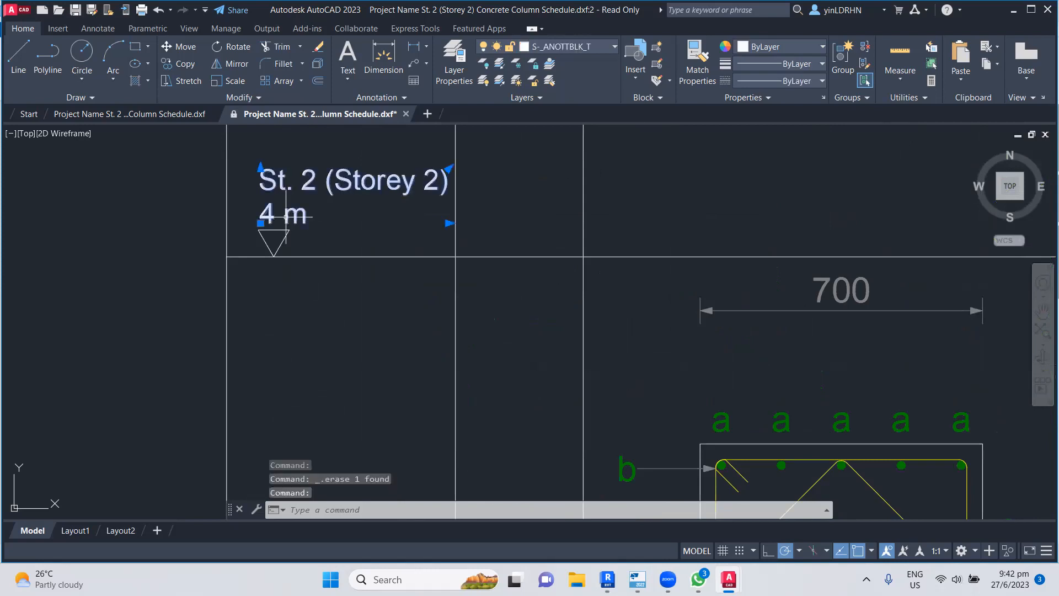
double_click(321, 221)
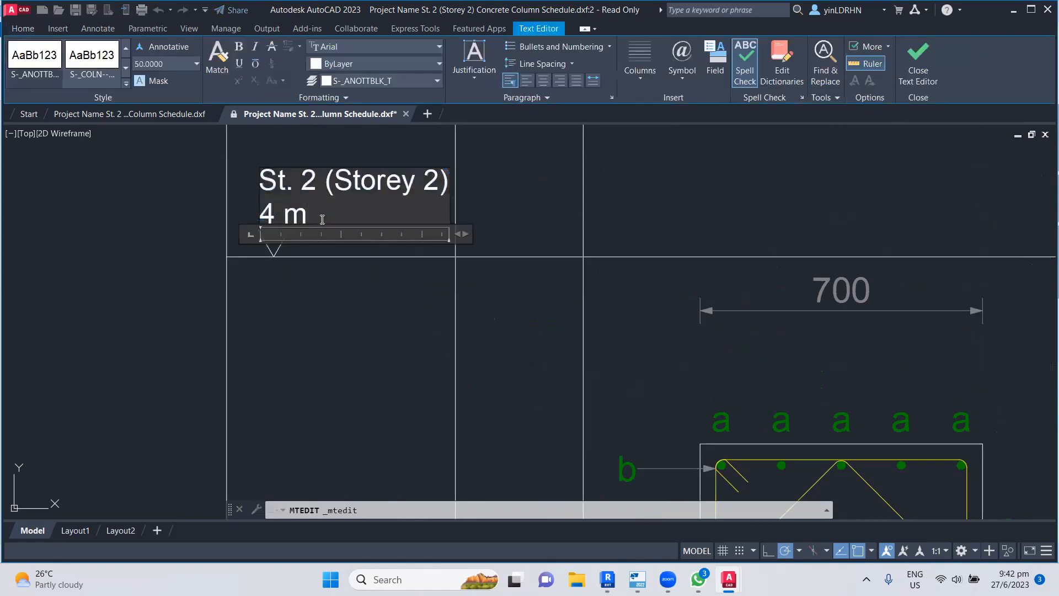
key("BackSpace")
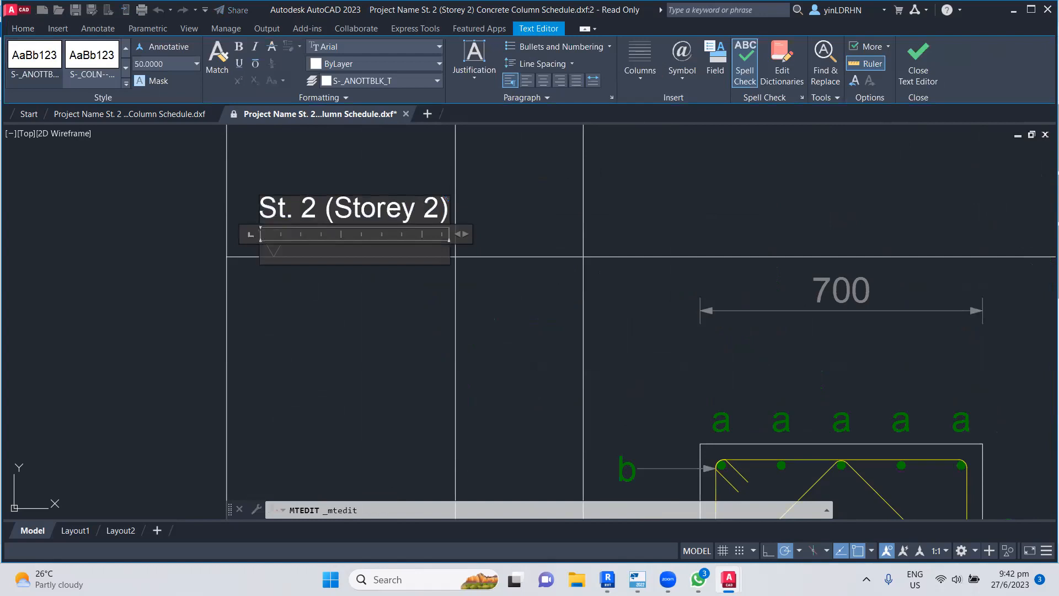
left_click(212, 231)
double_click(337, 207)
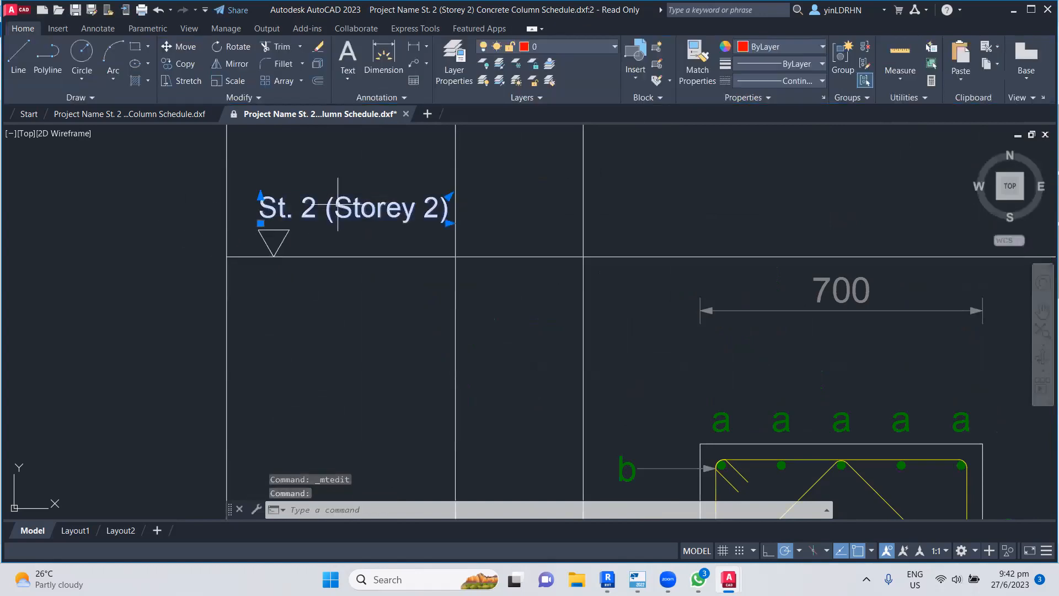
key("BackSpace")
key("BackSpace")
key("BackSpace")
key("BackSpace")
key("BackSpace")
key("BackSpace")
key("BackSpace")
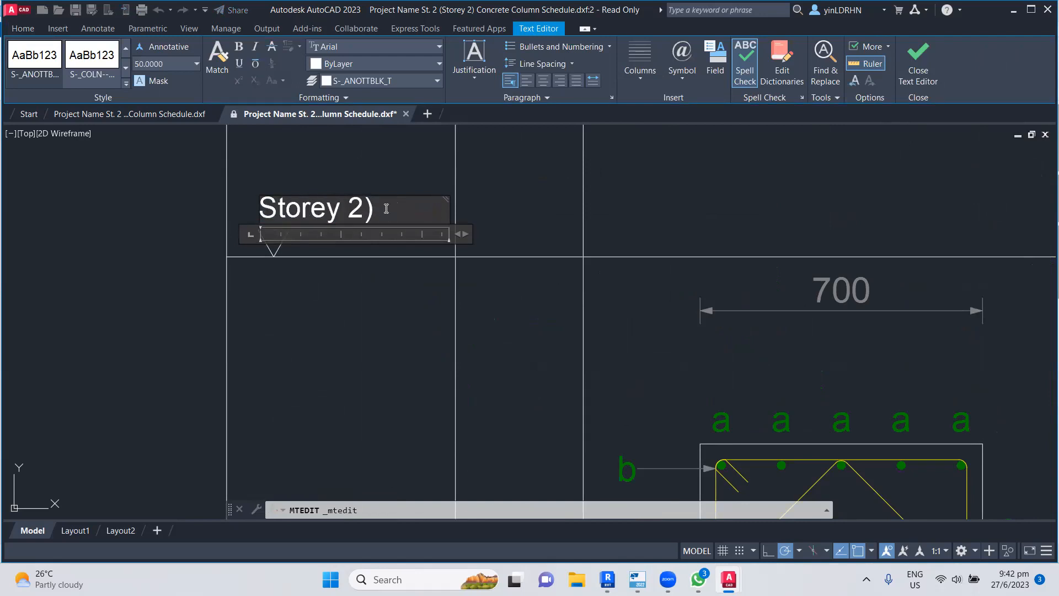
left_click(393, 317)
- Shorten the St. 1 level label to Storey1, removing the prefix, brackets and height line
scroll(371, 383, "down", 5)
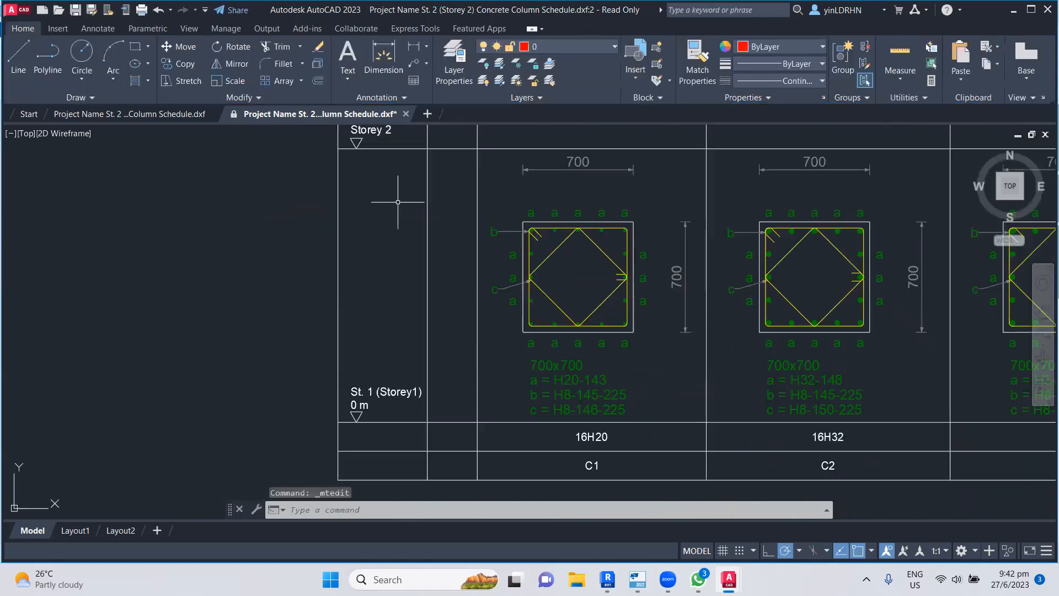
scroll(371, 341, "up", 8)
double_click(490, 245)
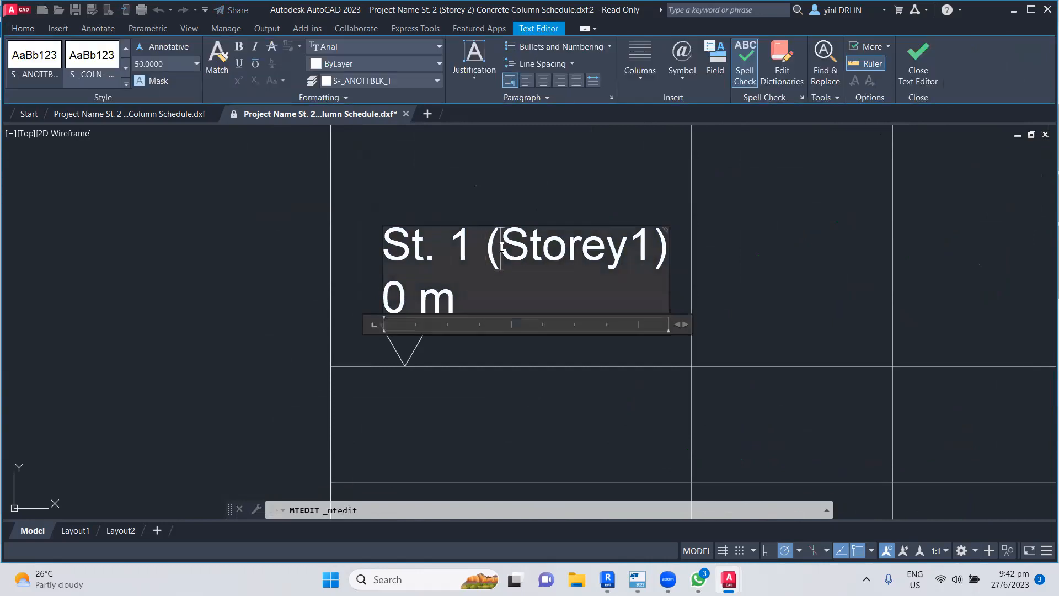
key("BackSpace")
key("BackSpace")
key("BackSpace")
key("BackSpace")
key("BackSpace")
key("BackSpace")
key("BackSpace")
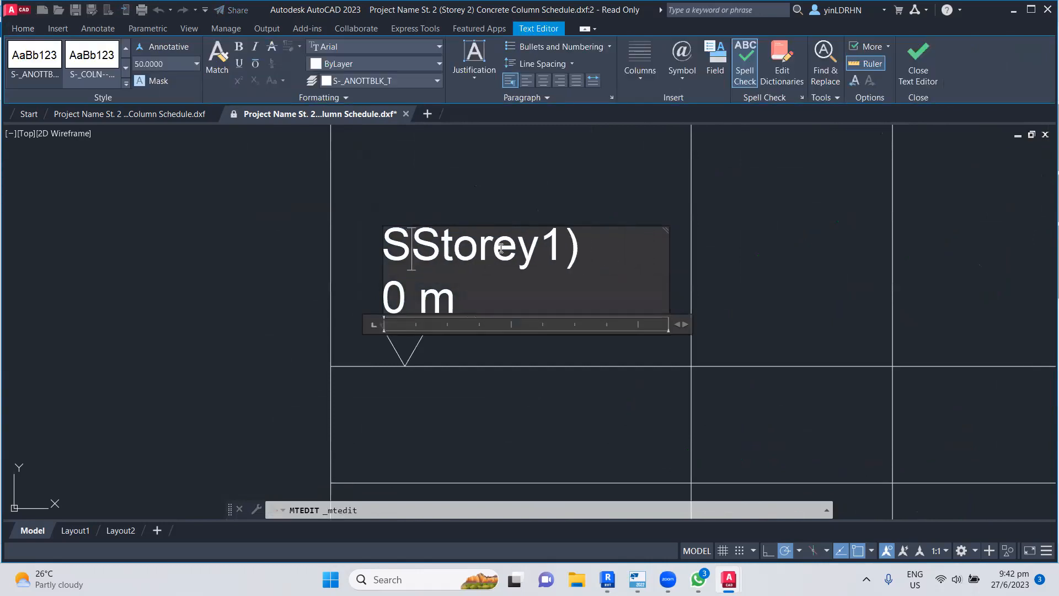
key("BackSpace")
key("BackSpace")
key("BackSpace")
key("BackSpace")
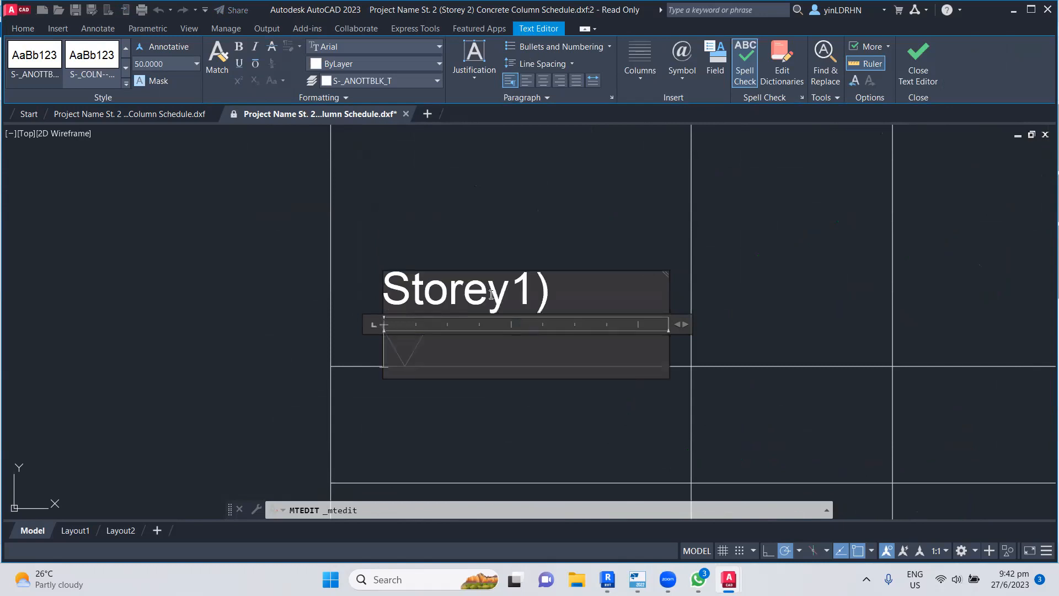
left_click(421, 217)
- Shorten the St. 3 level label to Storey 3, removing the prefix, brackets and height line
scroll(425, 276, "down", 8)
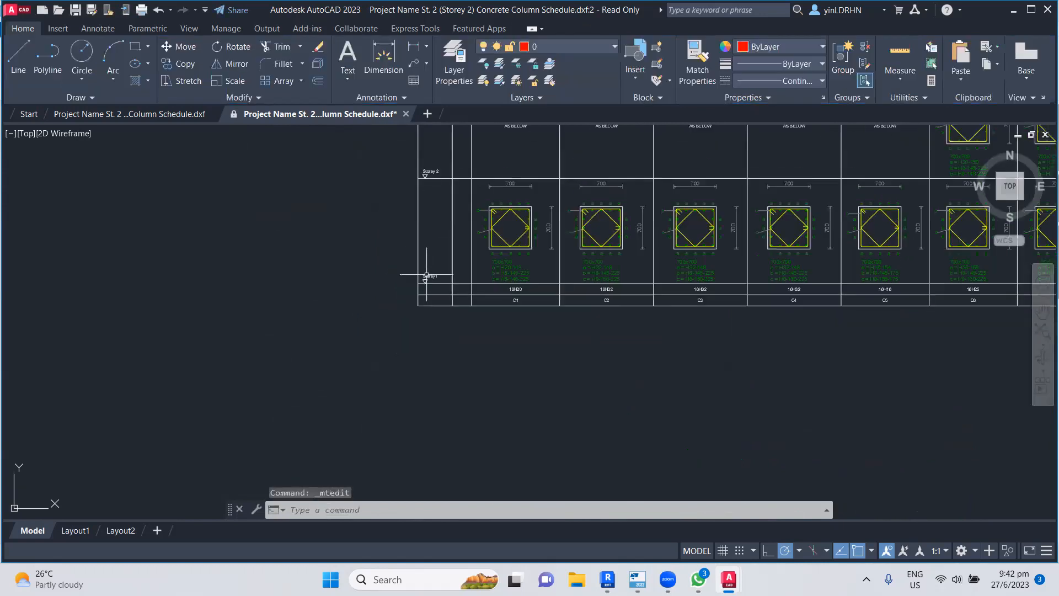
scroll(453, 273, "up", 10)
scroll(444, 225, "down", 2)
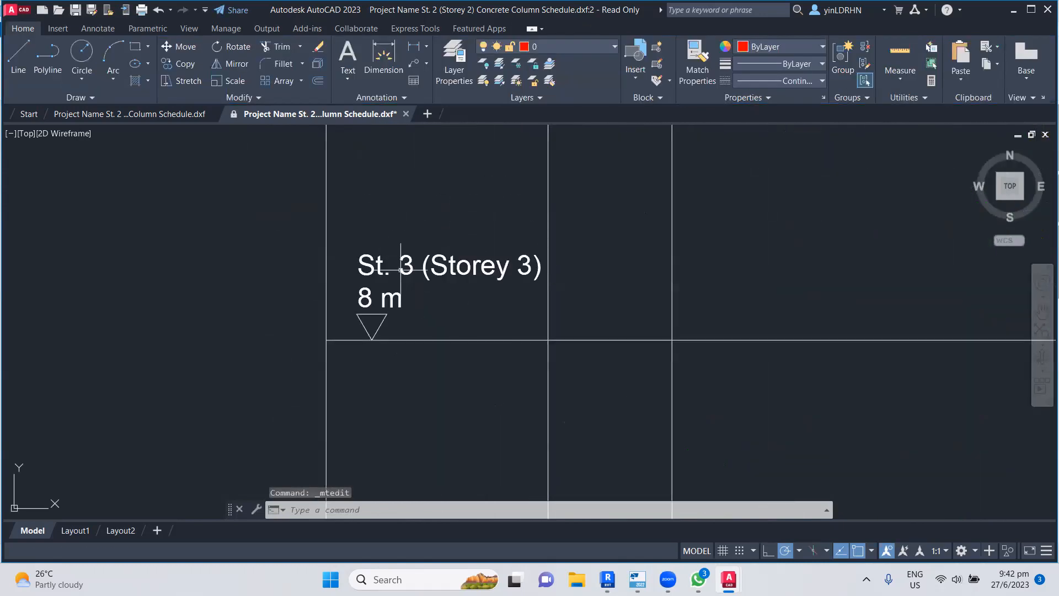
left_click(396, 260)
left_click(389, 267)
double_click(371, 265)
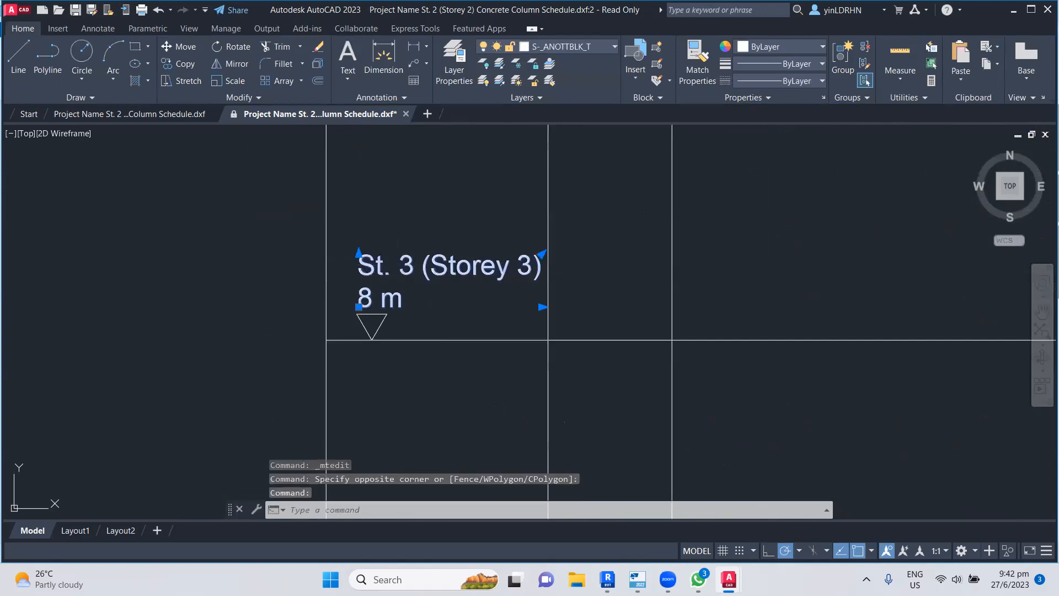
key("BackSpace")
key("BackSpace")
key("BackSpace")
key("BackSpace")
key("BackSpace")
key("BackSpace")
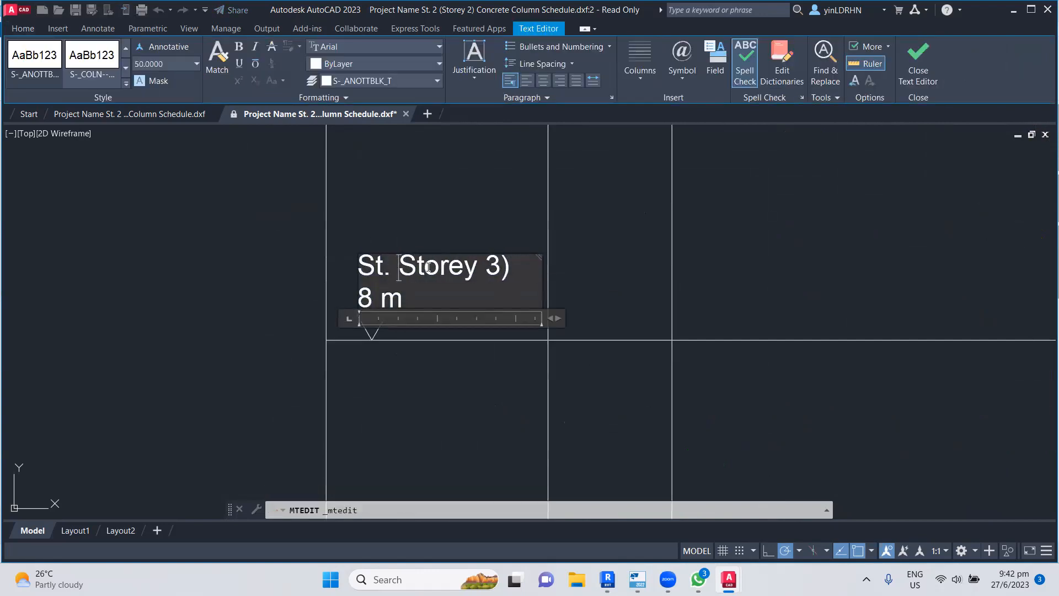
key("BackSpace")
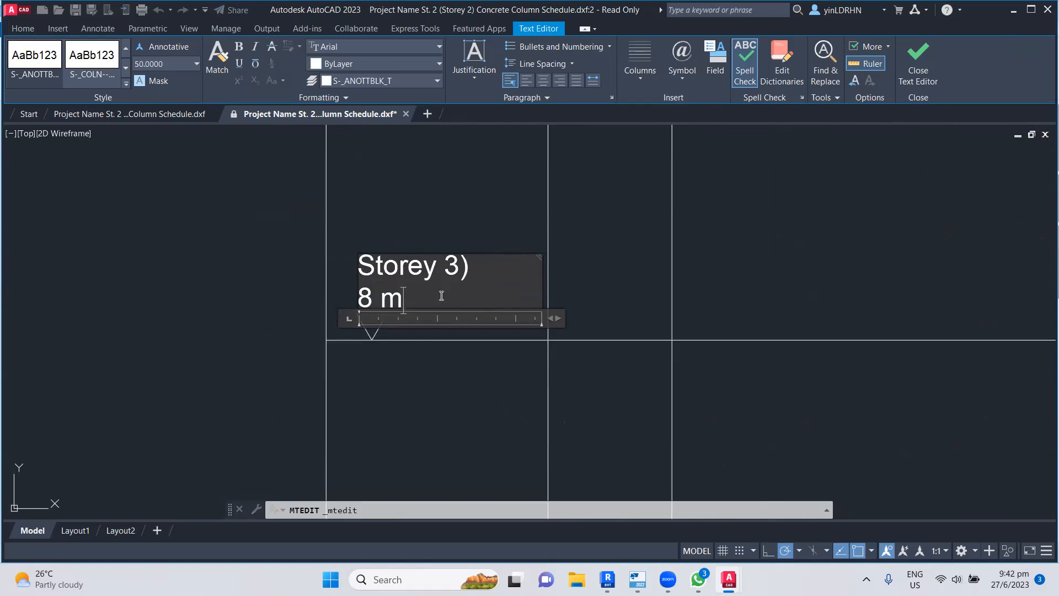
key("BackSpace")
key("BackSpace")
left_click(423, 224)
- Delete the rotated 4 m height label between Storey 3 and Storey 4
middle_click_drag(421, 220, 449, 449)
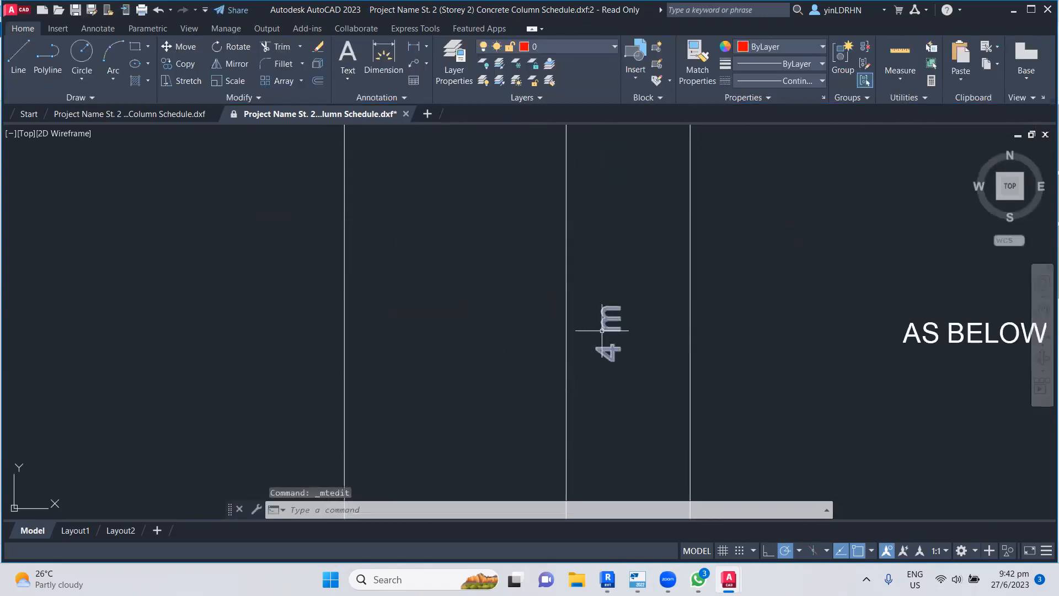
left_click(611, 344)
key("Delete")
- Shorten the St. 4 level label to Storey 4, removing the prefix, brackets and height line
middle_click_drag(467, 274, 470, 344)
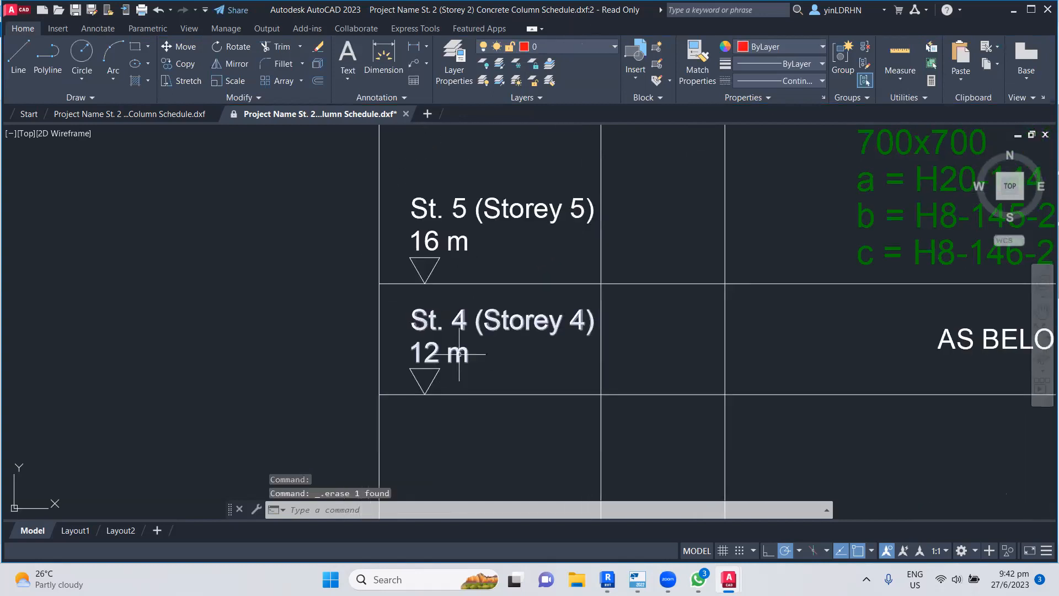
double_click(481, 356)
left_click_drag(454, 357, 407, 356)
key("BackSpace")
key("BackSpace")
key("BackSpace")
key("BackSpace")
key("BackSpace")
key("BackSpace")
key("BackSpace")
key("BackSpace")
key("BackSpace")
key("BackSpace")
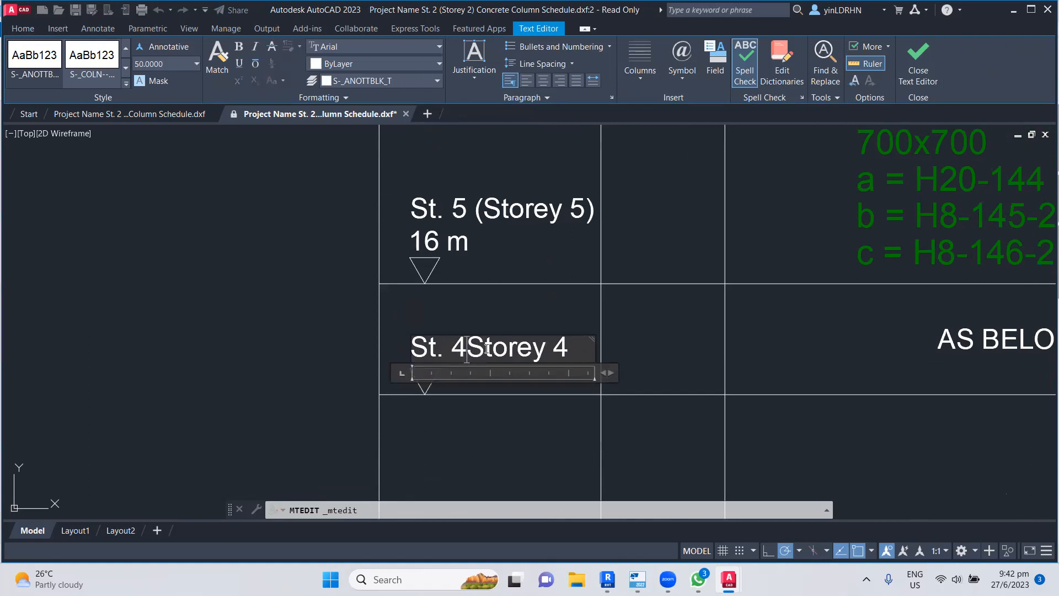
left_click(377, 351)
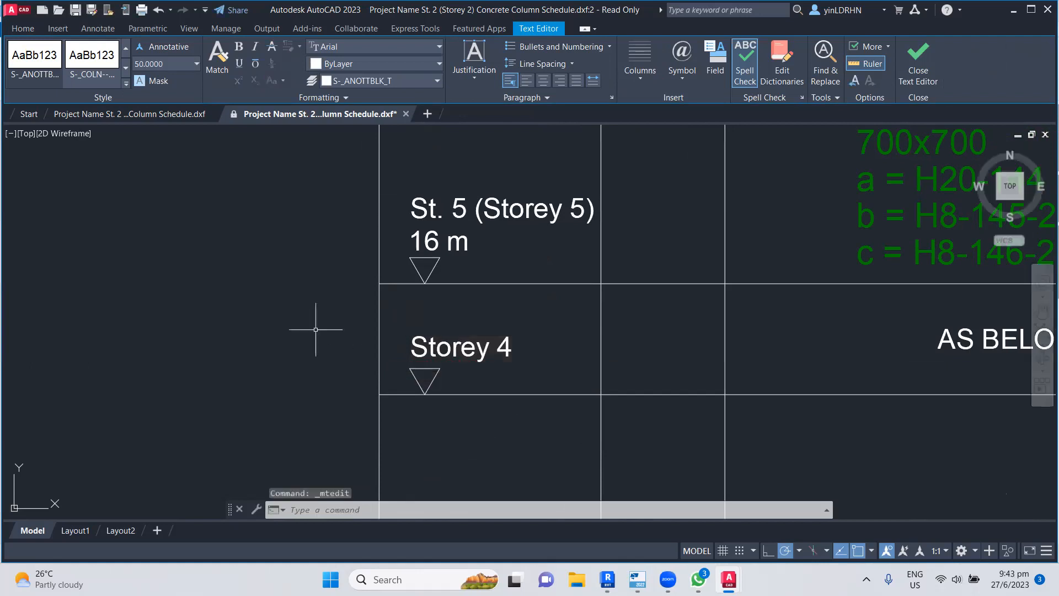
- Shorten the St. 5 level label to Storey 5, removing the prefix, brackets and height line
left_click(497, 309)
double_click(468, 343)
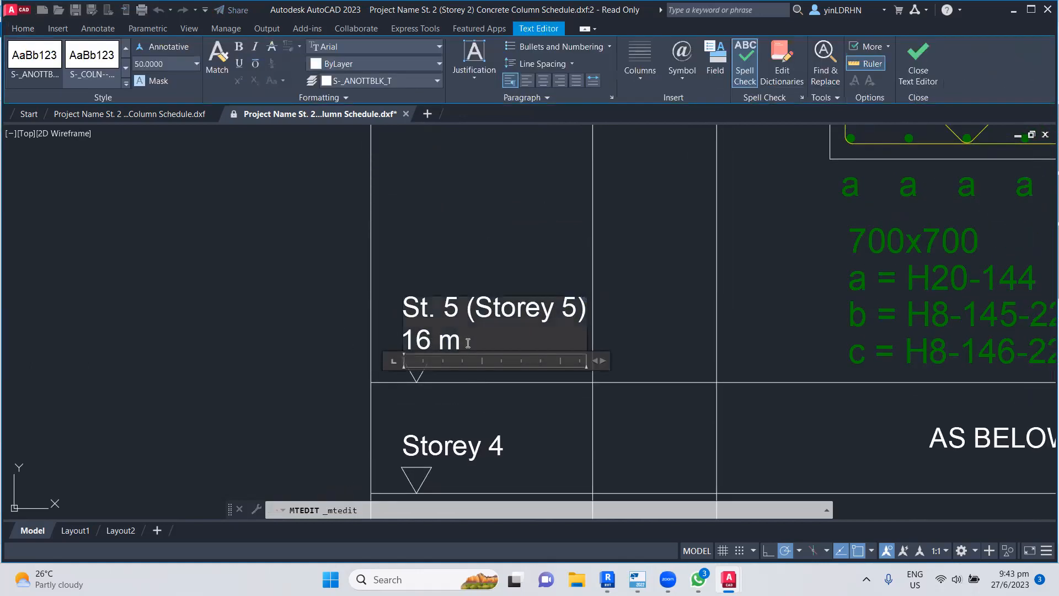
key("BackSpace")
key("BackSpace")
key("BackSpace")
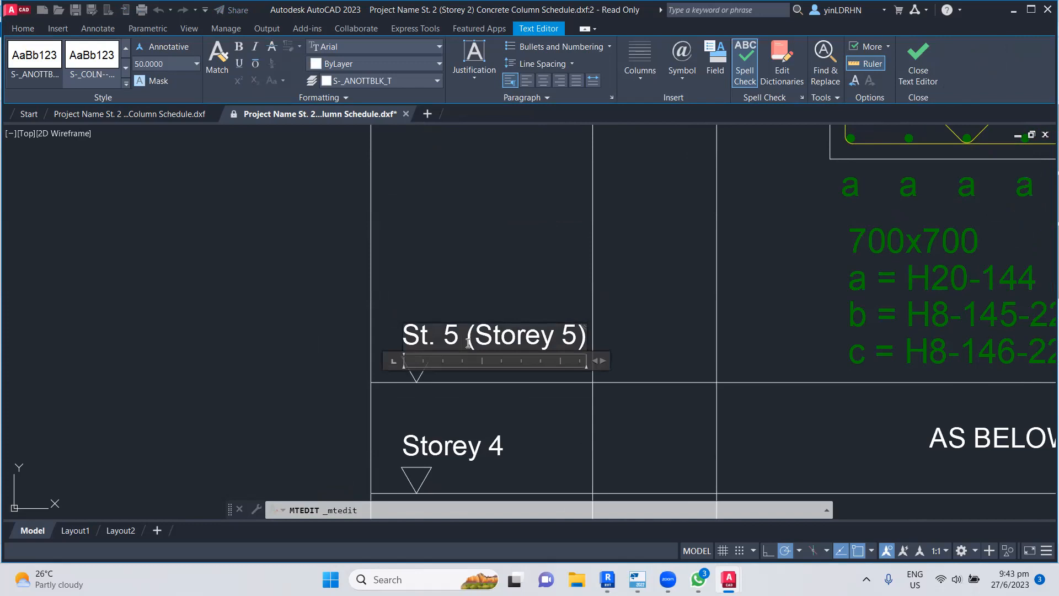
key("BackSpace")
key("BackSpace")
key("BackSpace")
key("BackSpace")
key("BackSpace")
key("BackSpace")
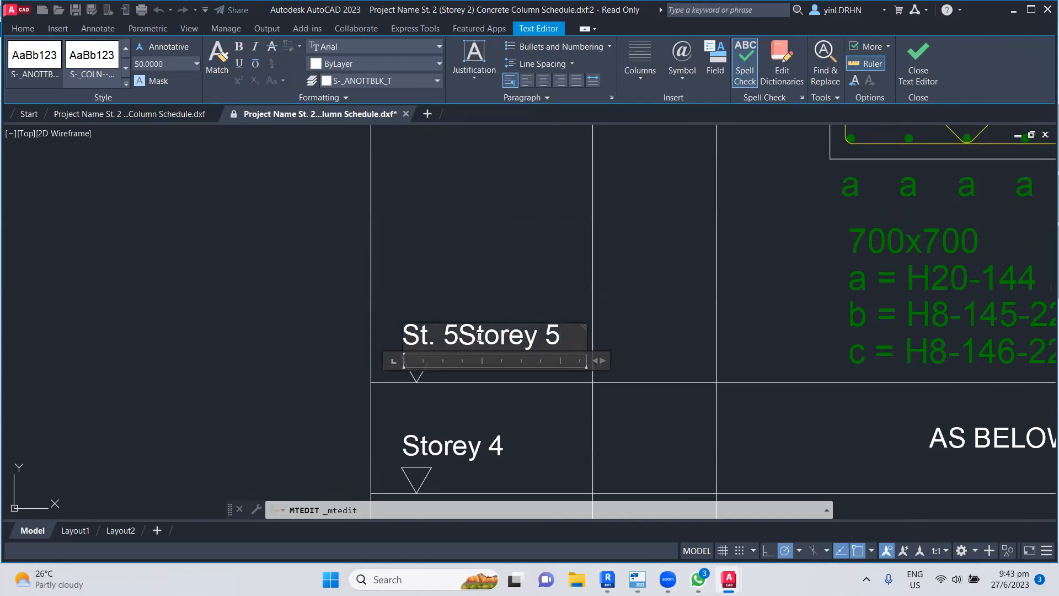
key("BackSpace")
left_click(303, 307)
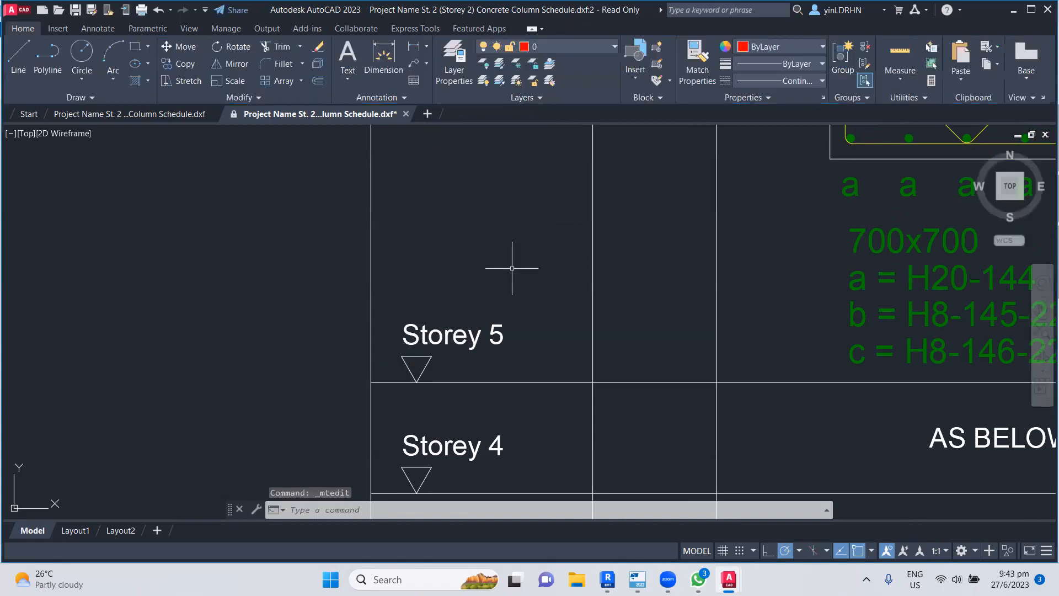
- Shorten the St. R level label to Roof, removing the prefix, brackets and height line
middle_click_drag(509, 274, 489, 374)
scroll(490, 364, "down", 4)
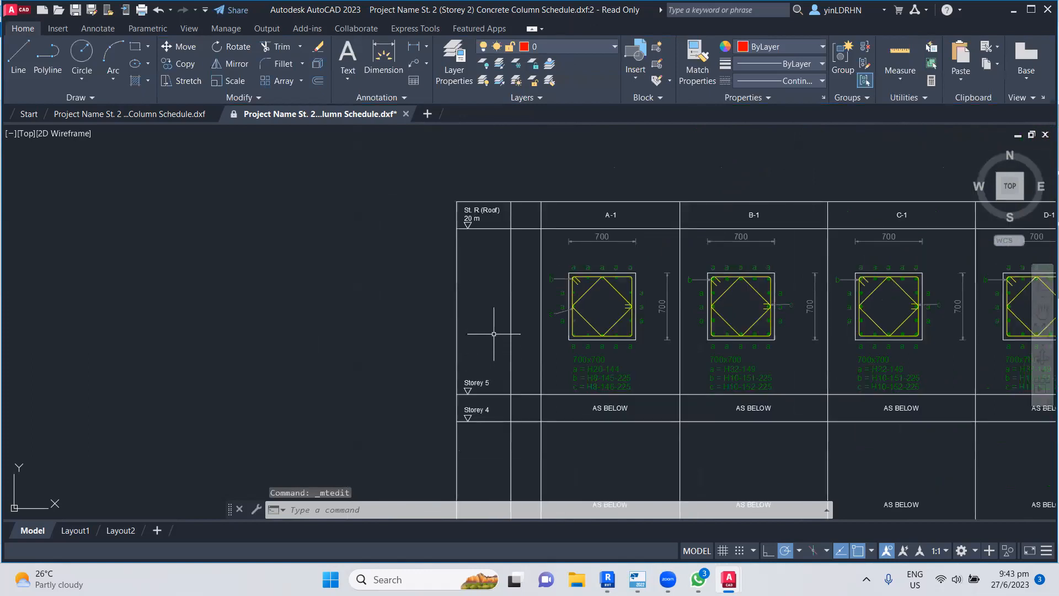
scroll(483, 290, "up", 6)
double_click(487, 275)
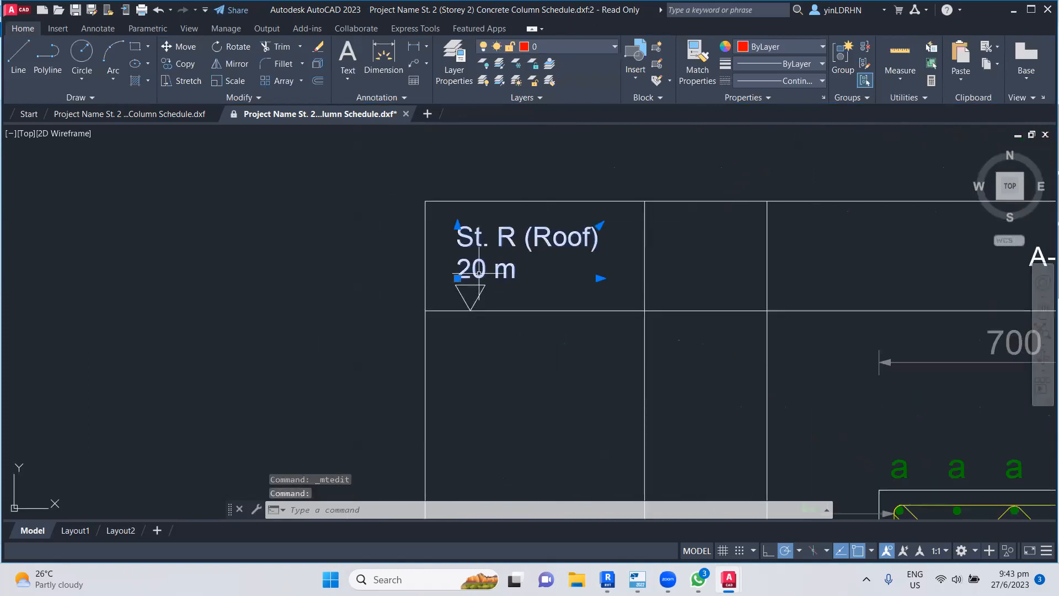
key("BackSpace")
key("BackSpace")
key("BackSpace")
key("BackSpace")
key("BackSpace")
key("BackSpace")
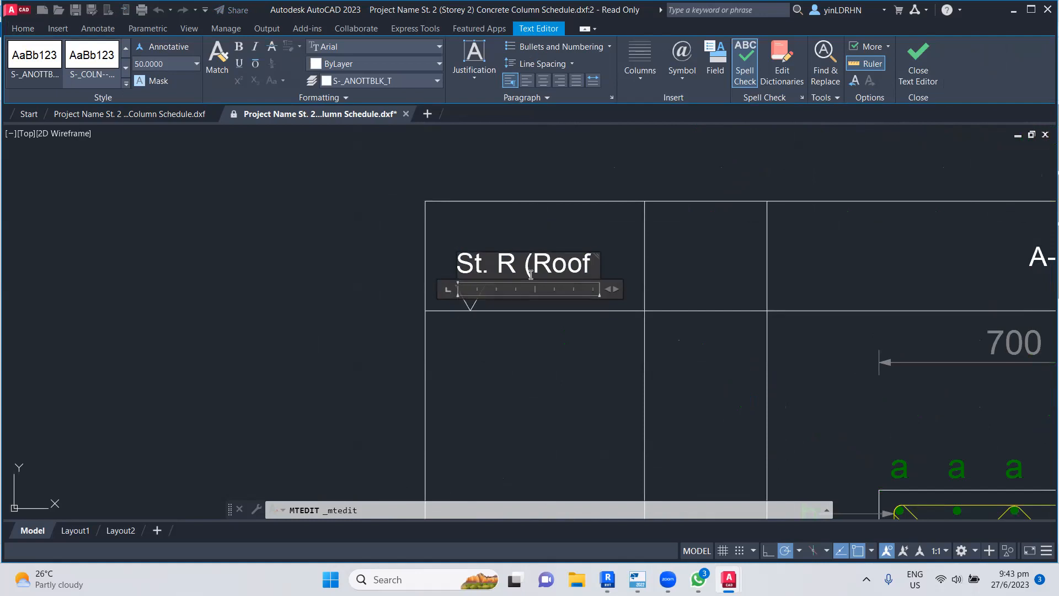
key("BackSpace")
key("BackSpace")
key("BackSpace")
key("BackSpace")
key("BackSpace")
key("BackSpace")
key("BackSpace")
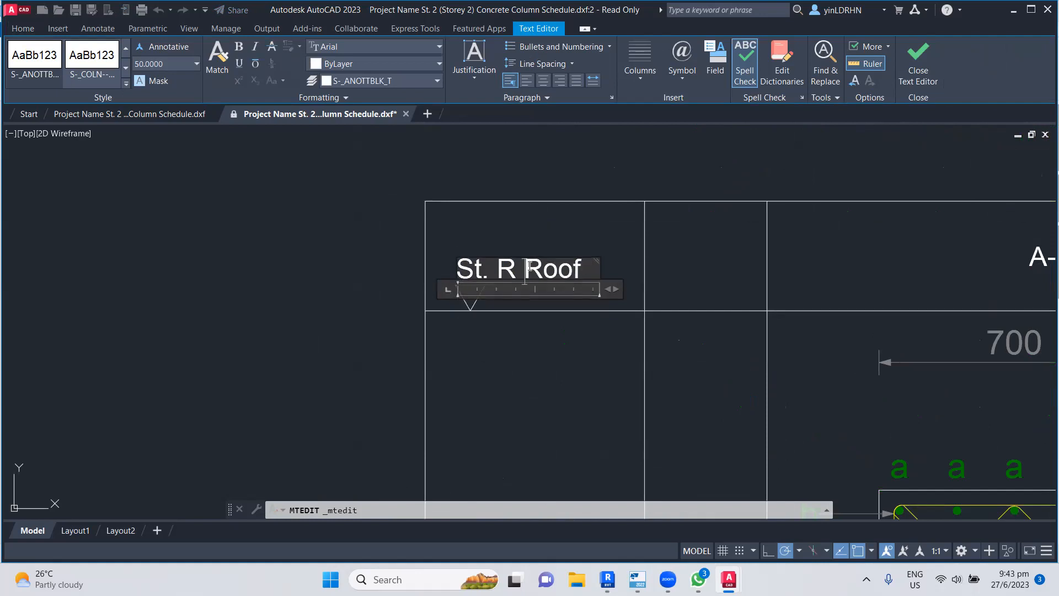
left_click(315, 284)
- Try to explode the column schedule's grouped table grid into separate lines
scroll(315, 280, "down", 4)
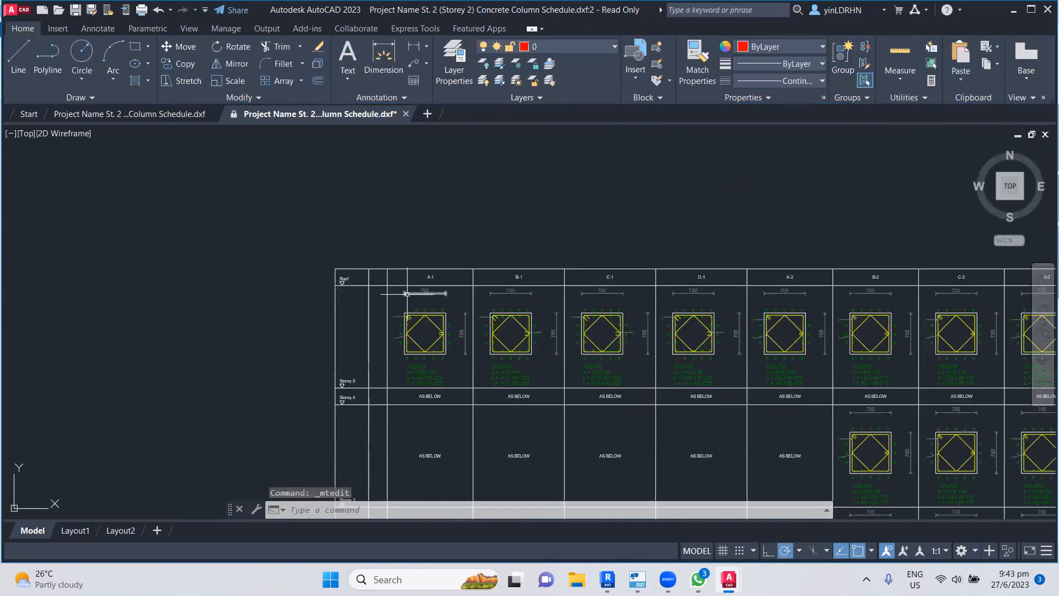
middle_click_drag(487, 274, 343, 281)
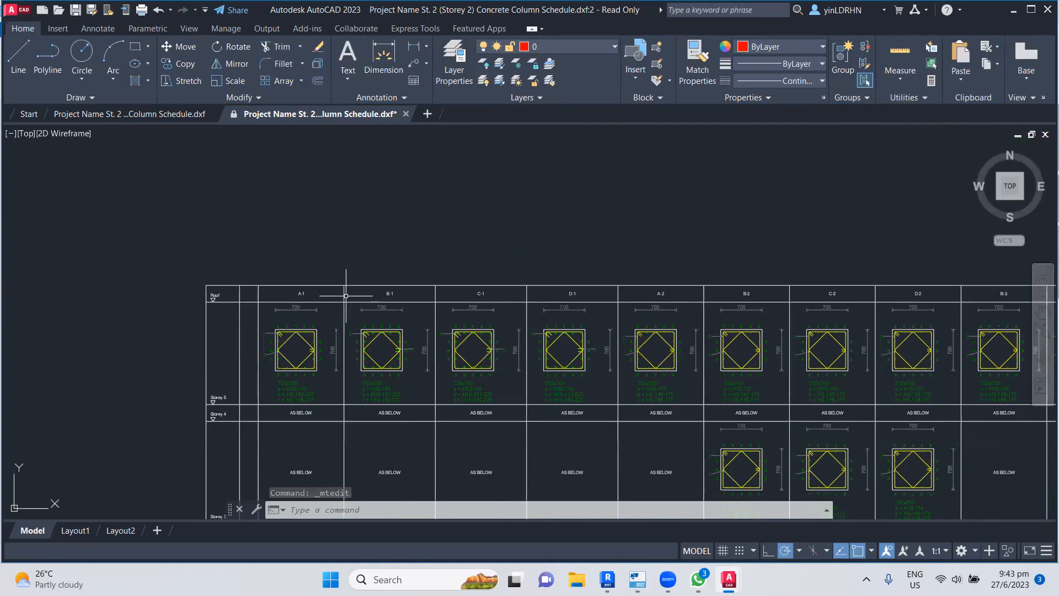
scroll(343, 283, "up", 2)
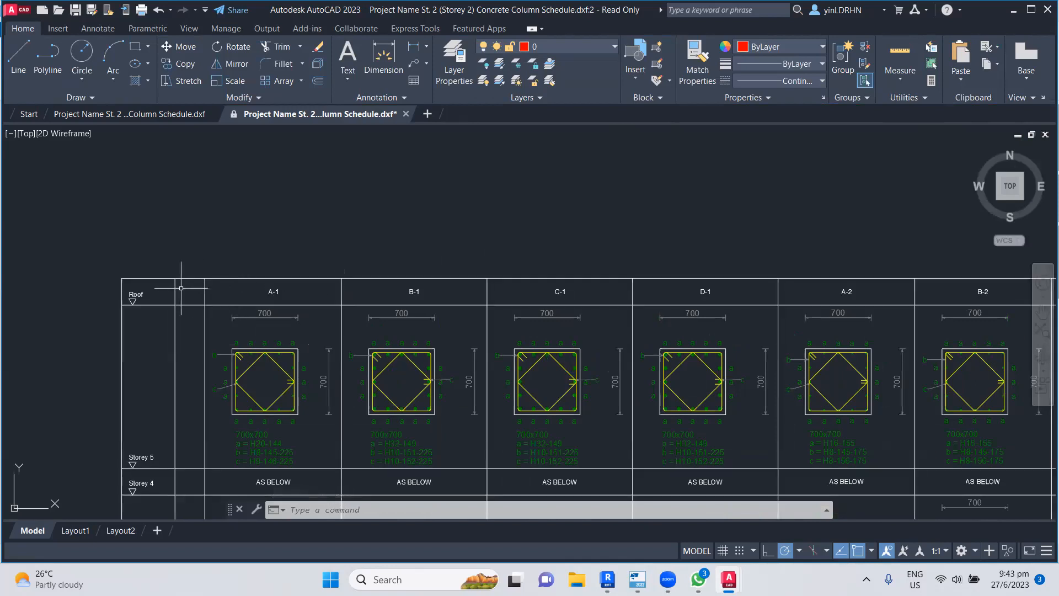
left_click(212, 278)
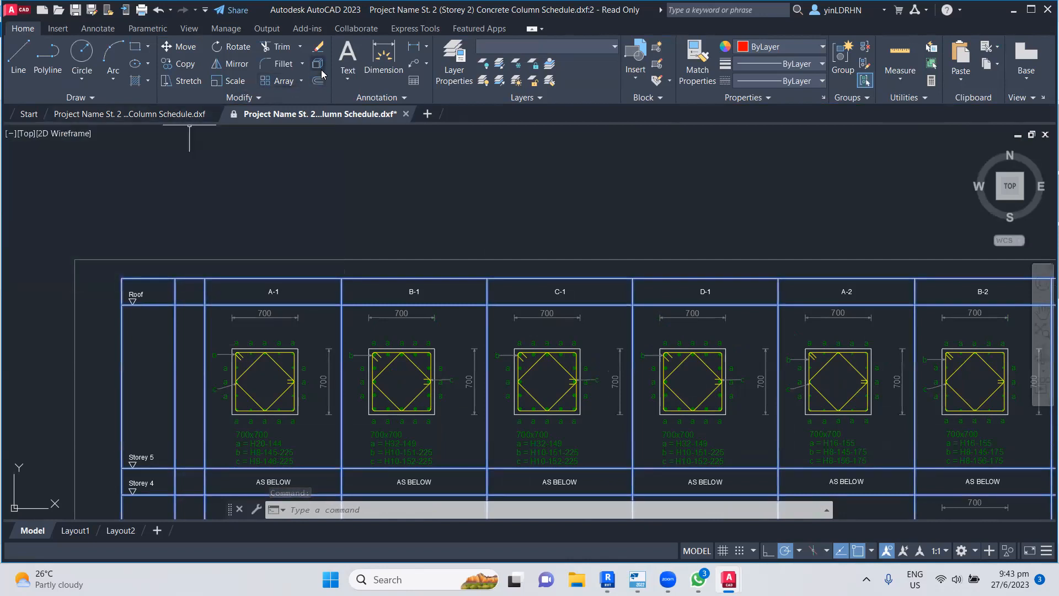
left_click(257, 99)
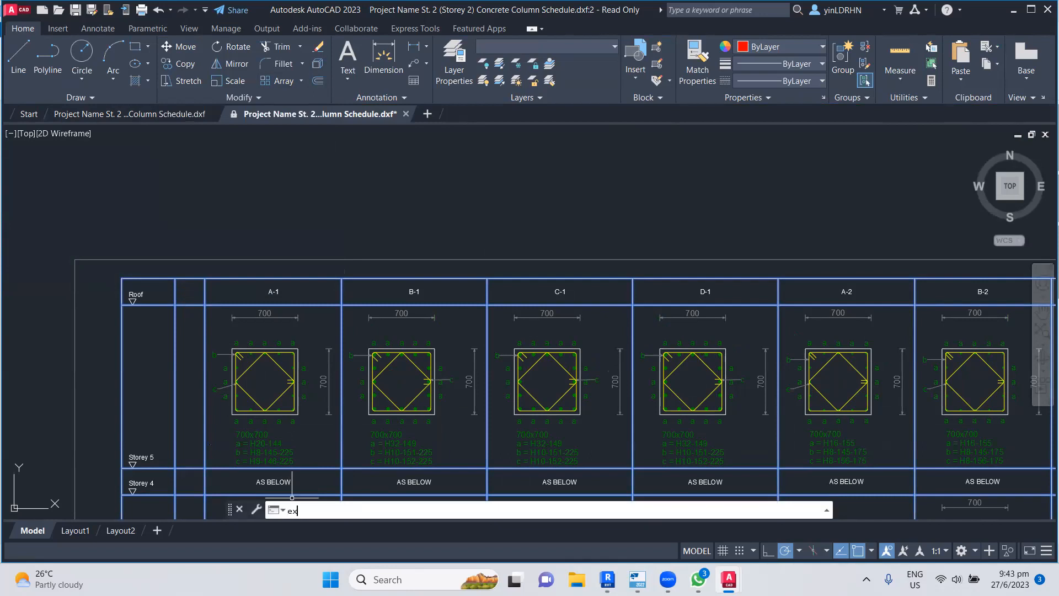
type("e")
key("Return")
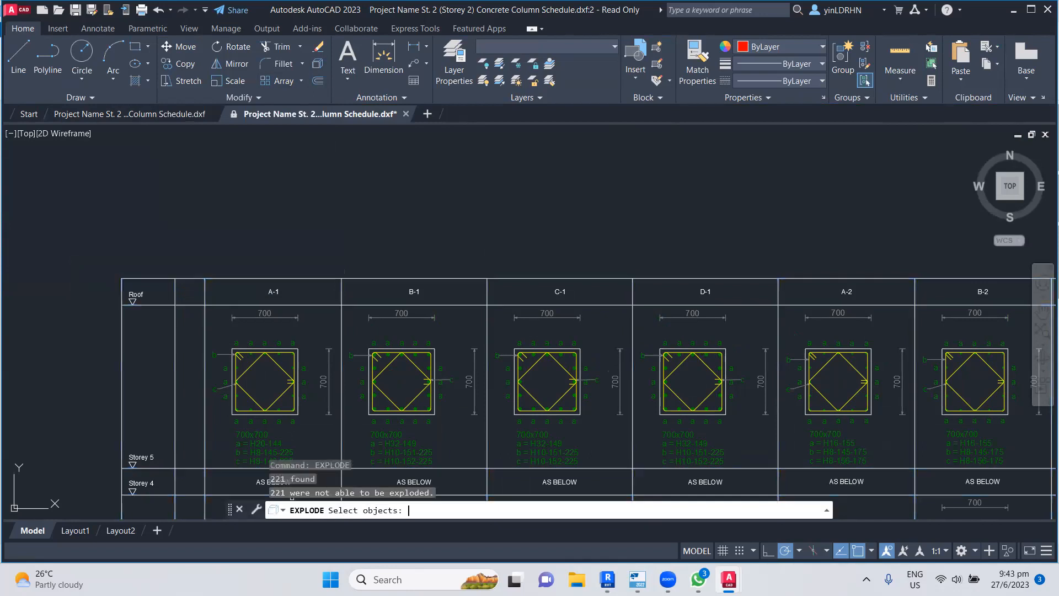
left_click(232, 277)
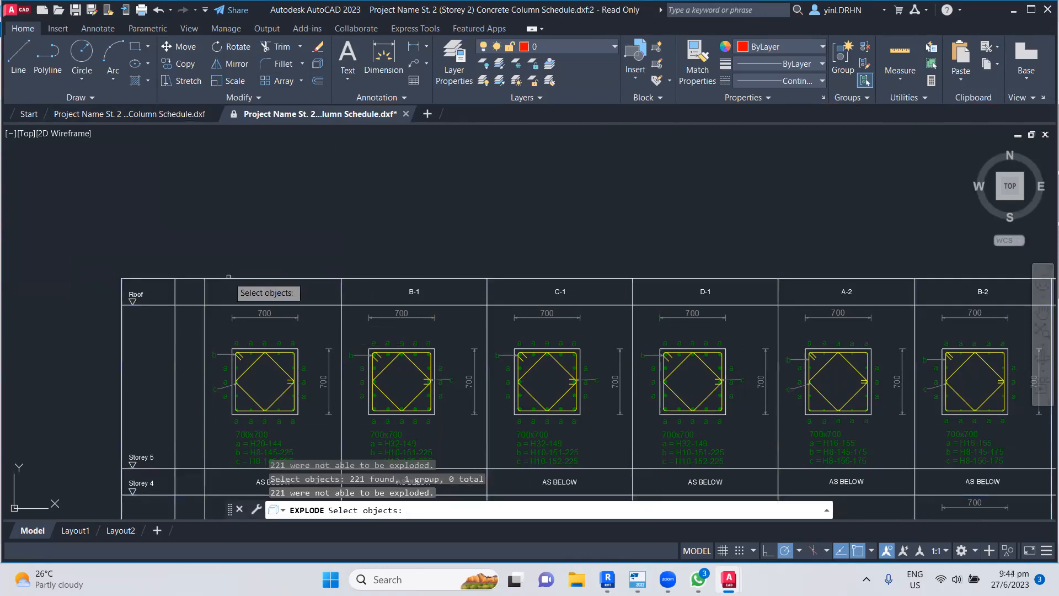
key("Return")
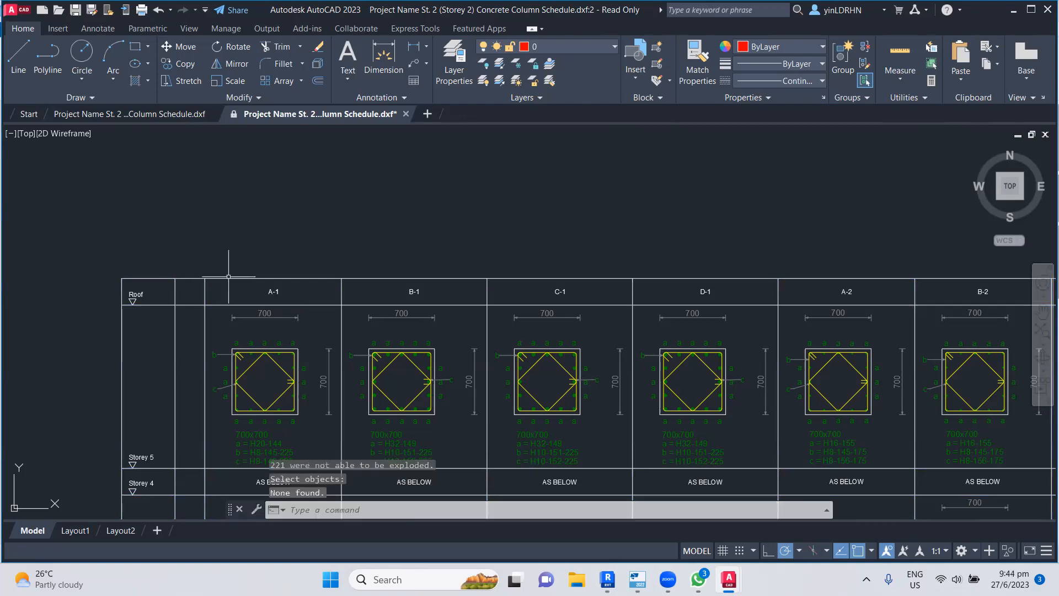
left_click(205, 331)
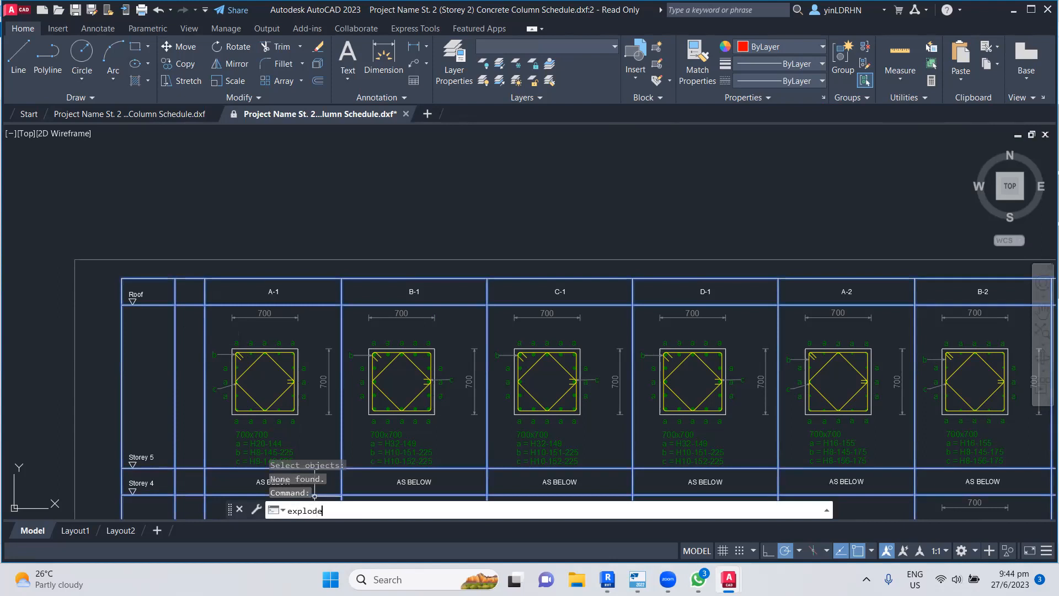
key("Return")
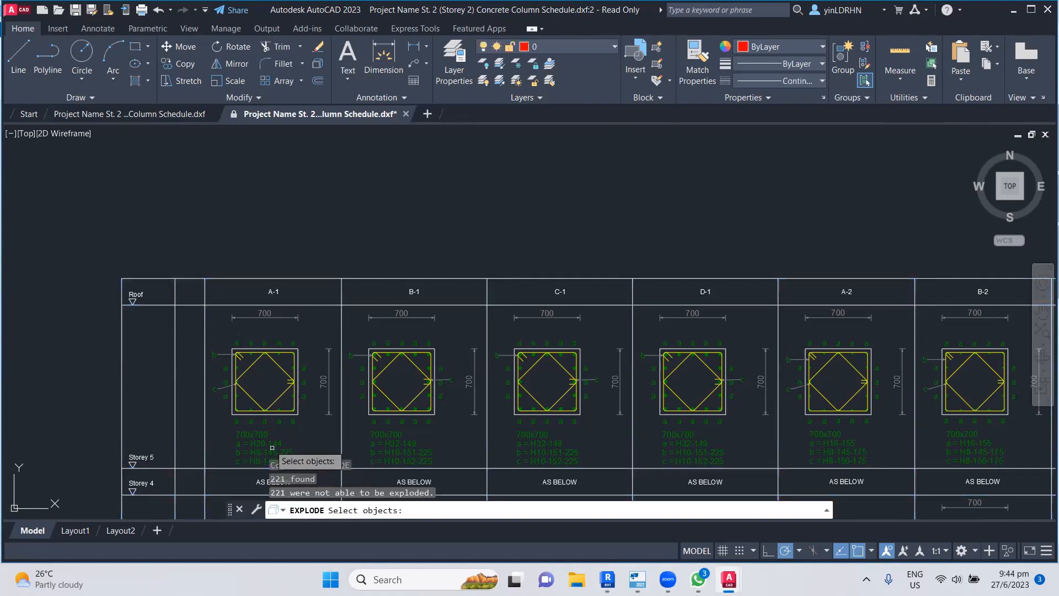
left_click(205, 430)
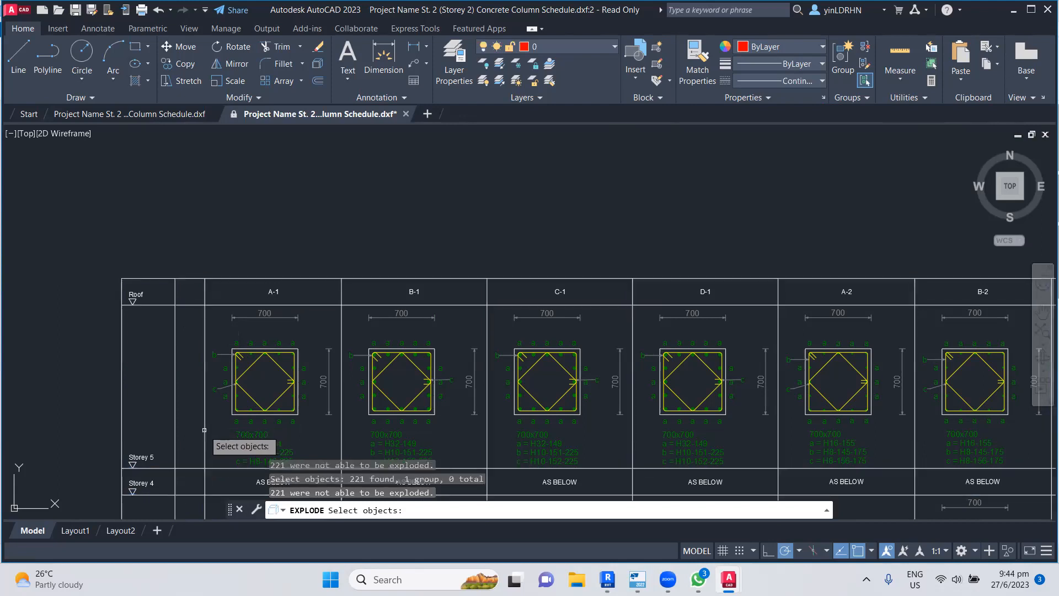
key("Escape")
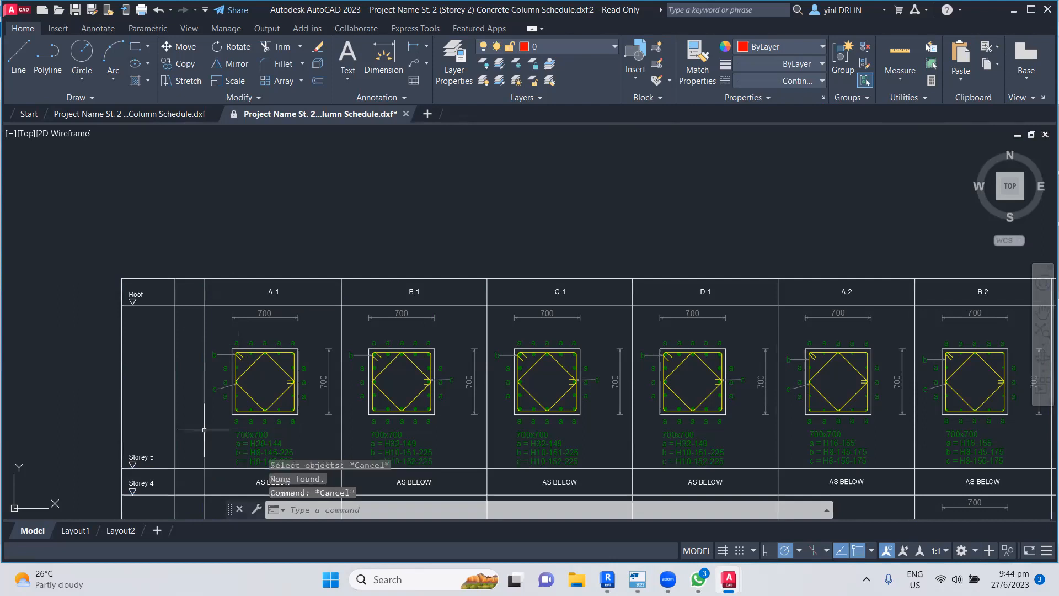
- Examine the schedule's table grid from the Roof row down to Storey 1 to check which lines are grouped together
scroll(344, 290, "down", 2)
scroll(344, 291, "down", 2)
scroll(355, 387, "up", 5)
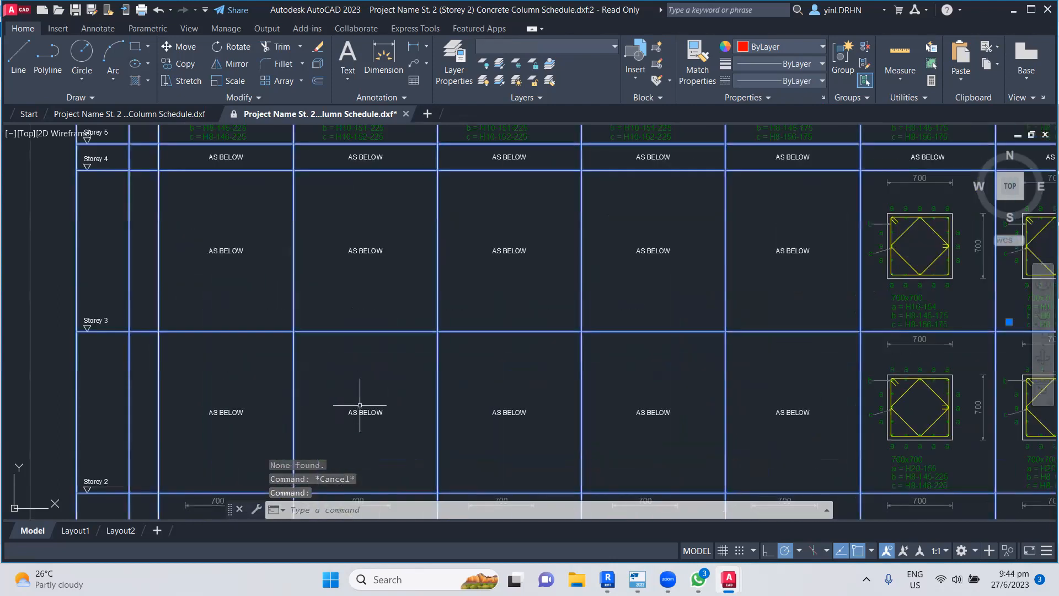
key("Escape")
scroll(408, 248, "down", 5)
scroll(350, 391, "up", 6)
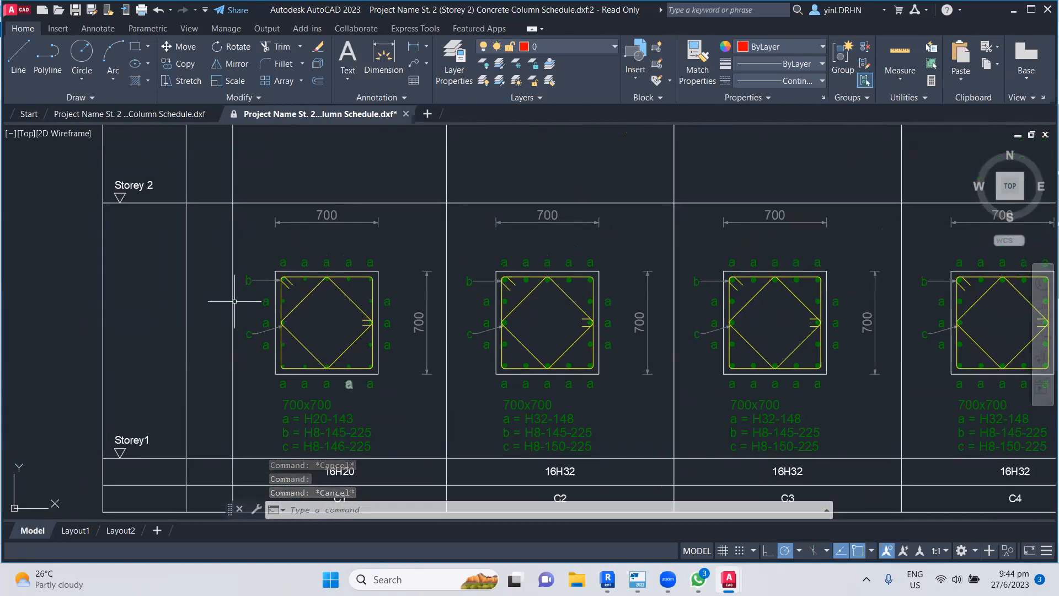
left_click(233, 301)
scroll(243, 350, "down", 3)
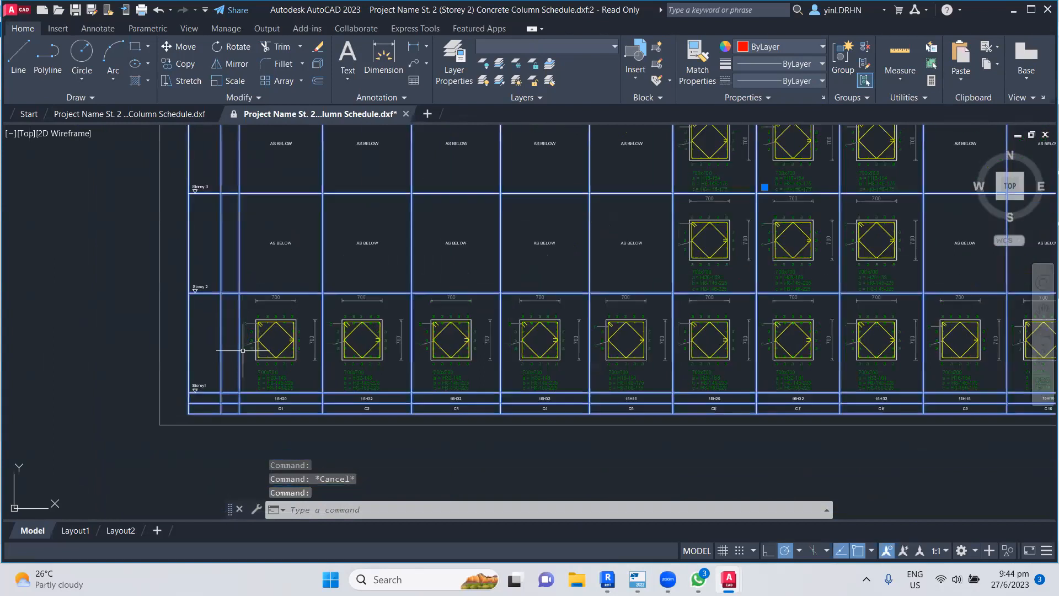
scroll(242, 350, "down", 3)
scroll(466, 293, "down", 1)
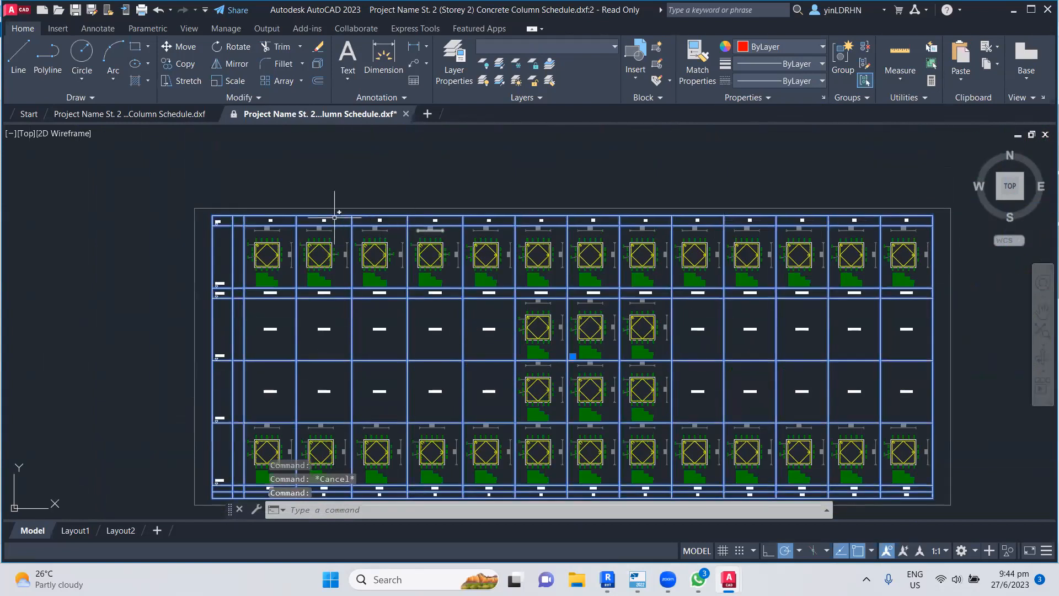
scroll(364, 218, "up", 6)
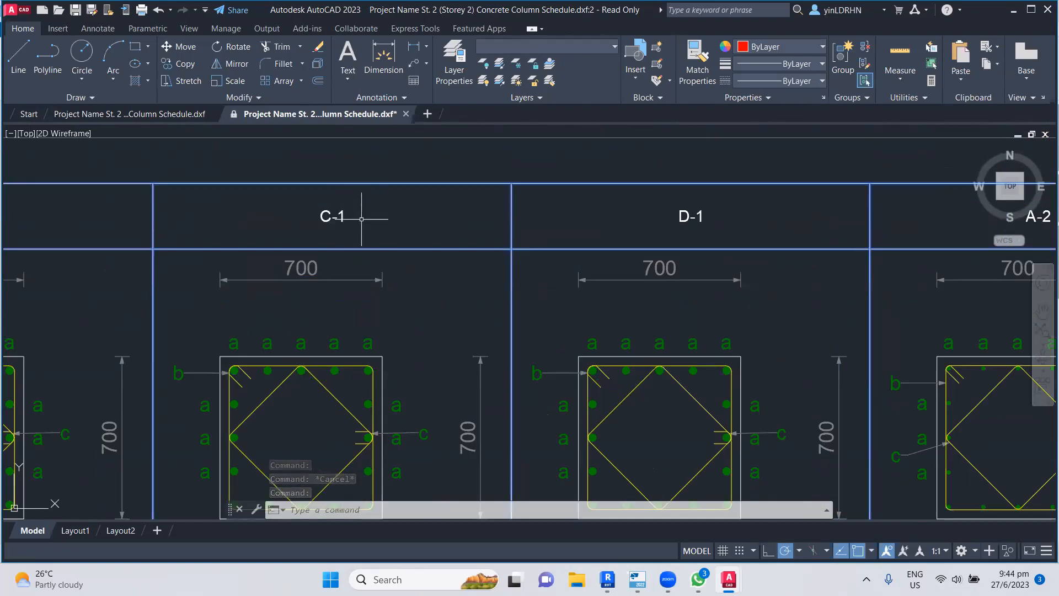
left_click(361, 219)
key("Escape")
scroll(361, 218, "down", 6)
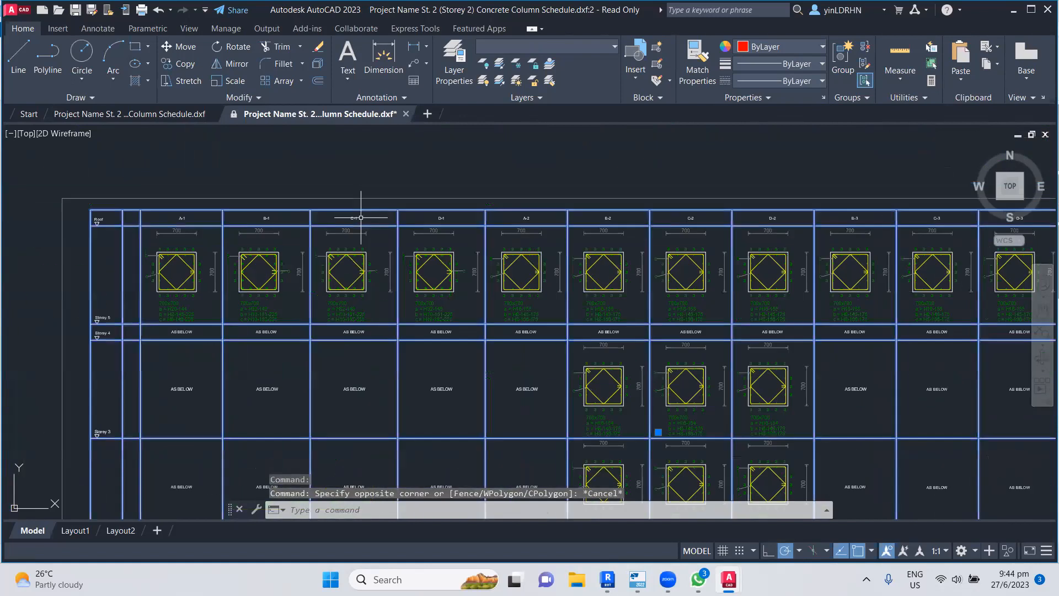
- Try to delete all header row labels from A-1 to D-4 in one selection, then undo the erase
scroll(163, 210, "up", 6)
left_click(155, 207)
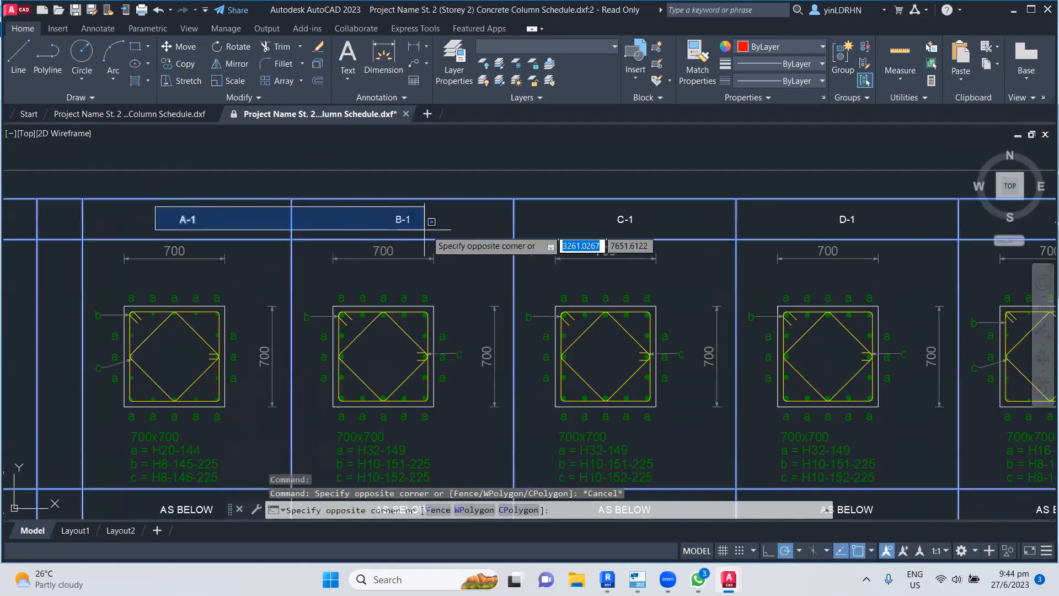
scroll(513, 232, "right", 10)
scroll(224, 249, "right", 10)
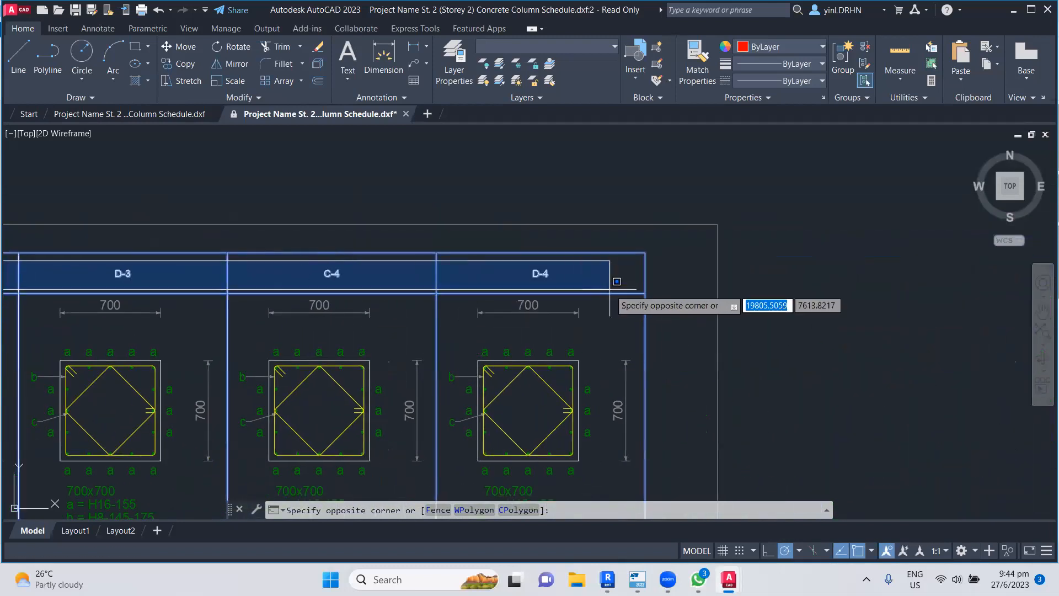
left_click(610, 287)
key("Delete")
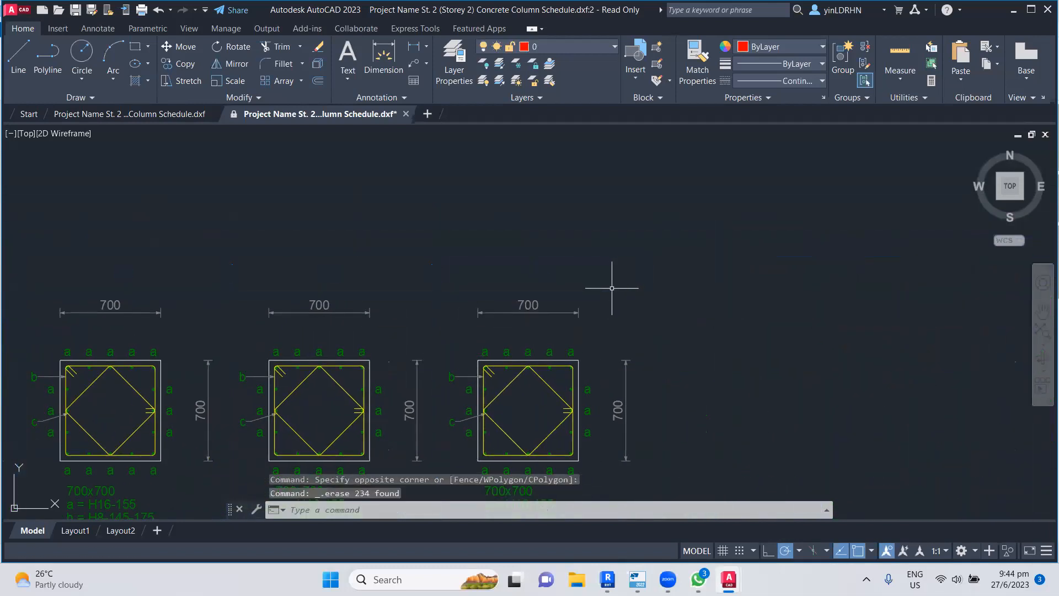
left_click(159, 10)
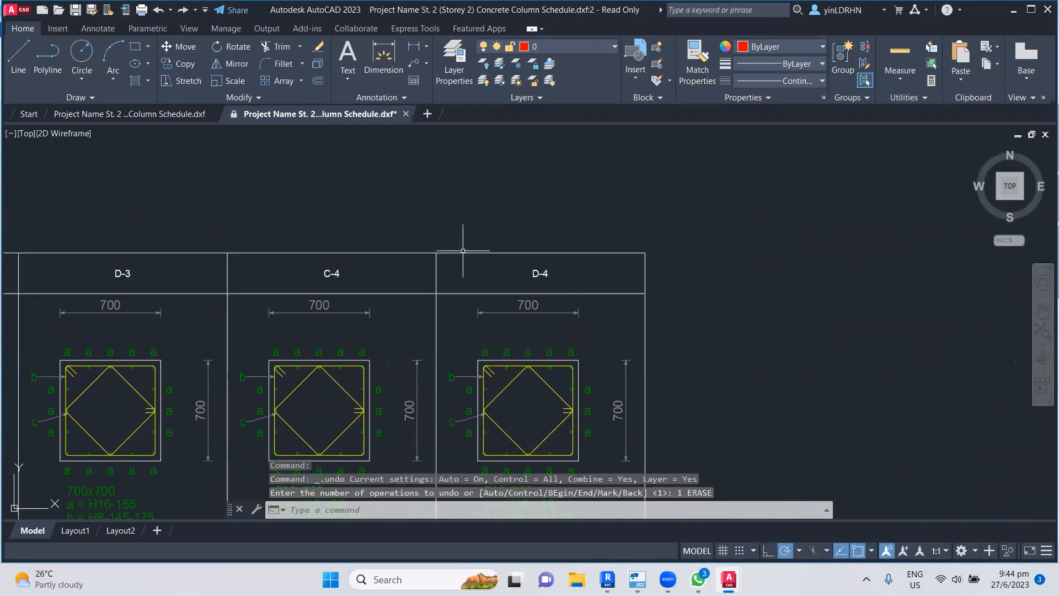
- Delete the header row labels D-4, C-4, D-3, C-3, B-3 and D-2 individually, keeping the table grid
left_click(551, 271)
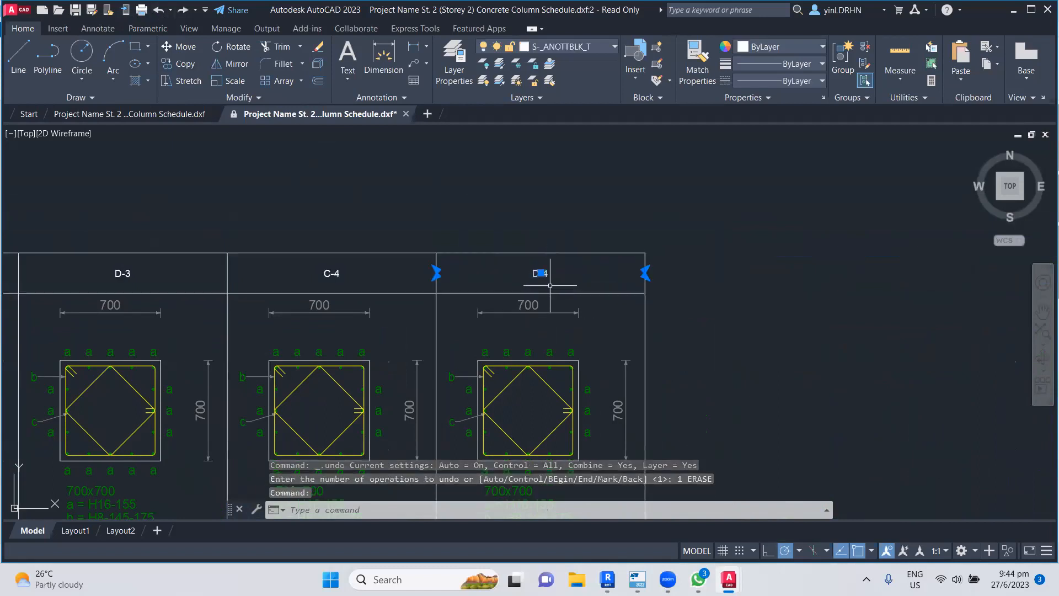
key("Delete")
left_click(331, 273)
key("Delete")
left_click(123, 273)
key("Delete")
mouse_move(98, 285)
middle_mouse_down()
mouse_move(145, 296)
mouse_move(156, 326)
middle_mouse_up()
left_click(391, 315)
key("Delete")
left_click(176, 315)
left_click(166, 310)
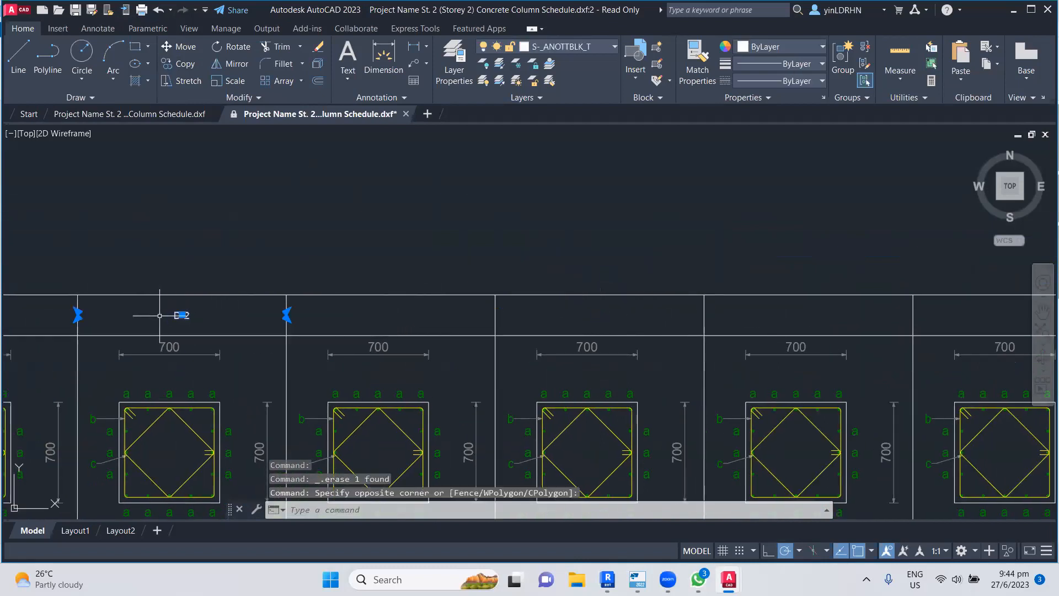
key("Delete")
- Delete the header row labels C-2, B-2, A-2 and D-1 above the column details
mouse_move(156, 317)
middle_mouse_down()
mouse_move(185, 344)
mouse_move(400, 342)
middle_mouse_up()
left_click(420, 342)
key("Delete")
left_click(208, 340)
key("Delete")
middle_click_drag(267, 342, 488, 342)
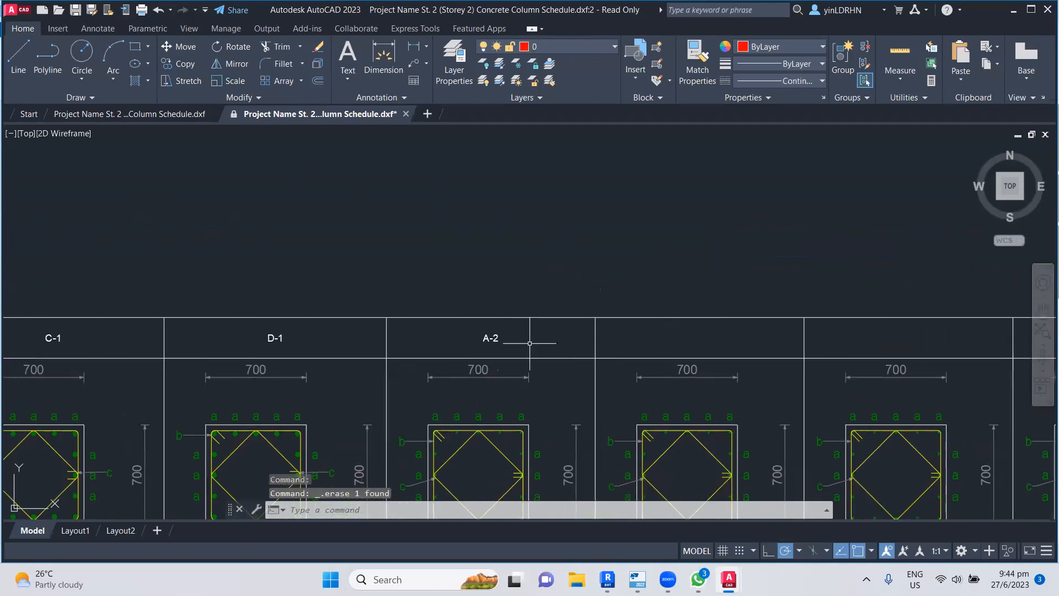
left_click(488, 342)
key("Delete")
left_click(277, 336)
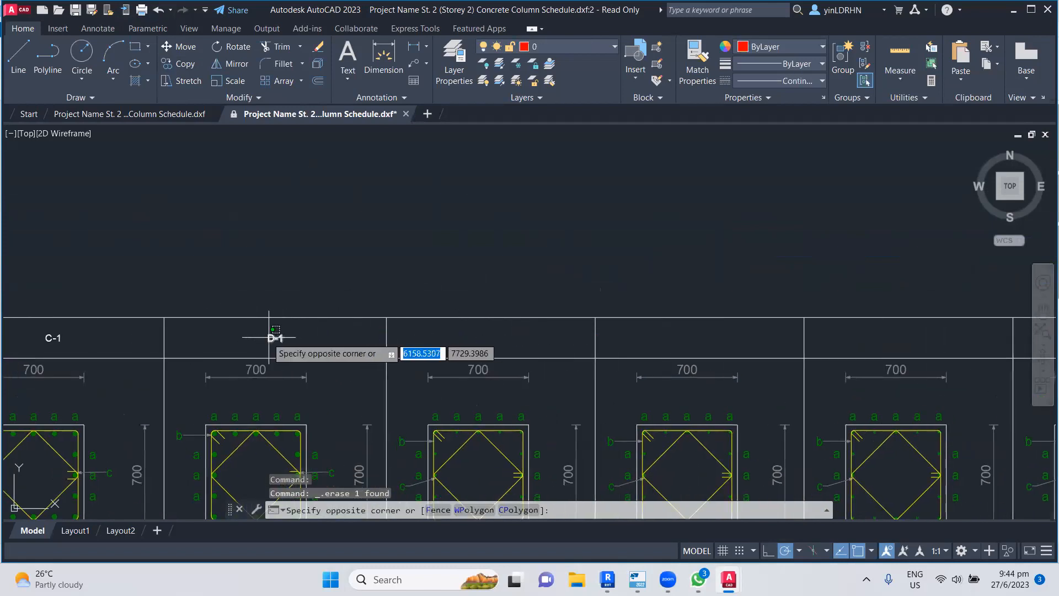
left_click(241, 340)
key("Delete")
- Delete the remaining header row labels C-1, B-1 and A-1
middle_click_drag(308, 385, 723, 378)
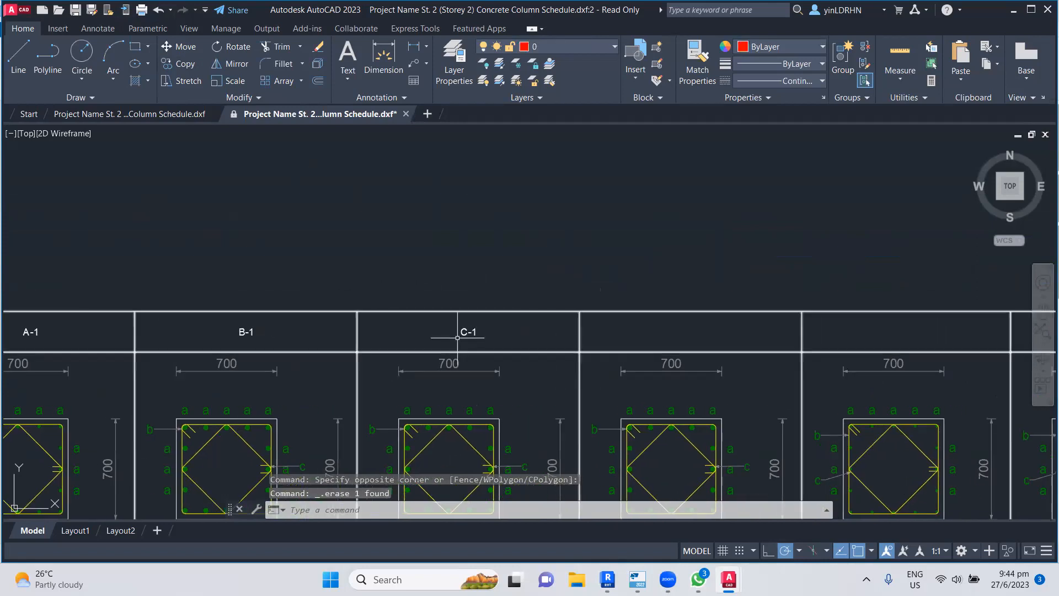
left_click(464, 329)
key("Delete")
left_click(252, 338)
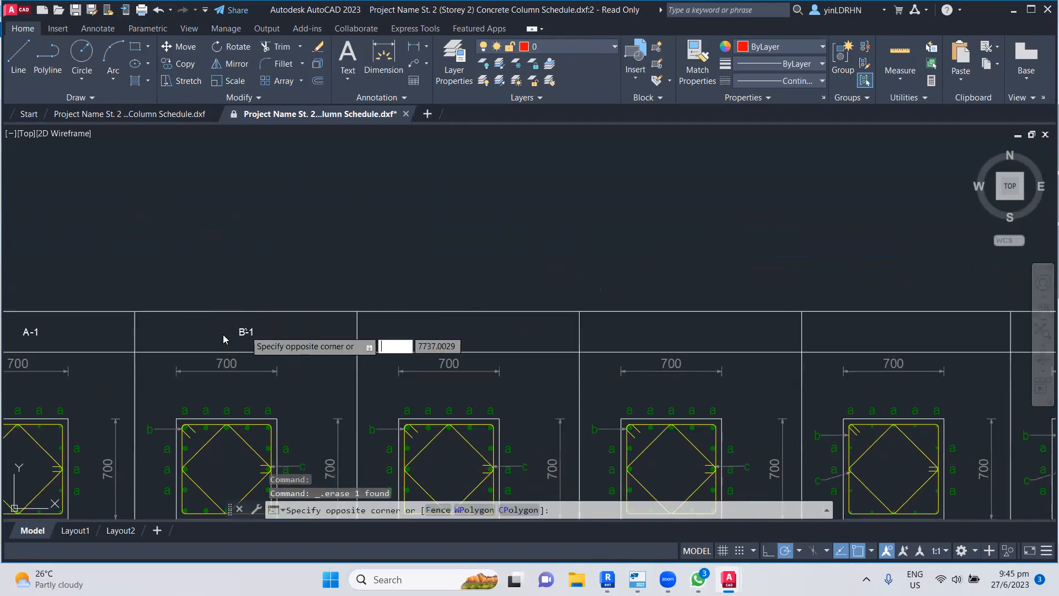
left_click(204, 333)
key("Delete")
middle_click_drag(236, 334, 633, 341)
left_click(422, 339)
key("Delete")
- Save the drawing in the Building Modelling folder as Concrete Column Schedule.dwg, removing the project and storey prefix from the file name
scroll(380, 258, "down", 4)
middle_click_drag(533, 337, 458, 305)
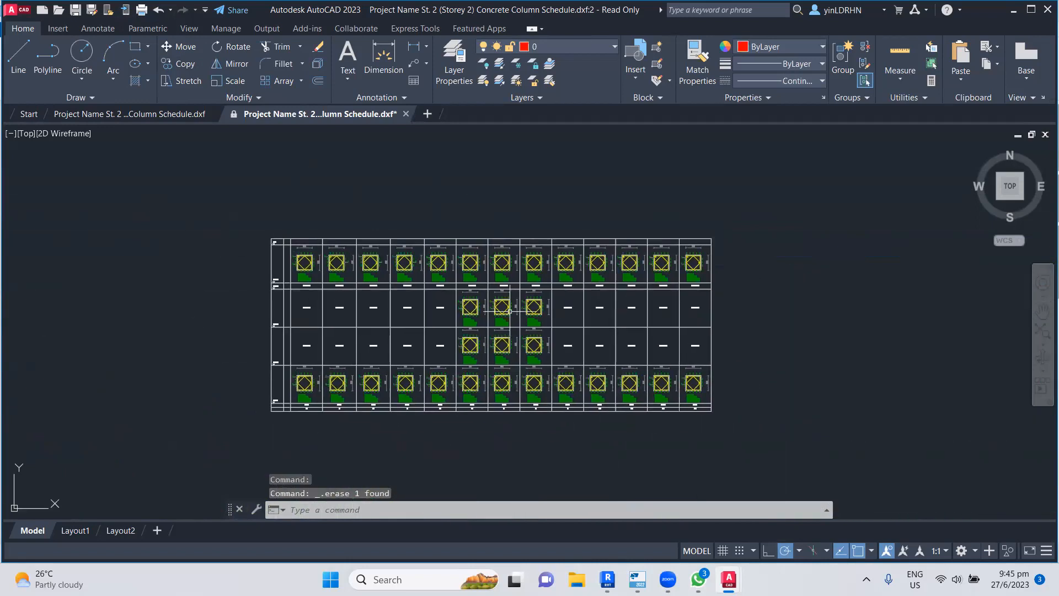
scroll(464, 300, "up", 1)
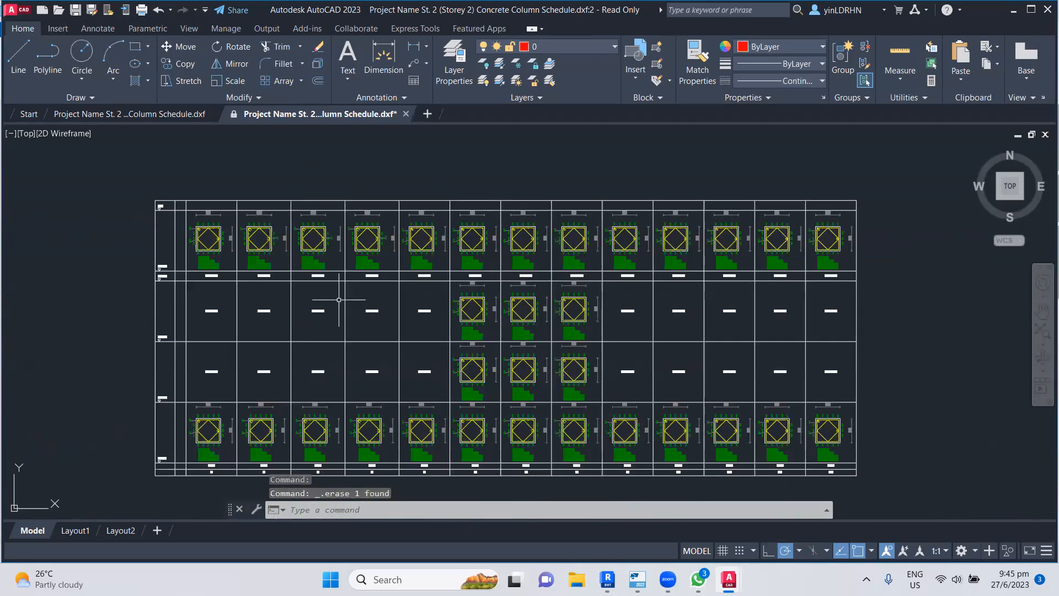
left_click(75, 10)
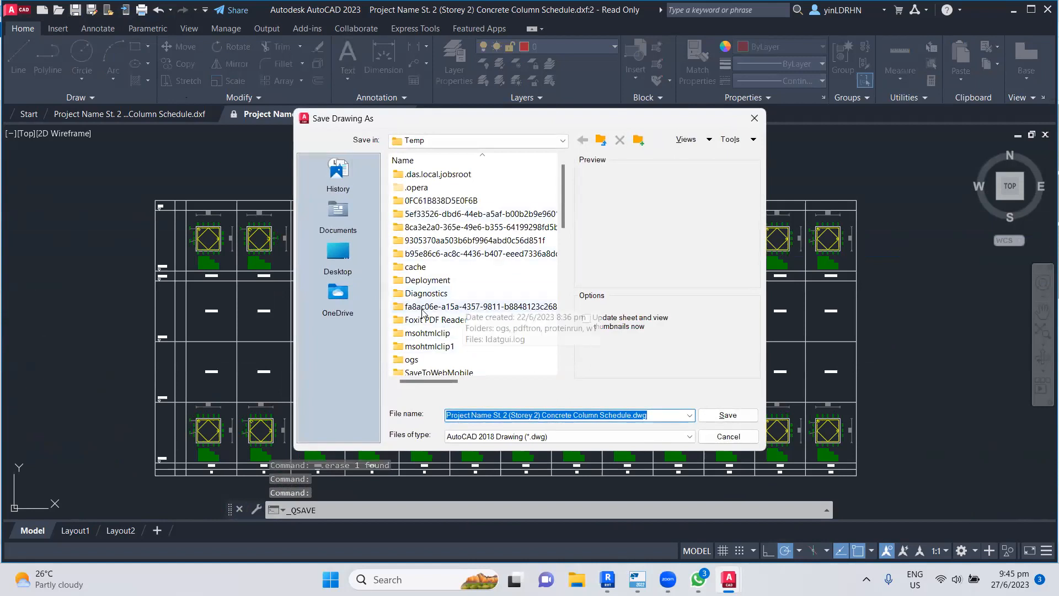
left_click(338, 258)
double_click(440, 320)
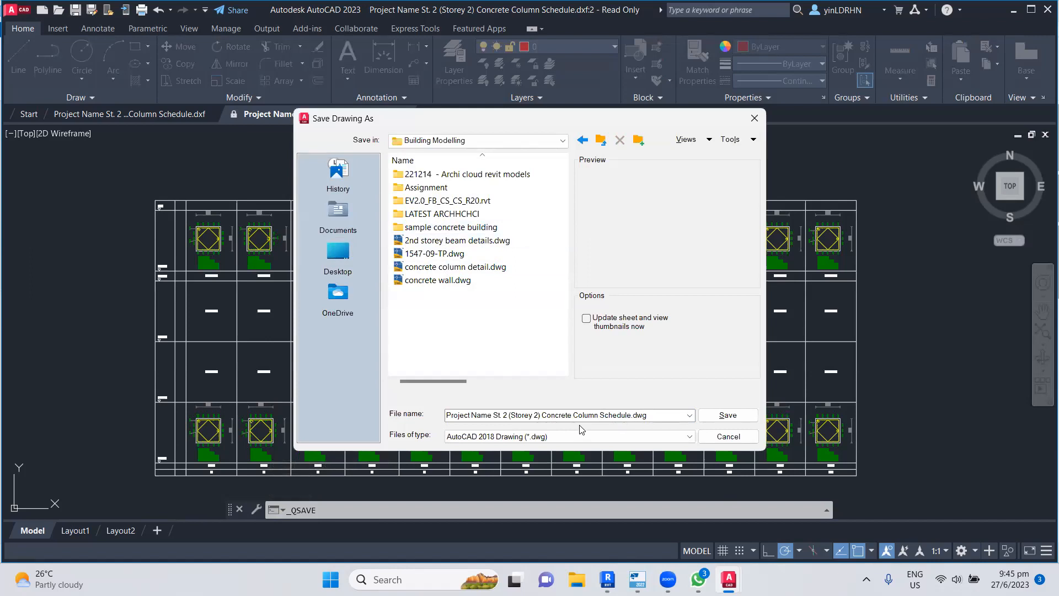
triple_click(542, 415)
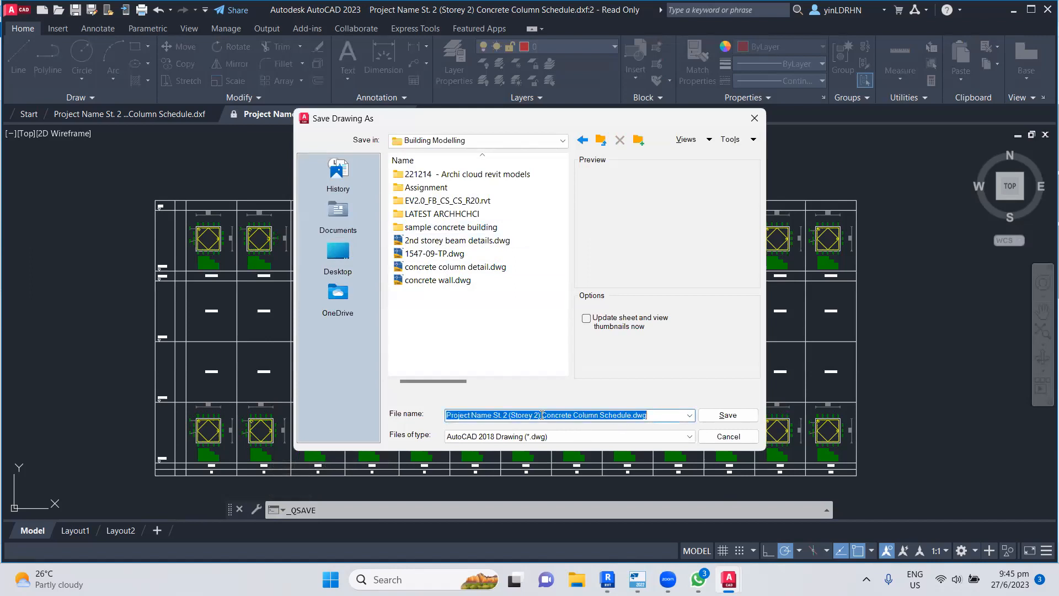
left_click_drag(542, 415, 334, 412)
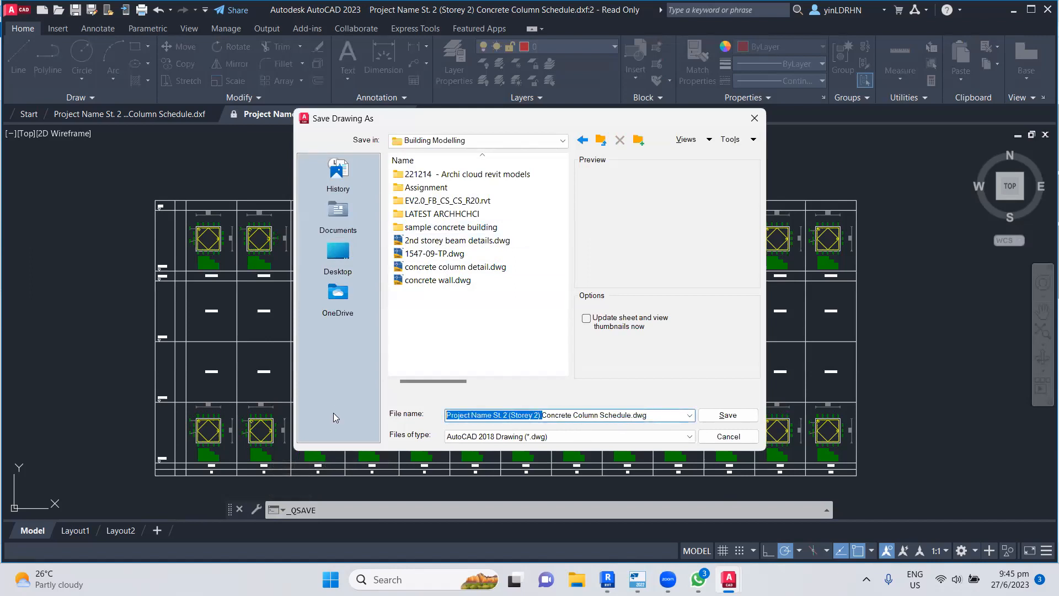
key("BackSpace")
left_click(718, 415)
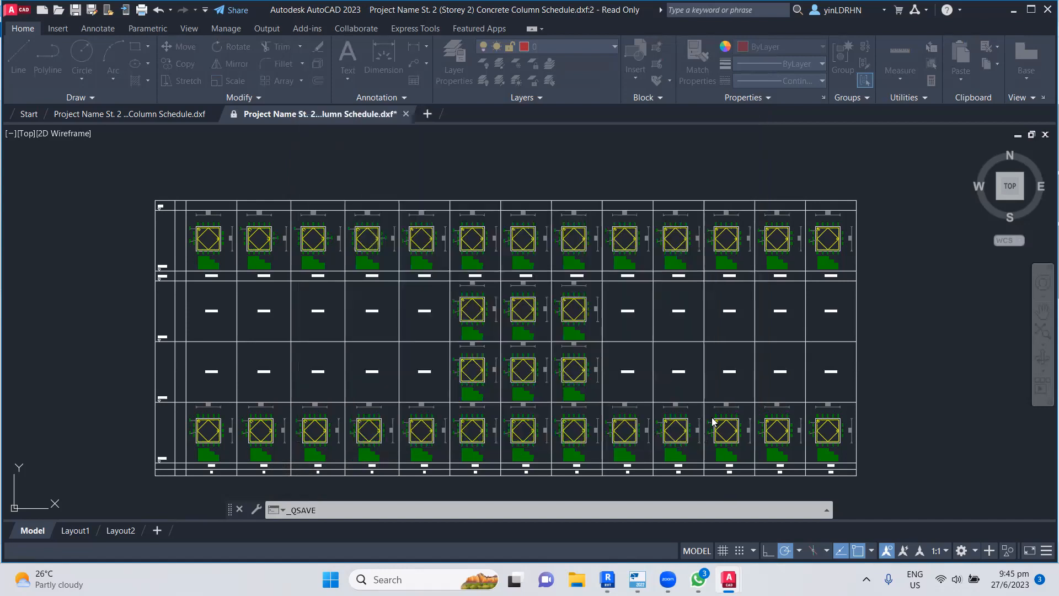
- Close AutoCAD to return to Tekla Structural Designer and clear the beam selection in the Storey 2 plan
left_click(1048, 10)
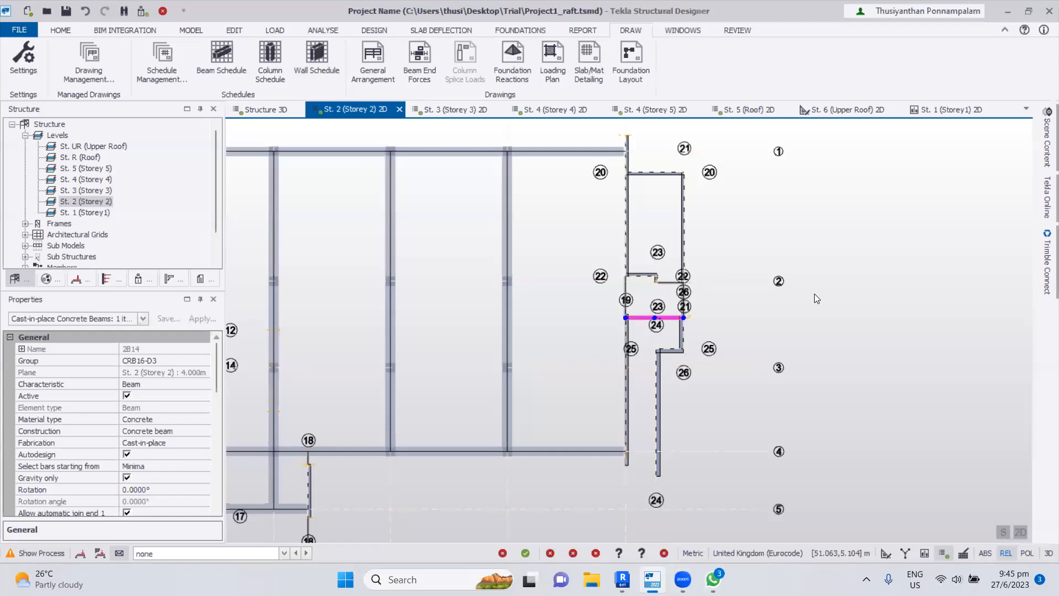
left_click(922, 313)
scroll(926, 312, "down", 1)
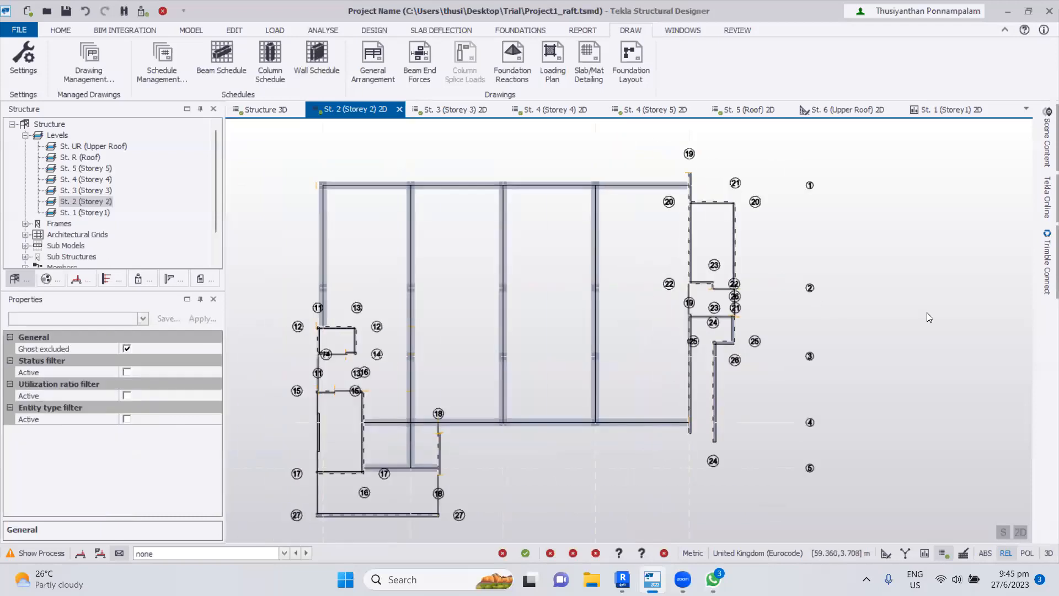
left_click(221, 61)
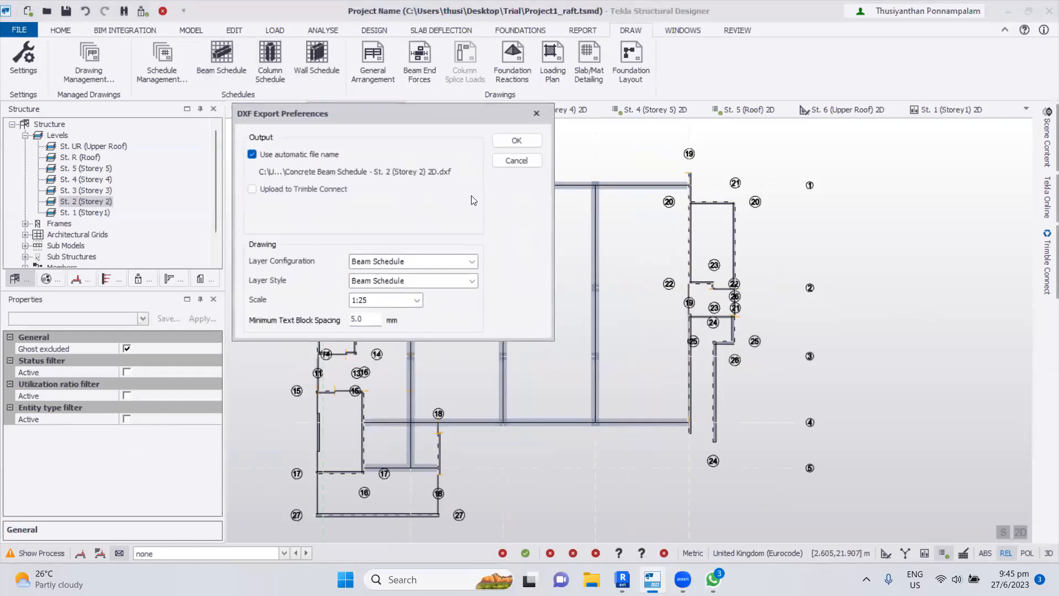
left_click(513, 162)
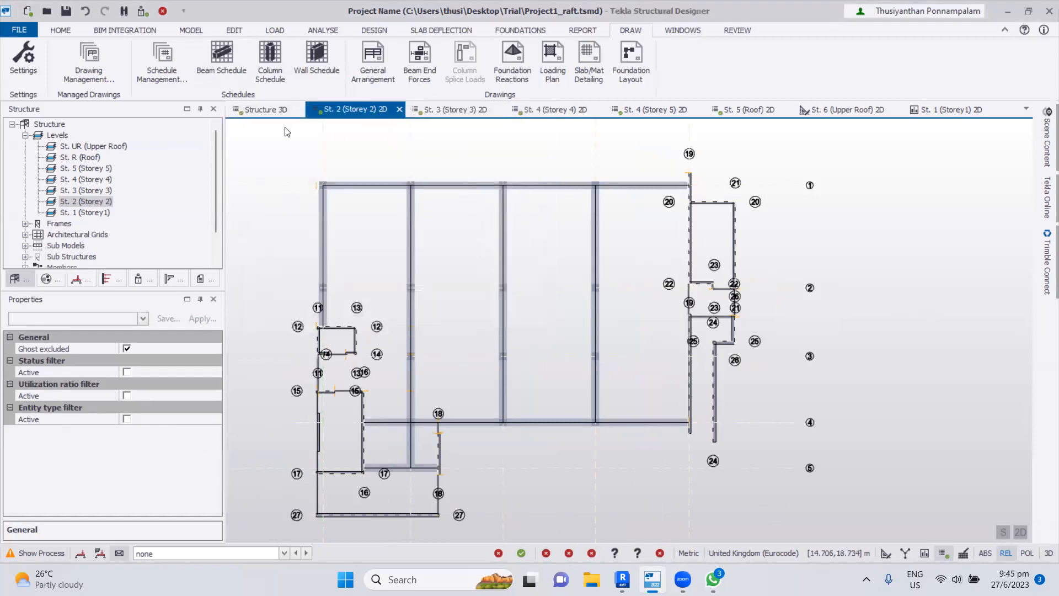
left_click(31, 60)
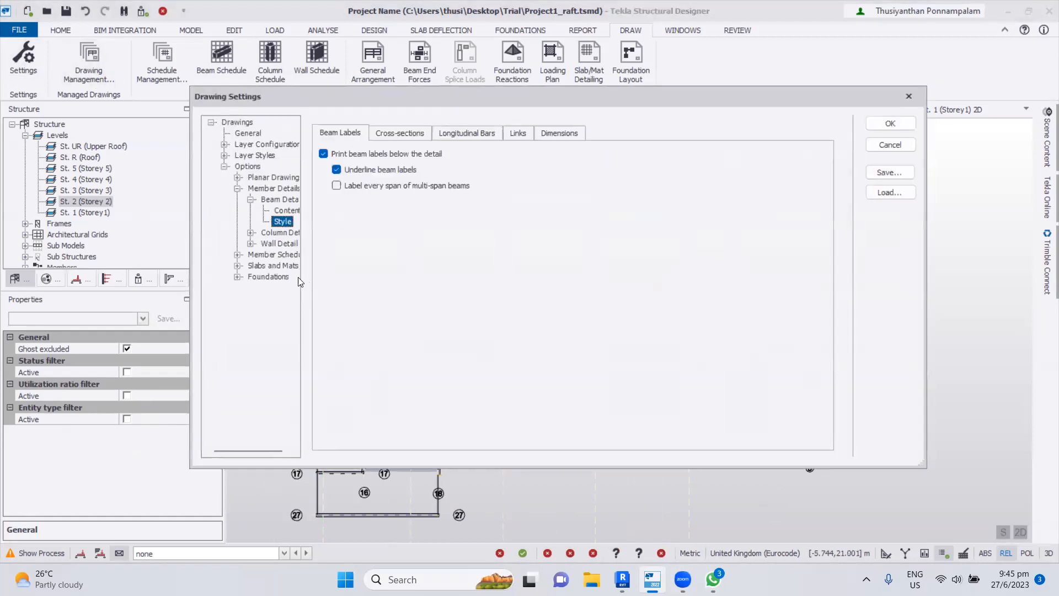
left_click(889, 145)
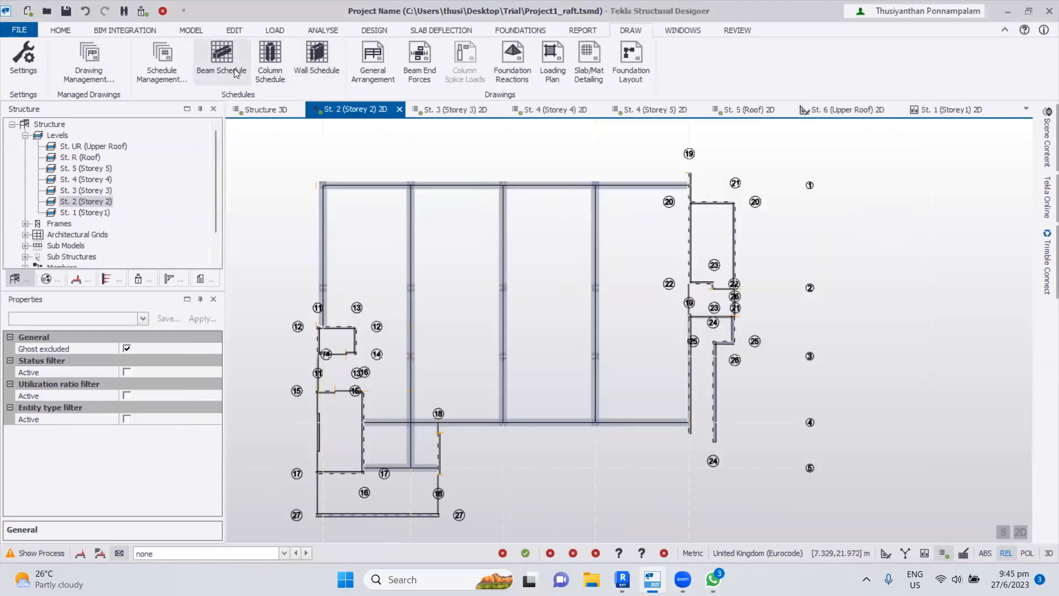
- Add a Concrete Beam Schedule drawing and set its content list to show all members grouped by level
left_click(161, 55)
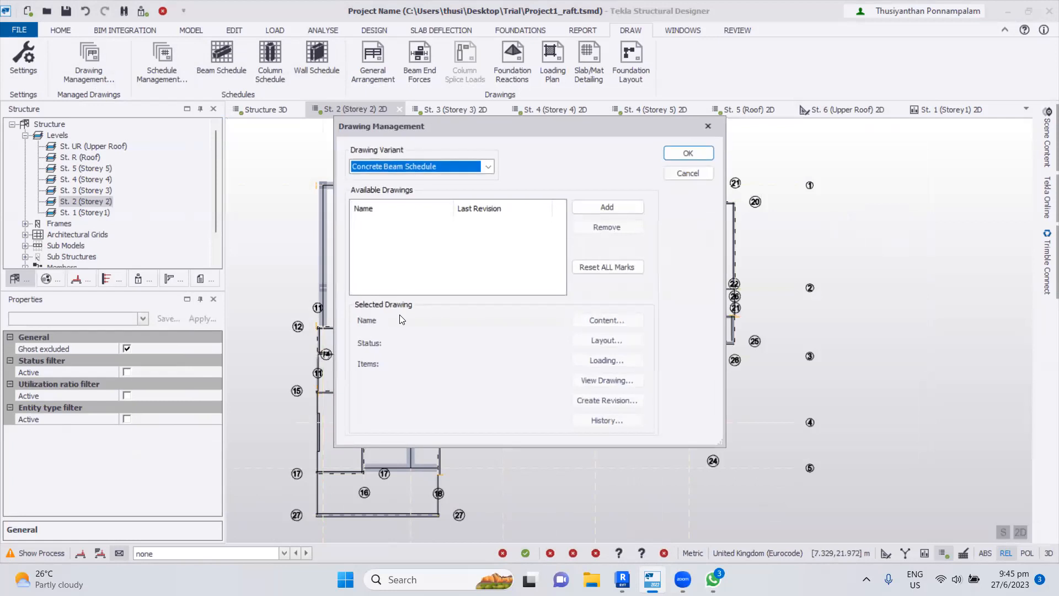
left_click(590, 206)
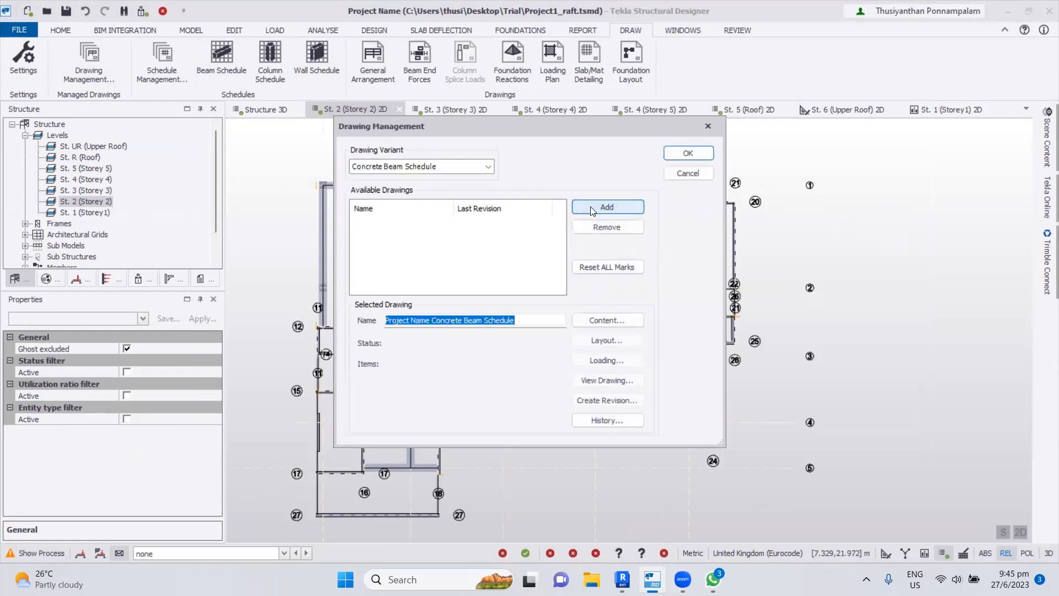
left_click(594, 323)
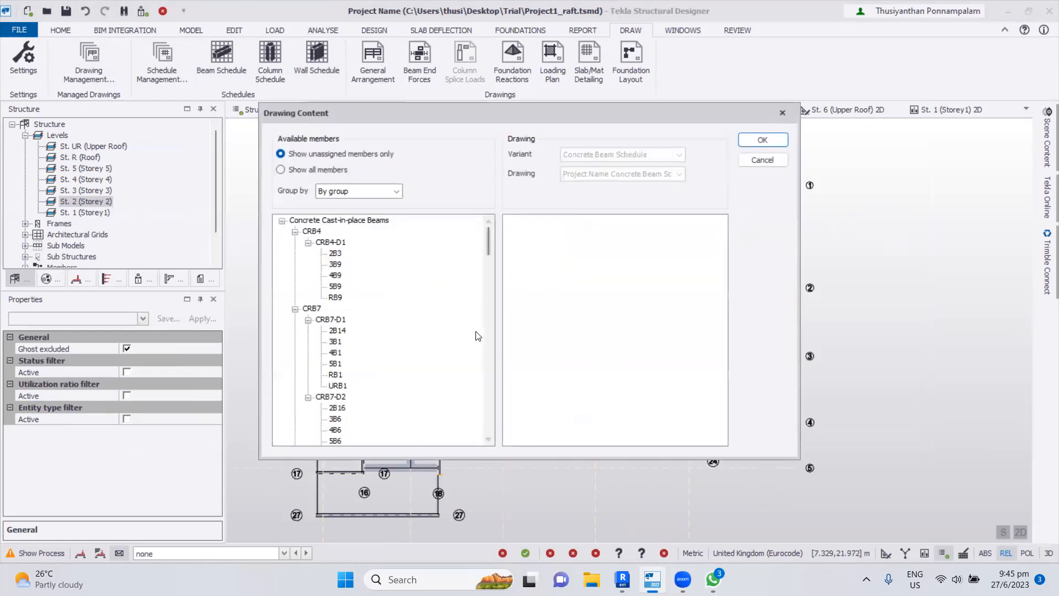
left_click(281, 170)
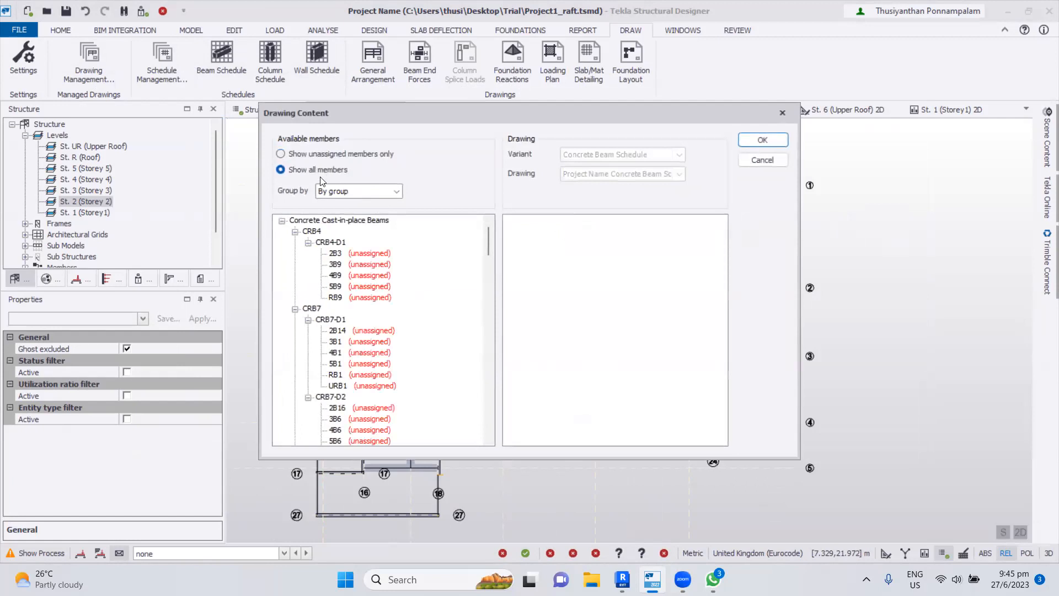
left_click(281, 154)
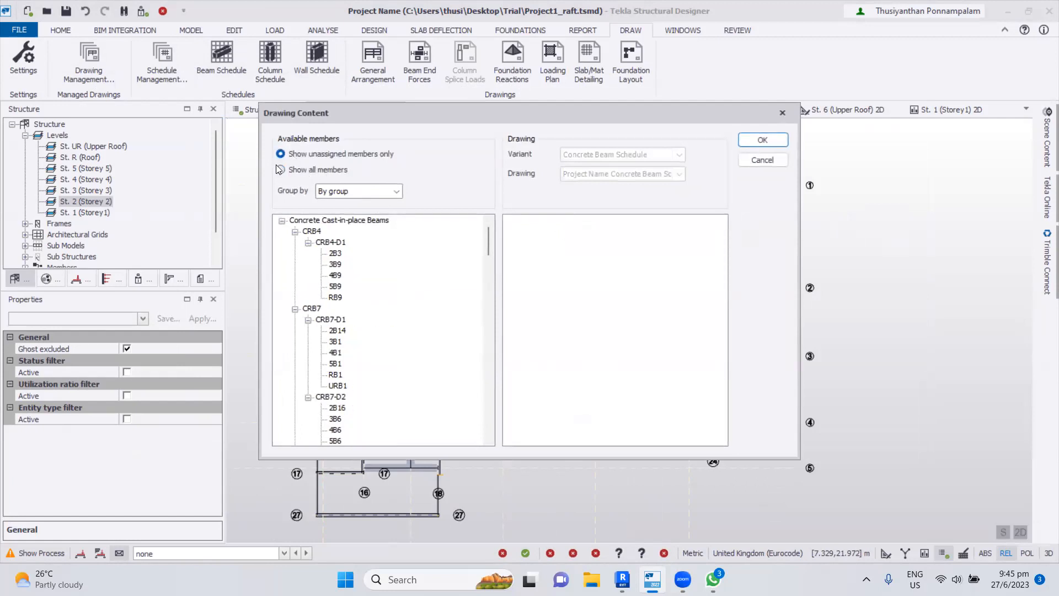
left_click(281, 170)
left_click(342, 190)
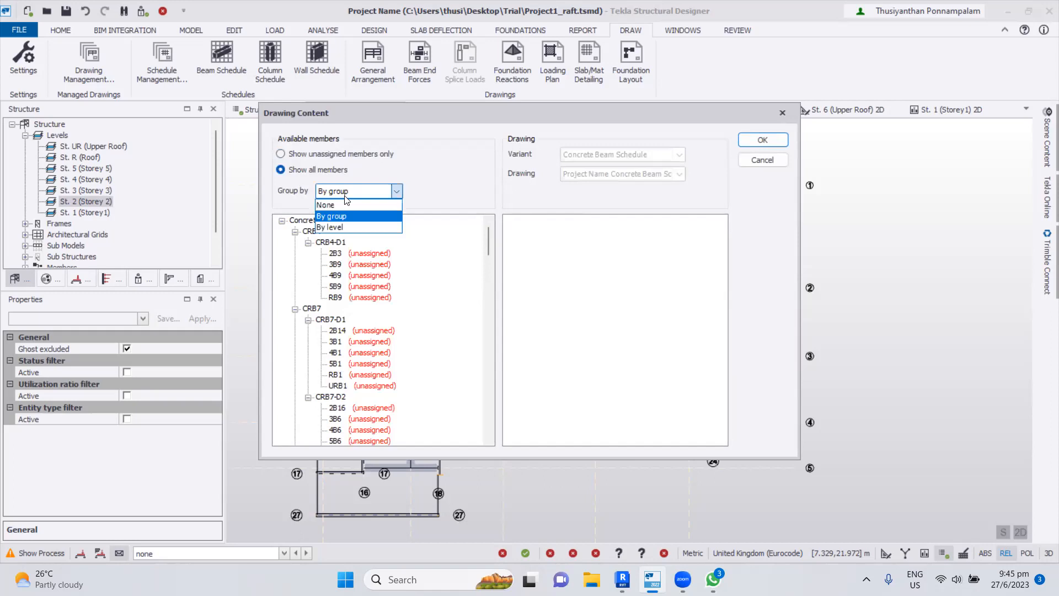
left_click(348, 228)
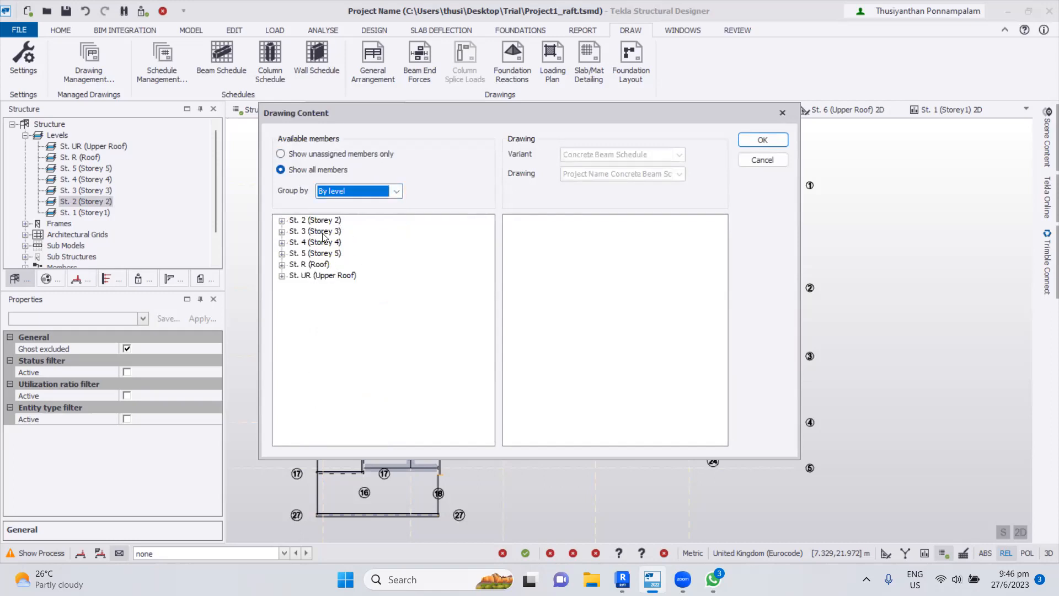
- Assign all beams of St. 2 (Storey 2) to the new beam schedule drawing
left_click(293, 221)
left_click(282, 221)
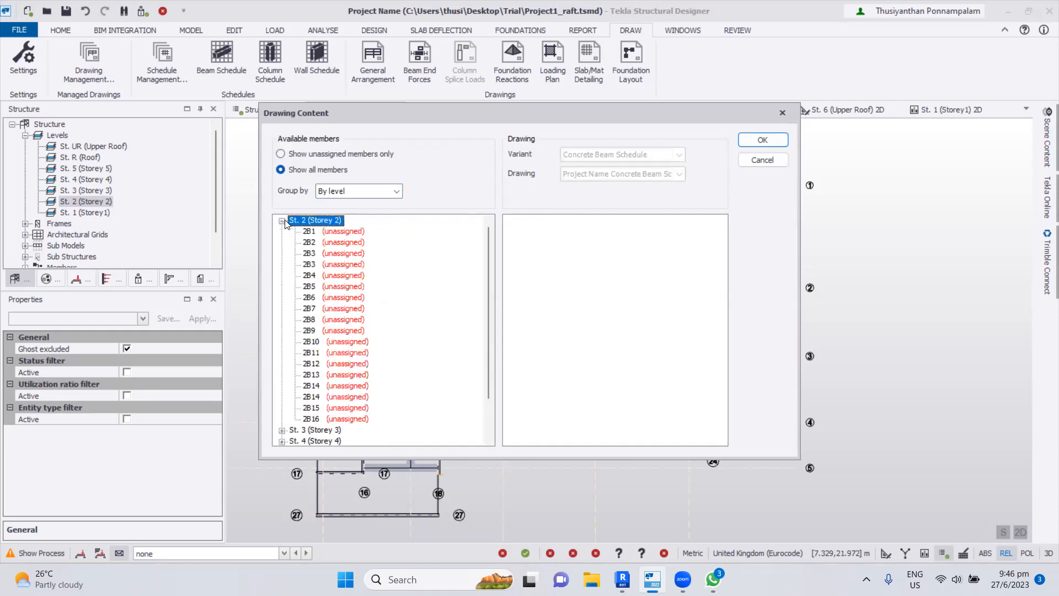
left_click(283, 221)
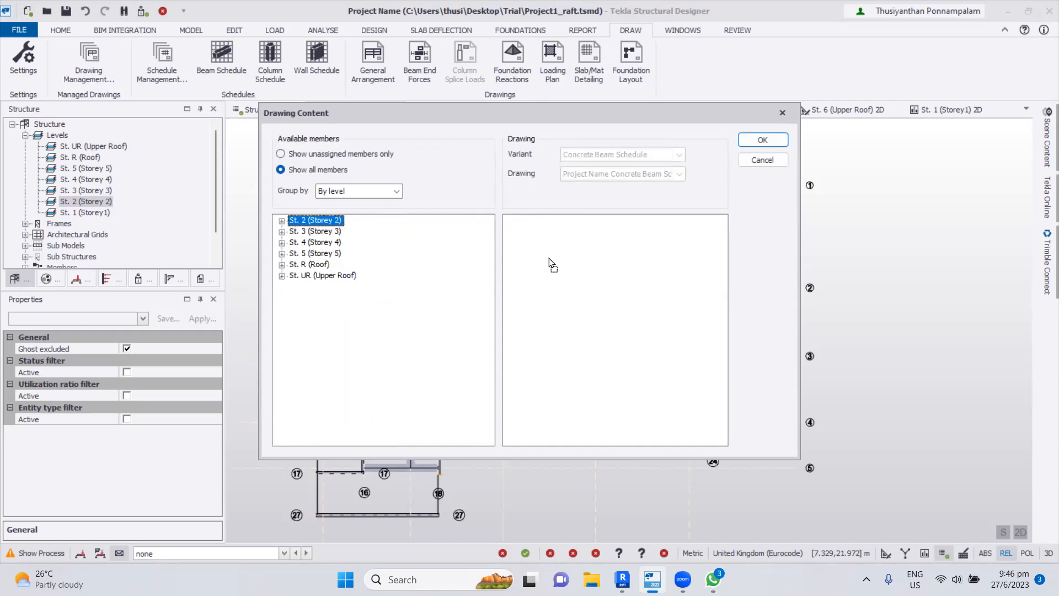
left_click_drag(549, 263, 550, 264)
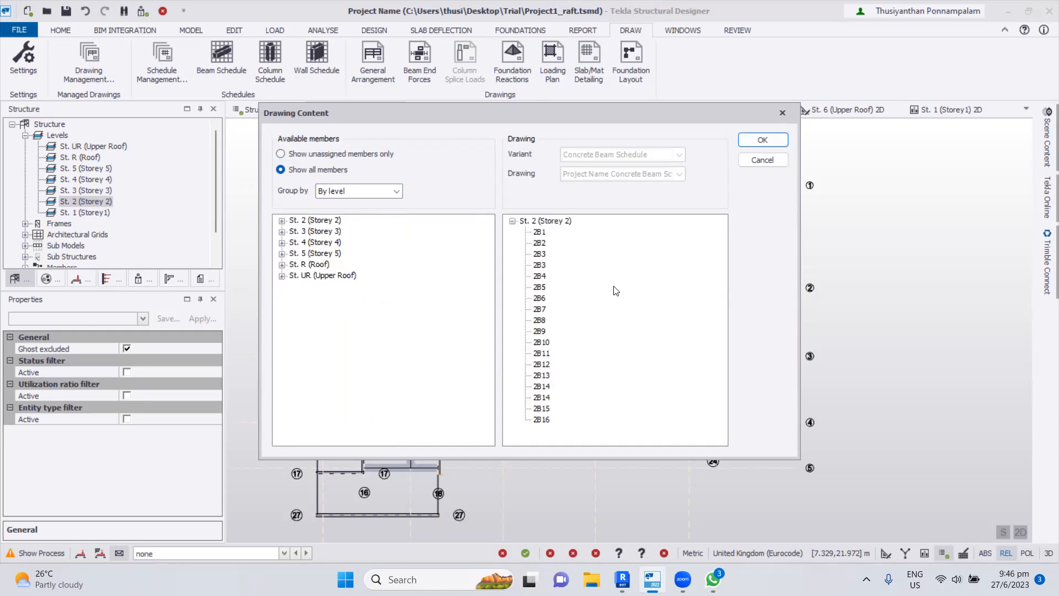
left_click(750, 144)
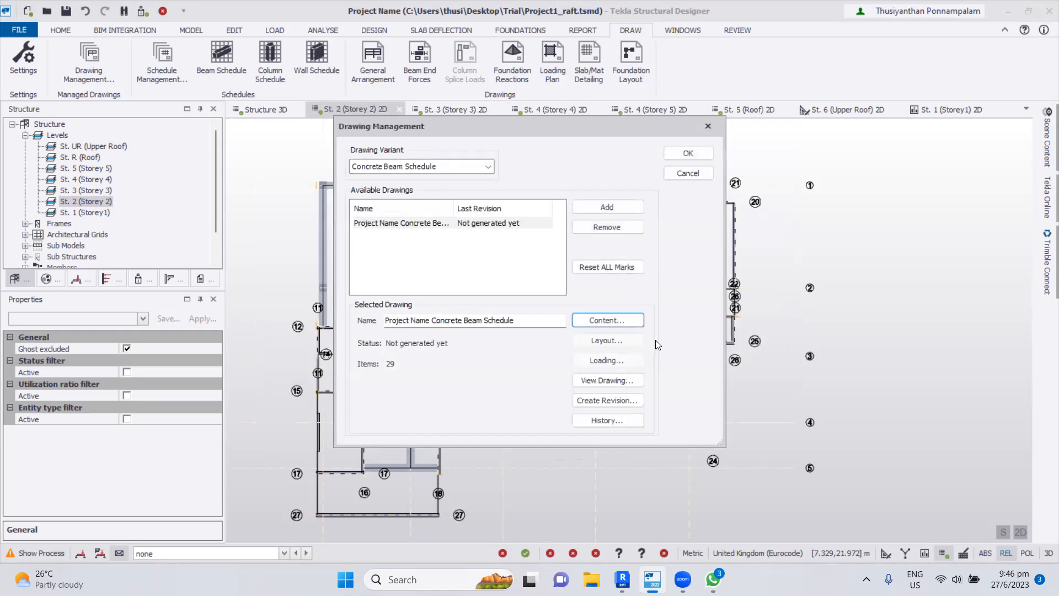
- Rename the drawing as Concrete Beam Schedule by removing the project name prefix, and accept the drawing list
left_click_drag(433, 320, 361, 319)
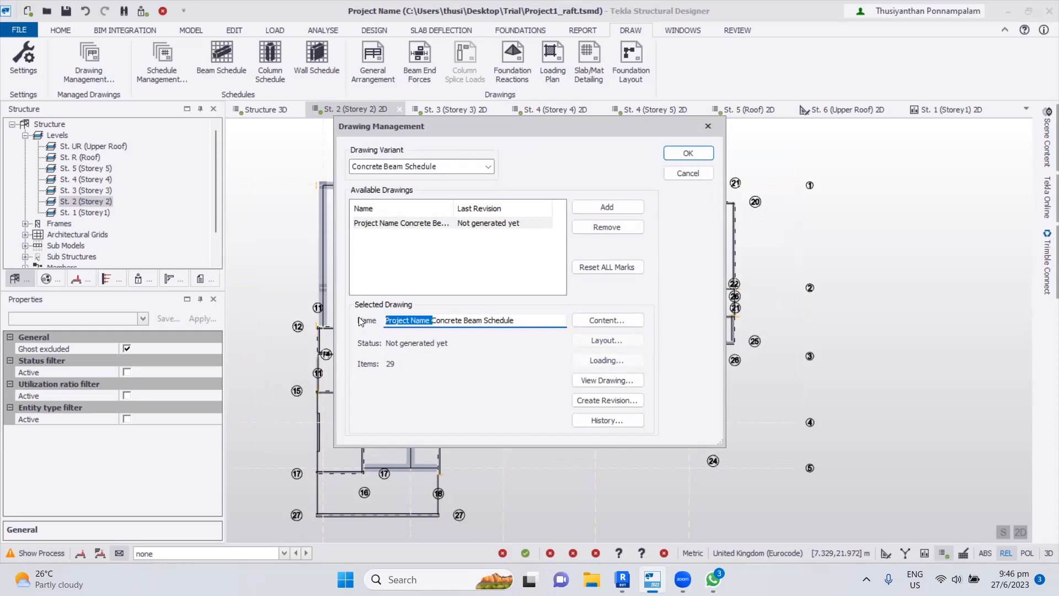
key("BackSpace")
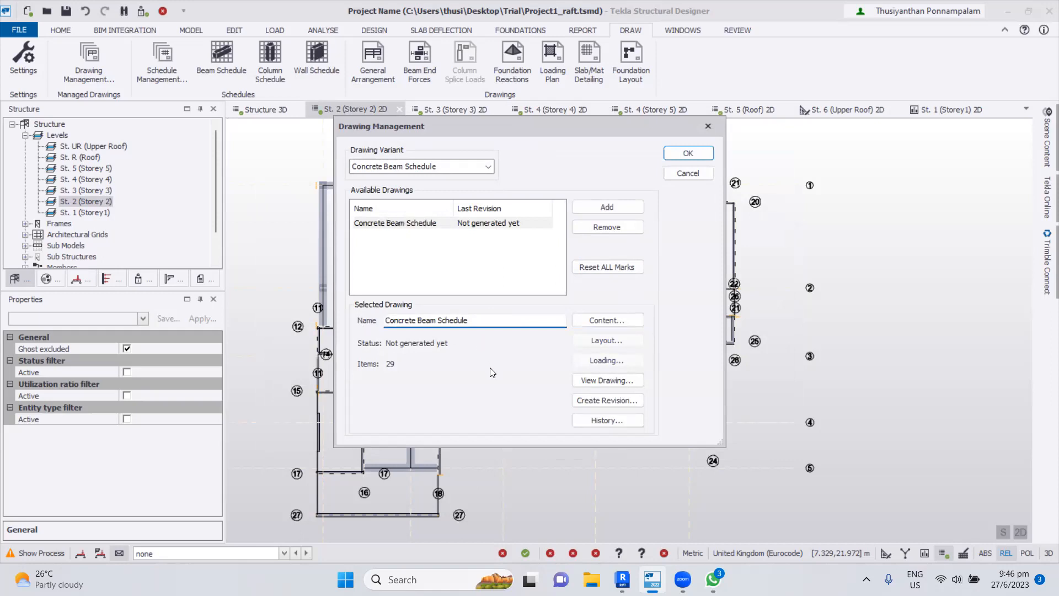
left_click(684, 154)
- Export the beam schedule of the St. 2 (Storey 2) 2D view to DXF at 1:25 and open it read-only in AutoCAD
left_click(219, 71)
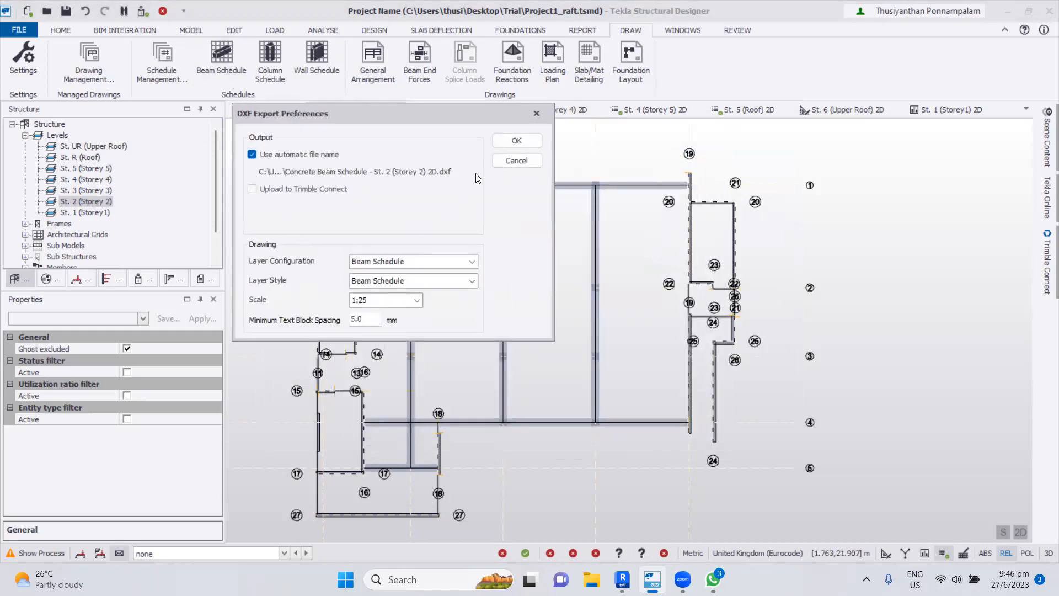
left_click(501, 144)
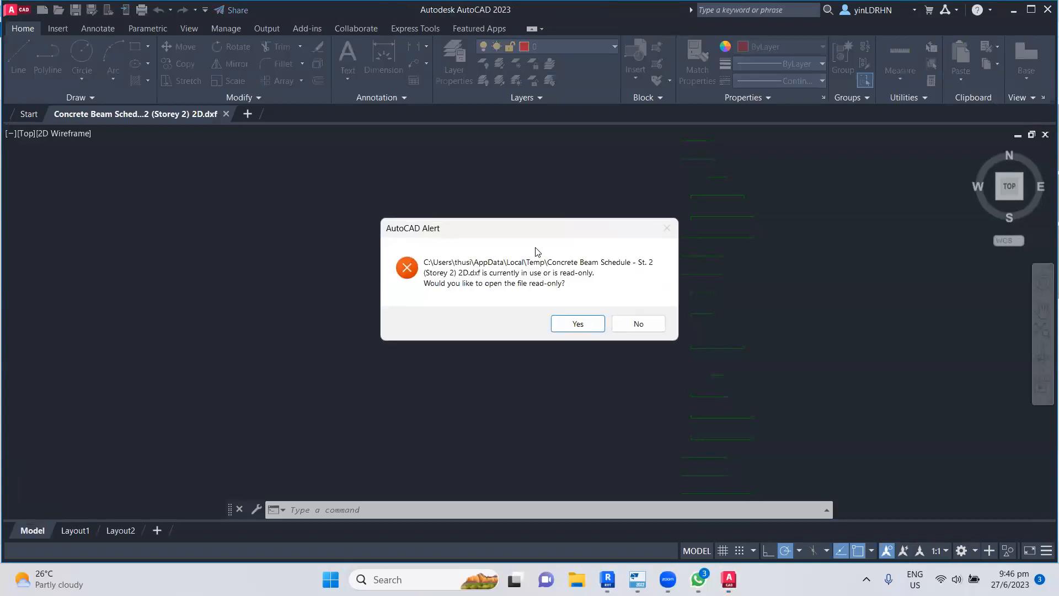
left_click(587, 323)
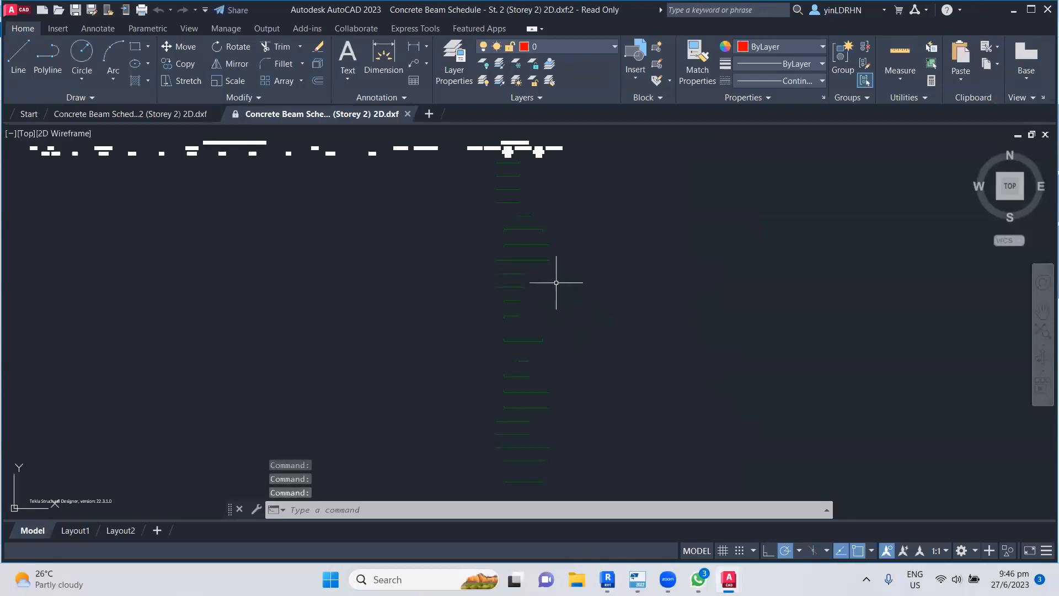
- Examine the exported schedule's headings, table body and bar bending details, and close AutoCAD
scroll(556, 281, "down", 2)
scroll(237, 213, "up", 4)
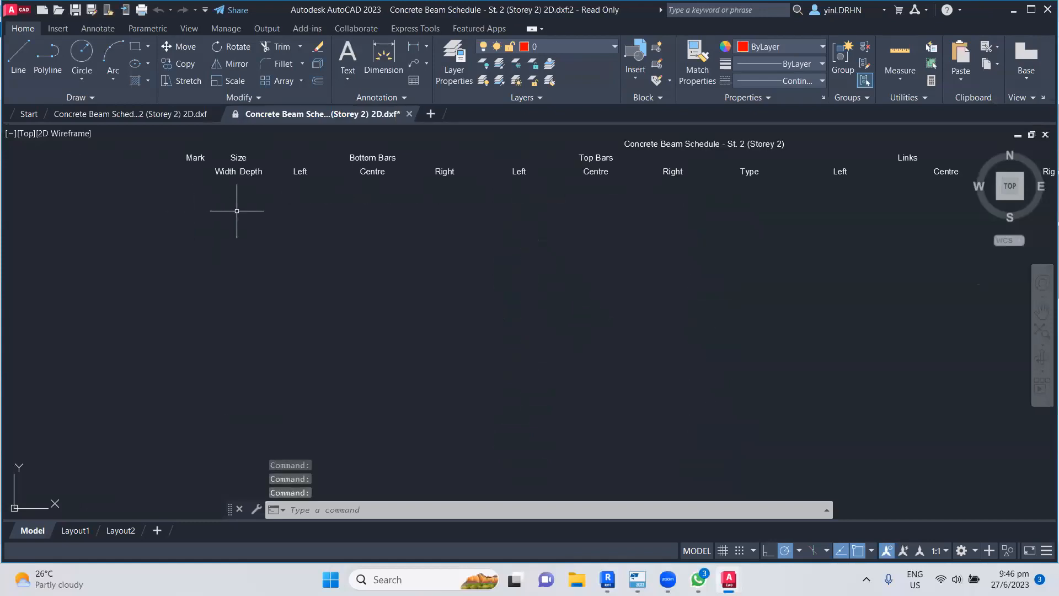
scroll(230, 228, "down", 1)
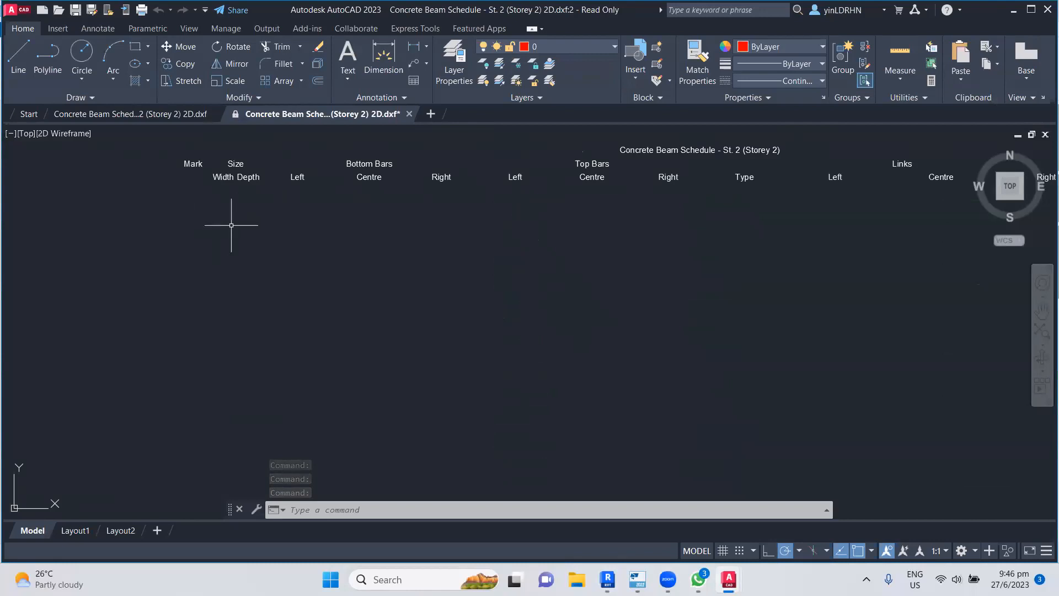
scroll(231, 225, "down", 1)
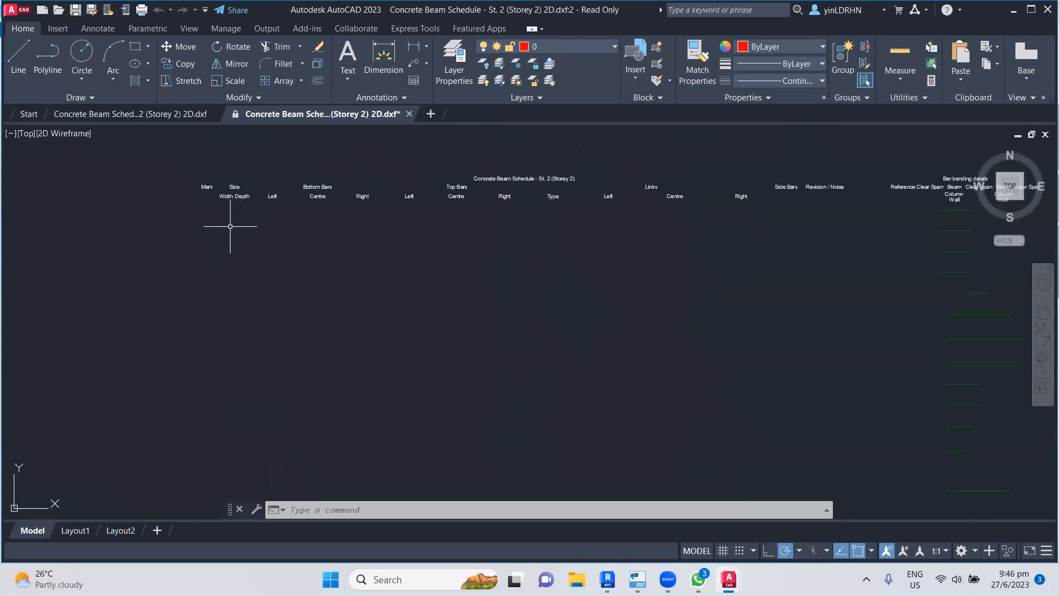
middle_click_drag(554, 249, 386, 241)
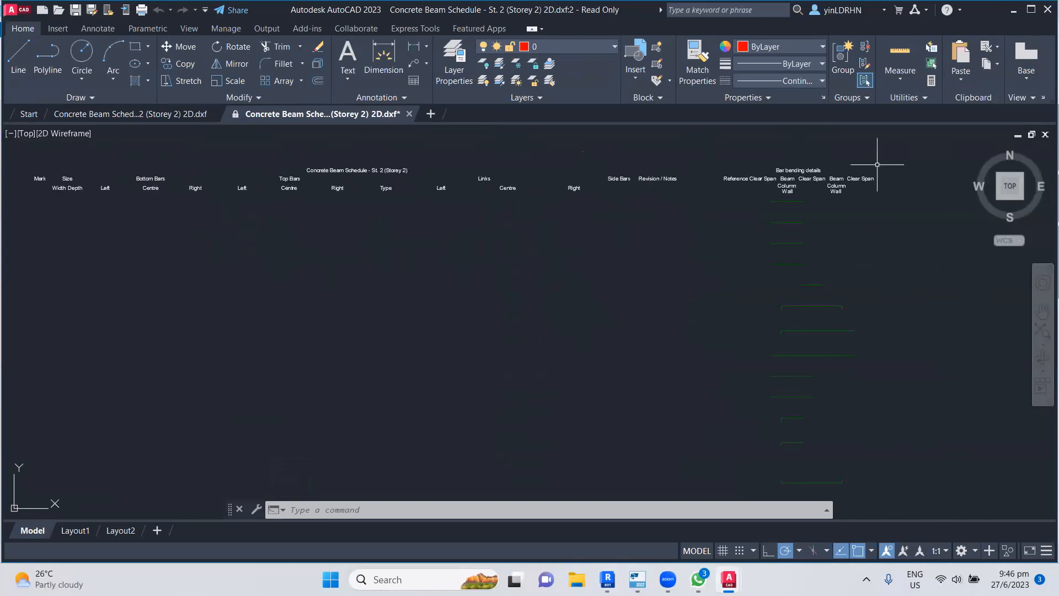
scroll(825, 175, "up", 4)
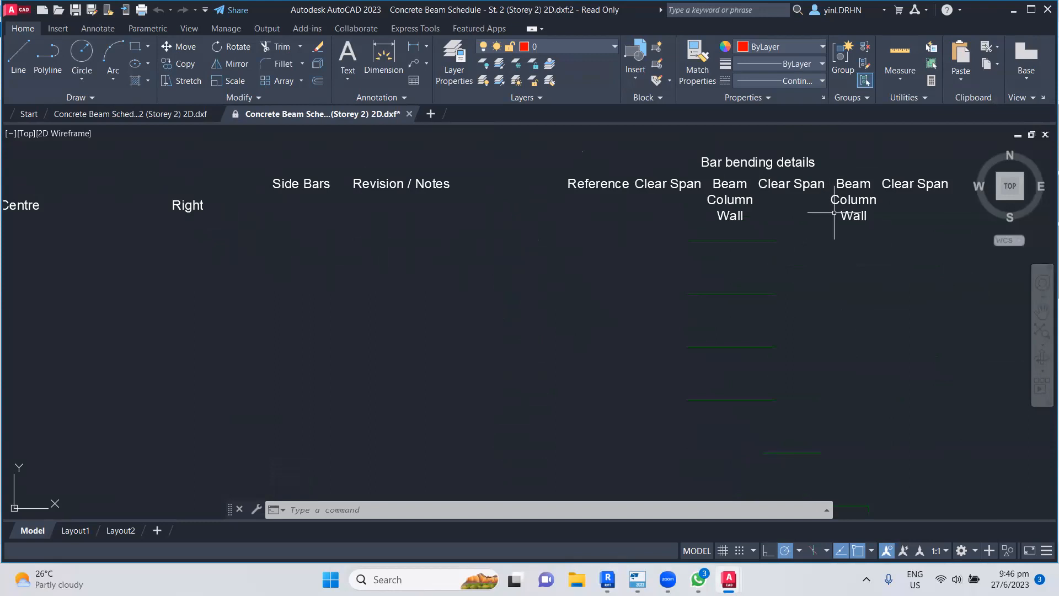
scroll(834, 212, "down", 8)
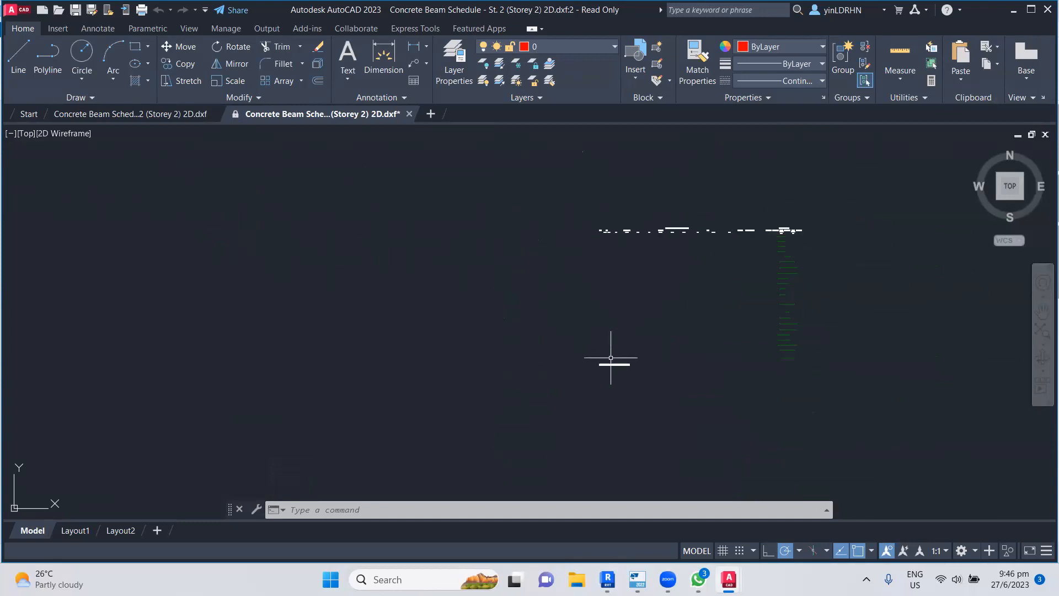
scroll(611, 361, "up", 2)
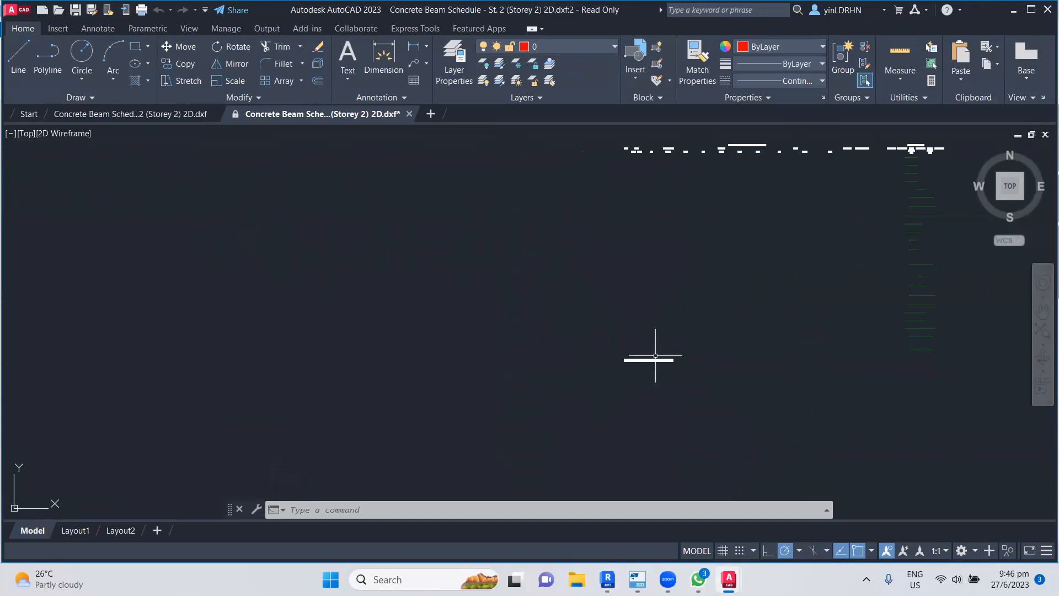
left_click(1046, 9)
left_click(579, 321)
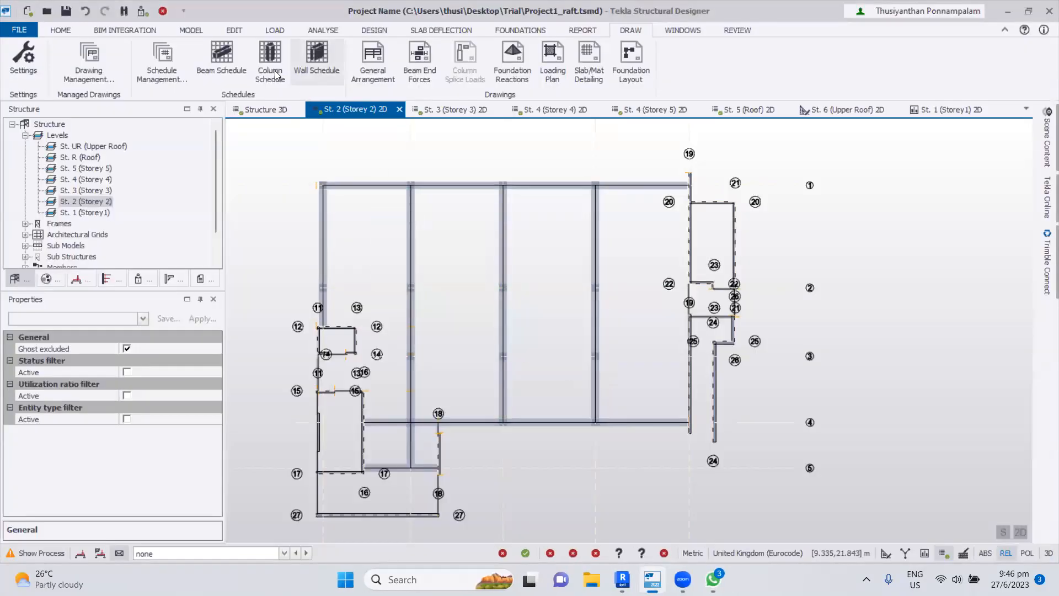
- Review which beam groups and members are assigned to the Concrete Beam Schedule drawing in Tekla Structural Designer
left_click(161, 61)
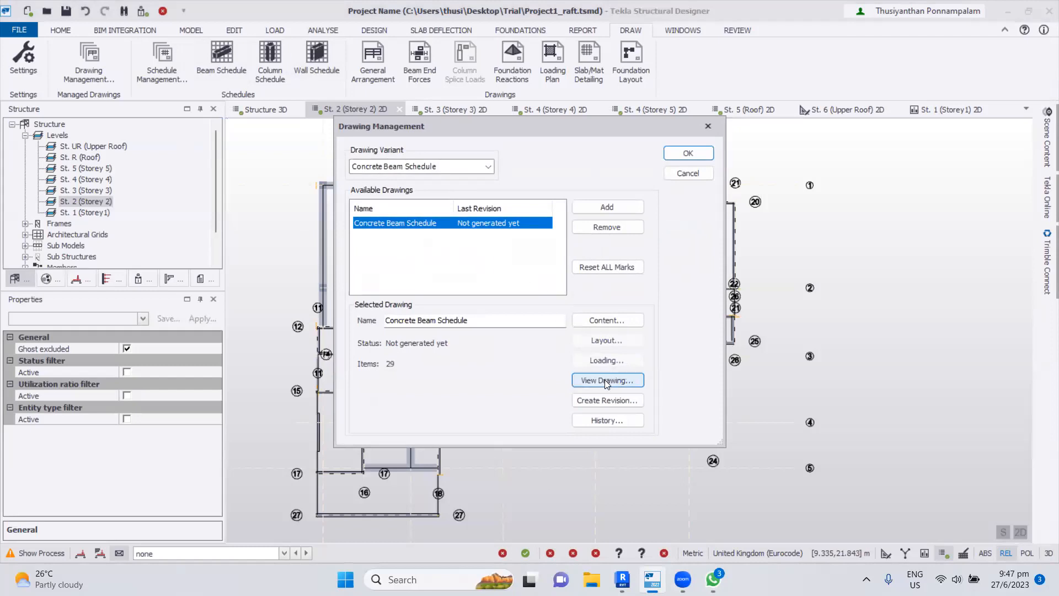
left_click(605, 321)
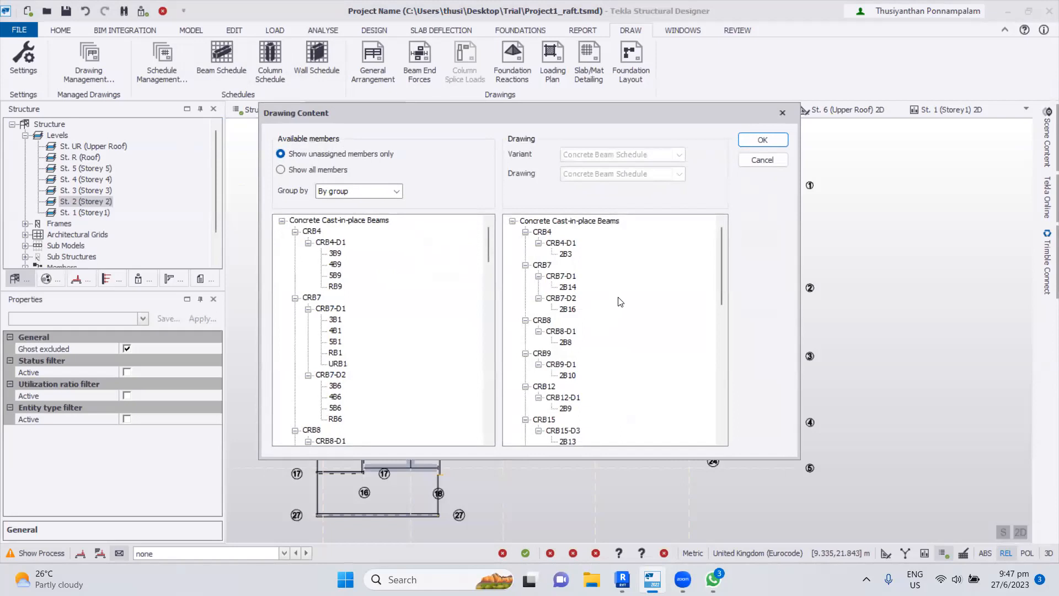
scroll(621, 302, "down", 8)
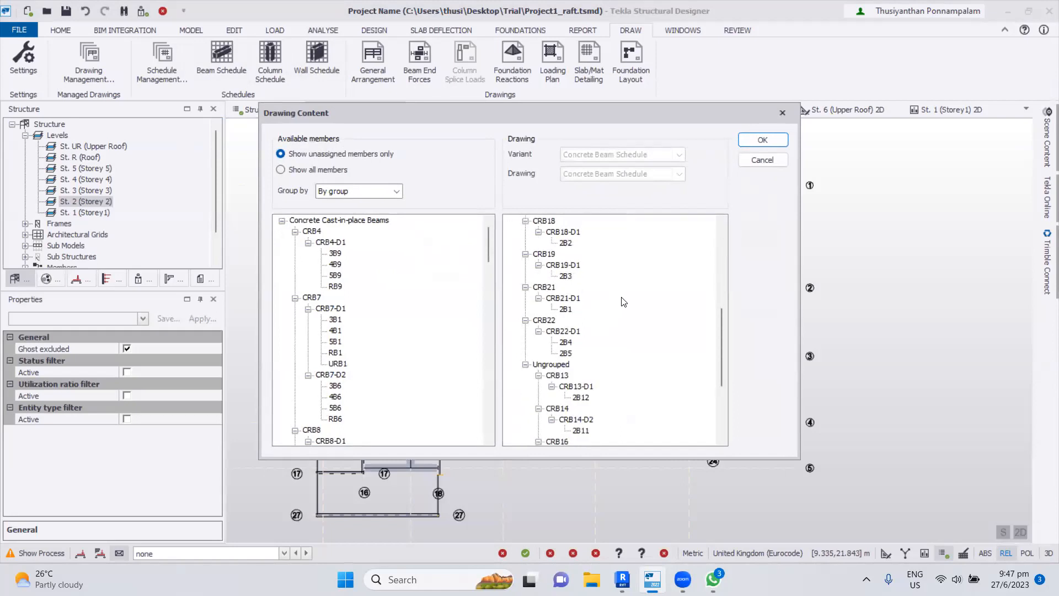
scroll(623, 302, "down", 4)
scroll(623, 302, "up", 12)
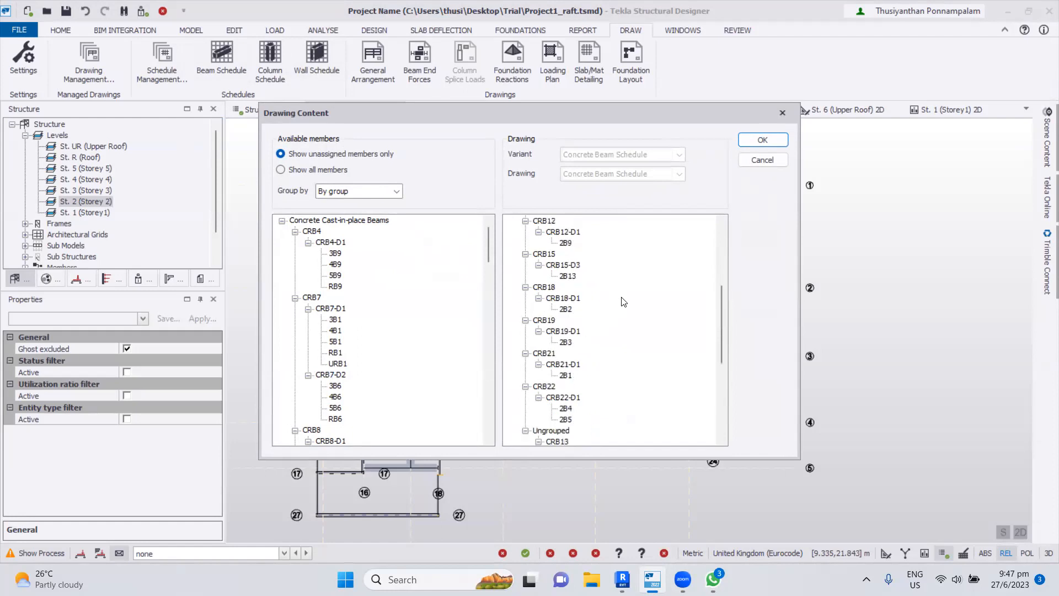
left_click(763, 141)
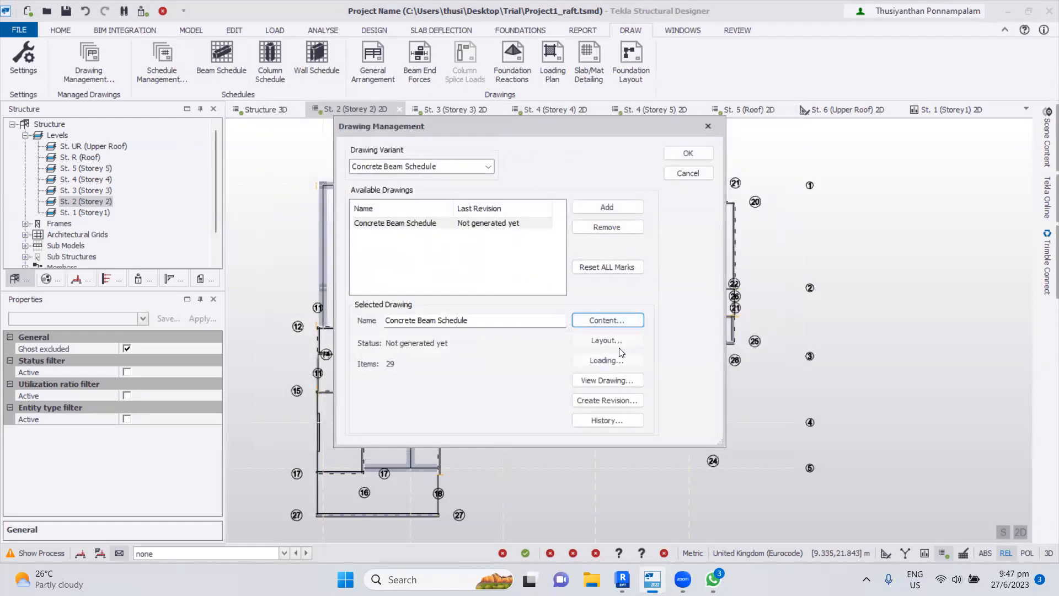
- Generate the managed Concrete Beam Schedule drawing as a DXF at 1:25, open it read-only in AutoCAD and inspect its headings
left_click(618, 381)
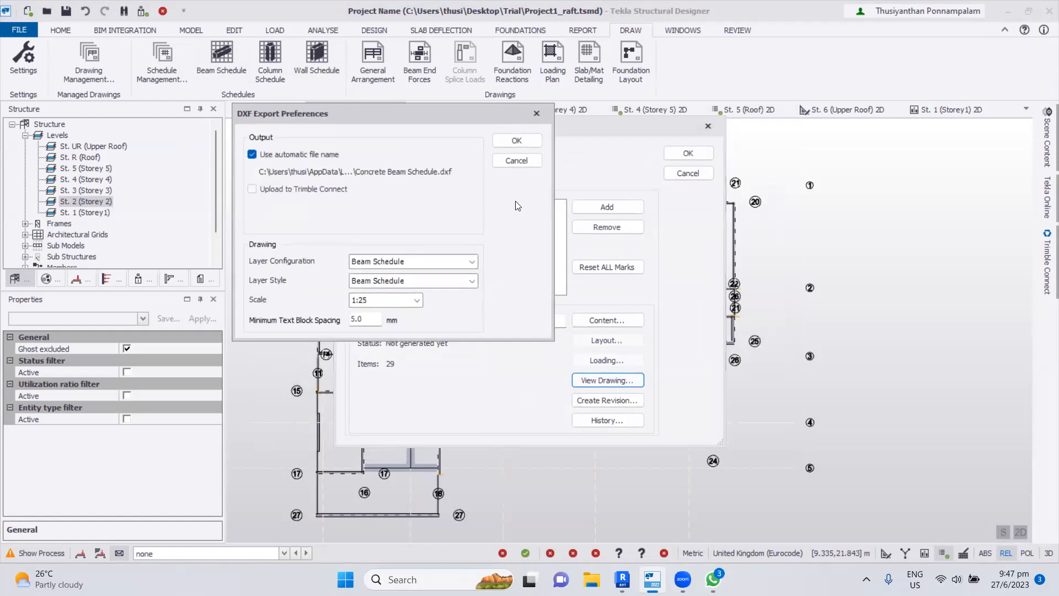
left_click(513, 141)
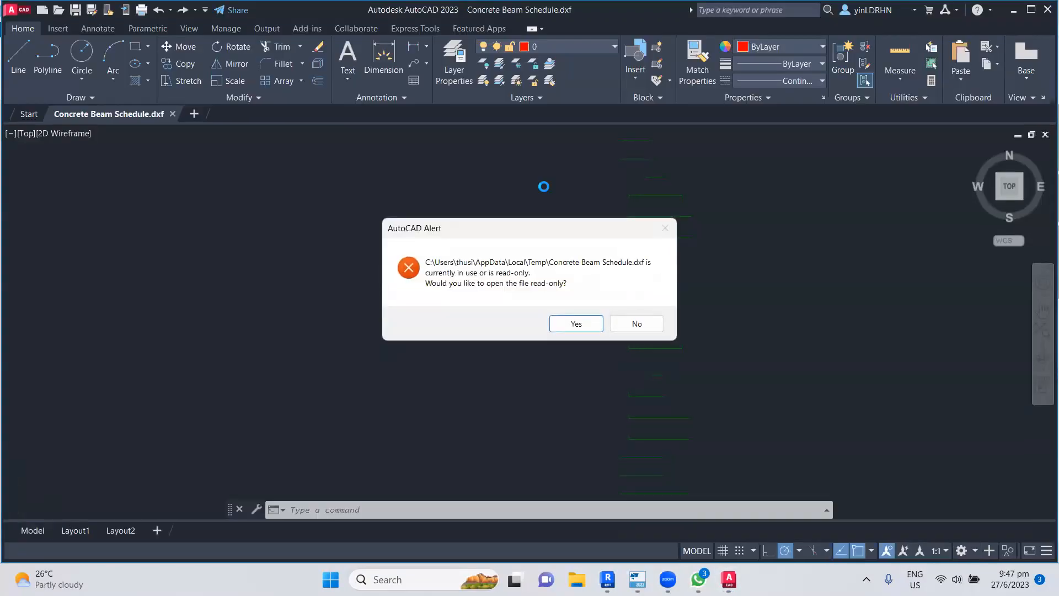
left_click(569, 321)
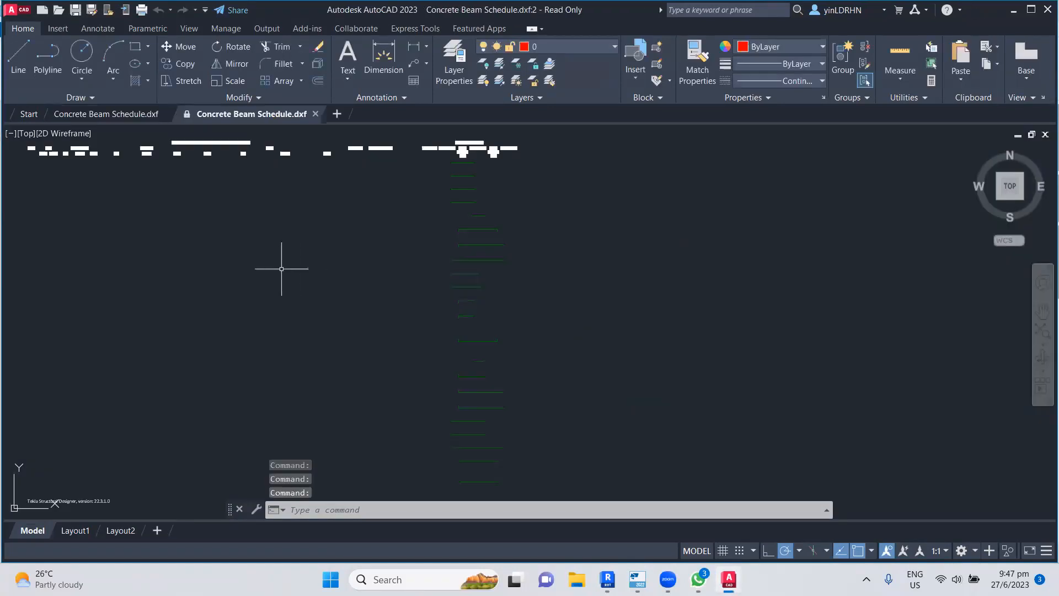
middle_click_drag(297, 277, 406, 277)
scroll(283, 184, "up", 5)
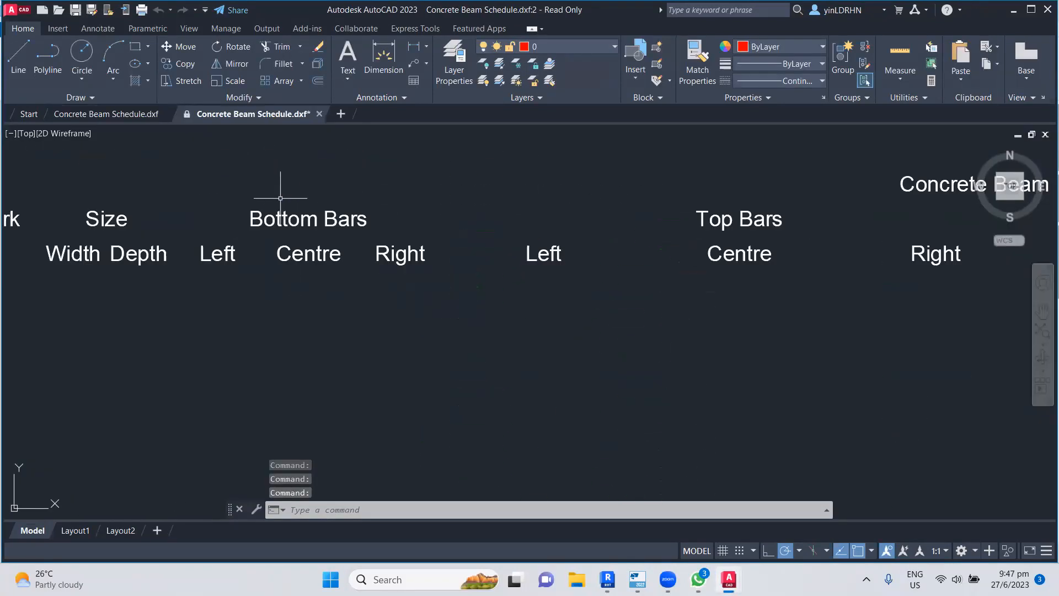
scroll(354, 310, "down", 5)
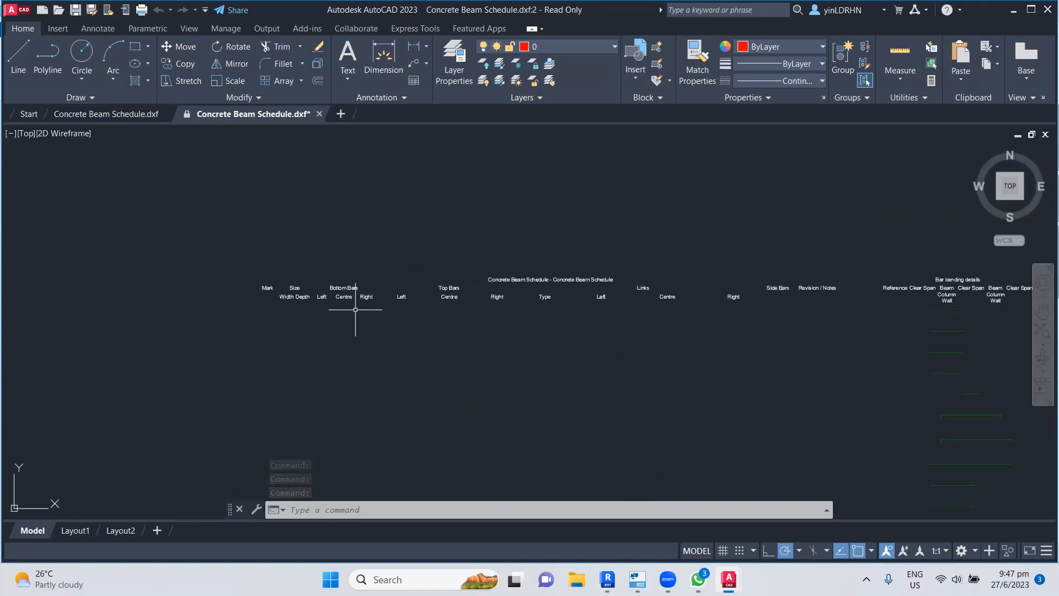
- Close AutoCAD without saving the changes to Concrete Beam Schedule.dxf
left_click(1047, 9)
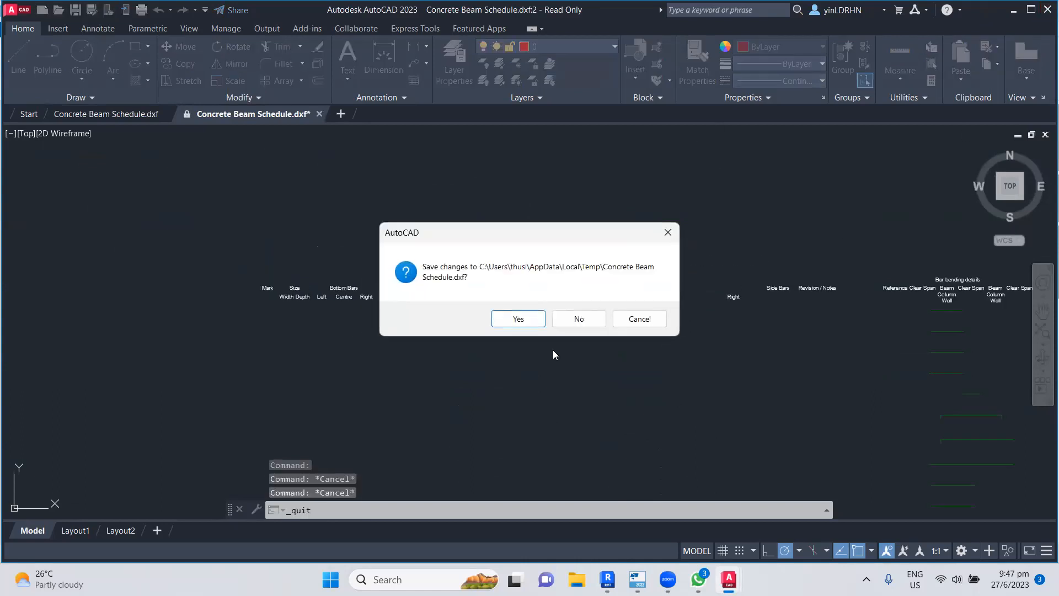
left_click(572, 326)
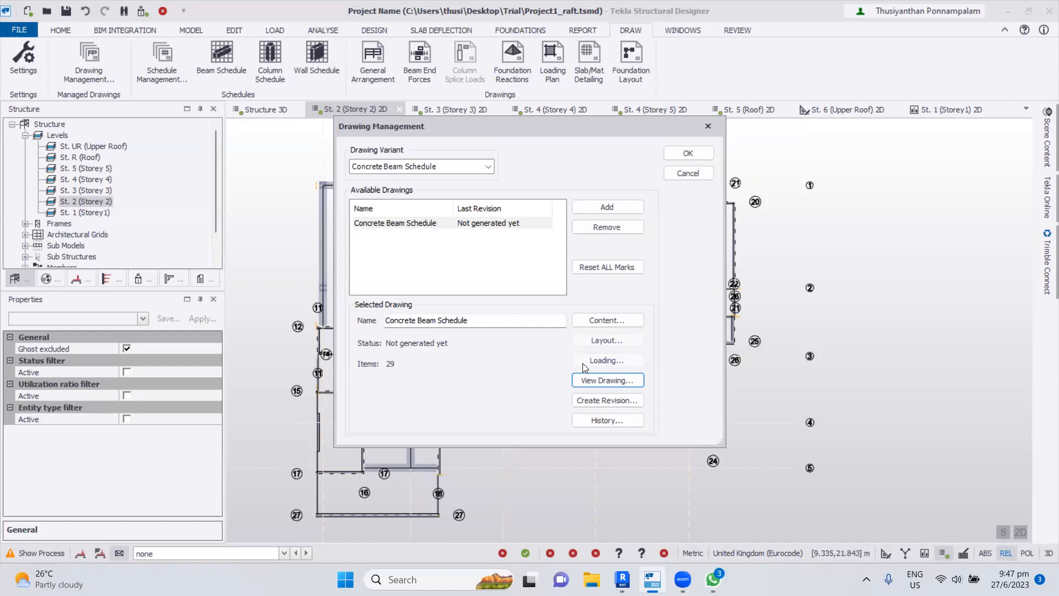
- Examine the members assigned to the Concrete Beam Schedule drawing and the DXF export preferences of the Storey 2 beam schedule
left_click(603, 319)
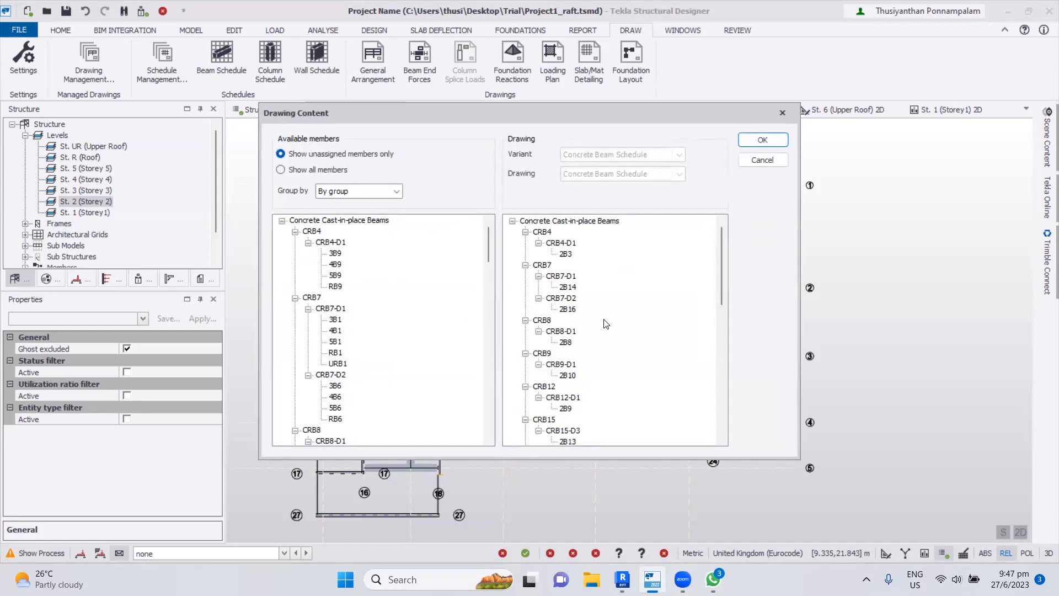
left_click(563, 255)
scroll(622, 285, "down", 10)
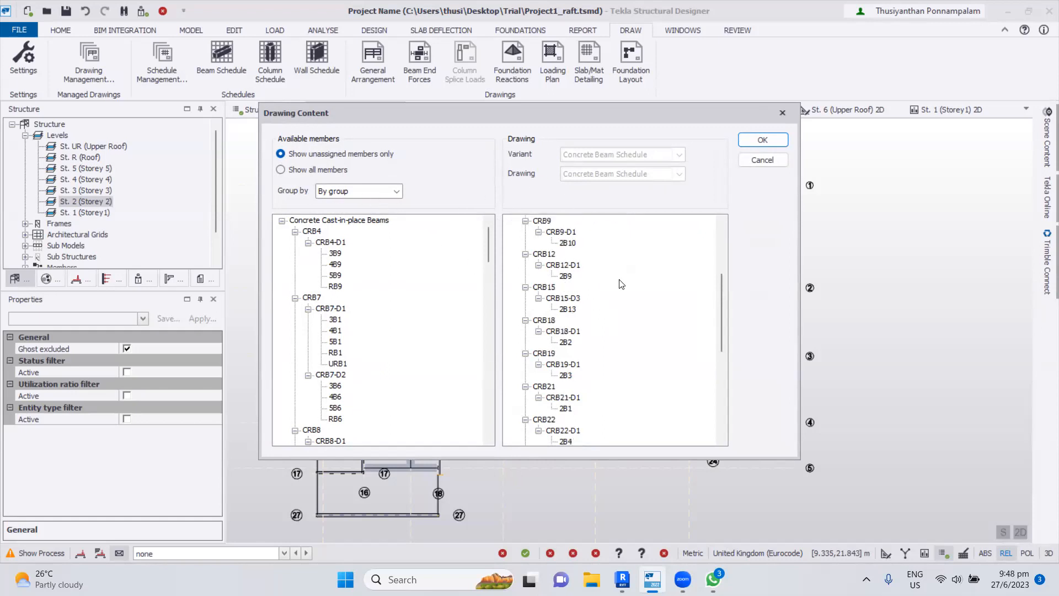
scroll(618, 270, "up", 10)
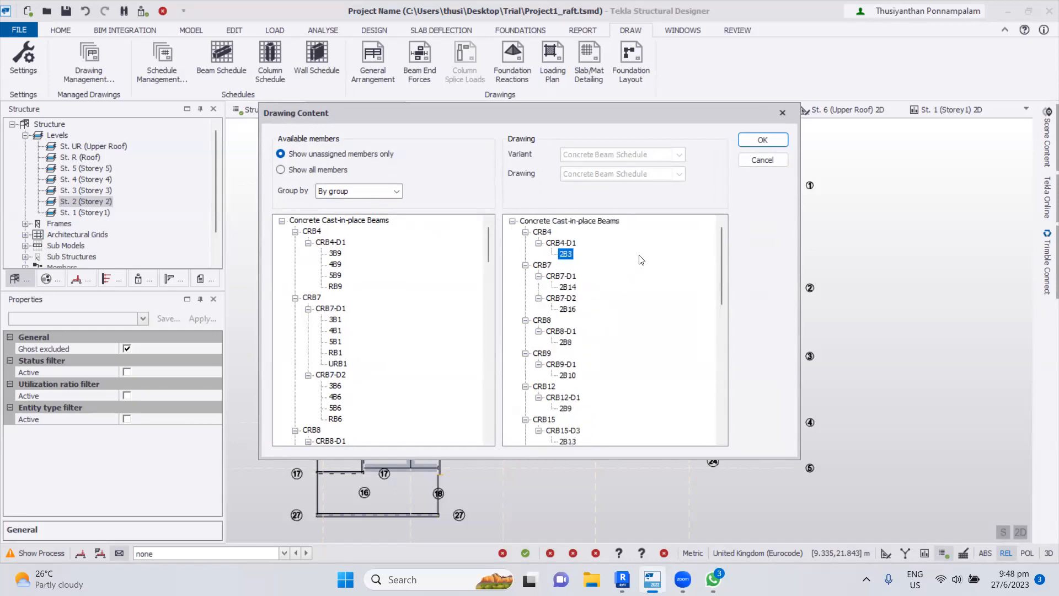
left_click(756, 161)
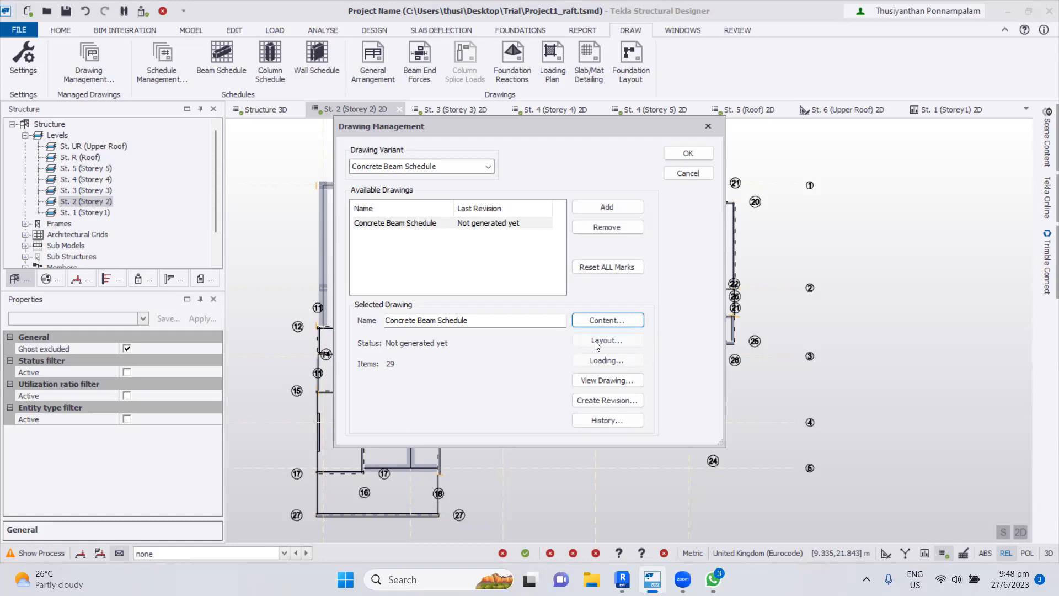
left_click(687, 155)
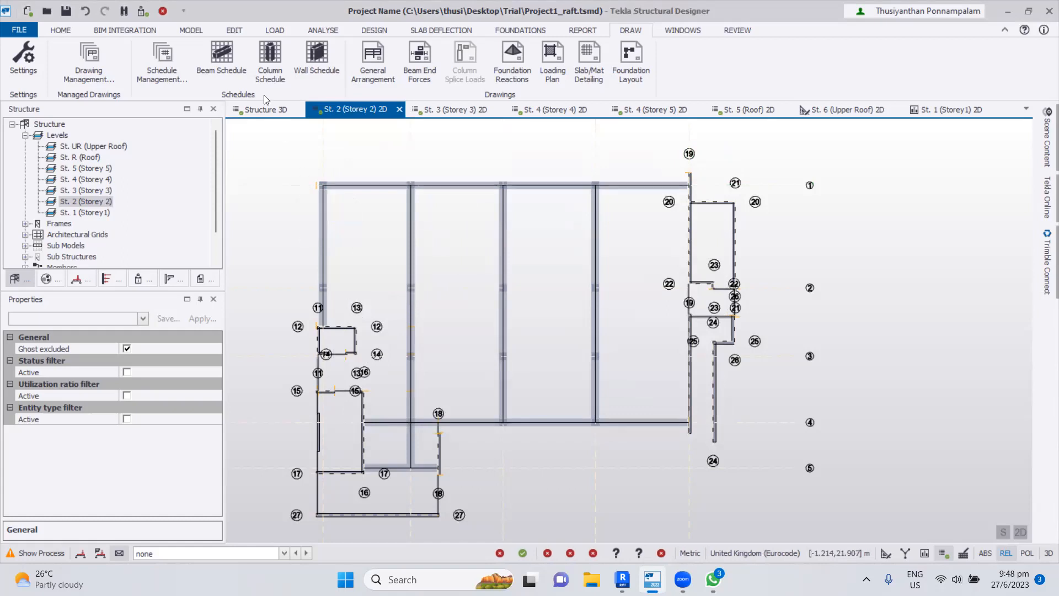
left_click(232, 72)
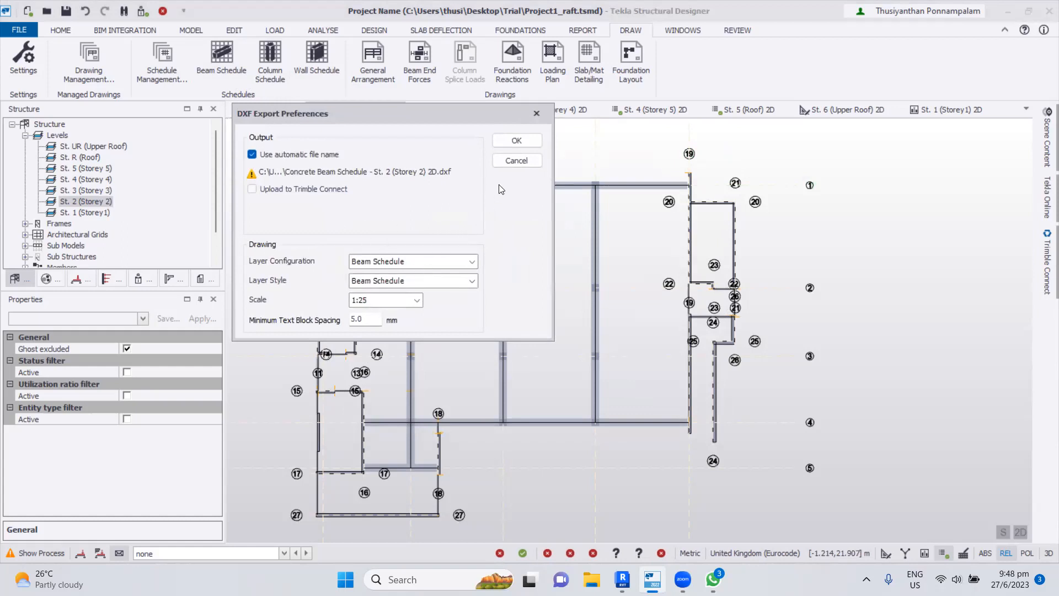
left_click(503, 165)
- Add a second drawing to the Concrete Beam Schedule variant and assign all unassigned concrete cast-in-place beams to it
left_click(174, 78)
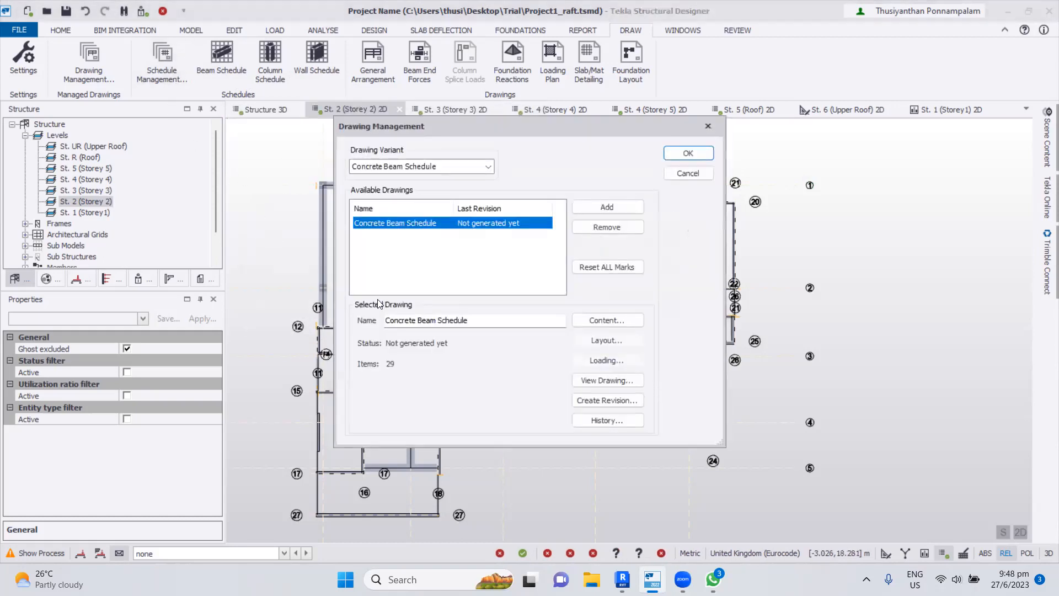
left_click(590, 208)
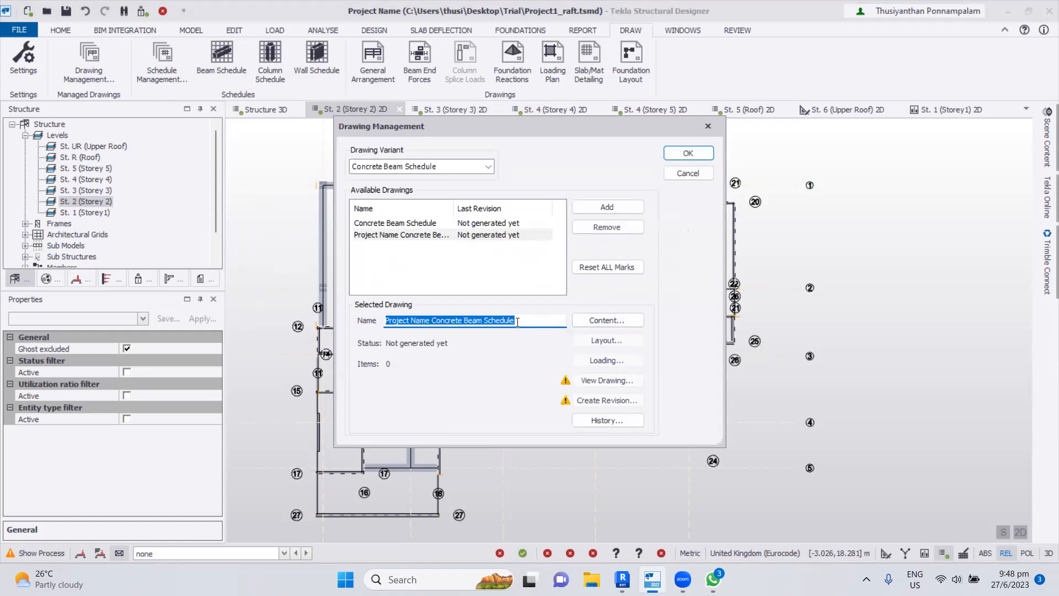
left_click(574, 320)
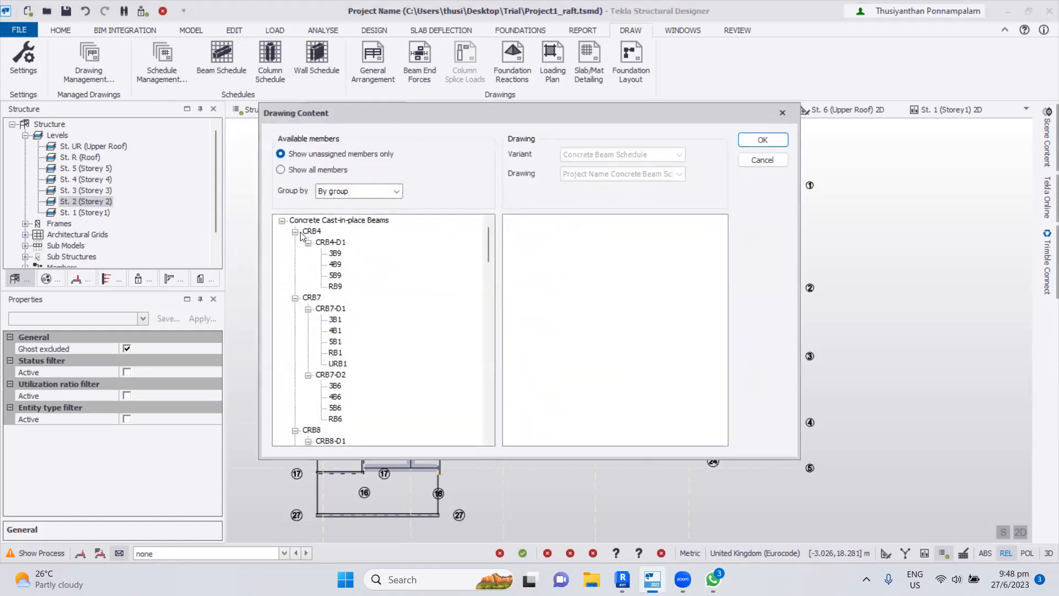
left_click_drag(315, 229, 536, 239)
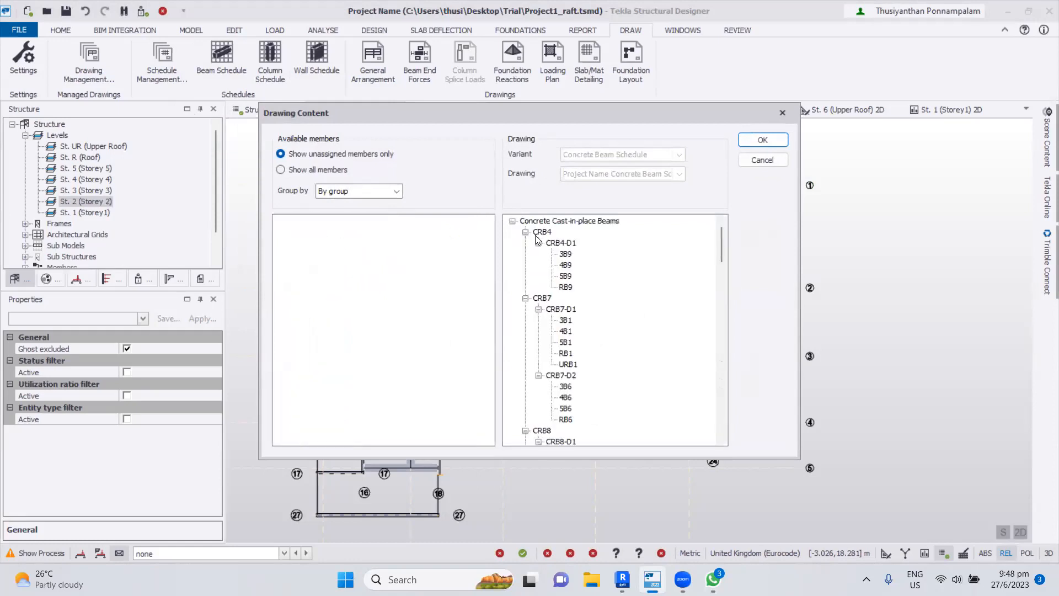
left_click(750, 141)
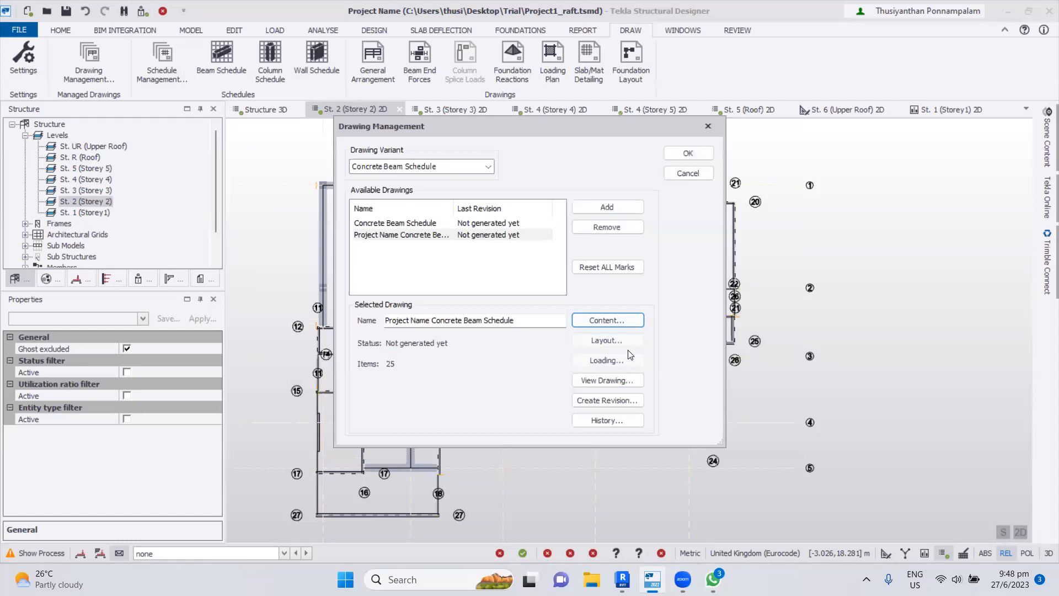
- Generate the added beam schedule drawing as a DXF at 1:25 with the automatic file name and open it read-only
left_click(601, 378)
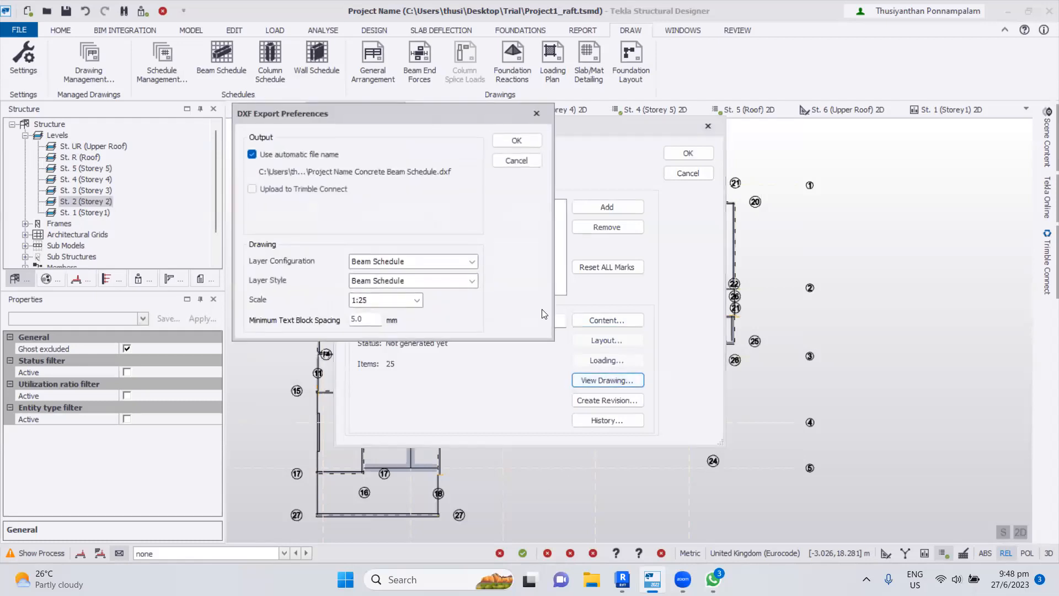
left_click(517, 140)
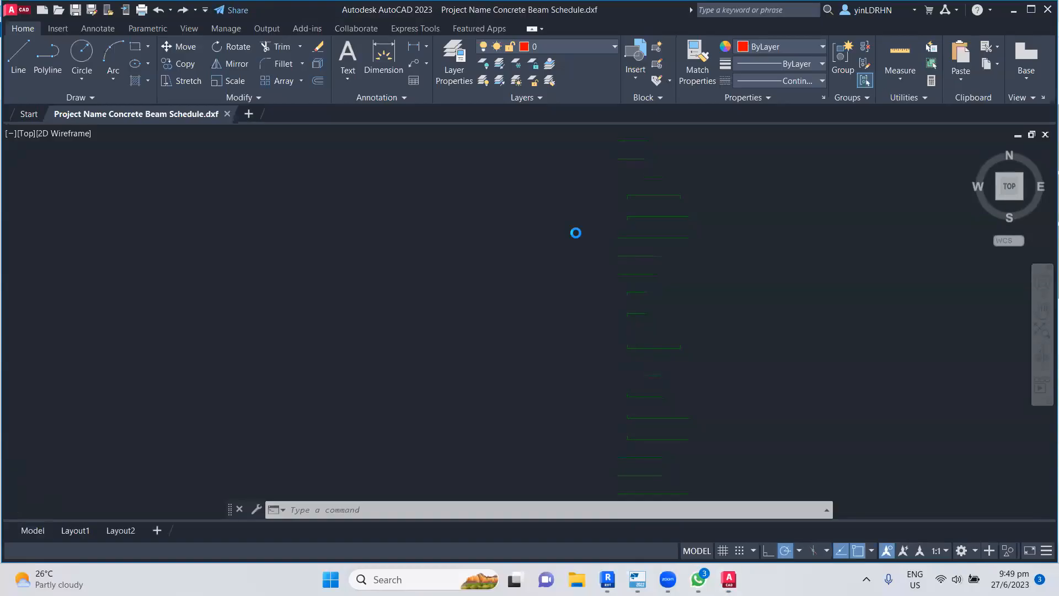
left_click(560, 325)
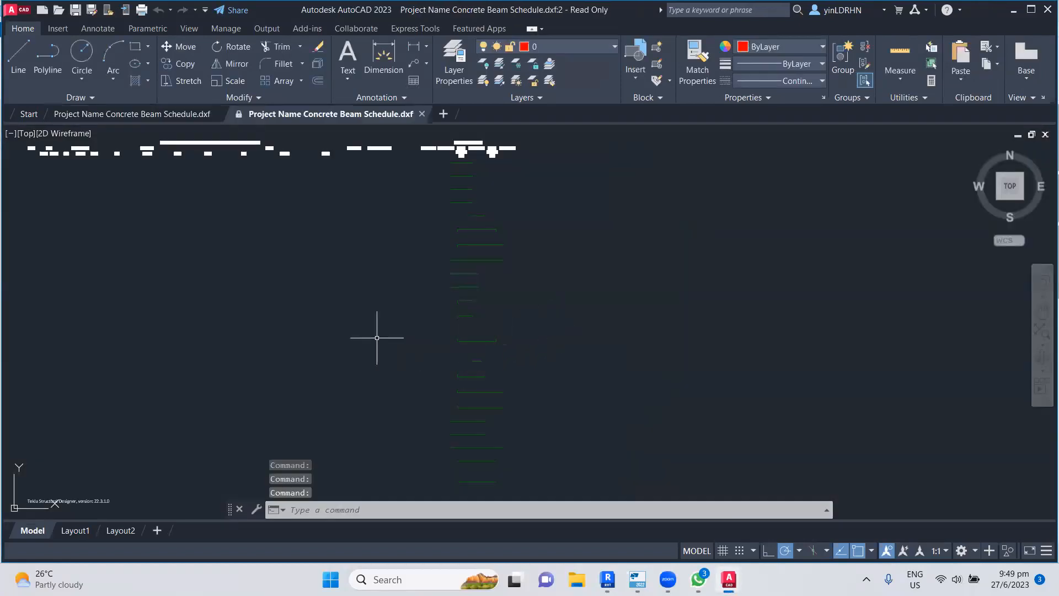
- Examine the headings and bar bending details of the generated beam schedule, and close AutoCAD without saving
scroll(329, 210, "up", 2)
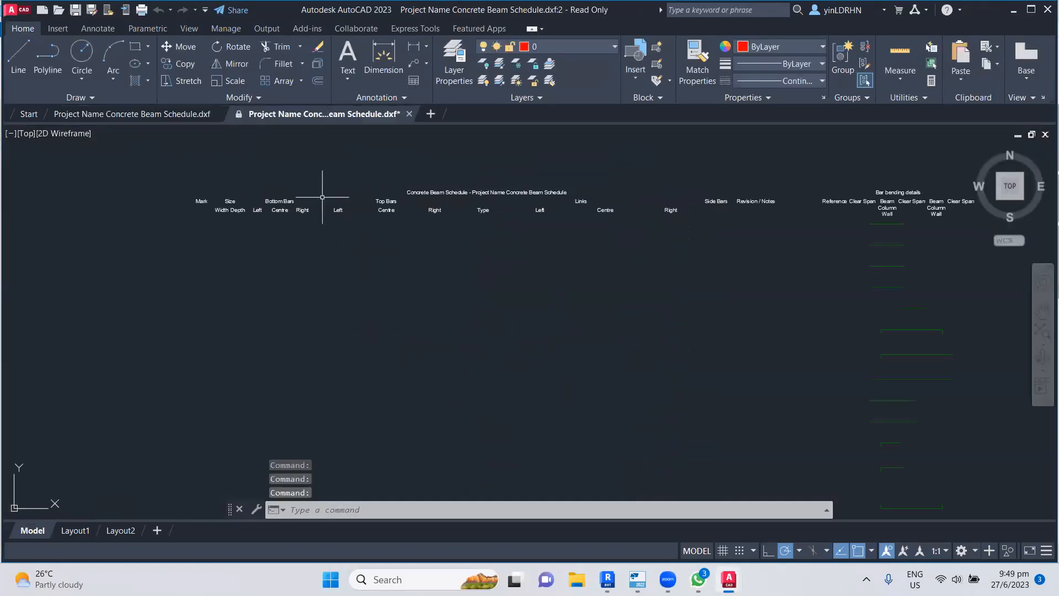
scroll(476, 208, "up", 2)
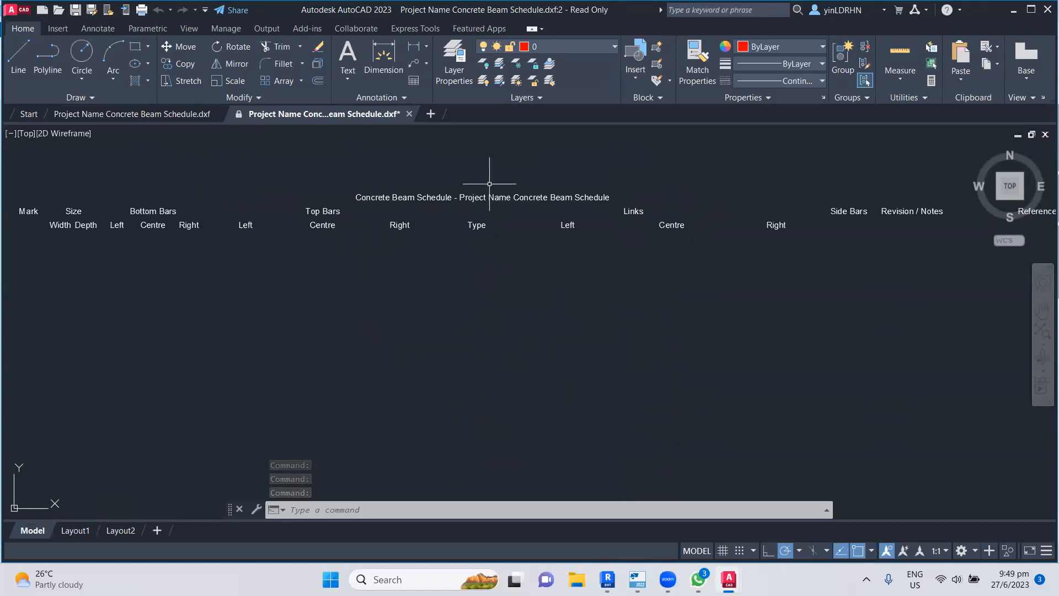
scroll(476, 207, "down", 2)
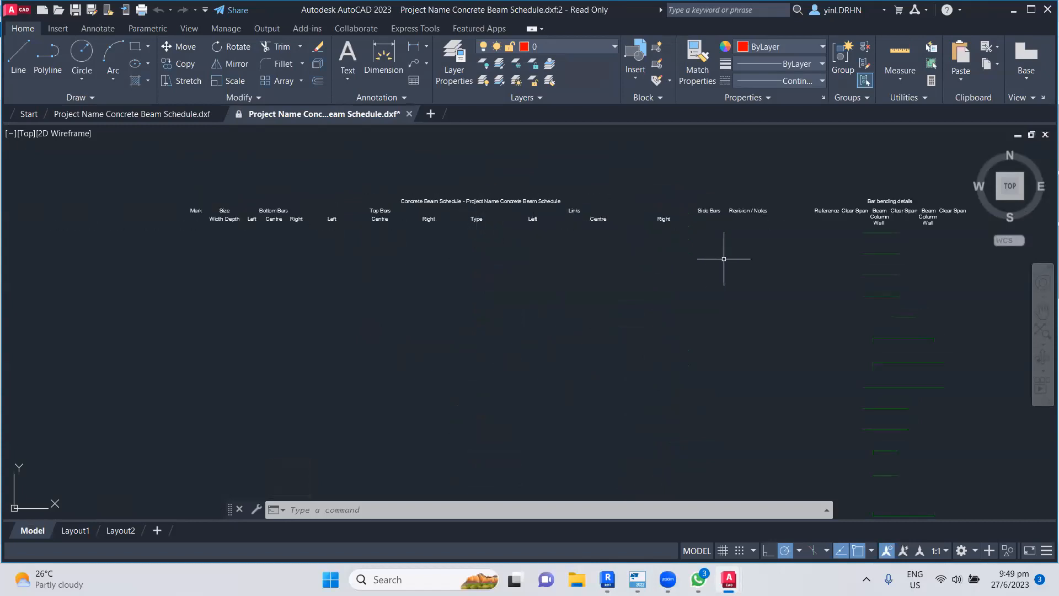
scroll(607, 255, "down", 2)
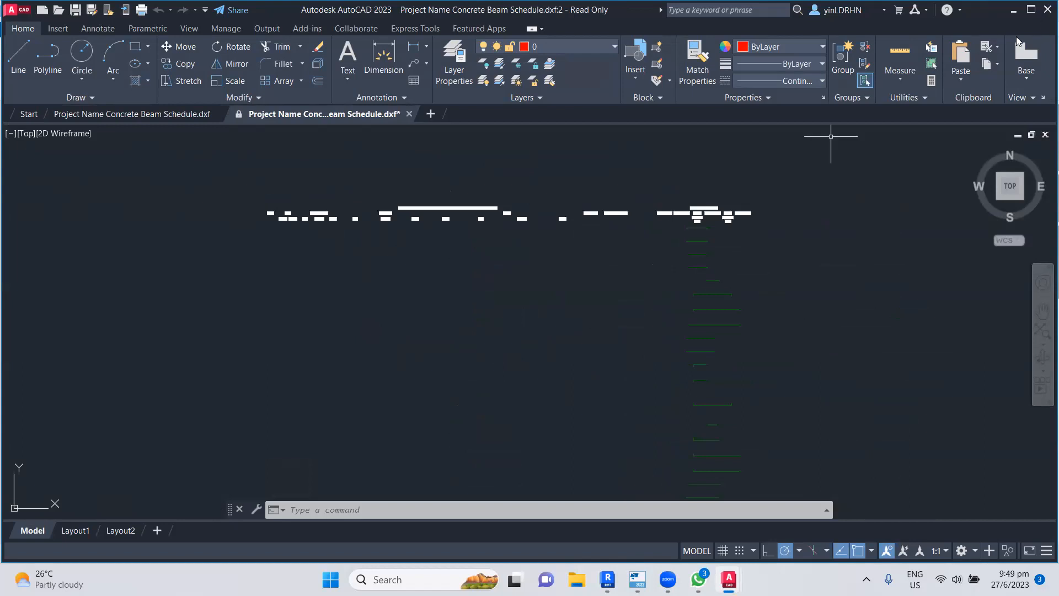
left_click(1047, 9)
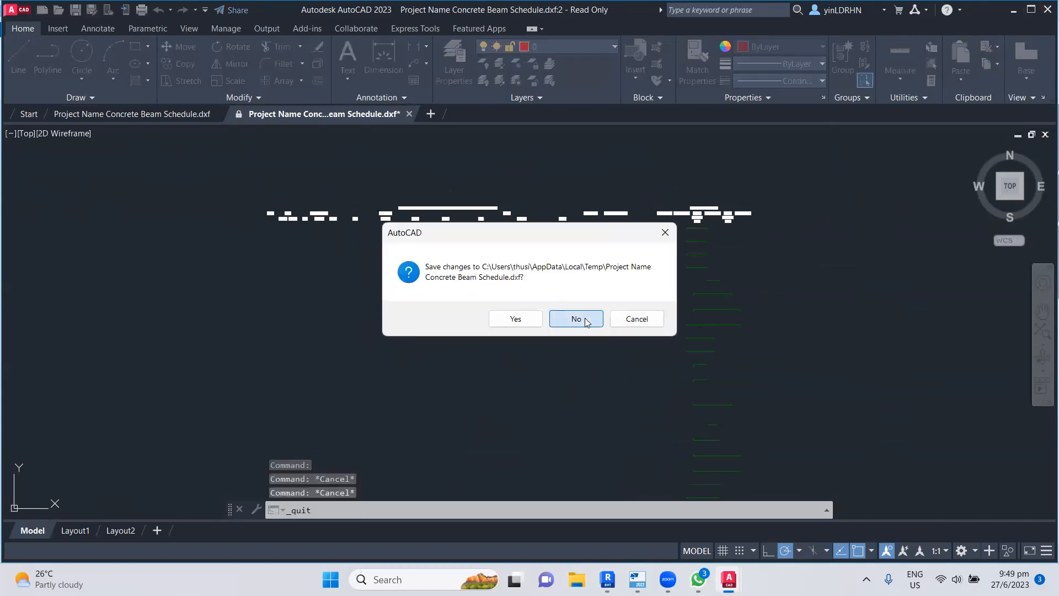
left_click(576, 319)
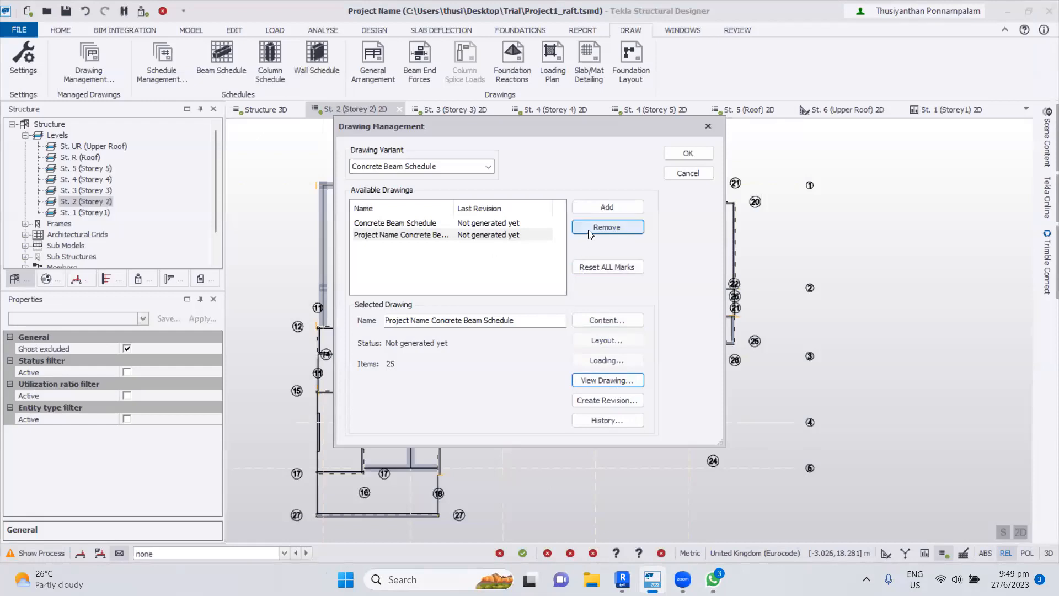
- Remove the added Project Name Concrete Beam Schedule drawing and accept the drawing management settings
left_click(606, 227)
left_click(488, 167)
left_click(488, 167)
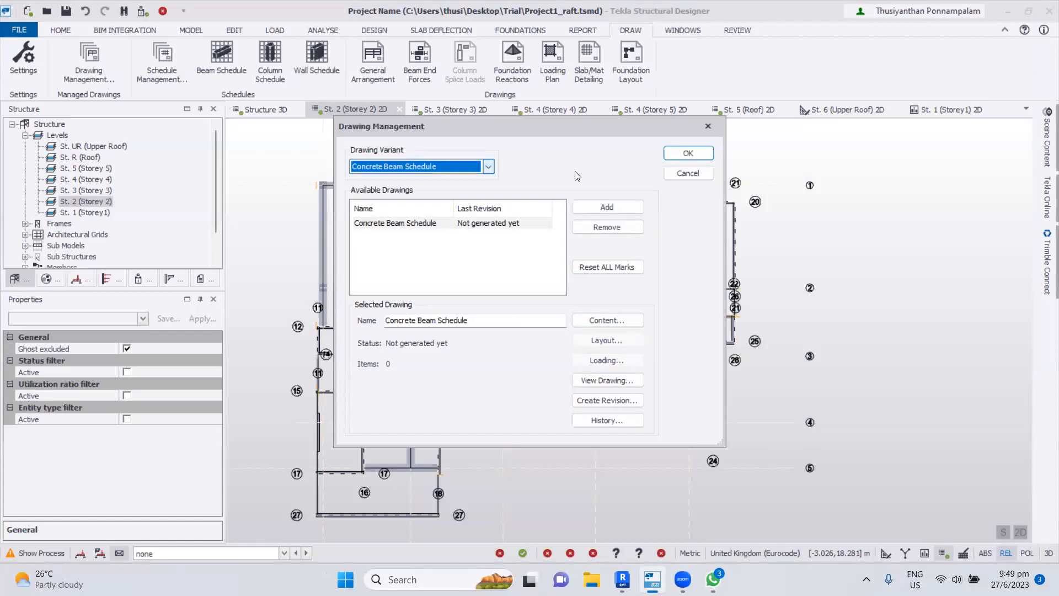
left_click(691, 155)
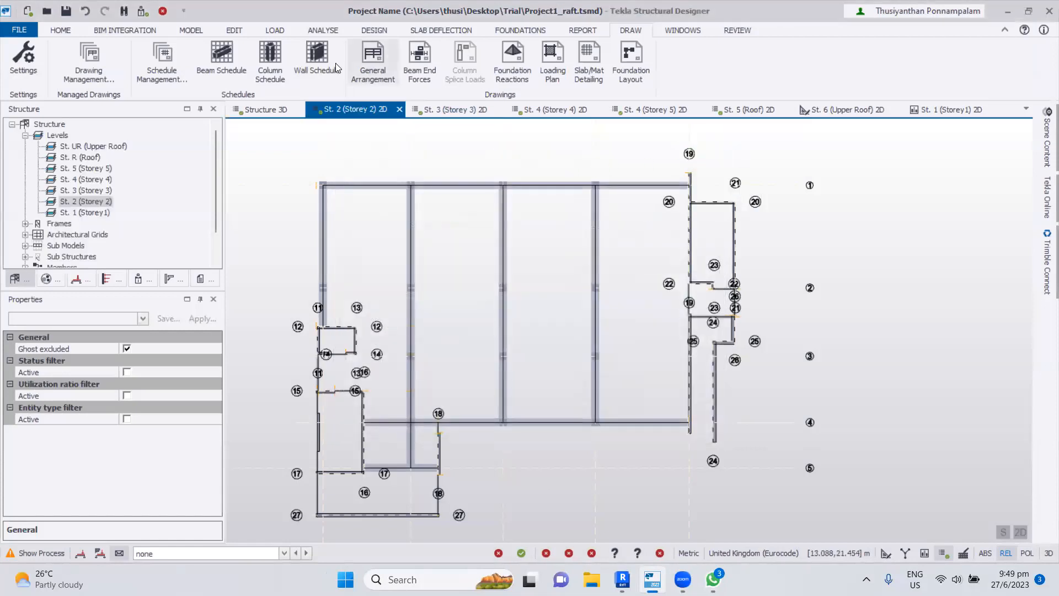
- Export a Storey 2 wall schedule for walls W1 and W2 to DXF at 1:25 and open it read-only
left_click(314, 70)
left_click(429, 200)
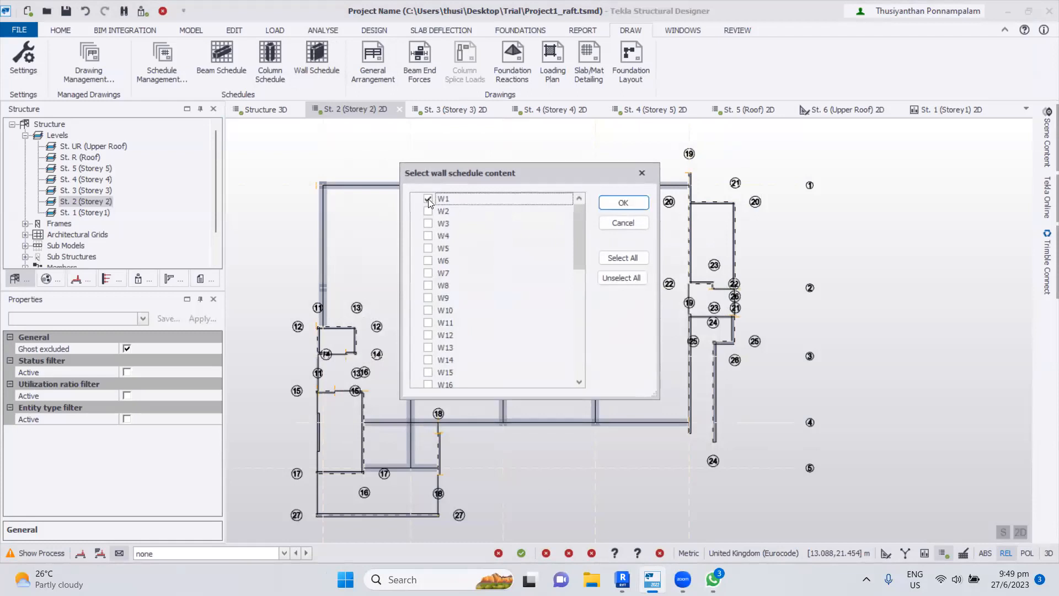
left_click(429, 212)
left_click(611, 204)
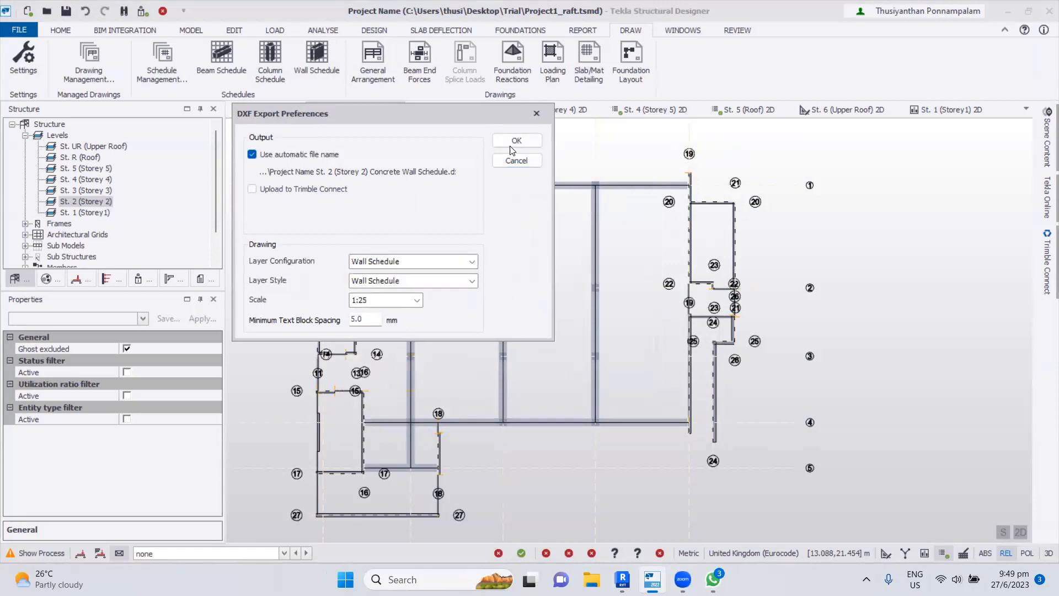
left_click(511, 145)
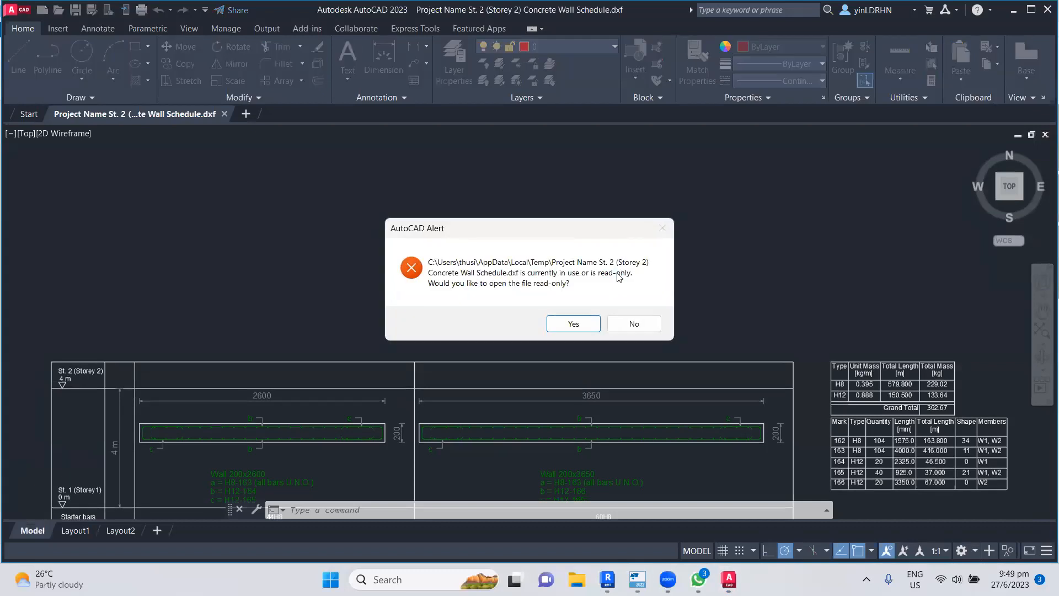
left_click(557, 329)
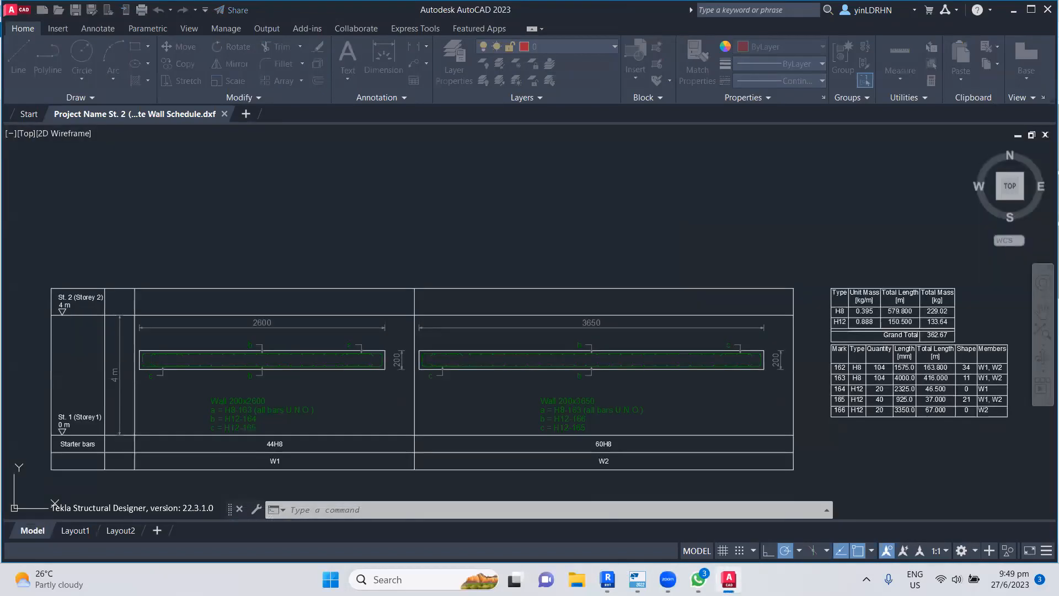
- Save the wall schedule as Concrete Wall Schedule.dwg in the desktop's Building Modelling folder and close AutoCAD
middle_click_drag(414, 398, 475, 302)
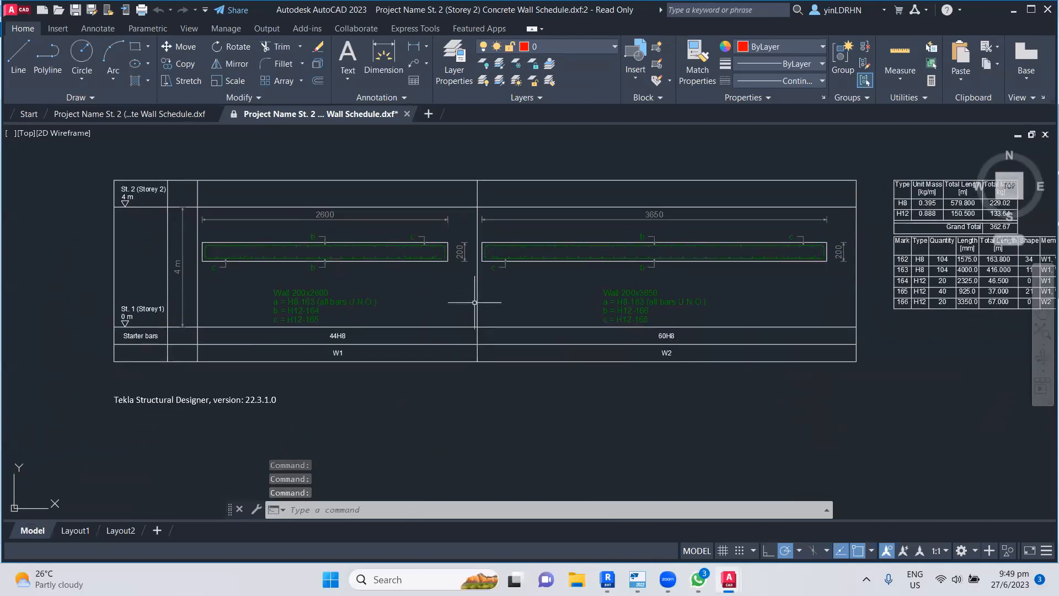
left_click(76, 9)
left_click(338, 253)
double_click(440, 320)
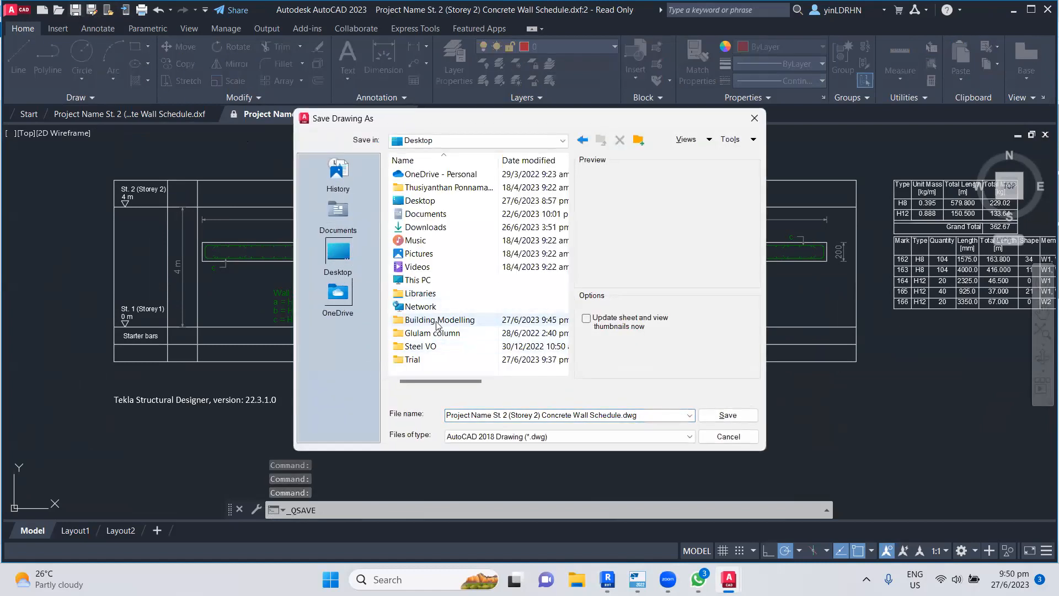
left_click(544, 414)
left_click_drag(541, 415, 409, 399)
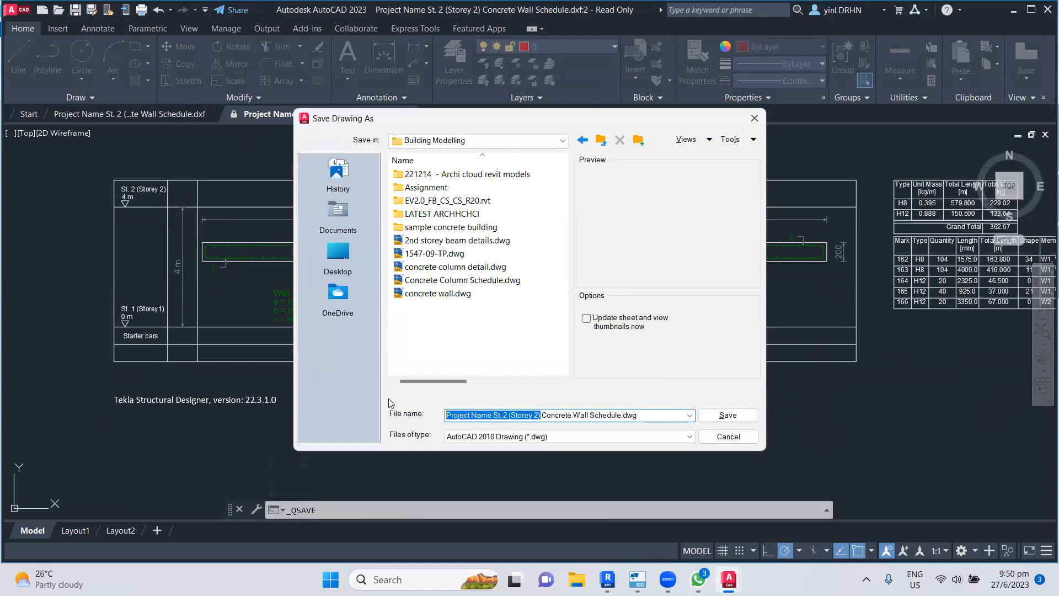
key("BackSpace")
key("Delete")
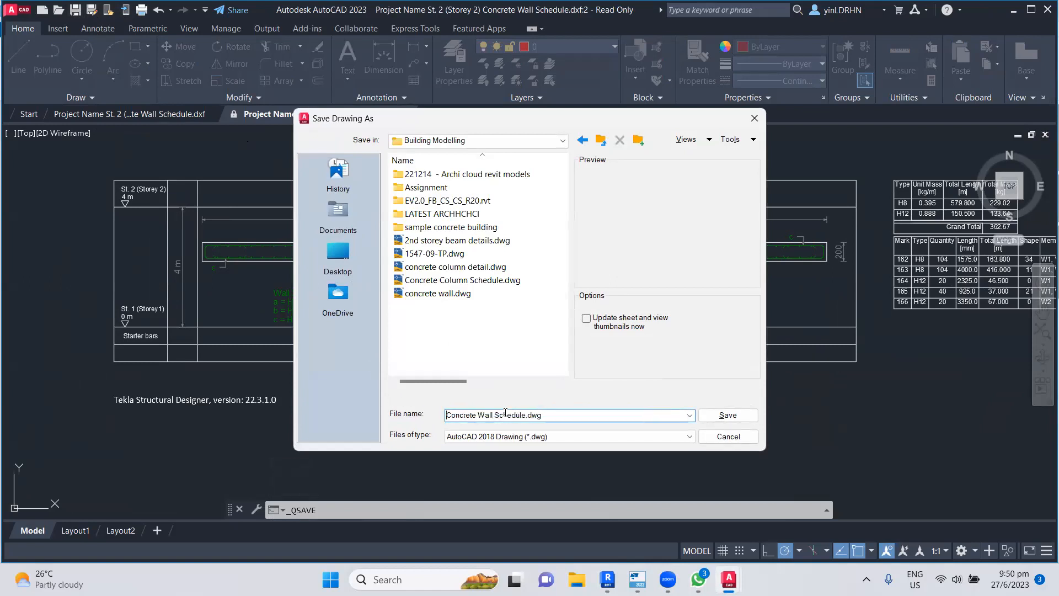
left_click(727, 416)
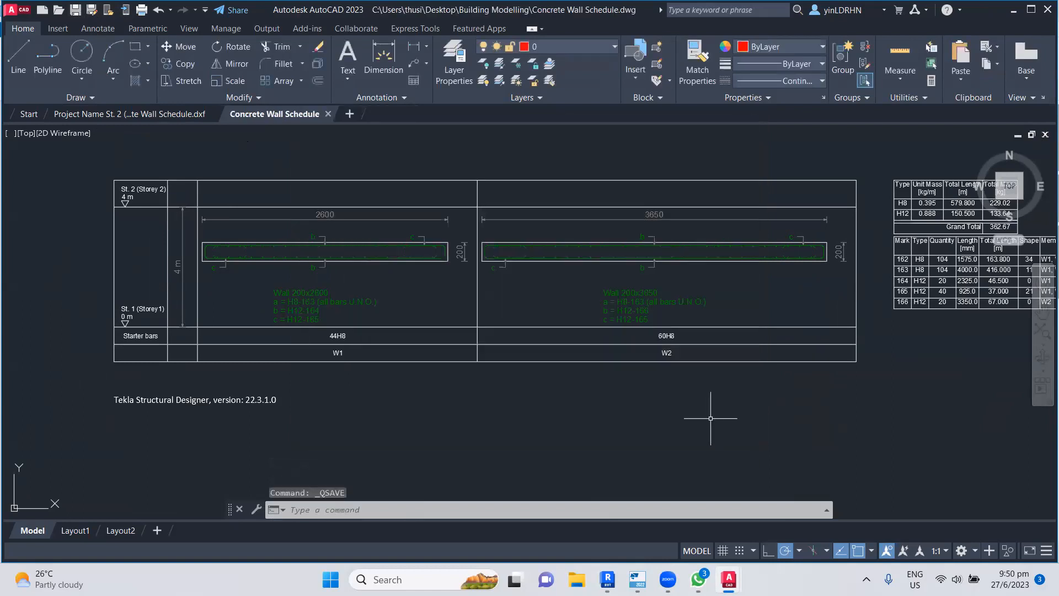
left_click(1048, 10)
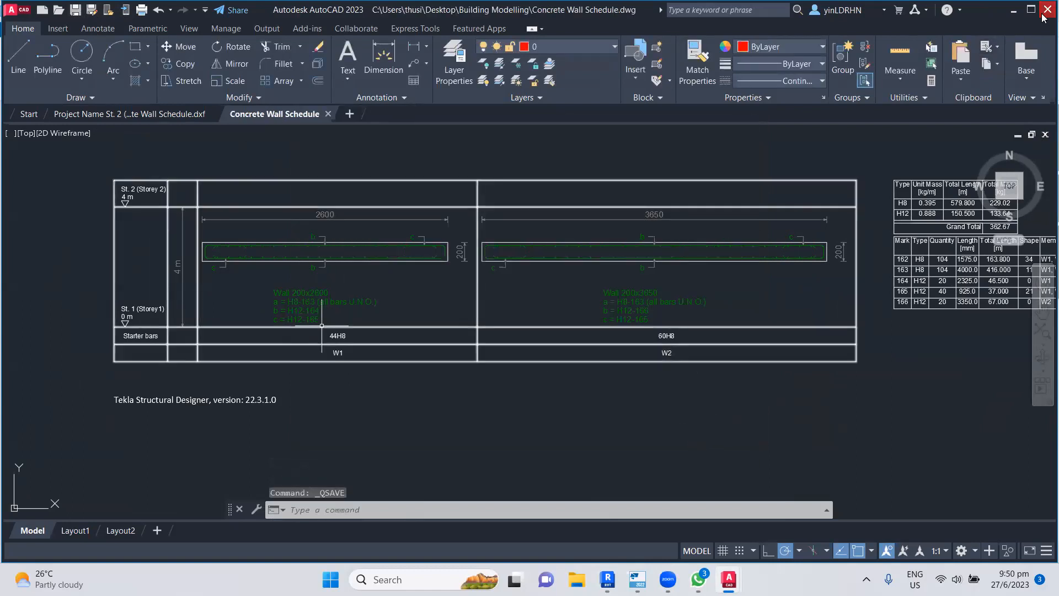
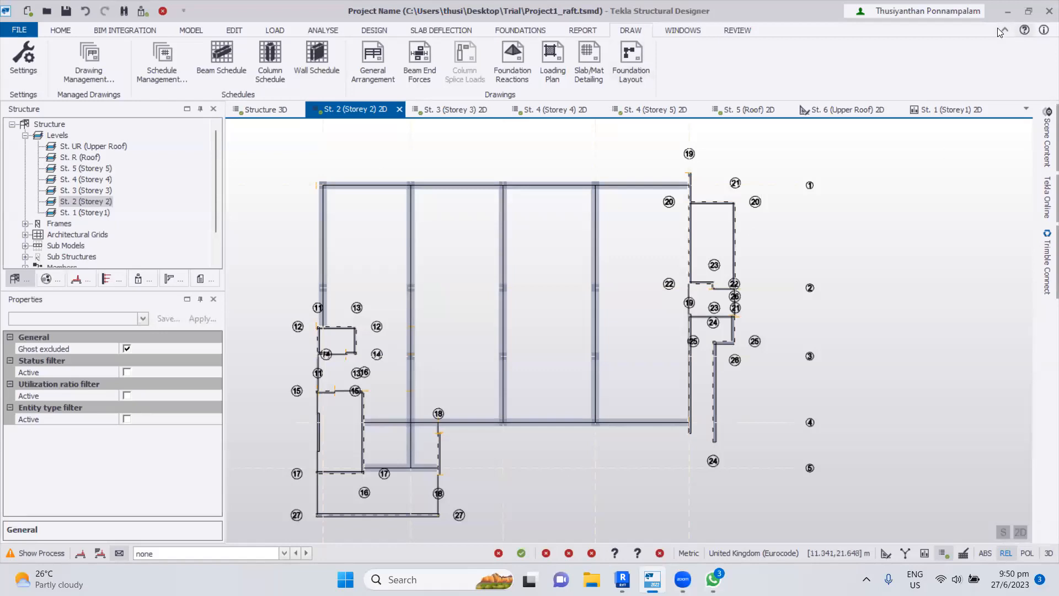
- Switch to Revit and create a new drafting view named Column schedule at 1:100 scale
left_click(1007, 11)
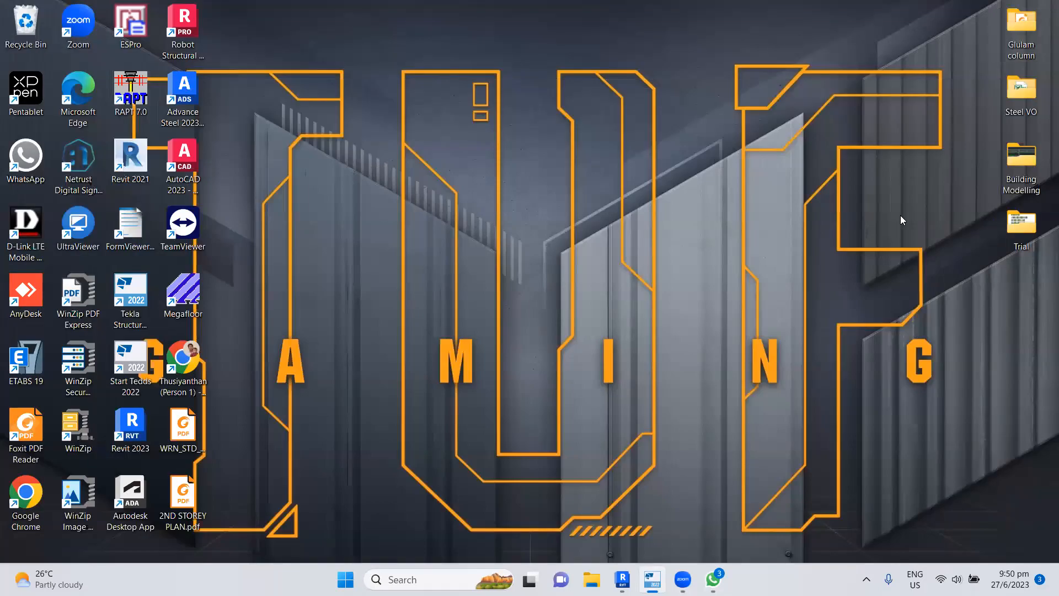
left_click(622, 578)
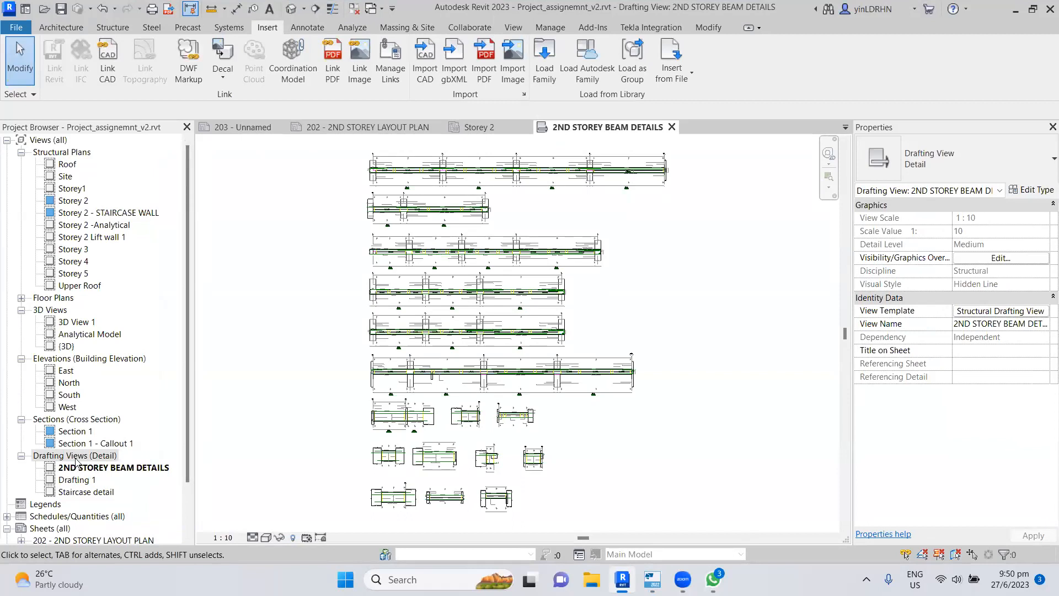
right_click(76, 457)
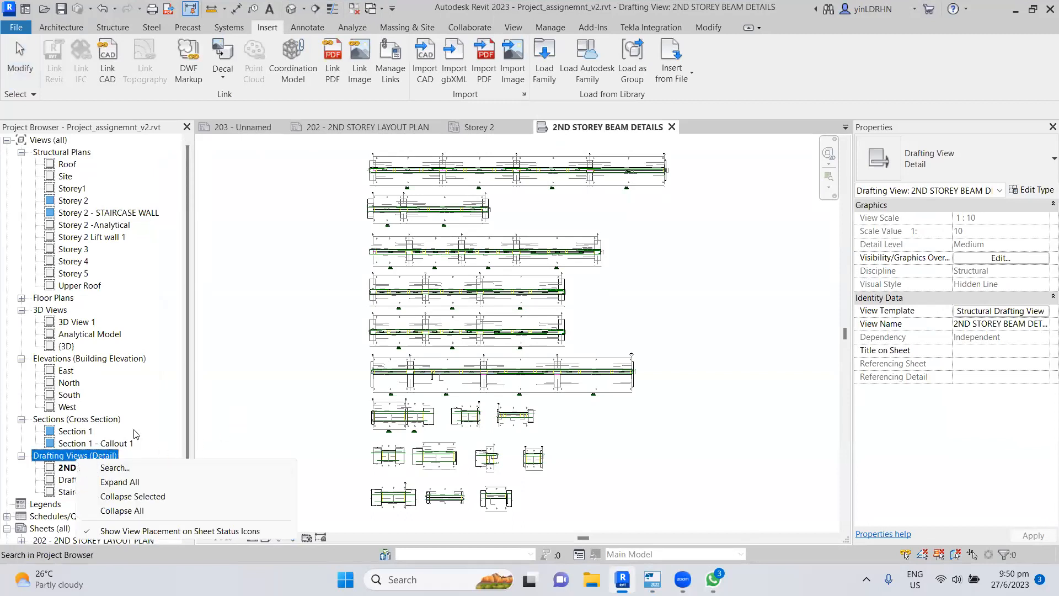
left_click(422, 114)
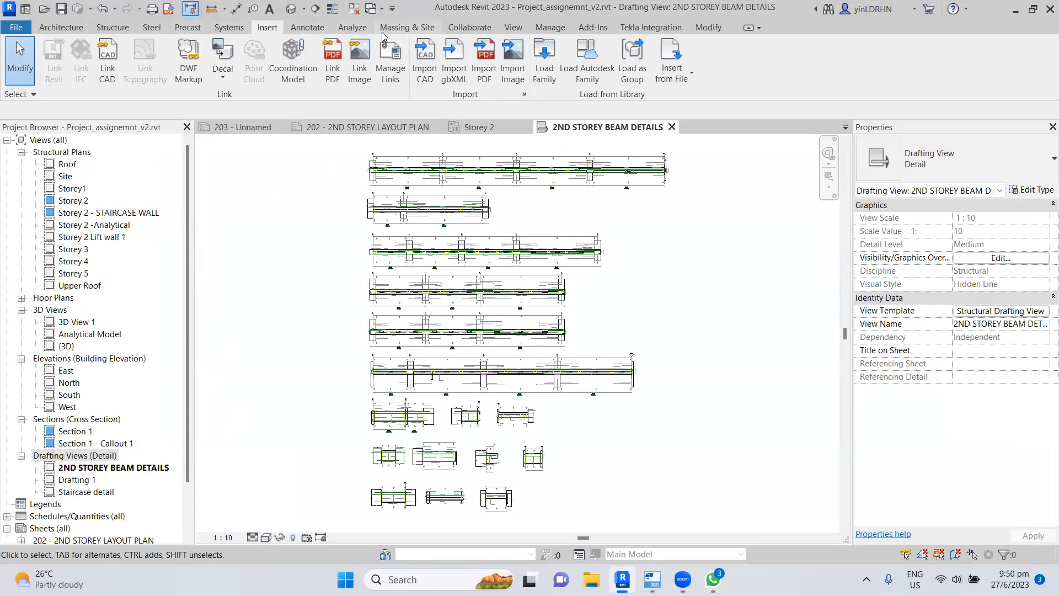
left_click(513, 29)
left_click(586, 45)
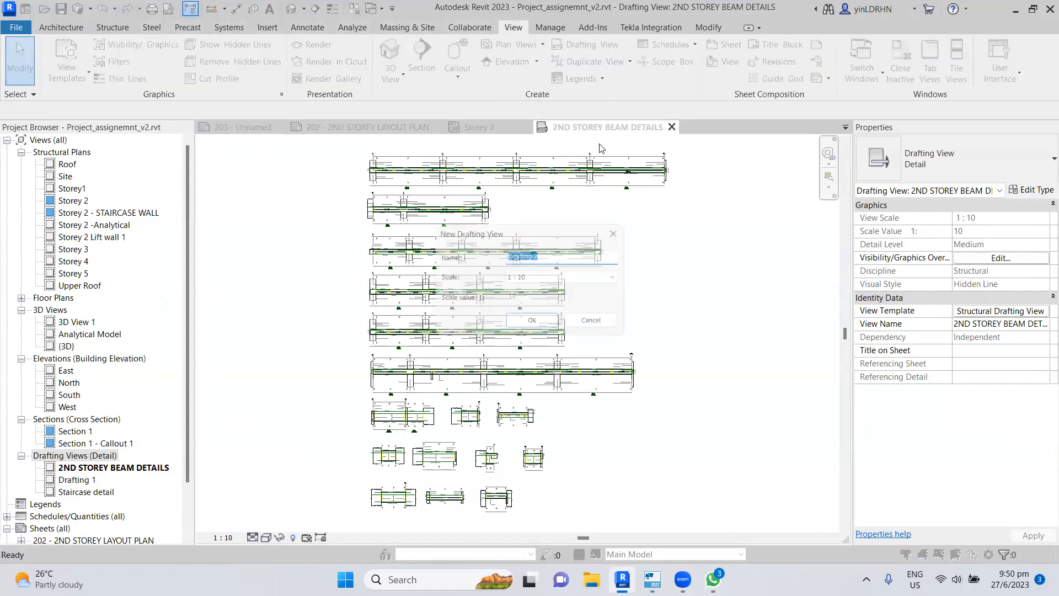
type("Column schedule")
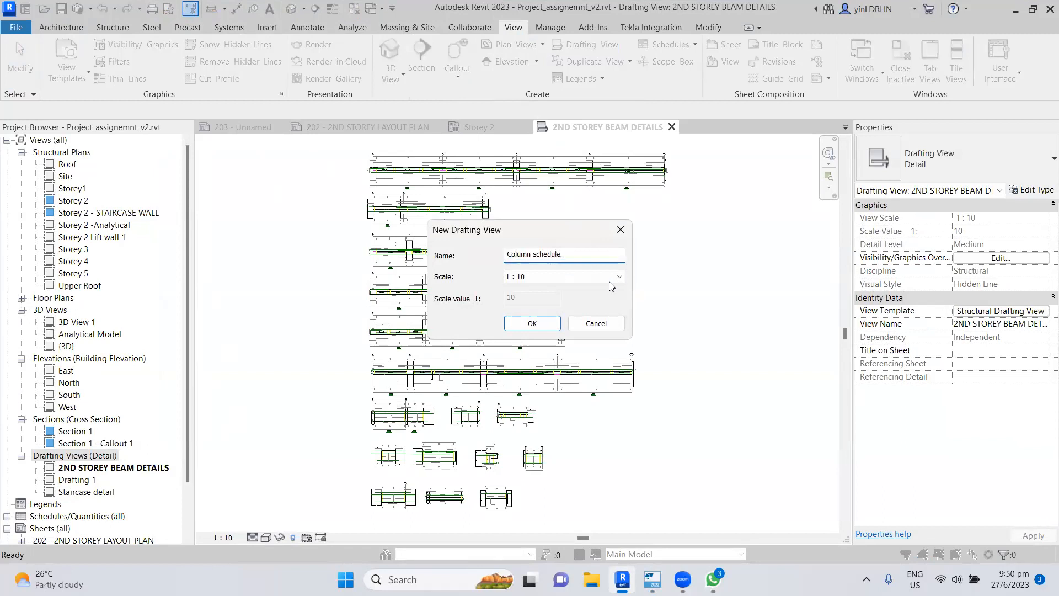
left_click(610, 282)
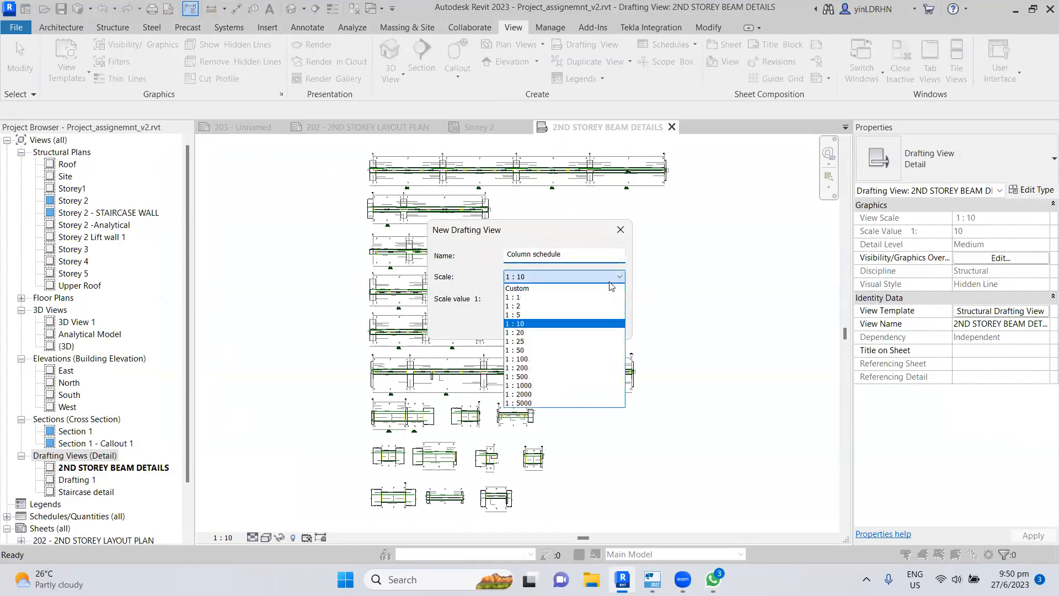
left_click(550, 358)
left_click(537, 330)
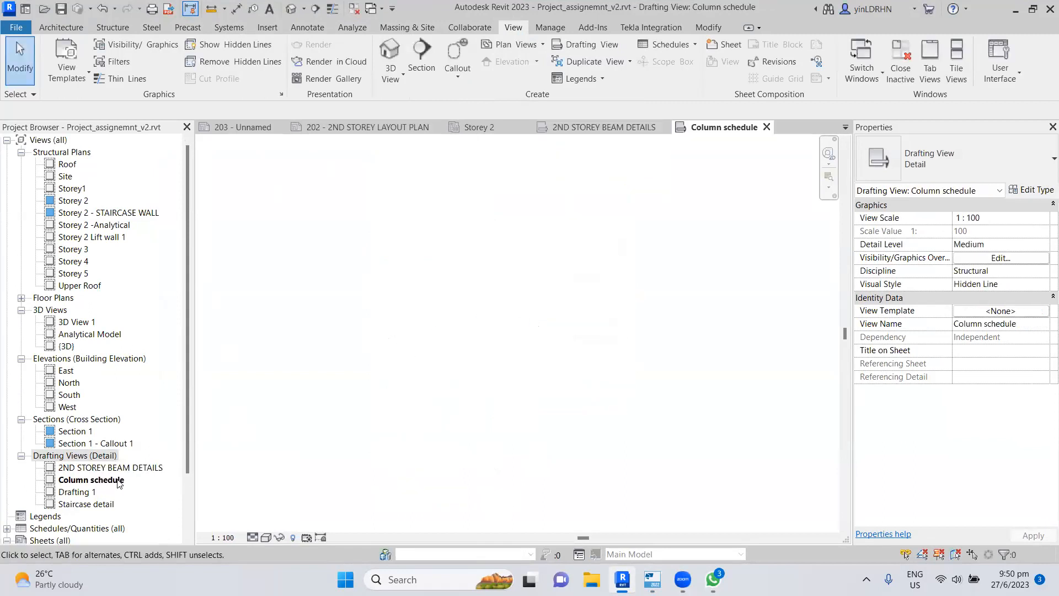
- Import Concrete Column Schedule.dwg from the Building Modelling folder into the Column schedule drafting view
left_click(268, 27)
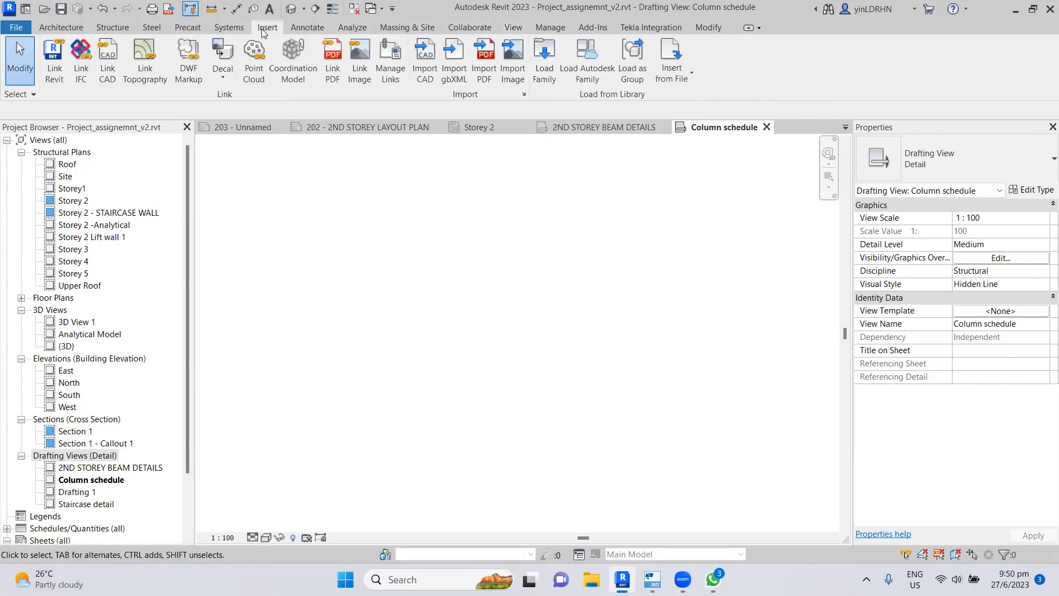
left_click(424, 58)
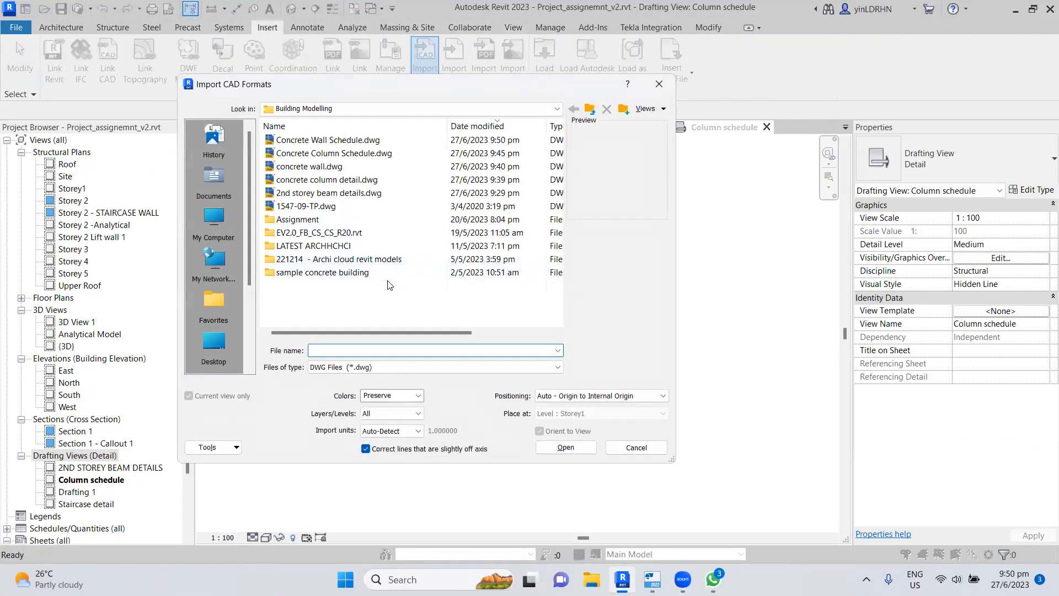
left_click(386, 153)
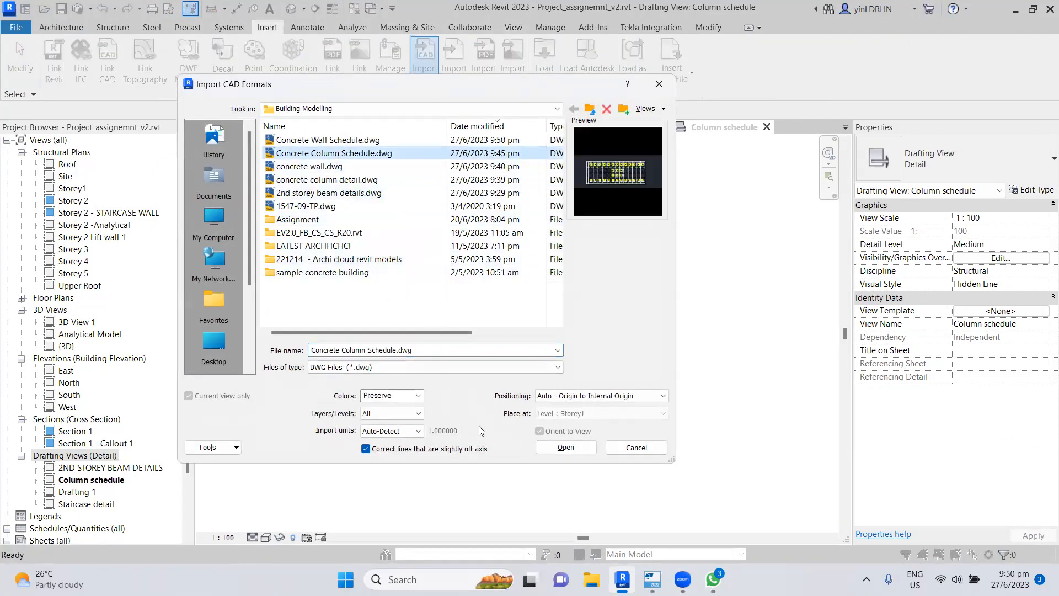
left_click(548, 448)
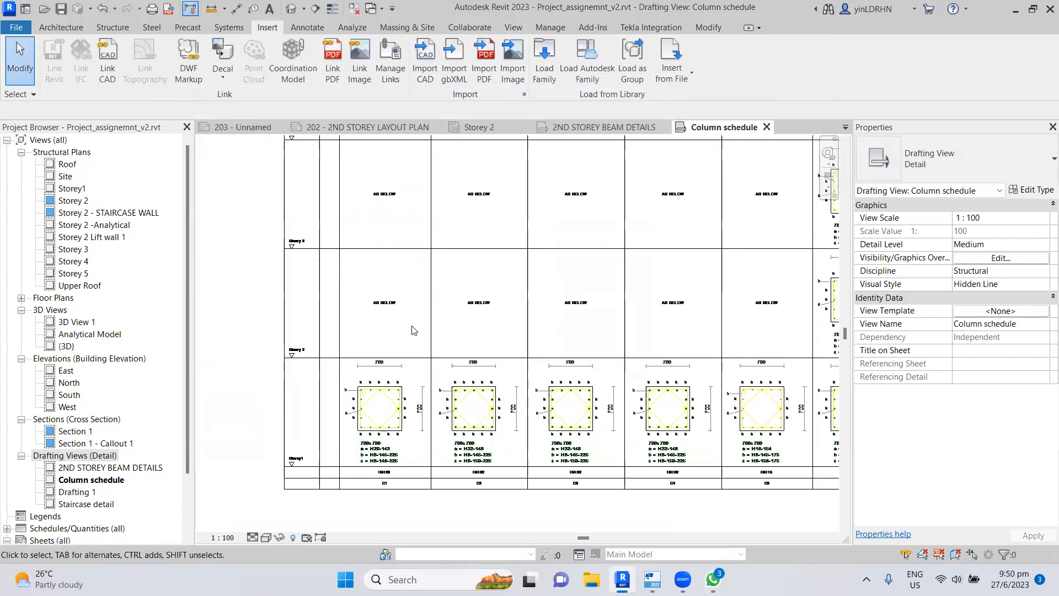
scroll(413, 329, "down", 2)
middle_click_drag(545, 306, 408, 330)
scroll(400, 327, "down", 1)
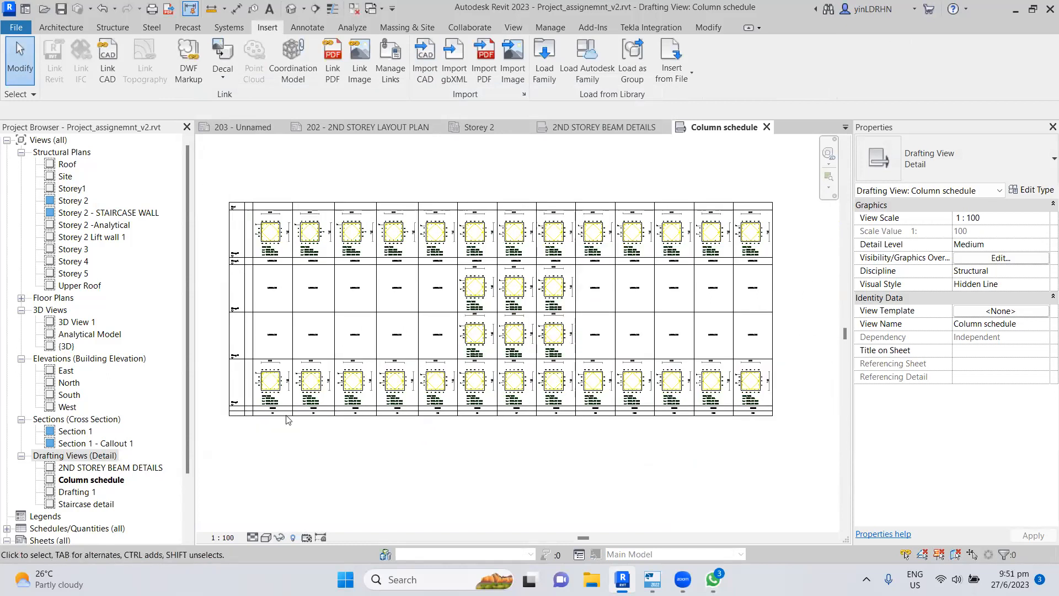
- Create another drafting view named Wall schedule at 1:100 scale
right_click(114, 454)
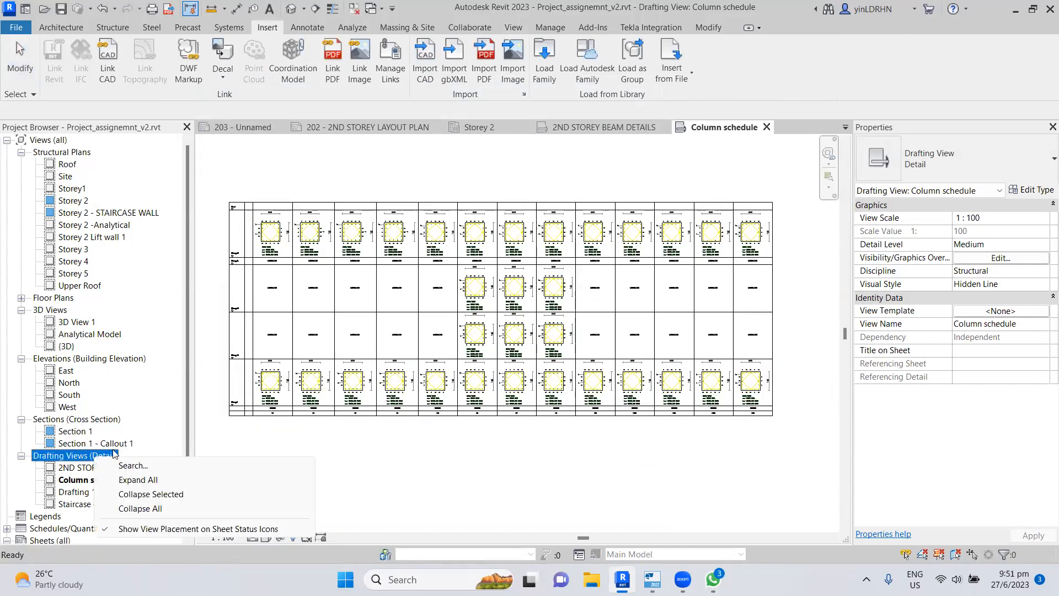
left_click(287, 112)
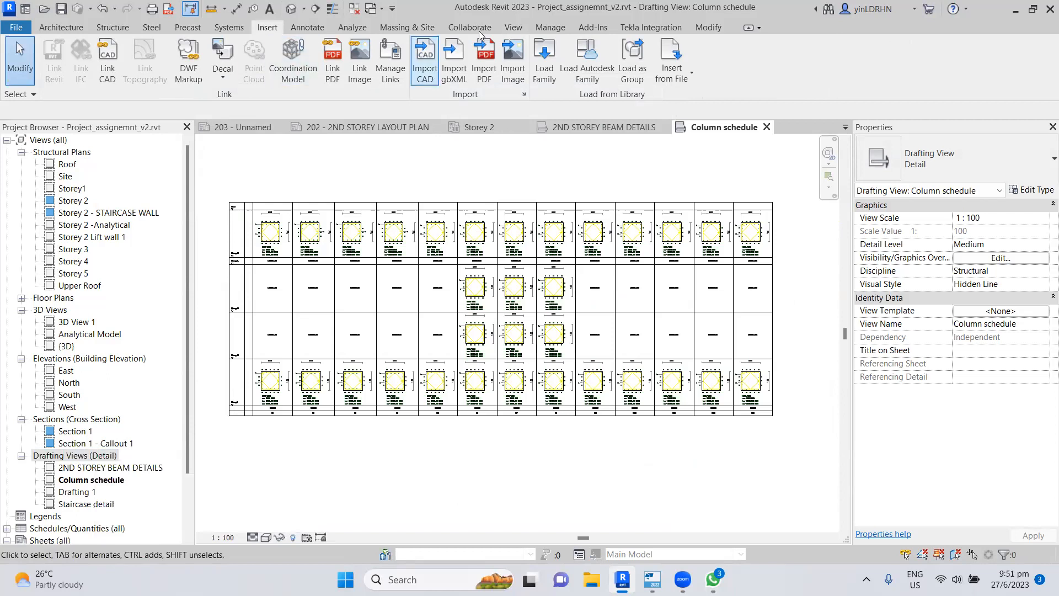
left_click(513, 27)
left_click(586, 45)
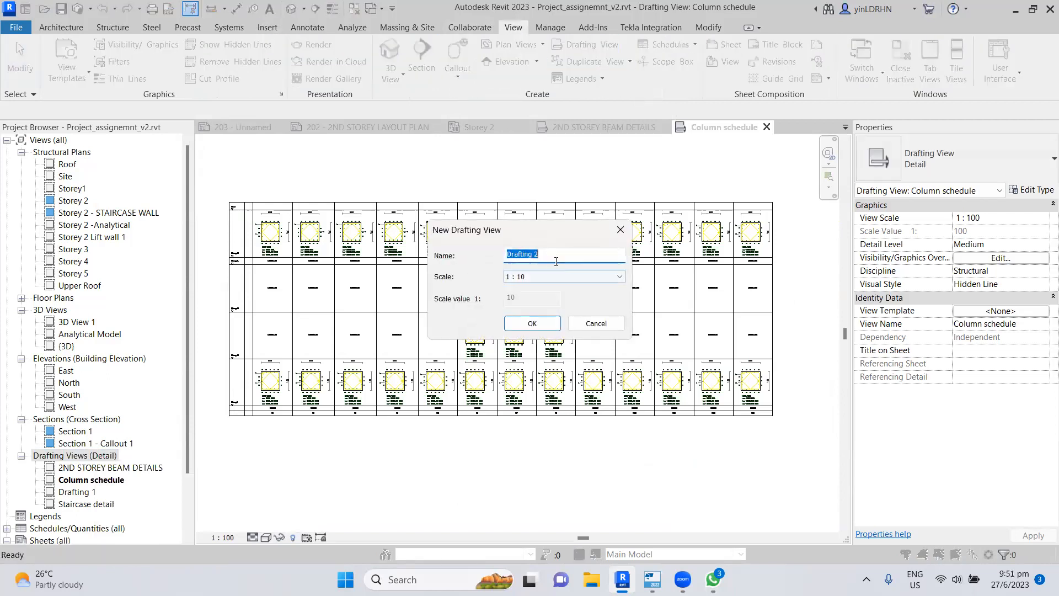
type("Wall schedul")
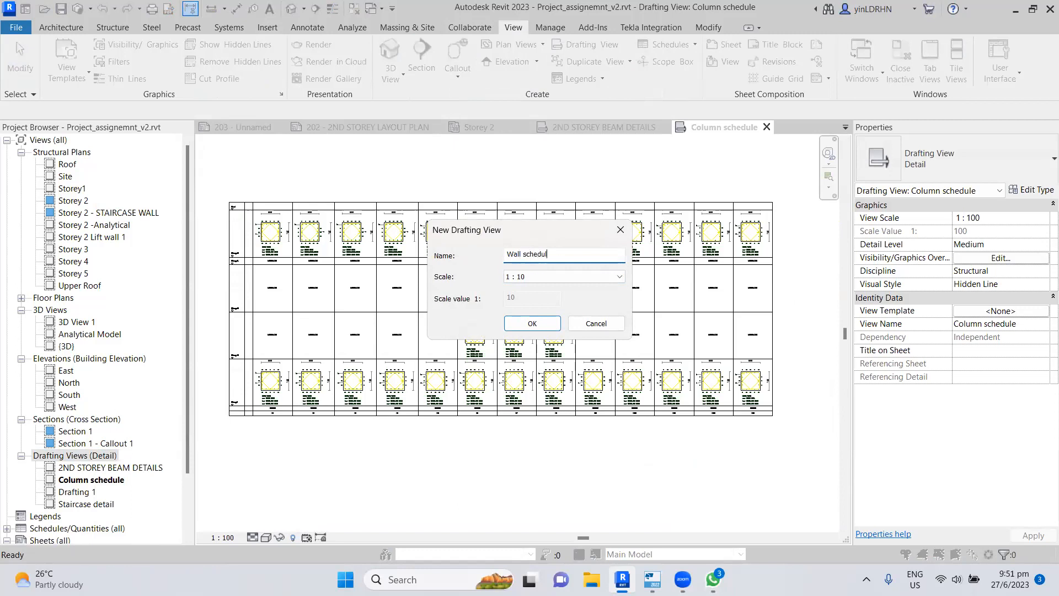
left_click(583, 276)
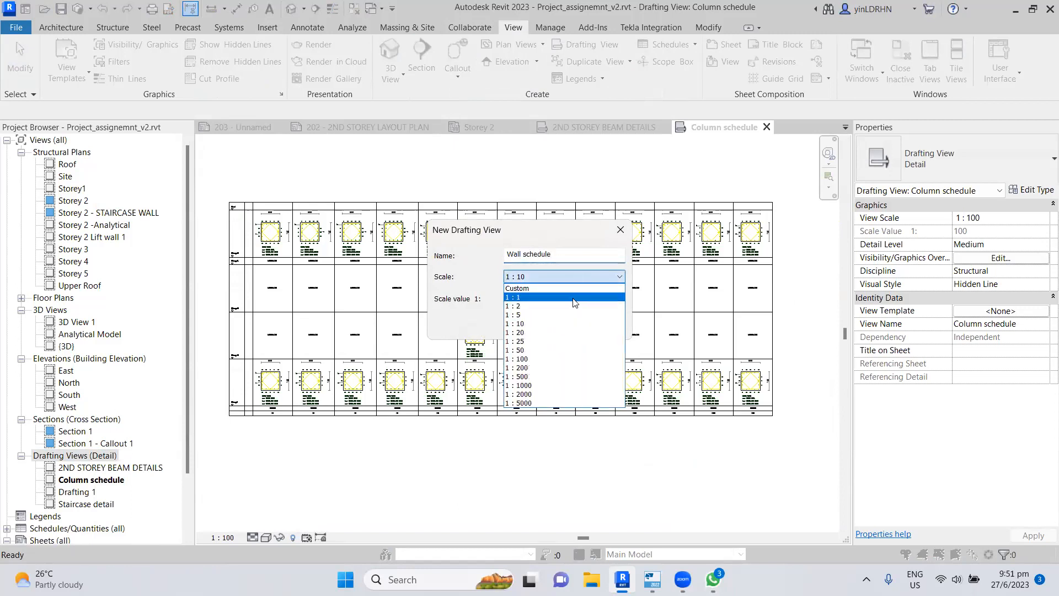
left_click(539, 363)
left_click(533, 324)
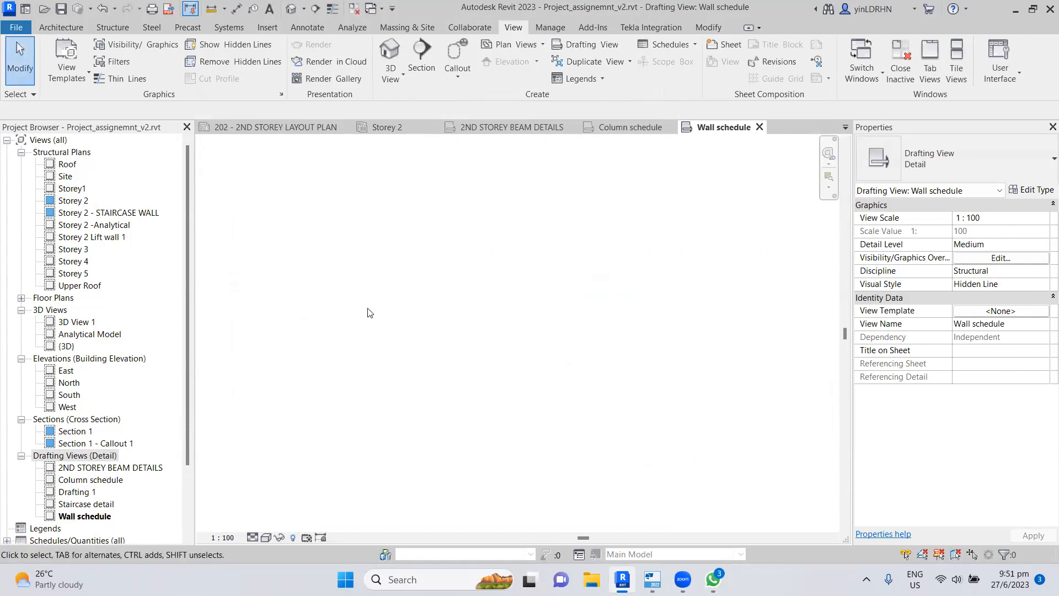
- Import Concrete Wall Schedule.dwg into the Wall schedule drafting view and check the wall details and bar tables
left_click(268, 27)
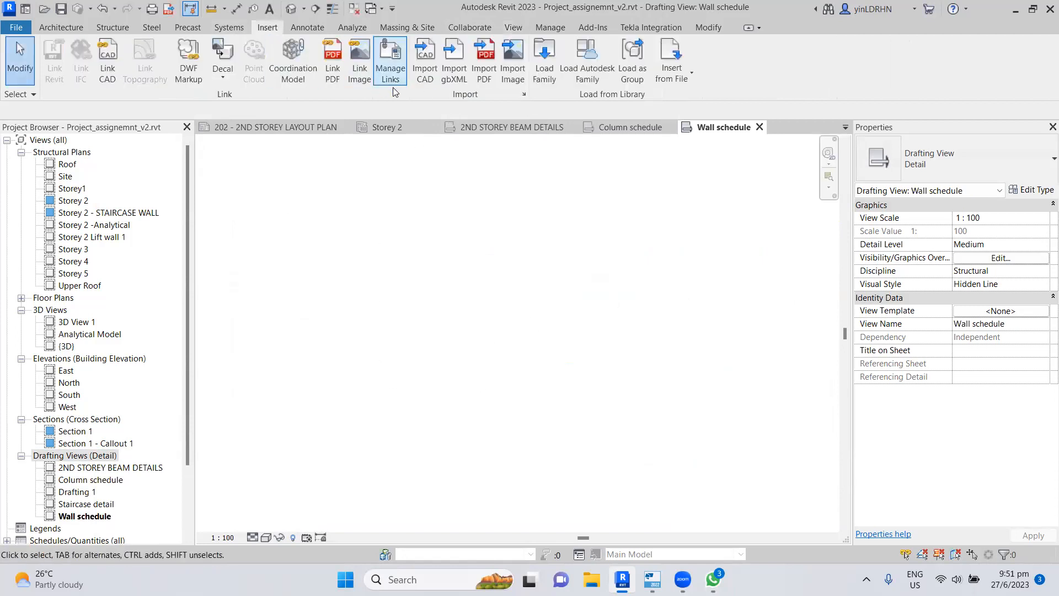
left_click(424, 72)
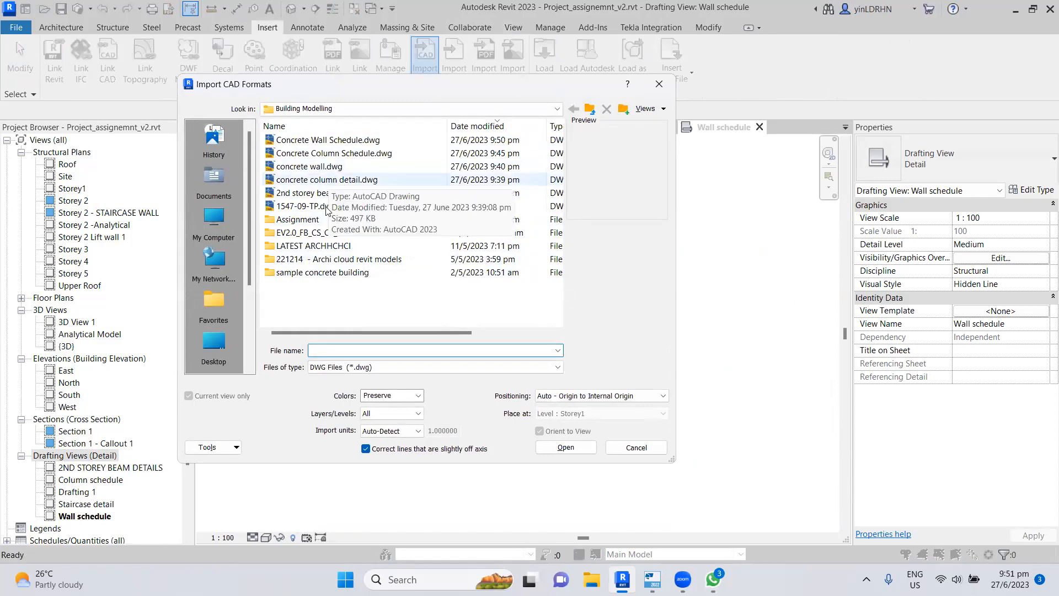
left_click(331, 141)
left_click(566, 448)
scroll(390, 276, "down", 2)
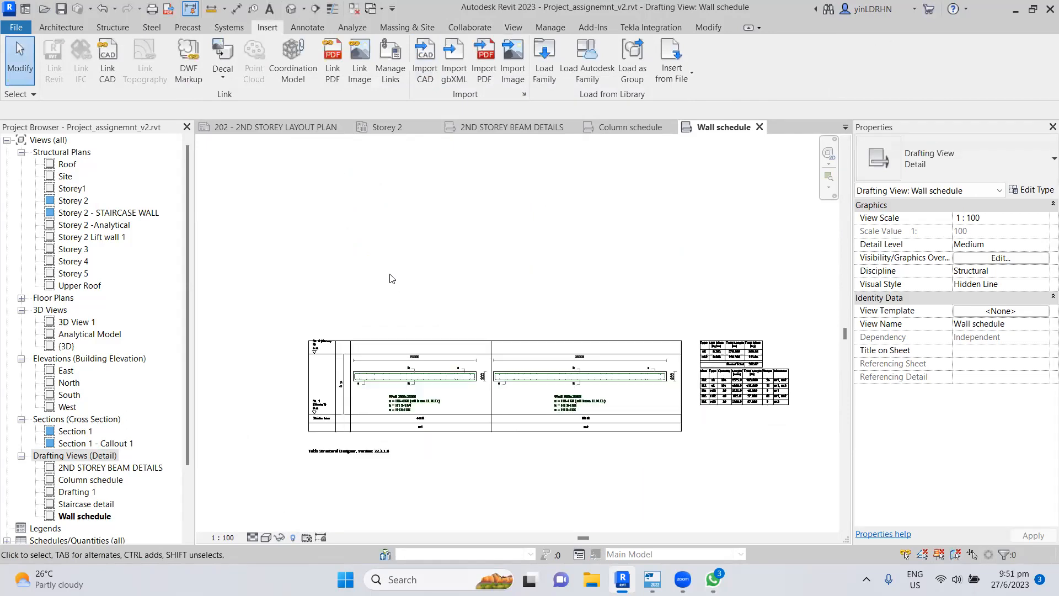
scroll(718, 360, "up", 2)
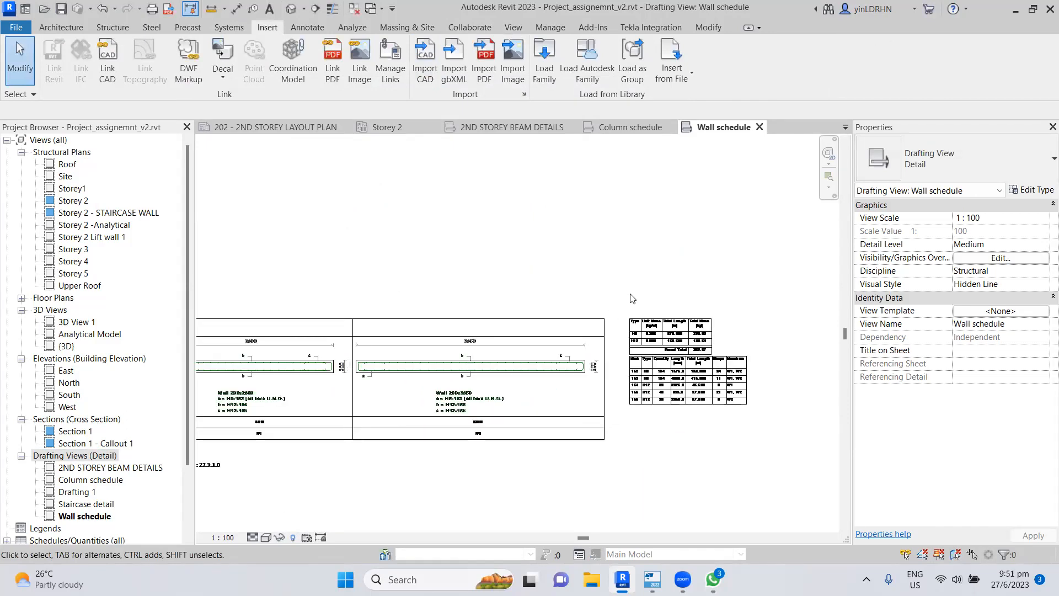
middle_click_drag(561, 355, 653, 302)
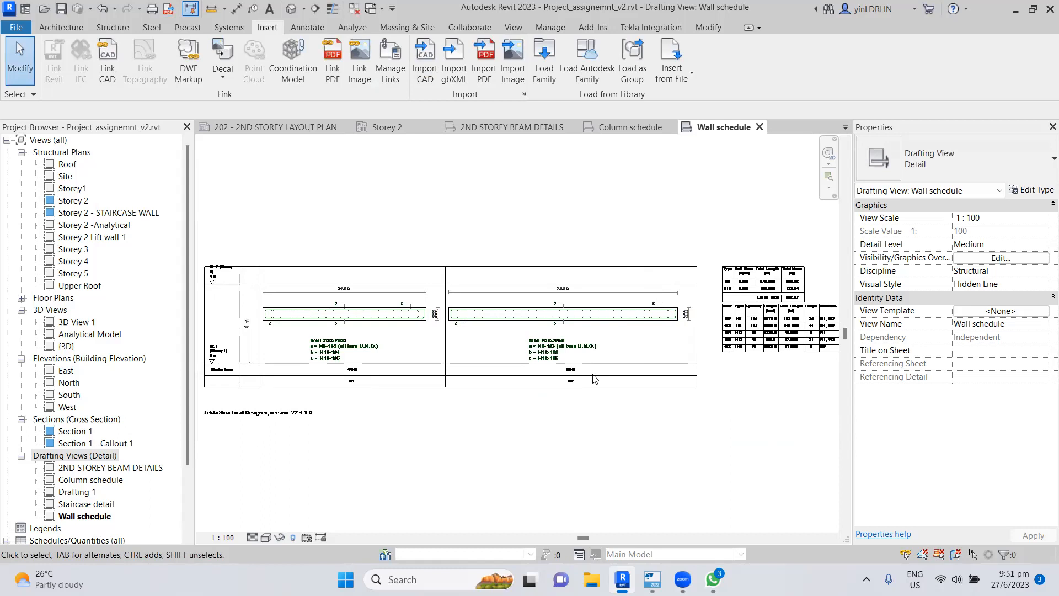
scroll(609, 362, "down", 1)
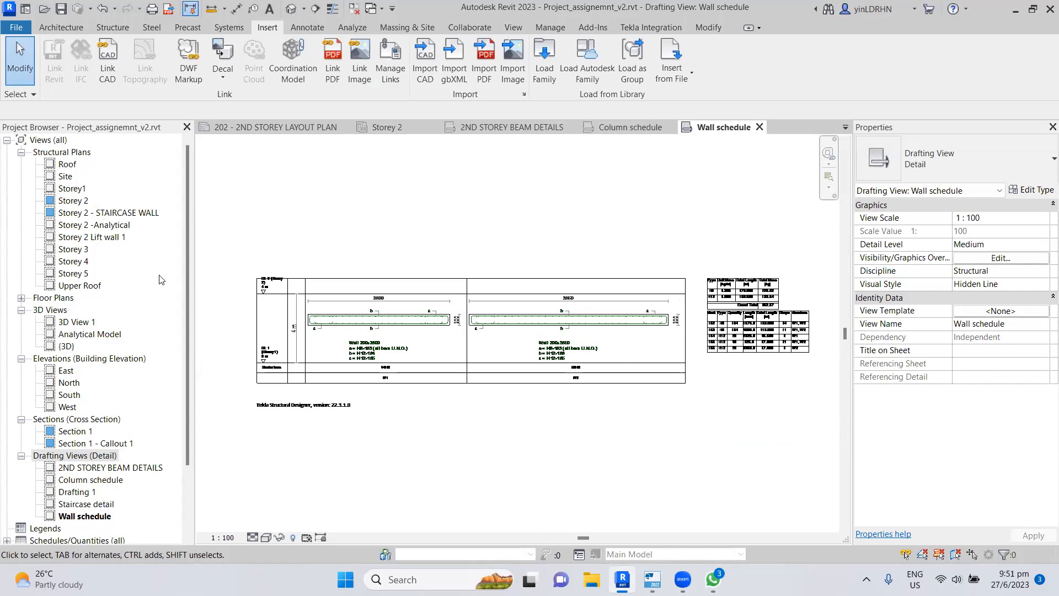
- Create a new sheet using the A1 metric titleblock
scroll(101, 425, "down", 1)
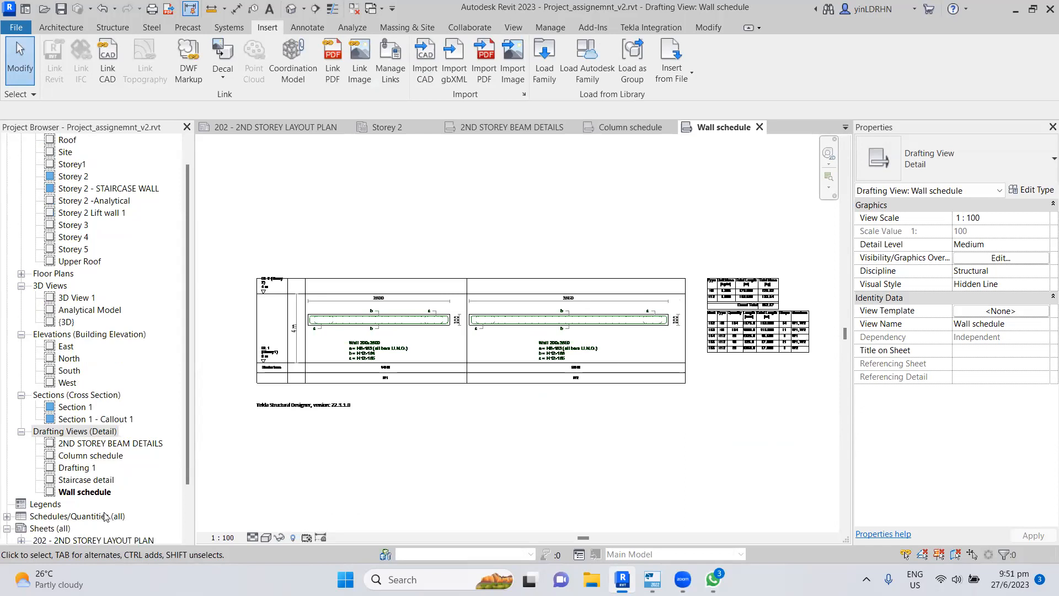
left_click_drag(190, 418, 190, 479)
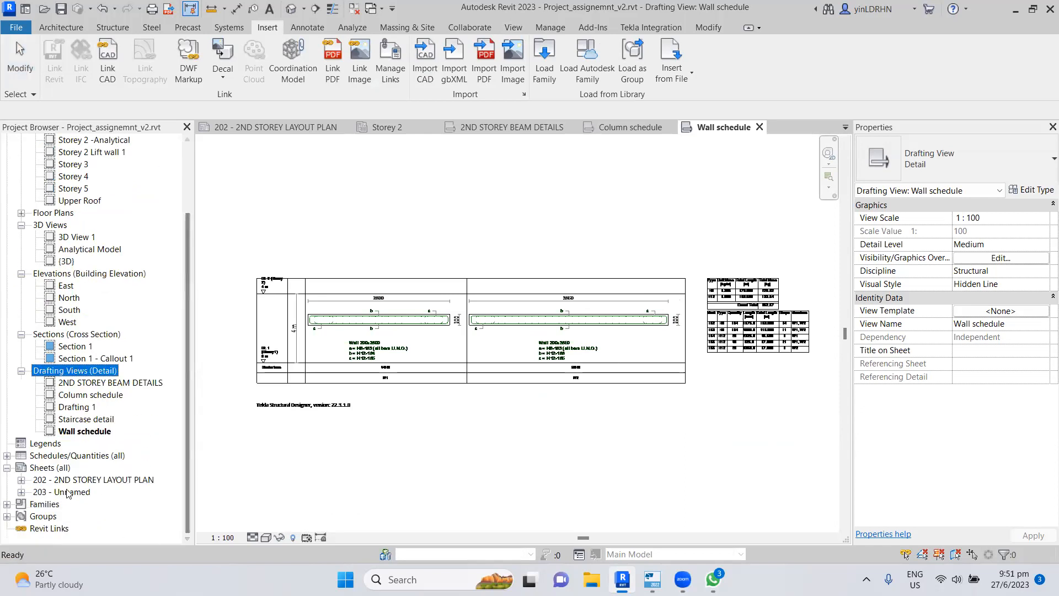
right_click(47, 469)
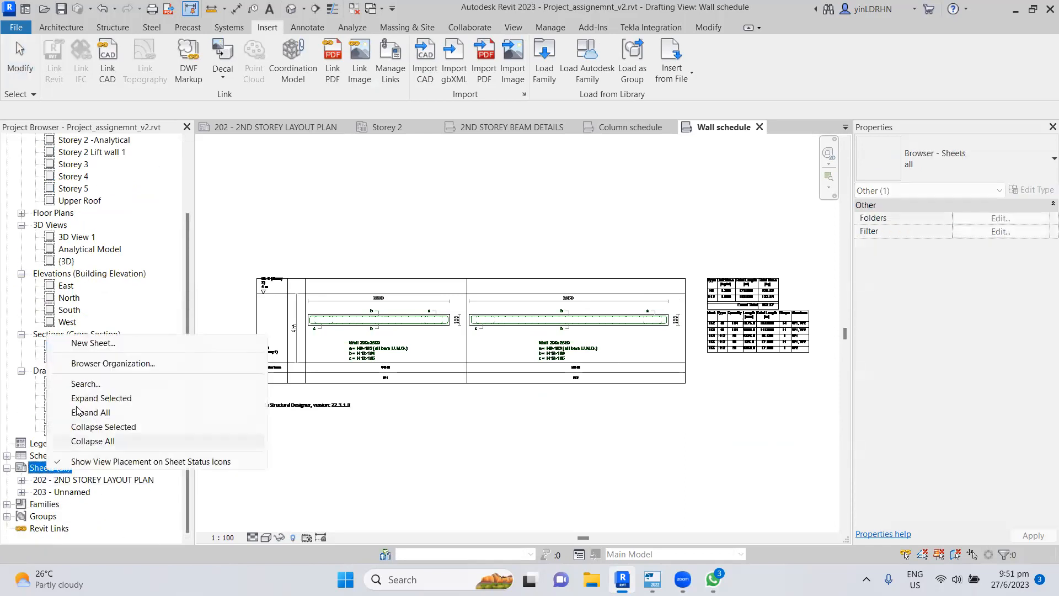
left_click(87, 343)
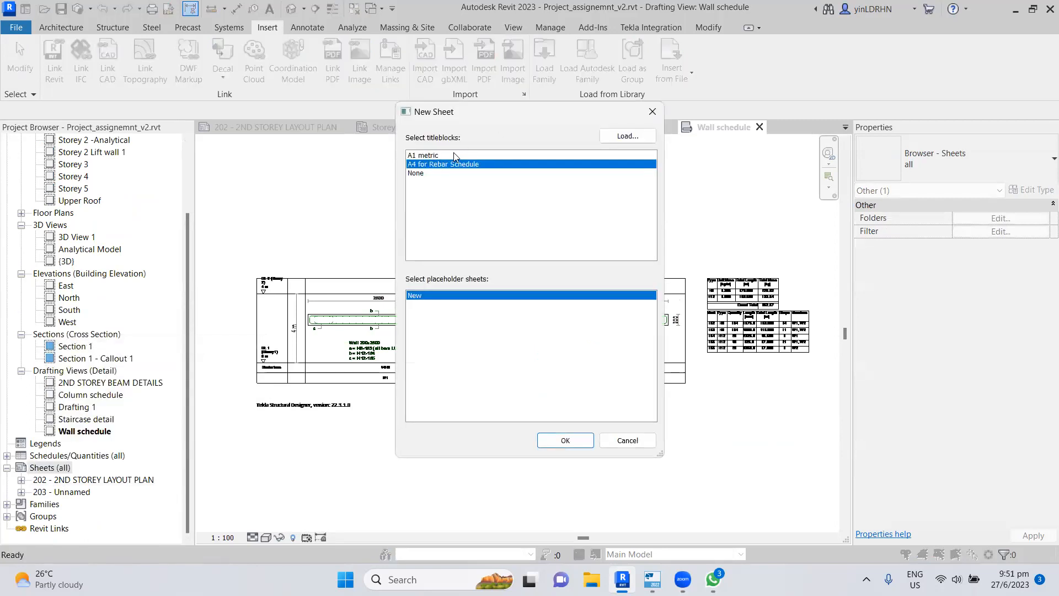
left_click(435, 156)
left_click(563, 442)
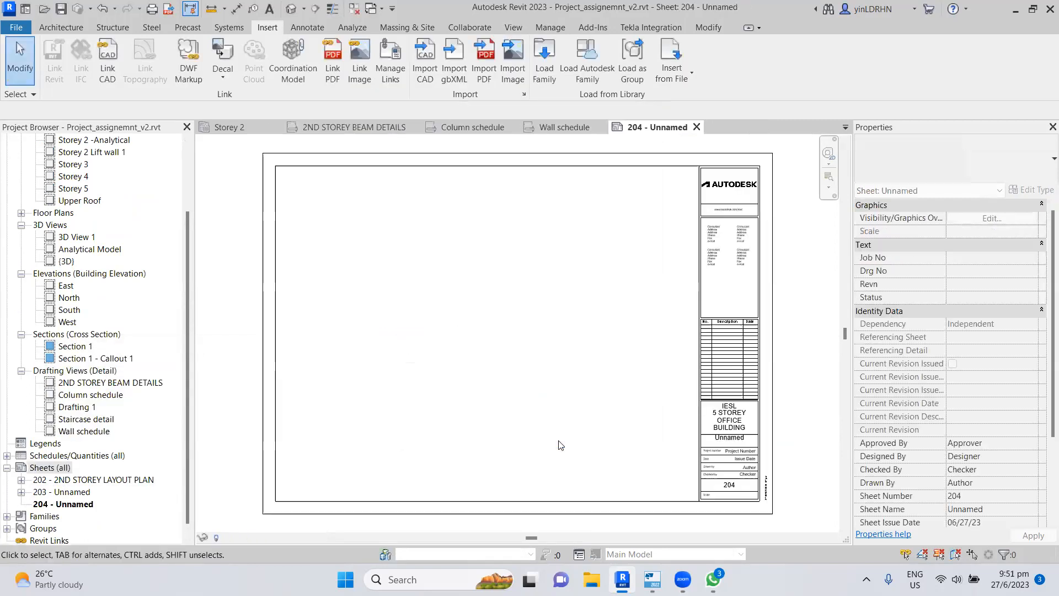
- Set the new sheet's number to 300 and its name to Column Schedule
right_click(65, 506)
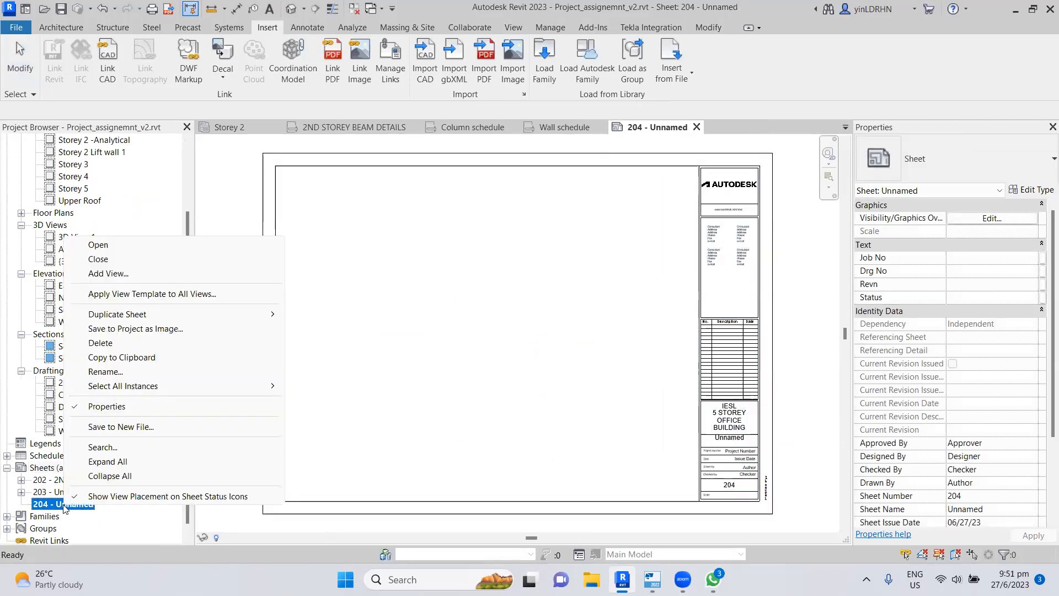
left_click(125, 375)
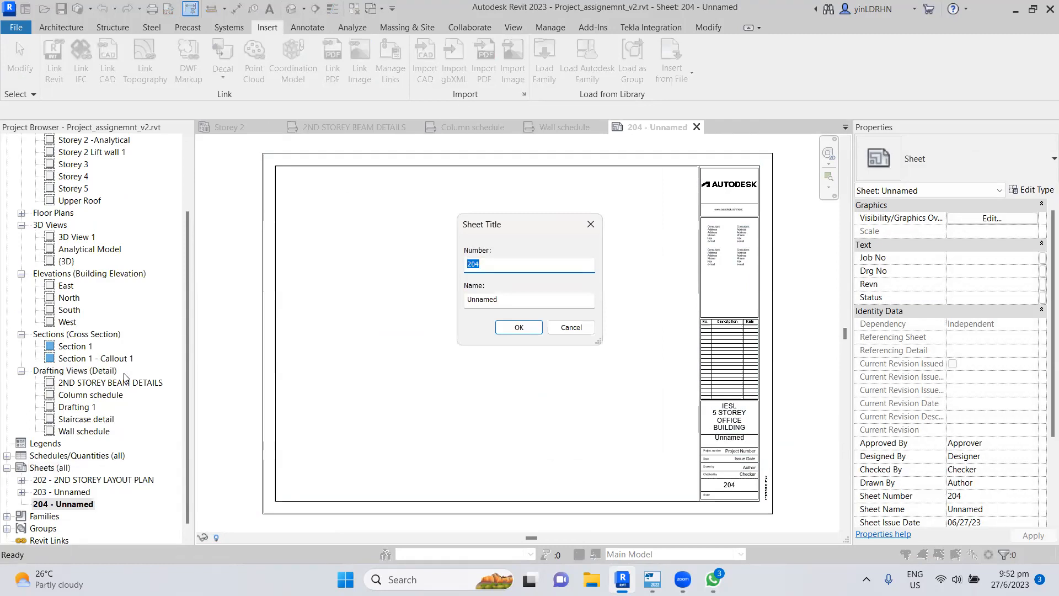
type("300")
double_click(502, 299)
type("Column Schedule")
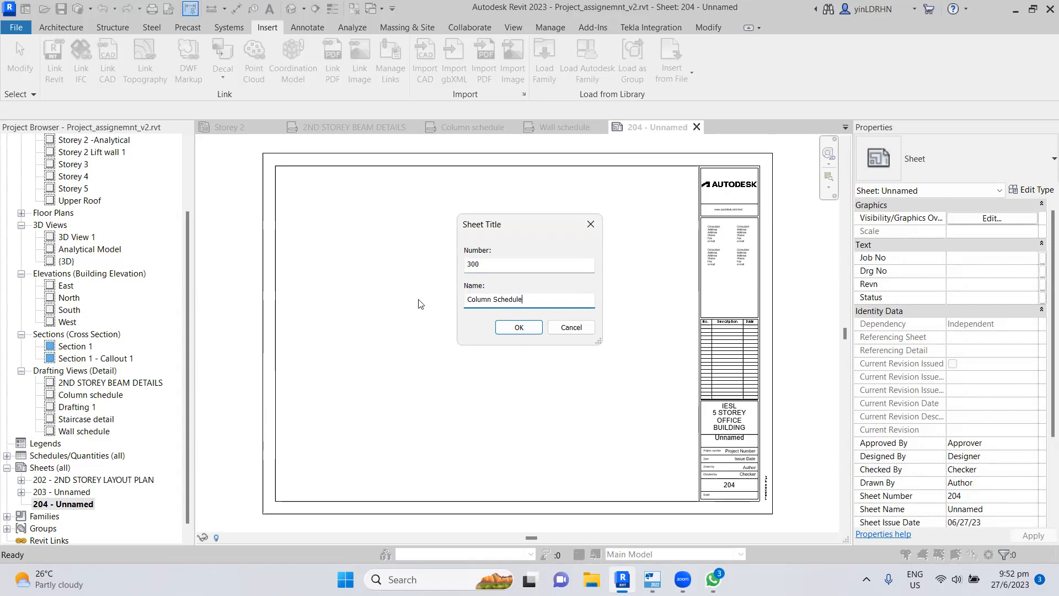
left_click(503, 331)
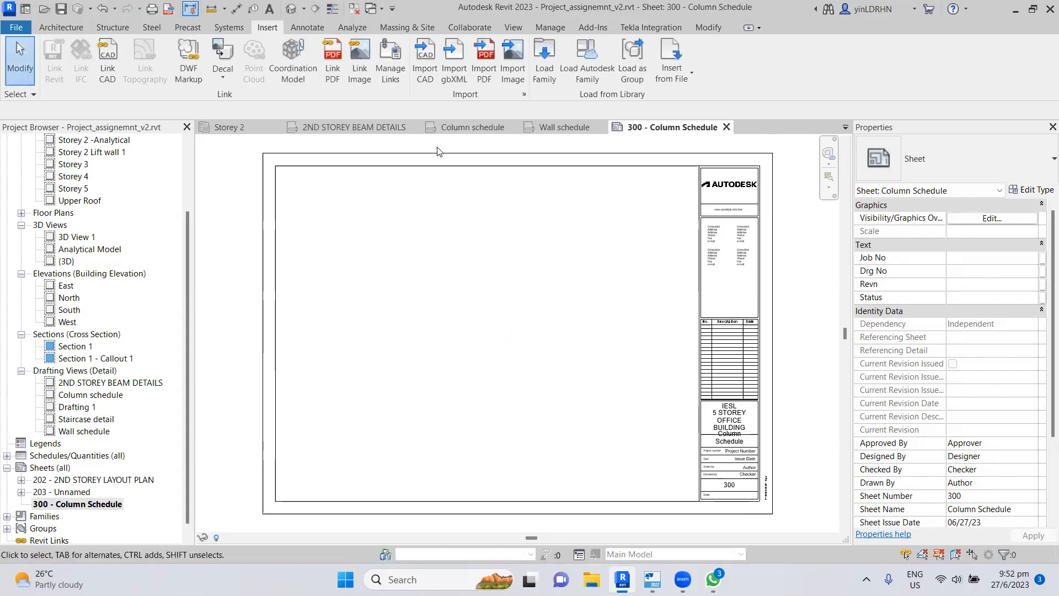
- Place the Column schedule drafting view on sheet 300, in the upper-left area of the titleblock
left_click(518, 29)
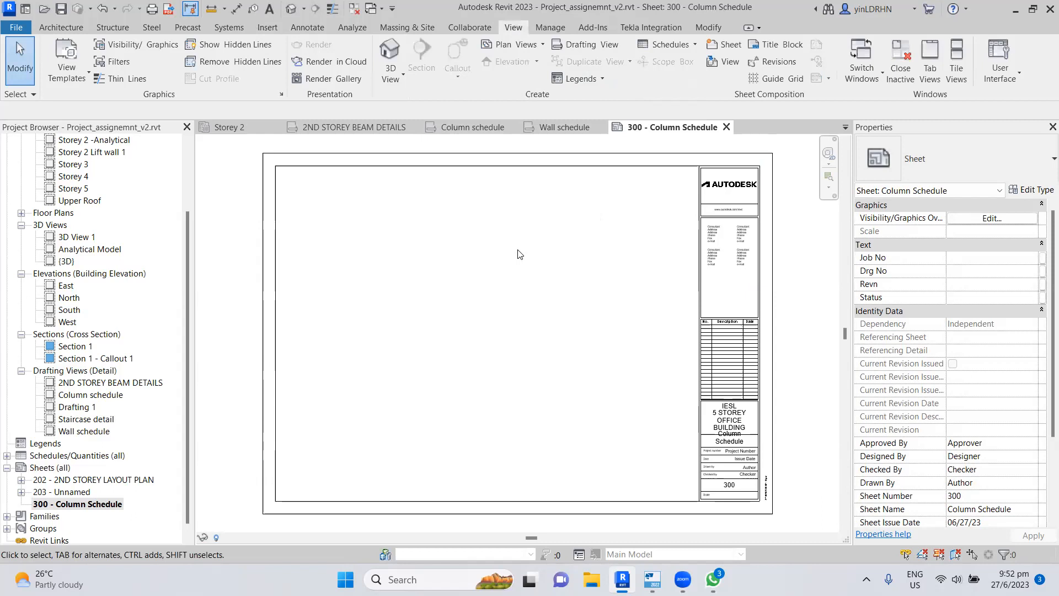
left_click(726, 63)
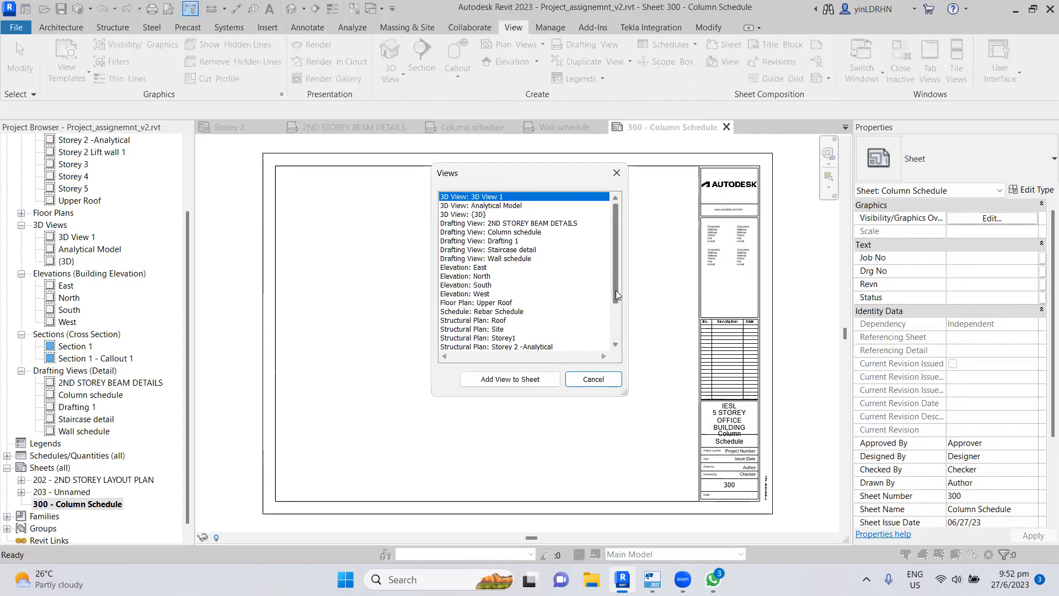
left_click_drag(616, 290, 616, 295)
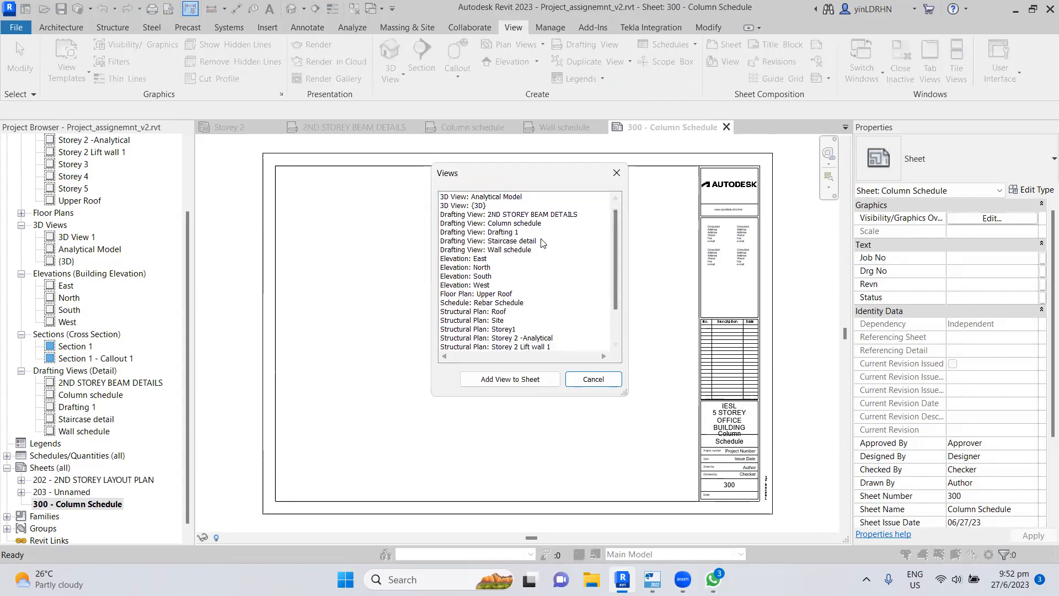
left_click(523, 223)
left_click(510, 379)
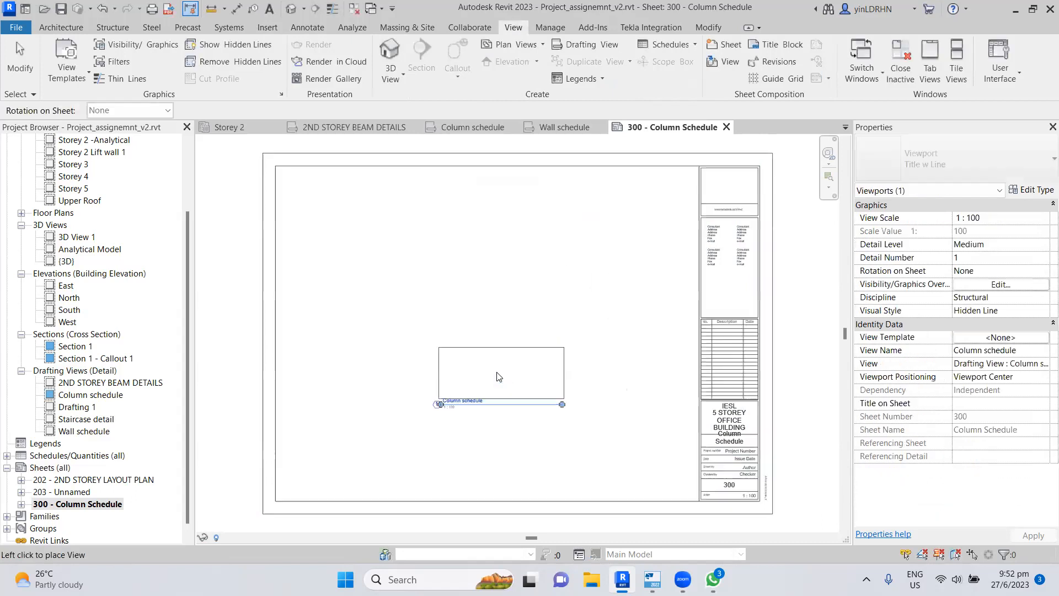
left_click(360, 212)
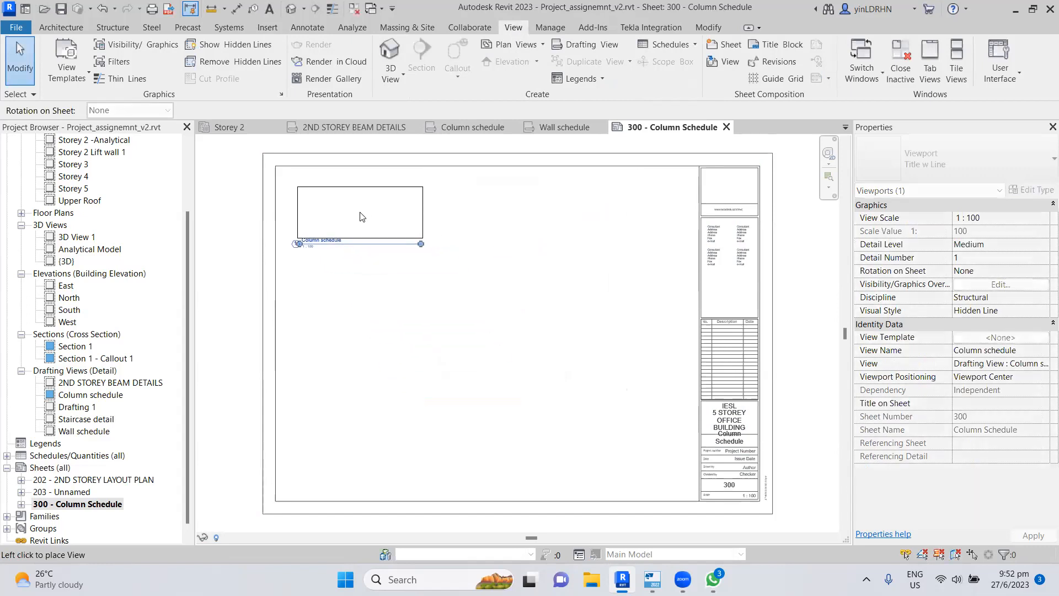
scroll(412, 235, "up", 1)
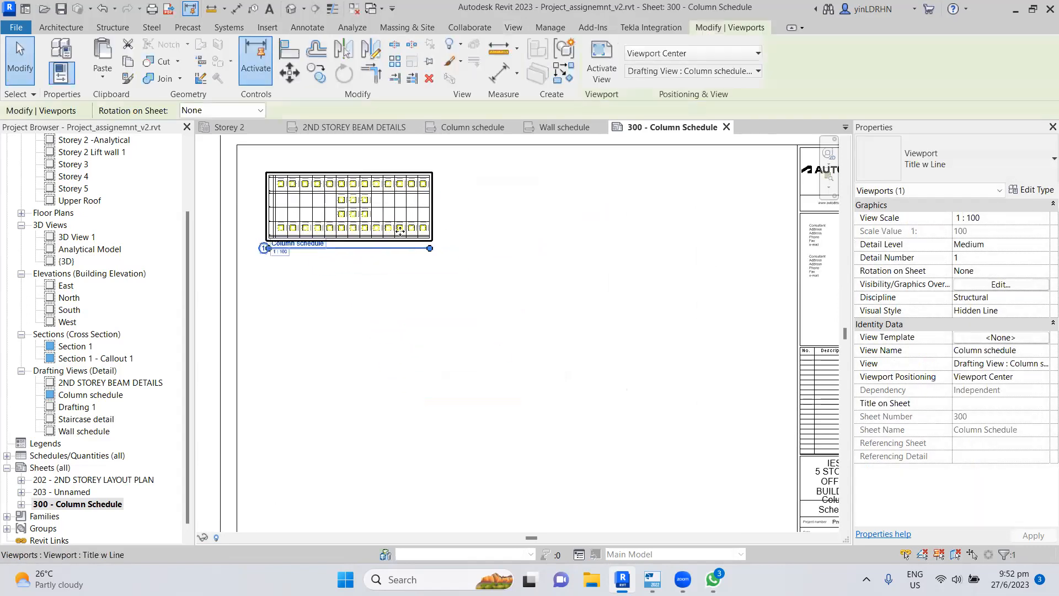
- Set the Column schedule viewport's scale to 1:50 and move the viewport down inside the sheet border
left_click(988, 218)
left_click(1044, 220)
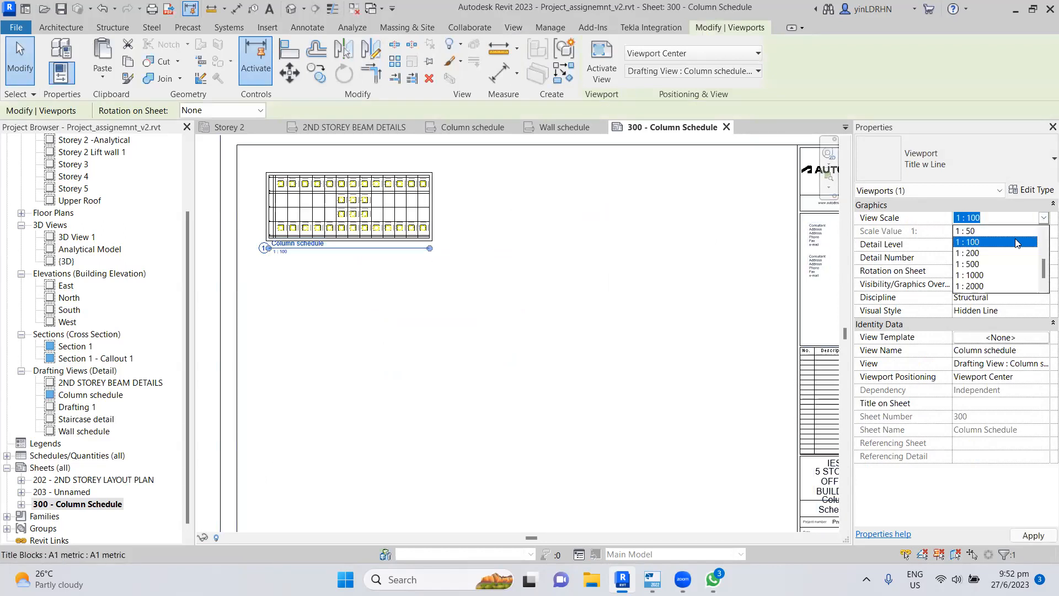
scroll(1018, 251, "up", 2)
left_click(996, 263)
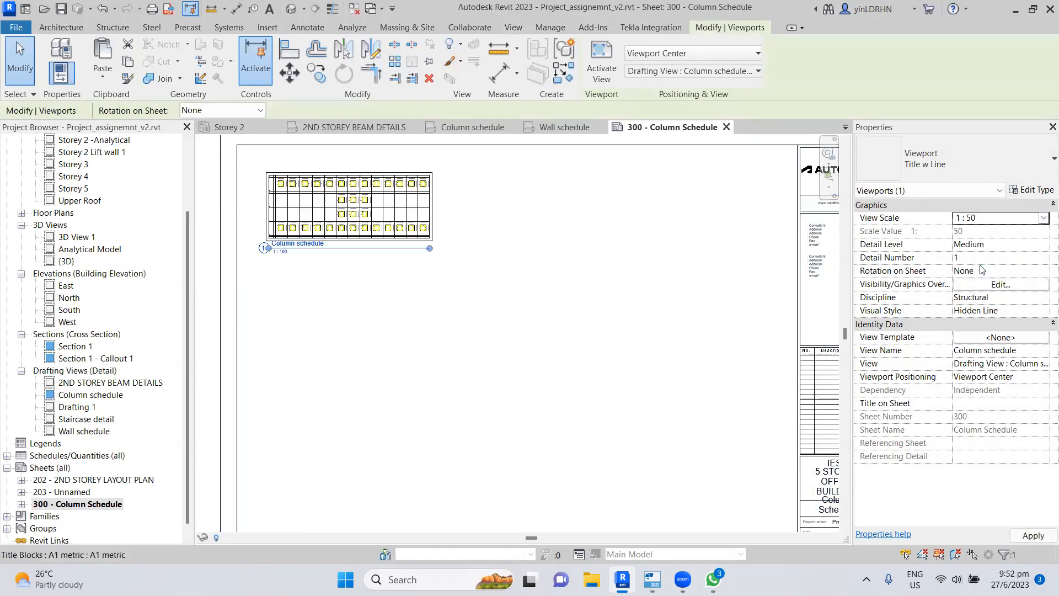
left_click(634, 317)
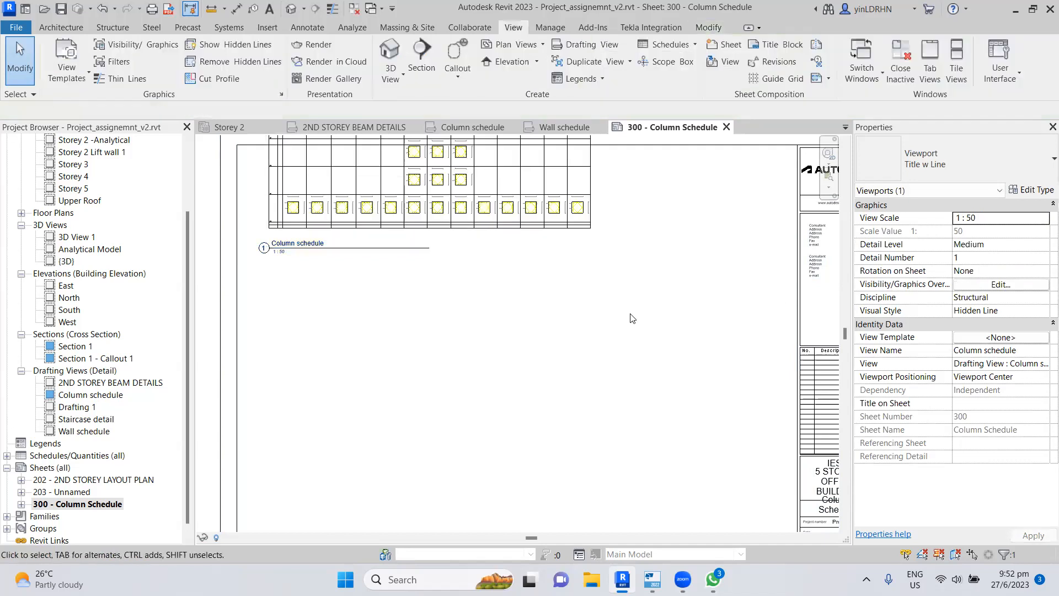
left_click(562, 231)
scroll(656, 318, "down", 2)
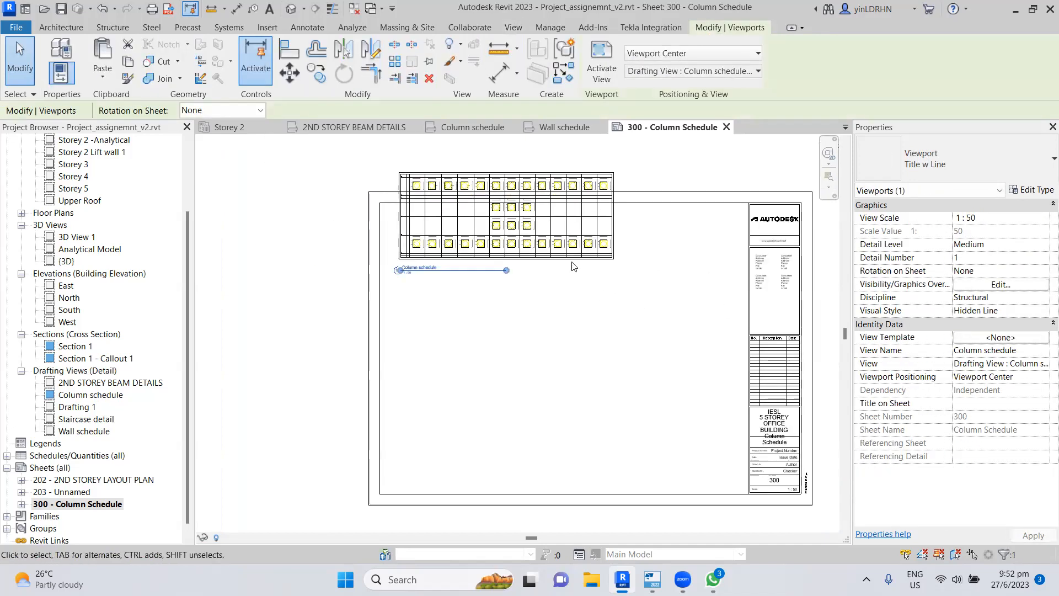
left_click_drag(569, 262, 565, 304)
- Try a 1:25 view scale for the Column schedule viewport and move the enlarged viewport down within the sheet's height
left_click(1020, 218)
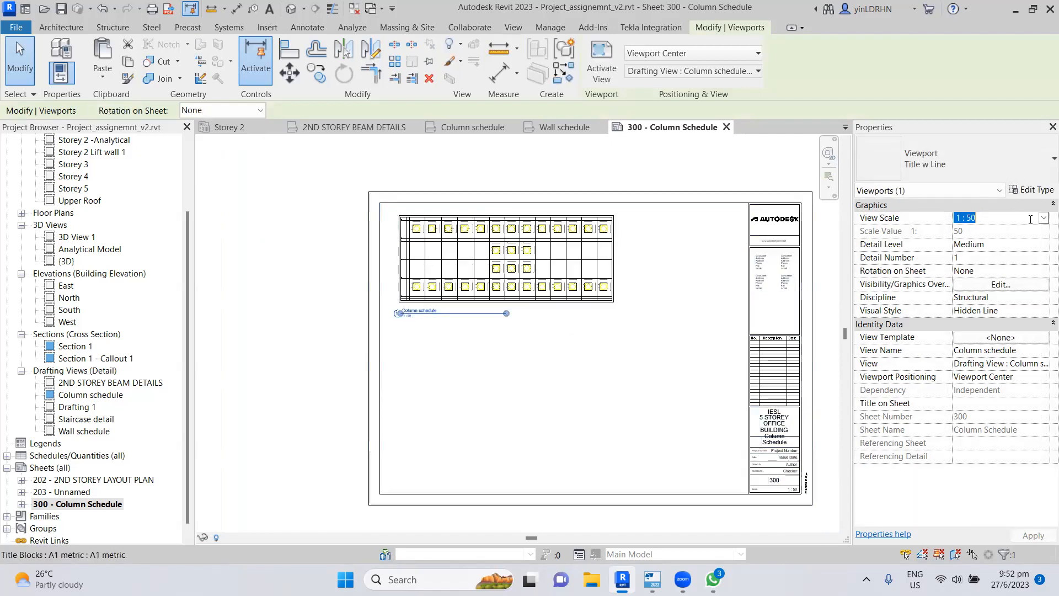
left_click(1043, 218)
left_click(974, 276)
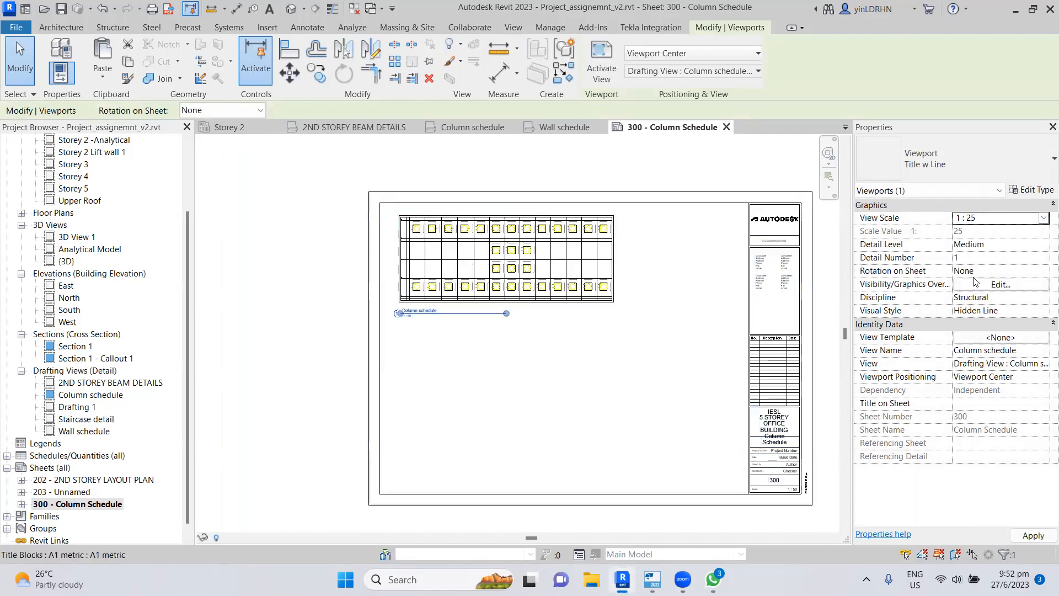
left_click(611, 310)
left_click(589, 287)
left_click_drag(590, 287, 576, 386)
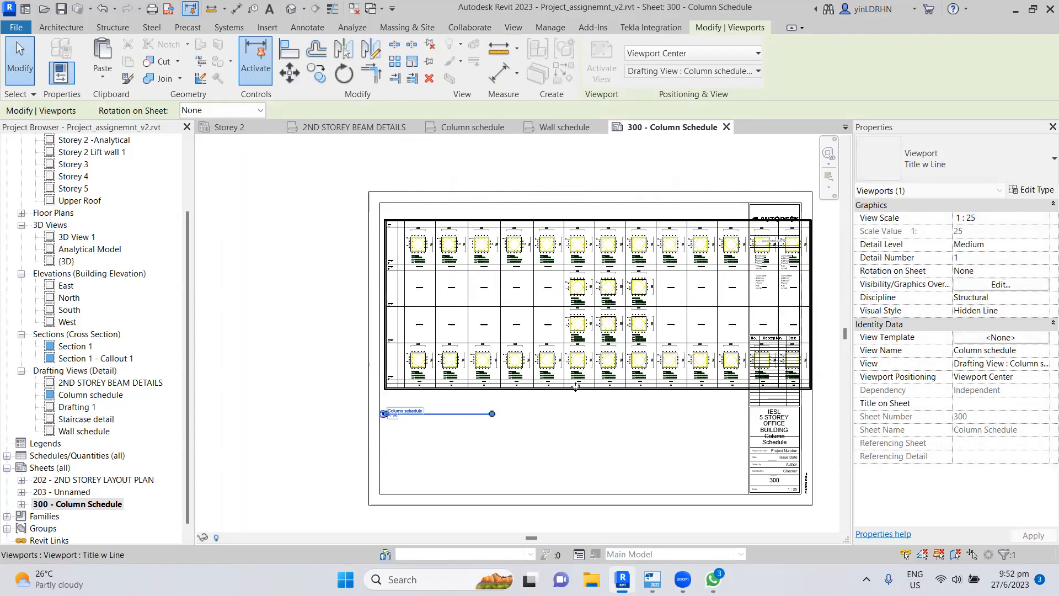
left_click(603, 443)
middle_click_drag(681, 447, 590, 443)
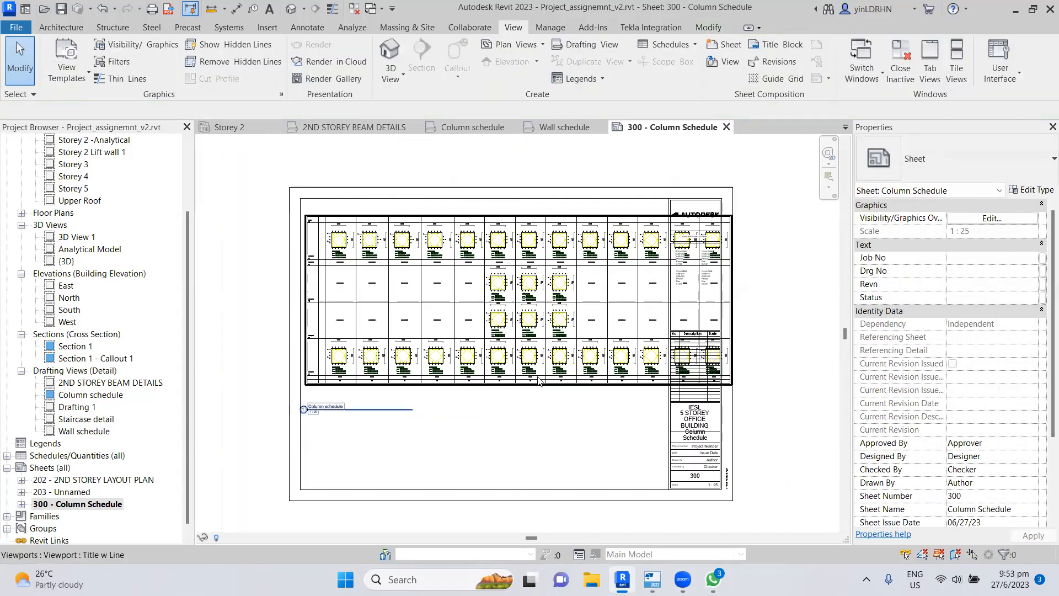
- Return the Column schedule viewport's scale to 1:50
left_click(539, 380)
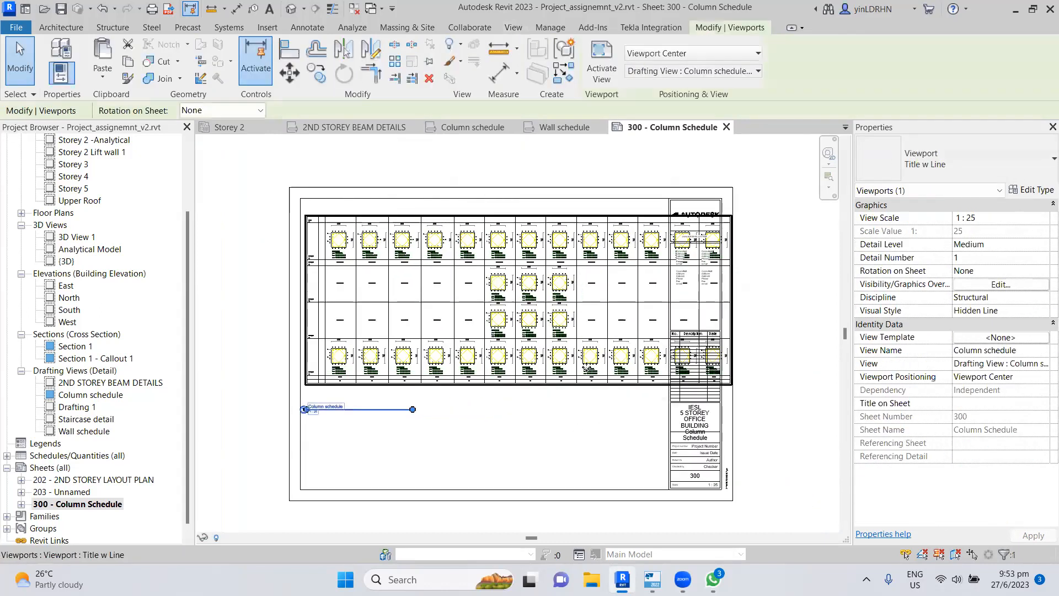
left_click(988, 220)
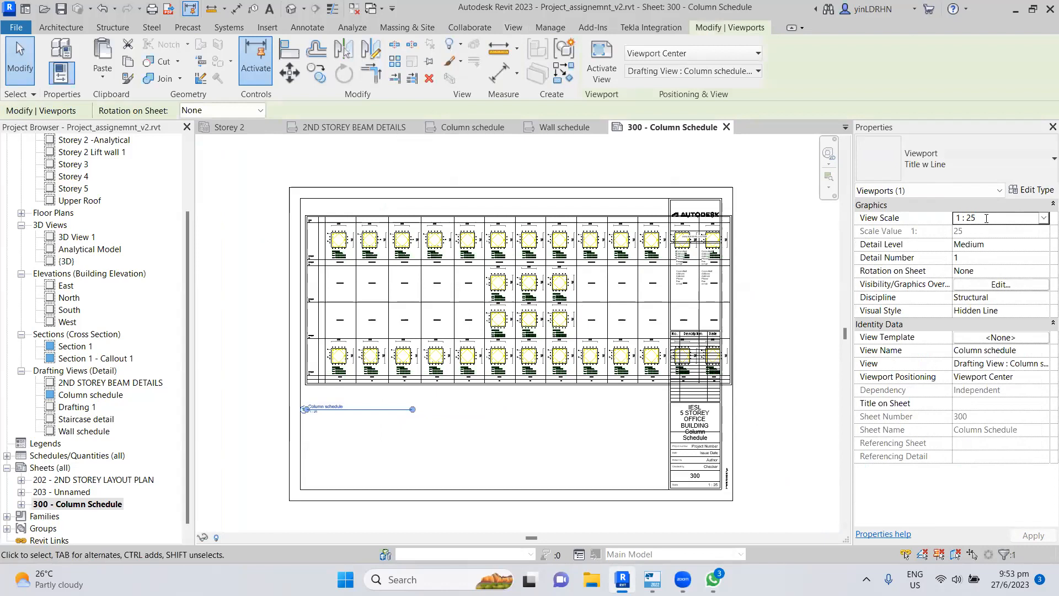
left_click(1044, 219)
scroll(1025, 247, "down", 1)
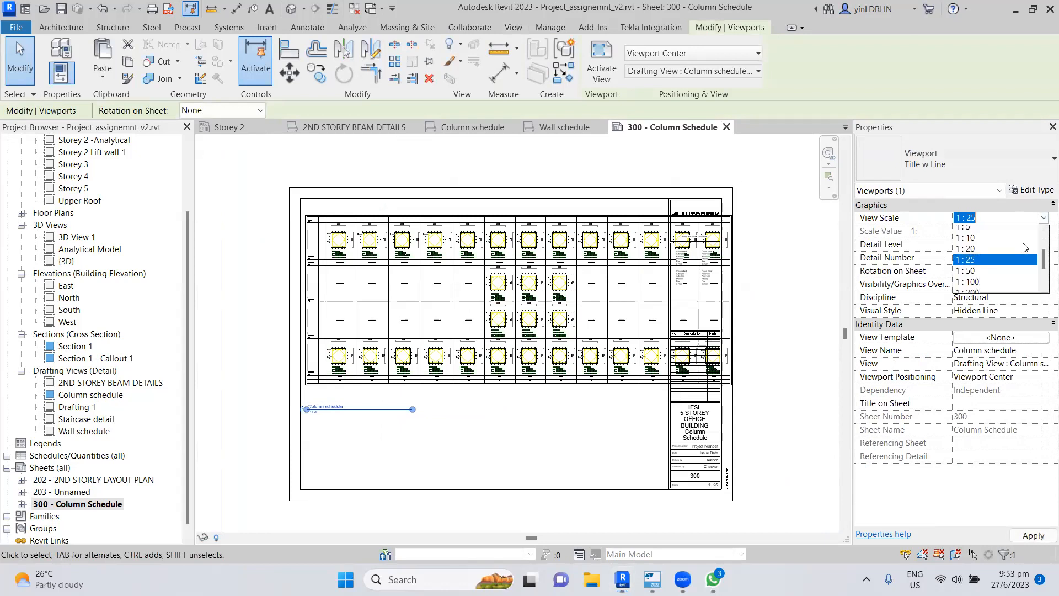
left_click(973, 273)
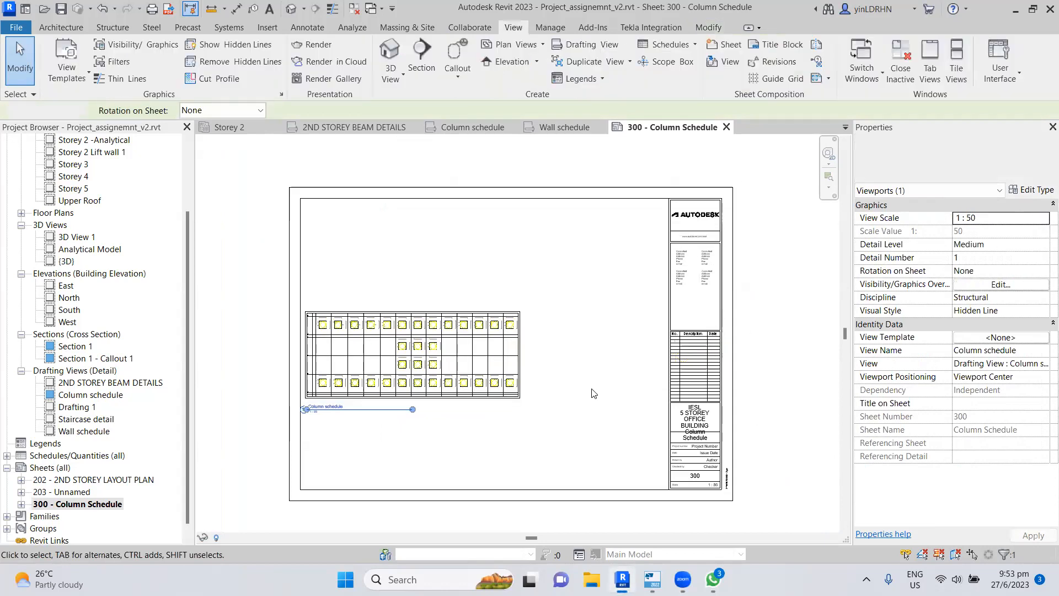
scroll(456, 409, "up", 2)
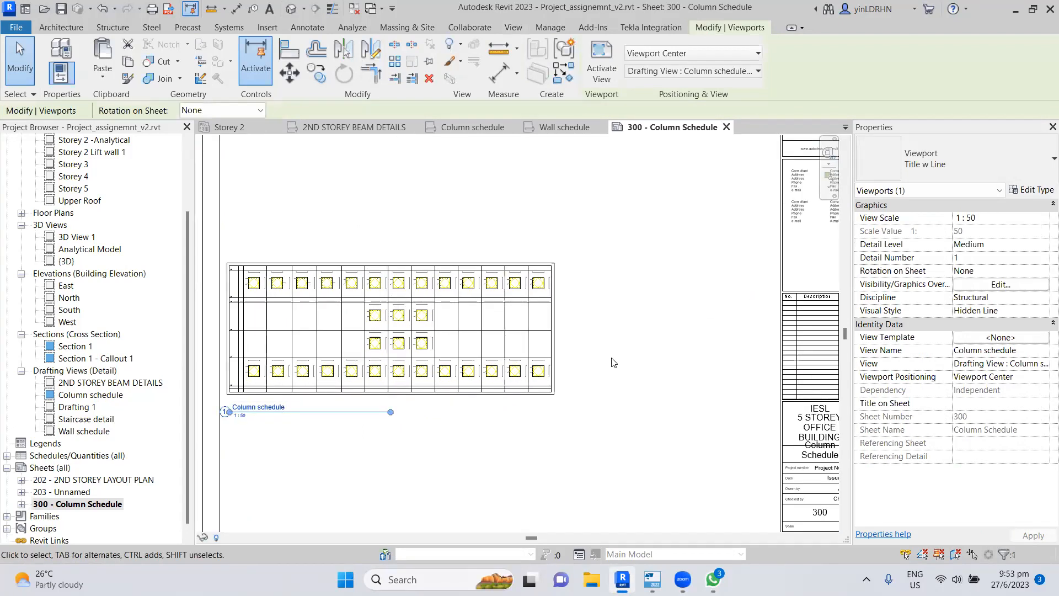
scroll(612, 364, "up", 3)
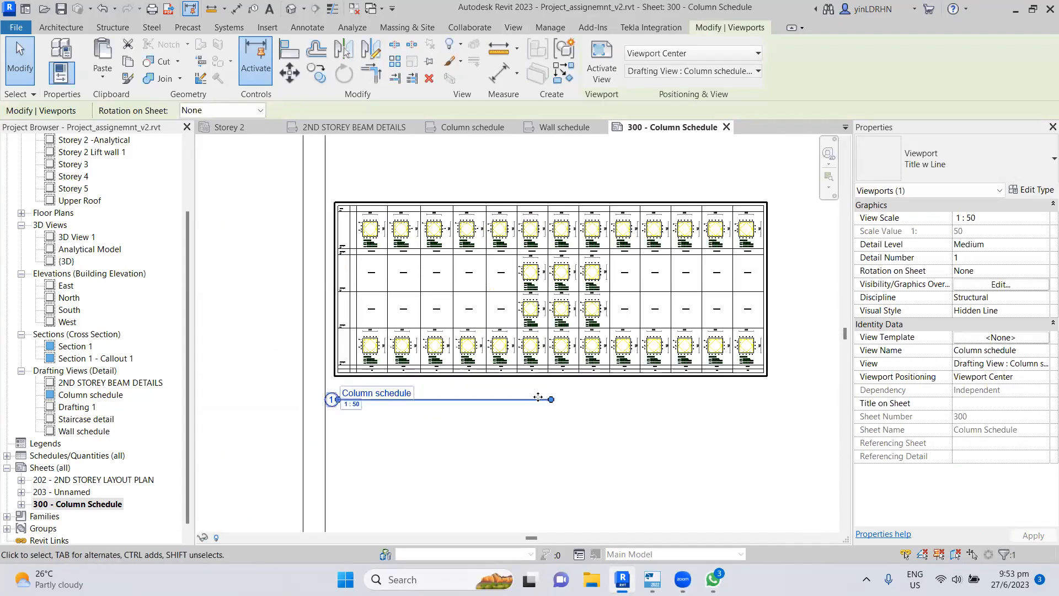
- Shorten the Column schedule viewport's title line and move the viewport to the lower-left corner of the sheet border
left_click_drag(552, 399, 420, 399)
scroll(494, 400, "down", 1)
middle_click_drag(518, 399, 487, 234)
left_click_drag(487, 239, 491, 370)
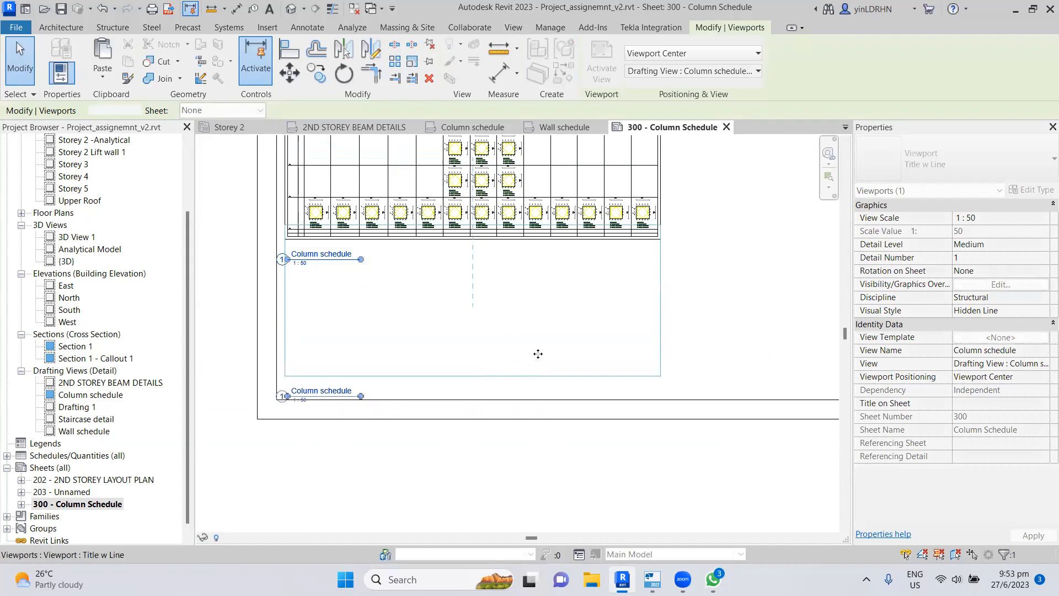
key("Escape")
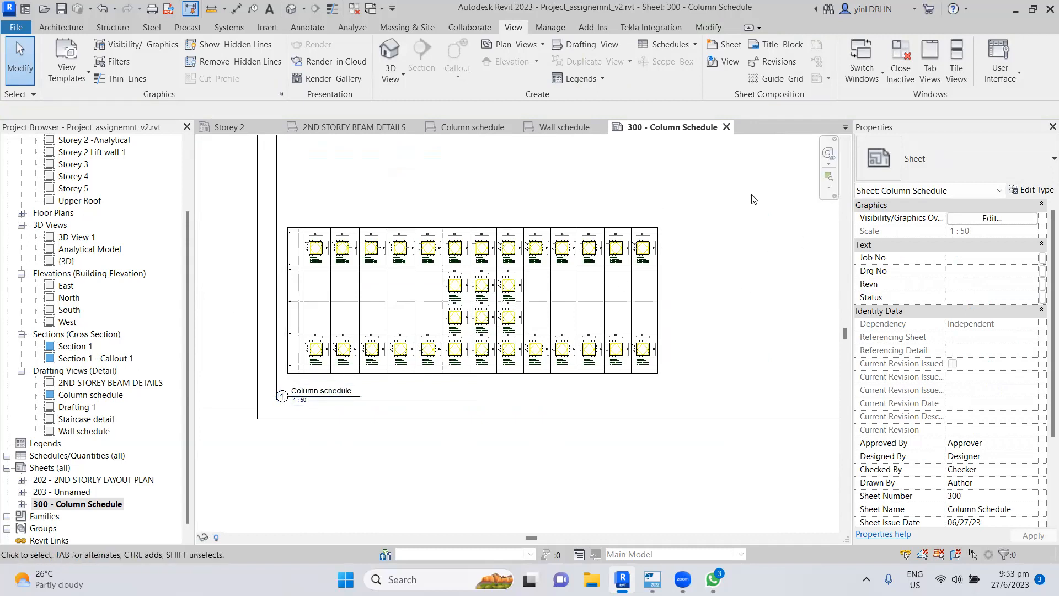
scroll(703, 343, "down", 1)
- Set the view scale of the repositioned Column schedule viewport to 1:25
left_click(645, 313)
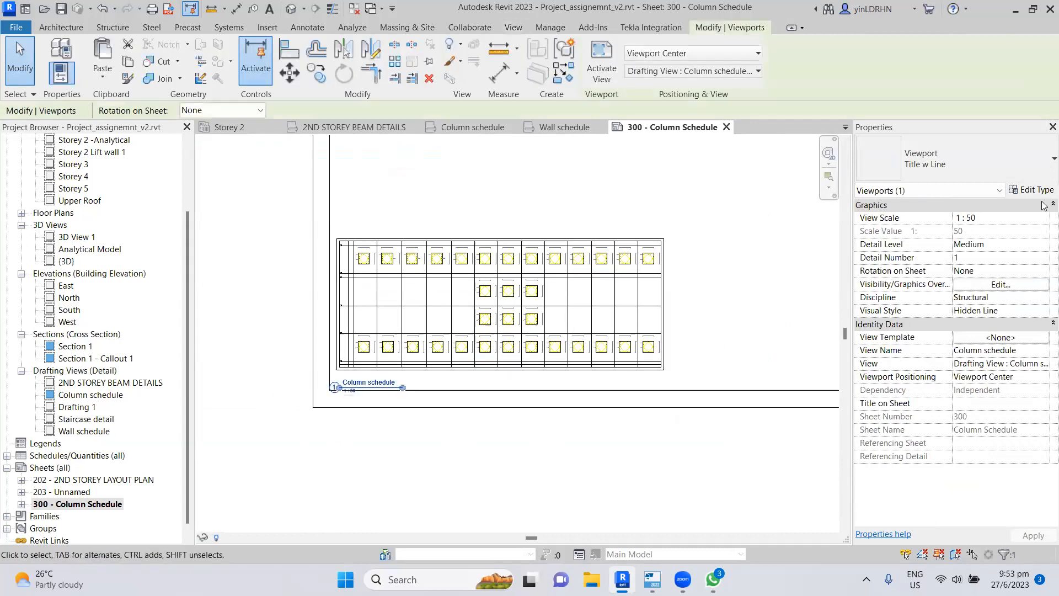
left_click(1020, 220)
left_click(1044, 218)
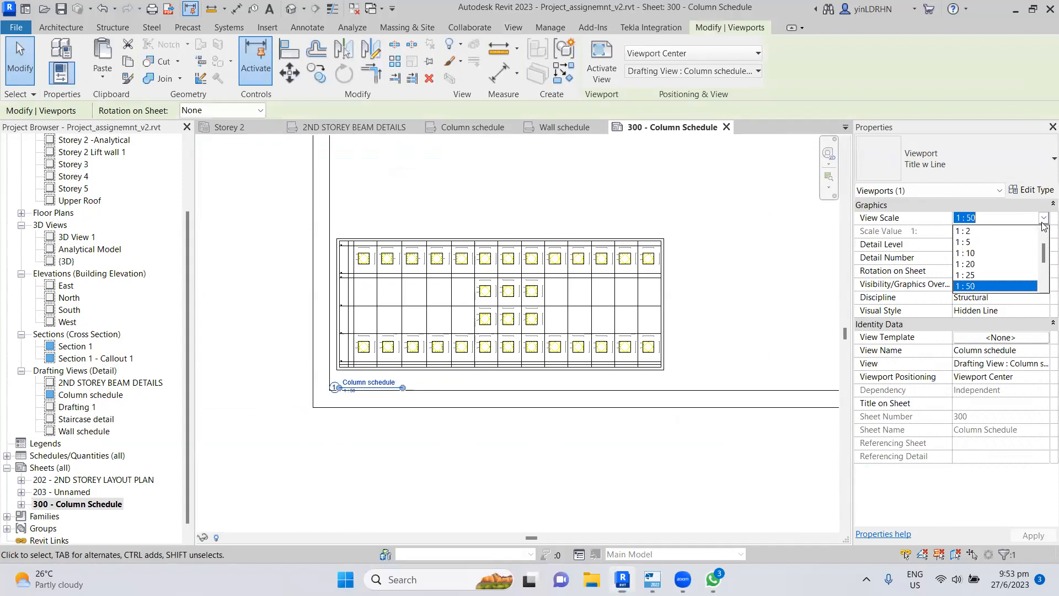
left_click(974, 281)
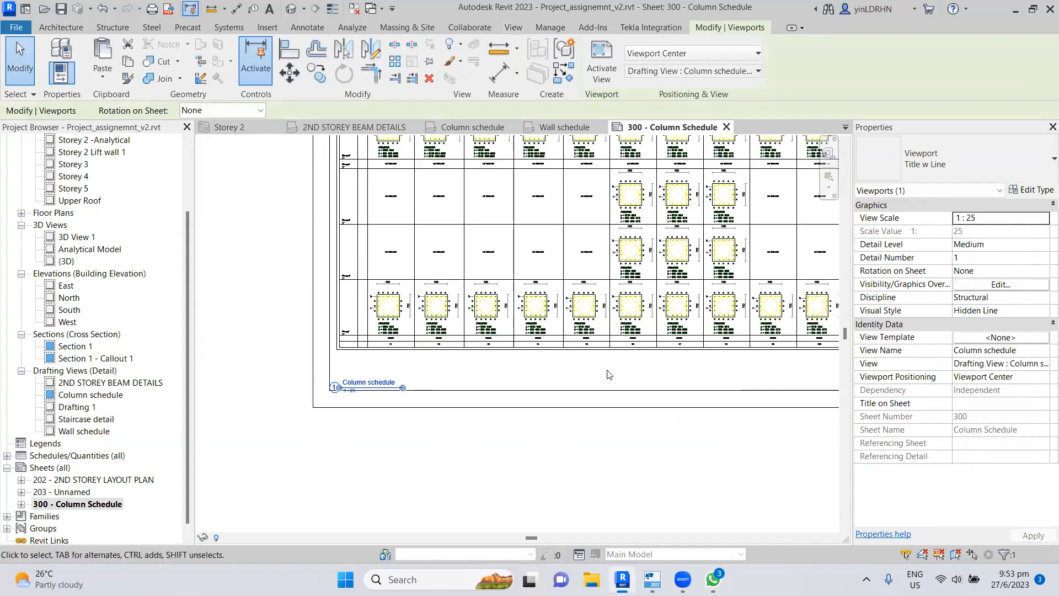
scroll(655, 379, "down", 2)
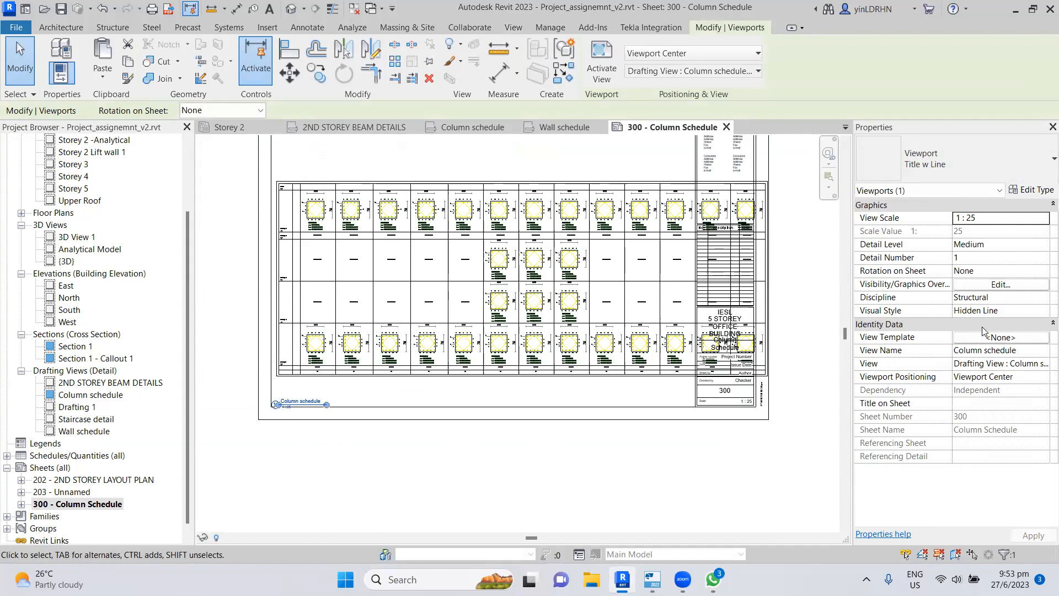
left_click(796, 382)
left_click(652, 205)
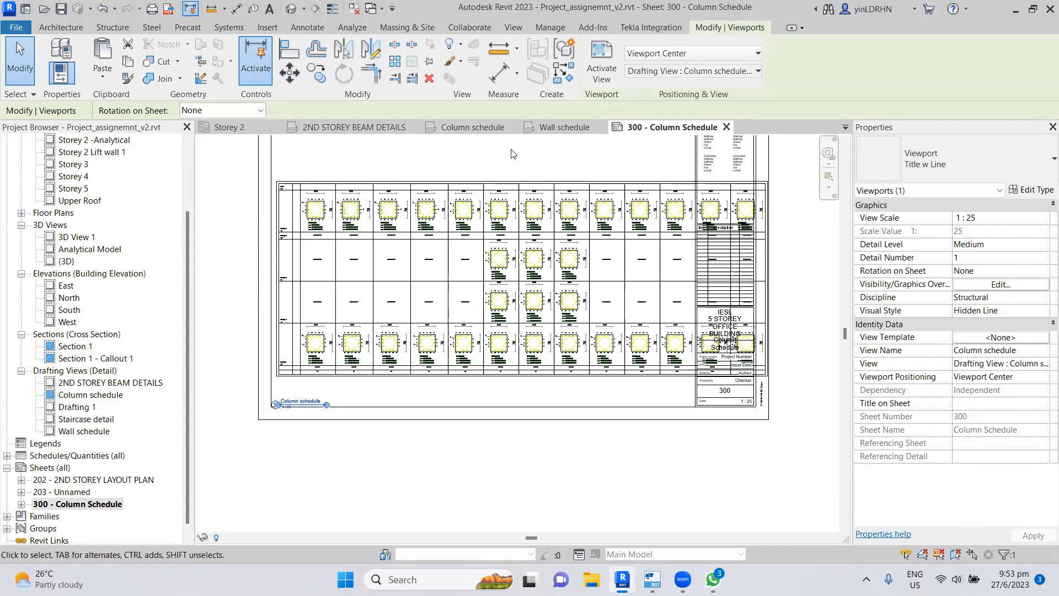
- Examine the Column schedule drafting view, and check the column details' legibility and fit on sheet 300
left_click(481, 128)
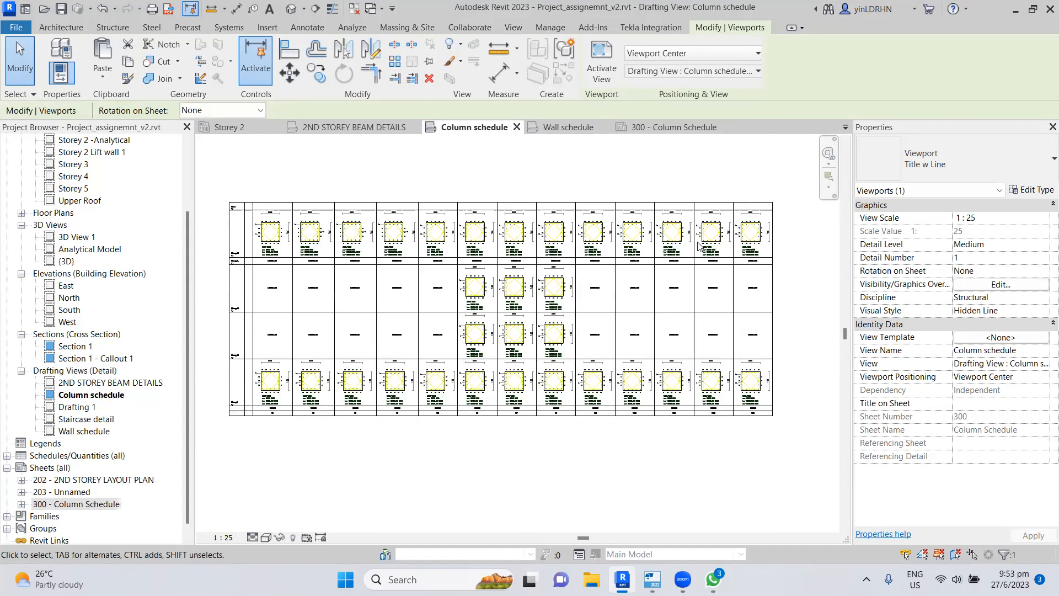
key("Escape")
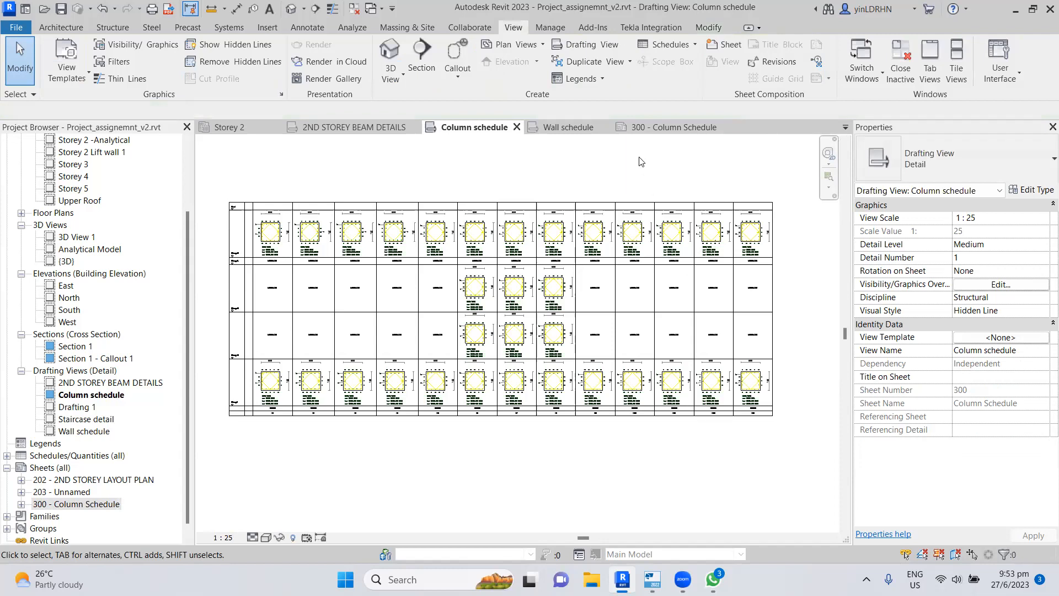
left_click(707, 27)
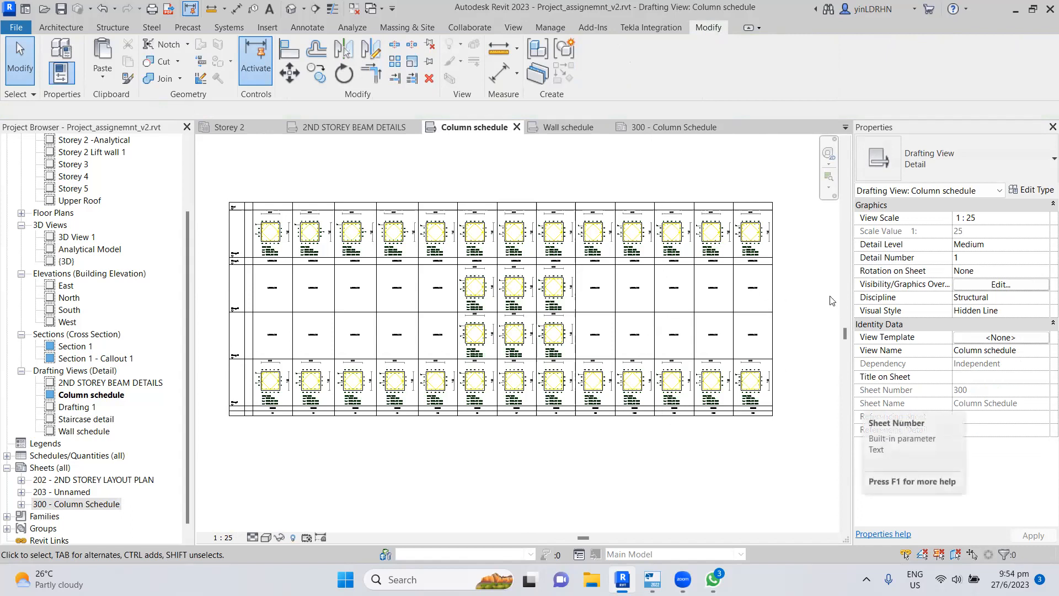
left_click(682, 127)
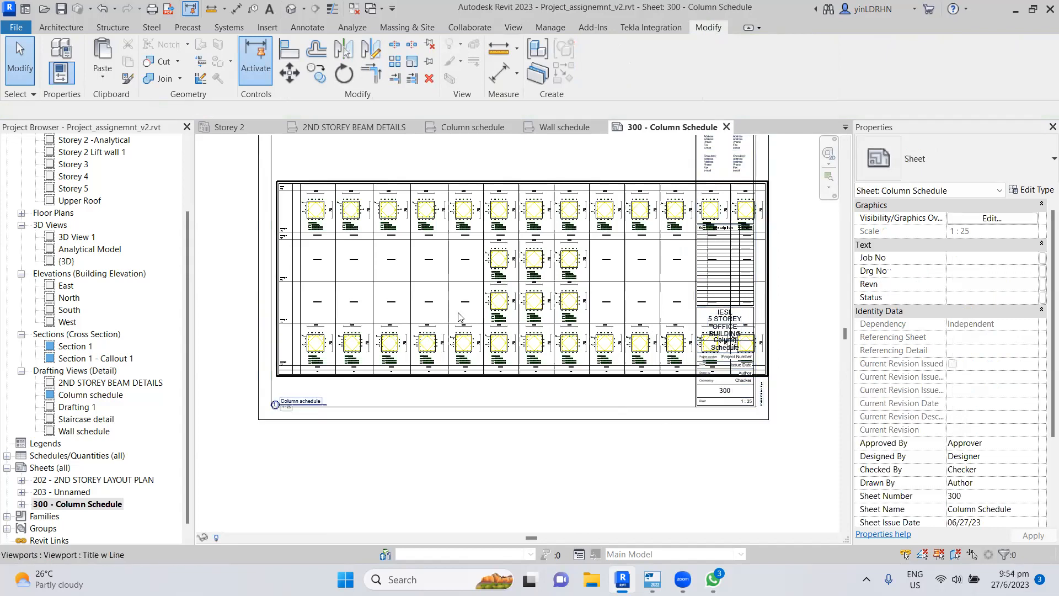
scroll(326, 396, "up", 2)
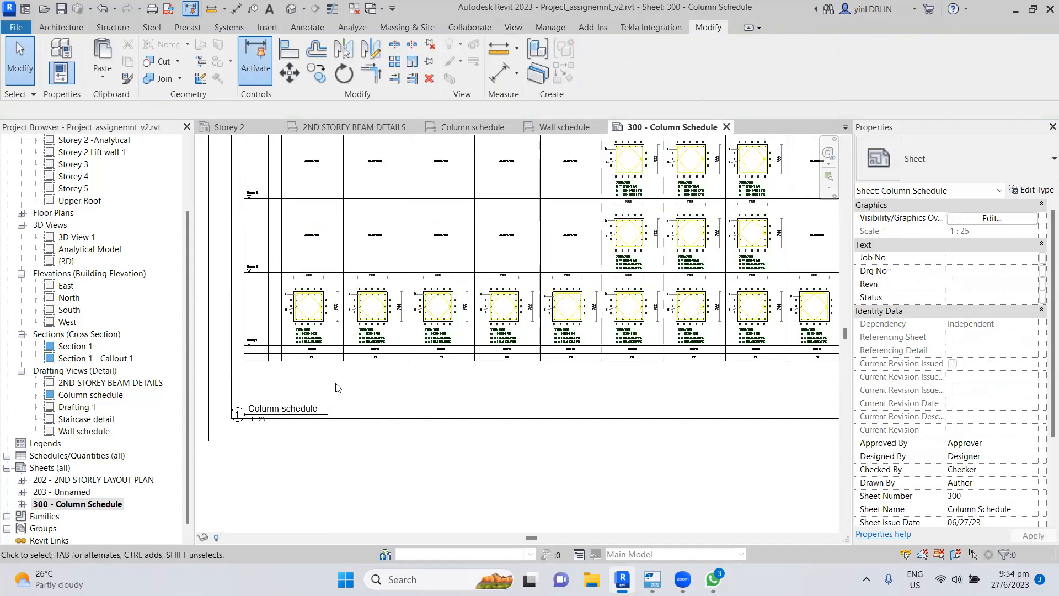
scroll(334, 392, "up", 2)
scroll(393, 290, "up", 2)
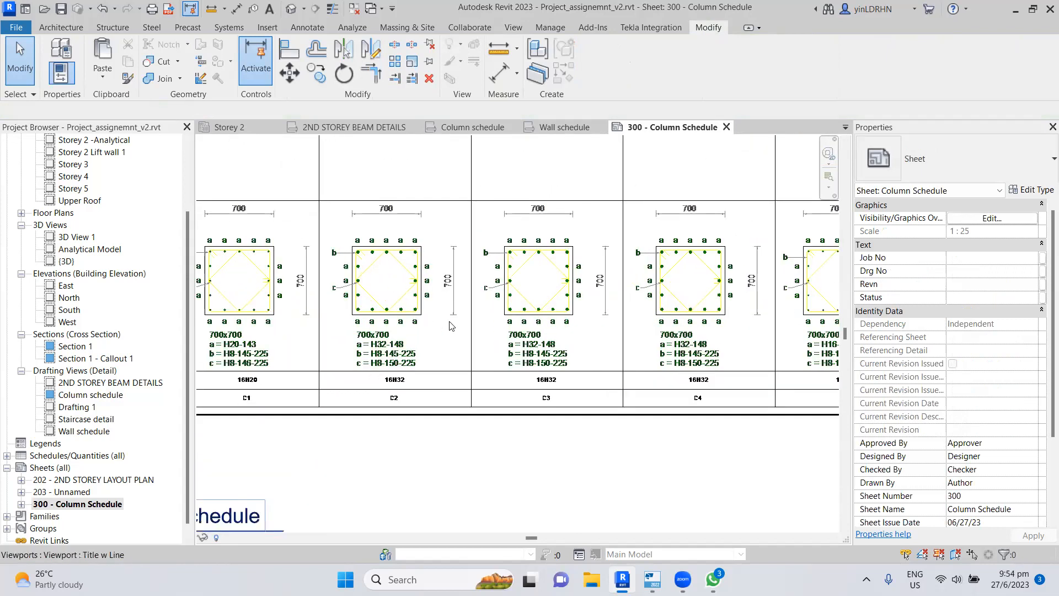
scroll(475, 327, "down", 4)
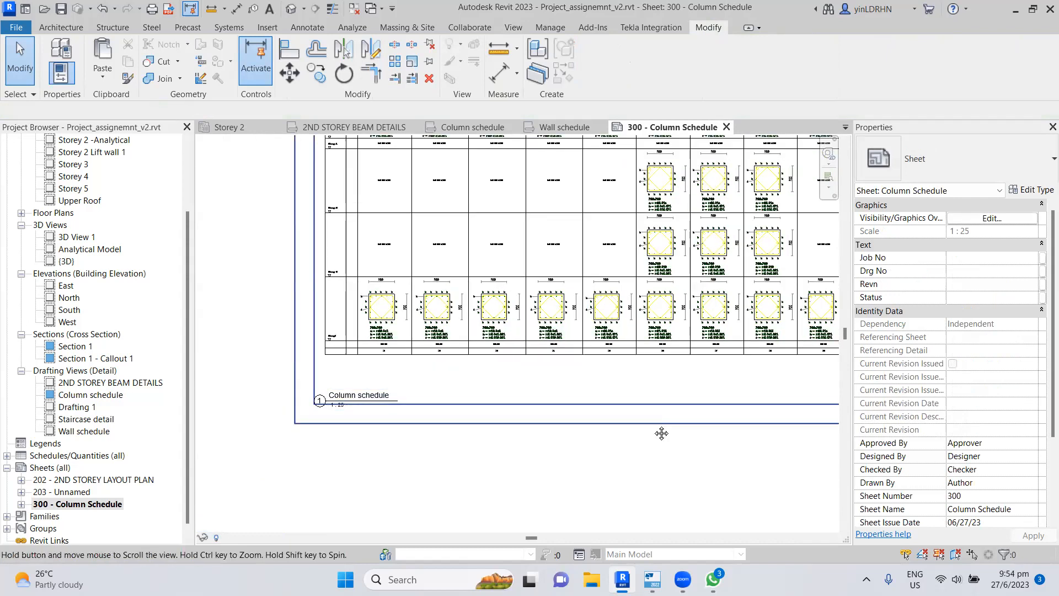
scroll(574, 458, "down", 1)
scroll(573, 461, "down", 1)
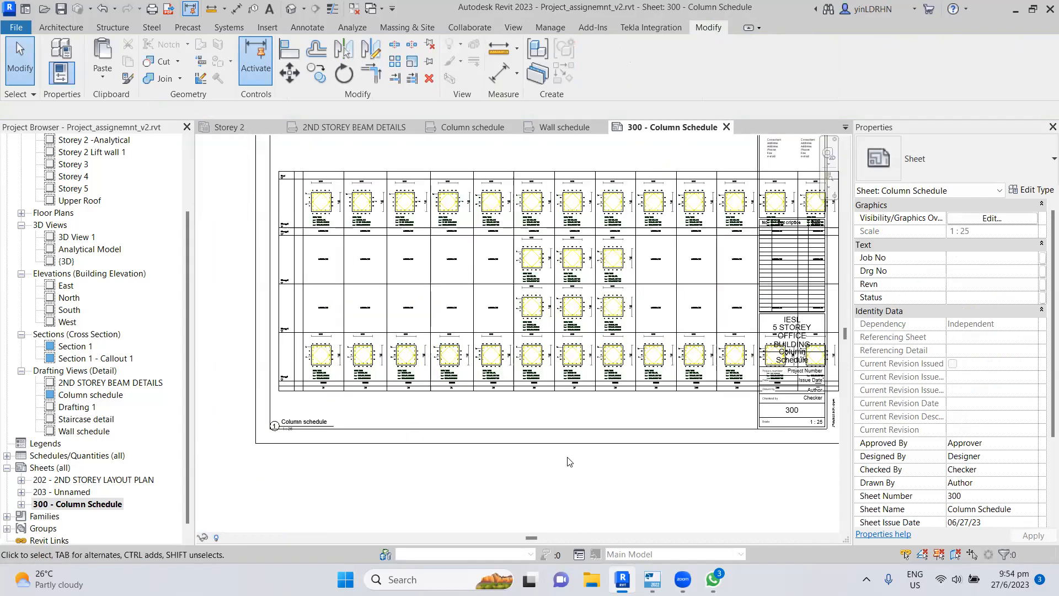
- Move the Column schedule viewport up to the upper edge of the border on sheet 300
scroll(450, 267, "down", 2)
middle_click_drag(450, 268, 548, 480)
left_click_drag(484, 322, 481, 226)
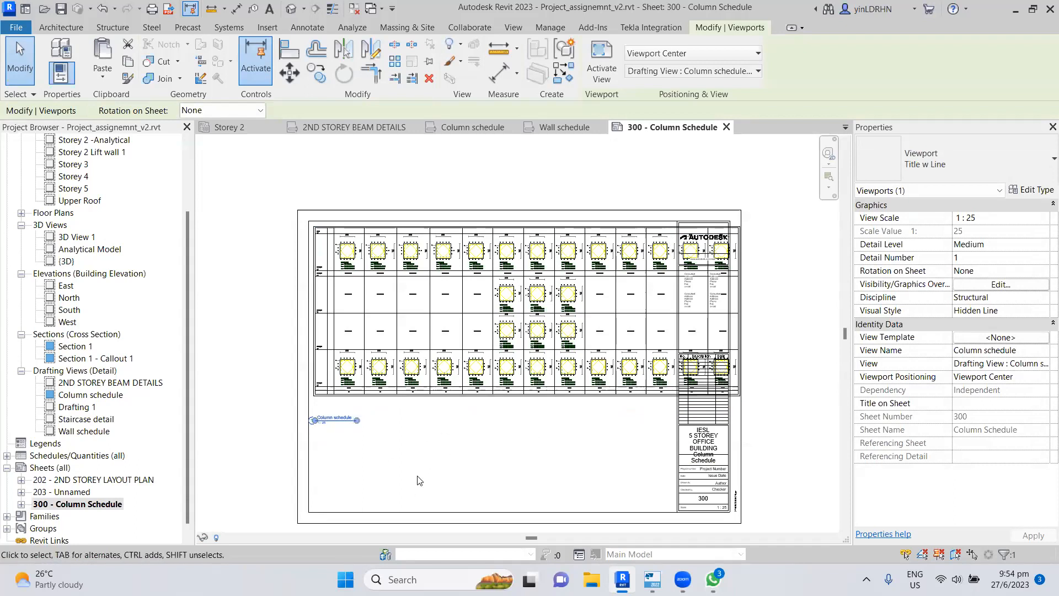
left_click(560, 437)
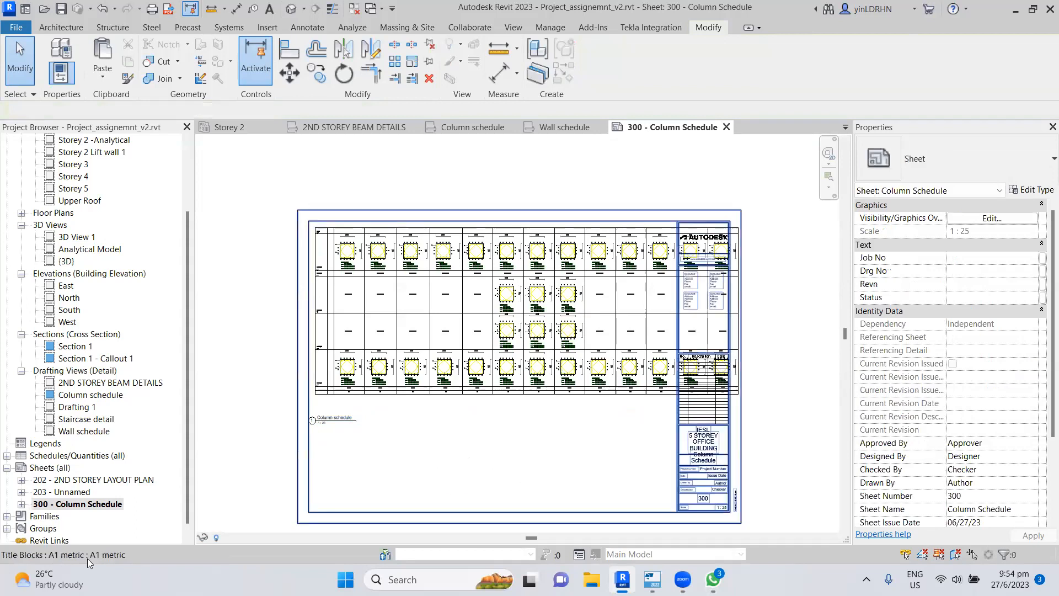
- Create a new sheet using the A1 metric title block
left_click(55, 468)
right_click(56, 468)
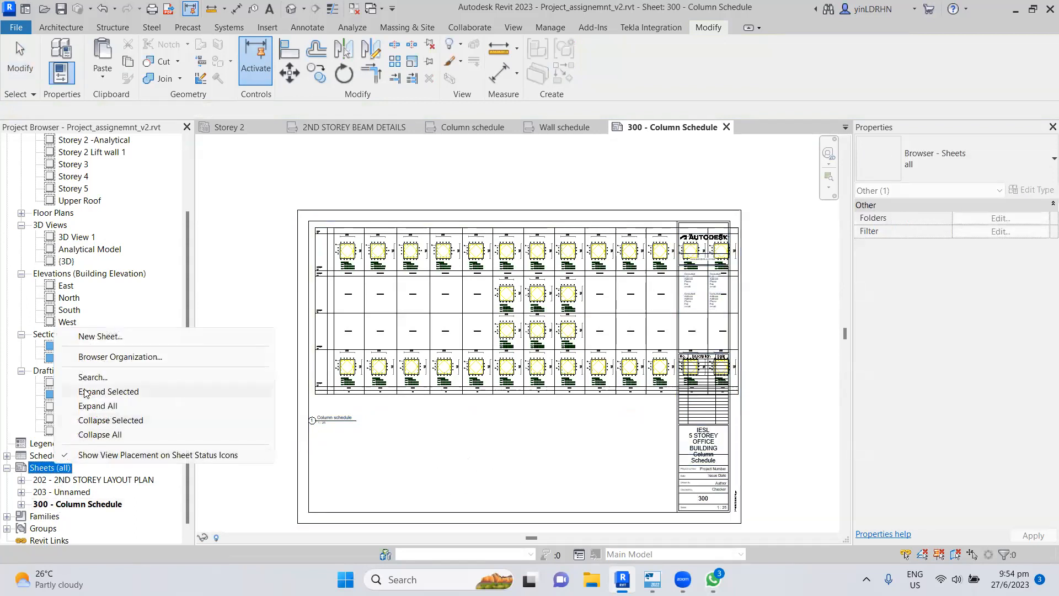
left_click(98, 342)
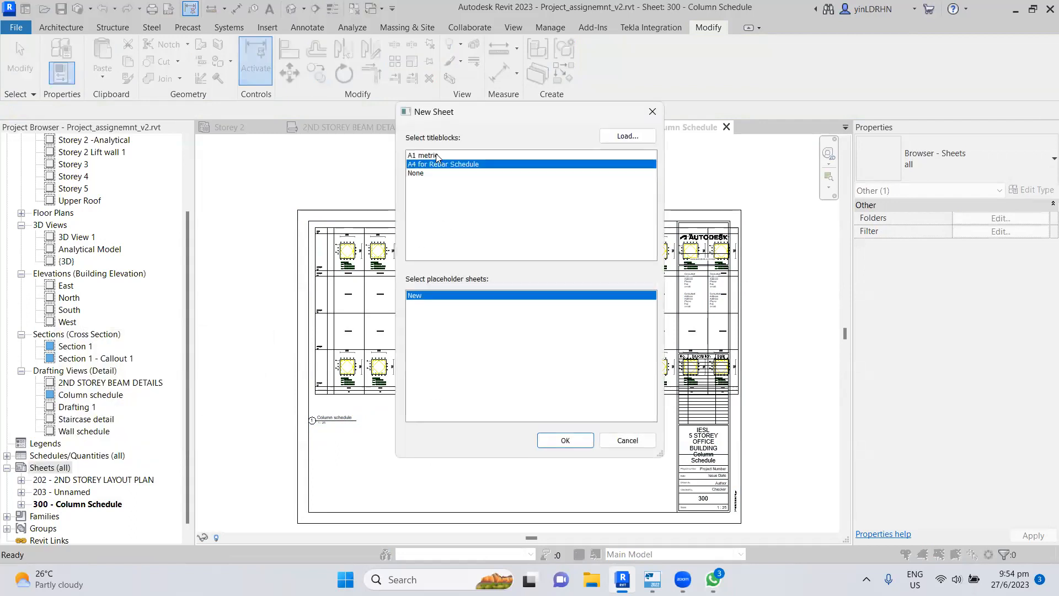
left_click(436, 156)
left_click(563, 441)
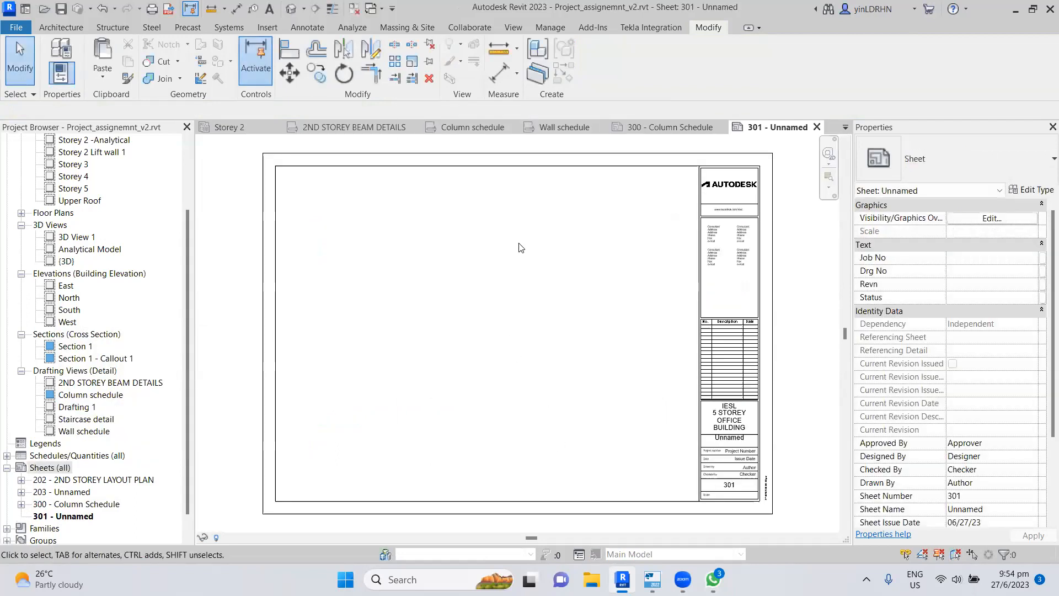
- Rename sheet 301 as Wall schedule, keeping its number
left_click(61, 517)
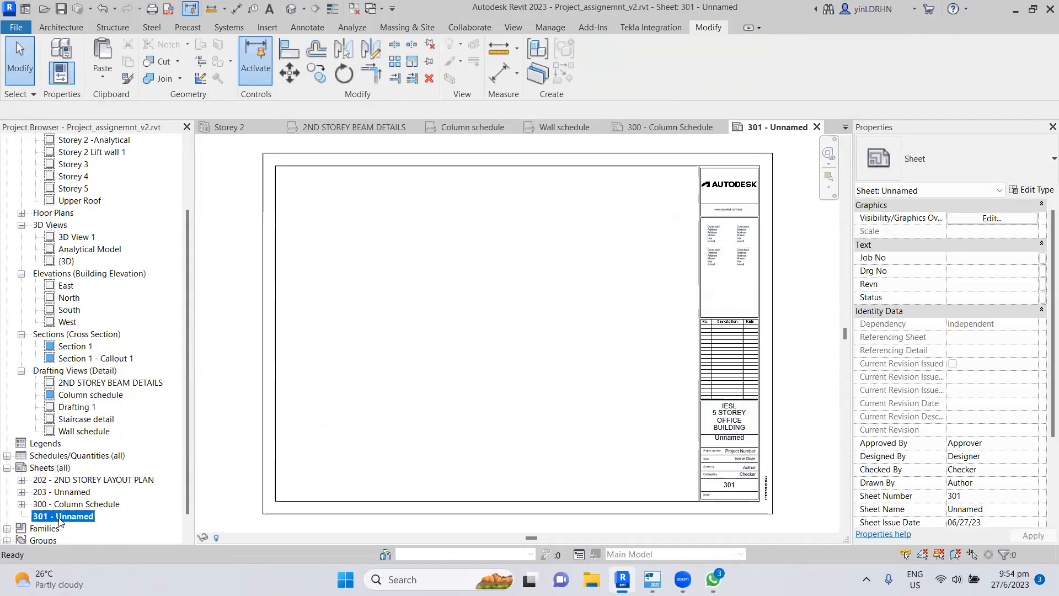
right_click(61, 520)
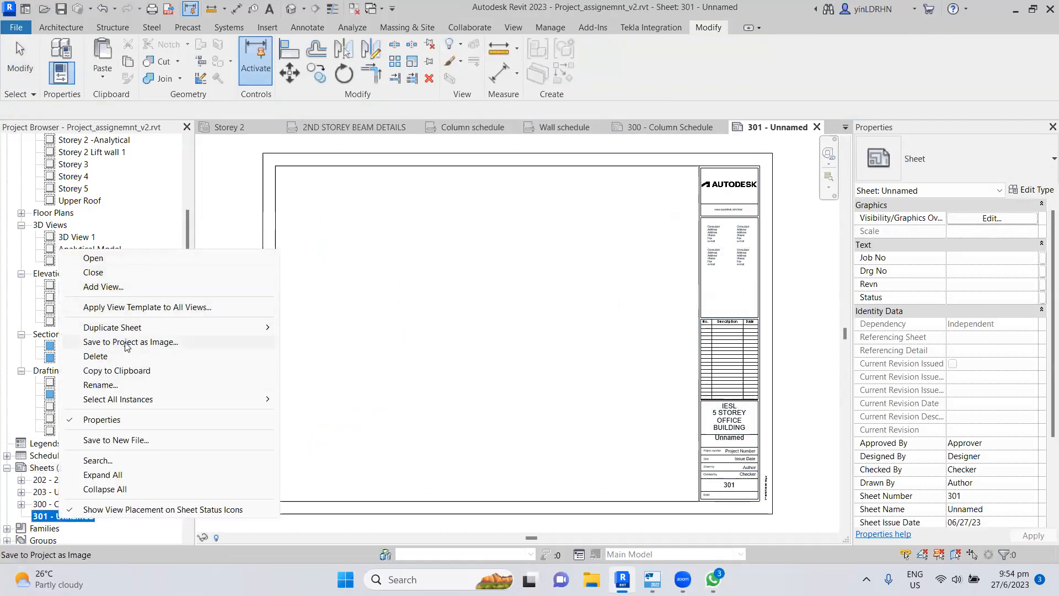
left_click(120, 389)
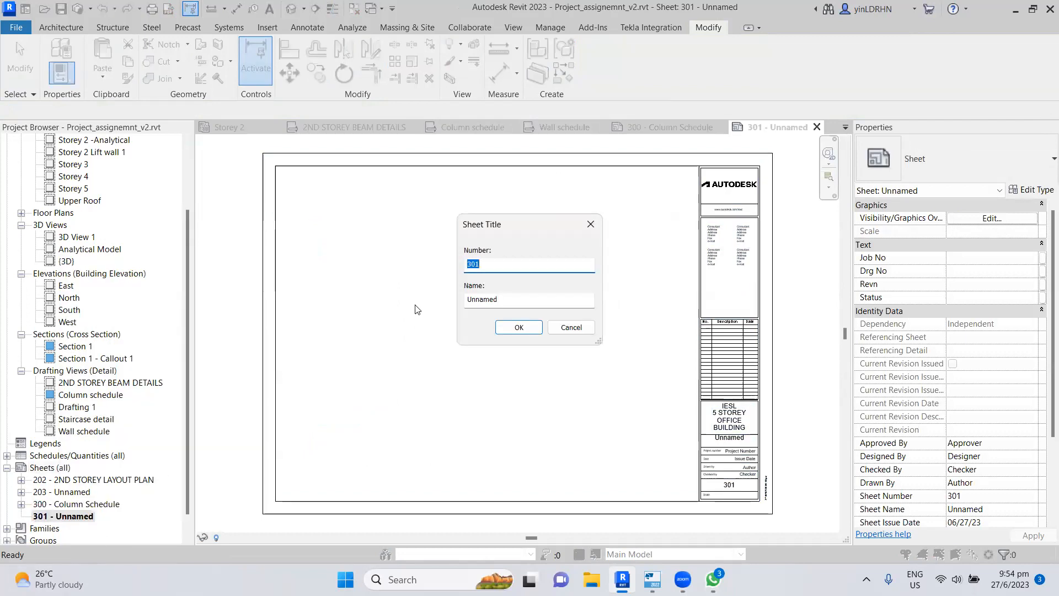
key("Tab")
type("W")
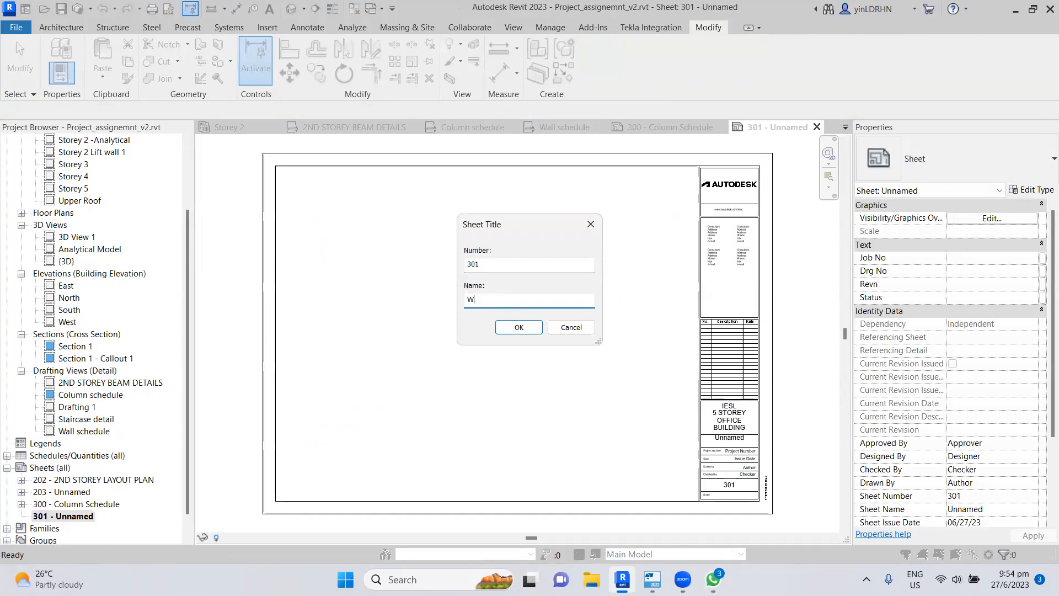
type("All schedul")
left_click(518, 327)
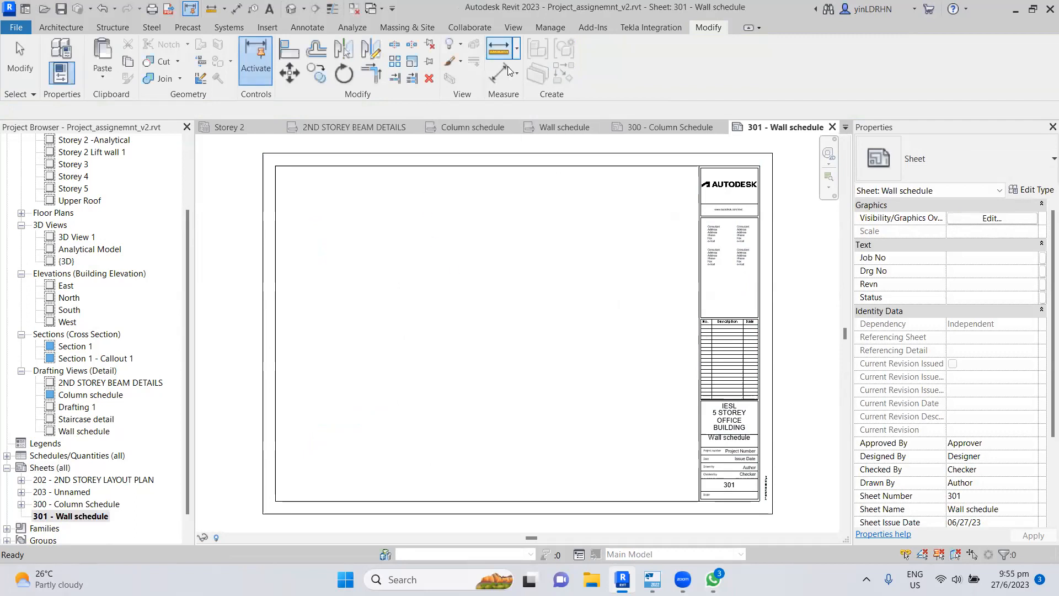
- Place the Wall schedule drafting view on sheet 301, near the lower-left corner of the sheet border
left_click(513, 25)
left_click(724, 61)
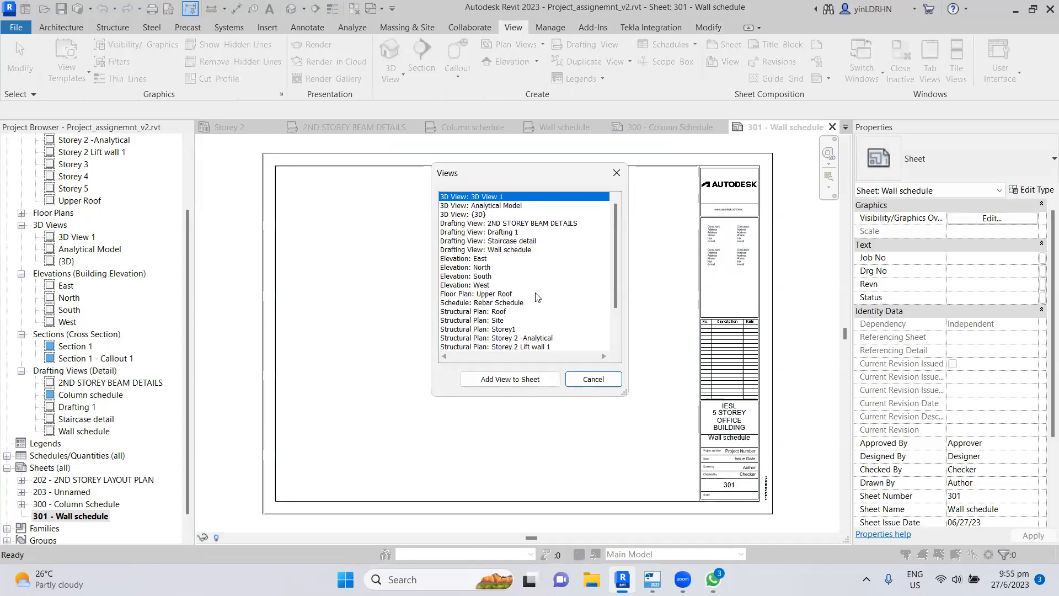
left_click(523, 250)
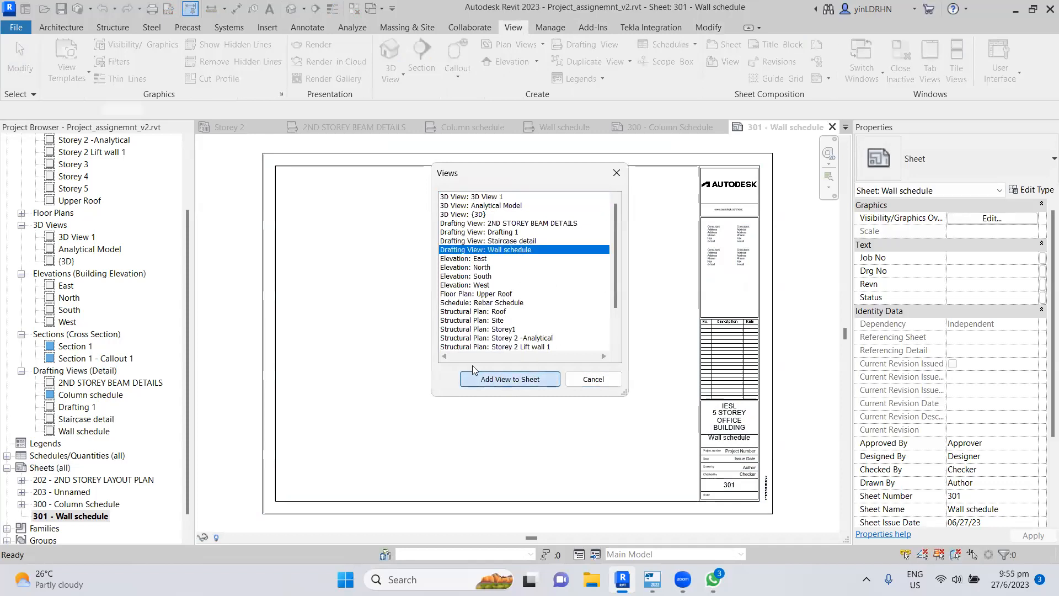
left_click(499, 380)
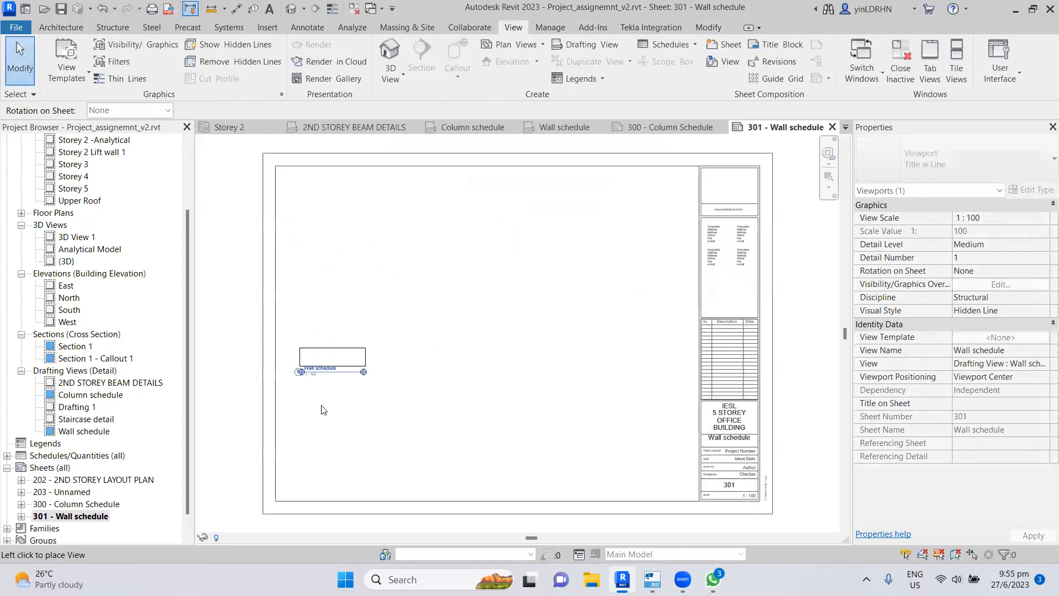
left_click(323, 433)
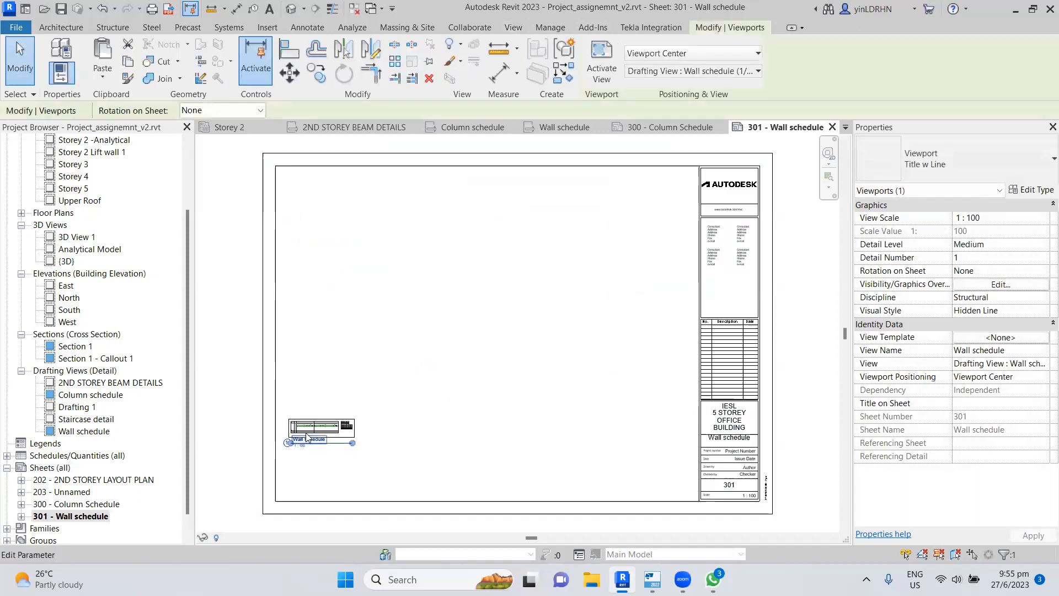
- Try a view scale of 1:25 for the Wall schedule viewport
left_click(1019, 218)
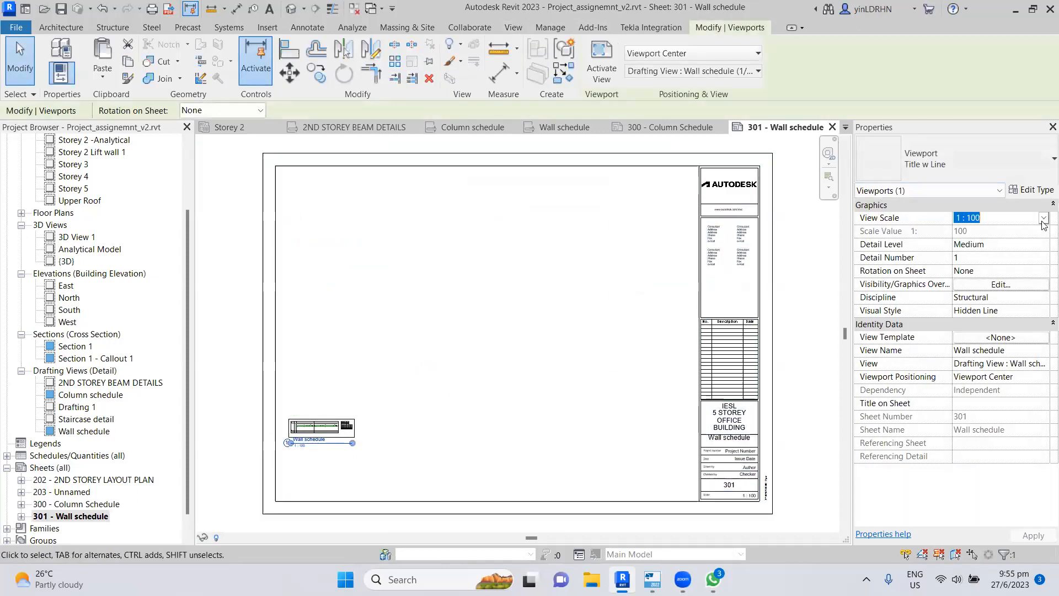
left_click(1044, 218)
left_click(971, 263)
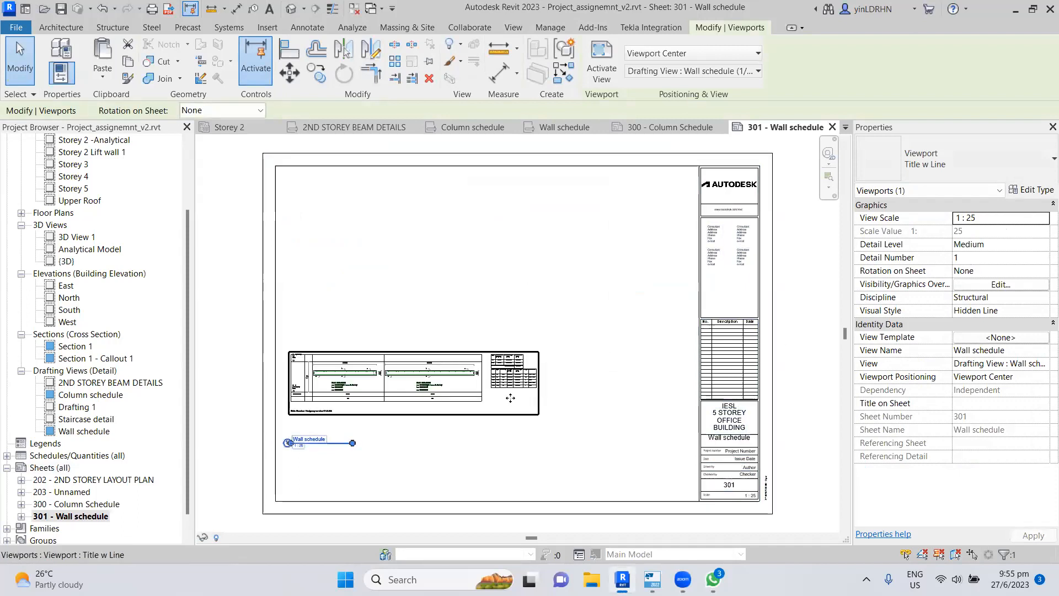
- Set the view scale of the Wall schedule viewport to 1:20
left_click(1015, 218)
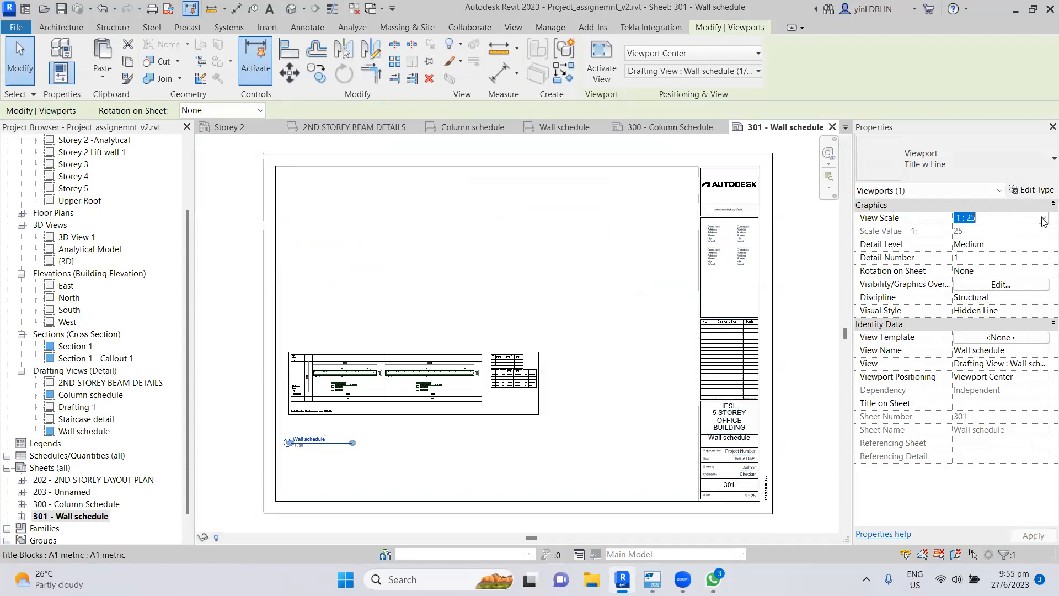
left_click(1044, 218)
left_click(970, 275)
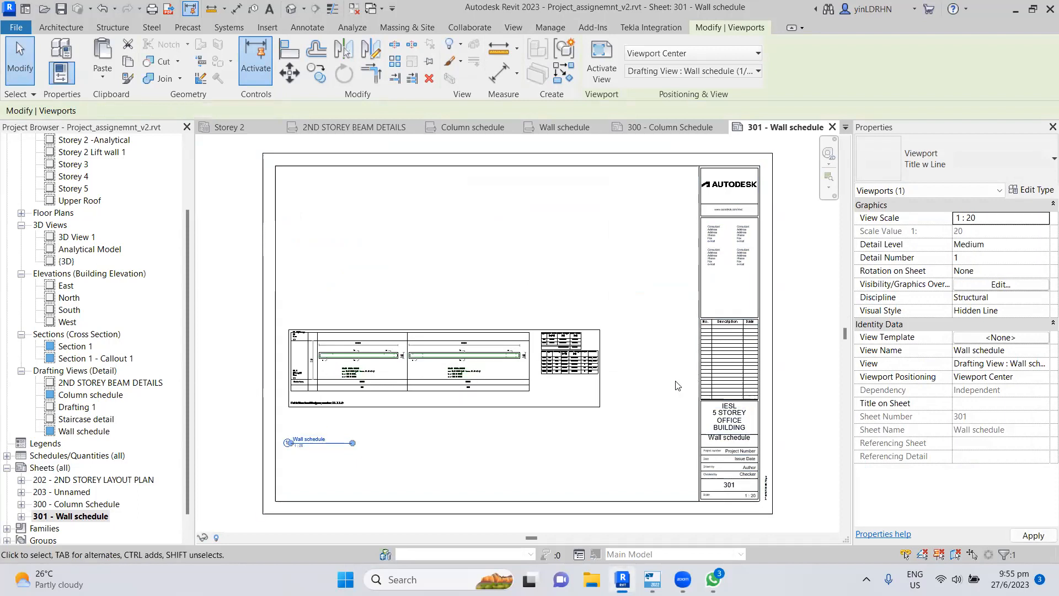
left_click(652, 442)
- Move the Wall schedule viewport to the upper-left corner of the sheet border and place its title directly beneath it
left_click(426, 397)
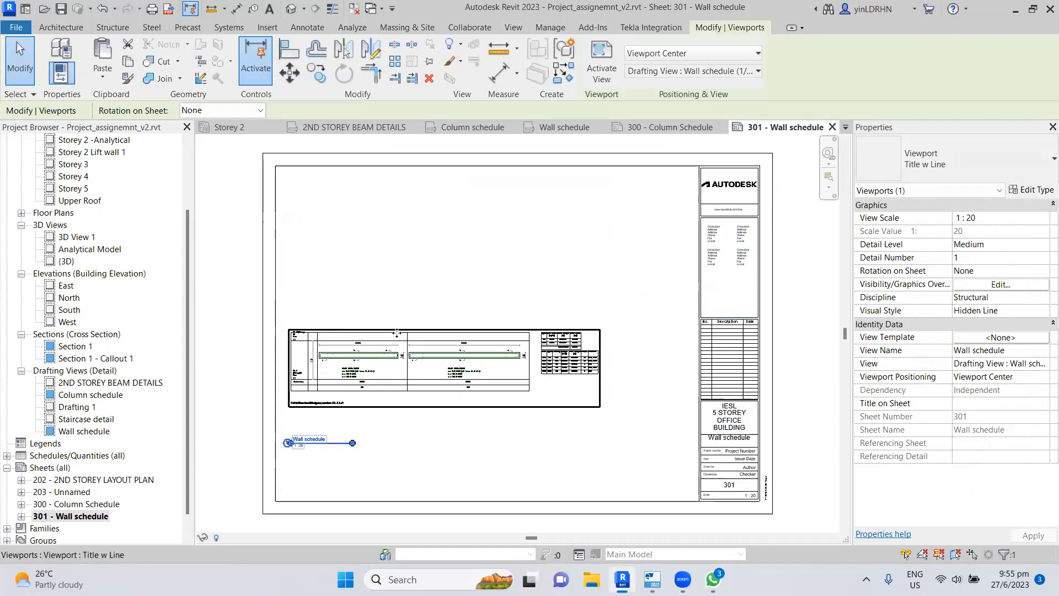
left_click_drag(390, 333, 390, 175)
left_click_drag(352, 284, 316, 242)
left_click(341, 328)
scroll(298, 285, "up", 2)
left_click(381, 293)
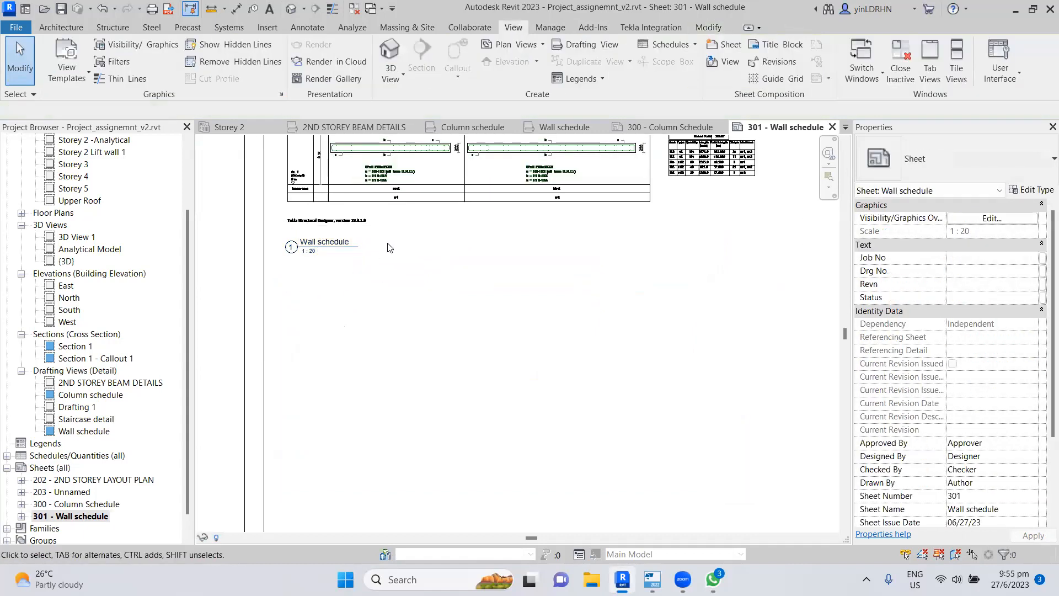
- Check the legibility of the wall reinforcement details and bar tables on sheet 301
scroll(379, 286, "up", 3)
scroll(379, 286, "up", 1)
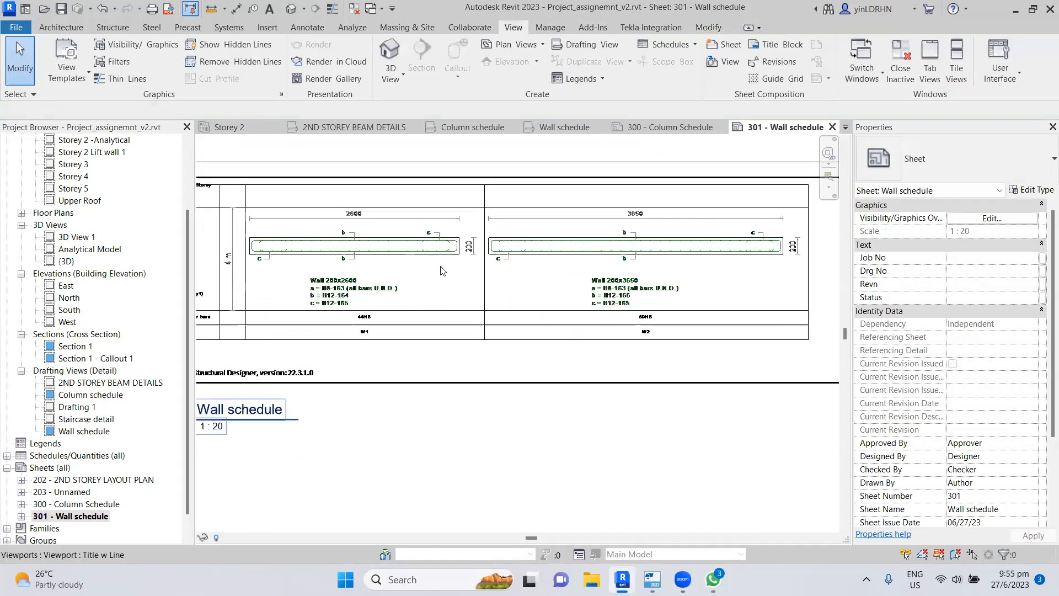
scroll(462, 275, "down", 1)
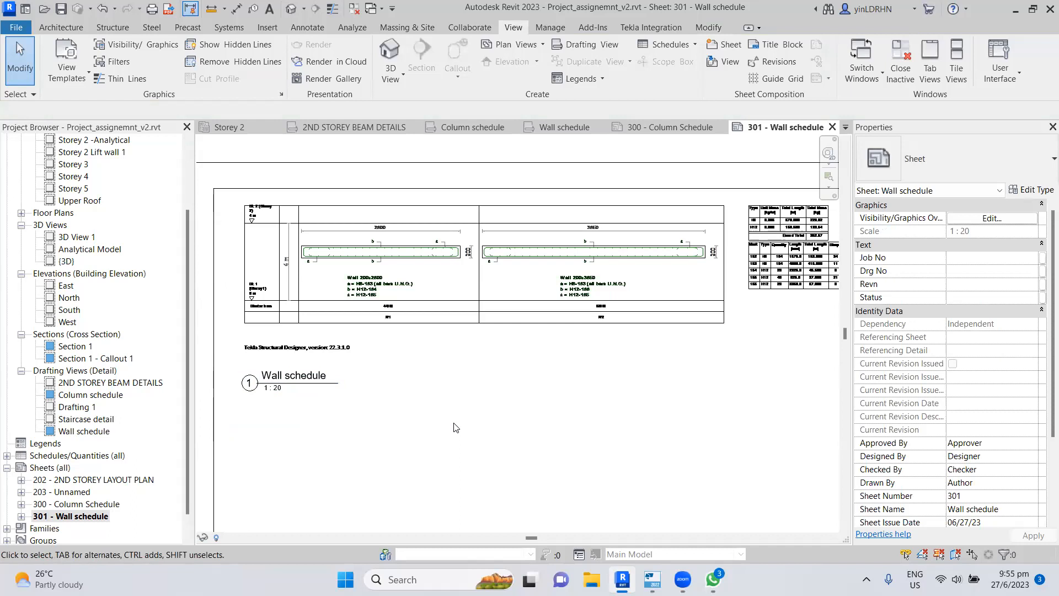
scroll(472, 371, "down", 1)
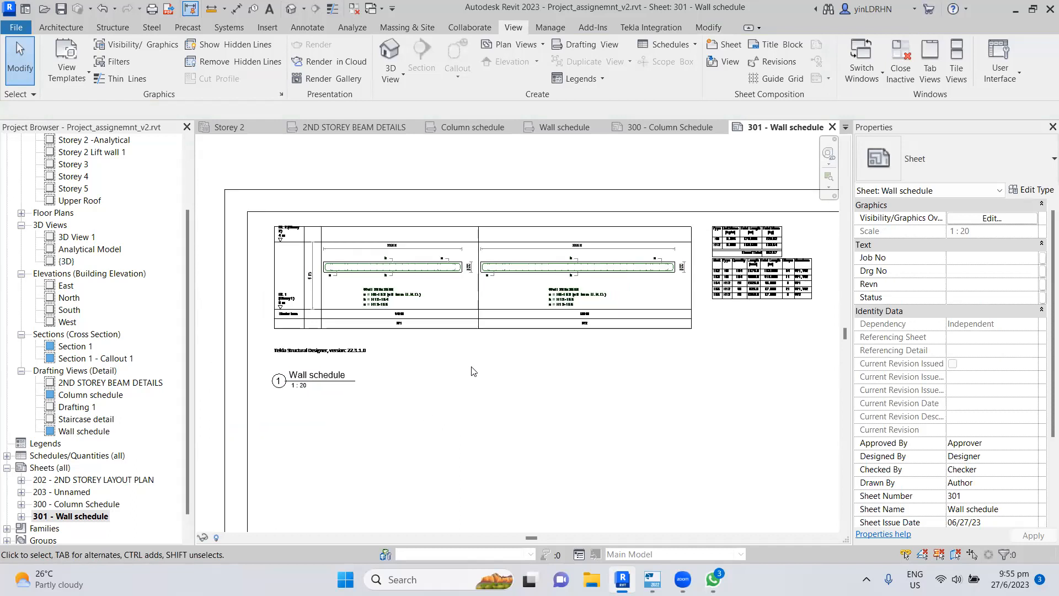
scroll(483, 392, "down", 1)
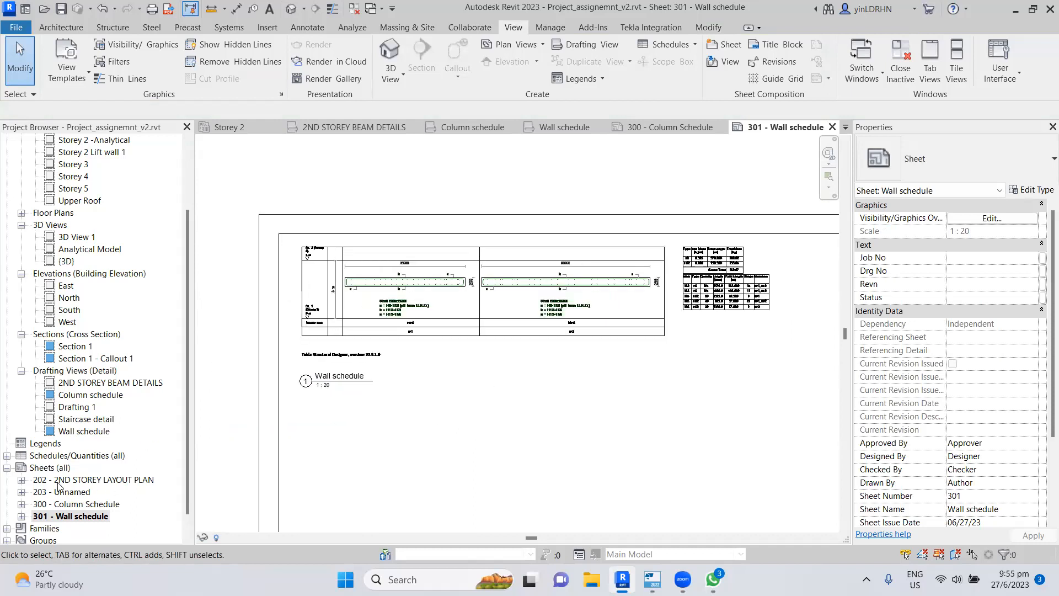
- Open the 2ND STOREY BEAM DETAILS drafting view and look over all of its beam elevations
left_click(98, 384)
double_click(97, 385)
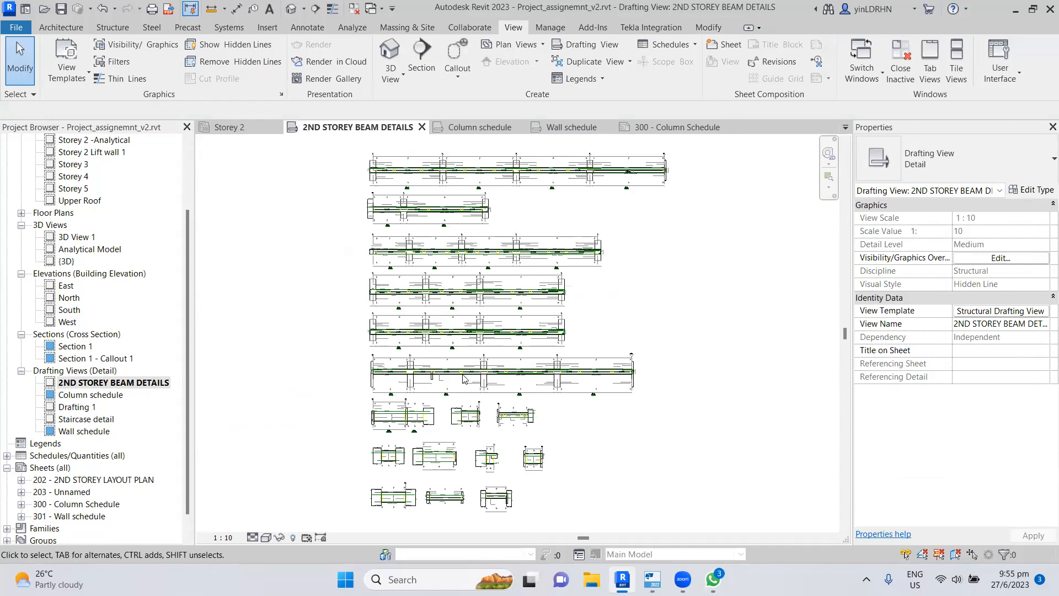
middle_click_drag(615, 240, 644, 270)
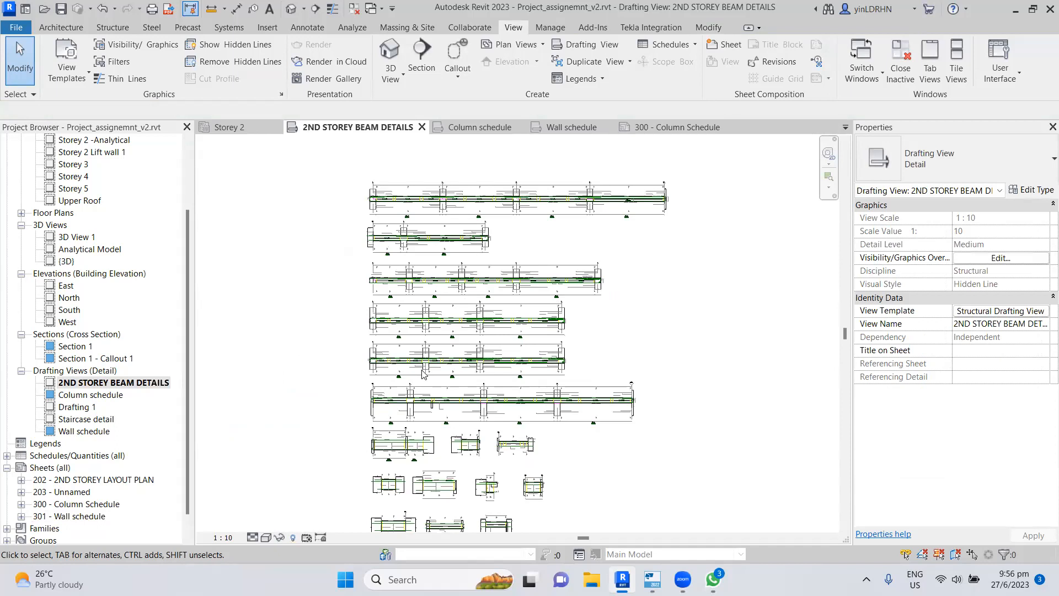
middle_click_drag(529, 410, 498, 344)
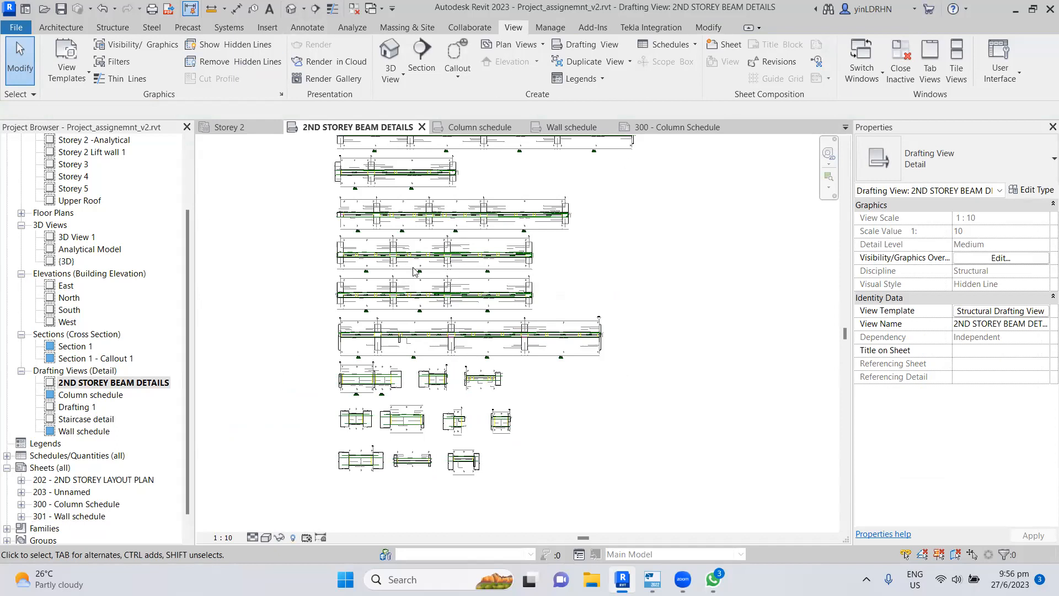
middle_click_drag(489, 291, 493, 383)
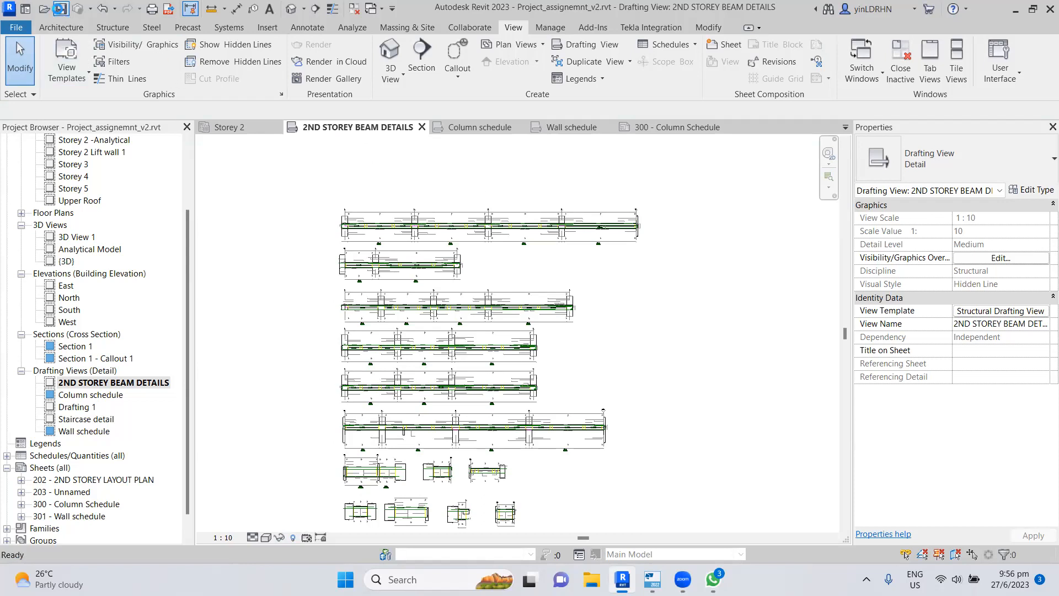
- Restart Revit 2023 and reopen the recent model Project_assignemnt_v2
left_click(1050, 10)
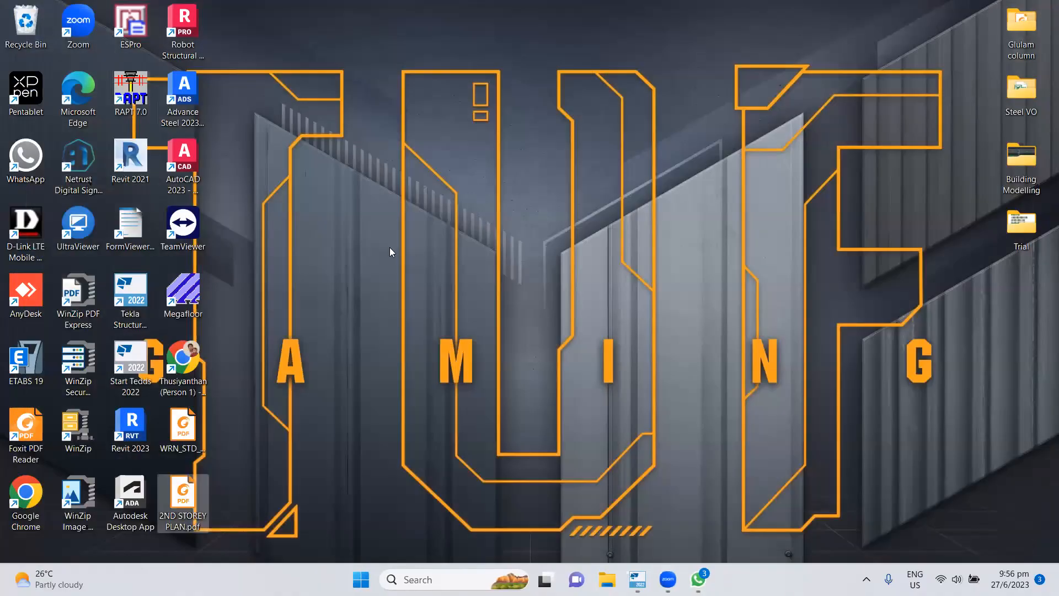
right_click(390, 247)
left_click(449, 306)
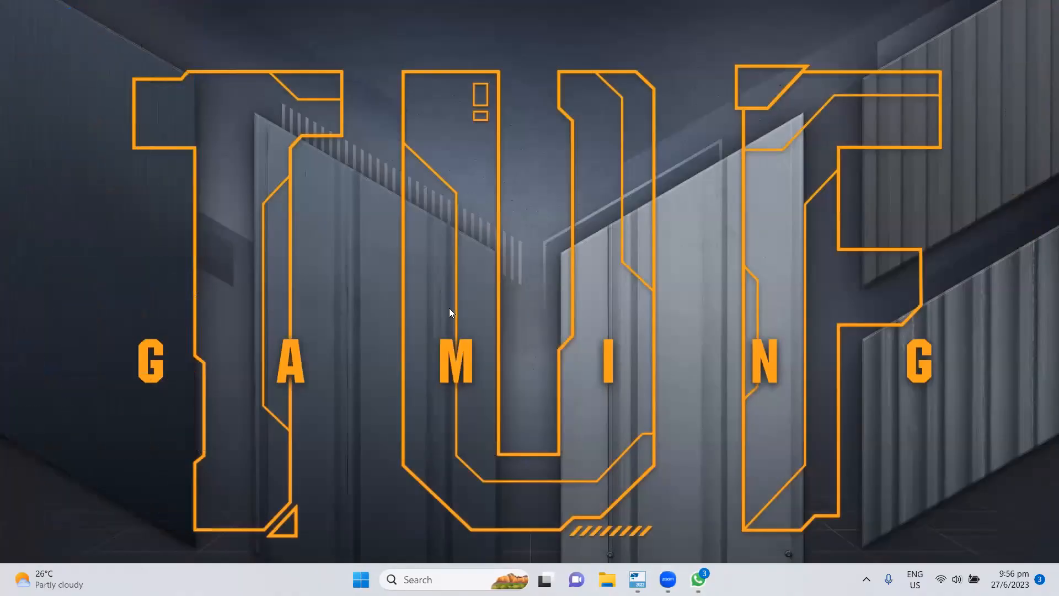
right_click(432, 265)
left_click(473, 328)
double_click(132, 426)
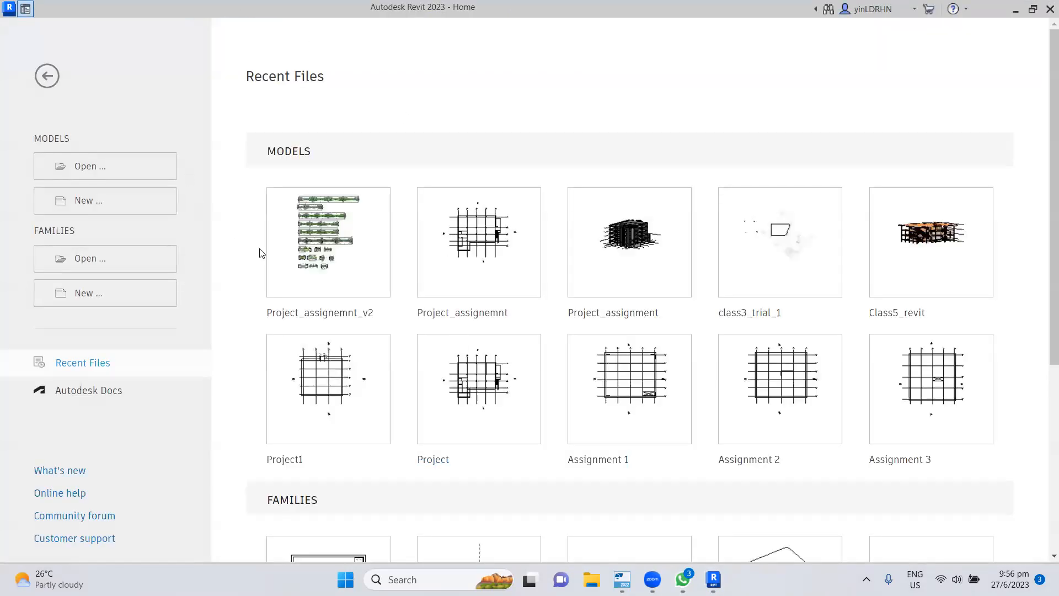
left_click(275, 253)
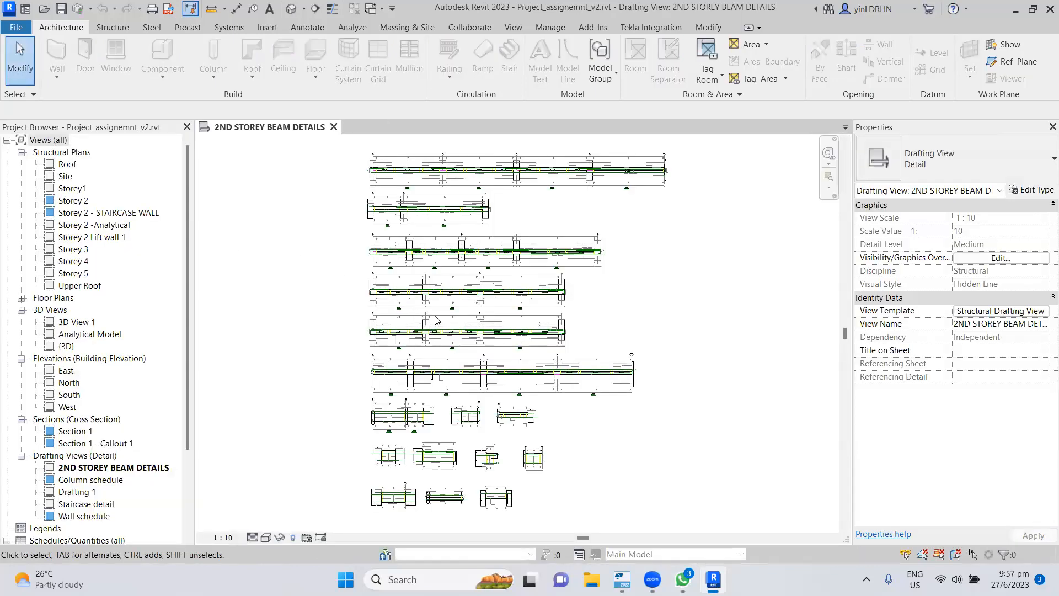
- Inspect the reinforcement annotations of the beam elevations in the 2ND STOREY BEAM DETAILS view
scroll(427, 297, "up", 3)
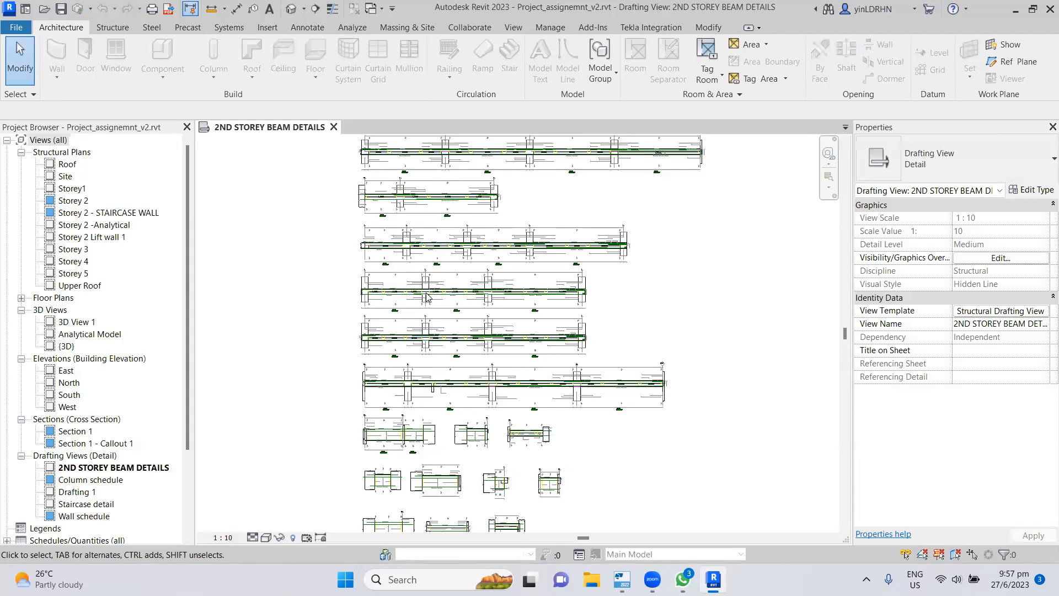
scroll(426, 297, "down", 1)
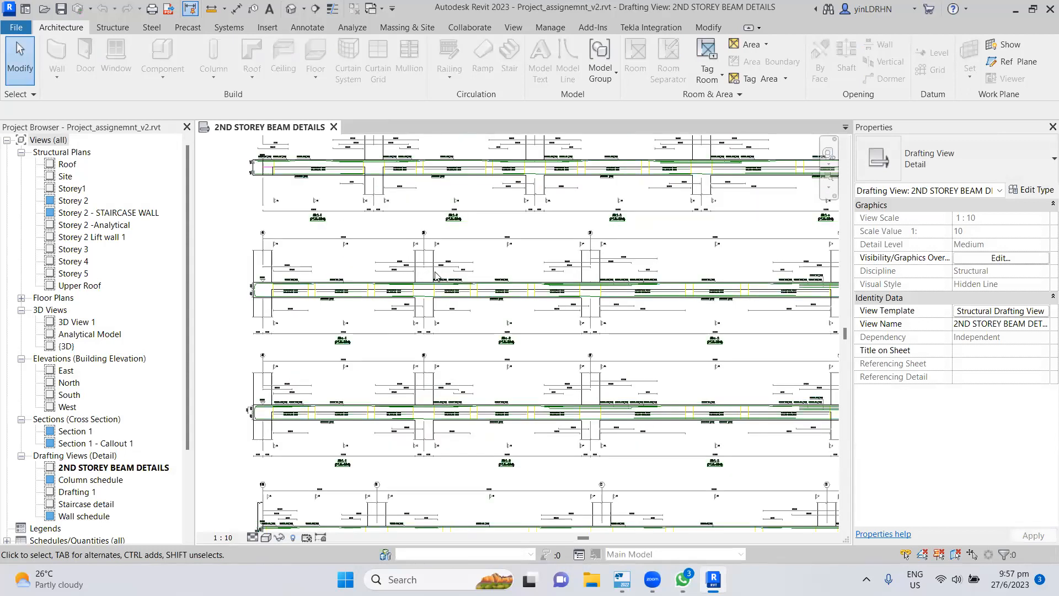
scroll(435, 275, "down", 1)
scroll(435, 274, "down", 1)
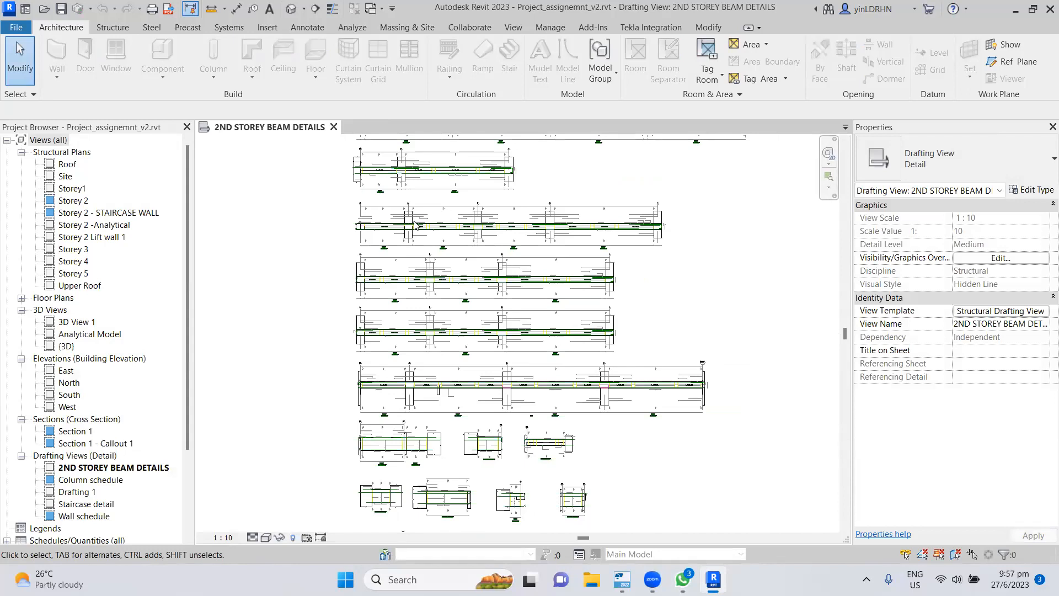
- Check the imported-category visibility and graphics overrides of the 2ND STOREY BEAM DETAILS drafting view without changing them
scroll(425, 177, "down", 2)
middle_click_drag(425, 157, 424, 262)
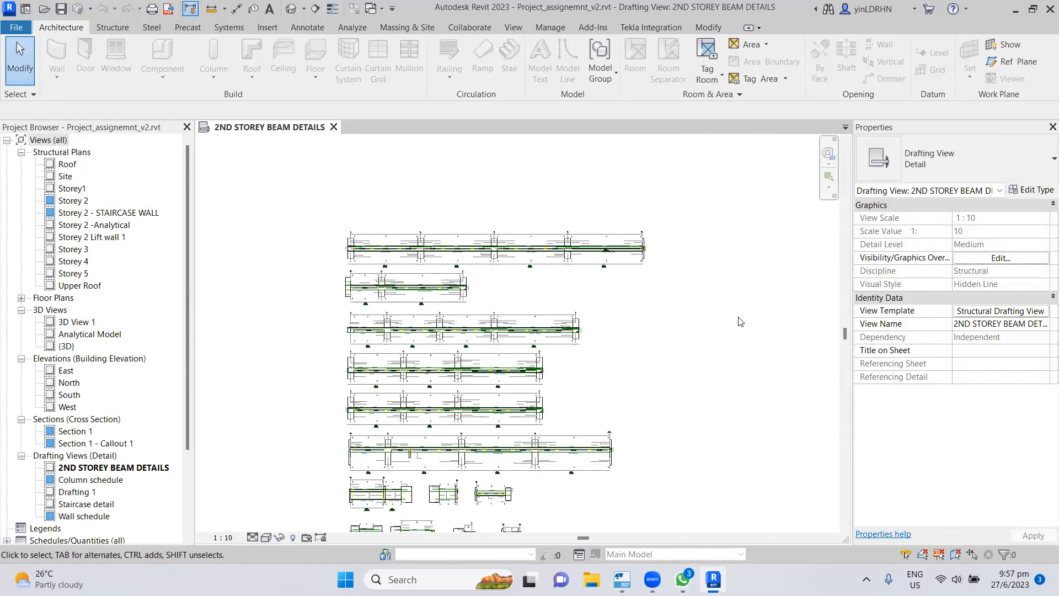
scroll(695, 286, "down", 1)
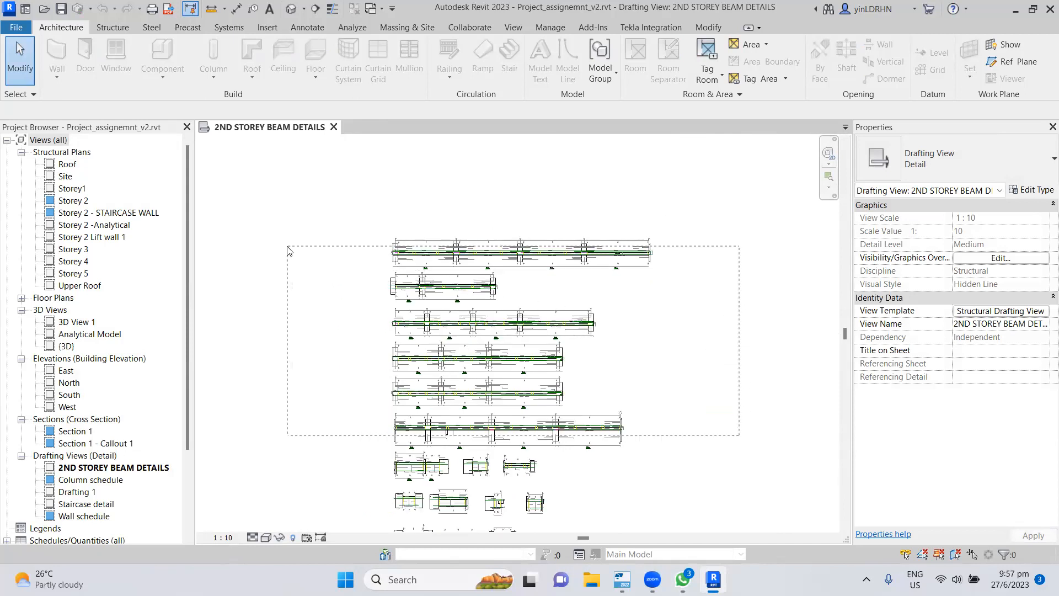
left_click_drag(301, 175, 697, 490)
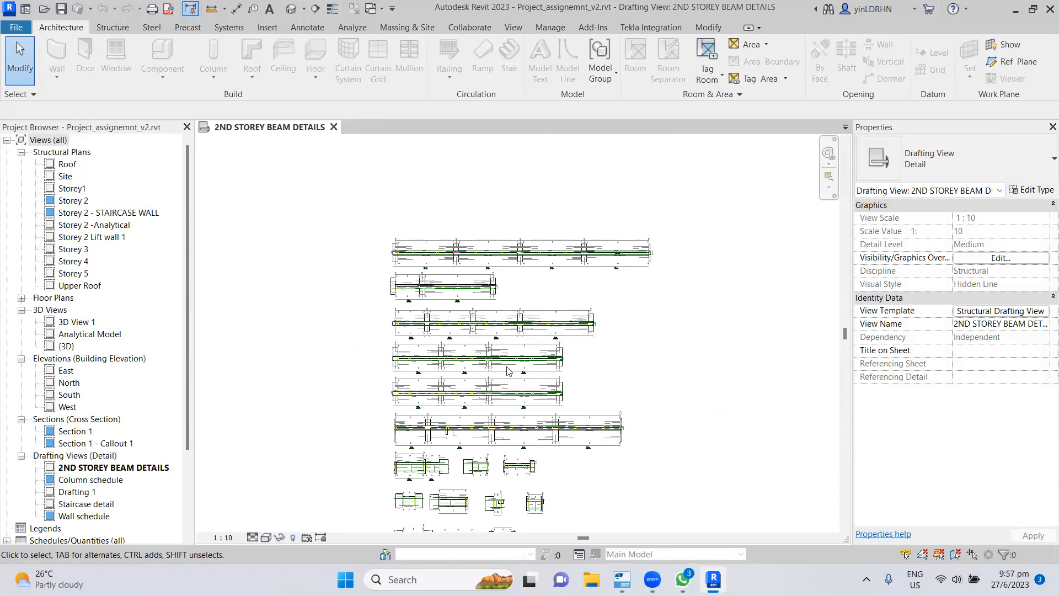
left_click(1001, 258)
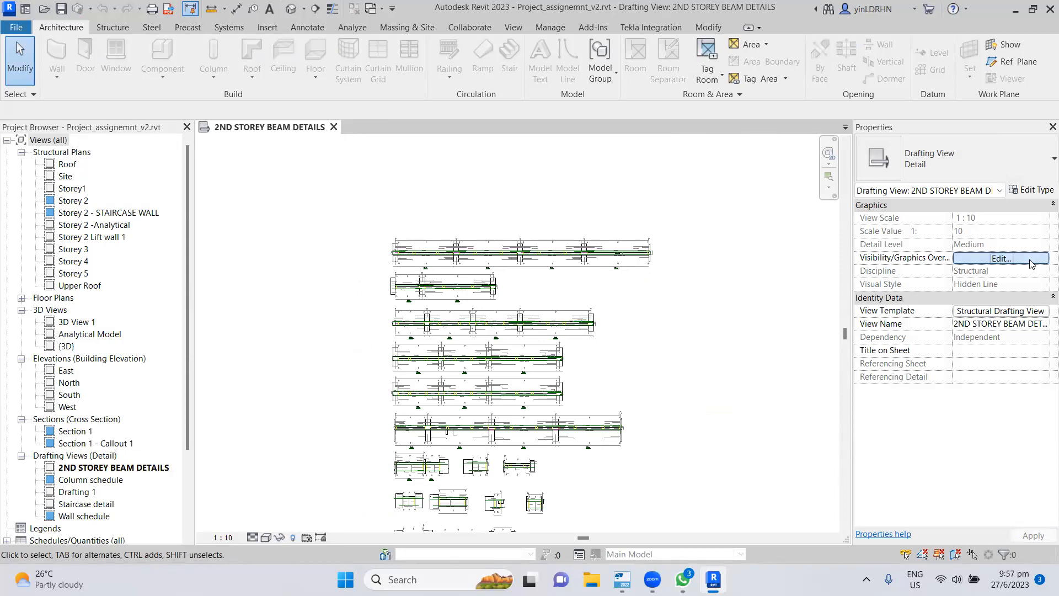
left_click(572, 72)
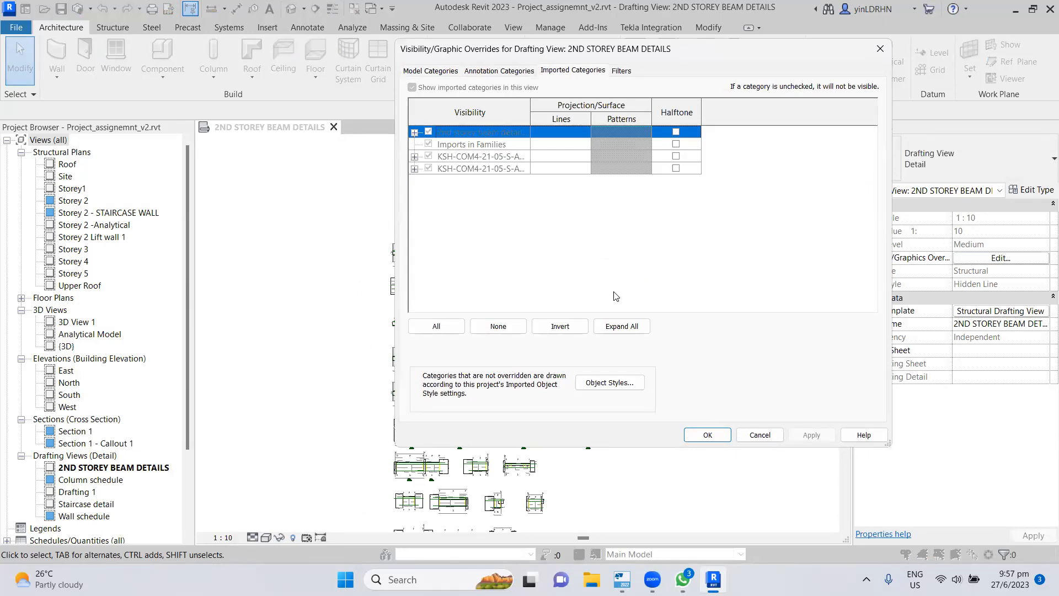
left_click(775, 435)
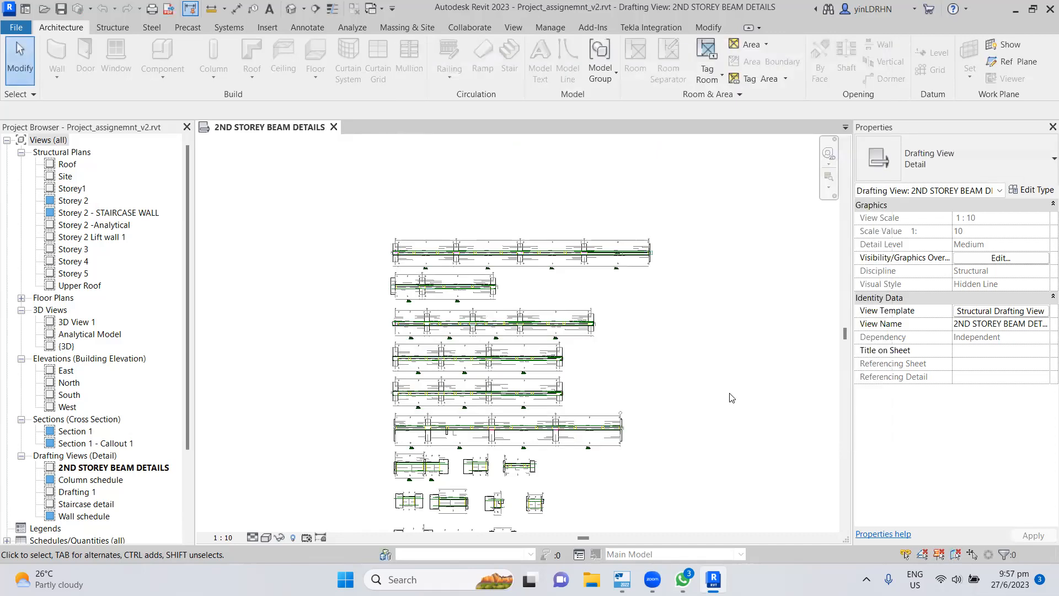
- Open the Column schedule drafting view and check the line graphics override options for its imported concrete column schedule drawing
left_click(54, 470)
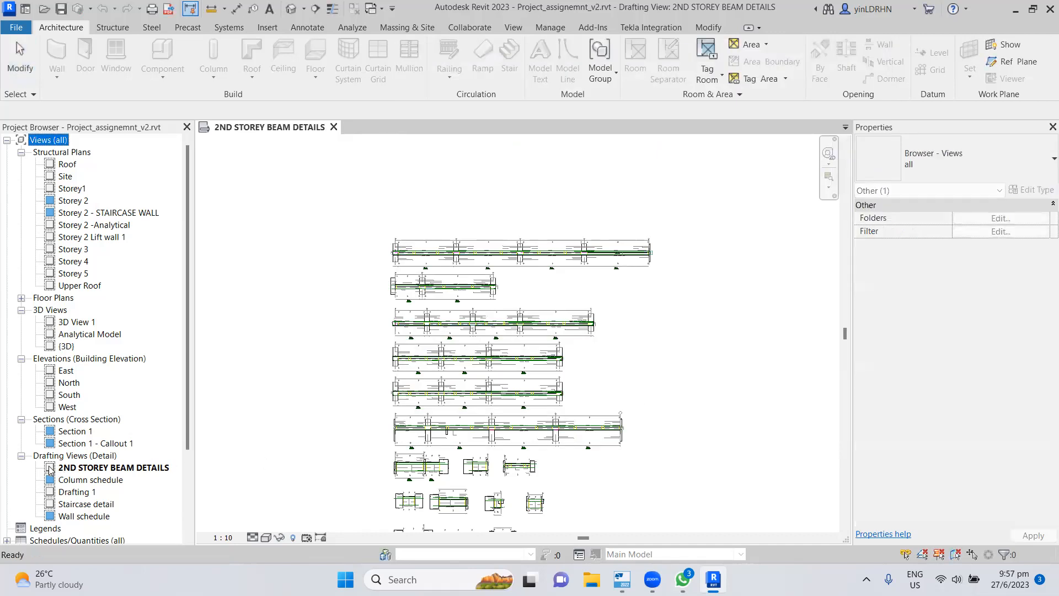
left_click(89, 483)
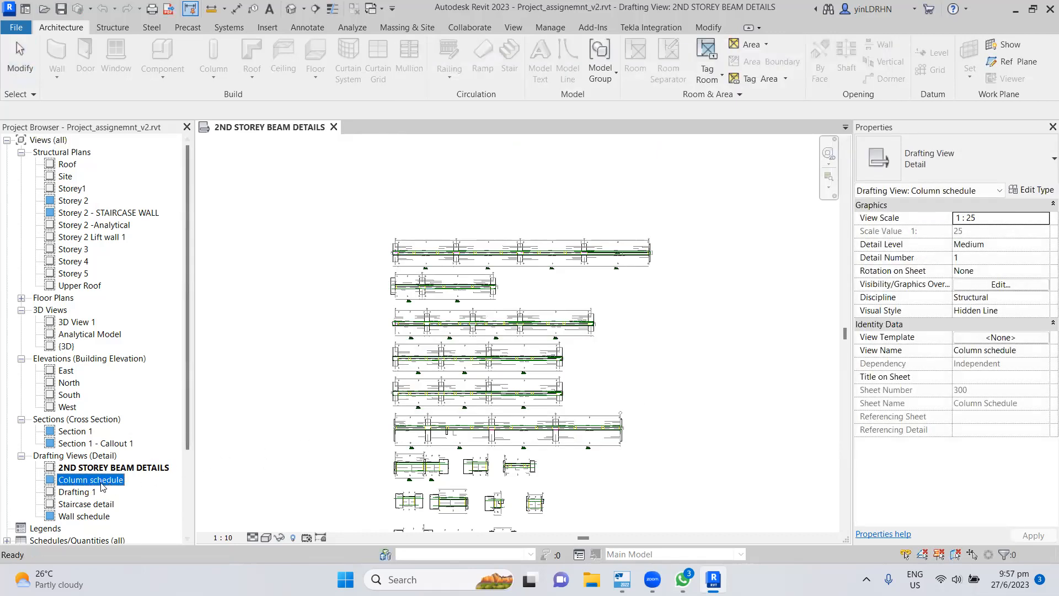
double_click(100, 484)
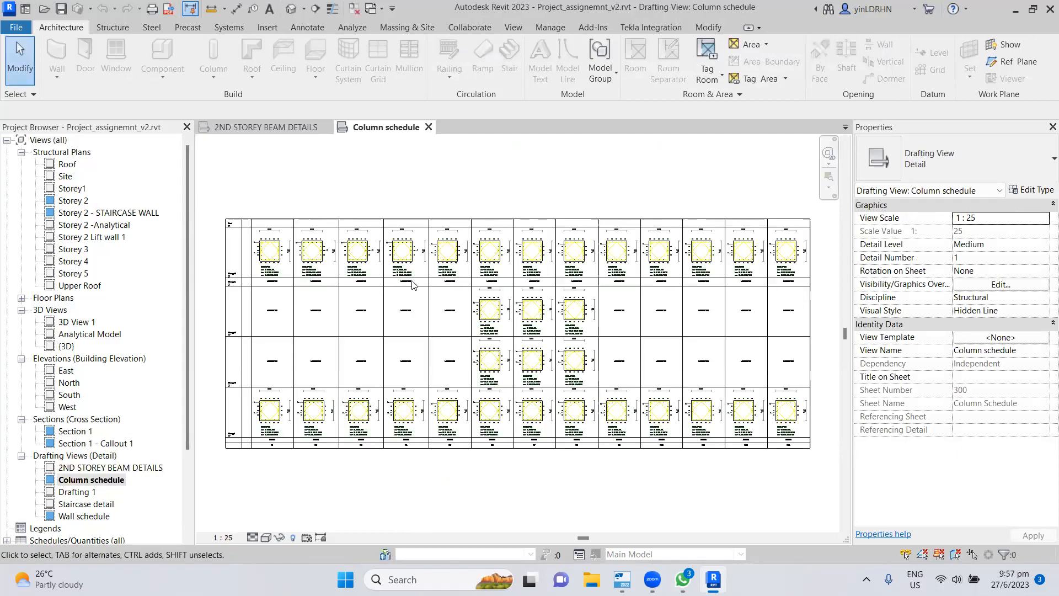
scroll(412, 341, "down", 1)
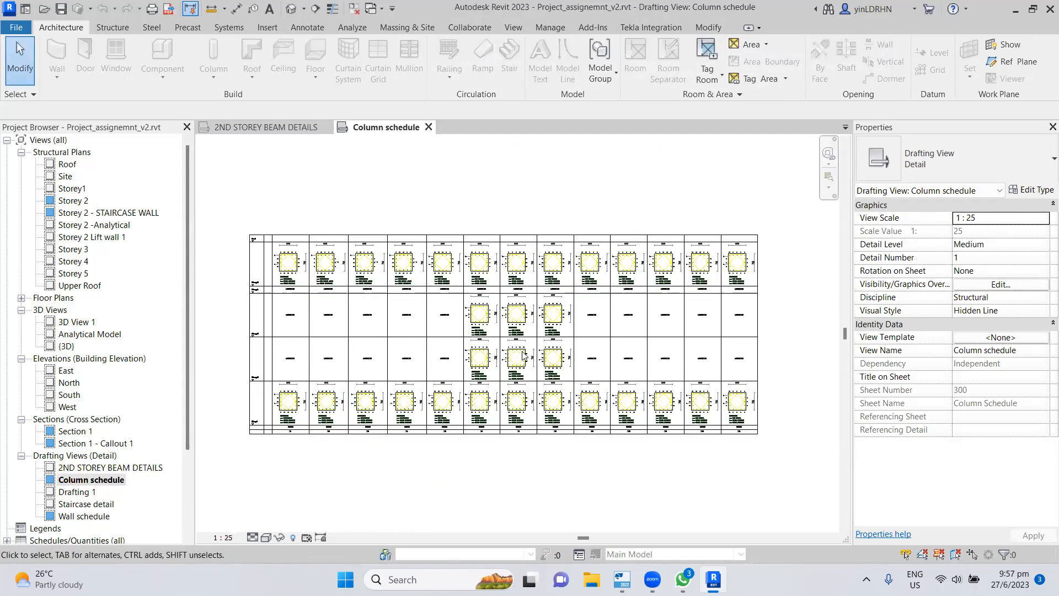
left_click(1001, 284)
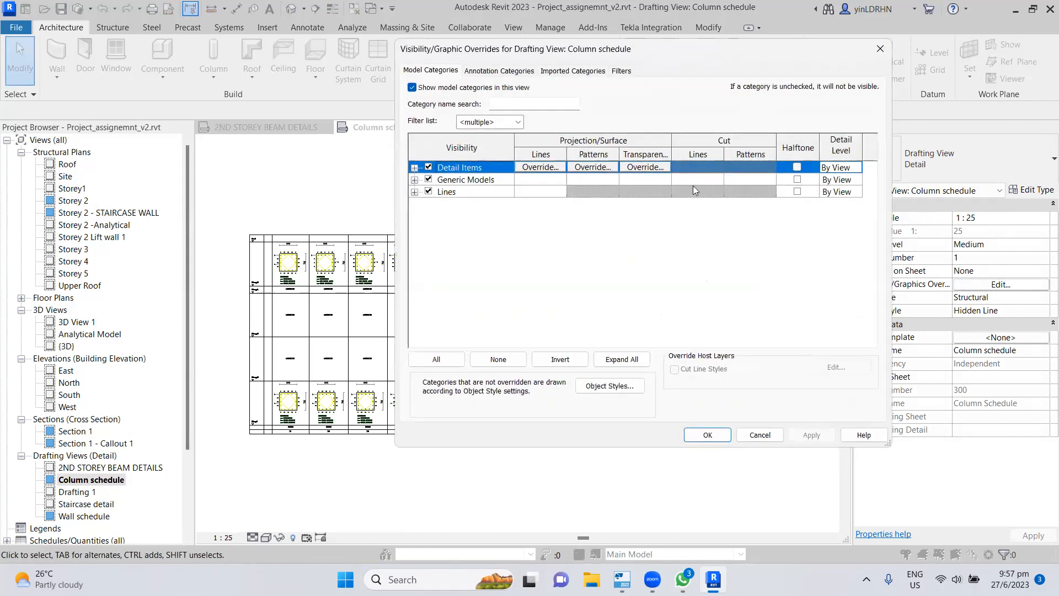
left_click(577, 73)
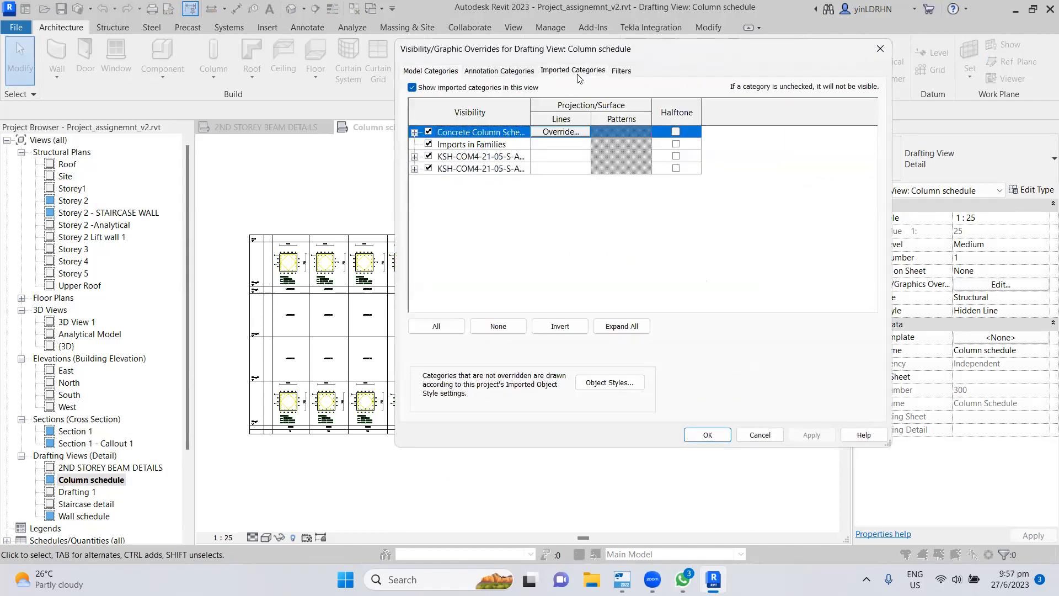
left_click(582, 137)
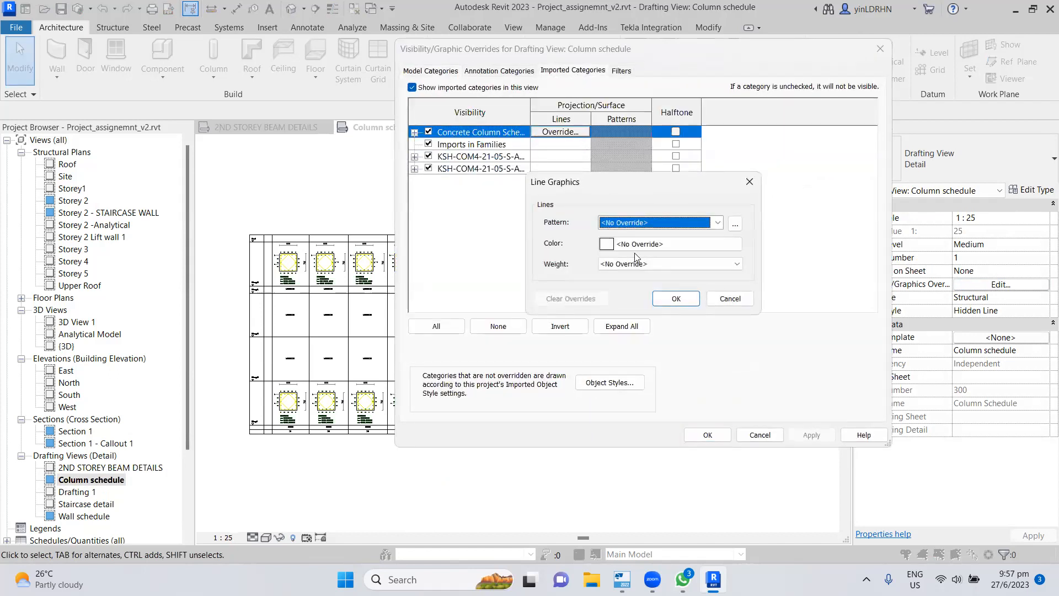
left_click(729, 298)
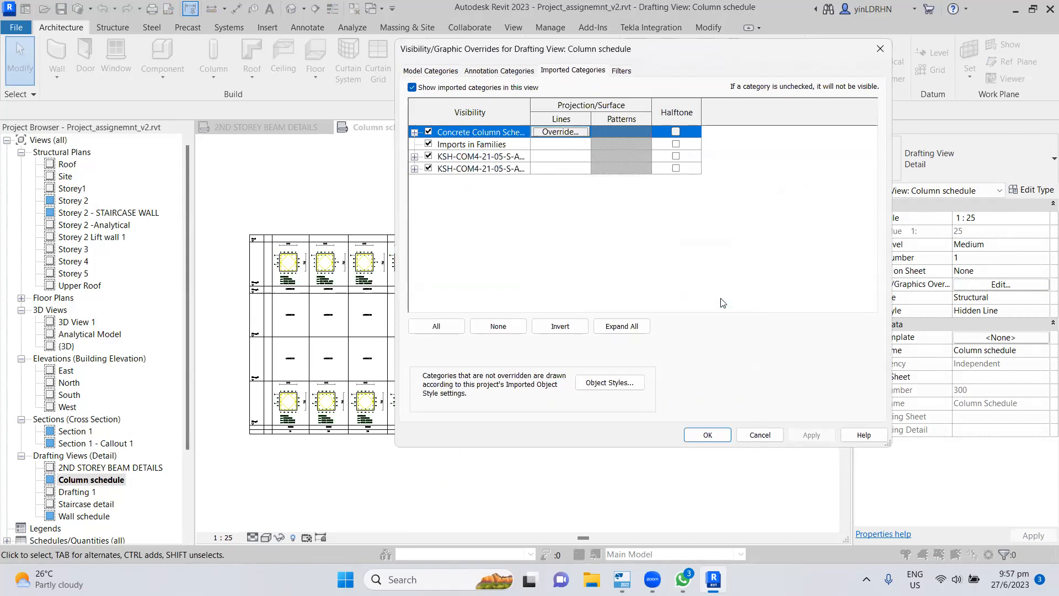
left_click(717, 435)
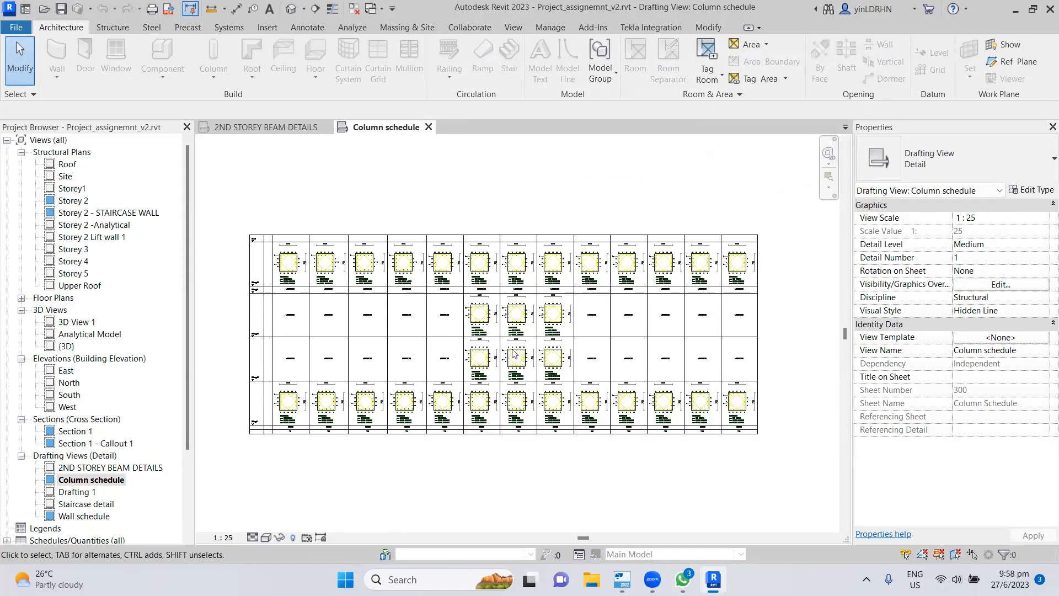
- Inspect the column cross-sections and their reinforcement notes in the Column schedule view
scroll(462, 448, "up", 2)
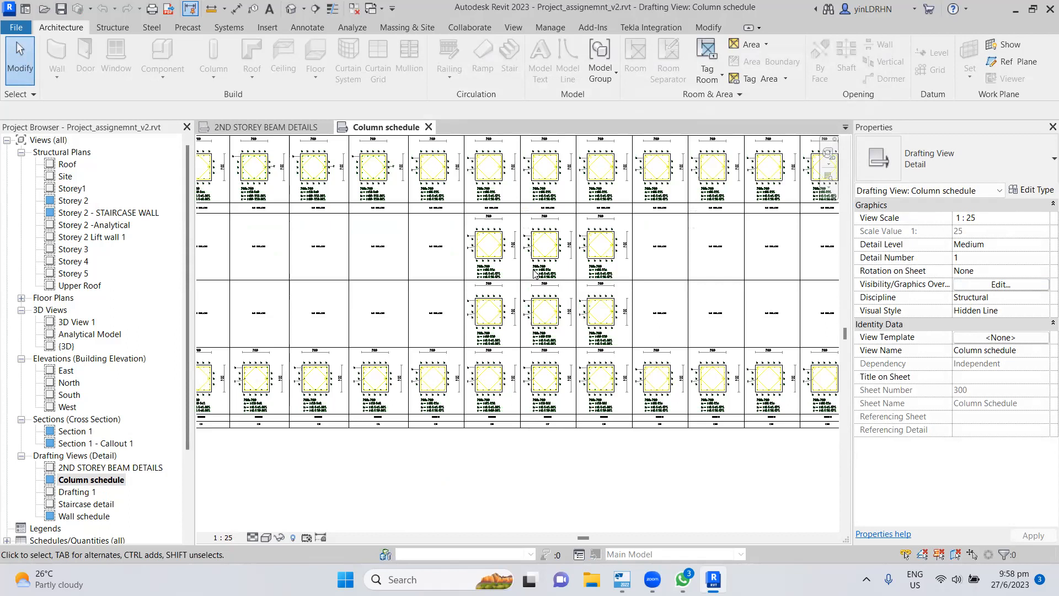
scroll(513, 268, "up", 2)
scroll(509, 264, "up", 4)
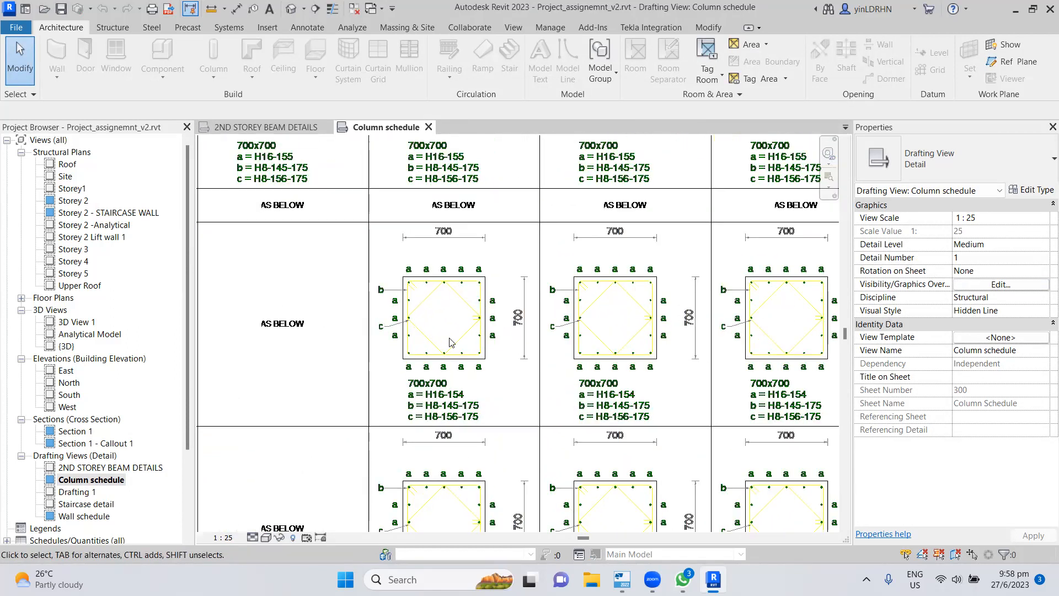
scroll(461, 343, "down", 5)
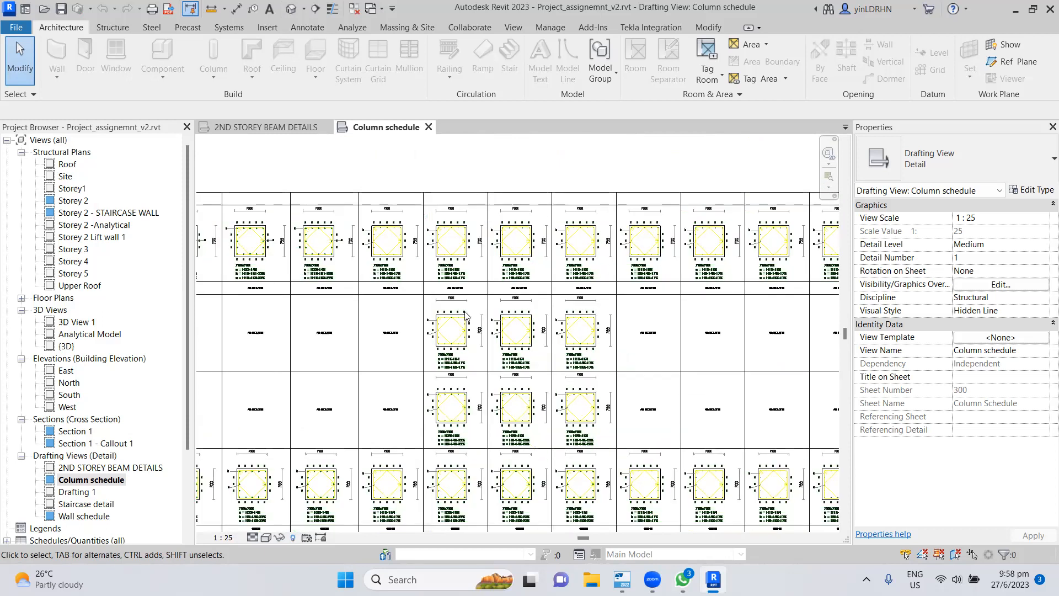
scroll(517, 291, "down", 2)
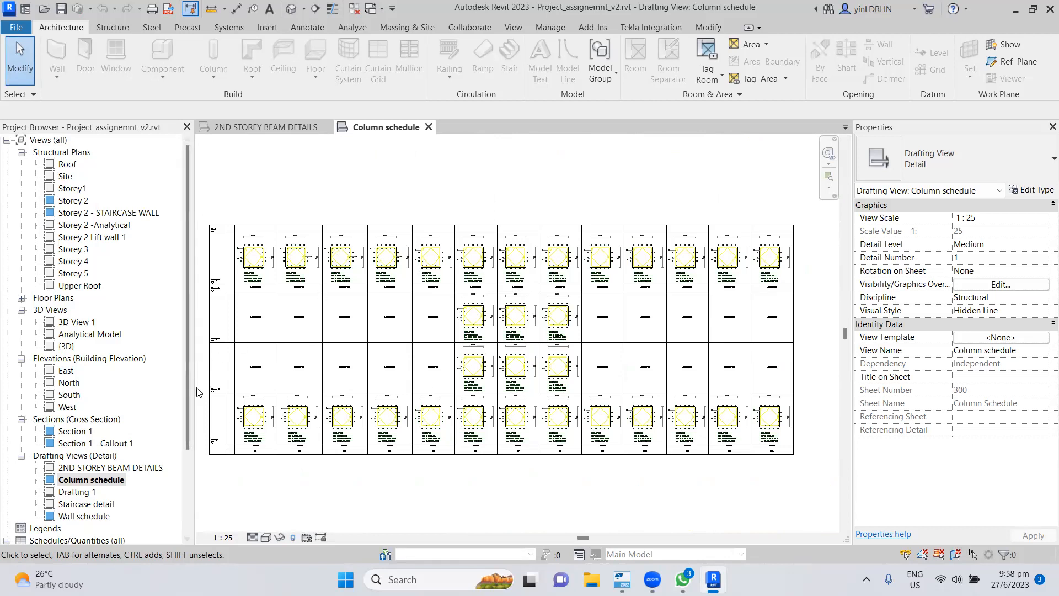
- Review the properties of the 2ND STOREY LAYOUT PLAN, Column Schedule and Wall schedule sheets
scroll(185, 389, "down", 3)
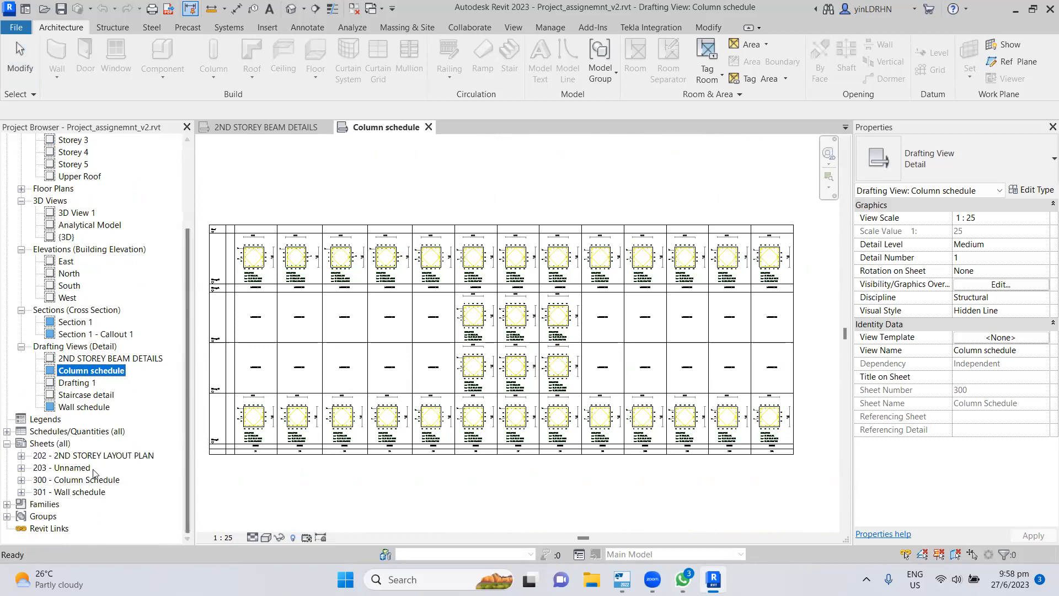
left_click(104, 458)
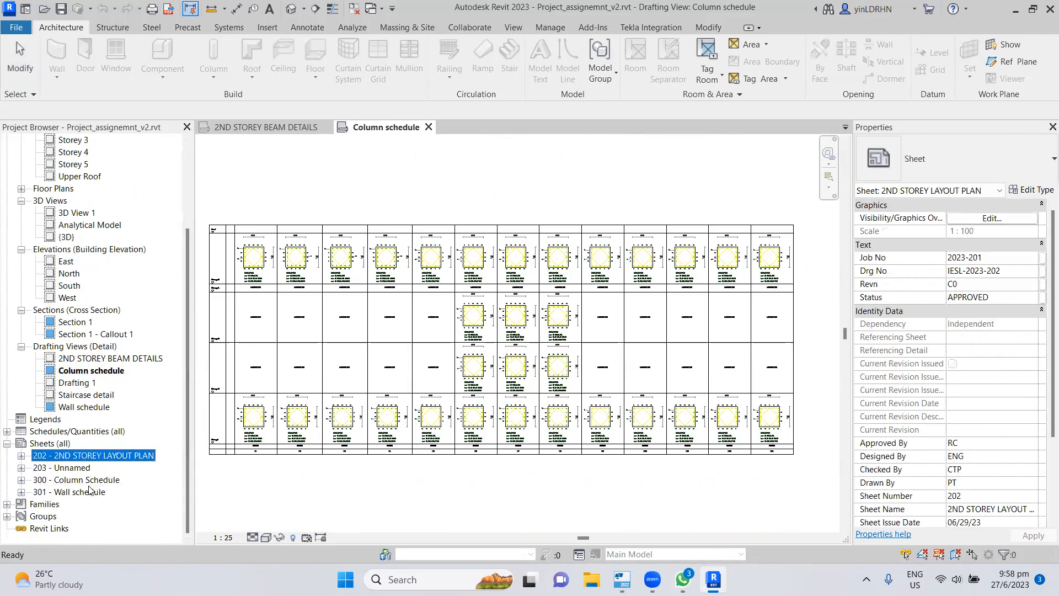
left_click(72, 480)
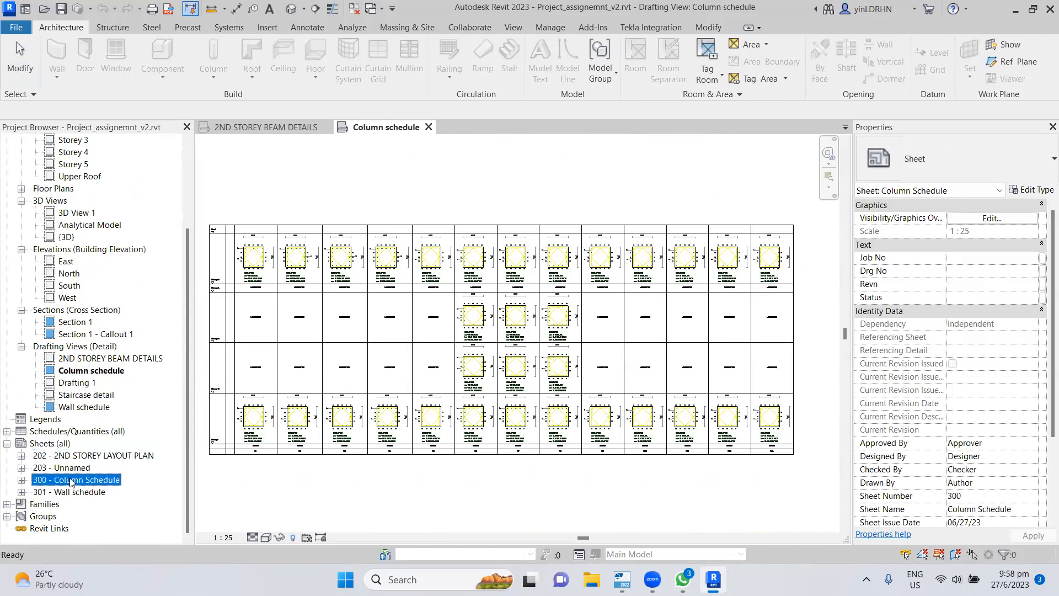
left_click(73, 491)
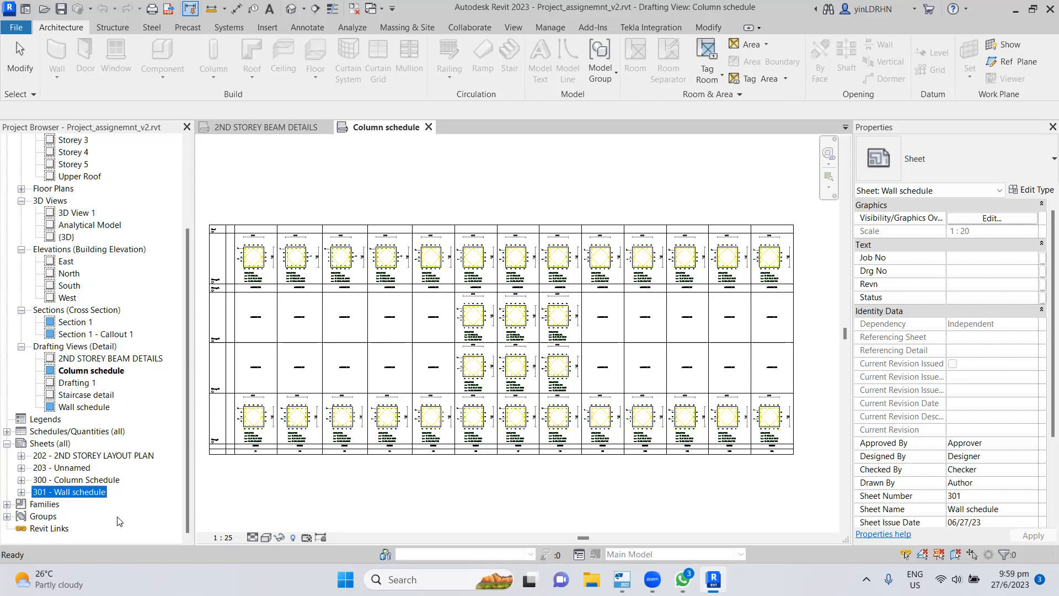
- Create a new Structural Columns schedule, limiting the category filter to Structure and keeping the name Structural Column Schedule
left_click(7, 432)
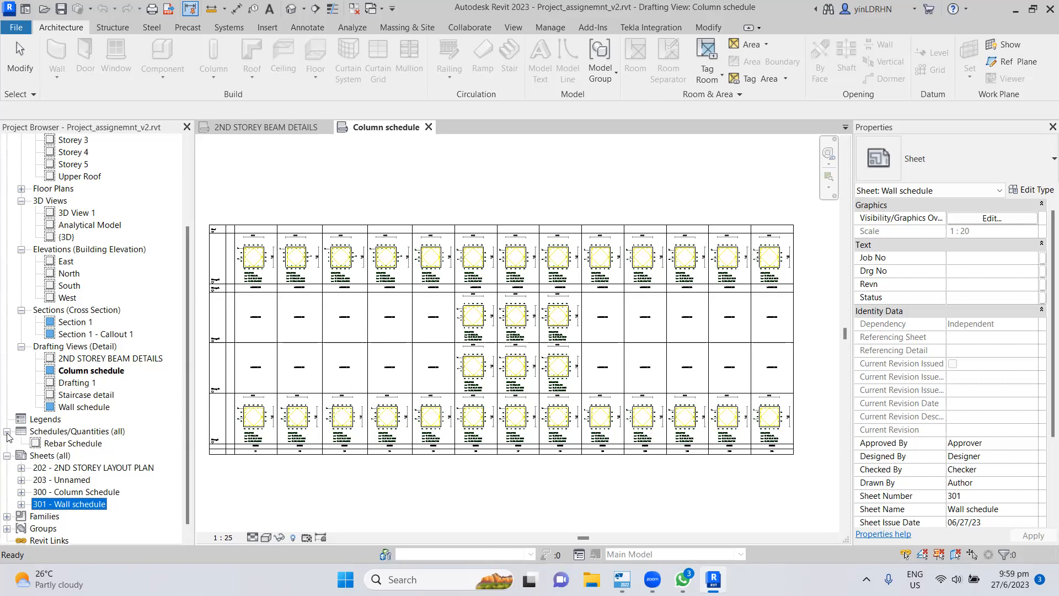
left_click(63, 433)
right_click(63, 433)
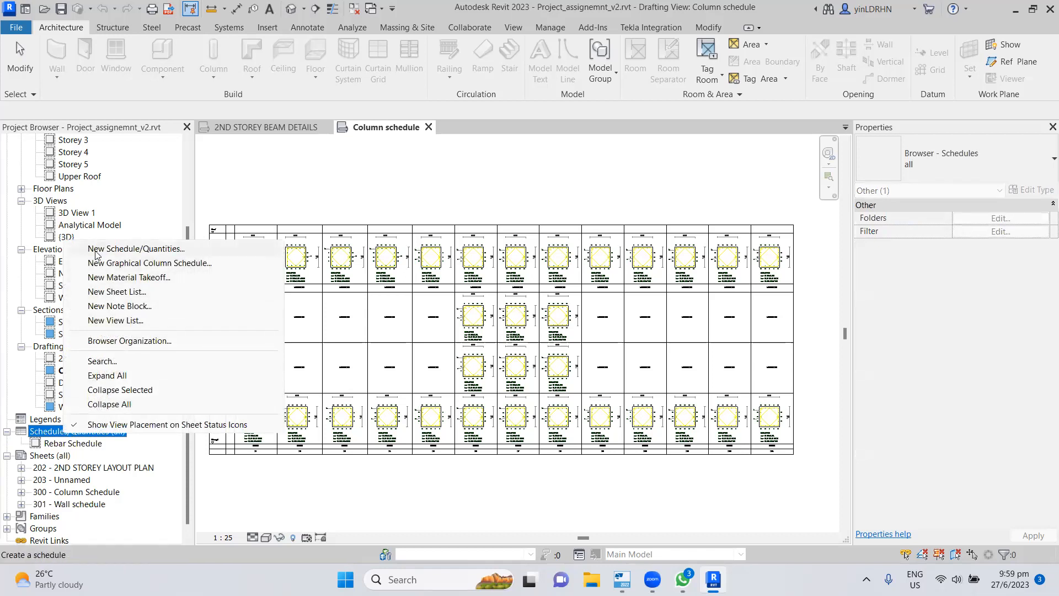
left_click(117, 254)
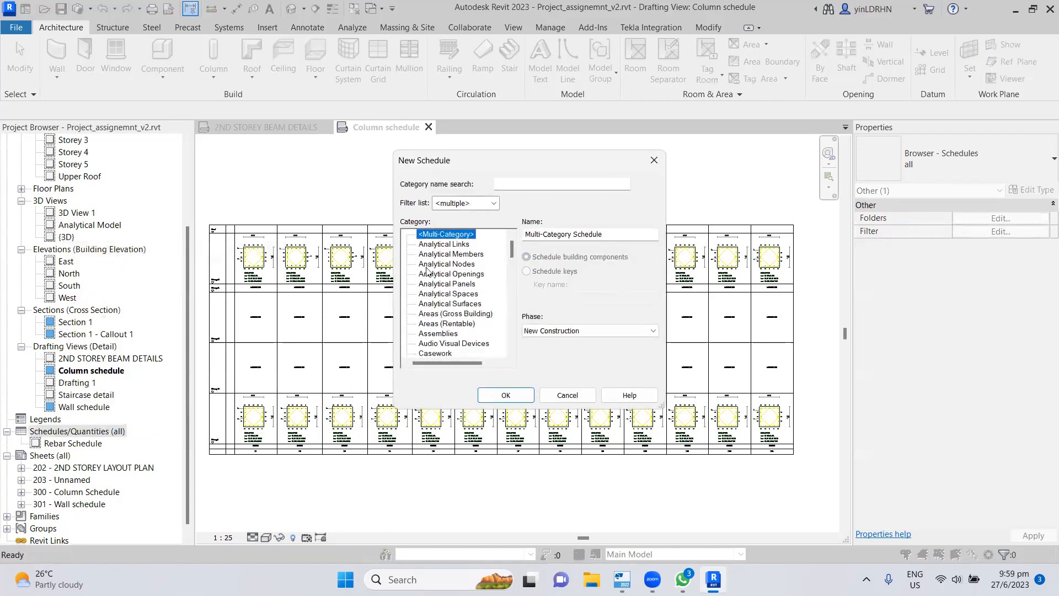
left_click(479, 209)
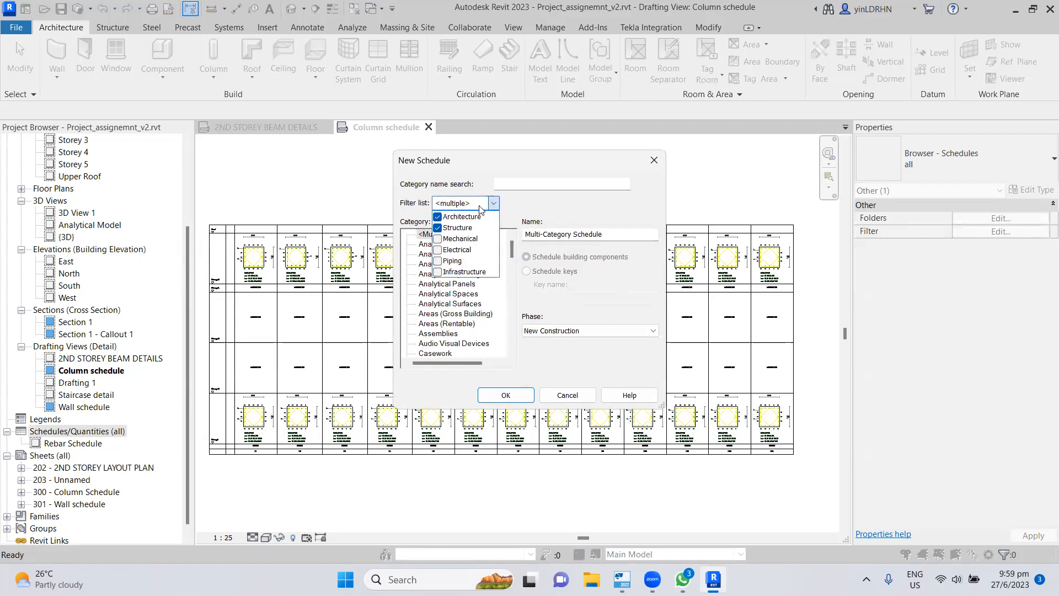
left_click(438, 217)
left_click(504, 245)
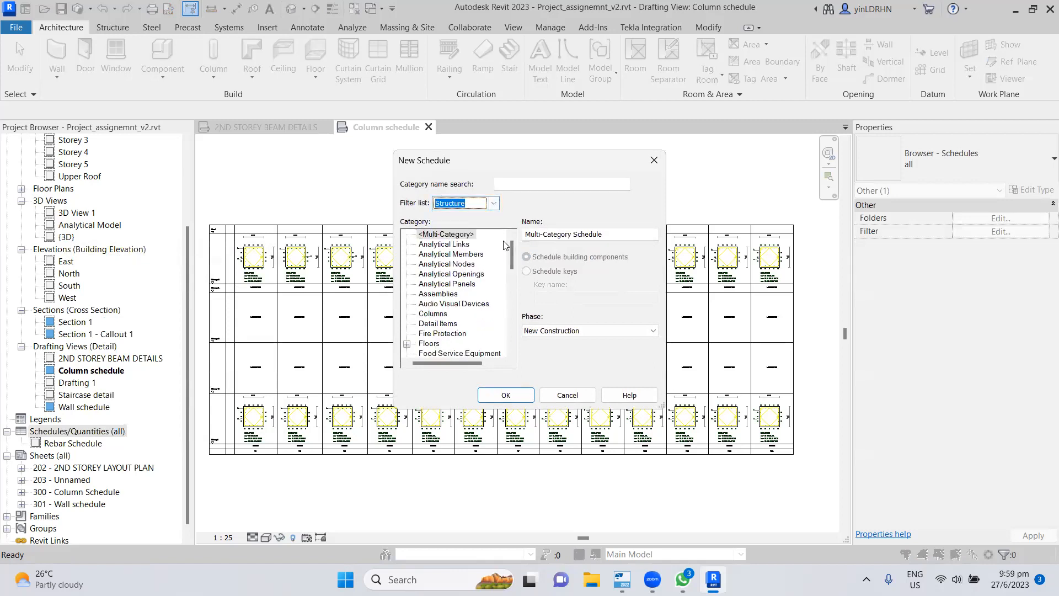
left_click_drag(511, 254, 512, 316)
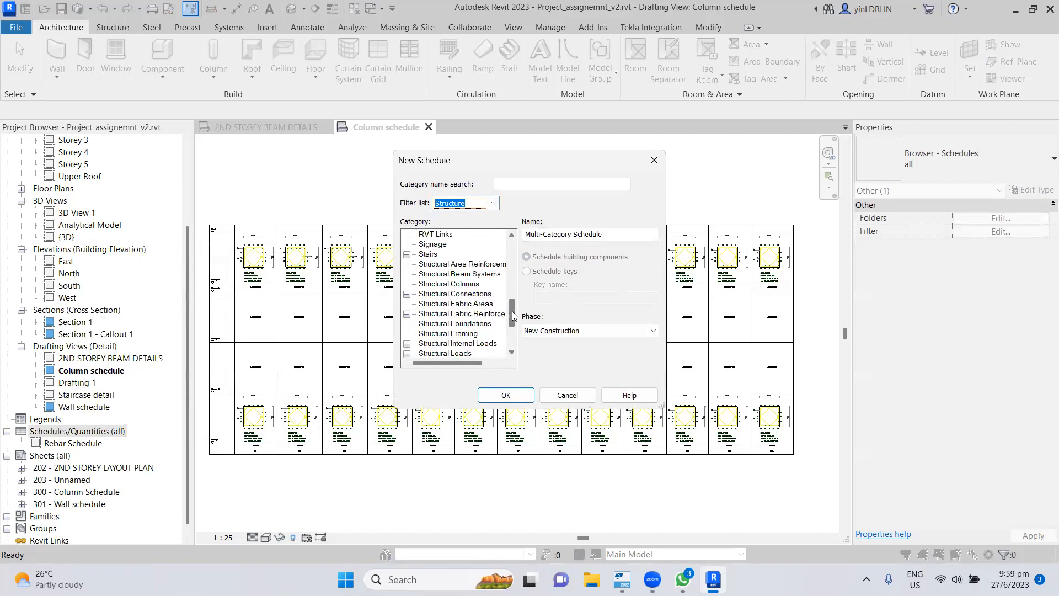
left_click(466, 285)
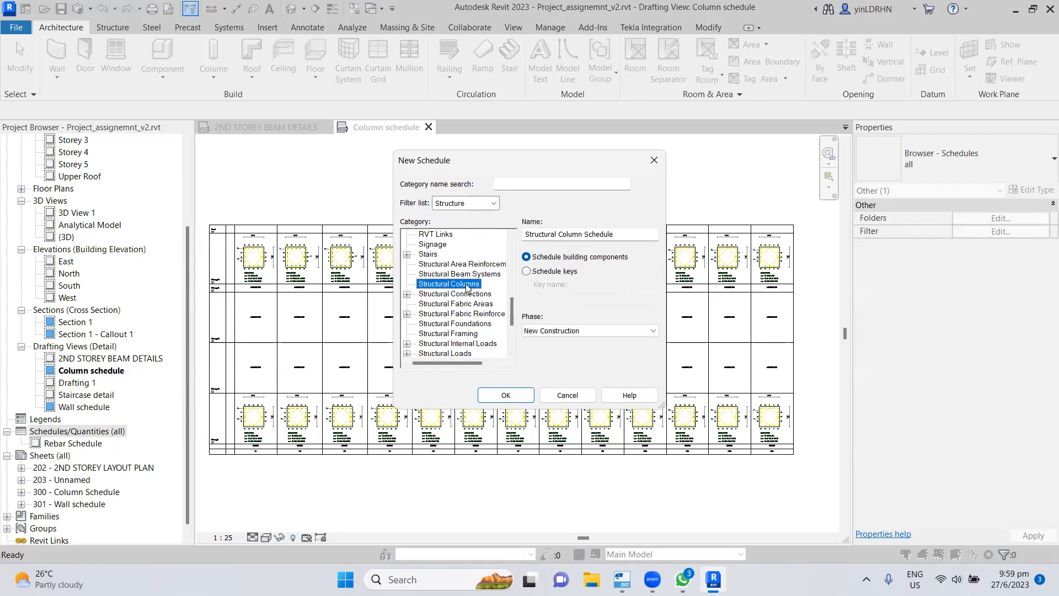
left_click(499, 397)
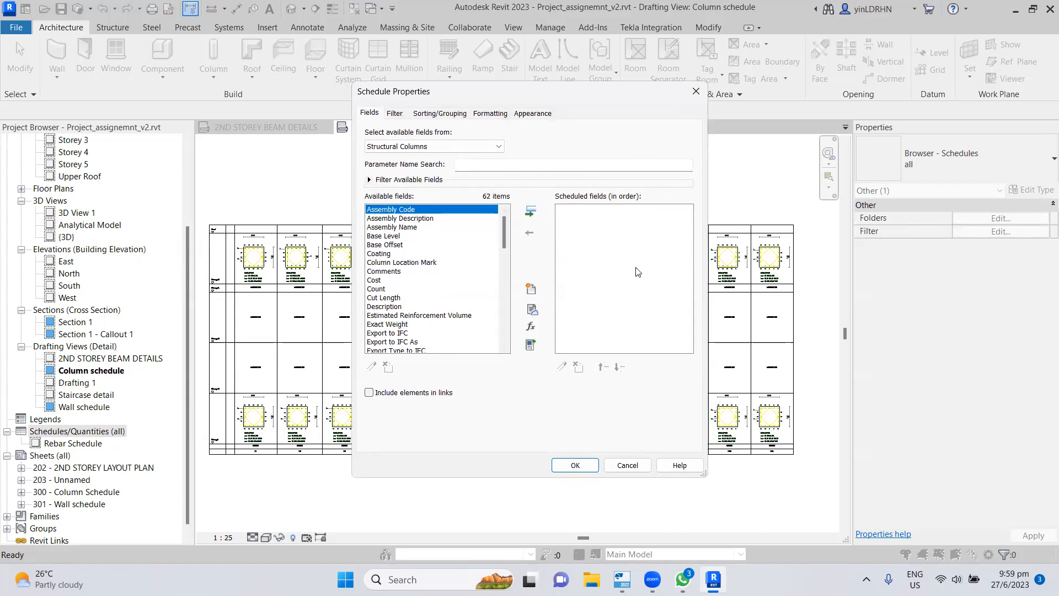
- Add the fields Base Level, Cost, Count, Mark, Type and Volume to the structural column schedule
left_click(378, 237)
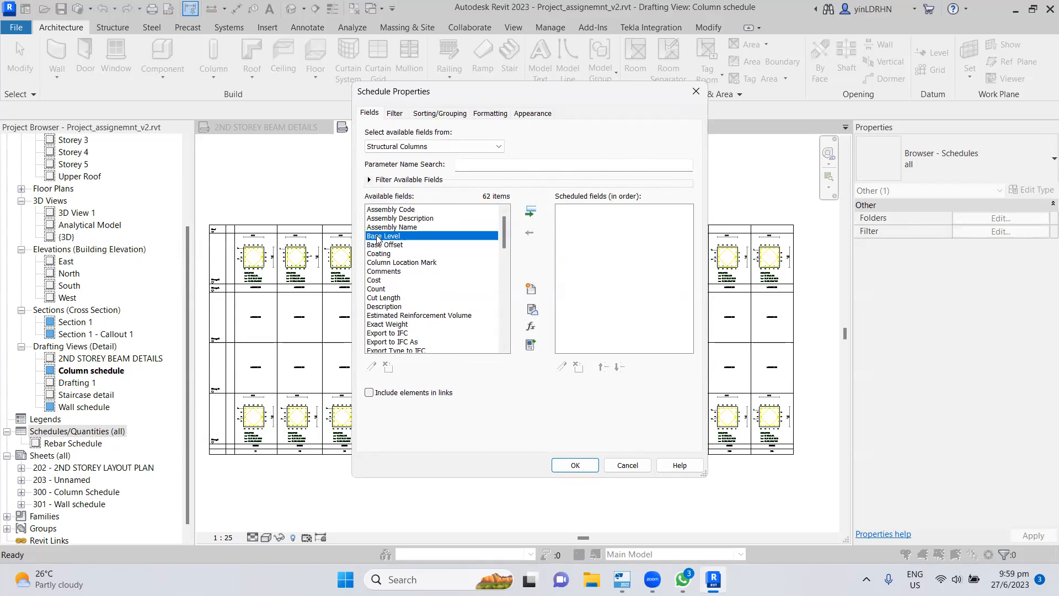
double_click(378, 237)
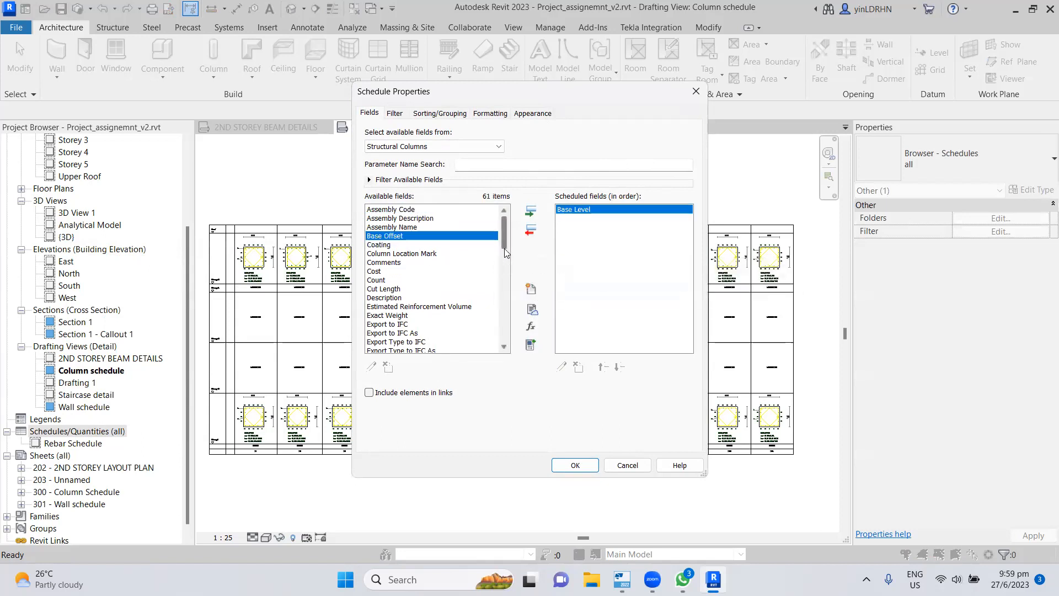
double_click(378, 271)
double_click(378, 272)
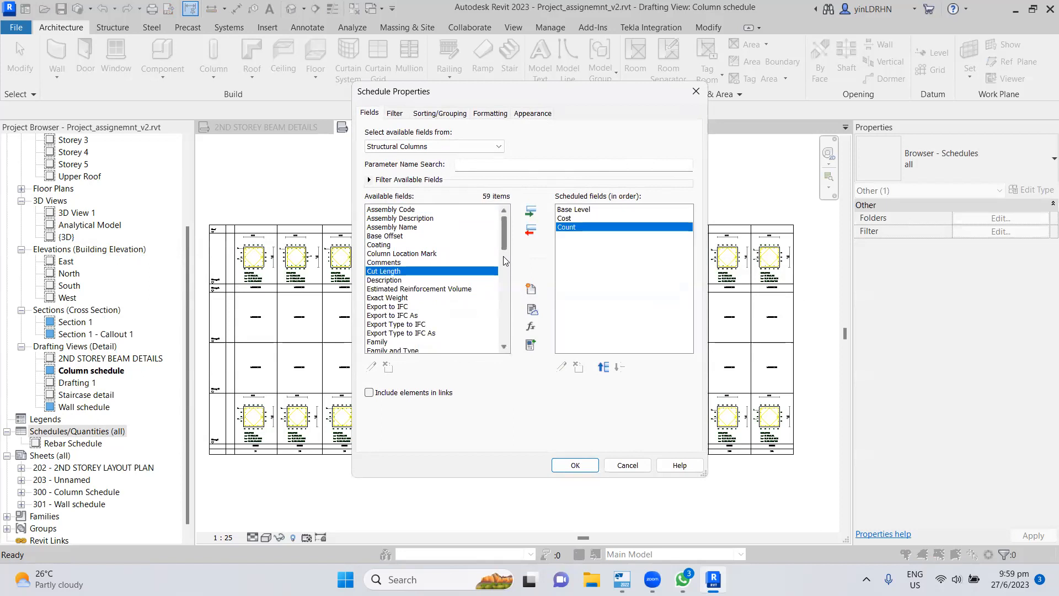
left_click_drag(503, 251, 507, 267)
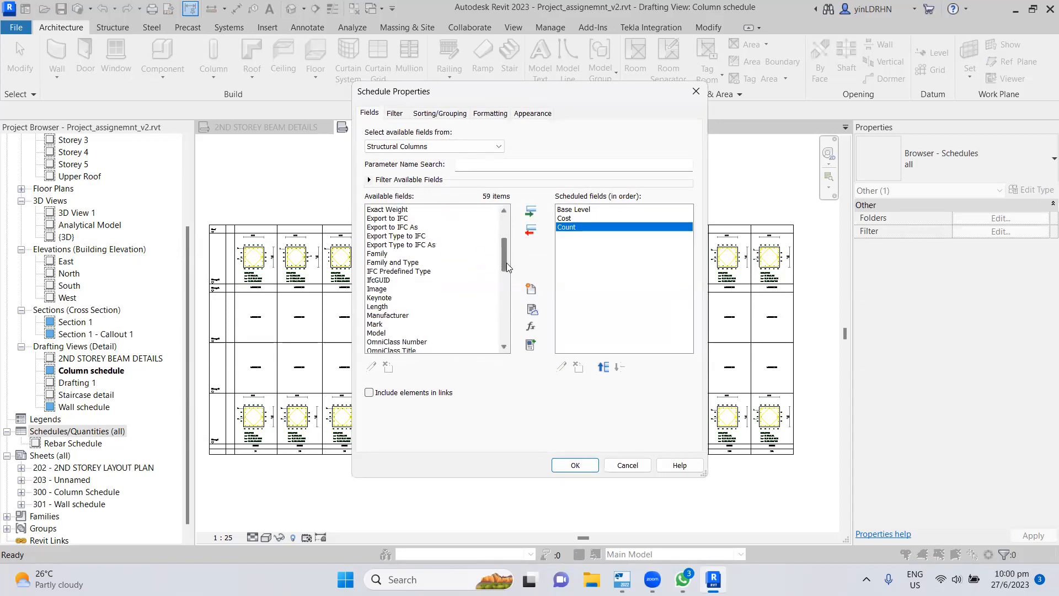
double_click(375, 324)
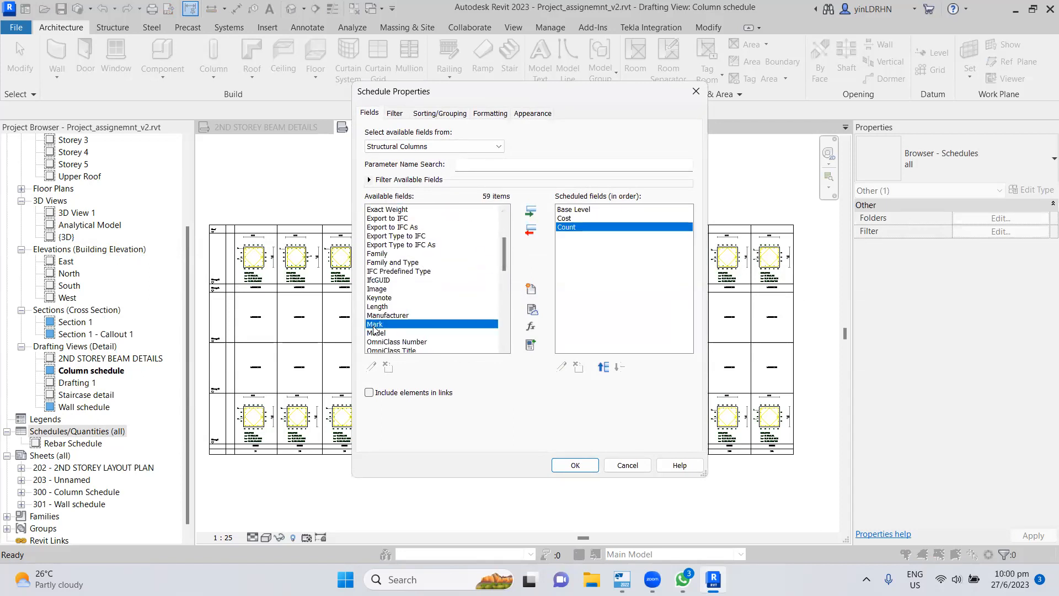
left_click_drag(502, 266, 507, 334)
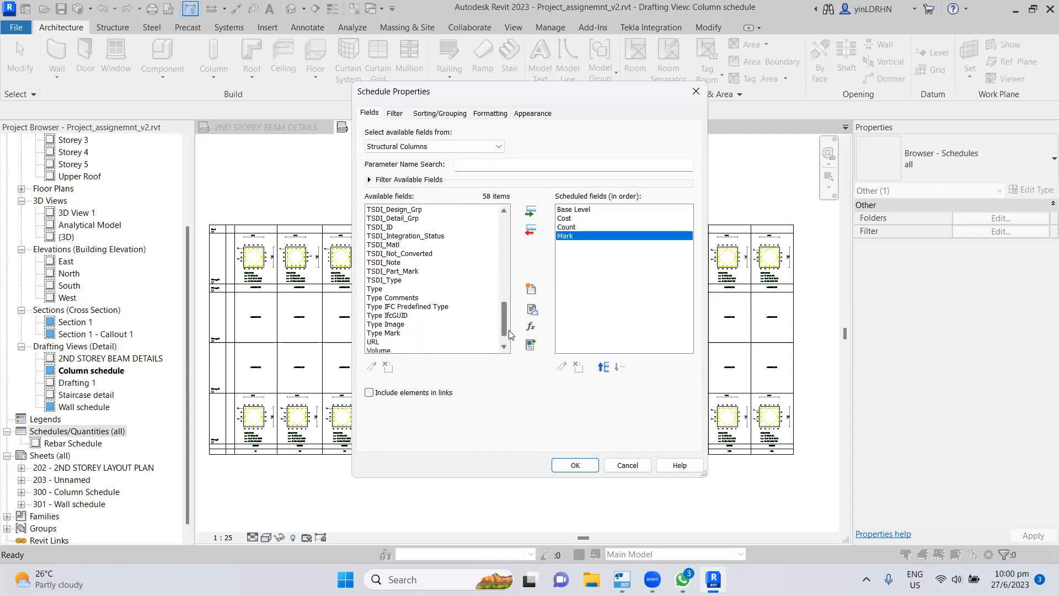
double_click(380, 288)
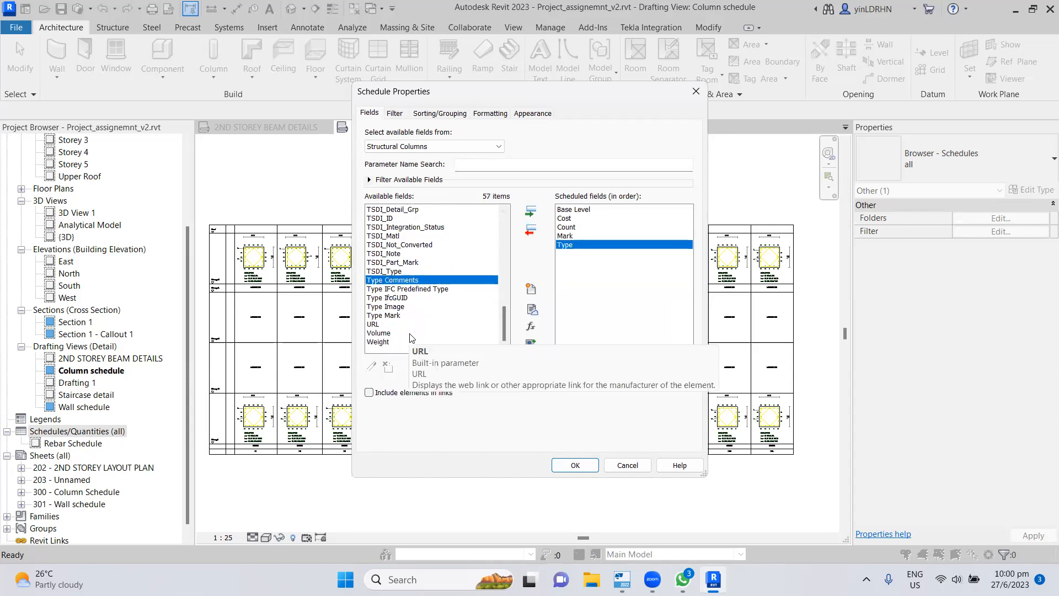
double_click(405, 342)
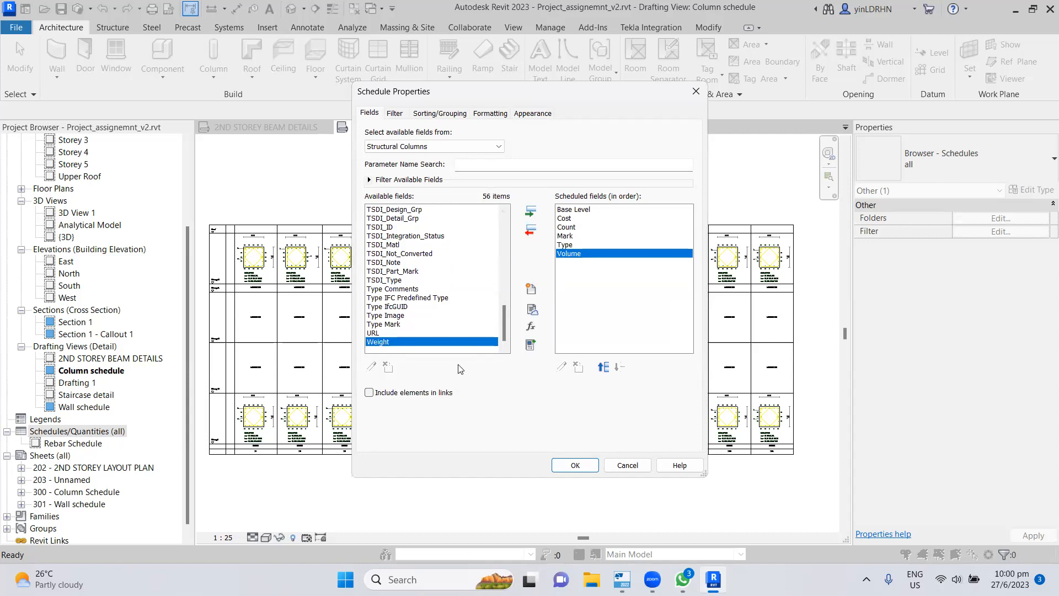
- Reorder the scheduled fields to Base Level, Mark, Type, Count, Volume, Cost and create the schedule
left_click(579, 219)
left_click(617, 368)
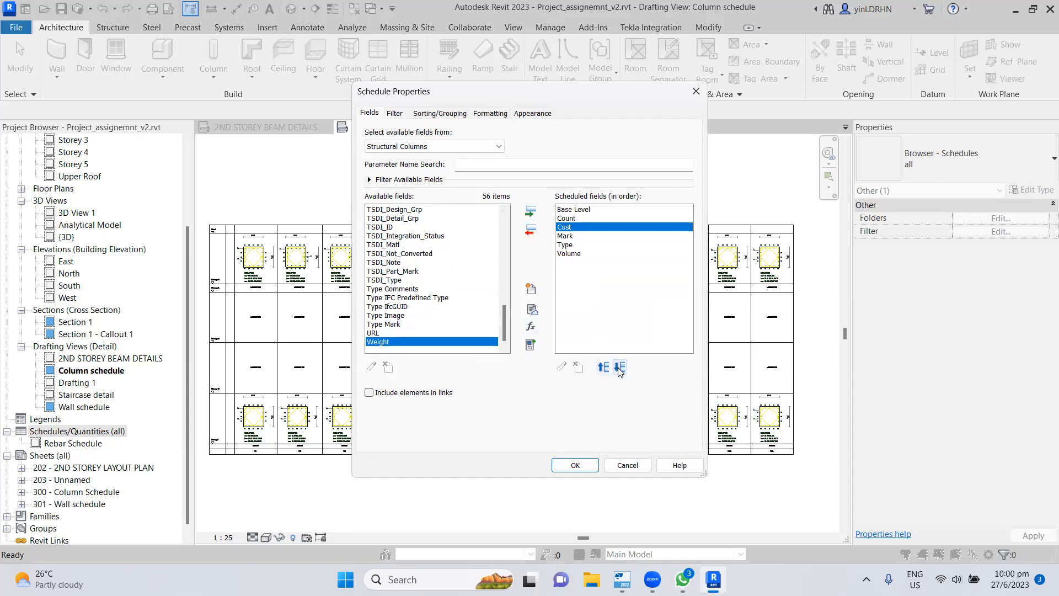
left_click(618, 368)
left_click(618, 367)
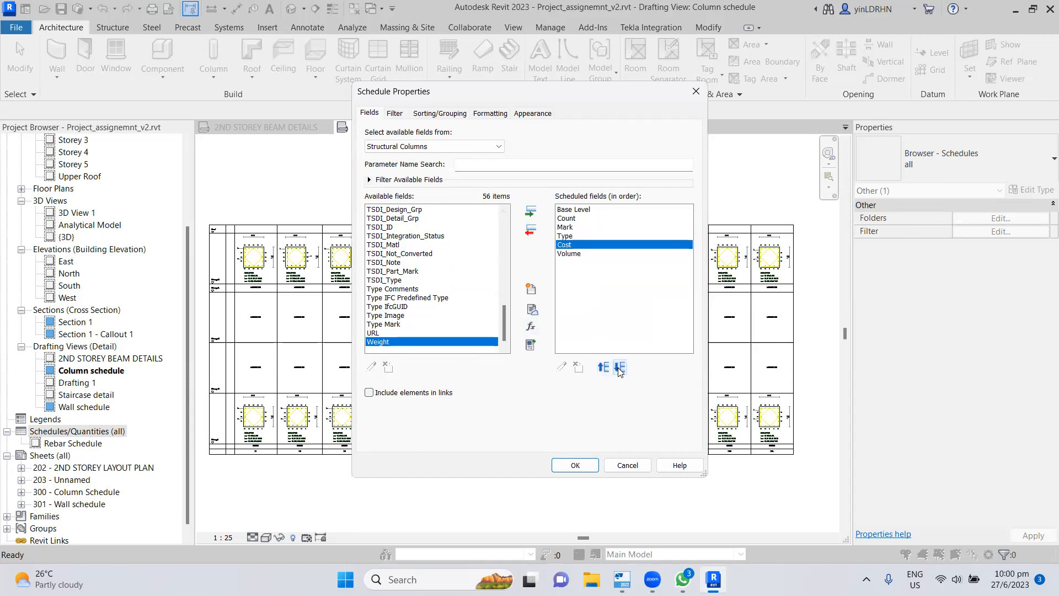
left_click(618, 367)
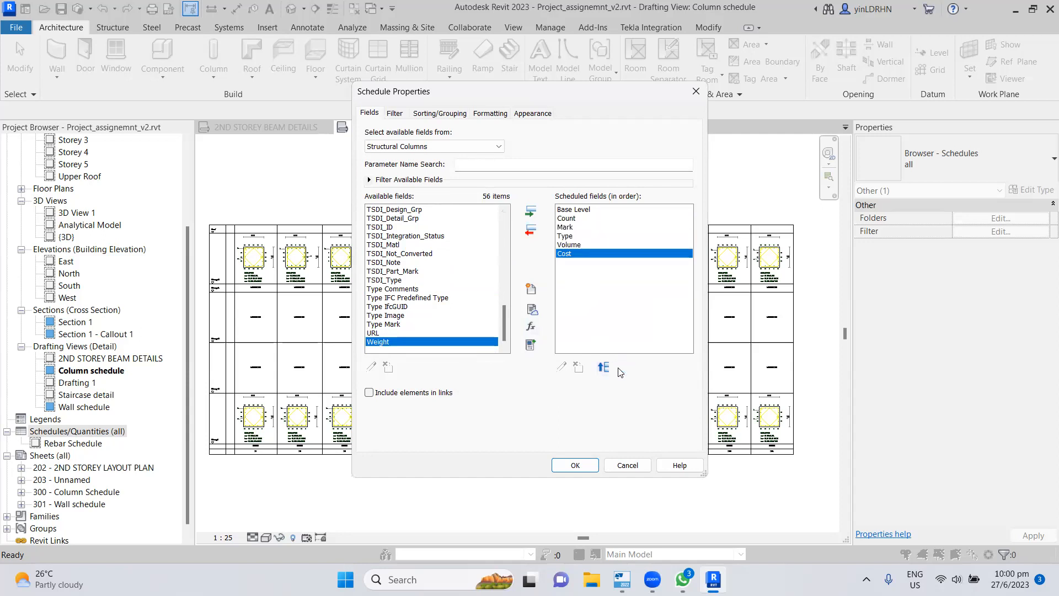
left_click(571, 229)
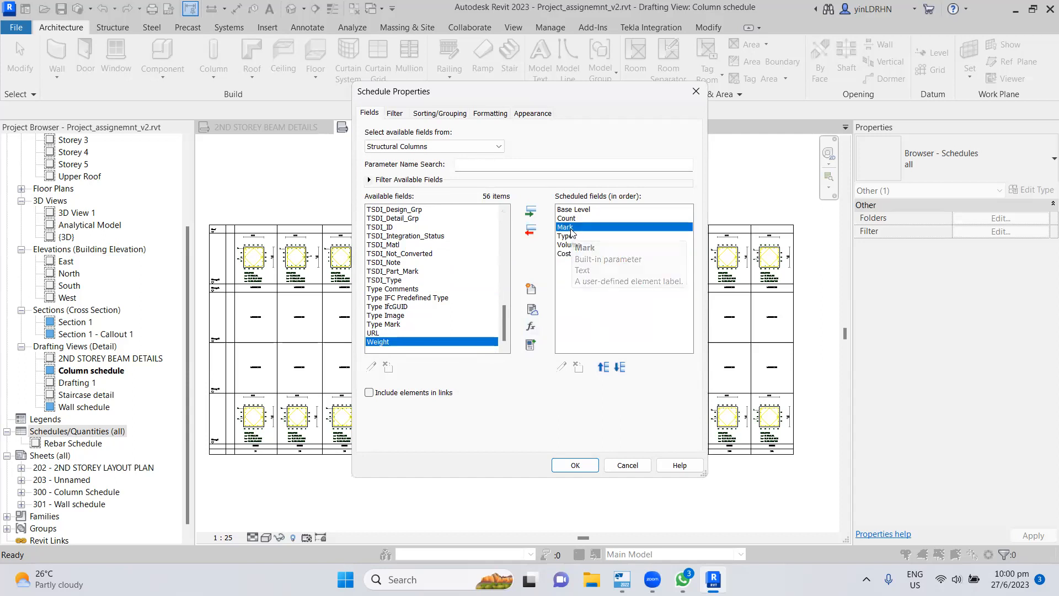
left_click(607, 368)
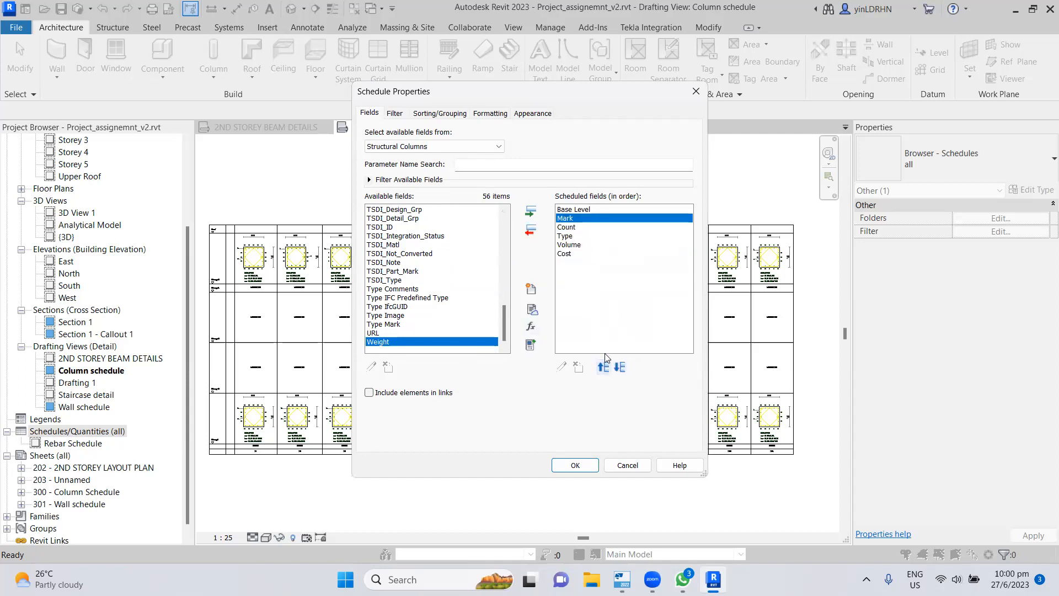
left_click(574, 238)
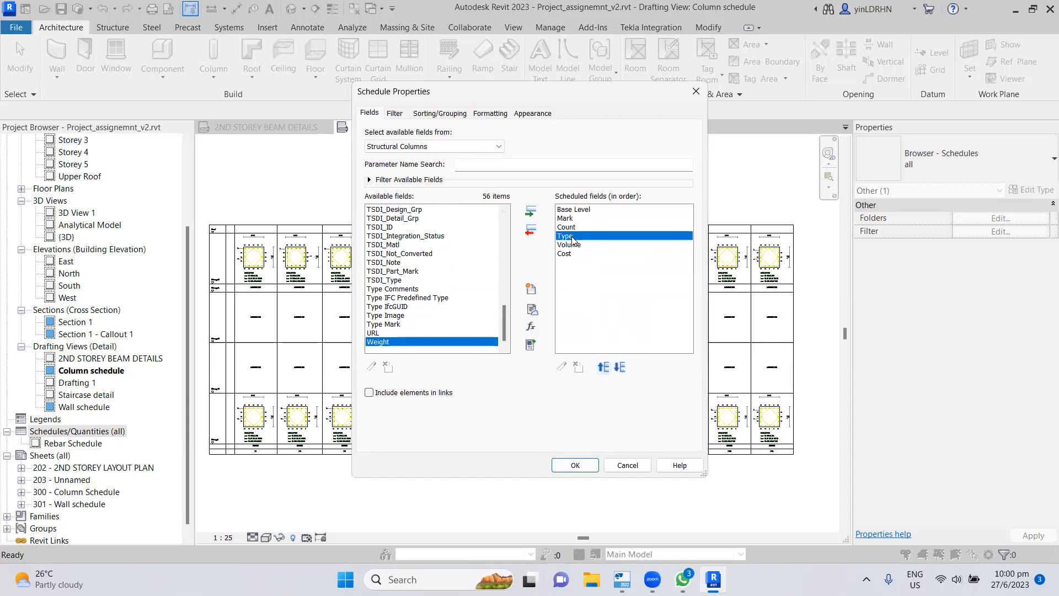
left_click(604, 368)
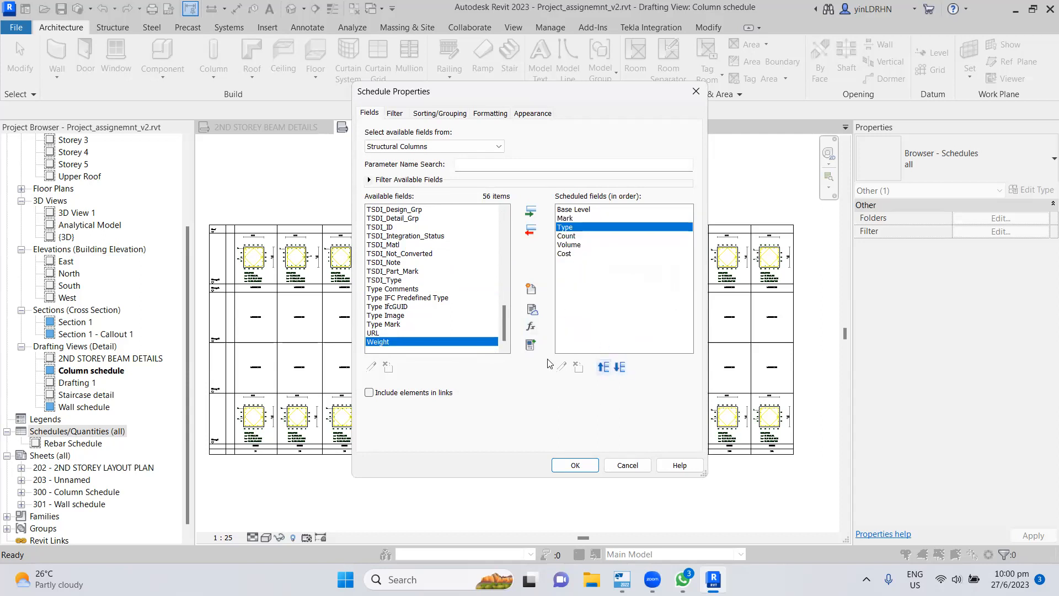
left_click(588, 467)
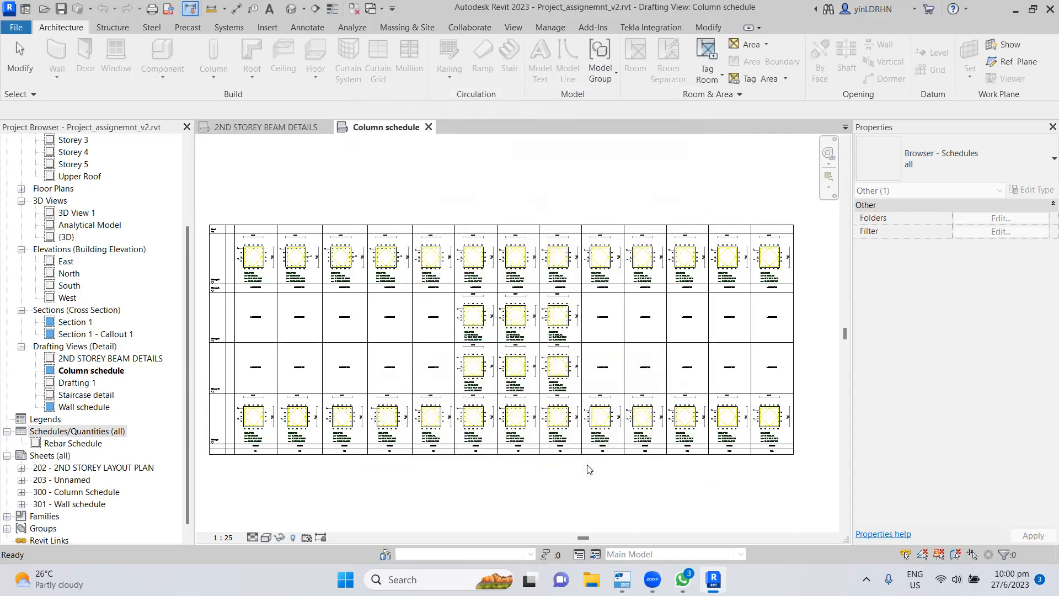
- Examine the volumes and base levels of the schedule rows that have no column mark
double_click(469, 145)
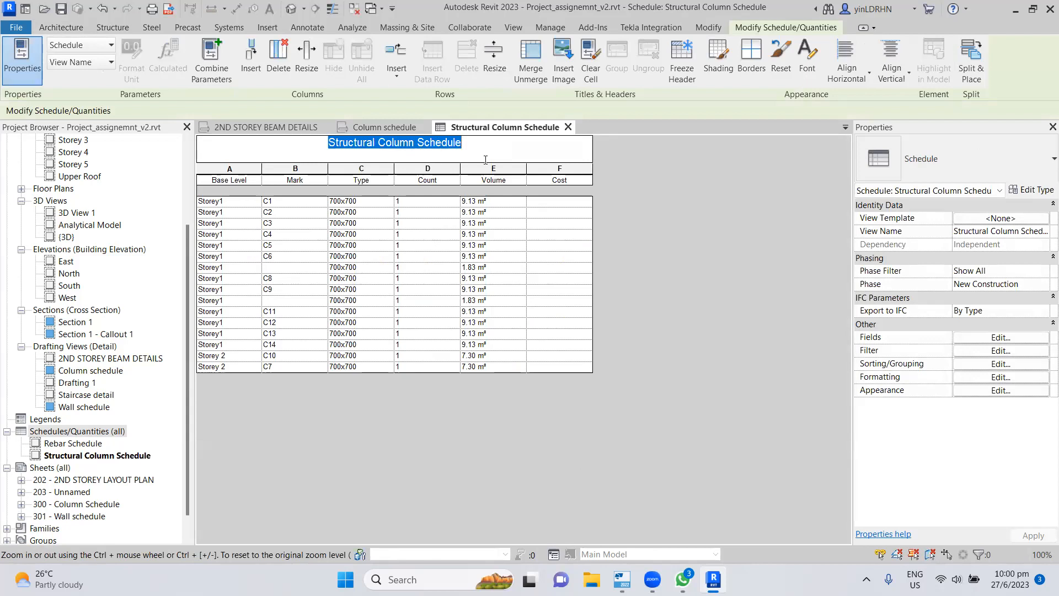
left_click(503, 270)
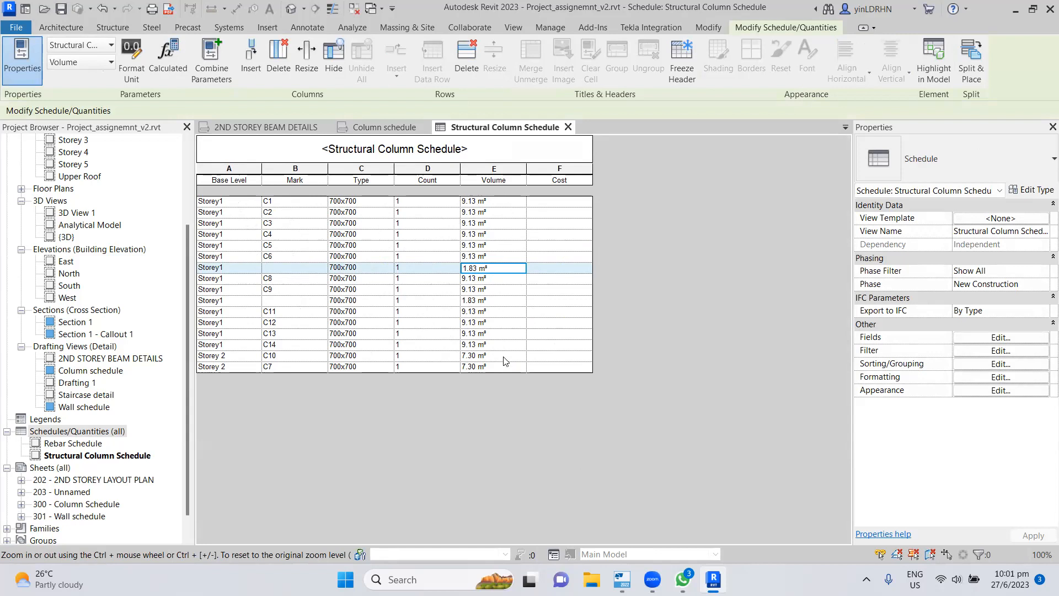
left_click(236, 268)
left_click(243, 292)
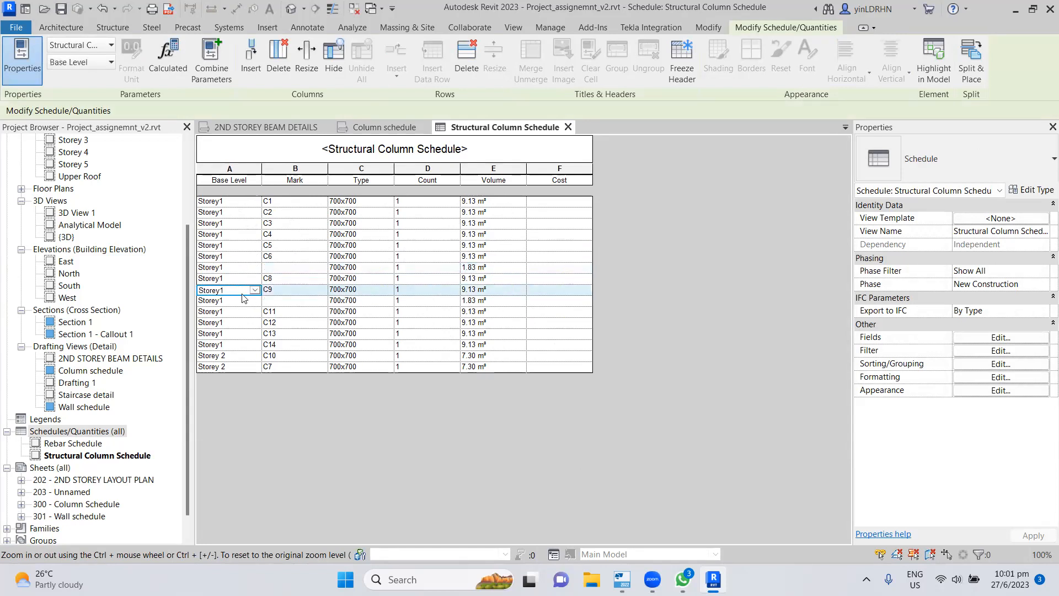
left_click(232, 301)
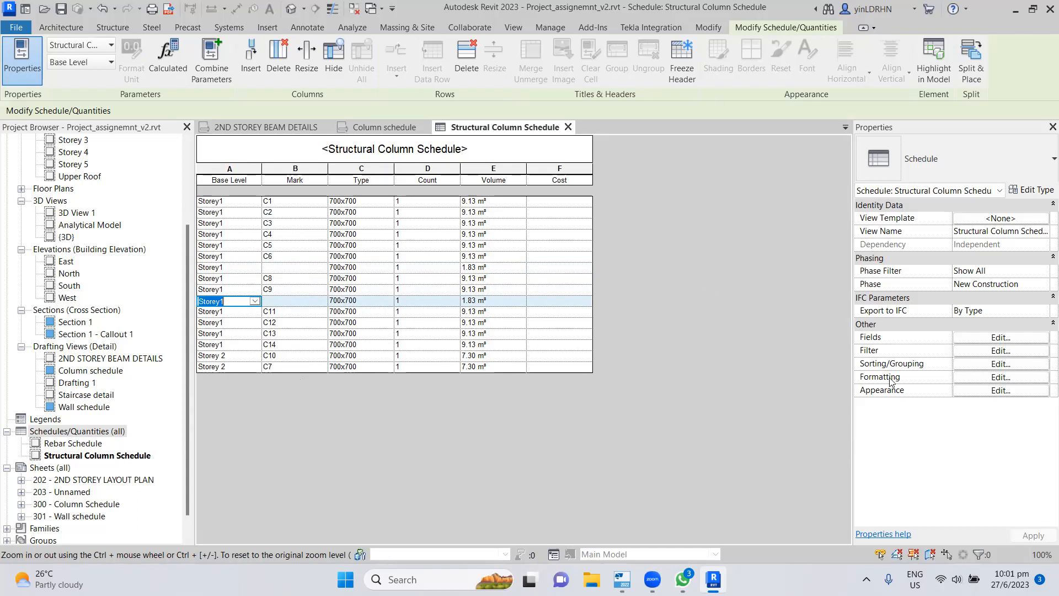
- Sort the column schedule by Base Level in ascending order, with a footer showing title, count, and totals
left_click(976, 366)
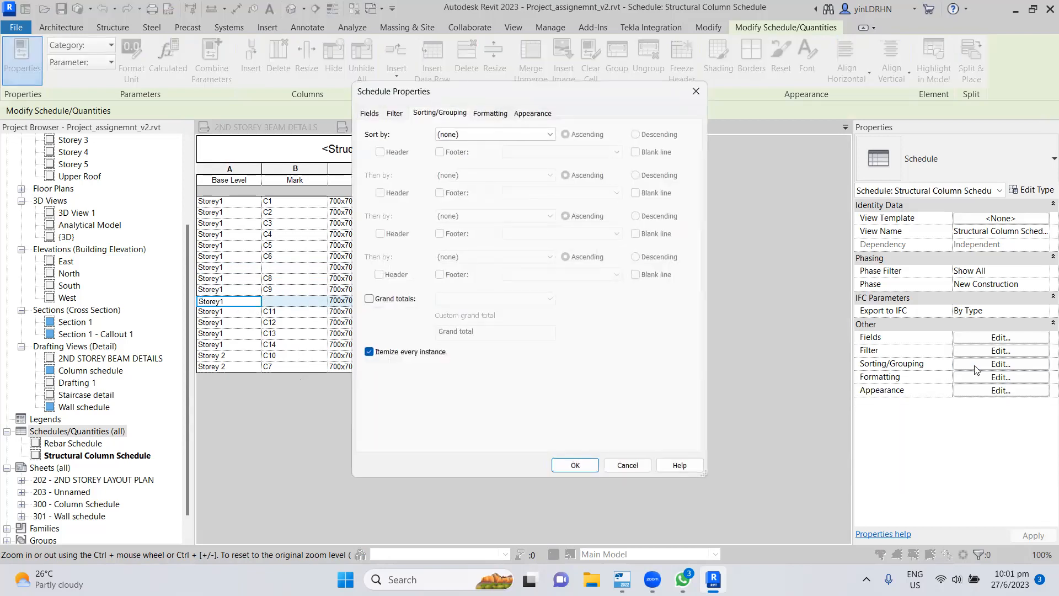
left_click(549, 136)
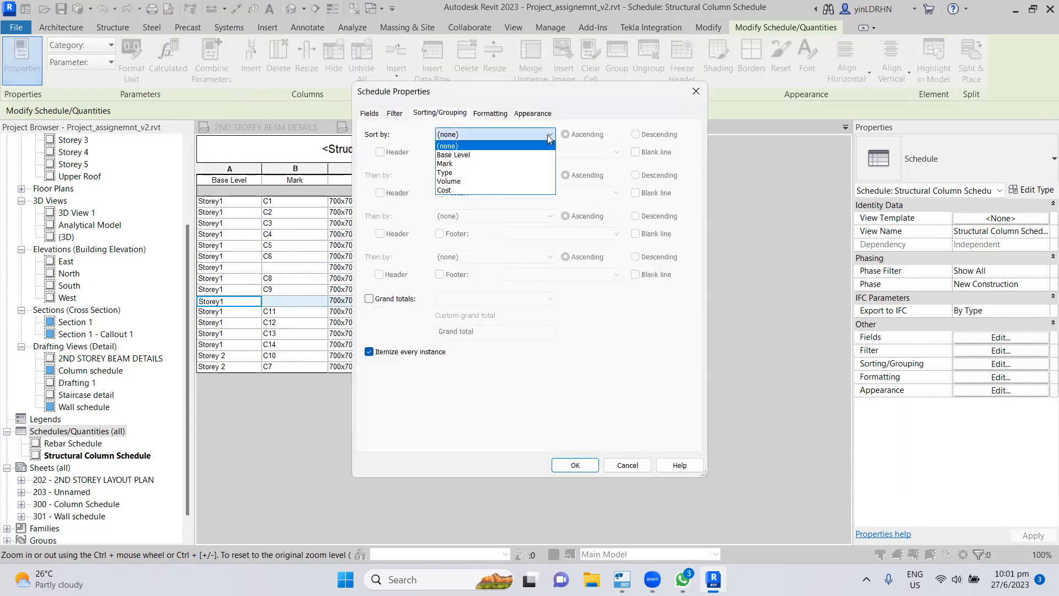
left_click(523, 147)
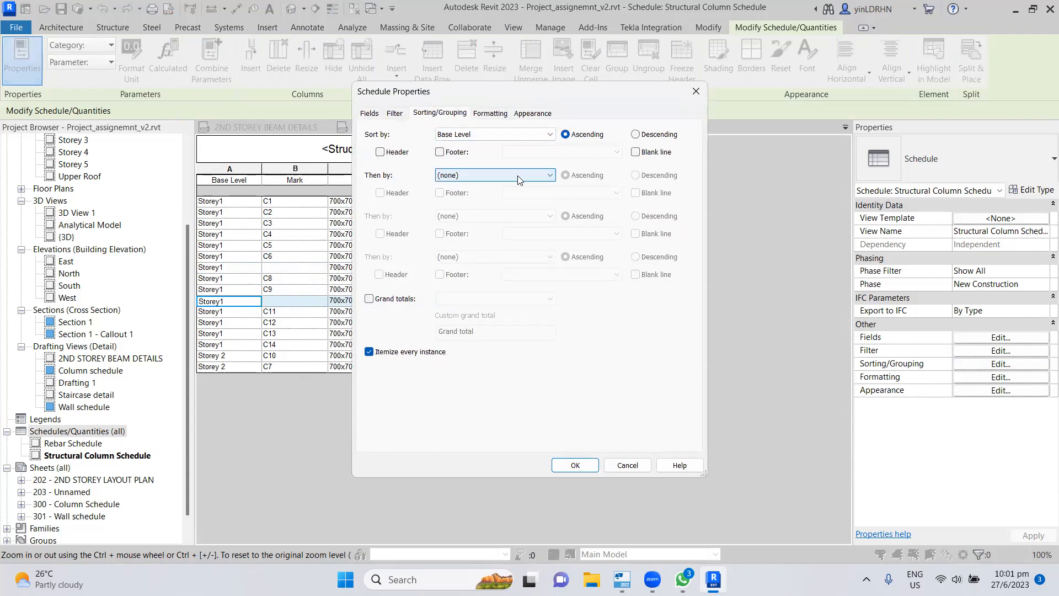
left_click(439, 152)
left_click(618, 153)
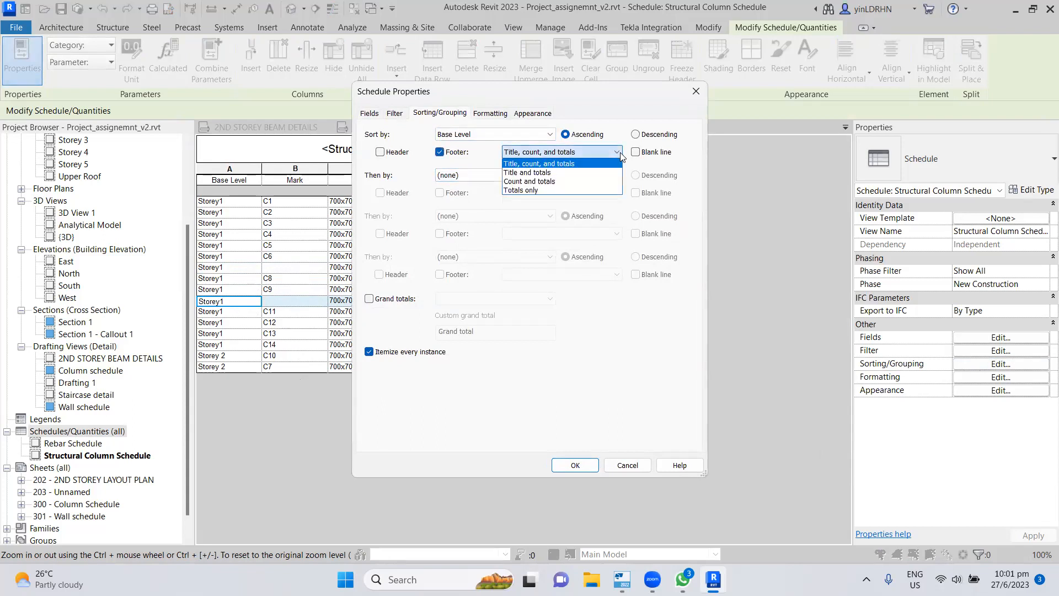
left_click(620, 153)
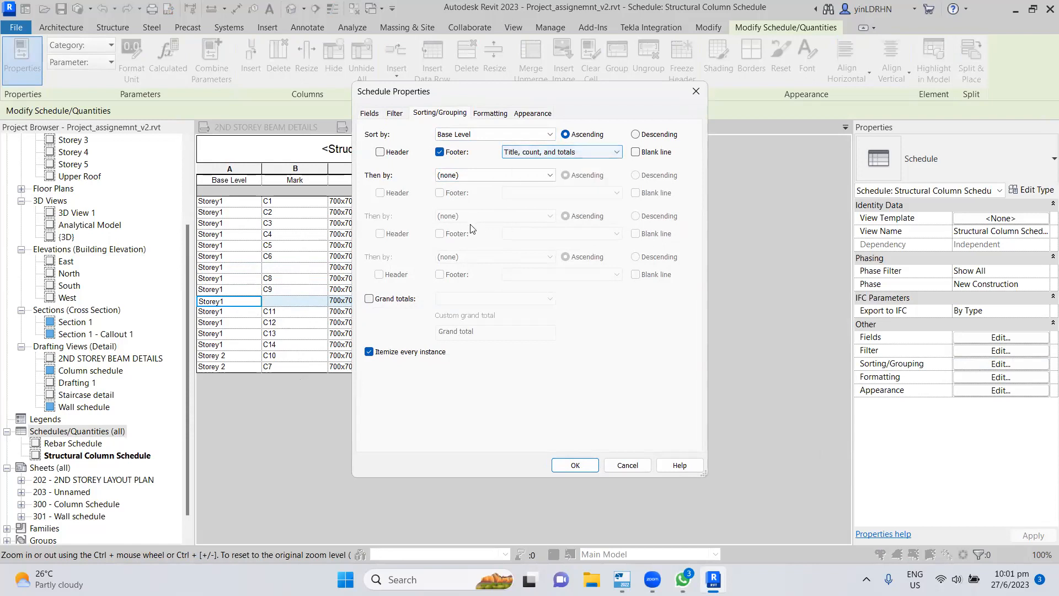
- Add Mark as the second sort field and stop itemizing every instance in the column schedule
left_click(489, 174)
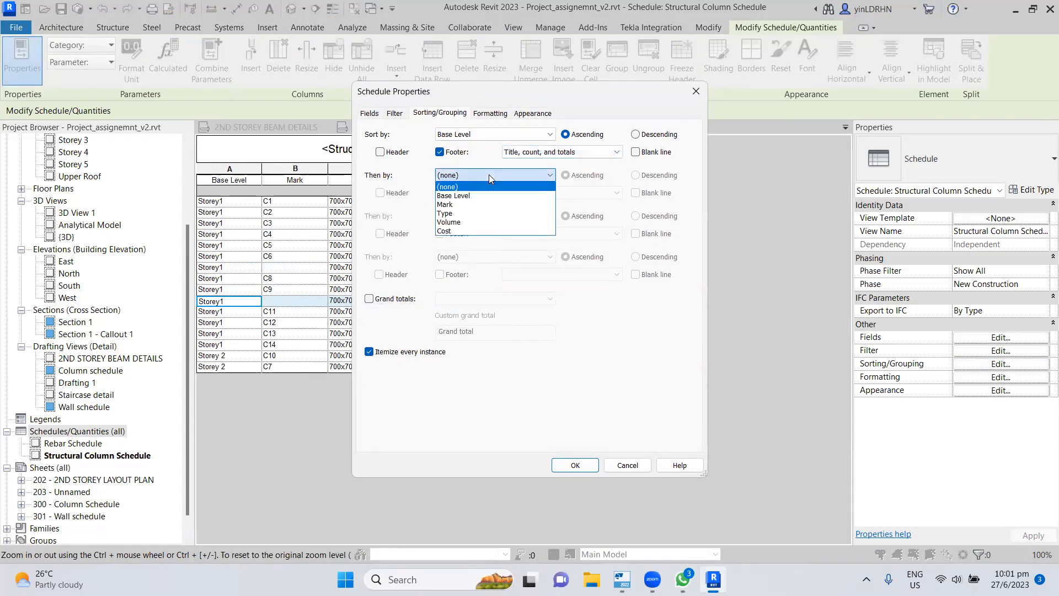
left_click(480, 204)
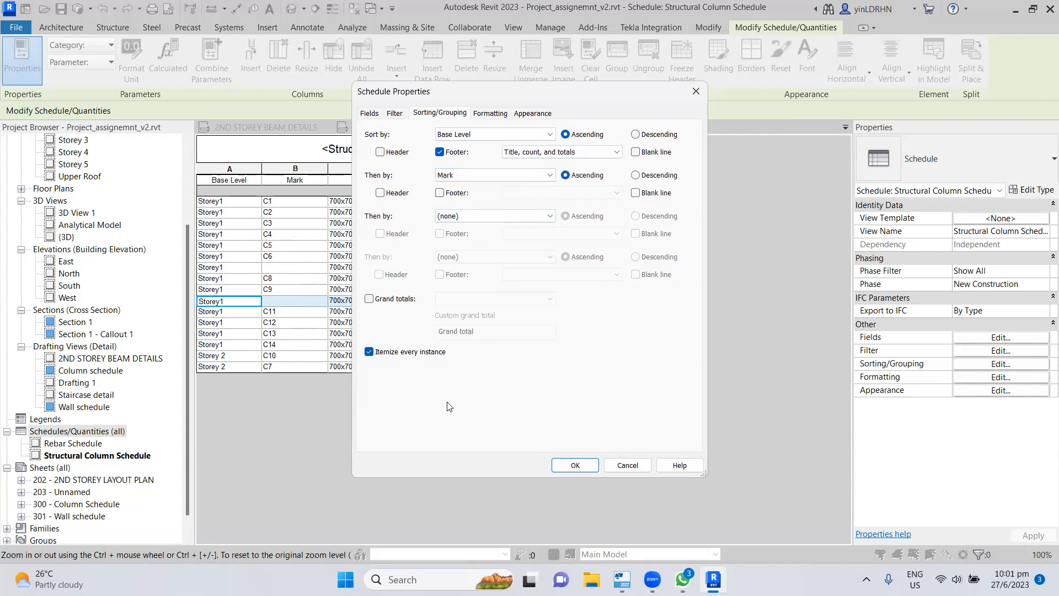
left_click(369, 351)
left_click(576, 465)
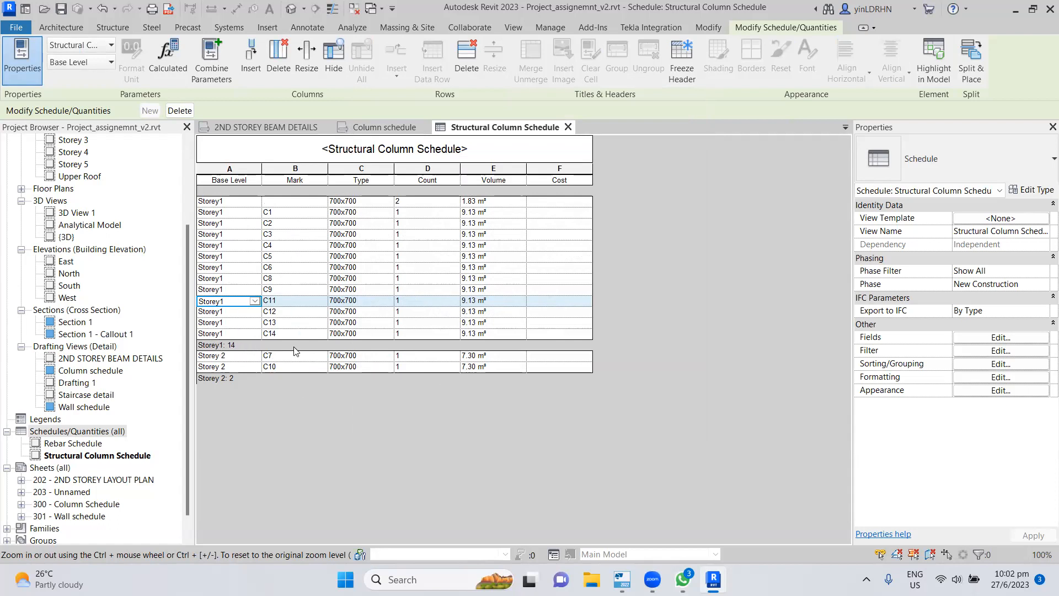
- Delete the Storey1 row without a mark from the column schedule, along with its associated columns
left_click_drag(293, 215, 290, 340)
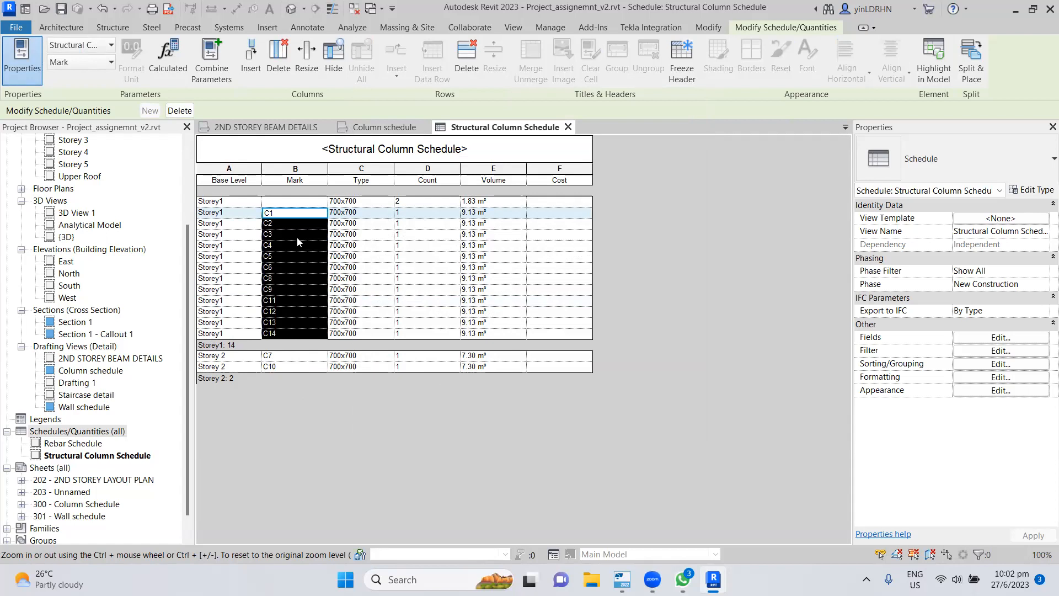
left_click(247, 201)
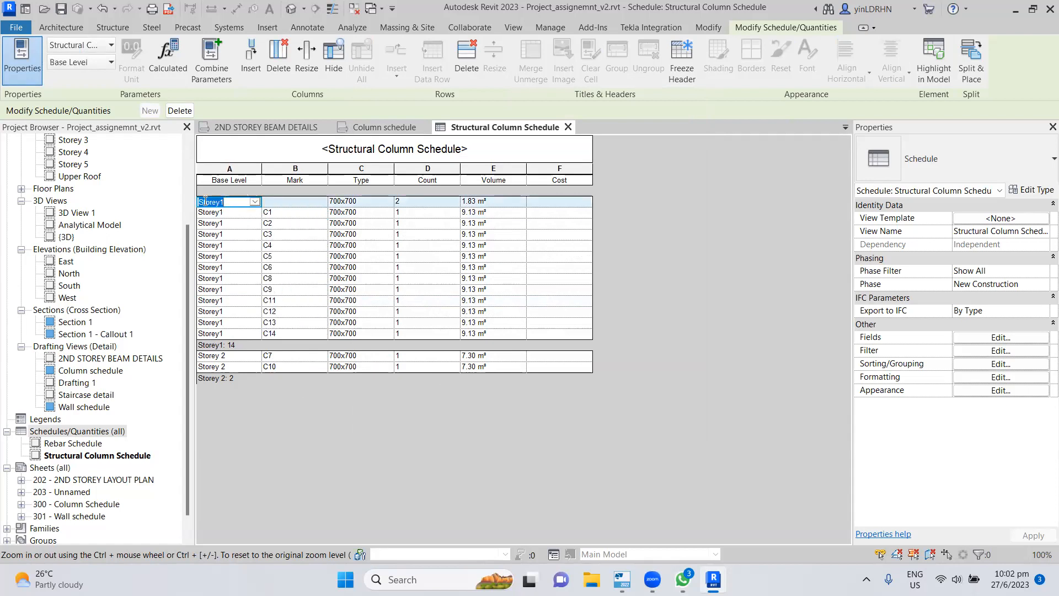
left_click(454, 56)
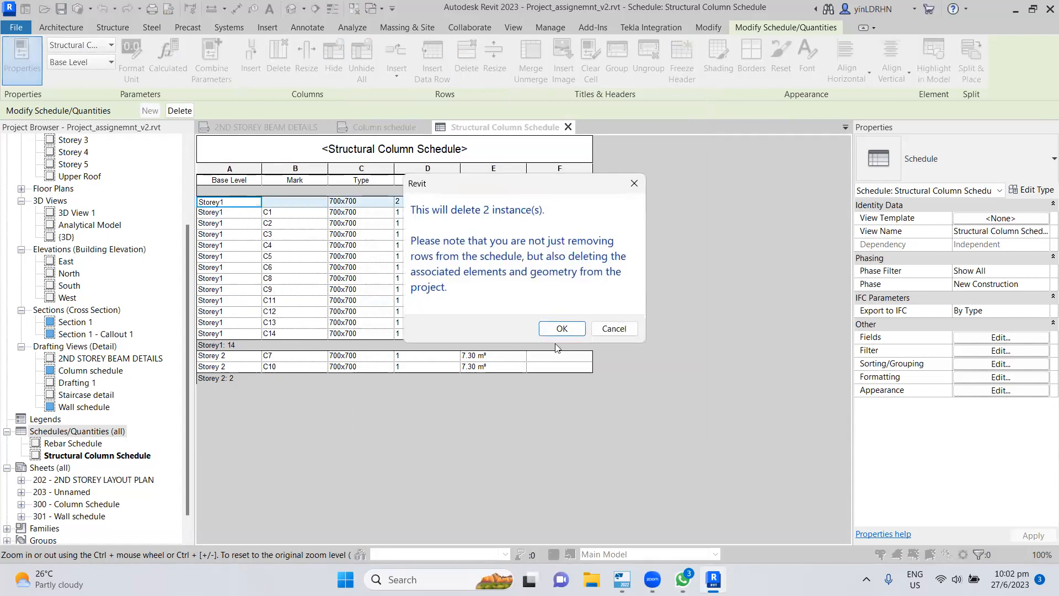
left_click(563, 326)
- Delete the Storey 2 rows C7 and C10 from the schedule, along with their associated columns
left_click_drag(239, 348, 554, 358)
left_click(464, 72)
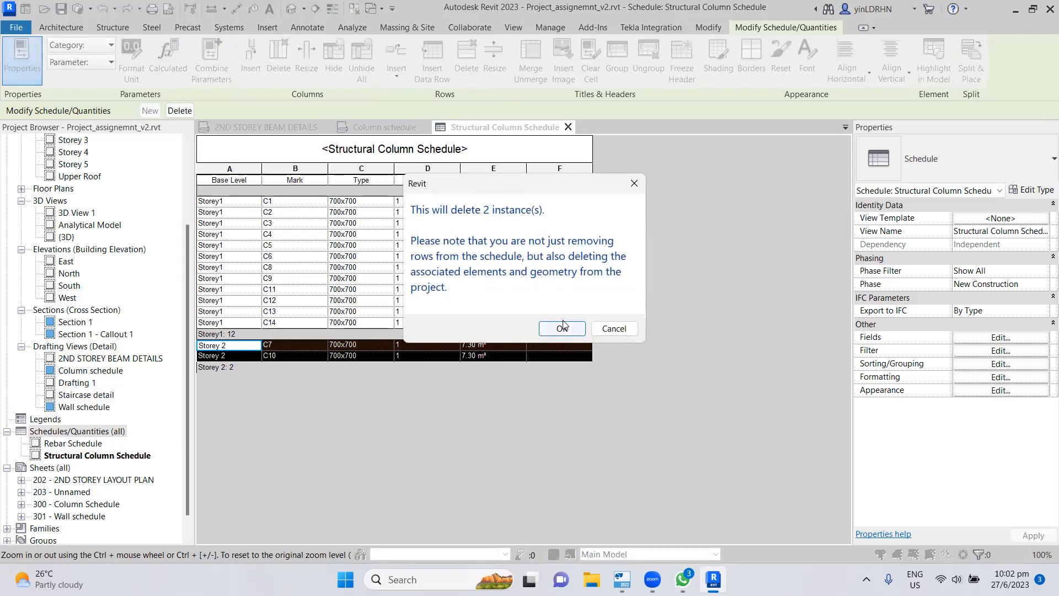
left_click(566, 326)
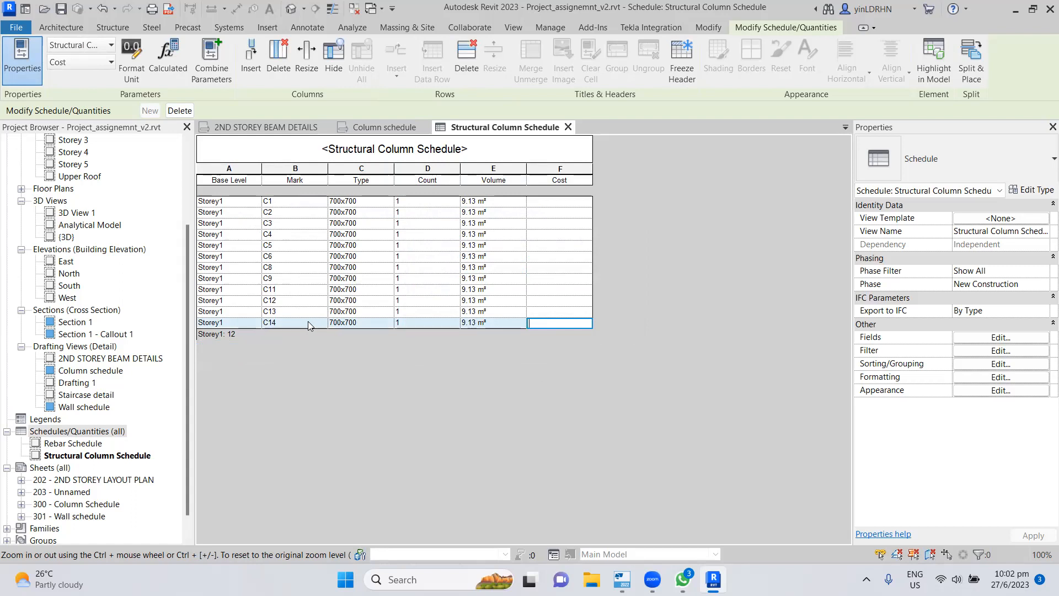
left_click(550, 204)
left_click(551, 217)
left_click(553, 226)
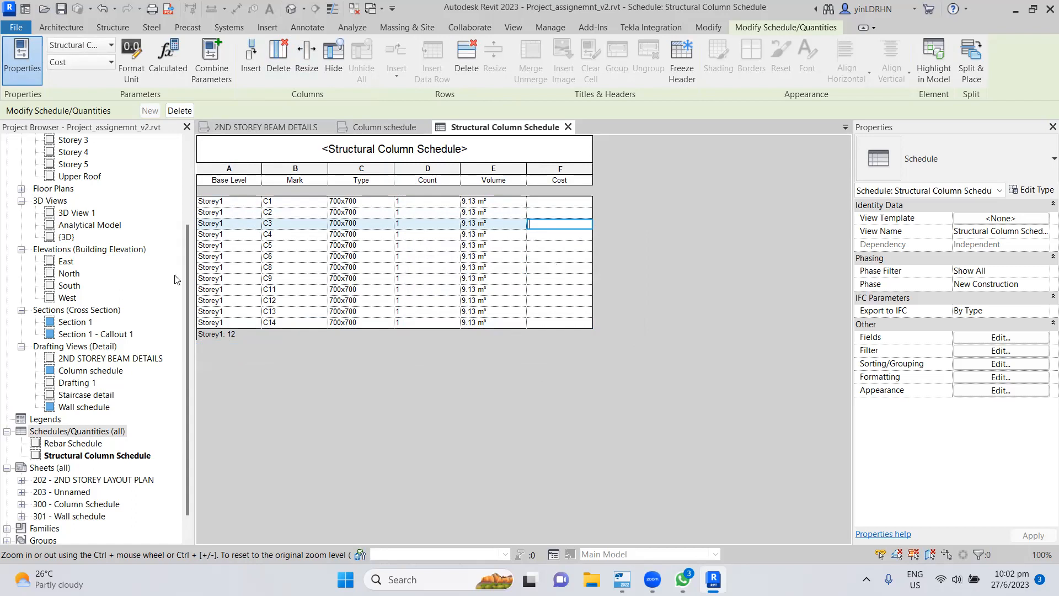
- Open the Storey 2 structural plan and select column C1
left_click_drag(188, 280, 187, 201)
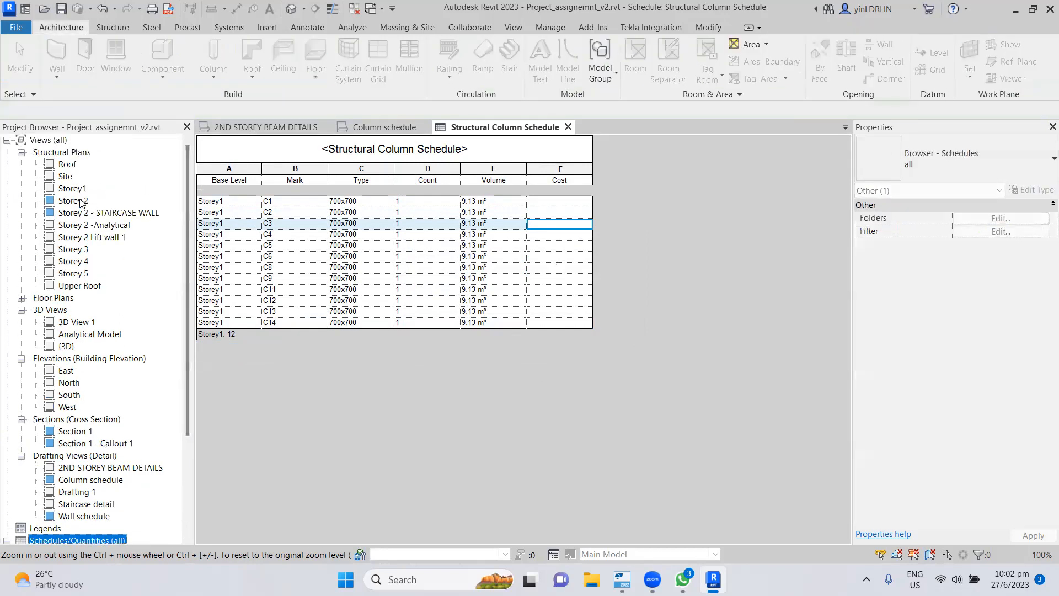
double_click(81, 201)
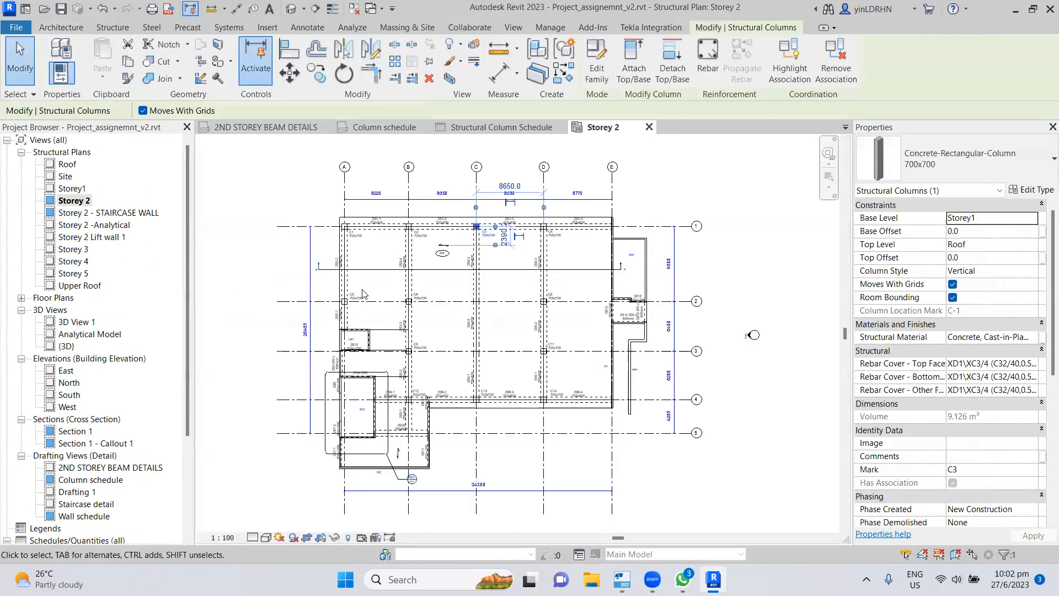
scroll(375, 228, "up", 7)
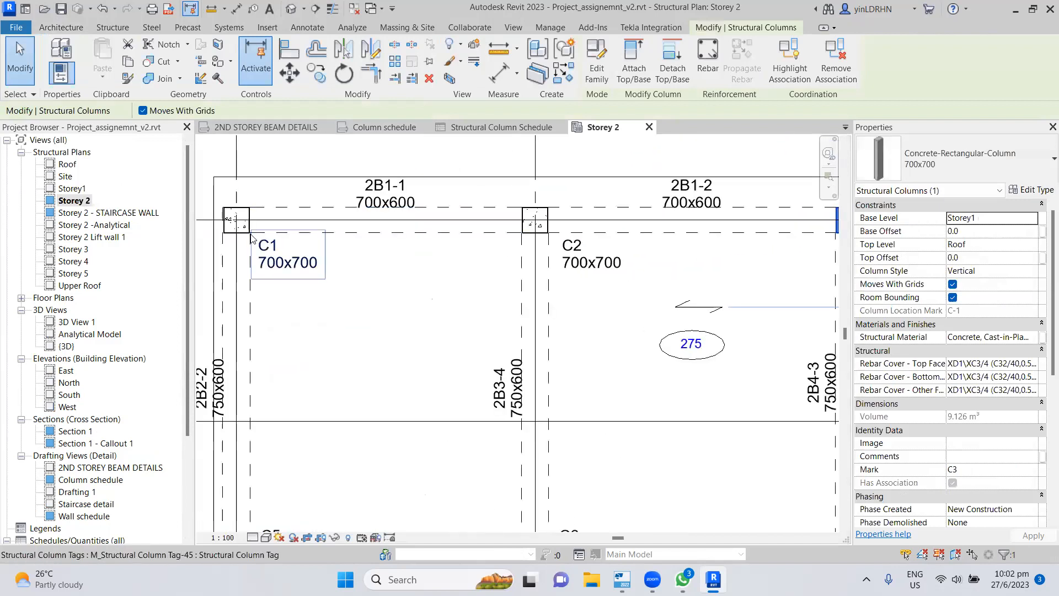
left_click(246, 236)
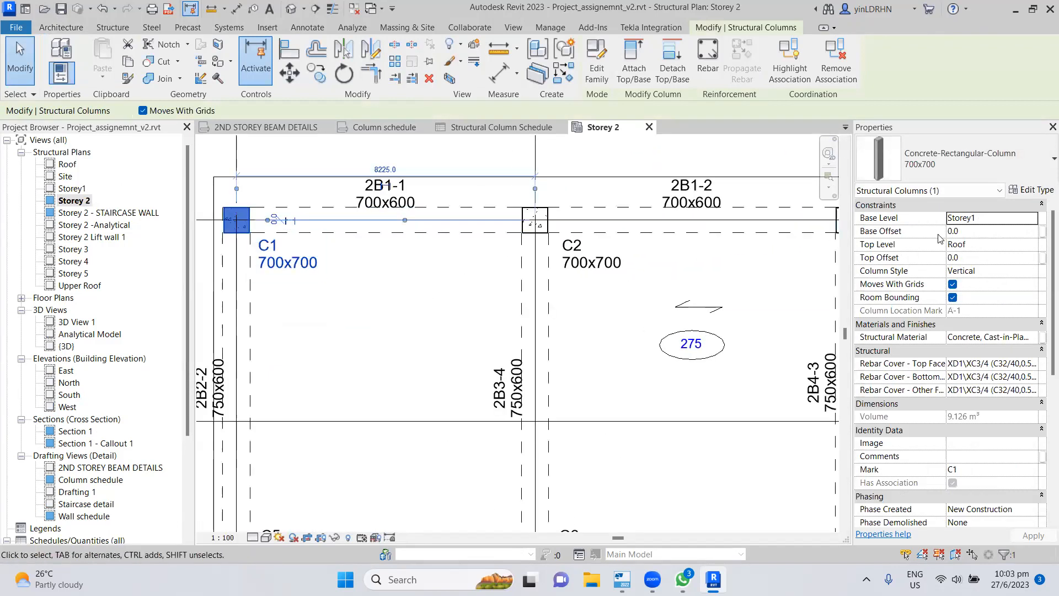
left_click(1029, 190)
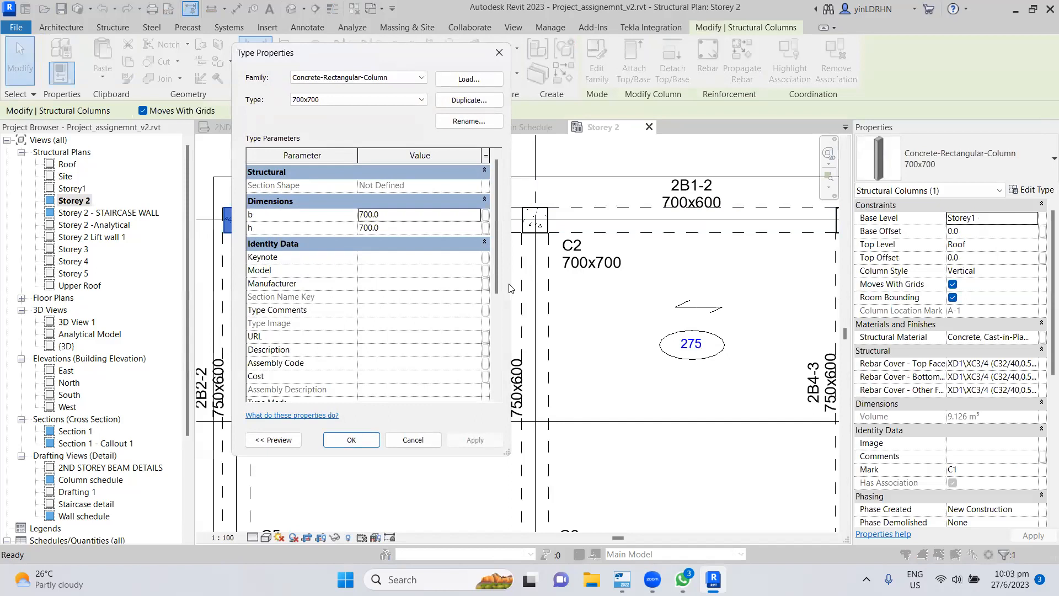
left_click_drag(496, 290, 495, 338)
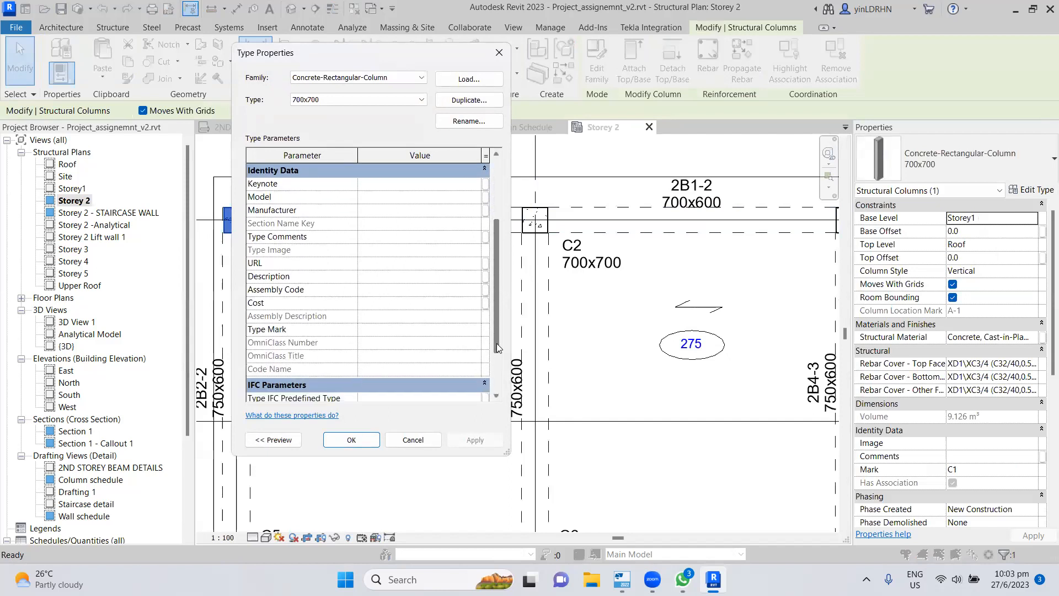
left_click(390, 300)
left_click(413, 440)
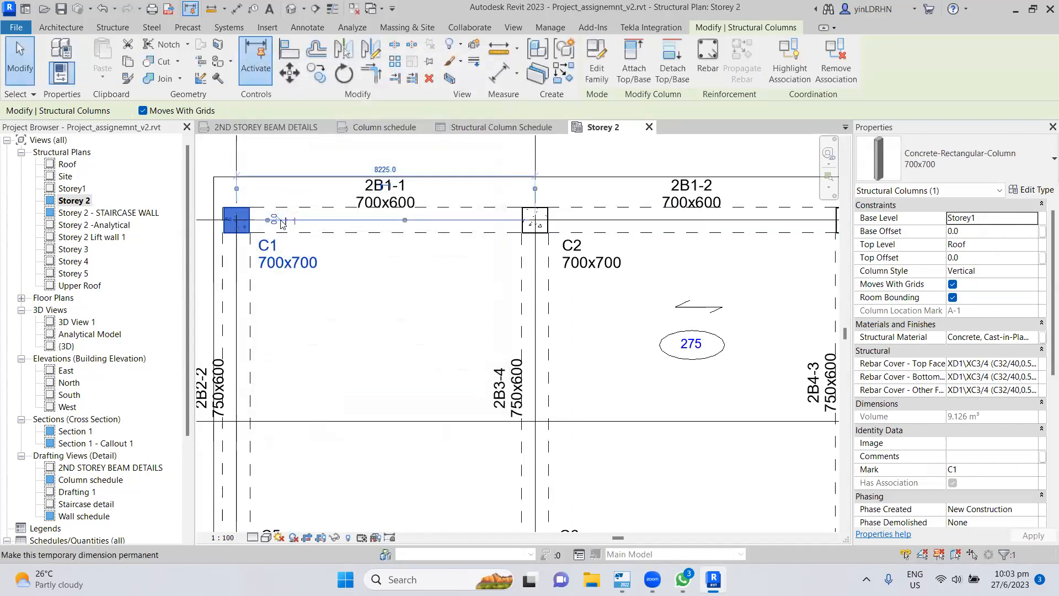
- Select all instances of the 700x700 concrete column matching C1 and set their type's Cost to 150
right_click(249, 227)
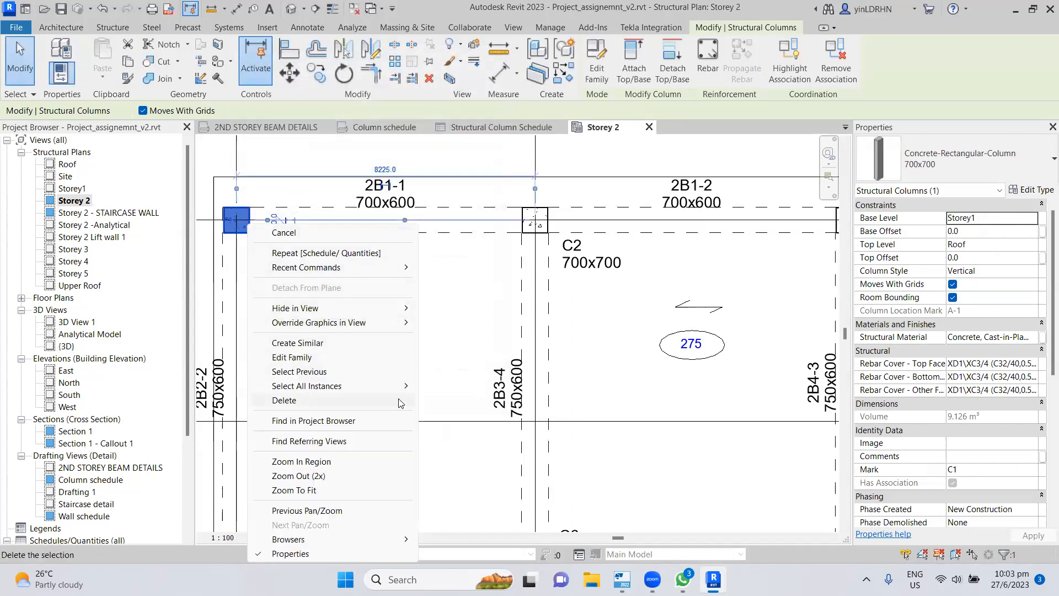
left_click(439, 389)
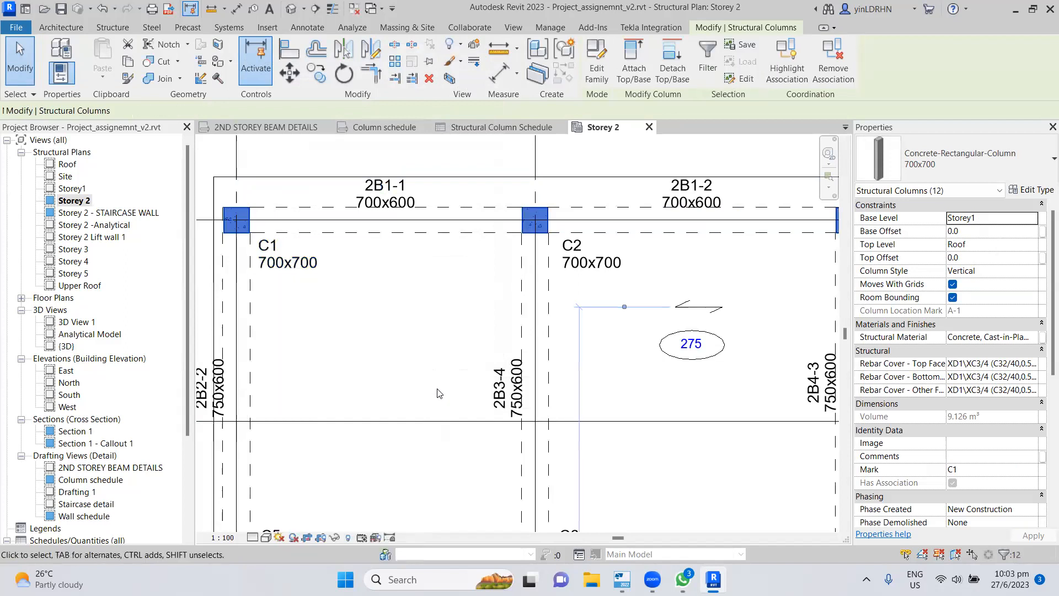
left_click(1032, 189)
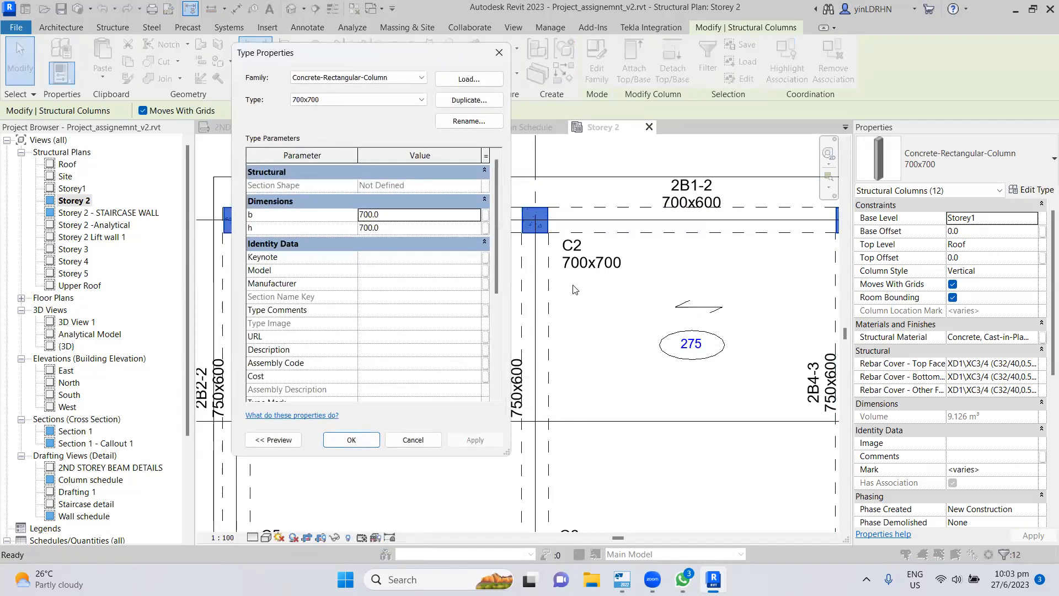
left_click_drag(497, 286, 498, 327)
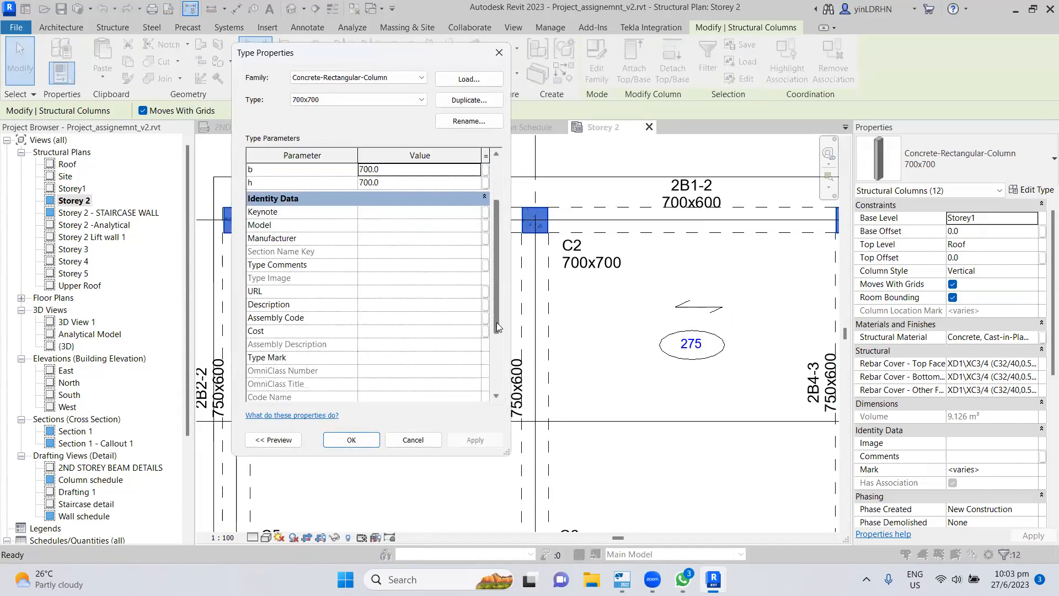
left_click(422, 334)
type("150")
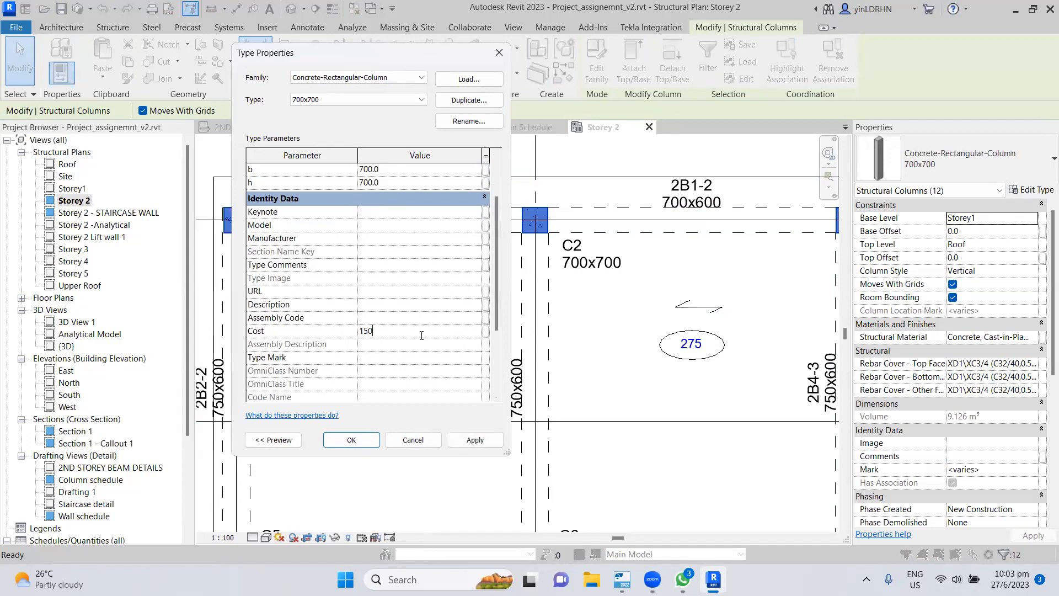
left_click(355, 441)
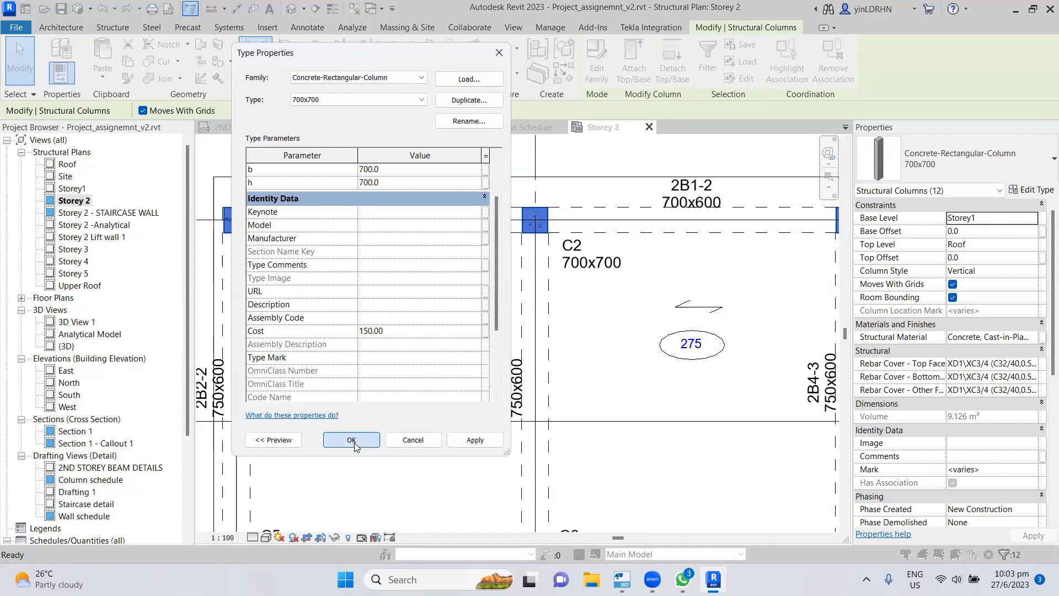
left_click(410, 322)
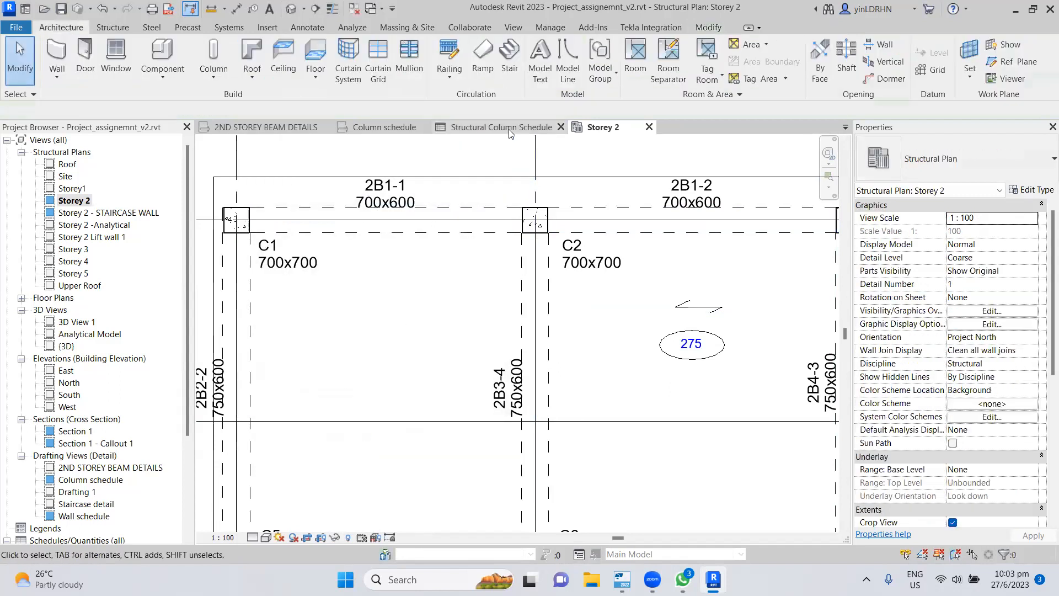
- Return to the Structural Column Schedule and retitle it Column Schedule
left_click(506, 127)
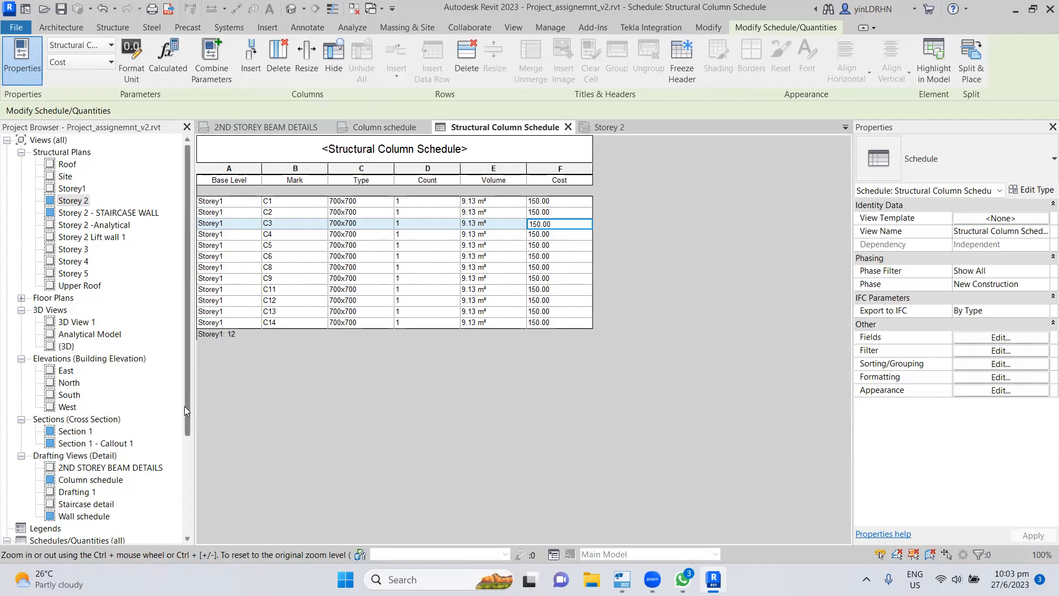
left_click_drag(185, 406, 185, 475)
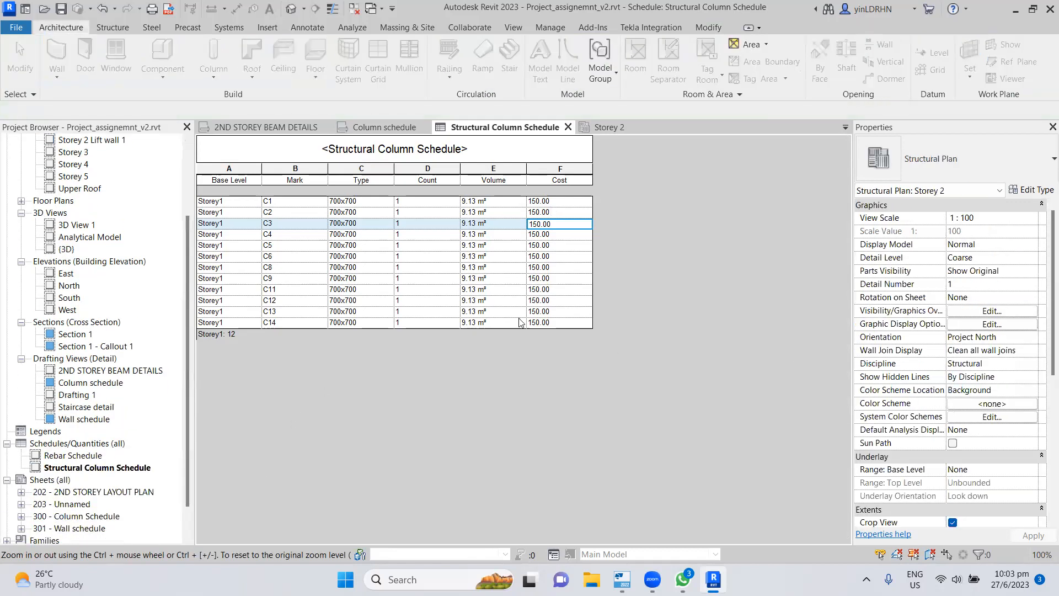
left_click(490, 156)
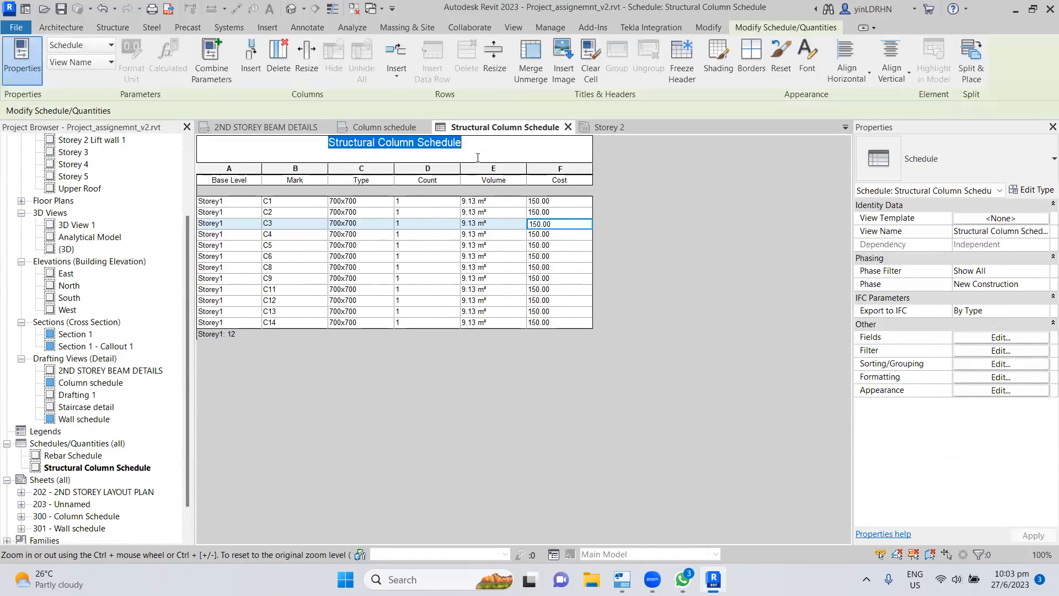
type("Column C")
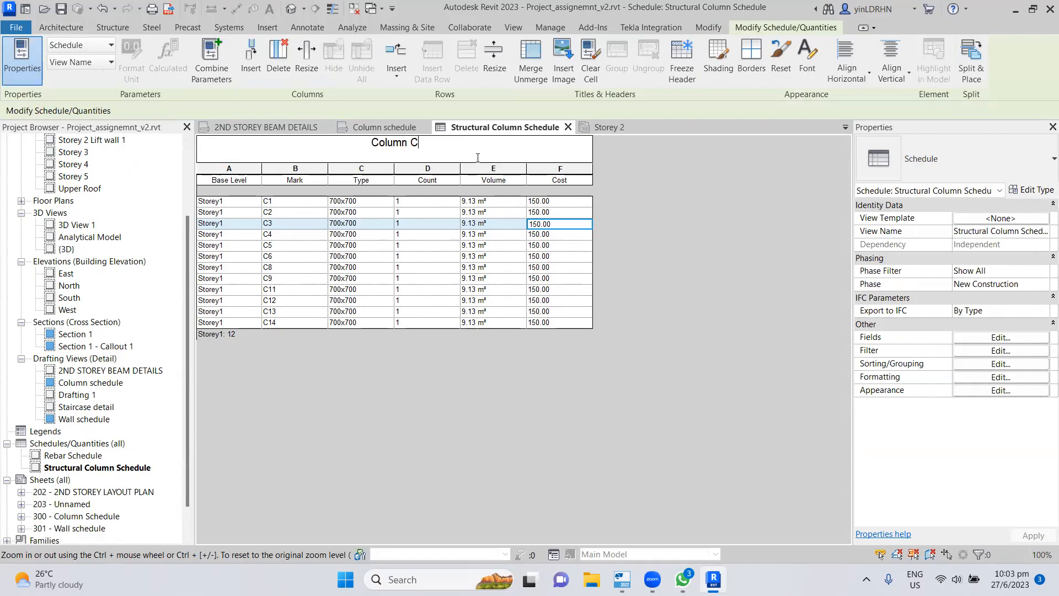
key("BackSpace")
type("Schedule")
key("Return")
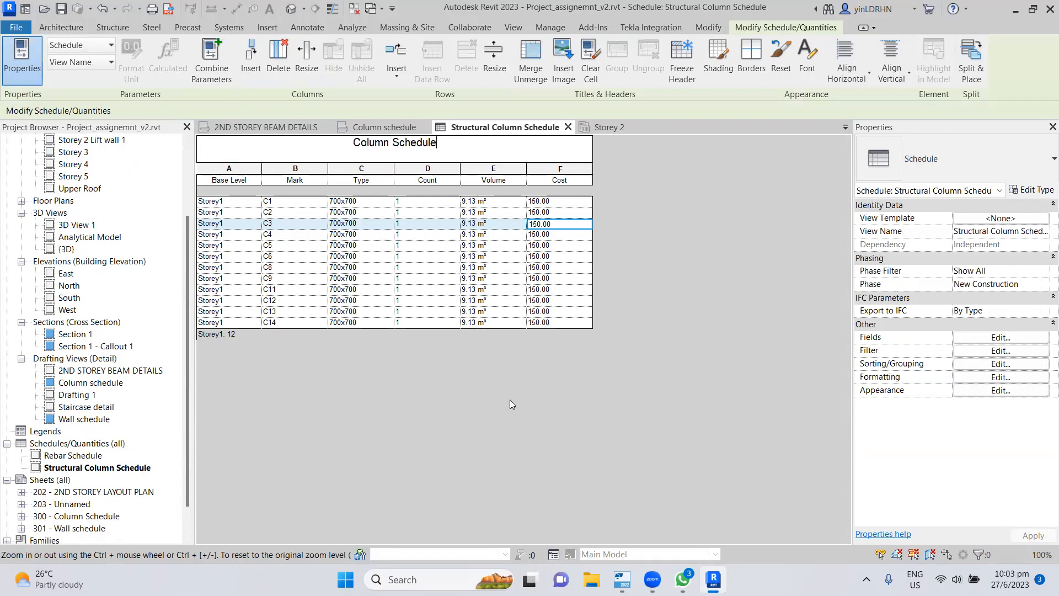
left_click(578, 300)
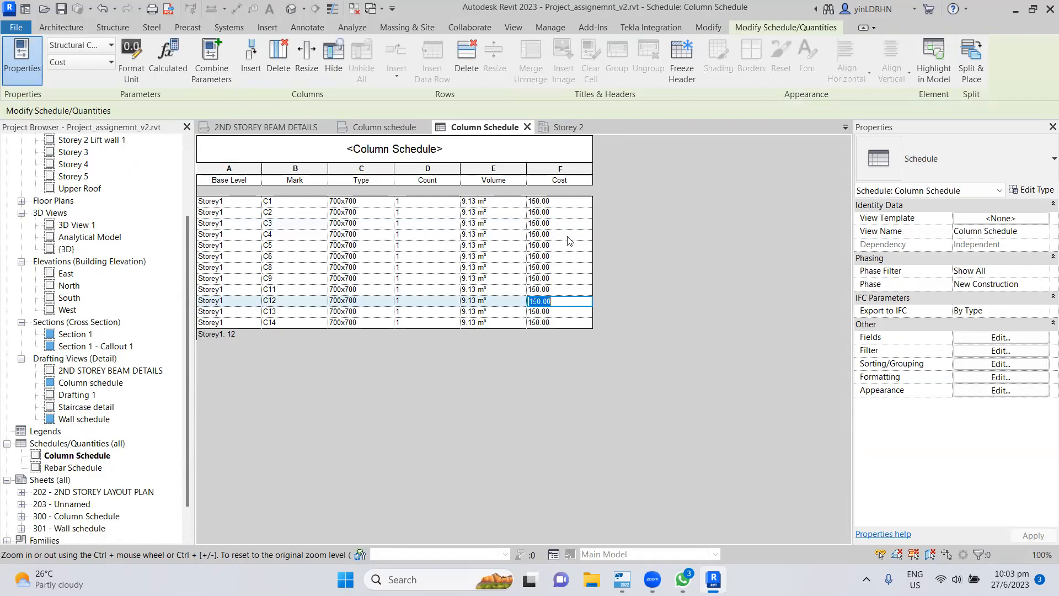
- Format the schedule's Cost field to calculate totals
left_click(553, 149)
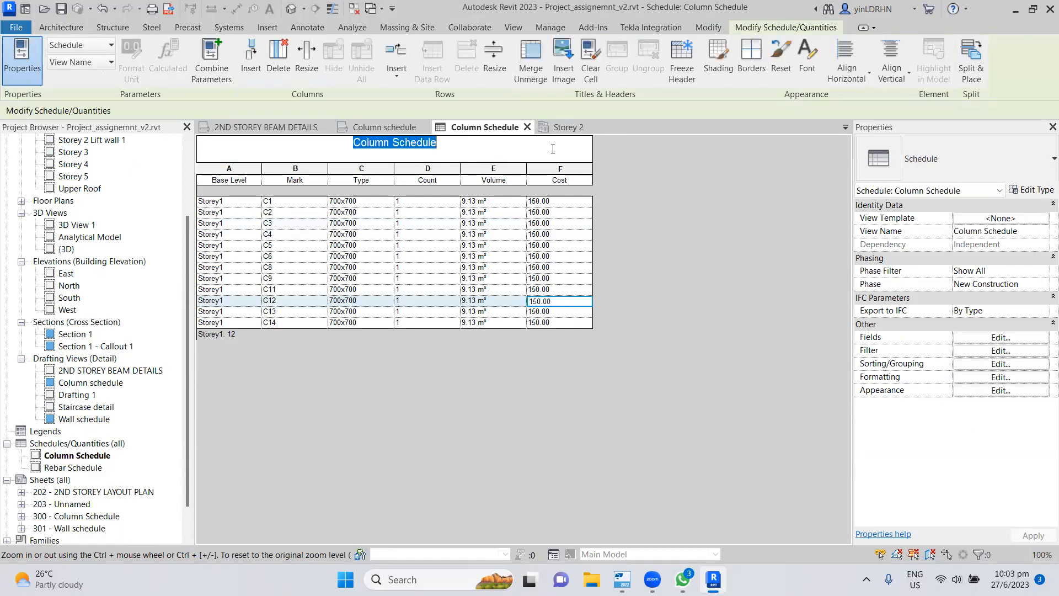
left_click(988, 377)
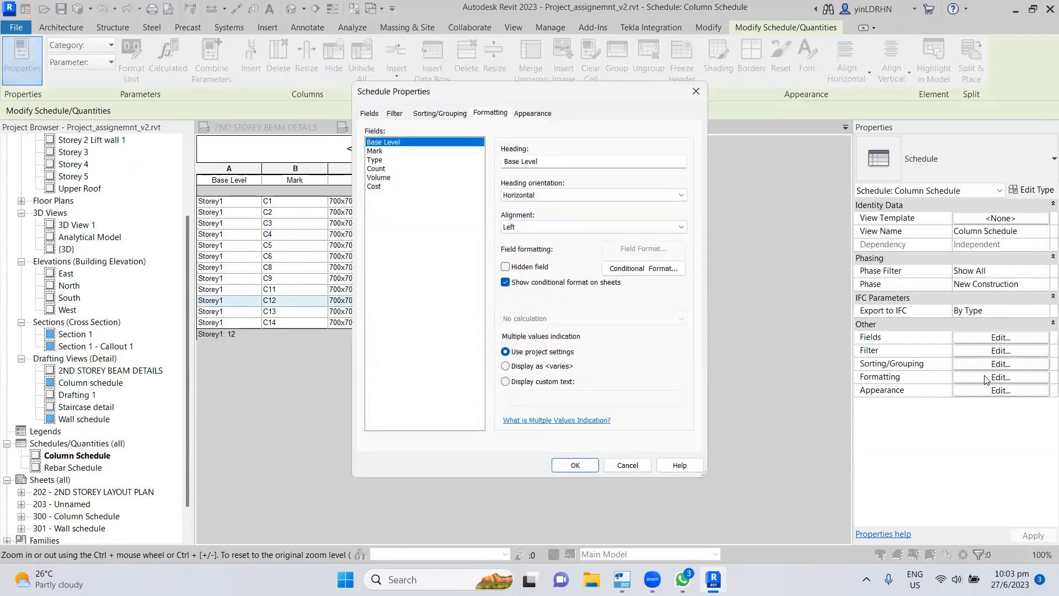
left_click(460, 114)
left_click(489, 115)
left_click(384, 187)
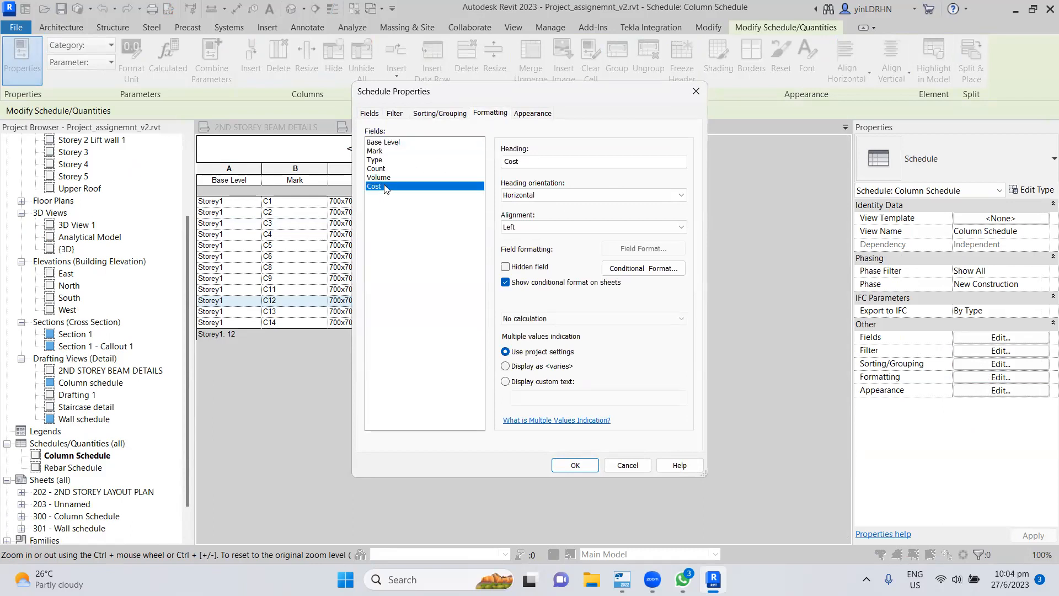
left_click(558, 319)
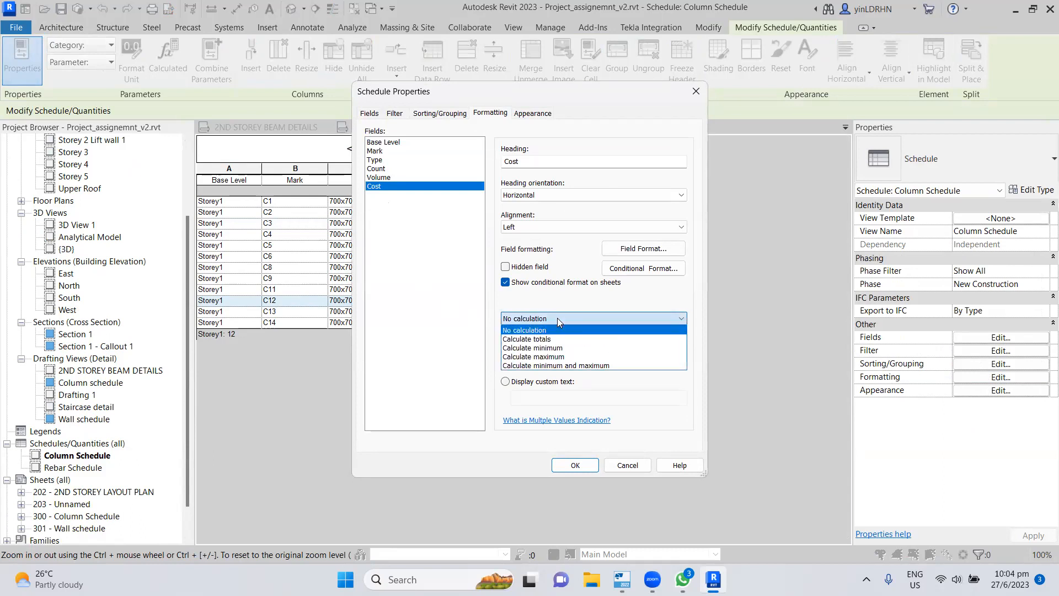
left_click(540, 338)
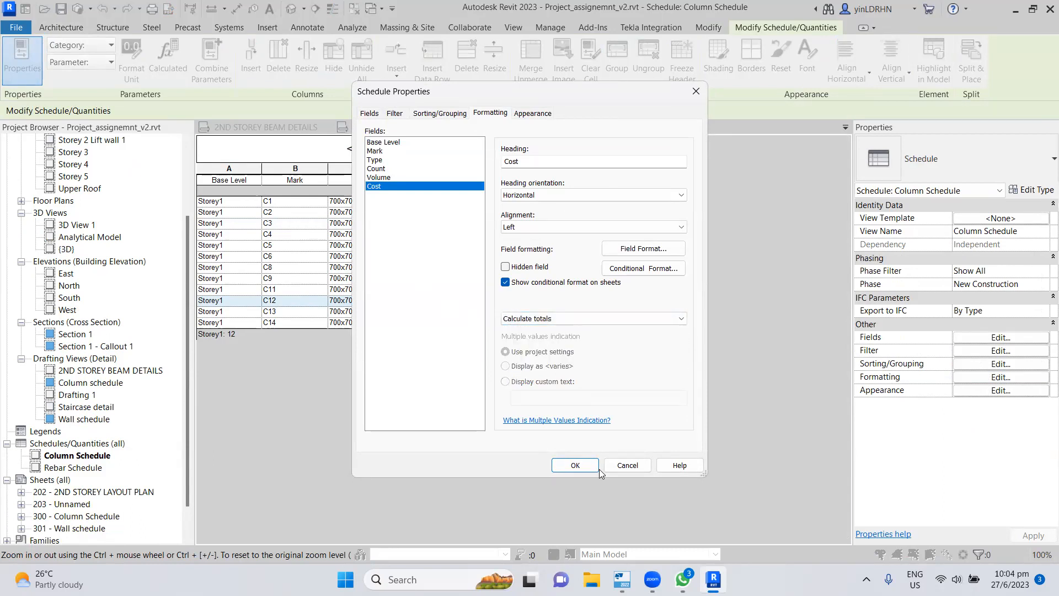
left_click(575, 465)
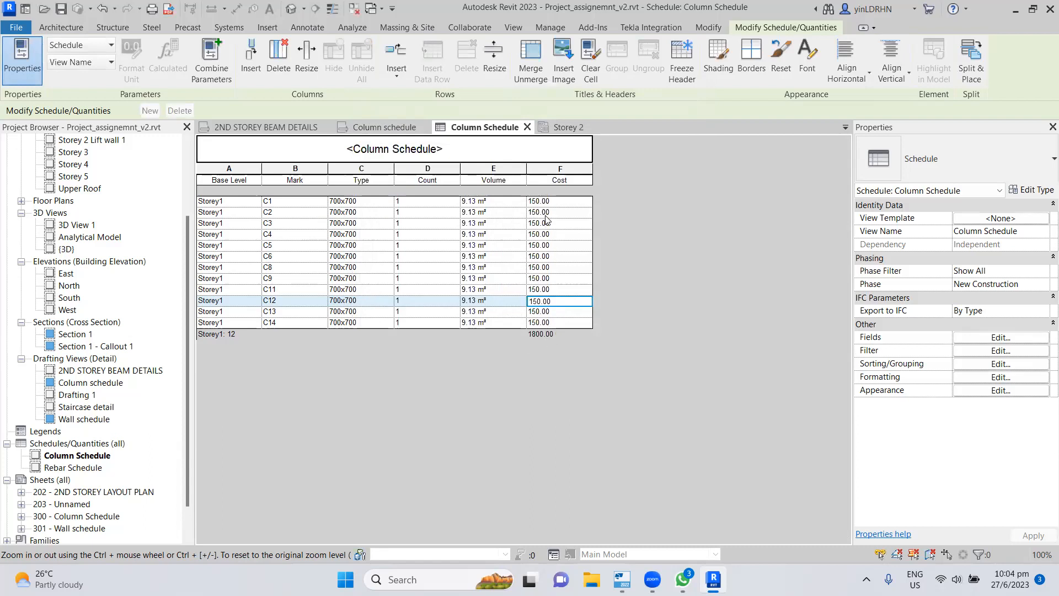
left_click(559, 202)
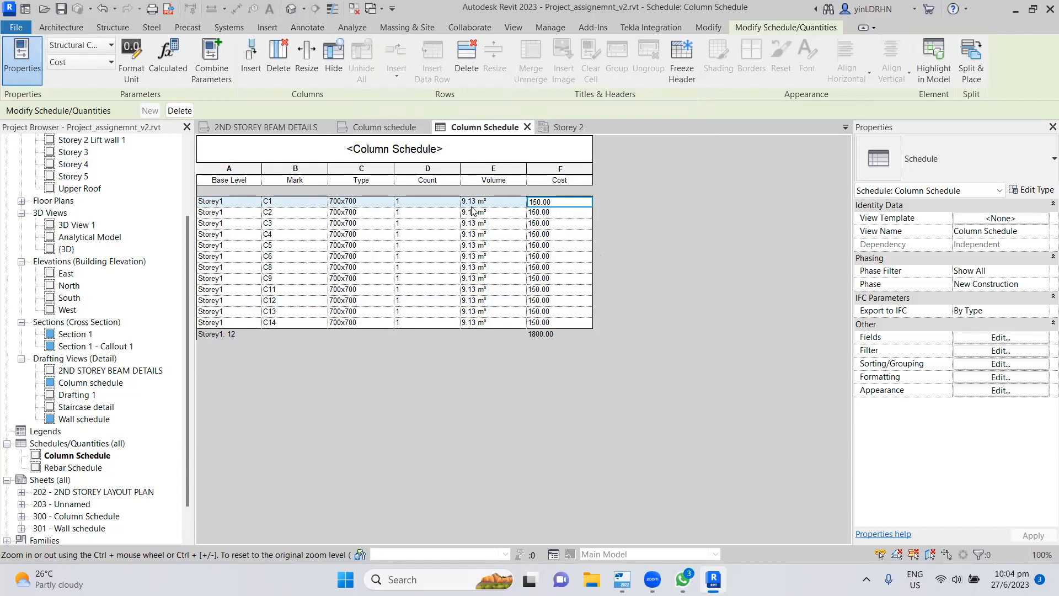
left_click(492, 202)
left_click(556, 206)
- Add a calculated field named Total Cost to the schedule, with discipline Common, type Volume and formula Volume*Cost
left_click(981, 364)
left_click(490, 113)
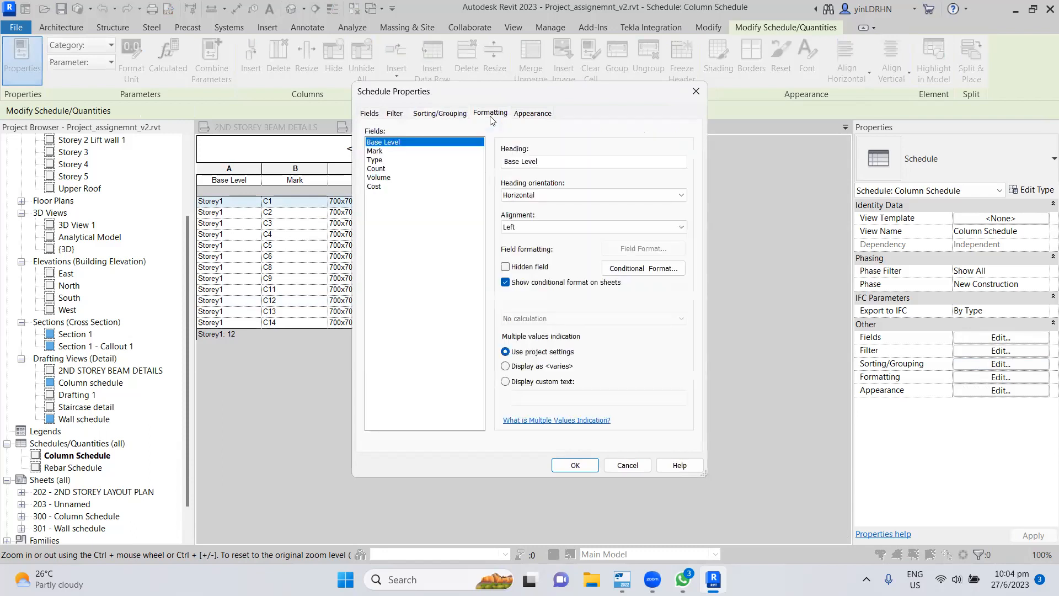
left_click(455, 115)
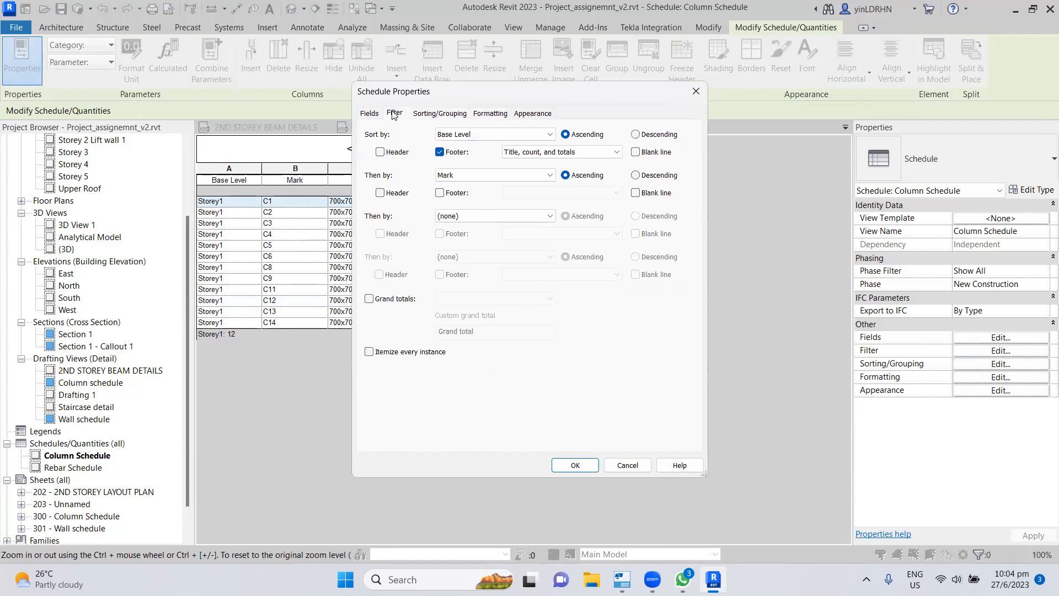
left_click(369, 113)
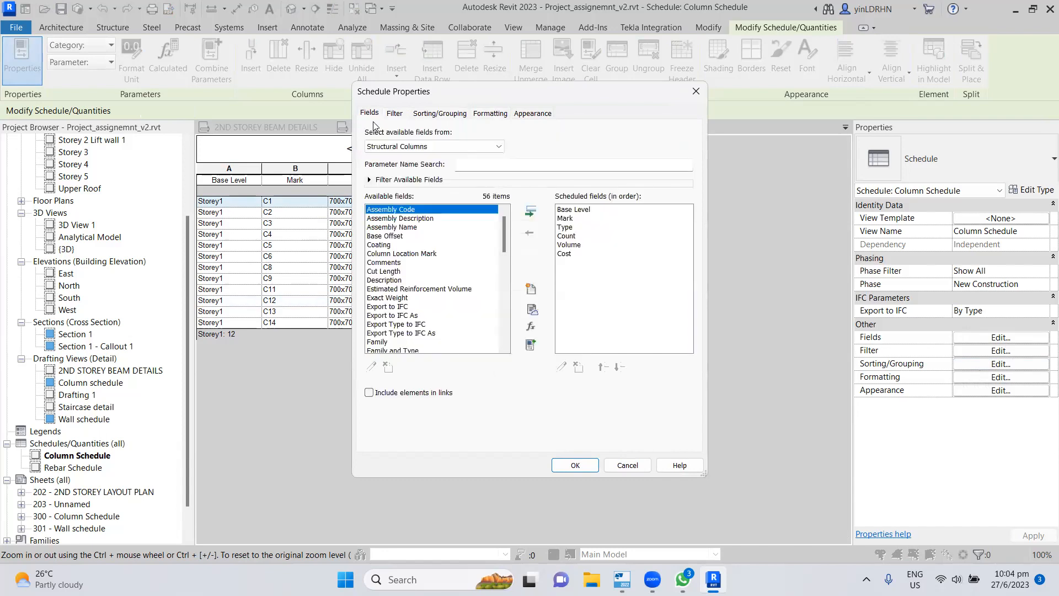
left_click(532, 328)
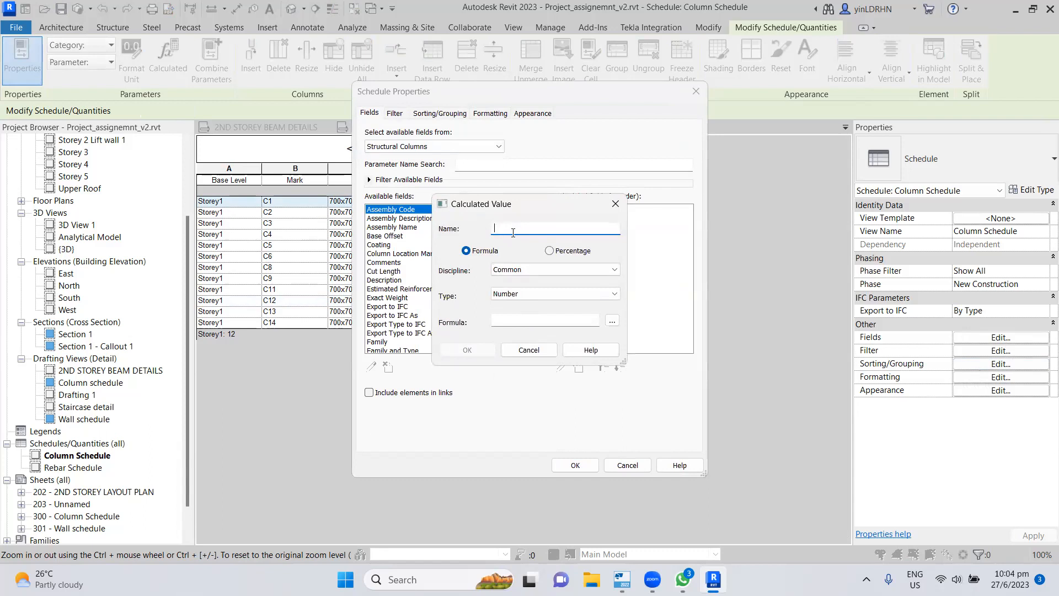
type("Total Cost")
left_click(519, 295)
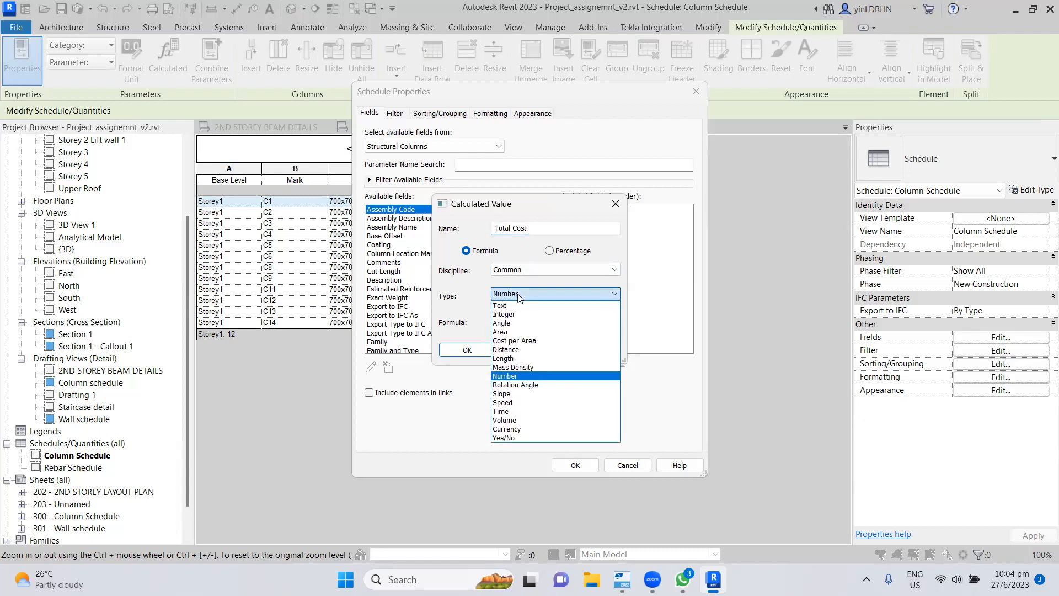
left_click(521, 421)
left_click(520, 321)
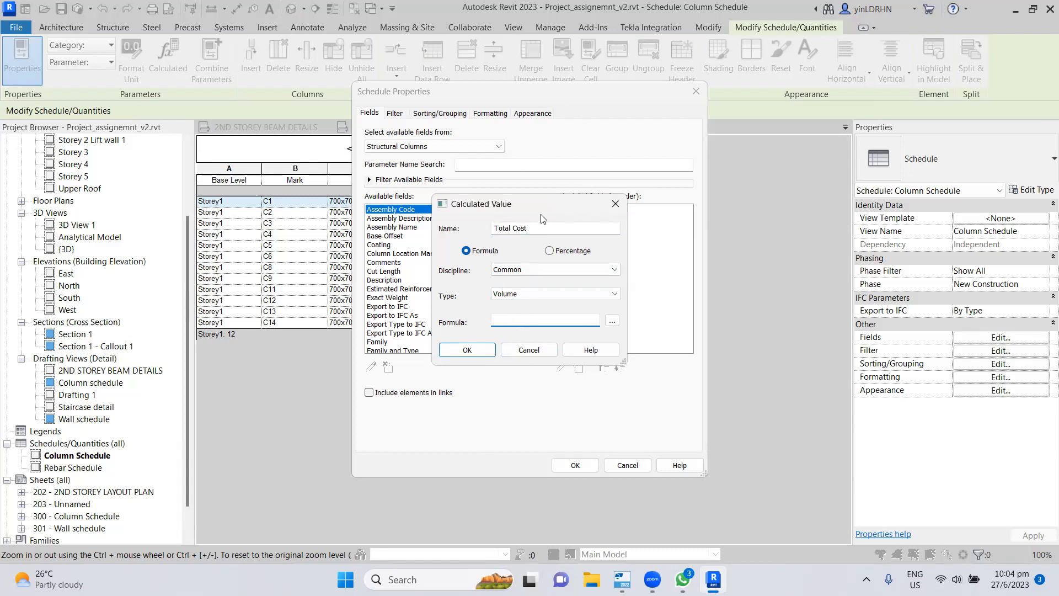
left_click_drag(542, 213, 608, 294)
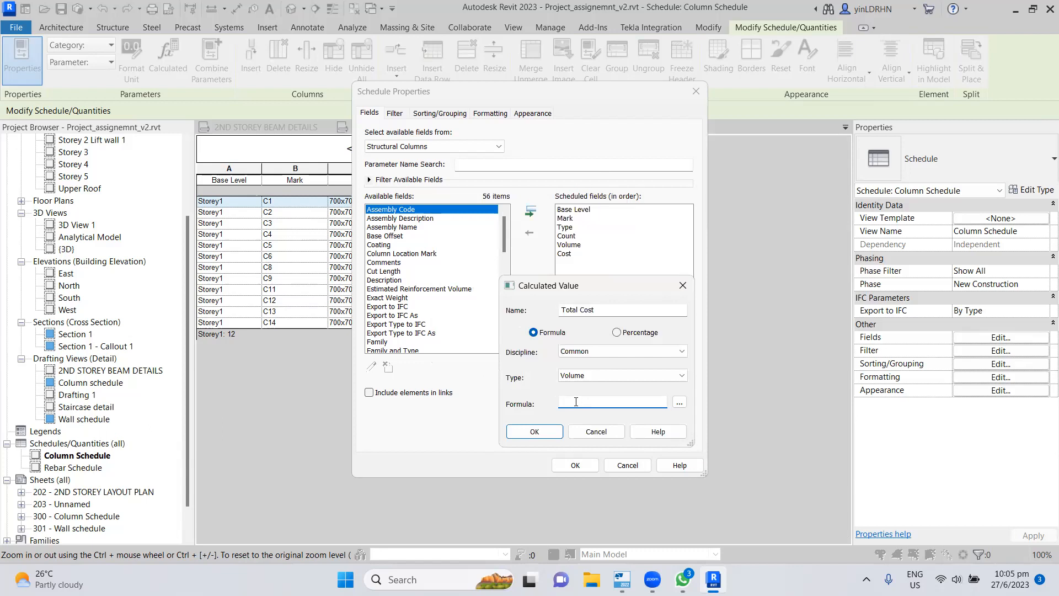
type("Volume*Cost")
left_click(552, 432)
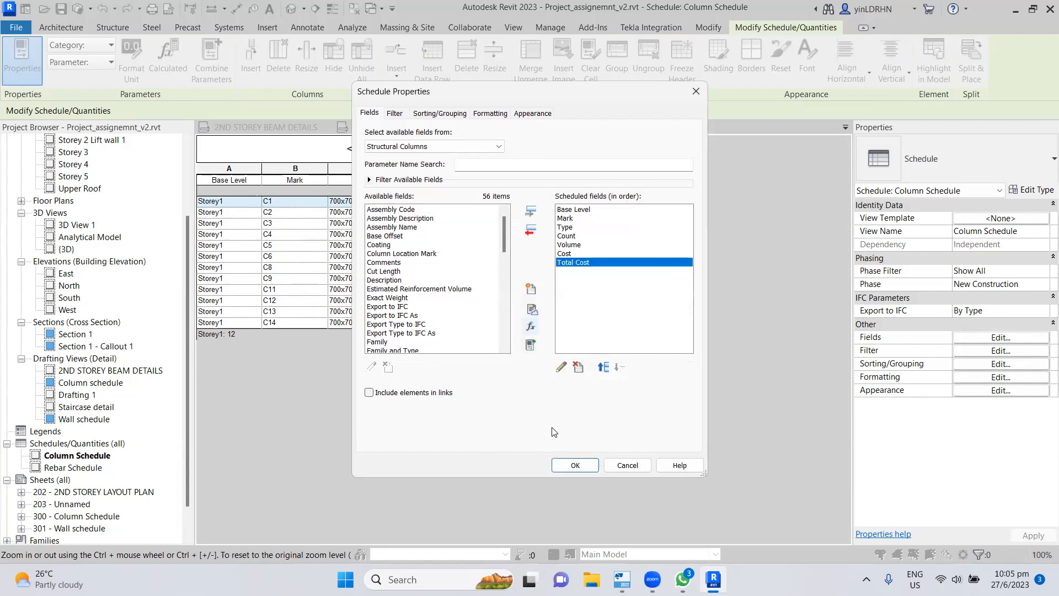
- Override the project units for the Total Cost column, with 2 decimal places and unit symbol None
left_click(574, 465)
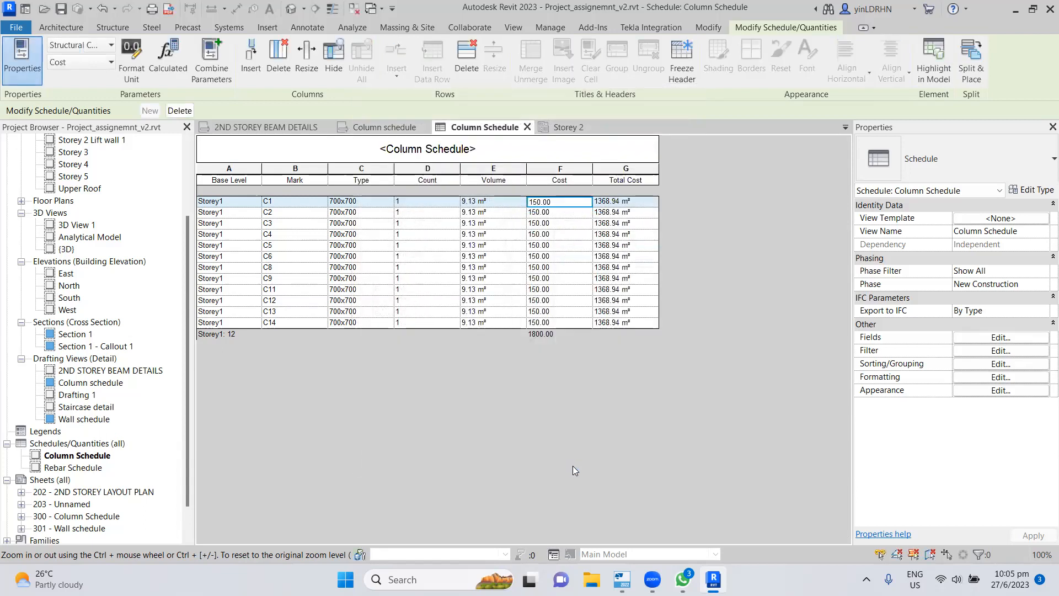
left_click(635, 203)
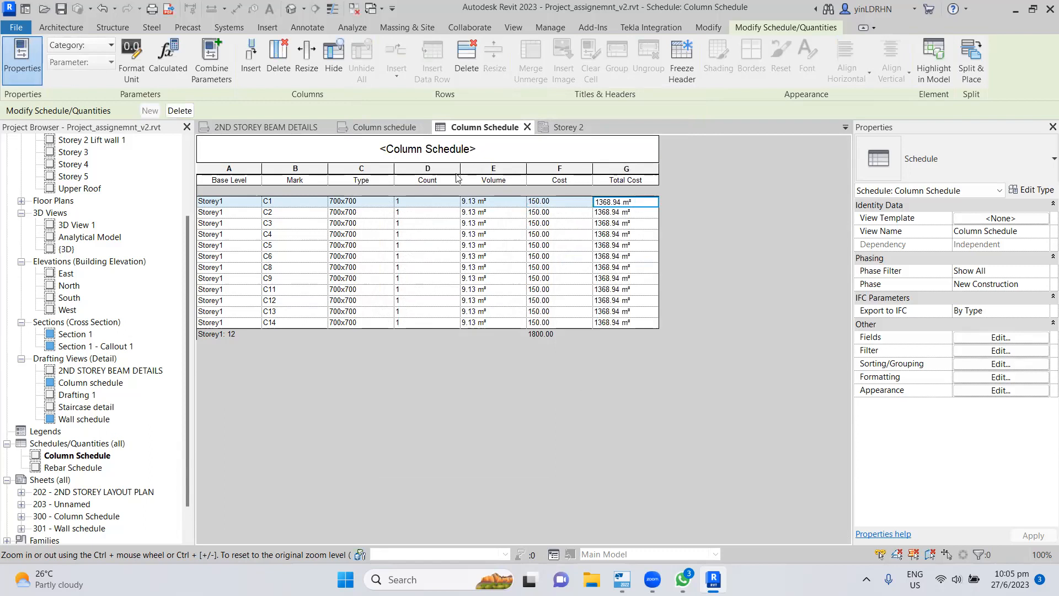
left_click(132, 58)
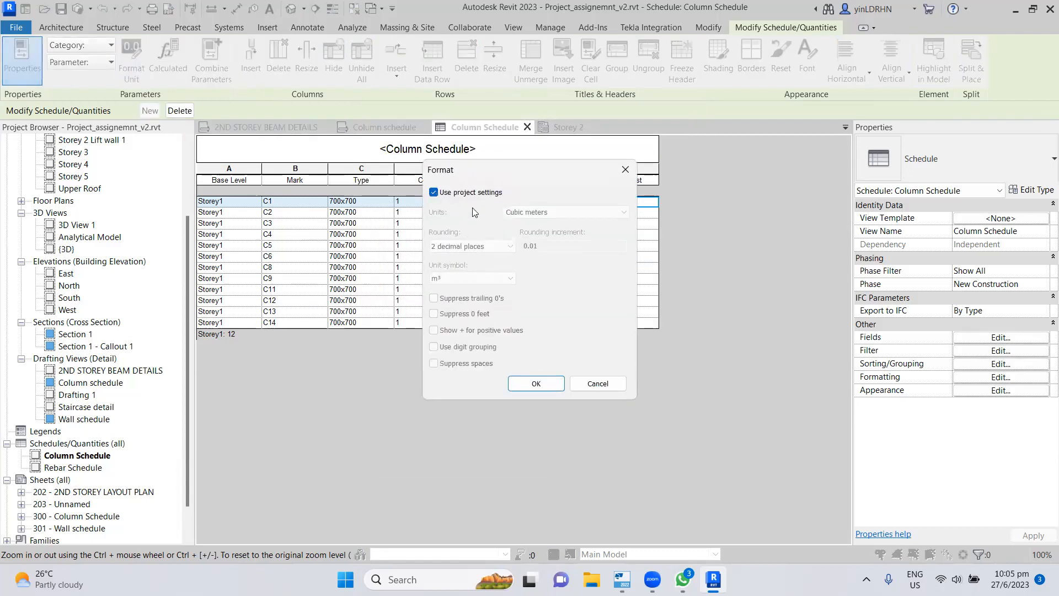
left_click(433, 192)
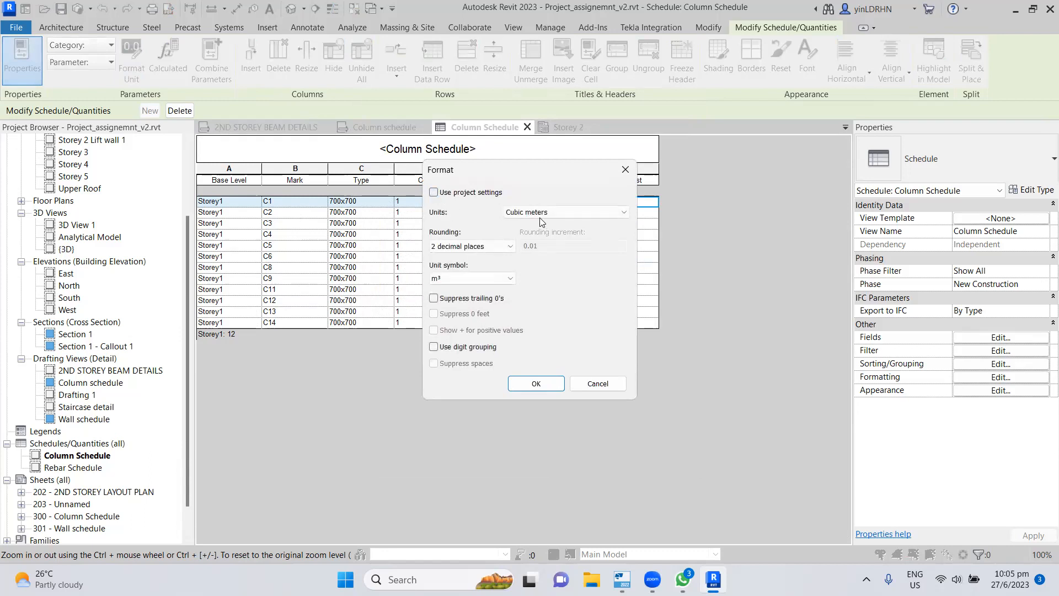
left_click(511, 246)
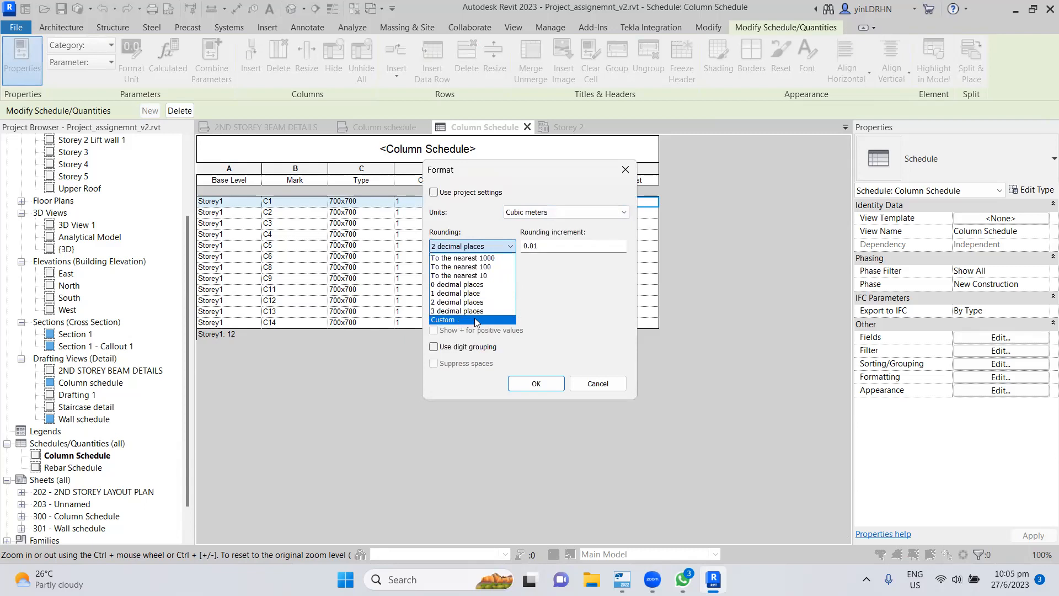
left_click(459, 302)
left_click(511, 278)
left_click(442, 287)
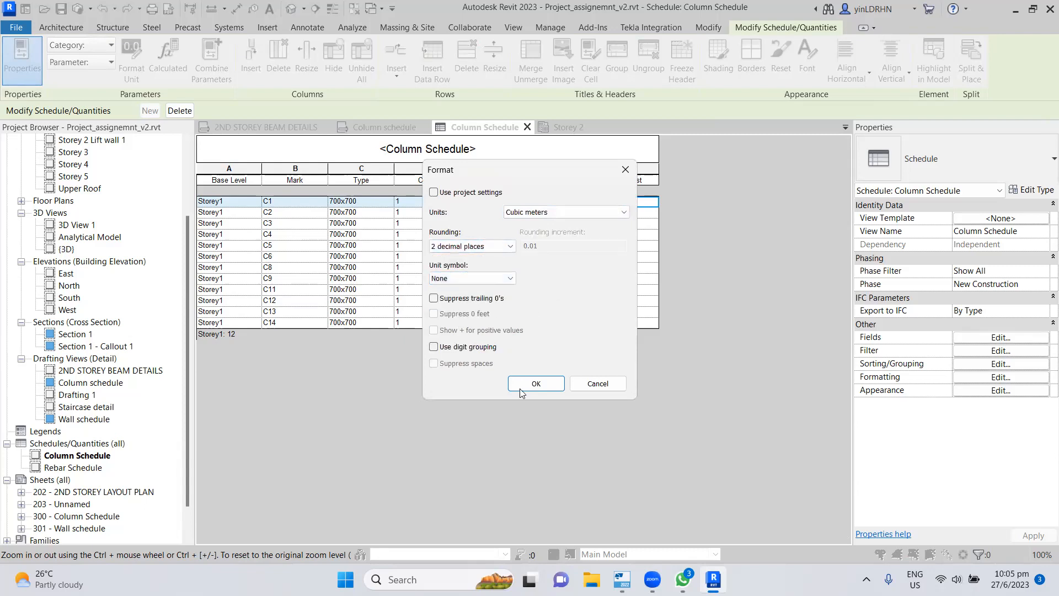
left_click(524, 385)
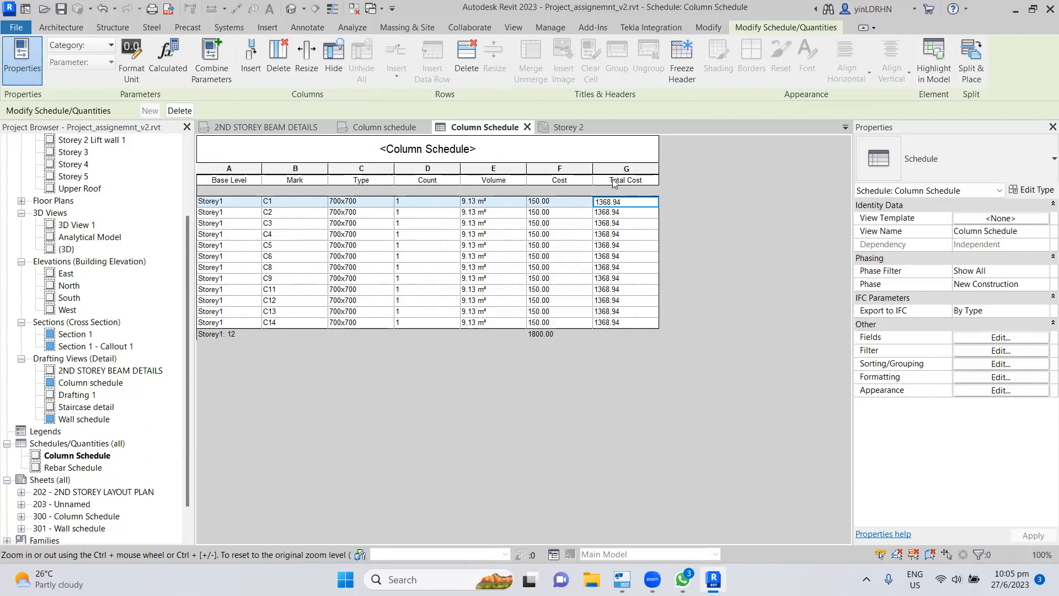
- Format the schedule's Total Cost field to calculate totals
left_click(965, 377)
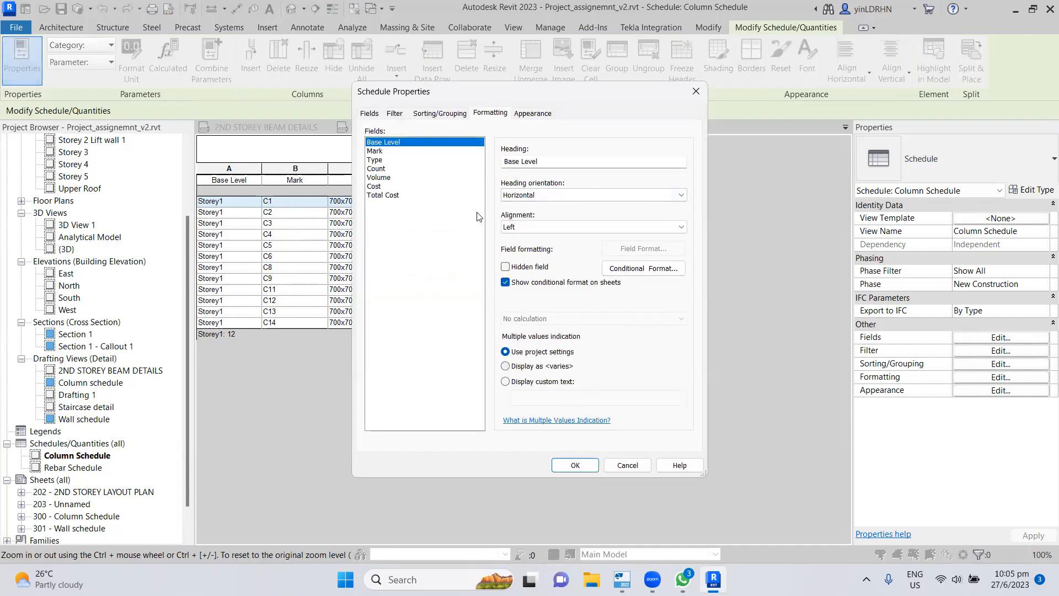
left_click(385, 188)
left_click(385, 195)
left_click(574, 319)
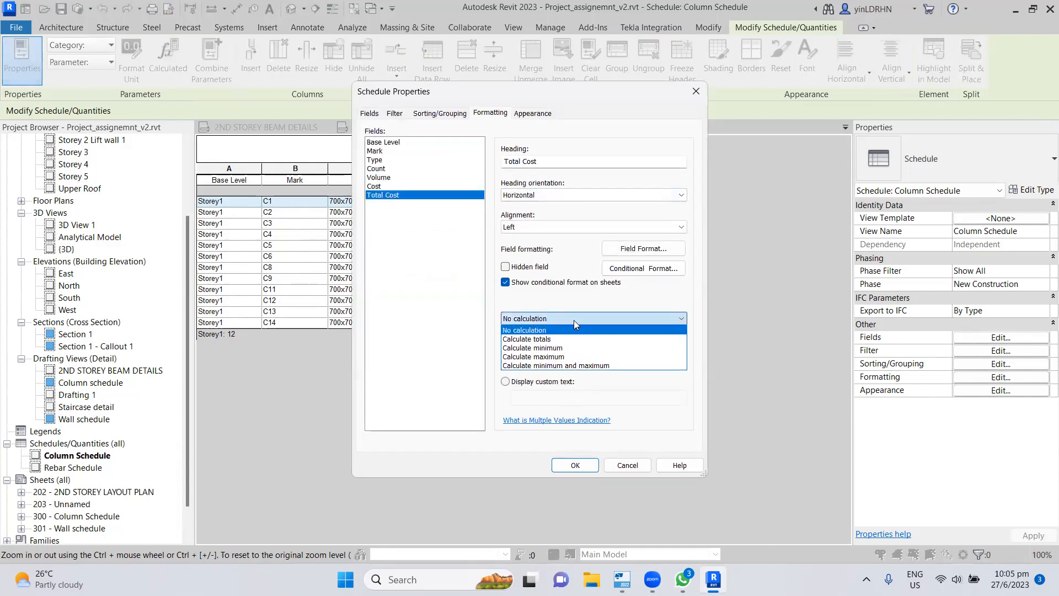
left_click(552, 339)
left_click(575, 465)
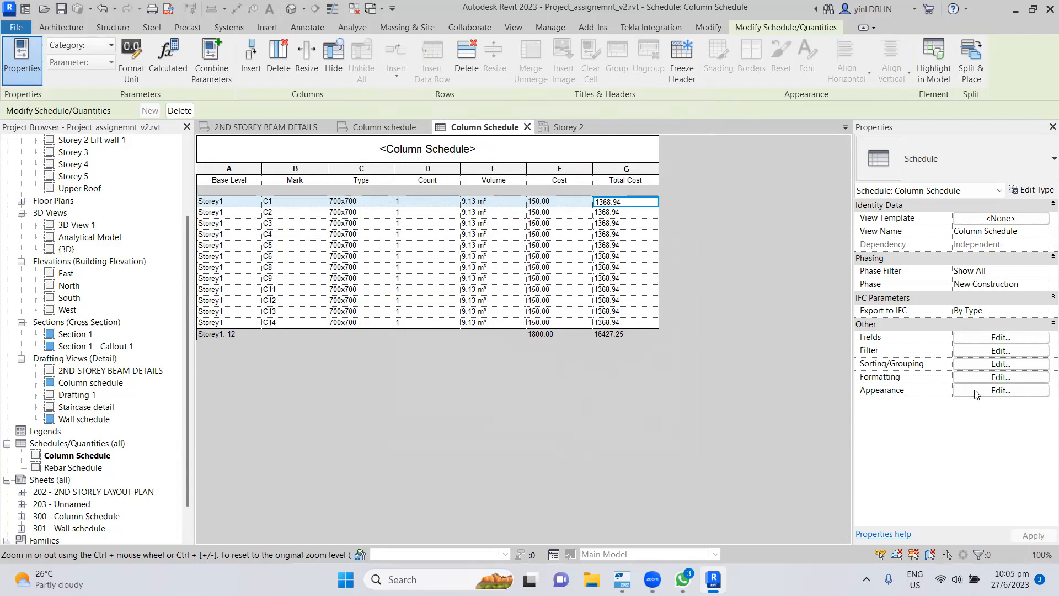
- Add a calculated field named Labour cost to the schedule, with discipline Common, type Volume and formula Volume*30
left_click(988, 337)
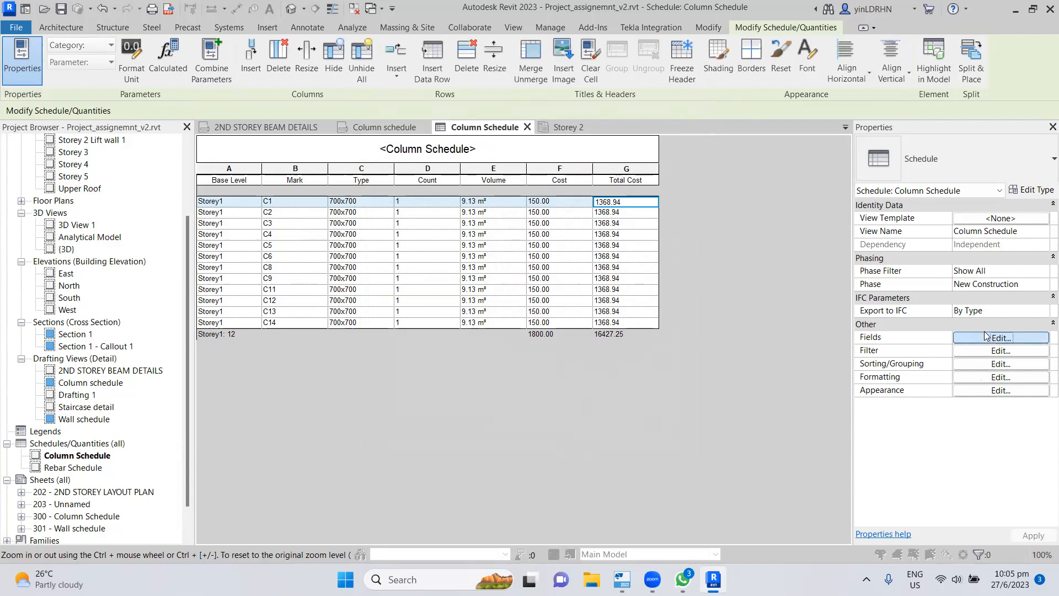
left_click(530, 326)
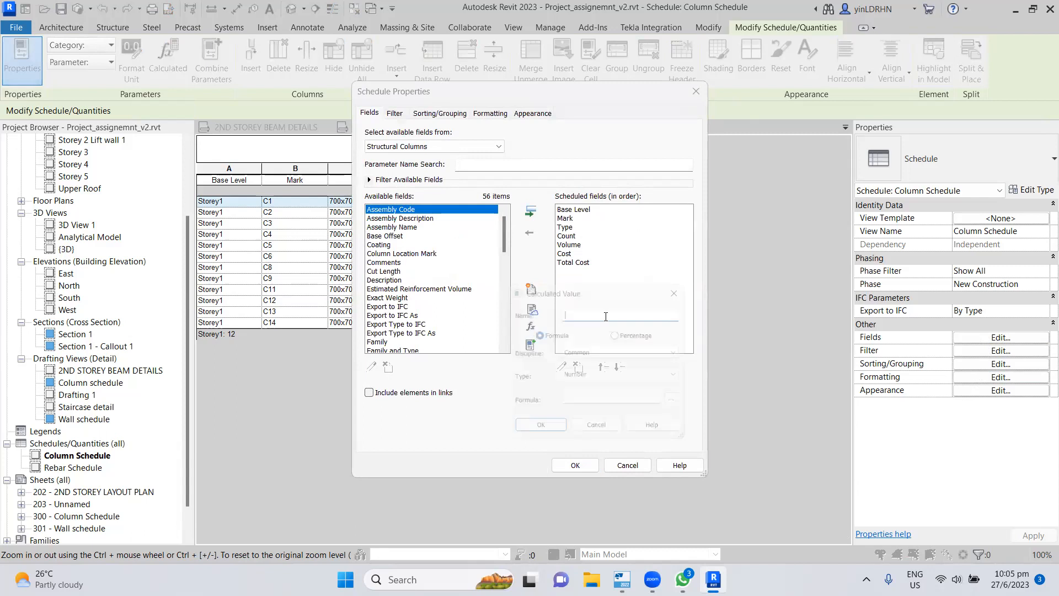
type("Labour")
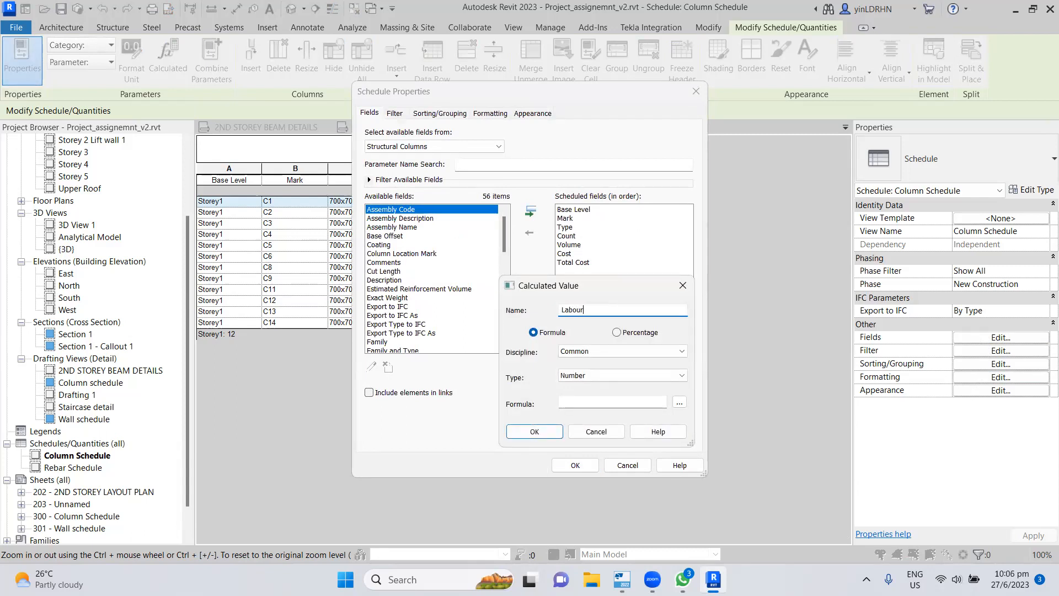
type(" cost")
left_click_drag(602, 286, 628, 319)
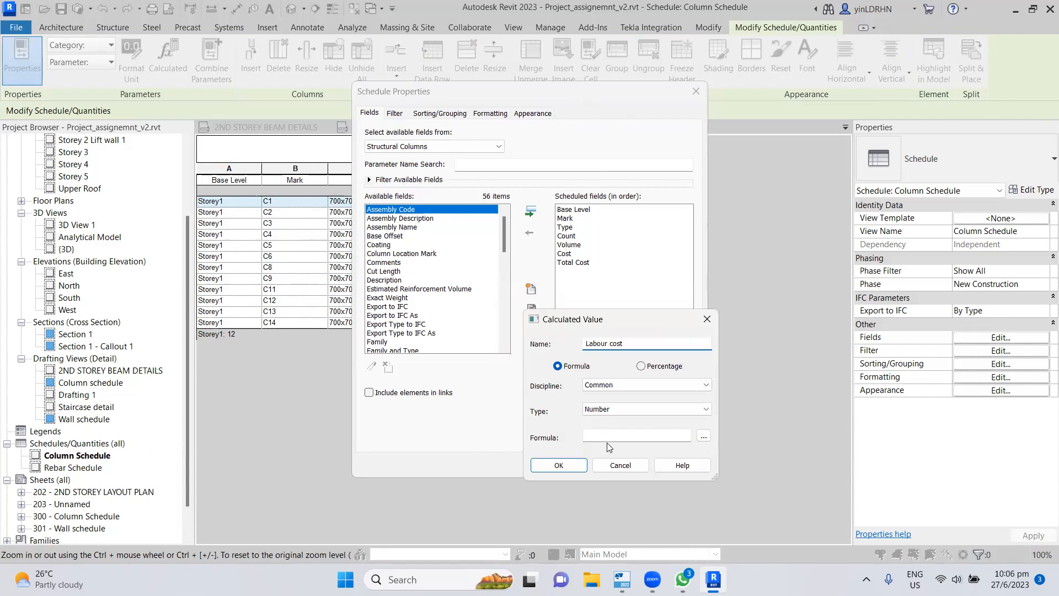
left_click(604, 435)
left_click(621, 408)
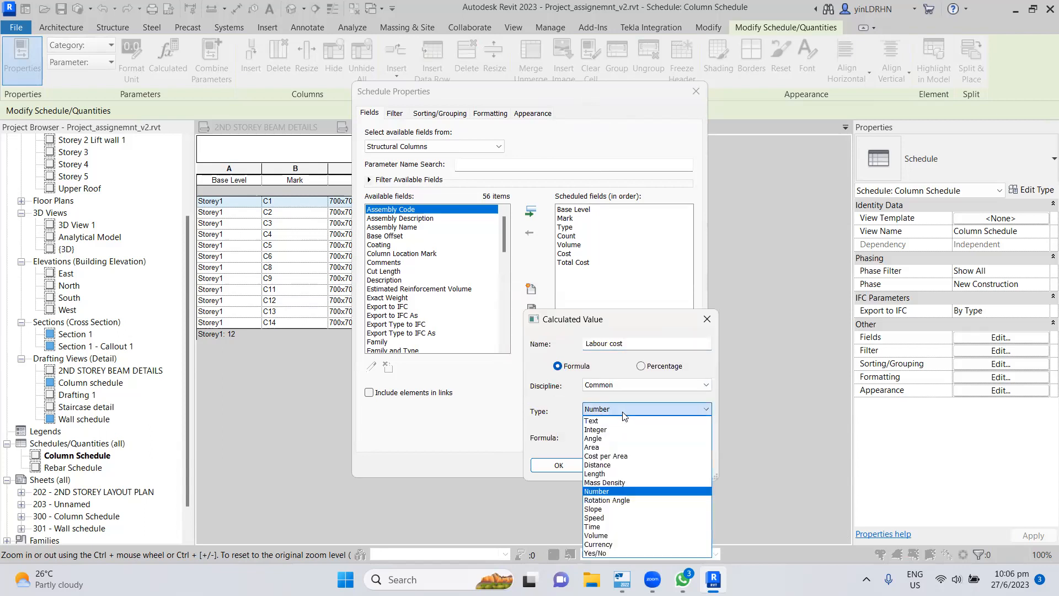
left_click(610, 537)
left_click(609, 438)
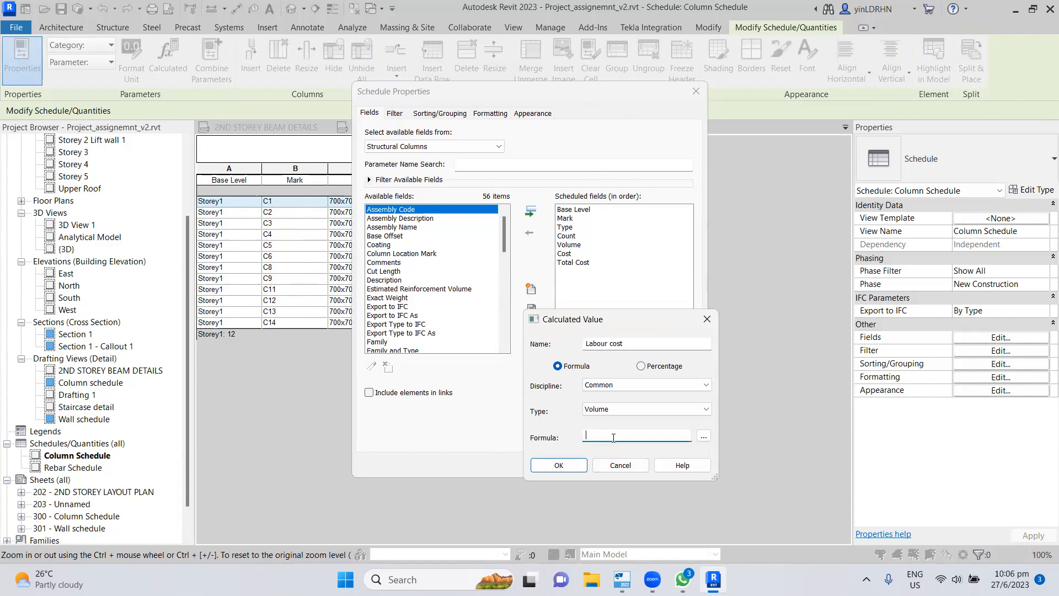
type("Volume*30")
left_click(555, 465)
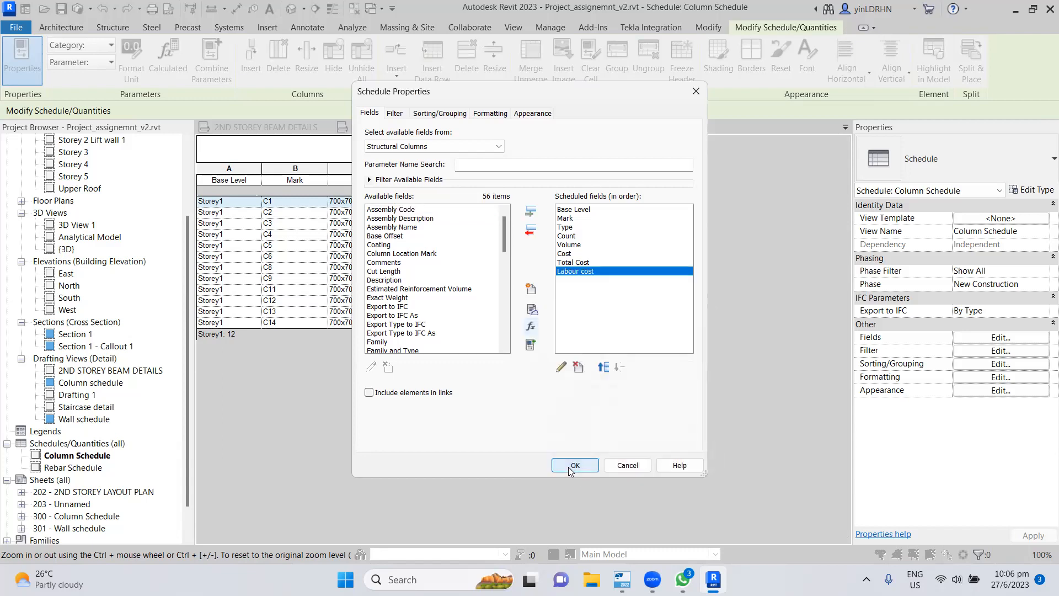
left_click(573, 466)
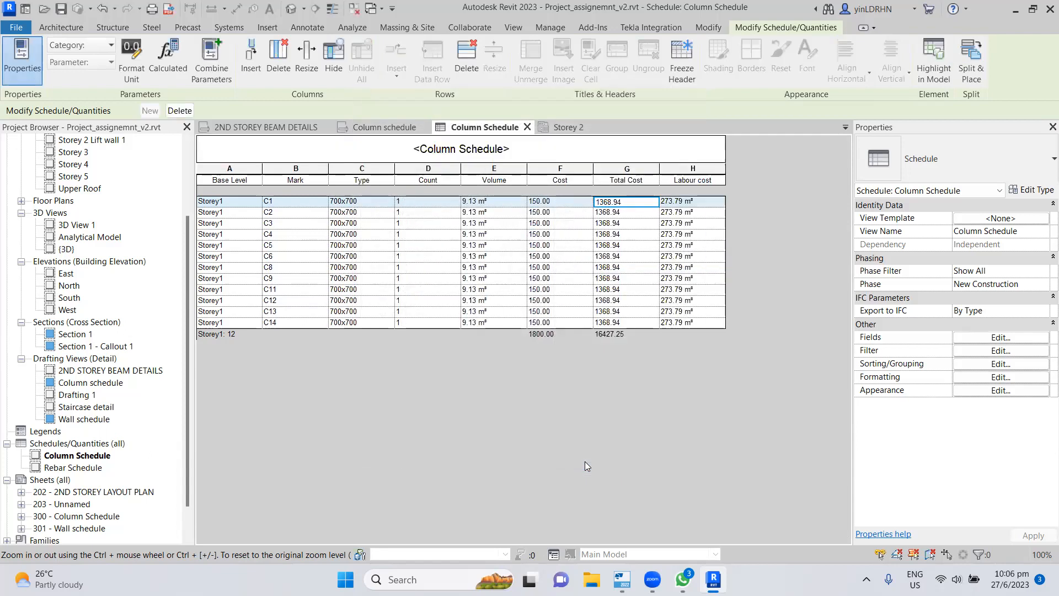
- Override the project units for the Labour cost column and set its unit symbol to None
left_click(699, 203)
left_click(131, 61)
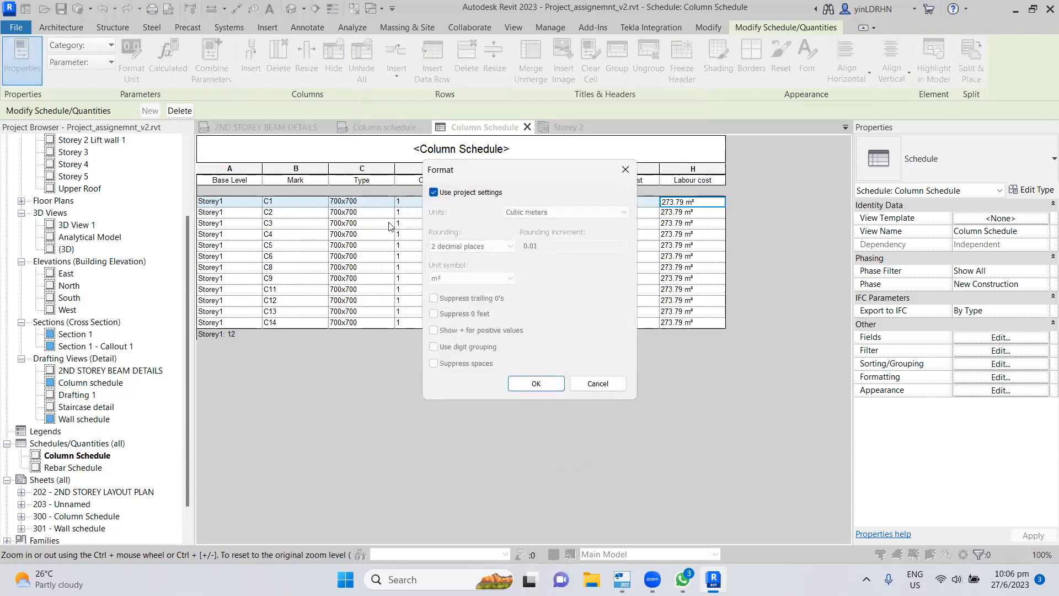
left_click(433, 192)
left_click(464, 281)
left_click(465, 289)
left_click(537, 383)
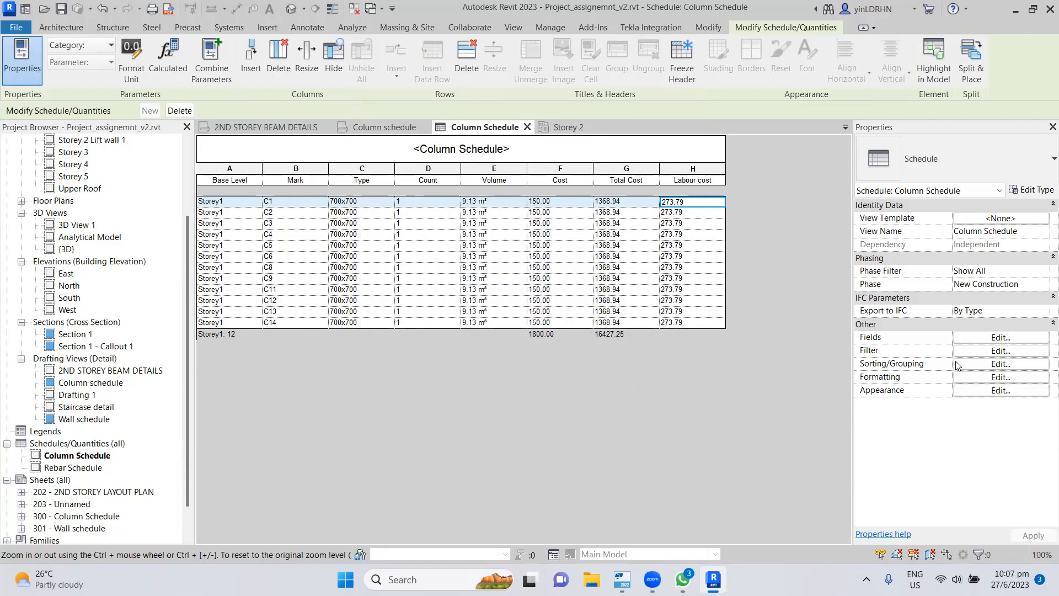
- Format the schedule's Labour cost field to calculate totals
left_click(987, 378)
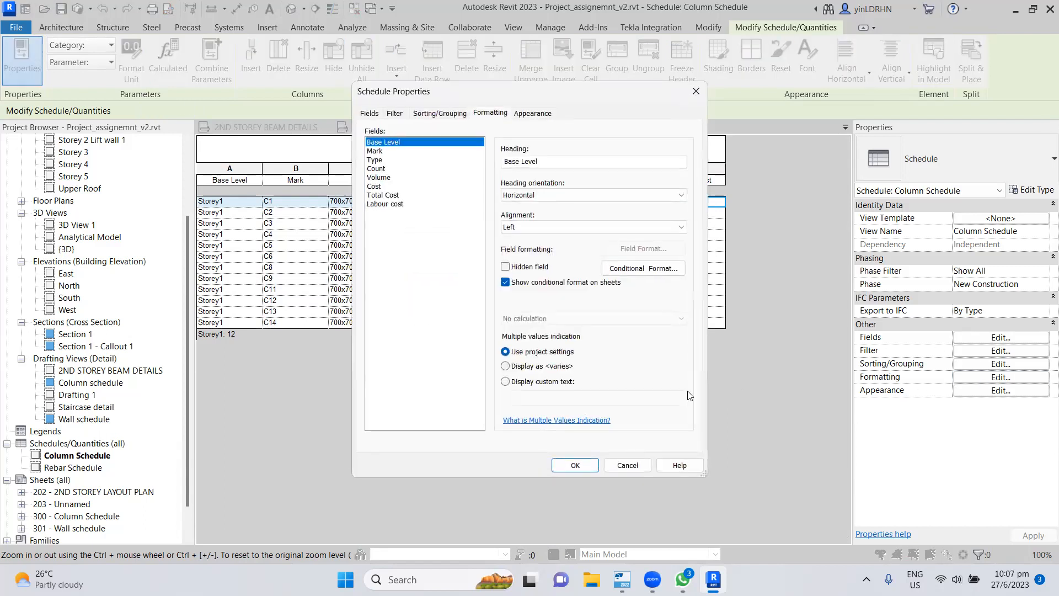
left_click(385, 204)
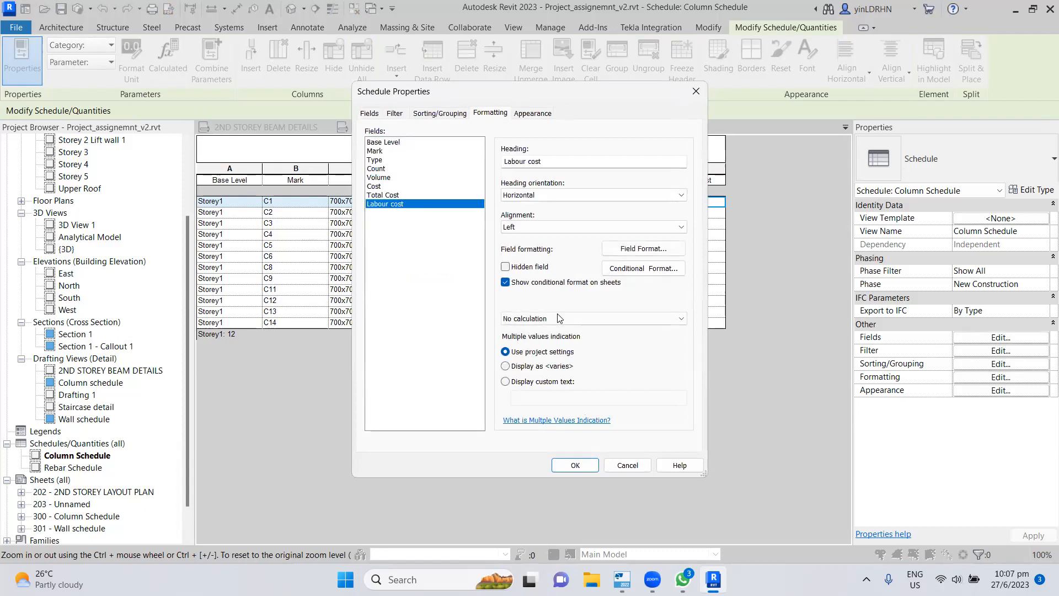
left_click(593, 319)
left_click(552, 326)
left_click(575, 465)
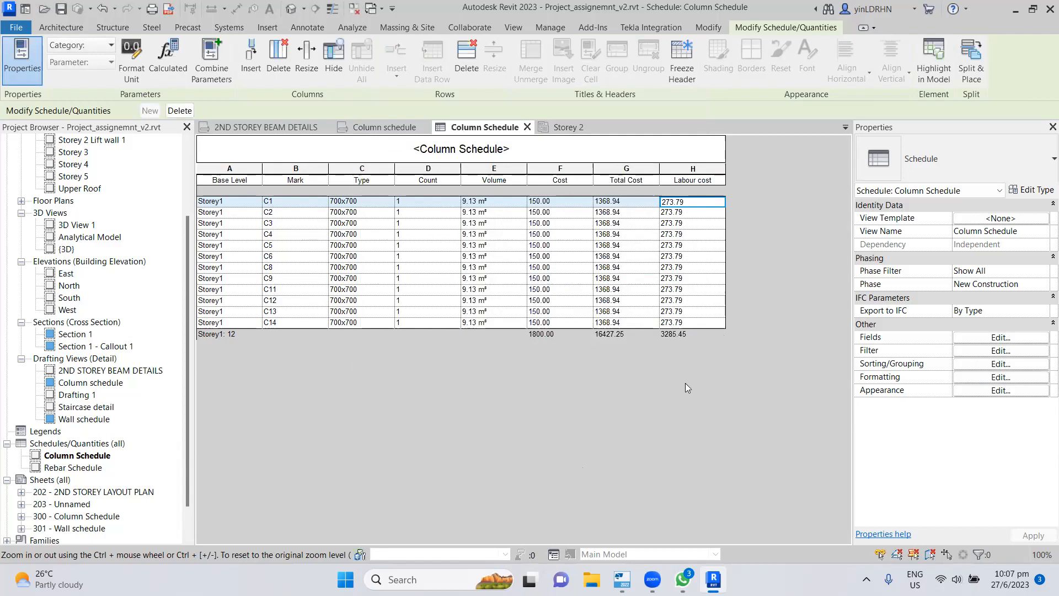
- Format the schedule's Volume field to calculate totals
left_click(469, 185)
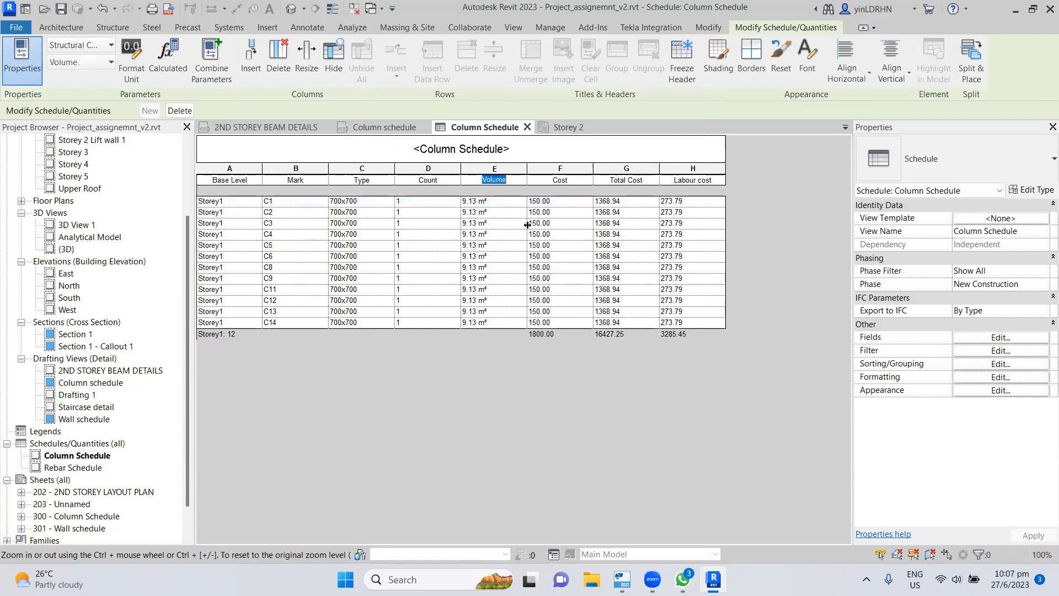
left_click(992, 378)
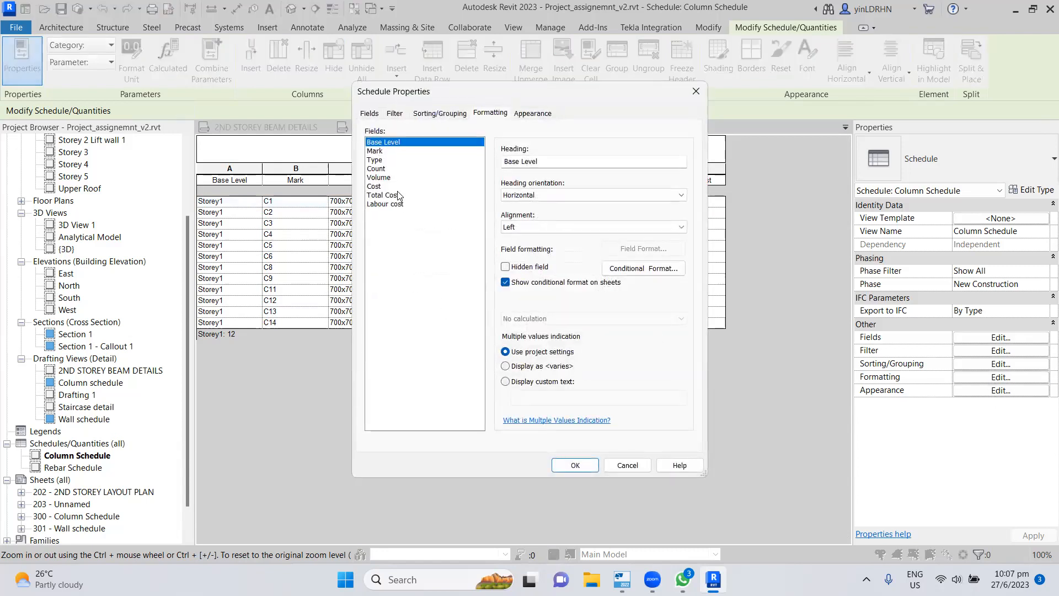
left_click(389, 178)
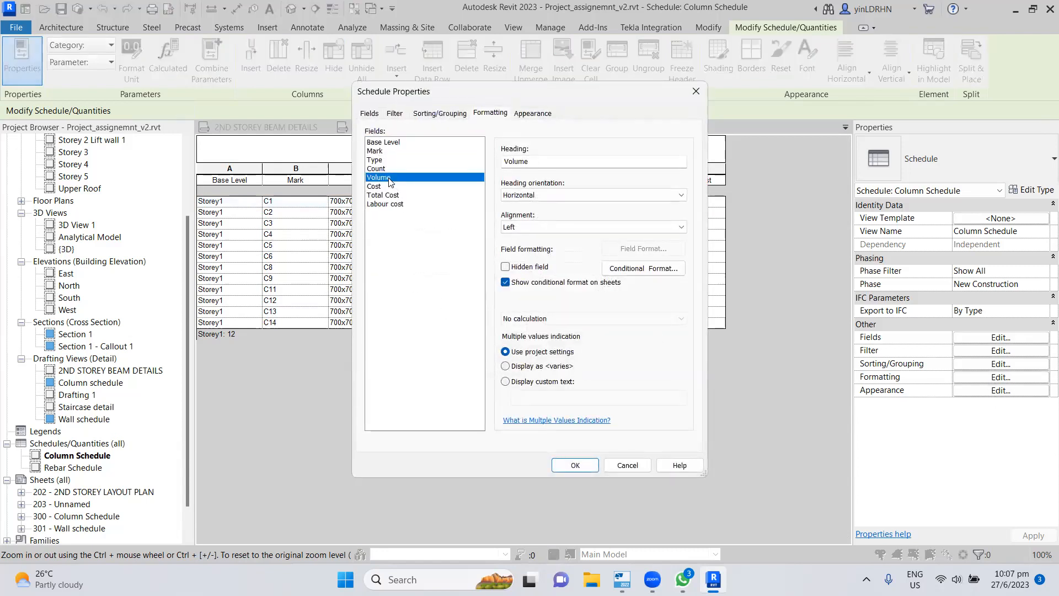
left_click(526, 319)
left_click(526, 339)
left_click(574, 464)
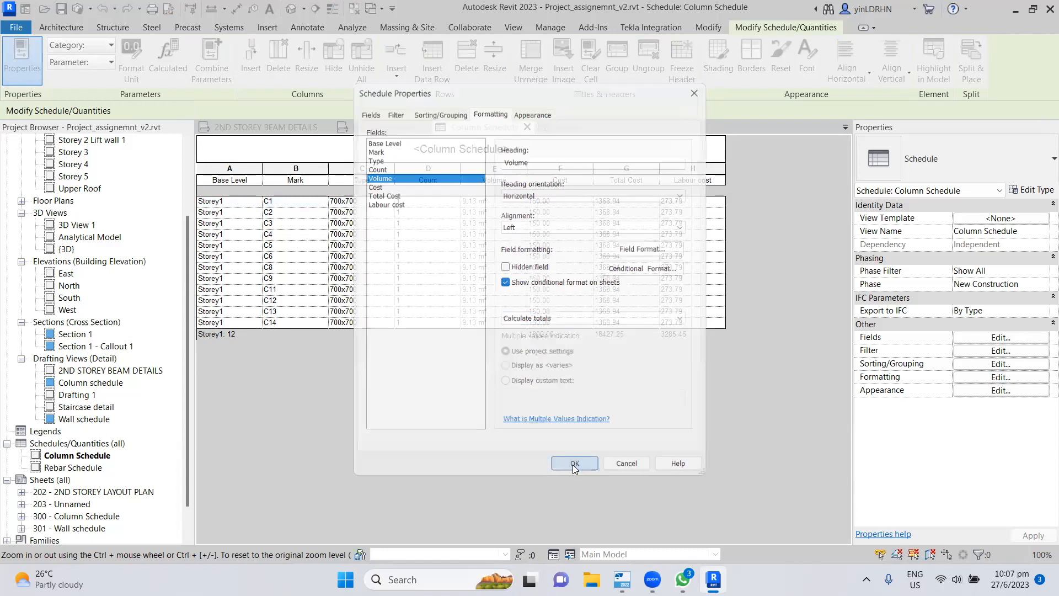
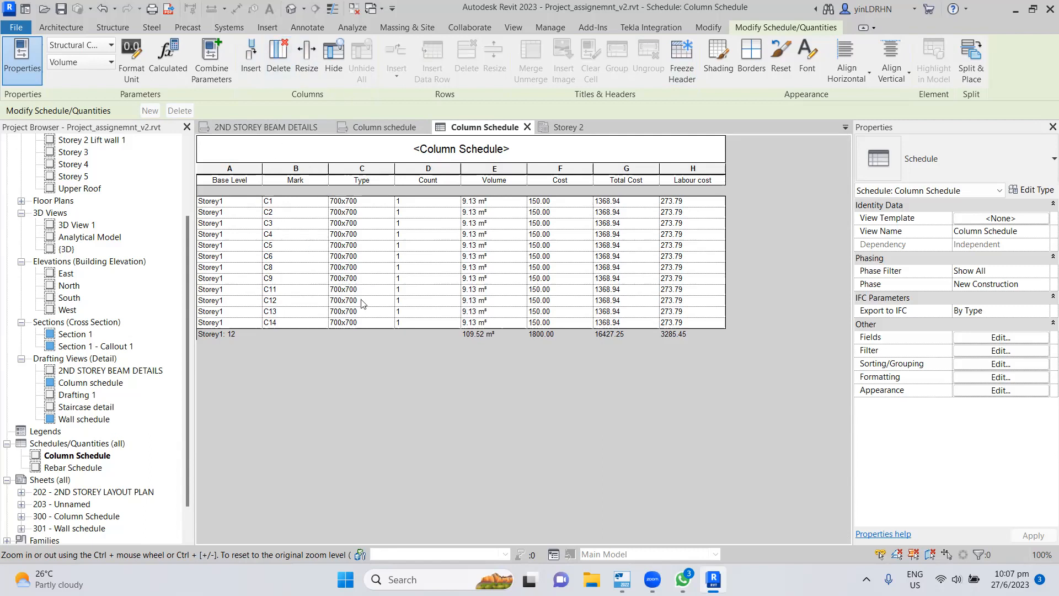
- Delete the Count column from the Column Schedule
left_click(421, 173)
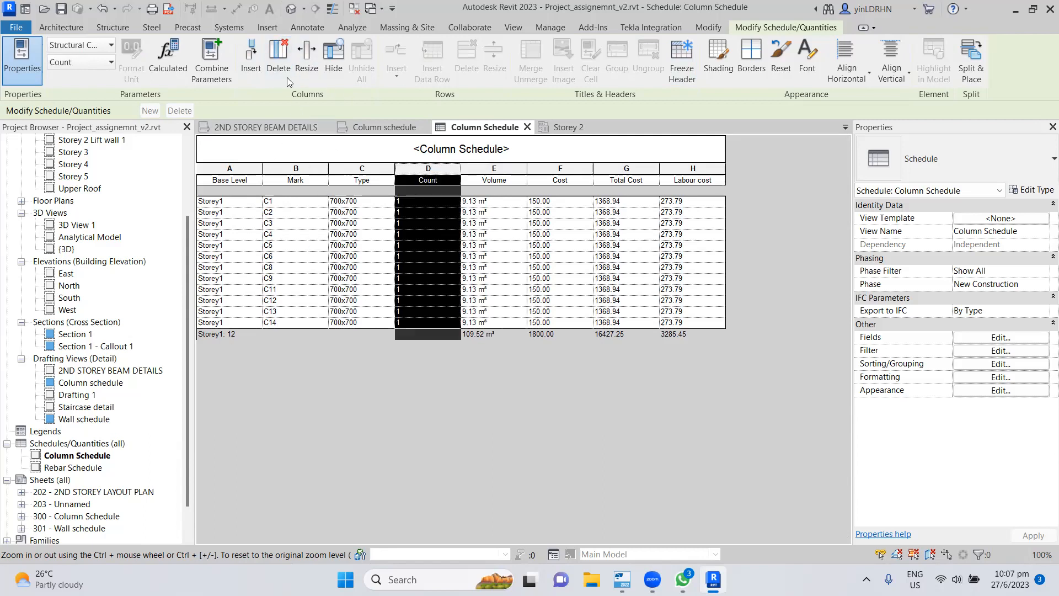
left_click(279, 55)
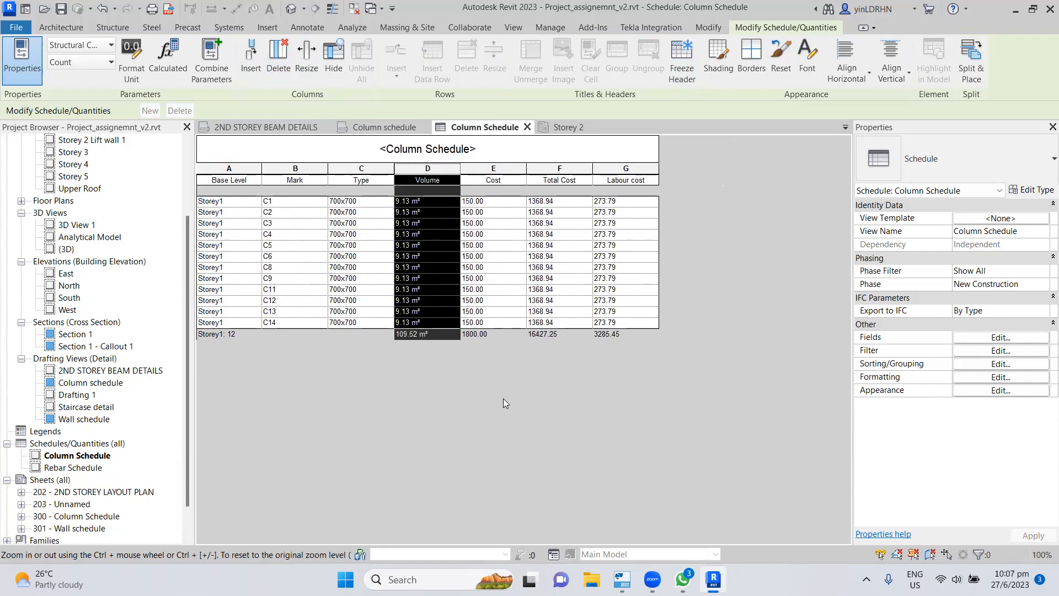
- Examine the available Structural Columns fields and the combined-parameter options for the Column Schedule
left_click(251, 57)
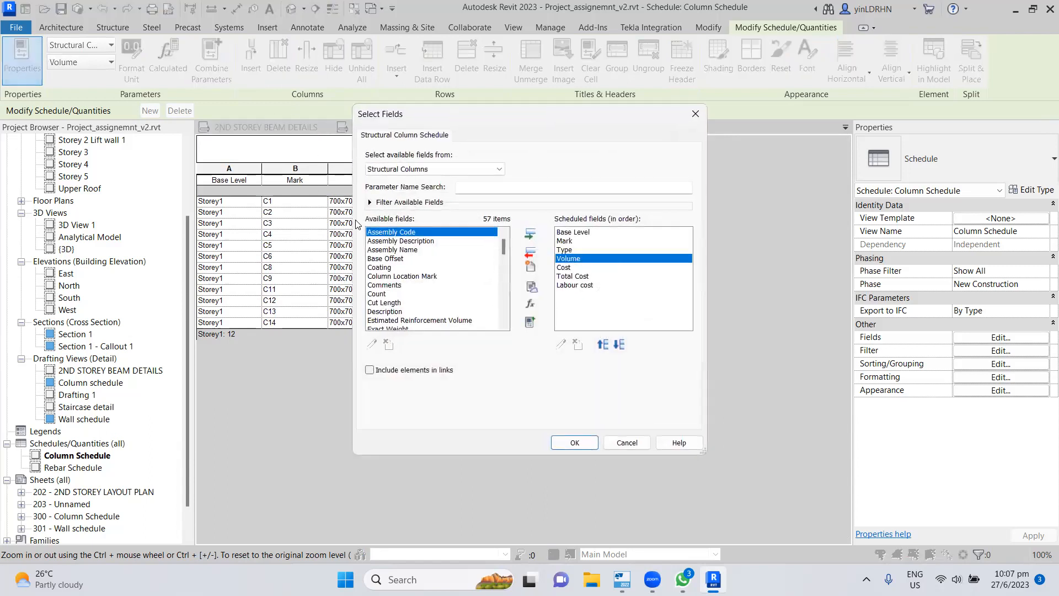
left_click(615, 441)
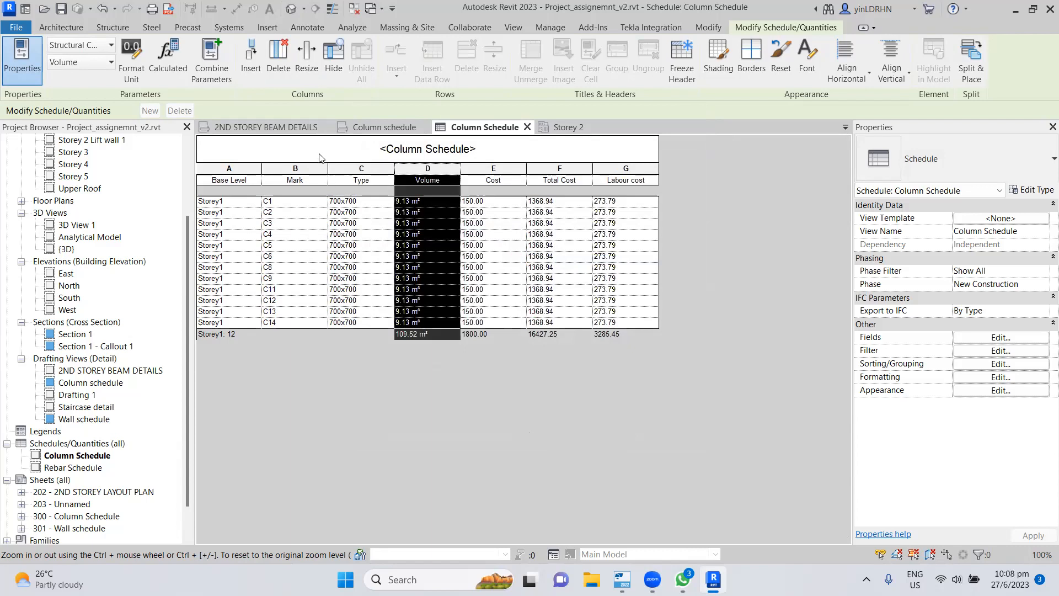
left_click(251, 58)
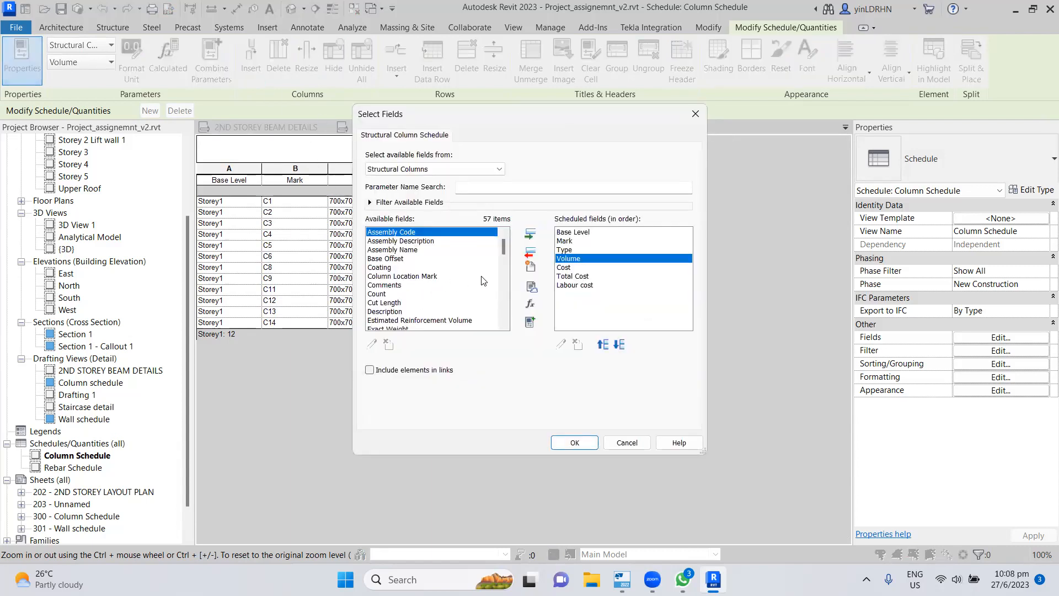
left_click_drag(504, 257, 509, 311)
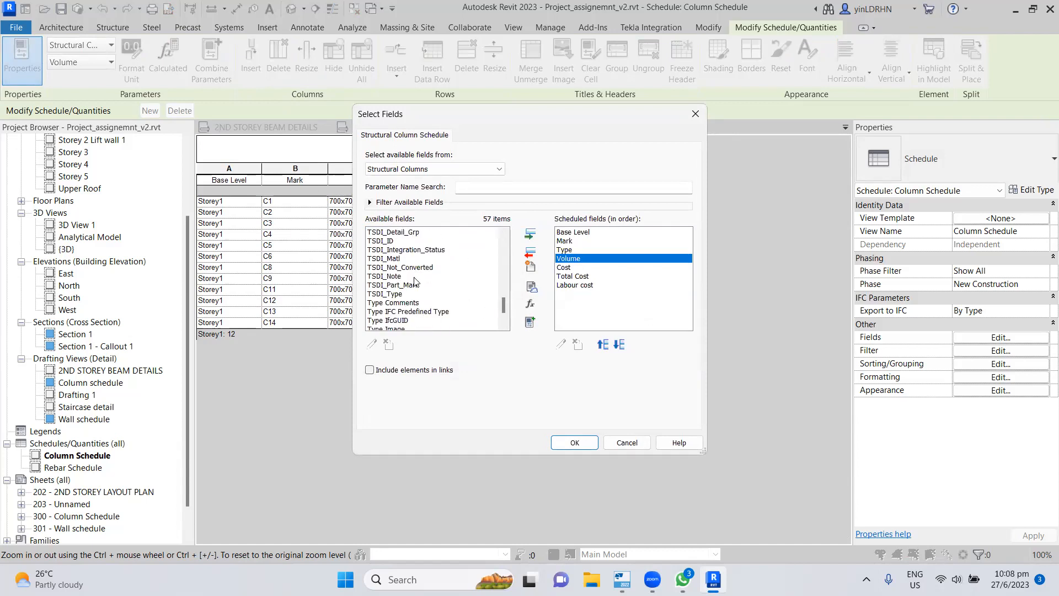
left_click_drag(504, 307, 503, 316)
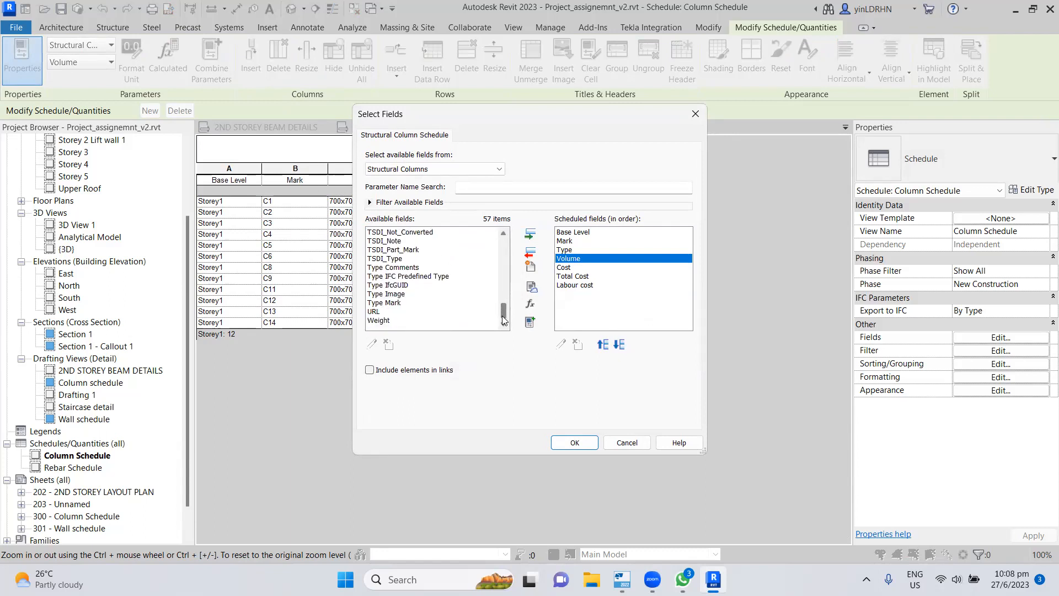
scroll(414, 319, "up", 2)
scroll(413, 316, "up", 4)
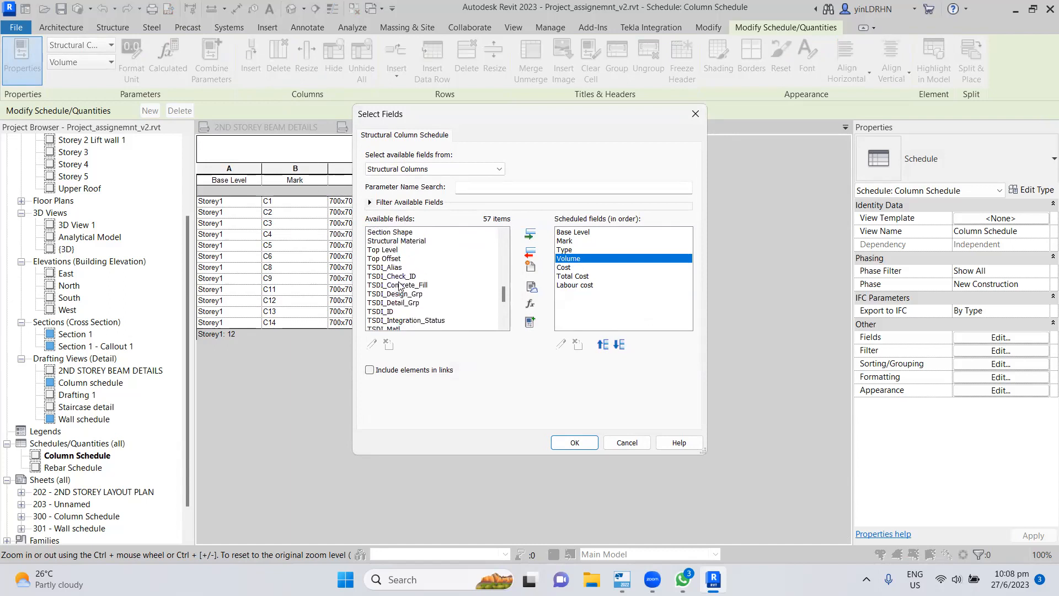
scroll(418, 296, "up", 3)
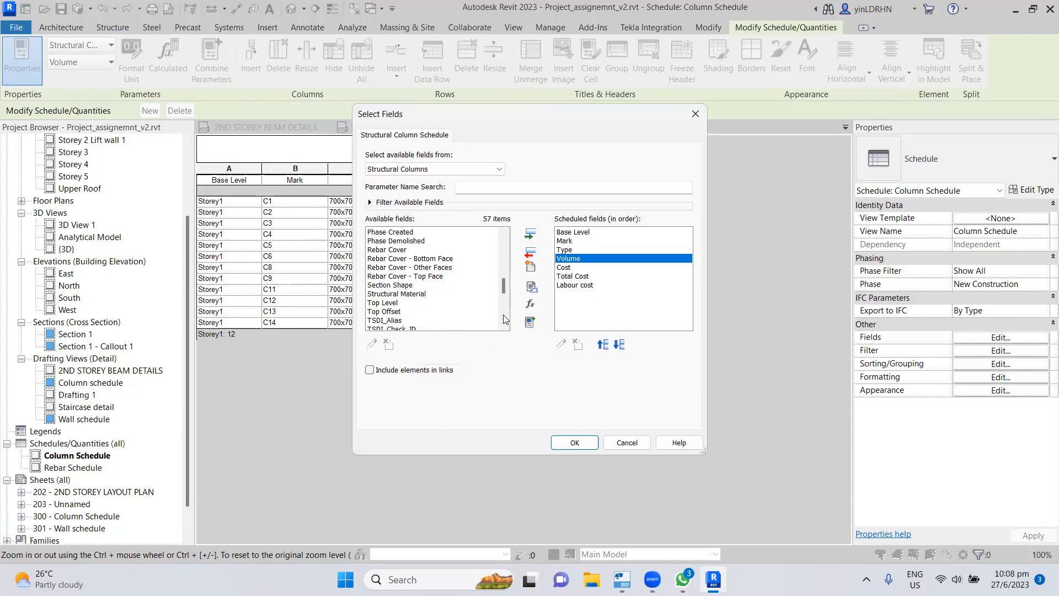
left_click(531, 326)
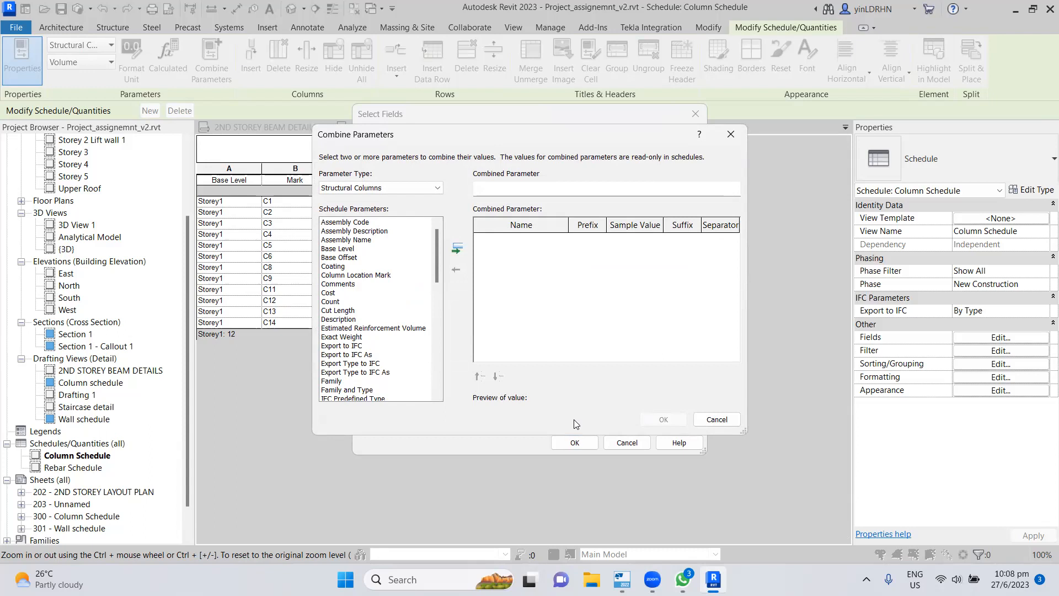
left_click(717, 419)
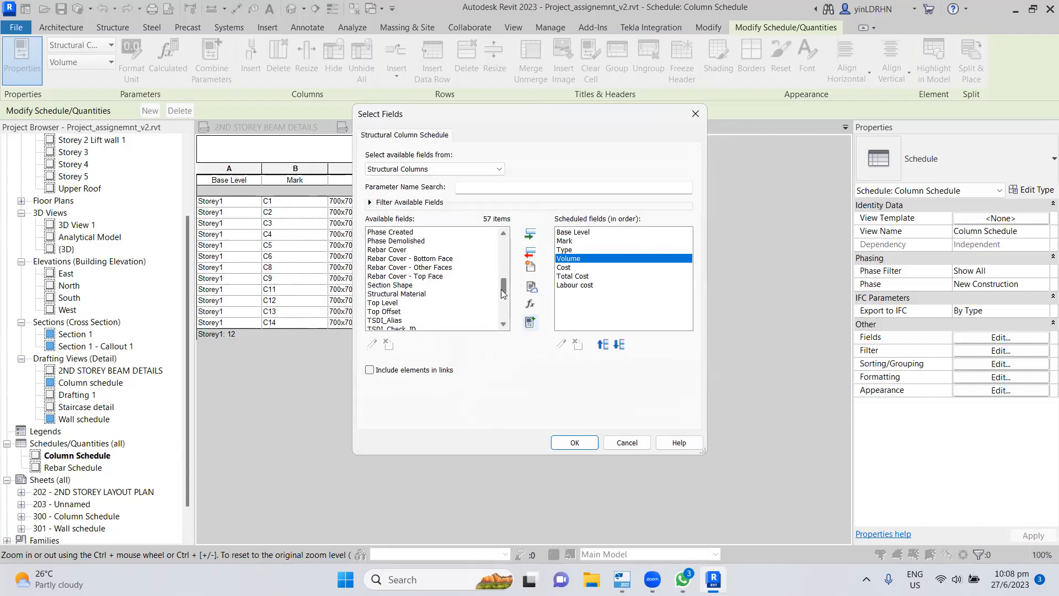
left_click_drag(502, 288, 506, 249)
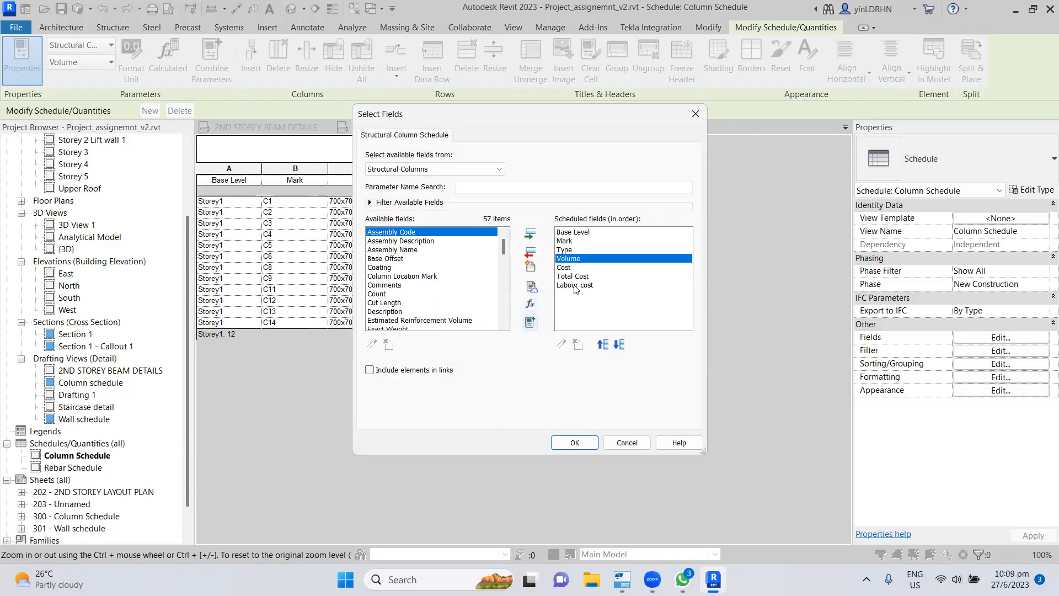
left_click(576, 445)
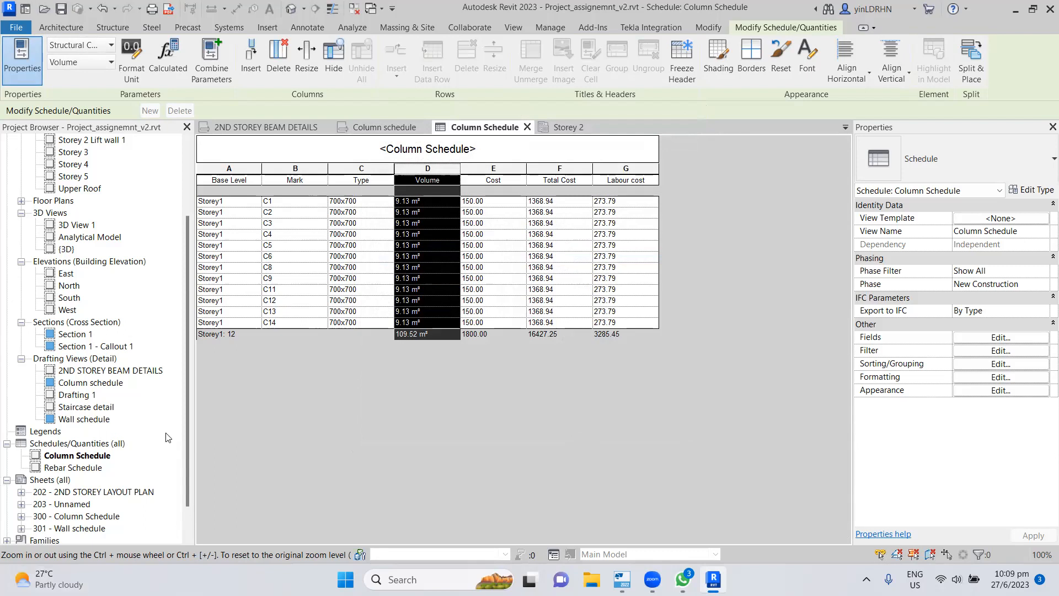
- Create a new building component schedule for the Structural Framing category in the New Construction phase
left_click(53, 446)
right_click(53, 445)
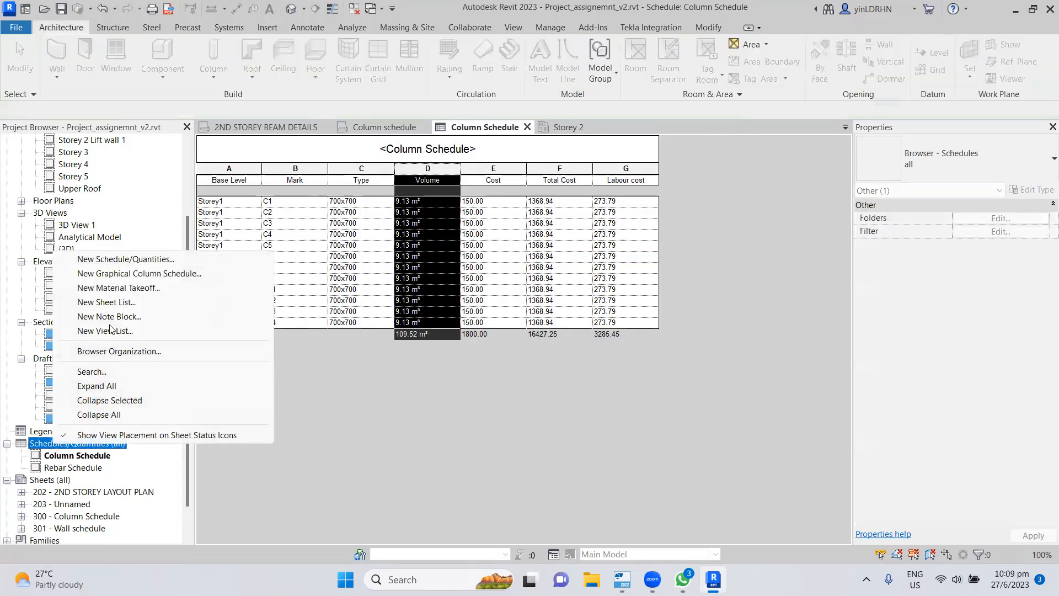
left_click(119, 260)
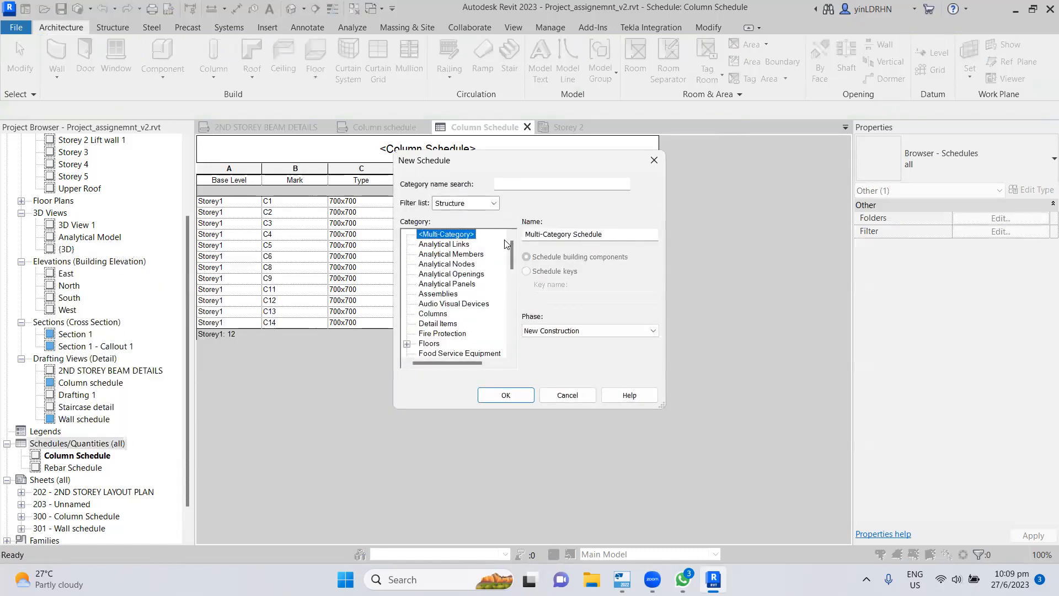
left_click_drag(511, 267, 520, 338)
left_click(463, 294)
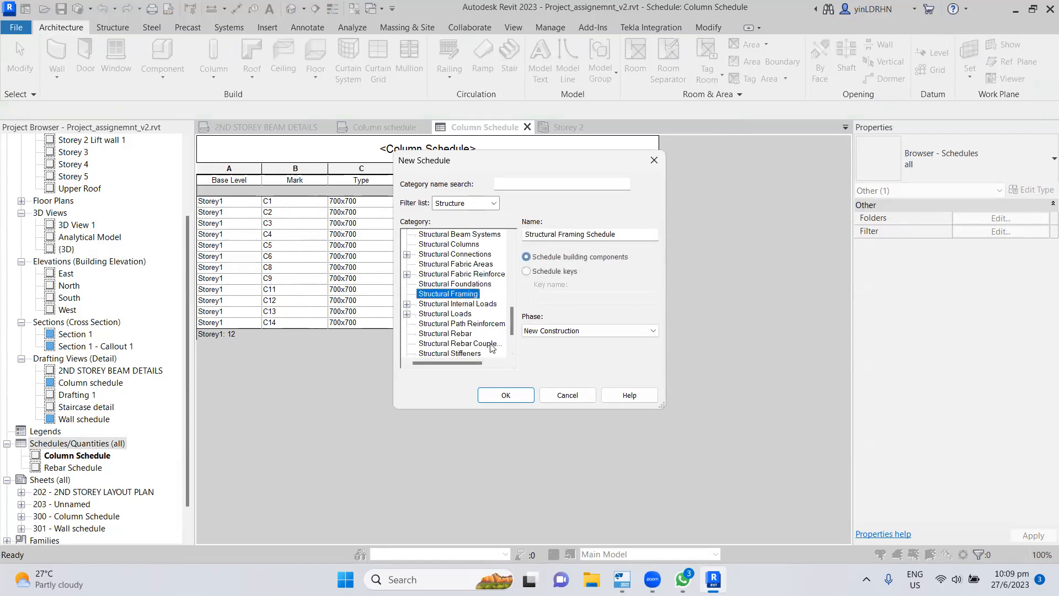
left_click(506, 395)
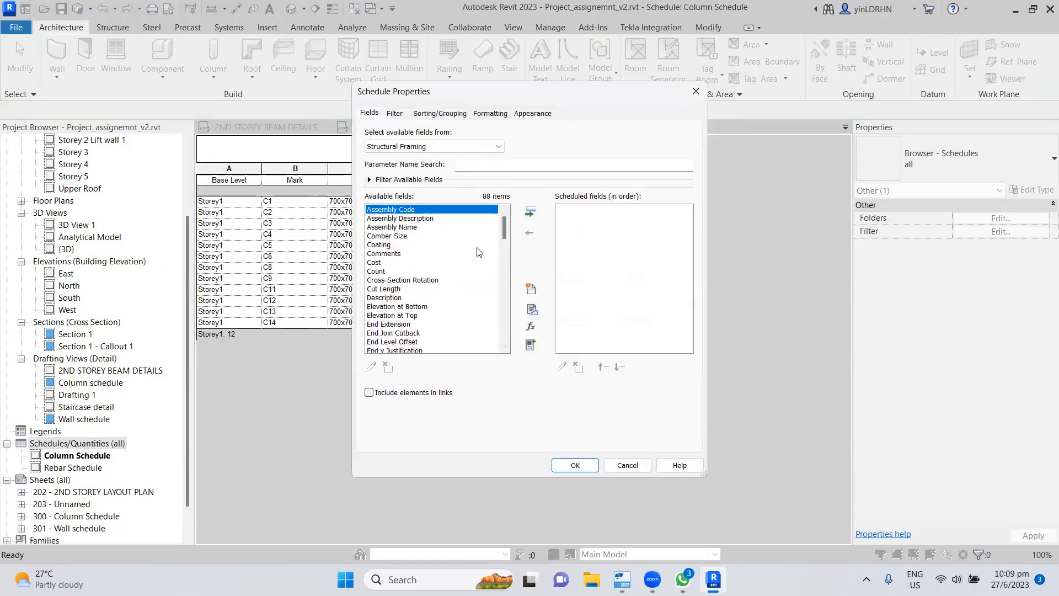
- Add the Count, Mark, Type and Volume fields to the Structural Framing Schedule
double_click(386, 271)
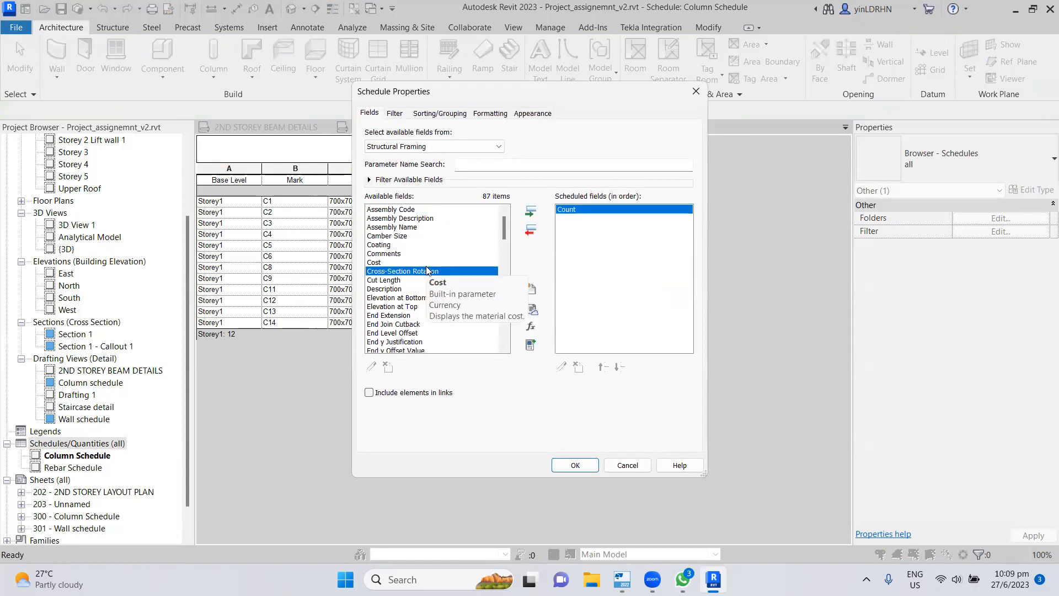
scroll(431, 283, "down", 5)
scroll(431, 284, "down", 2)
scroll(429, 298, "down", 1)
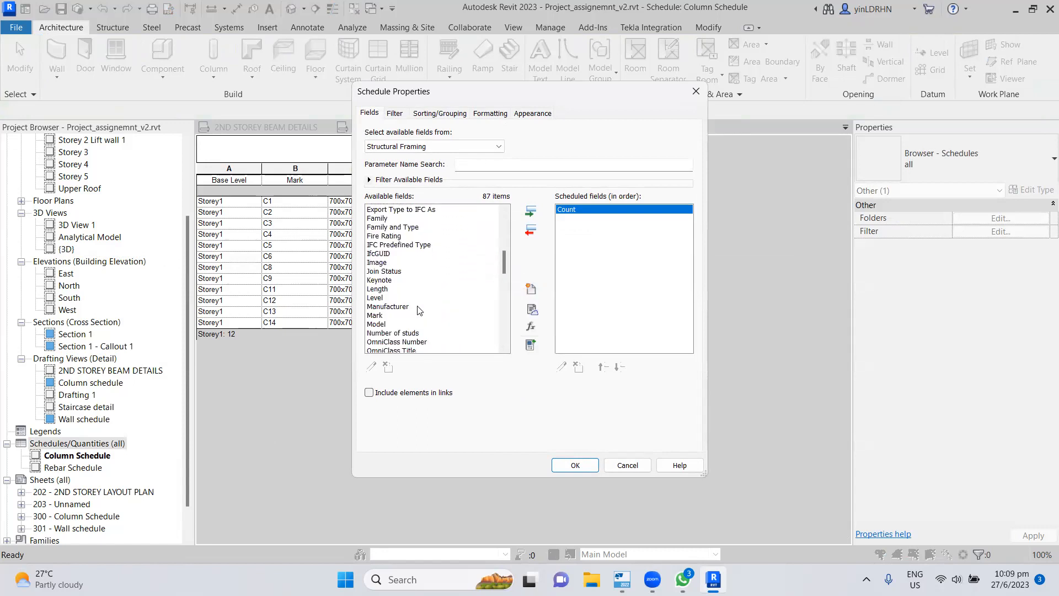
double_click(374, 316)
scroll(449, 305, "down", 3)
scroll(450, 308, "down", 10)
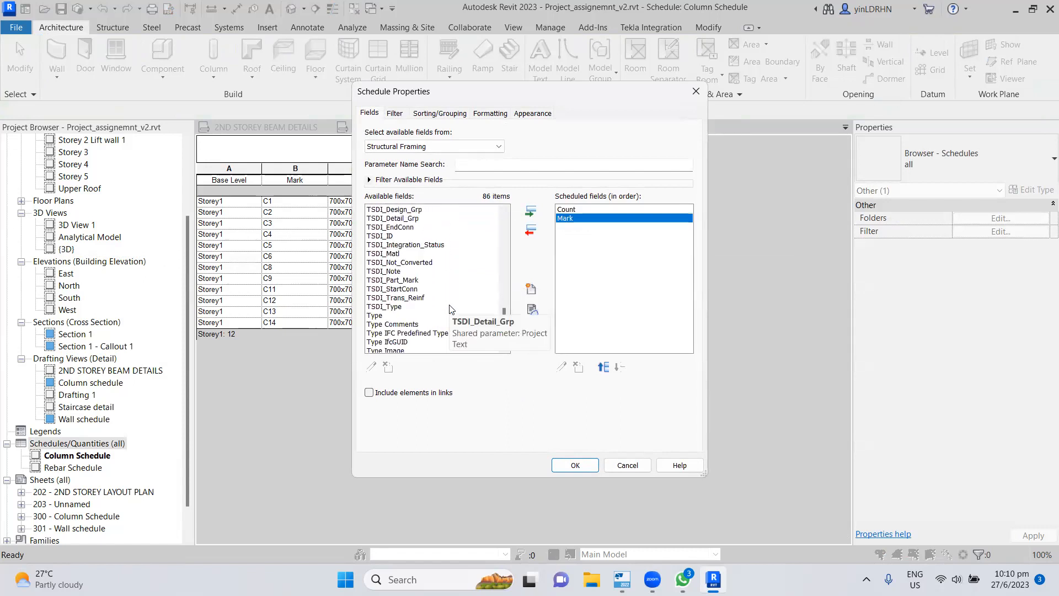
scroll(408, 306, "down", 1)
double_click(407, 299)
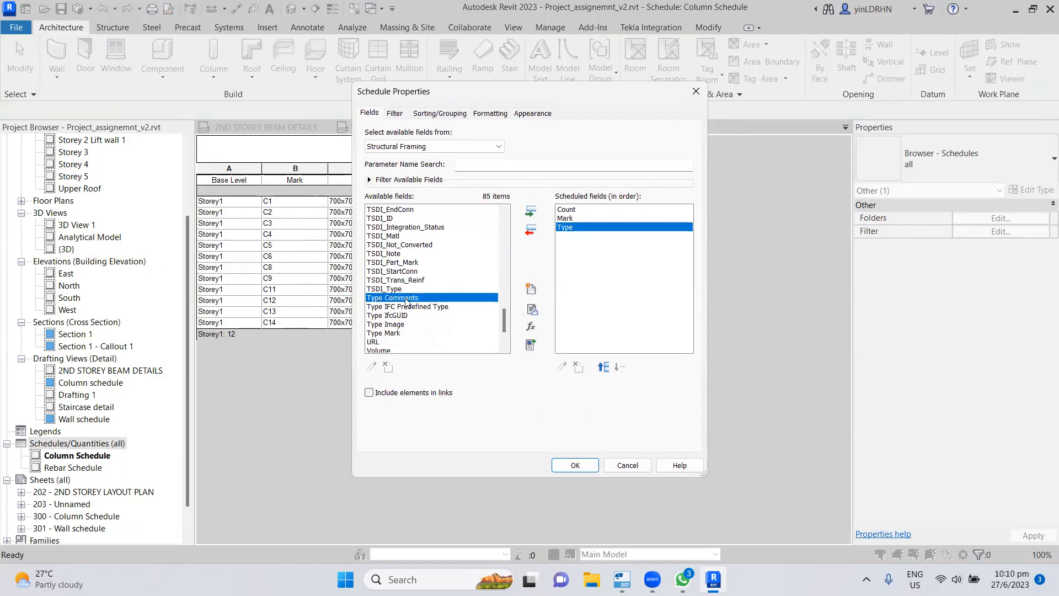
scroll(460, 299, "down", 1)
double_click(381, 325)
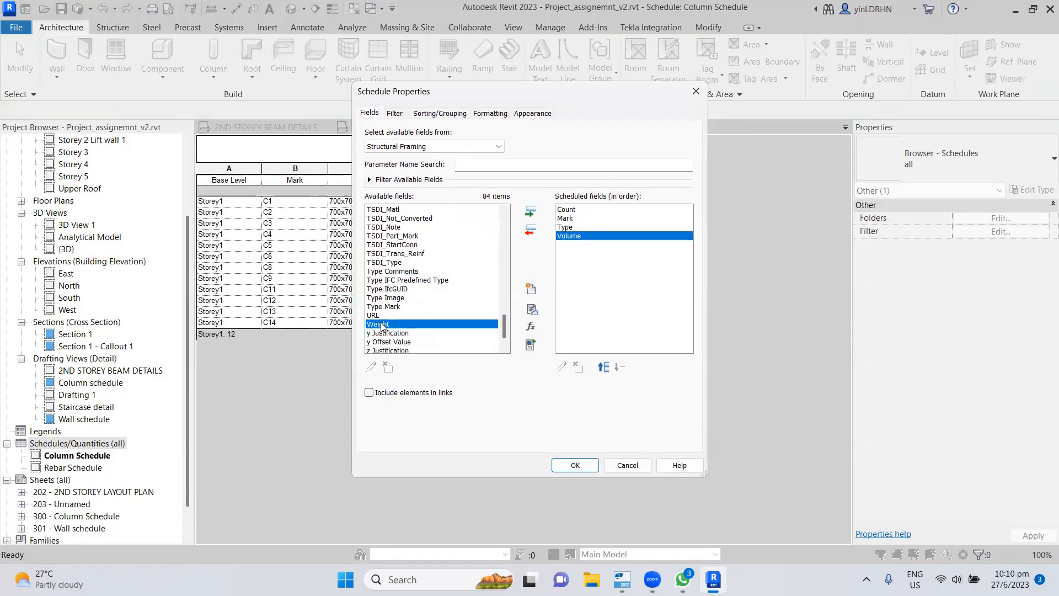
- Add the Level and Cut Length fields to the framing schedule's scheduled fields
scroll(441, 311, "down", 1)
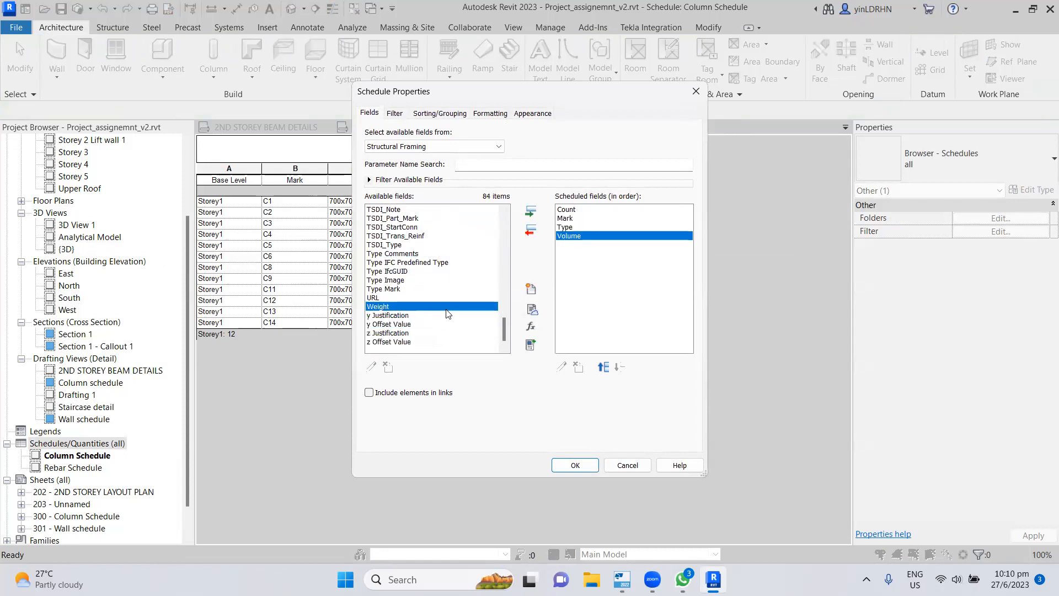
scroll(448, 314, "up", 3)
scroll(448, 313, "up", 3)
scroll(448, 313, "up", 1)
scroll(447, 312, "up", 2)
scroll(447, 310, "up", 3)
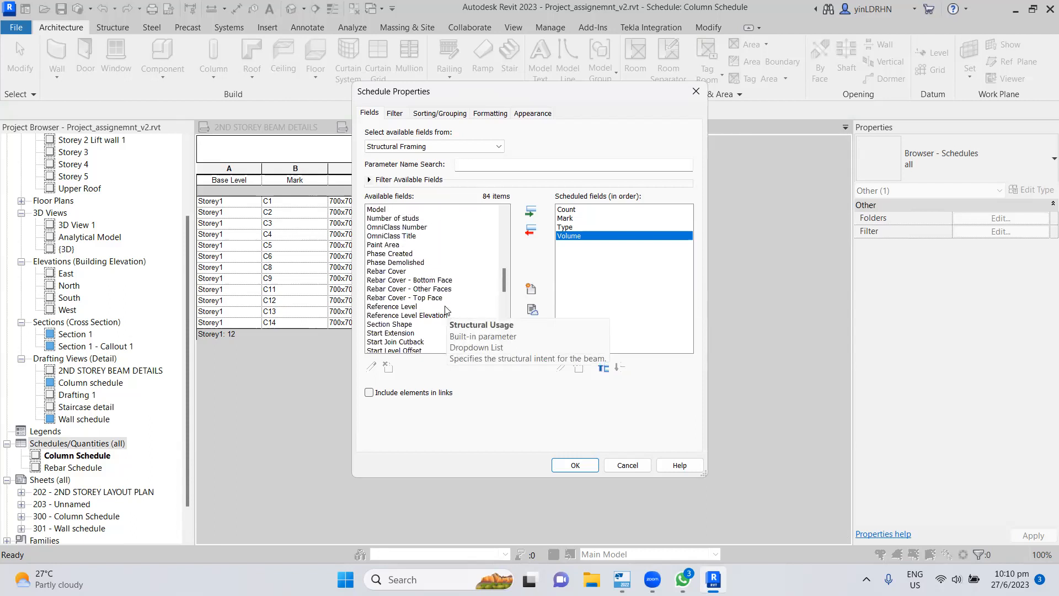
scroll(447, 311, "up", 2)
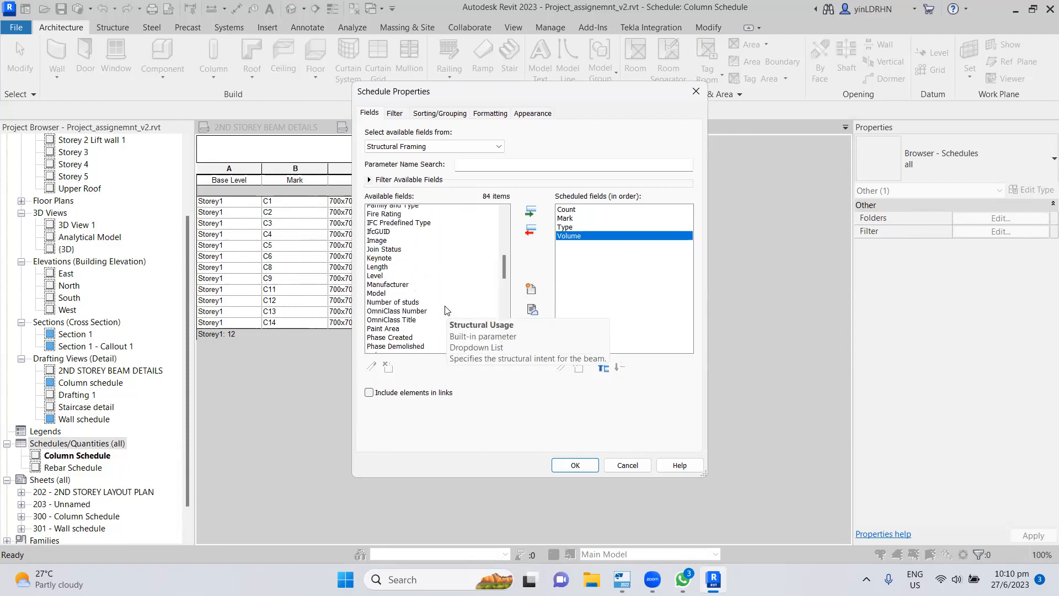
double_click(379, 280)
scroll(442, 292, "up", 4)
scroll(441, 292, "up", 5)
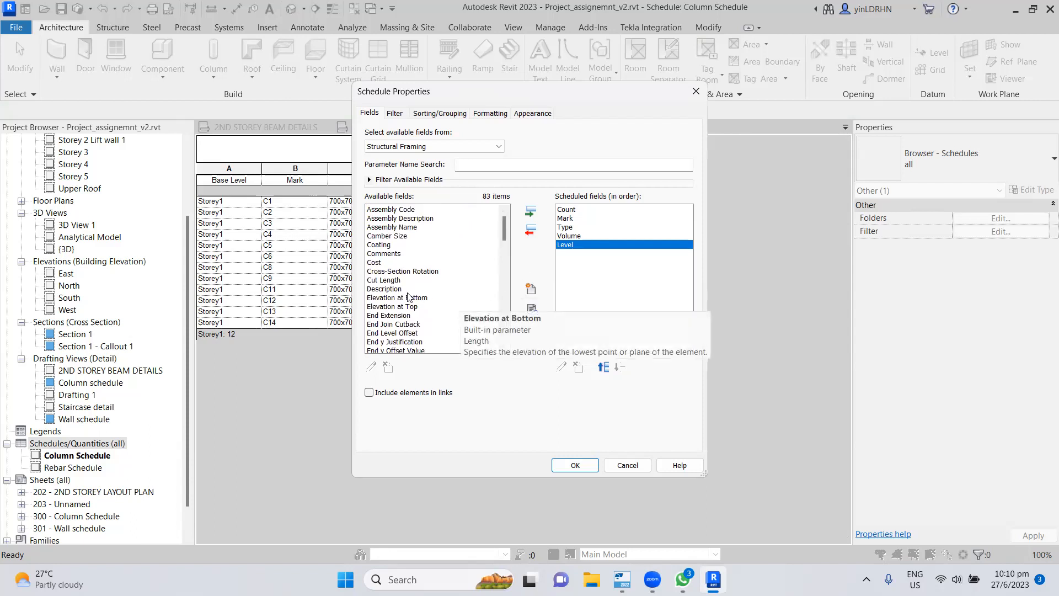
double_click(390, 280)
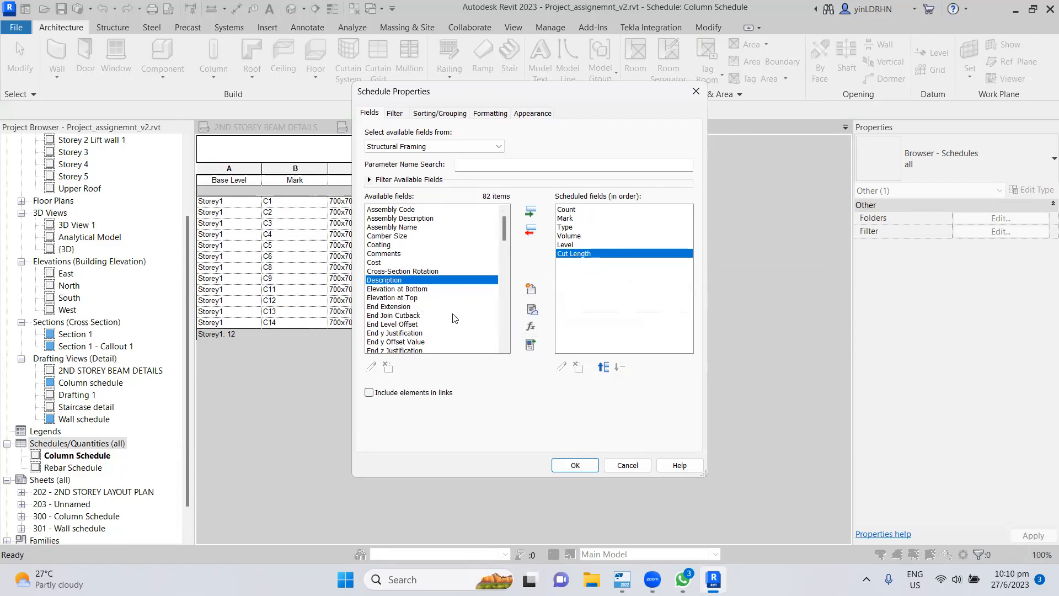
- Move the Level field to the first place in the framing schedule's field order
left_click(589, 246)
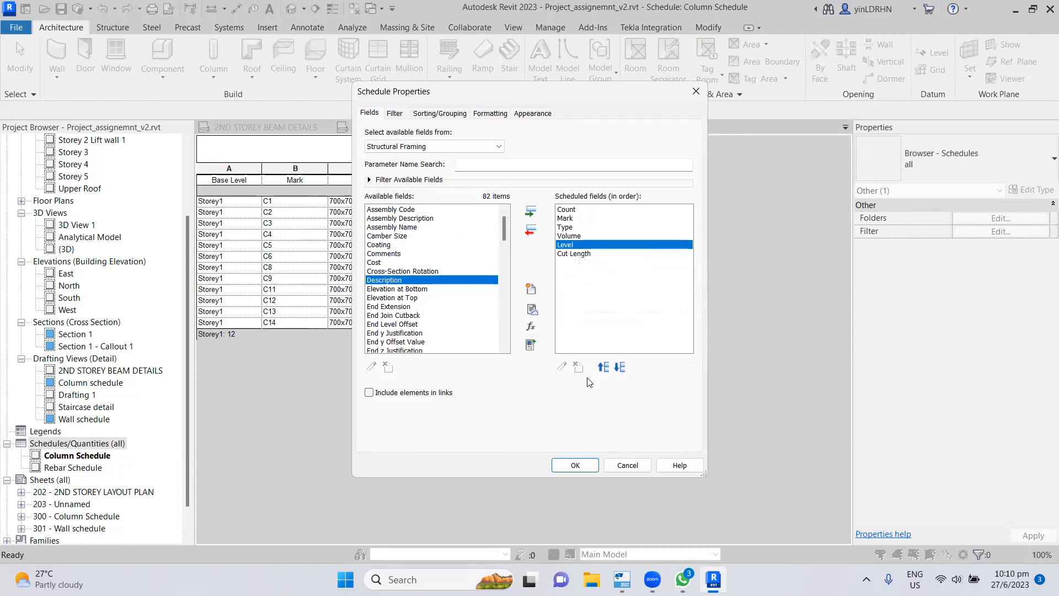
left_click(603, 367)
left_click(602, 368)
left_click(602, 367)
left_click(602, 367)
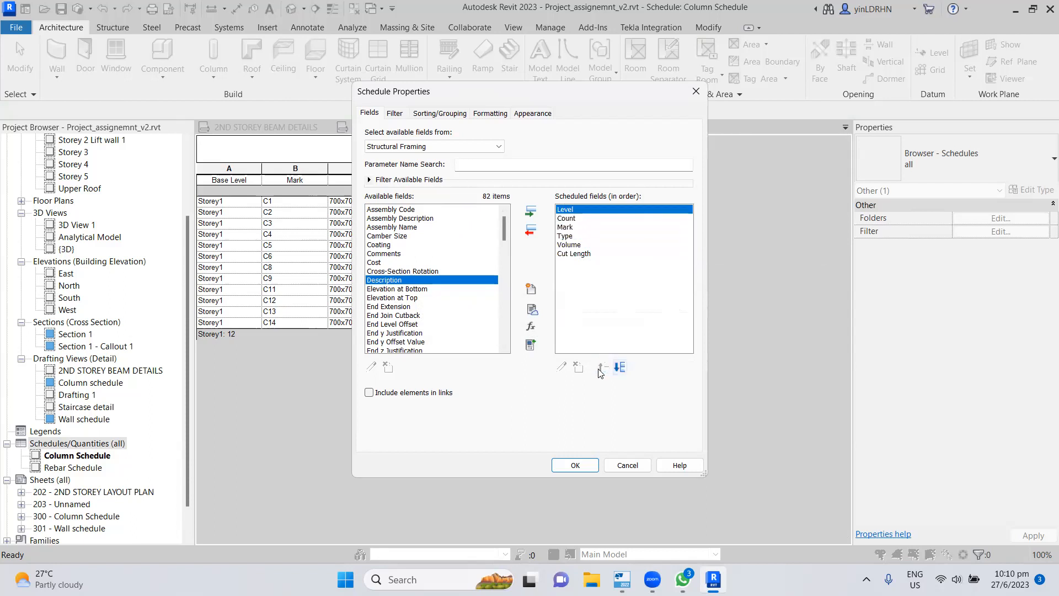
- Reorder the scheduled fields so Mark and Type precede Count and Cut Length precedes Volume, and generate the schedule
left_click(574, 230)
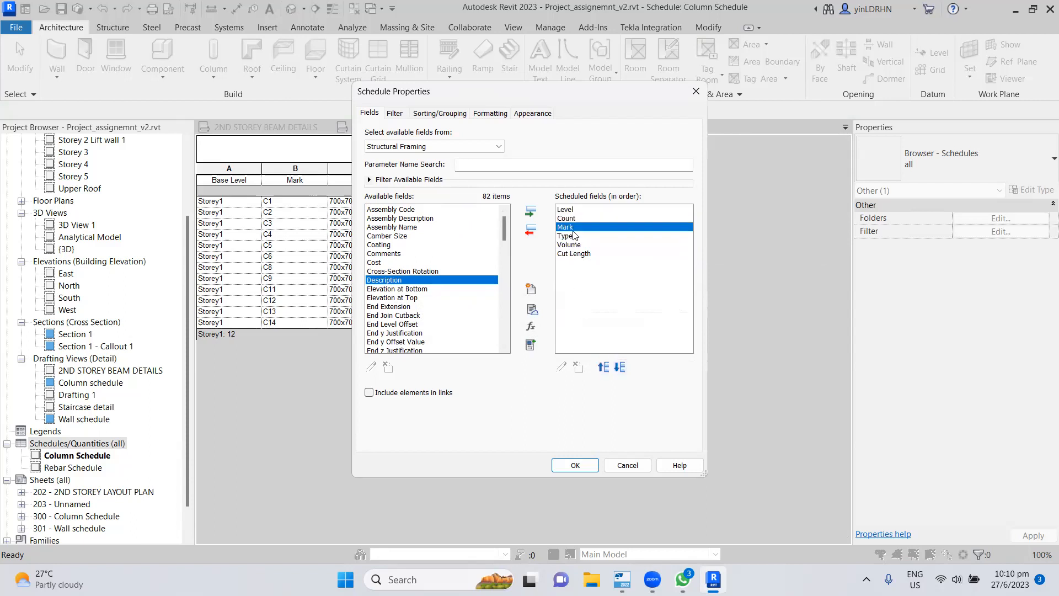
left_click(604, 368)
left_click(564, 237)
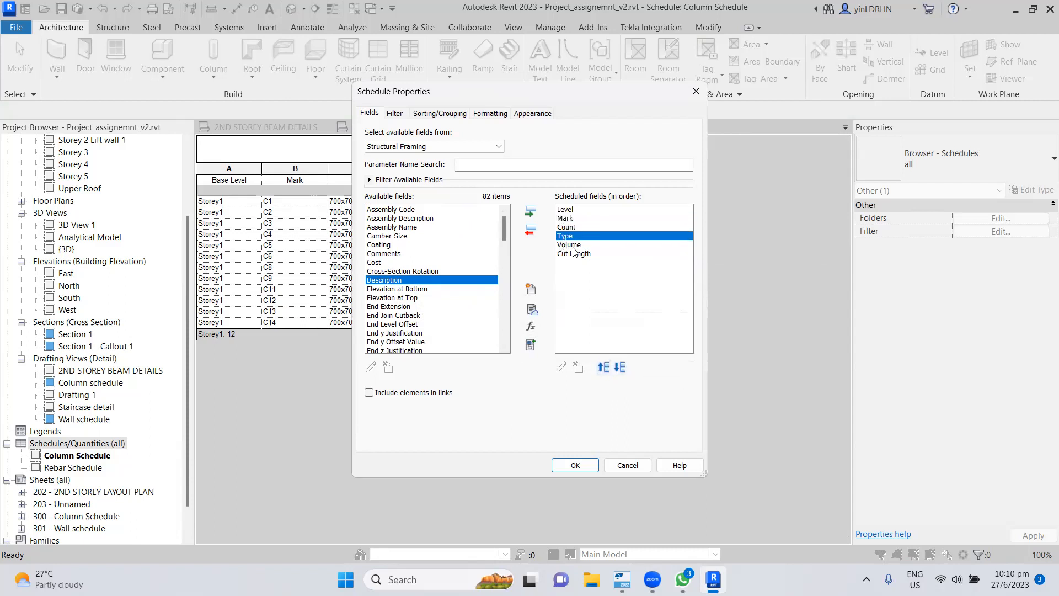
left_click(603, 368)
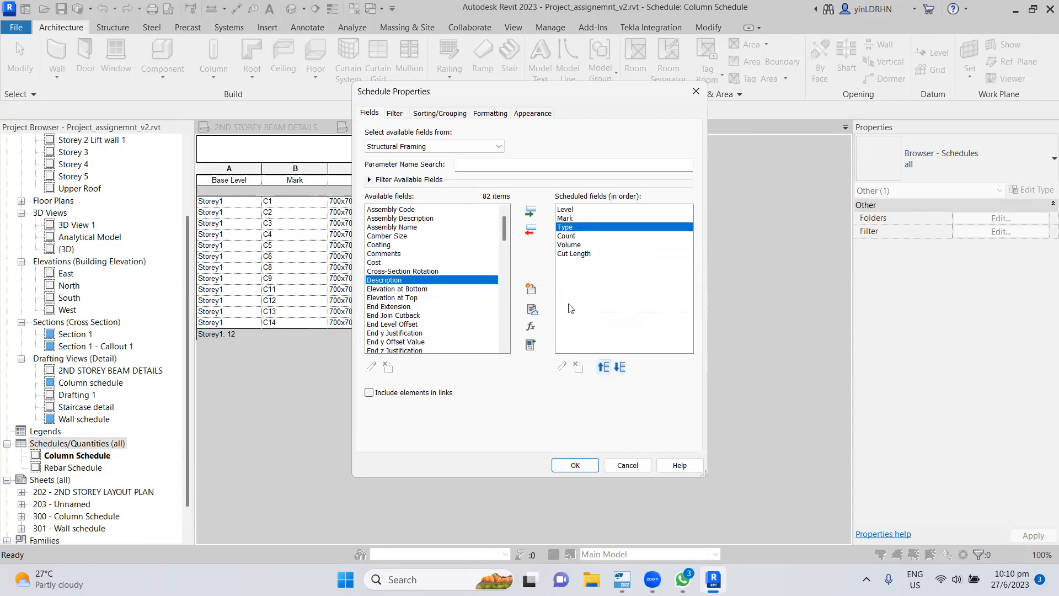
left_click(577, 253)
left_click(604, 367)
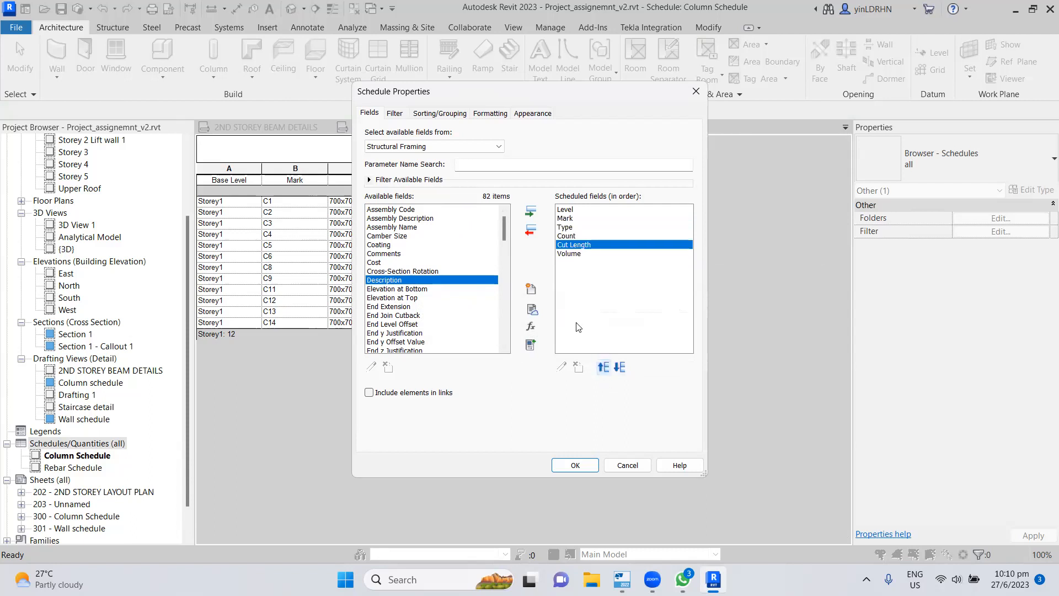
left_click(574, 465)
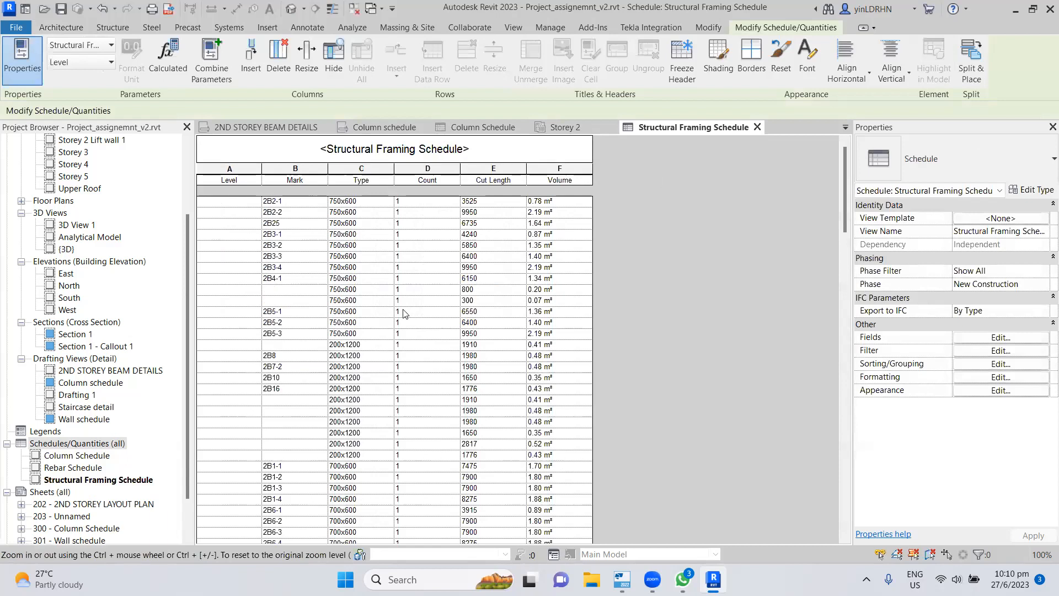
- Sort the Structural Framing Schedule by Level in ascending order
scroll(316, 238, "down", 15)
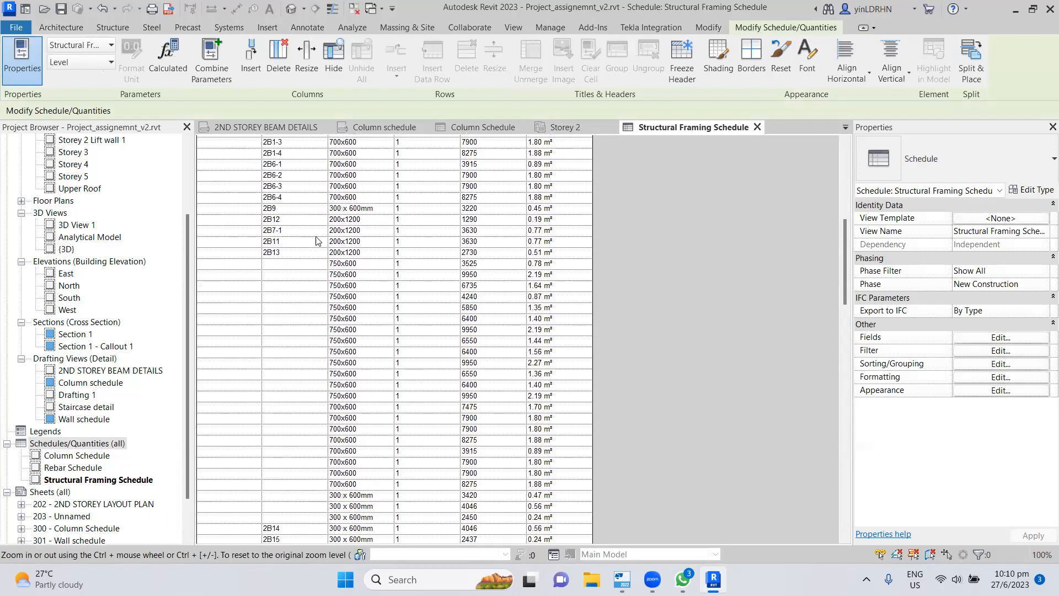
scroll(316, 240, "down", 6)
scroll(345, 314, "up", 6)
scroll(348, 317, "up", 15)
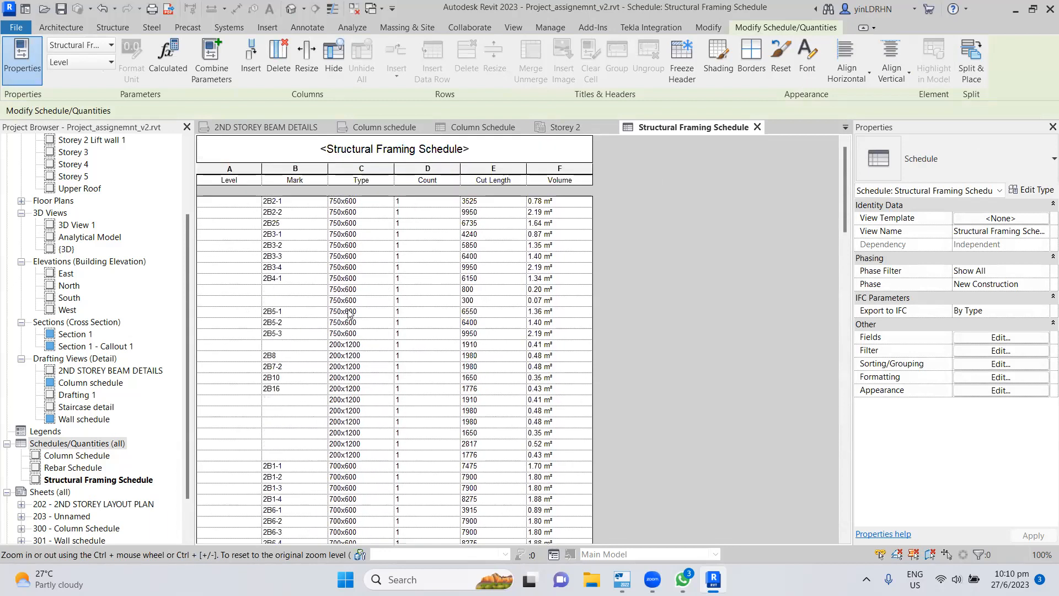
left_click(985, 364)
left_click(510, 135)
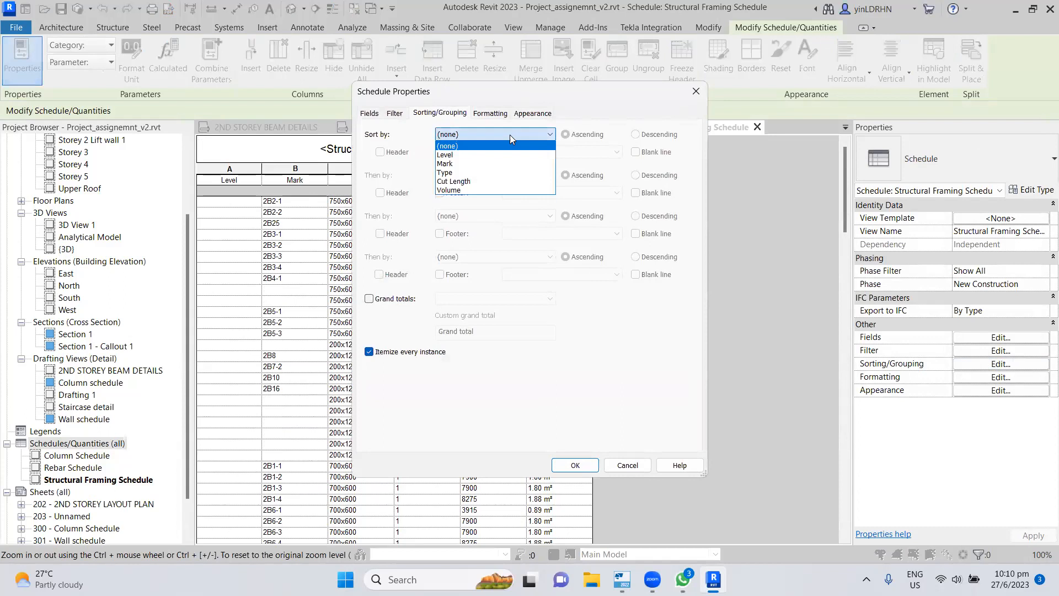
left_click(445, 155)
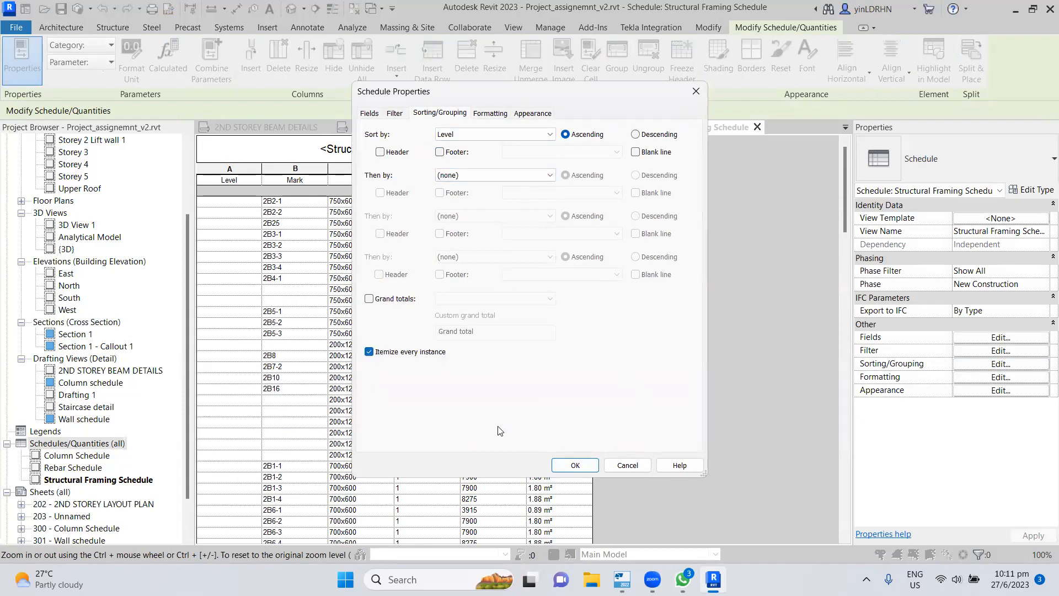
left_click(574, 465)
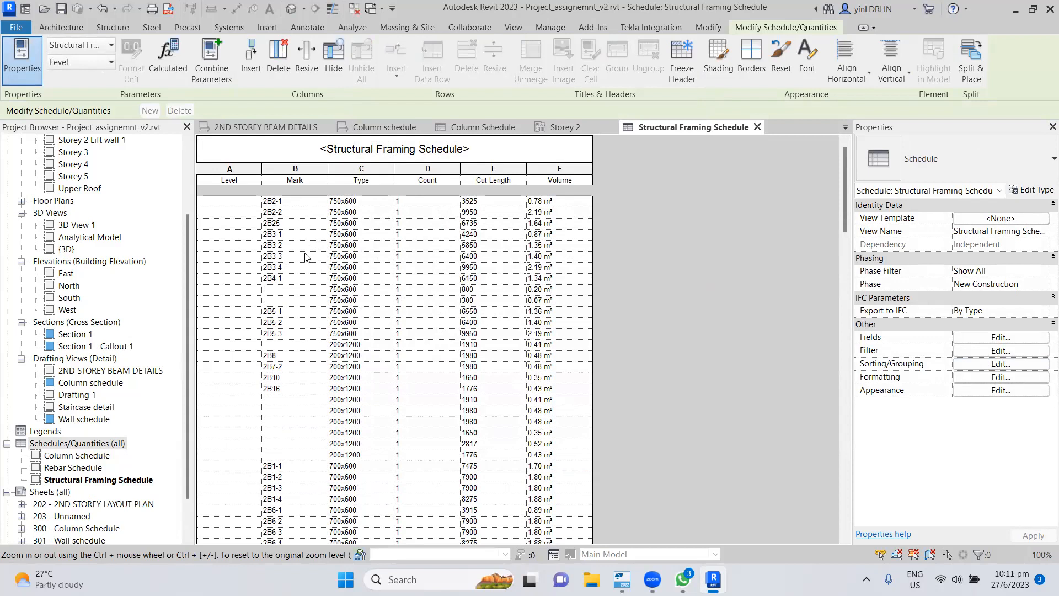
- Set the Volume field of the framing schedule to calculate totals
scroll(298, 344, "down", 6)
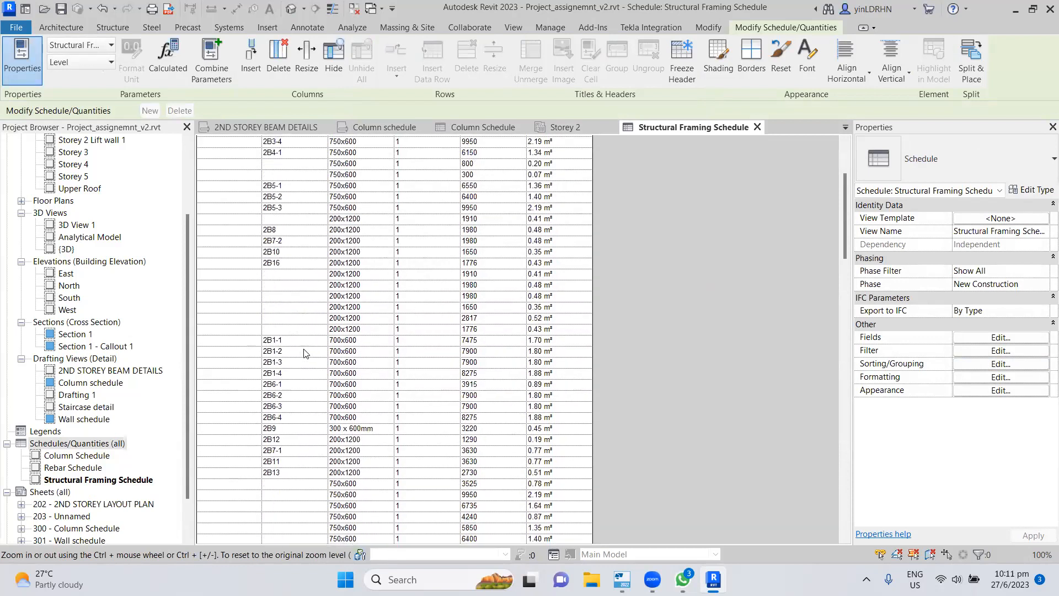
scroll(305, 353, "up", 6)
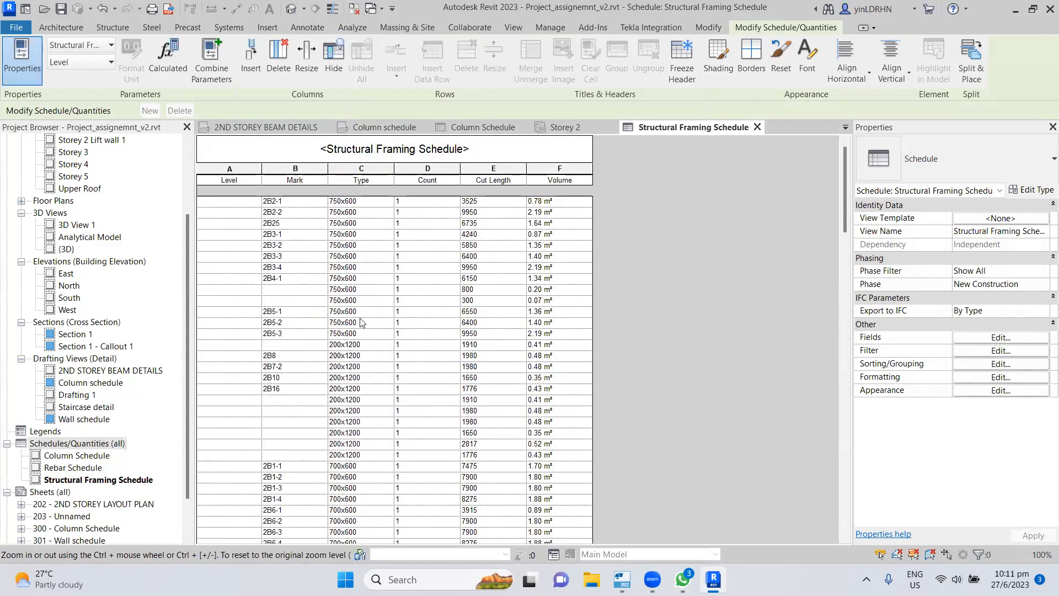
scroll(554, 210, "down", 12)
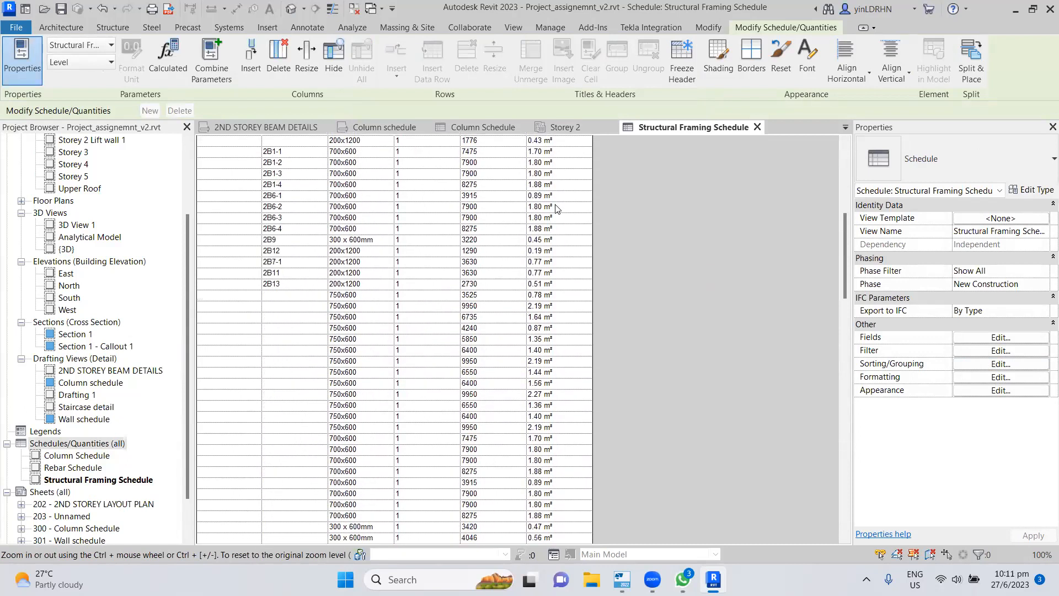
scroll(554, 398, "down", 3)
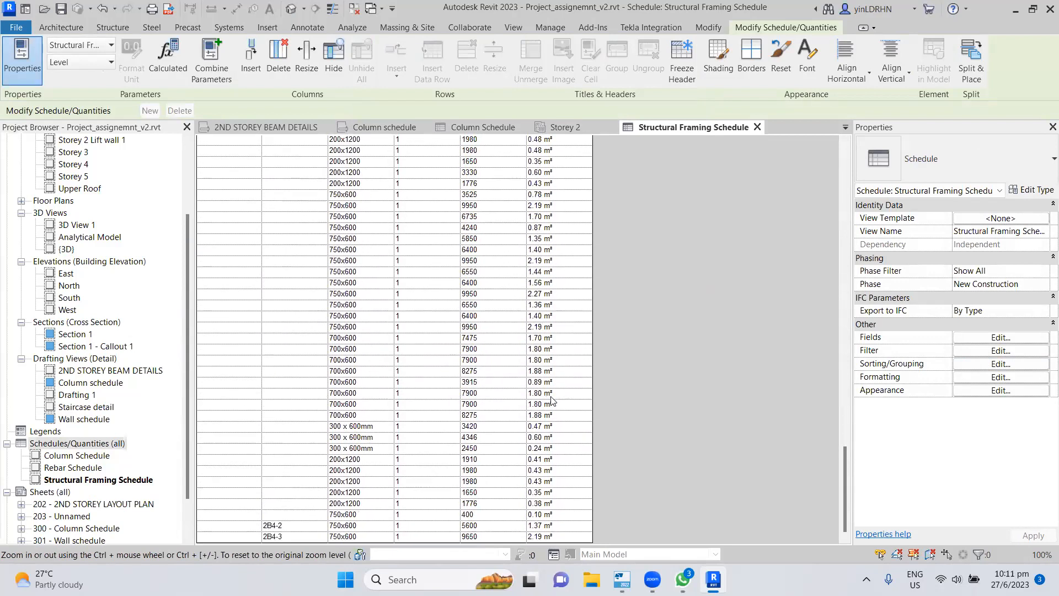
left_click(976, 377)
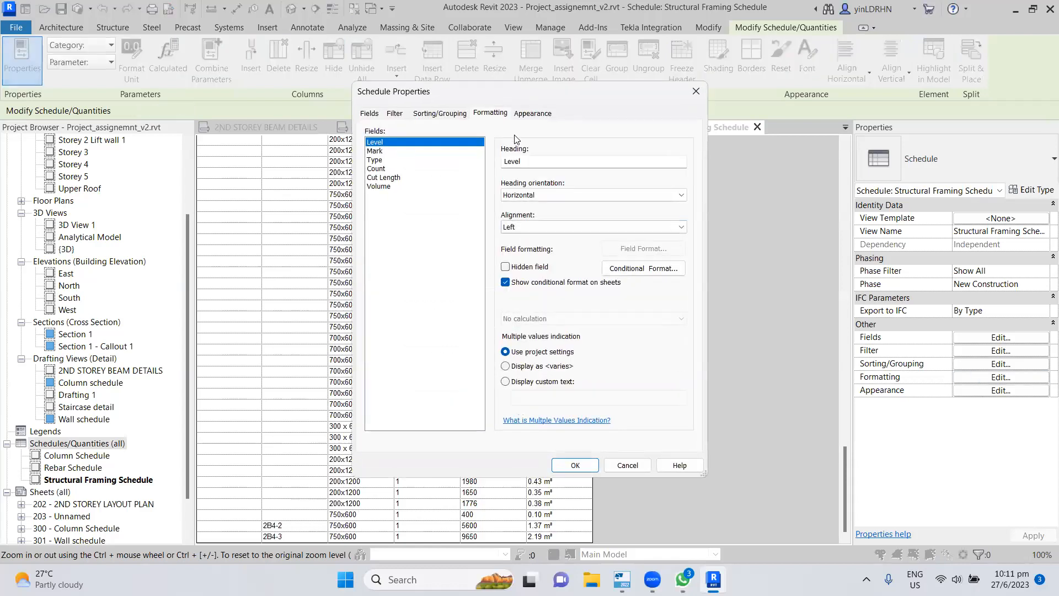
left_click(382, 188)
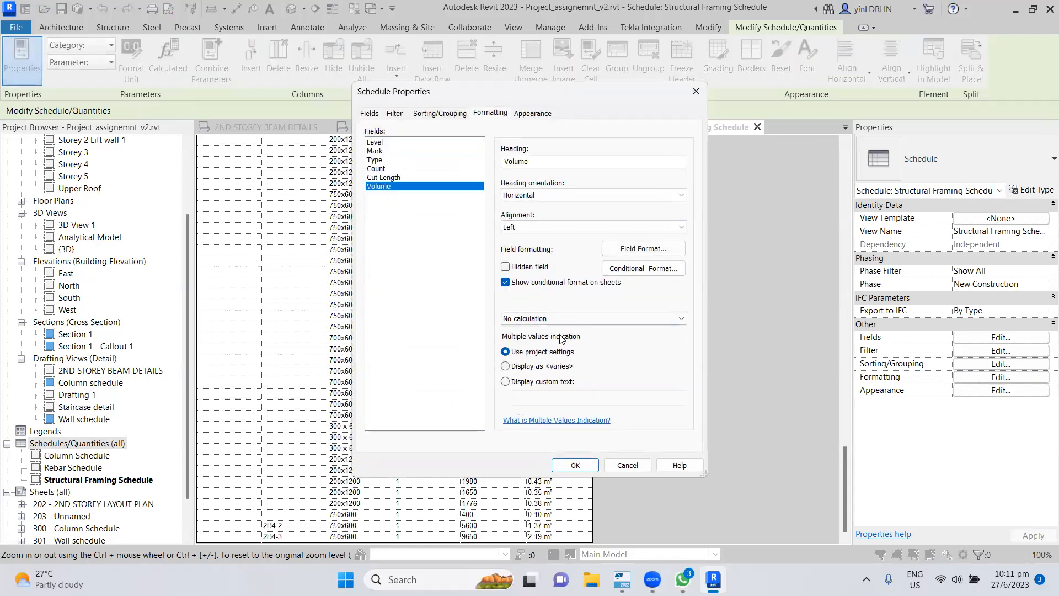
left_click(543, 319)
left_click(530, 337)
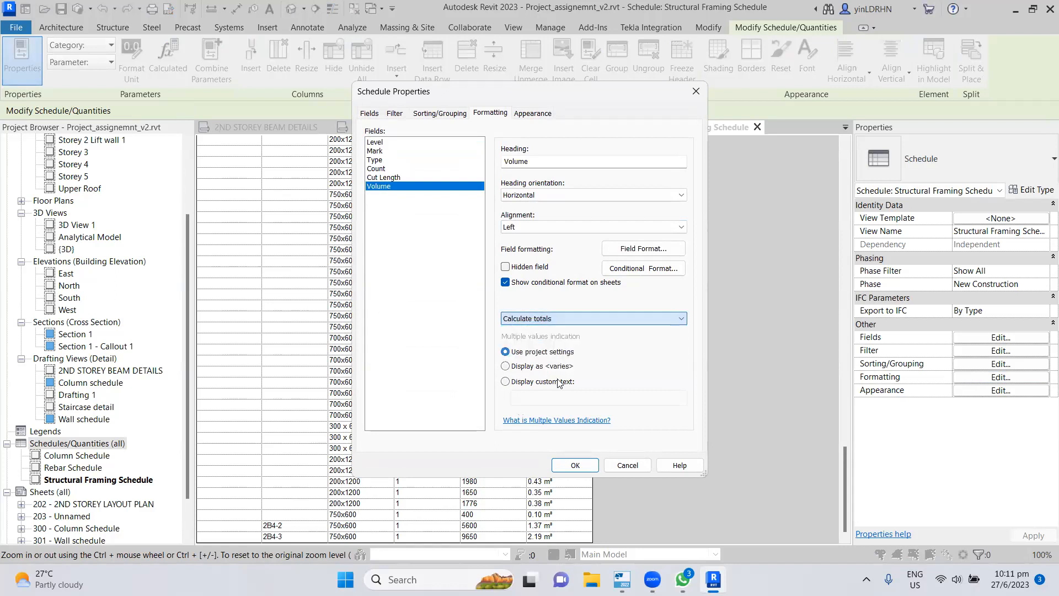
left_click(574, 465)
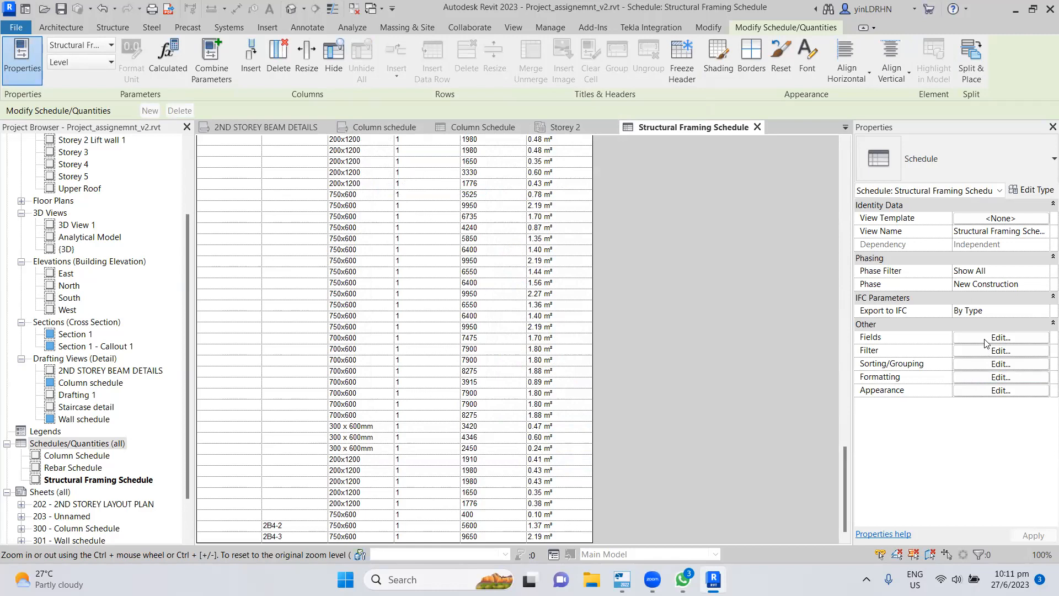
- Add a Level group footer showing title, count, and totals, and sort the framing schedule by Mark as the second criterion
left_click(982, 364)
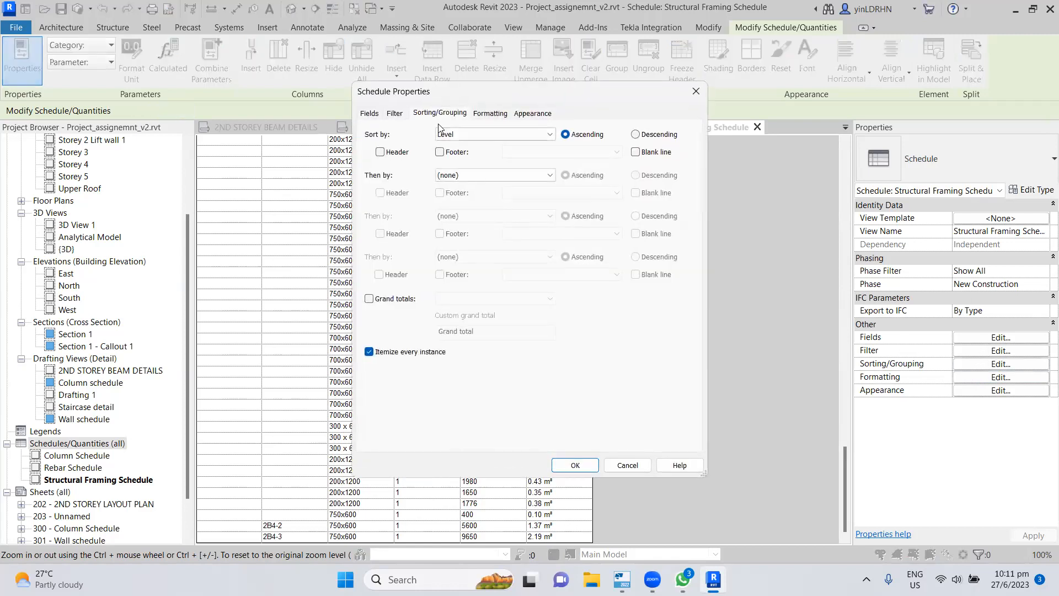
left_click(440, 152)
left_click(538, 152)
left_click(536, 150)
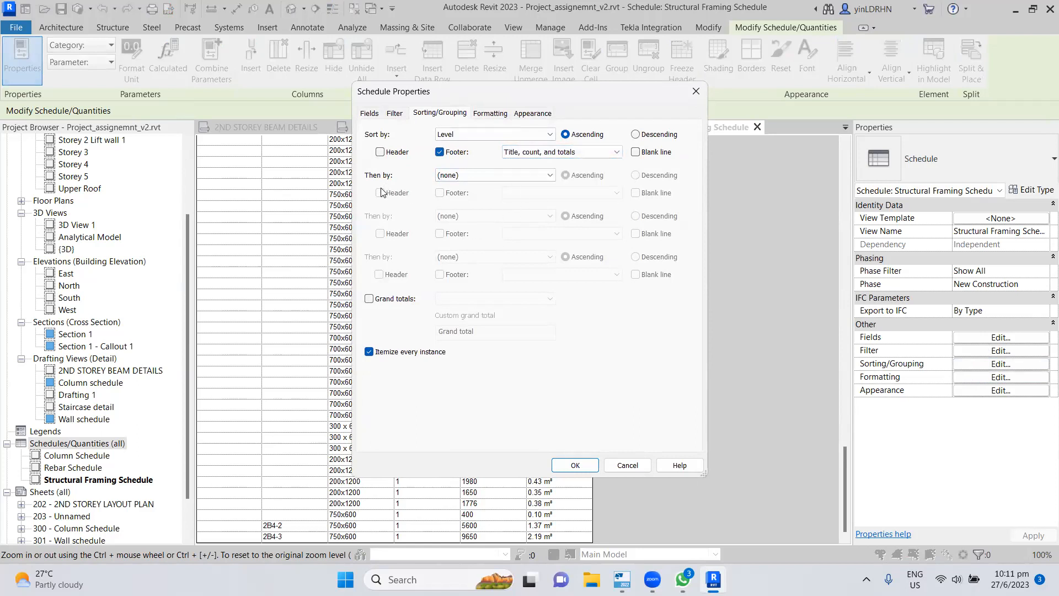
left_click(471, 174)
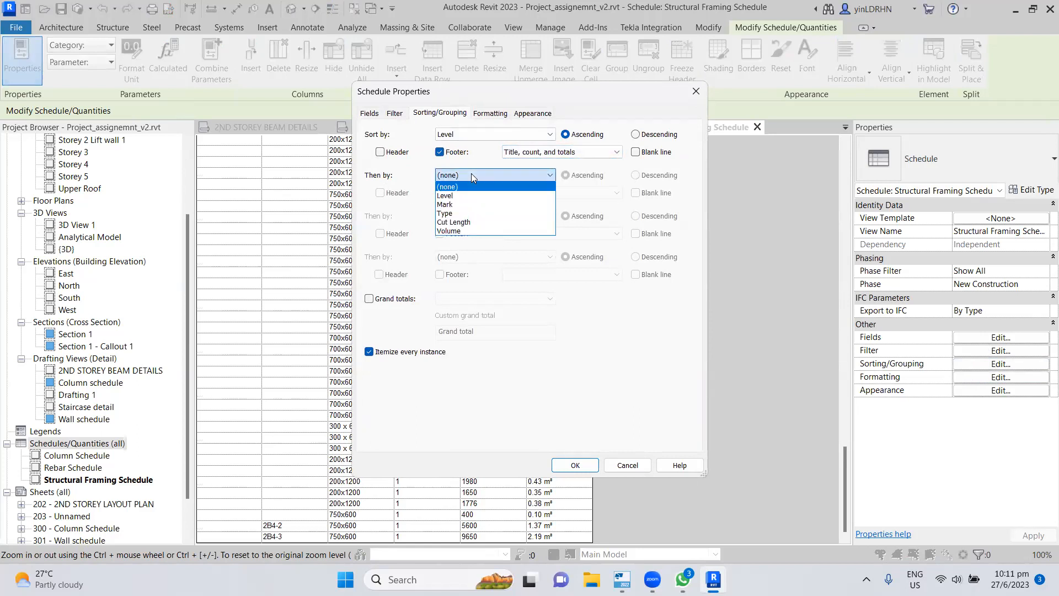
left_click(450, 205)
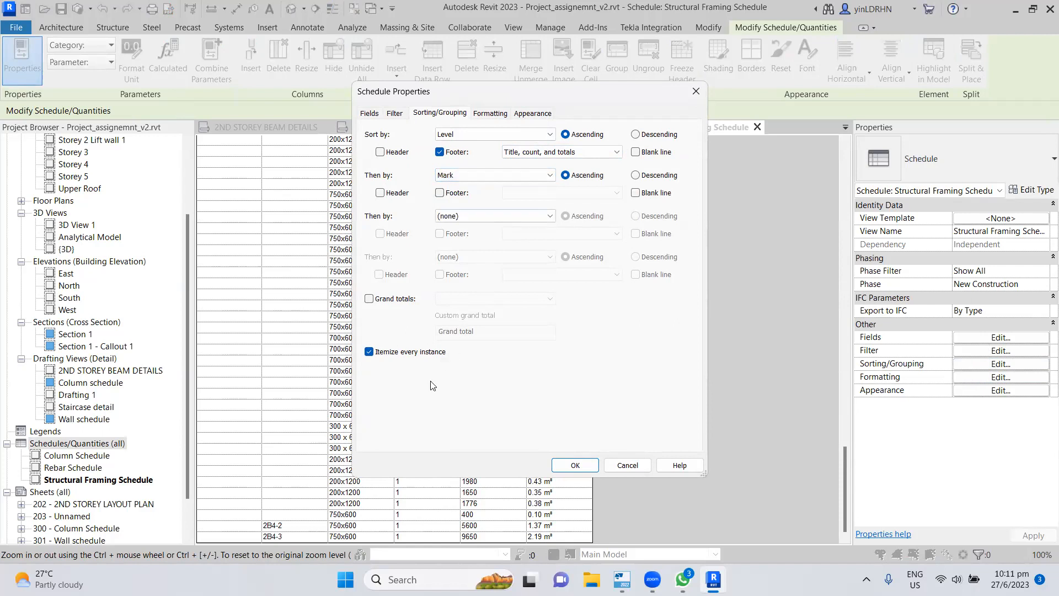
left_click(576, 465)
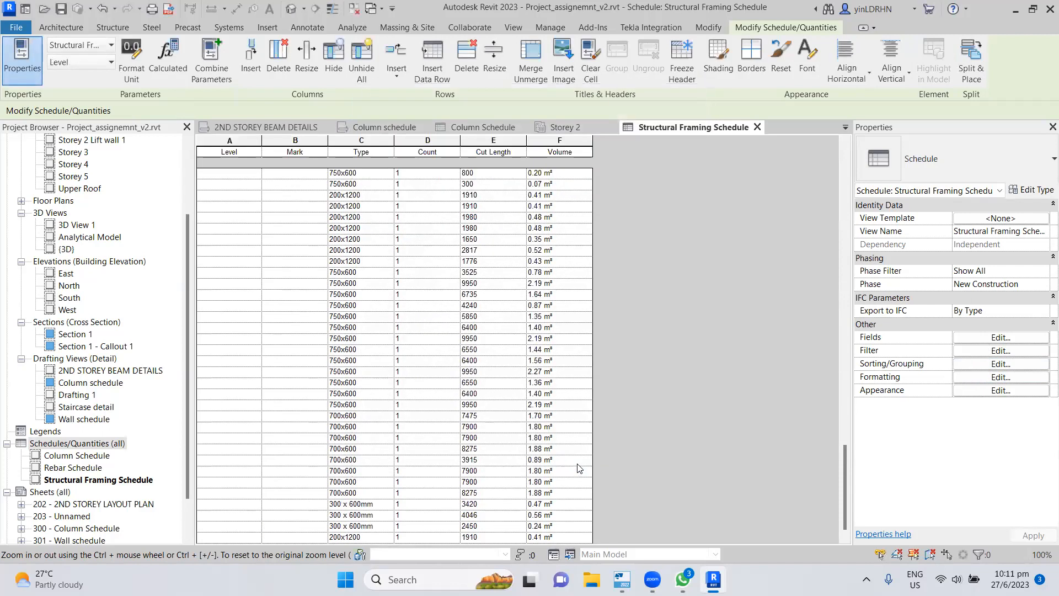
- Examine the re-sorted framing schedule from its unmarked beams to the footer with the count and volume total
scroll(566, 427, "up", 3)
scroll(565, 426, "up", 10)
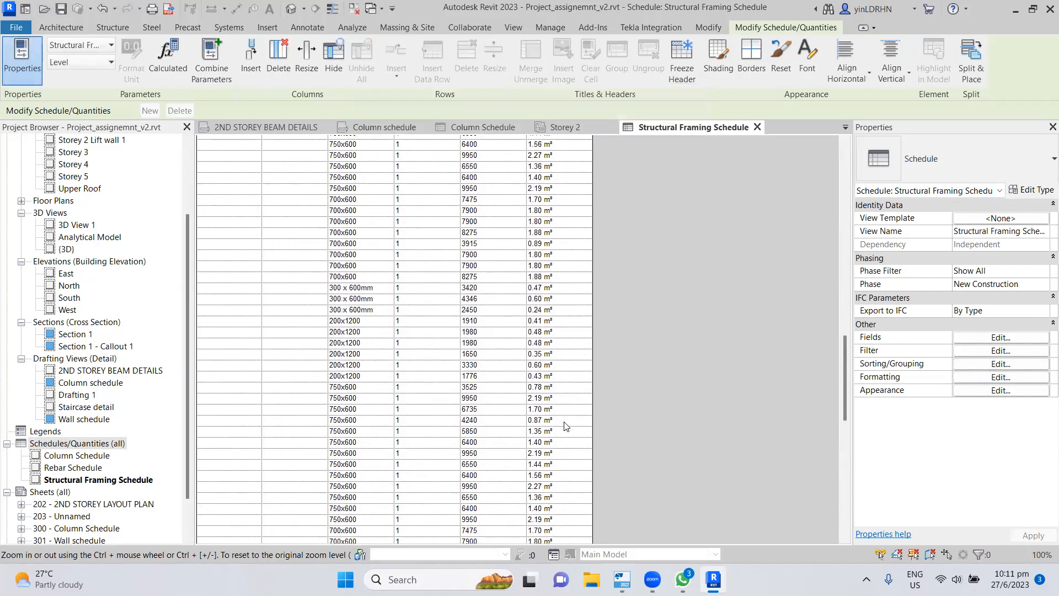
scroll(566, 427, "down", 15)
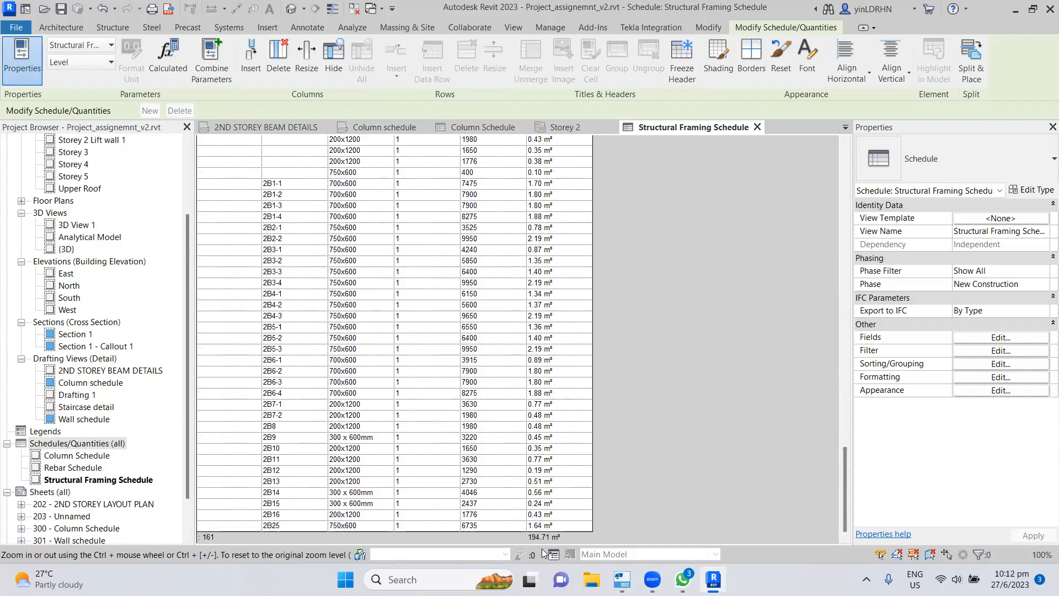
scroll(513, 469, "up", 5)
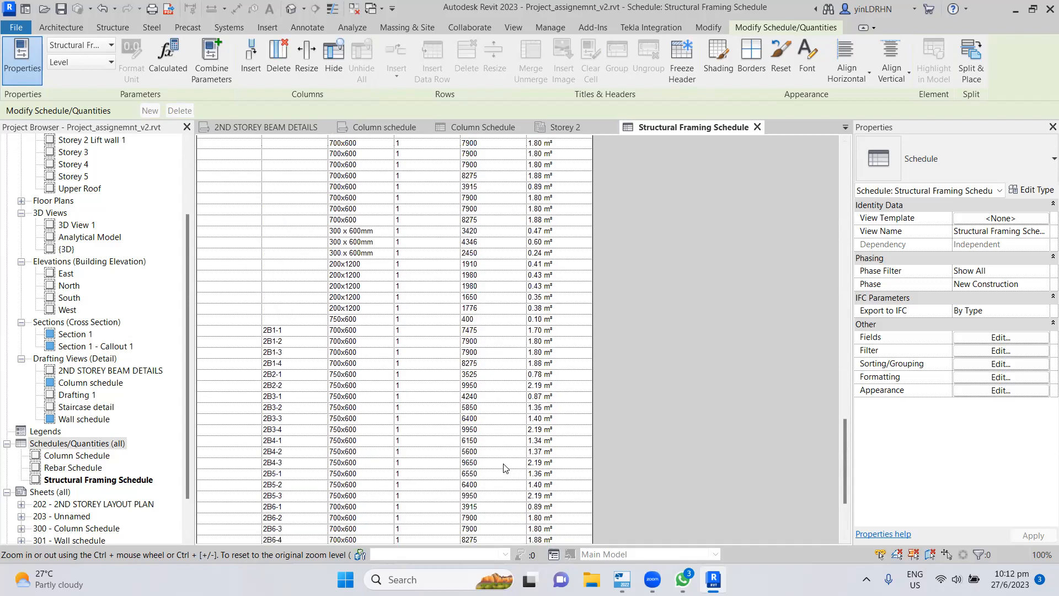
scroll(488, 289, "up", 6)
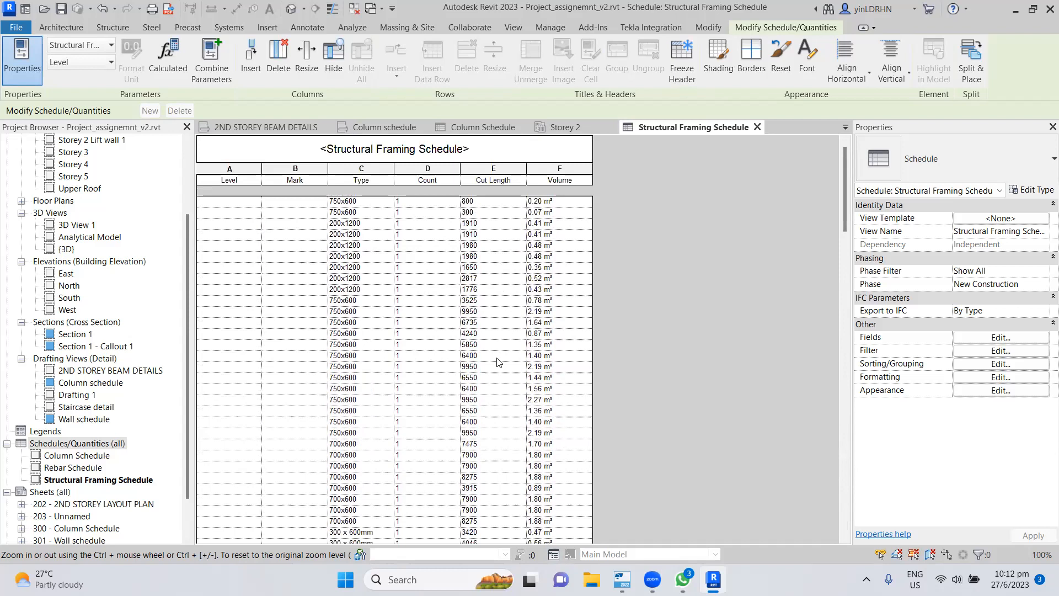
scroll(499, 362, "down", 10)
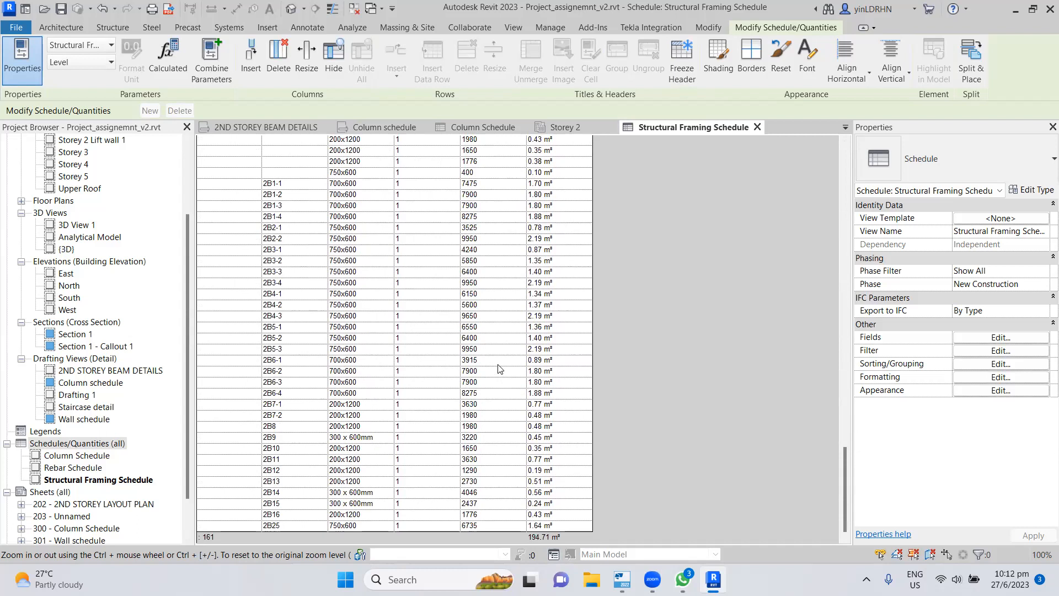
scroll(499, 369, "up", 10)
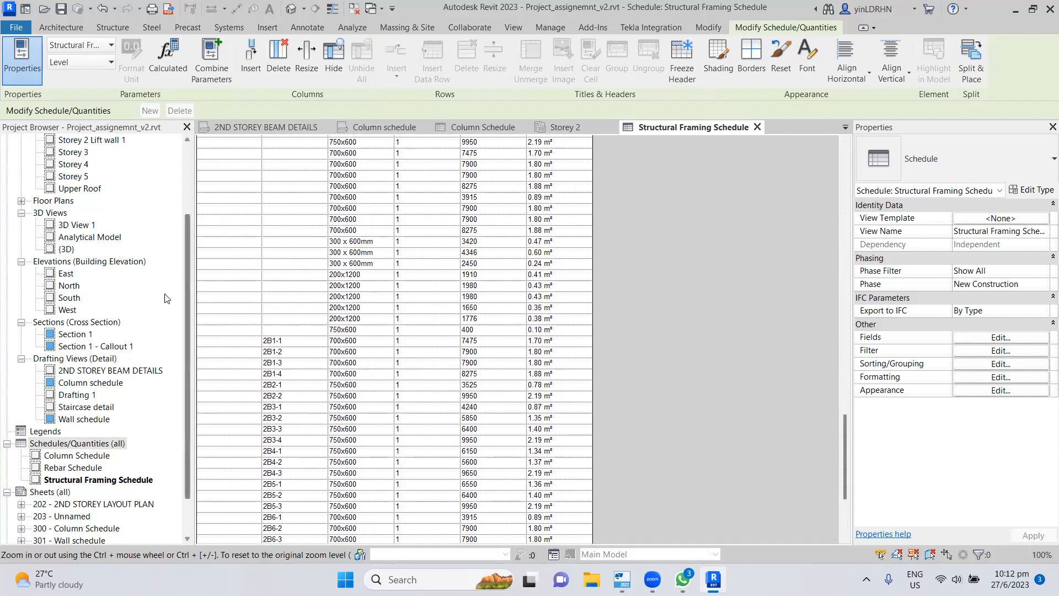
scroll(313, 251, "up", 3)
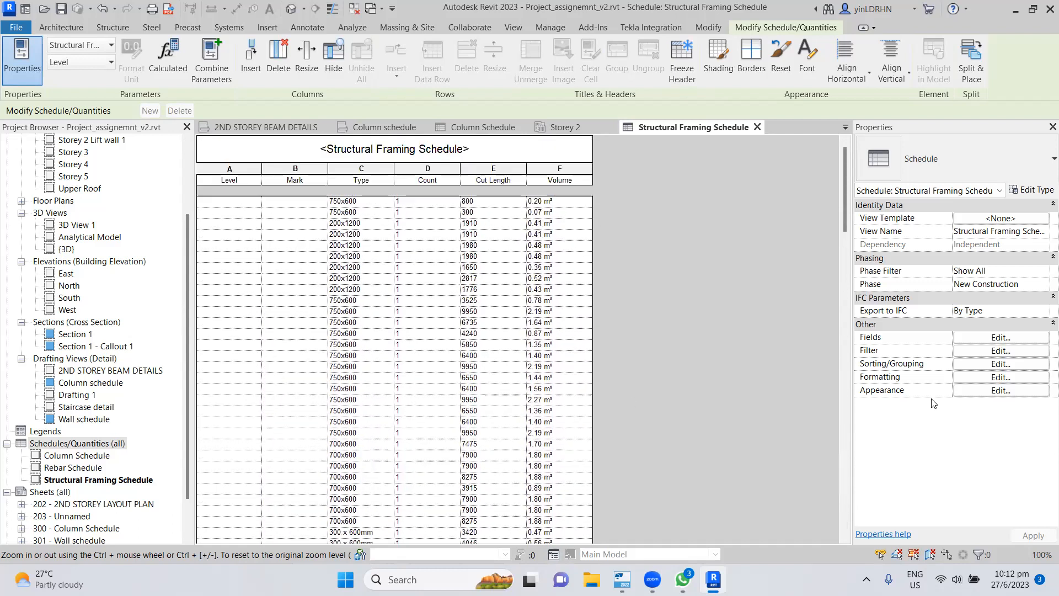
- Add a blank line after each Level group in the framing schedule's sorting settings
left_click(972, 351)
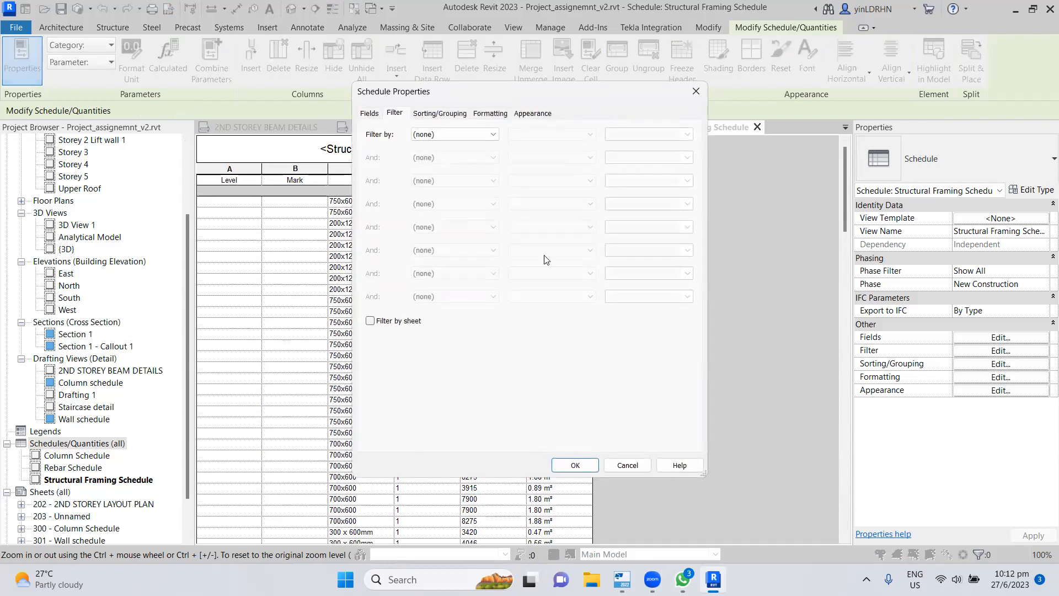
left_click(440, 113)
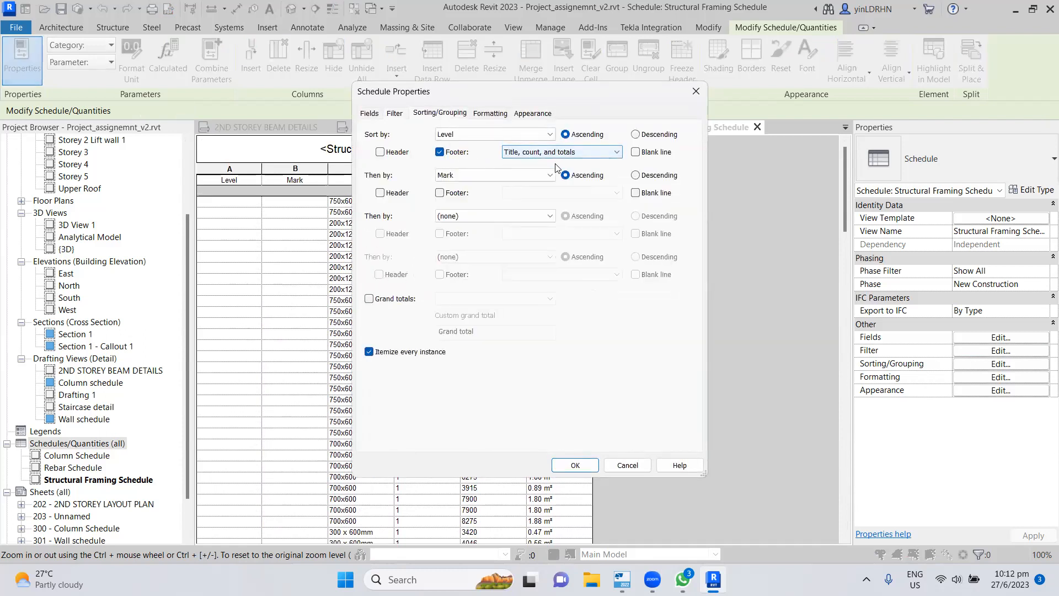
left_click(636, 153)
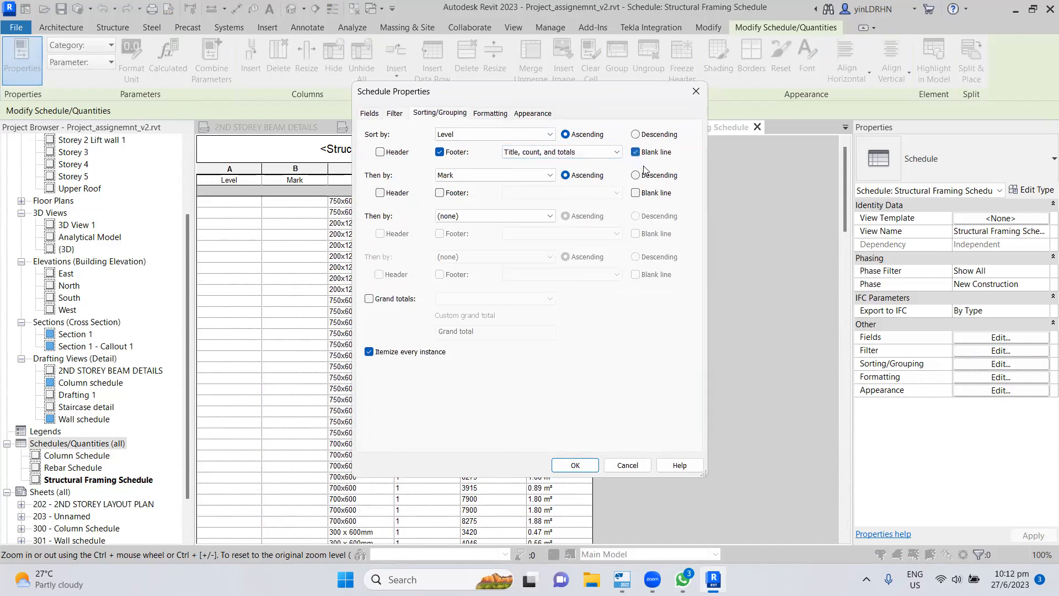
left_click(576, 463)
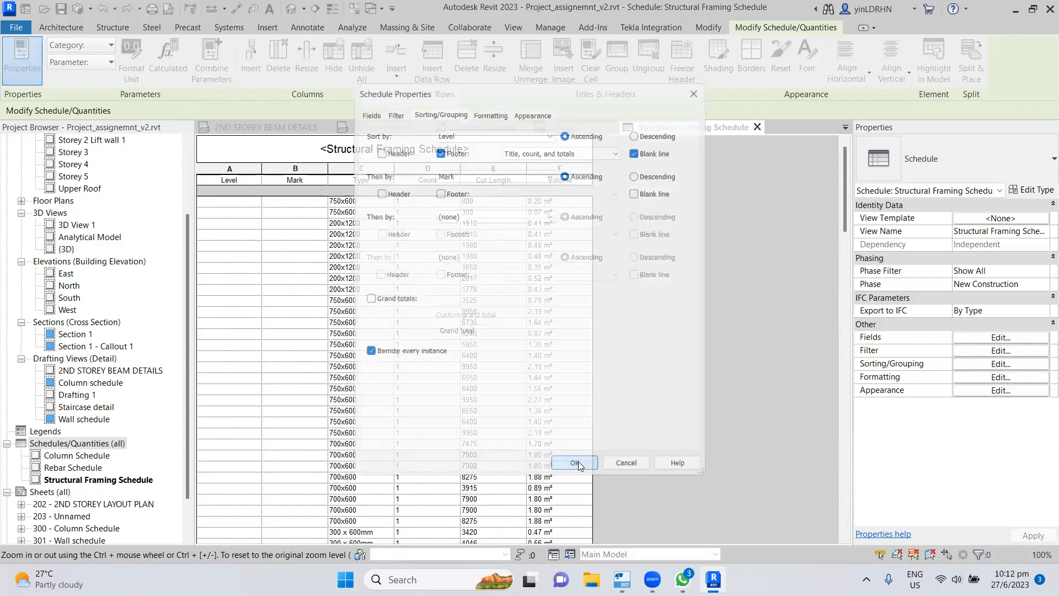
- Locate the end of the unmarked beams in the framing schedule and try to select their Level cells upward from the last one
scroll(418, 302, "down", 10)
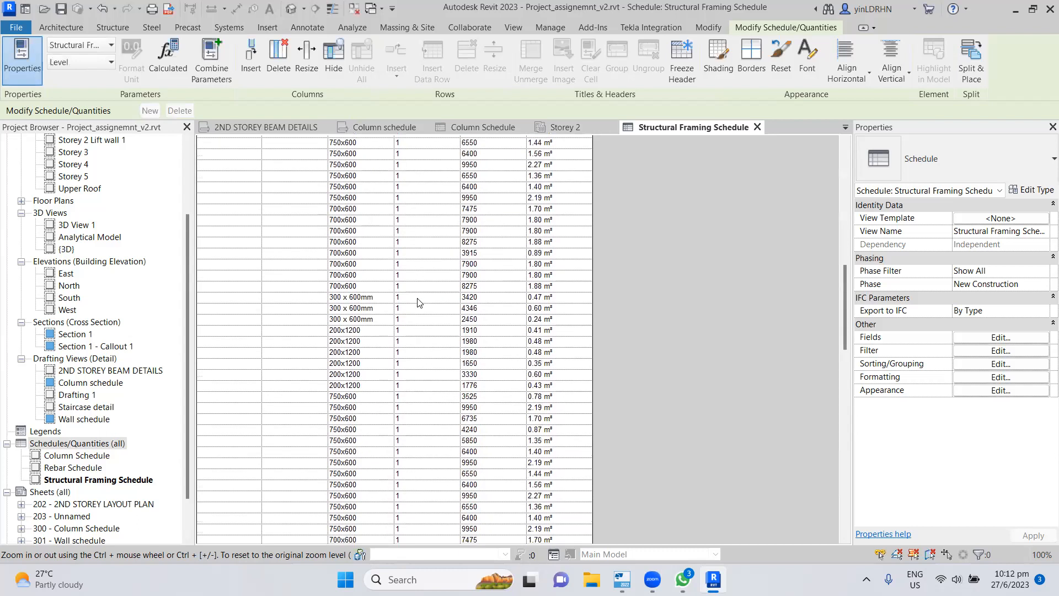
scroll(417, 302, "down", 4)
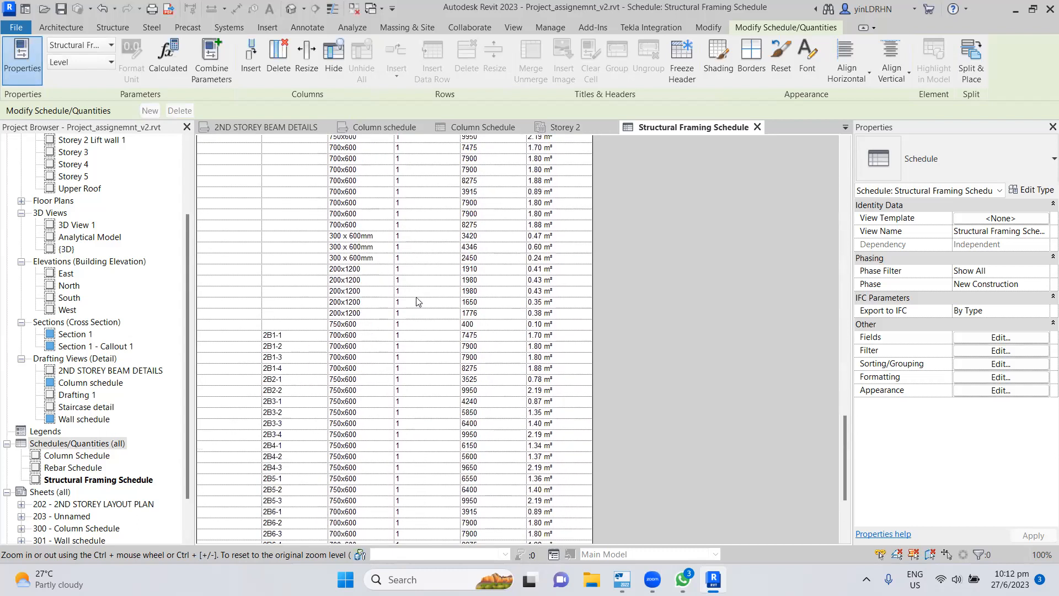
left_click(331, 328)
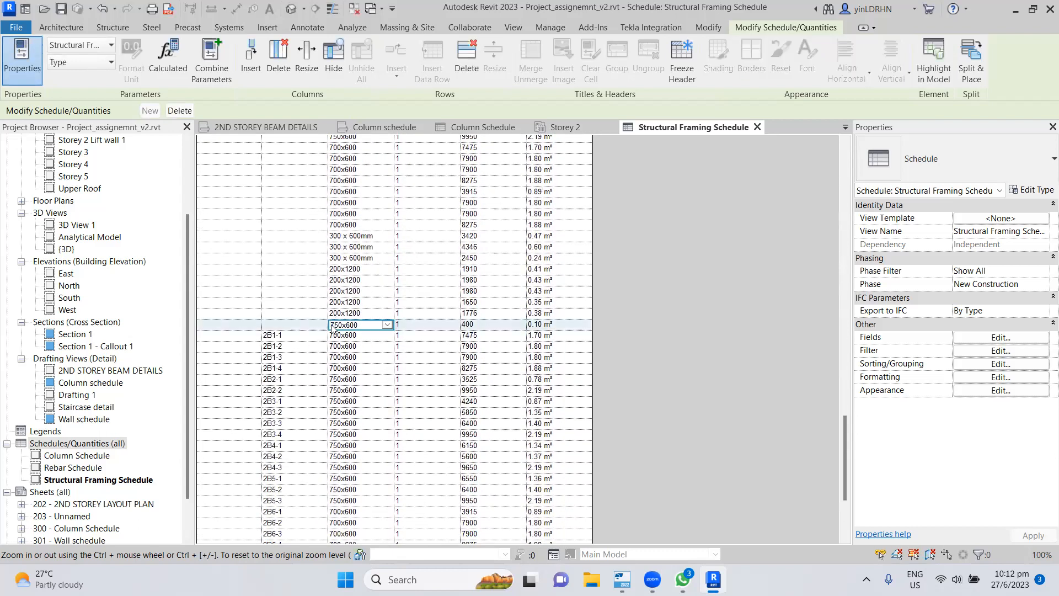
left_click(231, 325)
left_click_drag(229, 280, 222, 74)
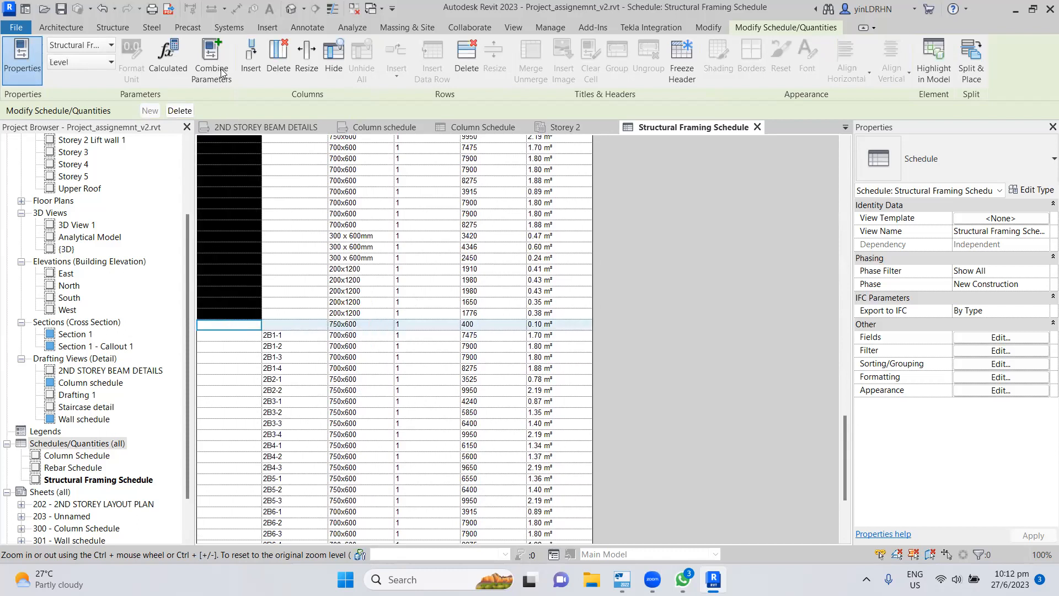
scroll(262, 224, "up", 20)
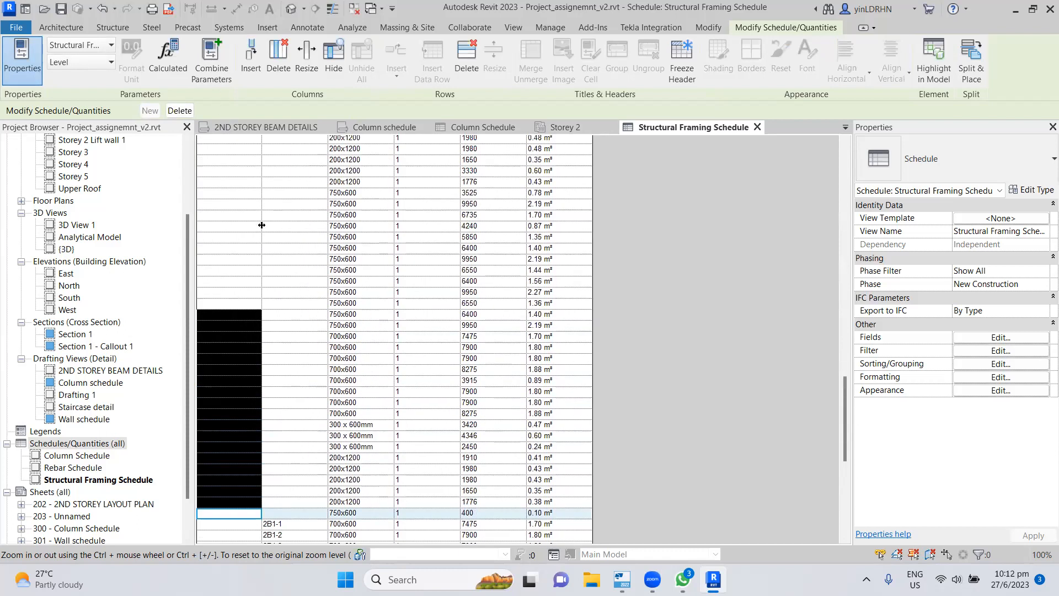
scroll(263, 223, "up", 5)
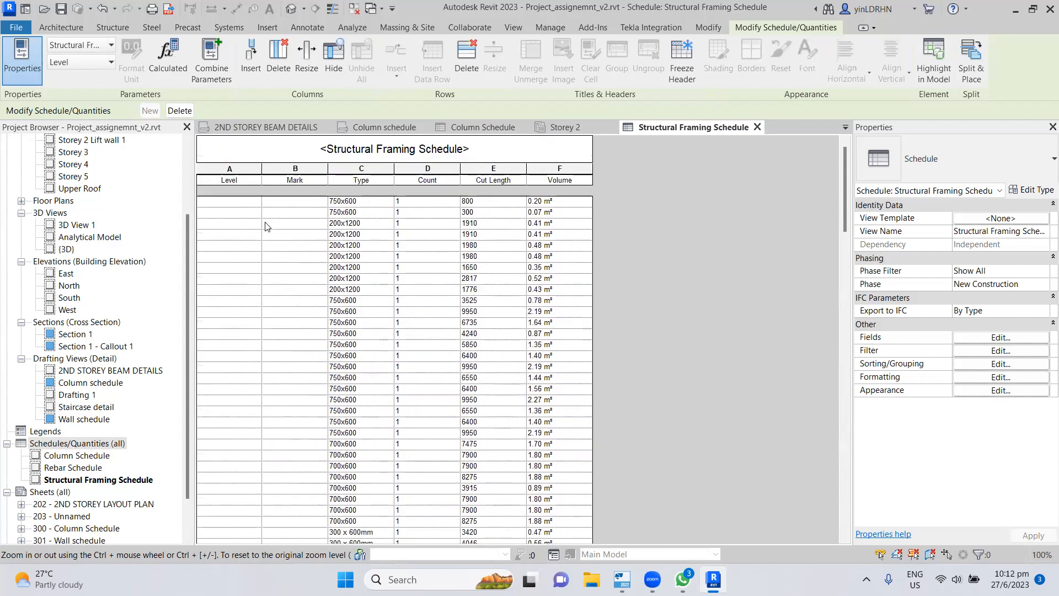
- Delete the first two screen-length blocks of unmarked beam rows from the framing schedule, accepting removal of their model elements
left_click_drag(238, 206, 562, 554)
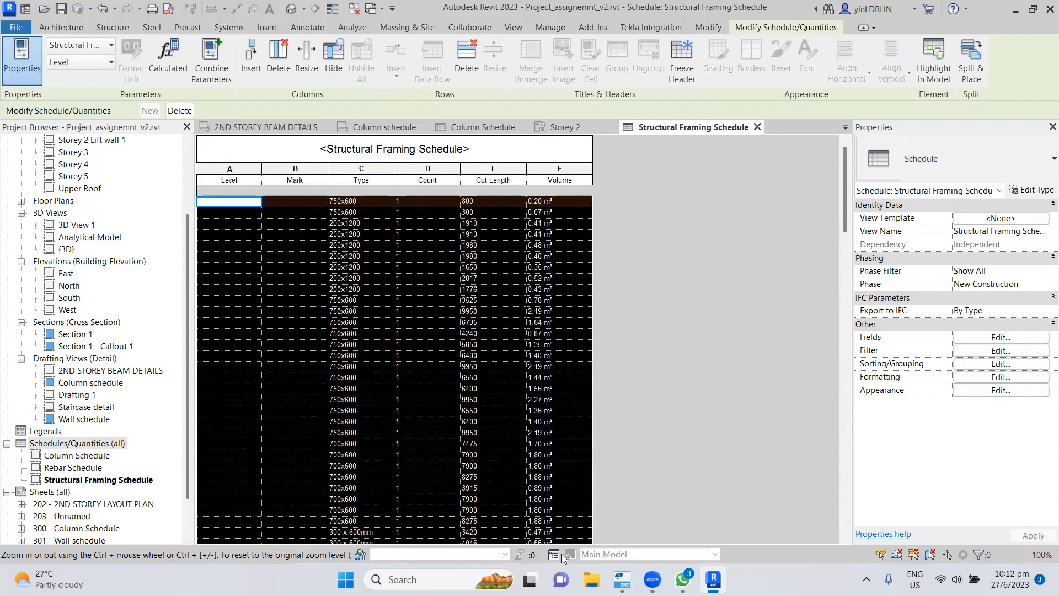
left_click(466, 61)
left_click(569, 328)
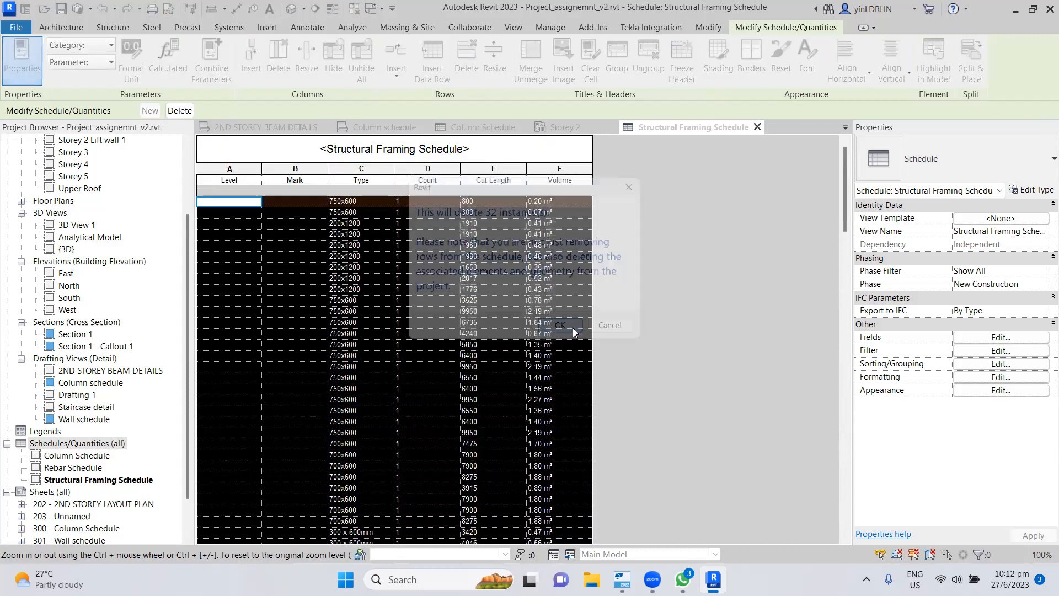
left_click_drag(231, 206, 562, 468)
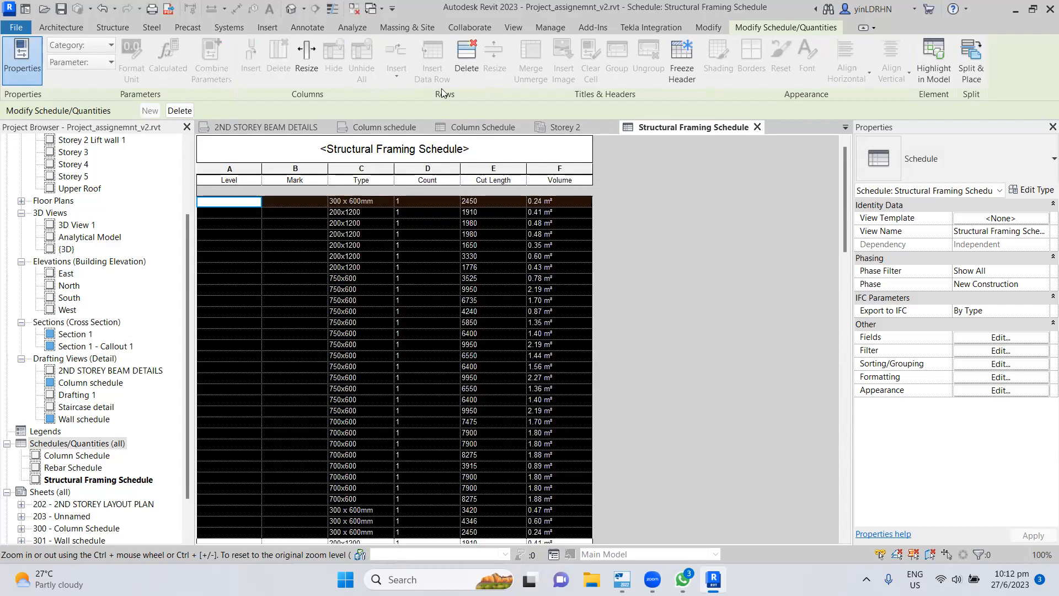
left_click(466, 61)
left_click(569, 328)
- Delete two more blocks of unmarked beams, each from the first 200x1200 row through the 300 x 600mm row with cut length 2450
left_click_drag(234, 202, 557, 523)
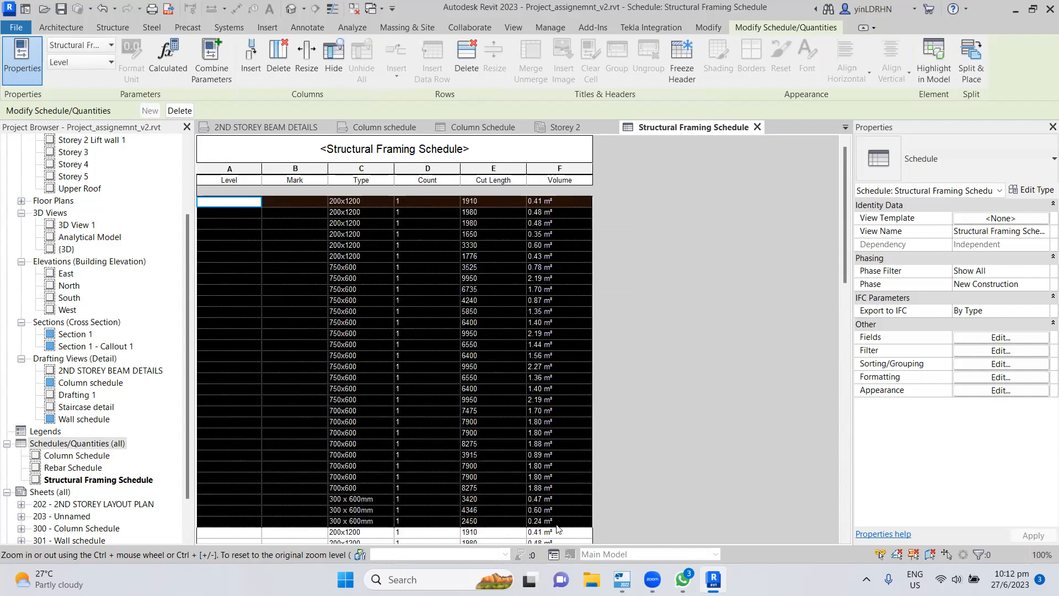
left_click(466, 55)
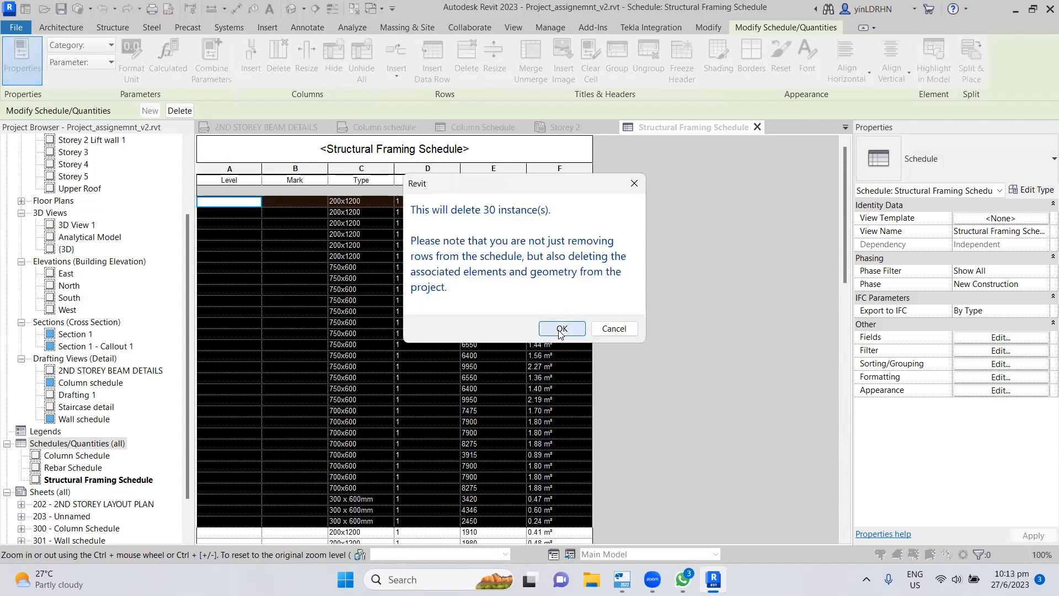
left_click(561, 328)
scroll(389, 315, "down", 2)
scroll(386, 316, "up", 2)
left_click_drag(221, 200, 558, 495)
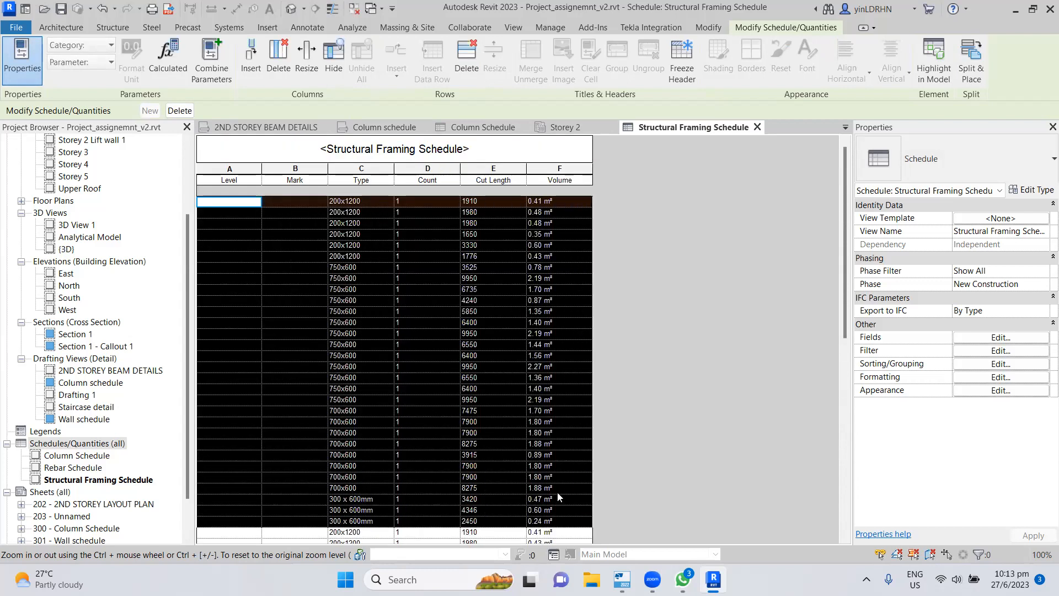
left_click(471, 58)
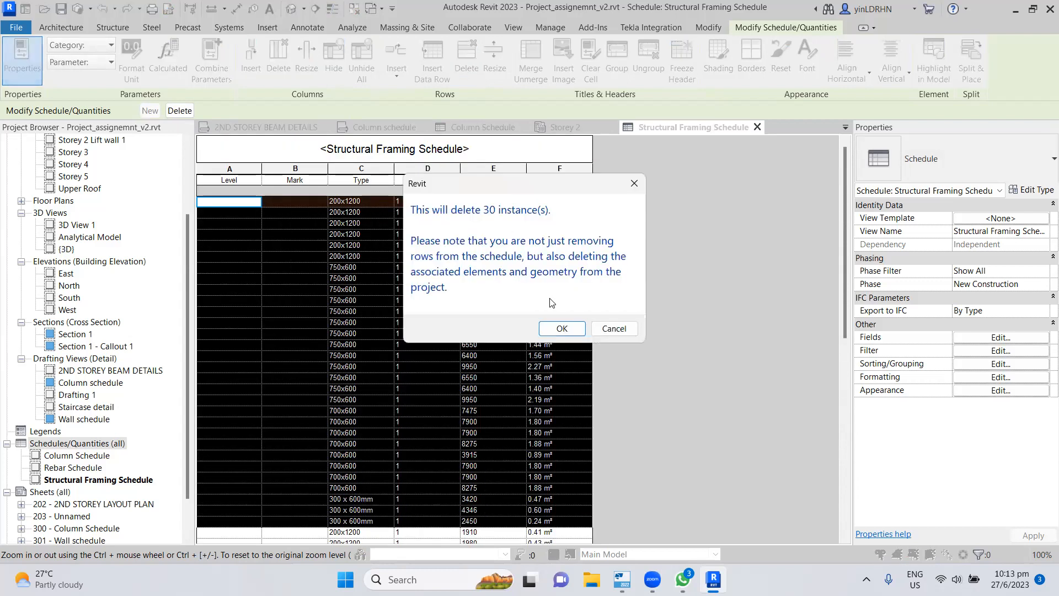
left_click(561, 328)
- Delete the remaining unmarked beam rows above mark 2B1-1, including their elements in the project
left_click_drag(225, 205, 526, 264)
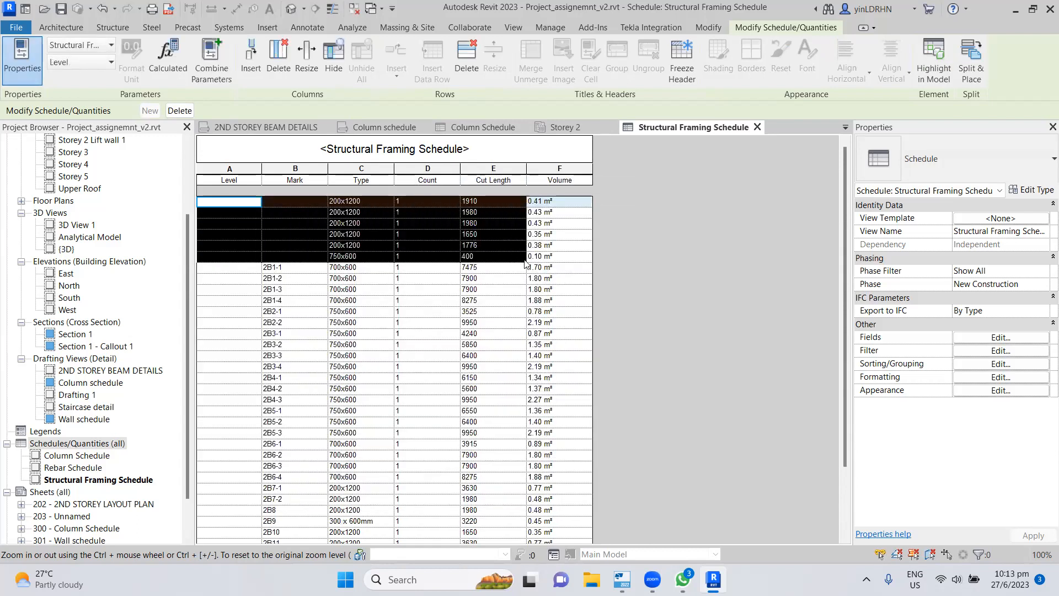
left_click(459, 65)
left_click(561, 328)
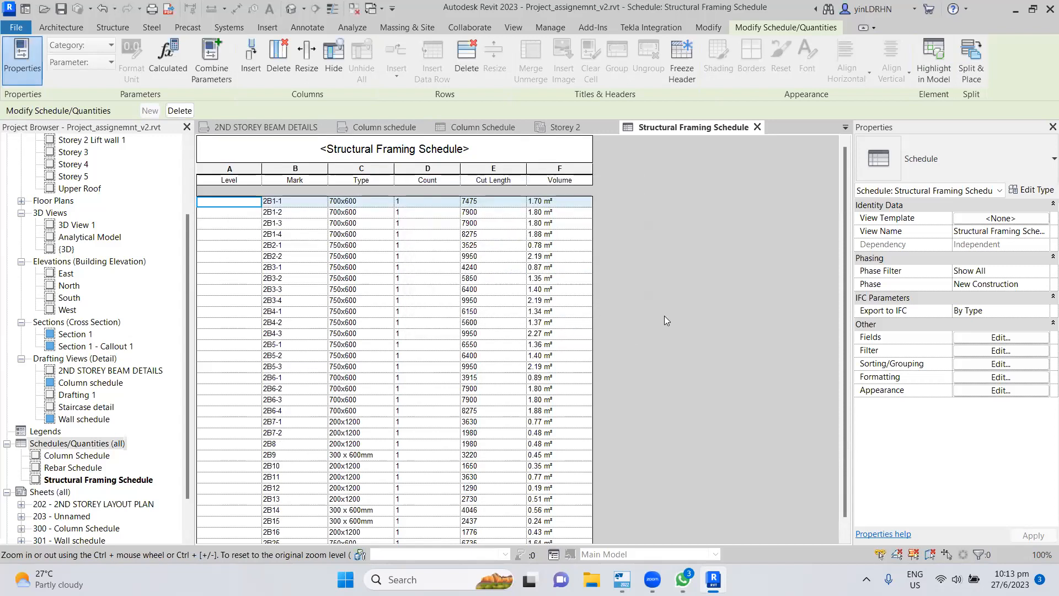
scroll(414, 242, "down", 1)
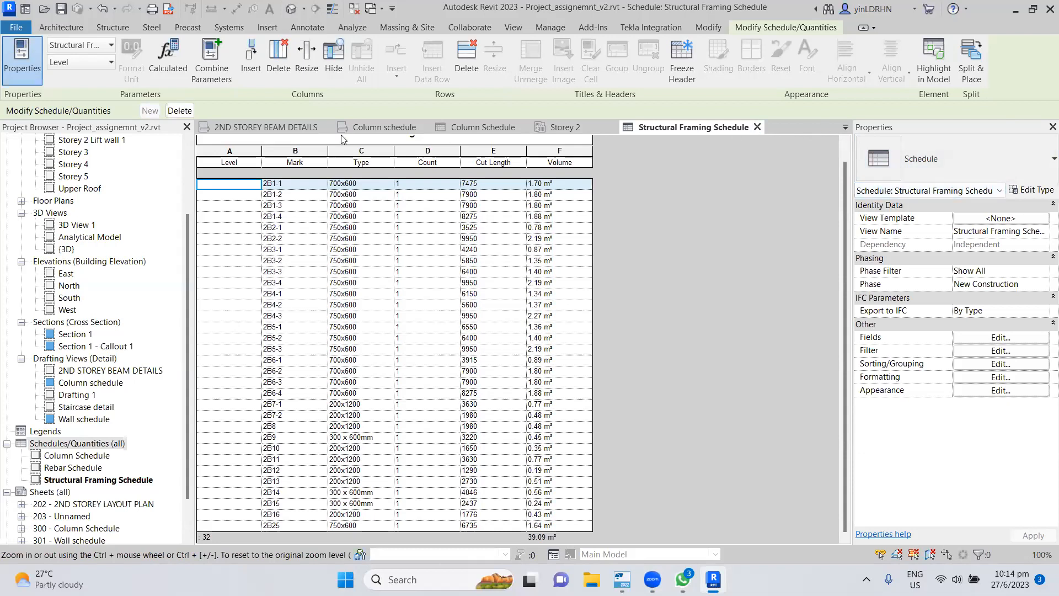
- Examine the beam elevations in the 2ND STOREY BEAM DETAILS drafting view, both close up and as a whole layout
left_click(292, 128)
middle_click_drag(472, 323, 449, 272)
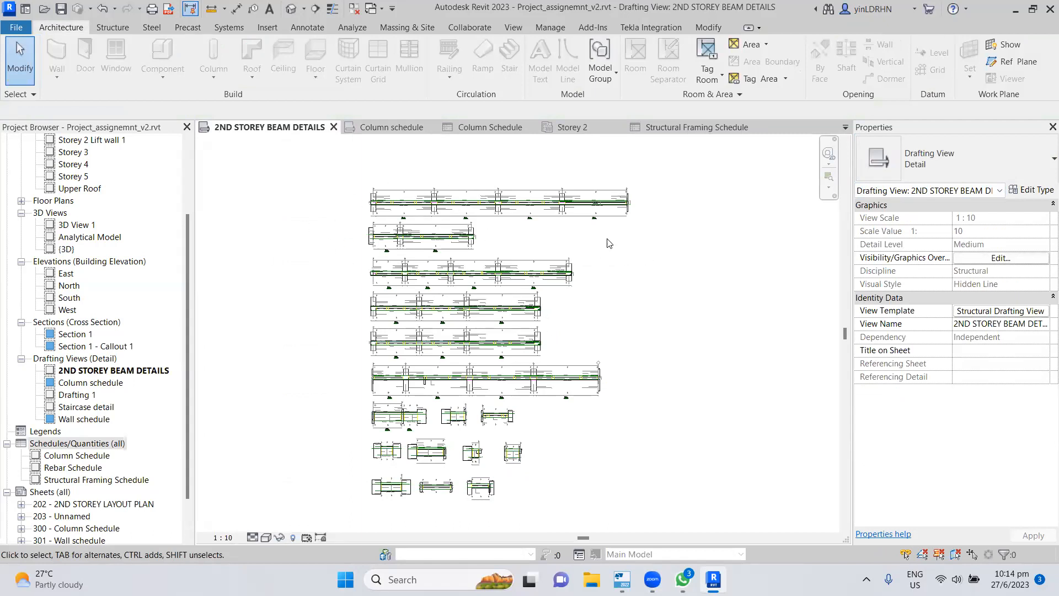
left_click(188, 359)
left_click_drag(187, 354, 192, 266)
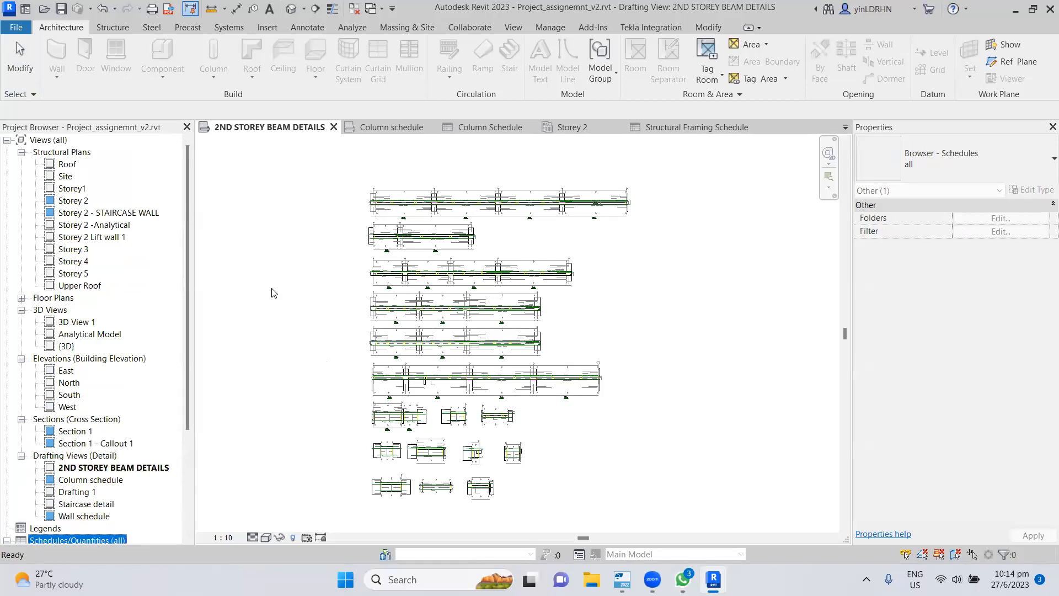
scroll(396, 182, "up", 5)
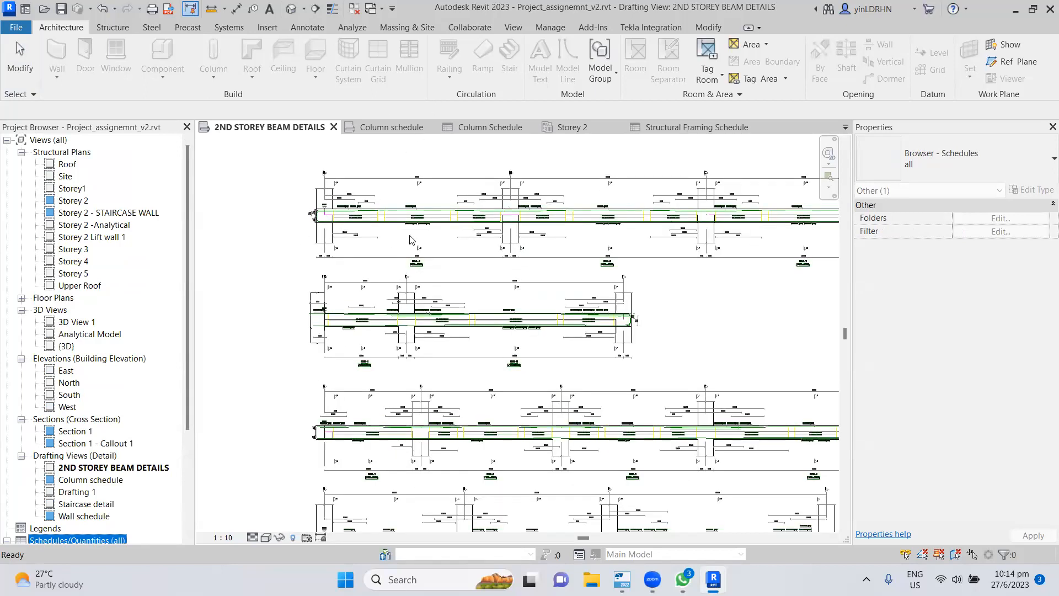
scroll(391, 232, "up", 4)
scroll(397, 251, "down", 2)
scroll(398, 254, "down", 3)
left_click(672, 318)
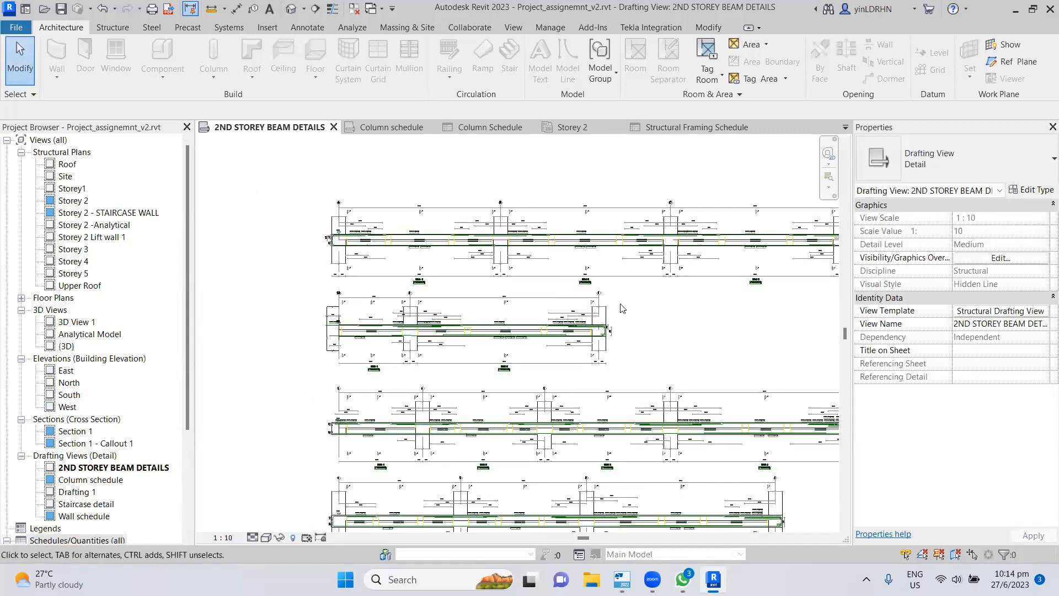
scroll(554, 273, "down", 2)
scroll(498, 305, "down", 2)
middle_click_drag(498, 305, 475, 305)
middle_click_drag(552, 304, 586, 297)
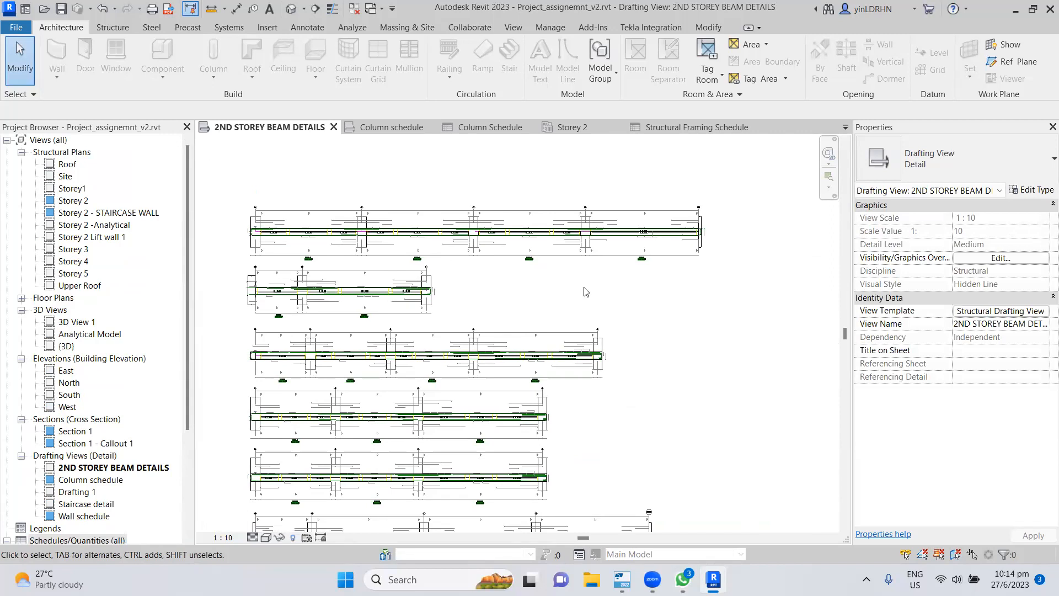
- Close the Column Schedule table and examine the column sections and rebar labels in the Column schedule drafting view
left_click(474, 131)
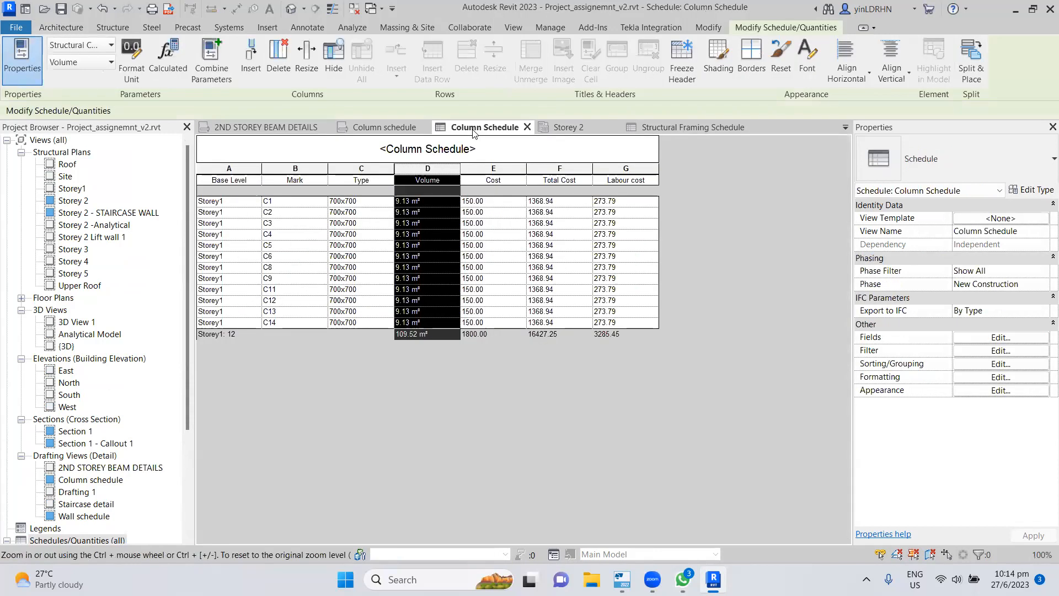
left_click(528, 128)
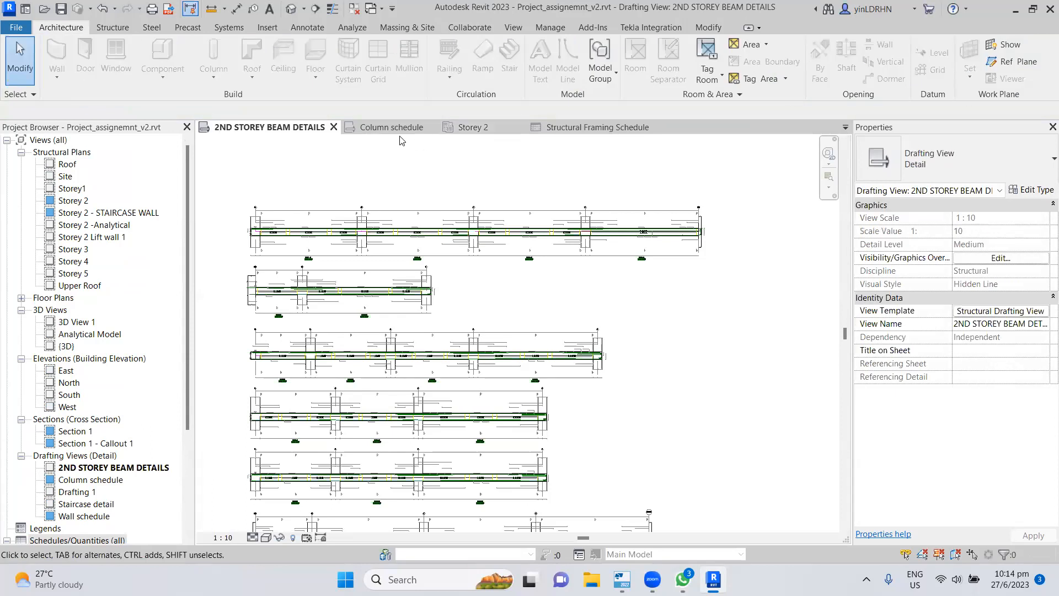
left_click(395, 127)
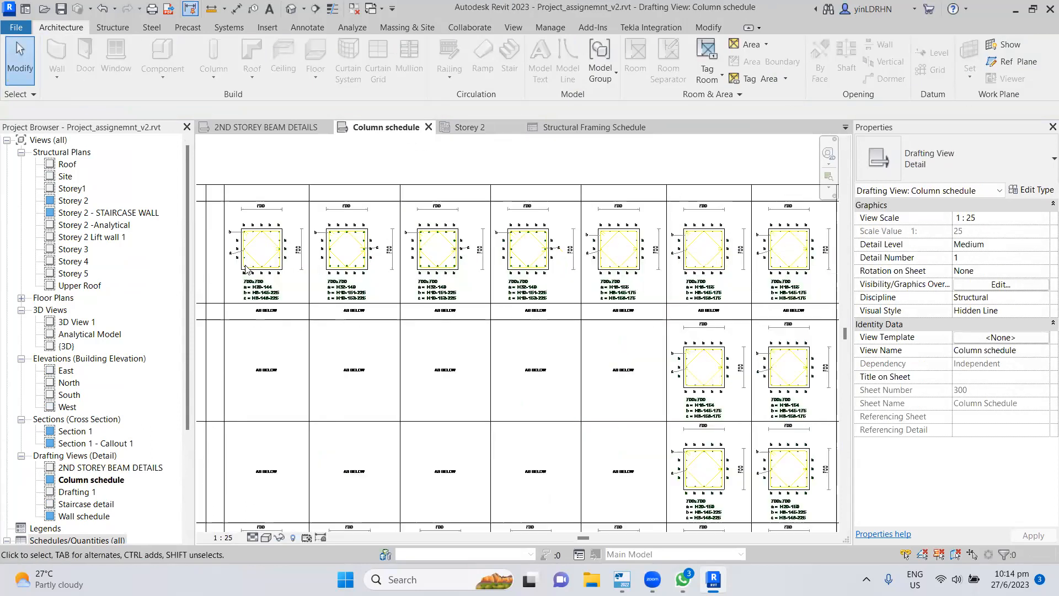
scroll(246, 269, "up", 3)
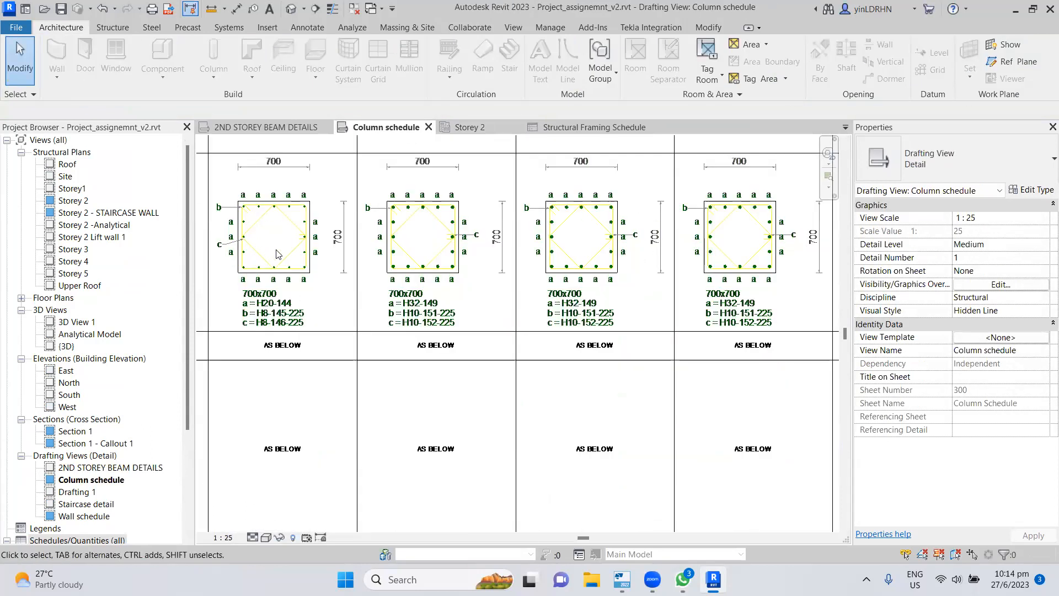
scroll(341, 284, "down", 4)
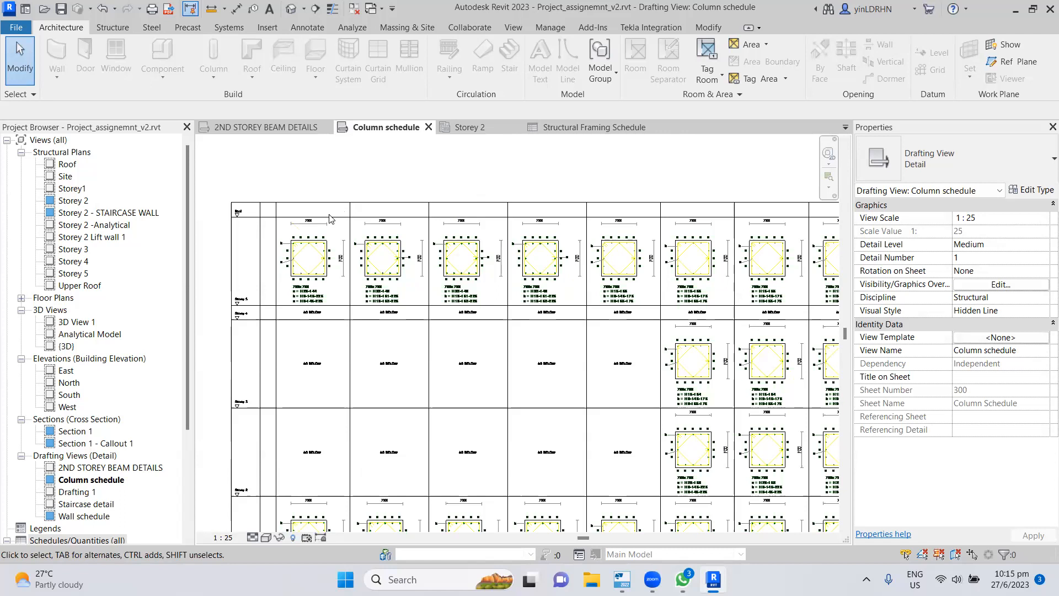
middle_click_drag(296, 350, 296, 353)
scroll(377, 358, "up", 5)
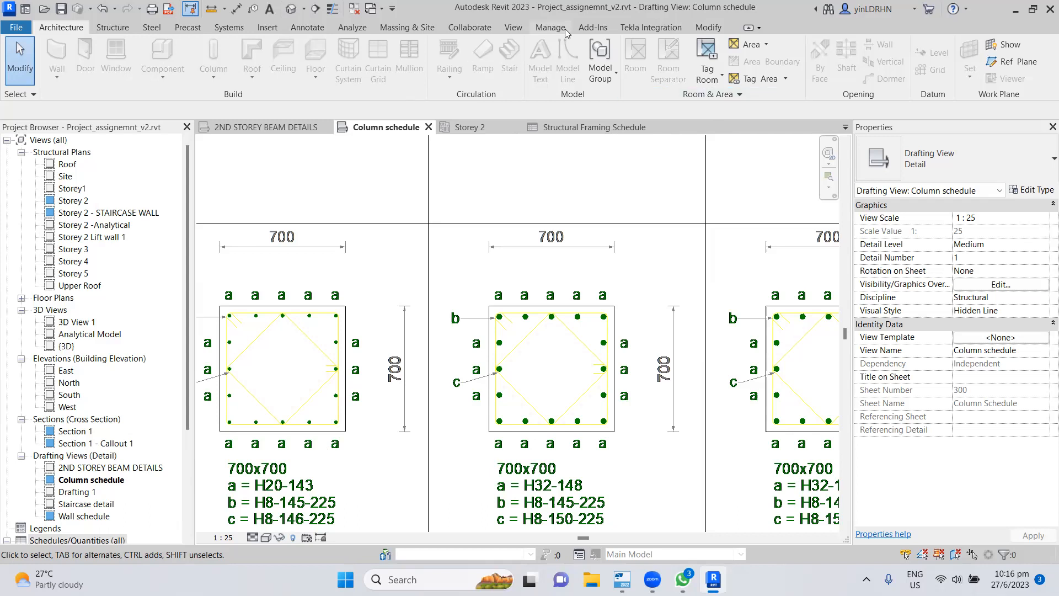
- Check the installed add-ins, switch to the Autodesk App Store in the browser, and search the Revit apps for Rebar Detailing
left_click(587, 30)
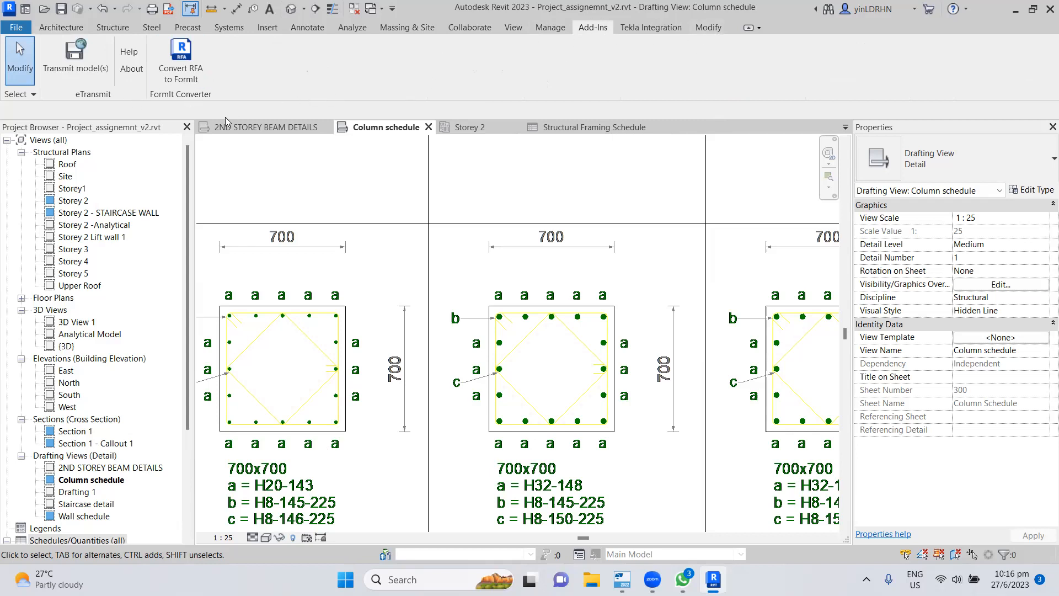
left_click(929, 9)
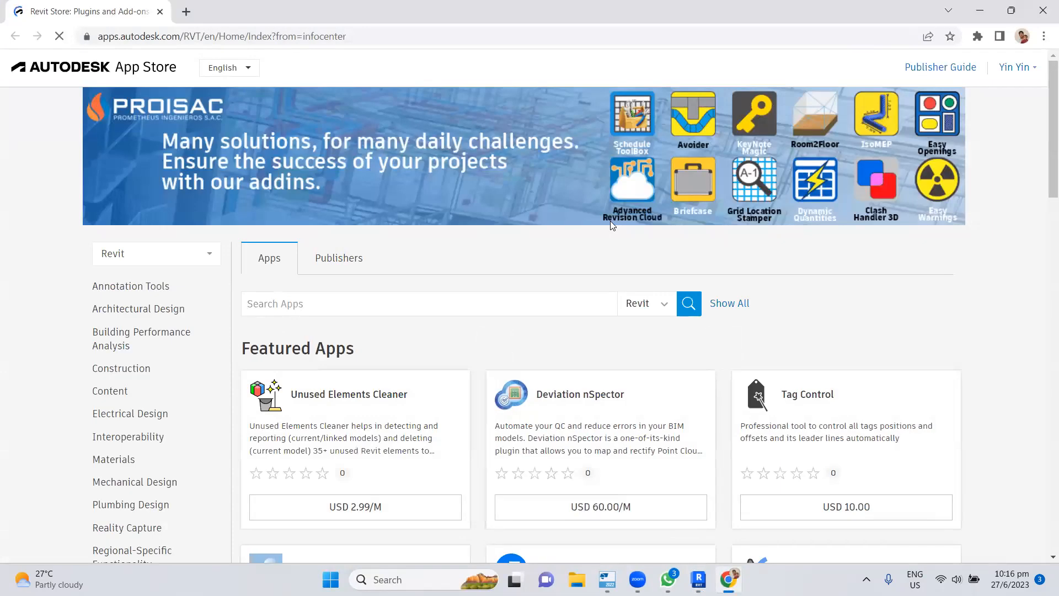
left_click(411, 308)
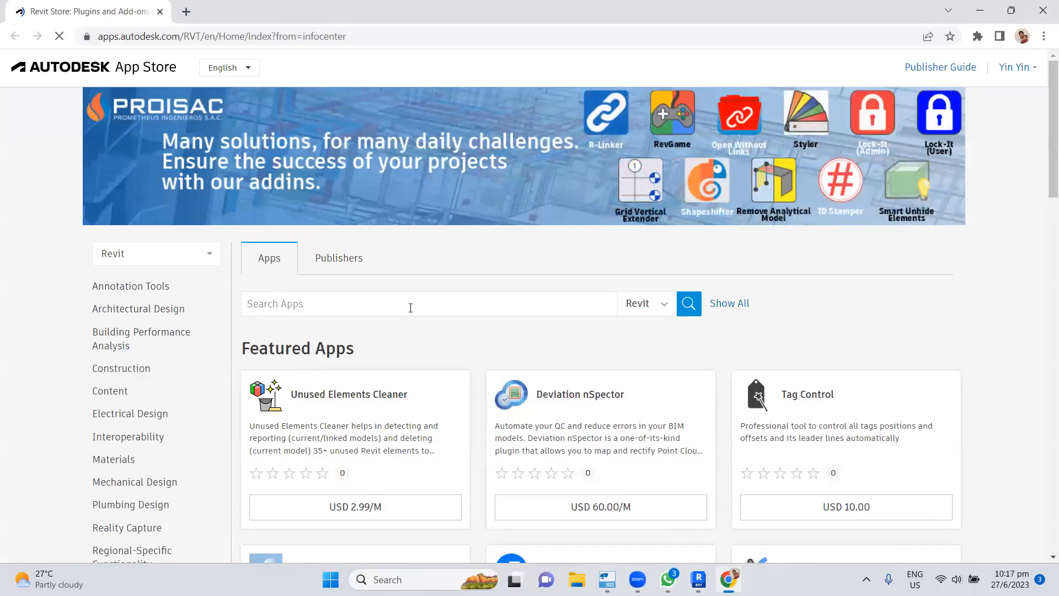
type("re")
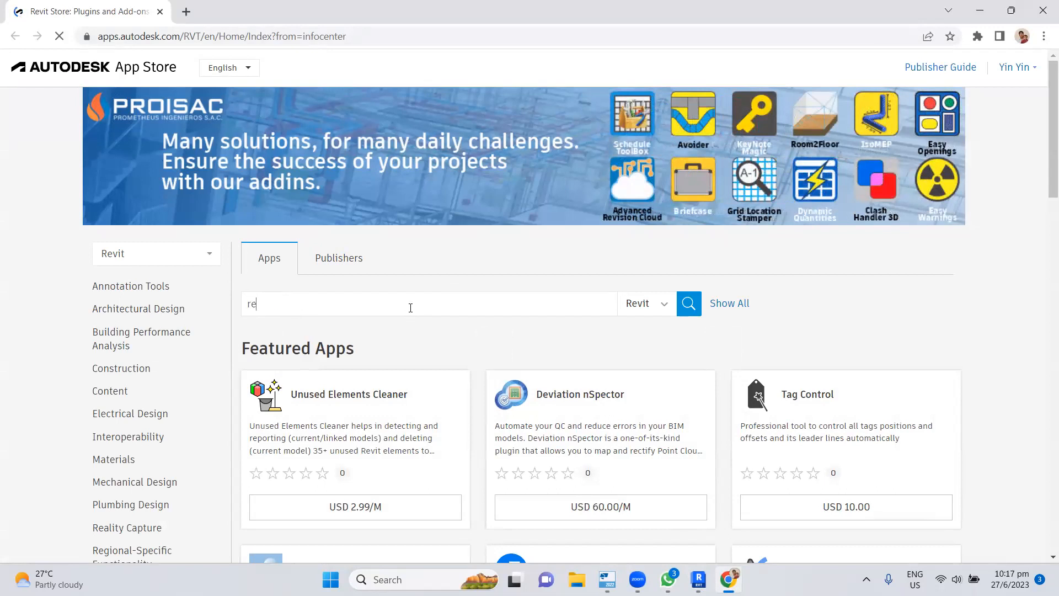
type("bar")
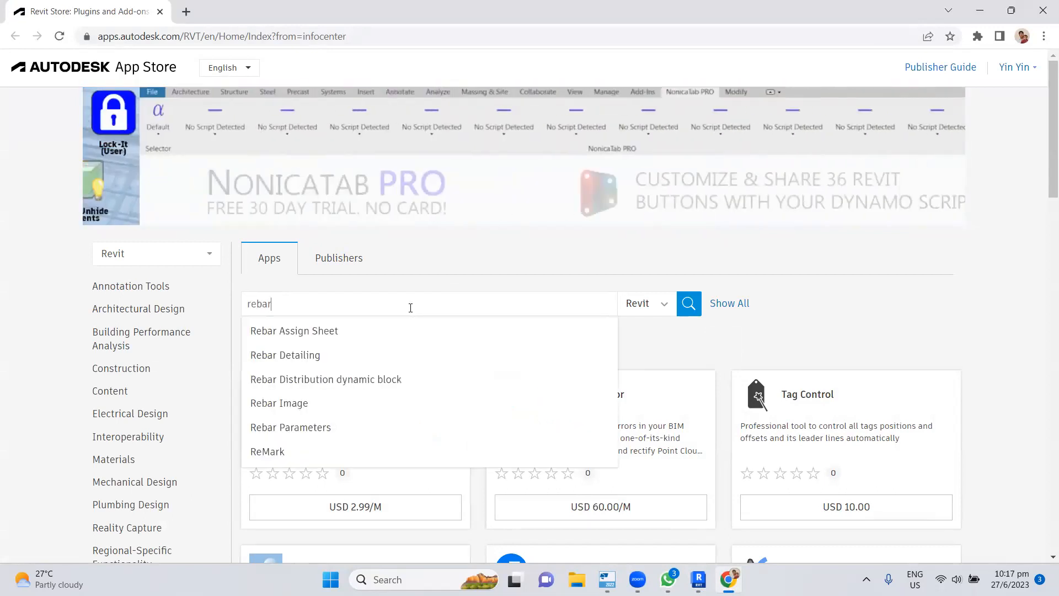
left_click(302, 355)
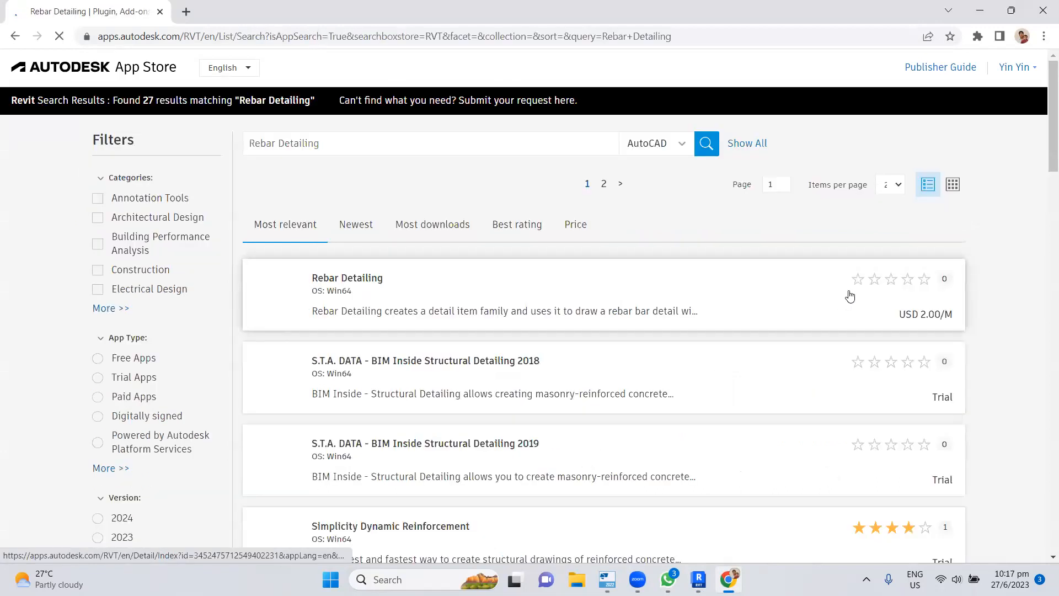
- Look through the Rebar Detailing search results and open the page of CADS Rebar Extensions for Autodesk Revit - 2023
scroll(848, 297, "down", 1)
scroll(850, 297, "down", 2)
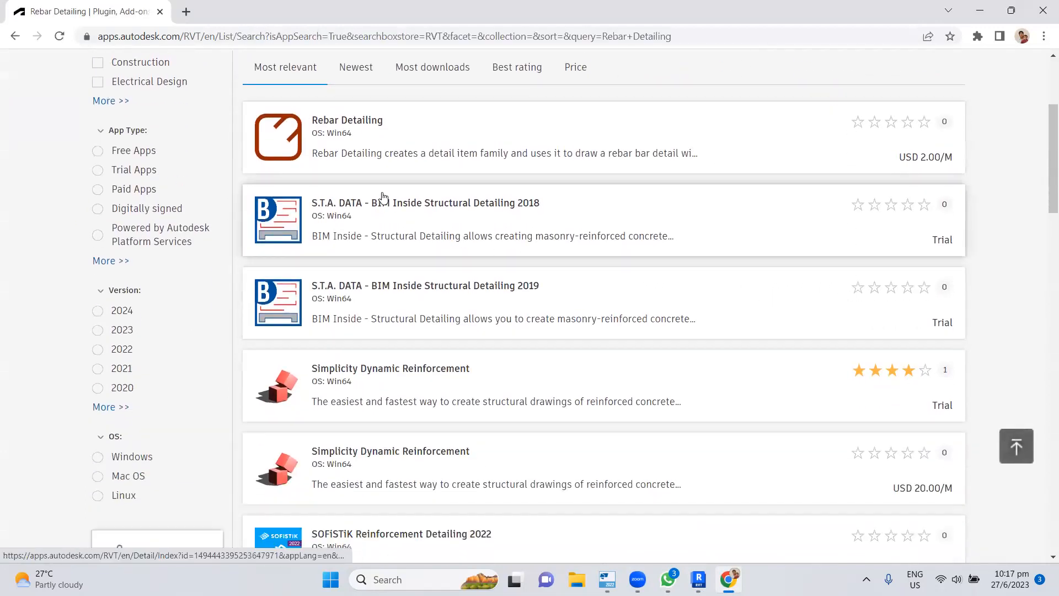
scroll(375, 221, "down", 4)
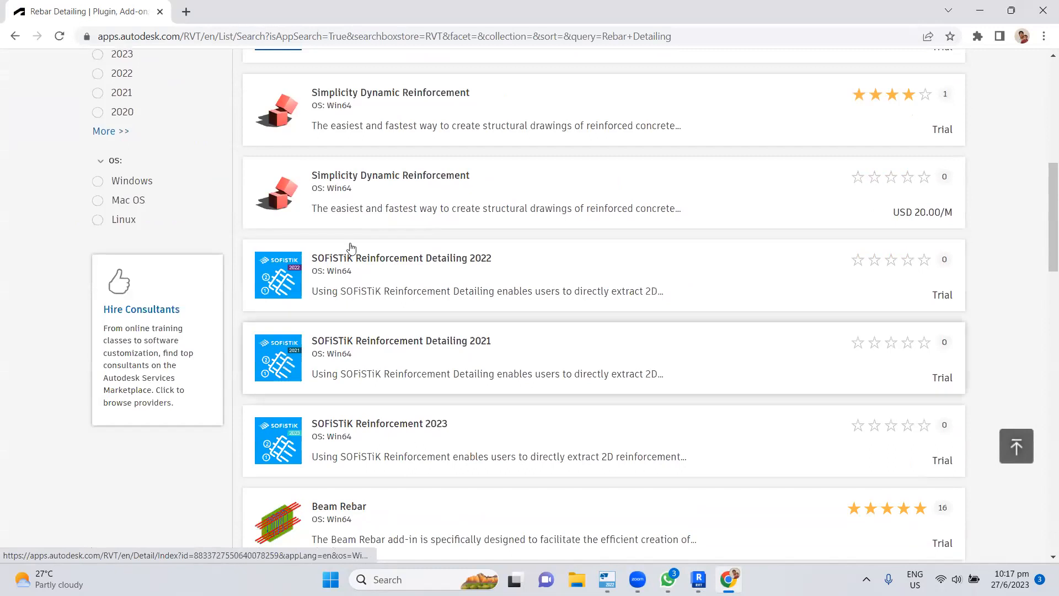
scroll(369, 281, "down", 3)
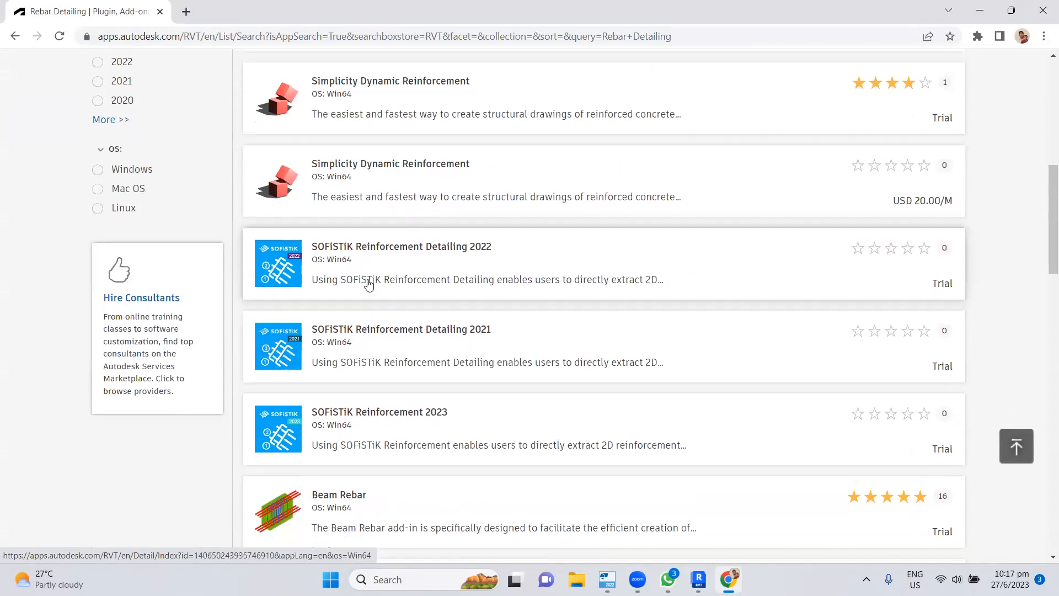
scroll(367, 284, "down", 5)
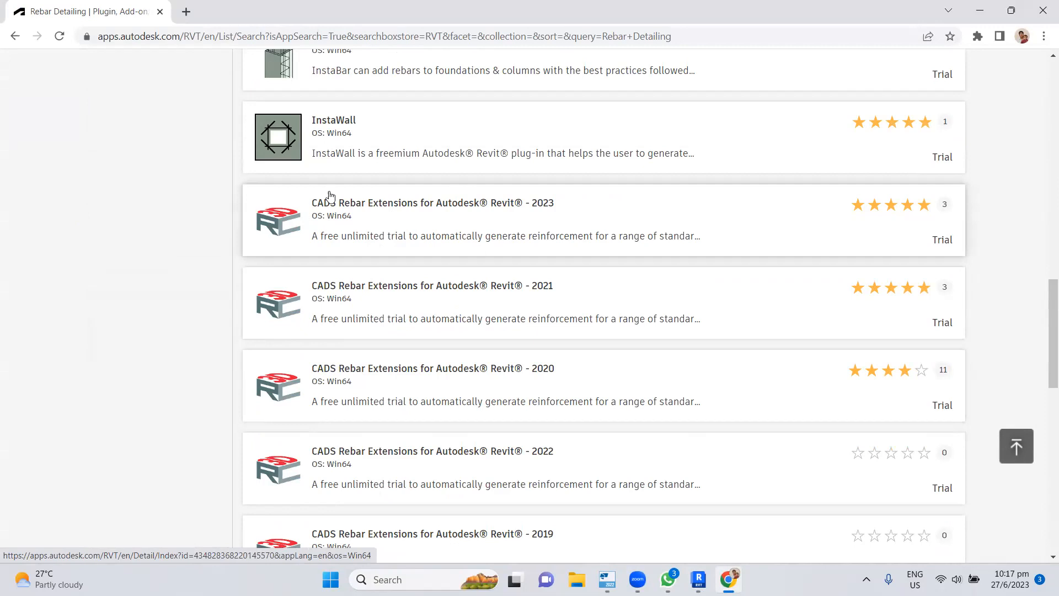
left_click(389, 217)
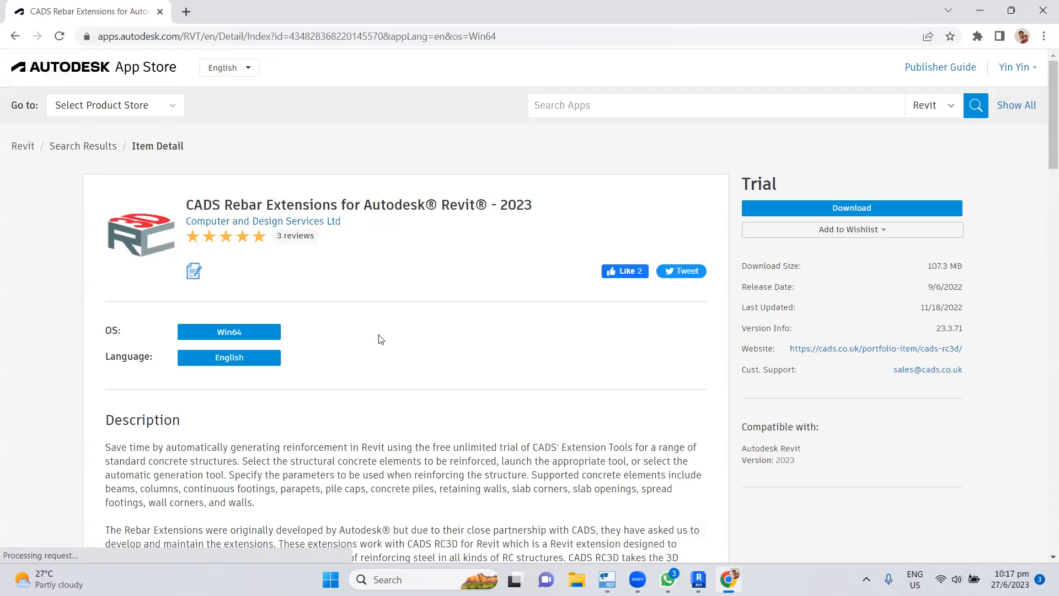
- Read the description and trial terms of CADS Rebar Extensions for Autodesk Revit - 2023 and download its installer
scroll(380, 338, "down", 1)
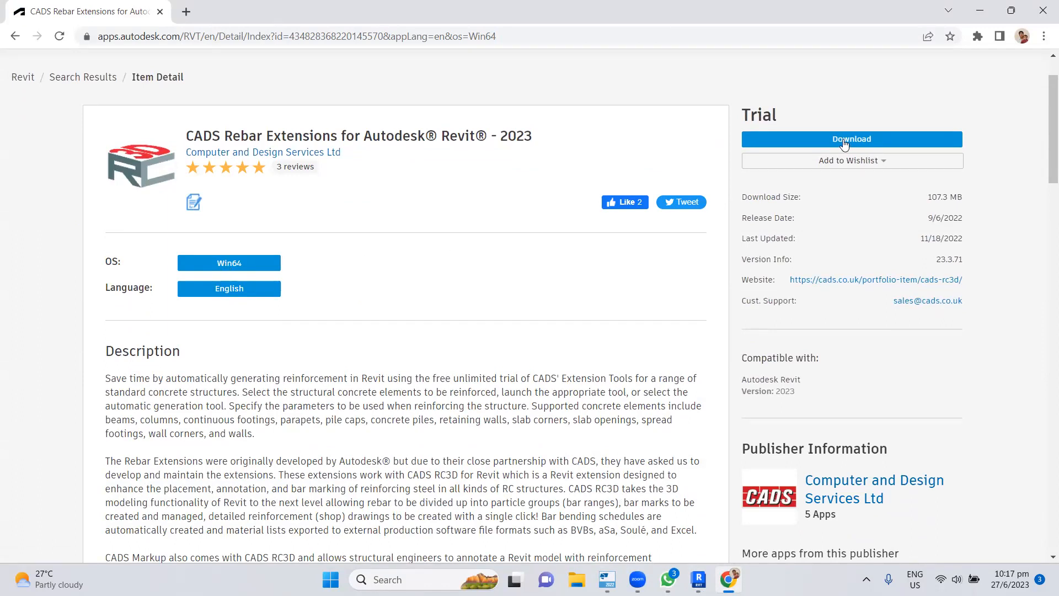
scroll(726, 282, "down", 6)
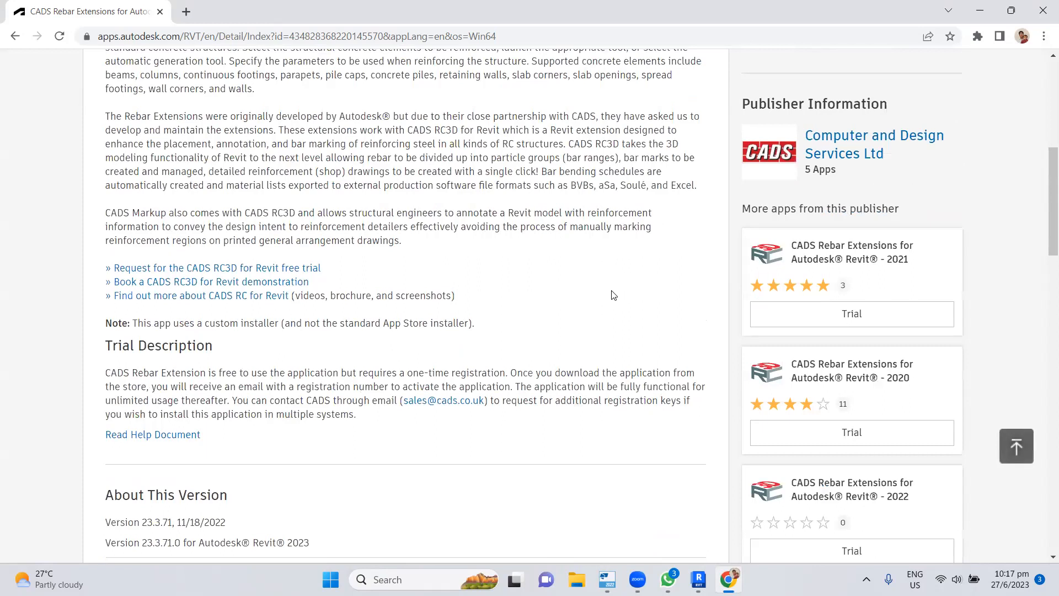
scroll(611, 295, "up", 5)
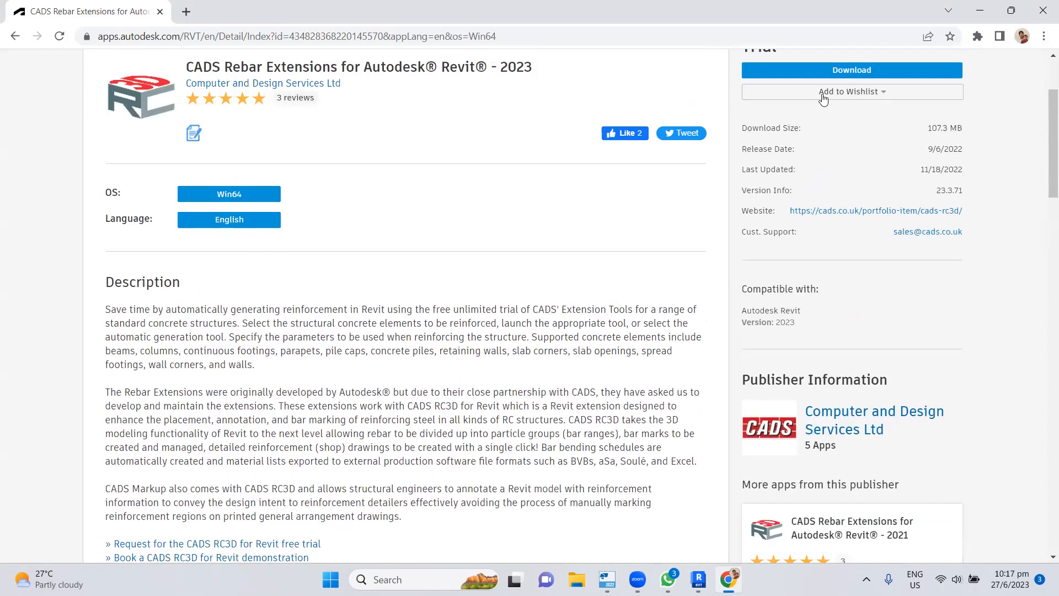
left_click(833, 72)
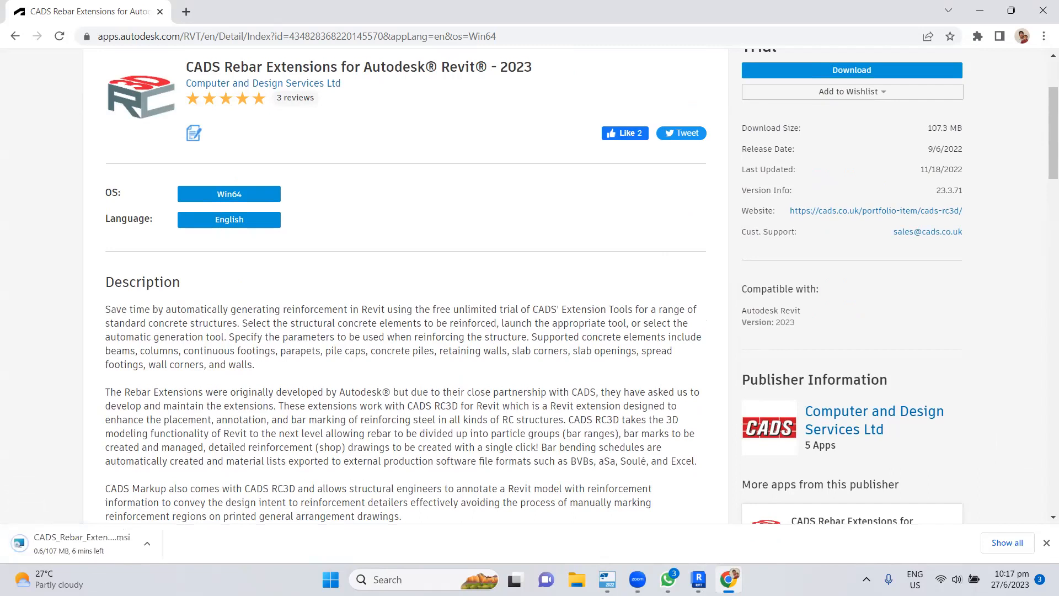
scroll(458, 322, "down", 5)
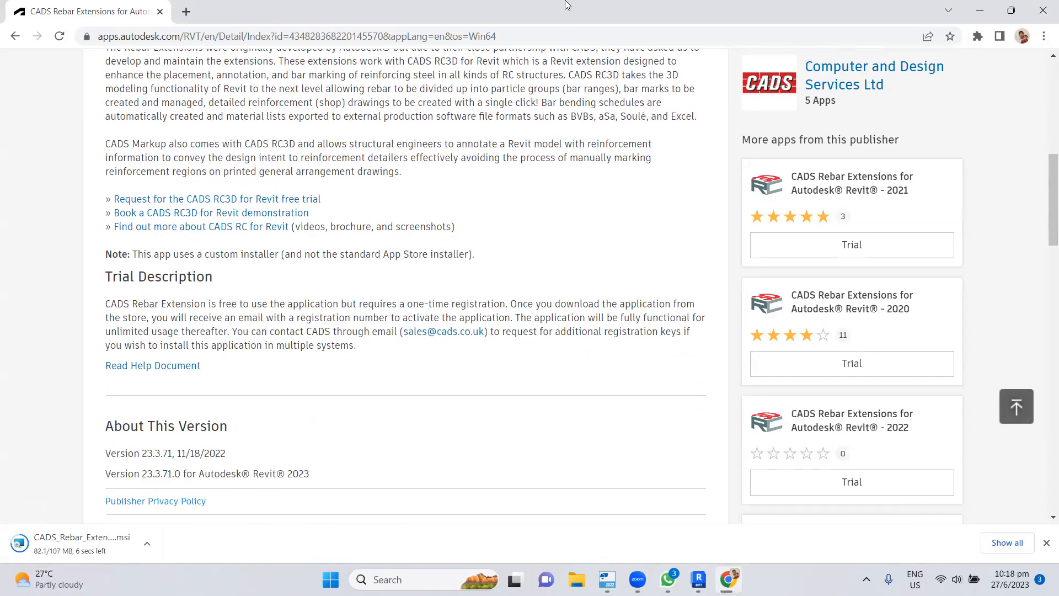
- Switch back to Revit, examine the Column schedule drafting view from the single column sections out to the overall layout, and minimize the window
left_click(980, 10)
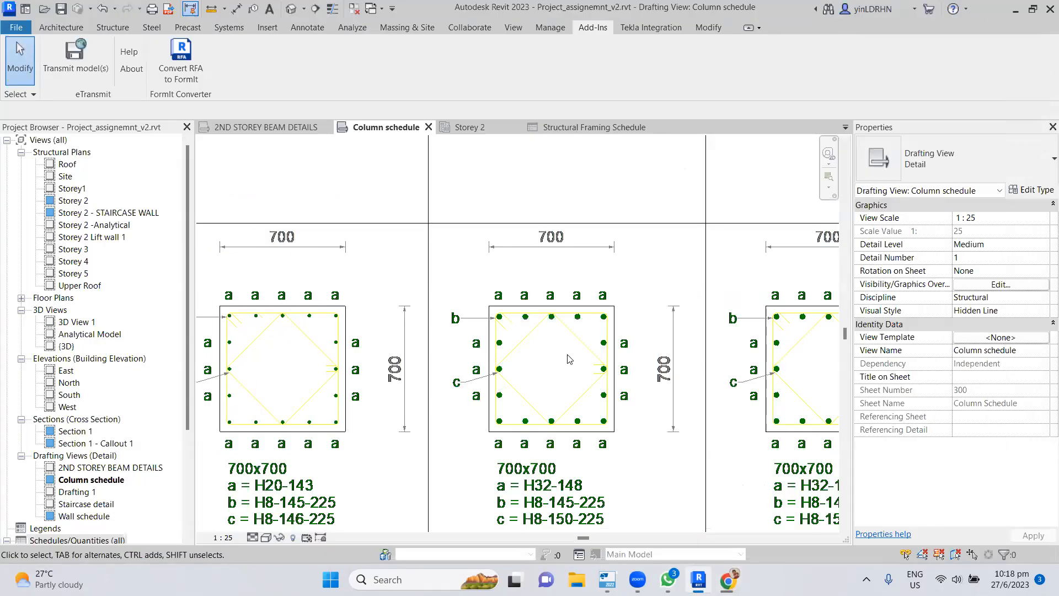
scroll(577, 367, "down", 2)
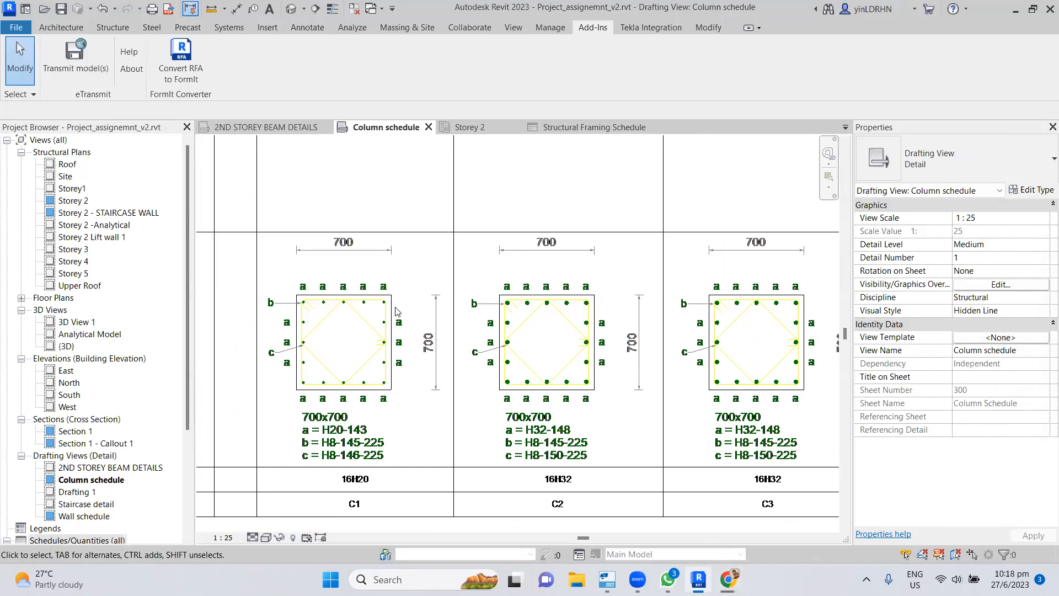
scroll(418, 333, "down", 2)
scroll(528, 309, "down", 2)
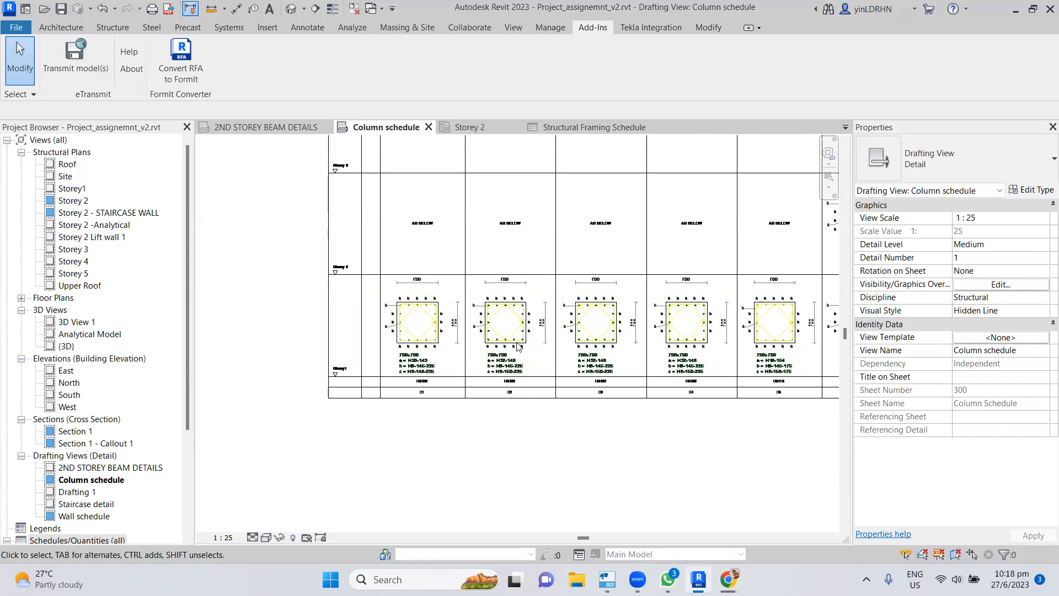
scroll(453, 330, "down", 2)
middle_click_drag(454, 330, 445, 357)
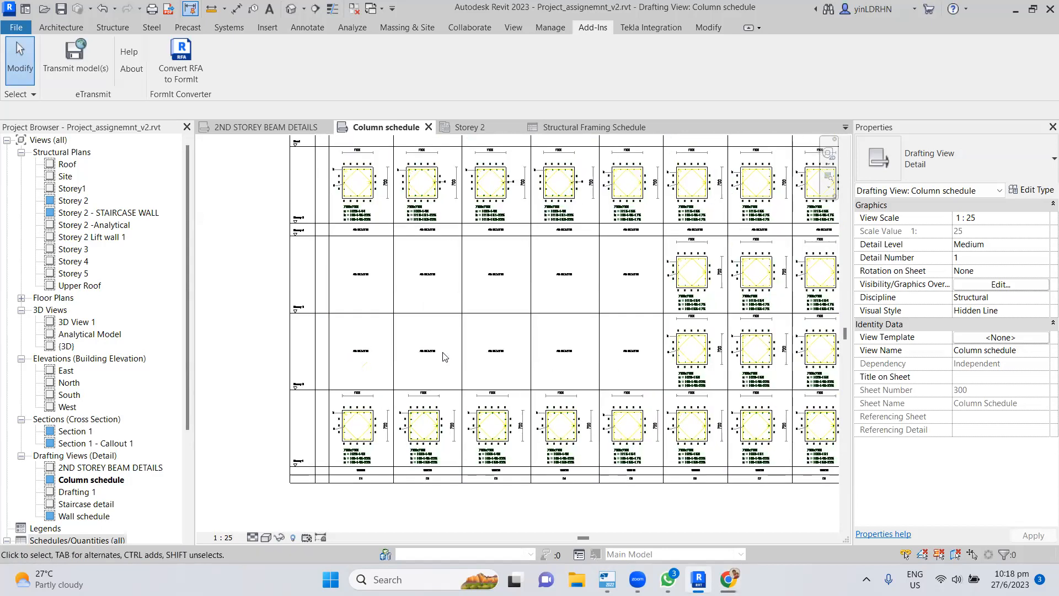
middle_click_drag(555, 331, 482, 358)
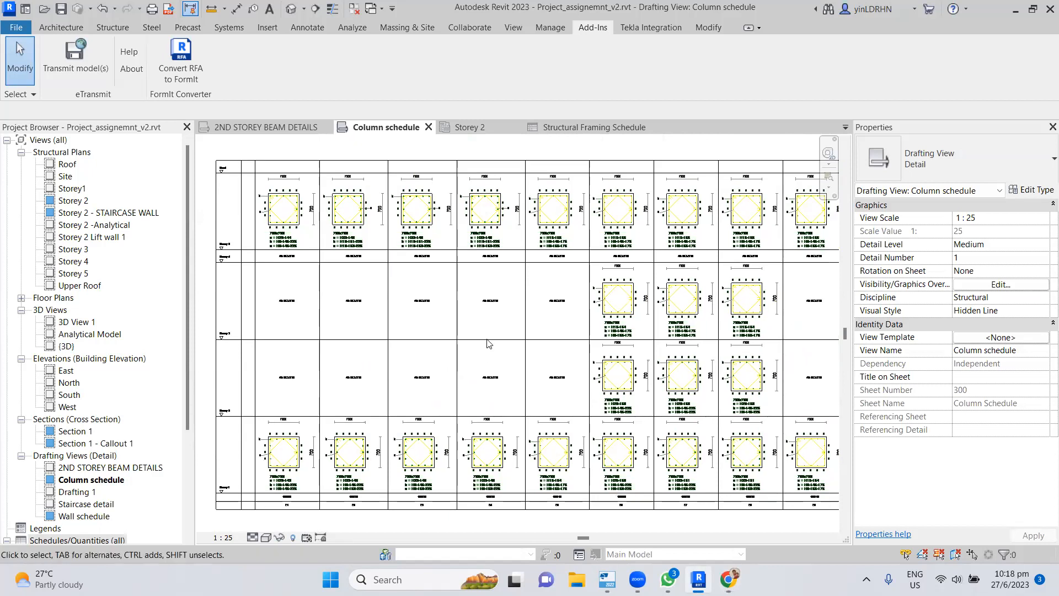
scroll(487, 344, "down", 1)
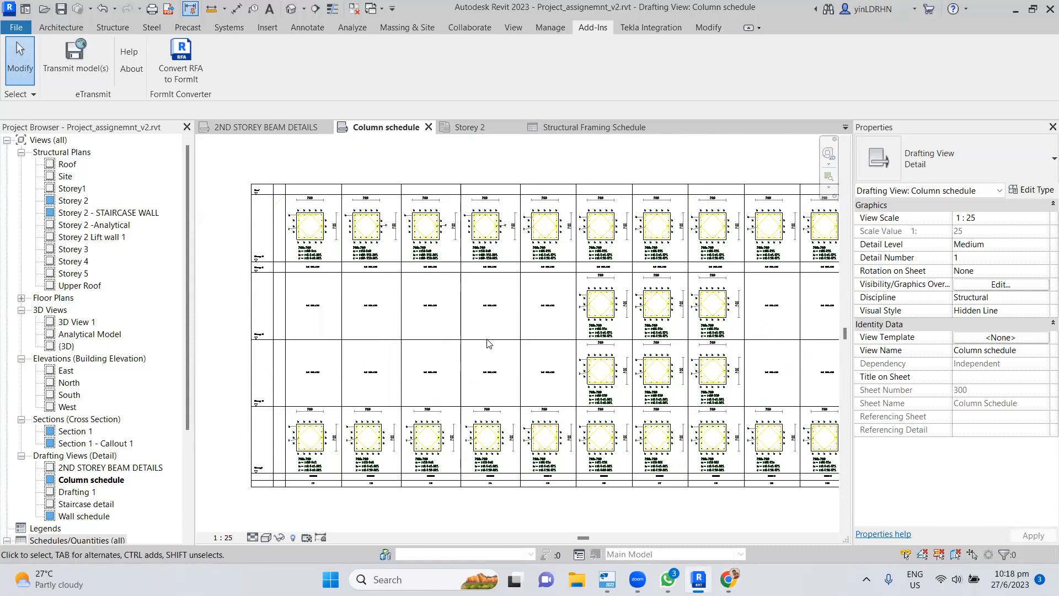
scroll(155, 398, "down", 1)
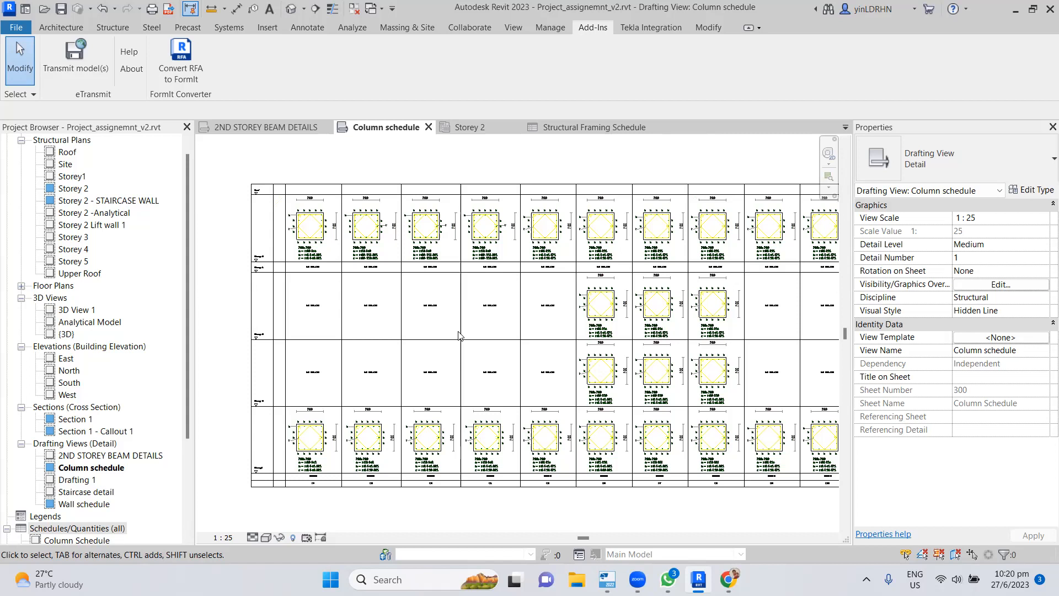
left_click(1014, 10)
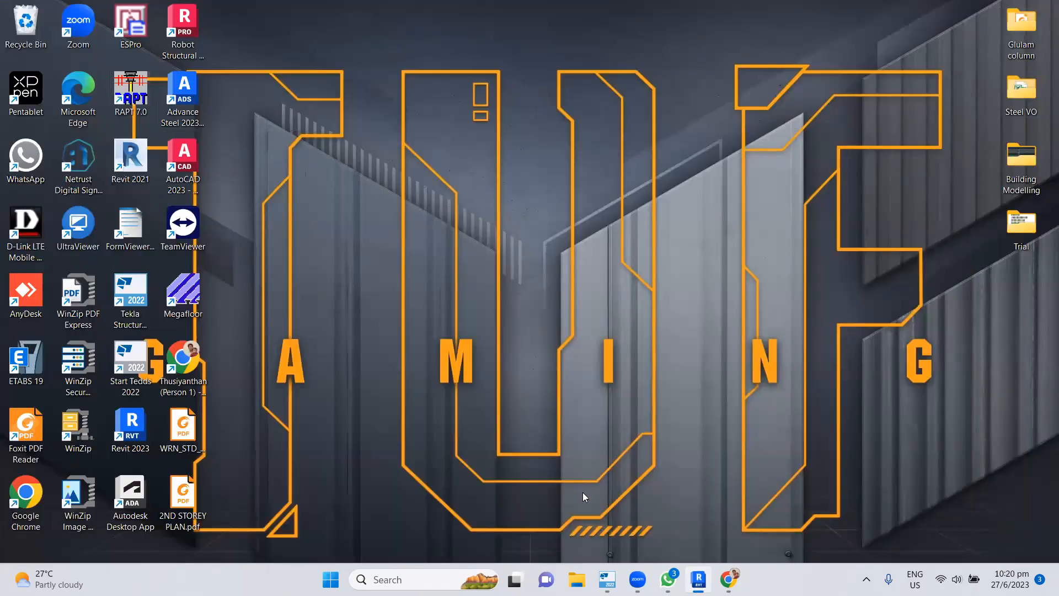